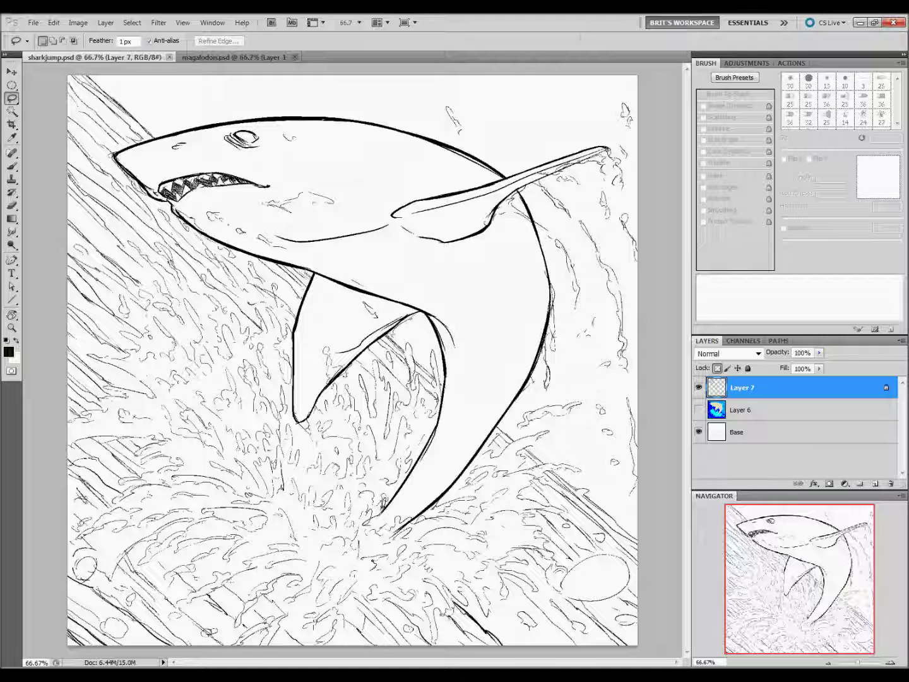
Briefly show the colour fill layer, hide it again, then search the web for 'shark'
click(716, 409)
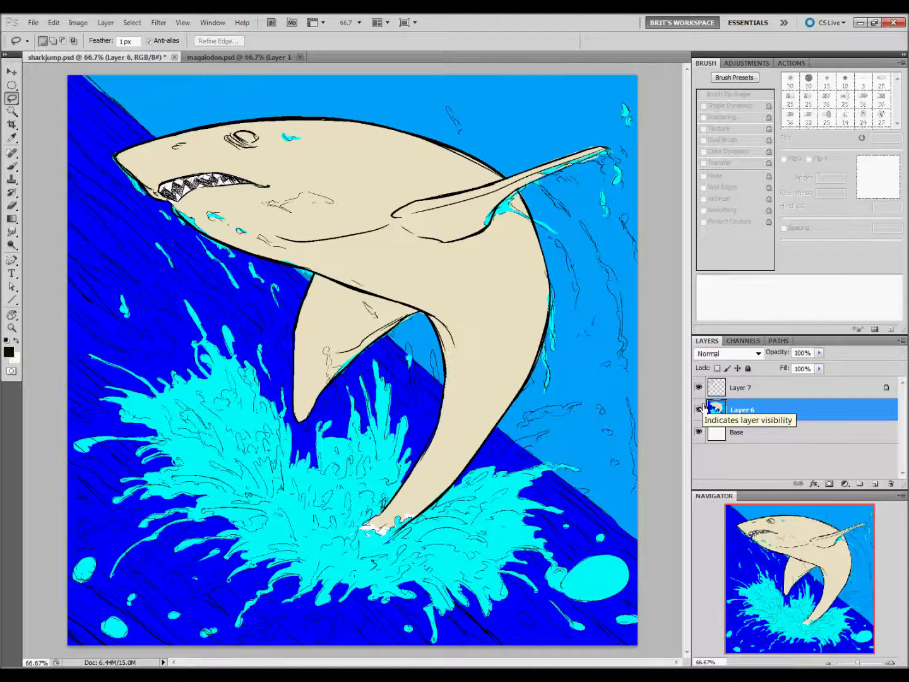
click(699, 410)
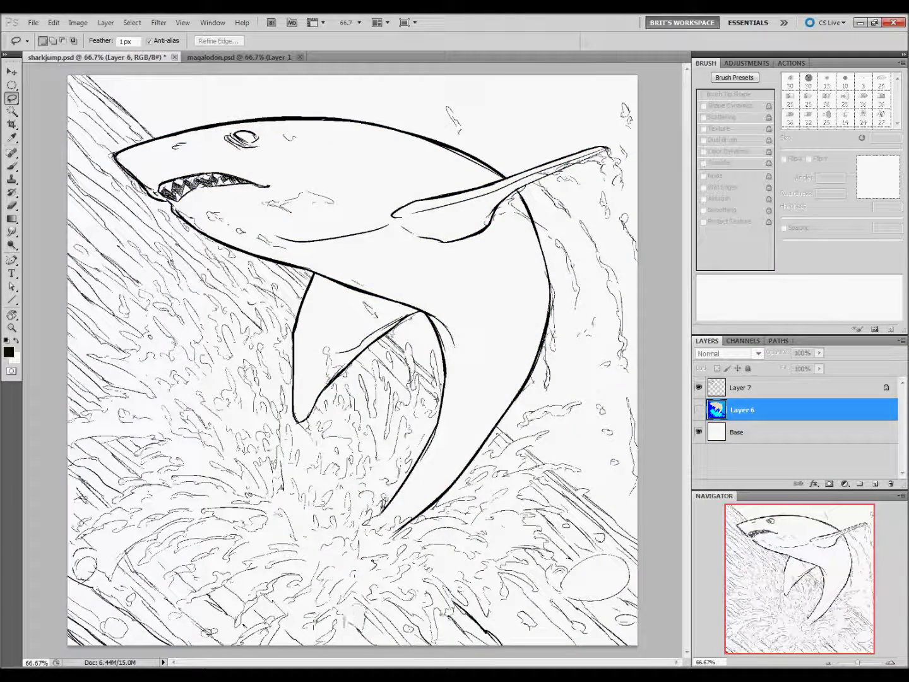
click(276, 547)
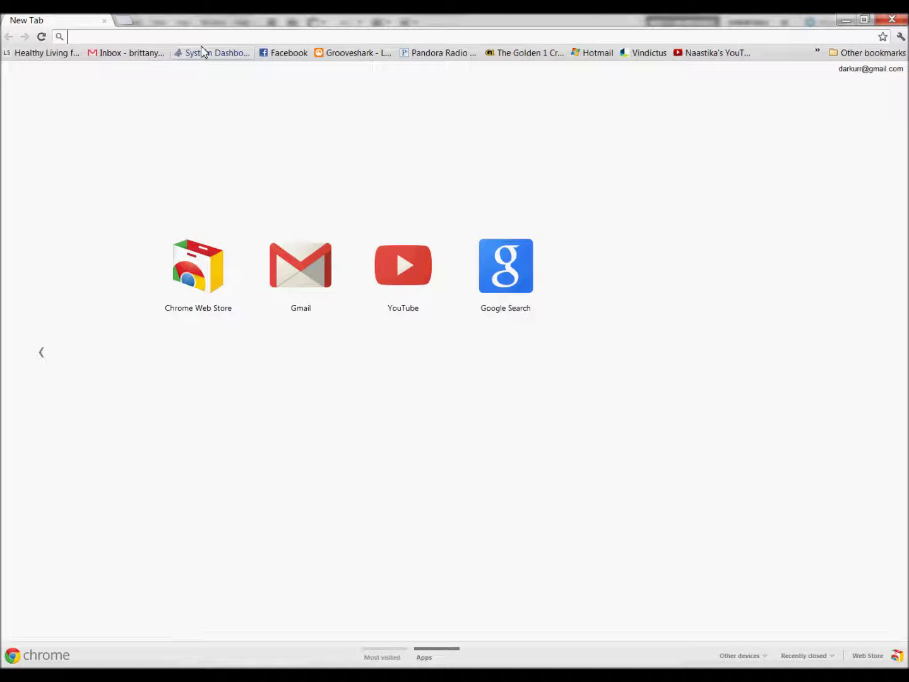
text(shark)
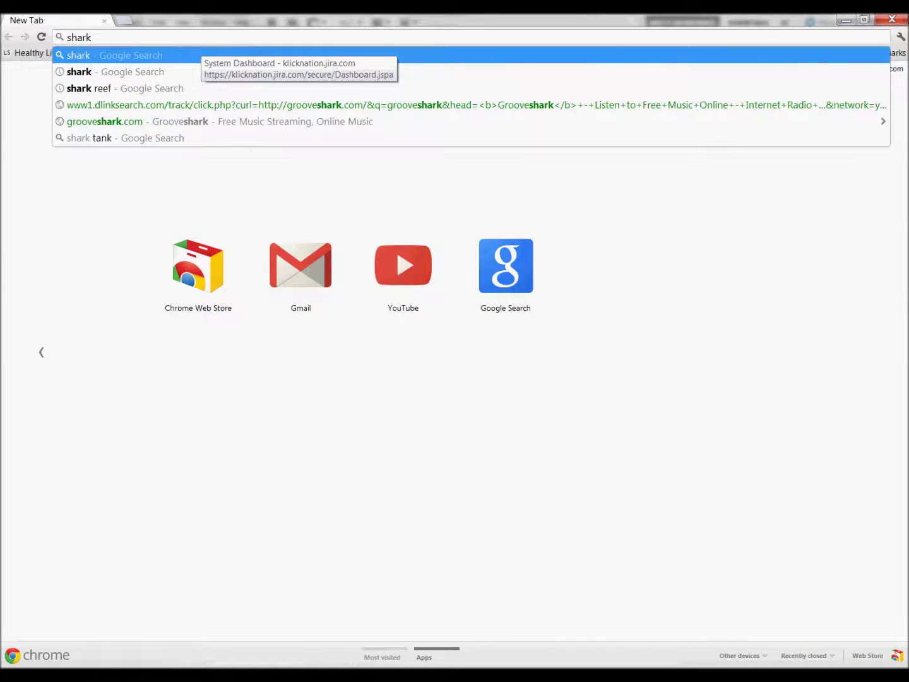
key(Return)
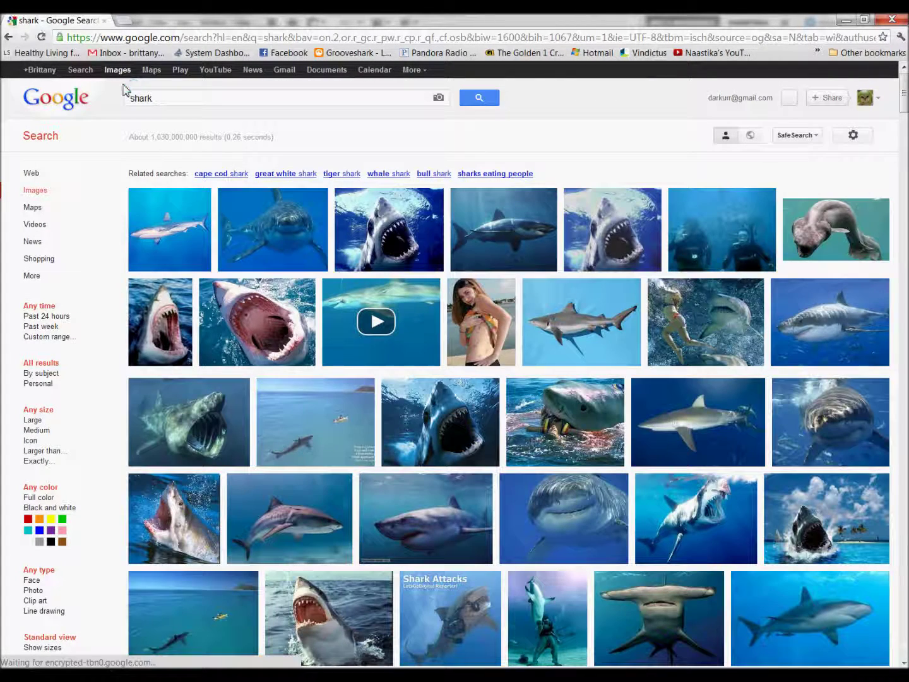
Refine the image search to 'shark breaching' and scroll down the results
click(214, 98)
text(breac)
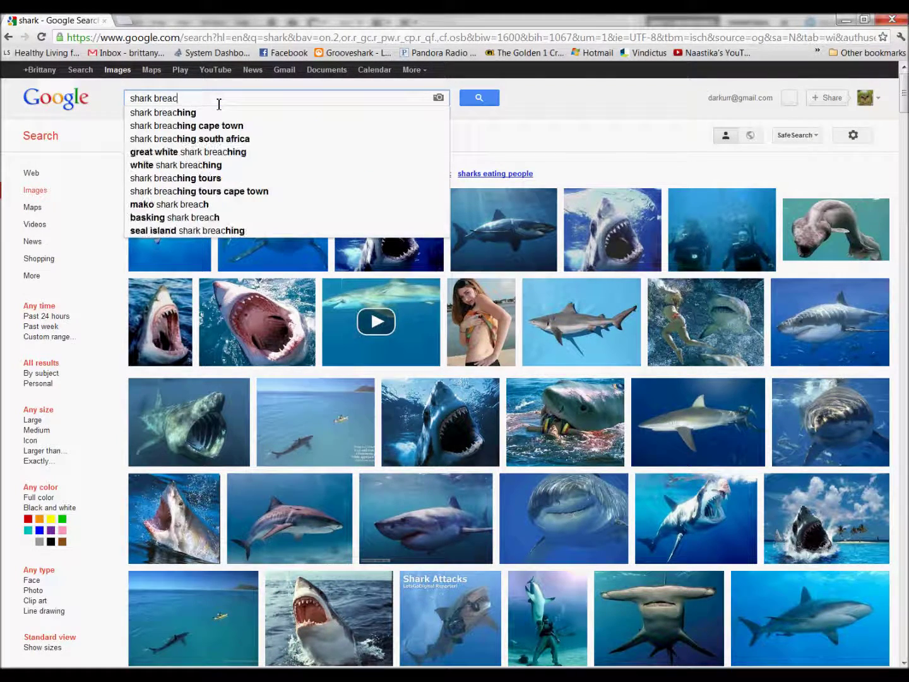
text(hing)
key(Return)
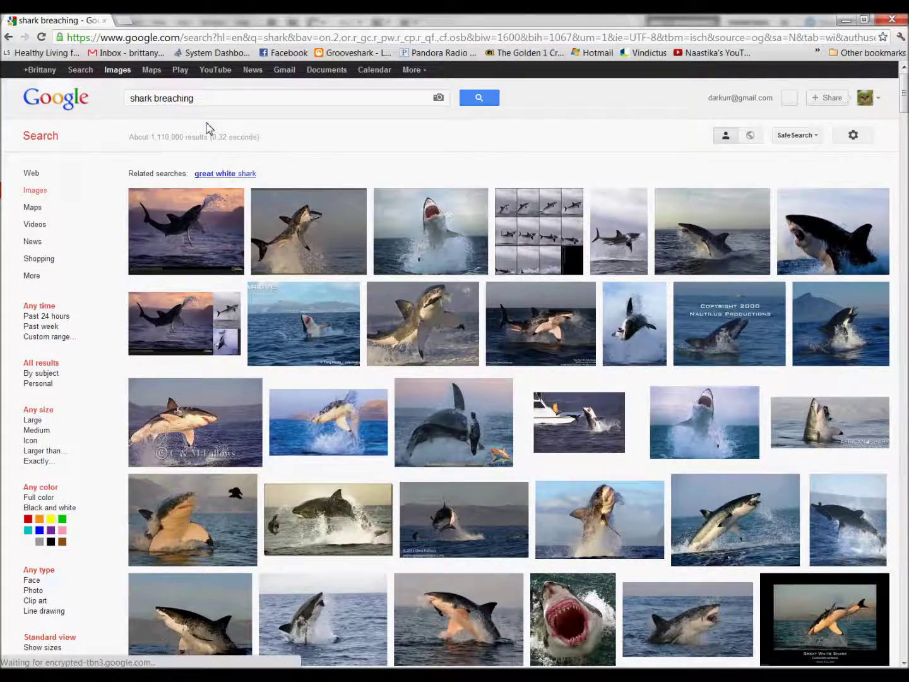
drag(904, 105, 904, 162)
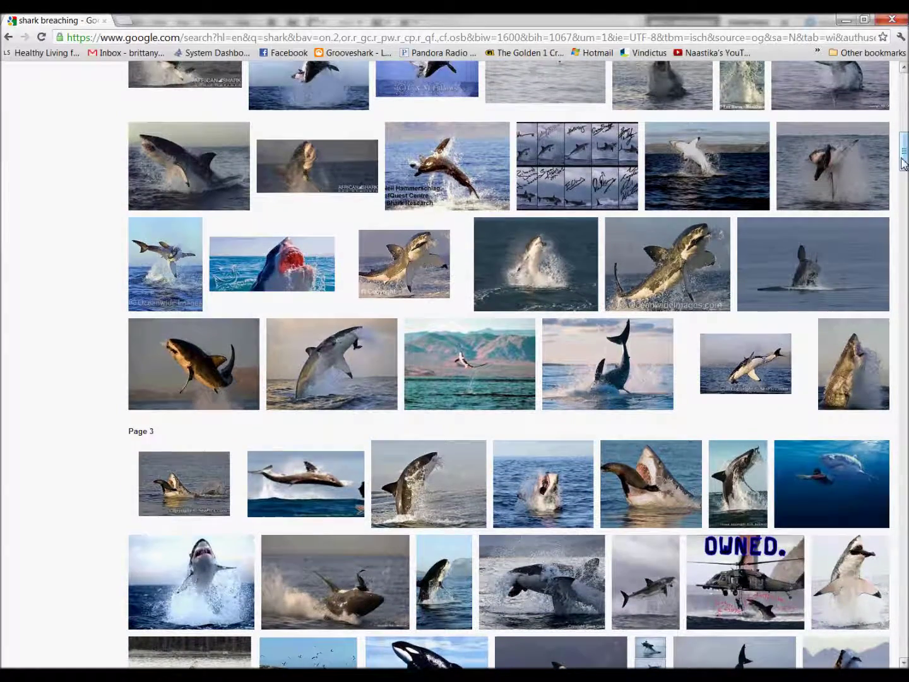
drag(905, 163, 905, 191)
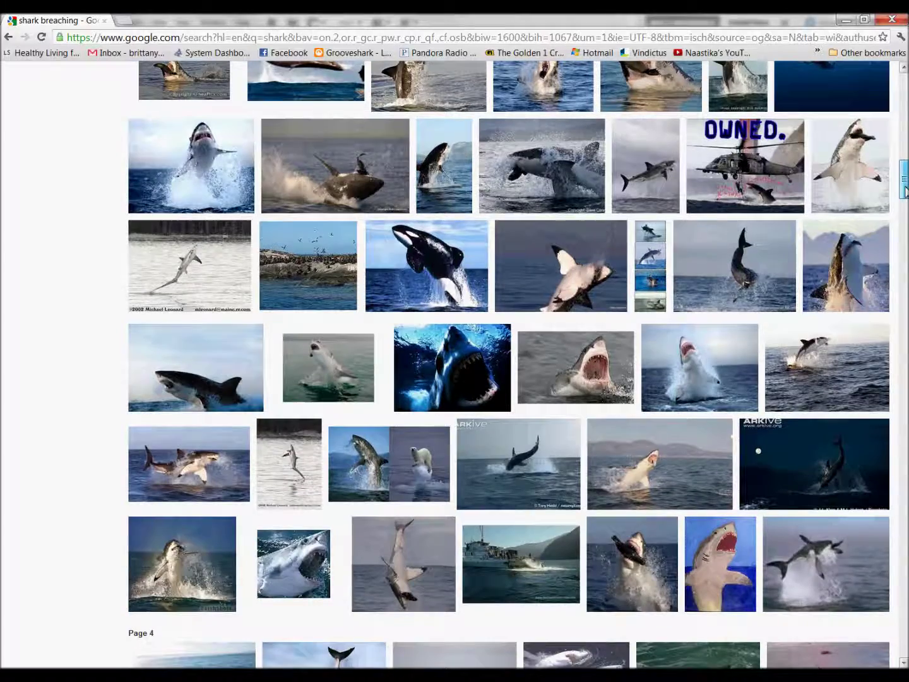
right_click(701, 371)
Open four breaching-shark image results in new background tabs
click(732, 378)
drag(905, 190, 905, 216)
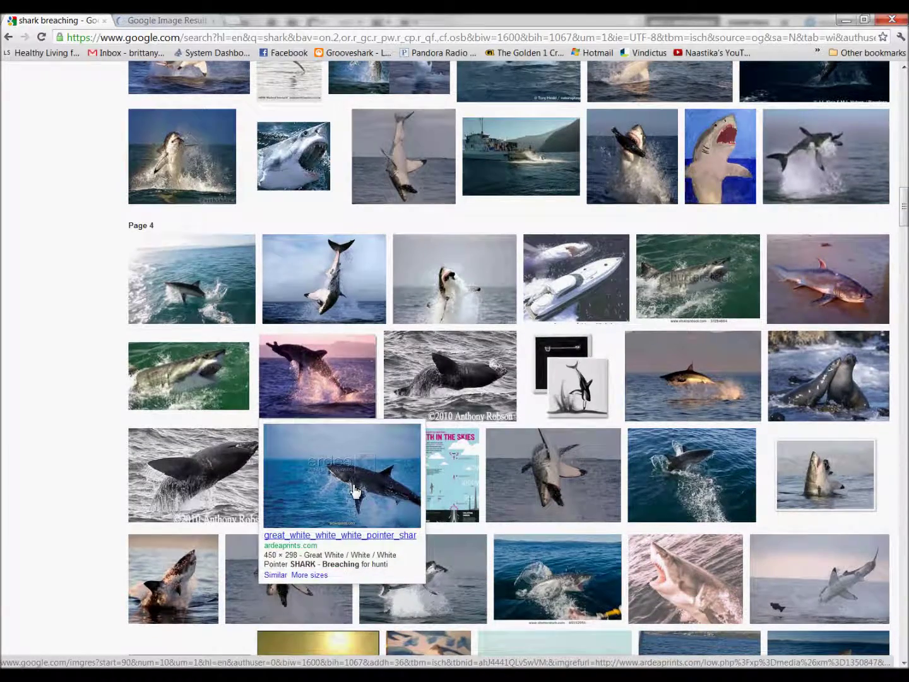
right_click(222, 375)
click(256, 383)
drag(904, 217, 905, 282)
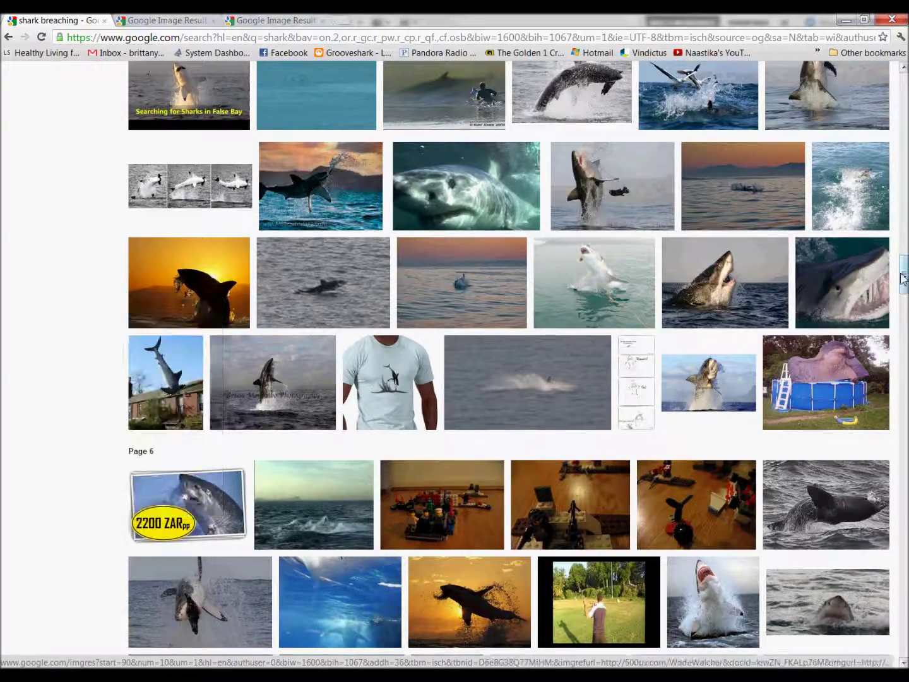
drag(904, 277, 888, 313)
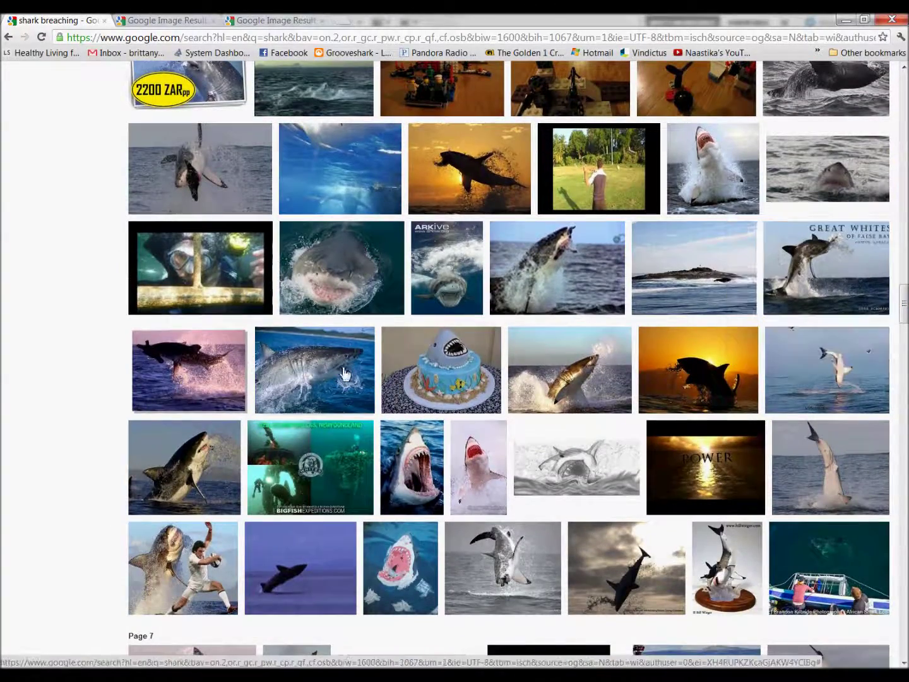
right_click(348, 370)
click(373, 377)
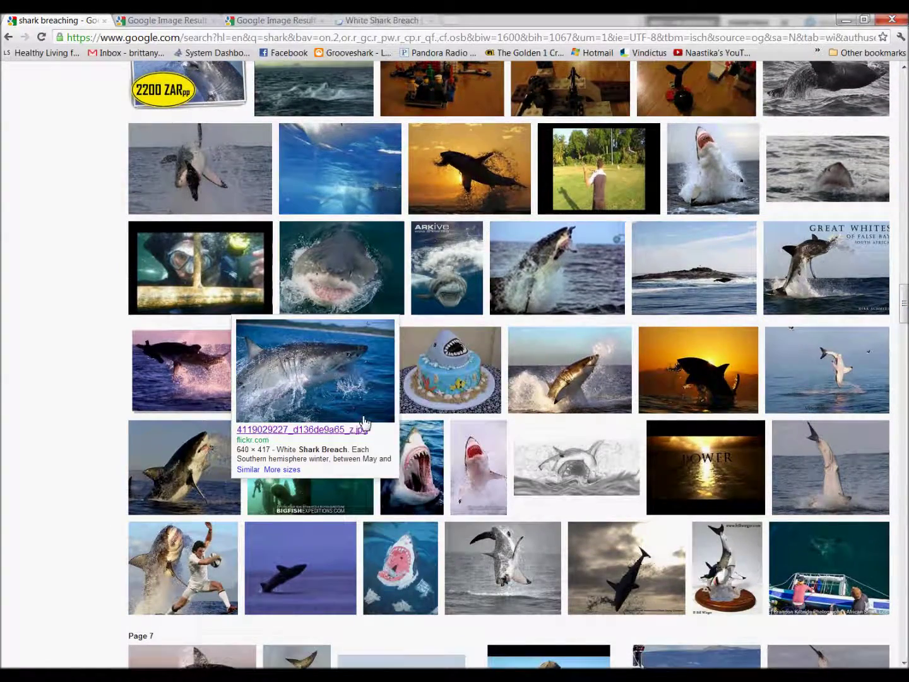
drag(905, 321, 906, 345)
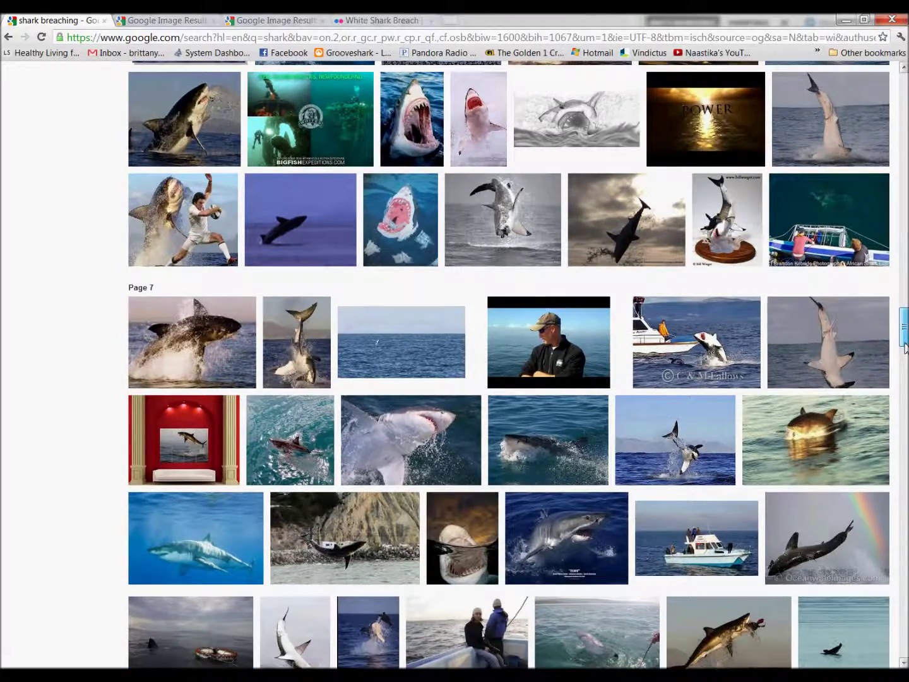
right_click(442, 425)
click(485, 436)
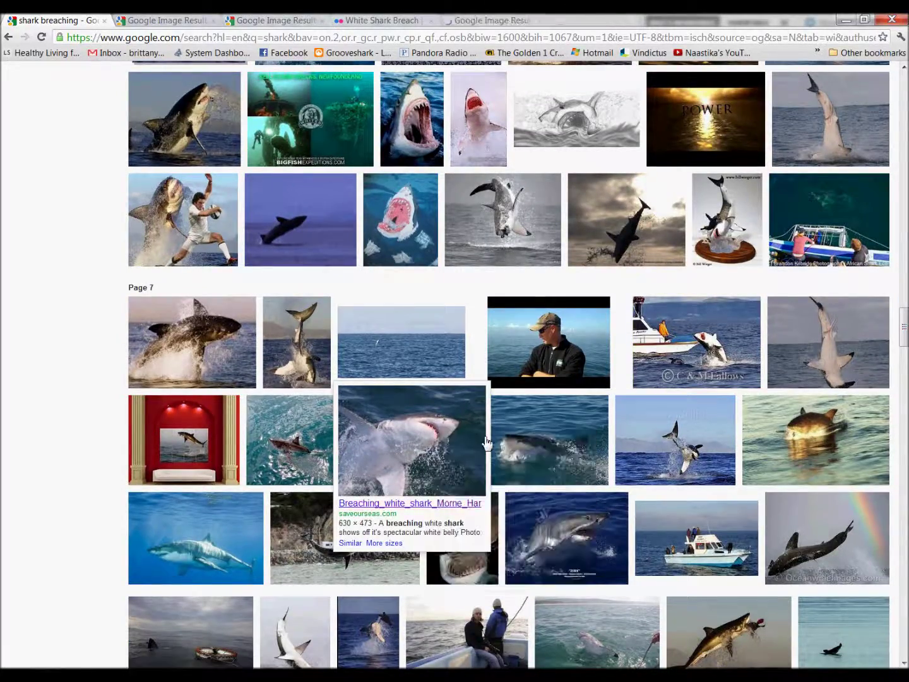
Look through the opened tabs and copy the Save Our Seas white shark image
scroll(486, 441, up, 1)
click(177, 21)
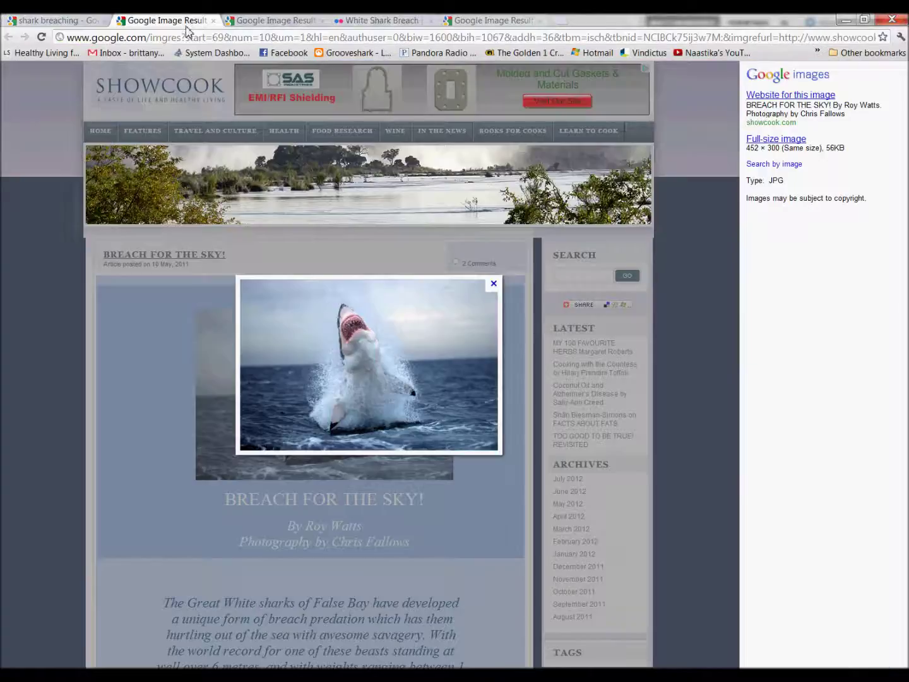
right_click(380, 350)
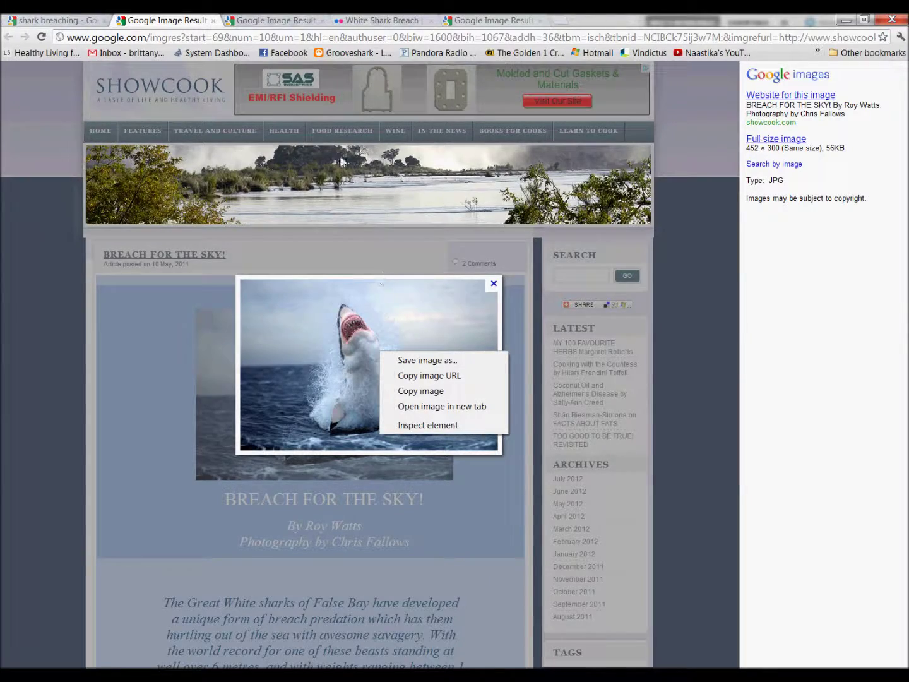
click(277, 21)
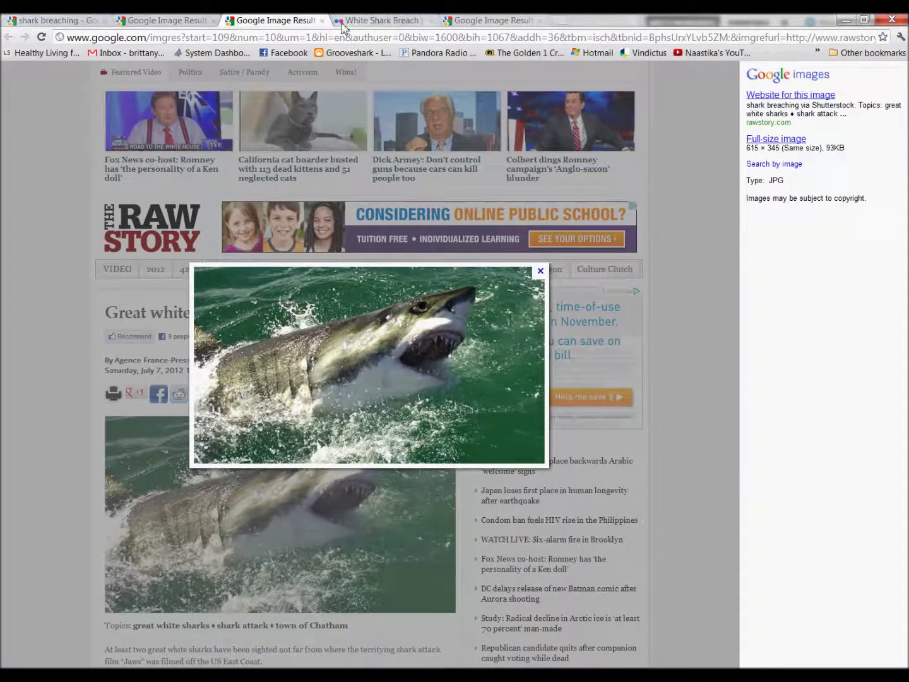
click(342, 23)
click(487, 23)
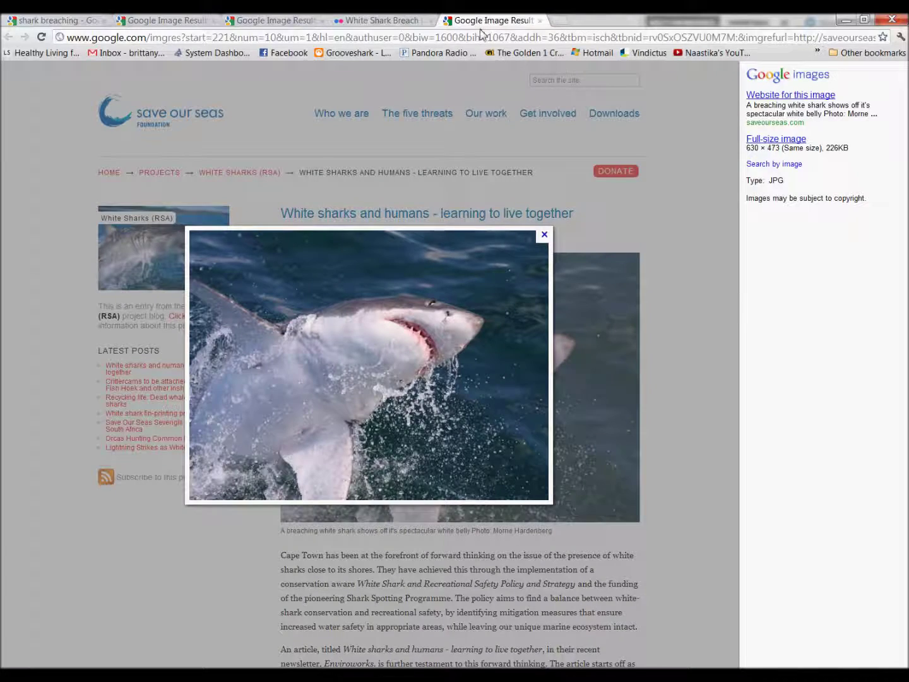
right_click(413, 339)
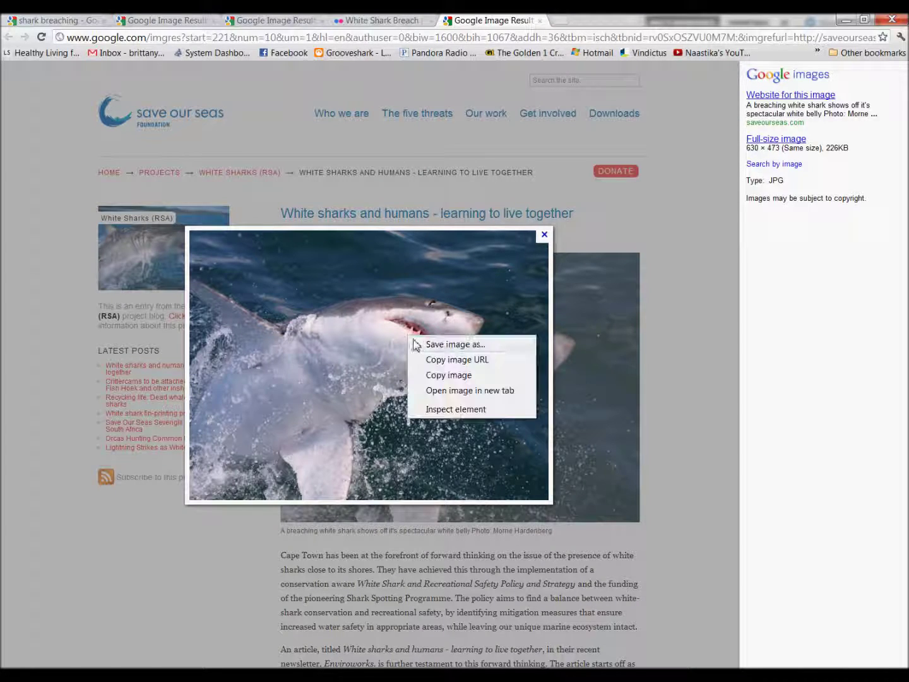
click(463, 376)
key(alt+Tab)
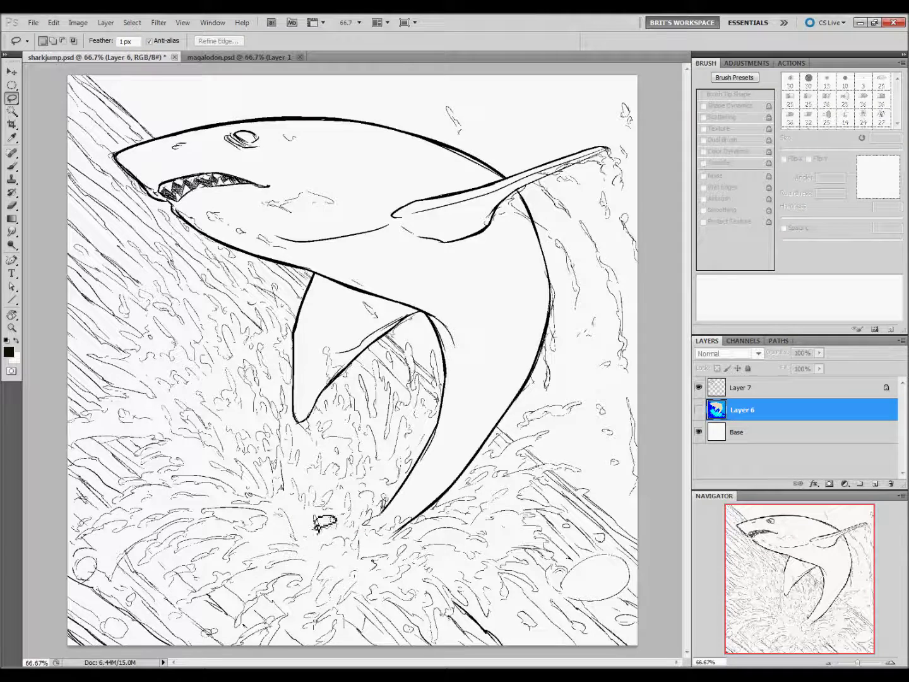
Paste the shark photo as Layer 8 above the line art and move it to the lower left
key(ctrl+v)
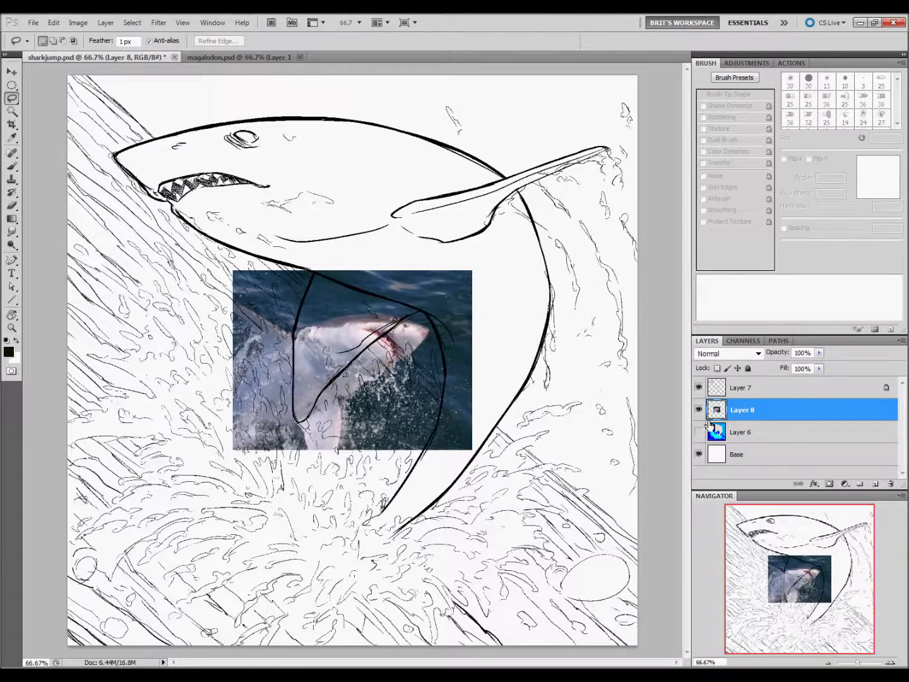
drag(711, 426, 745, 392)
key(v)
drag(413, 400, 250, 535)
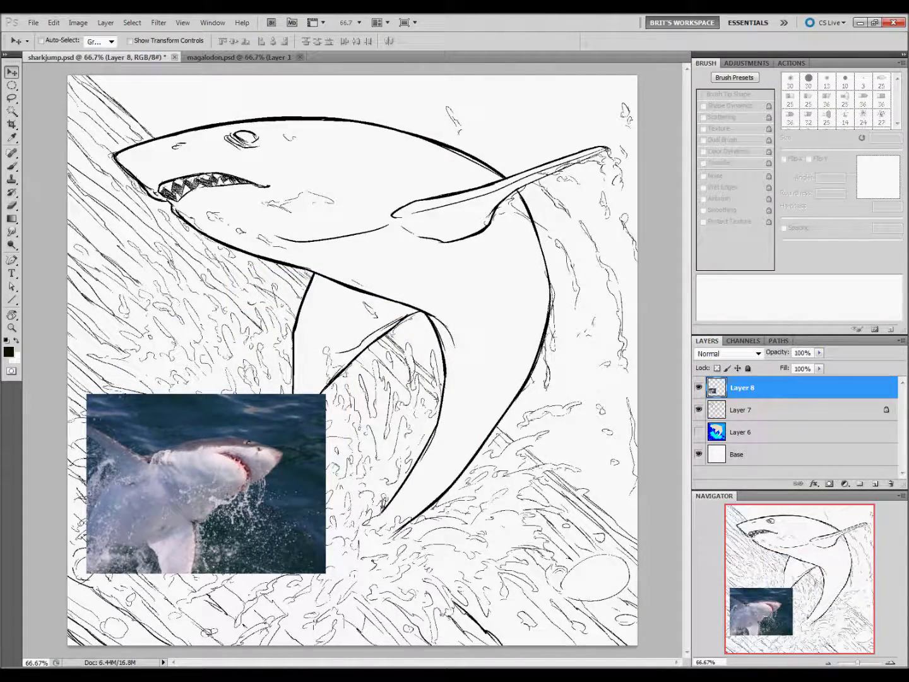
click(231, 601)
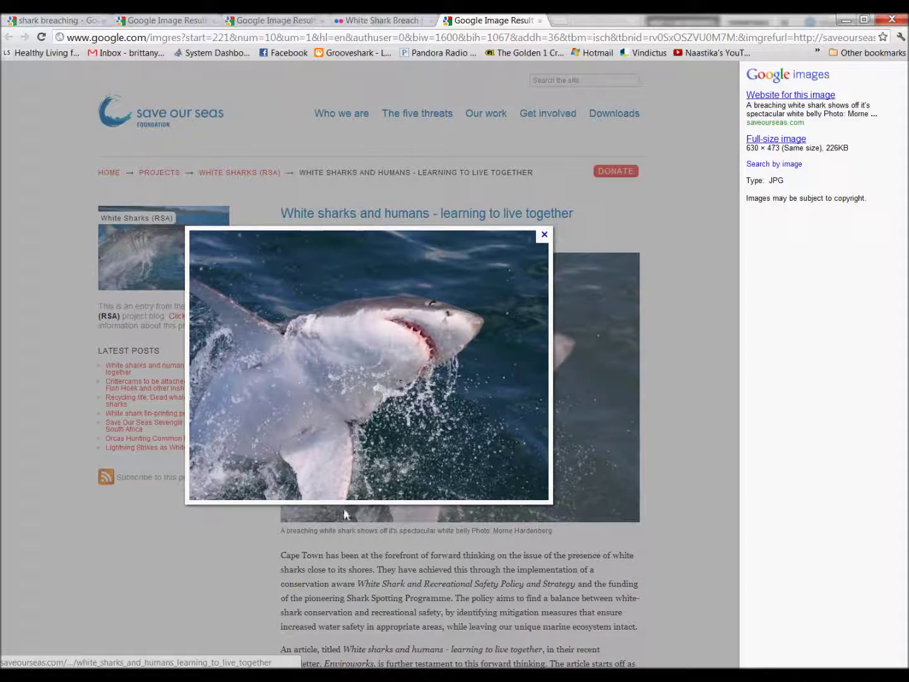
Capture the Flickr White Shark Breach photo with Snipping Tool
click(540, 19)
right_click(435, 208)
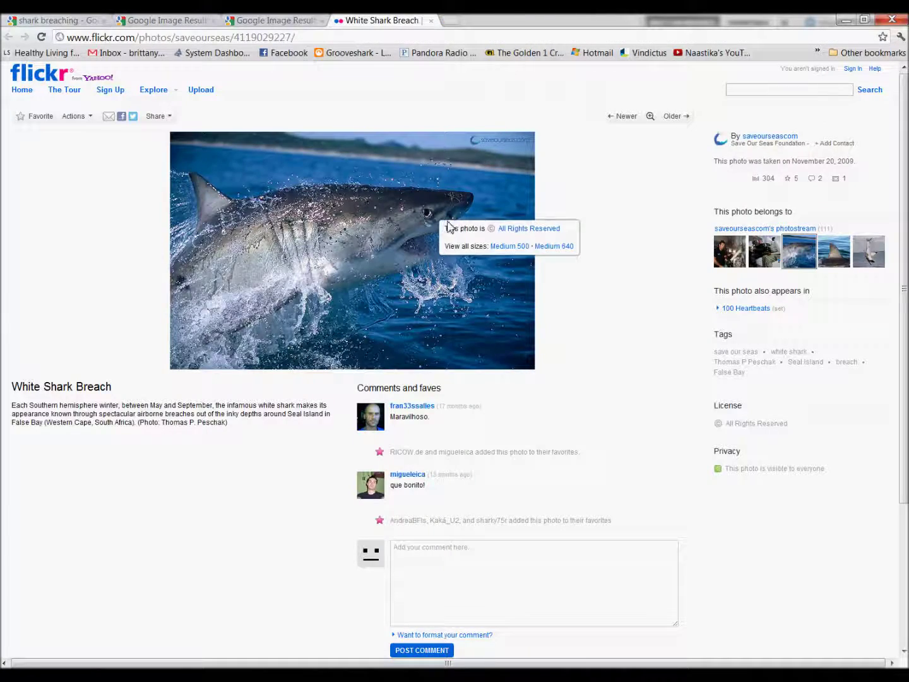
key(super)
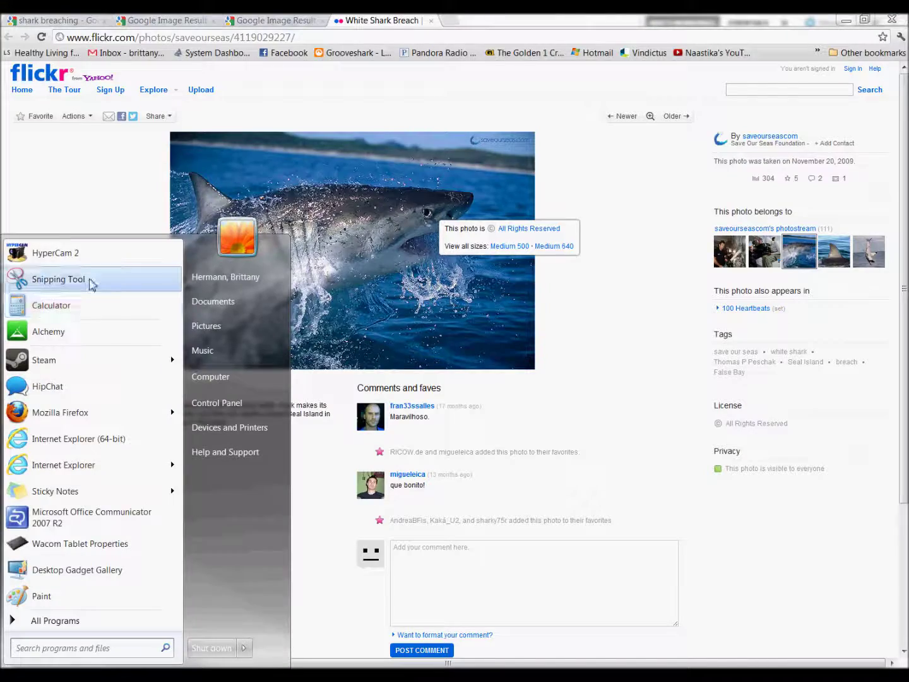
click(89, 278)
click(465, 182)
click(588, 285)
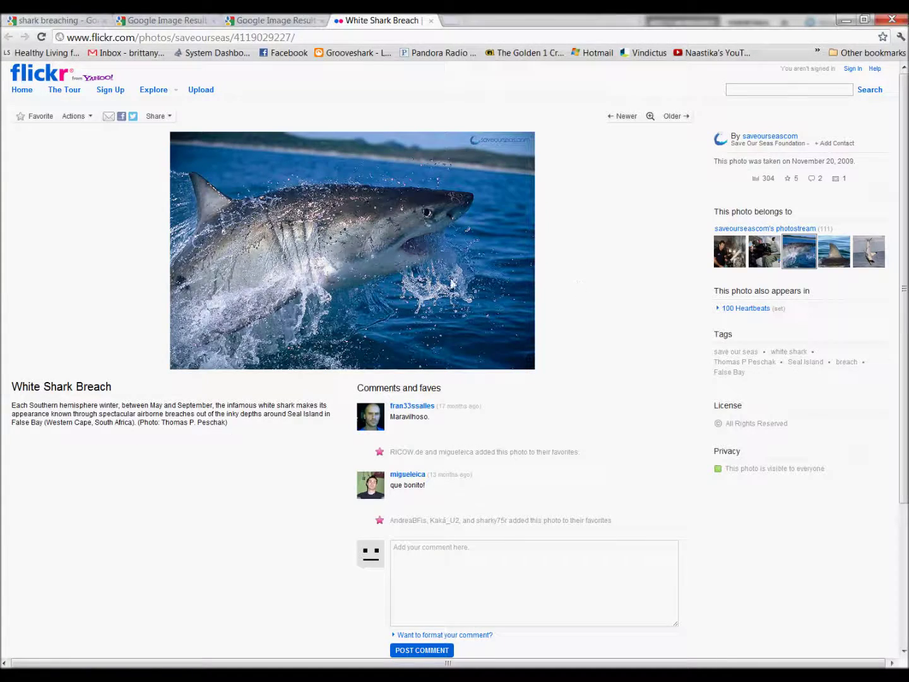
key(super)
click(64, 279)
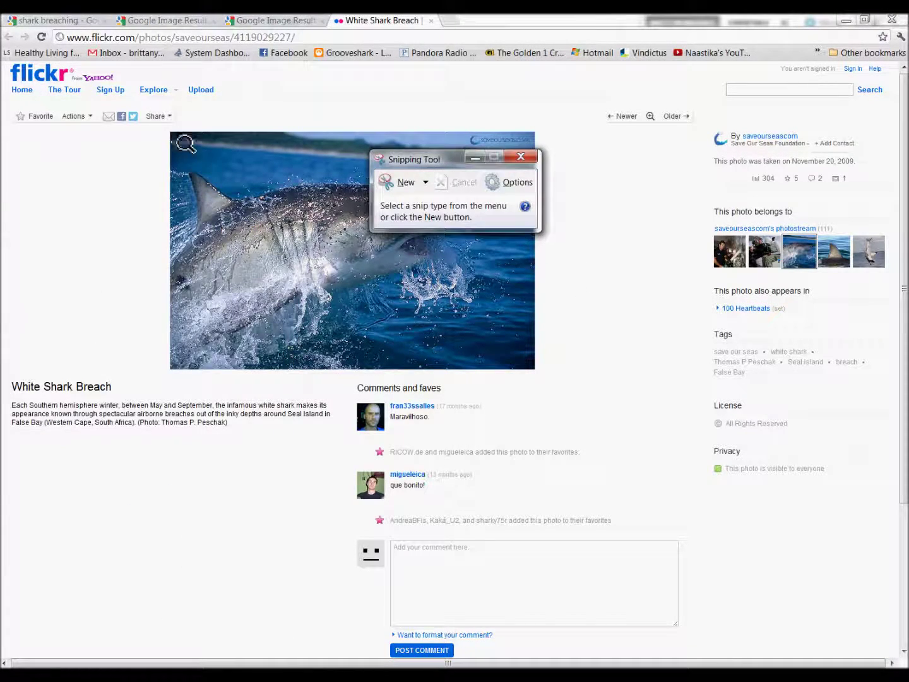
click(407, 183)
drag(169, 131, 535, 369)
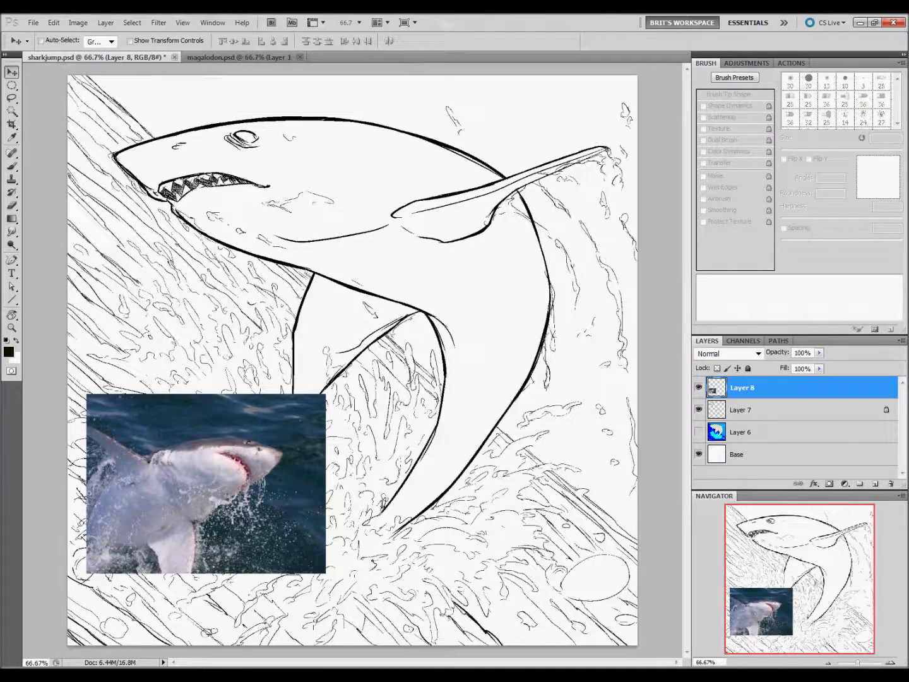
Paste the snip as Layer 9 above the first photo and close the Flickr page
key(ctrl+v)
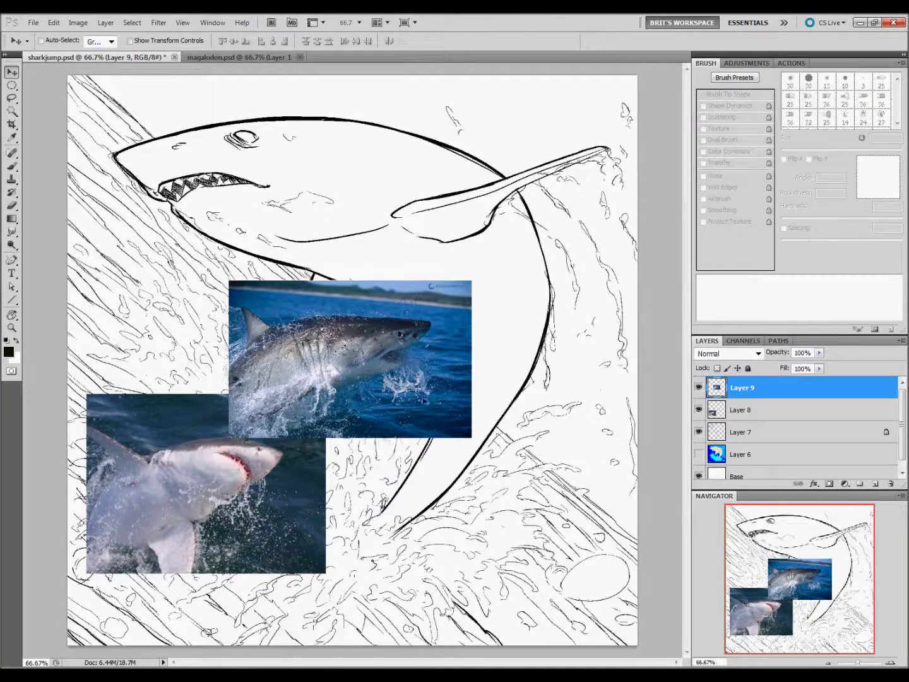
drag(419, 391, 268, 342)
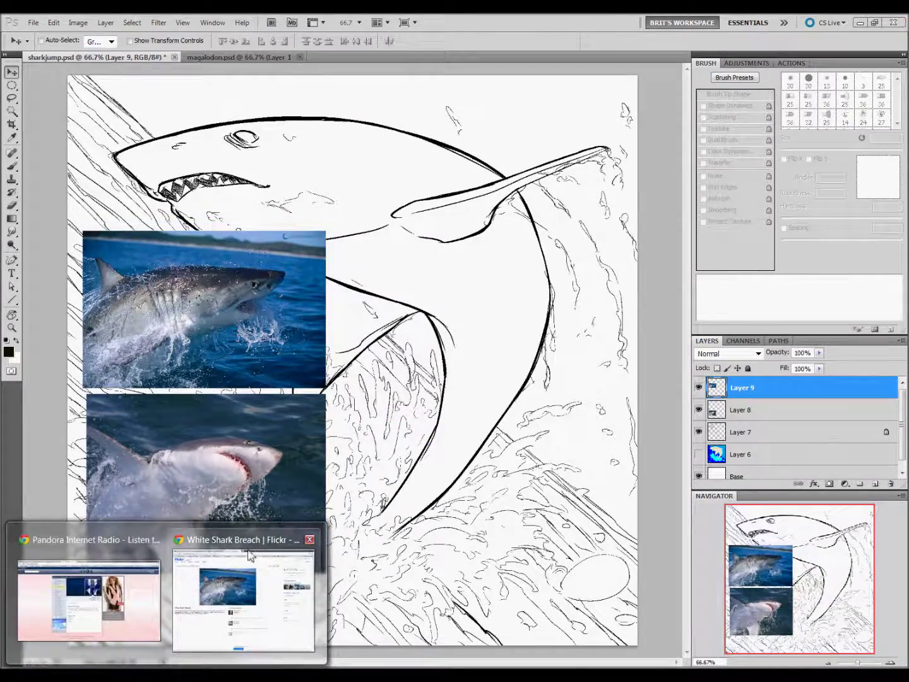
click(253, 571)
click(431, 20)
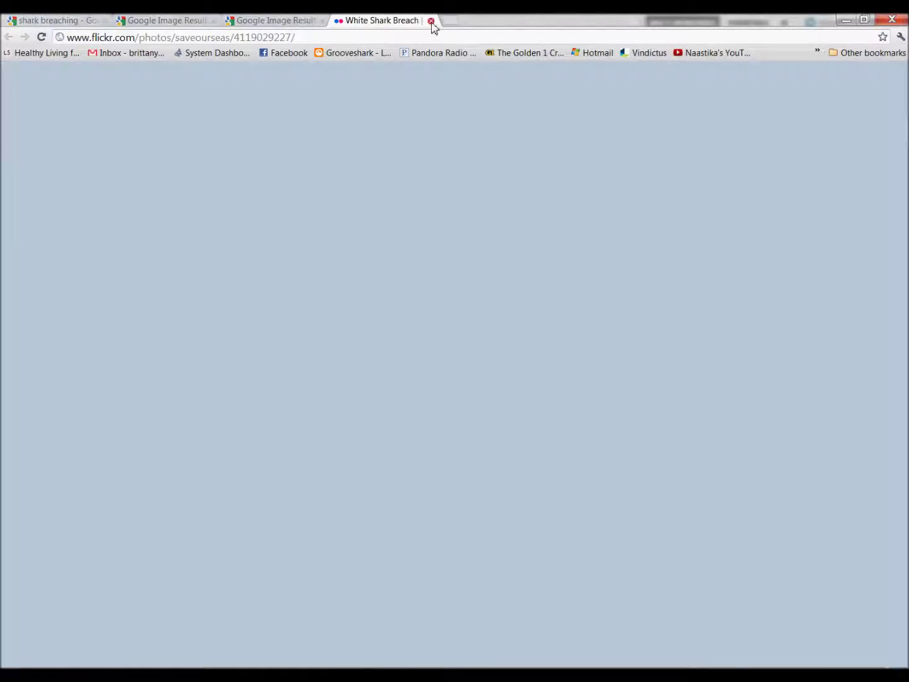
Copy the showcook breaching shark photo and place it as Layer 10 at the canvas's upper-left
click(322, 21)
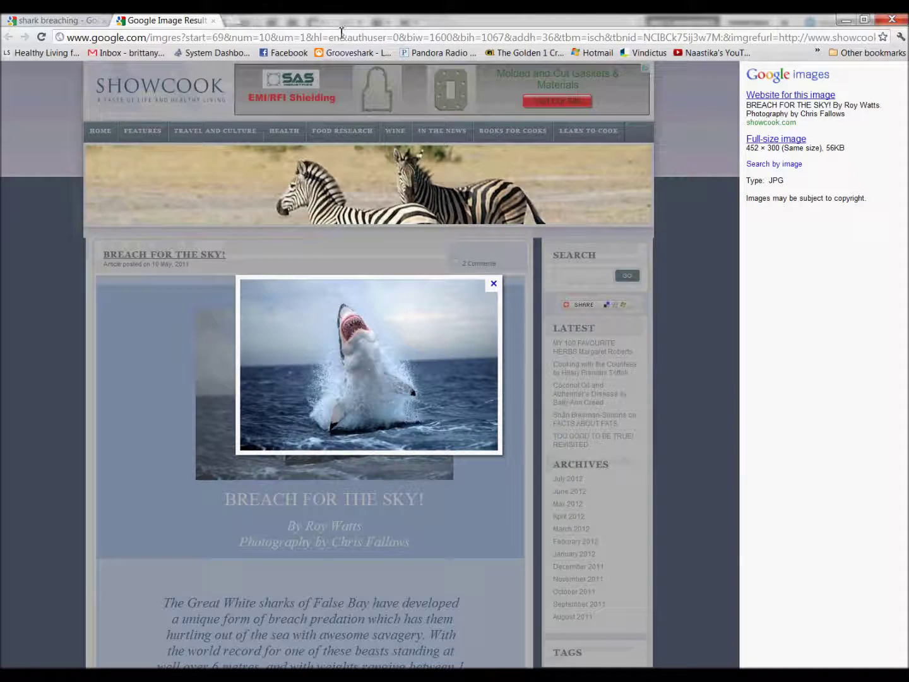
right_click(434, 365)
click(457, 400)
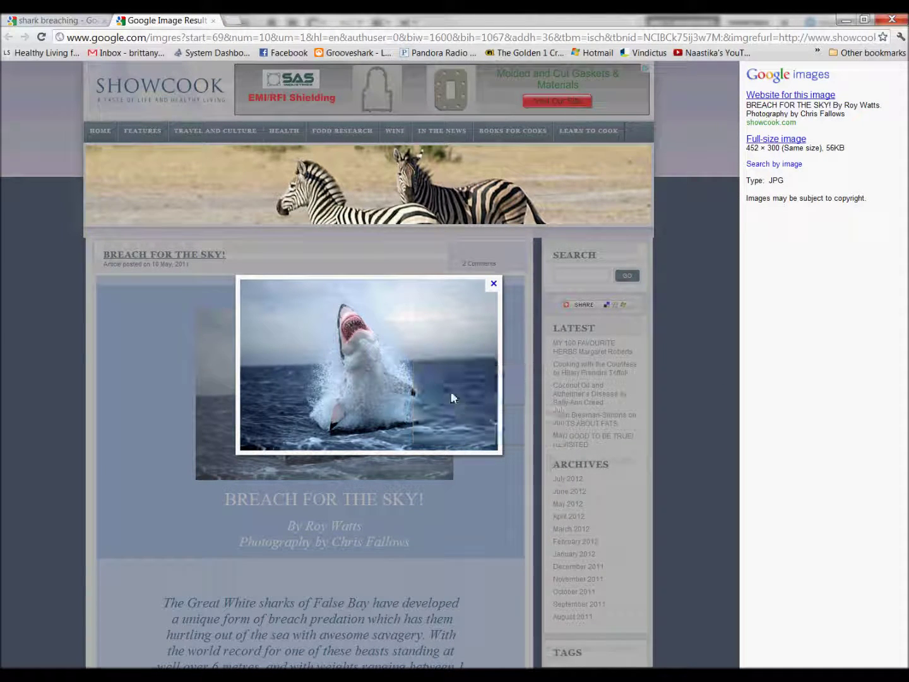
click(214, 22)
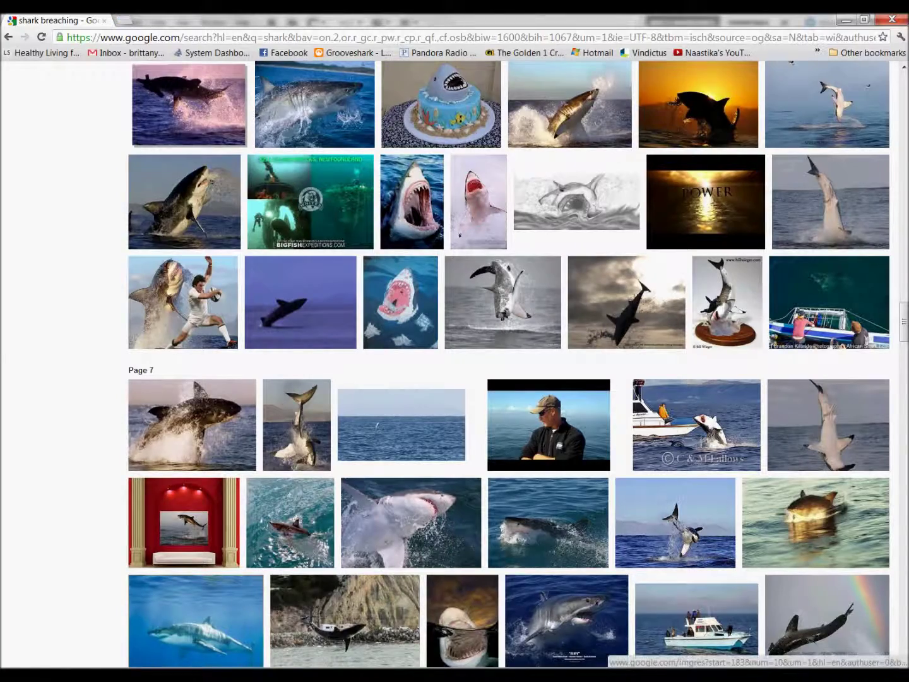
key(alt+Tab)
key(ctrl+v)
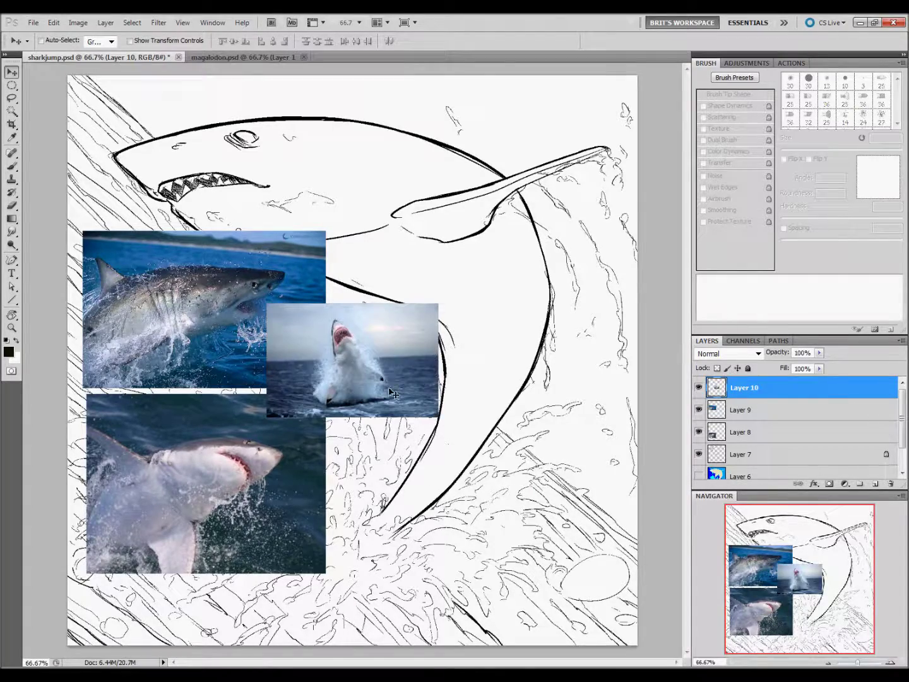
mouse_move(393, 394)
mouse_down()
mouse_move(202, 377)
mouse_move(213, 197)
mouse_up()
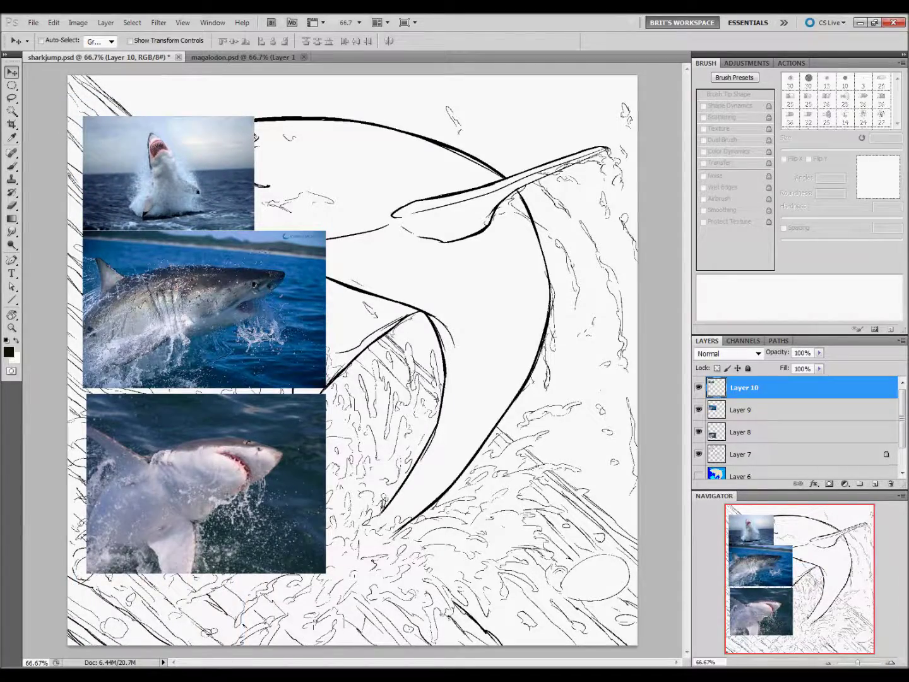
click(244, 609)
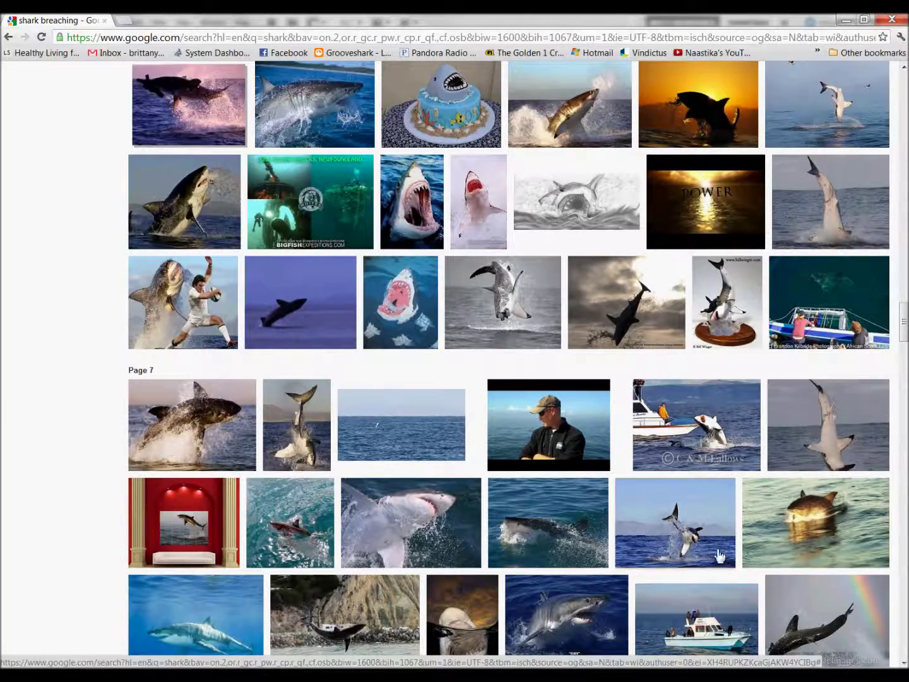
Open the blue-sky breaching shark result in a new tab and copy its image
drag(904, 321, 904, 357)
mouse_move(609, 462)
right_click(625, 469)
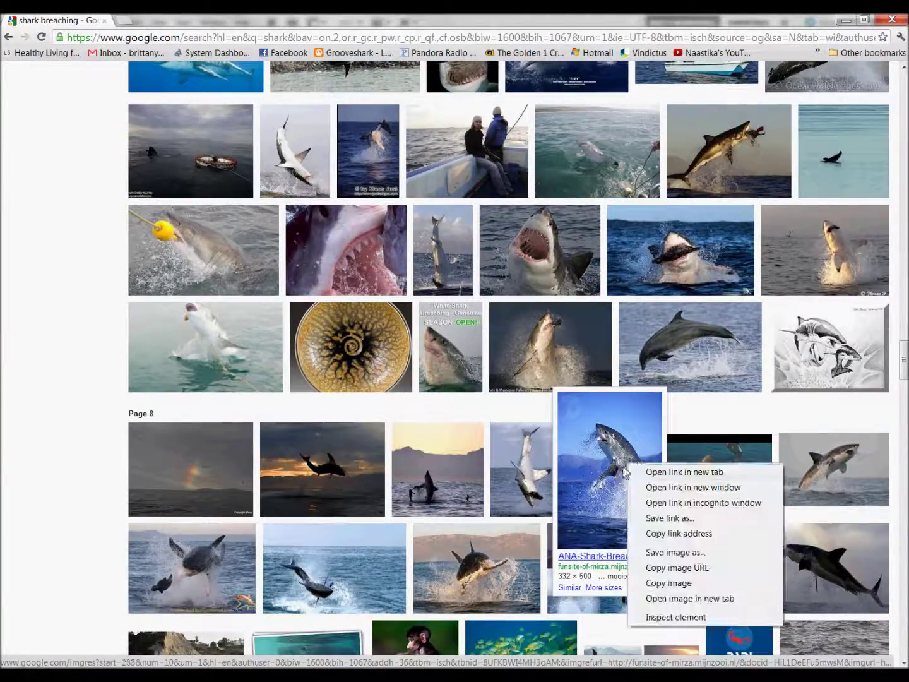
click(656, 471)
click(181, 26)
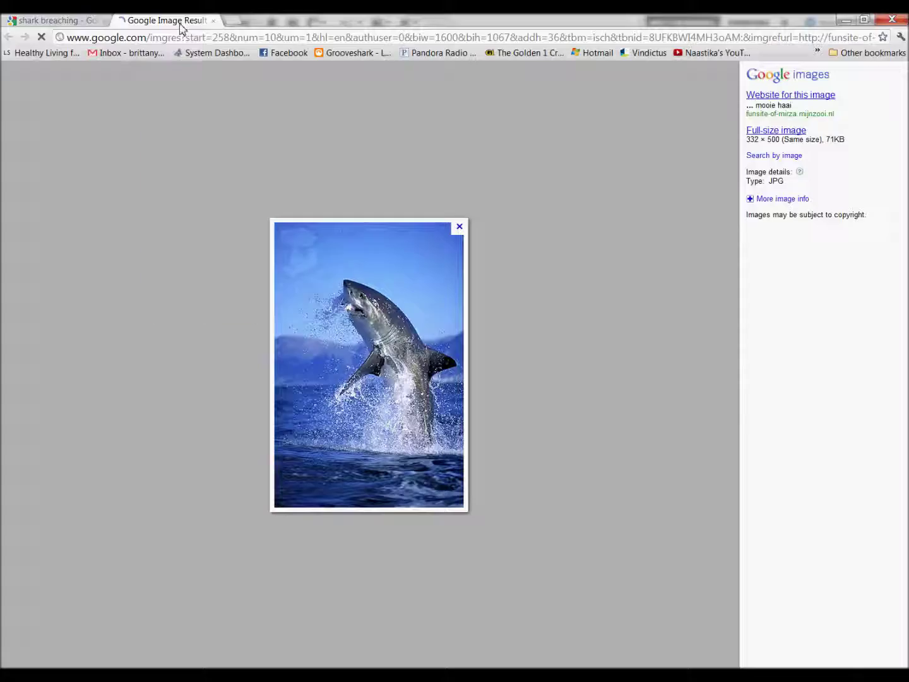
right_click(387, 347)
click(428, 387)
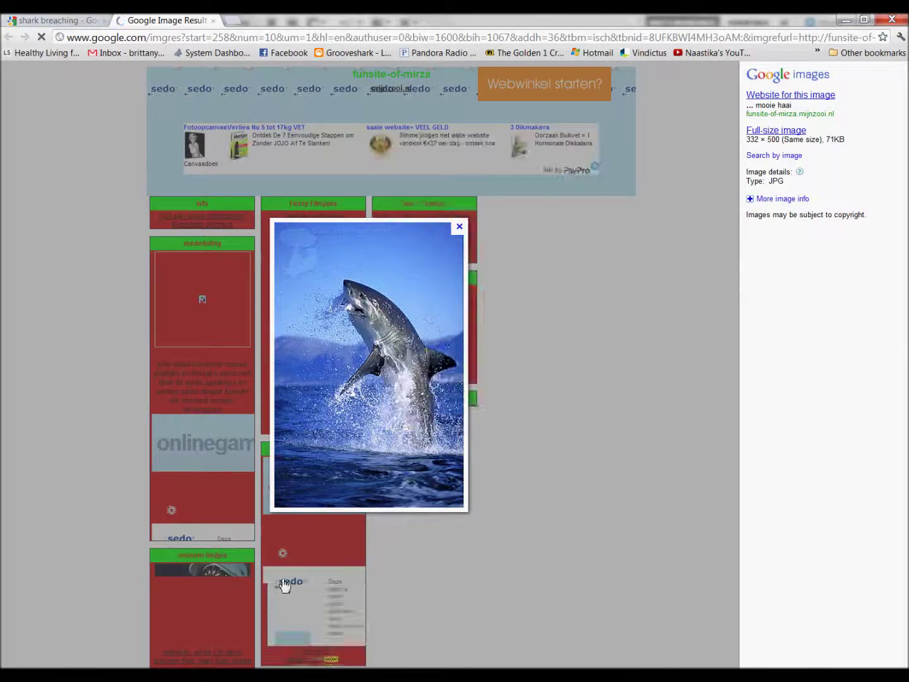
Paste it as Layer 11 below-right of the other references, then dismiss the page's alert
key(alt+Tab)
key(ctrl+v)
drag(357, 423, 404, 546)
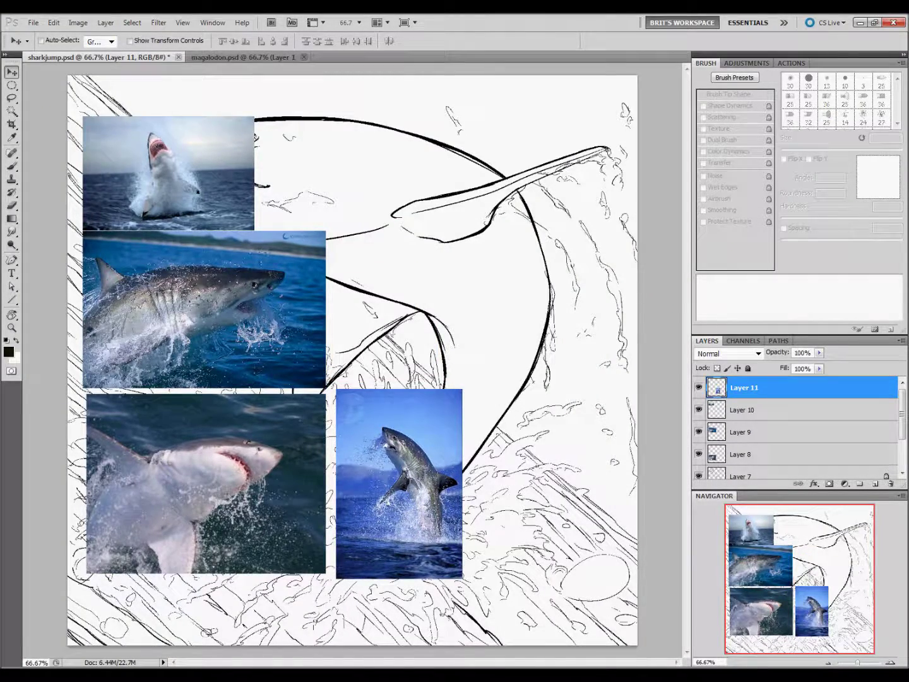
click(310, 553)
click(516, 366)
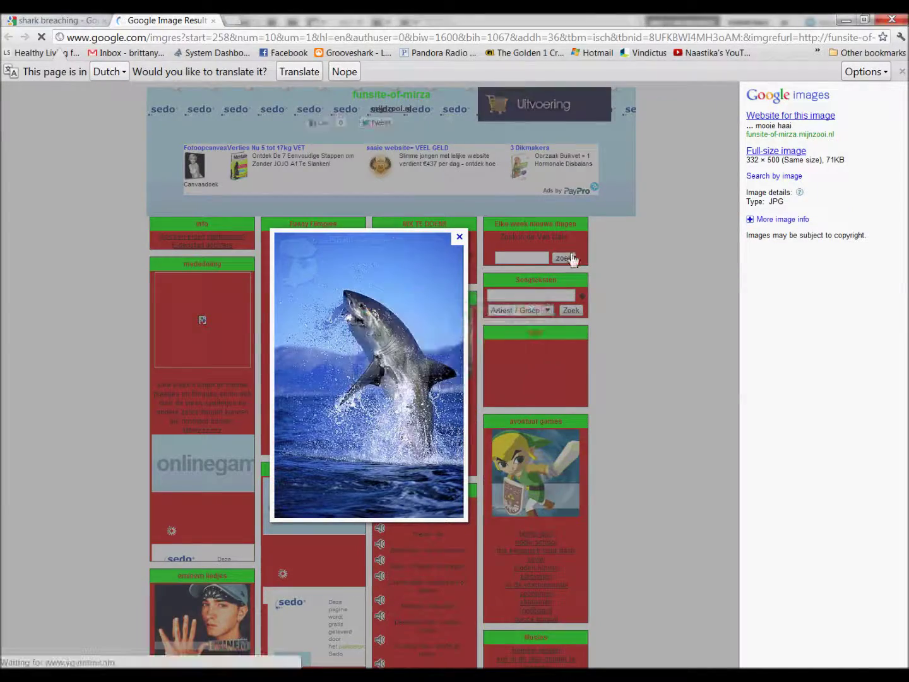
Close the image result tab and scroll the shark breaching results down to Page 10
click(213, 20)
mouse_move(417, 509)
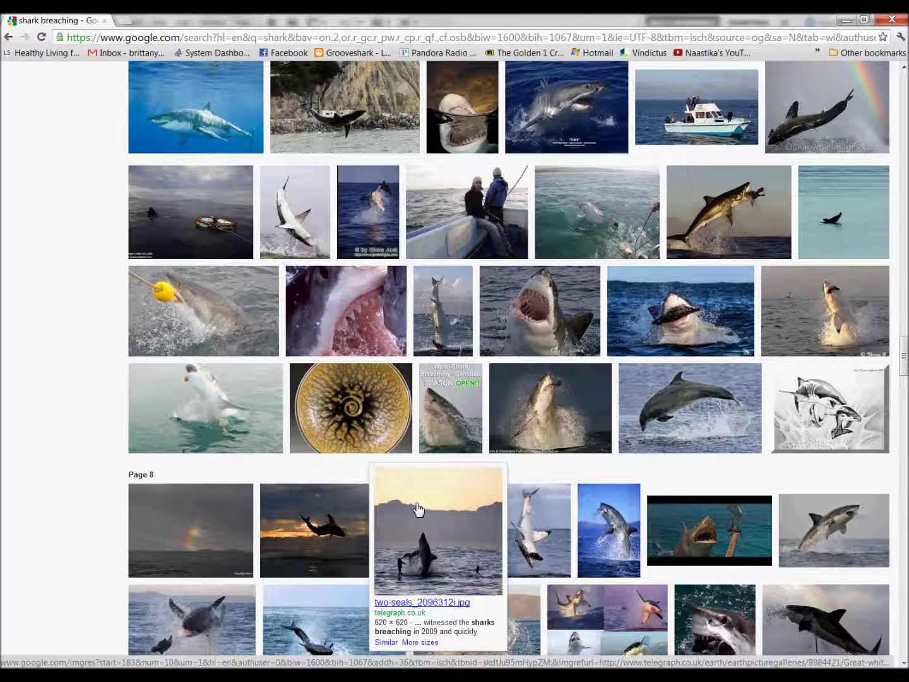
scroll(904, 430, down, 5)
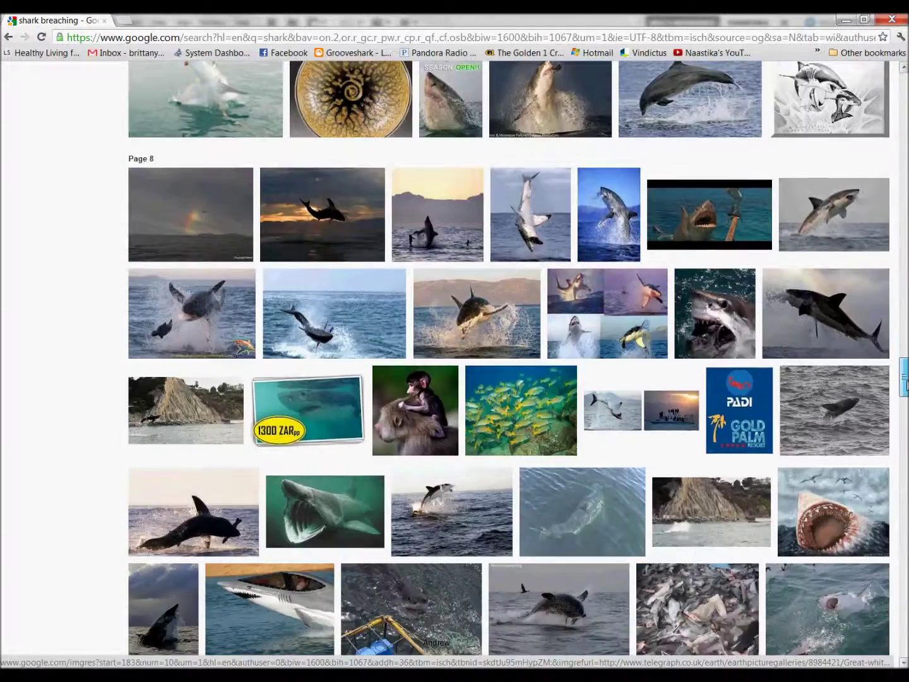
scroll(904, 429, down, 3)
scroll(904, 429, down, 5)
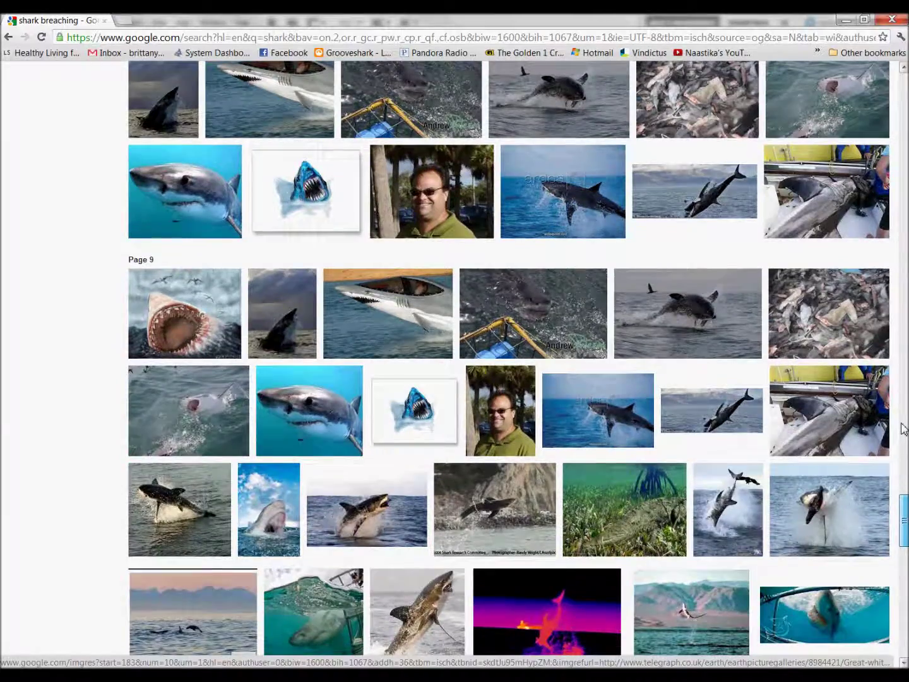
mouse_move(190, 410)
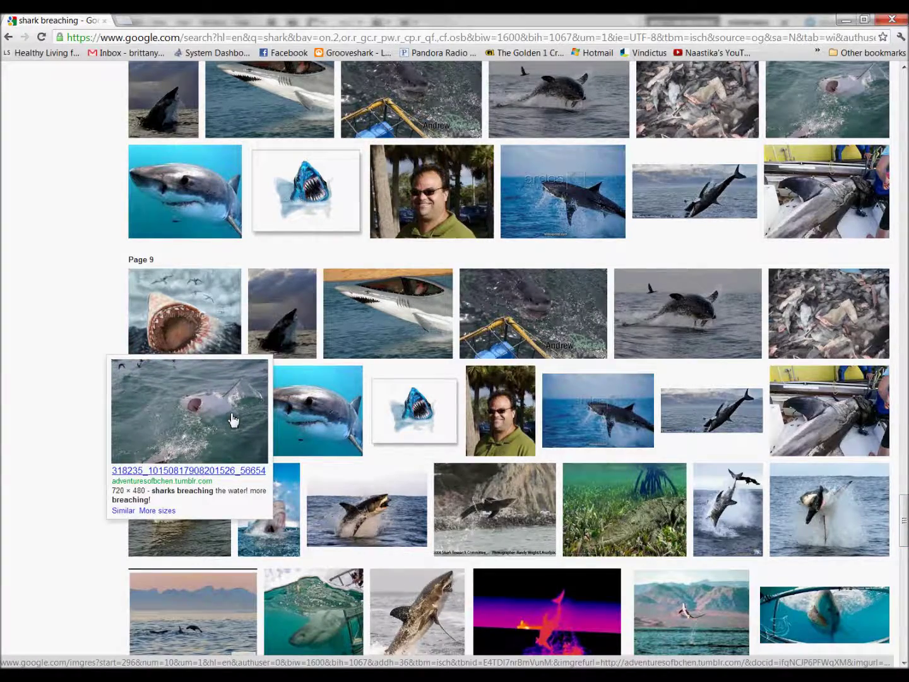
scroll(904, 577, down, 5)
scroll(904, 577, down, 5)
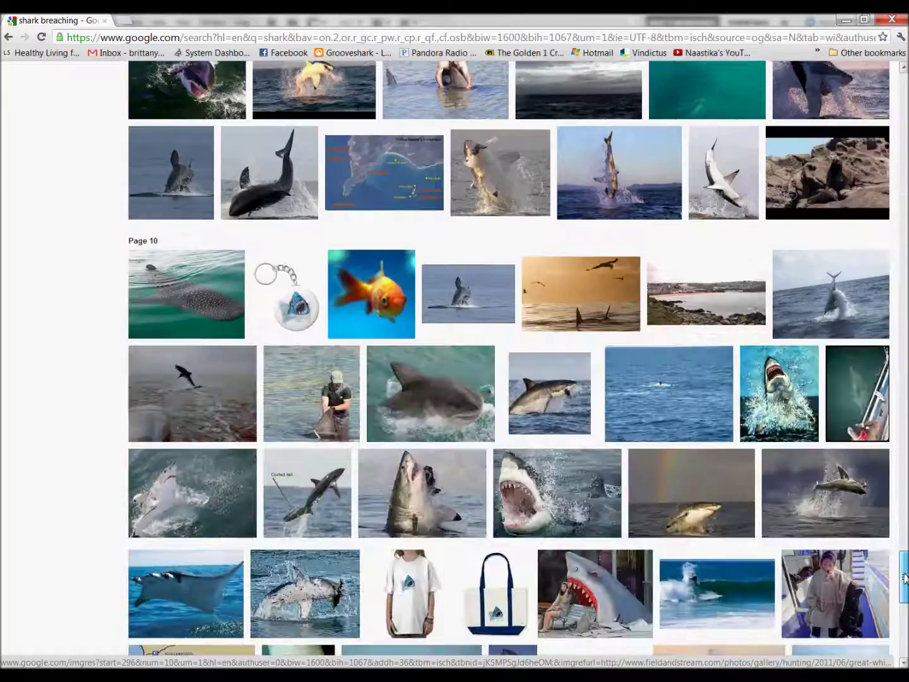
scroll(904, 578, down, 5)
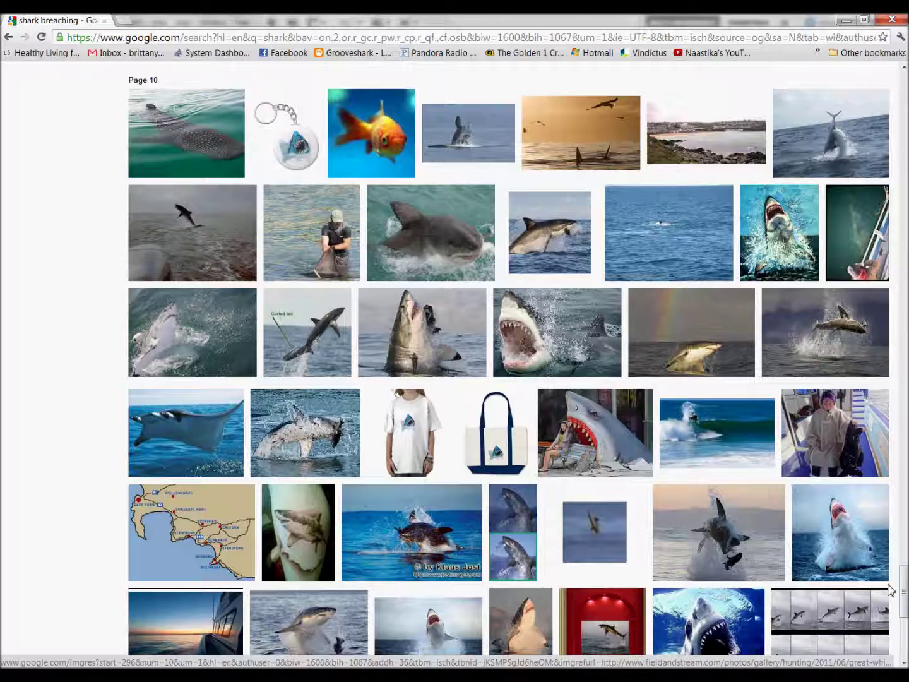
scroll(889, 590, down, 1)
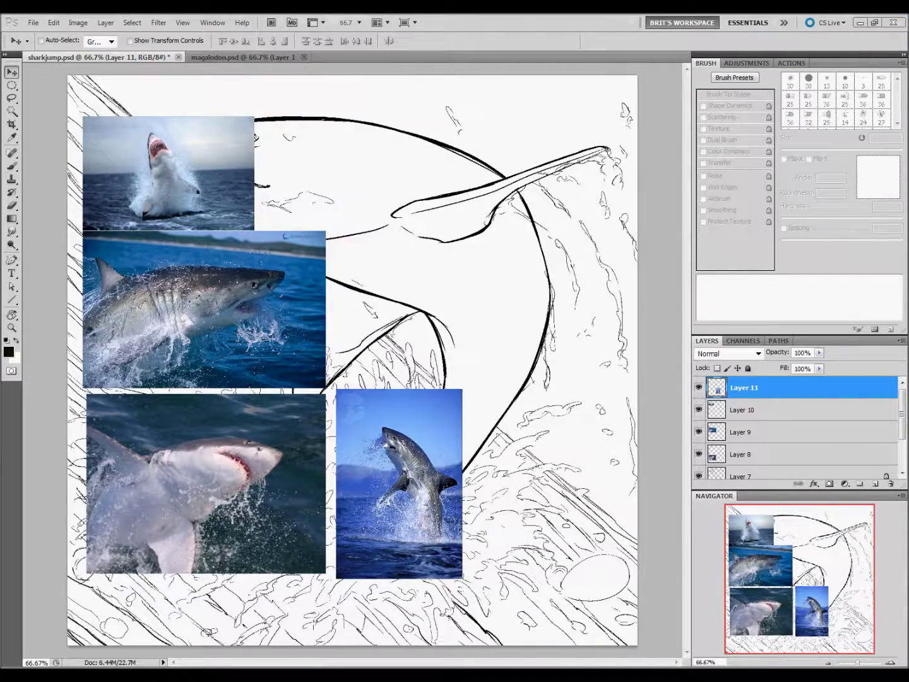
Close Snipping Tool without saving the snip and collapse the Brush panel to show all layers
click(275, 638)
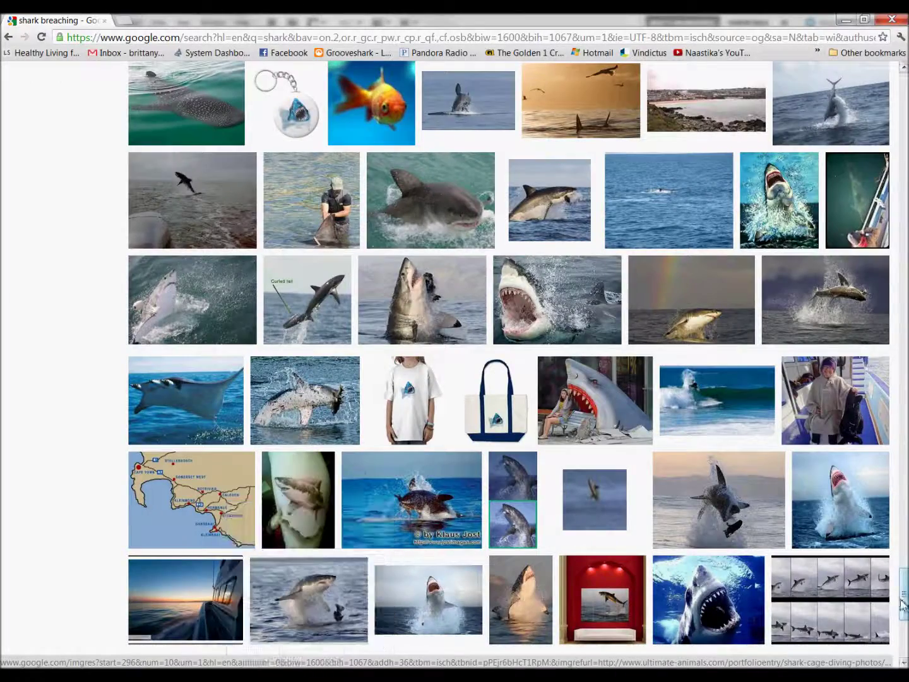
scroll(887, 642, down, 10)
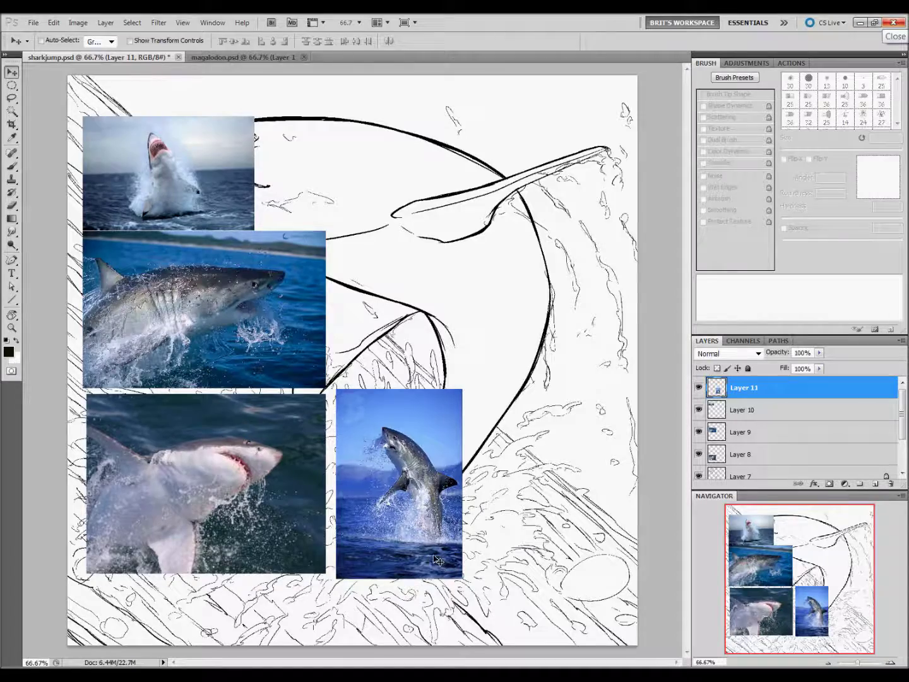
click(599, 17)
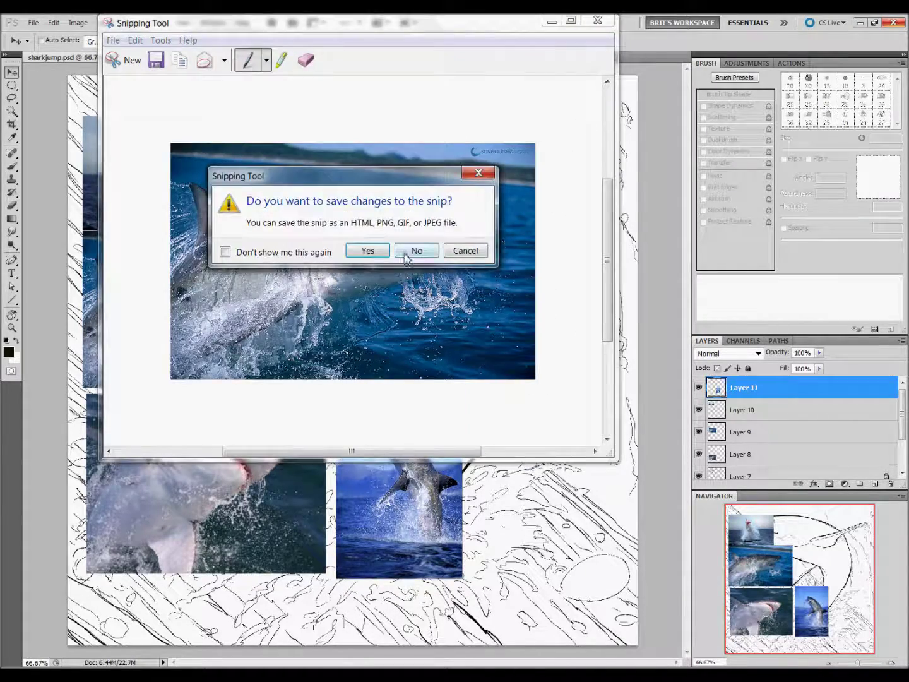
click(407, 252)
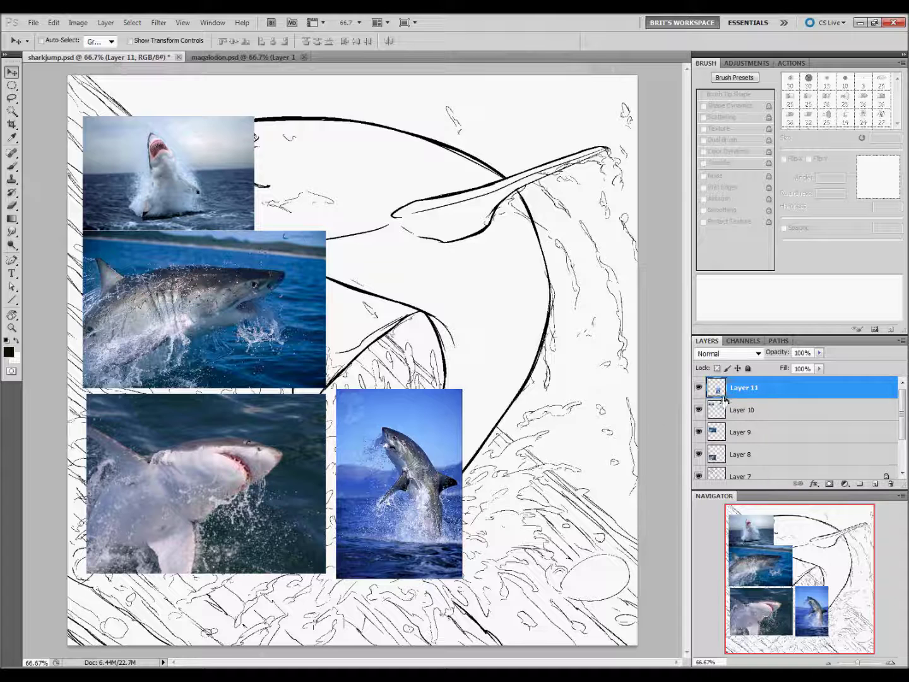
click(718, 64)
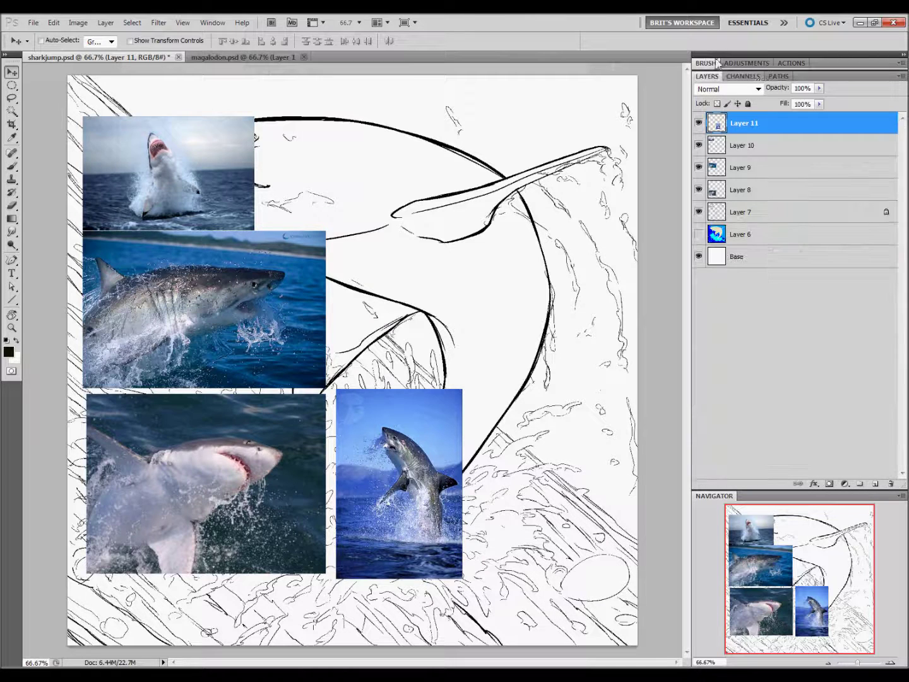
Create a layer group named 'refs' and move reference Layers 8–11 into it
click(861, 483)
text(refs)
key(Return)
click(740, 137)
shift+click(741, 202)
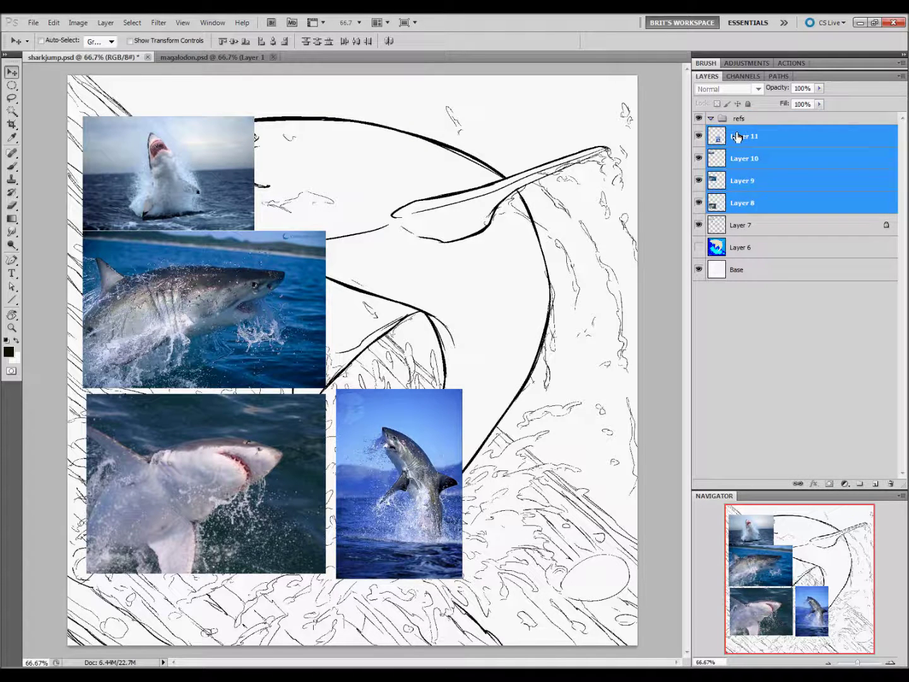
drag(737, 137, 723, 118)
Rename Layer 7 'lines', show and rename Layer 6 'flats', and hide the refs group
double_click(744, 137)
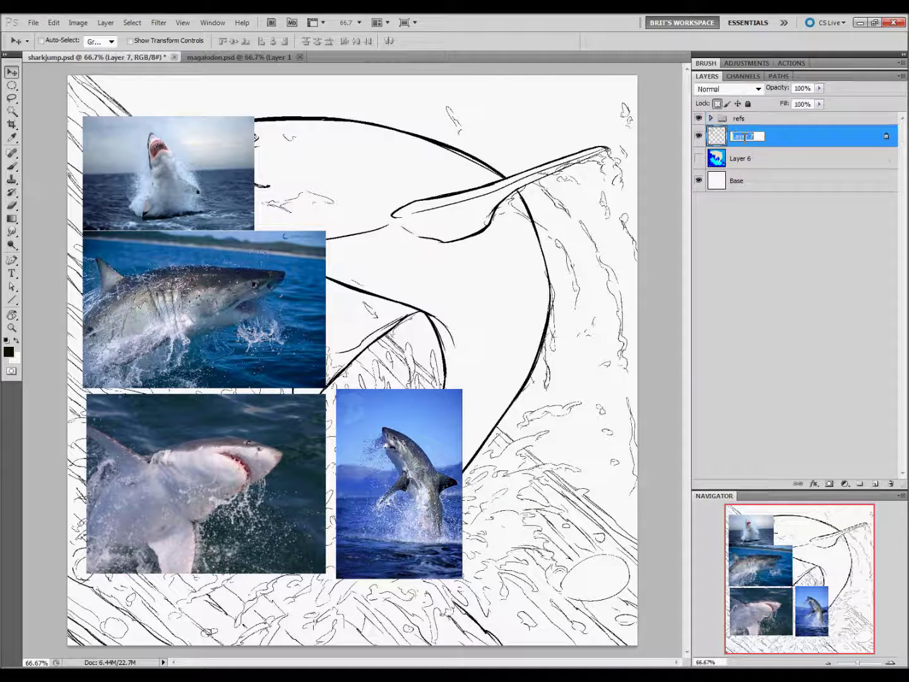
text(lines)
key(Return)
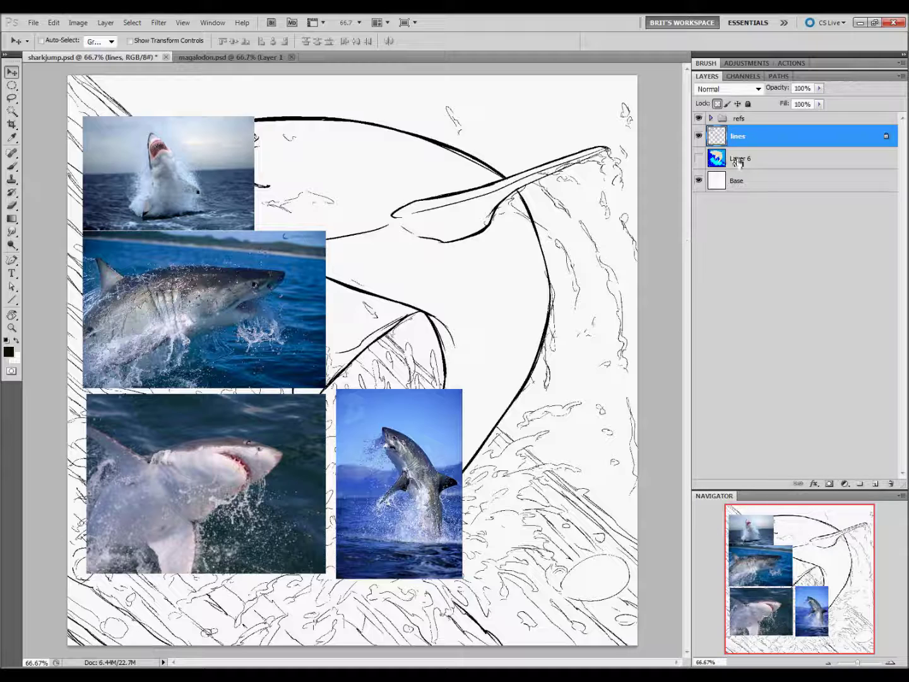
click(698, 157)
double_click(740, 157)
text(flats)
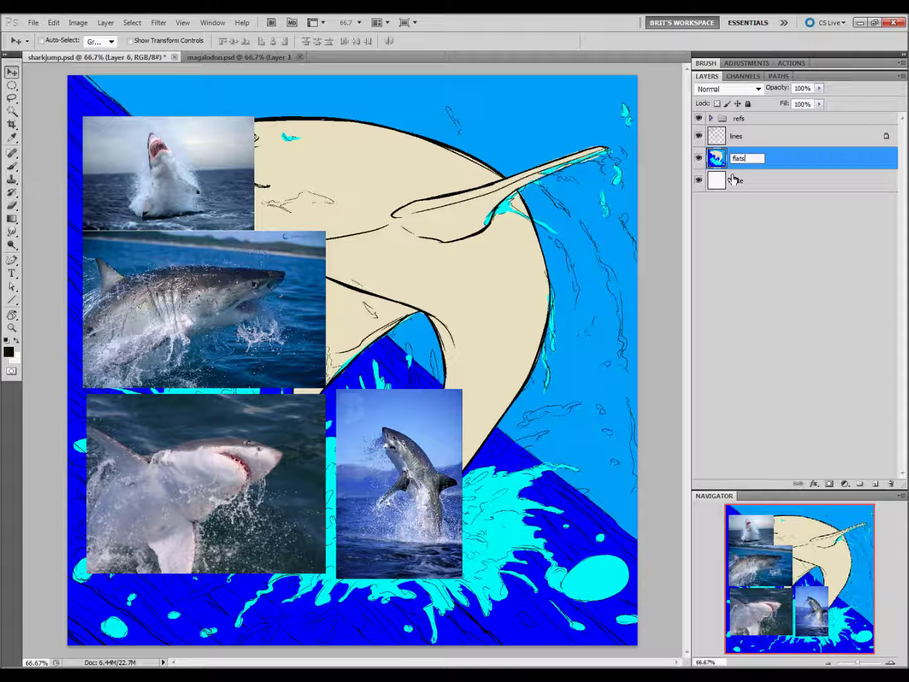
key(Return)
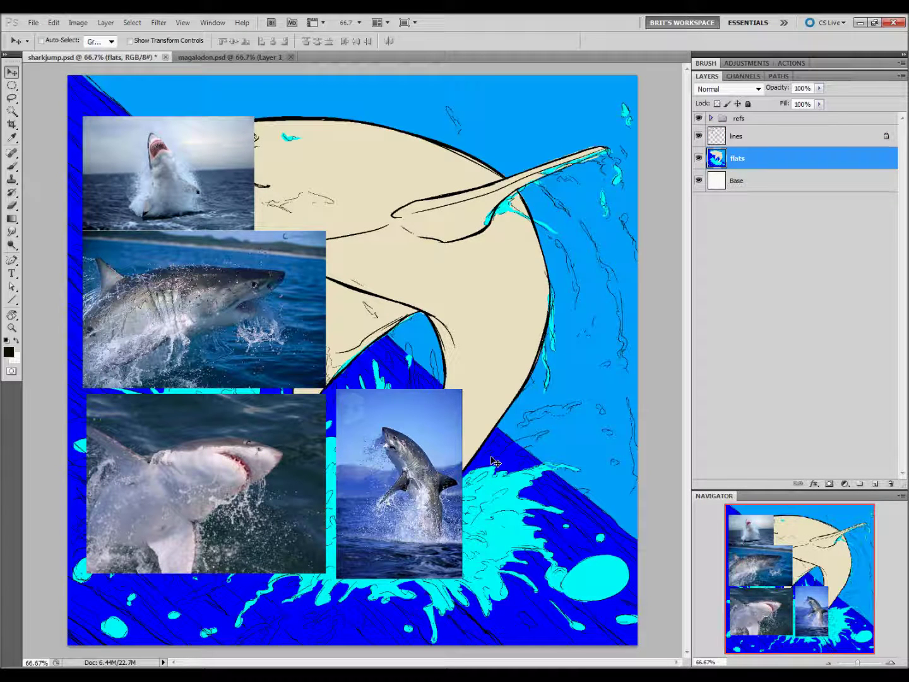
click(699, 118)
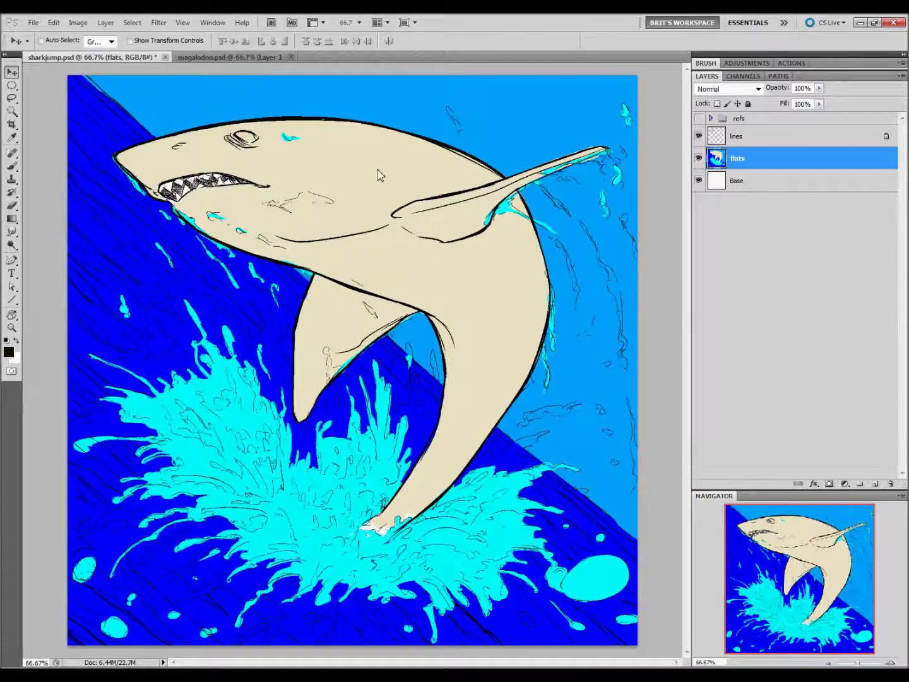
Select the shark body by colour and make a new masked layer named 'shark'
click(11, 111)
click(375, 227)
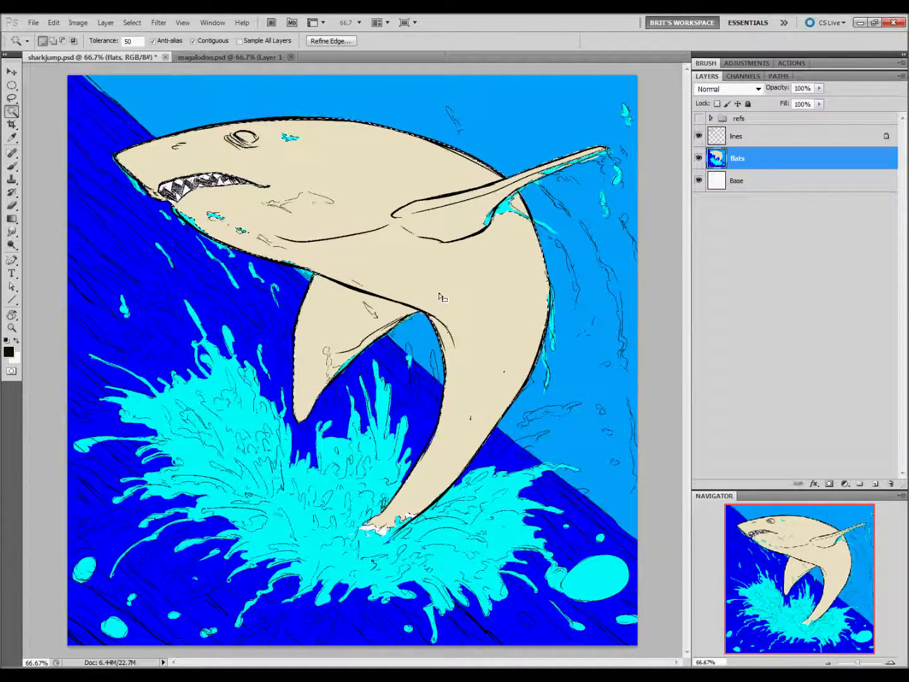
click(875, 484)
click(829, 483)
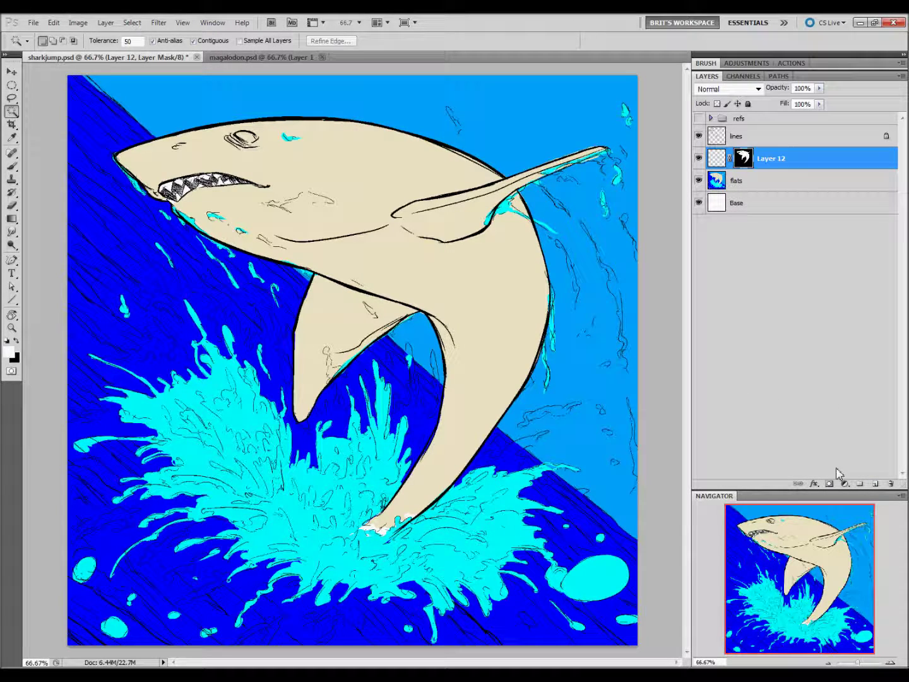
double_click(764, 159)
text(shark)
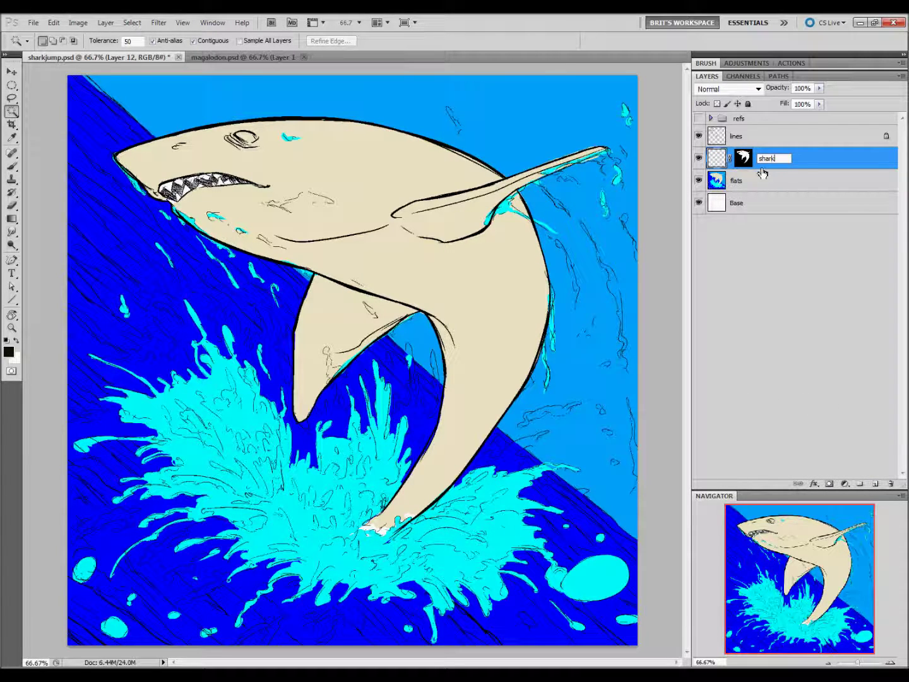
key(Return)
Fill the shark layer with dark grey and hide the flats layer
click(699, 118)
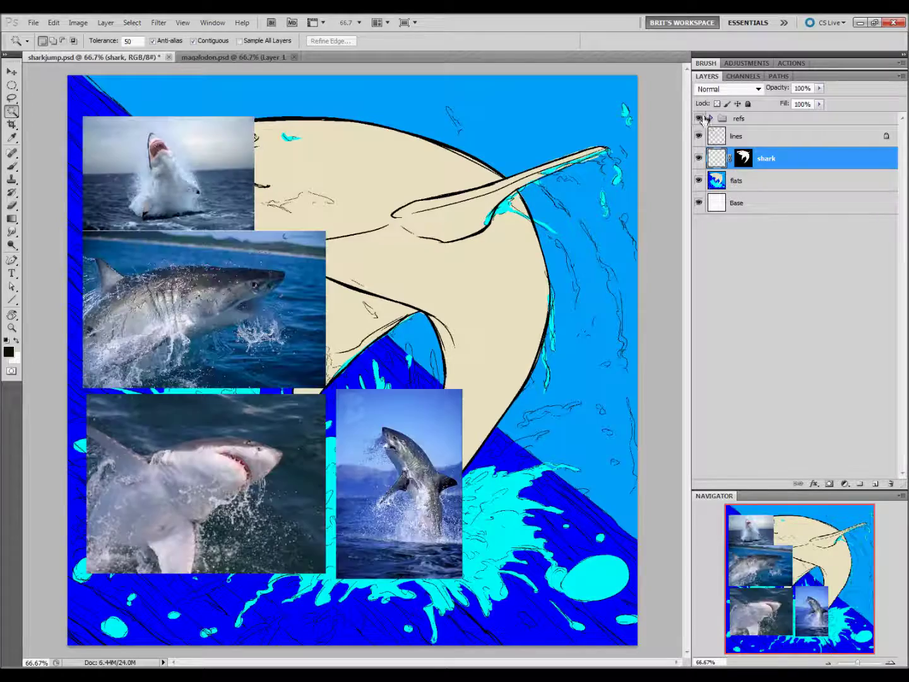
click(698, 118)
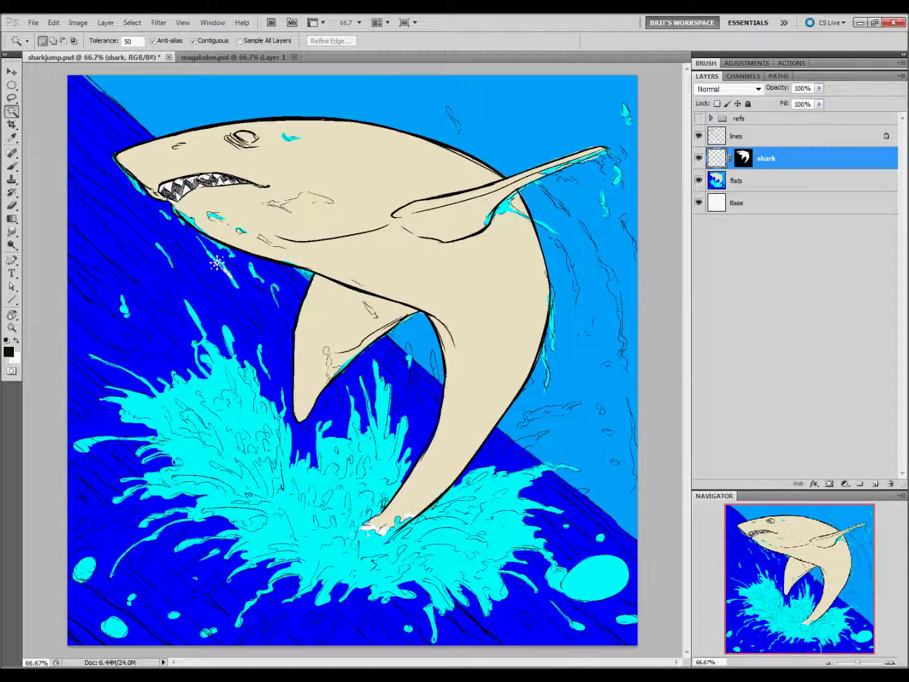
click(8, 352)
drag(509, 562, 474, 553)
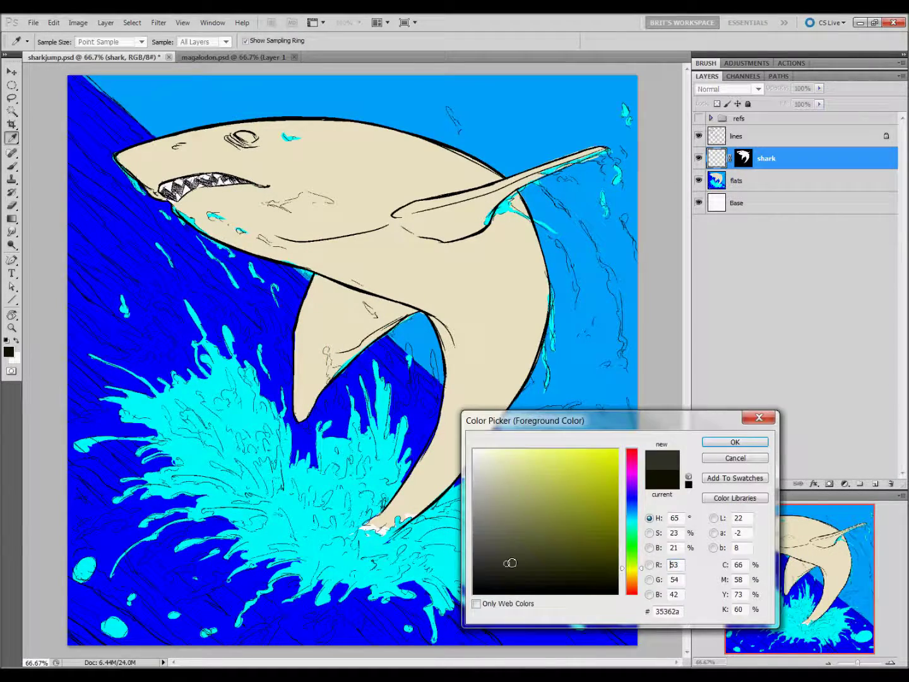
click(734, 441)
key(w)
key(alt+BackSpace)
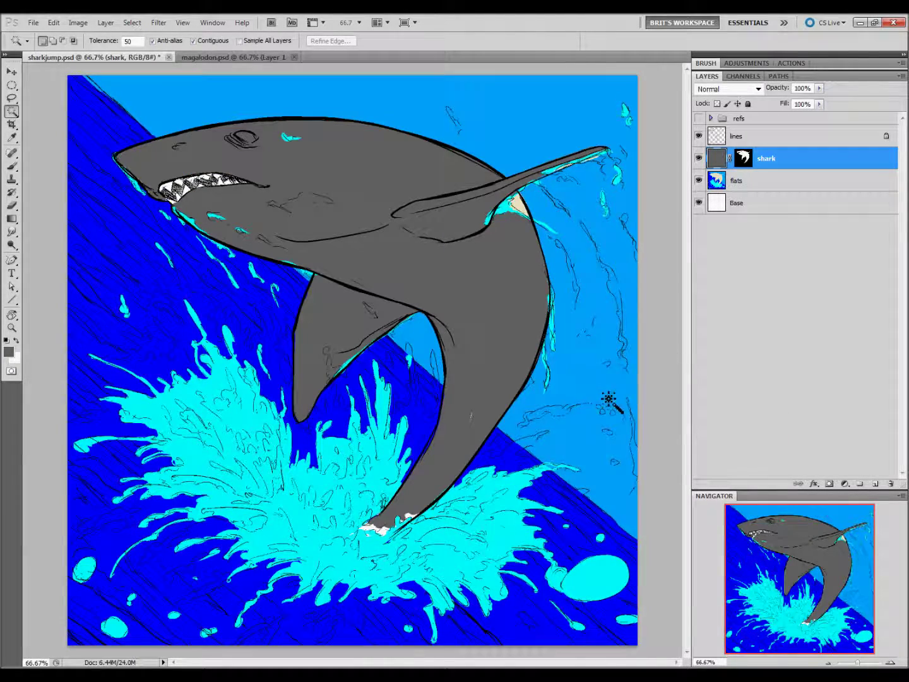
click(699, 181)
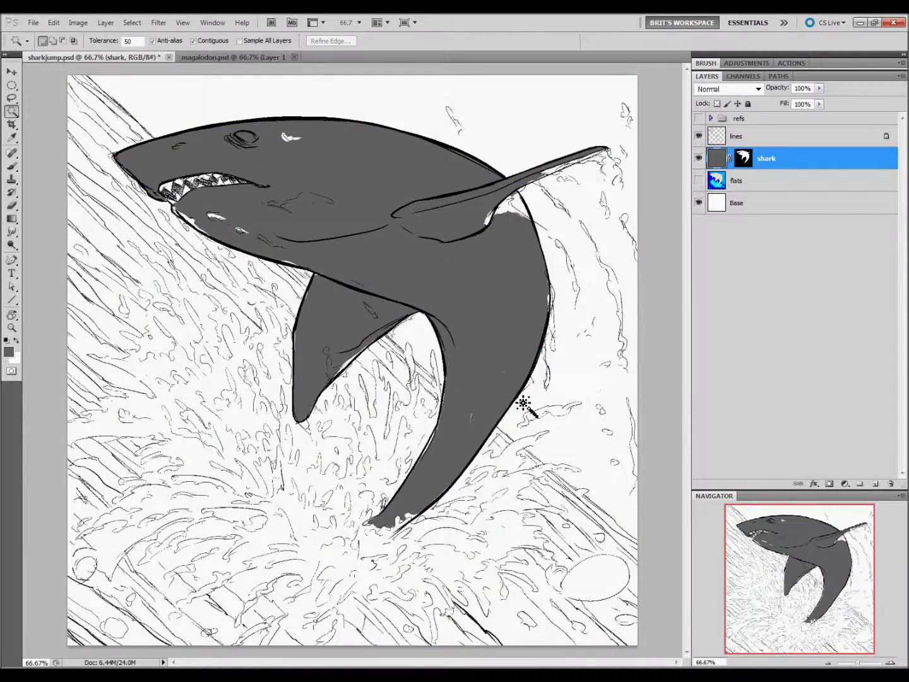
Zoom in on the shark's head and target the shark layer mask with the Brush
key(ctrl+plus)
scroll(354, 354, up, 5)
click(743, 158)
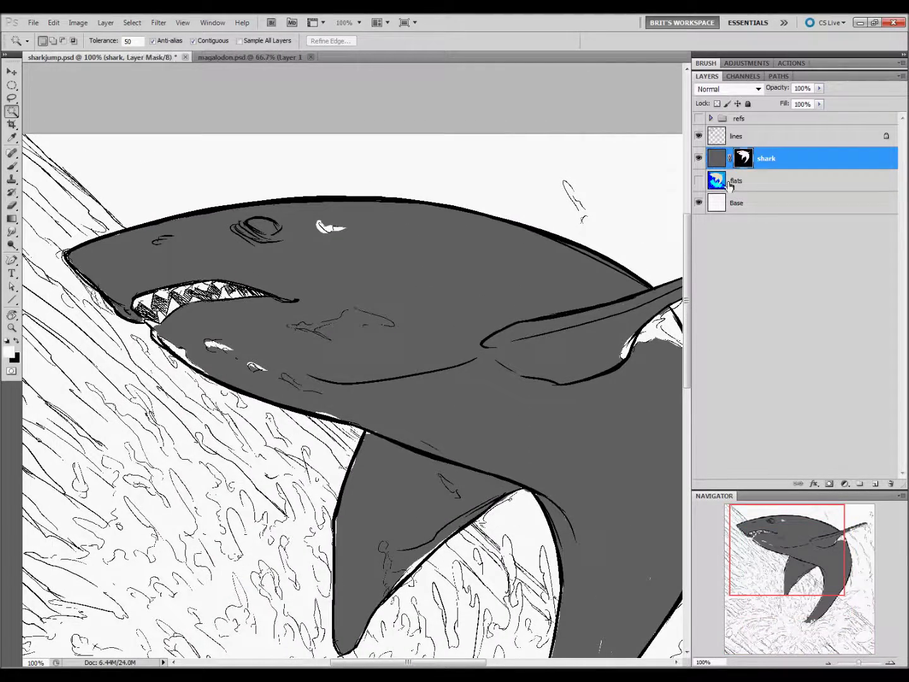
key(b)
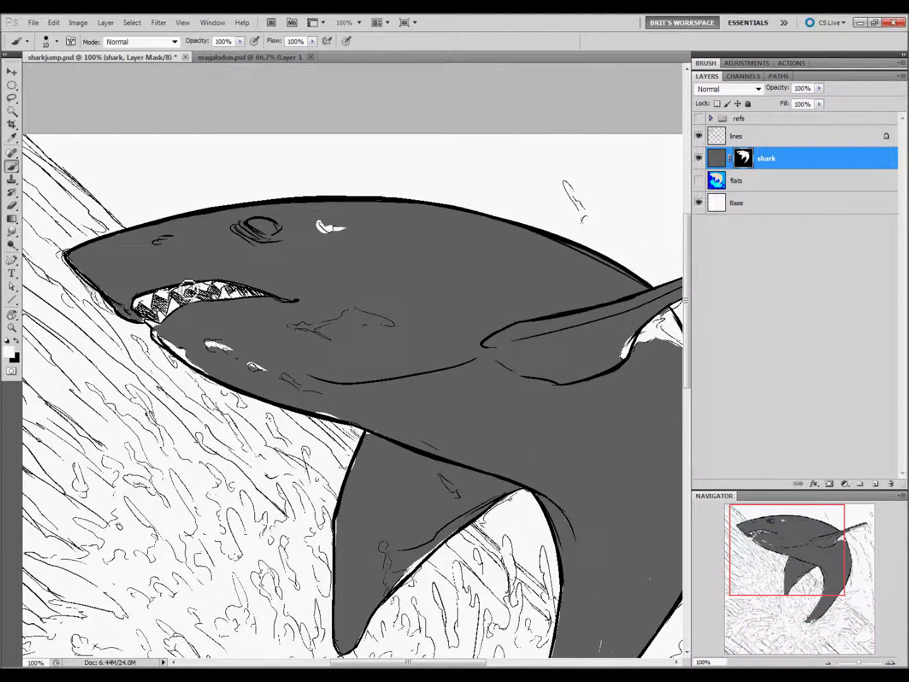
scroll(183, 286, down, 1)
scroll(149, 262, up, 2)
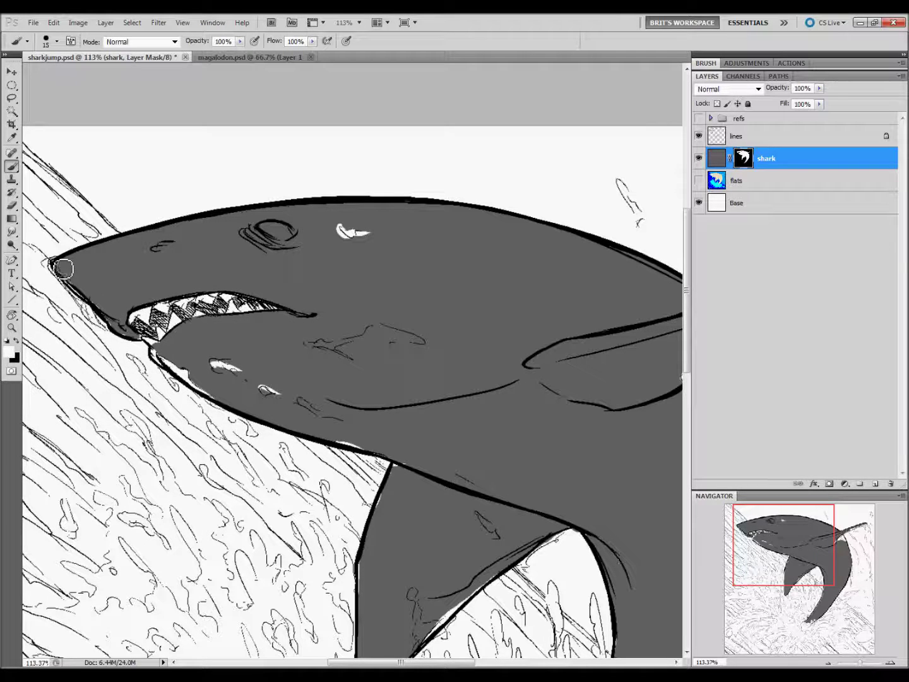
Clean up the mask along the snout, jaw corner, lower jaw gap and belly edge
mouse_move(61, 265)
mouse_down()
mouse_move(109, 313)
mouse_move(157, 315)
mouse_move(215, 294)
mouse_move(277, 304)
mouse_up()
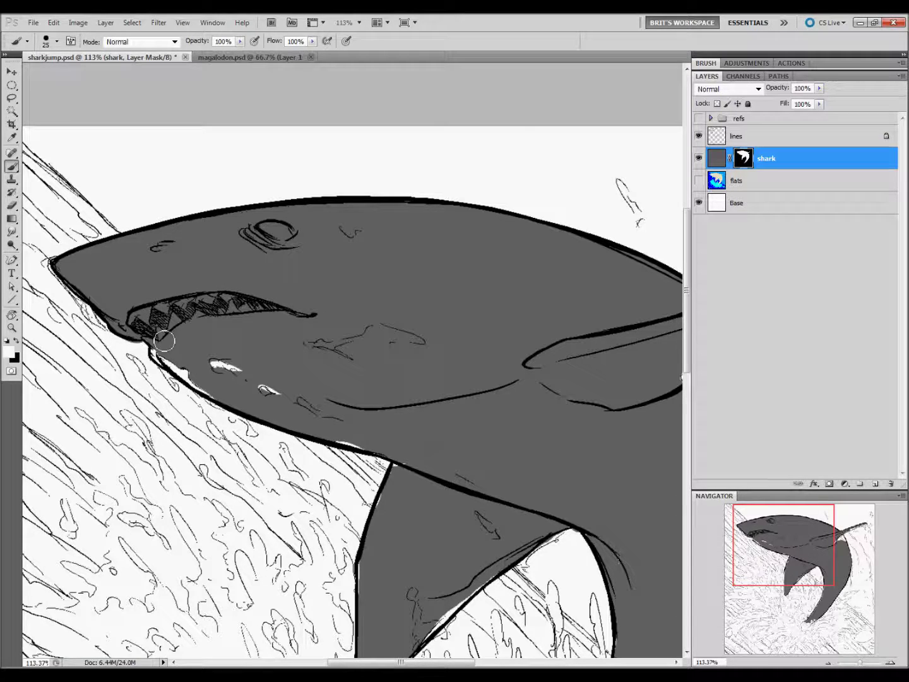
drag(123, 325, 134, 345)
key(bracketleft)
mouse_move(162, 361)
mouse_down()
mouse_move(213, 396)
mouse_move(217, 366)
mouse_move(207, 361)
mouse_up()
key(bracketright)
key(bracketright)
key(bracketright)
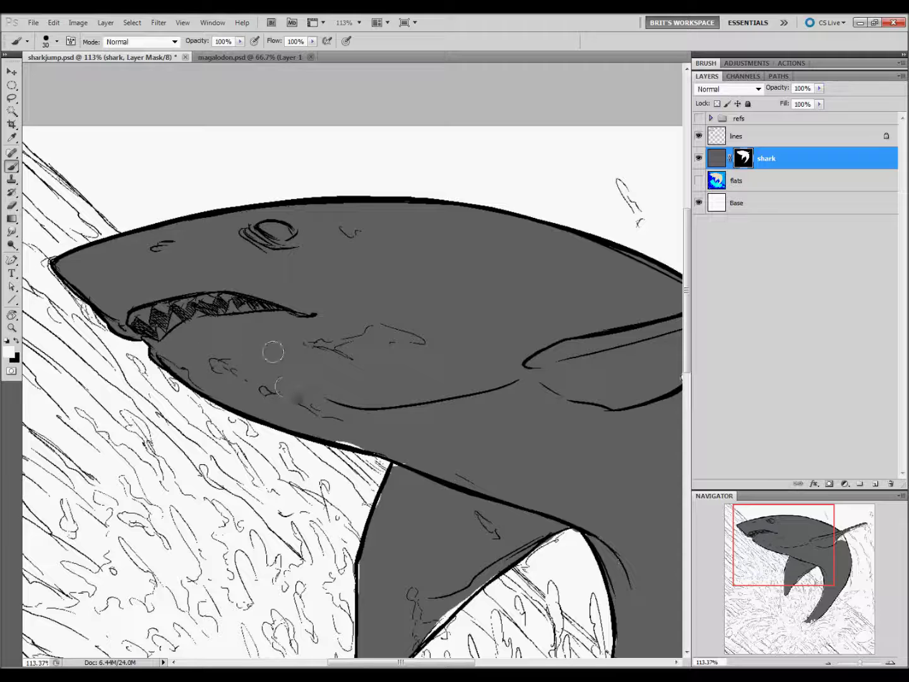
drag(339, 444, 402, 463)
Clean the lower fin's bottom edge and cover the white spot at the fin junction
drag(424, 520, 337, 378)
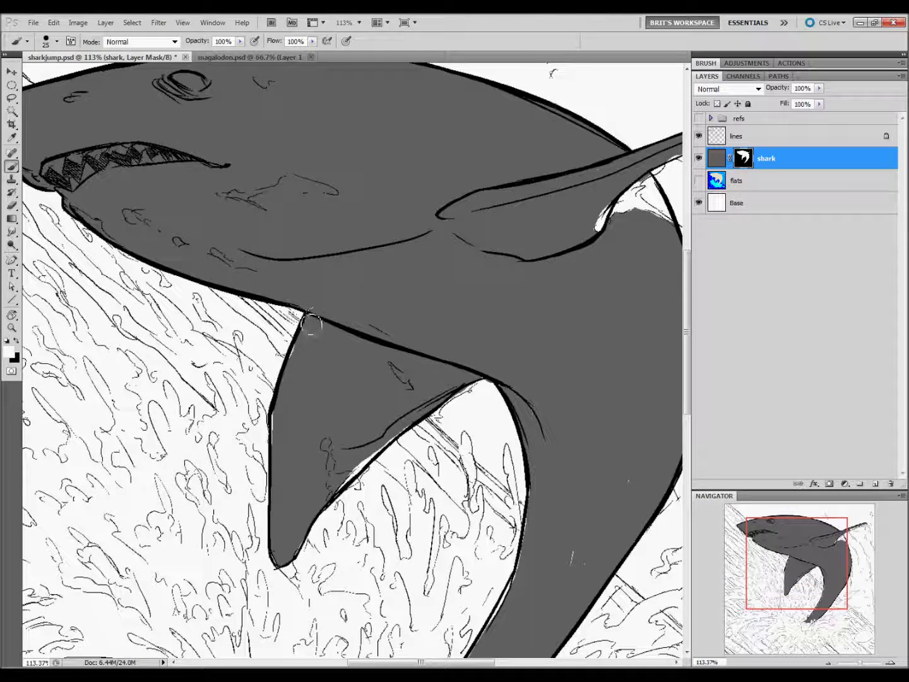
key(bracketleft)
key(bracketleft)
key(bracketright)
key(bracketright)
key(bracketright)
drag(338, 487, 482, 368)
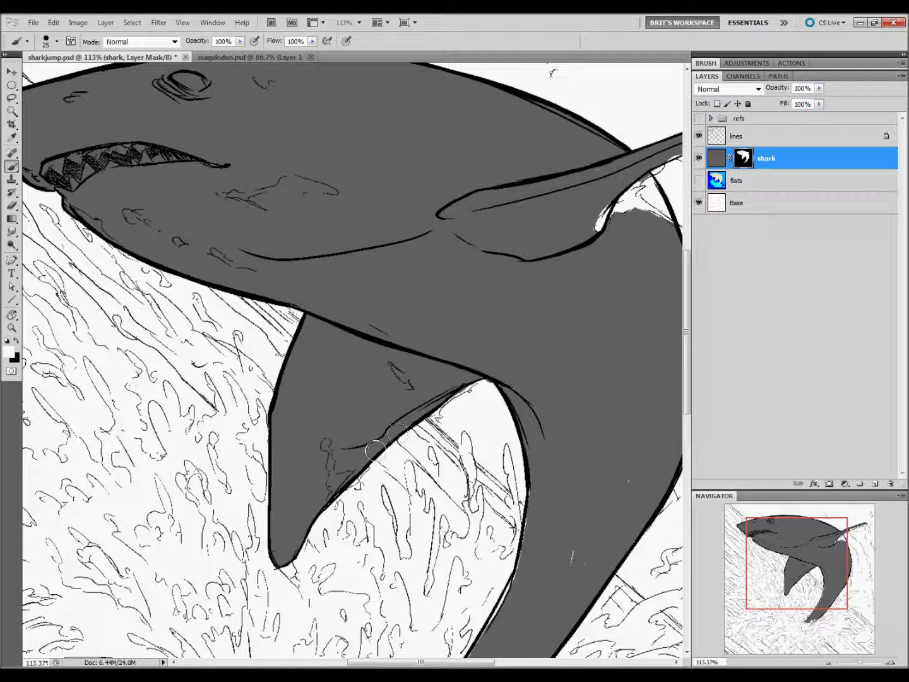
key(bracketleft)
click(494, 377)
drag(477, 391, 458, 408)
Fill the lower tail fin's left edge and smooth its tip with a smaller brush
drag(576, 587, 404, 411)
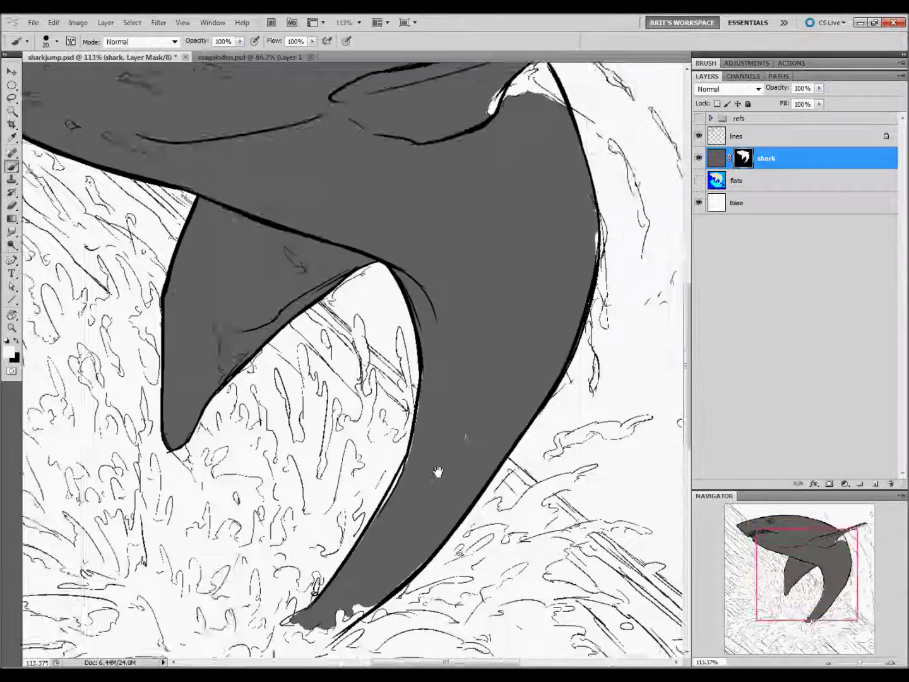
key(bracketright)
key(bracketright)
key(bracketright)
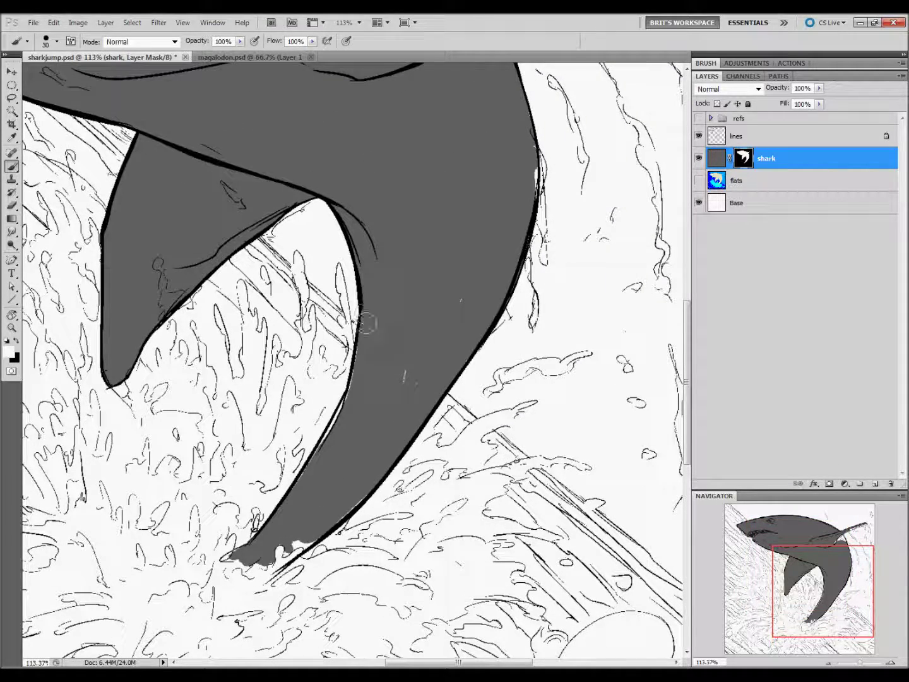
key(bracketleft)
key(bracketleft)
key(bracketleft)
mouse_move(359, 373)
mouse_down()
mouse_move(350, 418)
mouse_move(252, 561)
mouse_move(256, 577)
mouse_move(345, 518)
mouse_up()
key(bracketleft)
key(bracketleft)
key(bracketleft)
key(bracketright)
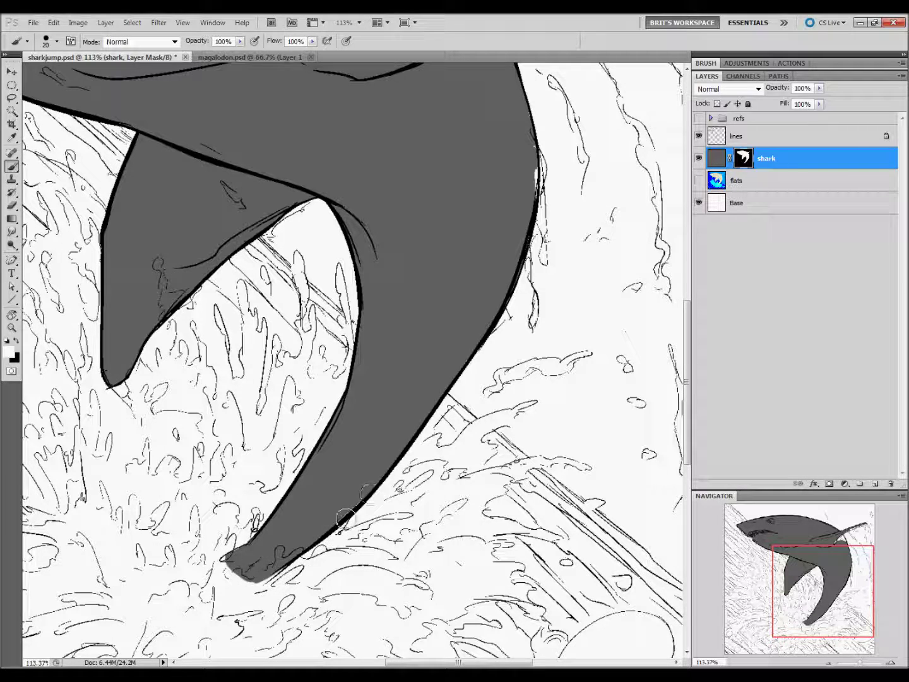
key(bracketleft)
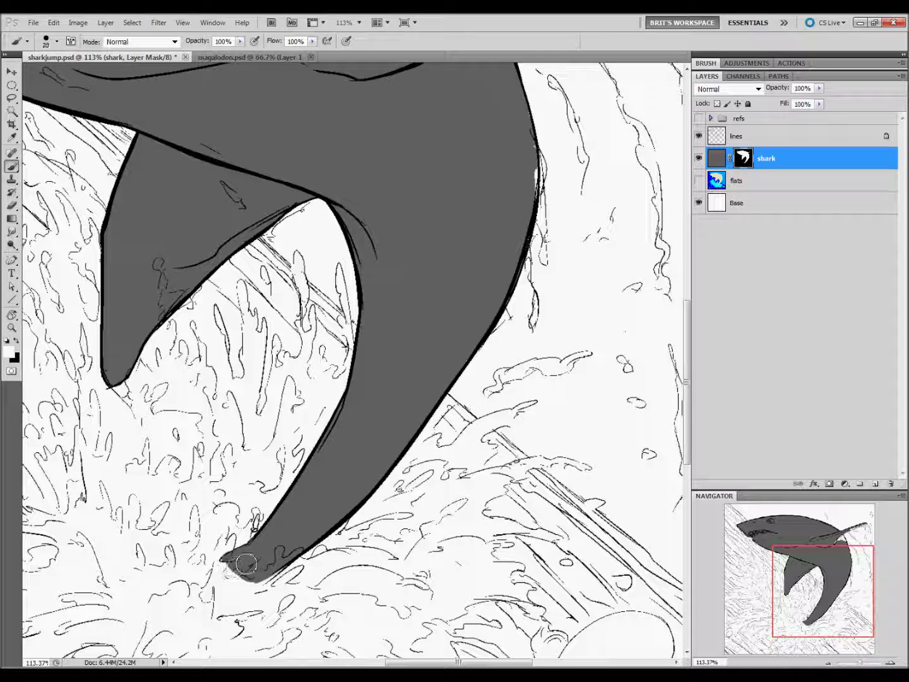
drag(228, 560, 253, 578)
key(bracketleft)
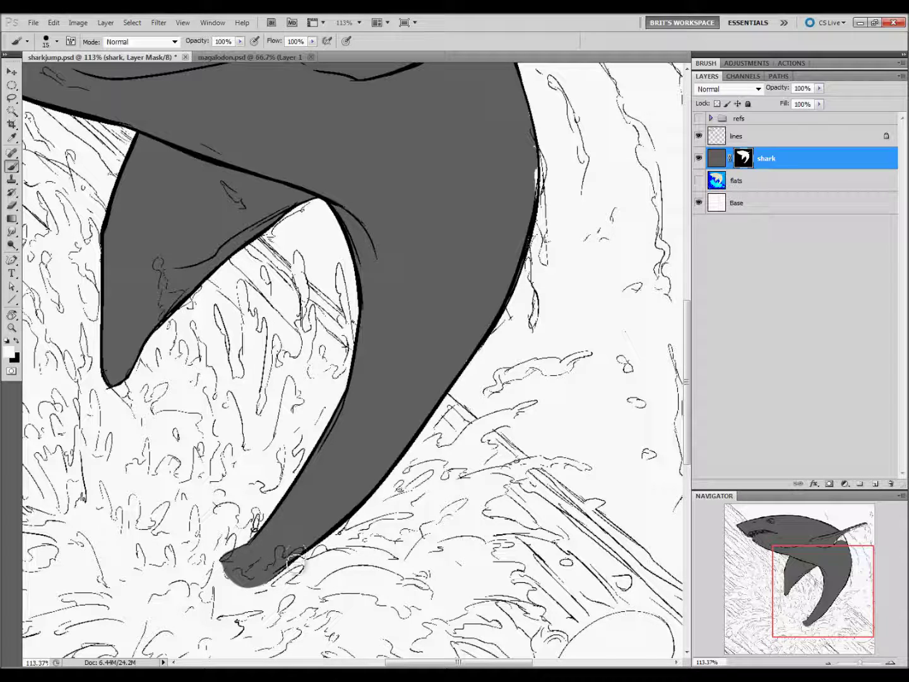
drag(307, 543, 212, 565)
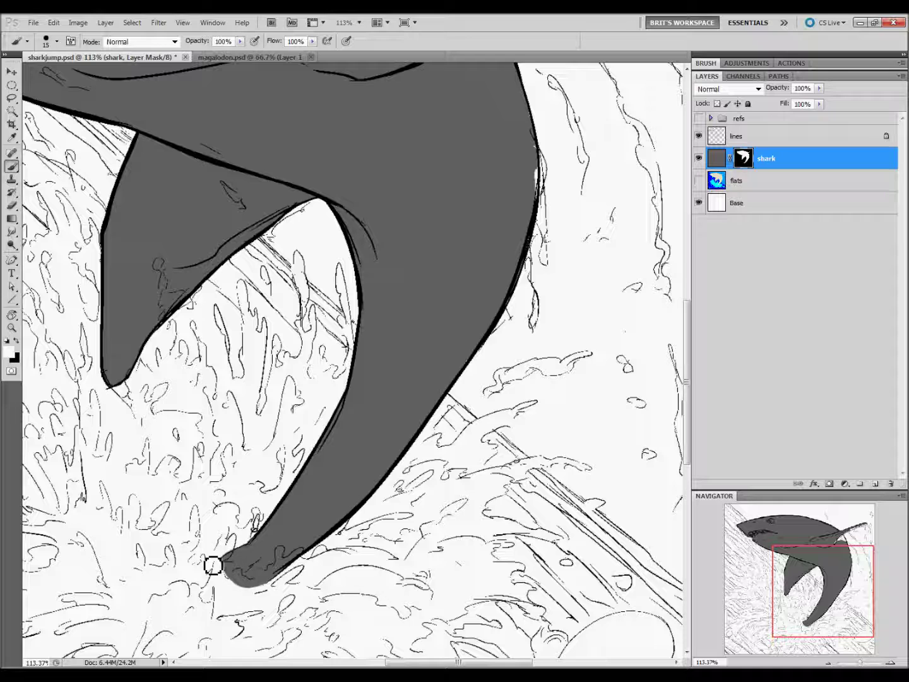
Smooth the shark's right flank edge and fill the white gap along it
scroll(455, 404, up, 5)
scroll(454, 404, right, 3)
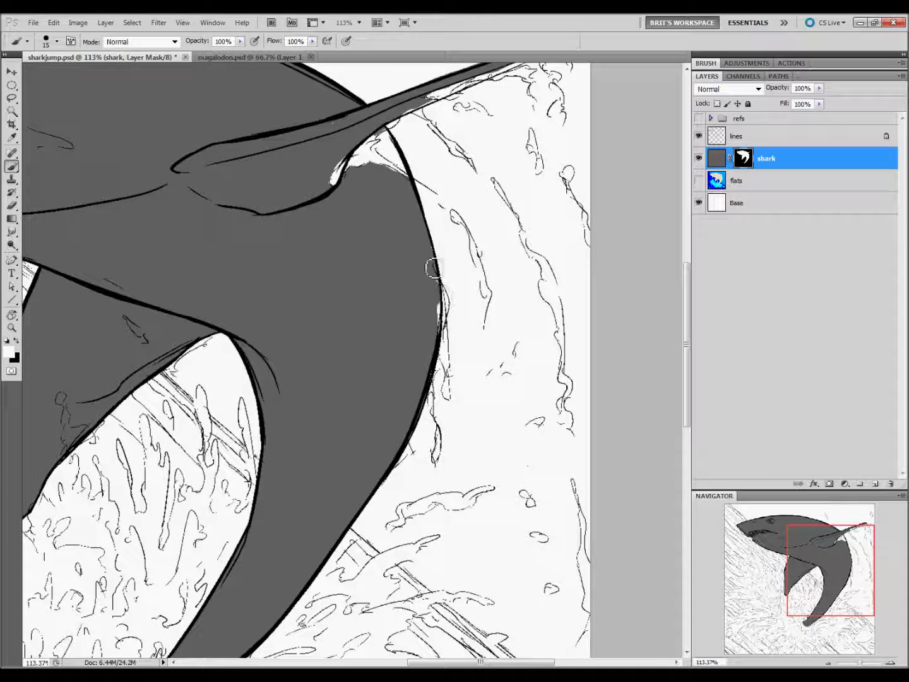
drag(435, 258, 441, 341)
drag(483, 431, 551, 656)
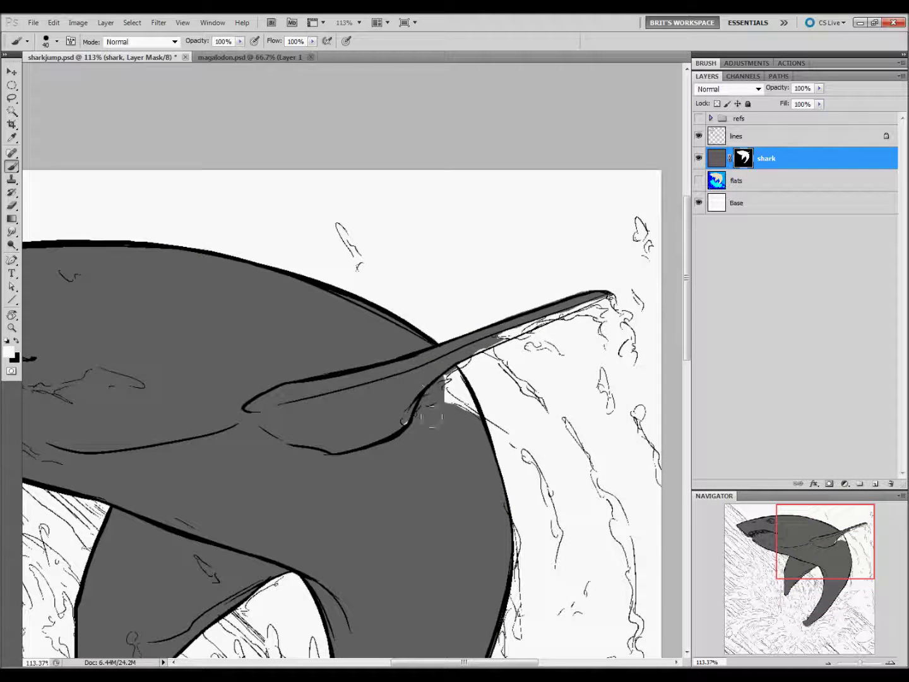
drag(436, 394, 467, 409)
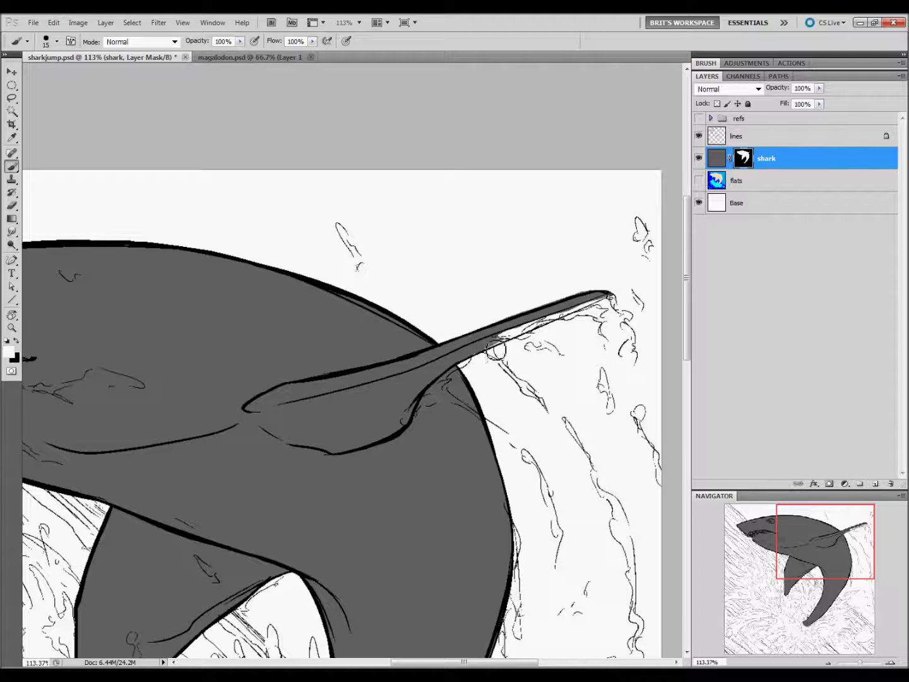
Cover the white sliver under the upper fin, taper it to a thin tip, and try saving
drag(532, 332, 610, 298)
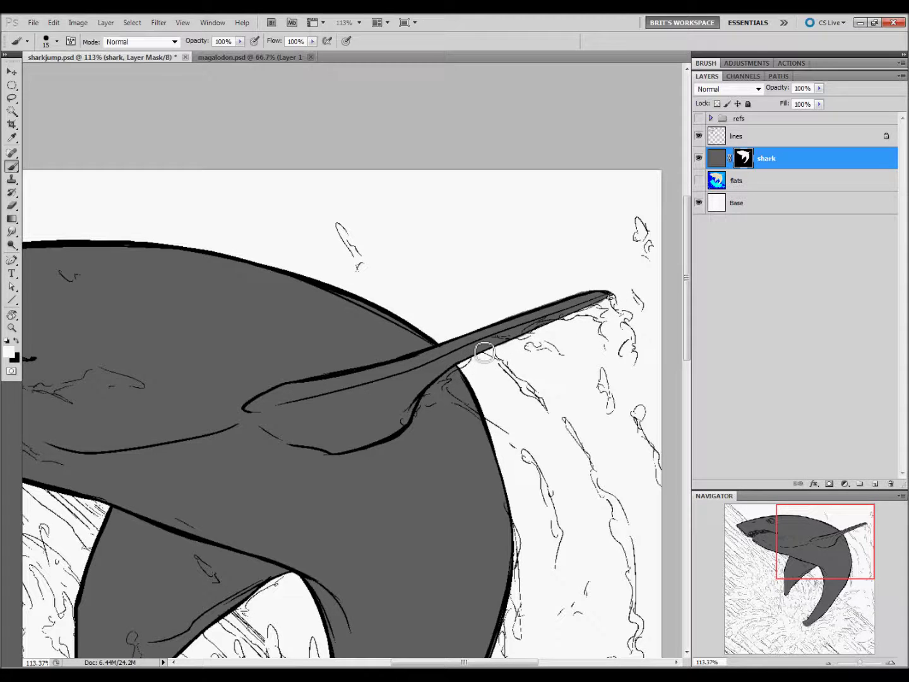
drag(596, 297, 559, 313)
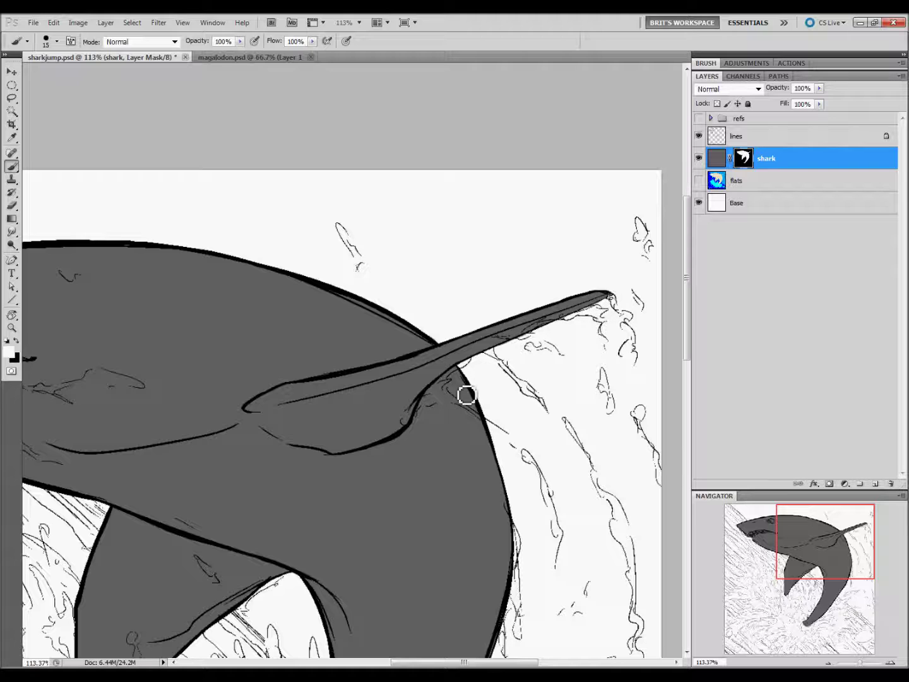
scroll(464, 394, left, 5)
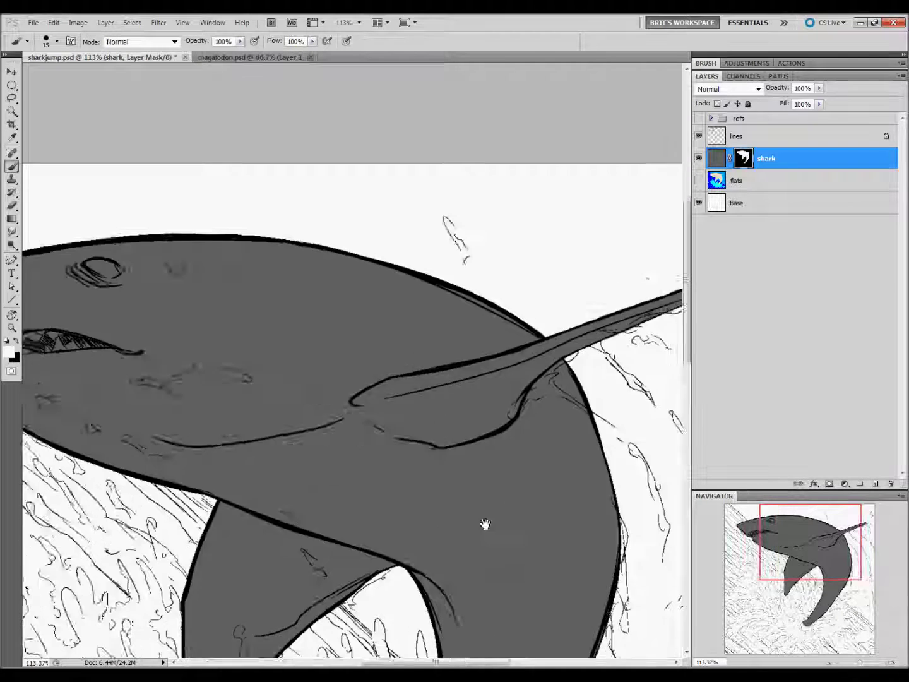
scroll(487, 527, left, 3)
key(ctrl+s)
Dismiss the could-not-save error and choose File > Save As
click(464, 272)
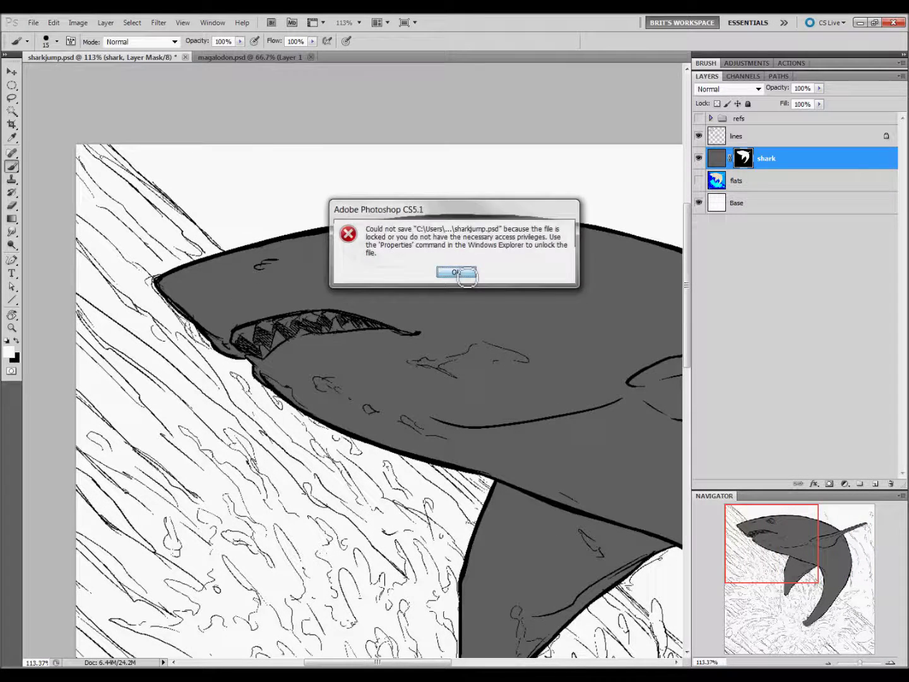
click(33, 22)
click(93, 242)
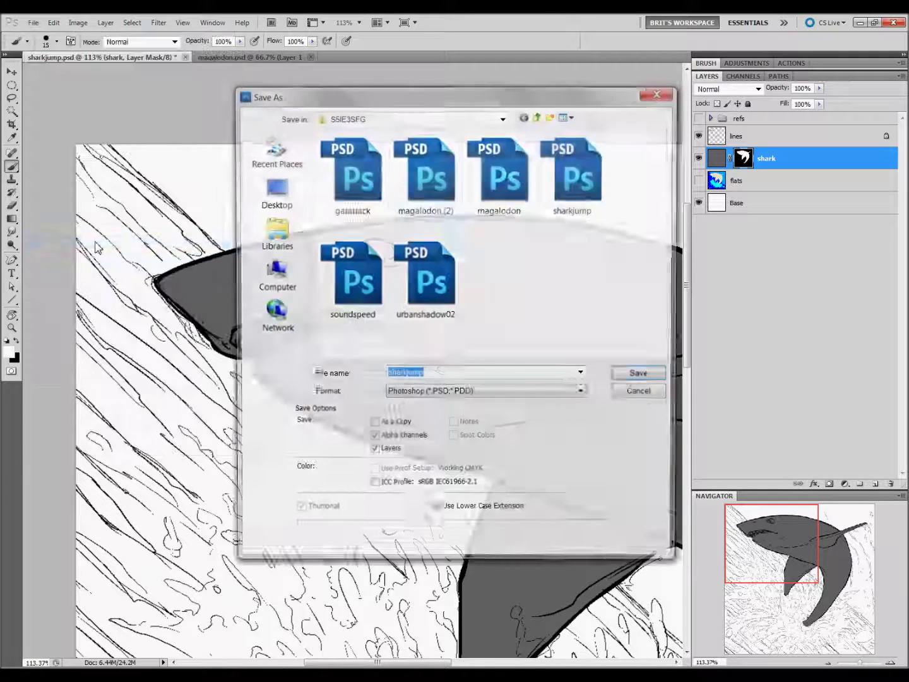
Navigate the Save As location to Libraries > WORK > Merit Abilities
click(479, 117)
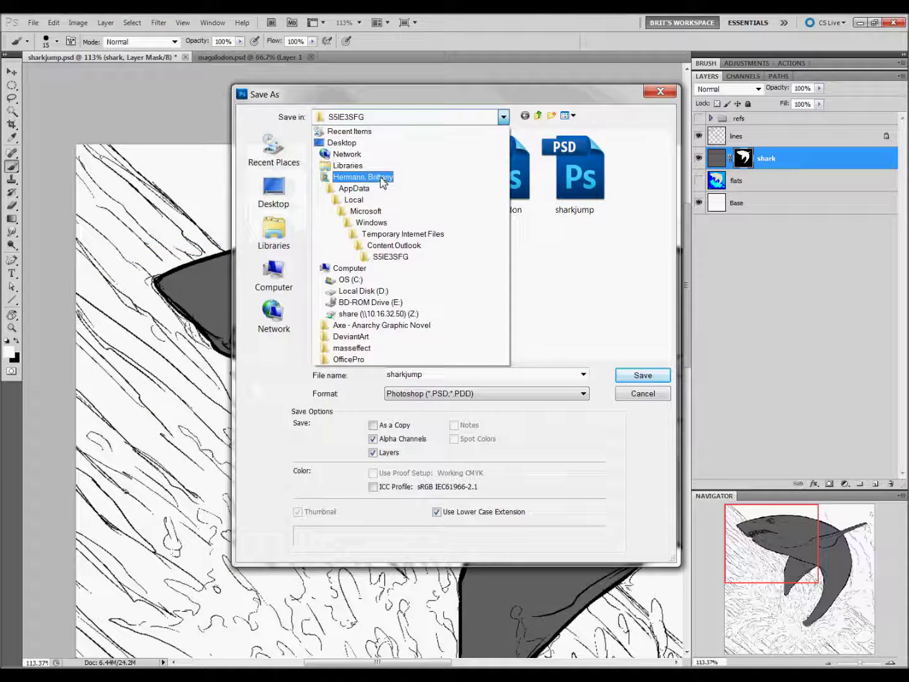
click(355, 167)
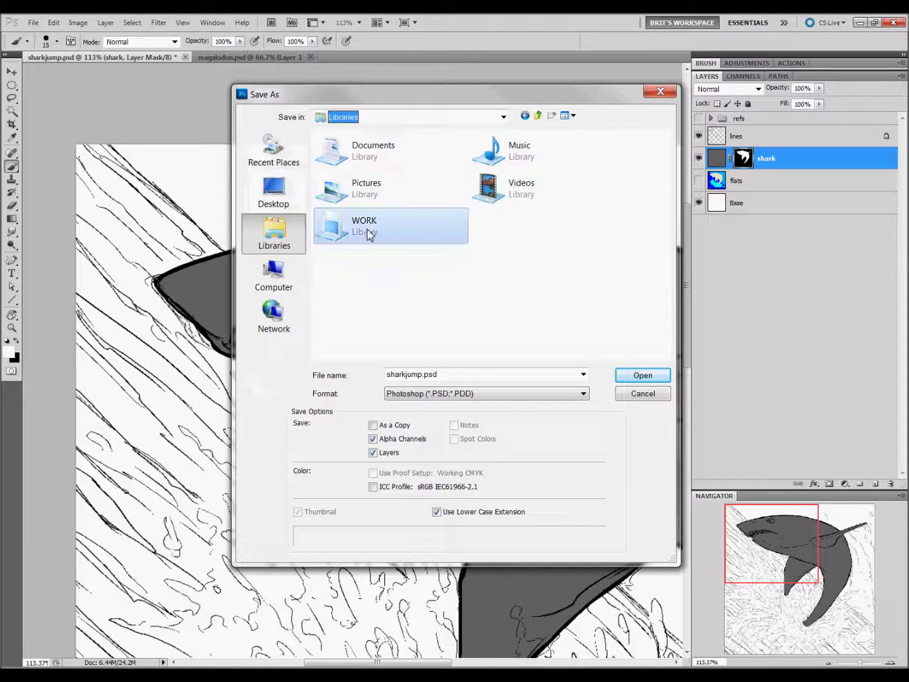
double_click(367, 236)
click(547, 254)
scroll(547, 254, down, 2)
click(433, 256)
double_click(411, 255)
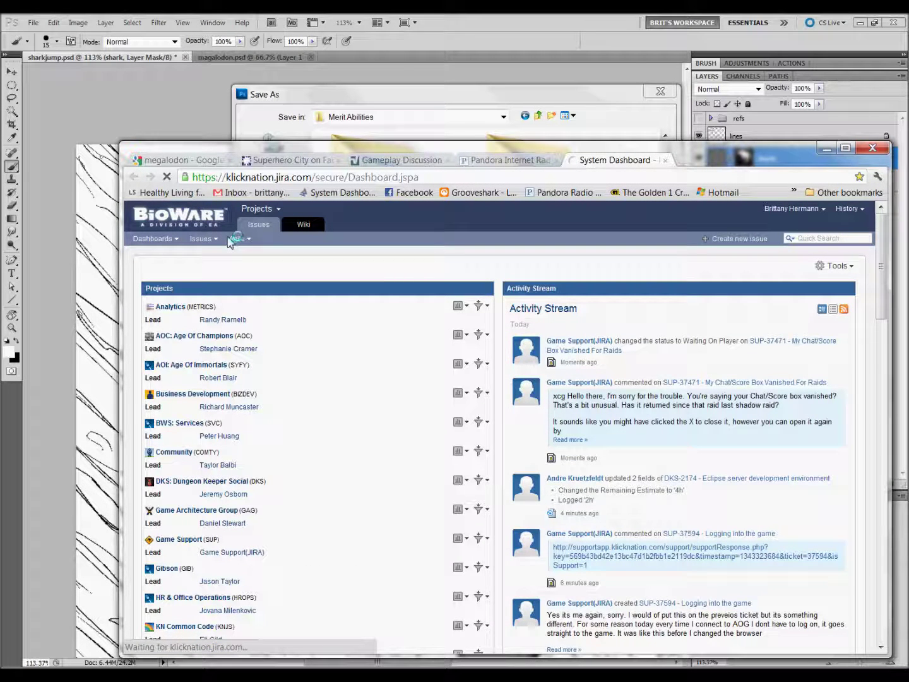
Search the SuperHero City JIRA board for 'shark jump' and view issue SHC-3962
click(234, 239)
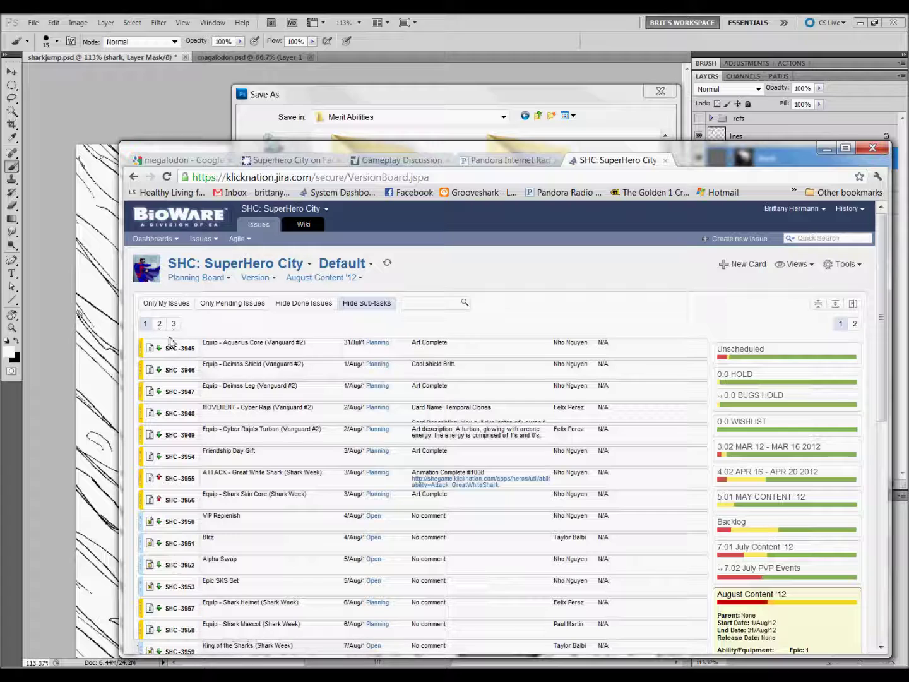
drag(328, 151, 304, 117)
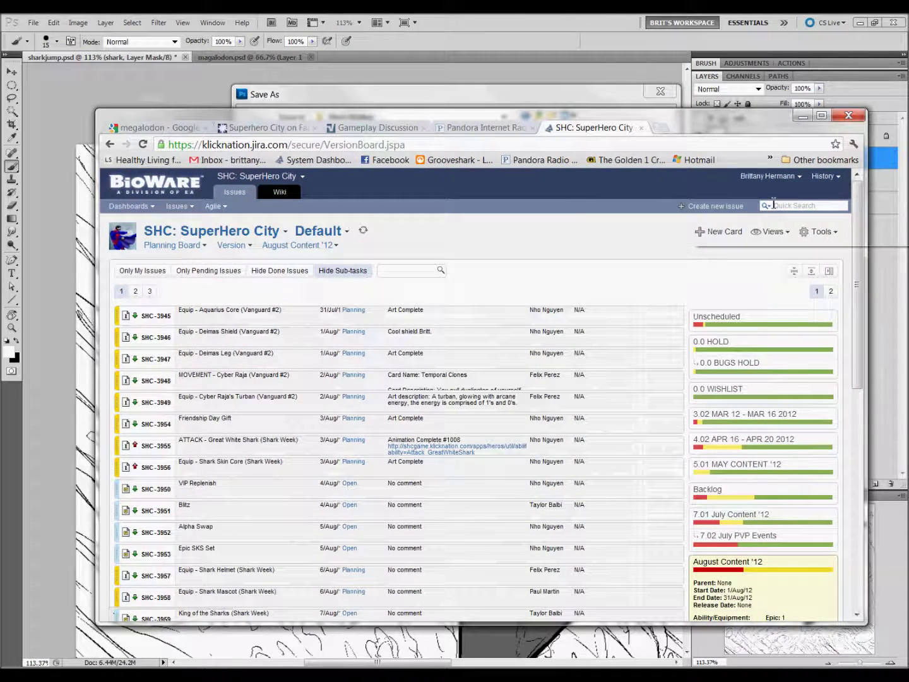
click(395, 273)
text(k jump)
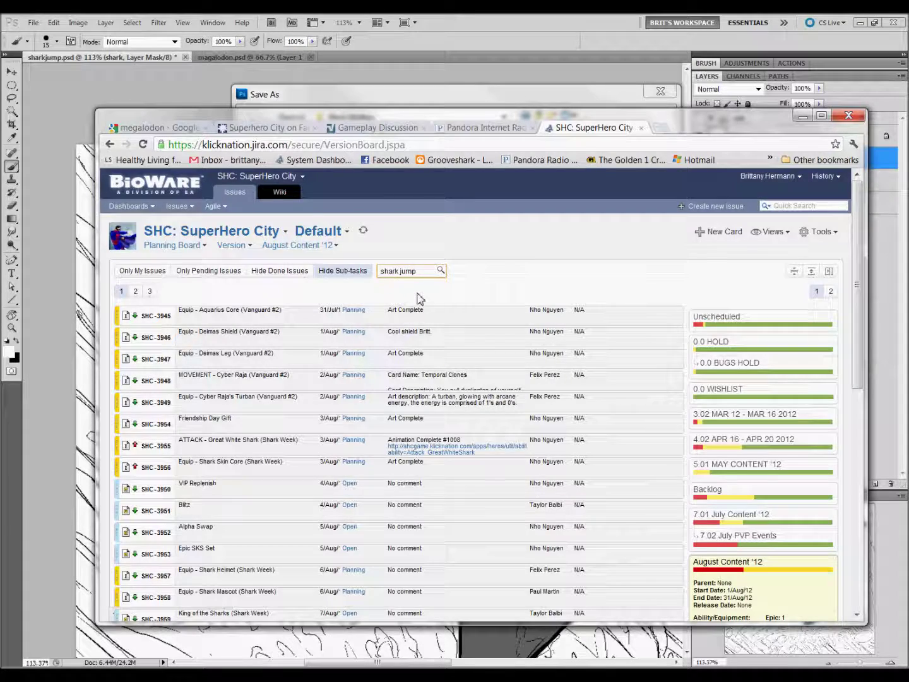
key(Return)
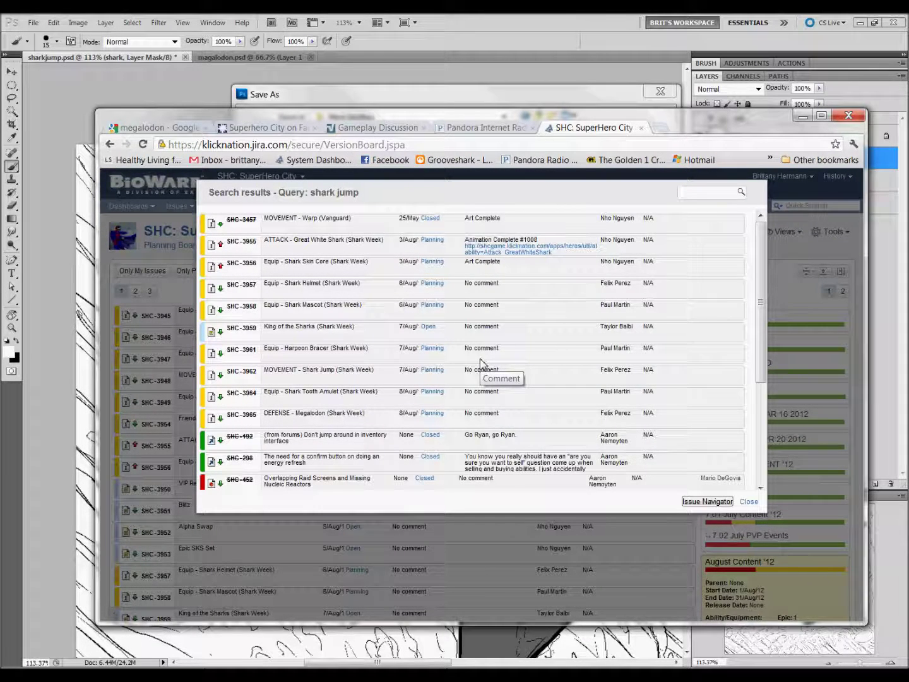
click(242, 371)
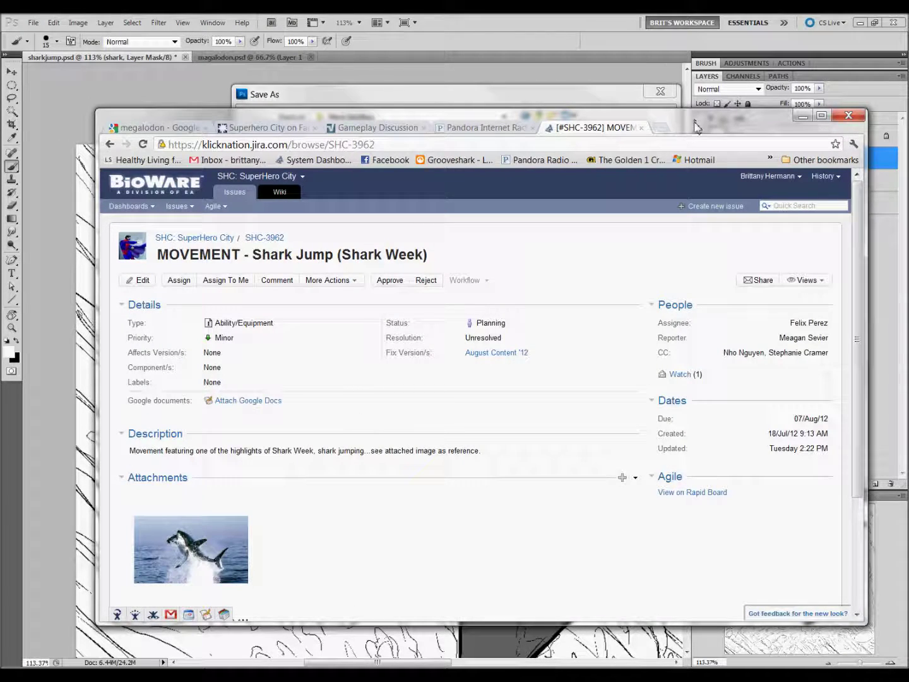
key(alt+Tab)
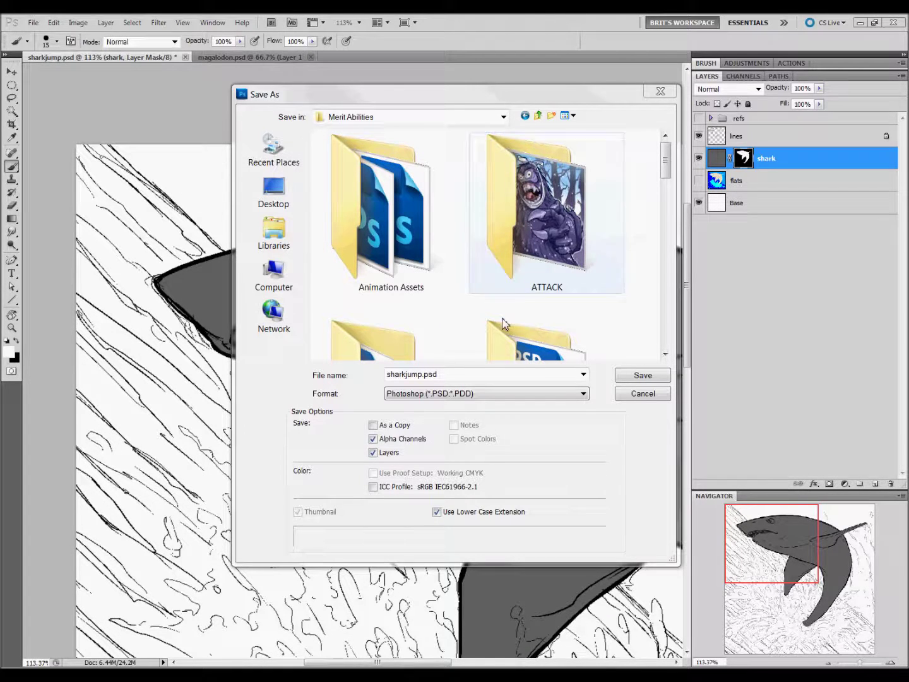
Create a new folder named Shark Jump inside the MOVEMENT folder
click(542, 323)
drag(664, 179, 667, 262)
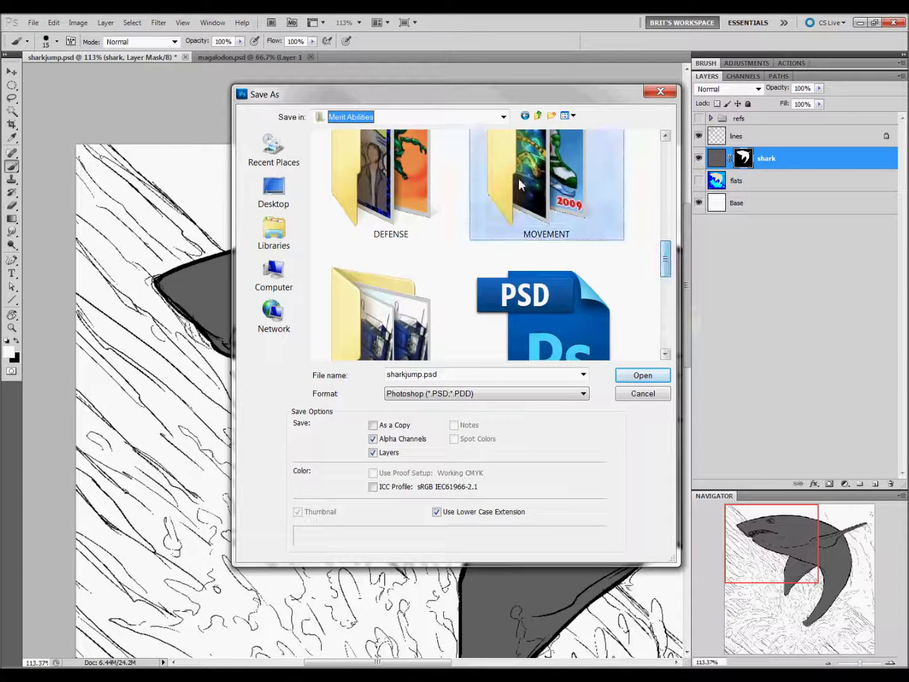
double_click(520, 187)
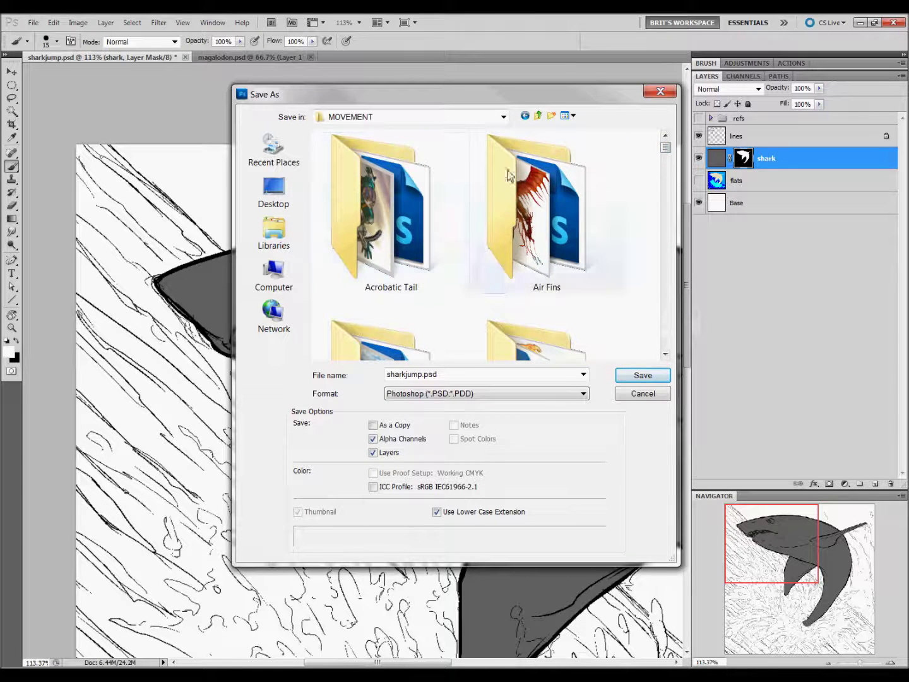
click(551, 116)
text(Shar)
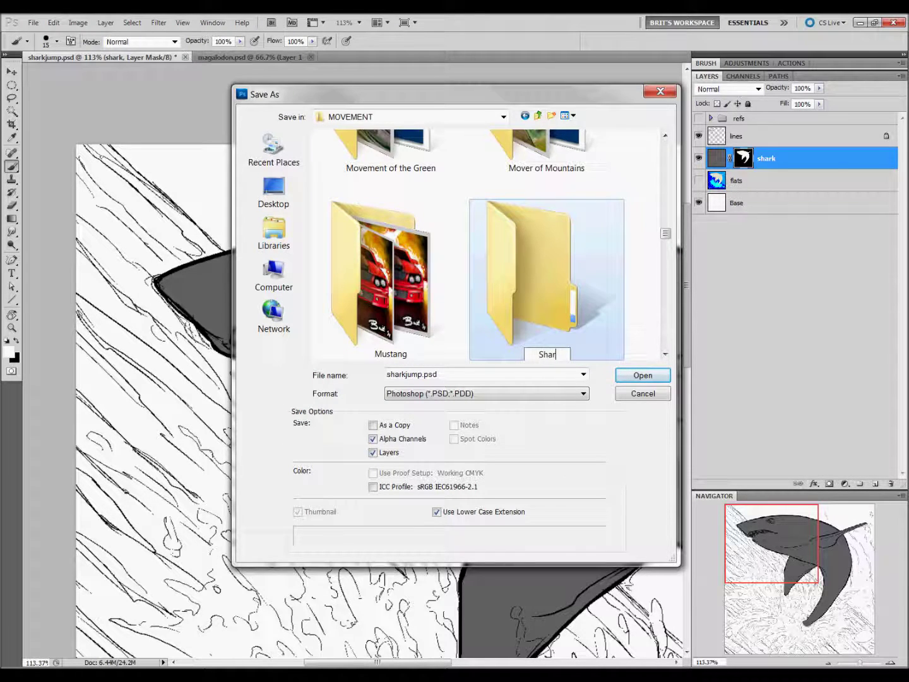
text(mp)
key(Return)
Save sharkjump.psd into the Shark Jump folder, accepting the format options
double_click(571, 351)
click(633, 378)
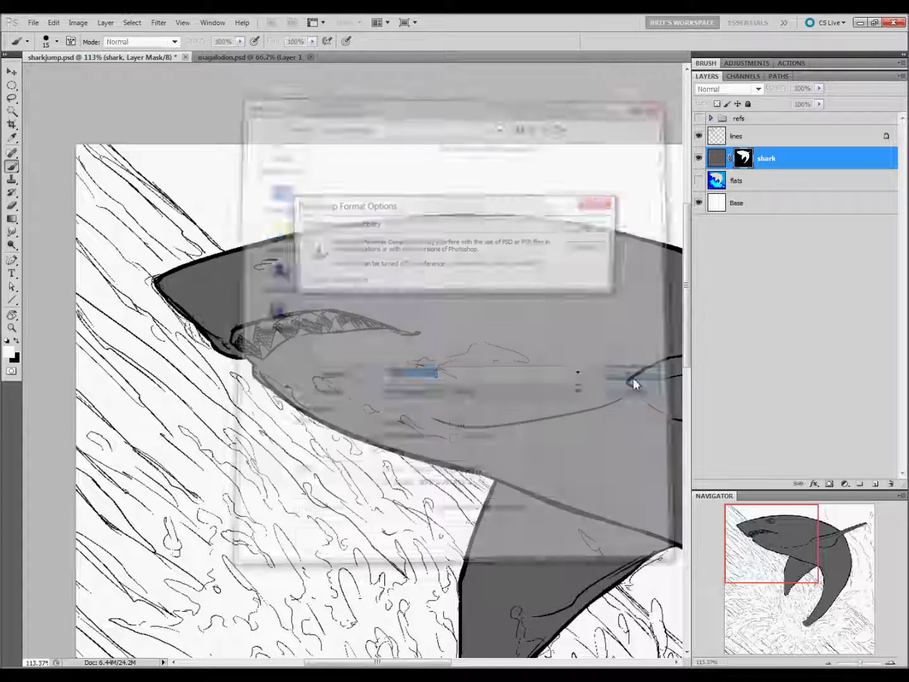
click(586, 229)
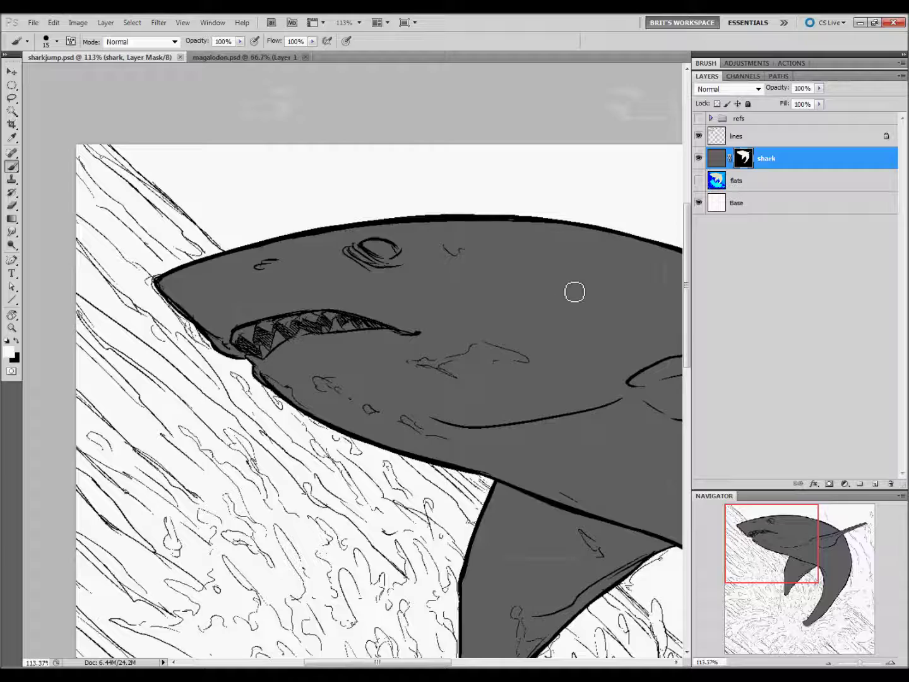
Show the flats layer and Magic Wand-select the dark-blue water plus the patch by the tail
key(ctrl+minus)
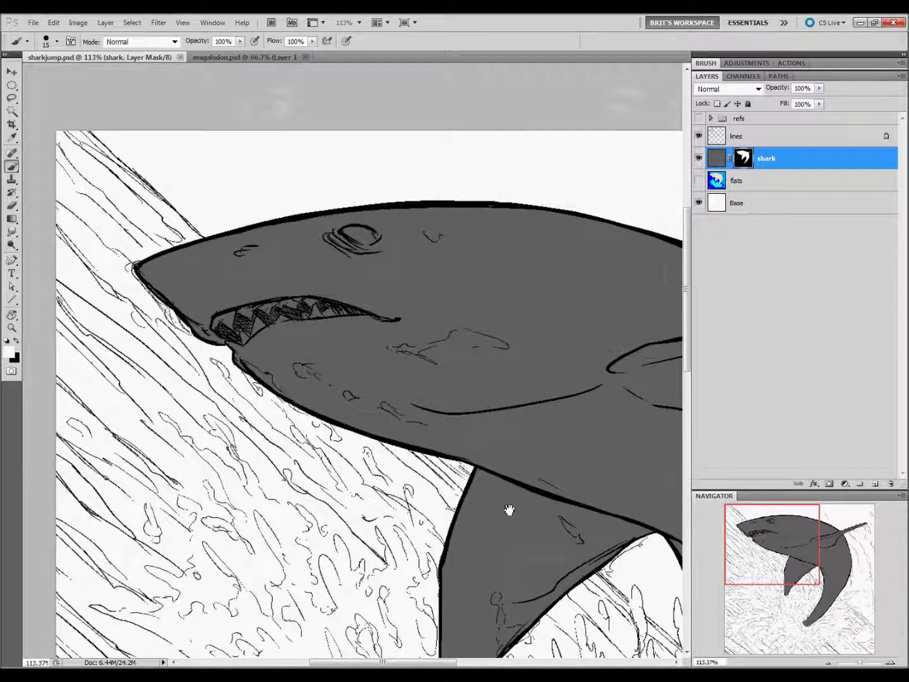
key(ctrl+minus)
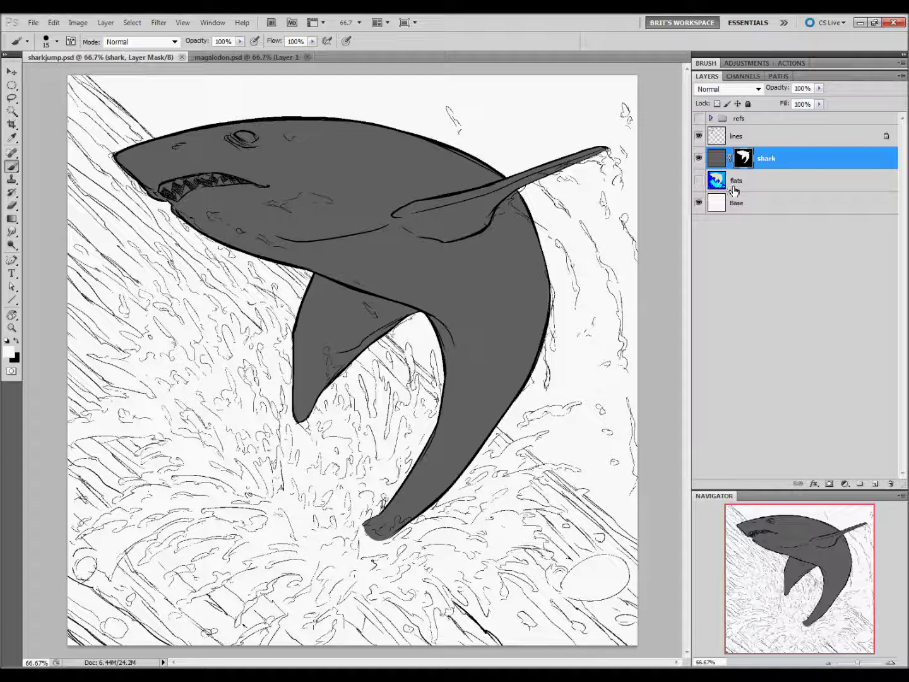
click(736, 188)
click(698, 180)
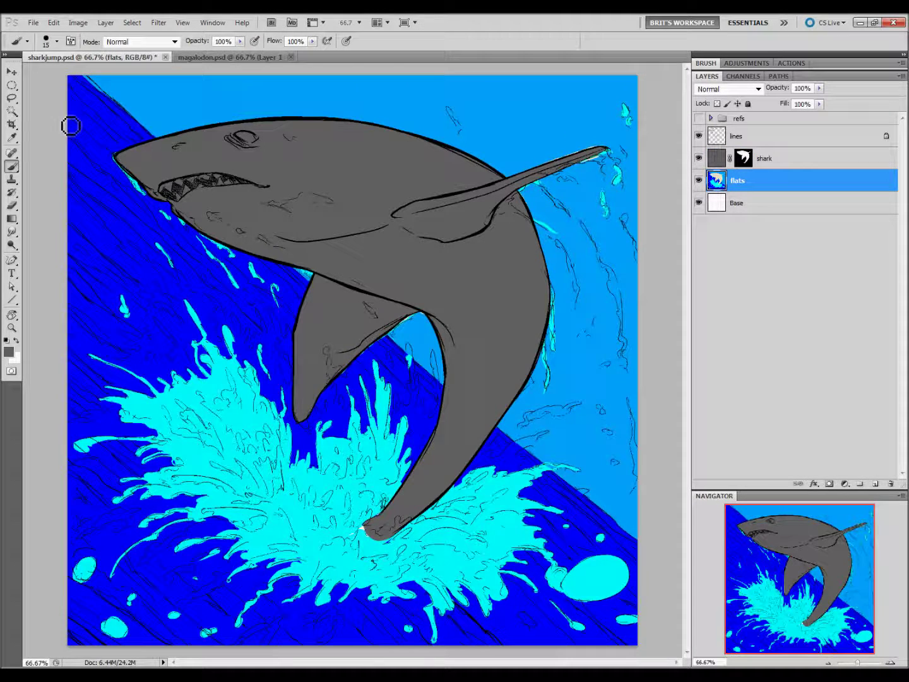
click(12, 111)
click(110, 129)
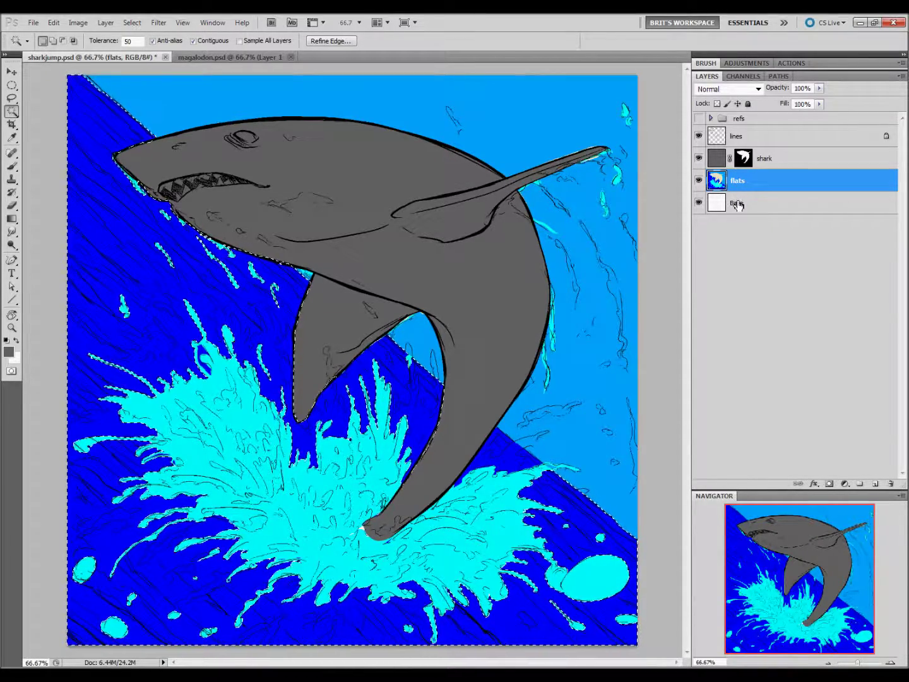
shift+click(512, 455)
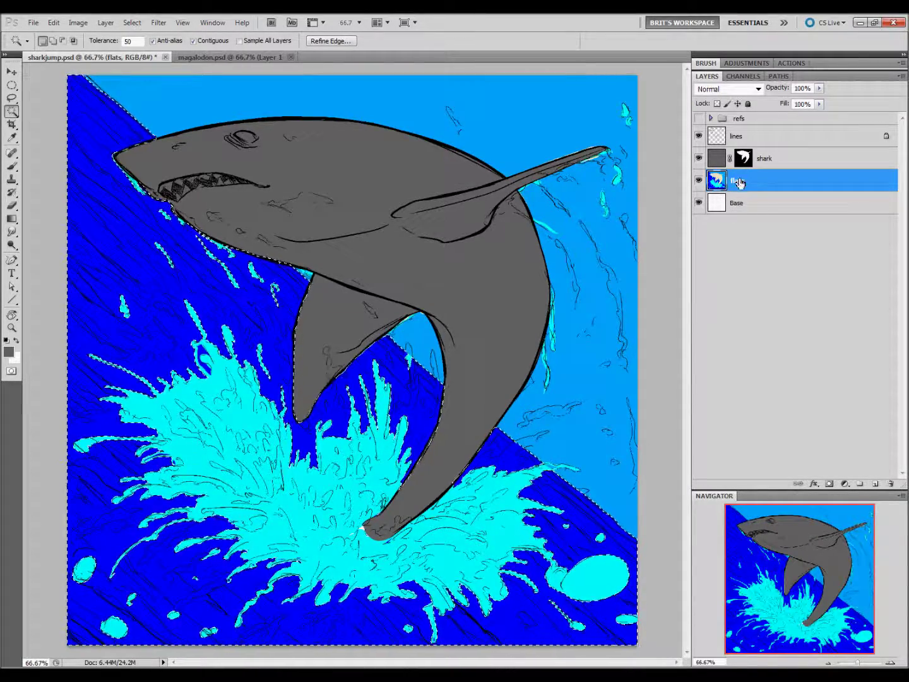
Add a new layer named water above flats and hide the flats layer
key(ctrl+shift+alt+n)
double_click(737, 180)
text(wa)
key(Return)
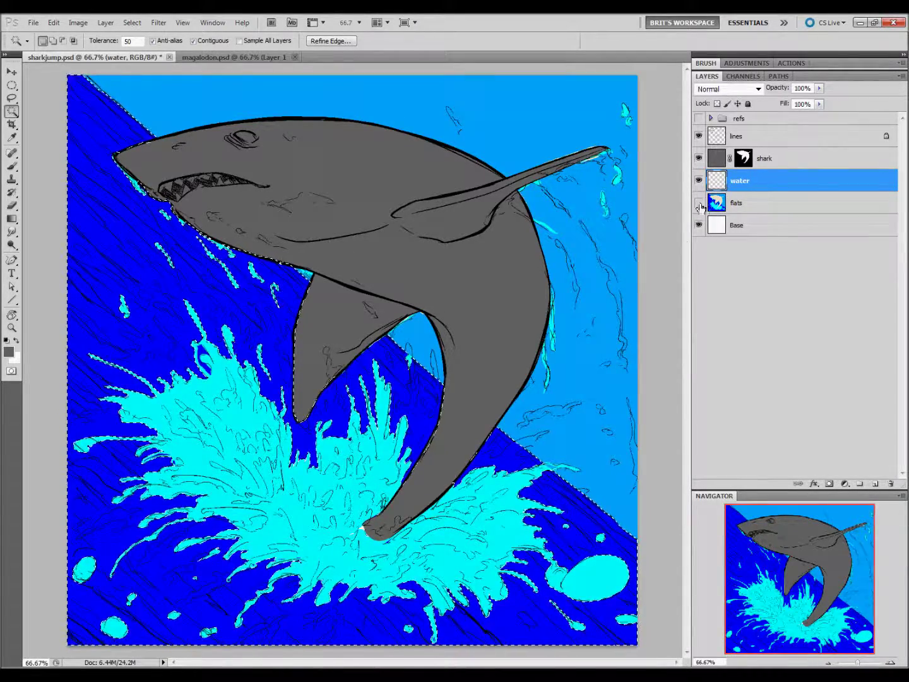
click(698, 204)
Set the foreground colour to a dark desaturated grey
click(8, 351)
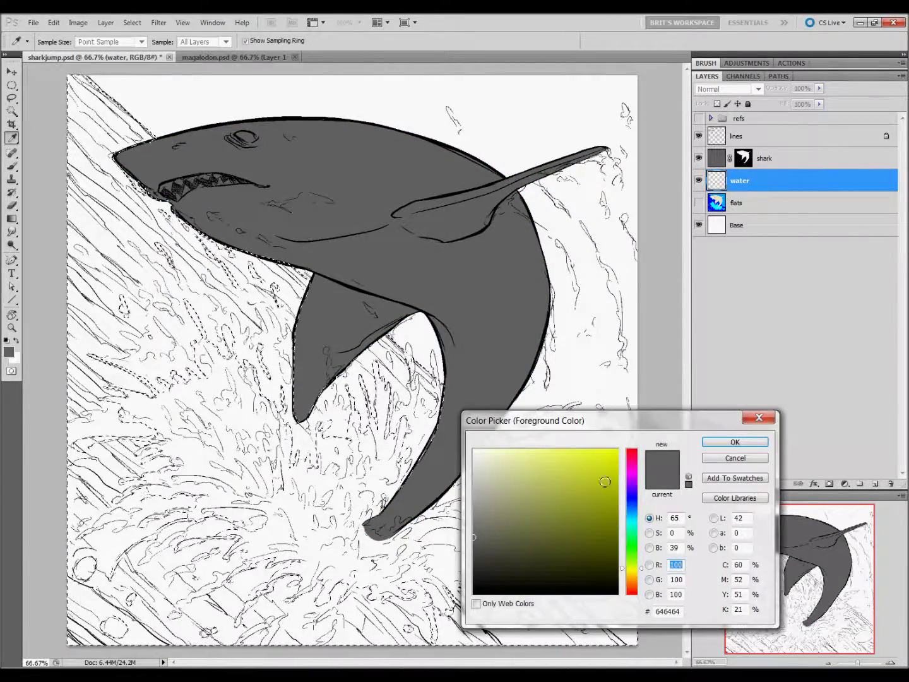
click(631, 504)
mouse_move(574, 548)
mouse_down()
mouse_move(588, 544)
mouse_move(468, 549)
mouse_up()
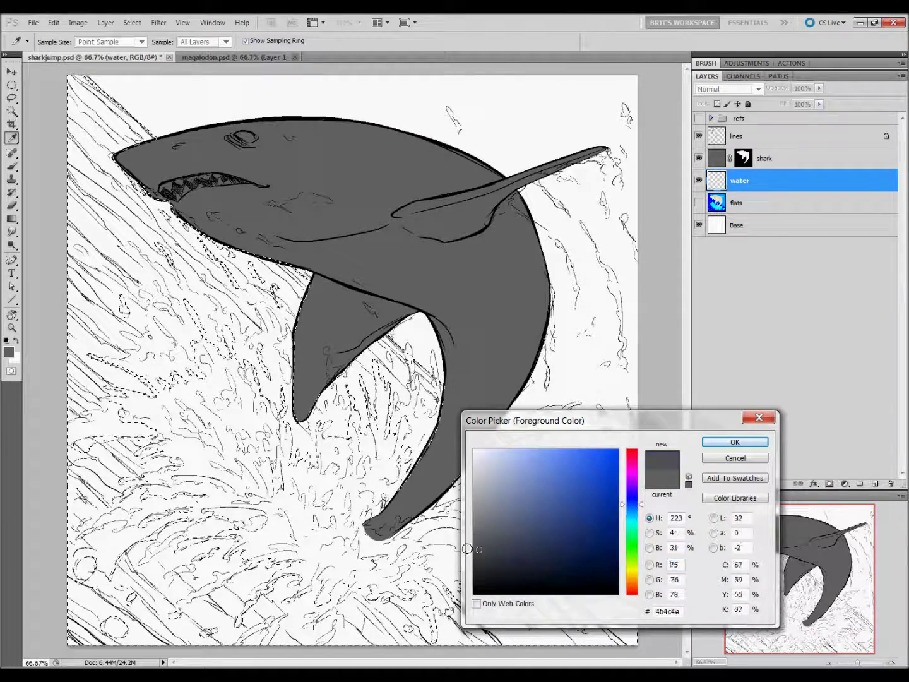
click(725, 443)
Lasso the lower-left diagonal, mask the water layer to it, and fill with dark grey
key(l)
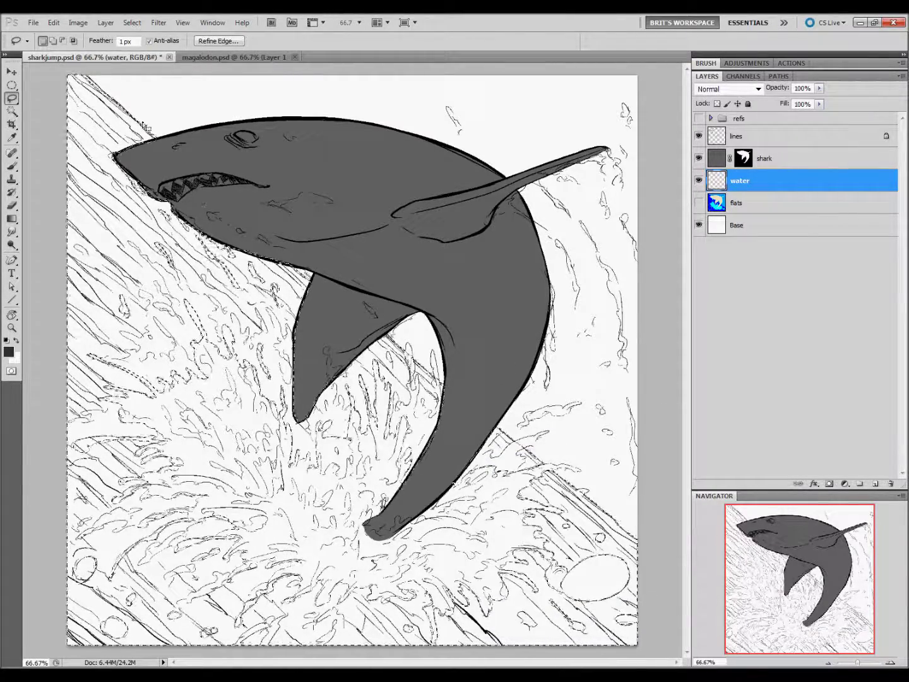
mouse_move(152, 136)
mouse_down()
mouse_move(346, 364)
mouse_move(199, 533)
mouse_up()
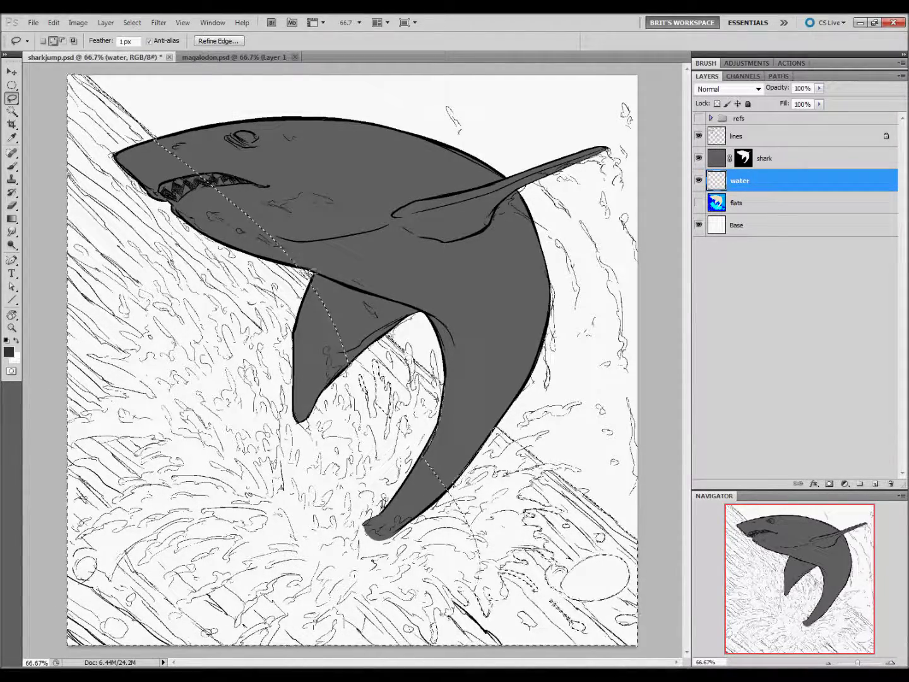
mouse_move(511, 562)
mouse_down()
mouse_move(486, 333)
mouse_move(554, 613)
mouse_up()
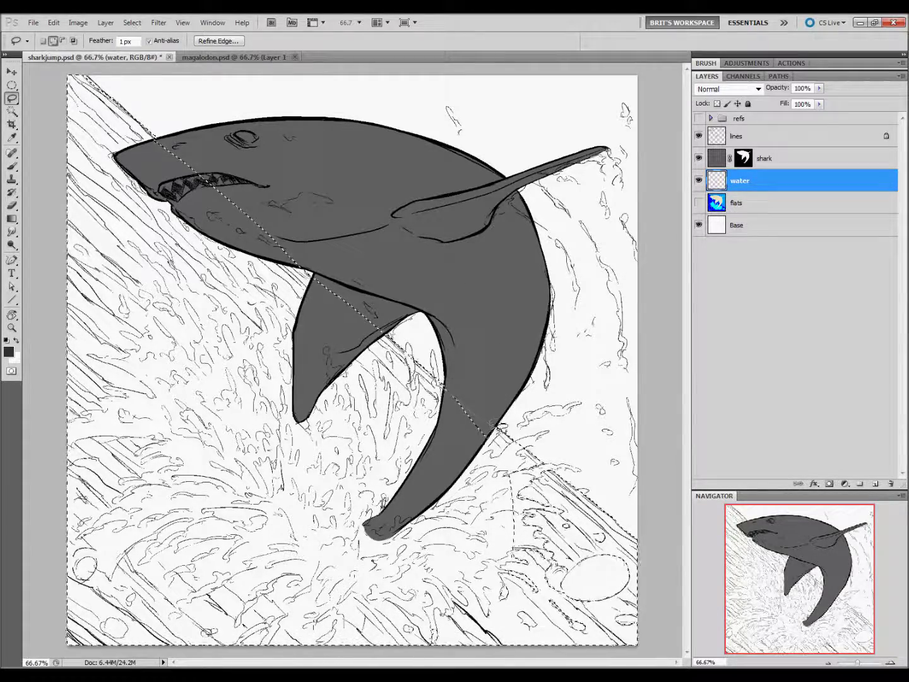
mouse_move(556, 615)
mouse_down()
mouse_move(639, 542)
mouse_move(666, 564)
mouse_up()
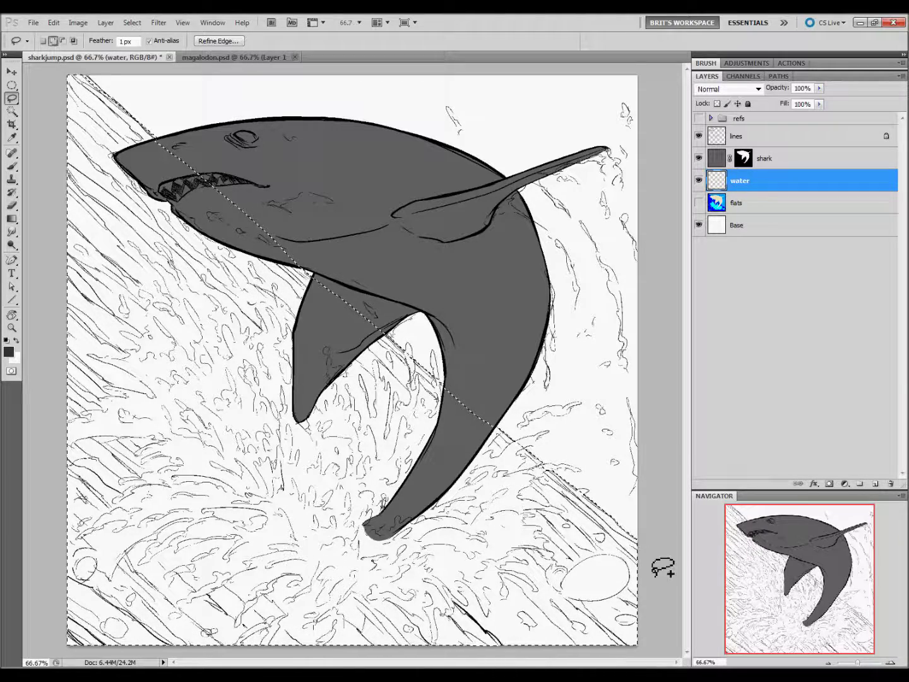
click(829, 485)
click(716, 181)
key(alt+BackSpace)
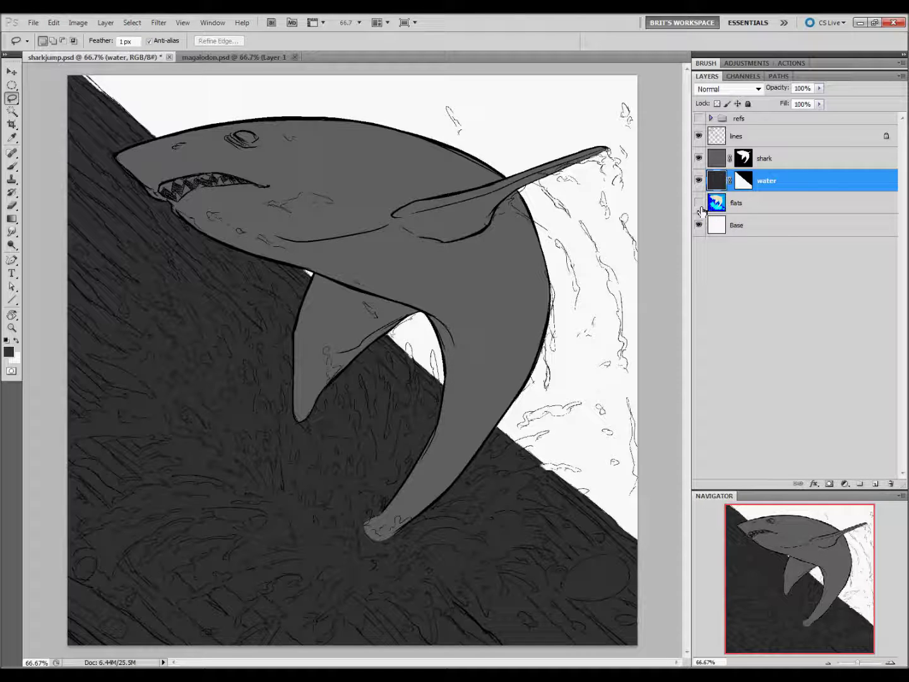
Extend the water mask edge beside the snout, shrink the brush to 10, and save
key(b)
key(ctrl+backslash)
key(d)
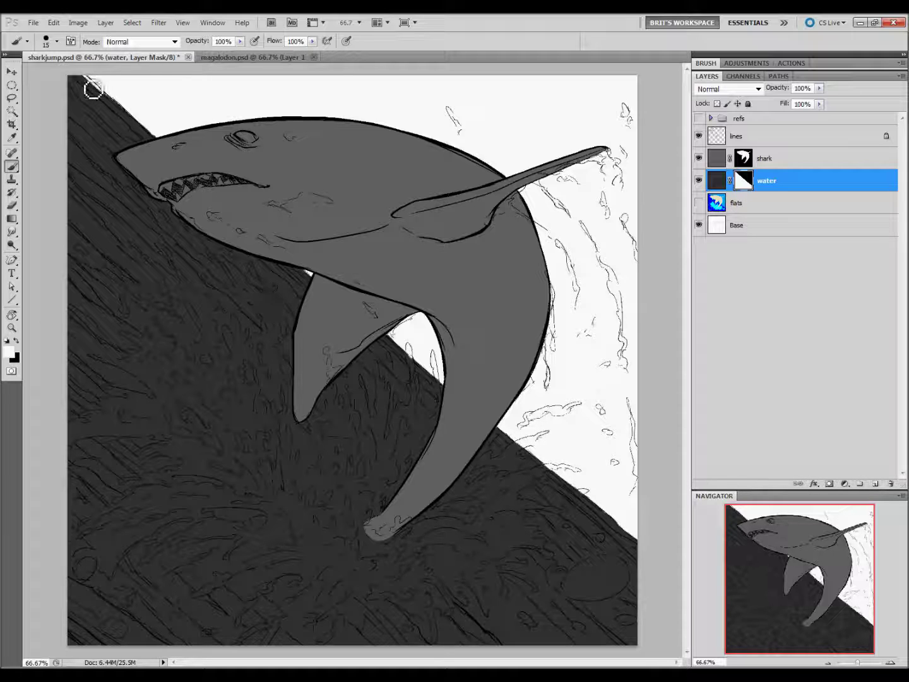
drag(101, 91, 144, 135)
key(bracketleft)
key(ctrl+s)
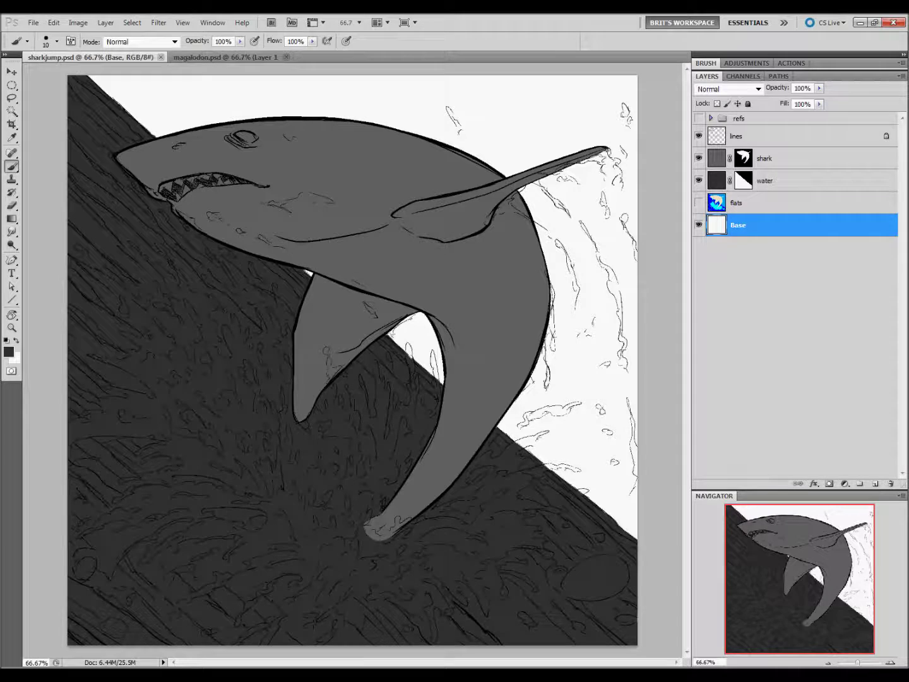
Fill the Base layer with grey sampled from the shark, and lock the flats layer
click(9, 351)
click(440, 517)
click(732, 447)
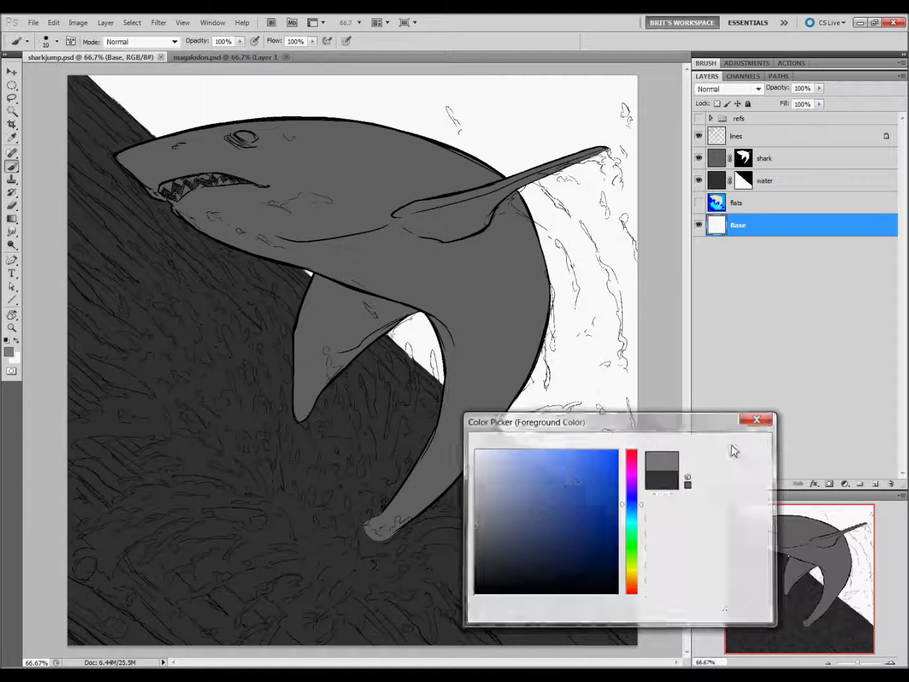
key(alt+BackSpace)
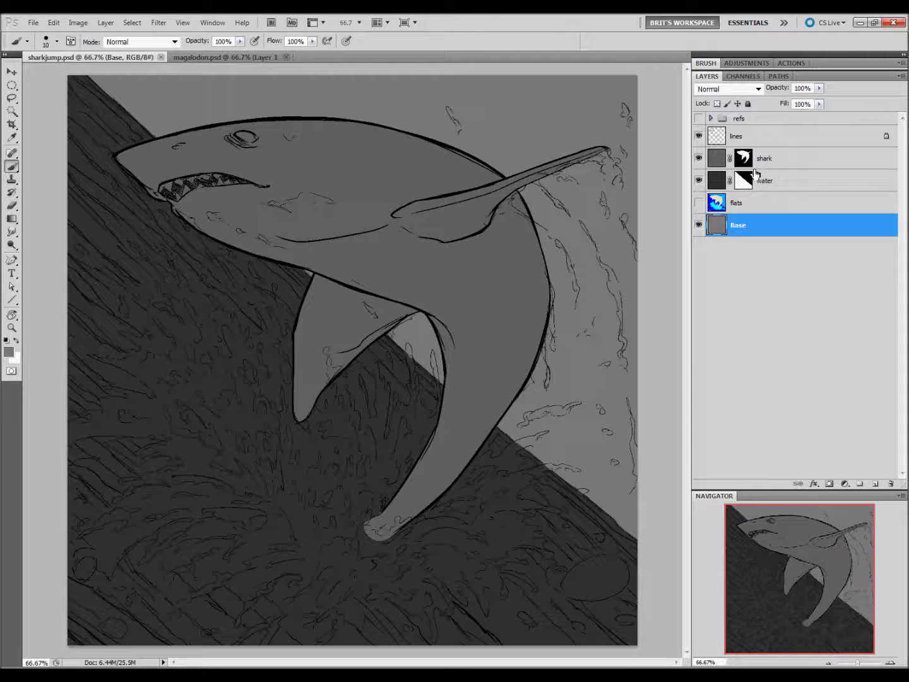
click(698, 202)
key(alt+])
Keep the flats layer locked and hidden, and save the document
key(ctrl+/)
click(699, 202)
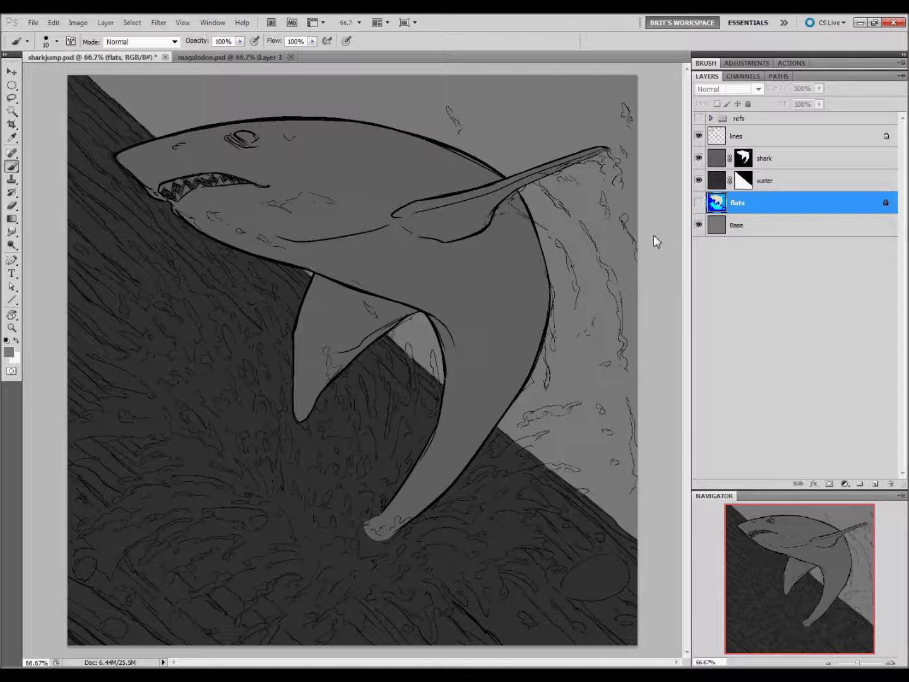
key(ctrl+s)
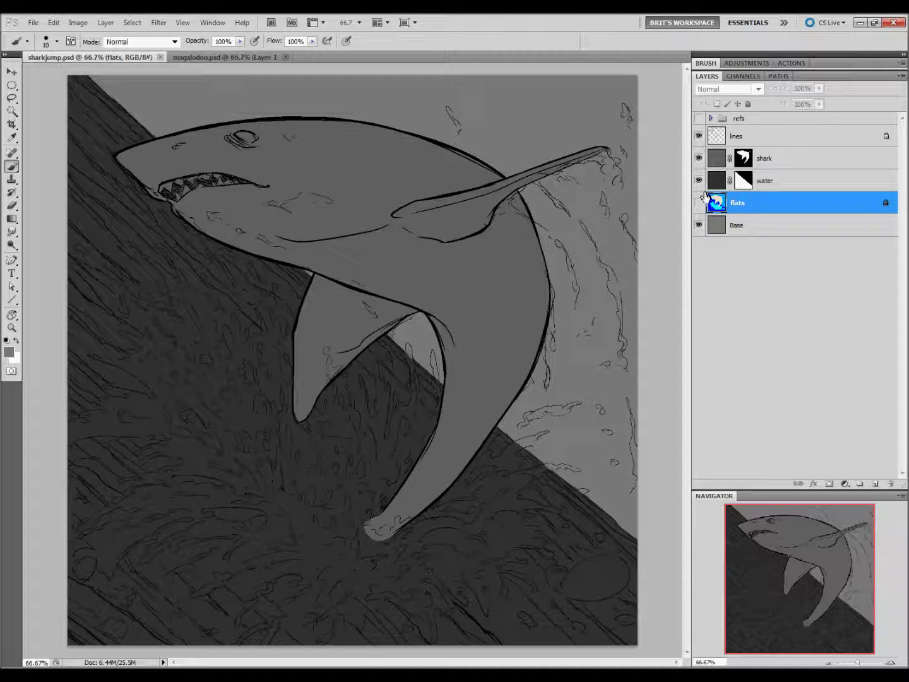
Show the refs group's shark photos, sample a dark colour, and activate the shark layer
click(699, 118)
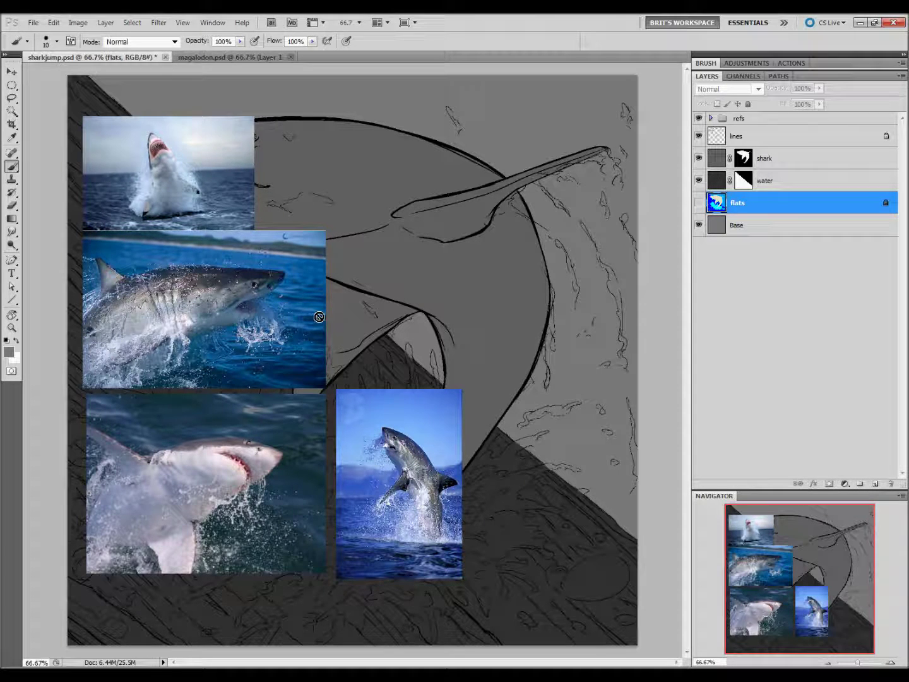
key(i)
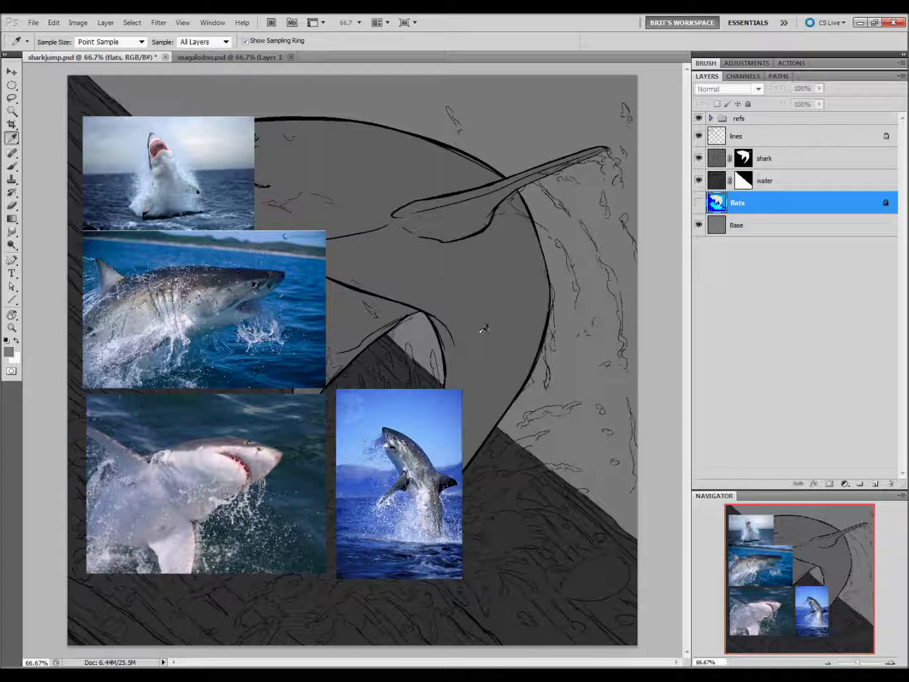
click(253, 270)
click(726, 158)
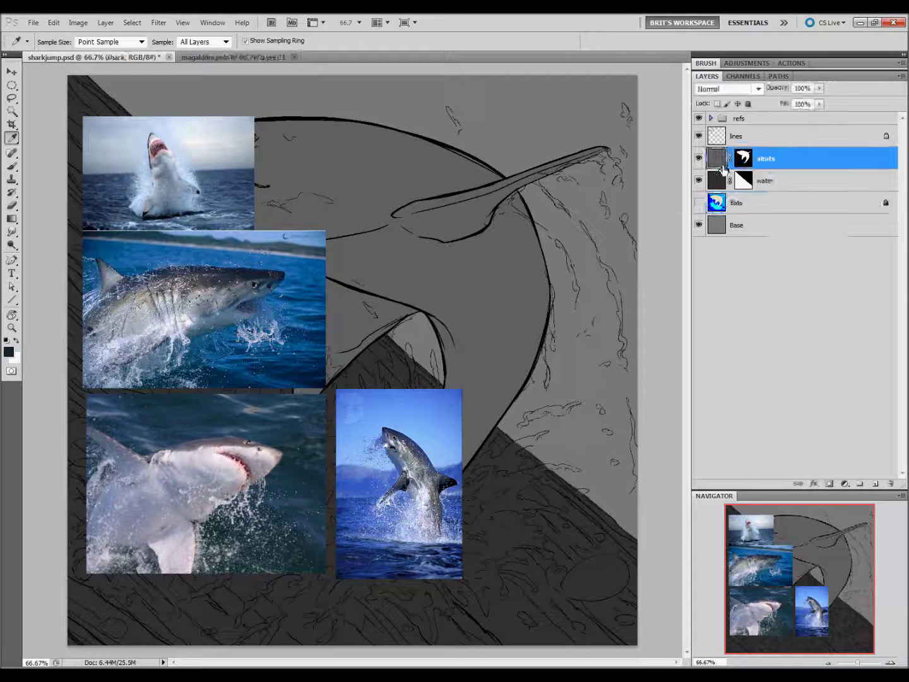
Fill the shark with dark navy, then sample a mid grey from the reference photo
key(alt+BackSpace)
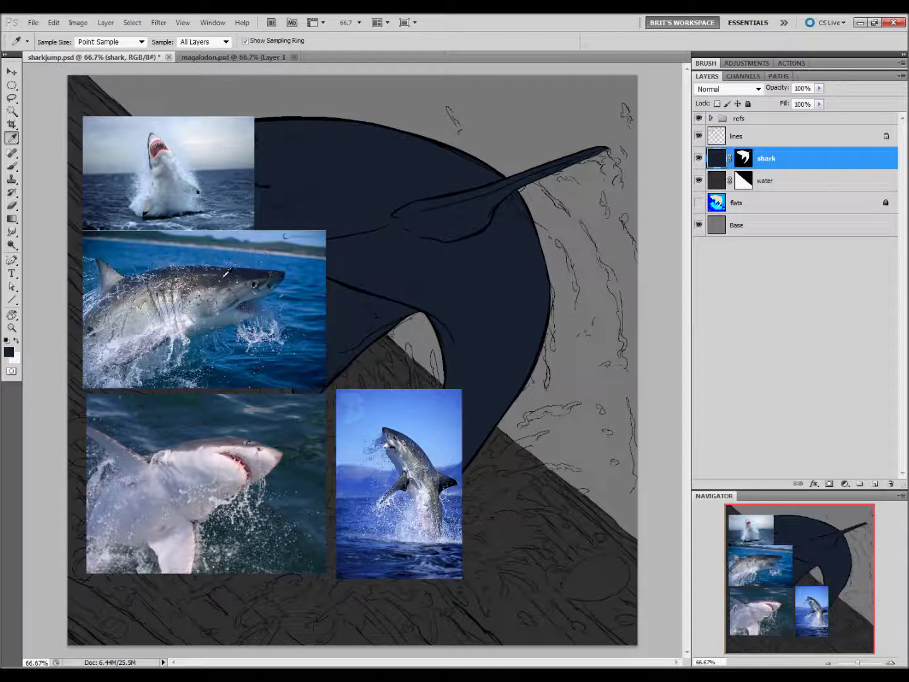
click(207, 276)
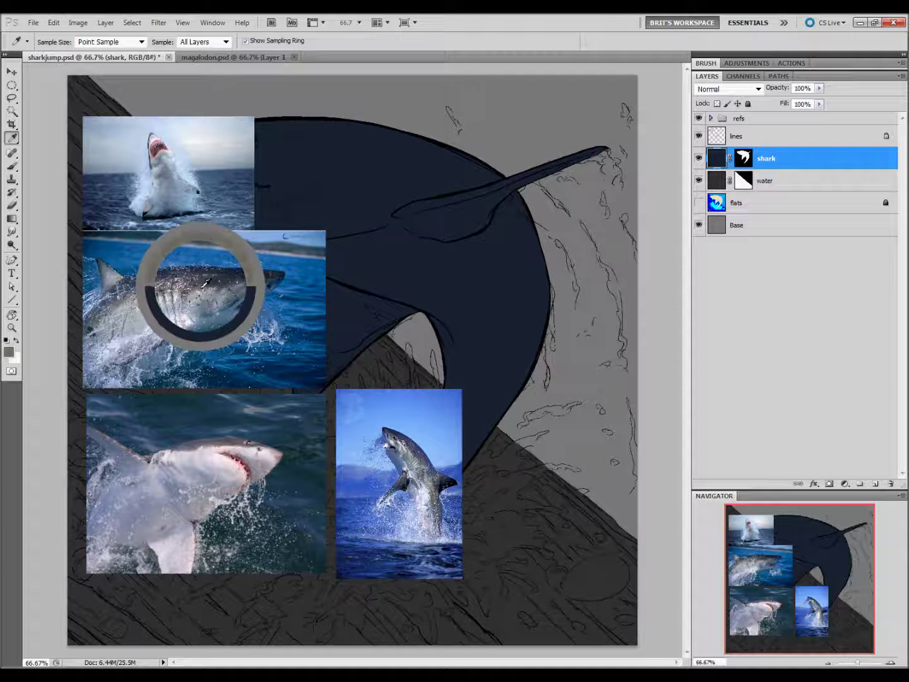
click(208, 279)
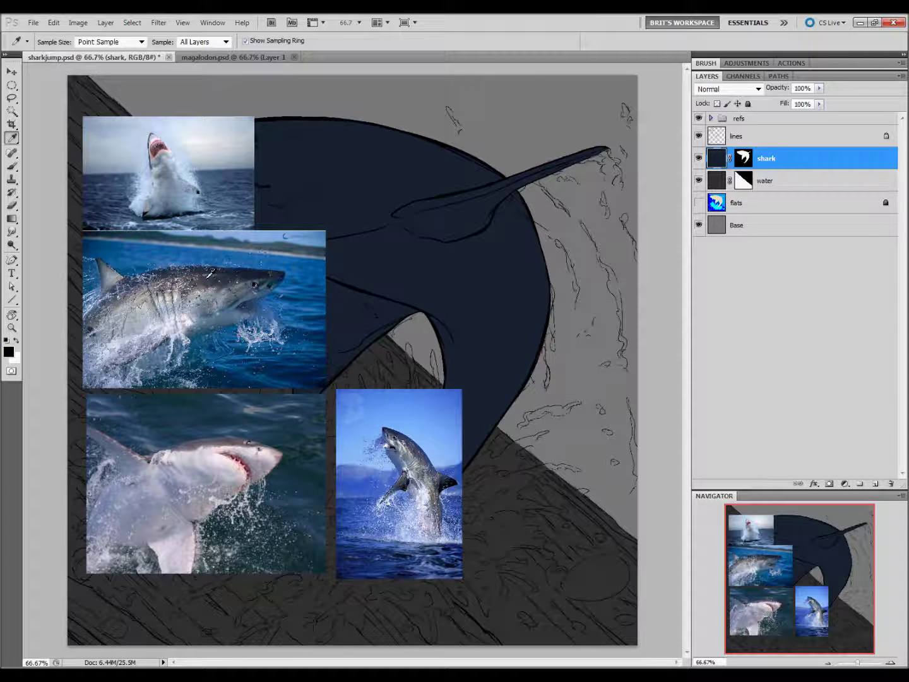
click(203, 283)
key(l)
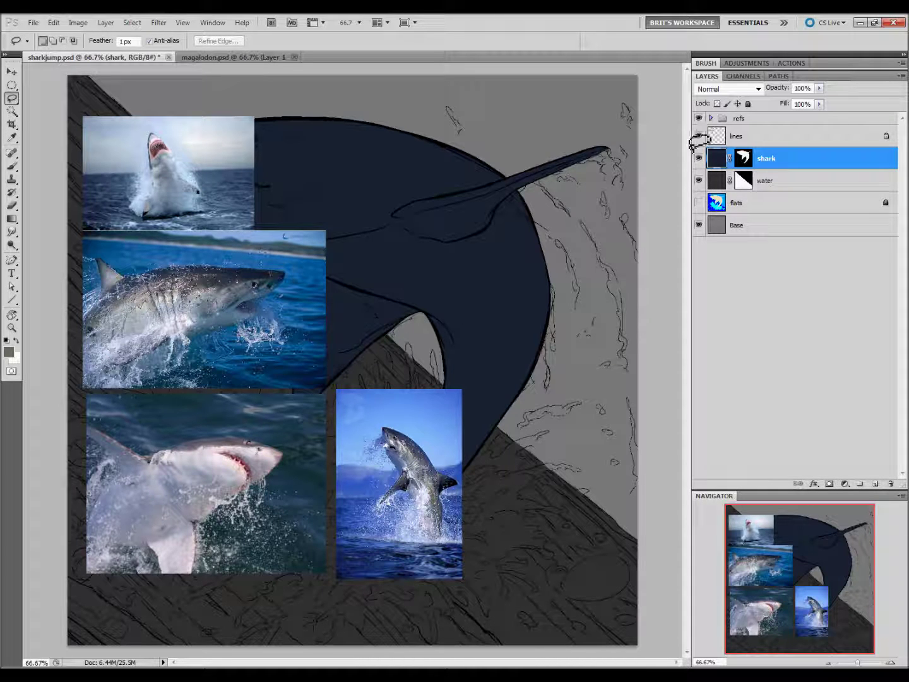
Move the refs group below the shark layer and shift the reference photos down-left into place
drag(741, 119, 763, 196)
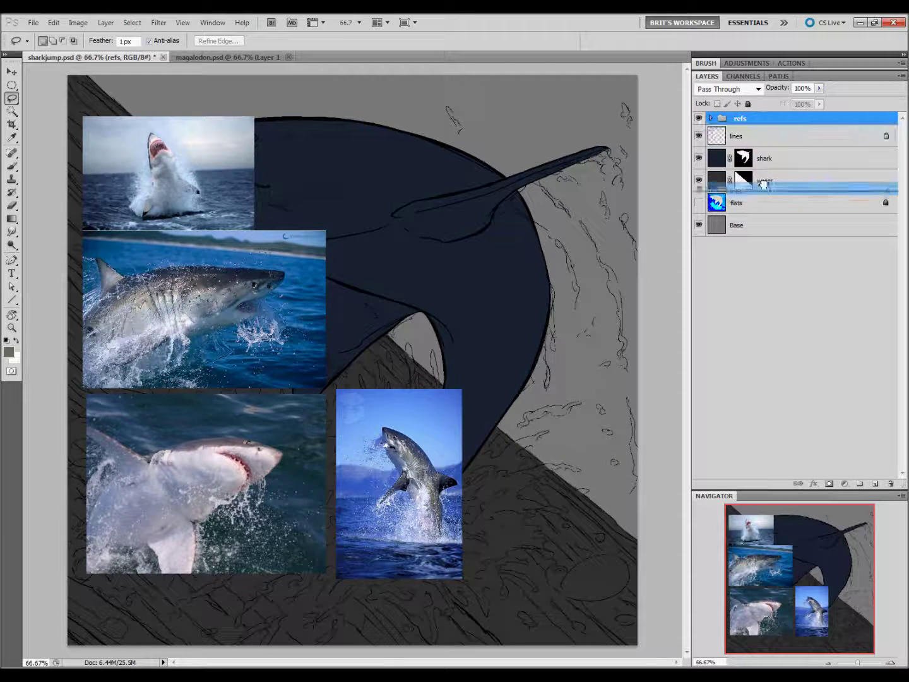
drag(743, 184, 744, 162)
key(v)
mouse_move(396, 500)
mouse_down()
mouse_move(367, 544)
mouse_move(380, 538)
mouse_up()
key(l)
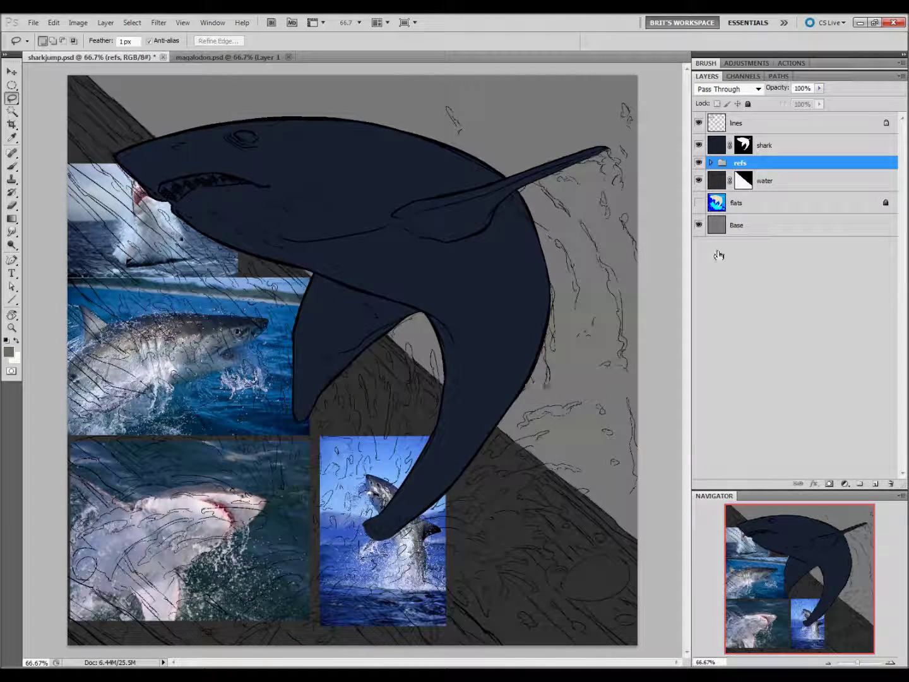
On the shark layer, lay faint 29% light gradients over the upper head, body and right fin
click(761, 151)
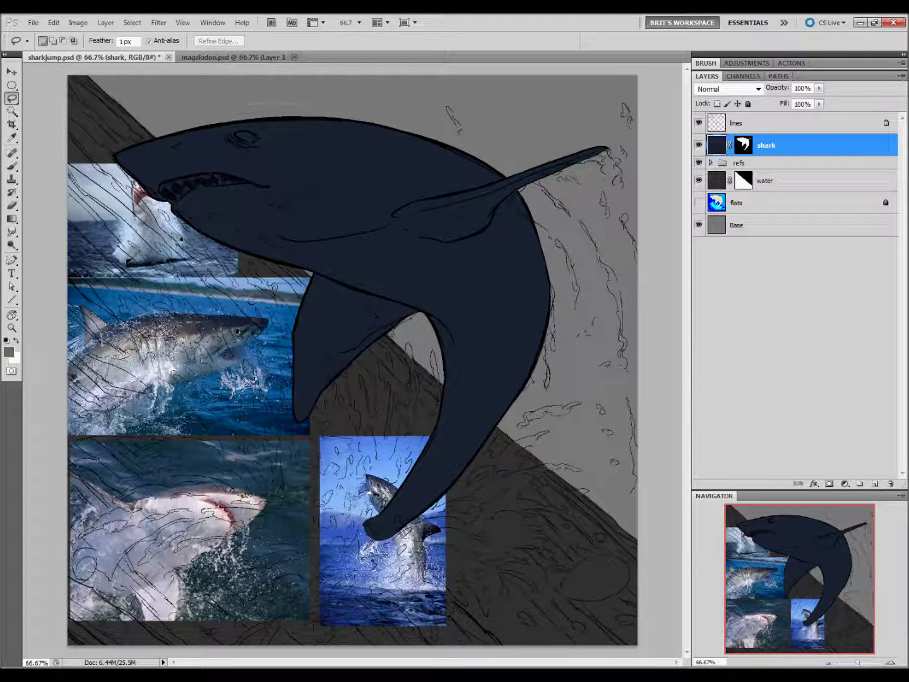
key(g)
drag(379, 140, 427, 327)
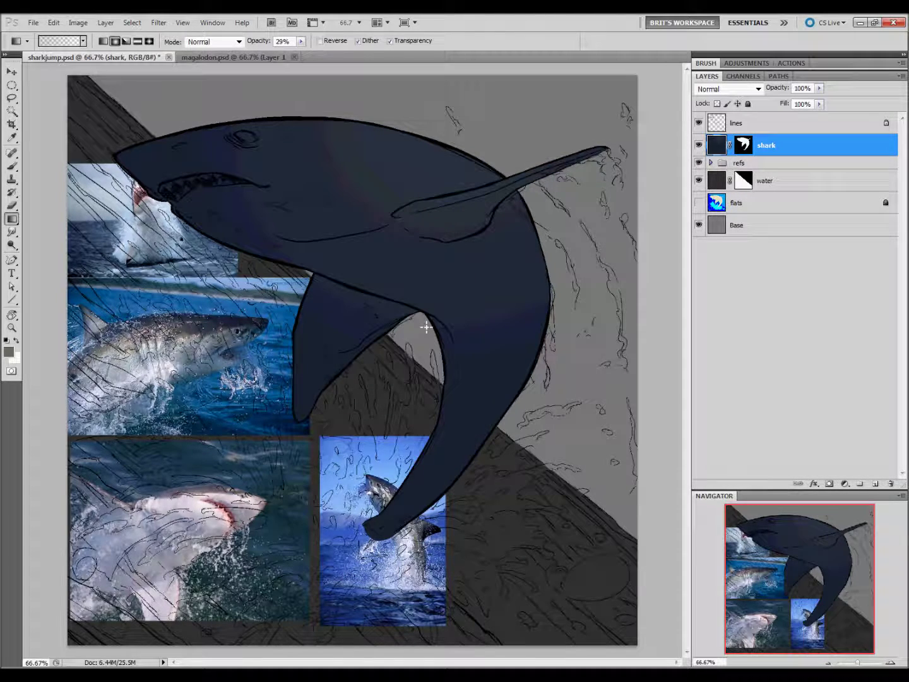
drag(348, 106, 248, 234)
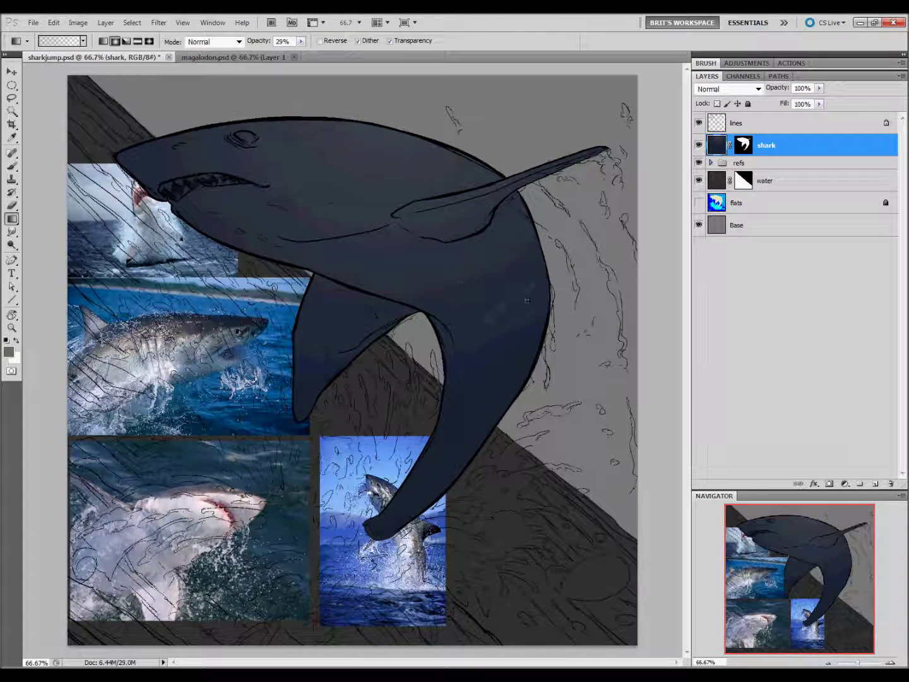
drag(527, 302, 391, 451)
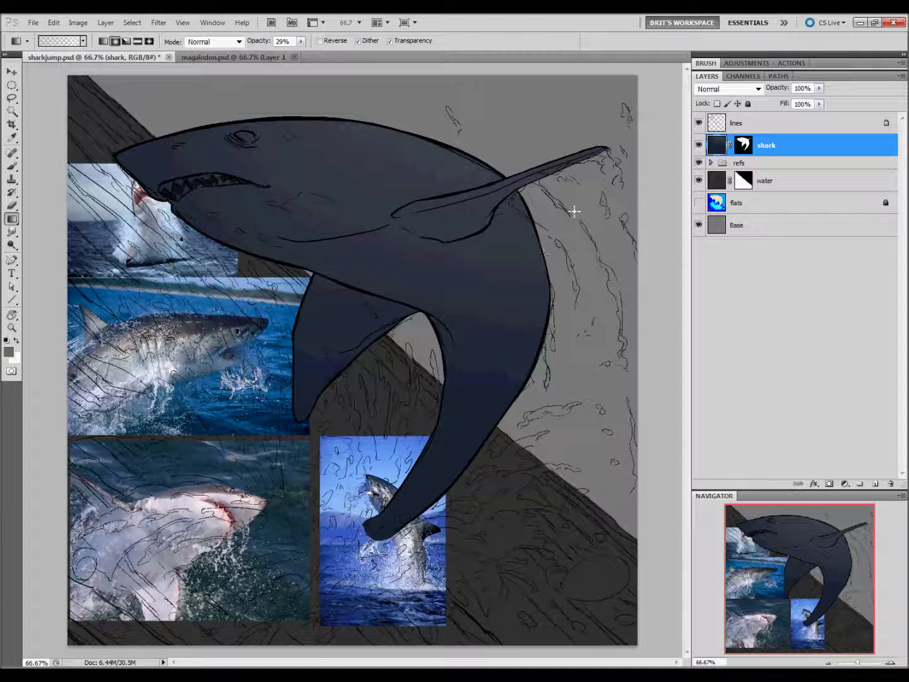
Sample a darker shading colour and zoom to 100% on the shark's head
key(i)
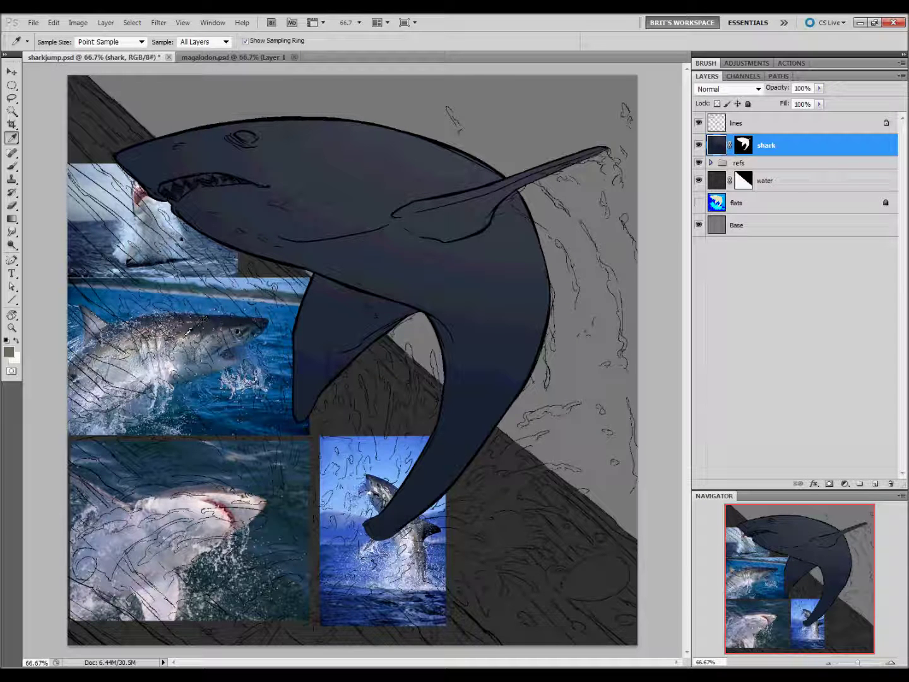
click(207, 320)
key(l)
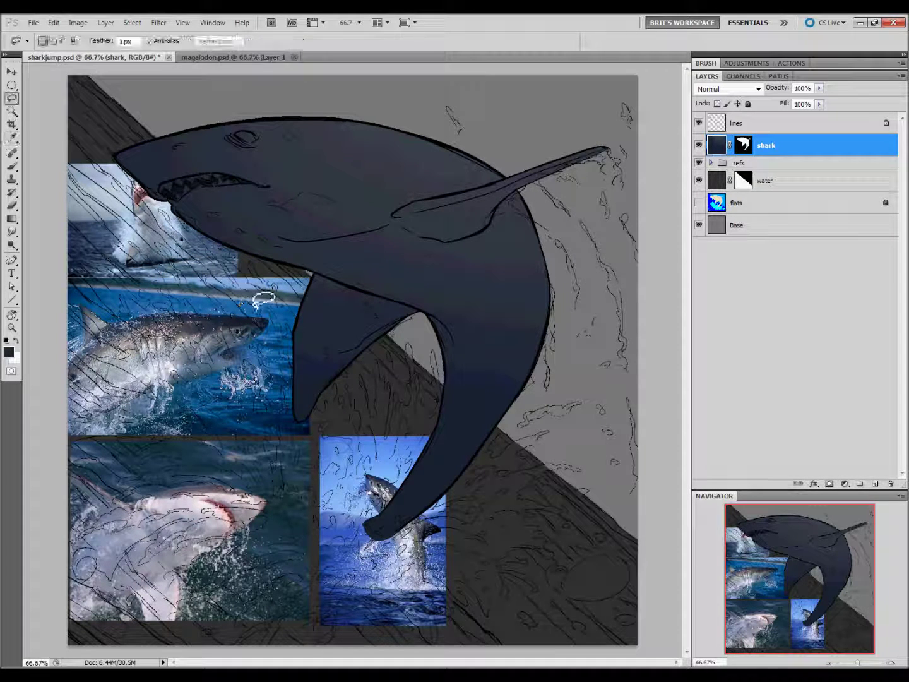
key(ctrl+plus)
drag(361, 340, 441, 489)
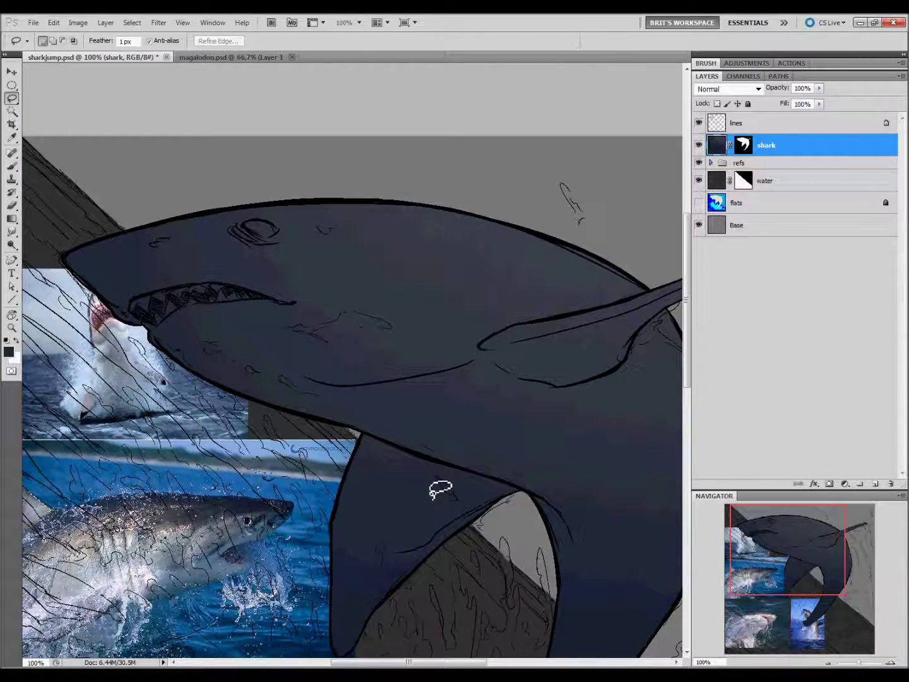
drag(406, 532, 449, 524)
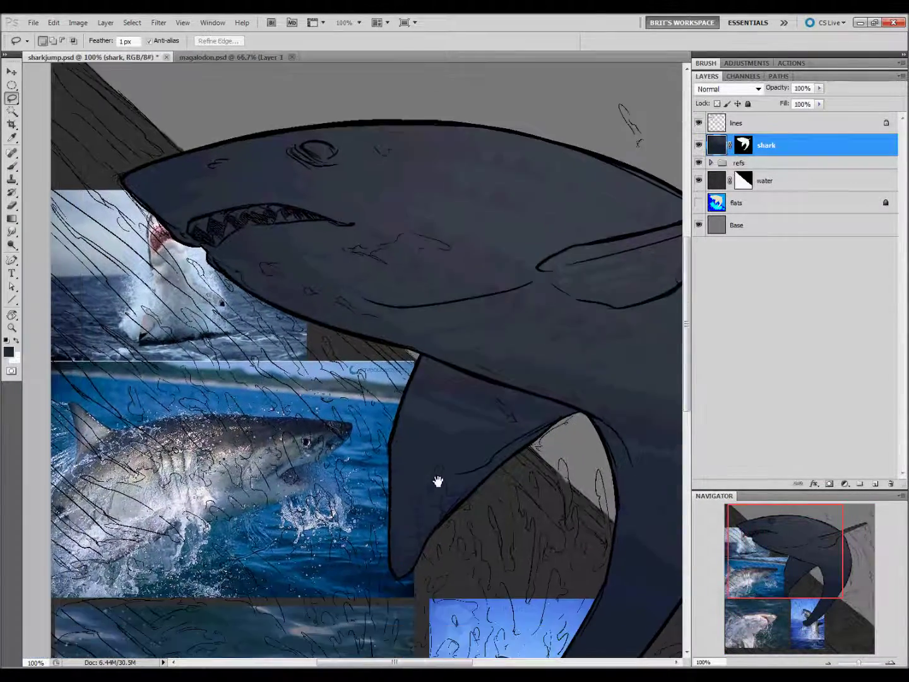
scroll(449, 524, up, 4)
Sample highlight colours from the reference photo for the head
key(i)
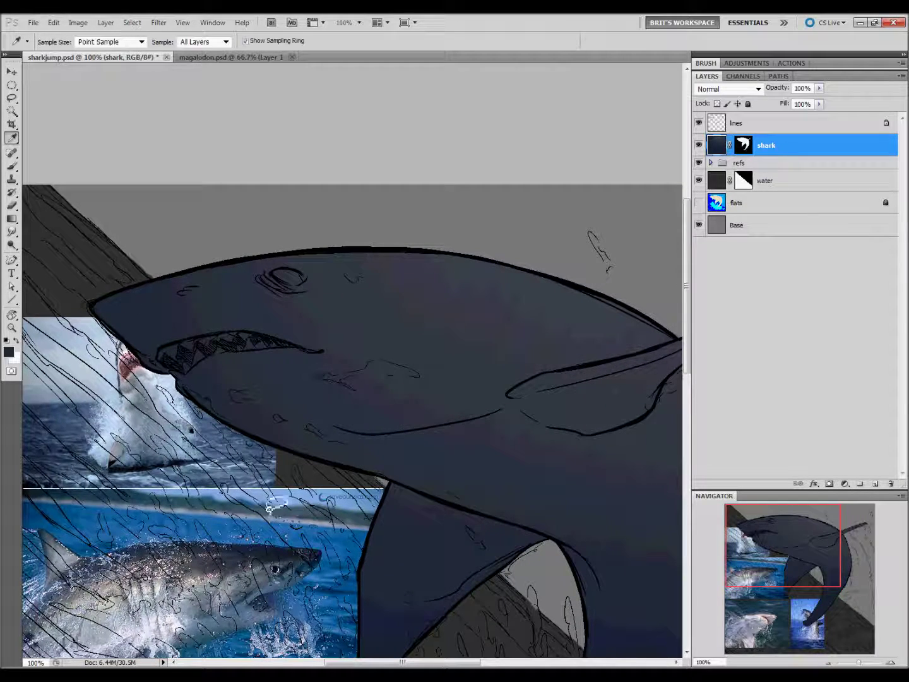
click(187, 571)
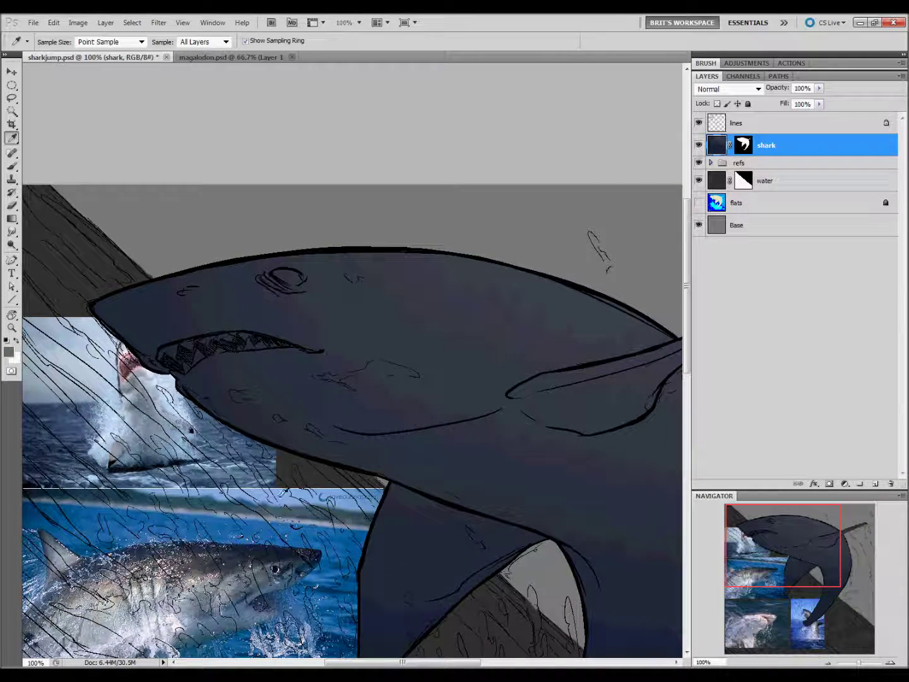
click(71, 549)
key(l)
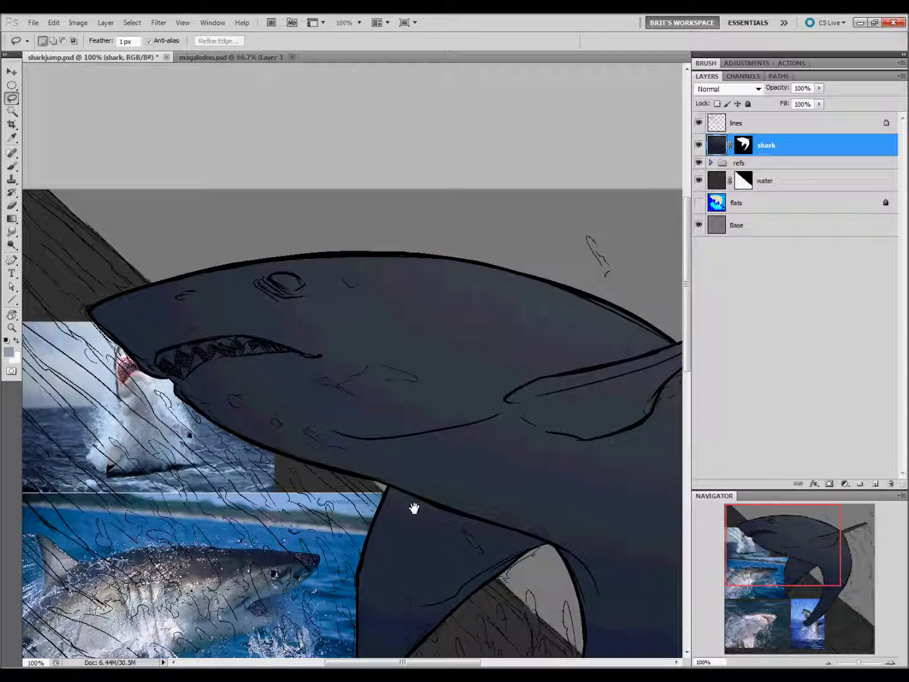
key(i)
click(194, 579)
key(l)
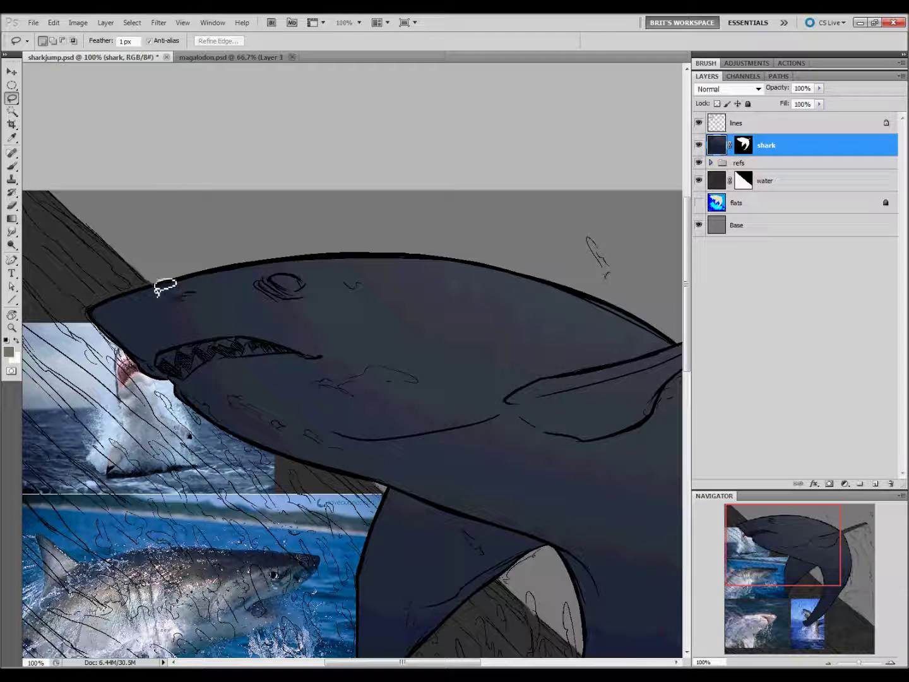
Lasso the top of the head from snout past the eye and fill it with a light gradient
drag(105, 313, 179, 302)
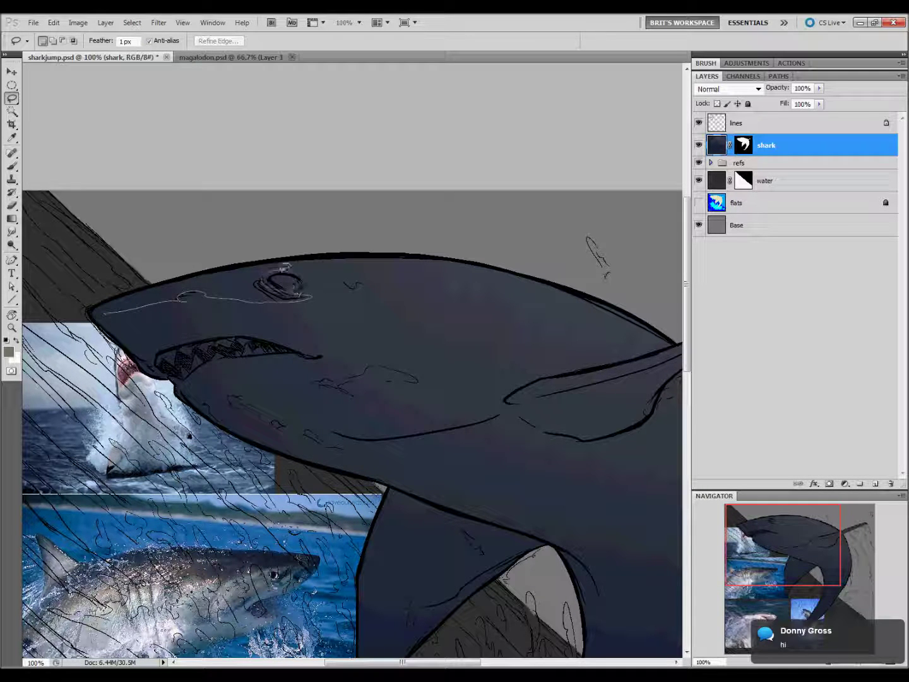
drag(404, 329, 139, 276)
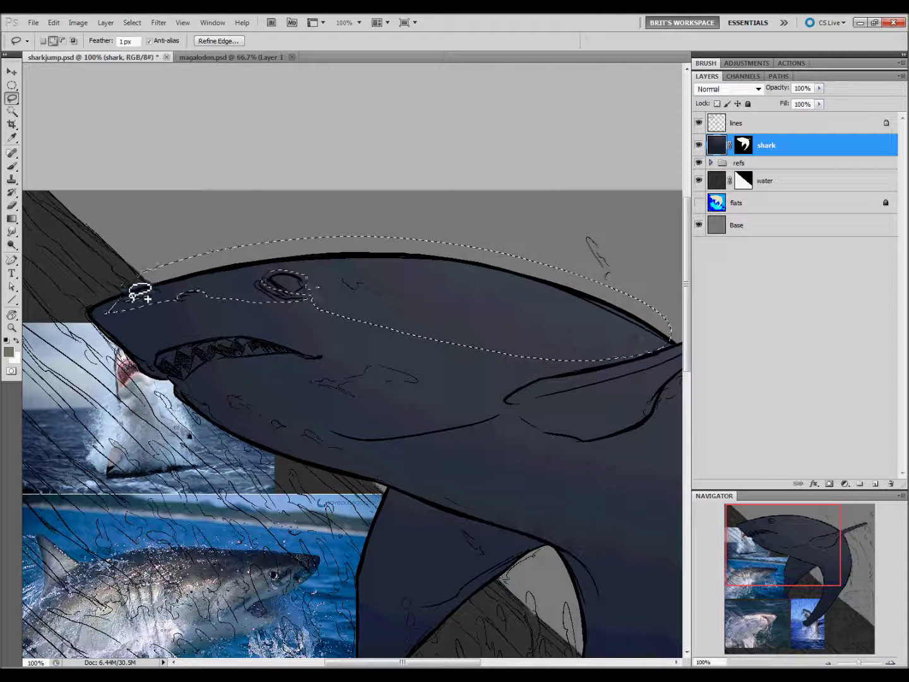
key(g)
drag(346, 314, 479, 215)
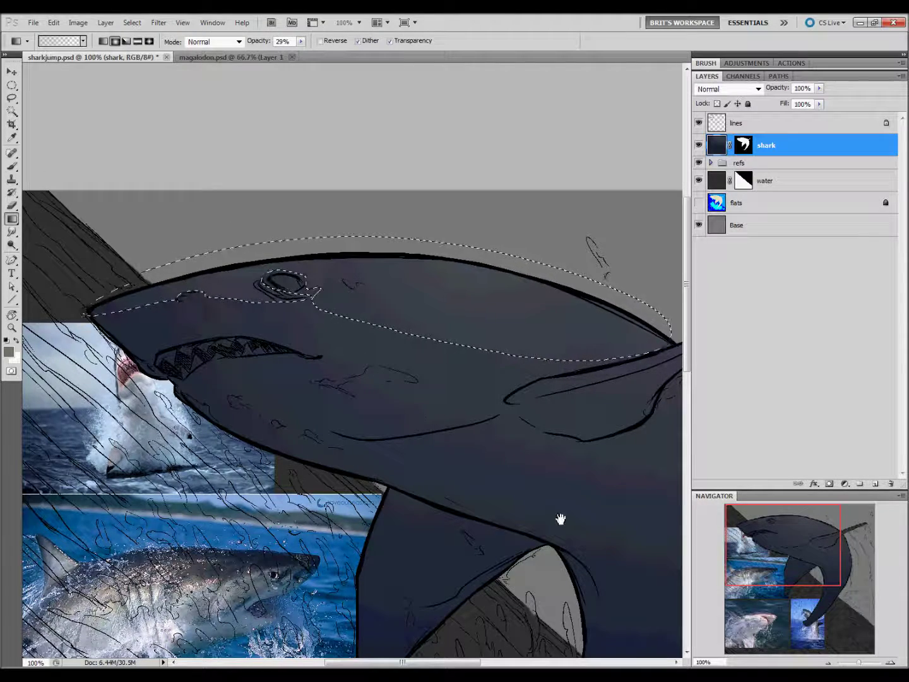
drag(558, 520, 446, 457)
Deselect, reframe the head, and sample a colour from the reference shark's head
key(l)
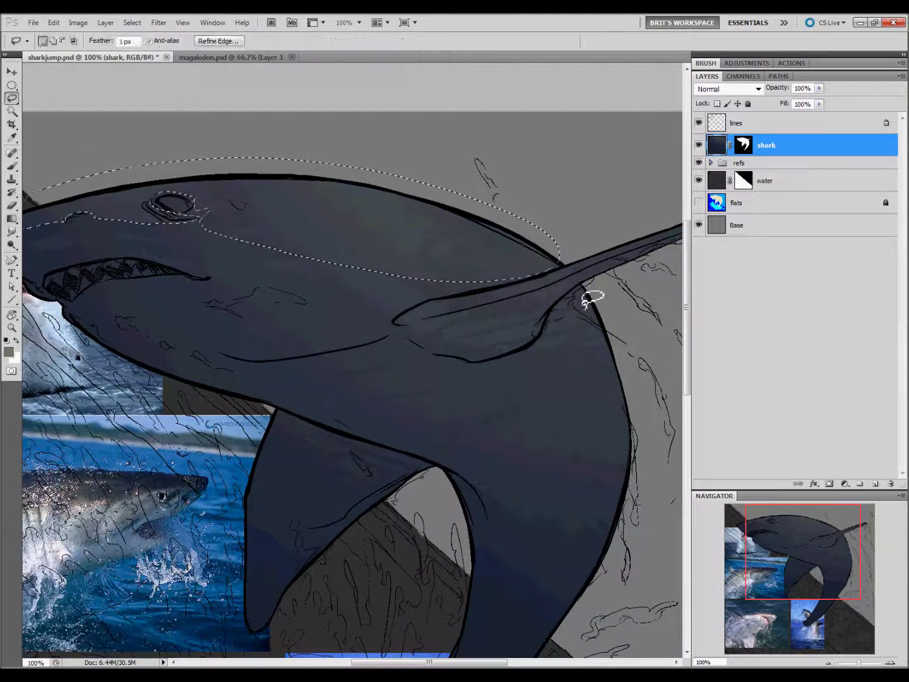
key(ctrl+d)
drag(354, 442, 504, 508)
key(i)
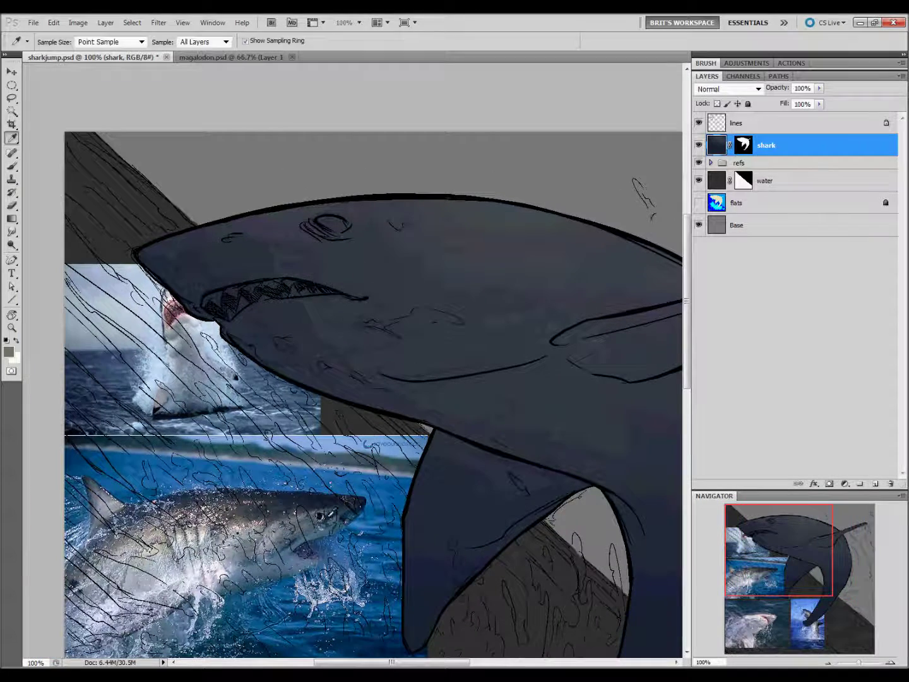
click(305, 518)
key(l)
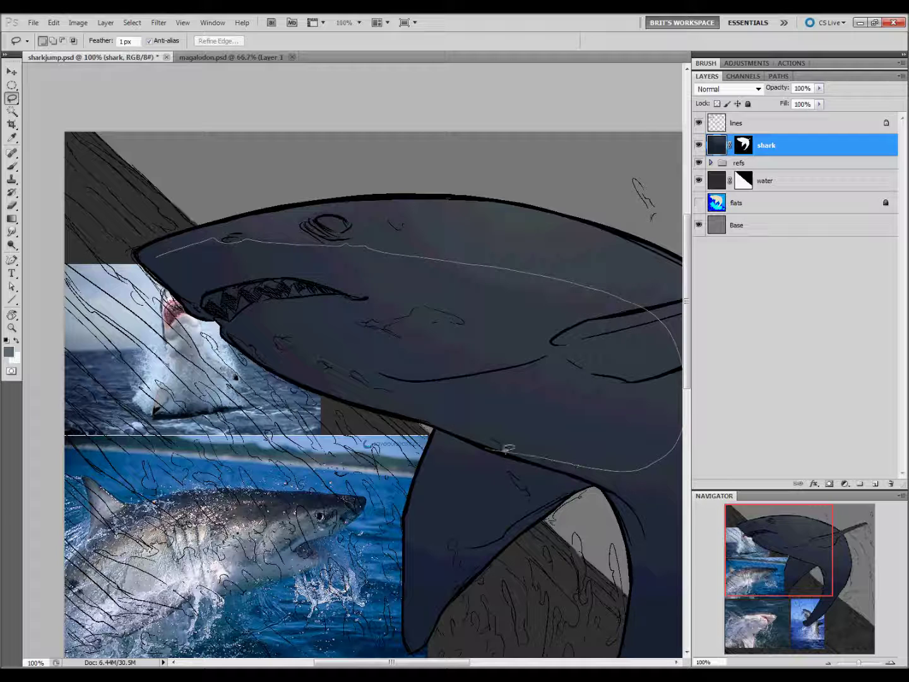
Lasso the shark's head and add the flank down along the tail to the selection
drag(509, 447, 149, 271)
drag(595, 546, 348, 444)
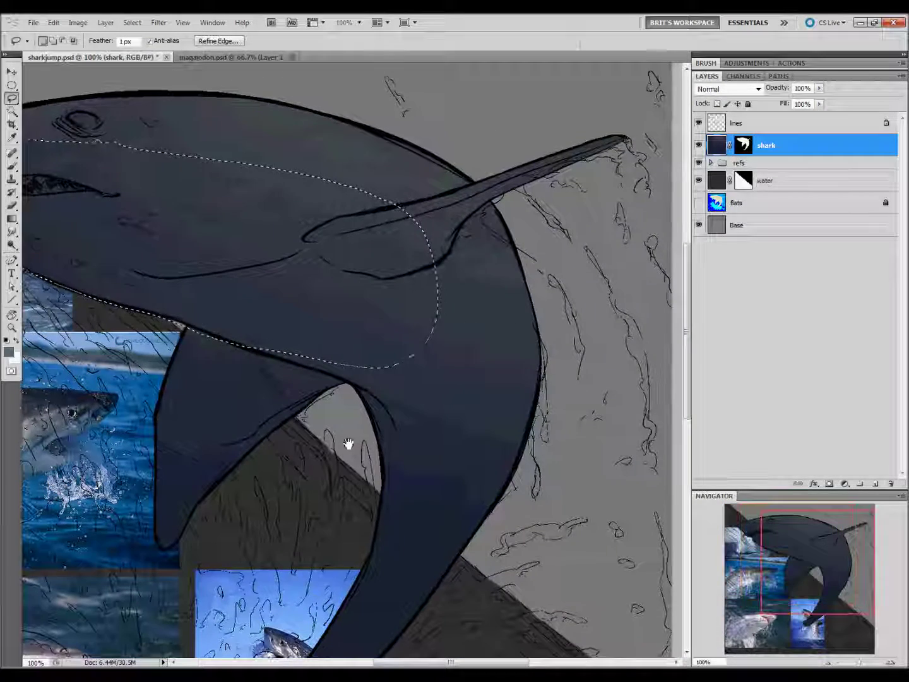
drag(414, 215, 469, 499)
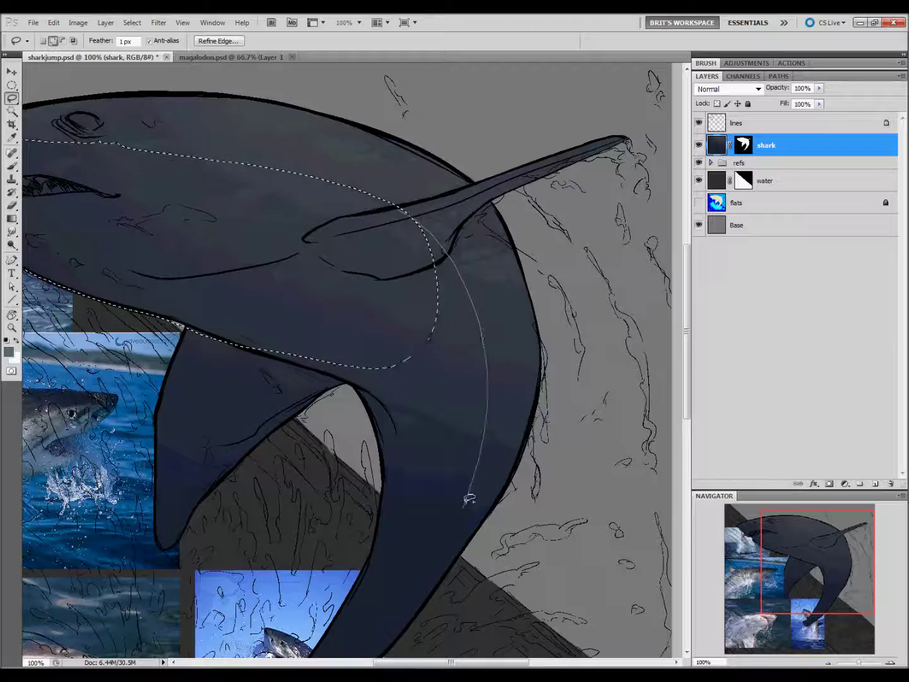
drag(469, 498, 354, 379)
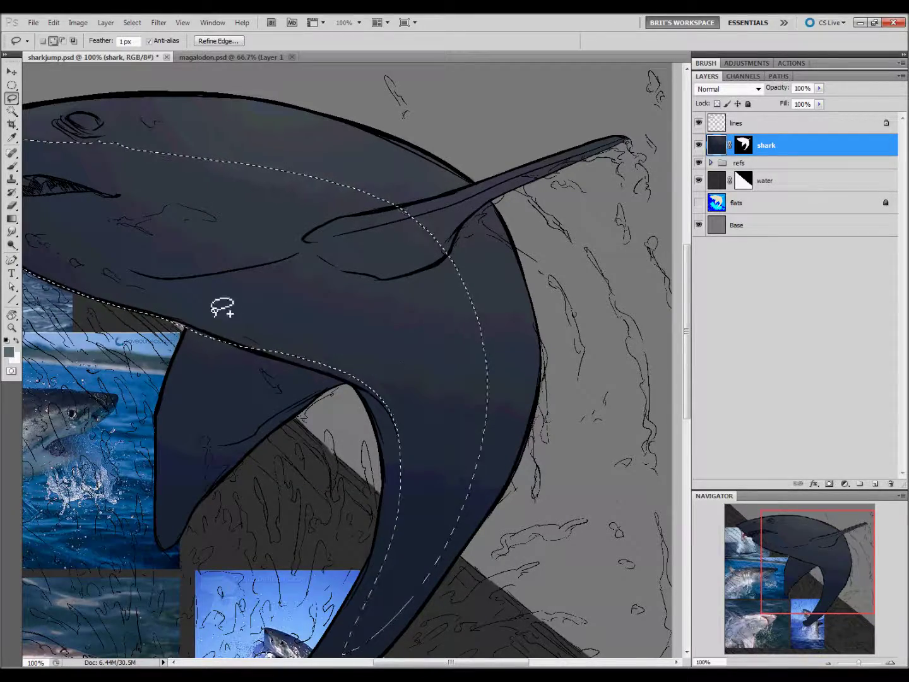
drag(247, 483, 486, 480)
Apply a lighter blue-grey gradient across the selected head and flank, then resample a reference colour
key(g)
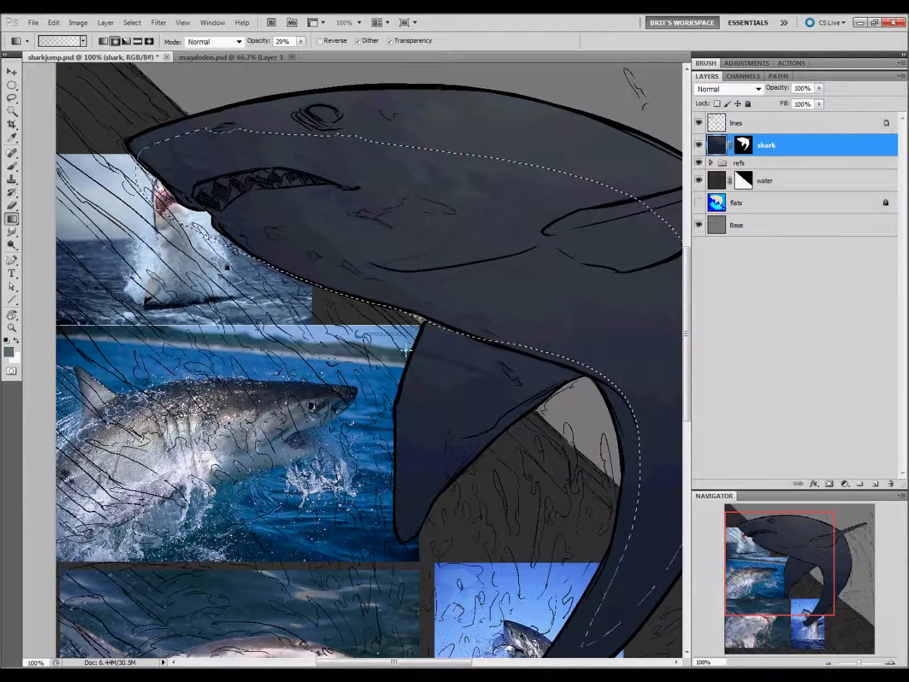
scroll(389, 281, right, 1)
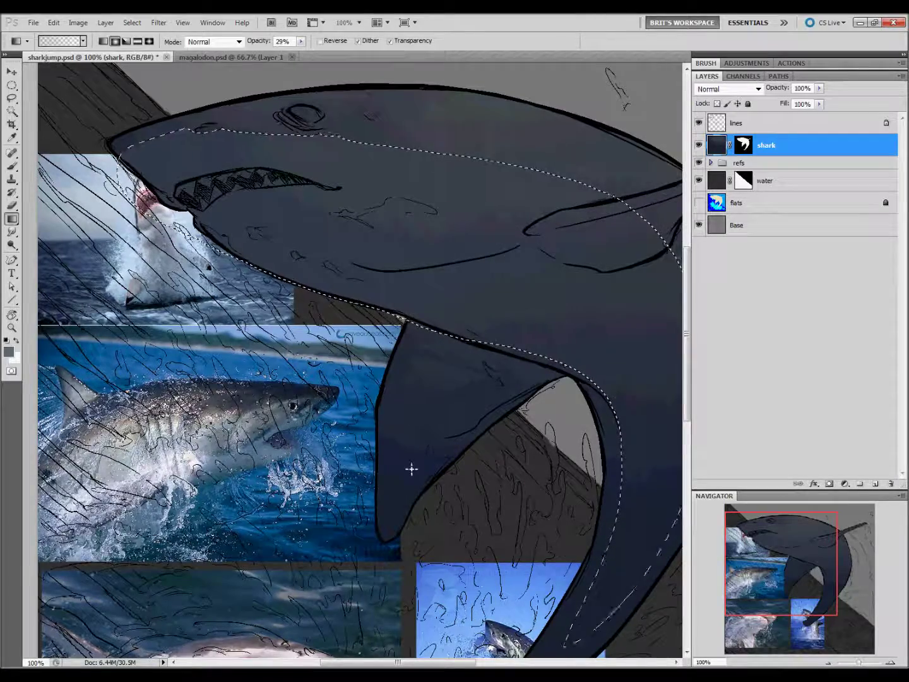
scroll(441, 481, right, 3)
scroll(470, 496, right, 5)
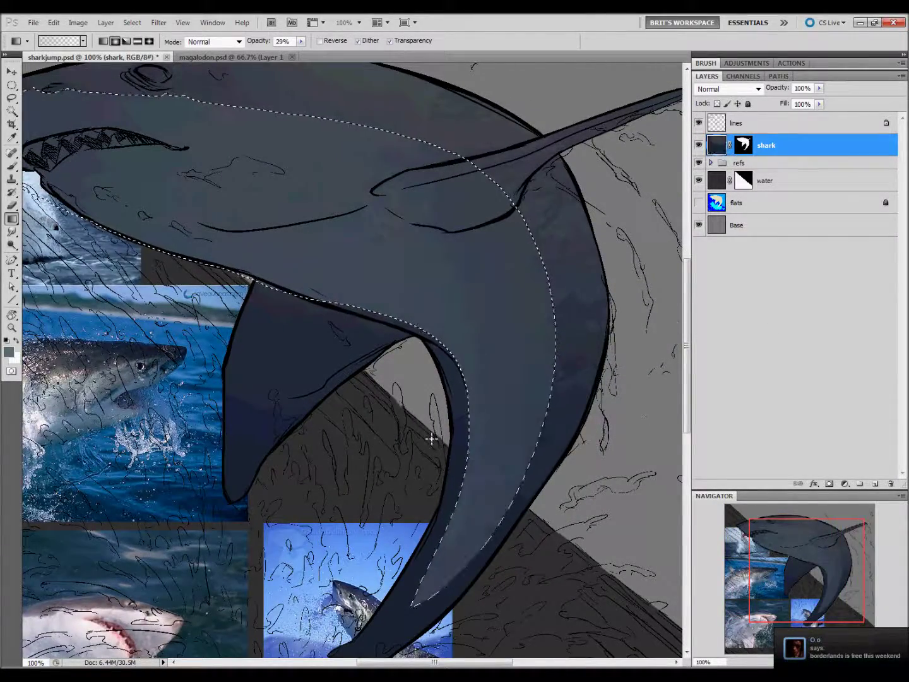
scroll(391, 480, left, 6)
scroll(378, 493, up, 1)
key(i)
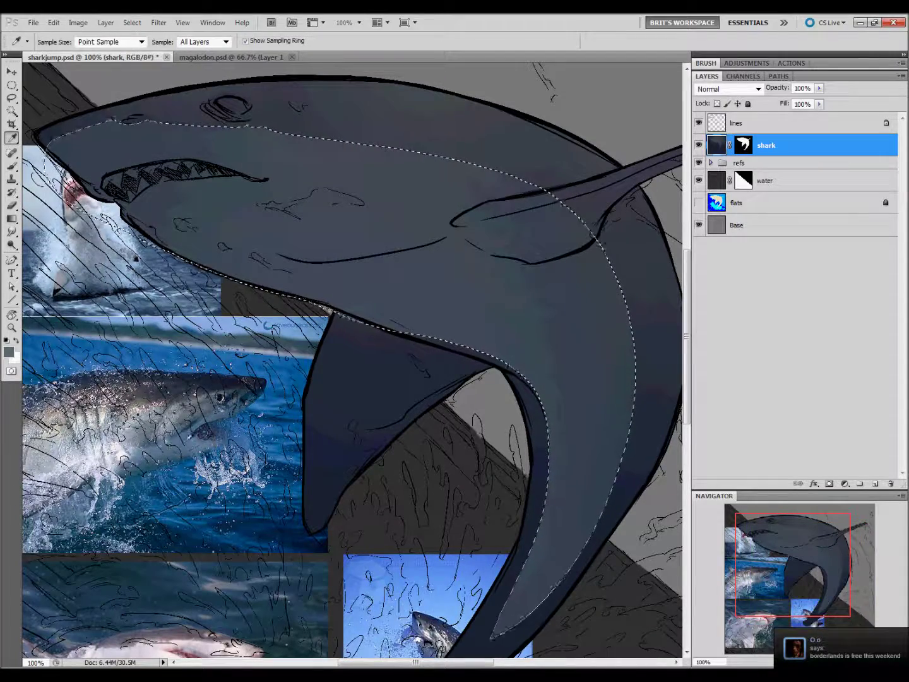
key(ctrl+d)
drag(192, 404, 200, 398)
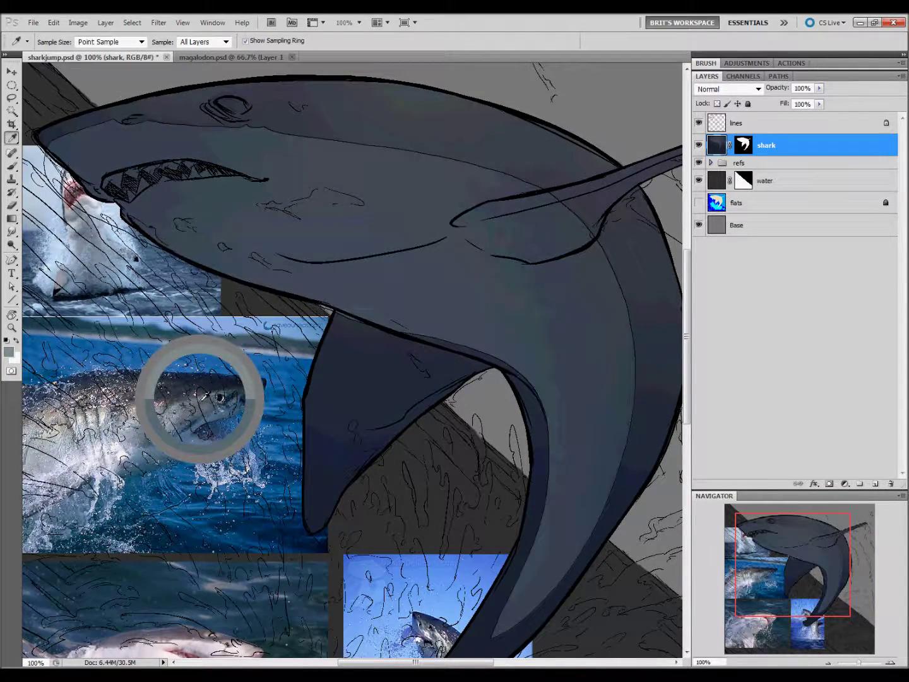
key(ctrl+shift+d)
key(b)
key(l)
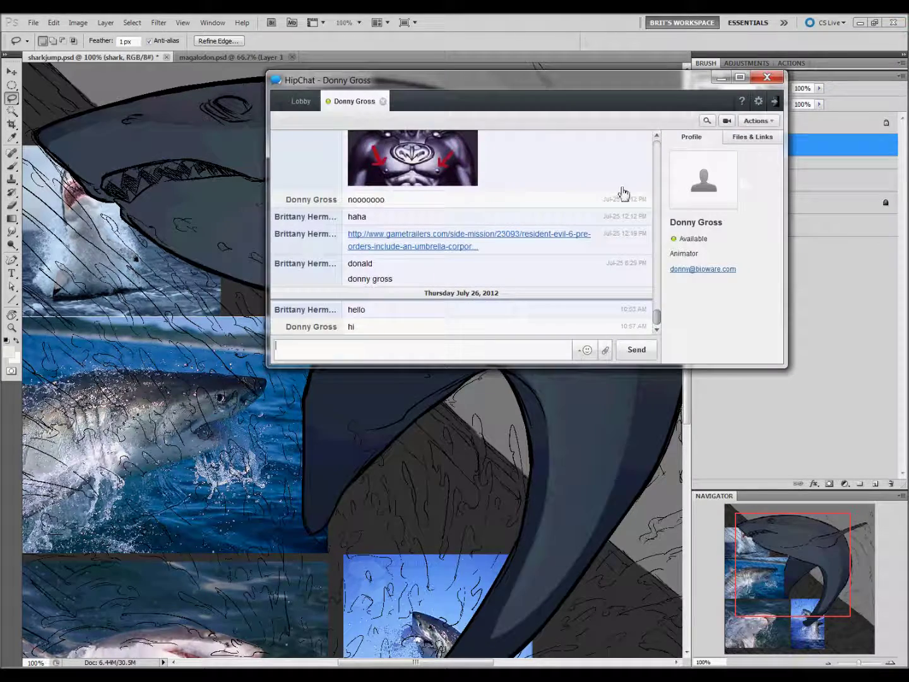
click(372, 599)
drag(370, 455, 4, 357)
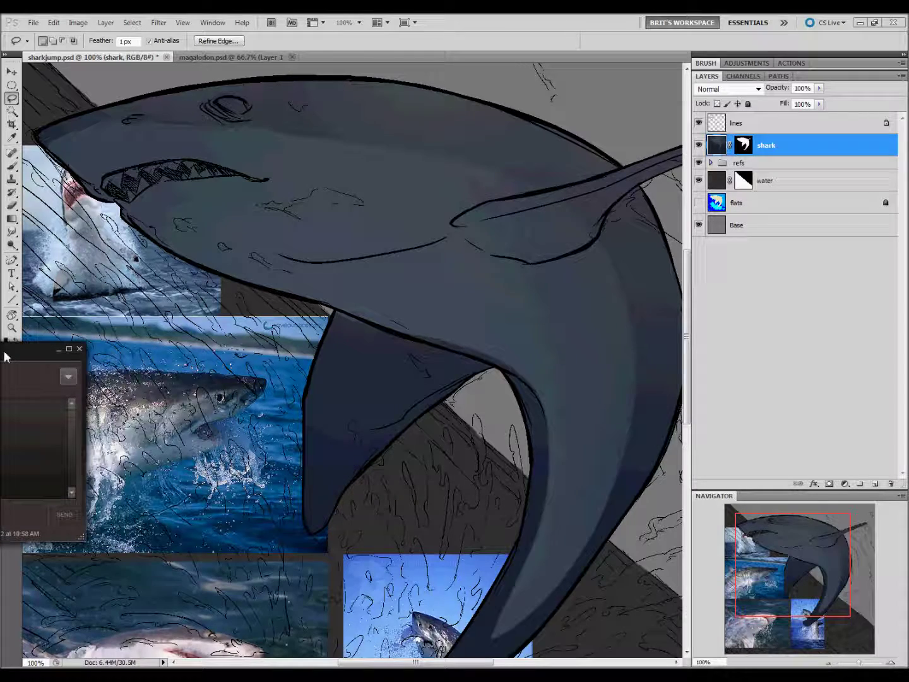
key(alt+F4)
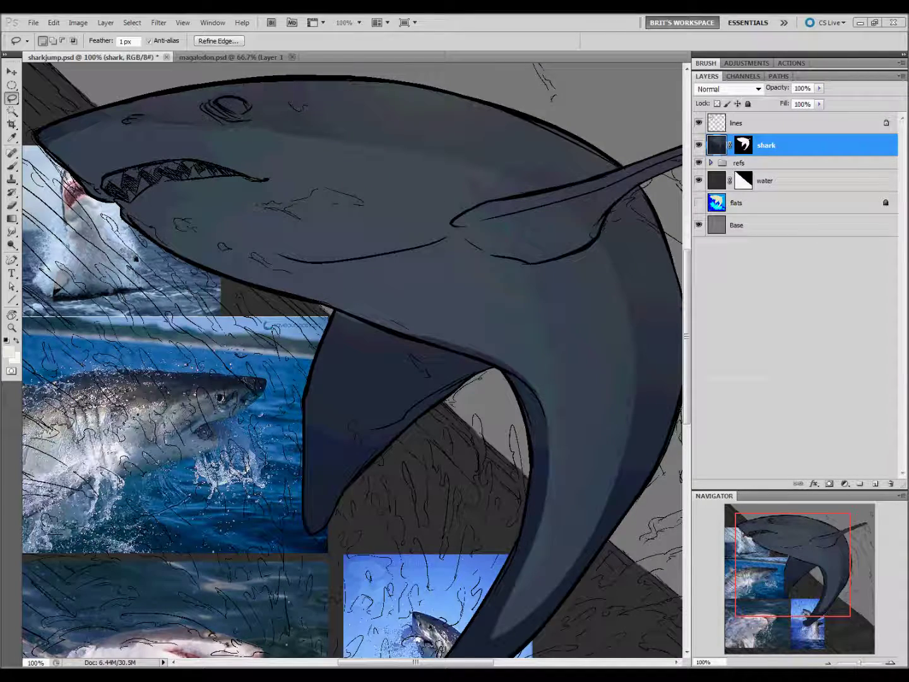
Sample a blue from the reference photo and lasso the area below the shark's mouth
click(395, 347)
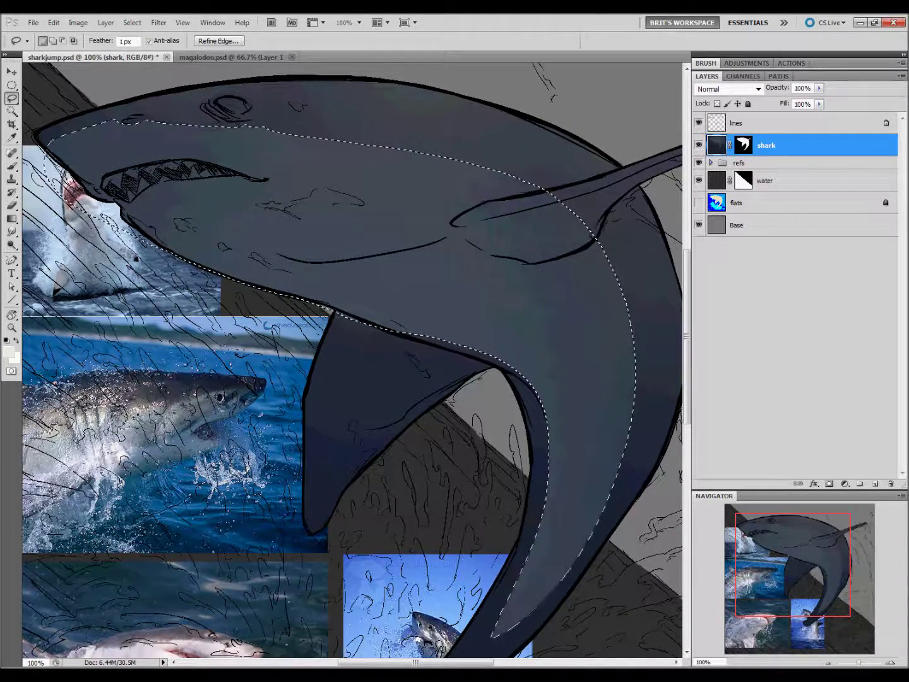
drag(354, 315, 442, 376)
key(i)
click(274, 467)
key(ctrl+d)
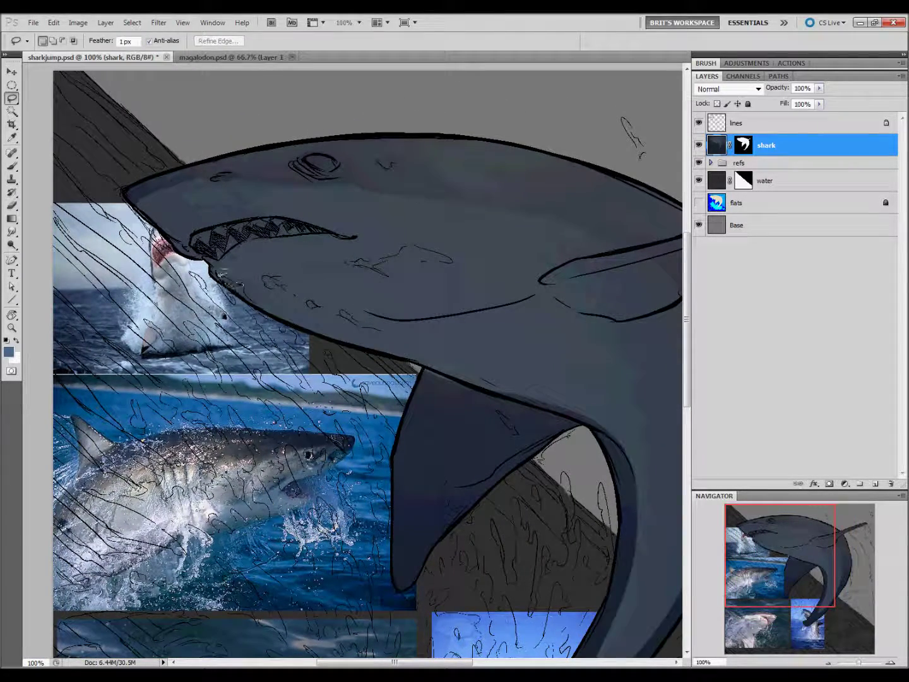
drag(276, 237, 329, 241)
drag(454, 347, 507, 380)
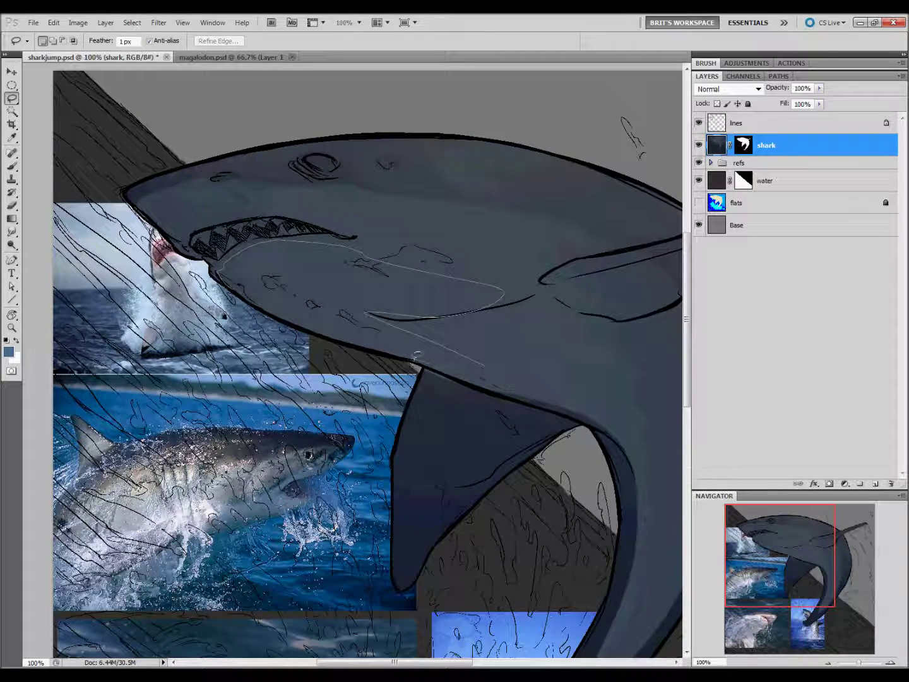
Shade the area below the mouth with a lighter reference-photo colour gradient
key(g)
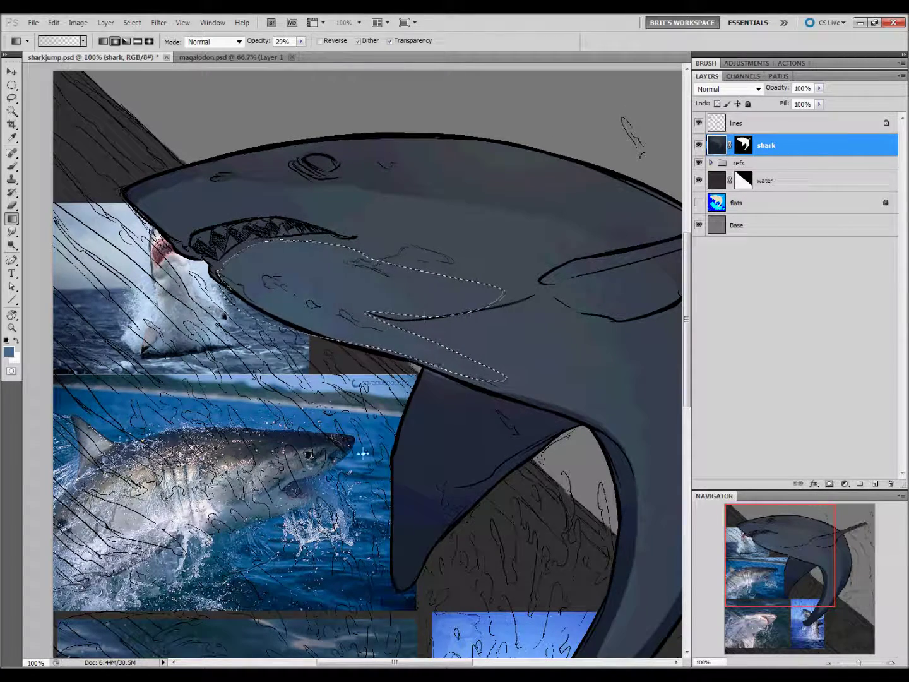
key(i)
click(282, 481)
key(l)
key(i)
Lasso the upper jaw, lay a light gradient across it, and deselect
click(298, 460)
key(l)
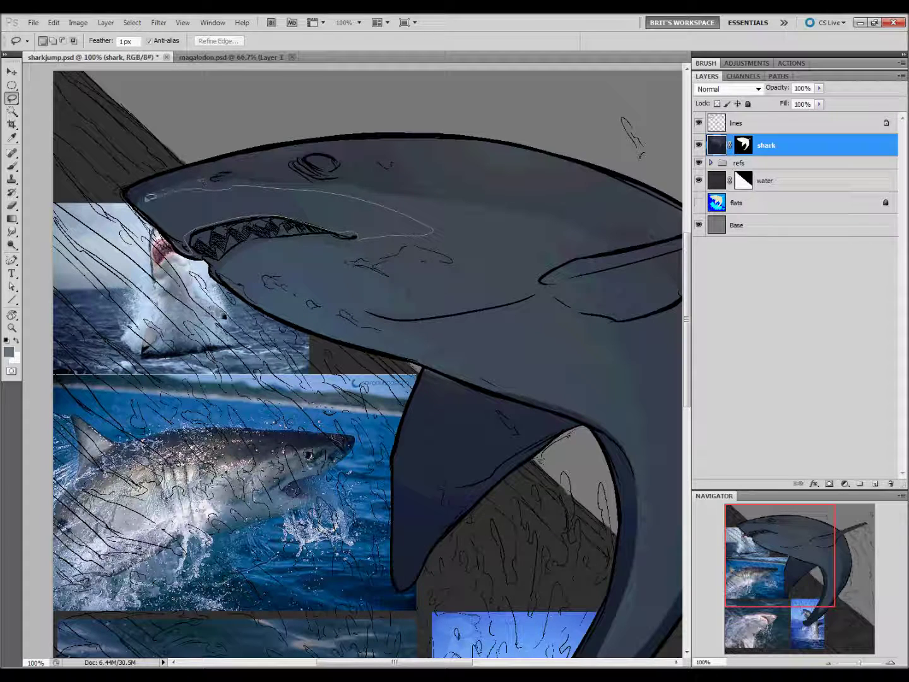
drag(354, 237, 146, 198)
key(g)
drag(330, 238, 522, 212)
key(l)
key(ctrl+d)
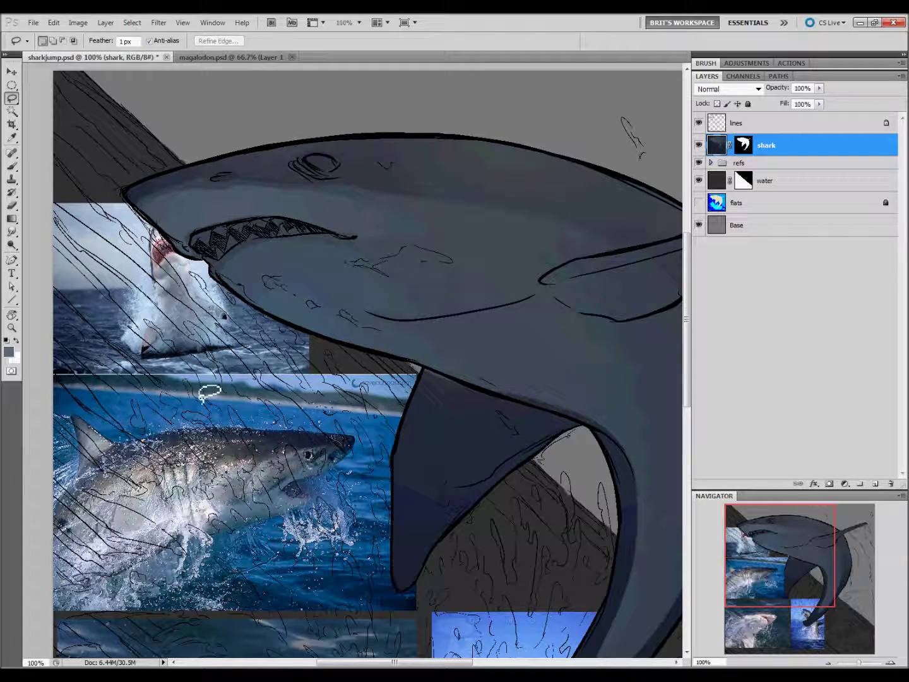
Reframe the shark and sample lighter colours from the reference photo
click(13, 233)
drag(240, 218, 161, 182)
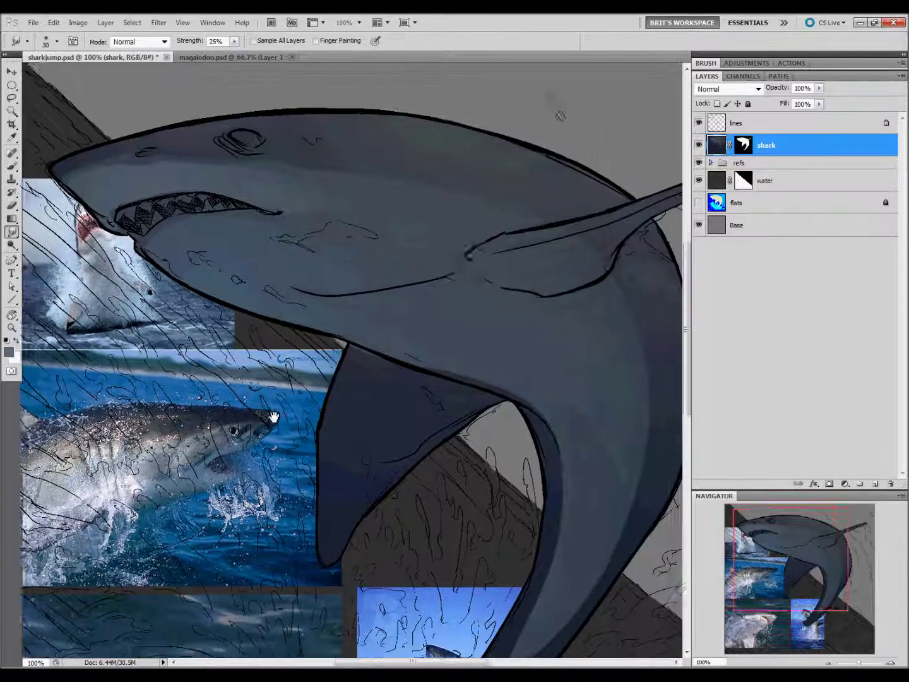
key(i)
click(77, 460)
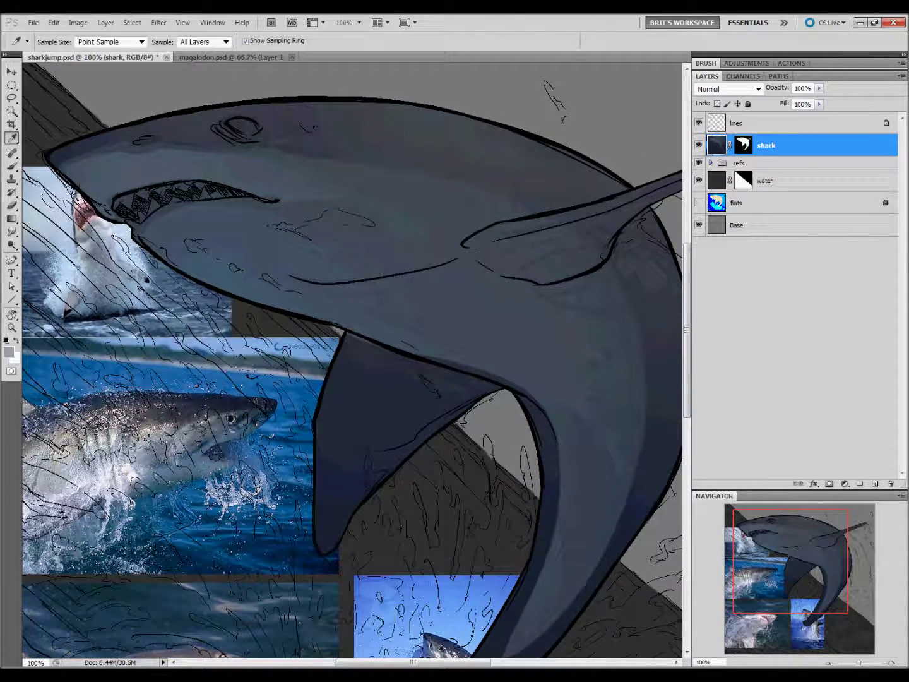
click(153, 450)
key(l)
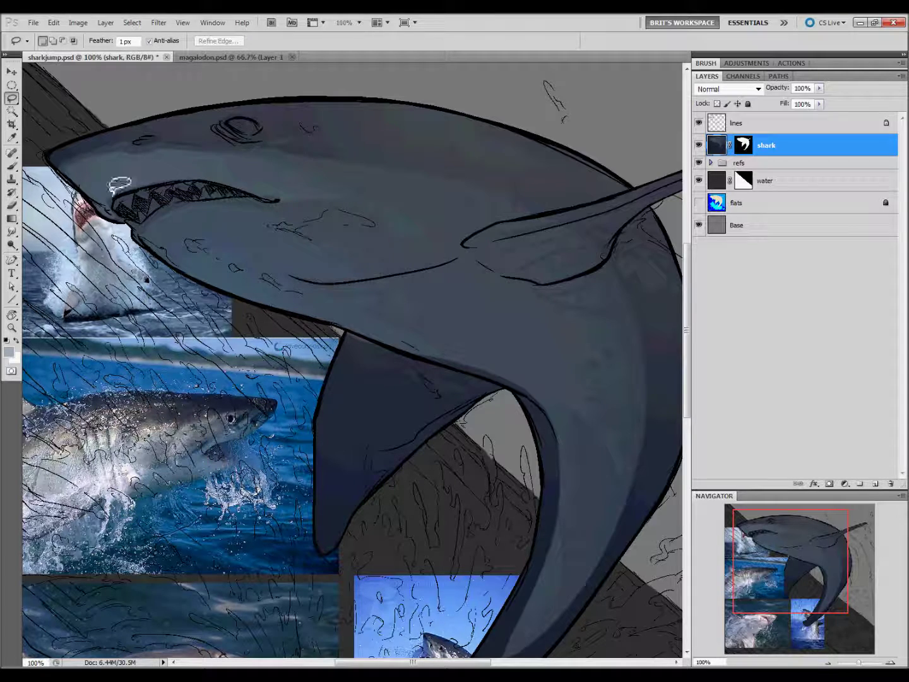
Gradient-shade the snout just above the teeth, then sample a blue from the reference
mouse_move(105, 206)
mouse_down()
mouse_move(140, 176)
mouse_move(95, 200)
mouse_up()
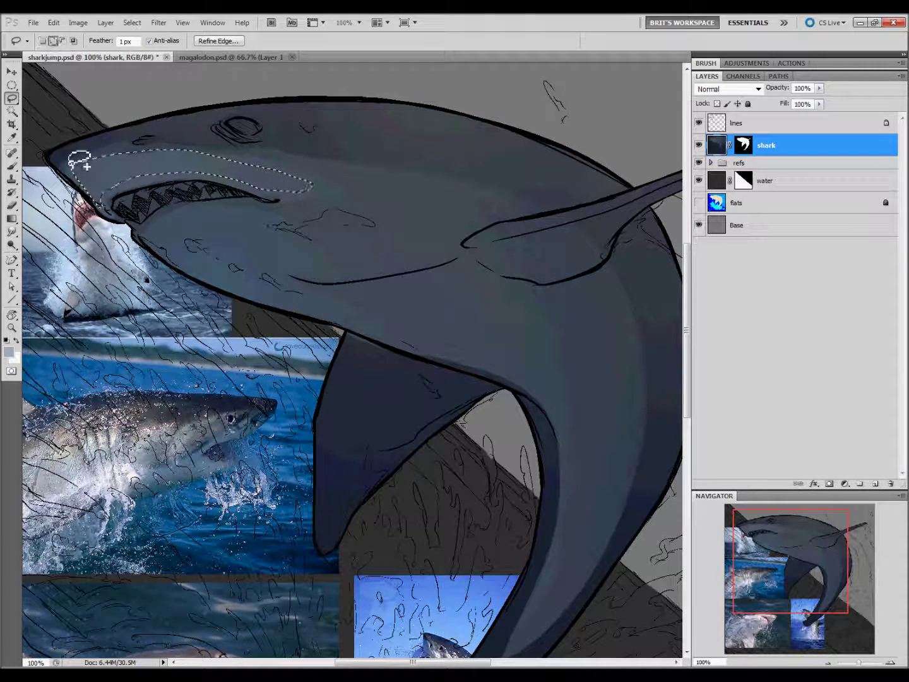
key(g)
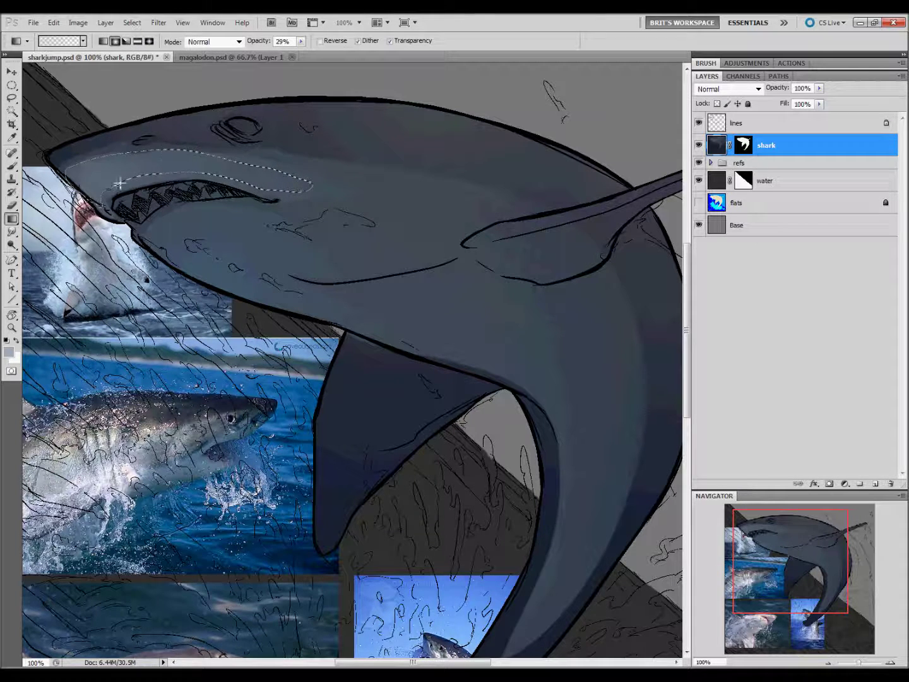
key(l)
key(ctrl+d)
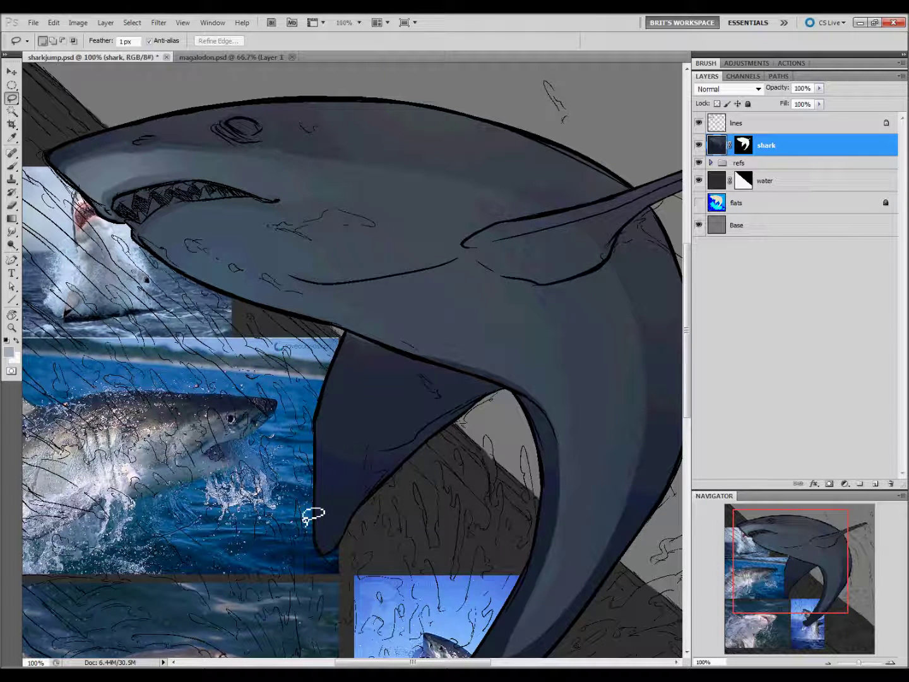
key(i)
click(198, 452)
key(l)
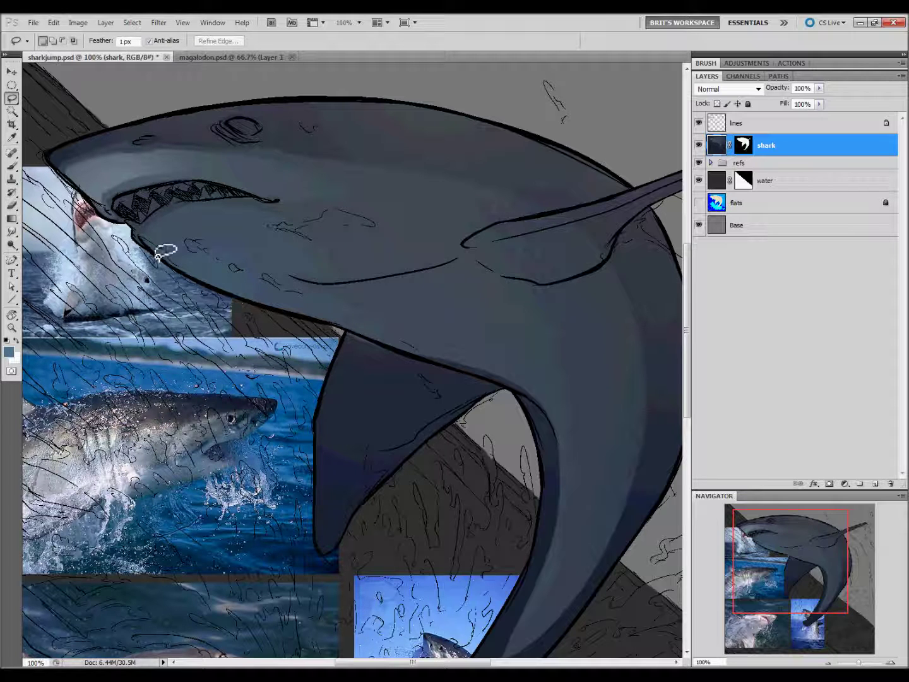
Lasso the lower jaw below the teeth and lighten it with a grey gradient
drag(204, 200, 147, 238)
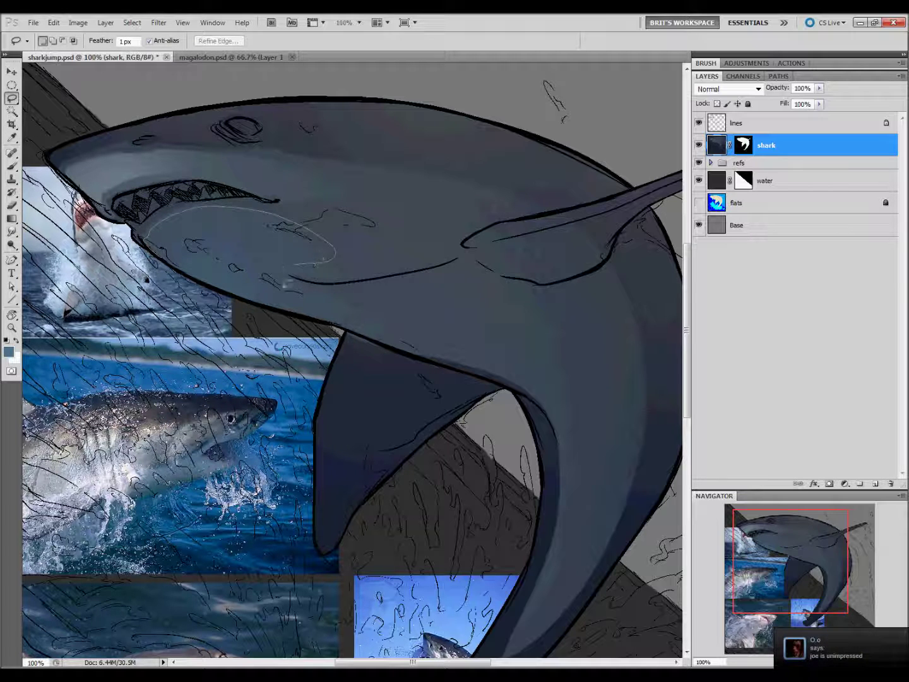
key(g)
alt+click(180, 303)
drag(294, 201, 300, 252)
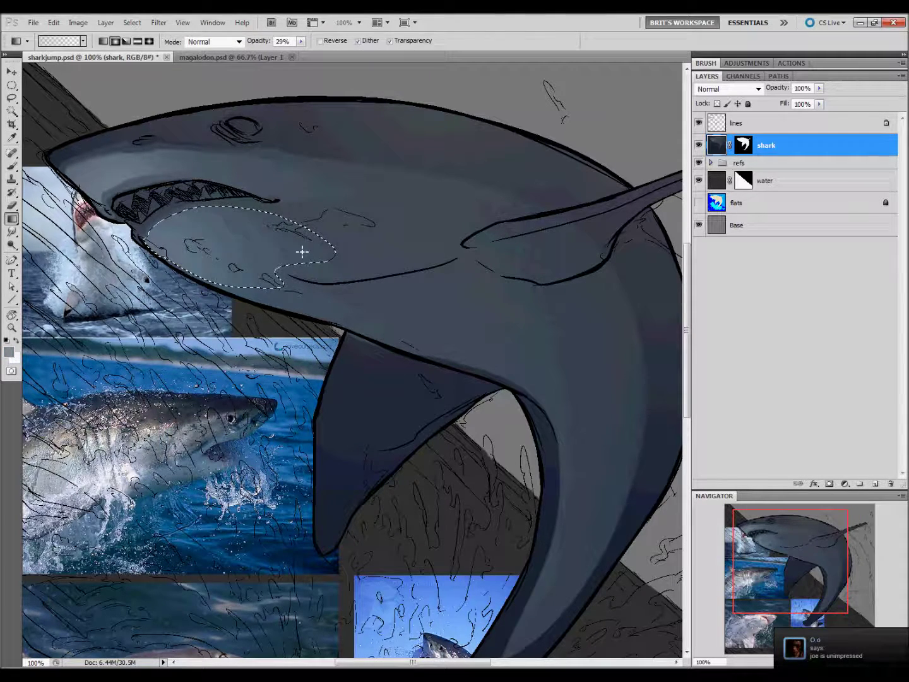
key(ctrl+d)
key(l)
Smudge the jaw highlights at 25%, then sample blue and fin colours from the reference
click(12, 231)
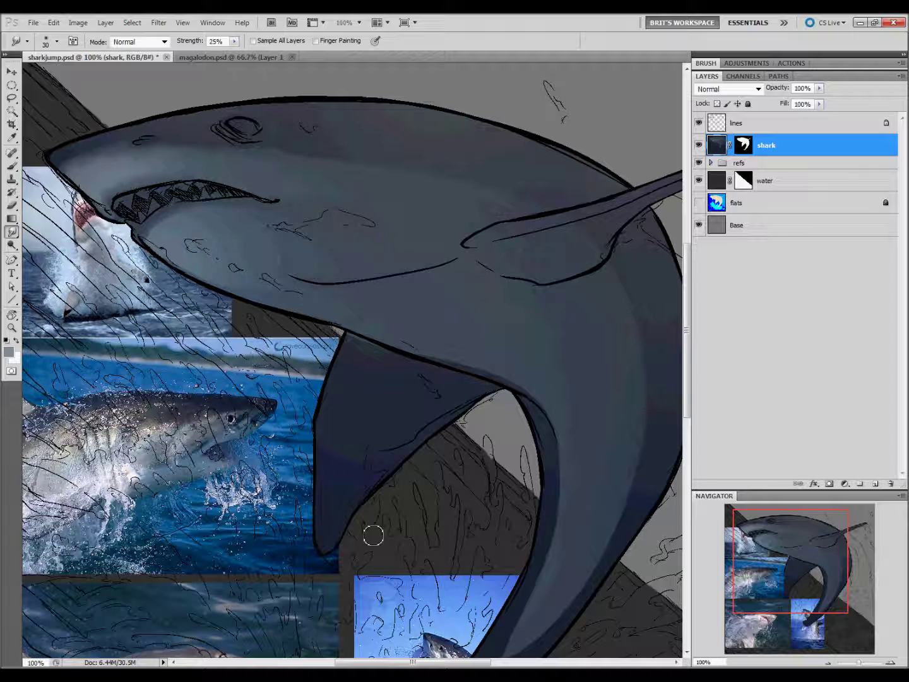
key(l)
key(i)
click(225, 437)
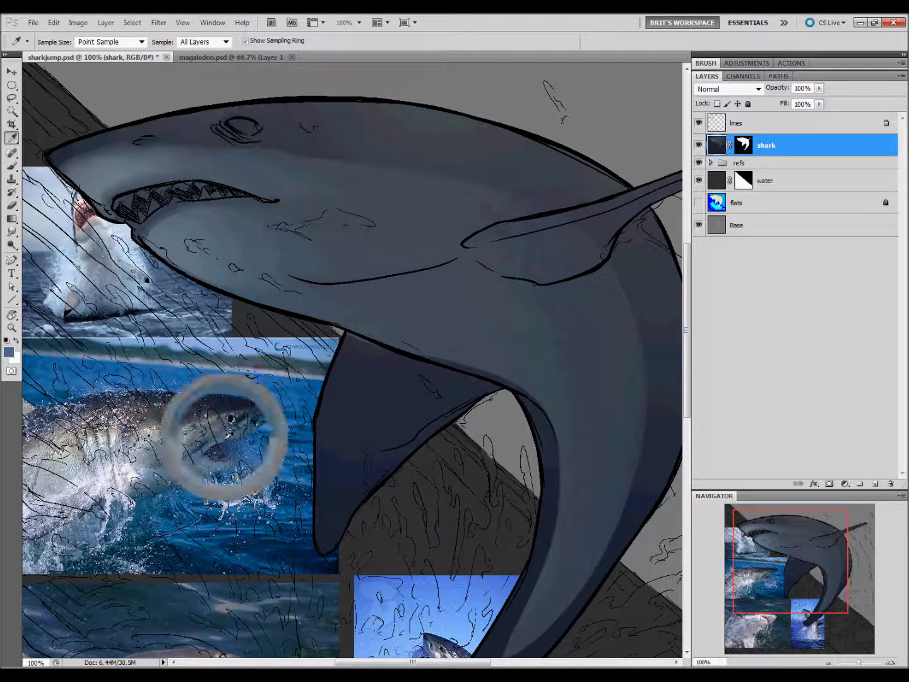
scroll(253, 452, right, 3)
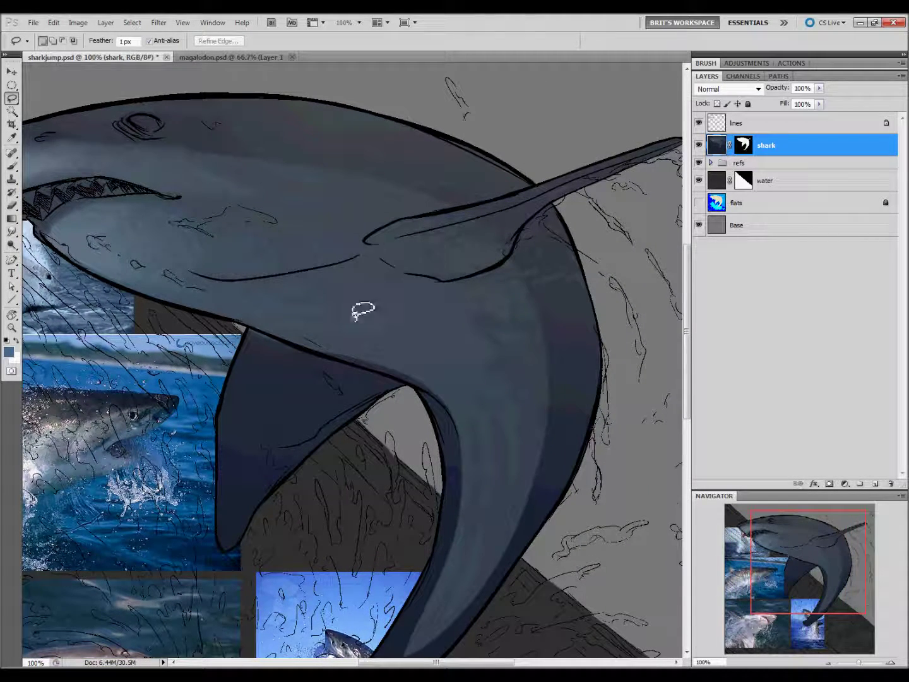
scroll(159, 478, left, 5)
key(i)
drag(253, 324, 240, 315)
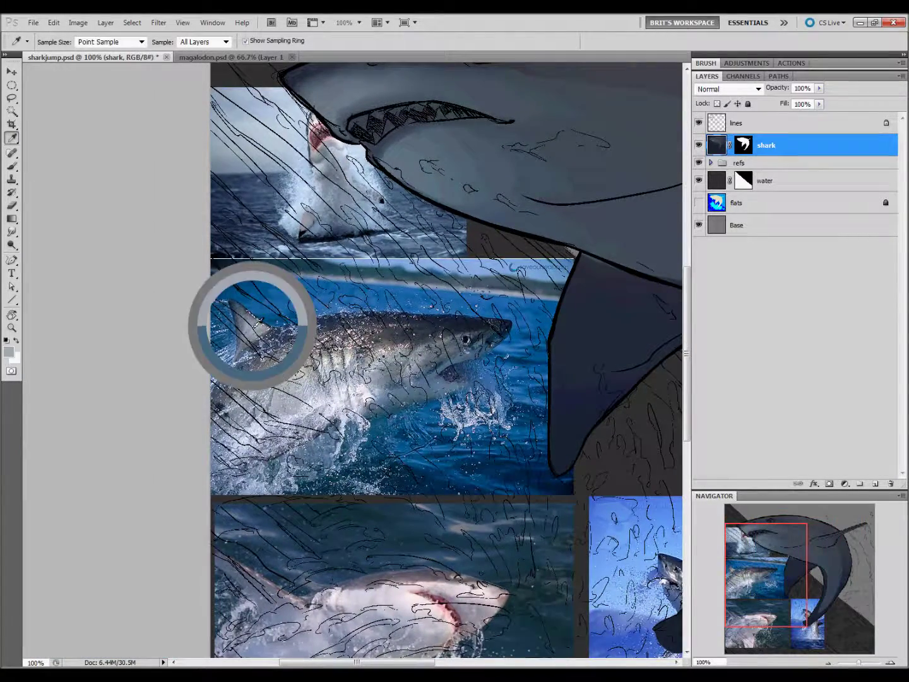
key(l)
Lasso the upward-sweeping fin to its tip and fill it with a gradient
drag(620, 407, 215, 550)
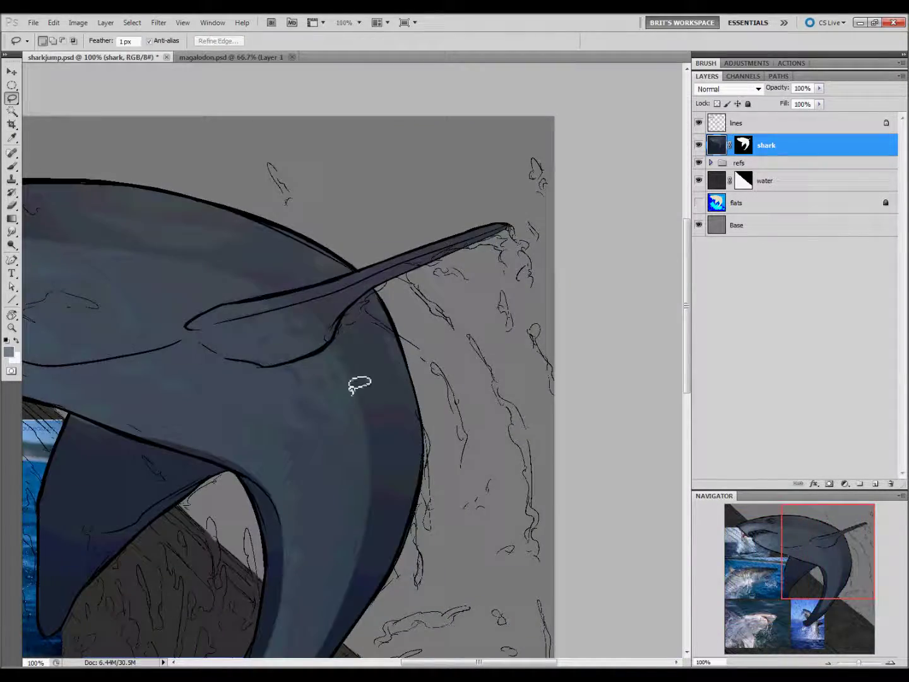
drag(221, 323, 224, 344)
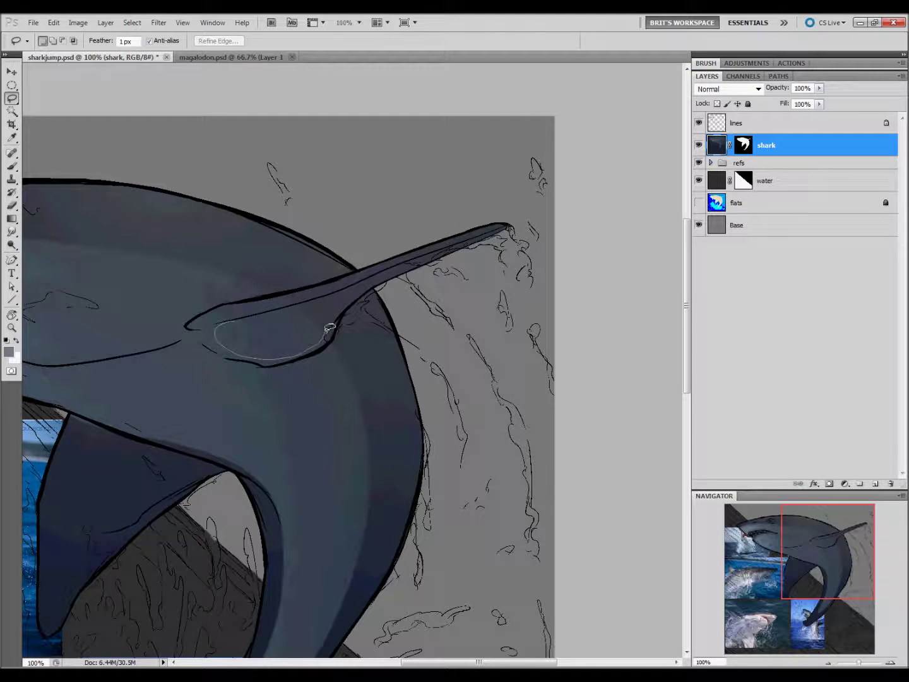
mouse_move(321, 294)
mouse_down()
mouse_move(227, 315)
mouse_move(433, 279)
mouse_move(366, 284)
mouse_up()
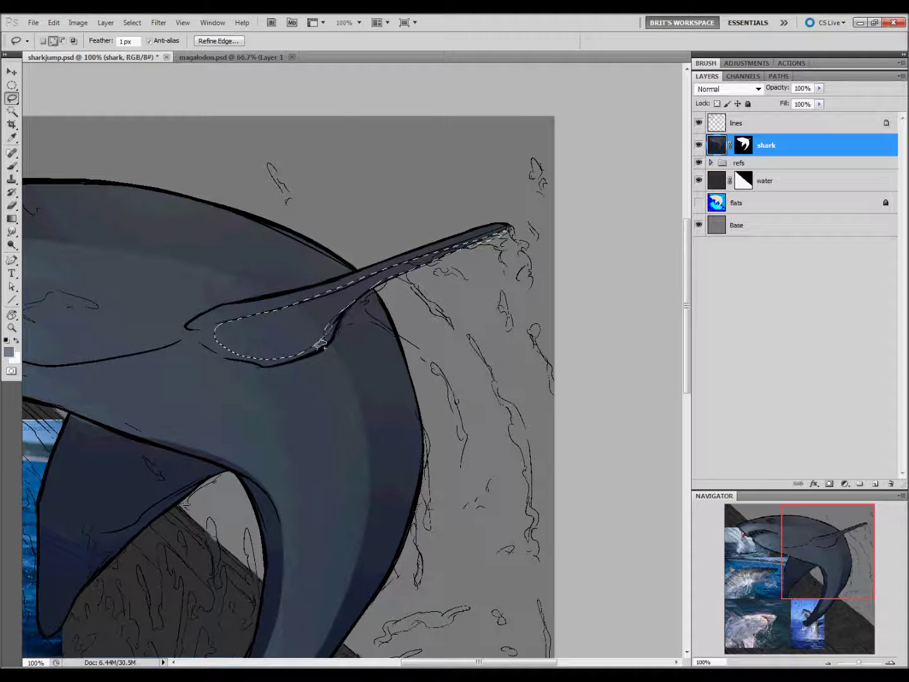
key(g)
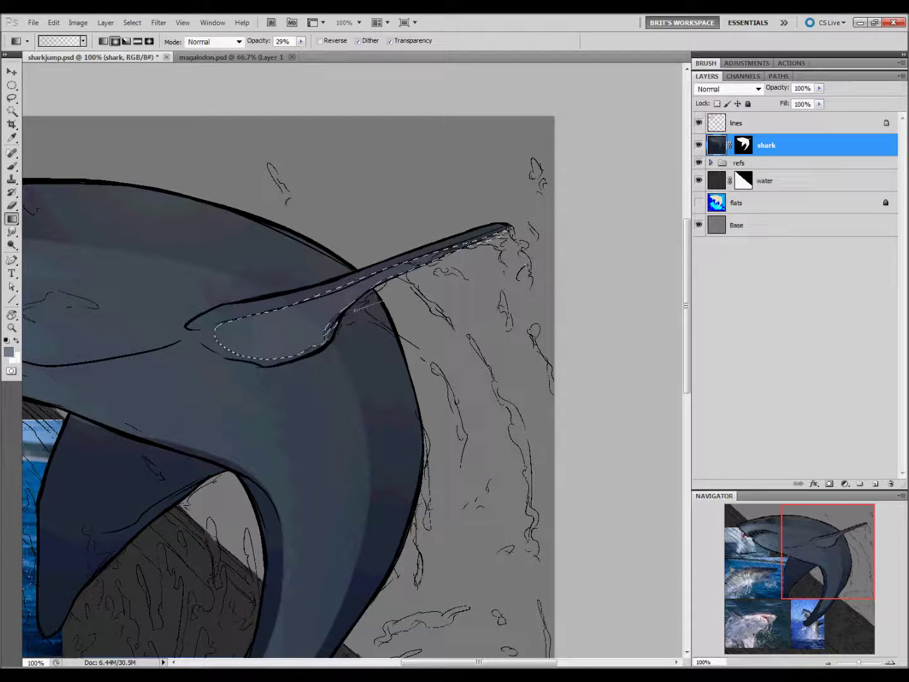
key(l)
Sample a light reference colour and lighten the selected base of the fin
mouse_move(233, 517)
mouse_down()
mouse_move(458, 484)
mouse_move(607, 492)
mouse_up()
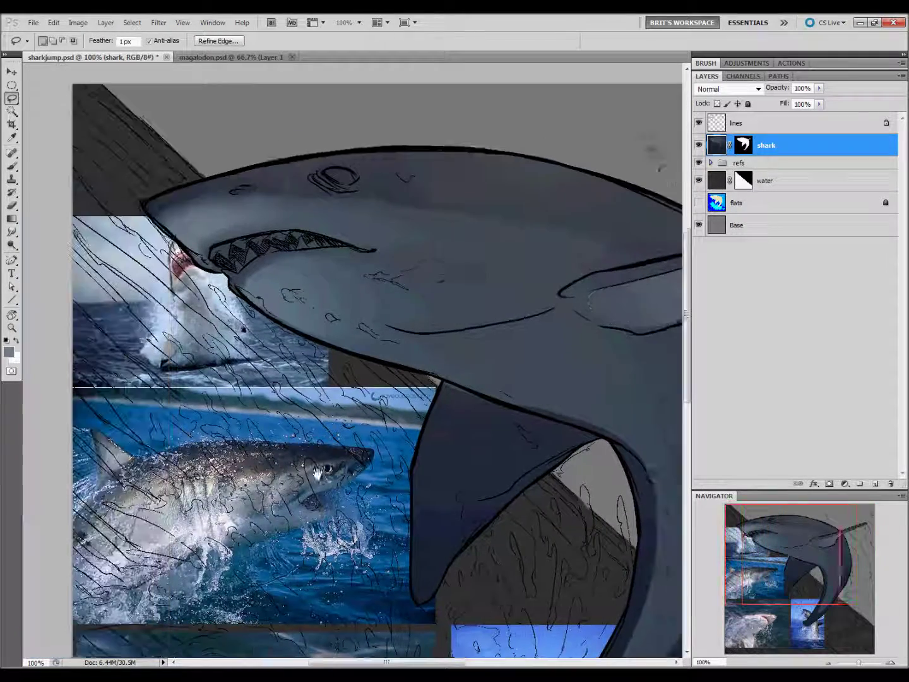
key(i)
click(135, 467)
key(l)
drag(649, 502, 265, 509)
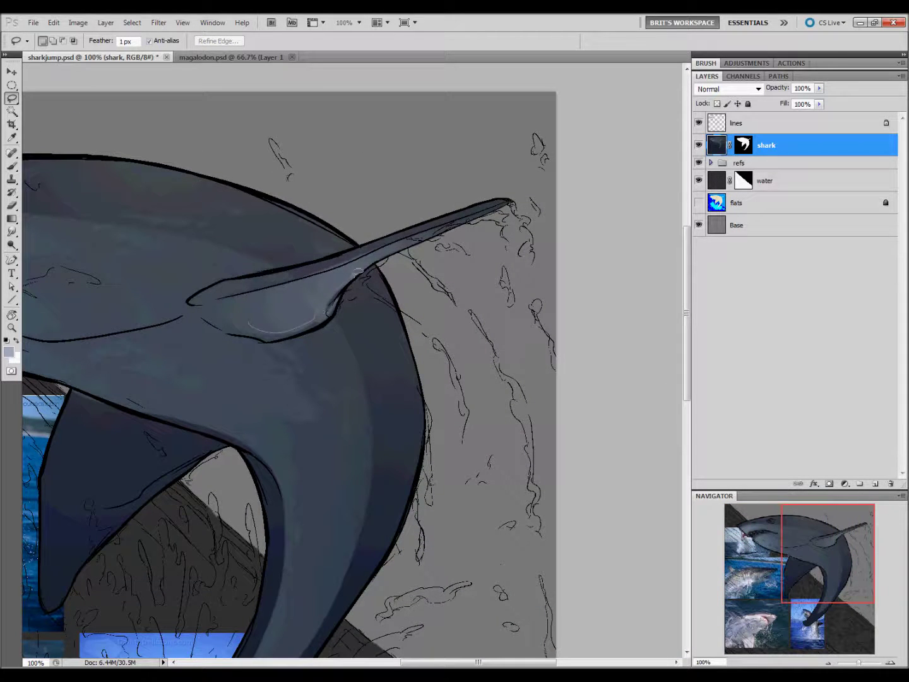
drag(464, 220, 418, 239)
mouse_move(283, 295)
mouse_down()
mouse_move(378, 281)
mouse_move(404, 253)
mouse_move(378, 271)
mouse_up()
key(b)
key(l)
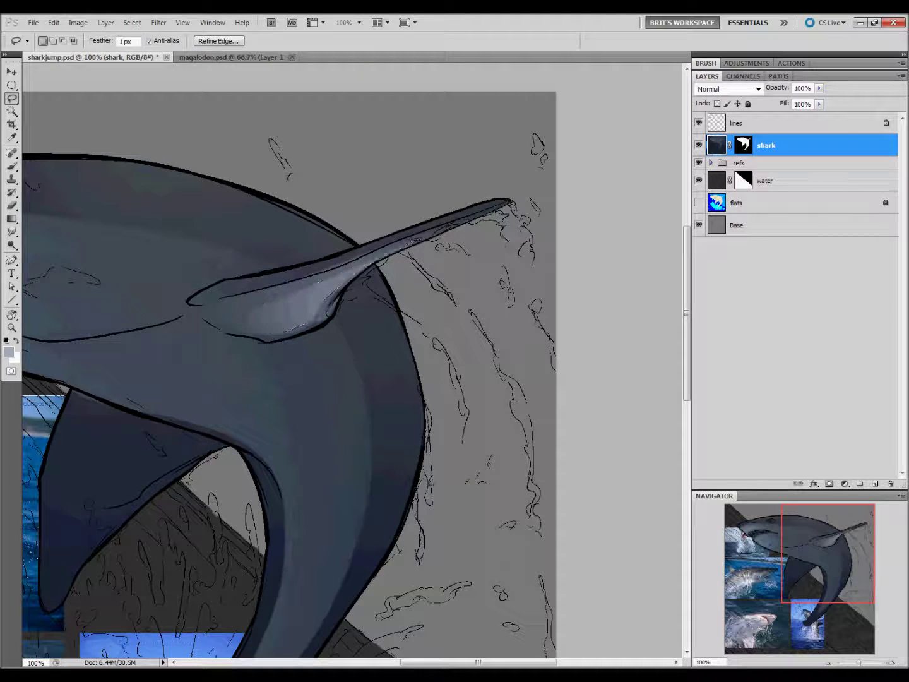
Smudge the fin highlight and soften the fin's lower edge into the navy body
drag(331, 495, 432, 493)
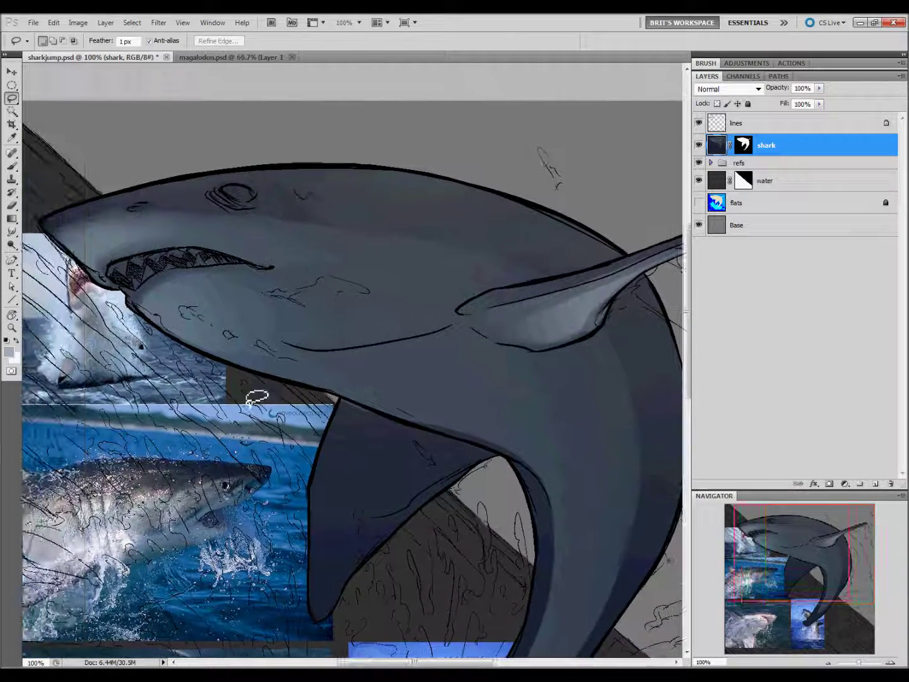
key(r)
drag(517, 325, 538, 321)
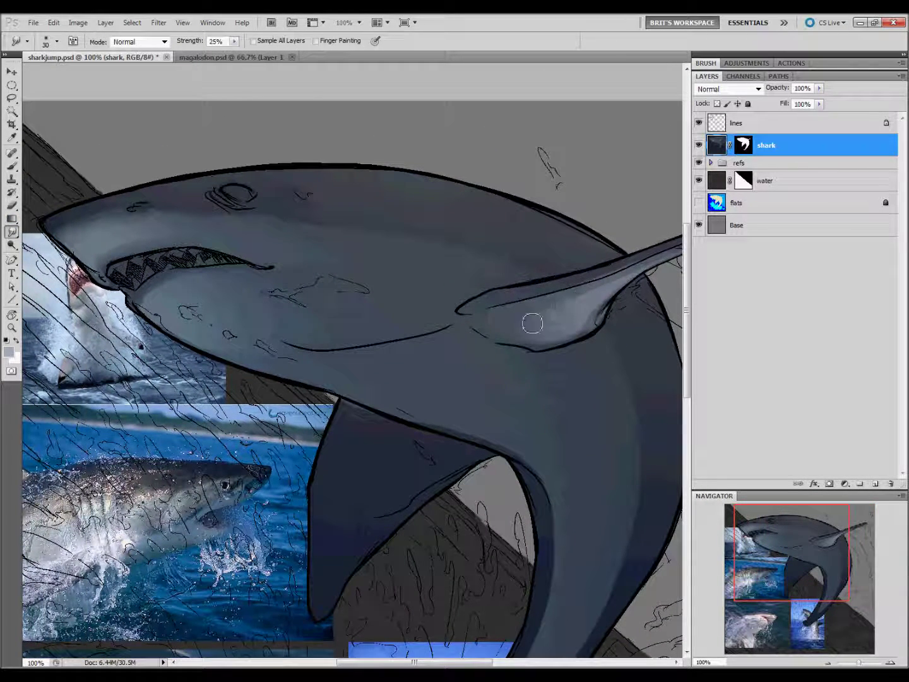
drag(643, 278, 610, 302)
scroll(479, 473, down, 1)
scroll(480, 473, left, 3)
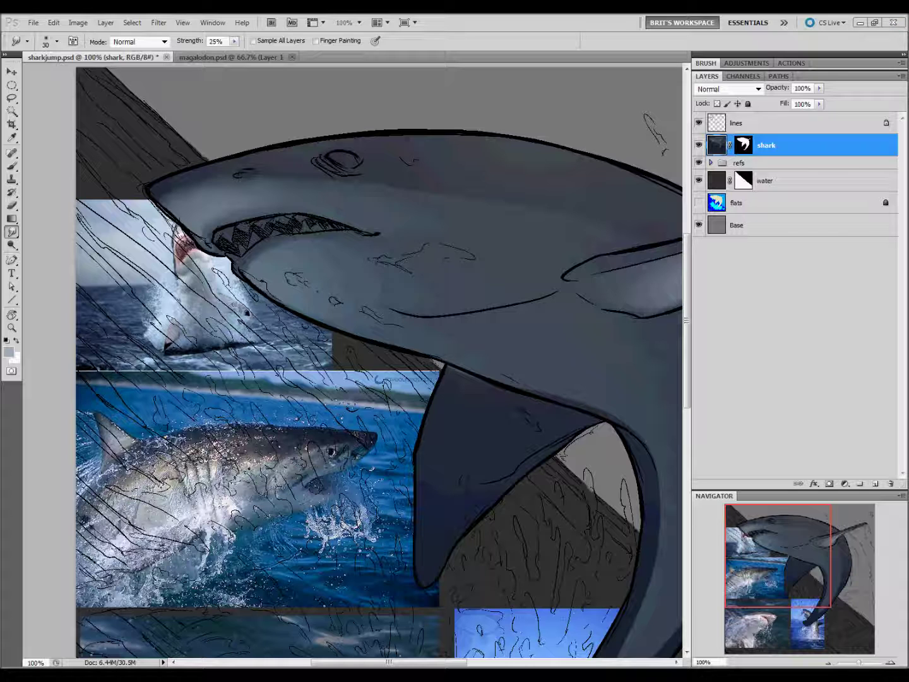
Sample dark grey and blue-grey colours from the reference shark photo
key(i)
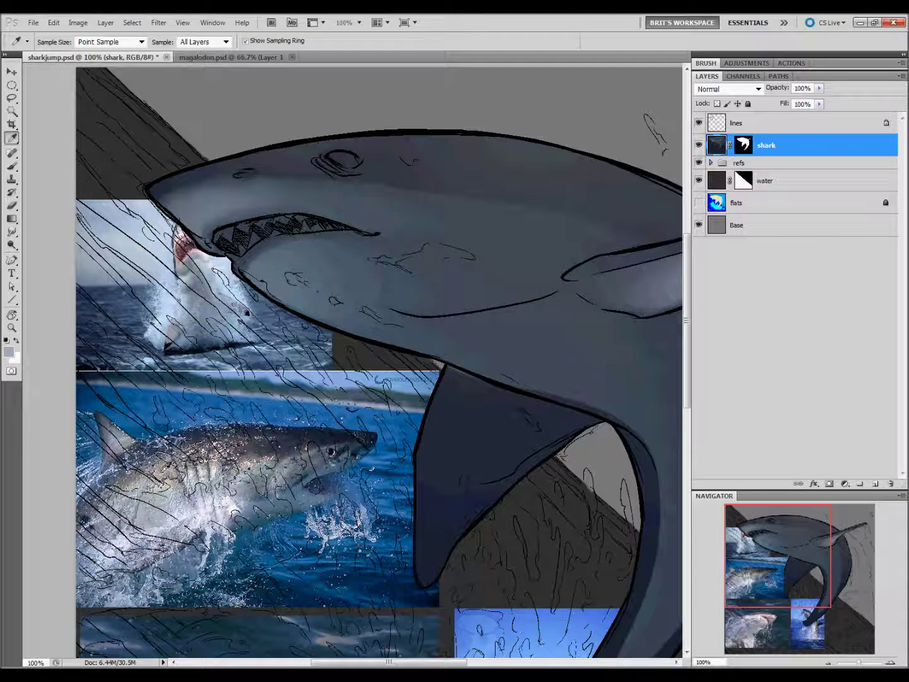
click(133, 468)
click(127, 474)
click(298, 489)
Lasso a strip along the belly and tail, fill it with a light gradient, and deselect
key(l)
scroll(483, 528, right, 5)
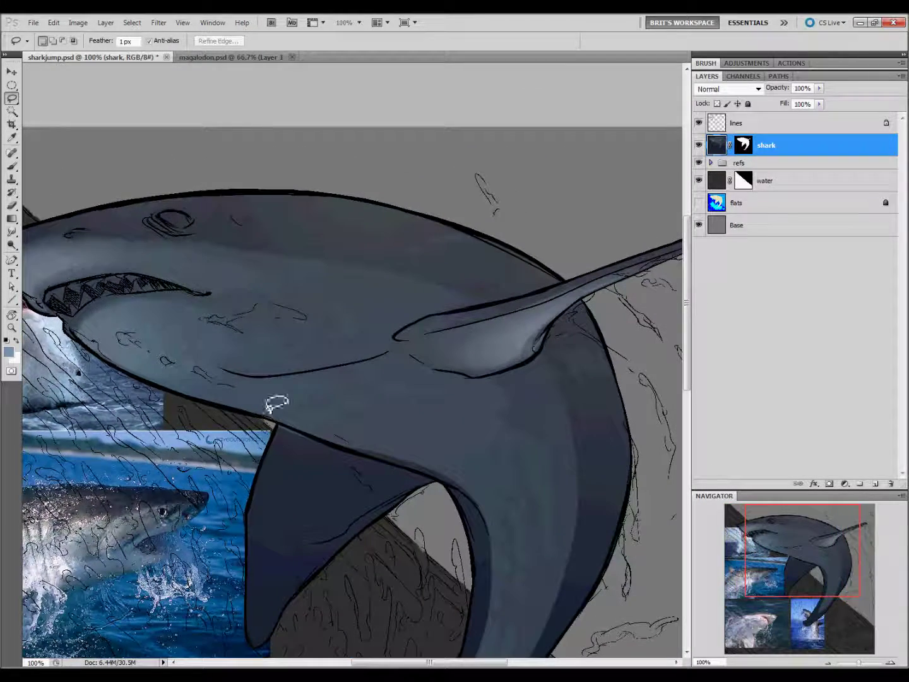
mouse_move(158, 378)
mouse_down()
mouse_move(438, 465)
mouse_move(501, 592)
mouse_move(532, 576)
mouse_up()
drag(433, 389, 155, 363)
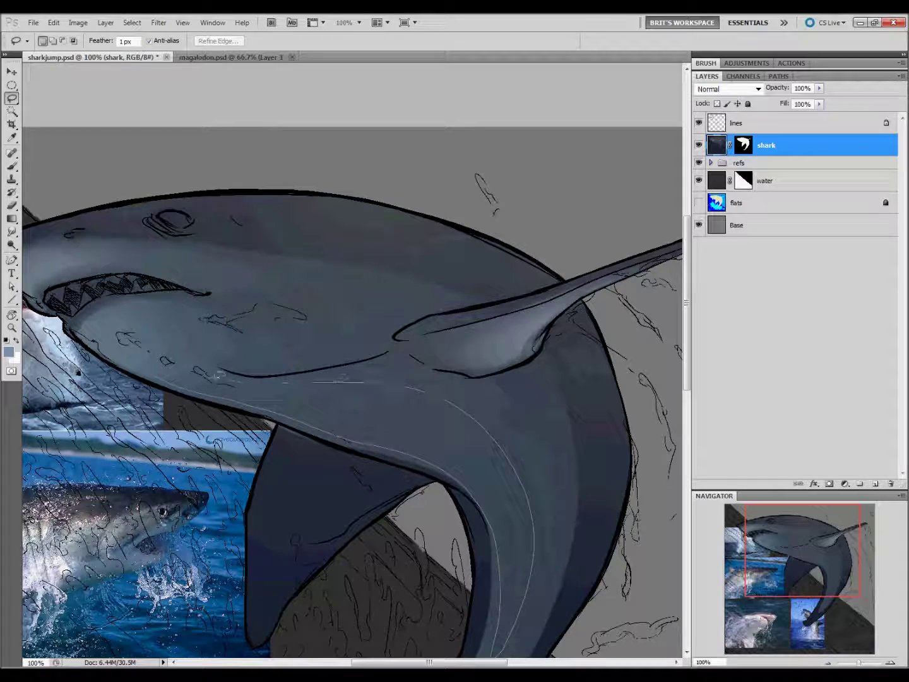
key(g)
drag(291, 507, 428, 500)
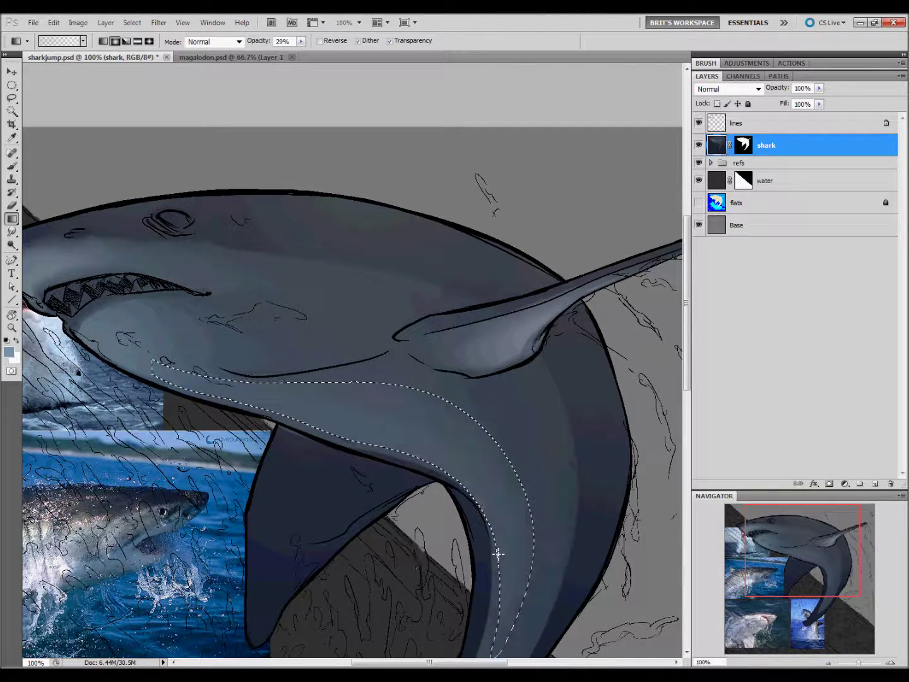
key(l)
key(ctrl+d)
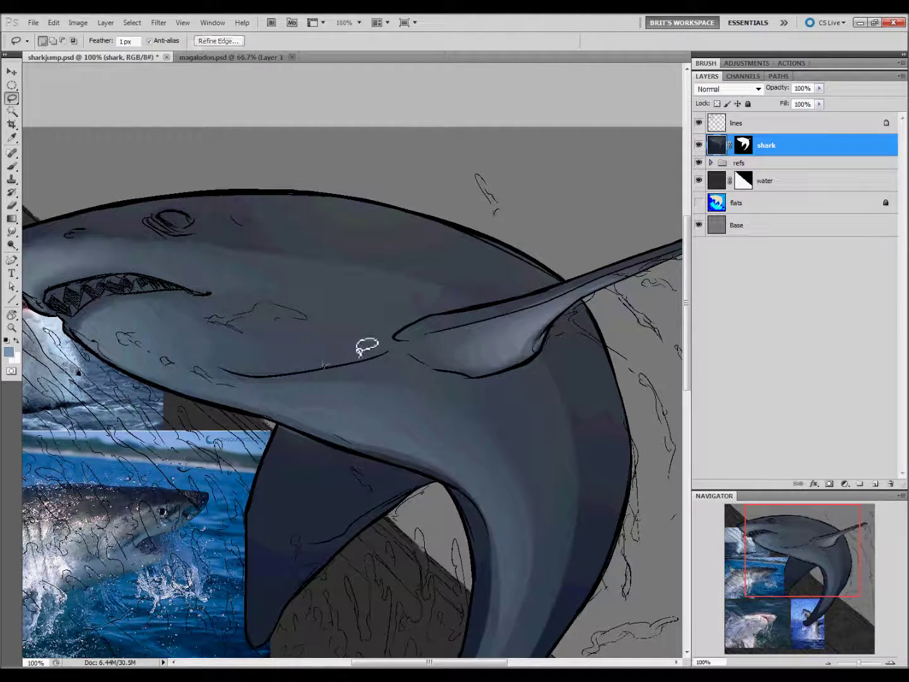
Sample a colour from the reference photo and lasso a strip along the upper head and jaw
drag(346, 553, 497, 532)
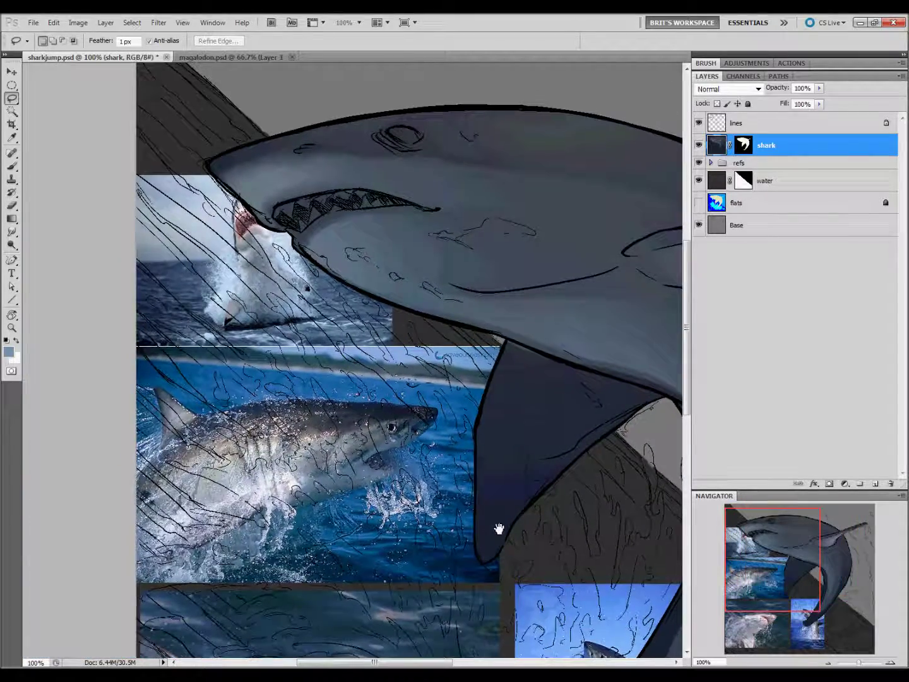
key(i)
click(306, 467)
key(l)
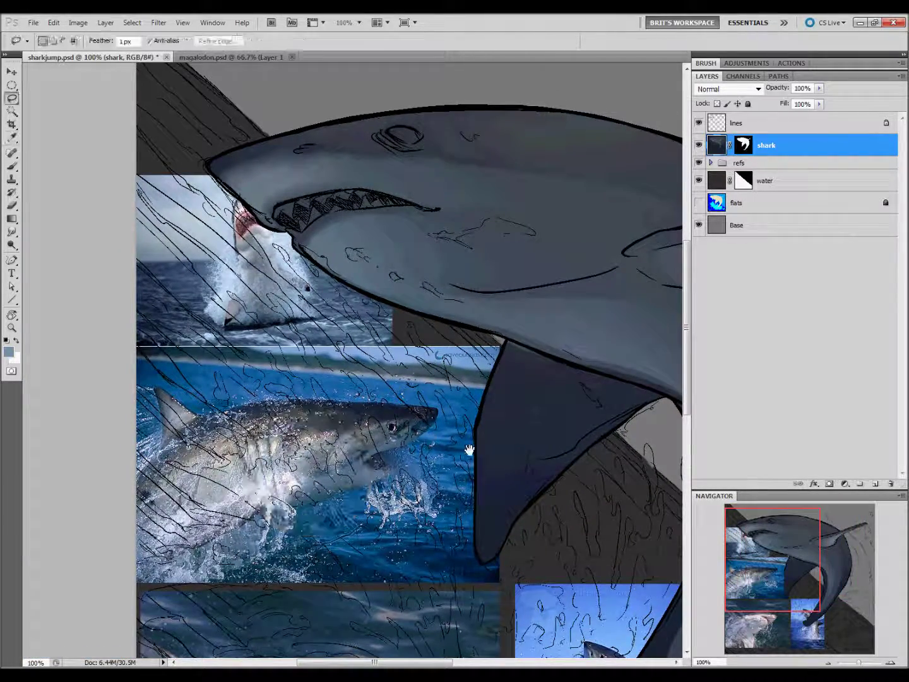
drag(466, 443, 512, 469)
click(430, 259)
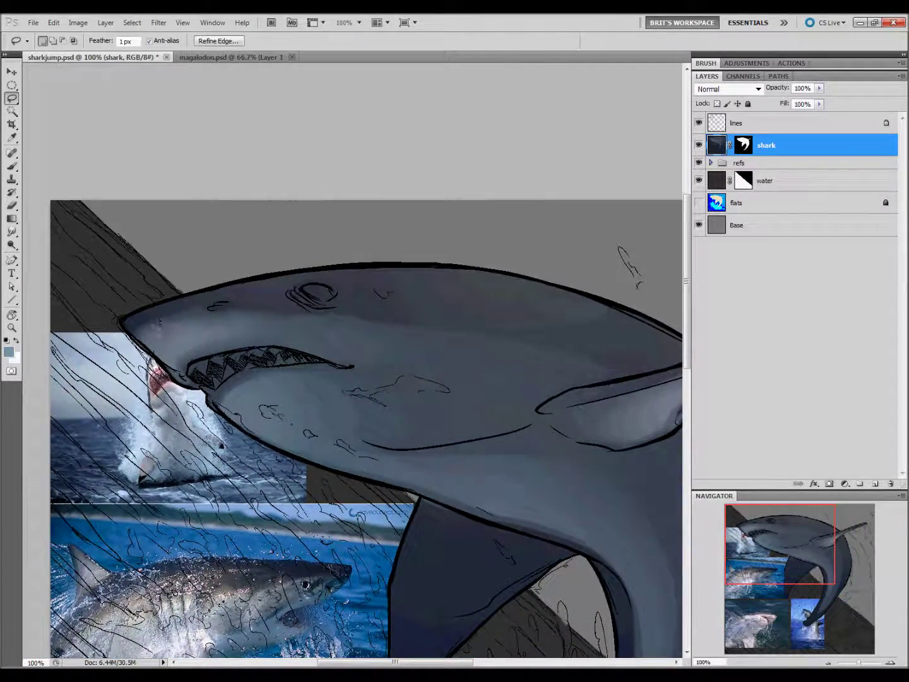
drag(303, 338, 402, 364)
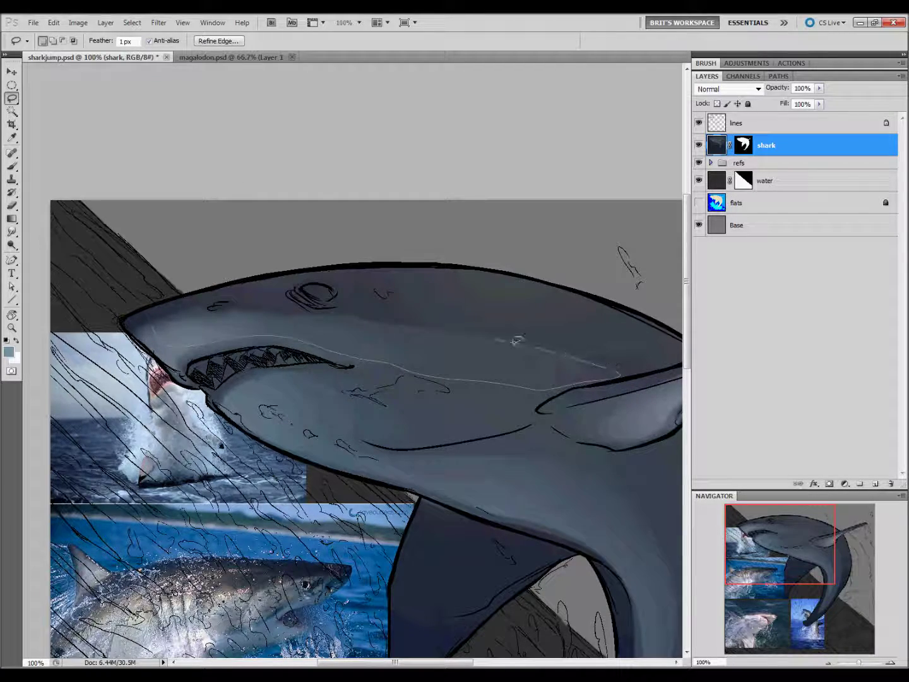
drag(565, 384, 159, 341)
Add strips down the shark's flank, apply a 29% gradient highlight, and deselect
drag(518, 537, 267, 432)
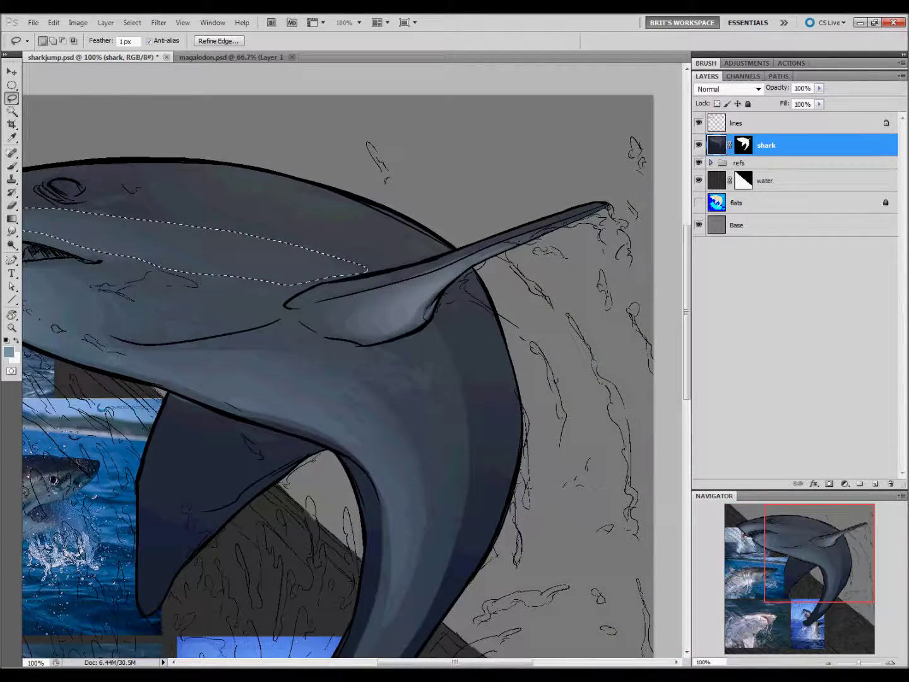
mouse_move(378, 345)
mouse_down()
mouse_move(438, 461)
mouse_move(457, 527)
mouse_move(447, 346)
mouse_move(379, 353)
mouse_up()
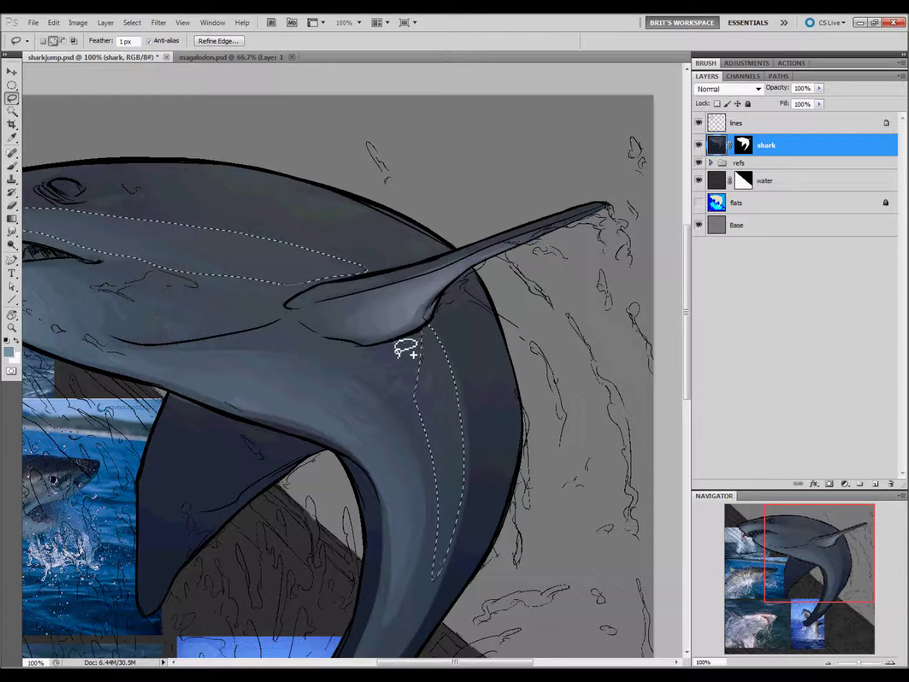
drag(417, 381, 428, 326)
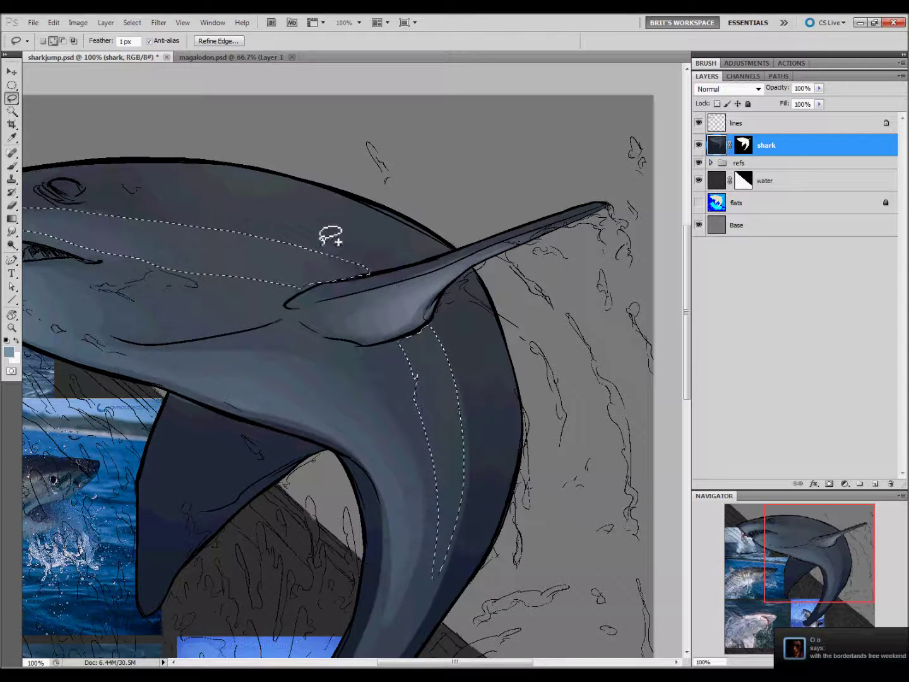
drag(266, 455, 481, 486)
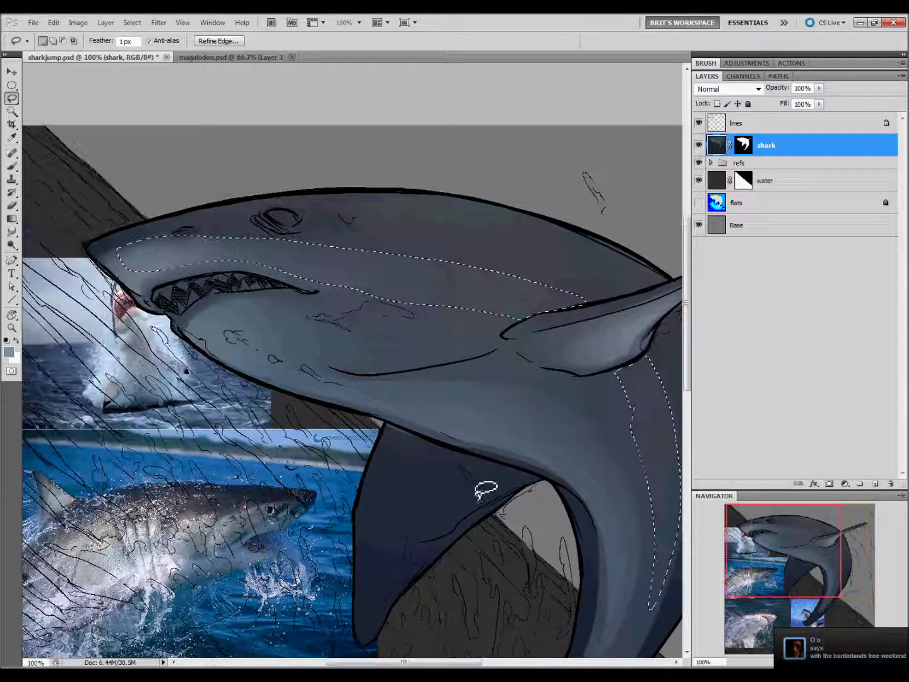
key(g)
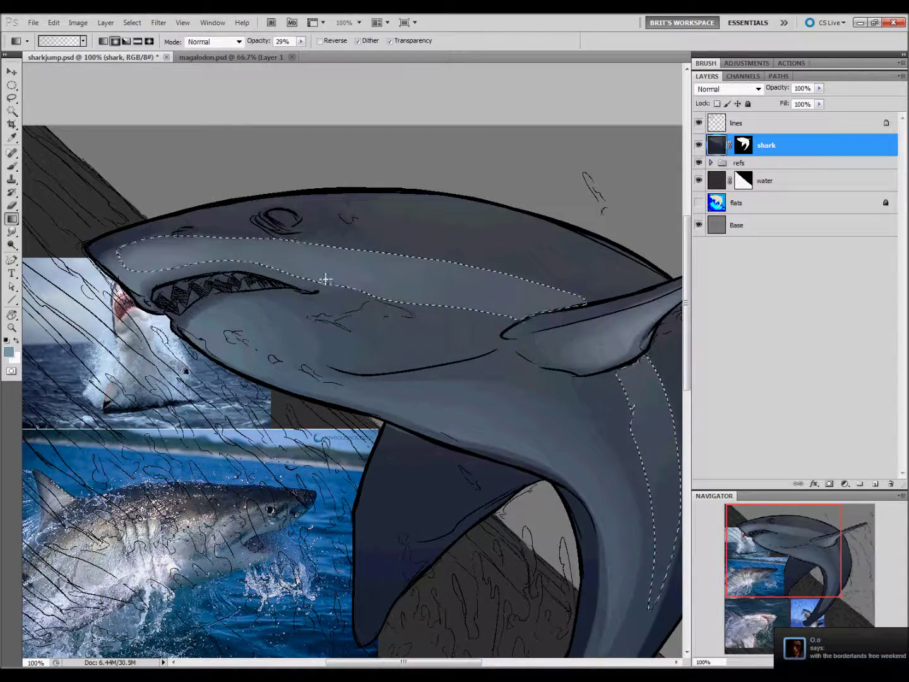
drag(466, 440, 312, 413)
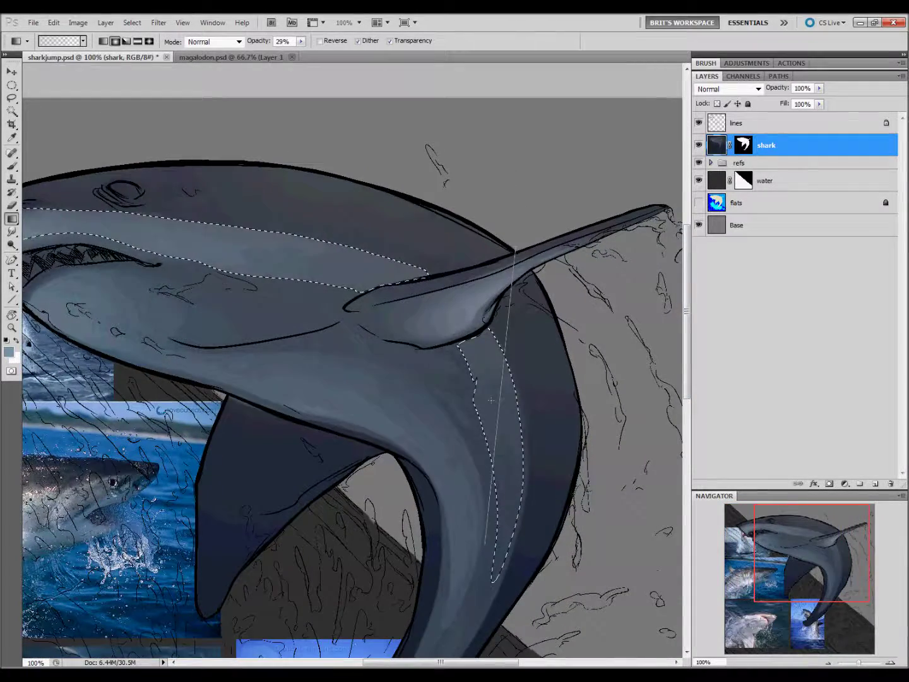
key(l)
key(ctrl+d)
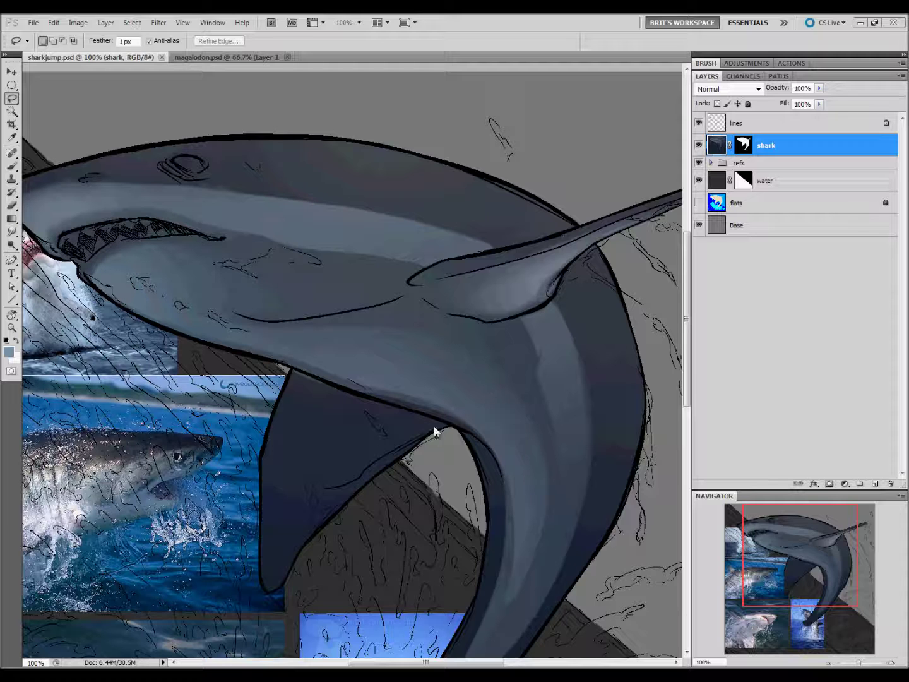
Smudge the belly shading smoothly toward the fin
click(12, 231)
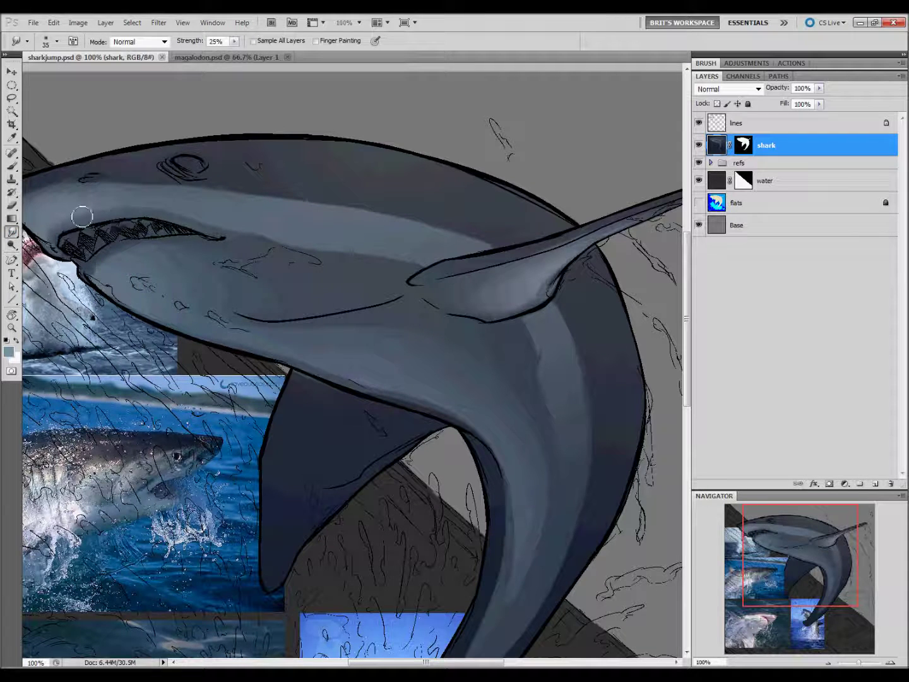
drag(315, 258, 418, 267)
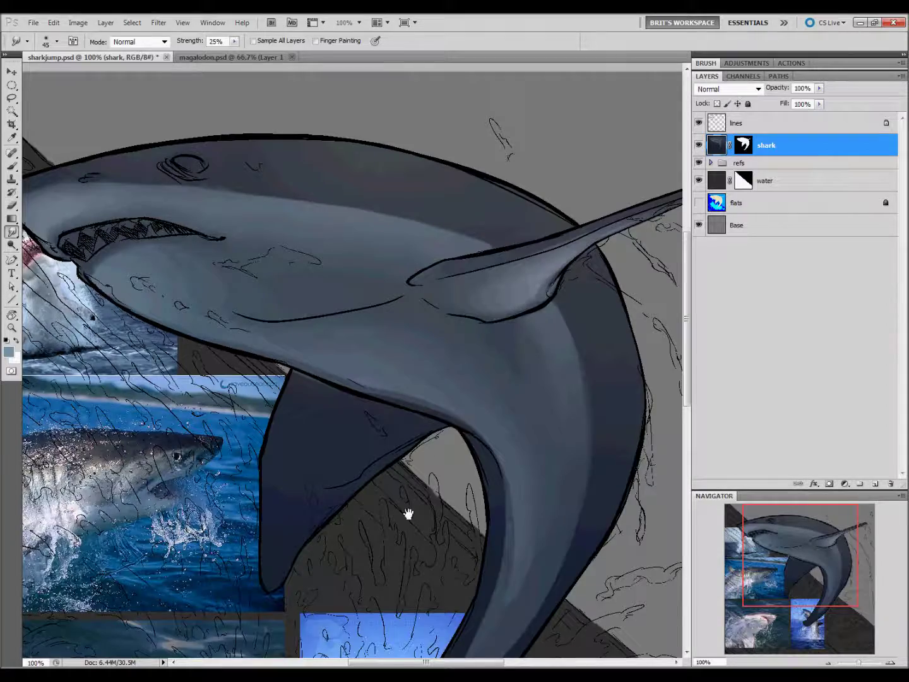
drag(408, 514, 561, 588)
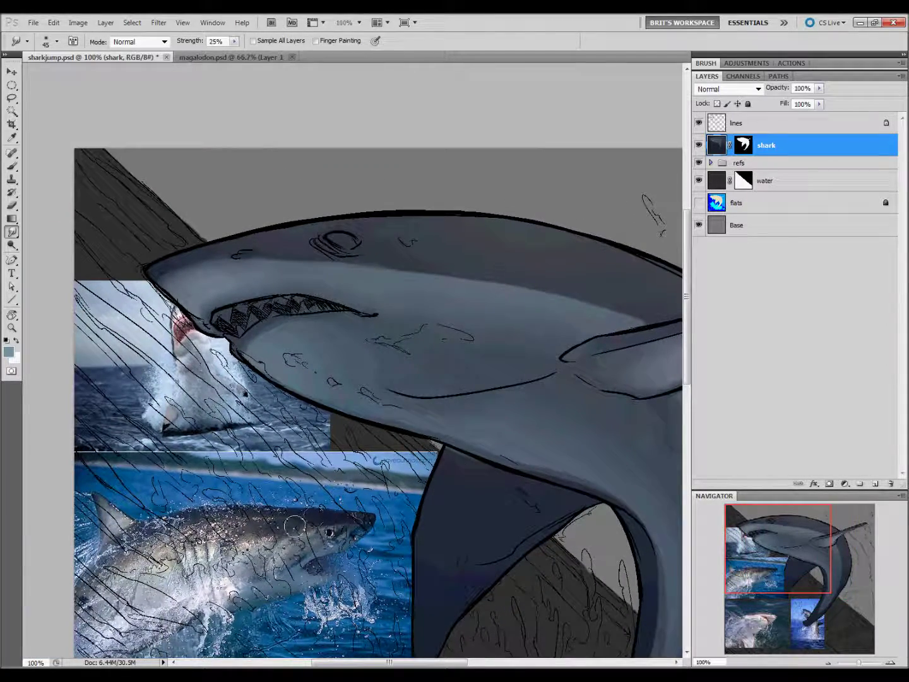
Sample a colour from the breaching-shark photo and gradient-fill a strip along the upper head
key(i)
drag(281, 537, 299, 525)
click(300, 525)
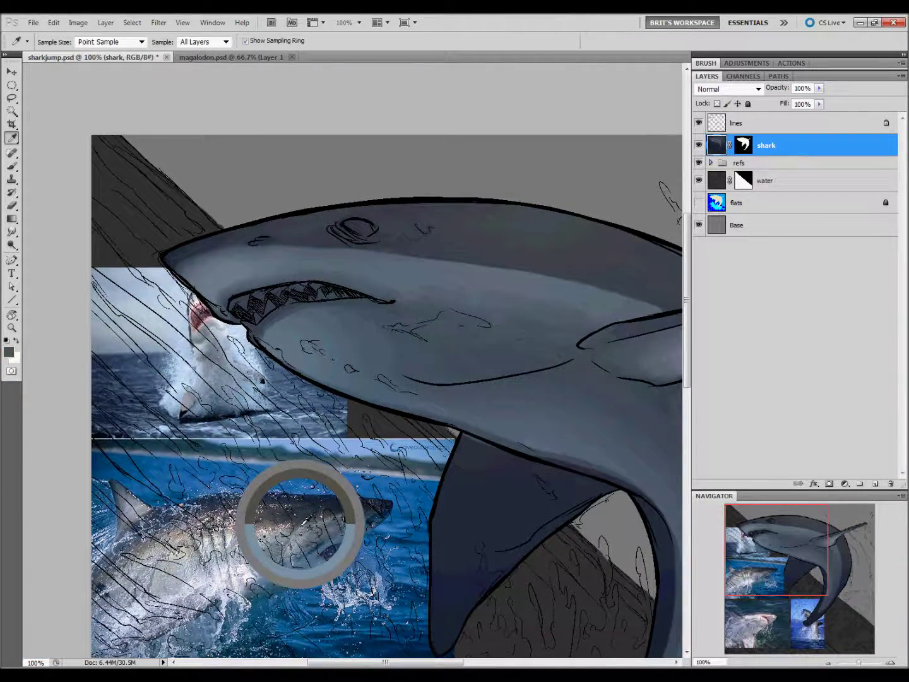
key(l)
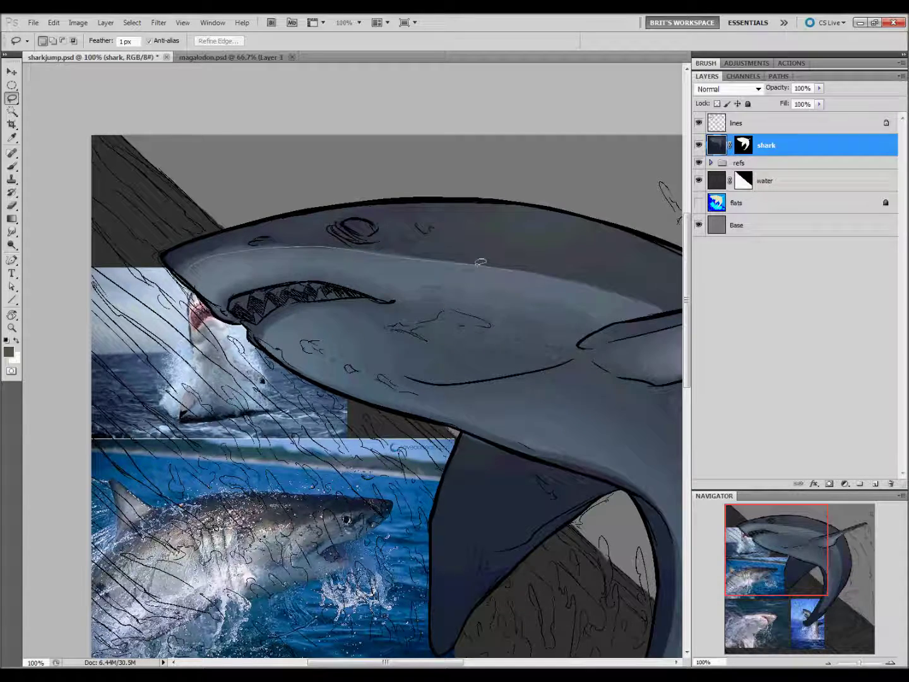
drag(672, 306, 669, 310)
key(g)
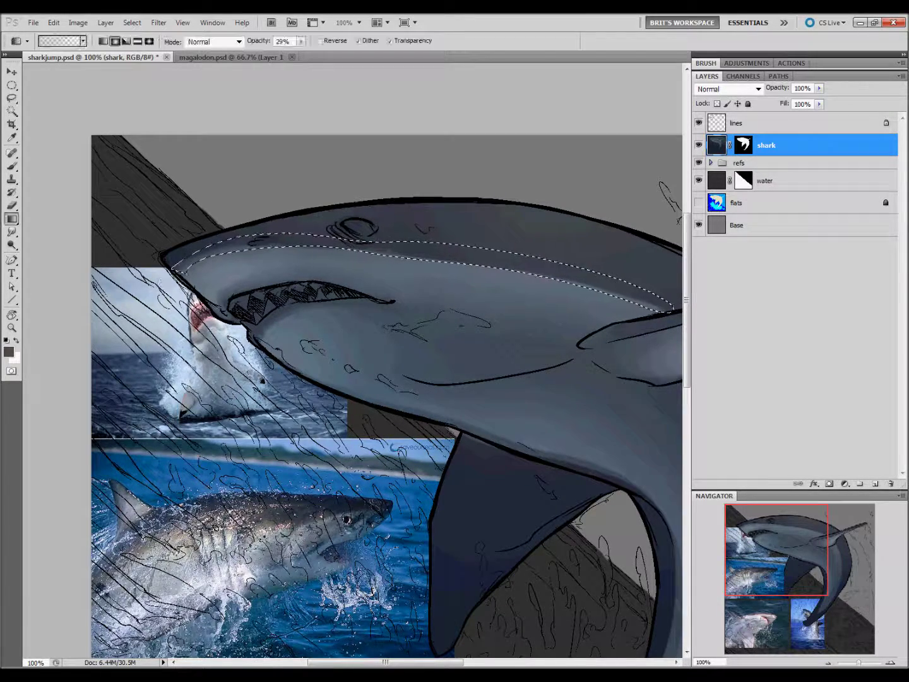
Lasso a strip down the flank, fill it with a gradient, and deselect
drag(527, 432, 320, 457)
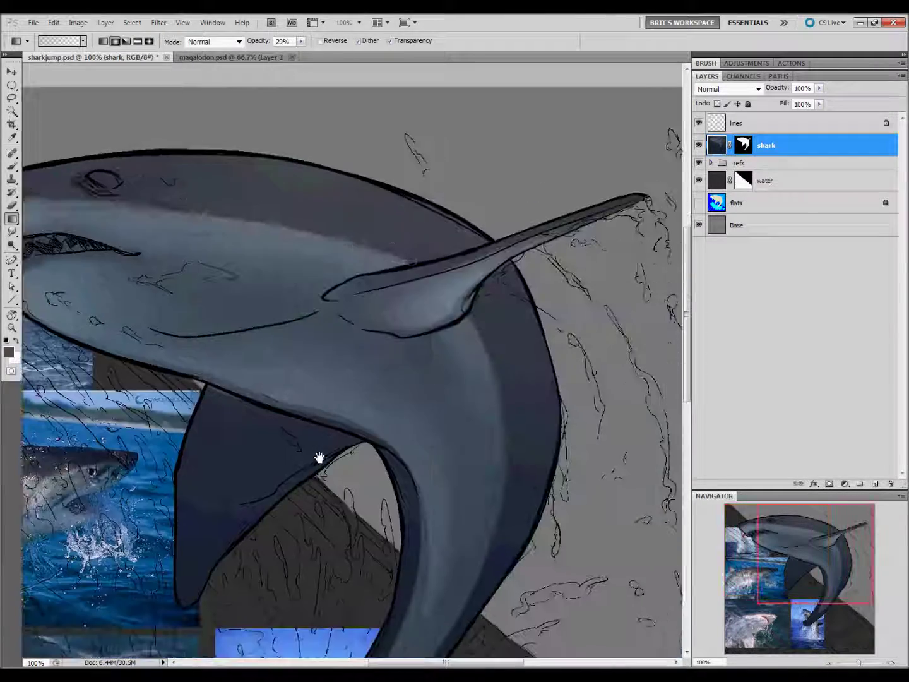
key(l)
drag(475, 304, 503, 553)
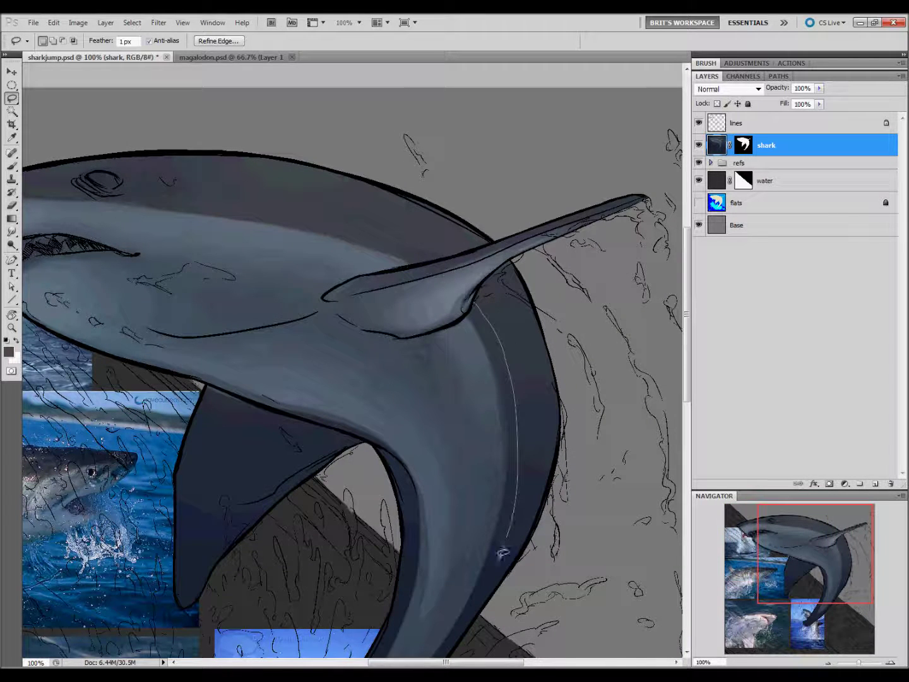
drag(429, 650, 456, 325)
key(g)
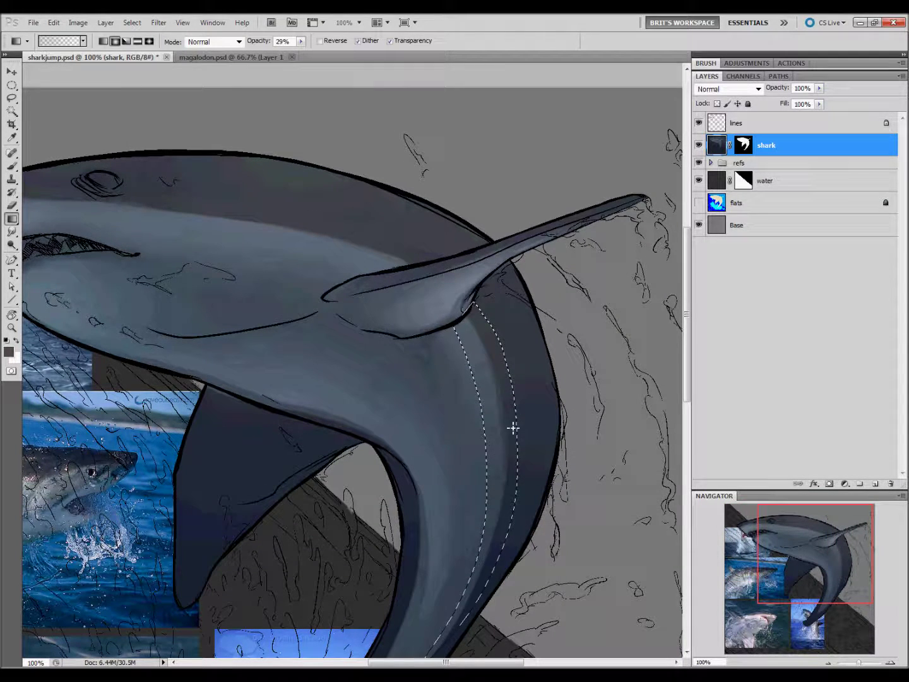
key(l)
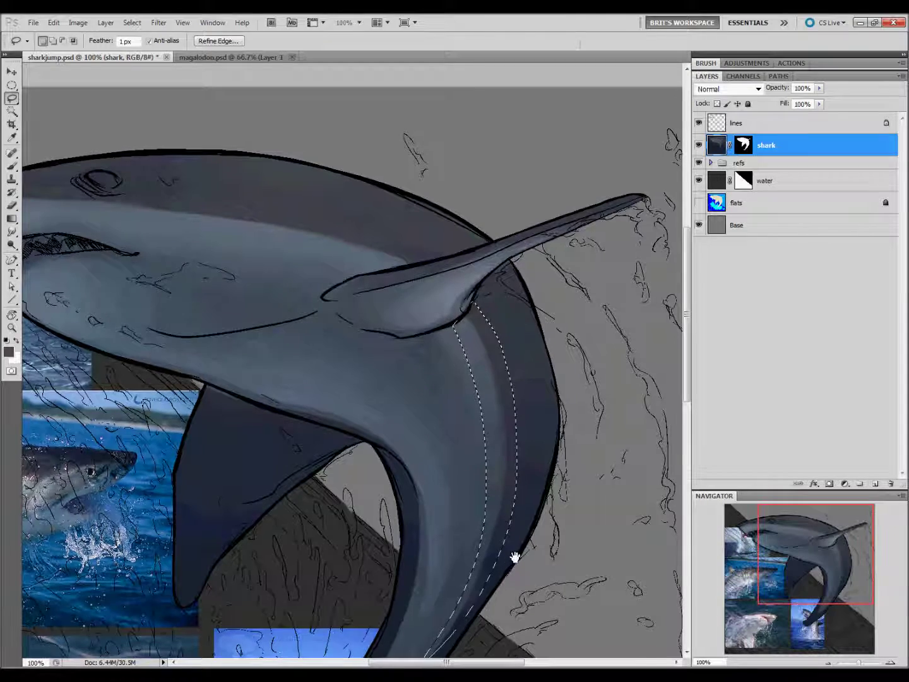
scroll(496, 554, down, 3)
click(508, 319)
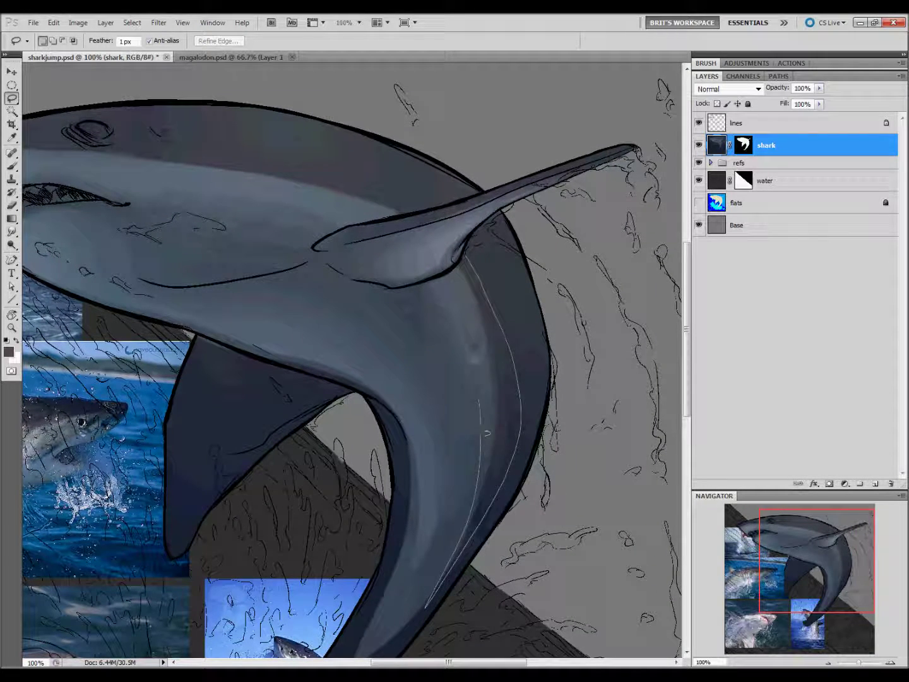
Add more thin gradient strips along the shark's flank, then clear the selection
drag(522, 391, 465, 258)
key(g)
key(ctrl+d)
key(l)
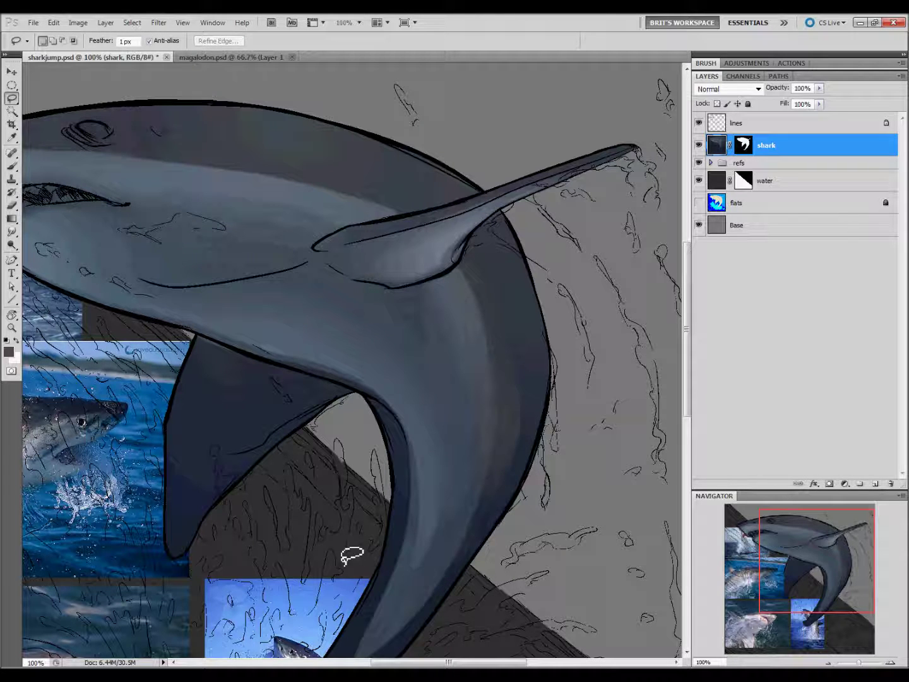
key(i)
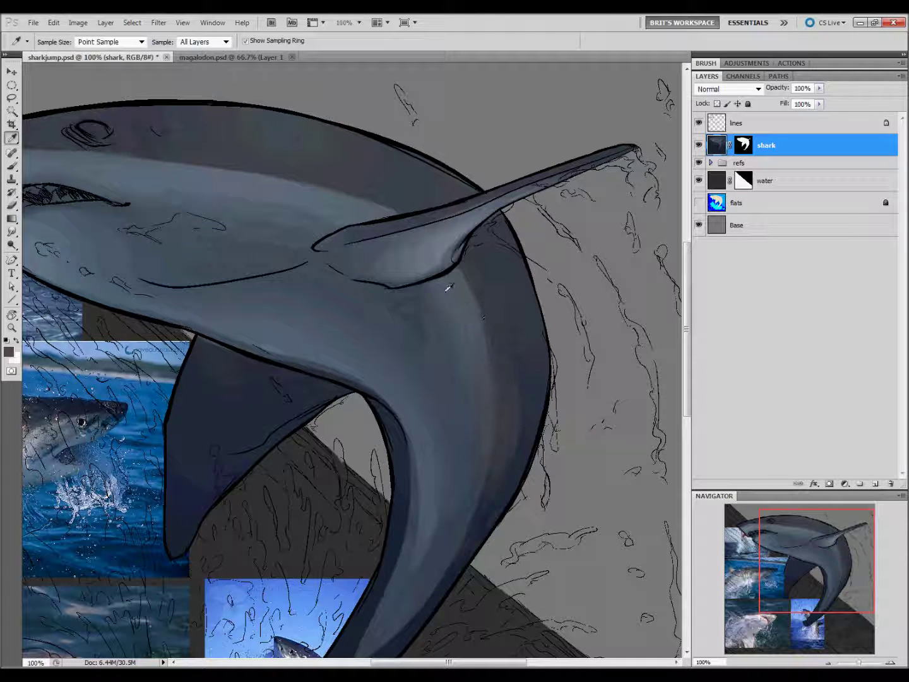
key(l)
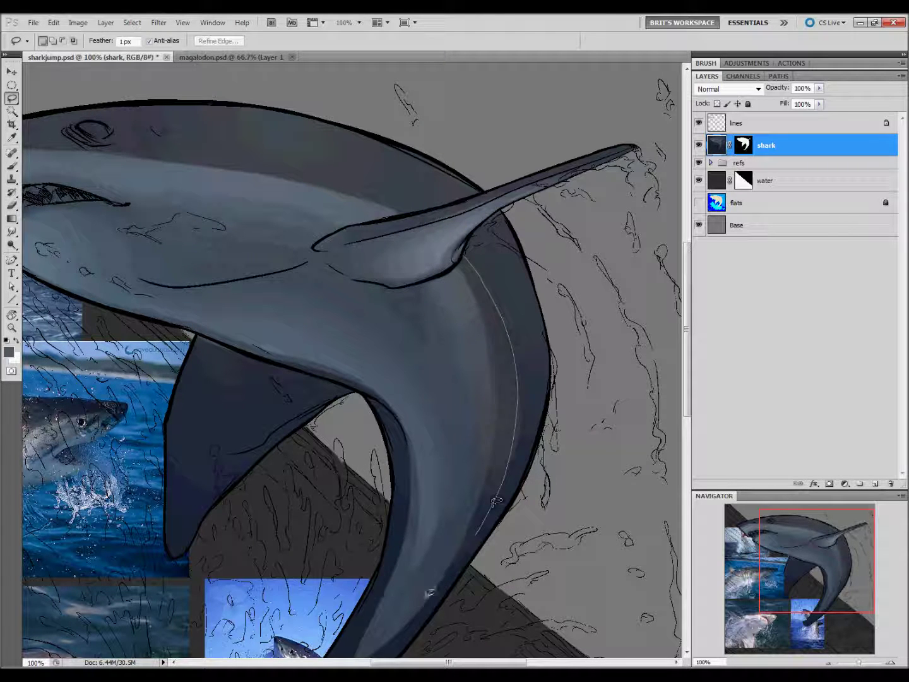
drag(519, 371, 464, 260)
key(b)
key(l)
key(ctrl+d)
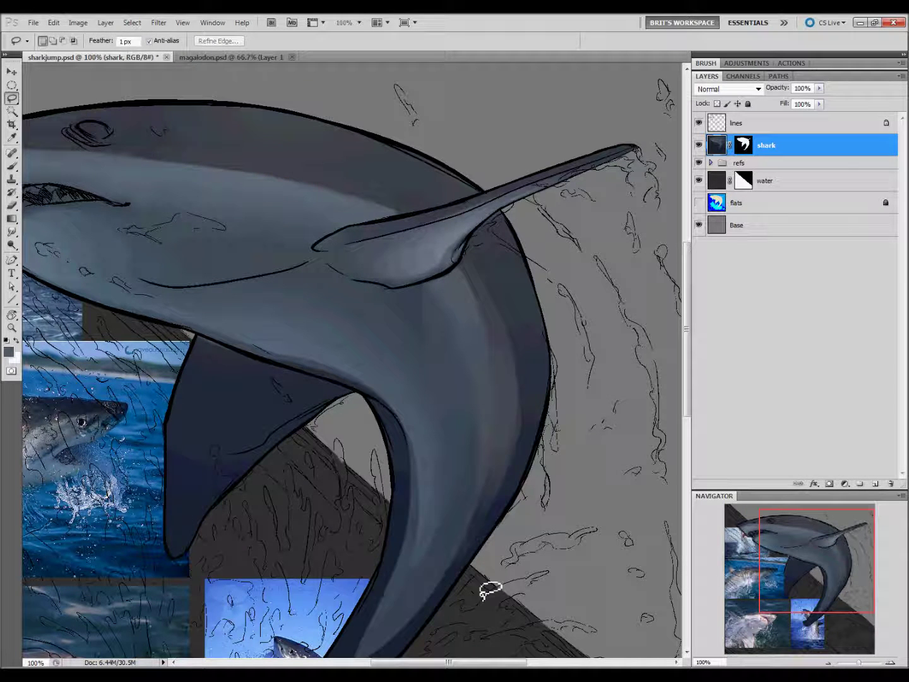
Set the Smudge tool strength to 10%
click(12, 232)
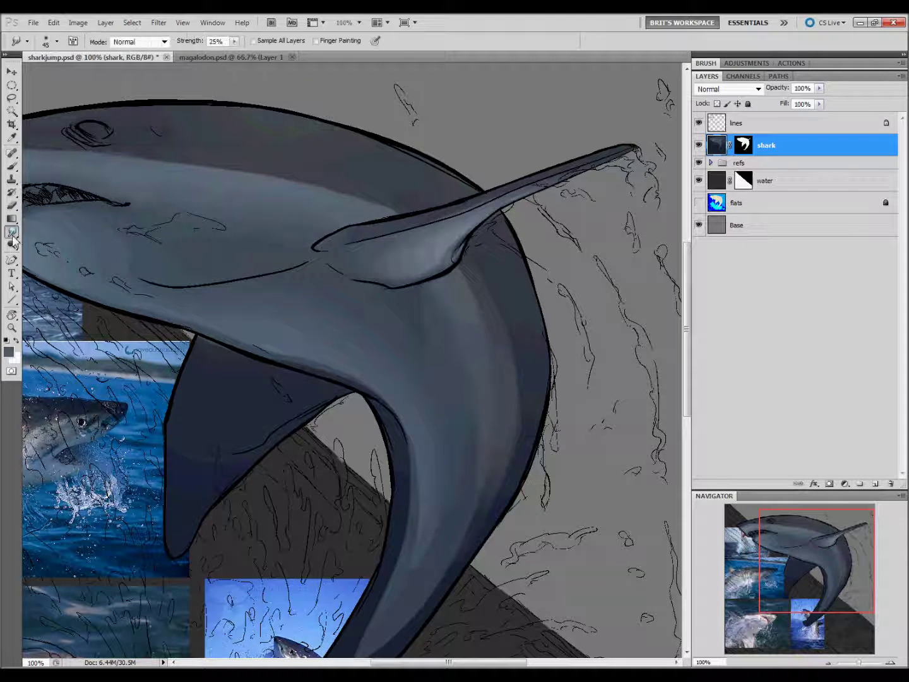
drag(234, 41, 229, 63)
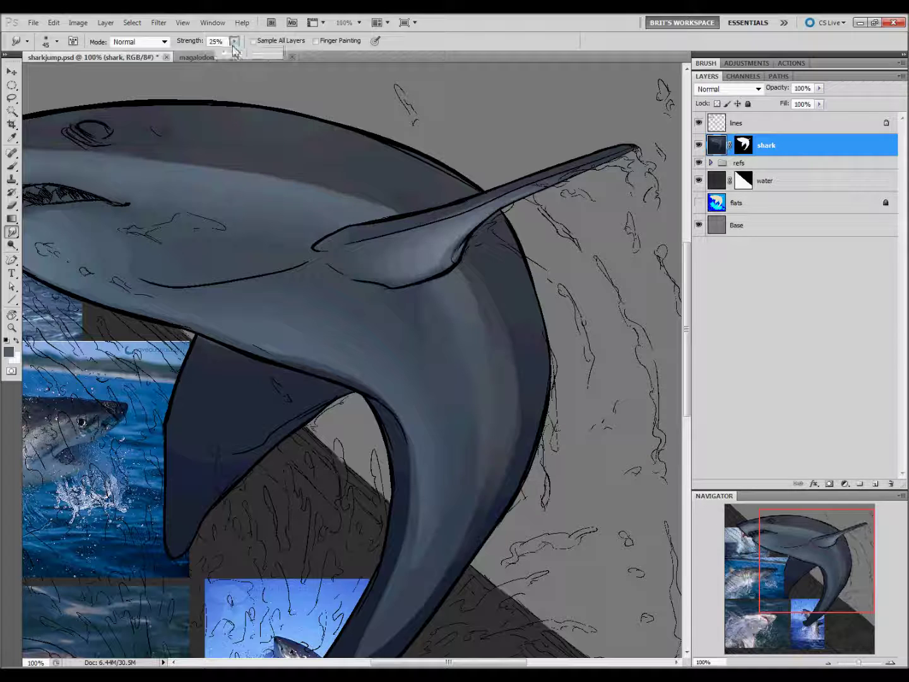
click(450, 326)
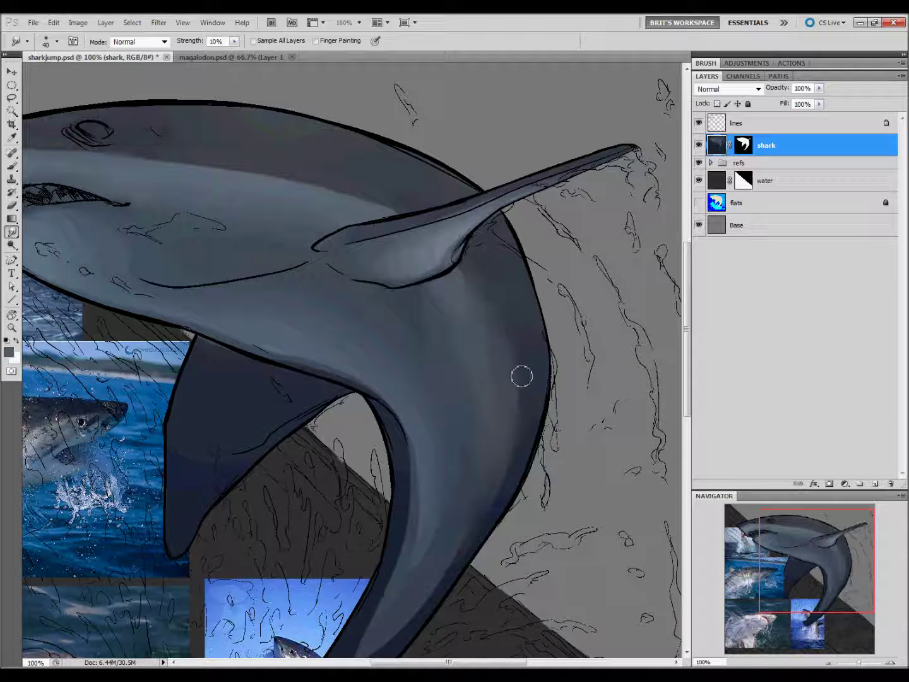
Shrink the Smudge brush to 30 px and lower its Spacing in the Brush panel
key(bracketleft)
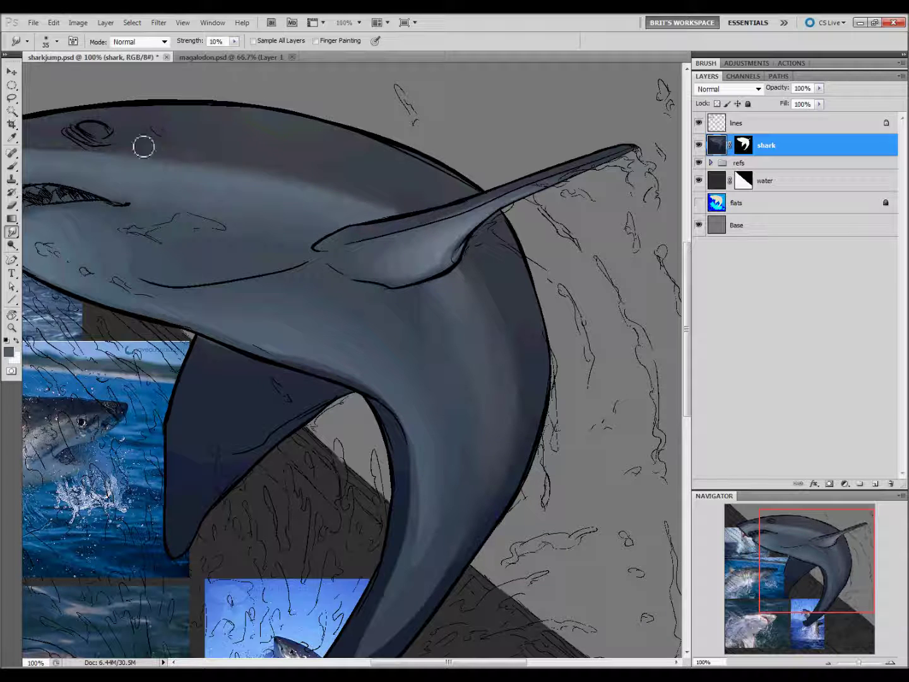
drag(143, 147, 447, 310)
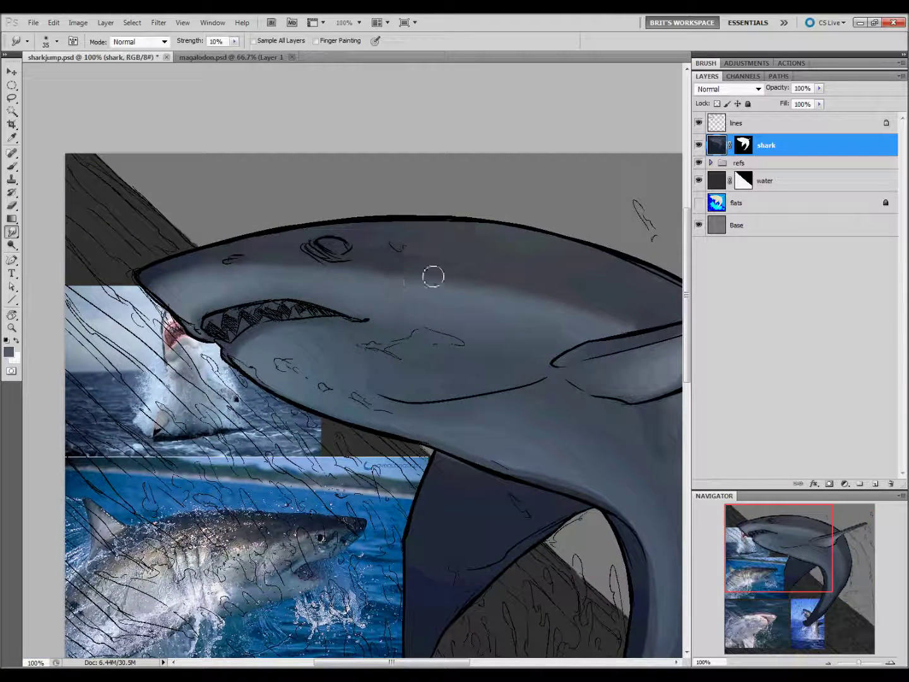
click(705, 64)
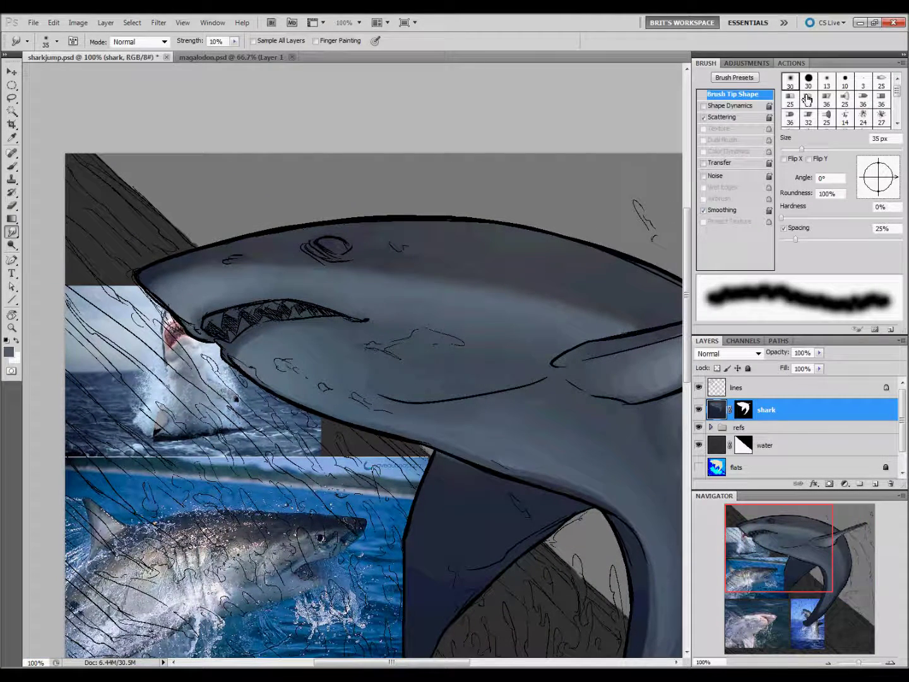
drag(796, 239, 787, 241)
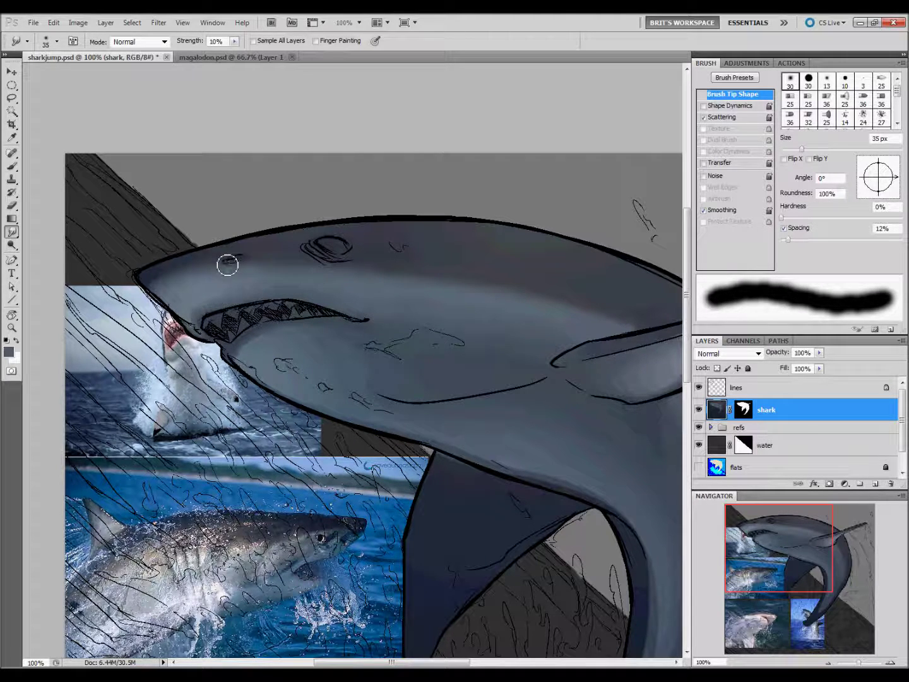
key(bracketleft)
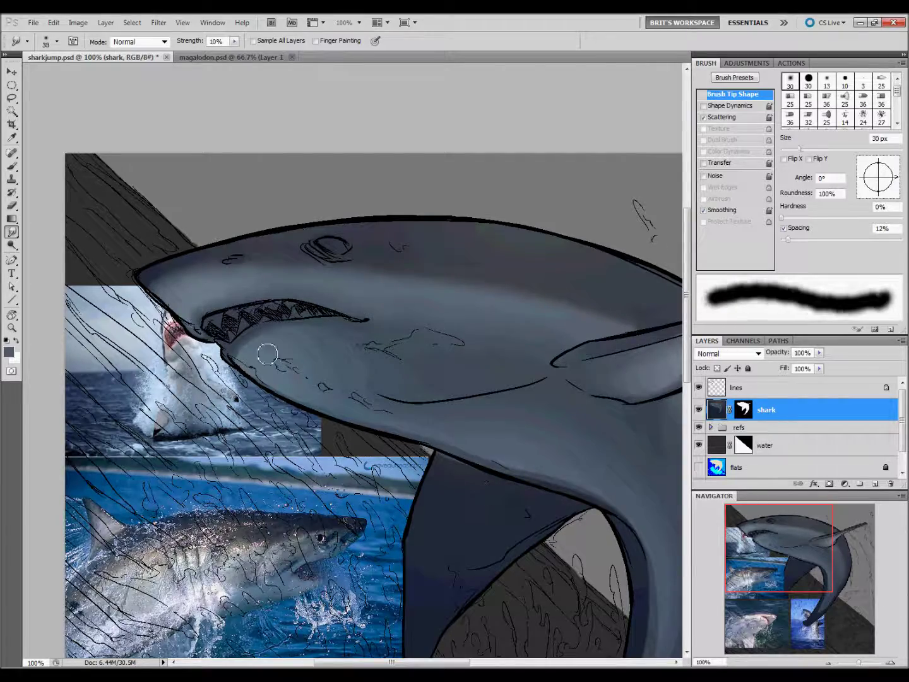
Smudge the head shading smooth and sample a new colour from the reference photo
drag(379, 392, 303, 377)
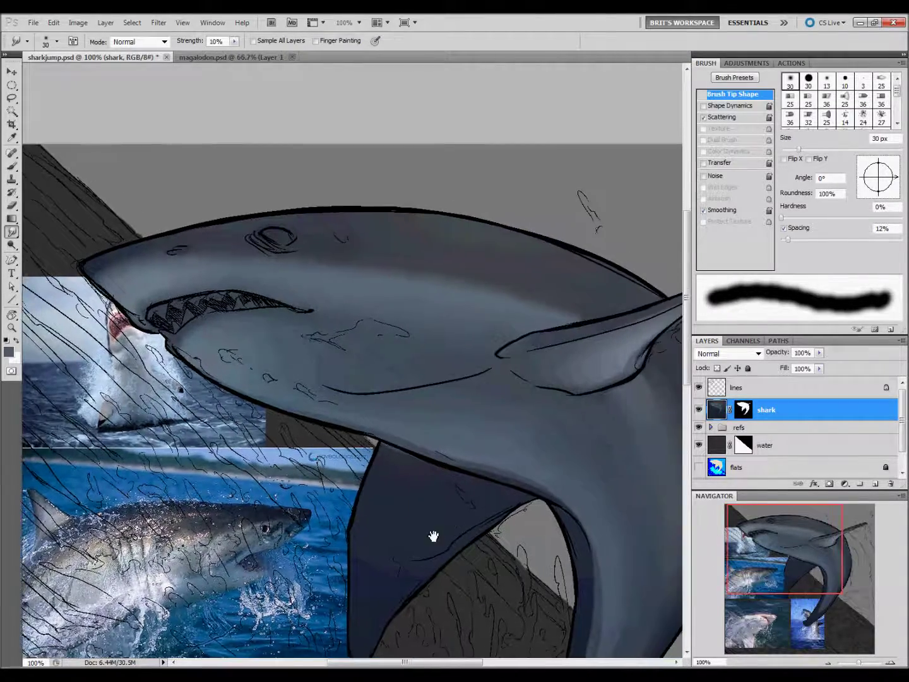
key(F5)
scroll(353, 499, down, 3)
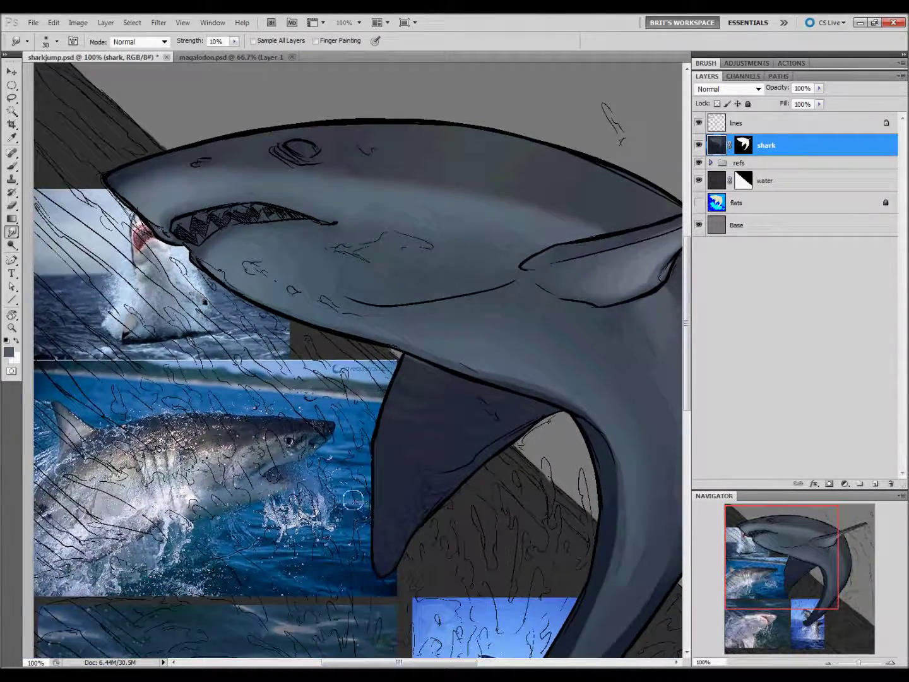
drag(330, 522, 400, 514)
key(i)
click(277, 434)
key(l)
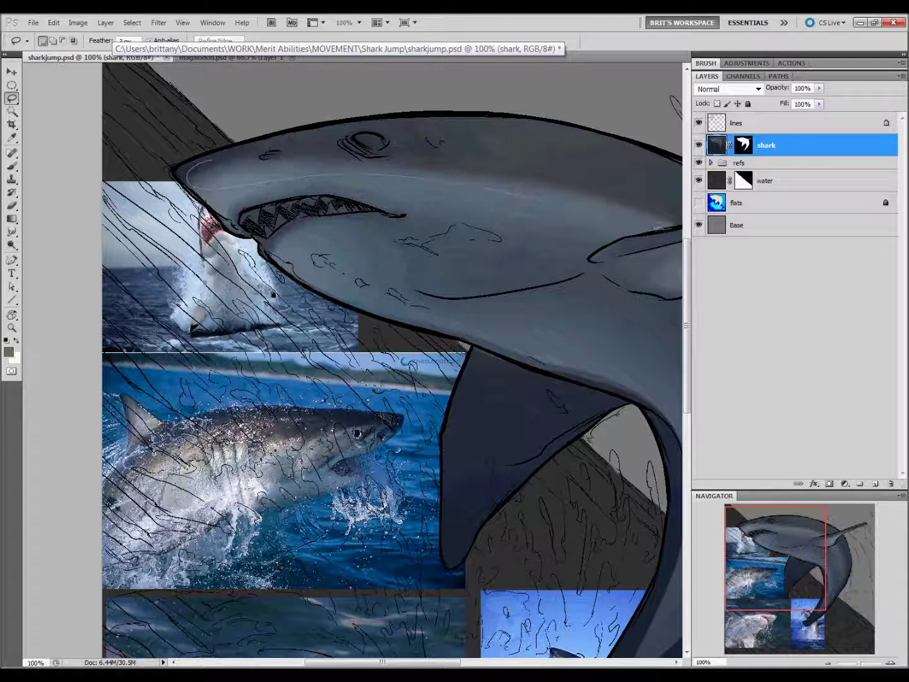
Lasso the top of the shark's head and give it a light gradient highlight
drag(644, 190, 201, 183)
key(g)
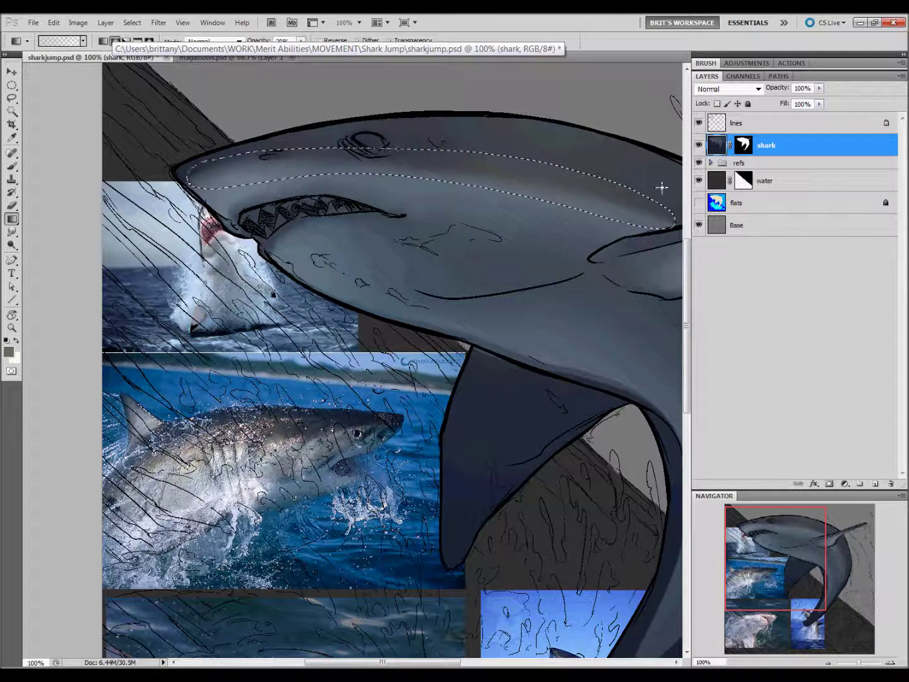
key(l)
key(ctrl+d)
scroll(355, 457, right, 5)
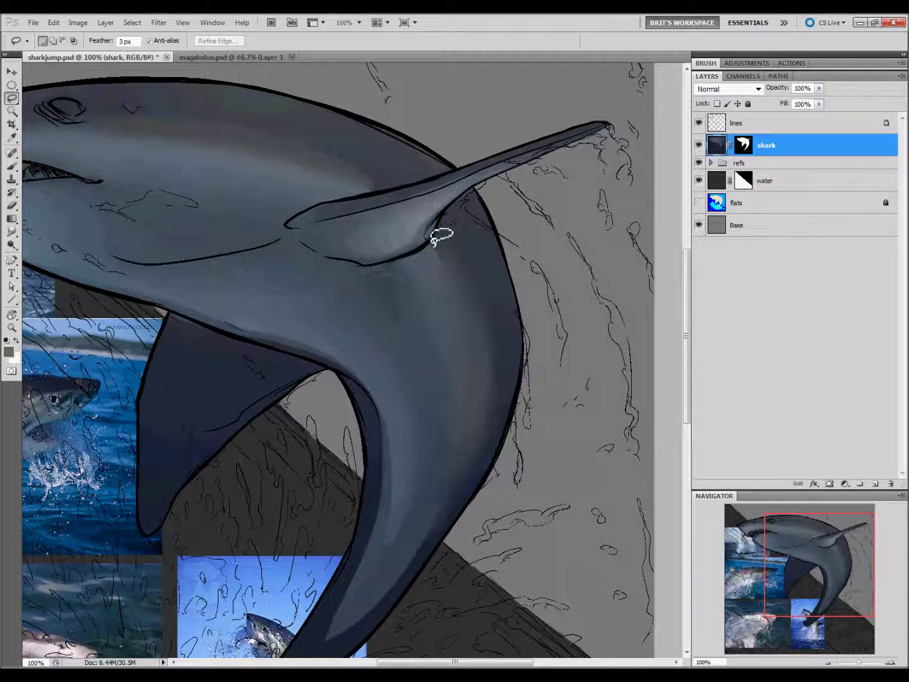
Add light gradient highlights below the dorsal fin and along the shark's back
drag(442, 225, 454, 224)
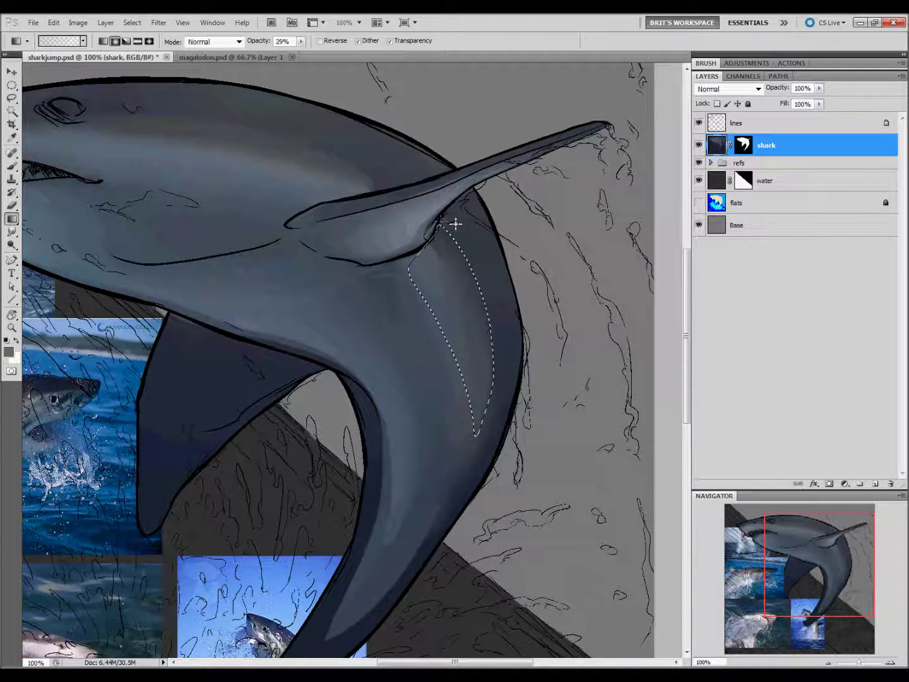
click(485, 397)
drag(408, 429, 464, 537)
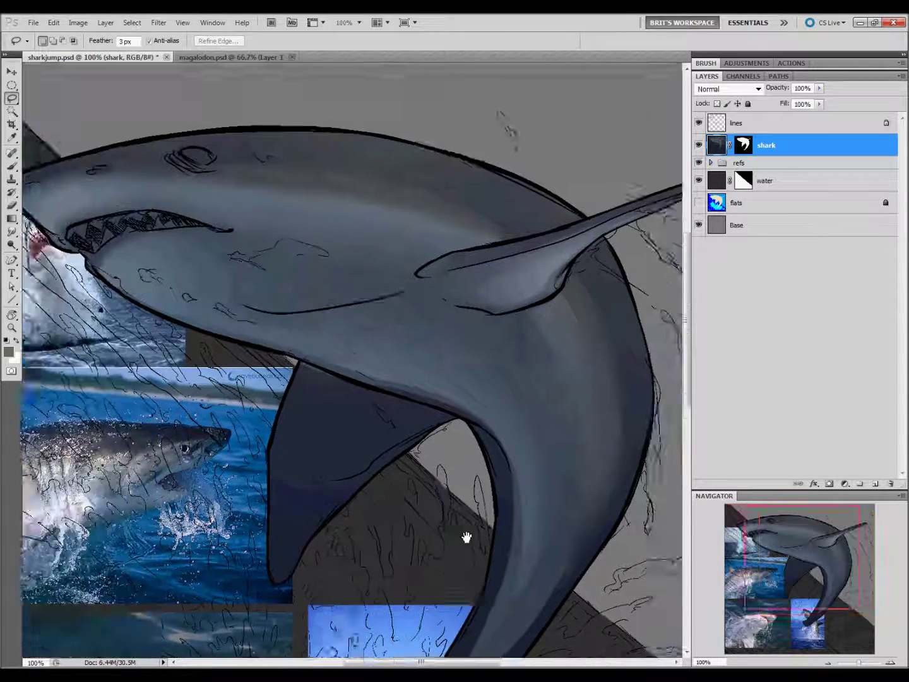
mouse_move(523, 197)
mouse_down()
mouse_move(594, 201)
mouse_move(480, 196)
mouse_up()
key(ctrl+d)
Highlight another strip along the back and a patch on the shark's side
drag(642, 434, 398, 434)
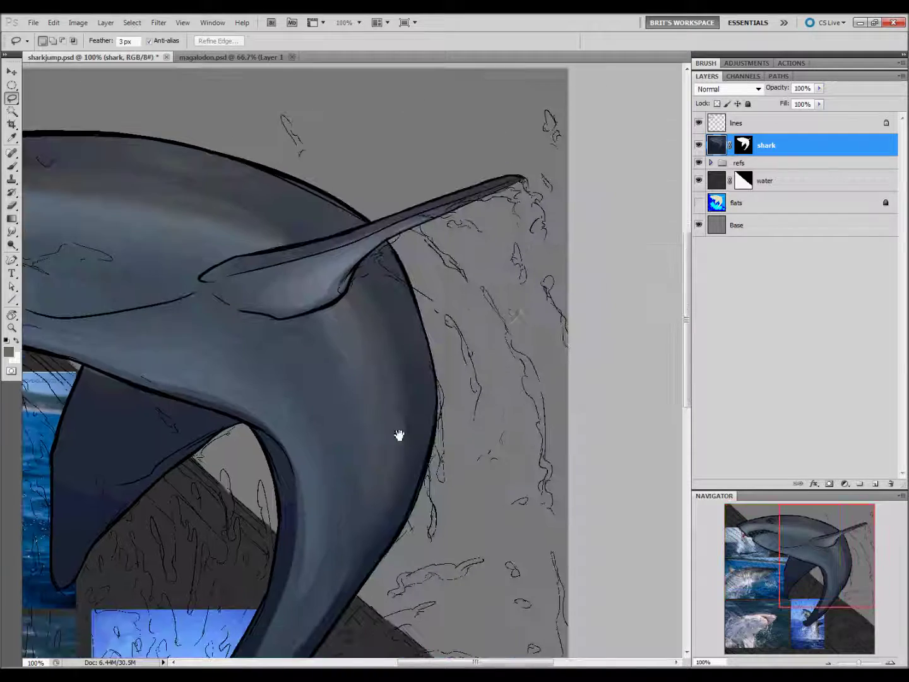
drag(265, 197, 332, 208)
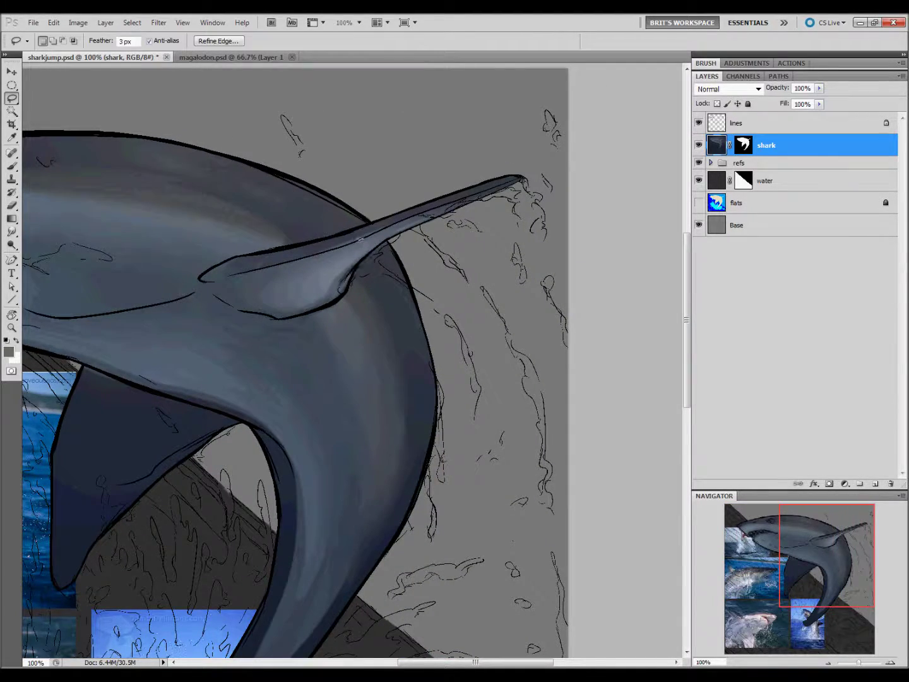
drag(417, 389, 414, 379)
key(ctrl+d)
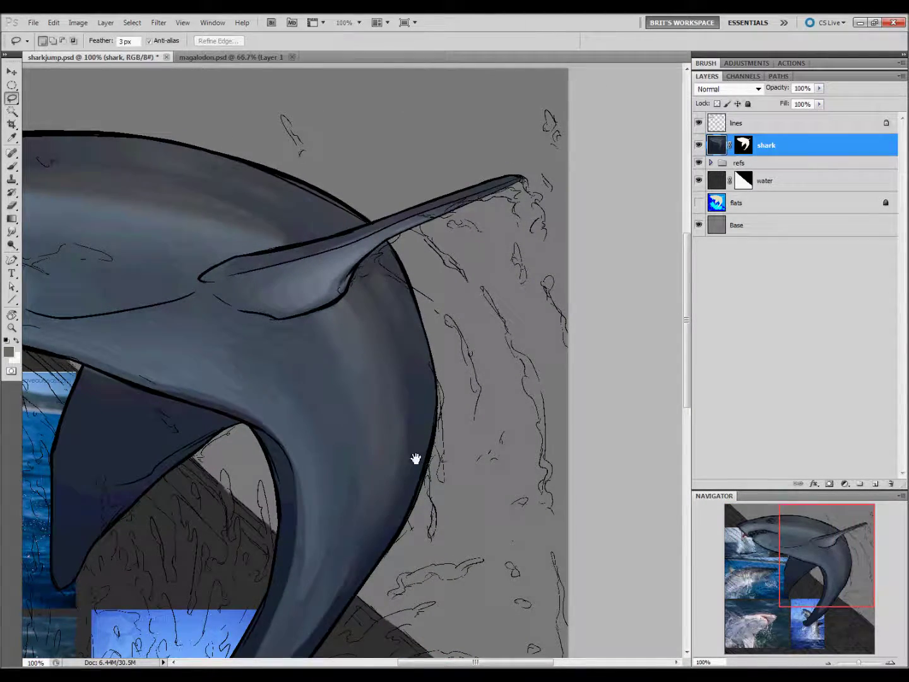
drag(236, 542, 529, 546)
Sample a new reference colour and add a soft gradient highlight to the head's crown
key(i)
click(233, 459)
key(l)
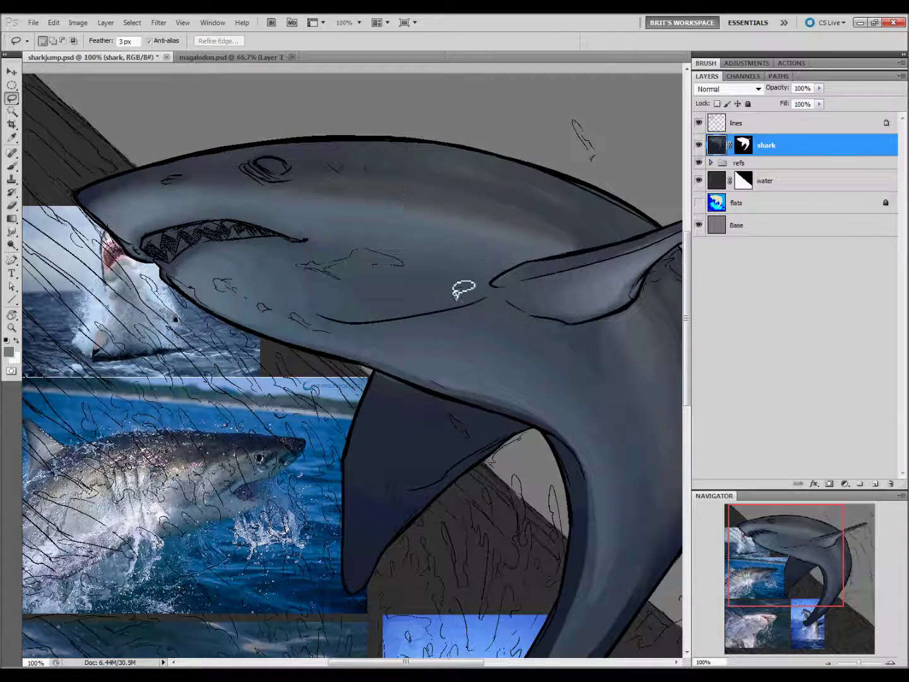
drag(148, 176, 151, 180)
key(g)
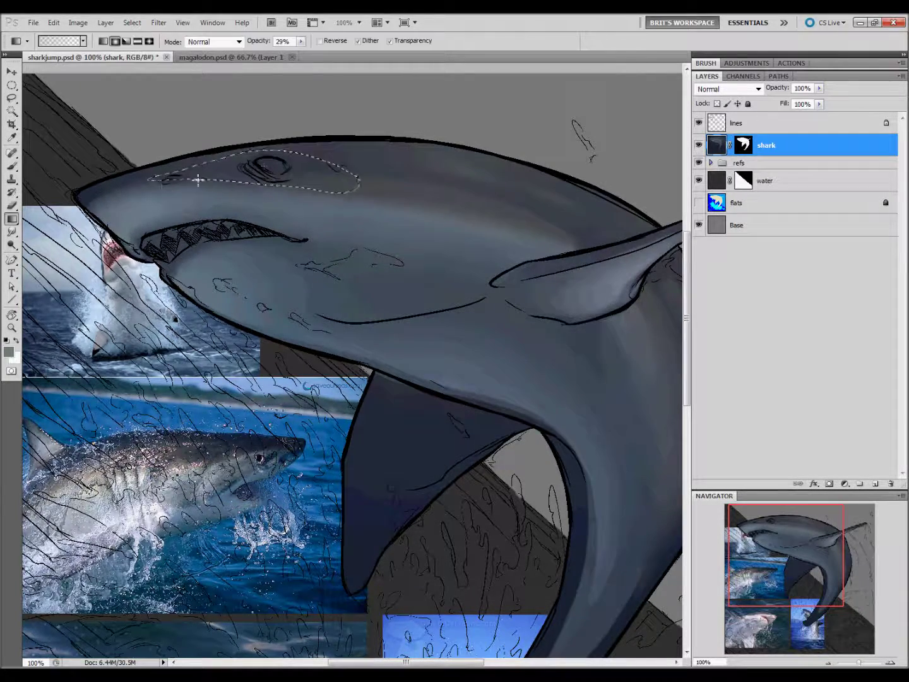
key(ctrl+d)
key(r)
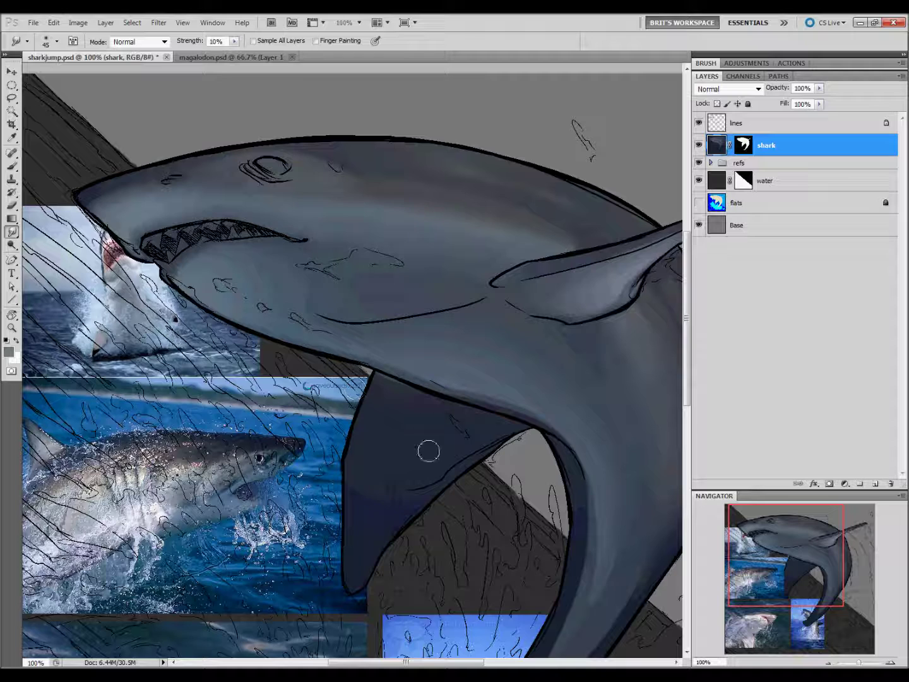
Sample dark blue from the reference photo and shade the area around the eye
key(i)
click(232, 475)
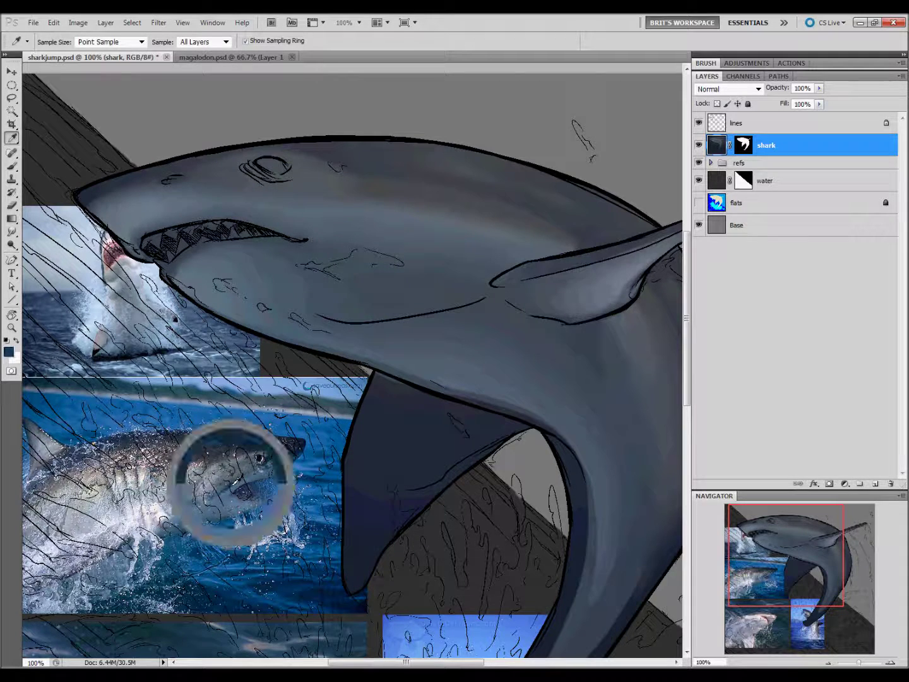
key(l)
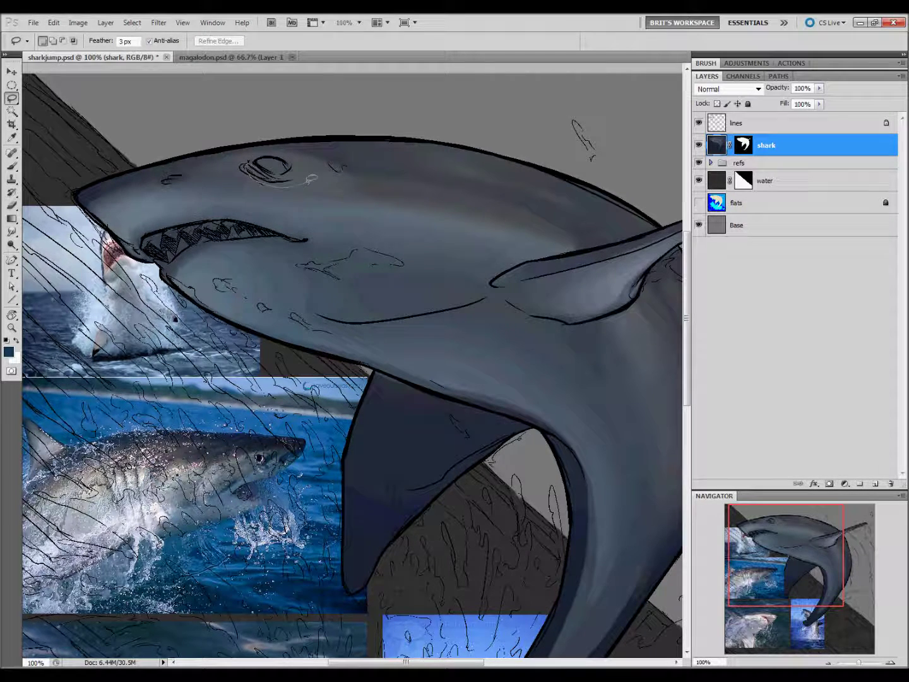
key(ctrl+d)
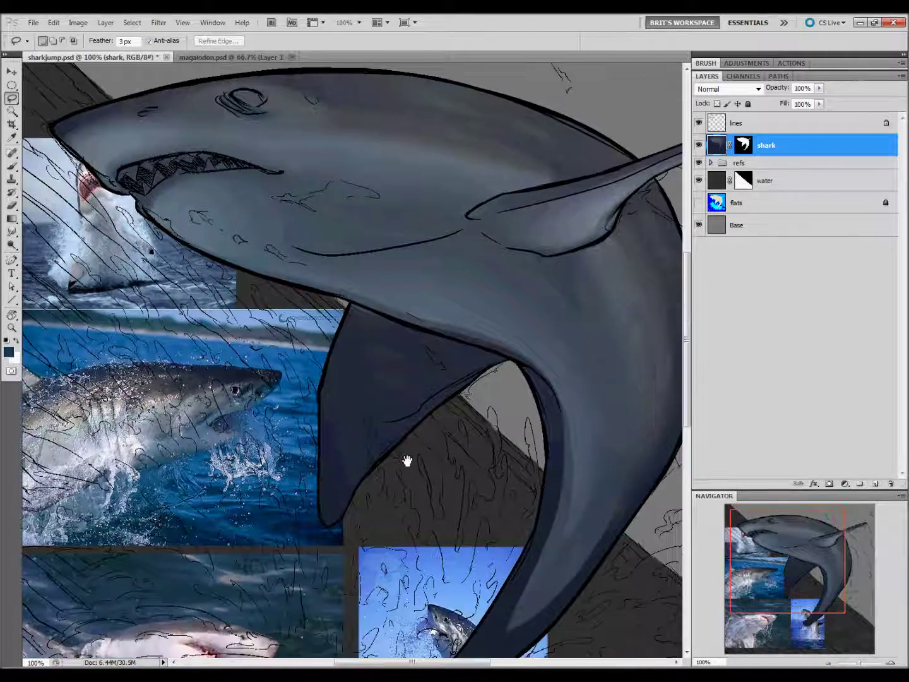
drag(442, 531, 417, 461)
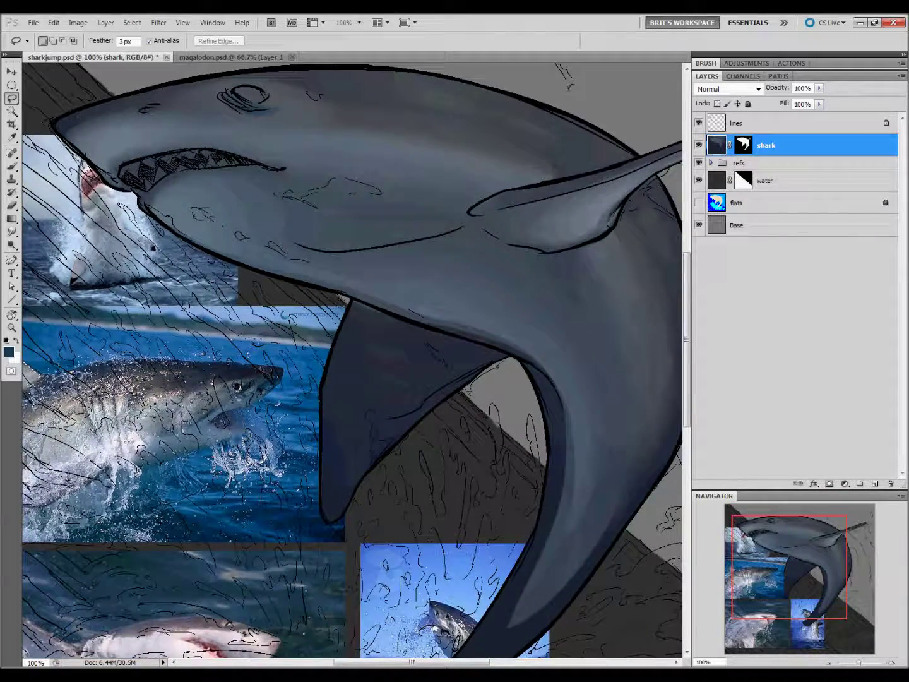
drag(242, 439, 362, 435)
Sample a grey and lighten the shark's upper back with a 29% opacity gradient
key(i)
click(169, 440)
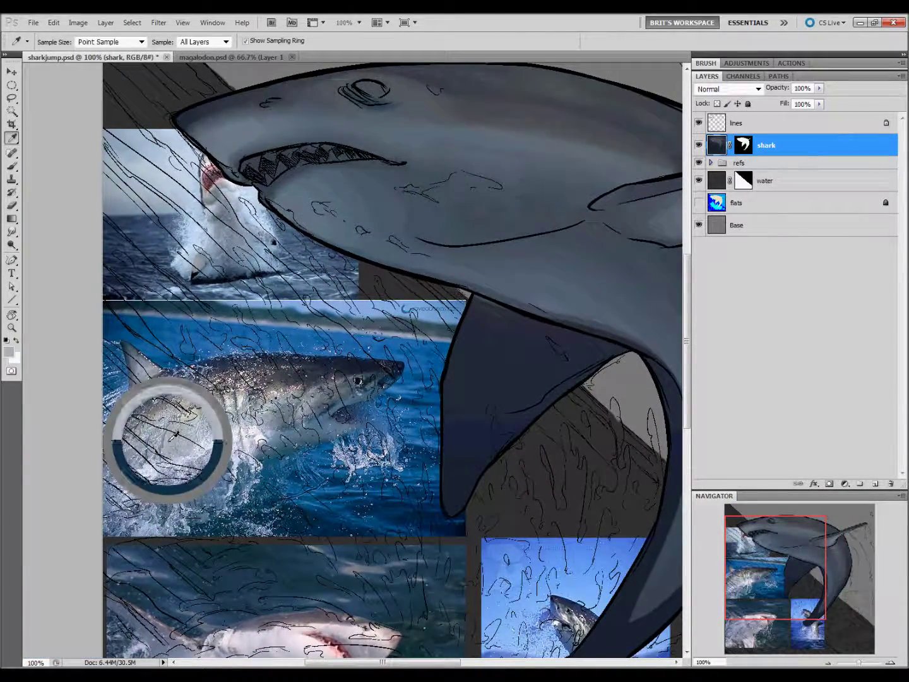
key(l)
scroll(543, 486, right, 3)
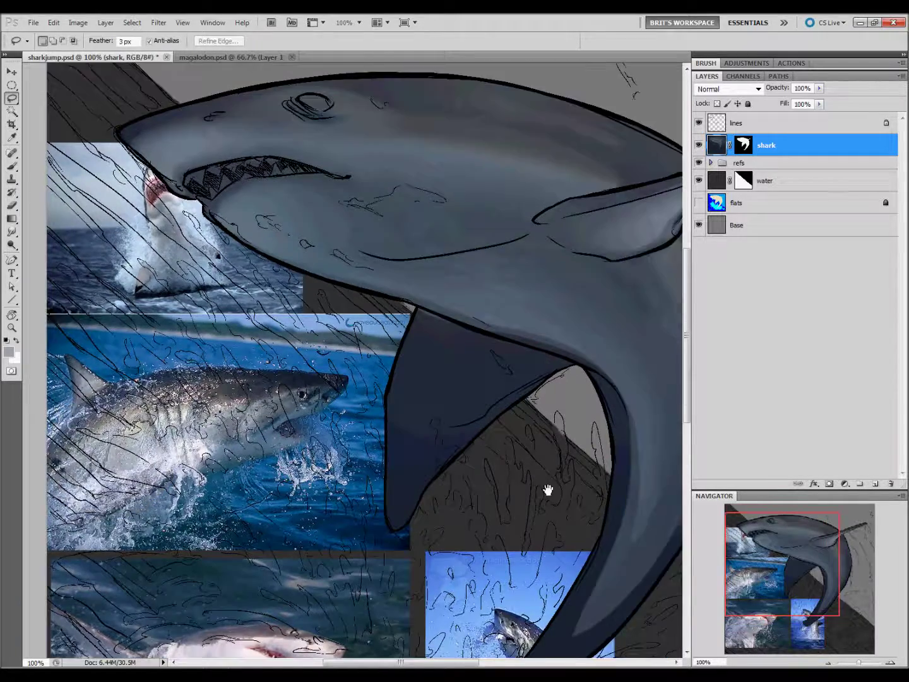
scroll(533, 244, up, 3)
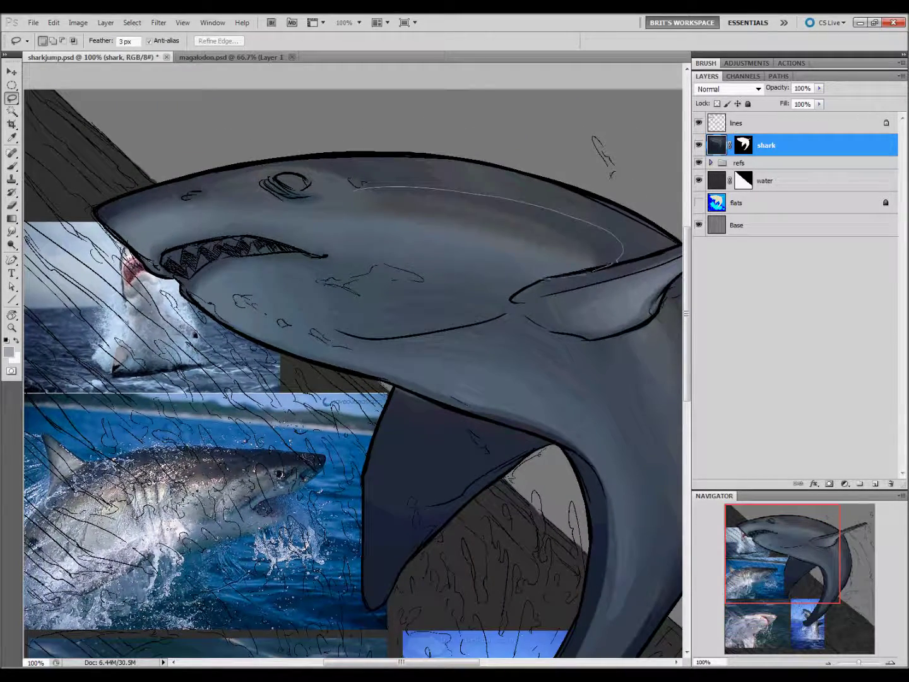
drag(625, 246, 359, 187)
key(g)
mouse_move(538, 241)
mouse_down()
mouse_move(489, 257)
mouse_move(496, 264)
mouse_up()
key(ctrl+d)
key(l)
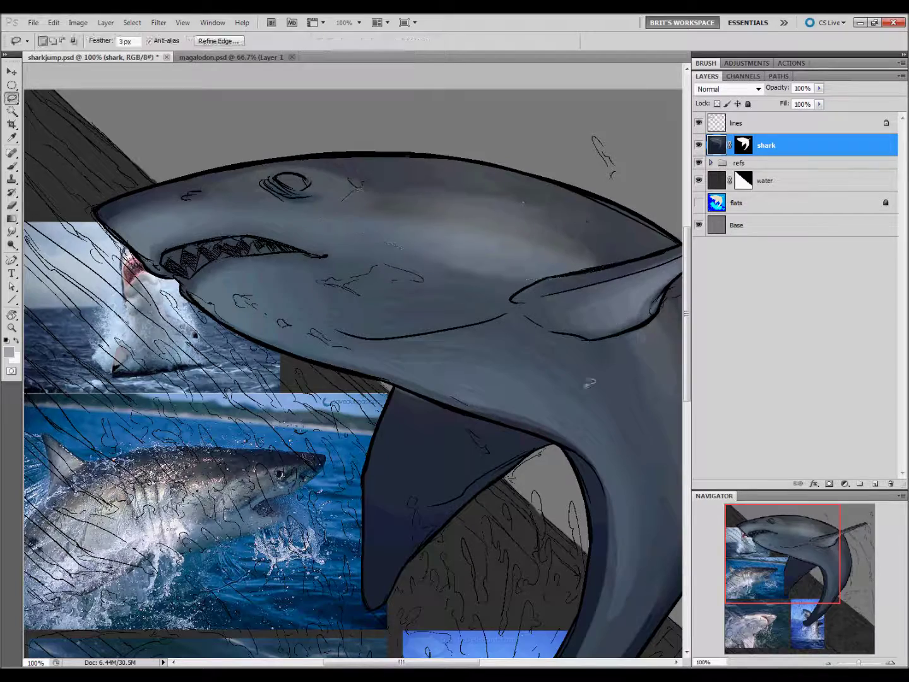
Lasso the area below the dorsal fin and shade it with a gradient
scroll(456, 432, right, 5)
scroll(420, 259, right, 5)
scroll(419, 260, down, 2)
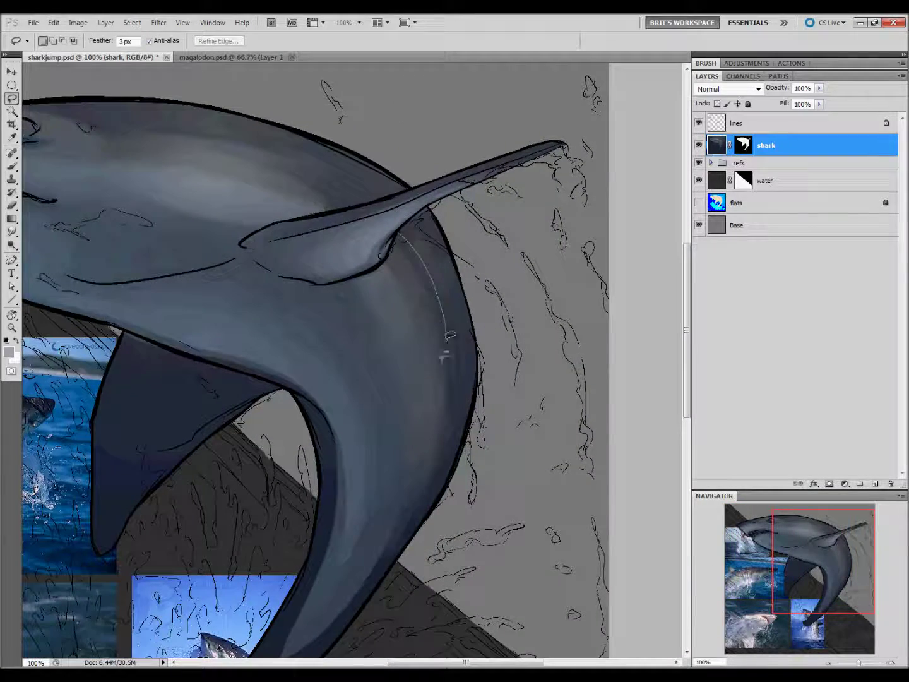
drag(371, 271, 367, 283)
key(g)
drag(436, 297, 404, 316)
key(ctrl+d)
key(l)
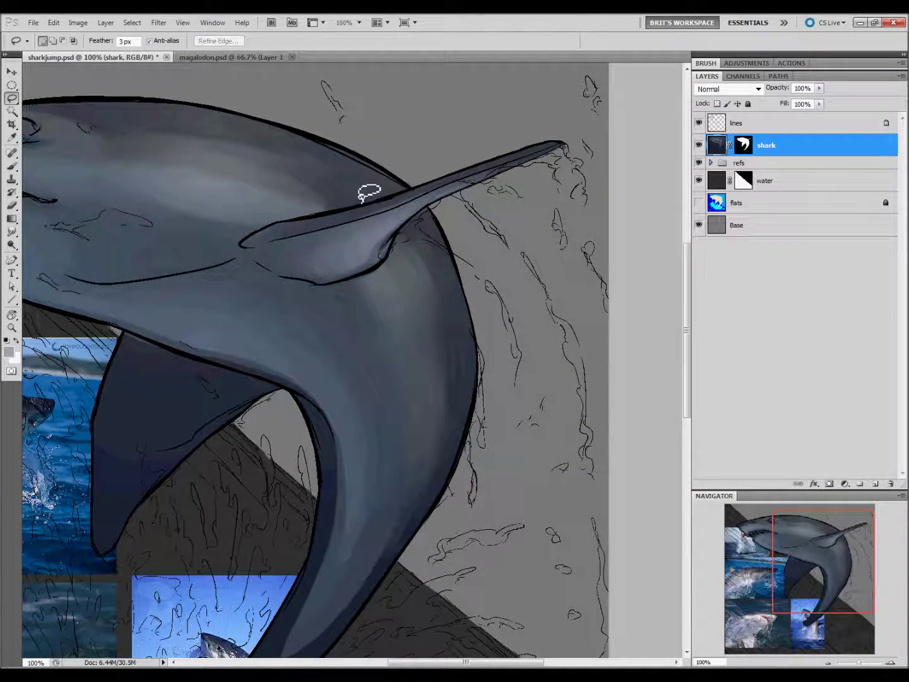
Sample a new reference colour and brush a light tone across the back patch
drag(371, 429, 674, 431)
key(i)
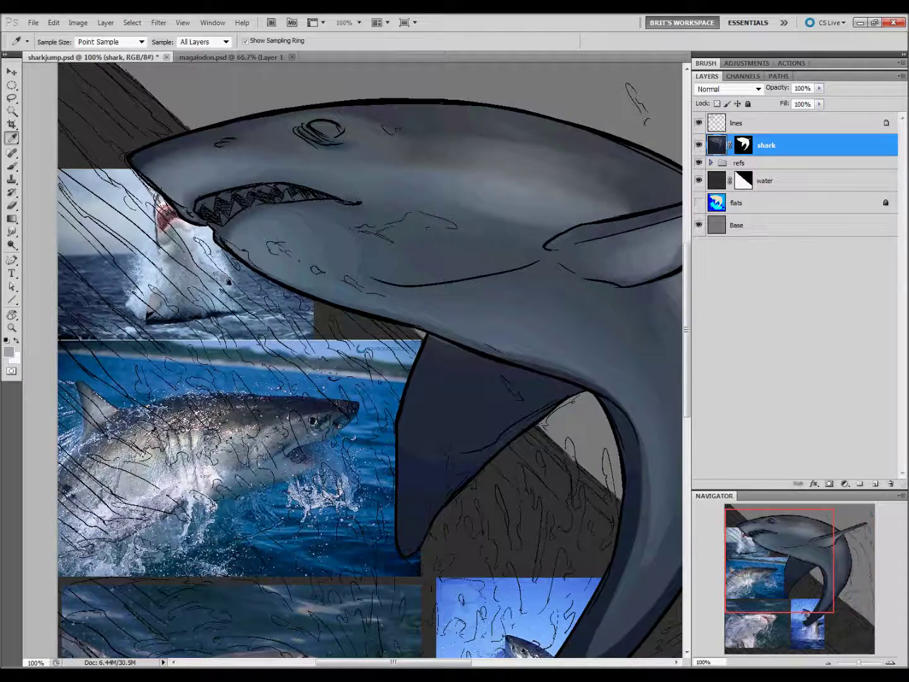
click(142, 440)
key(l)
drag(483, 452, 508, 557)
key(b)
drag(479, 265, 632, 278)
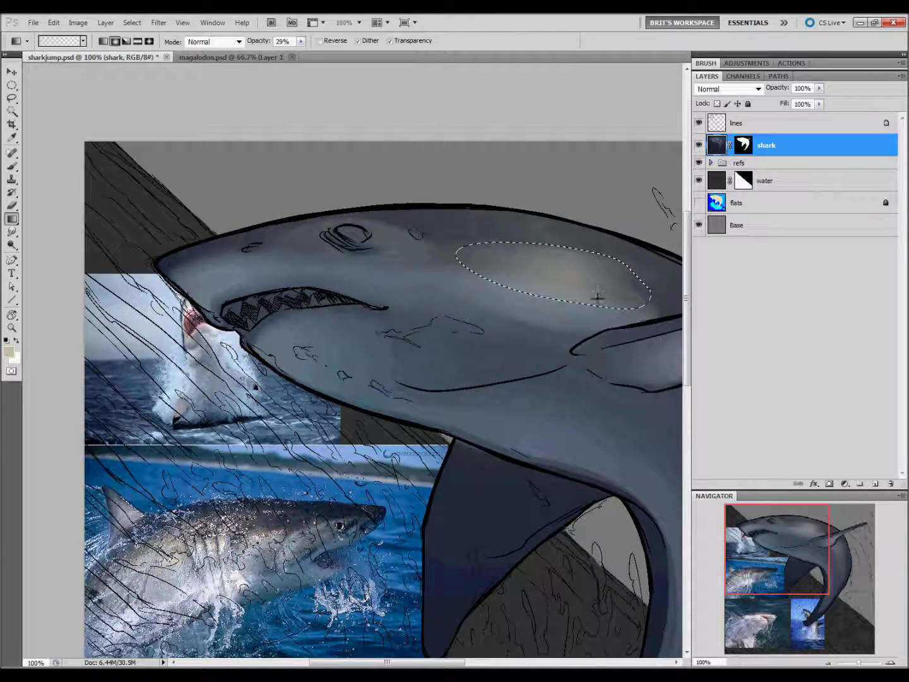
key(ctrl+d)
key(l)
Lasso small patches on the shark's side and on its head
drag(555, 540, 361, 459)
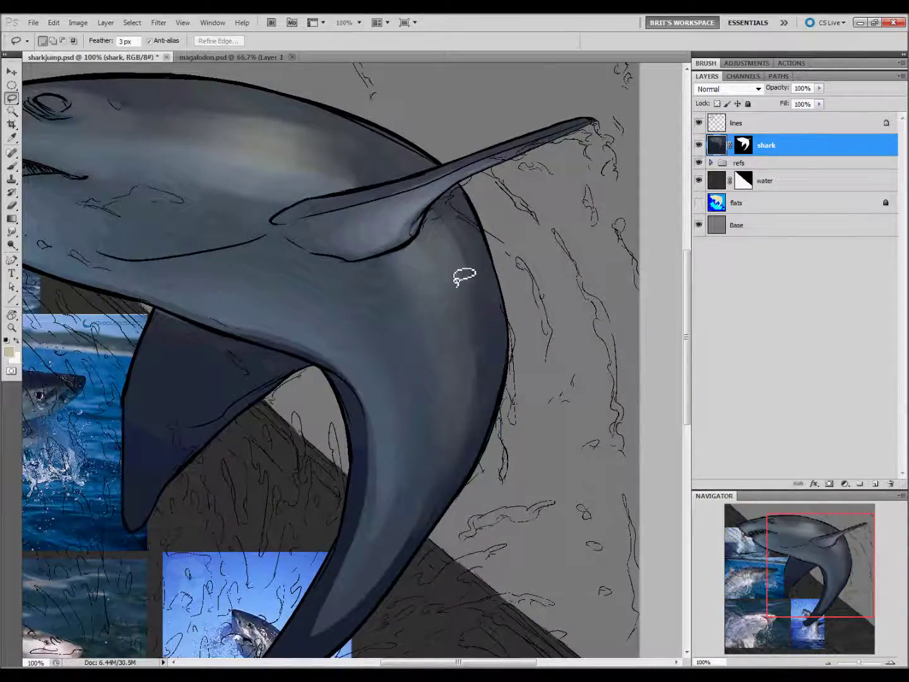
drag(454, 293, 448, 281)
drag(367, 440, 616, 485)
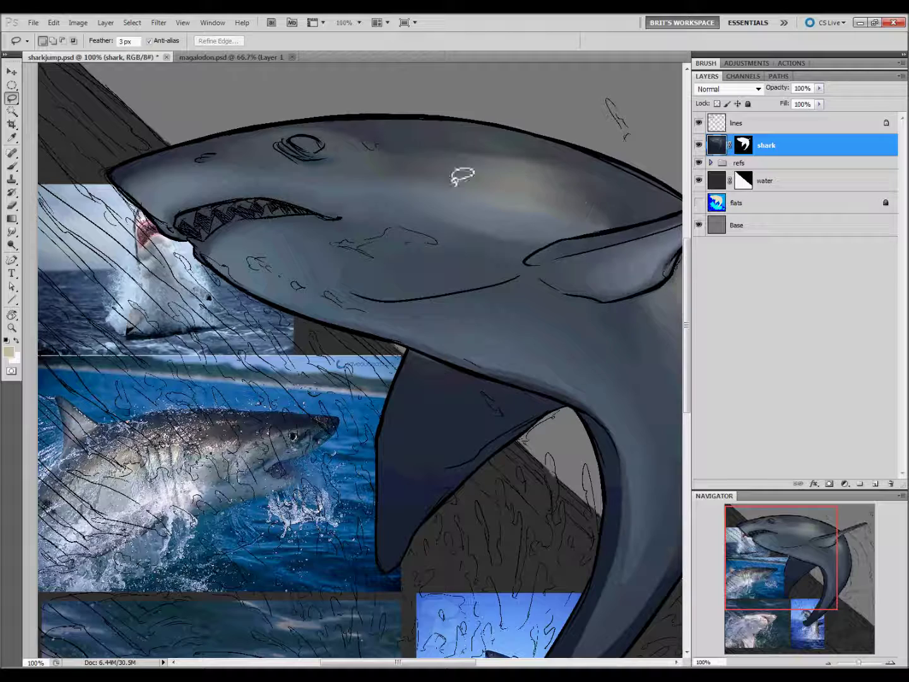
drag(201, 151, 197, 158)
text(1)
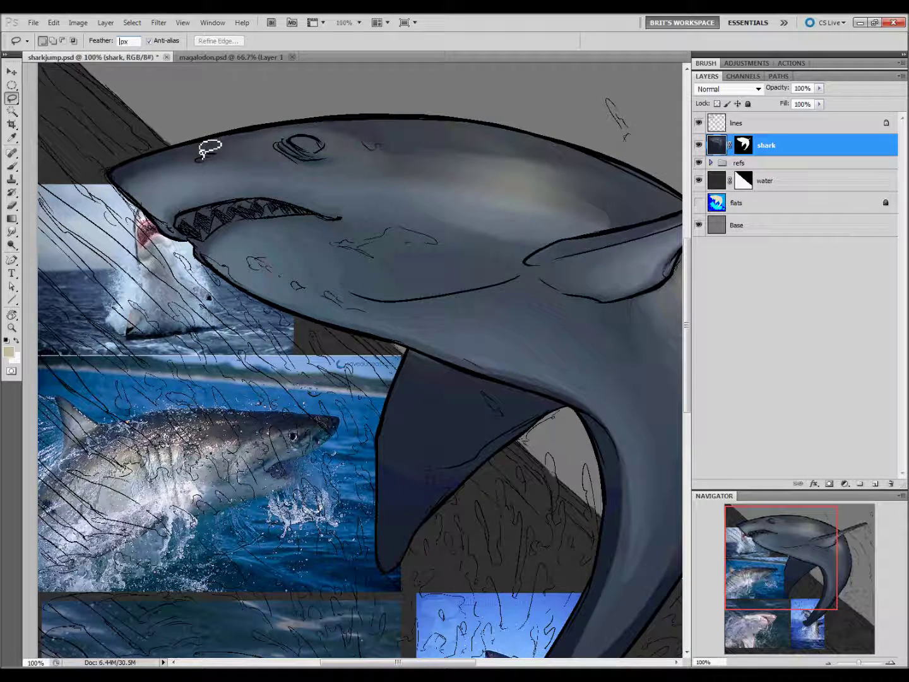
Sample blue-grey and darker blue-grey tones for shading the eye
drag(402, 467, 408, 501)
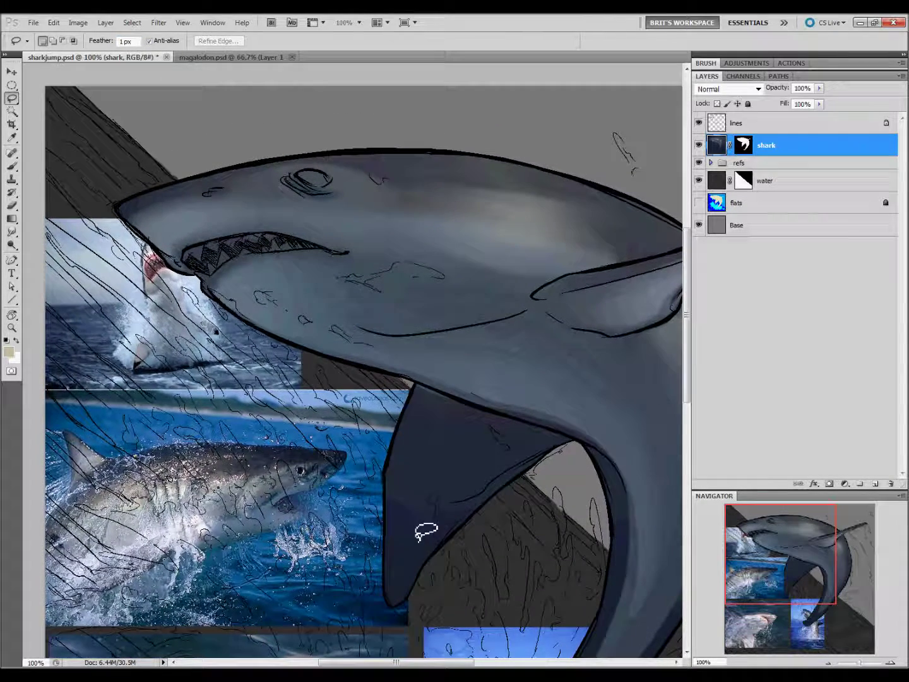
key(i)
click(306, 465)
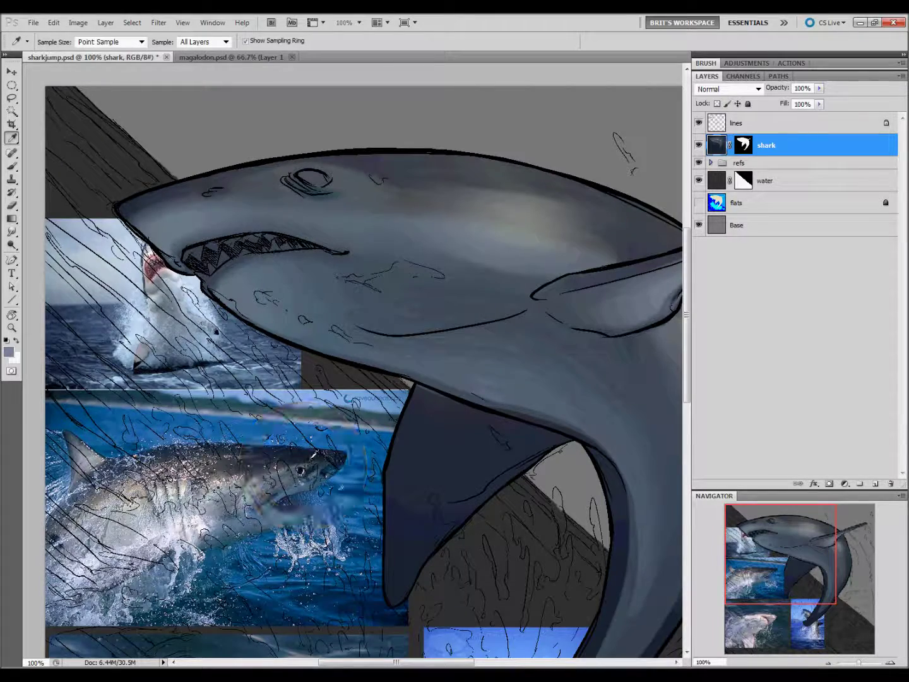
key(l)
drag(355, 465, 409, 544)
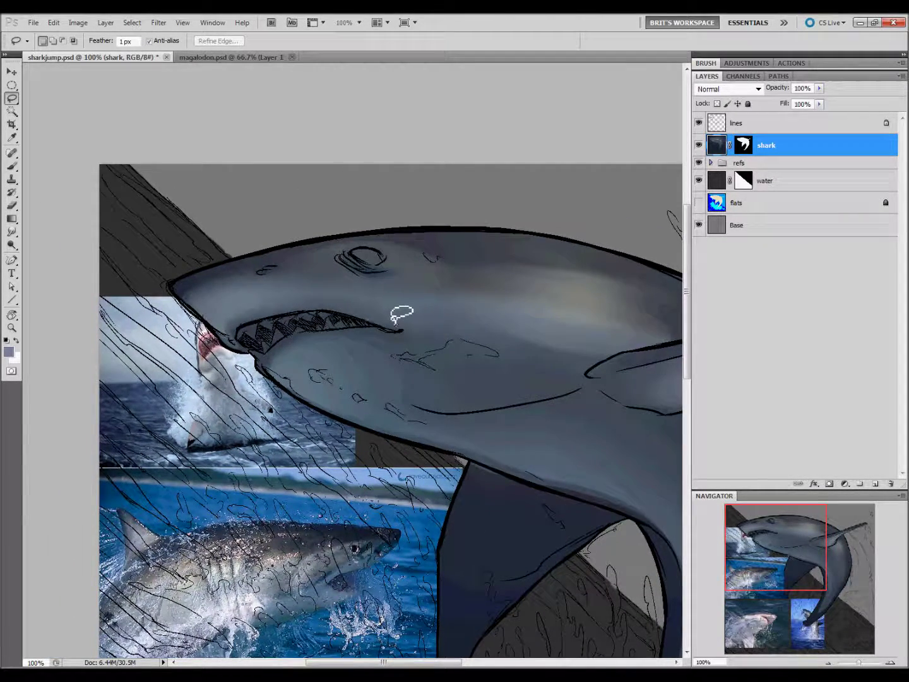
key(i)
click(363, 542)
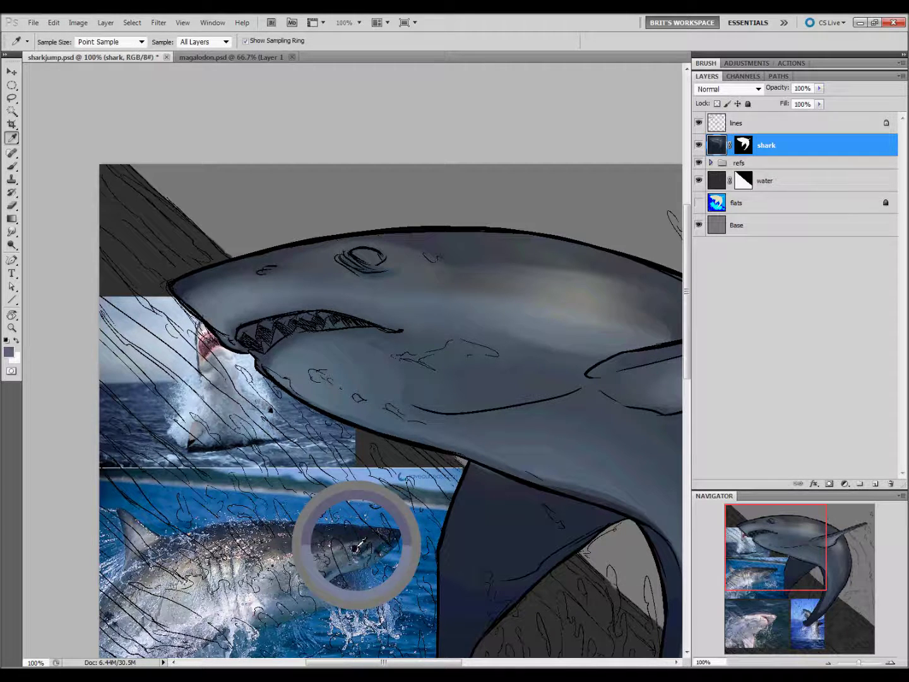
key(l)
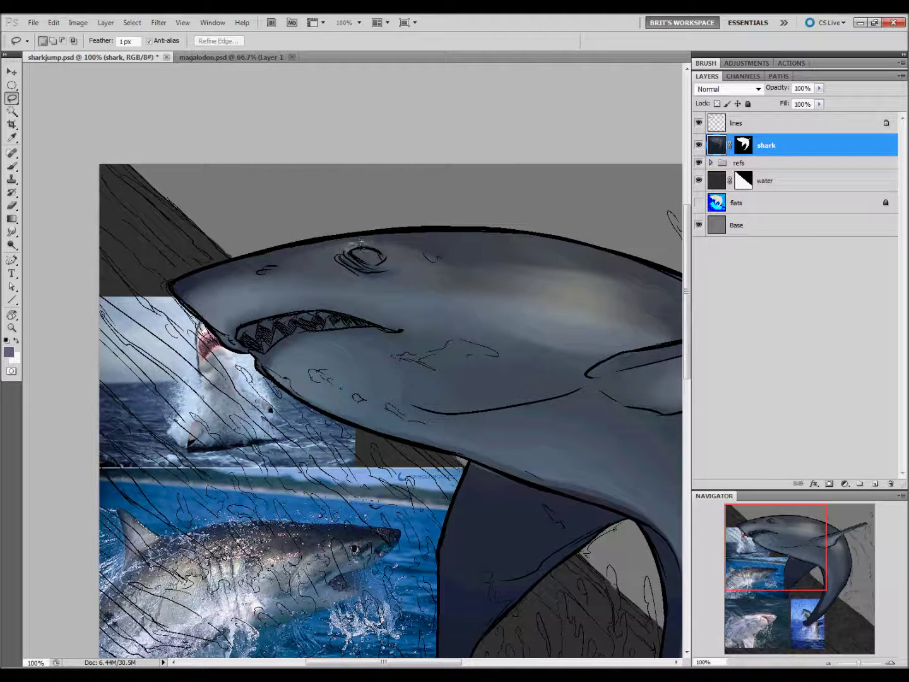
Lasso the shark's eye, fill it with a blue-grey gradient, and sample a lighter blue-grey
key(g)
drag(352, 241, 367, 258)
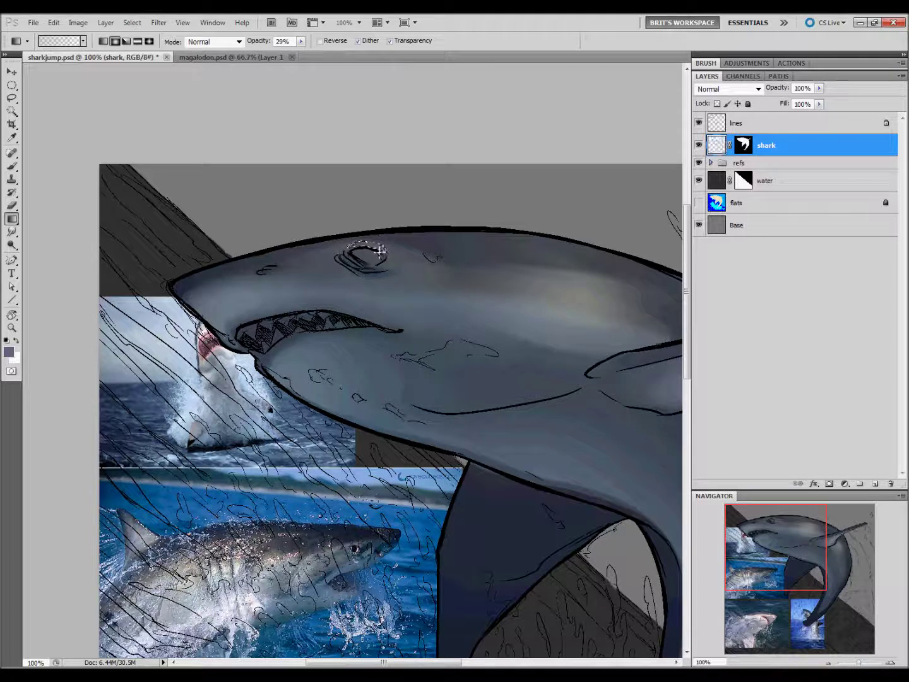
key(ctrl+d)
key(l)
key(i)
click(355, 560)
key(l)
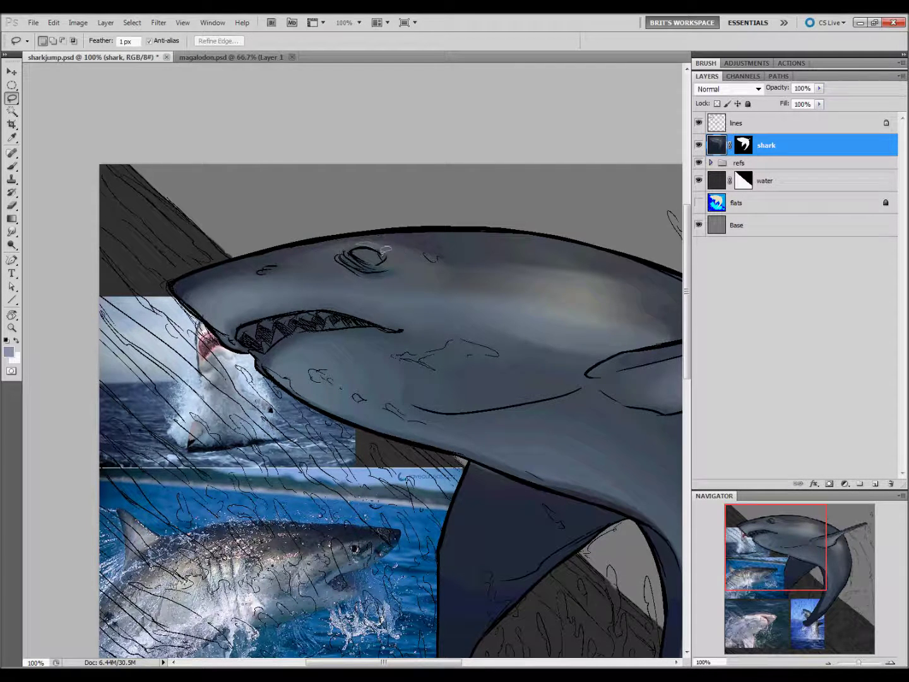
Blend more tone into the eye and sample a dark tone from the reference eye
key(g)
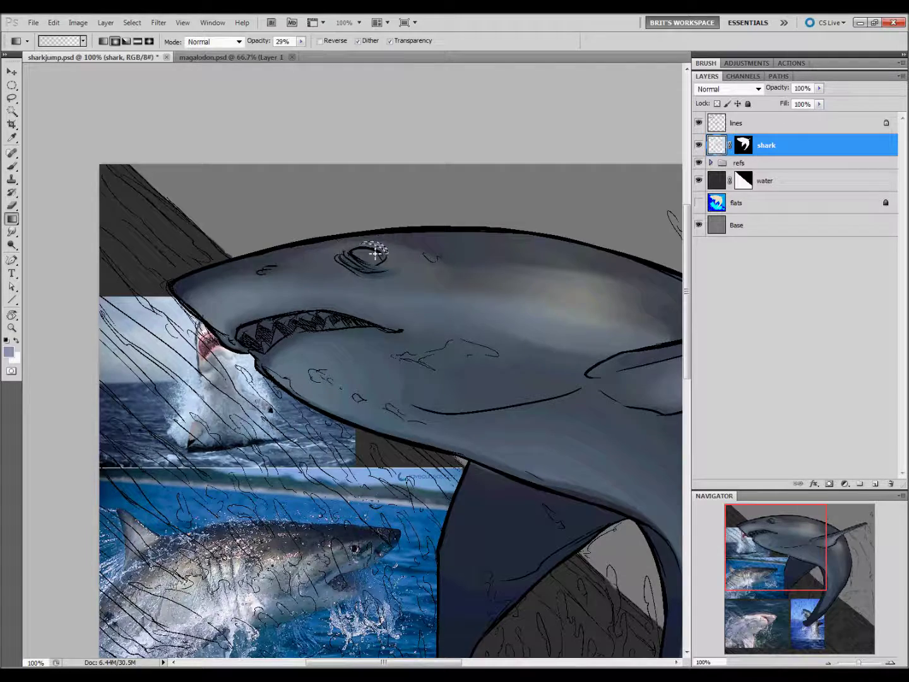
key(l)
scroll(416, 476, down, 2)
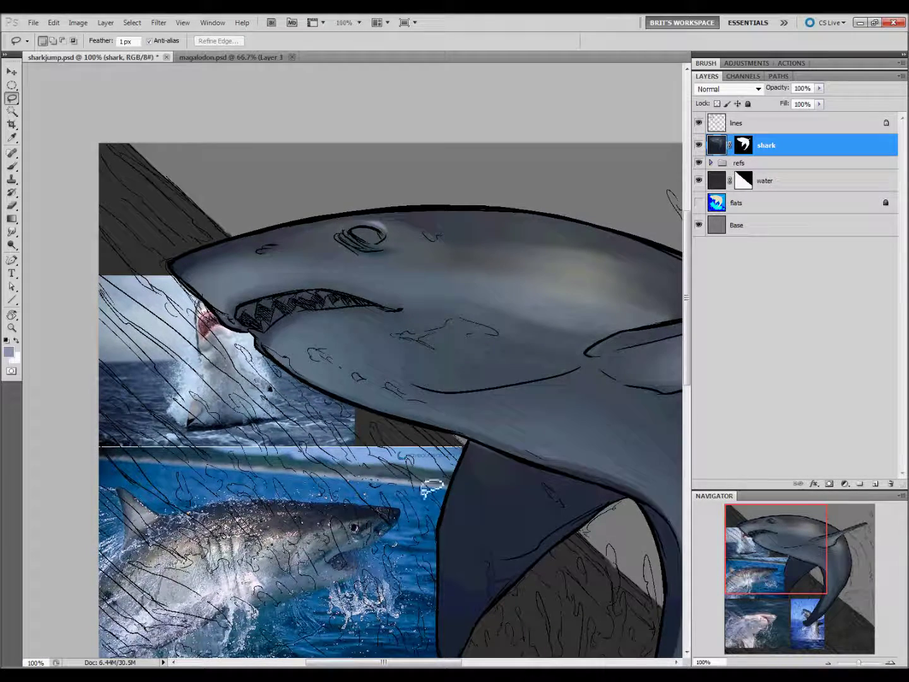
key(i)
click(356, 542)
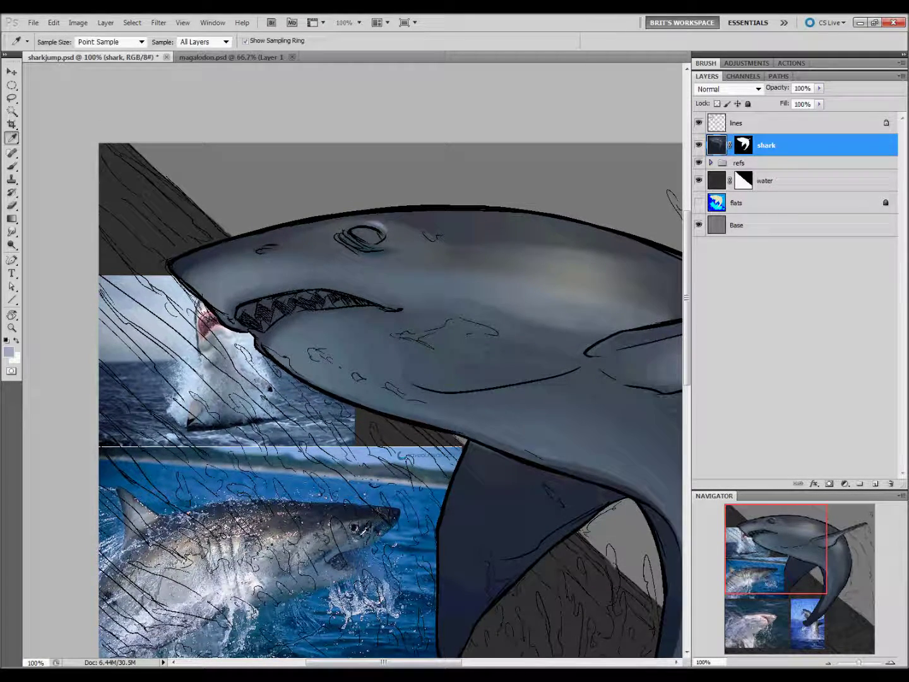
click(355, 524)
key(l)
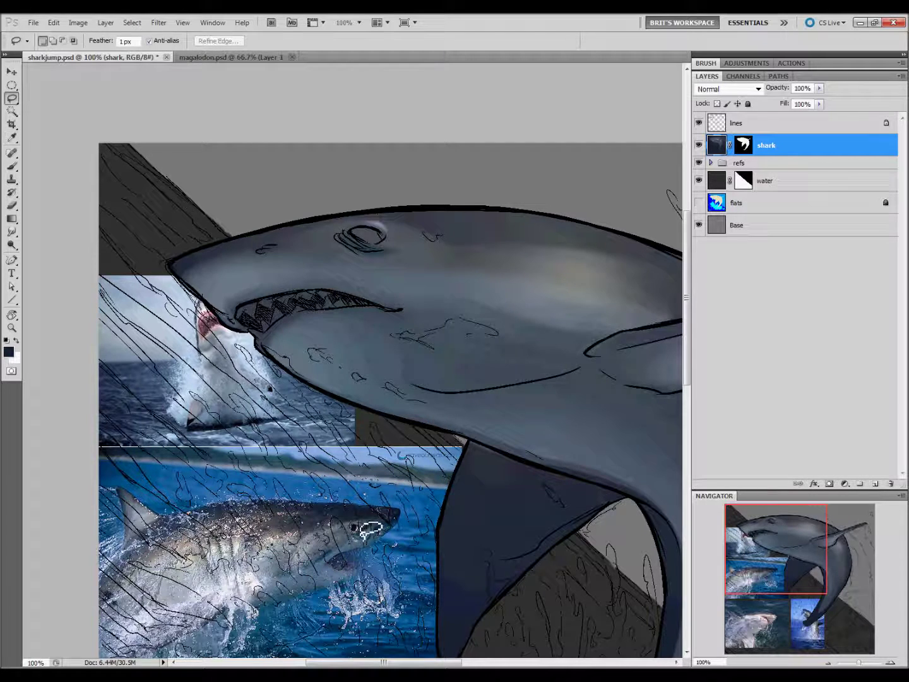
key(b)
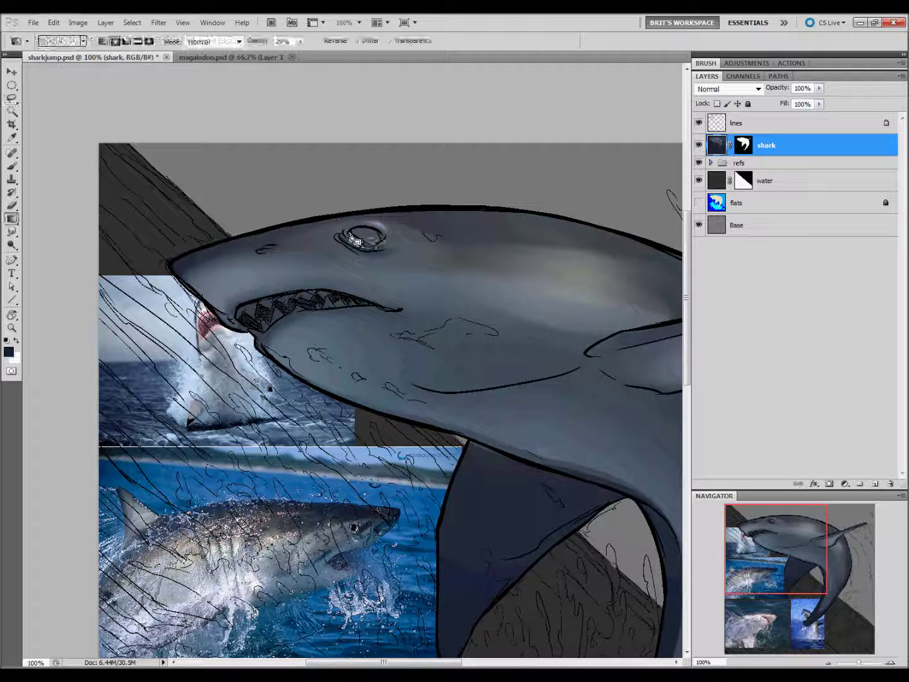
key(l)
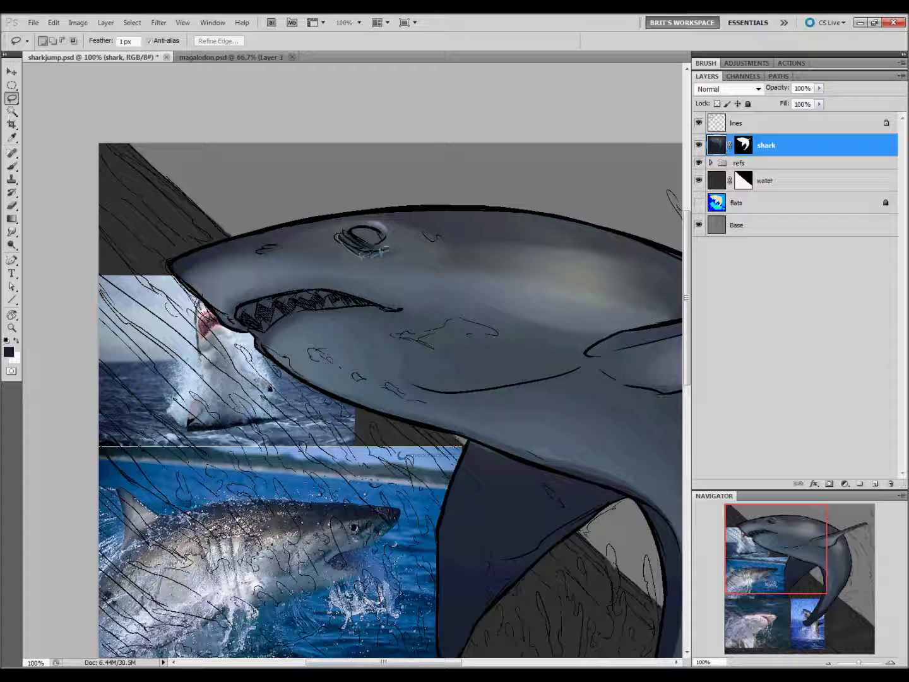
key(b)
key(l)
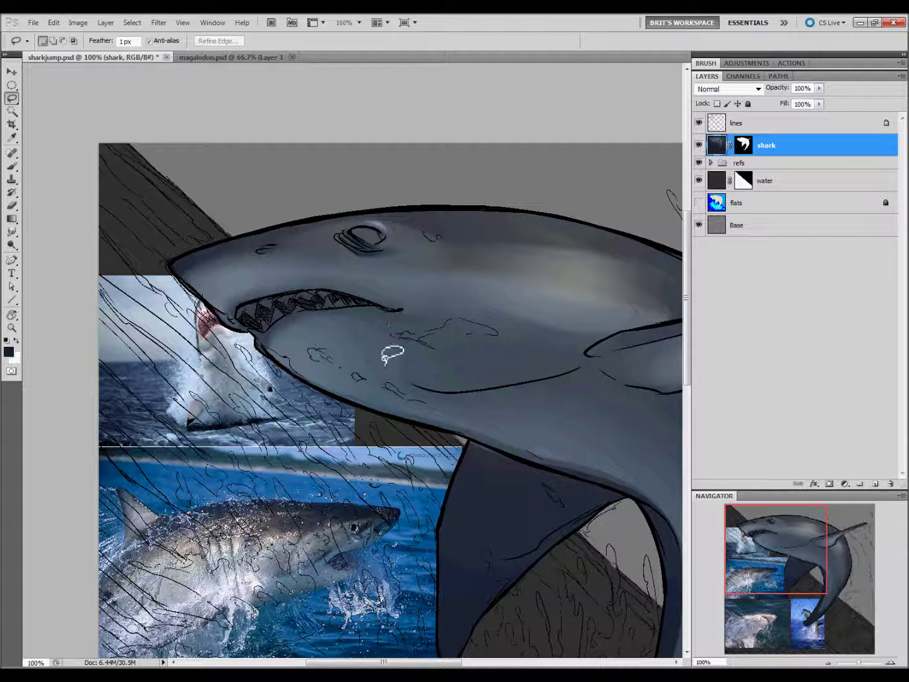
Sample a light tone and add pale highlights around the eye's rim
key(i)
click(357, 530)
key(l)
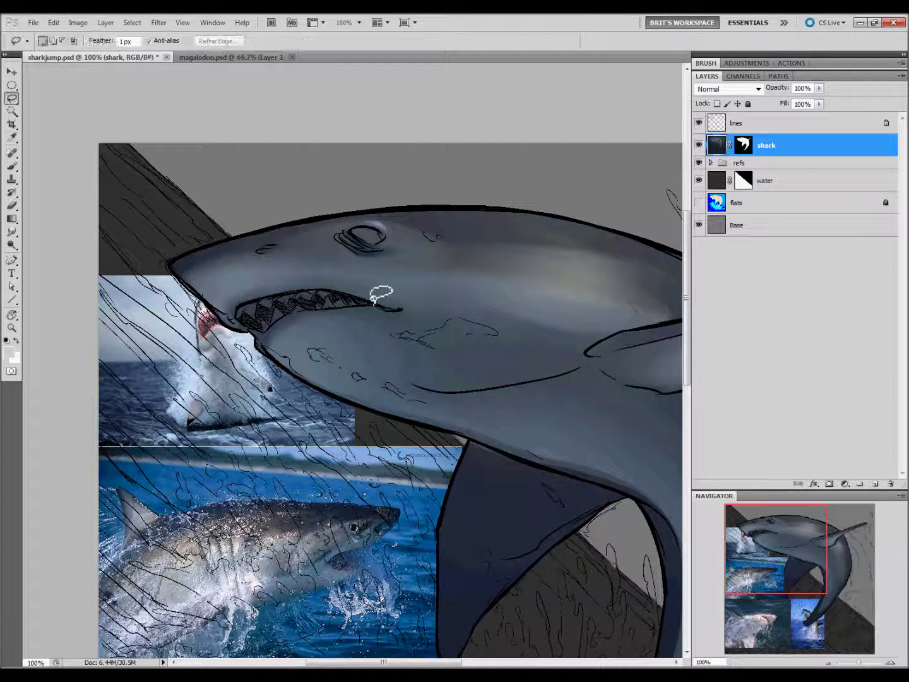
key(b)
key(l)
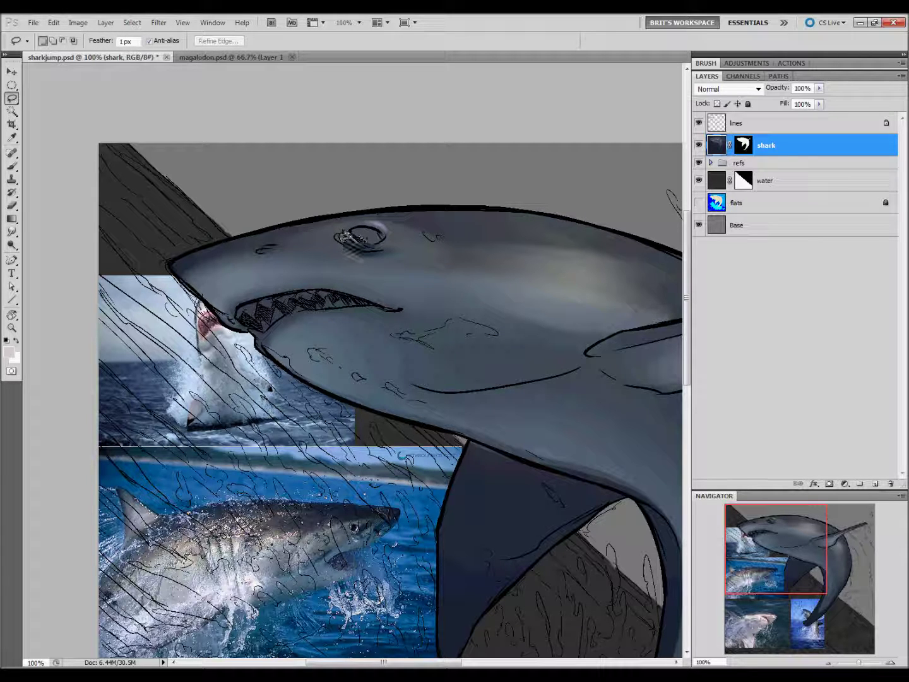
key(g)
key(l)
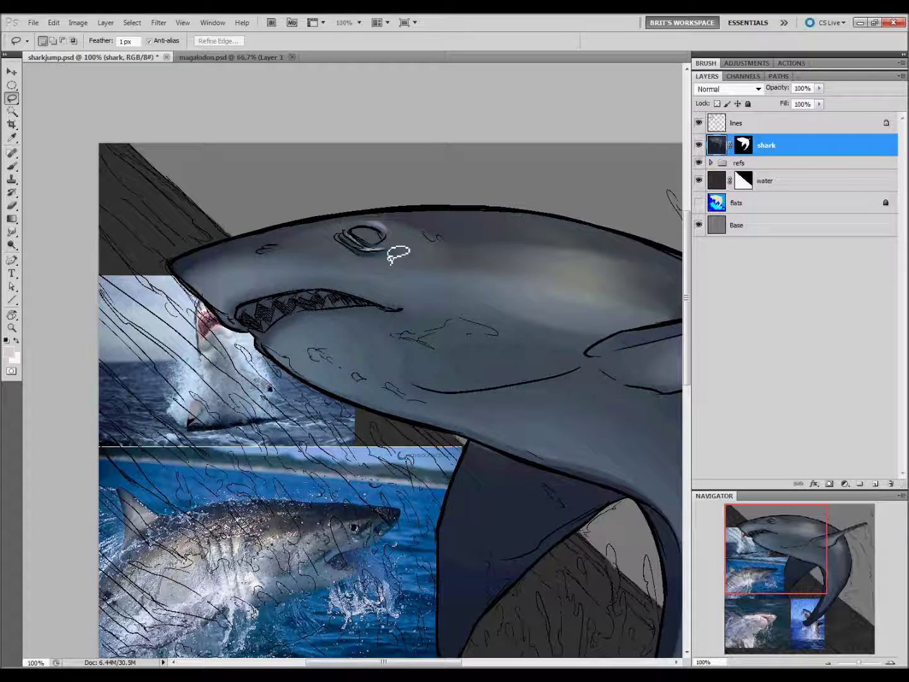
Paint a solid black pupil, enlarge the brush to 15, and sample a body grey
key(d)
key(b)
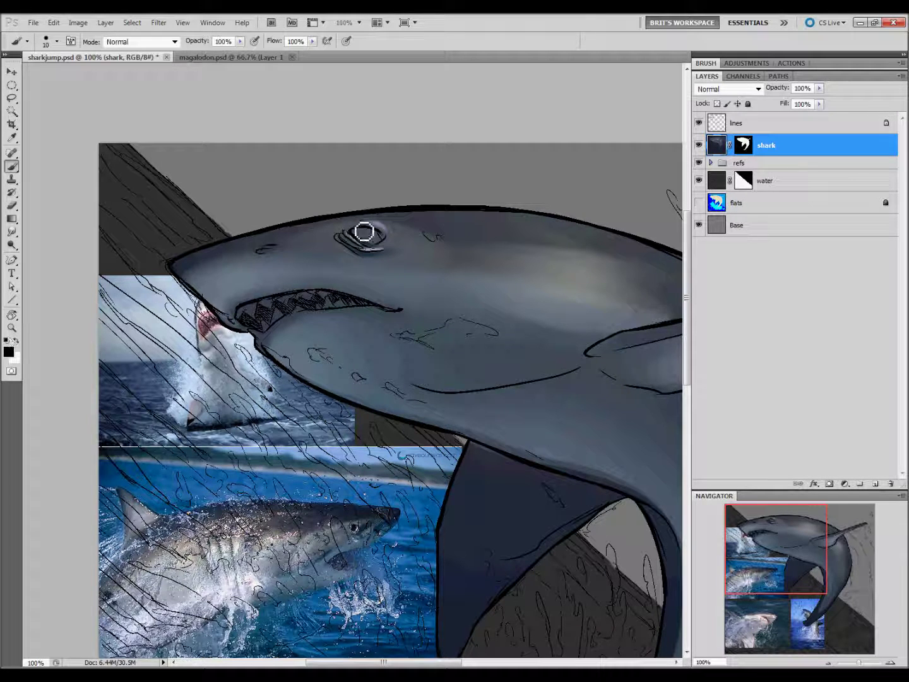
mouse_move(362, 233)
mouse_down()
mouse_move(357, 226)
mouse_move(380, 246)
mouse_up()
key(bracketright)
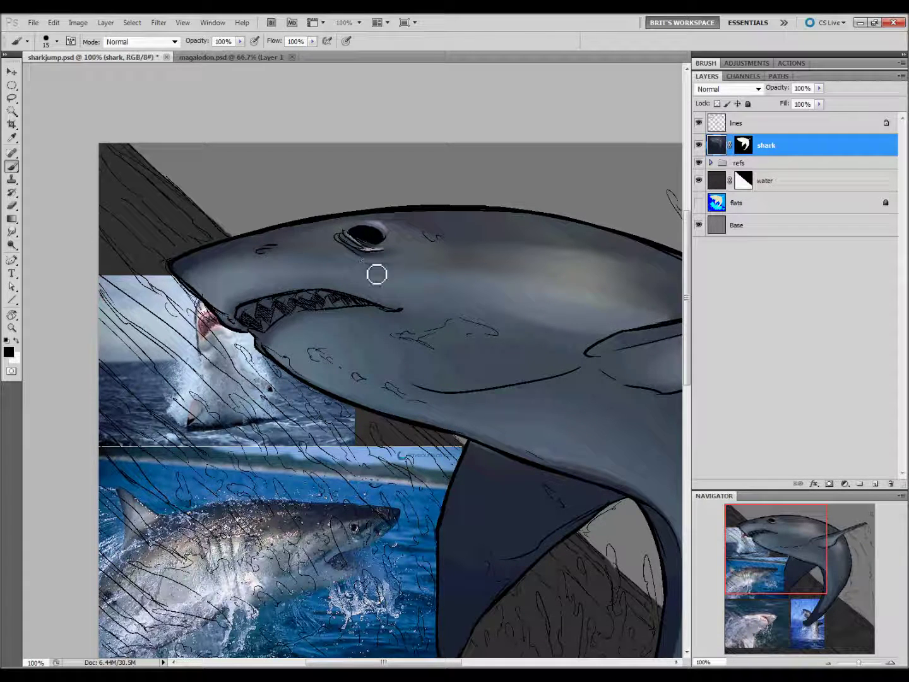
key(i)
click(337, 529)
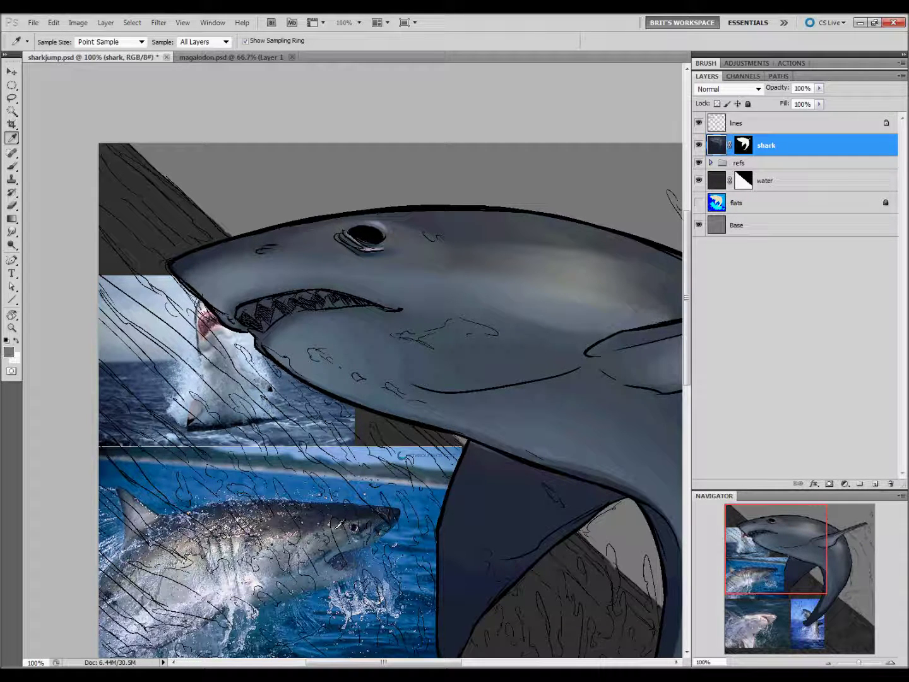
Sample a dark blue from the reference photo and lasso a strip along the shark's upper edge
key(l)
drag(423, 467, 271, 484)
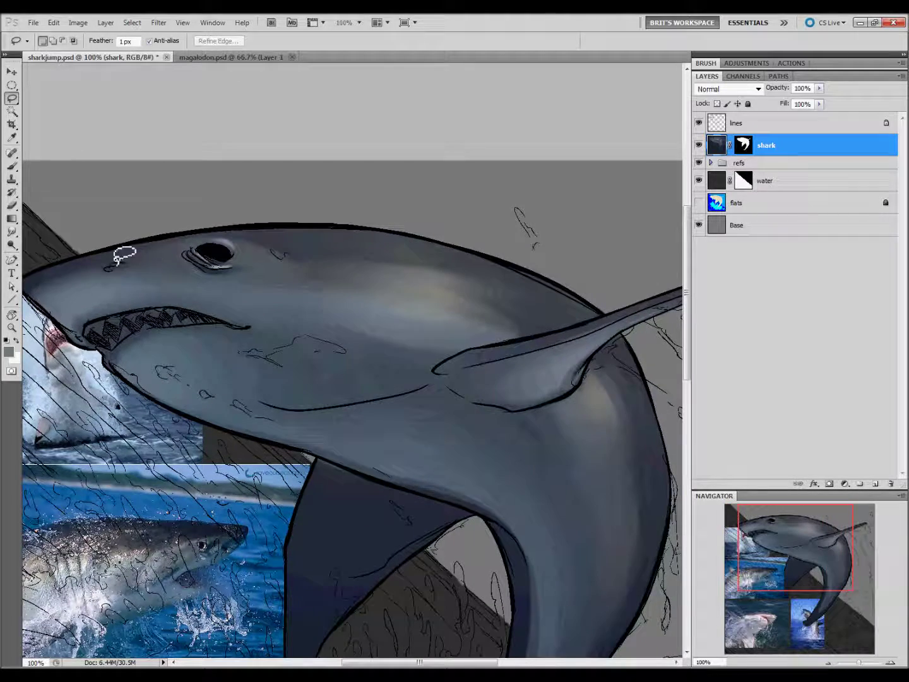
key(i)
click(243, 521)
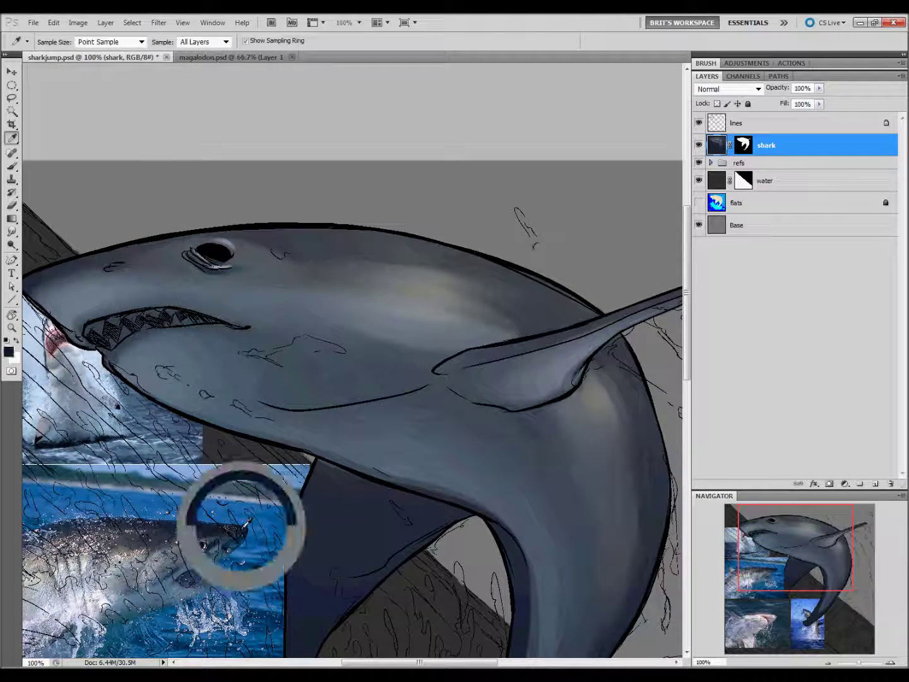
key(l)
drag(236, 507, 509, 544)
click(319, 312)
key(Return)
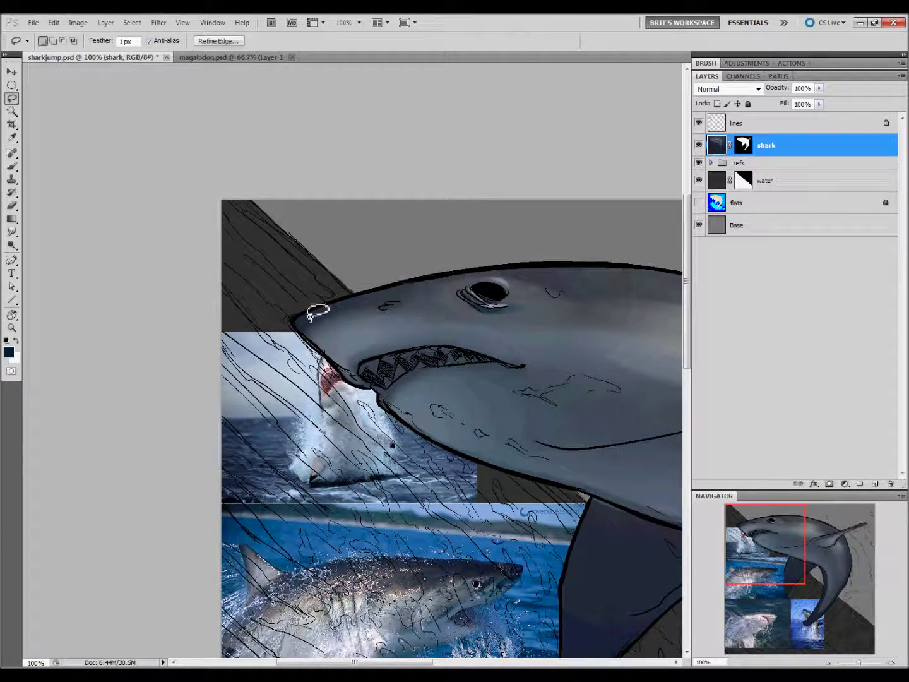
drag(294, 324, 503, 271)
key(g)
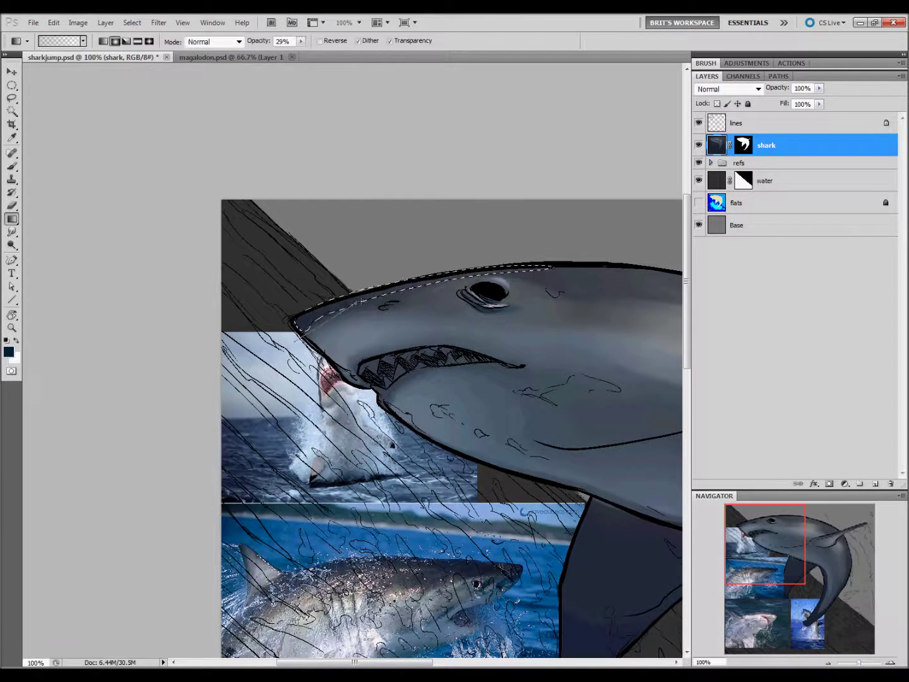
Gradient-shade a lassoed strip along the shark's top edge in a reference colour, then deselect
drag(643, 499, 447, 480)
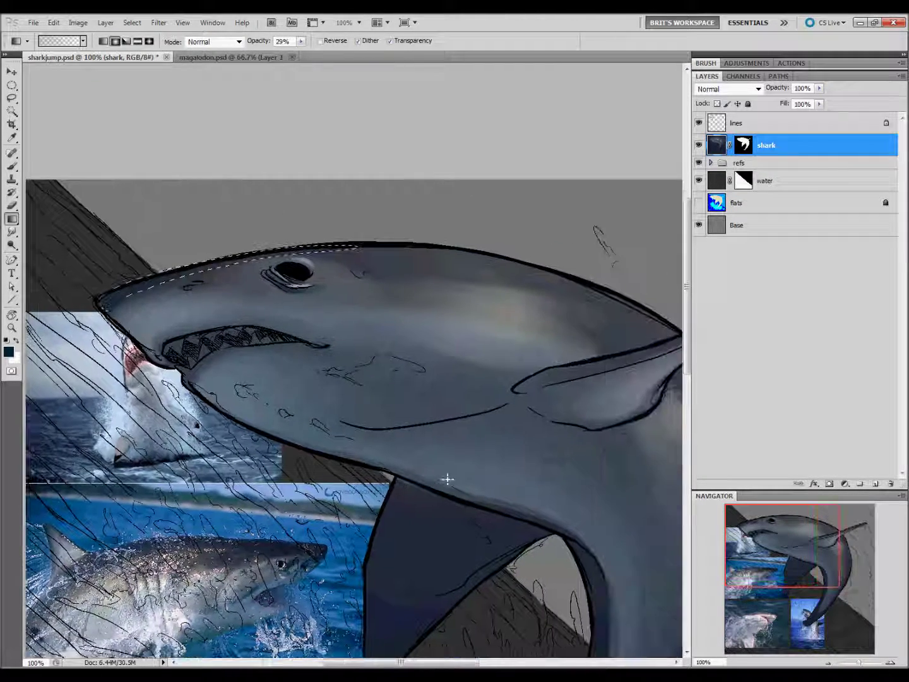
key(i)
click(289, 547)
key(l)
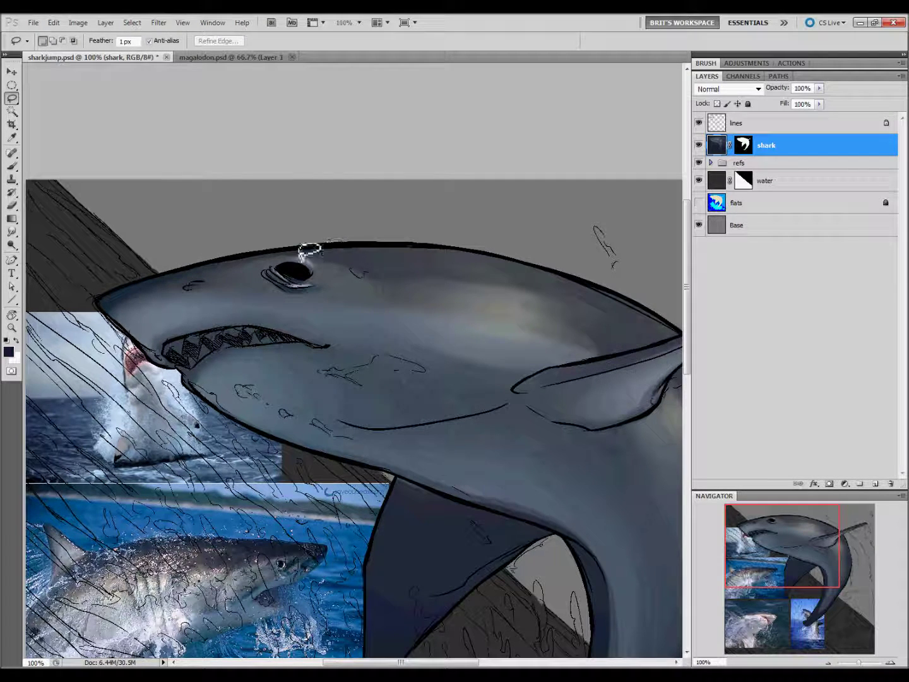
mouse_move(372, 262)
mouse_down()
mouse_move(318, 261)
mouse_move(328, 281)
mouse_up()
key(g)
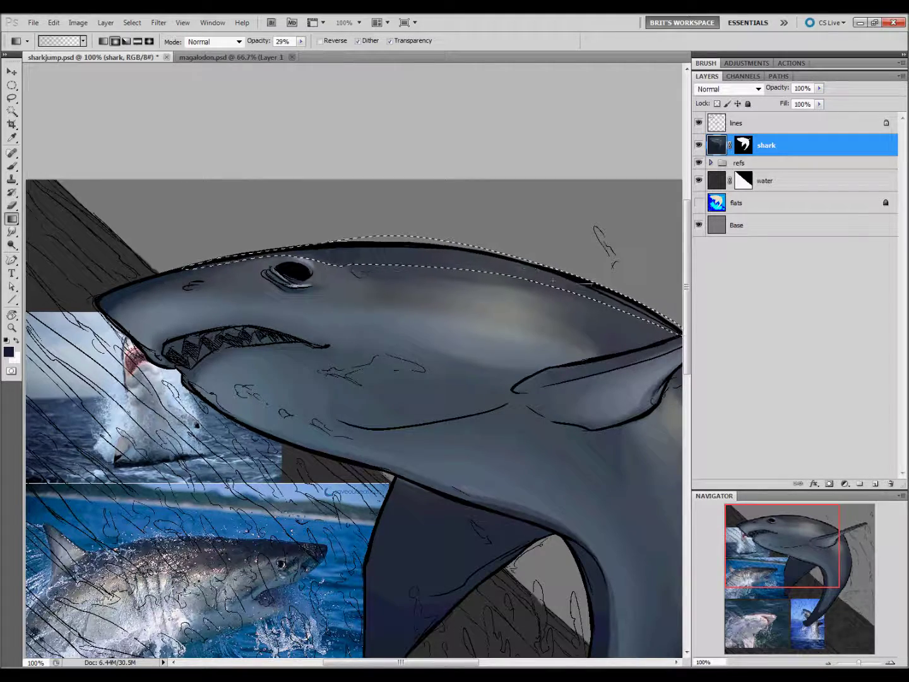
key(l)
key(ctrl+d)
Lasso a strip along the shark's back edge and shade it with a gradient
drag(542, 580, 346, 518)
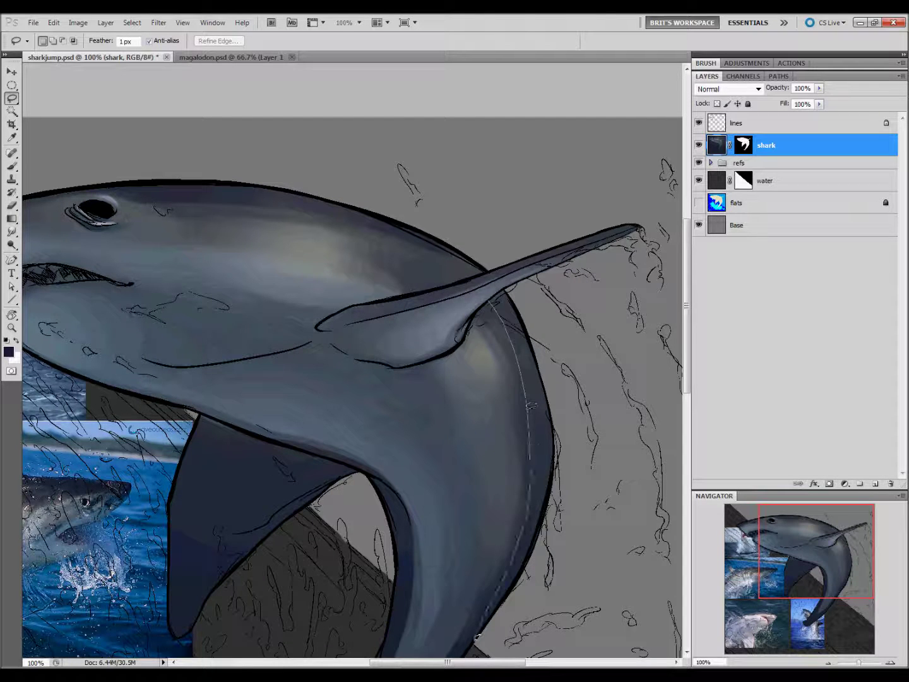
drag(510, 288, 513, 290)
key(g)
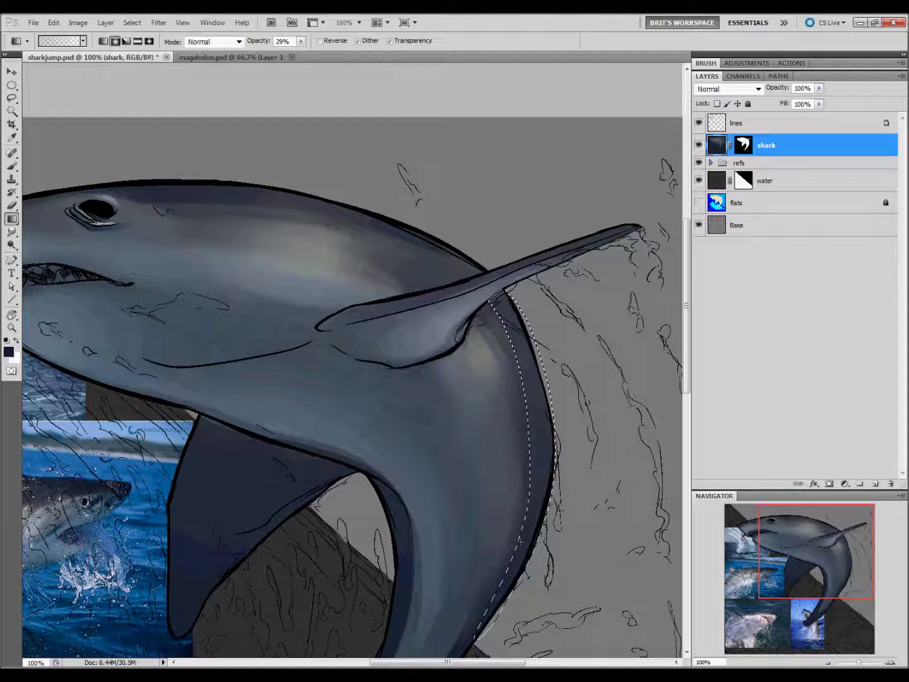
mouse_move(490, 605)
mouse_down()
mouse_move(395, 592)
mouse_move(568, 534)
mouse_up()
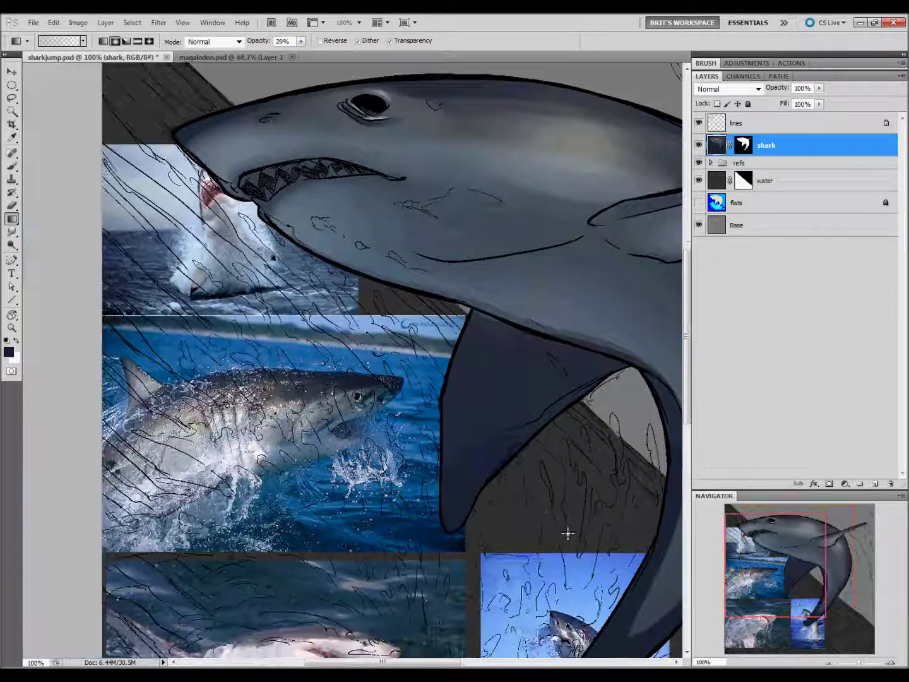
Sample a lighter slate blue and dark navy from the canvas for the next gradient
key(i)
click(146, 400)
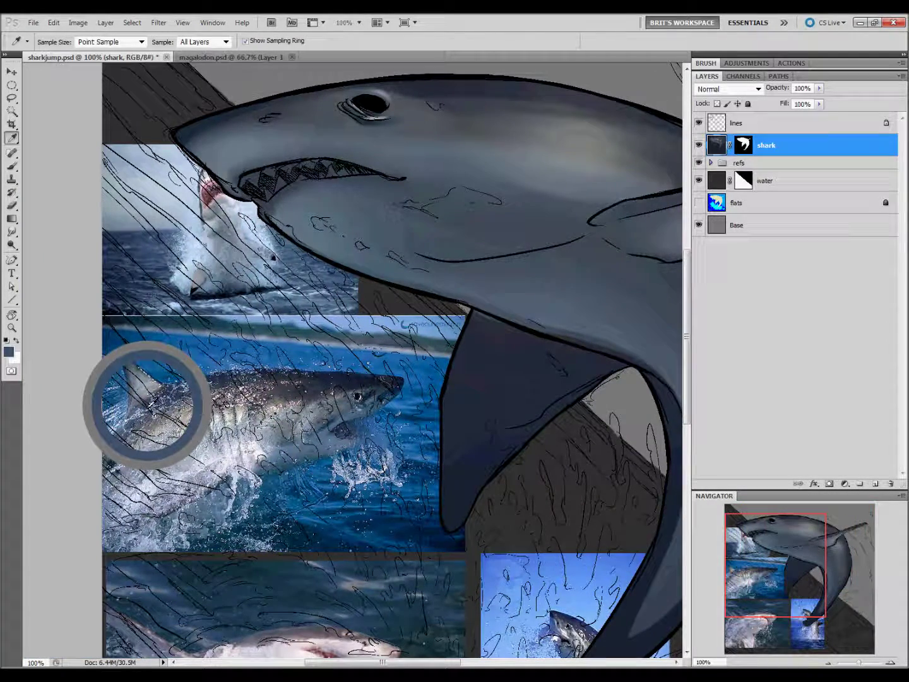
drag(144, 402, 150, 405)
click(139, 418)
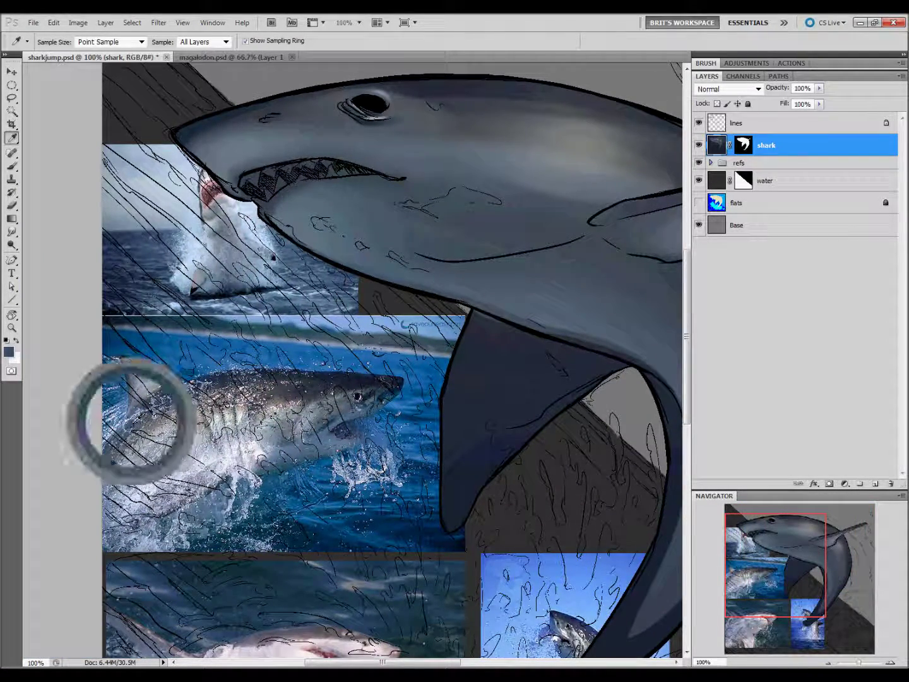
click(212, 376)
key(g)
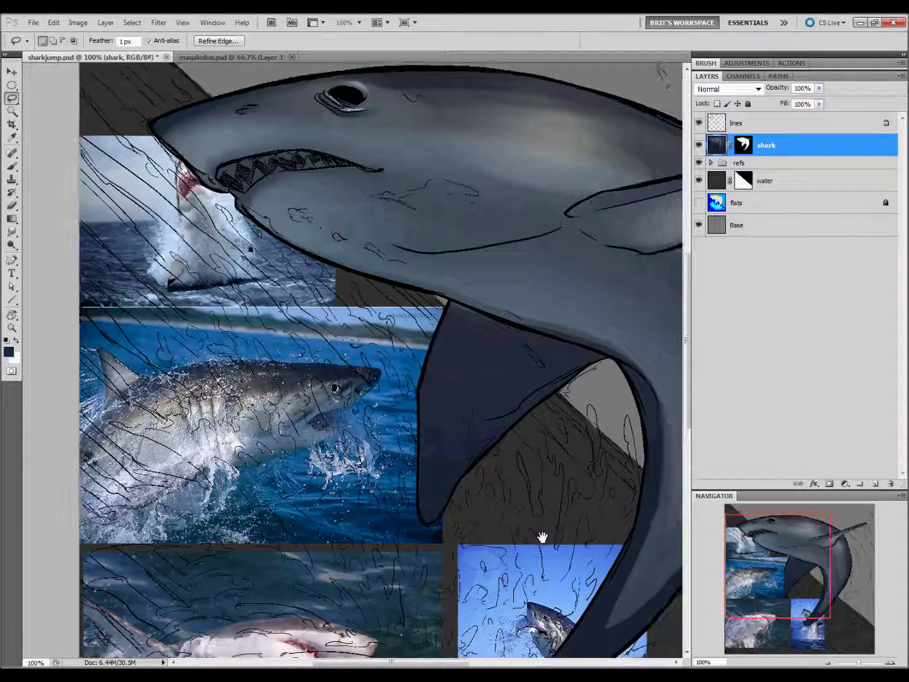
drag(541, 537, 335, 457)
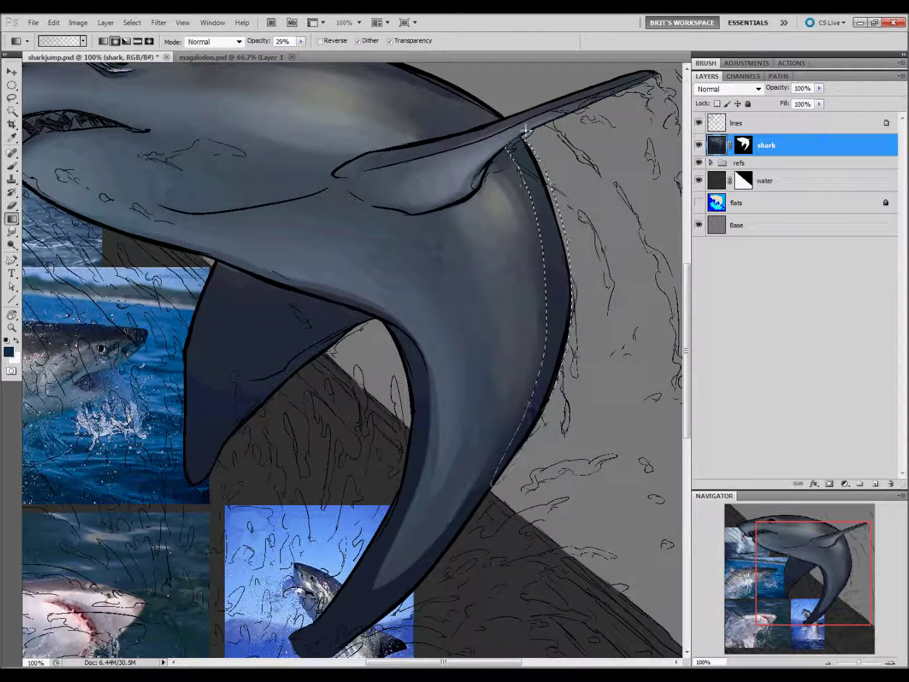
Gradient-shade a lassoed strip along the back behind the head, then deselect
key(l)
drag(502, 149, 514, 356)
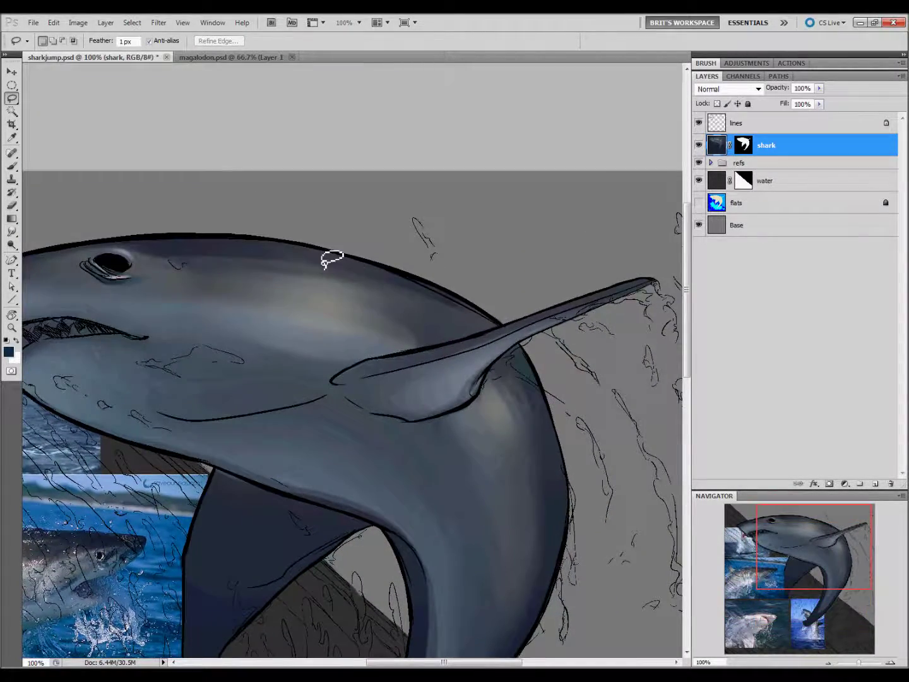
drag(483, 329, 499, 324)
key(g)
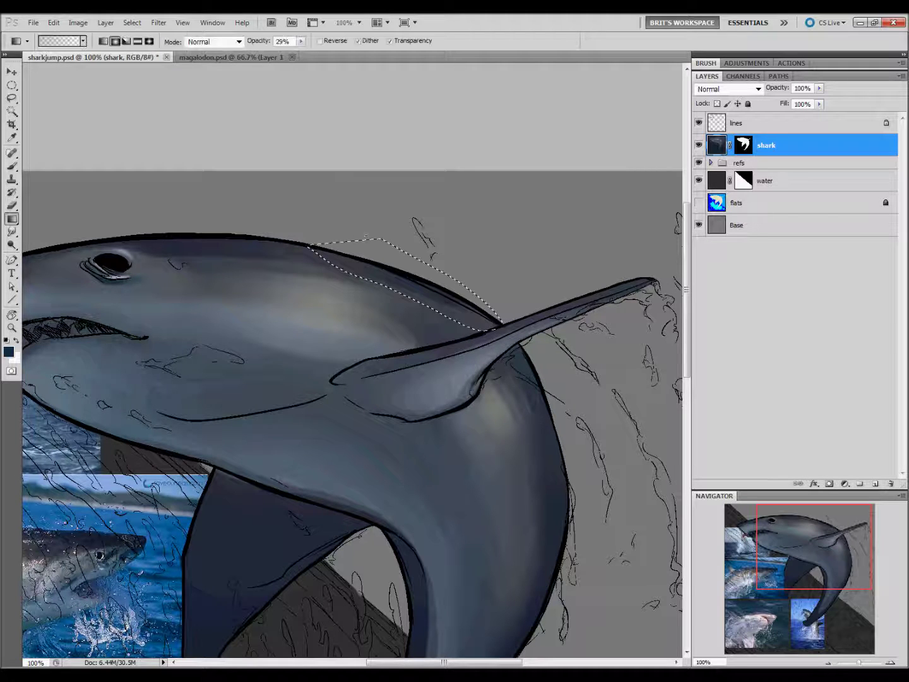
key(l)
key(ctrl+d)
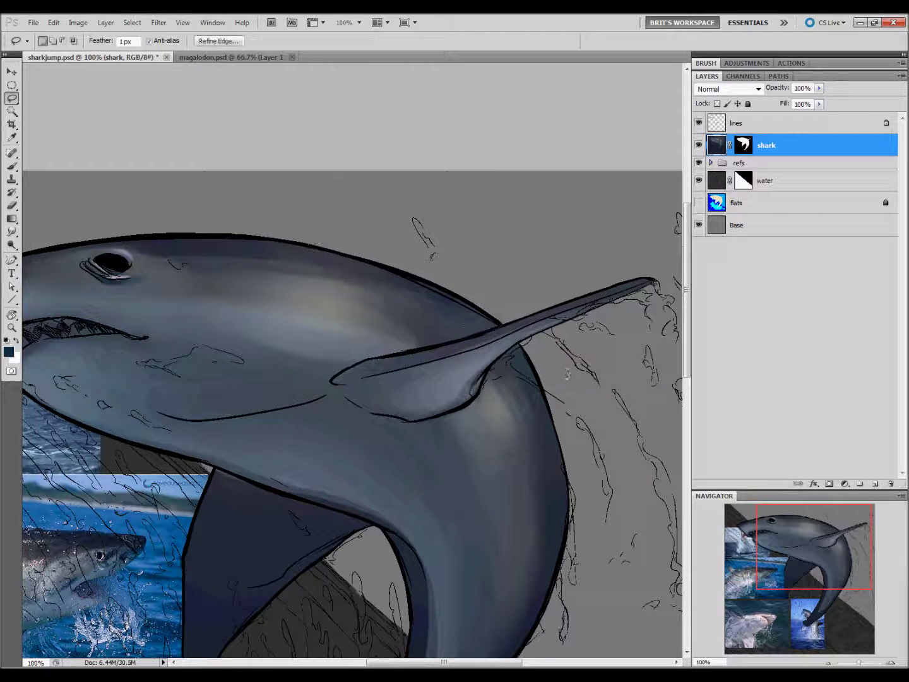
drag(343, 487, 447, 495)
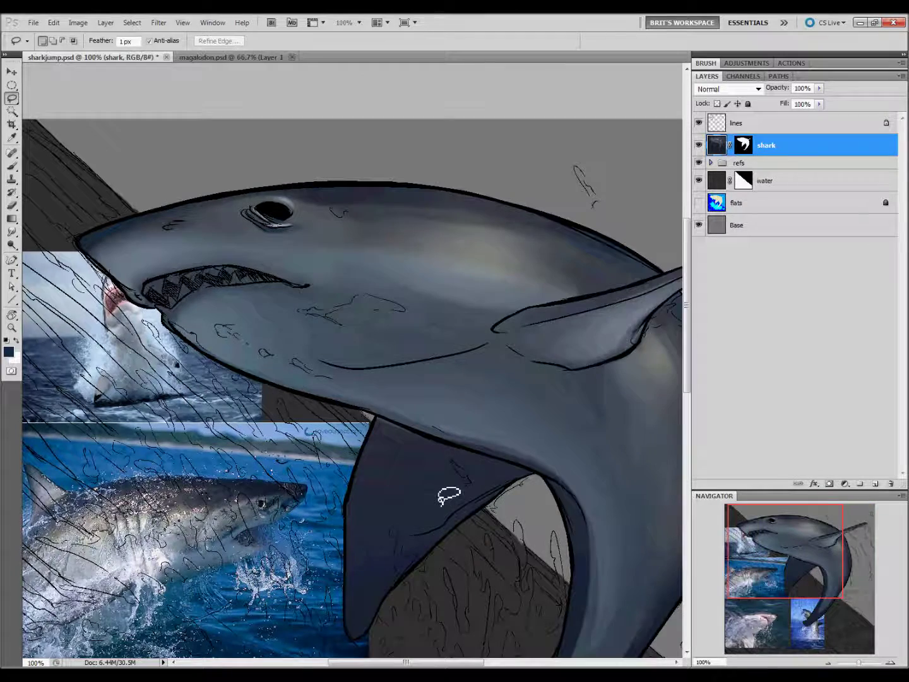
Pan to the shark's head and reference photos, cycling through Eyedropper, Lasso, Brush and Smudge
drag(395, 541, 479, 492)
key(i)
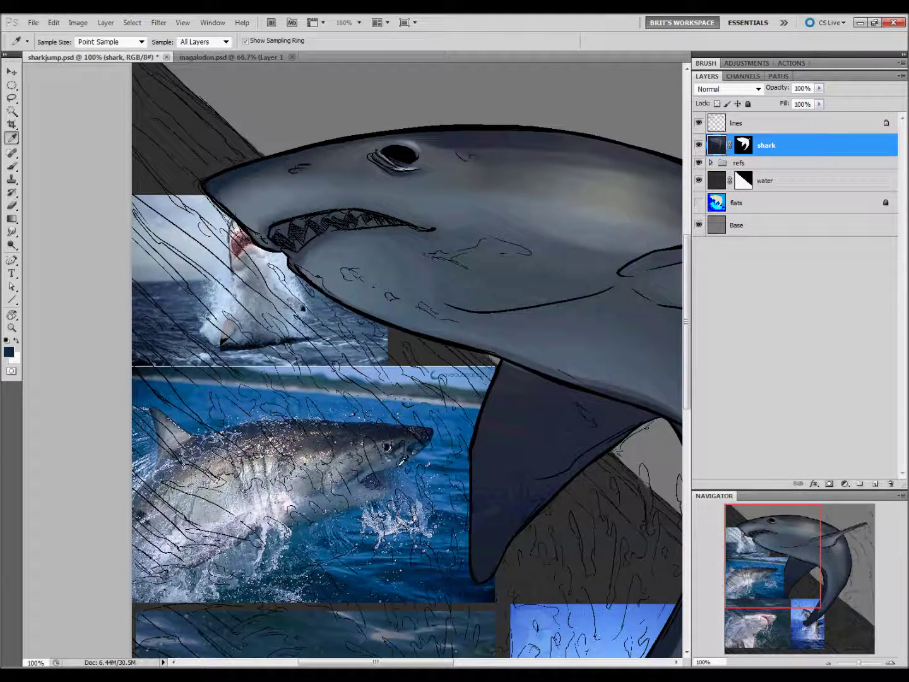
key(l)
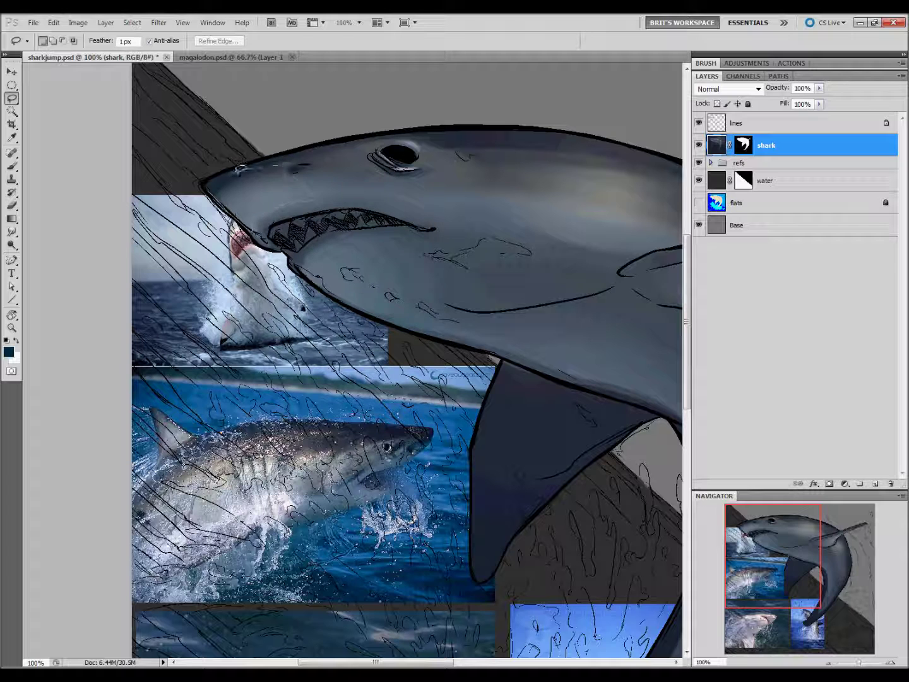
key(b)
key(l)
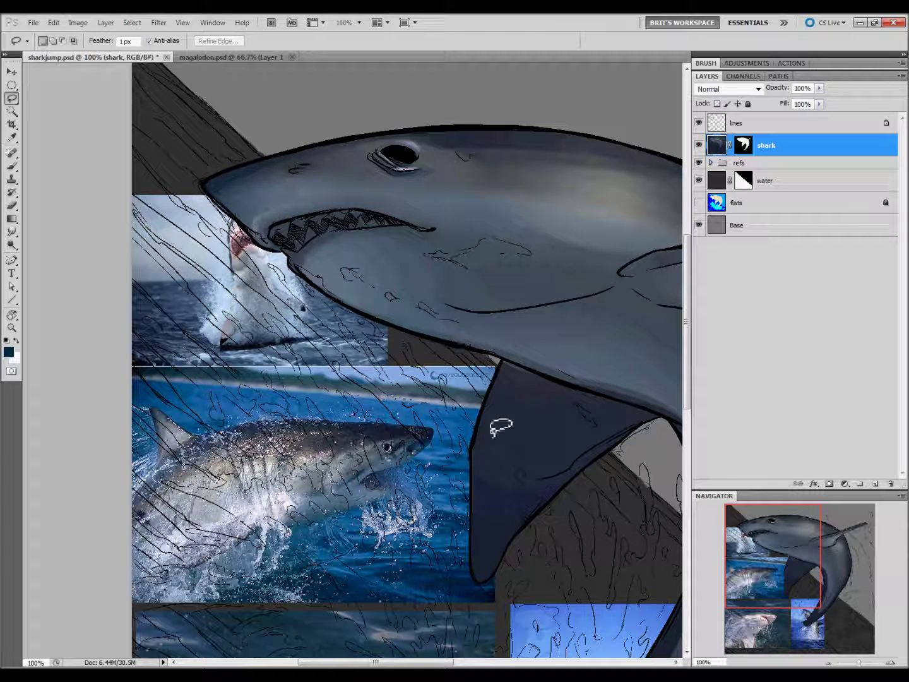
key(r)
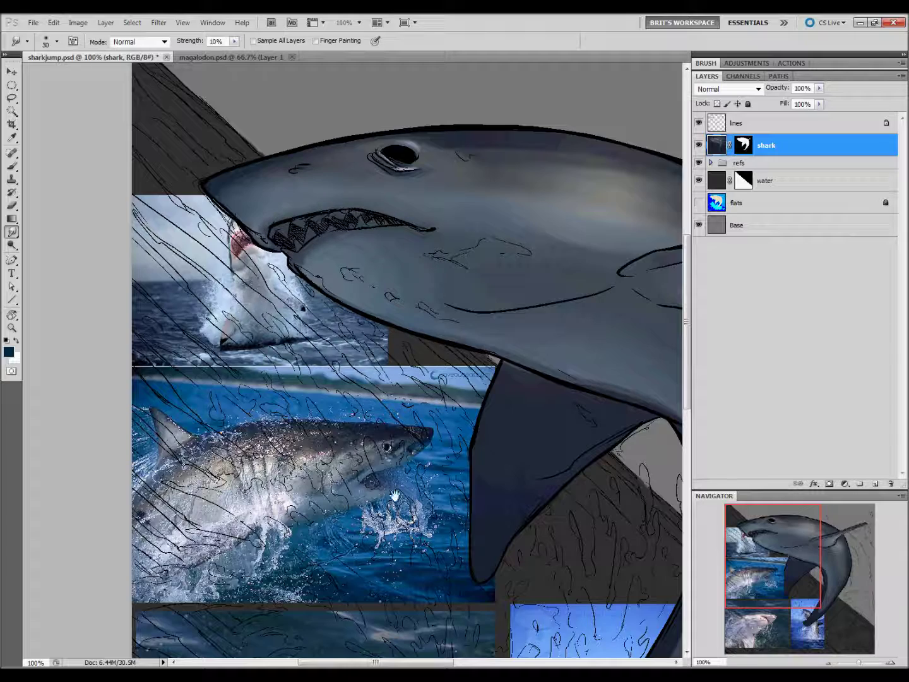
drag(394, 496, 350, 500)
Sample blue tones from near the shark's nose and from the reference photo
key(i)
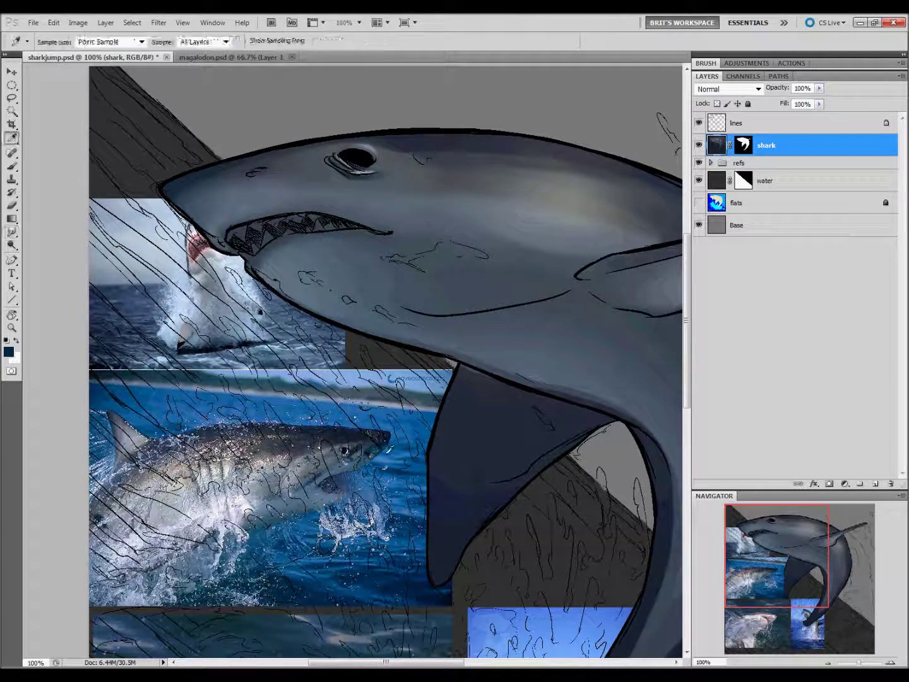
click(360, 442)
key(l)
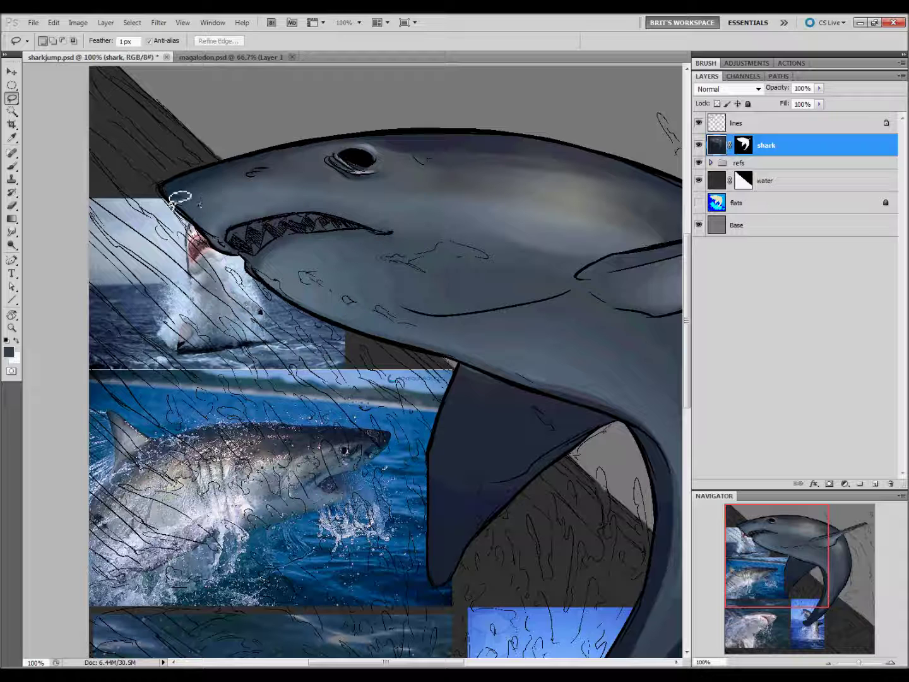
key(b)
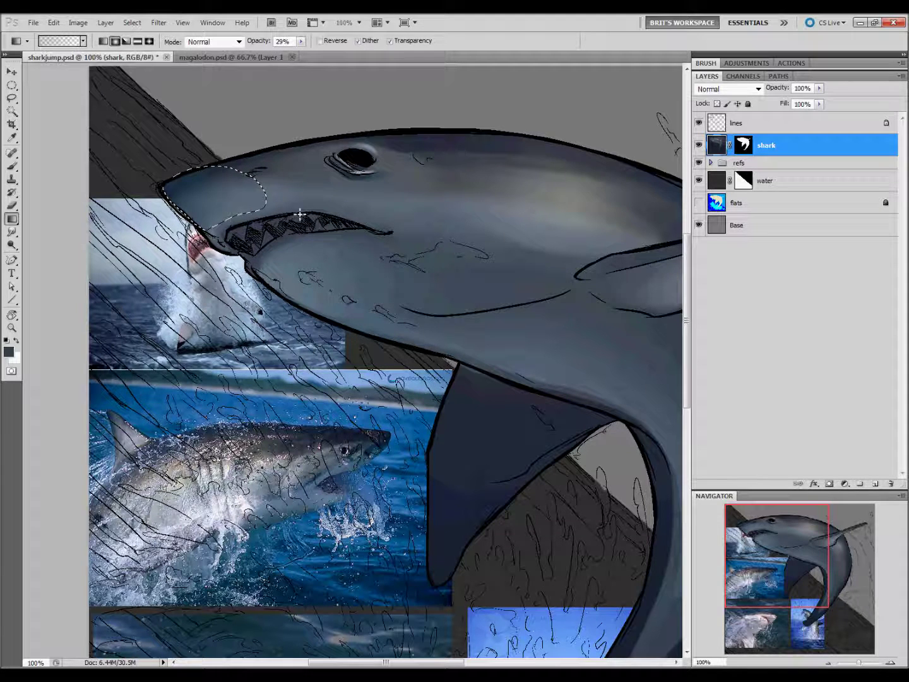
key(l)
key(i)
click(338, 471)
click(265, 503)
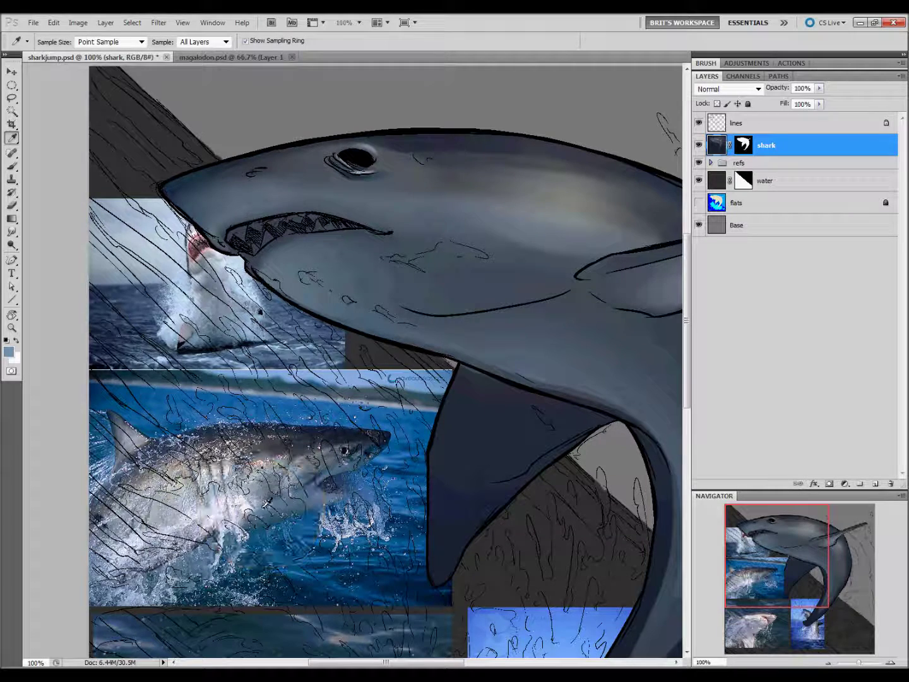
key(l)
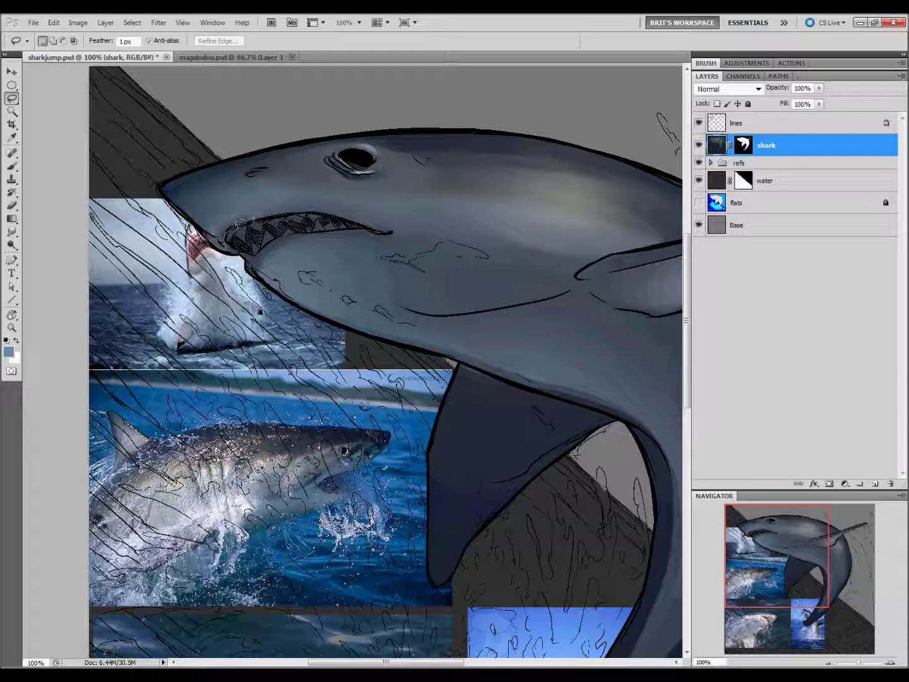
Paint brush strokes along the shark's mouth and sample another reference colour
key(b)
drag(239, 237, 349, 204)
key(l)
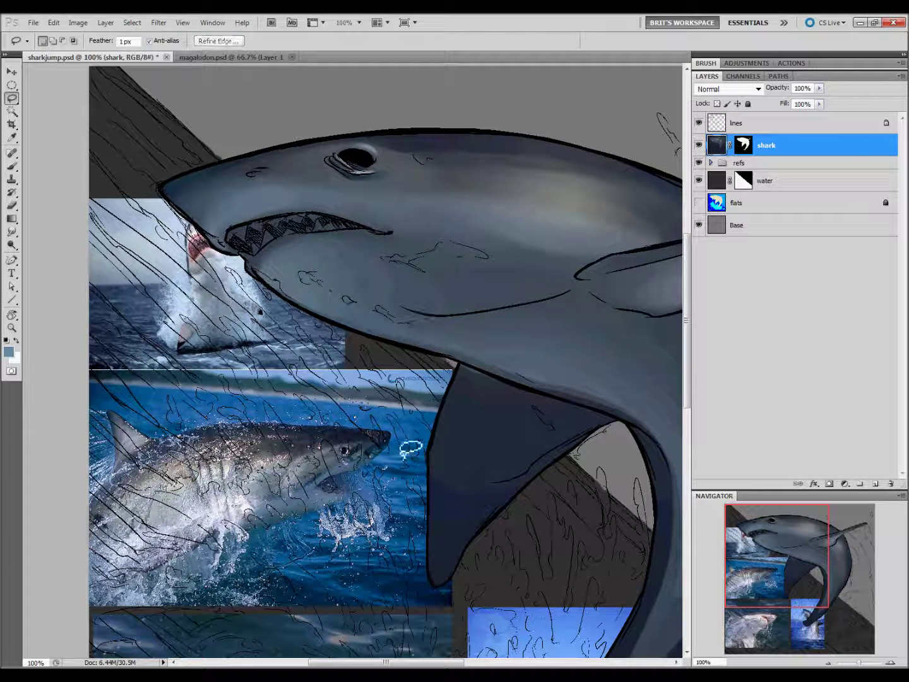
key(r)
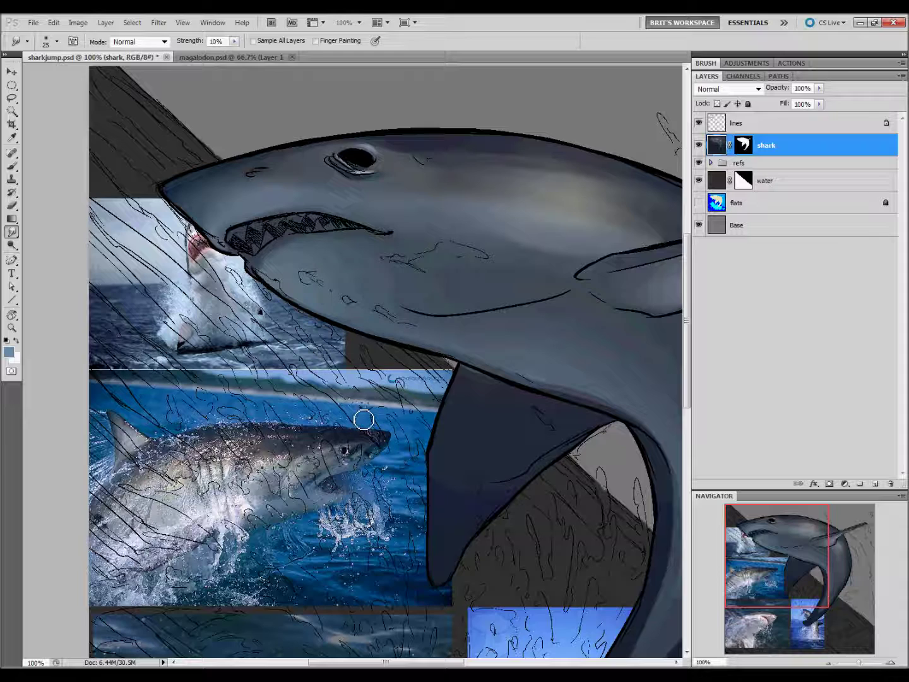
key(i)
click(334, 476)
key(l)
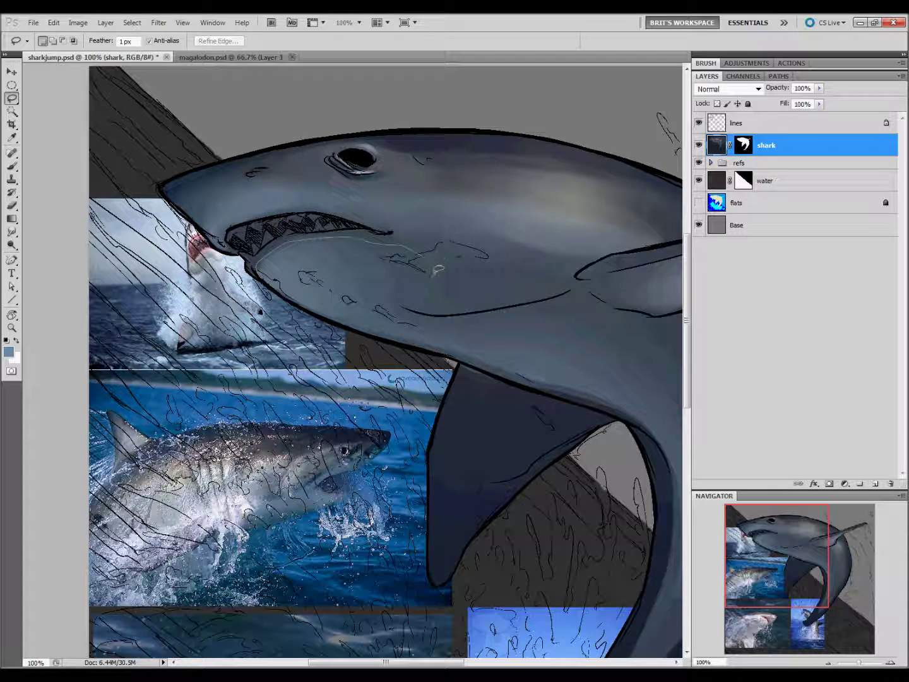
Lasso the cheek, jaw line and area below the jaw, fill with a 29% gradient, and deselect
drag(376, 307, 257, 270)
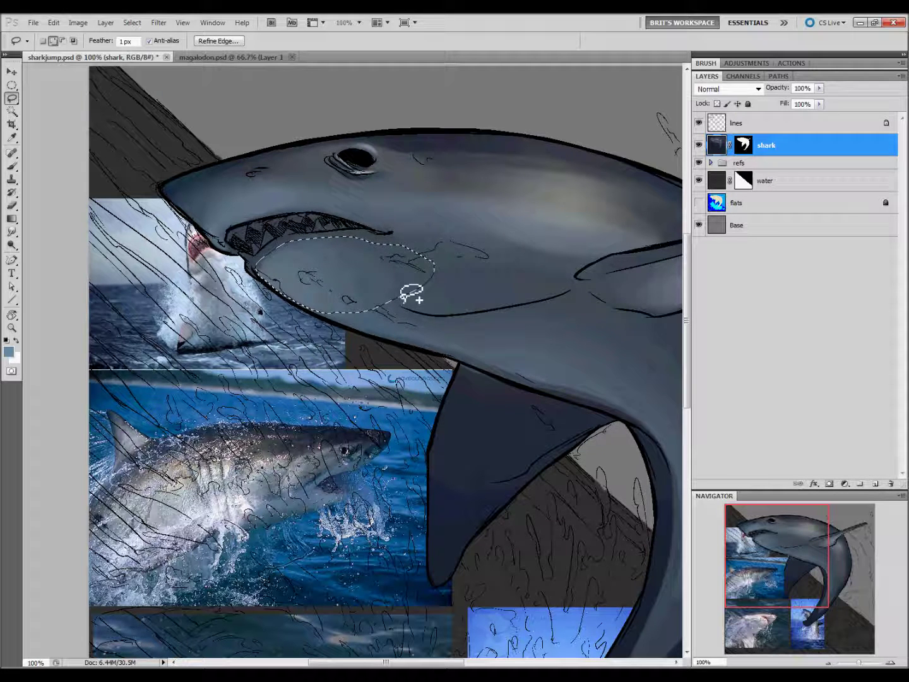
drag(354, 274, 490, 297)
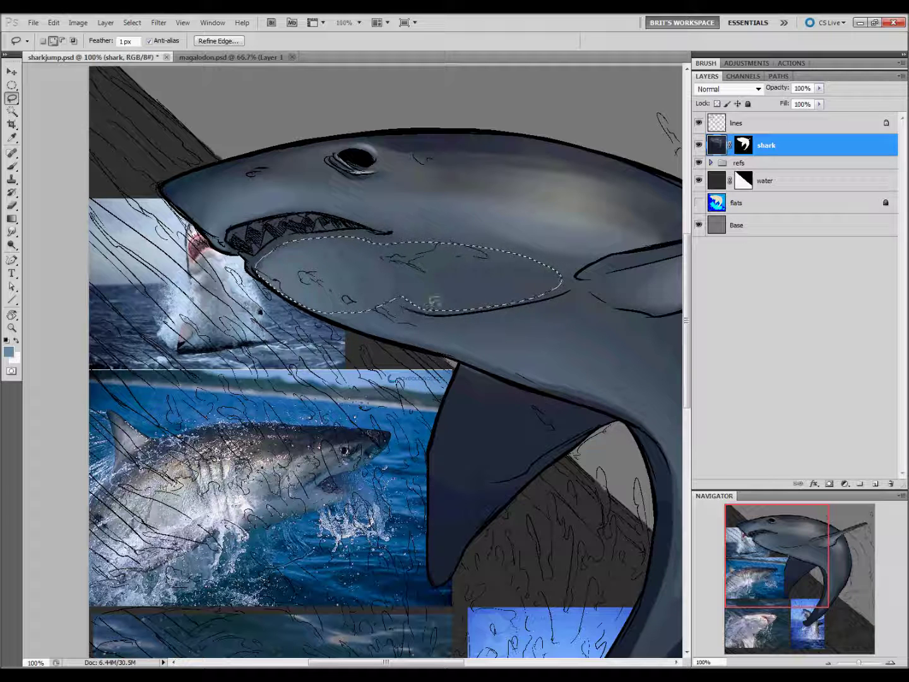
mouse_move(386, 312)
mouse_down()
mouse_move(366, 330)
mouse_move(382, 311)
mouse_move(482, 348)
mouse_up()
key(g)
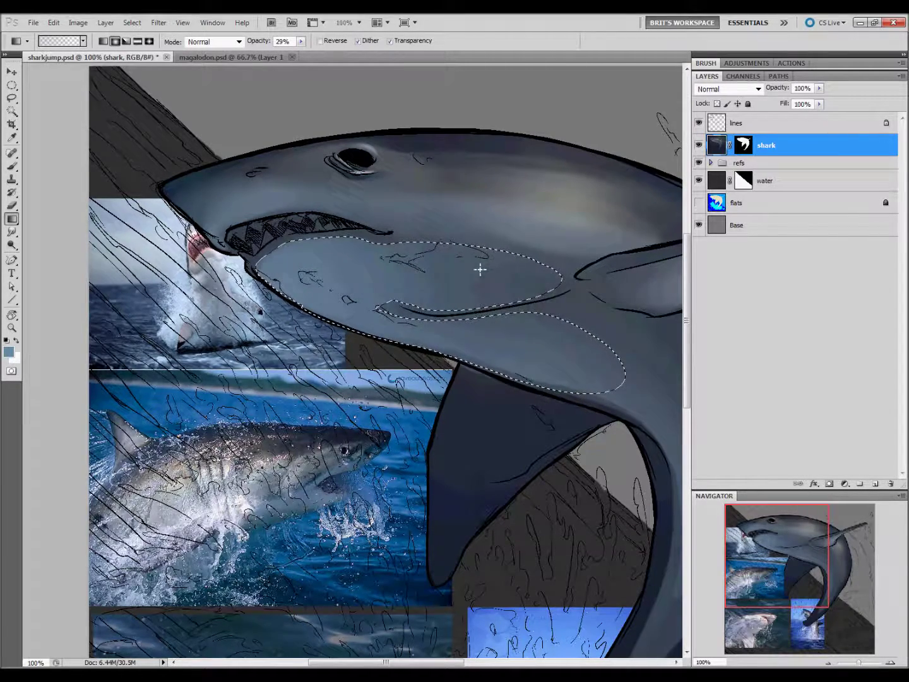
key(ctrl+d)
key(l)
Smudge the sketch lines on the jaw with an enlarged brush
click(11, 231)
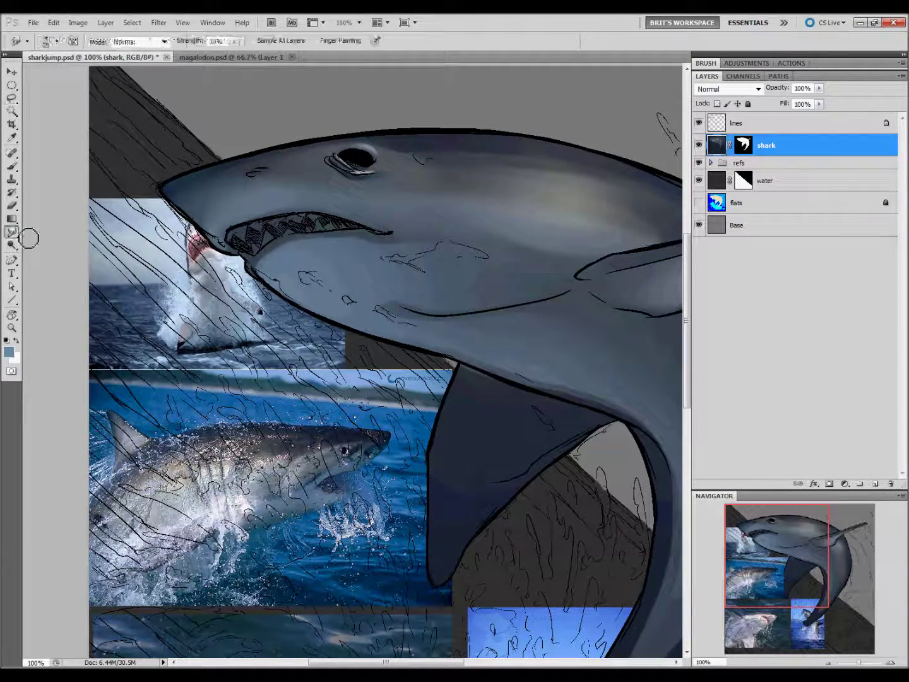
drag(432, 247, 389, 257)
key(bracketright)
key(bracketright)
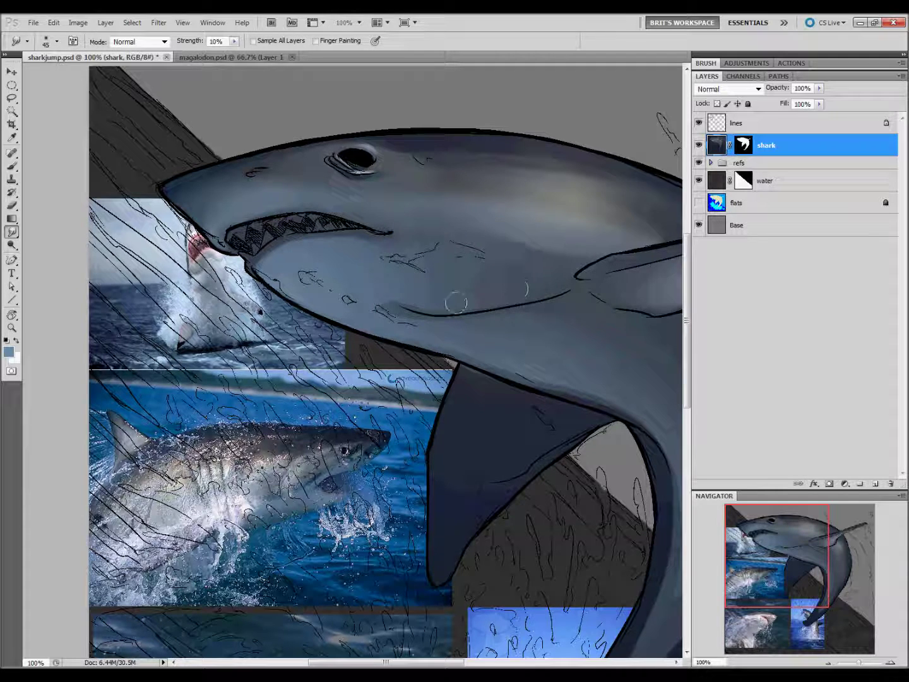
drag(542, 442, 346, 509)
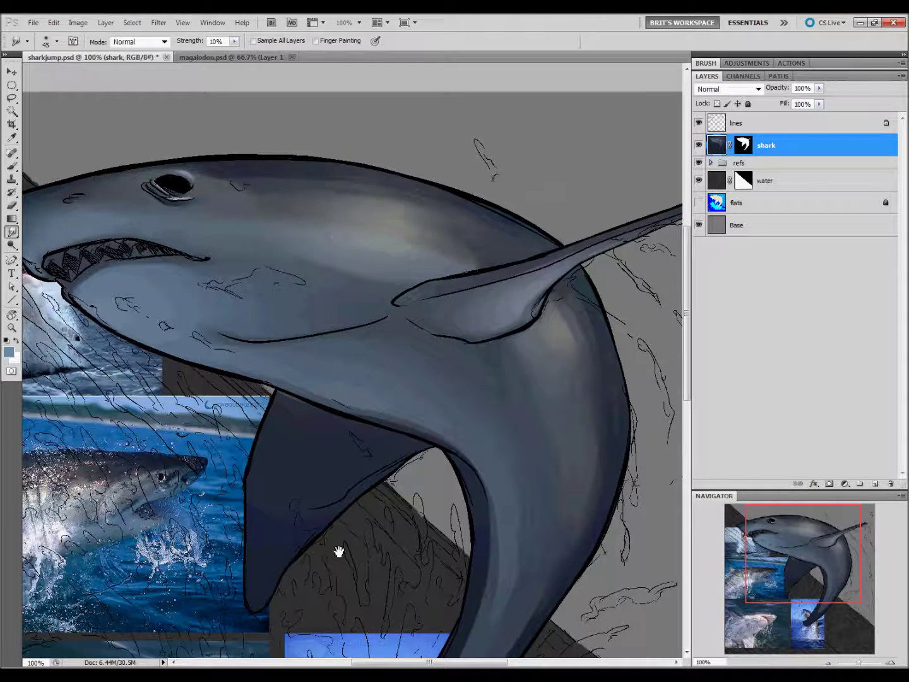
drag(339, 549, 508, 507)
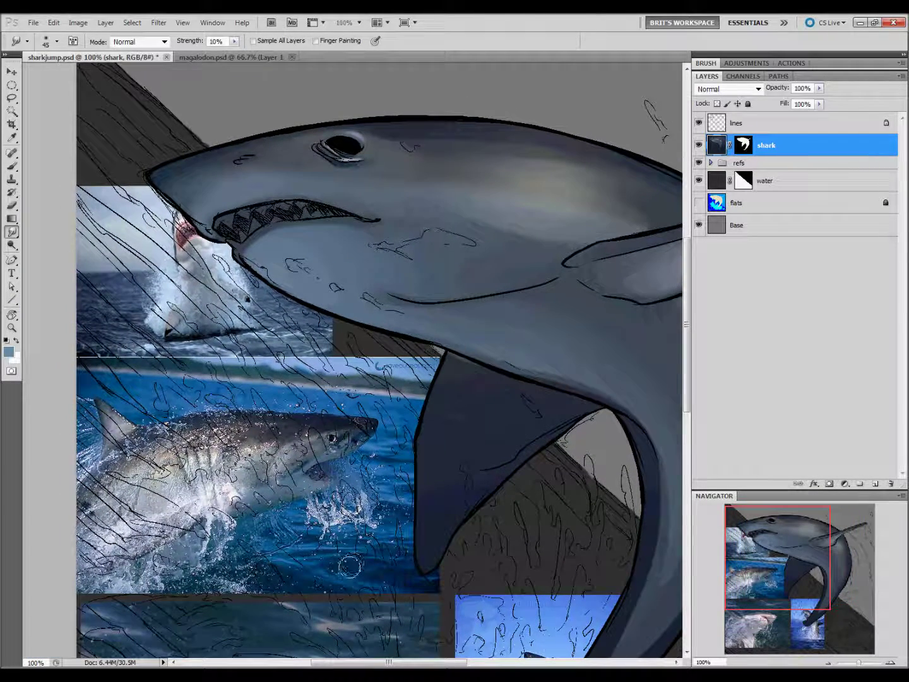
Sample a darker blue and a light splash colour from the shark photo
key(i)
click(299, 468)
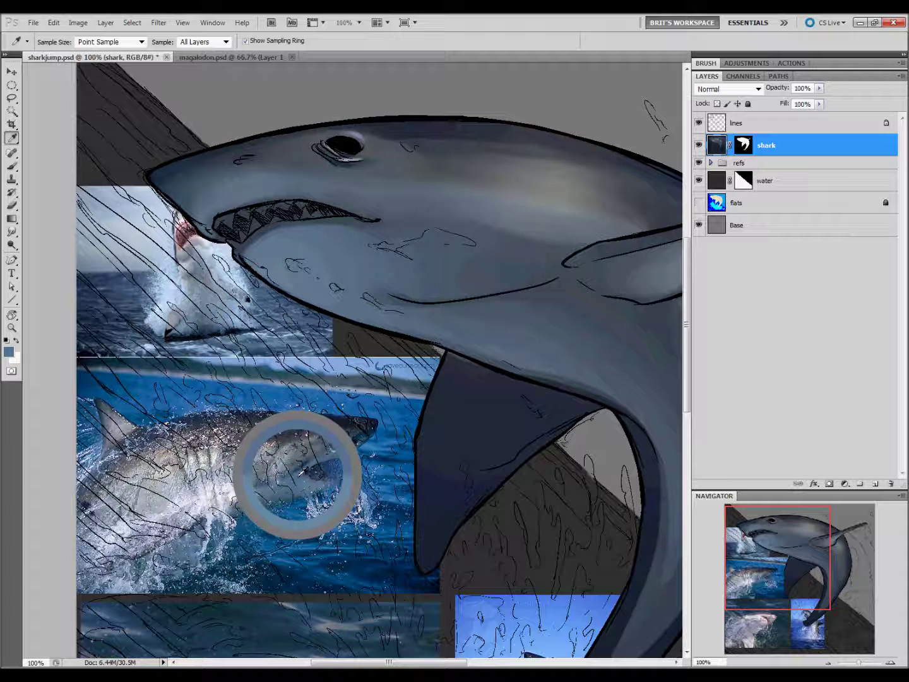
click(166, 505)
key(l)
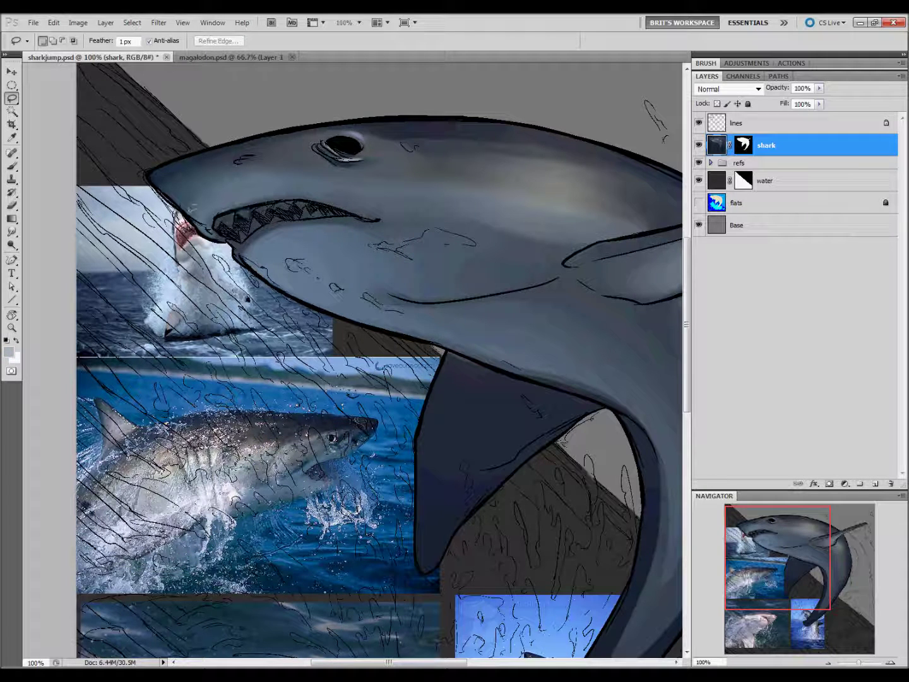
key(b)
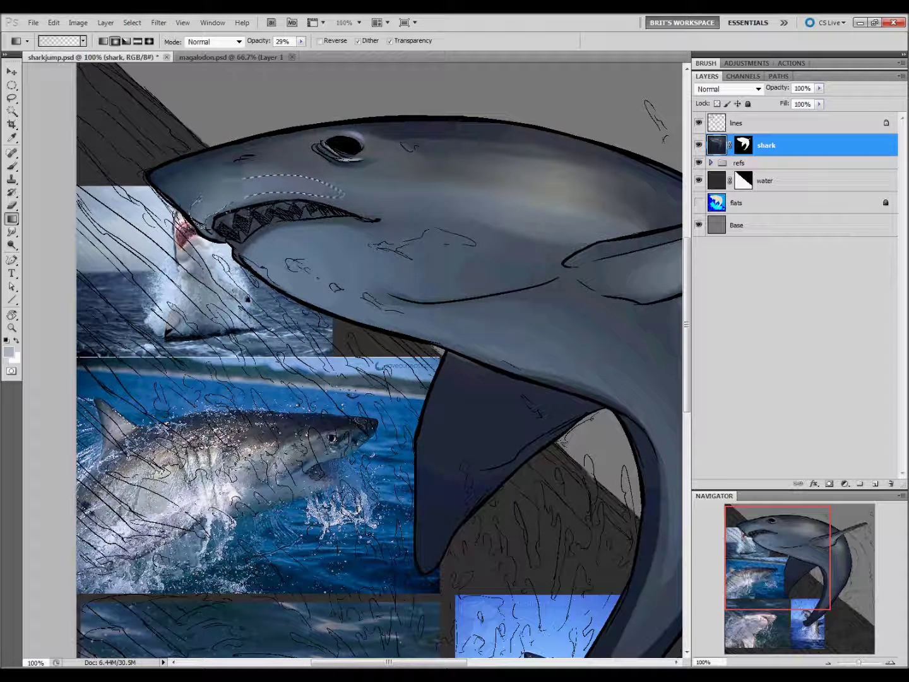
key(l)
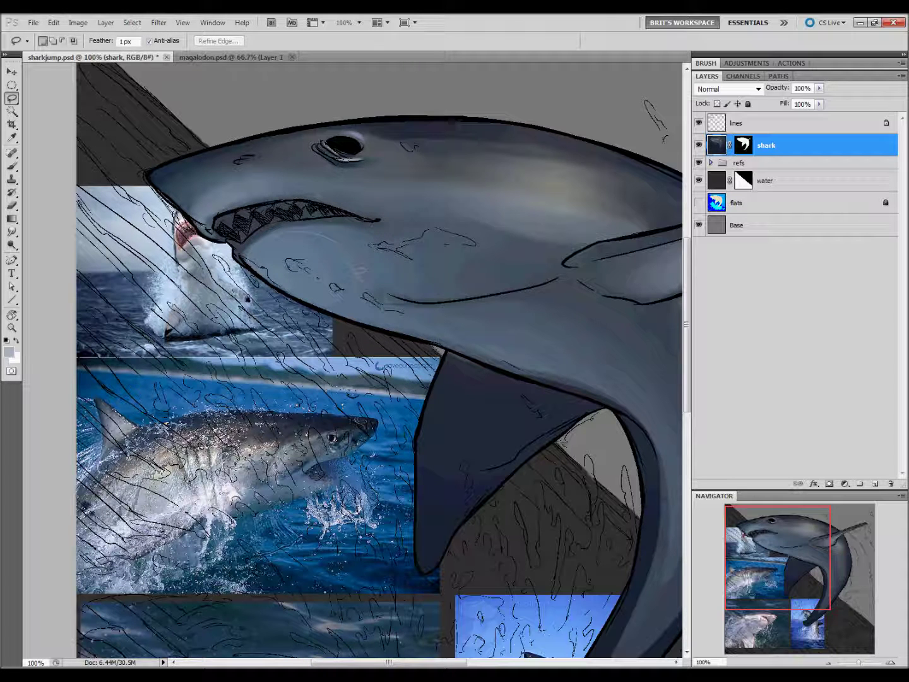
Gradient-shade lassoed strips along the lower jaw and belly, deselecting after each
drag(503, 347, 504, 348)
key(g)
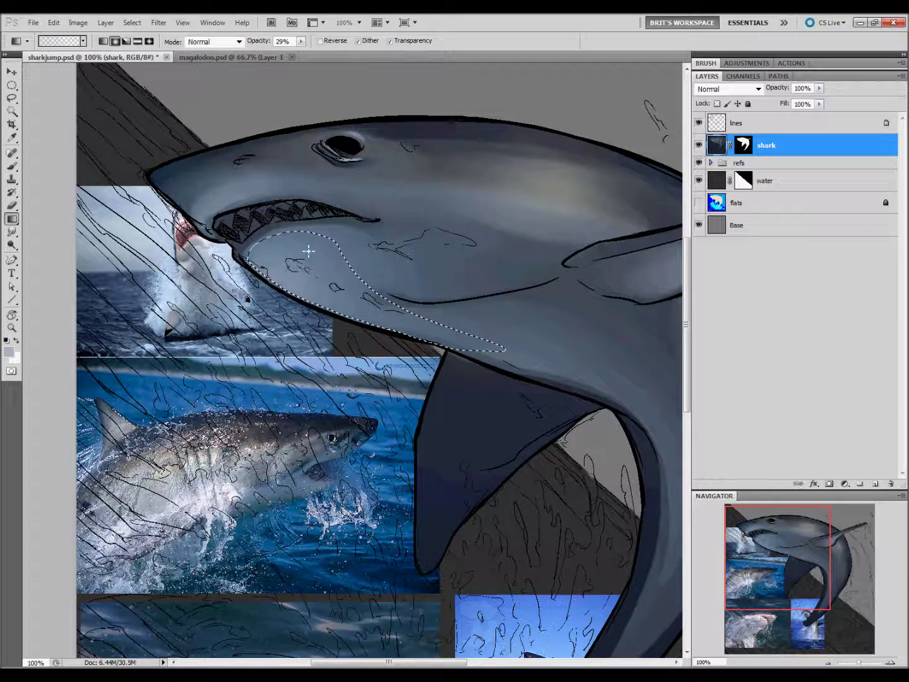
key(ctrl+d)
key(l)
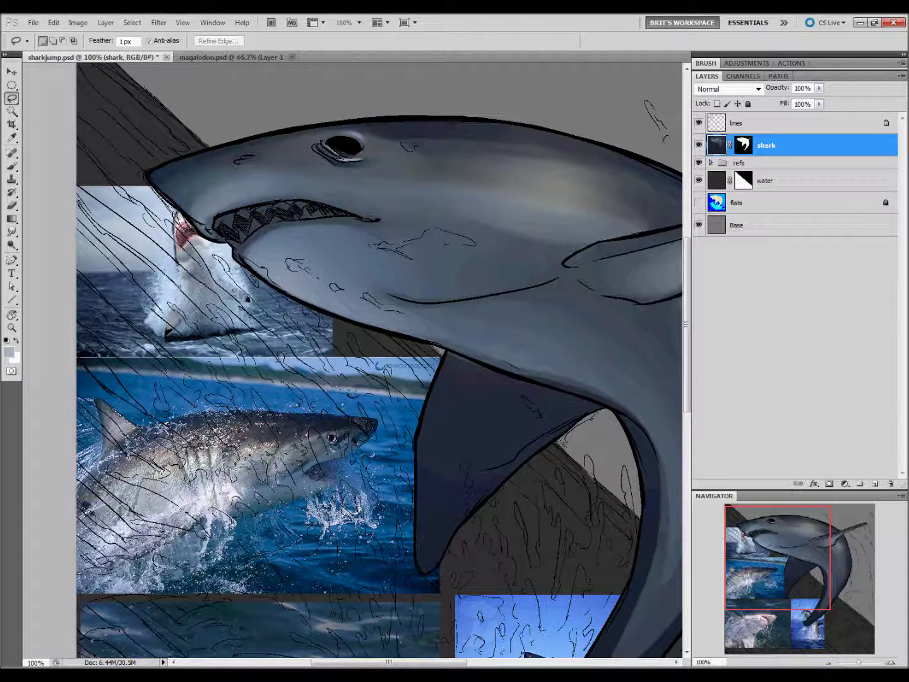
drag(391, 246, 359, 271)
key(g)
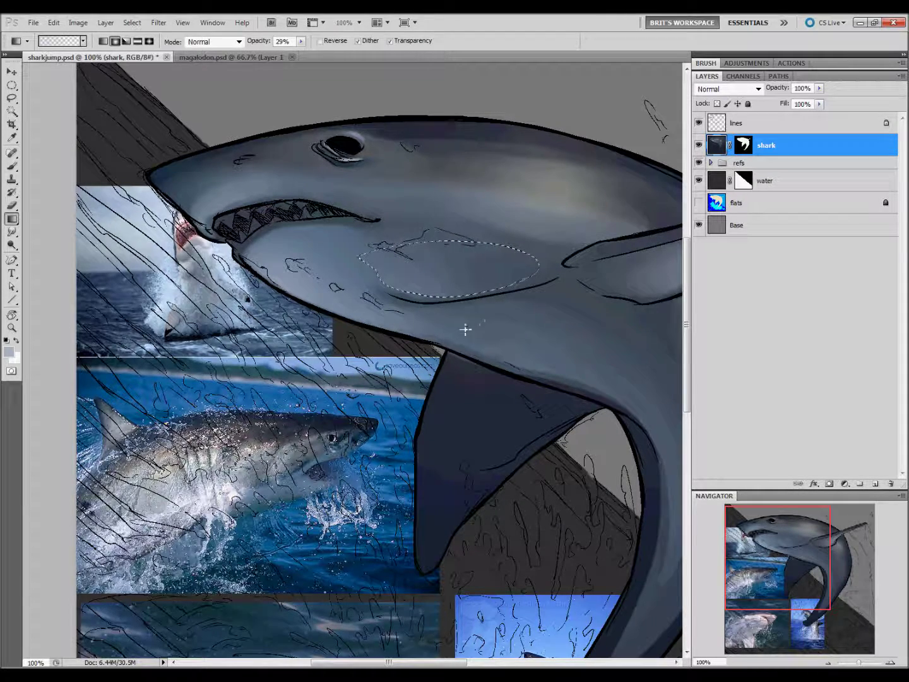
key(l)
key(ctrl+d)
Save the painting and smudge the snout's shading smooth
key(ctrl+s)
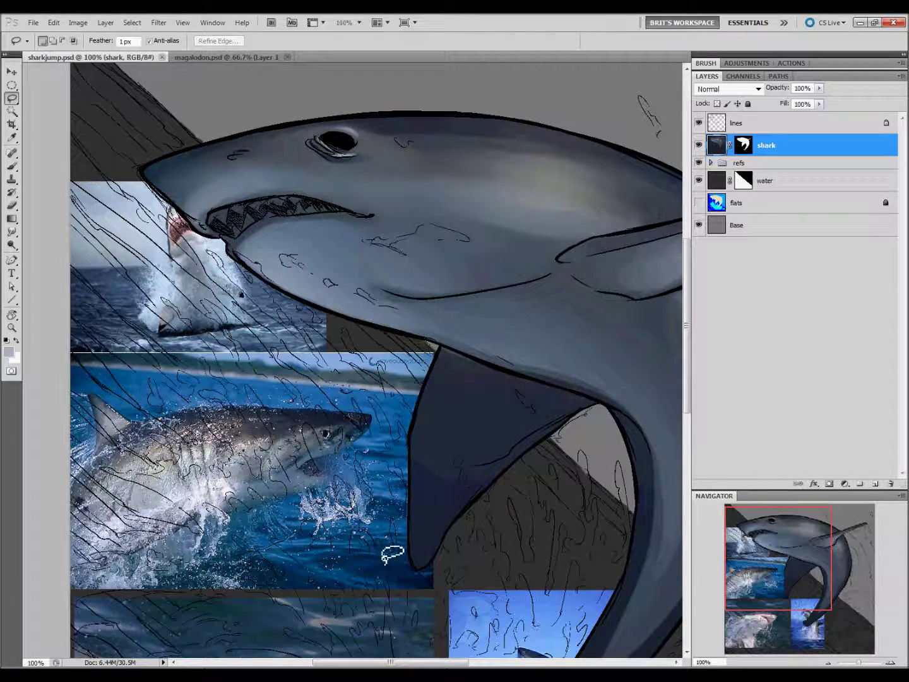
key(r)
drag(187, 197, 212, 185)
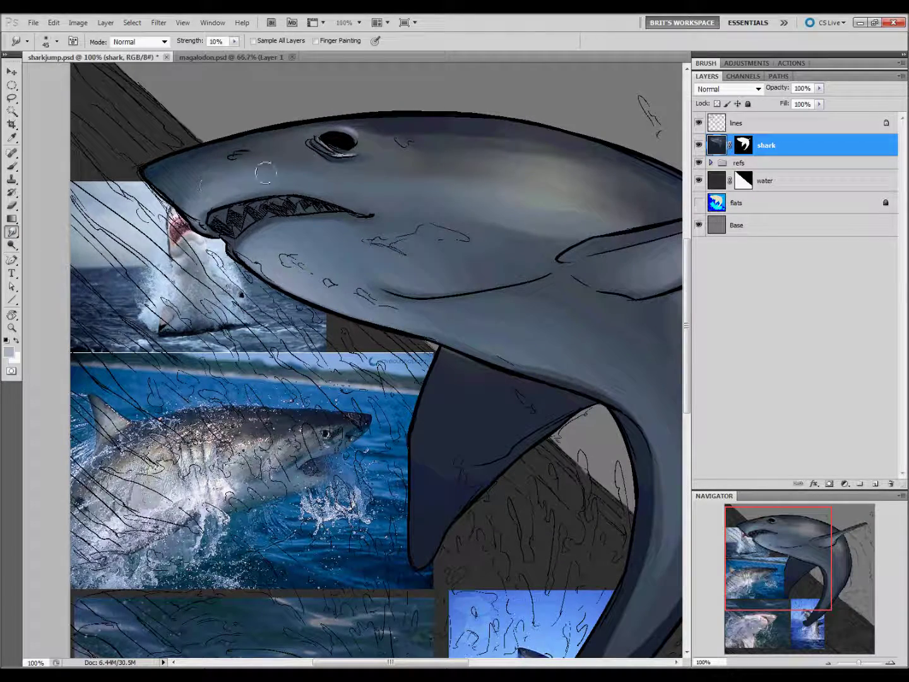
drag(399, 472, 312, 466)
Sample dark blue from the photo and gradient-shade the lassoed underside of the body
key(l)
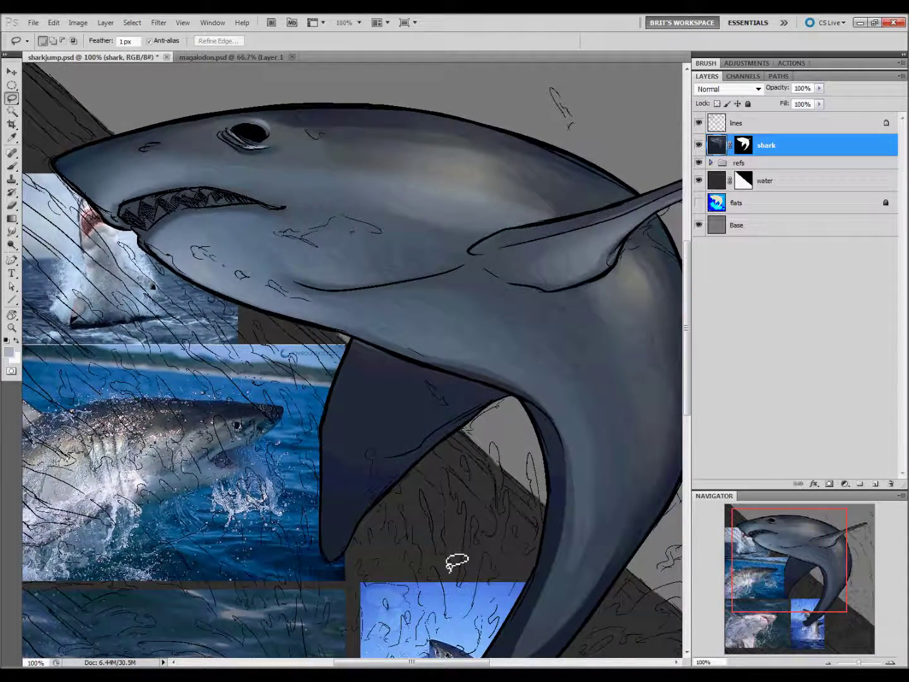
key(i)
click(175, 483)
key(l)
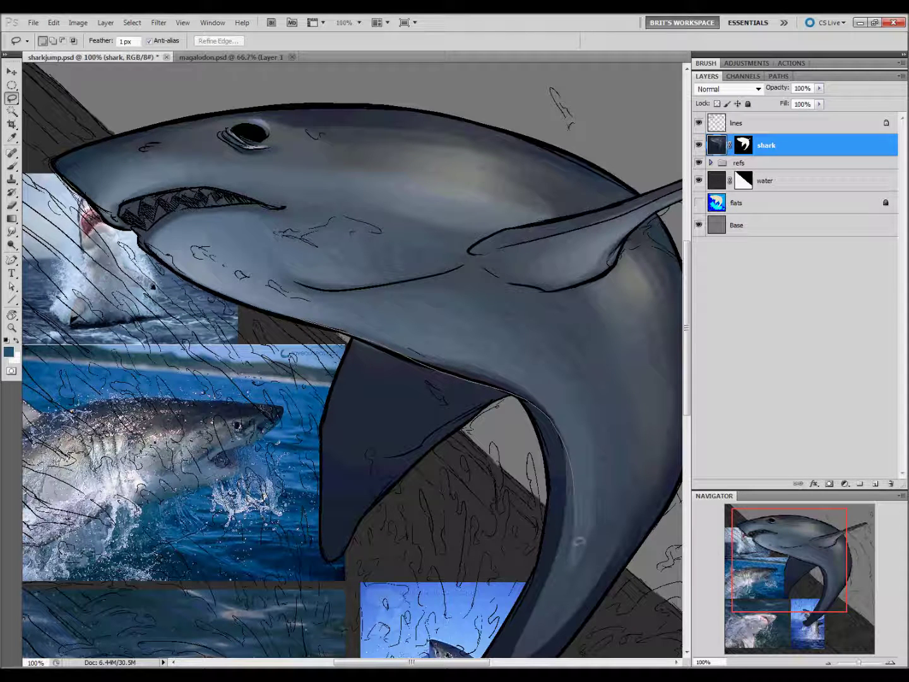
drag(542, 359, 299, 317)
key(g)
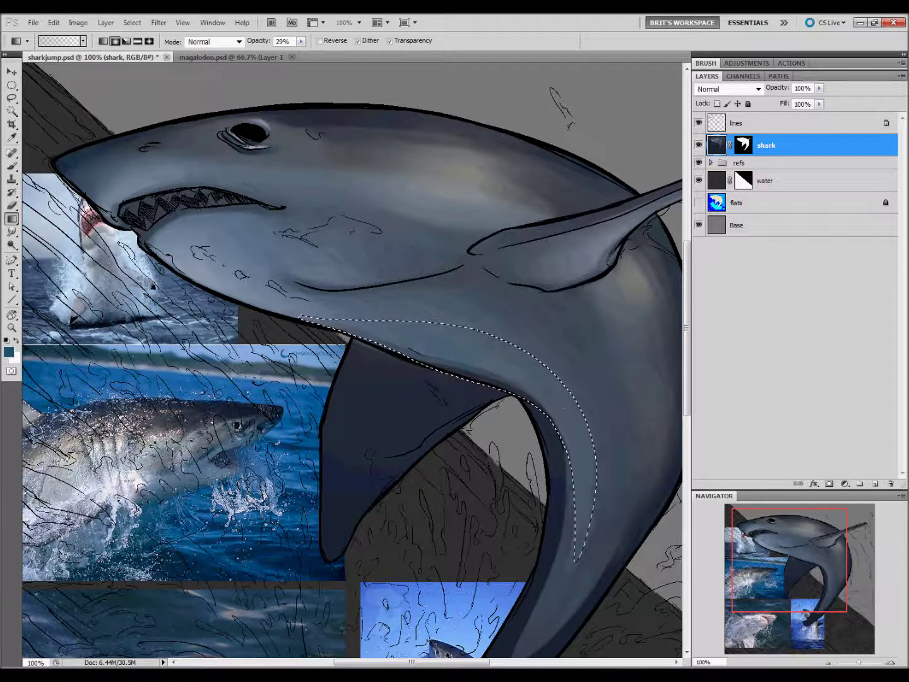
key(ctrl+d)
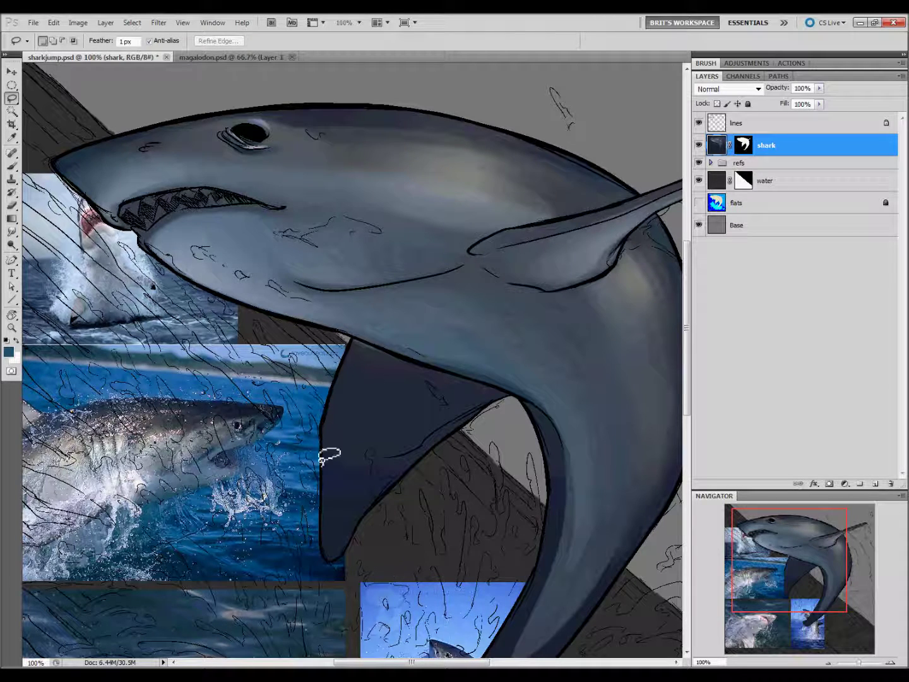
Smudge the fin and belly edge together, then pan to the curved tail
click(13, 232)
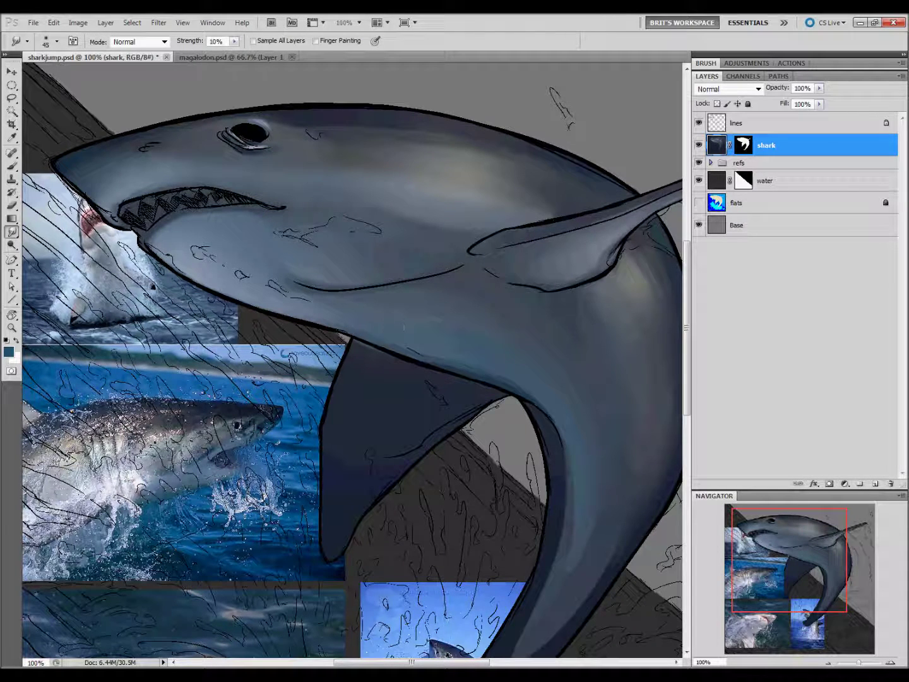
drag(482, 375, 548, 410)
drag(587, 551, 592, 494)
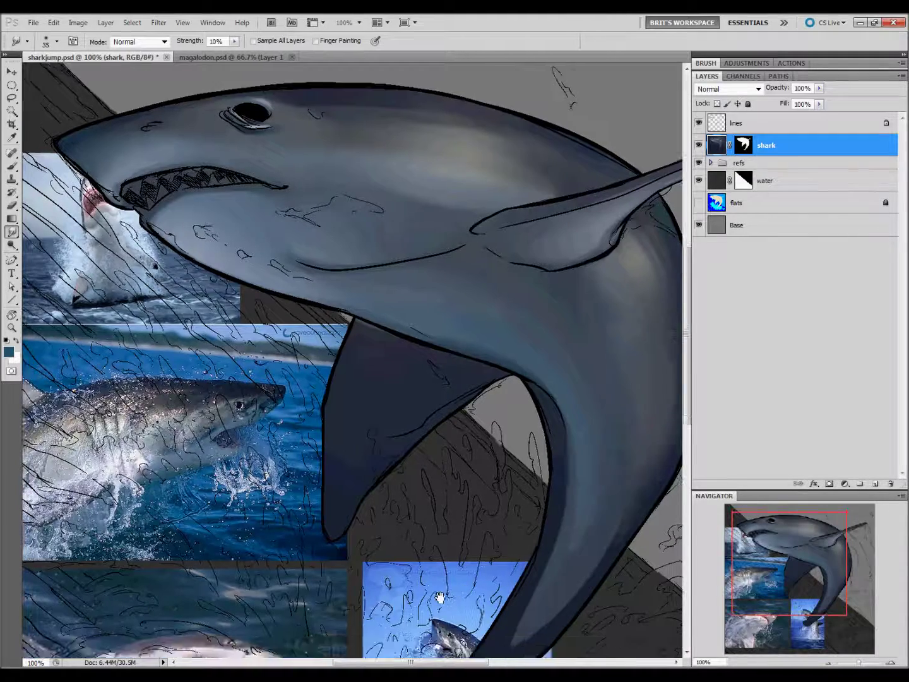
key(l)
mouse_move(508, 515)
mouse_down()
mouse_move(312, 423)
mouse_move(514, 495)
mouse_up()
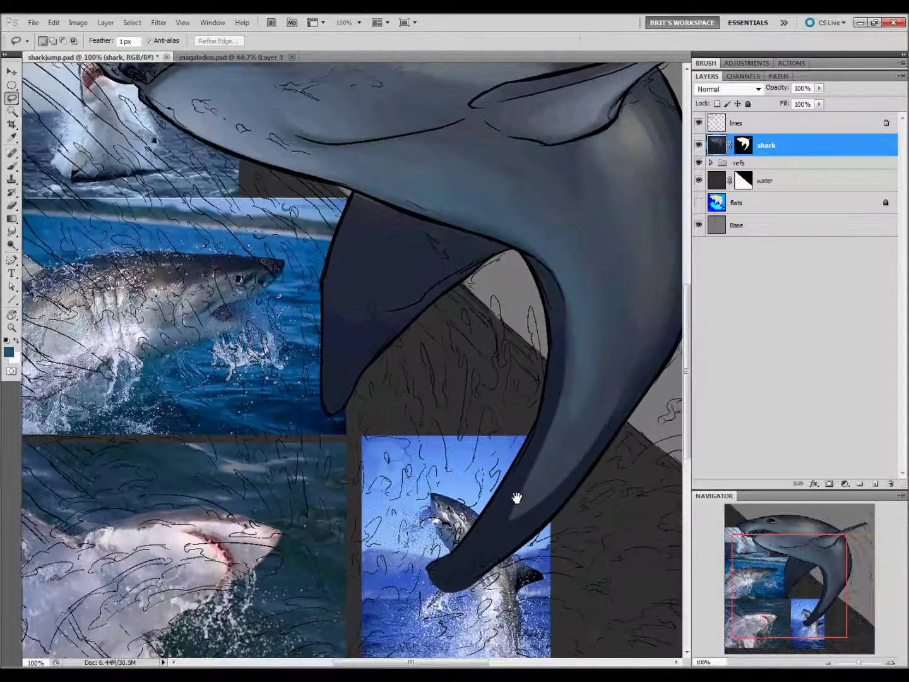
Sample a light grey and brush a highlight along the tail's inner edge
key(i)
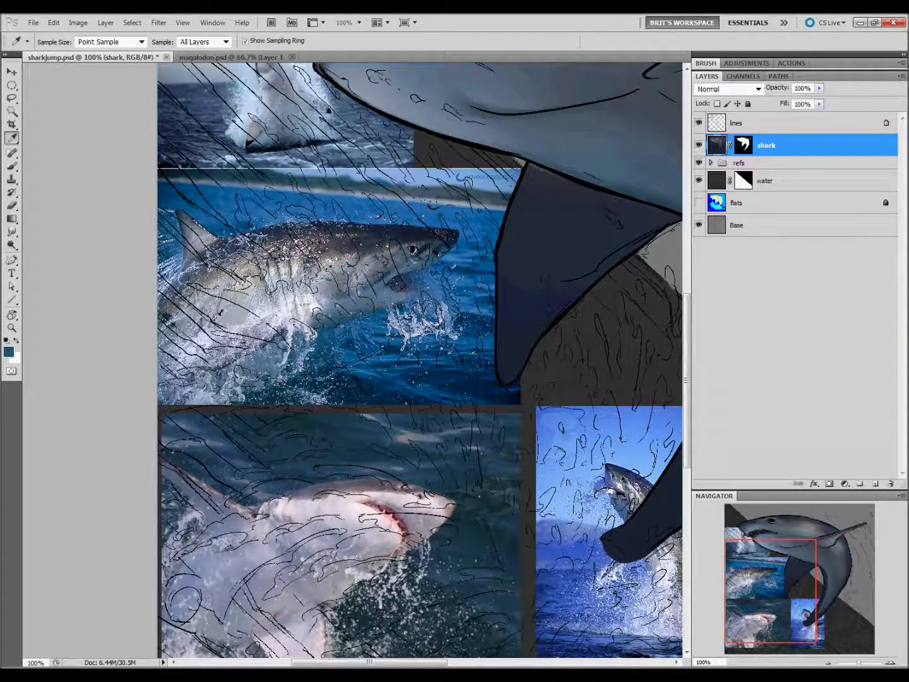
click(193, 312)
click(226, 310)
key(l)
drag(673, 482, 329, 487)
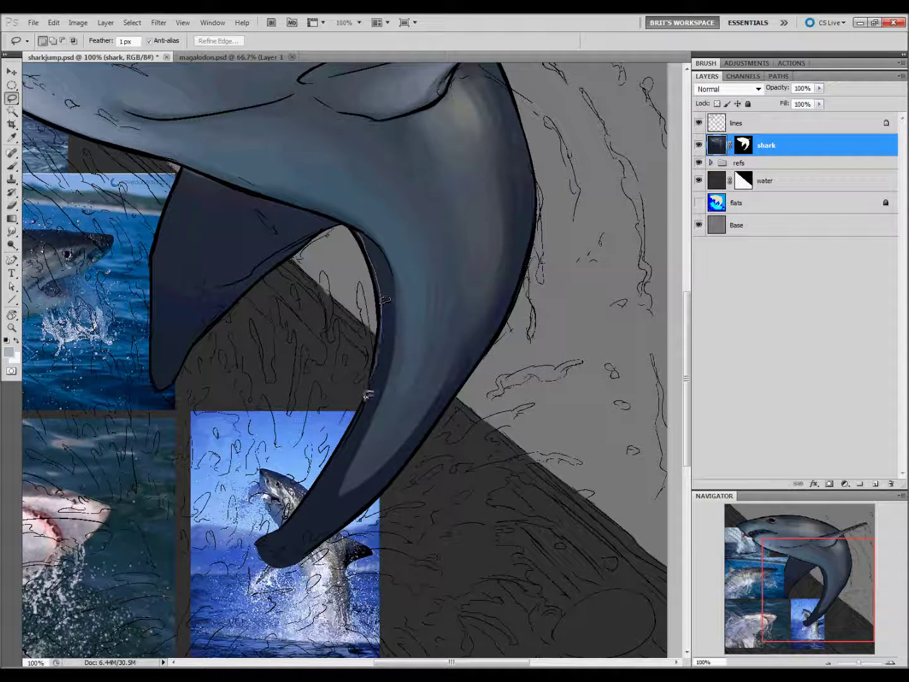
key(b)
mouse_move(346, 483)
mouse_down()
mouse_move(372, 258)
mouse_move(378, 391)
mouse_up()
drag(379, 253, 354, 442)
Smudge the tail highlight into the body, then pan back to the head and fin
key(l)
click(15, 231)
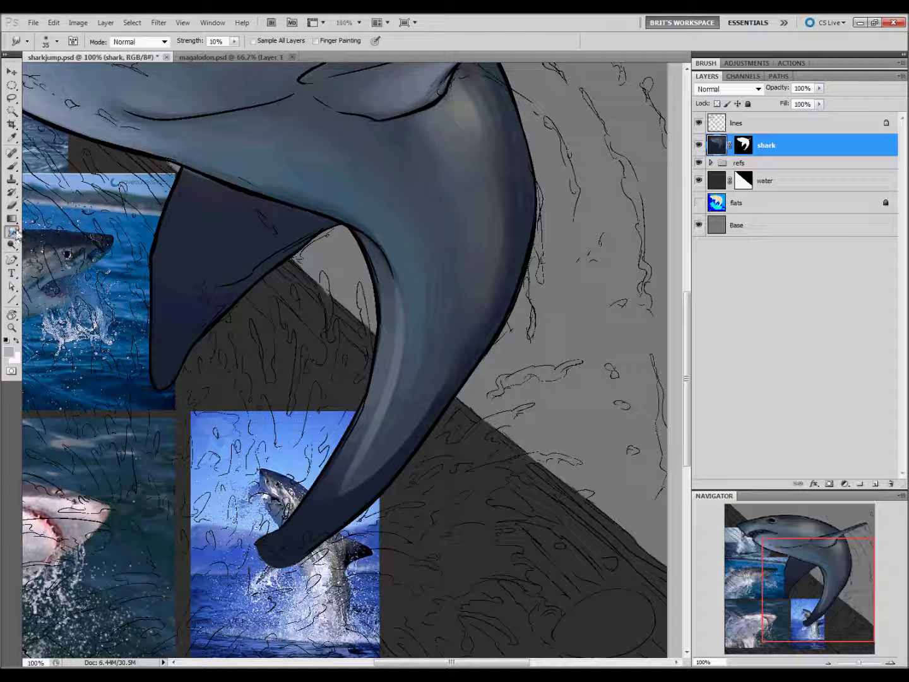
drag(389, 286, 401, 291)
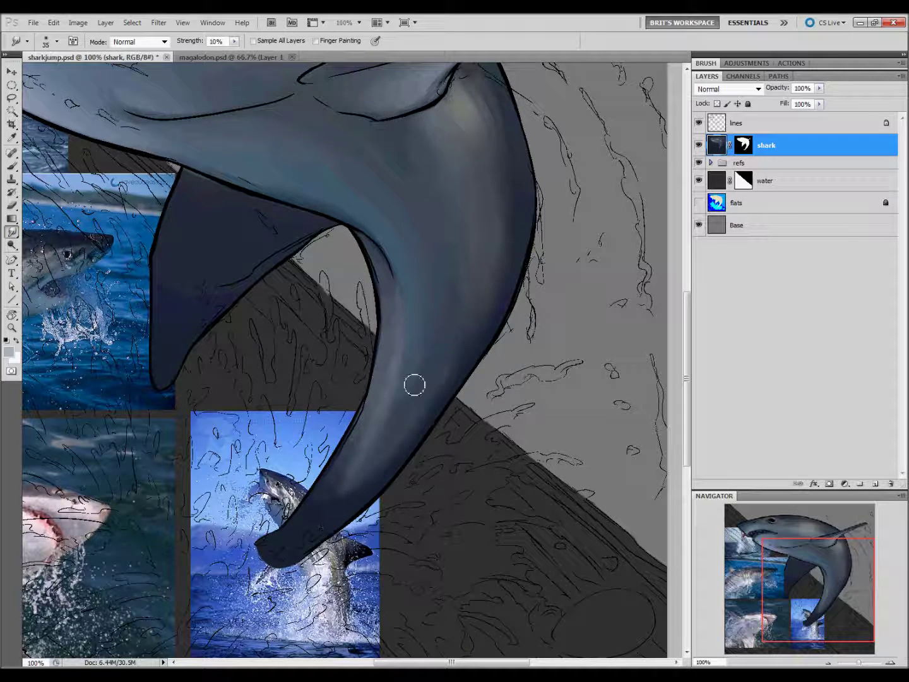
drag(358, 546, 579, 634)
Sample dark blue from the reference and gradient-shade a lassoed strip along the fin's lower edge
key(i)
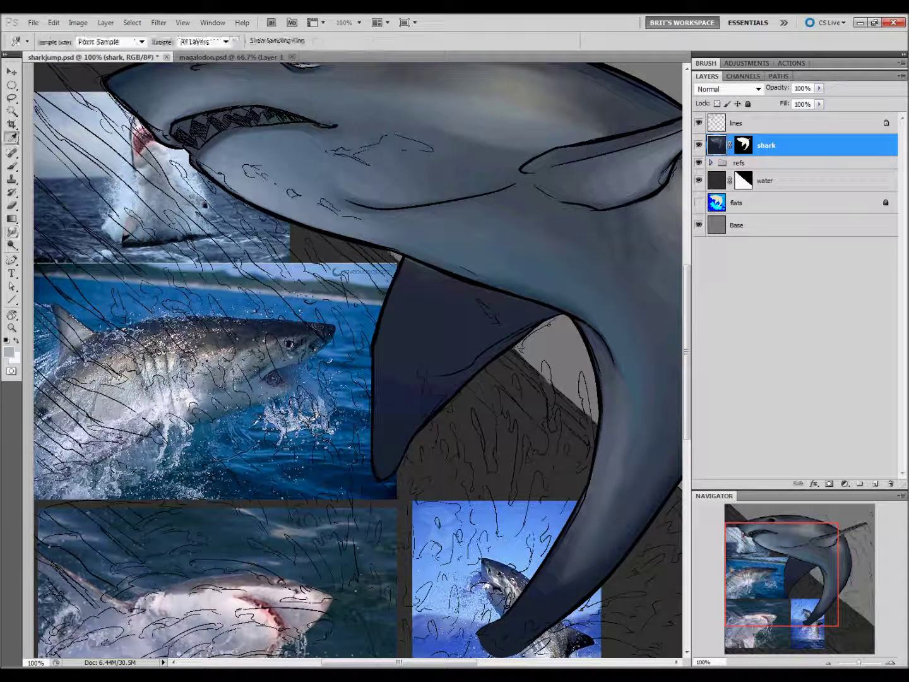
drag(66, 297, 55, 309)
key(l)
drag(417, 431, 538, 325)
drag(465, 372, 404, 259)
key(g)
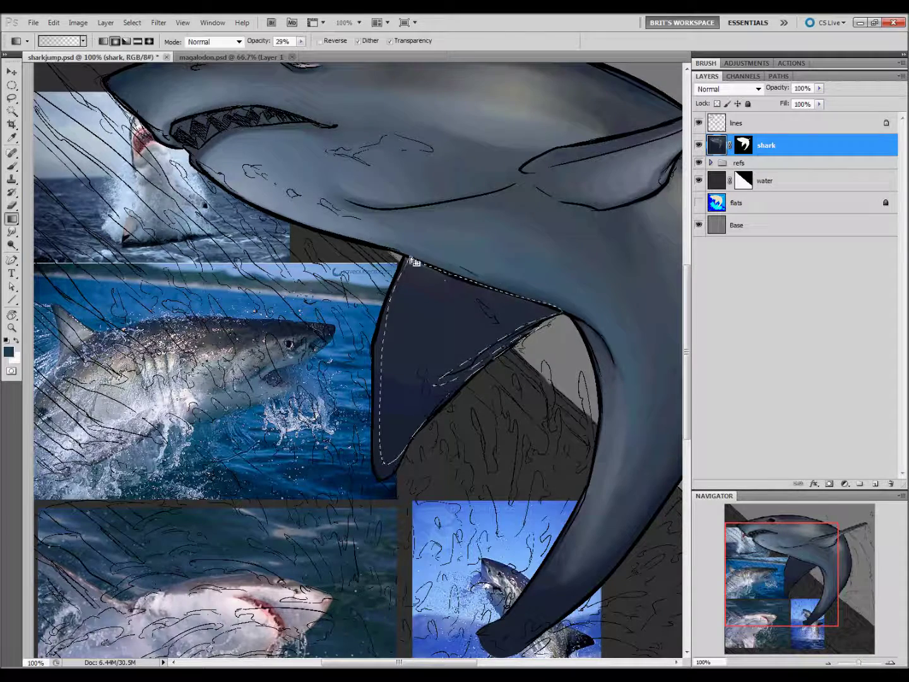
key(l)
key(ctrl+d)
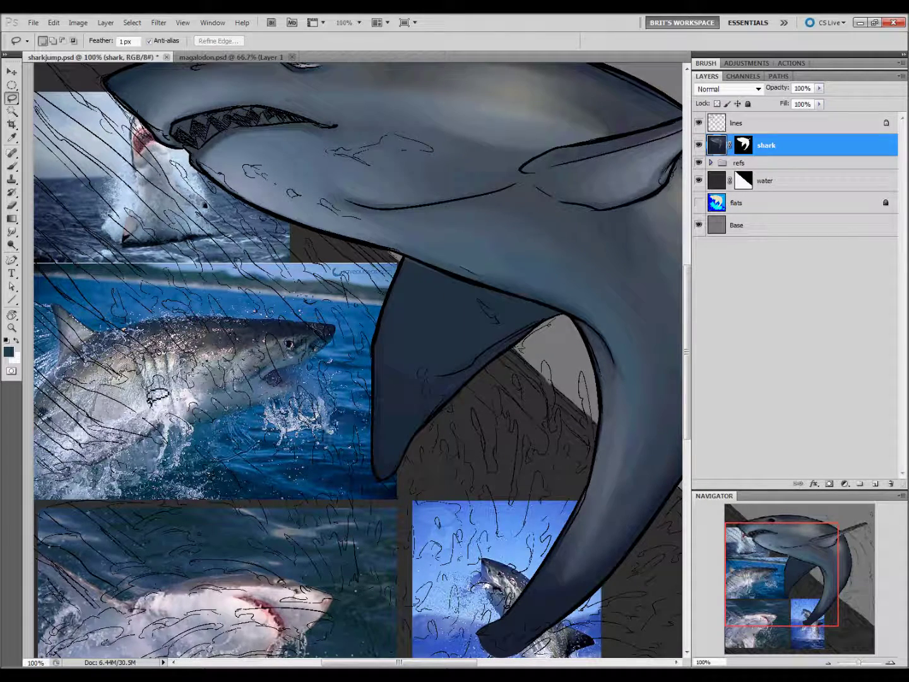
Sample a grey from the reference and gradient-shade a lassoed area around the fin
key(i)
click(77, 321)
key(l)
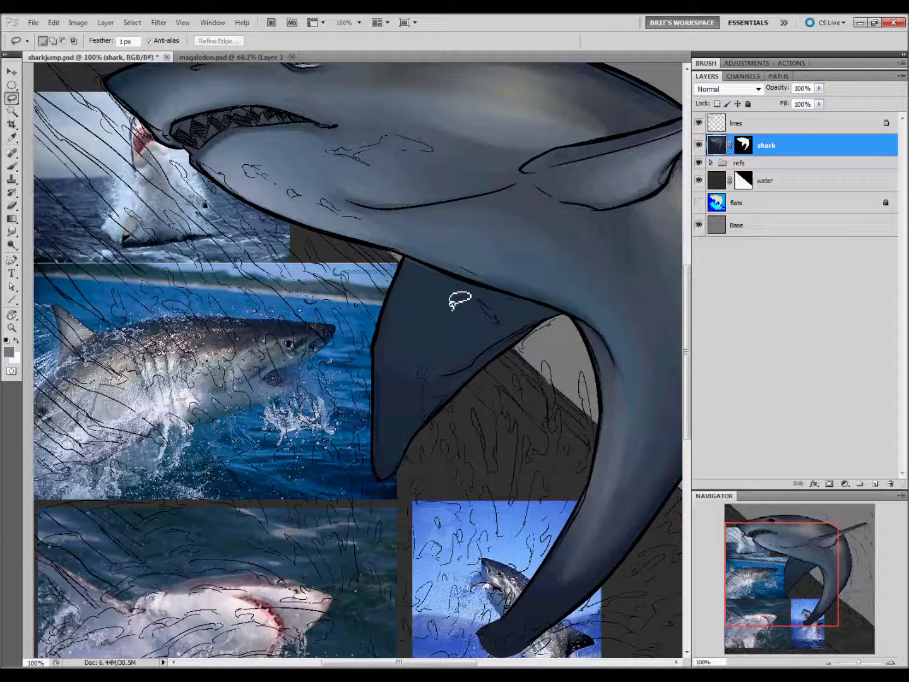
mouse_move(410, 431)
mouse_down()
mouse_move(373, 369)
mouse_move(483, 385)
mouse_move(407, 340)
mouse_move(501, 368)
mouse_up()
key(g)
key(l)
key(ctrl+d)
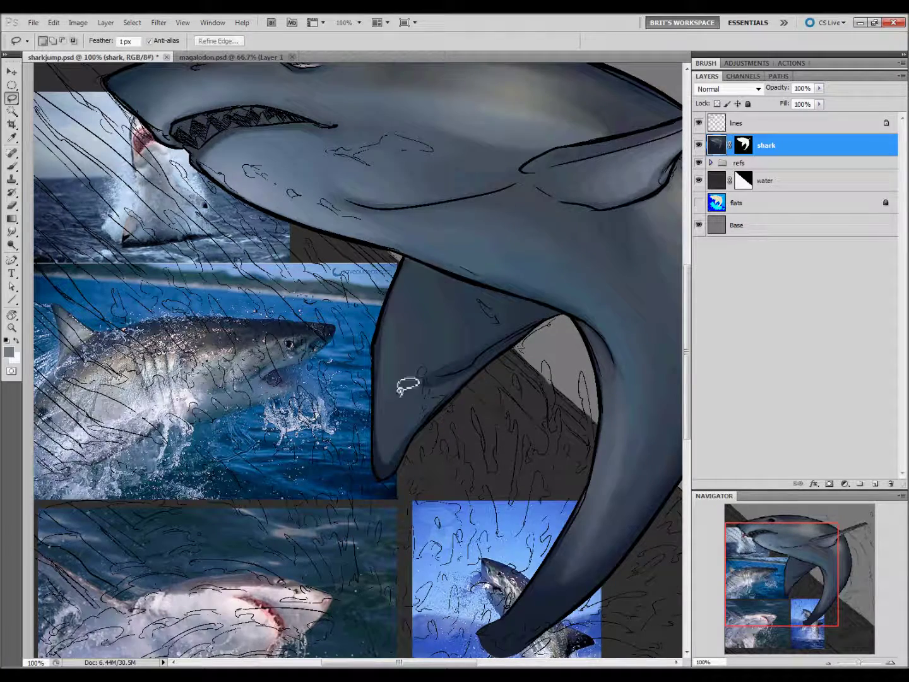
Lasso the fin's left edge and smudge the shading across the fin and its tip
key(i)
key(l)
drag(416, 264, 402, 430)
drag(468, 346, 408, 266)
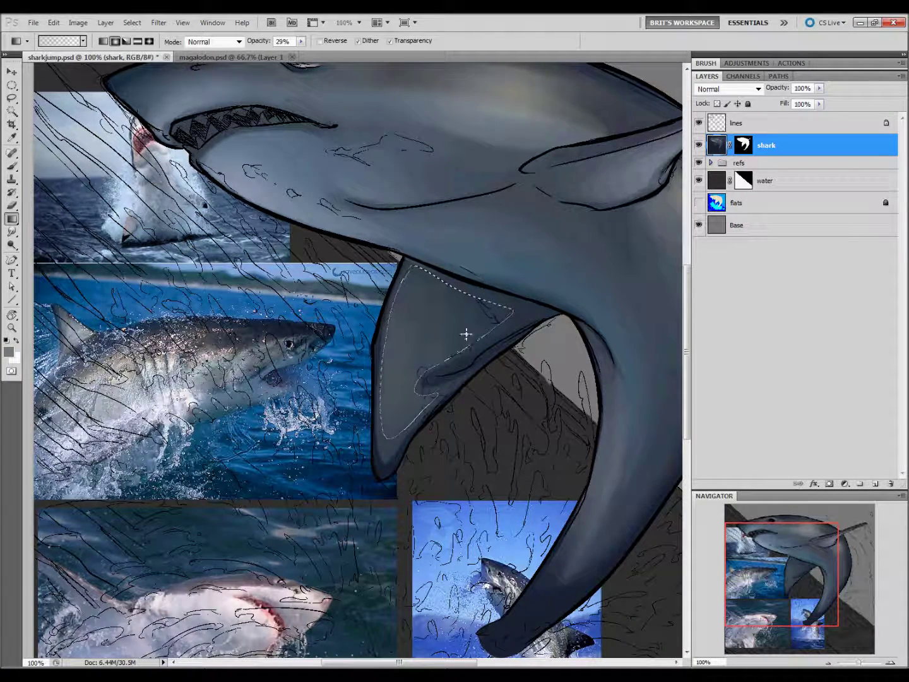
click(12, 232)
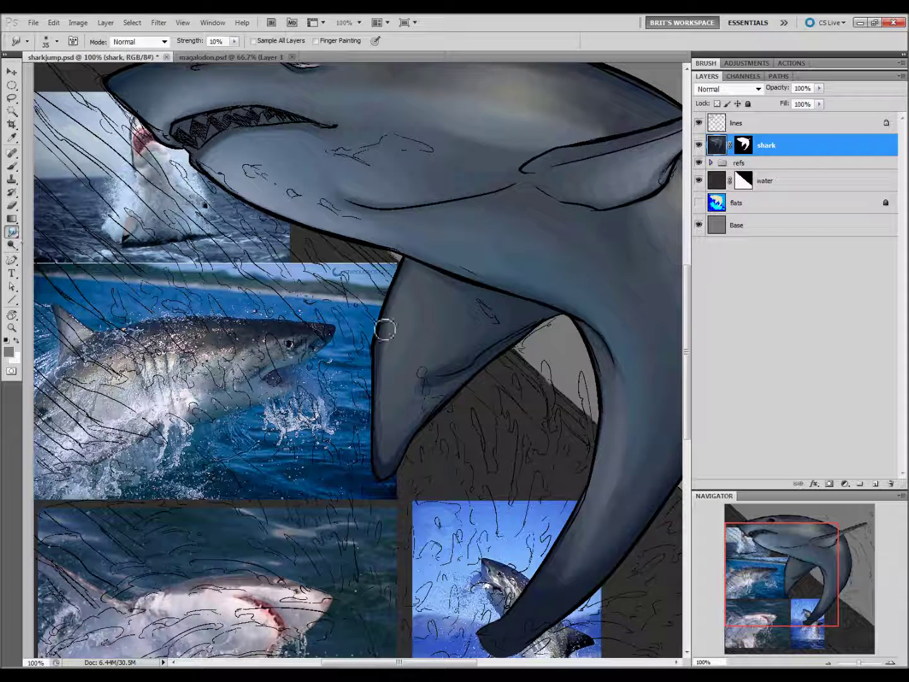
drag(429, 401, 481, 345)
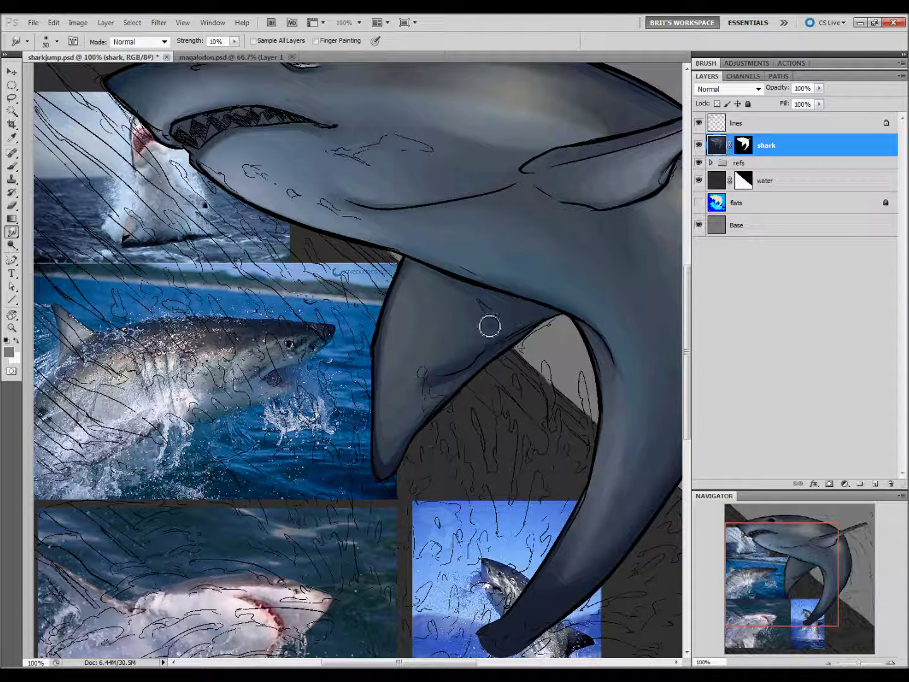
drag(382, 458, 386, 481)
Sample a lighter grey and smudge the shading along the fin's inner edge
key(i)
click(83, 324)
key(l)
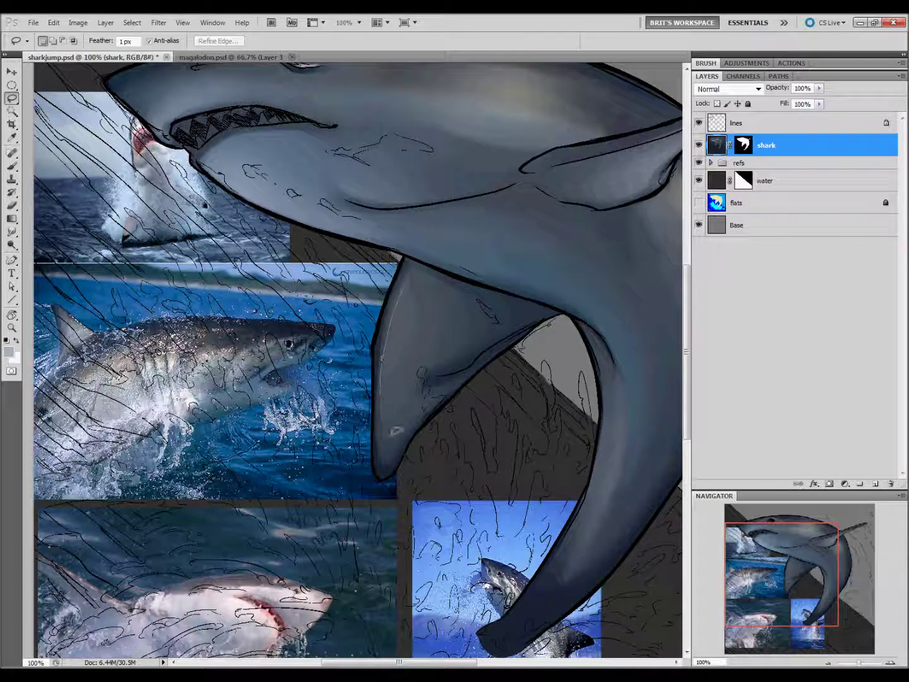
key(r)
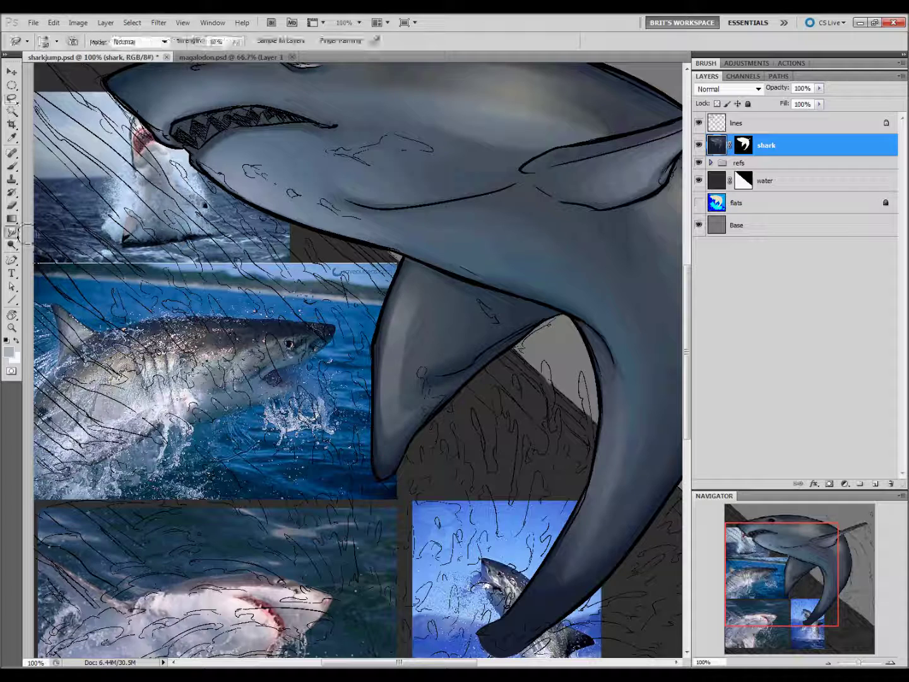
drag(423, 304, 397, 443)
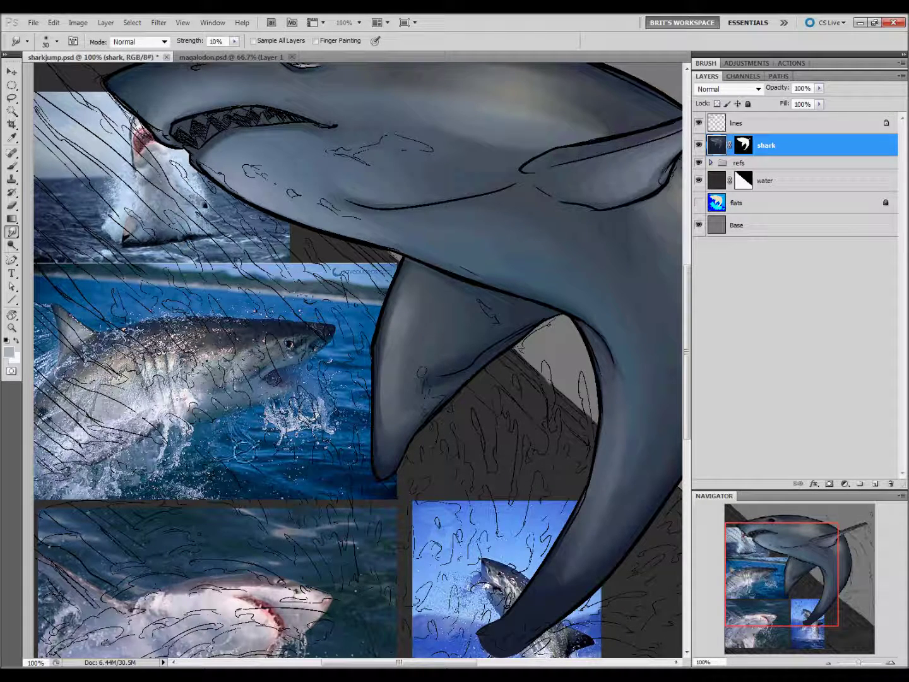
Sample the water blue and brush it inside a lassoed area along the fin's left edge
key(i)
click(258, 388)
key(l)
drag(415, 264, 444, 409)
mouse_move(506, 303)
mouse_down()
mouse_move(380, 478)
mouse_move(490, 402)
mouse_up()
key(b)
key(l)
key(ctrl+d)
Resample the water blue and paint it into another lassoed strip along the fin edge
key(i)
click(255, 378)
key(l)
mouse_move(380, 356)
mouse_down()
mouse_move(445, 402)
mouse_move(386, 362)
mouse_move(454, 441)
mouse_up()
key(b)
key(l)
key(ctrl+d)
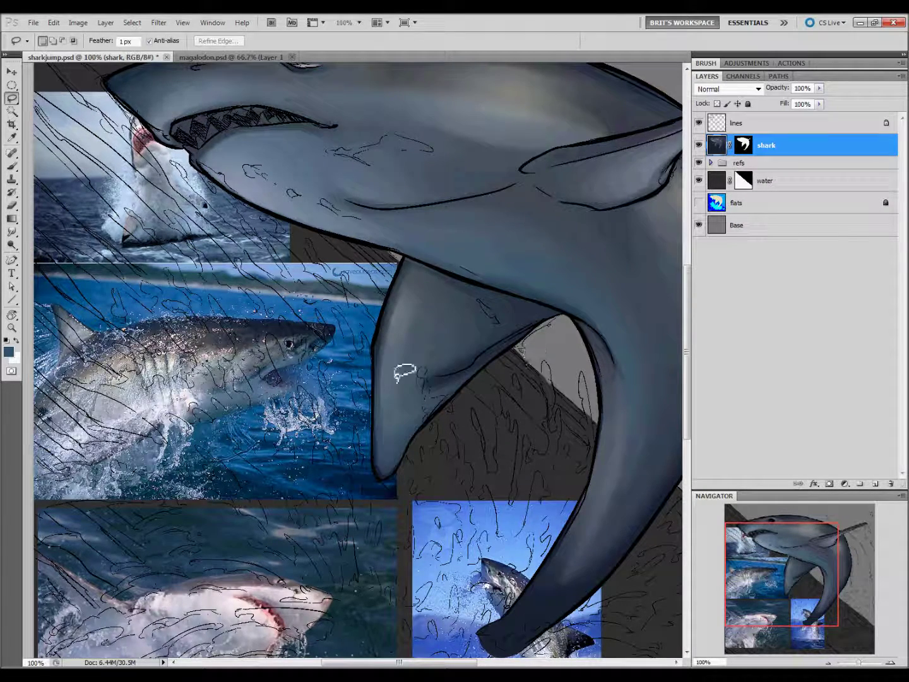
Enlarge the smudge brush to 30 and pan the view to the shark's head and eye
key(r)
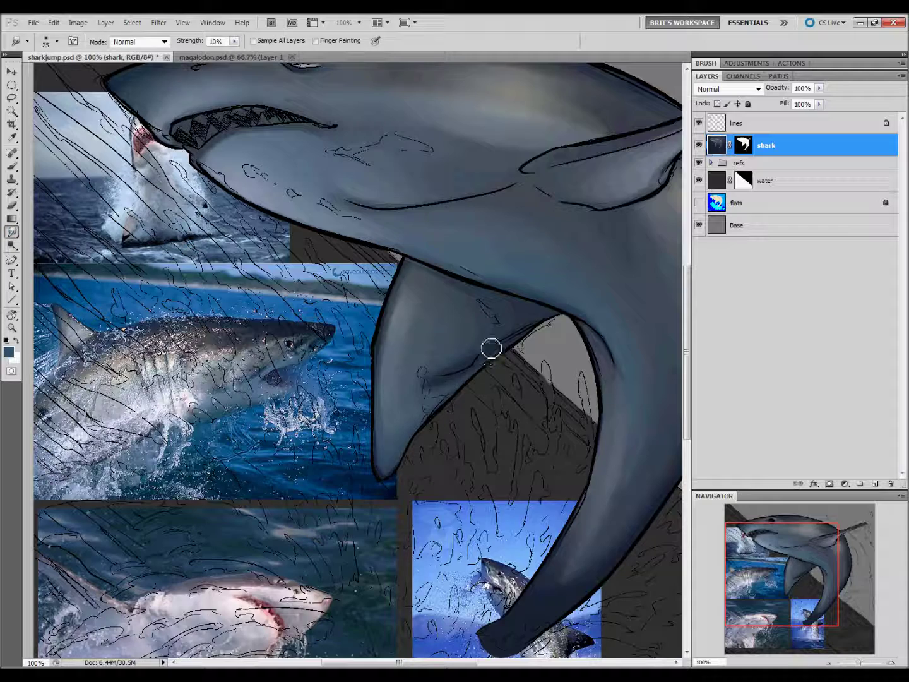
key(bracketright)
drag(353, 516, 346, 509)
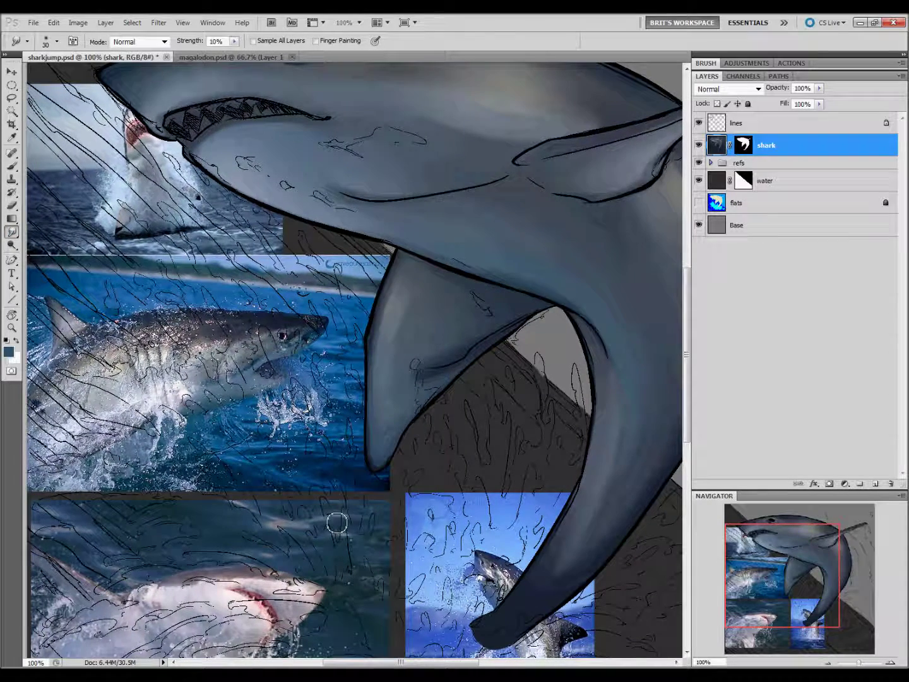
drag(338, 522, 305, 616)
key(l)
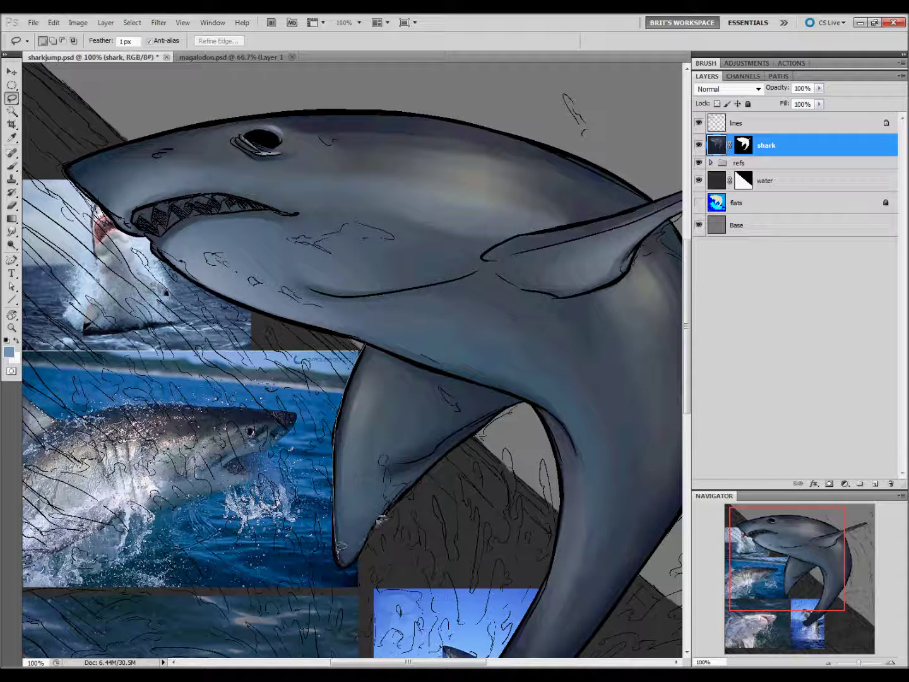
Lighten a lassoed area of the lower fin with a gradient and save the document
drag(379, 519, 341, 553)
key(g)
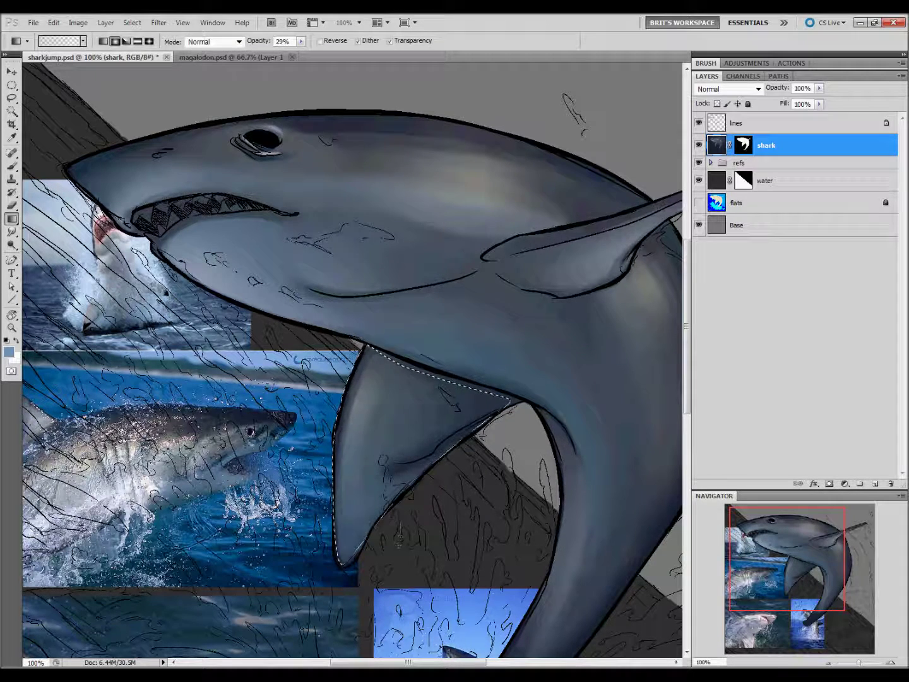
drag(400, 537, 441, 410)
key(l)
key(ctrl+d)
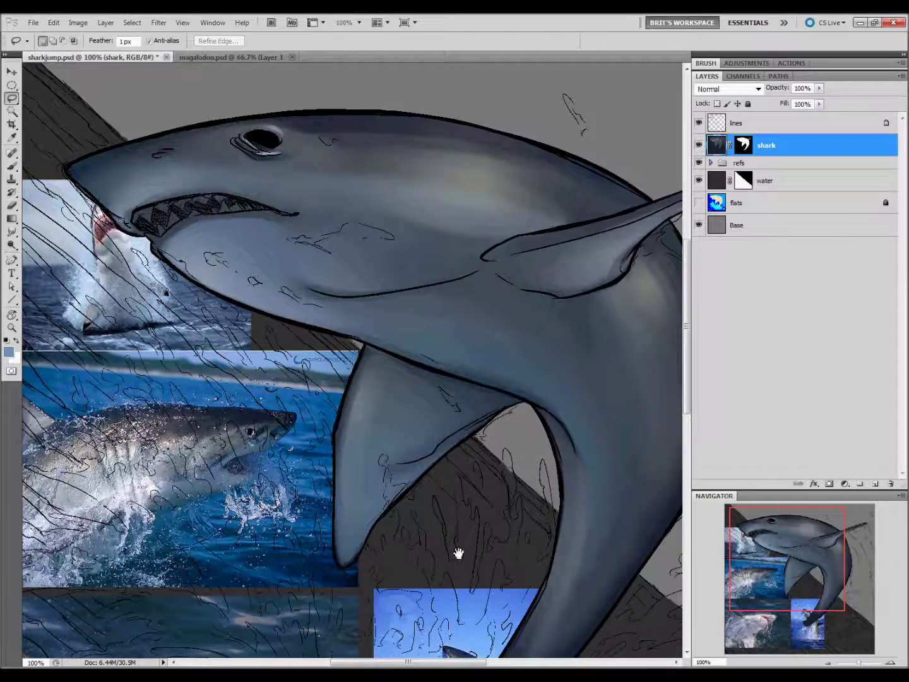
drag(459, 552, 459, 547)
key(ctrl+s)
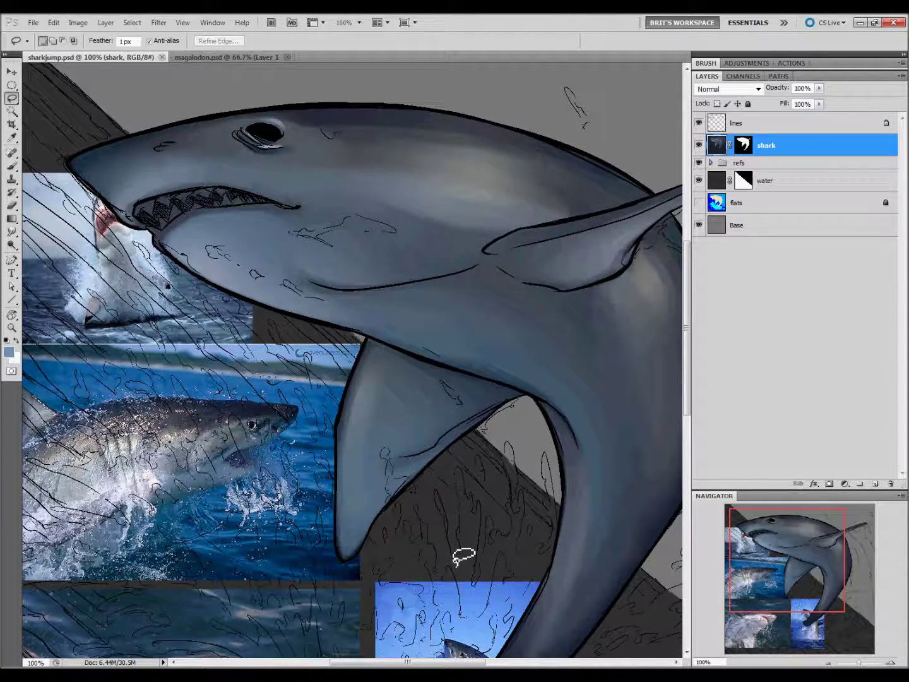
Sample beige and then blue tones from the reference photo, panning to the fin and tail
drag(465, 584, 454, 572)
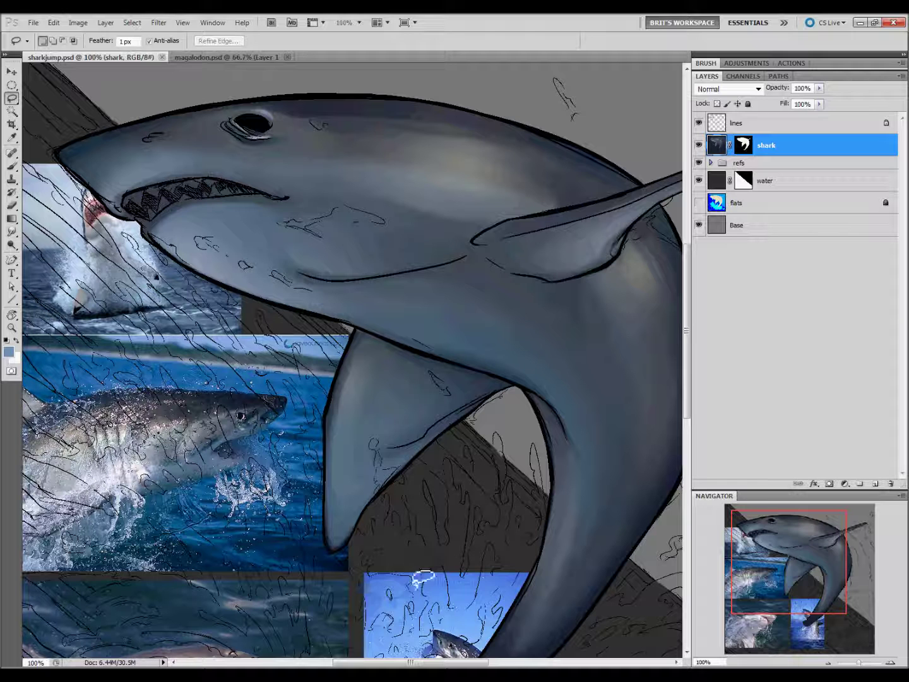
scroll(424, 576, down, 1)
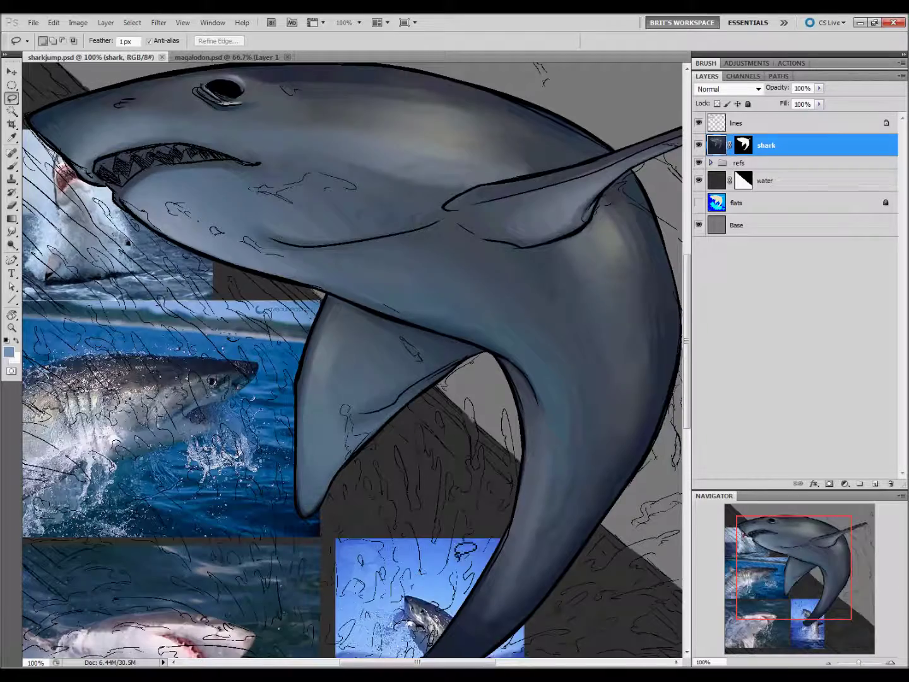
scroll(466, 550, left, 1)
key(i)
drag(83, 417, 82, 404)
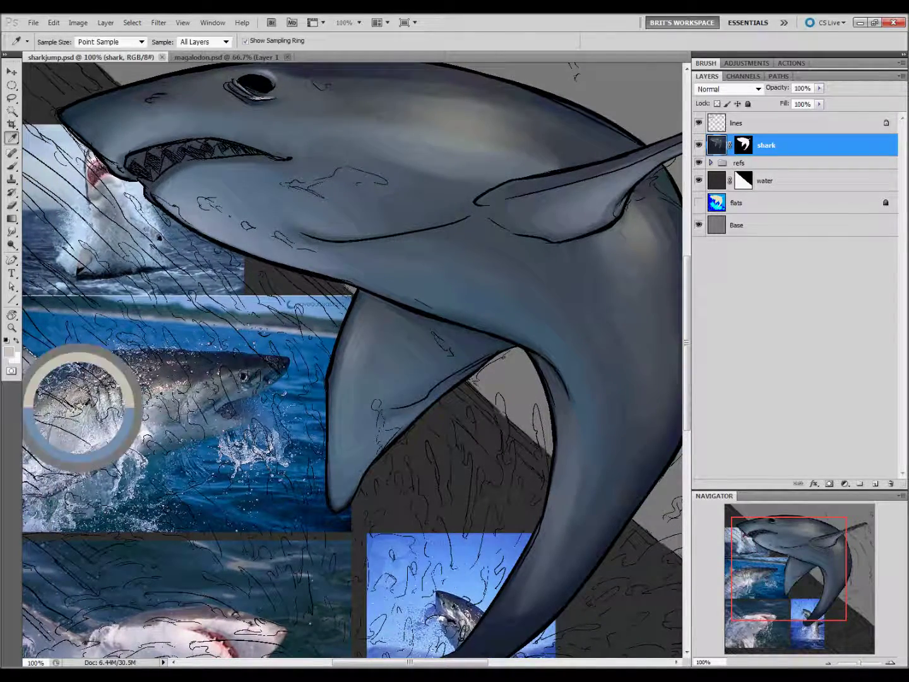
key(l)
drag(429, 548, 474, 391)
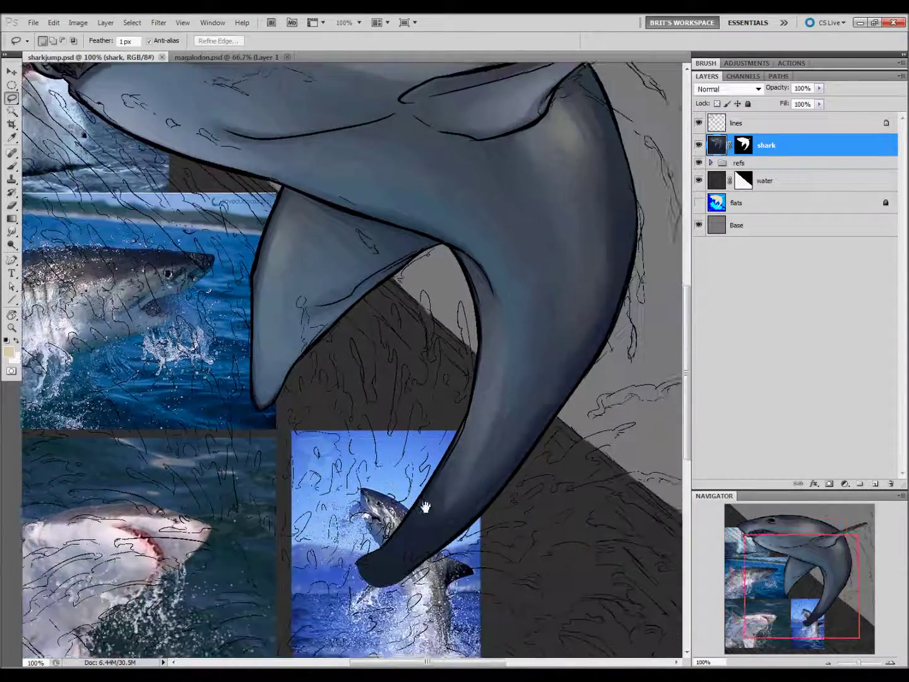
key(g)
key(i)
click(228, 275)
key(l)
Shade the right edge of the curving tail with a gradient inside a lasso selection
drag(586, 514, 509, 521)
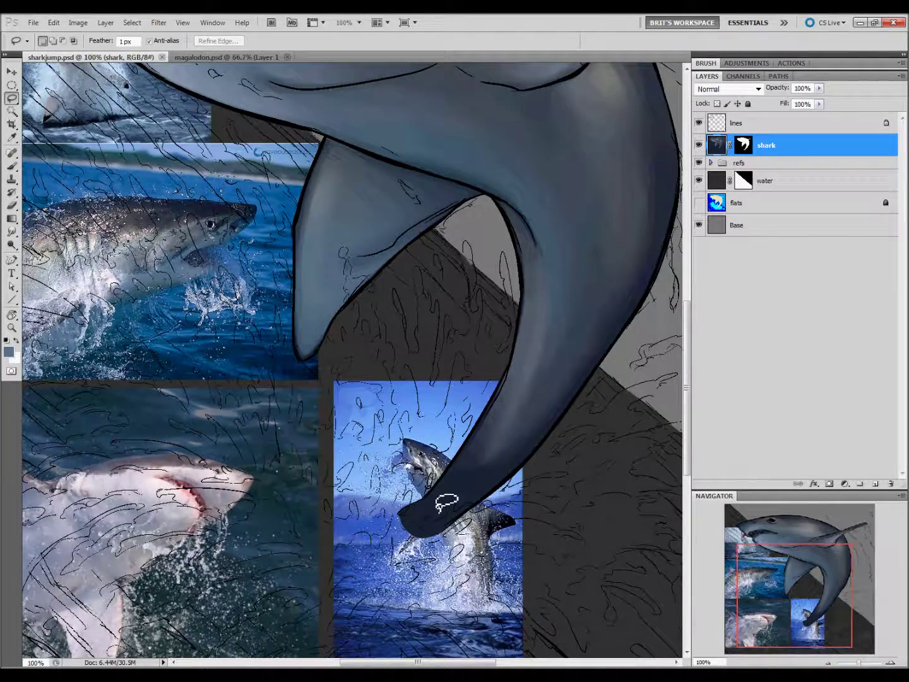
mouse_move(640, 222)
mouse_down()
mouse_move(598, 396)
mouse_move(534, 521)
mouse_up()
key(g)
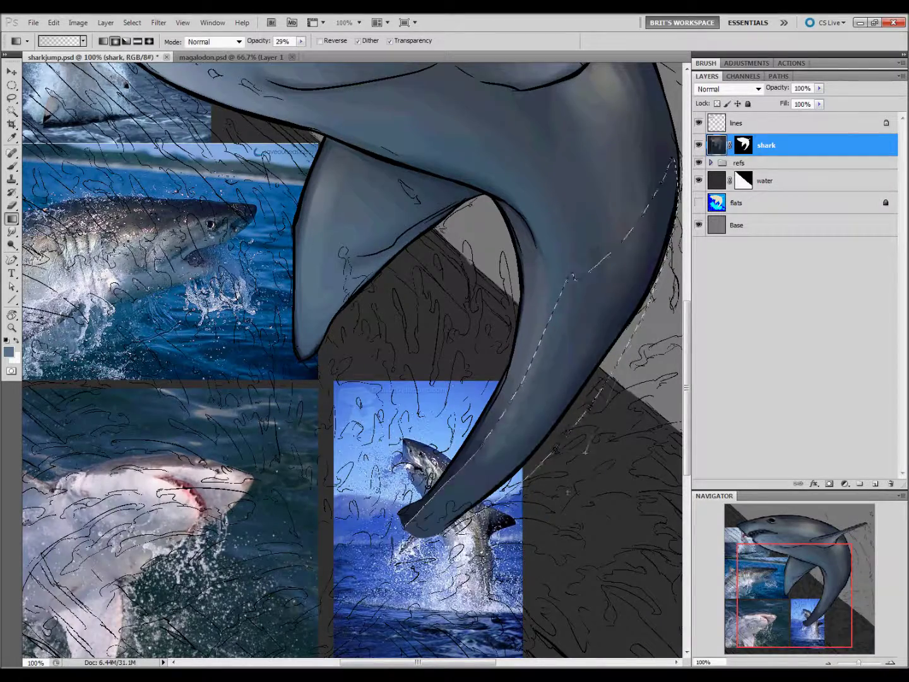
drag(586, 452, 663, 225)
key(ctrl+d)
key(l)
Sample a darker blue and gradient-shade a lassoed patch on the shark's flank
mouse_move(469, 484)
mouse_down()
mouse_move(374, 580)
mouse_move(517, 579)
mouse_up()
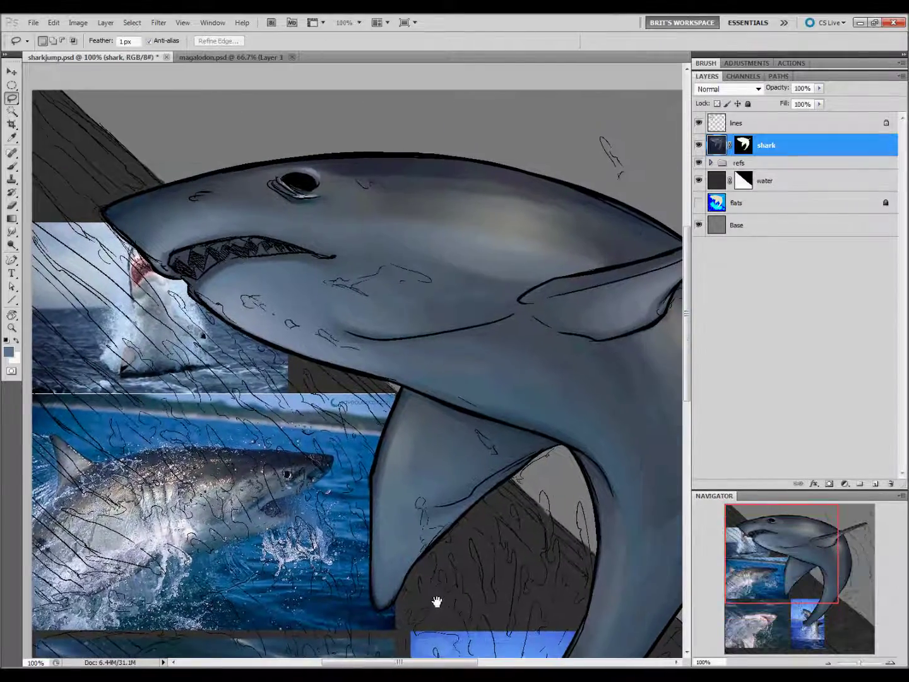
drag(445, 527, 412, 592)
key(g)
key(i)
click(231, 494)
key(l)
drag(457, 528, 392, 551)
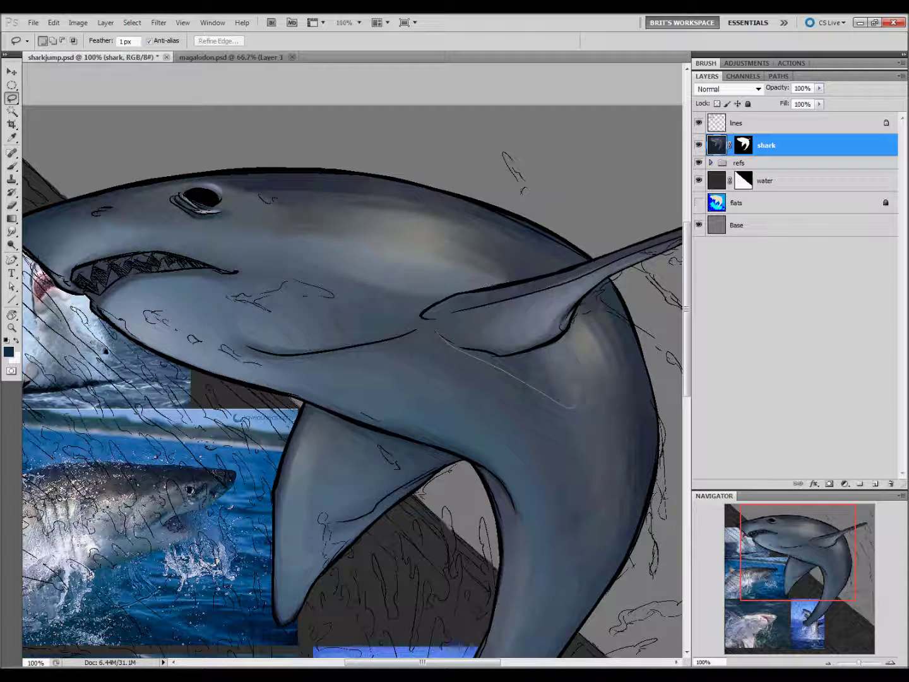
drag(510, 351, 439, 333)
key(g)
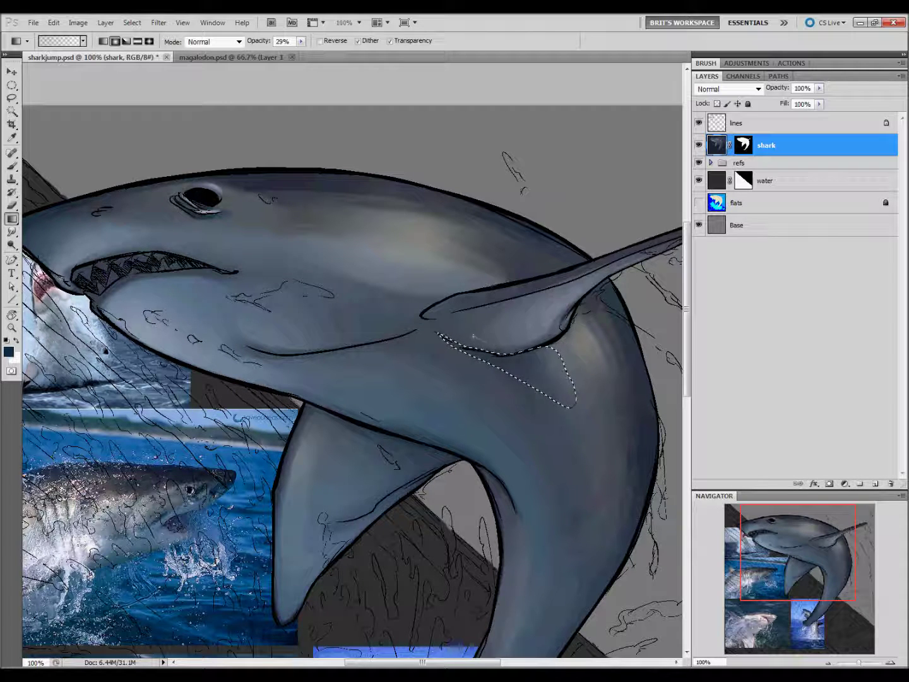
key(l)
key(ctrl+d)
Gradient-shade the fin's base where it meets the body, then save sharkjump.psd
drag(425, 529, 521, 583)
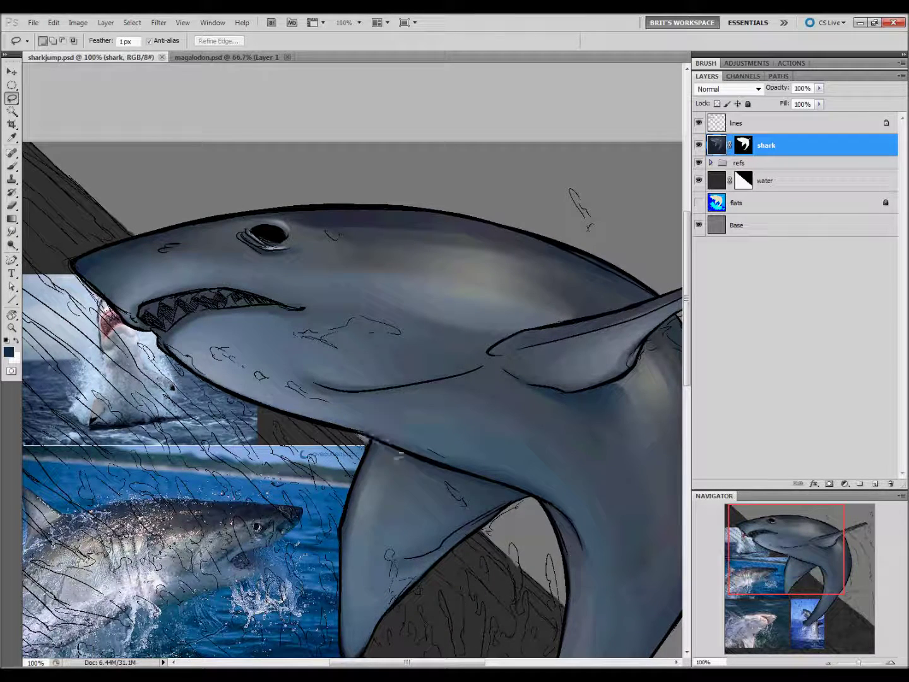
drag(474, 516, 376, 440)
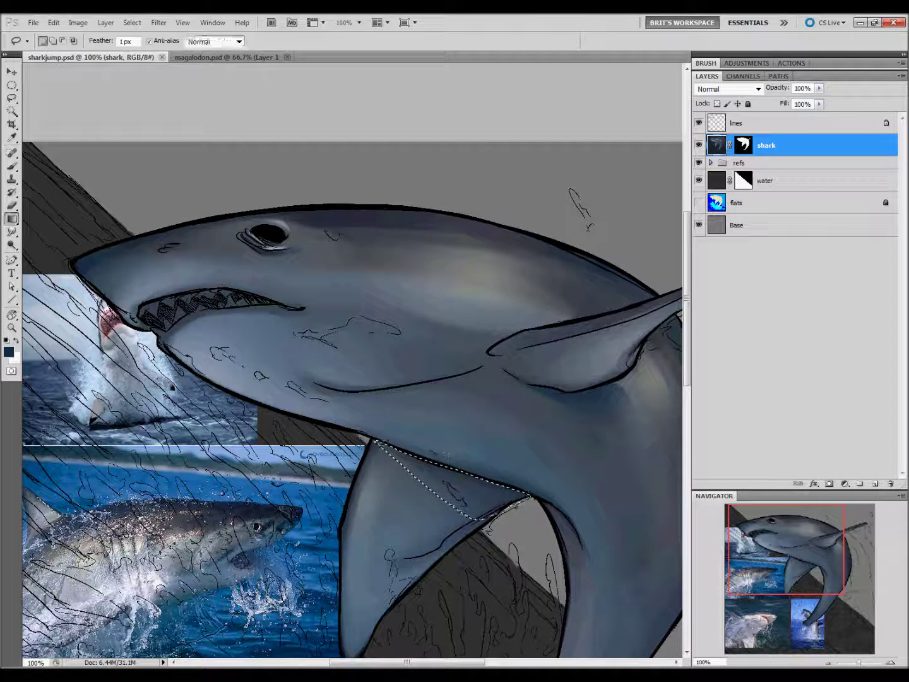
key(g)
drag(430, 448, 463, 480)
key(l)
key(ctrl+d)
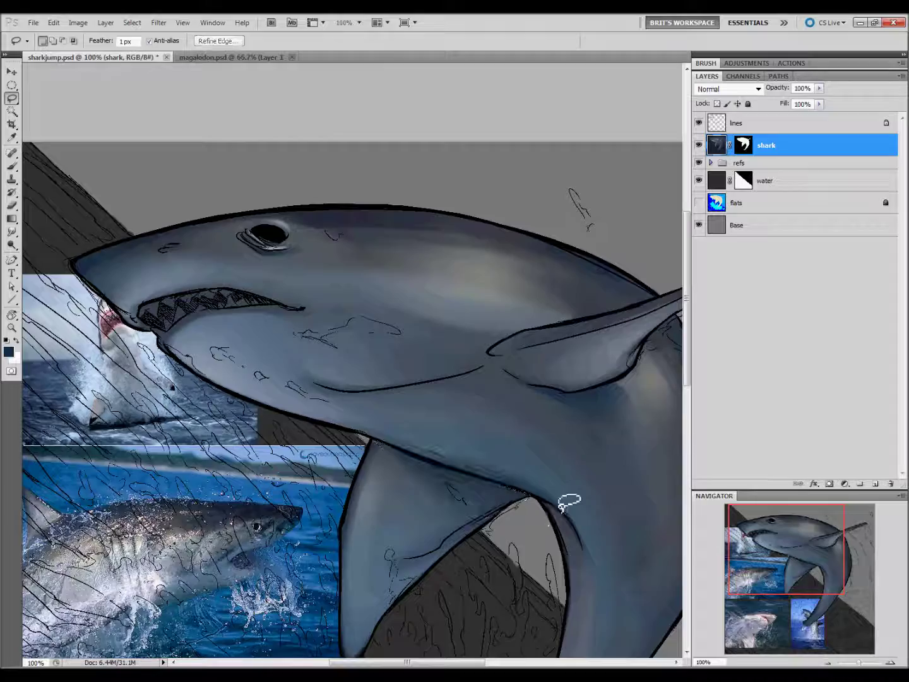
drag(543, 569, 557, 582)
key(ctrl+s)
Sample colours from the lower shark photo for the next shading
drag(491, 518, 547, 544)
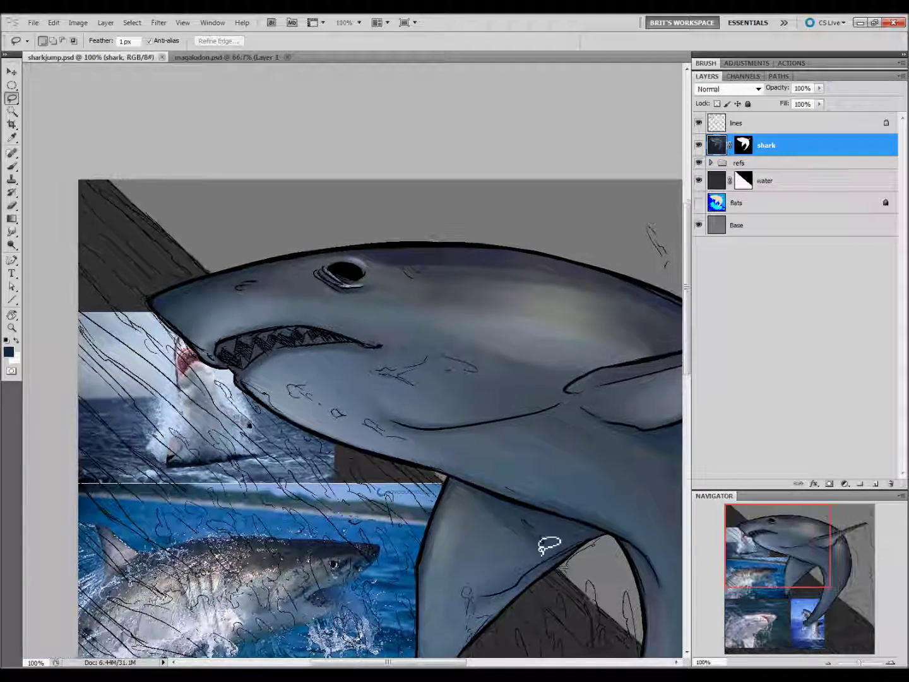
key(i)
click(326, 597)
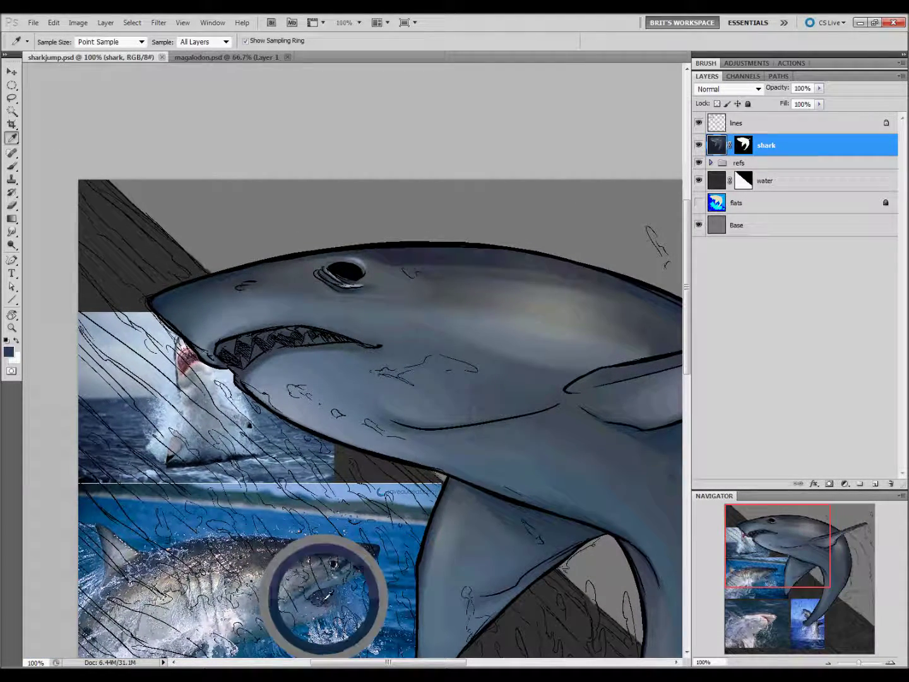
click(318, 598)
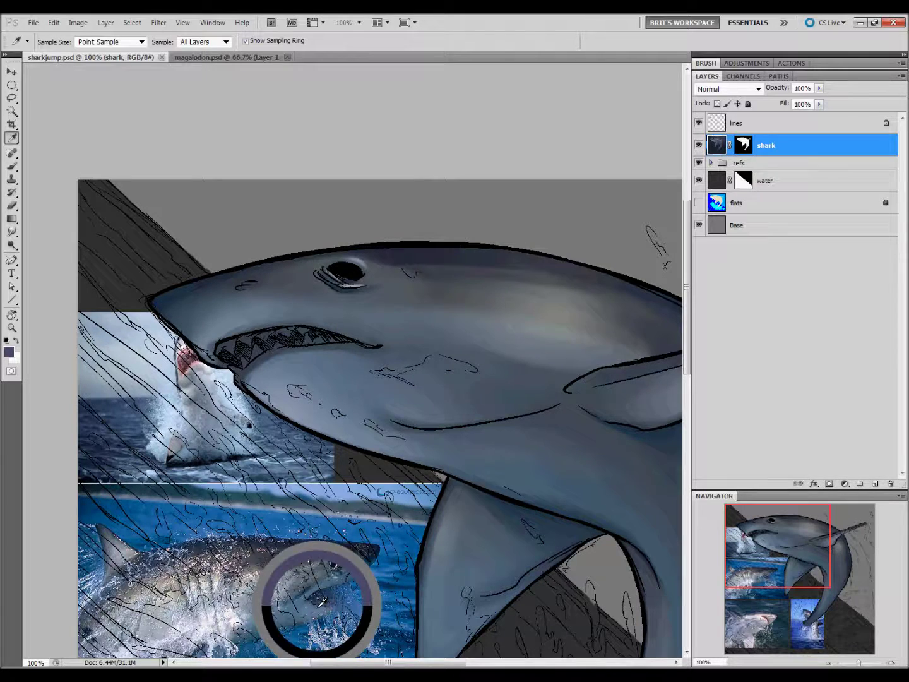
key(l)
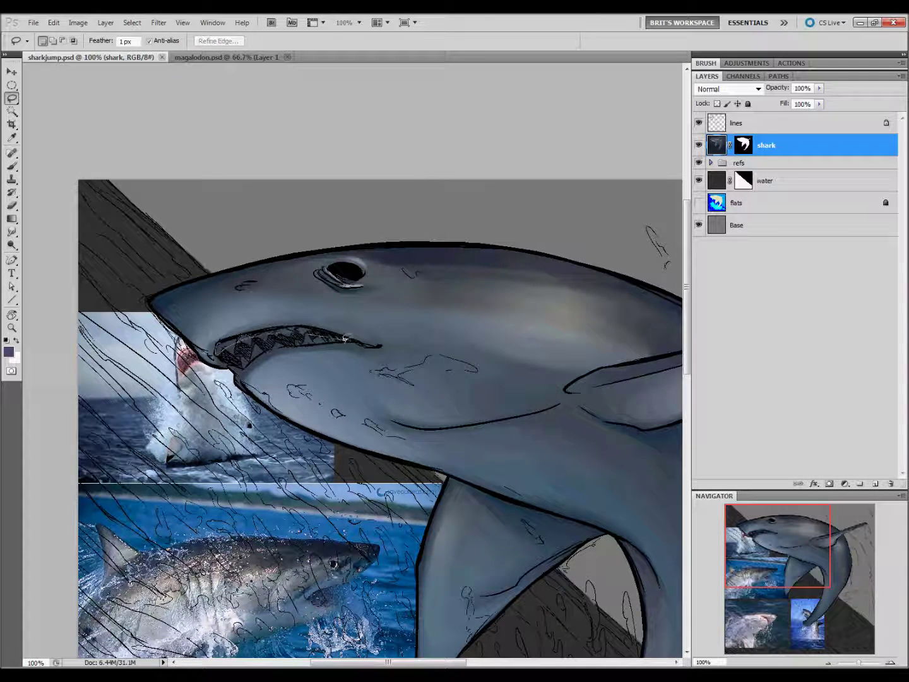
Repaint the shark's teeth area and sample the pinkish red of the gums
key(b)
drag(241, 343, 328, 337)
key(i)
click(183, 352)
key(g)
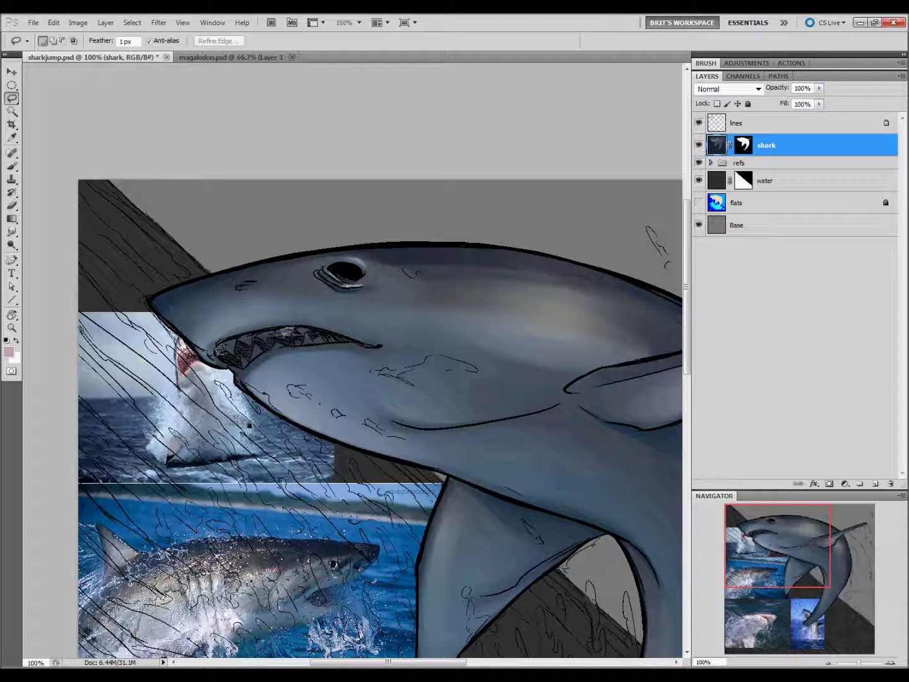
key(l)
Sample a darker mouth red and tint the teeth area reddish with a gradient
key(i)
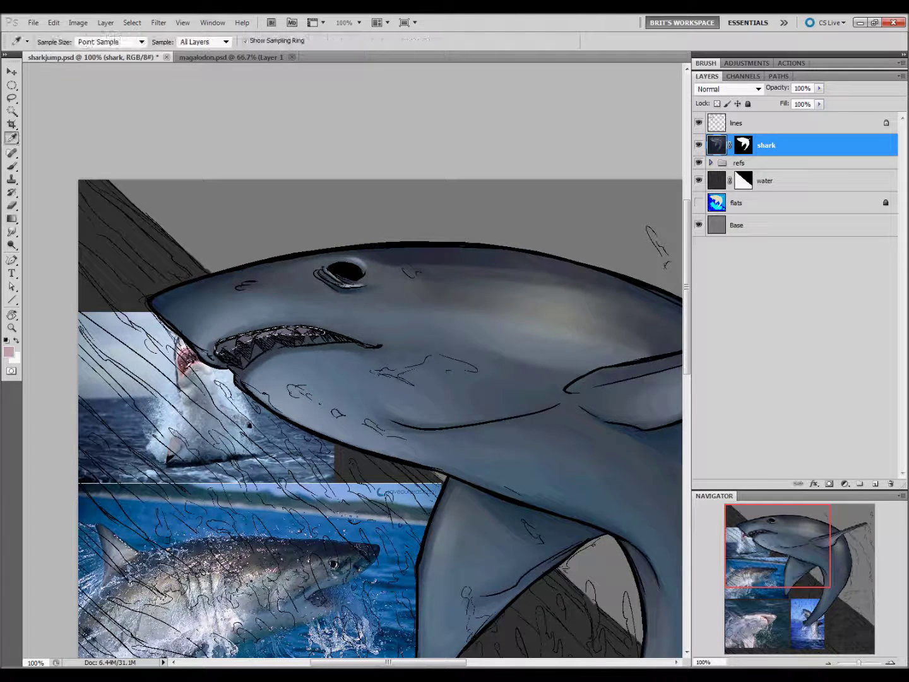
click(177, 364)
key(g)
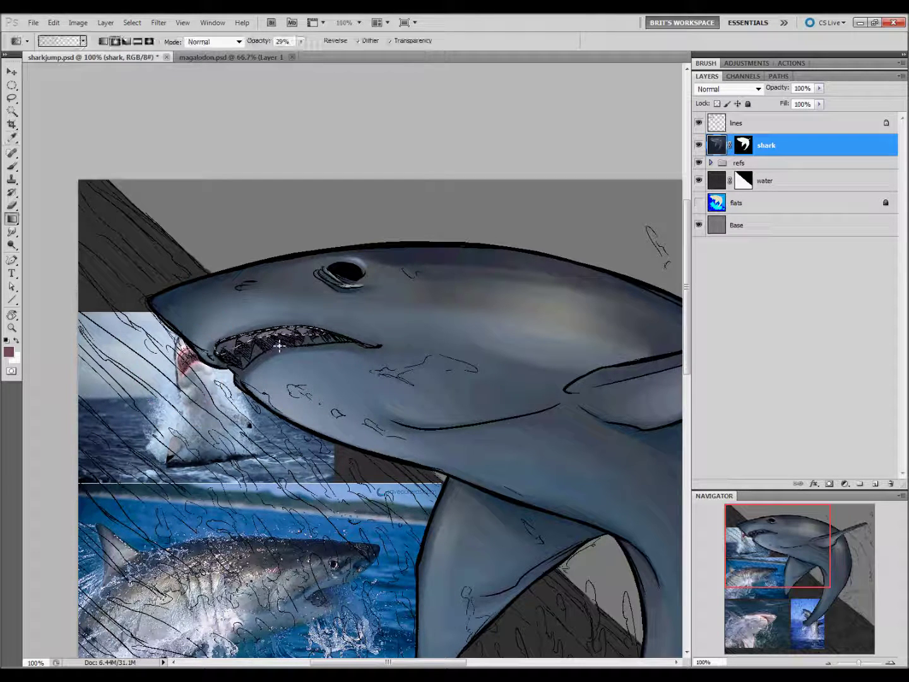
key(l)
click(426, 258)
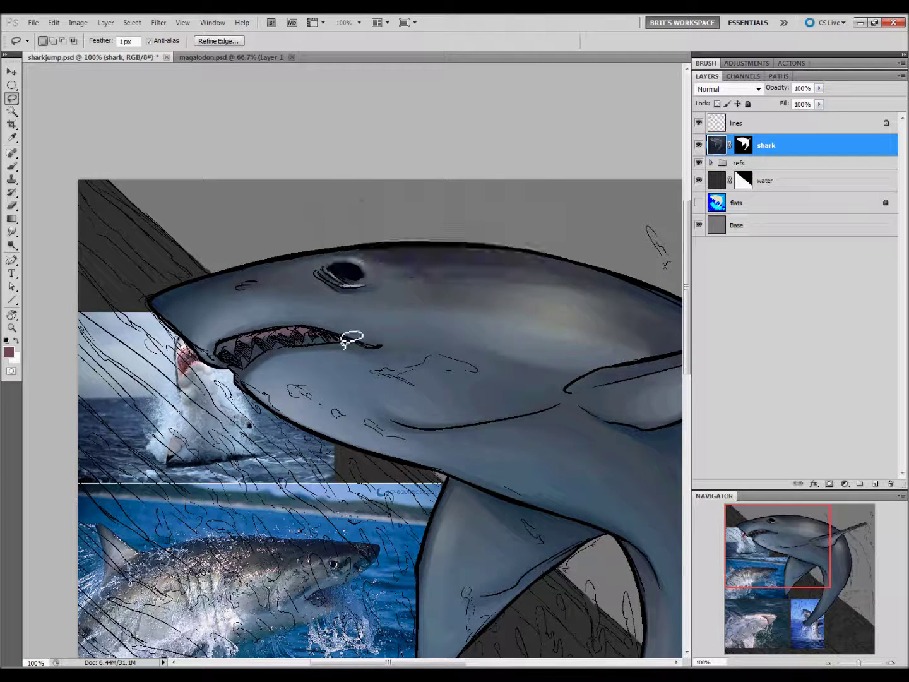
key(g)
drag(351, 344, 254, 375)
key(l)
Sample a light colour near the mouth and gradient-fill a lasso around the teeth
key(i)
click(181, 344)
key(l)
drag(226, 340, 252, 345)
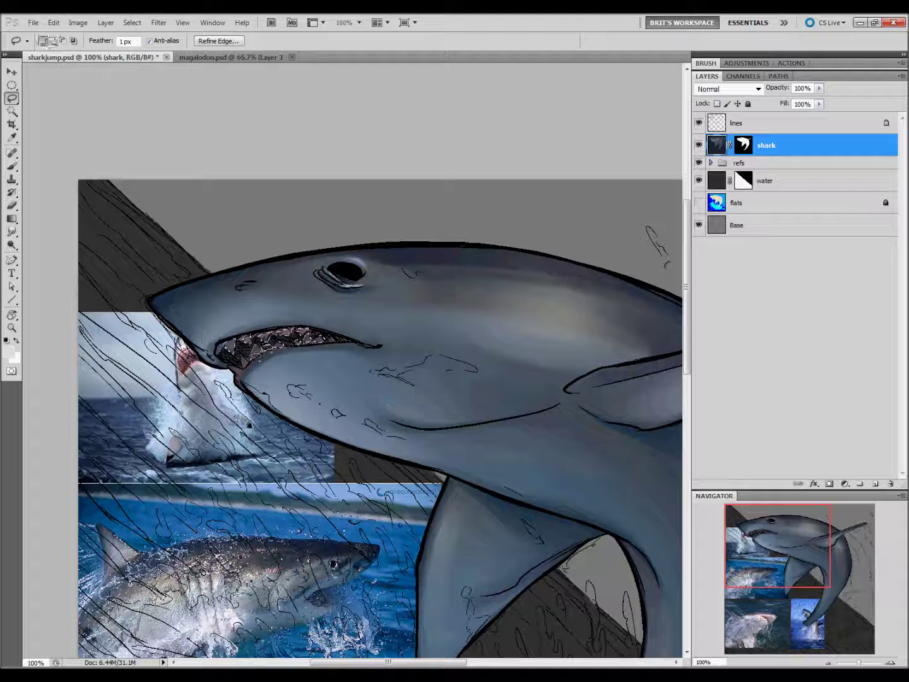
key(g)
key(l)
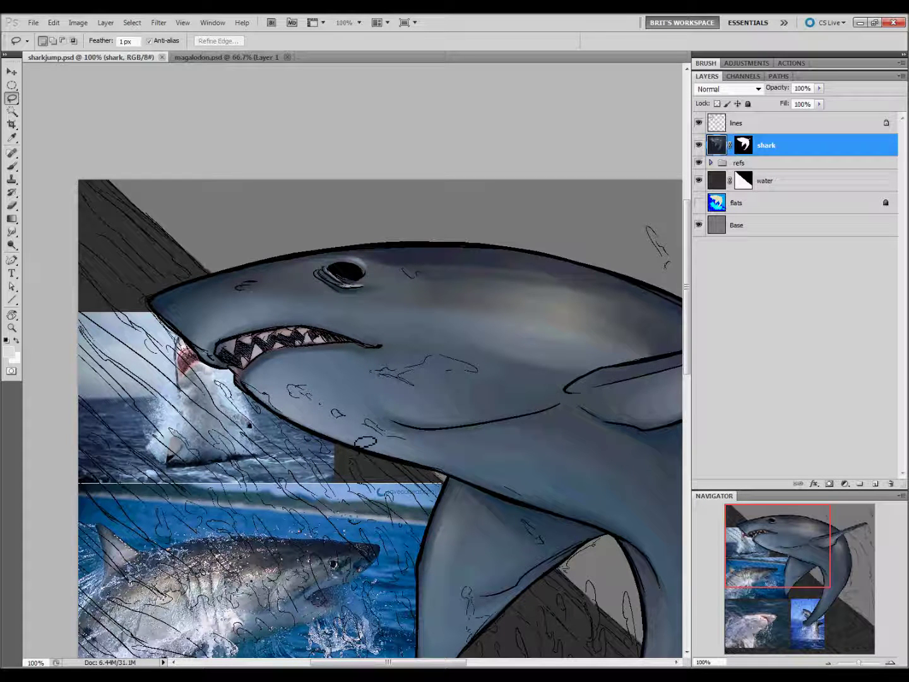
drag(444, 526, 457, 530)
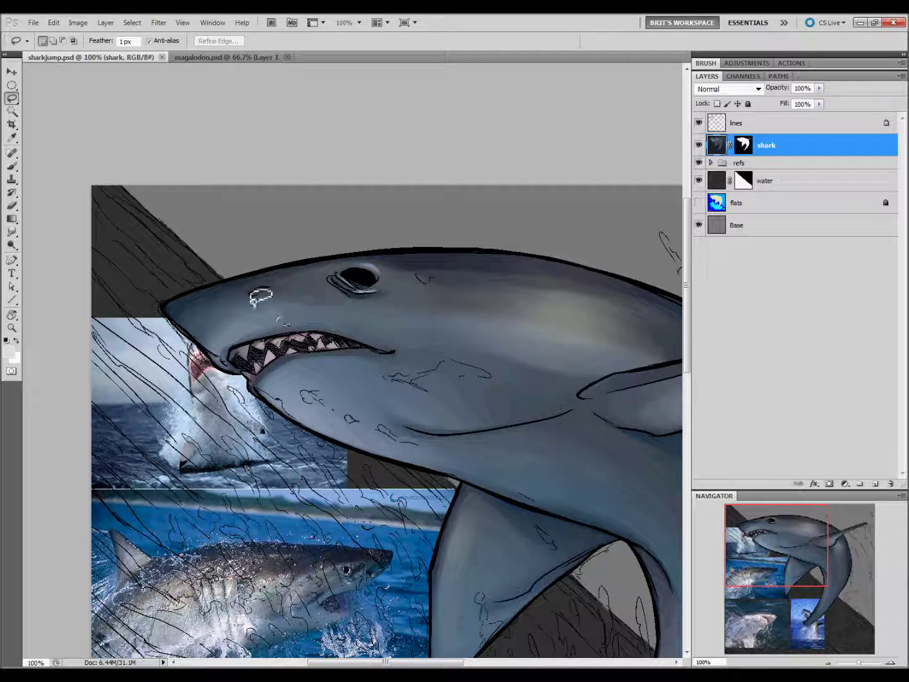
Lasso a small nostril area on the snout and paint it black
drag(253, 290, 254, 294)
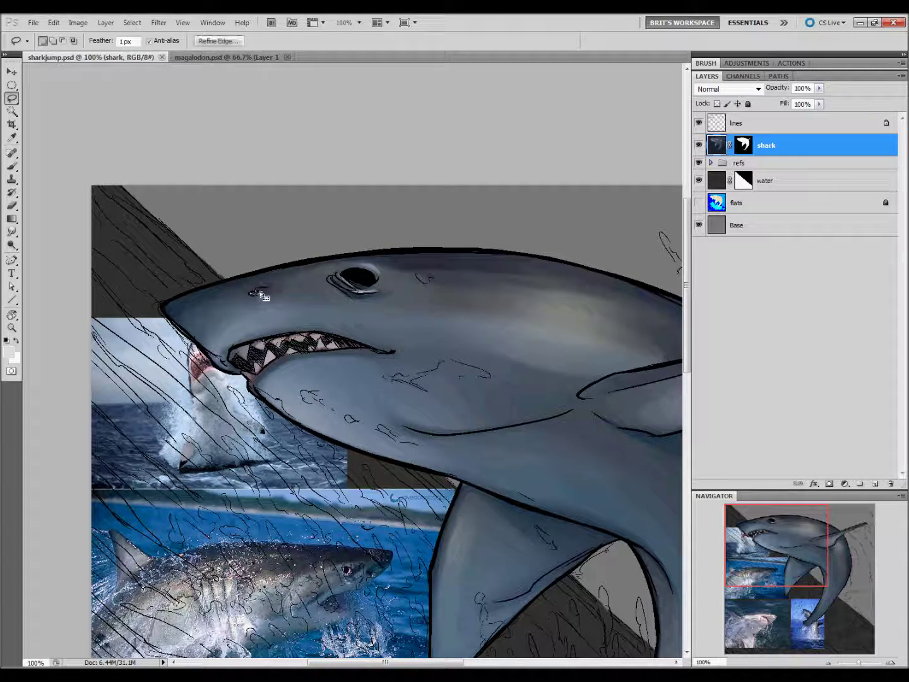
key(b)
key(d)
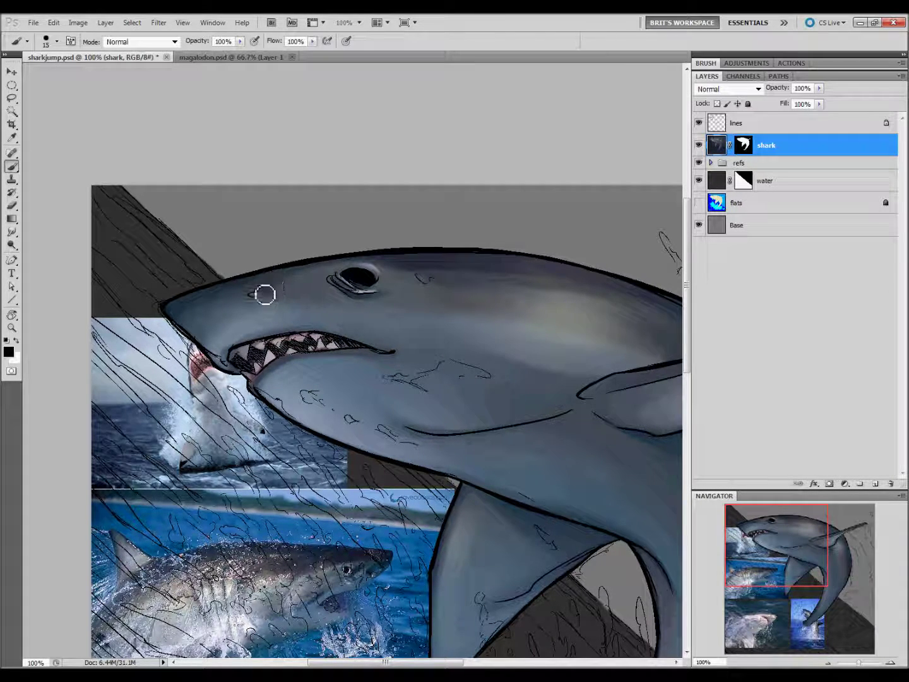
drag(260, 295, 277, 298)
scroll(359, 378, up, 1)
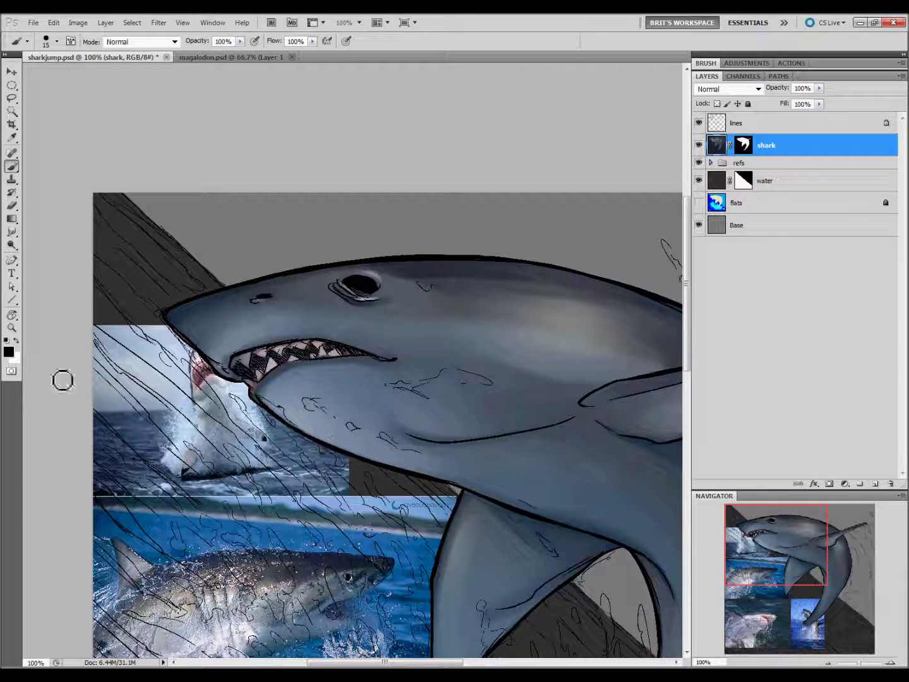
key(x)
key(l)
Add a white gradient highlight in a lassoed area beside the eye
drag(364, 271, 376, 281)
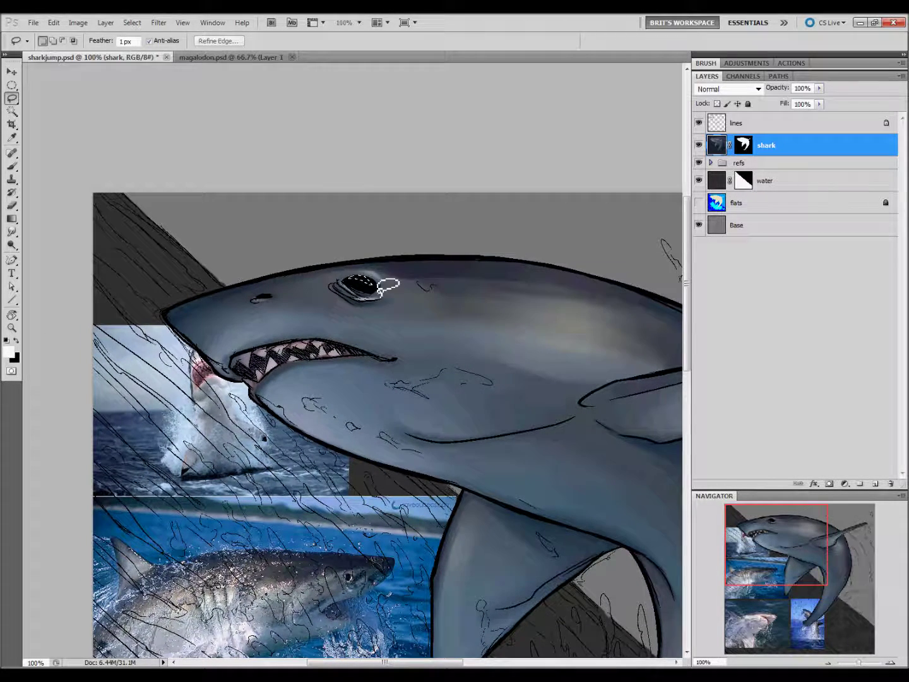
key(g)
key(ctrl+d)
key(l)
scroll(390, 412, down, 1)
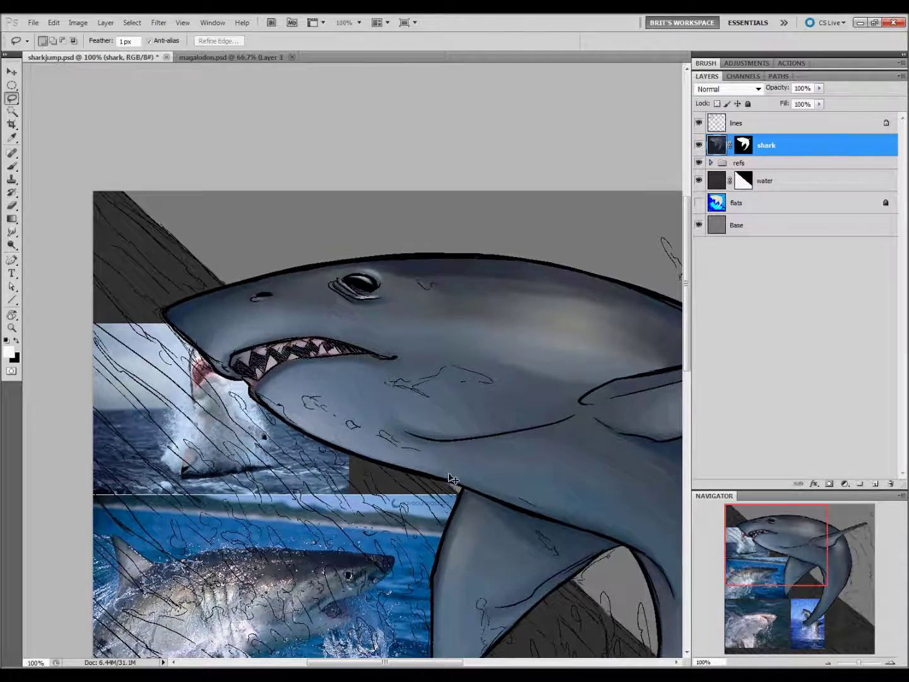
drag(485, 555, 517, 515)
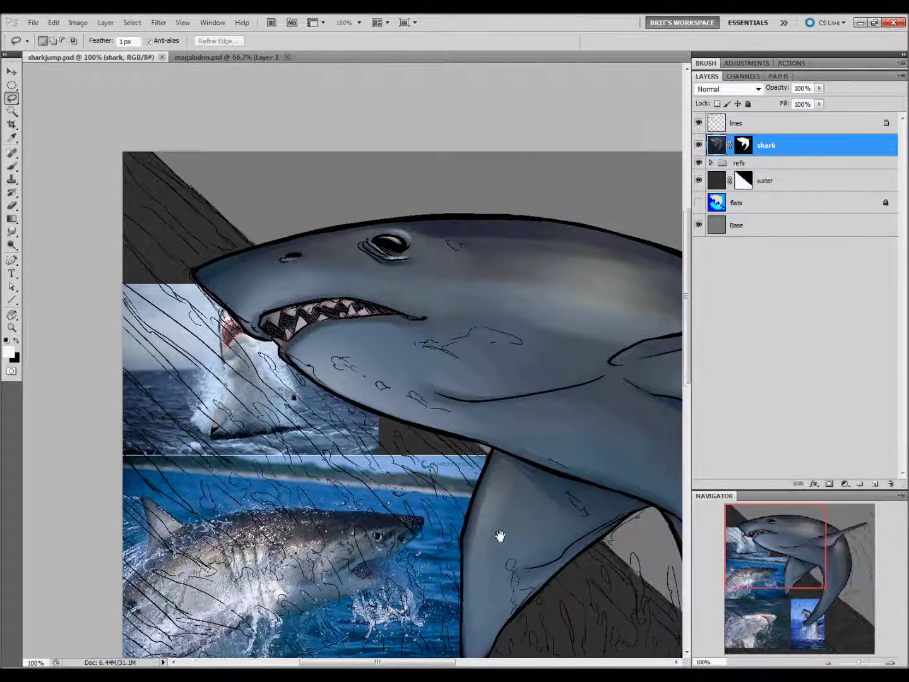
Sample a colour from the painting and add empty Layer 12 above the shark layer
key(i)
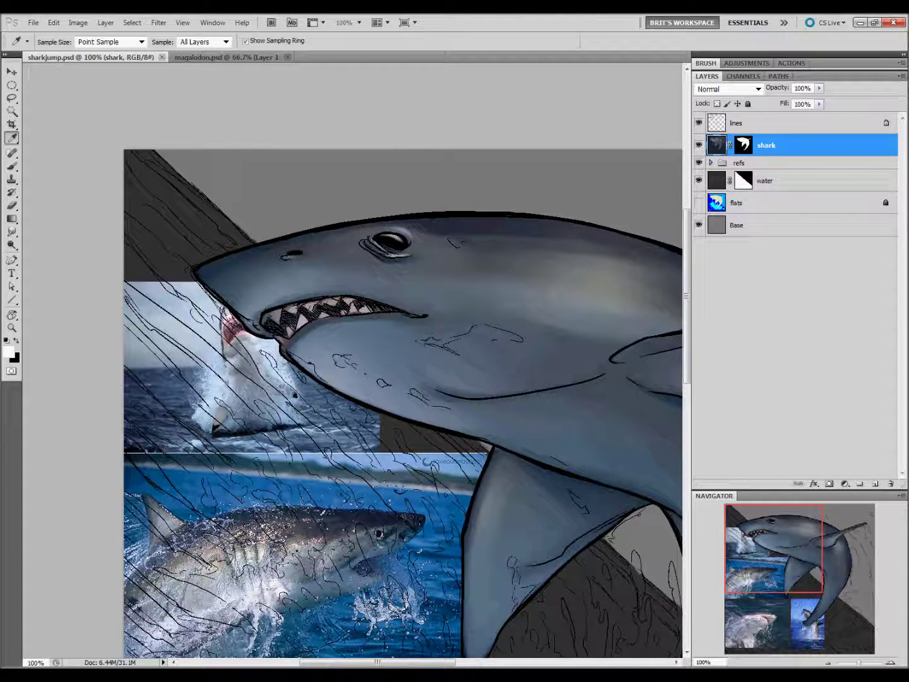
click(304, 538)
key(l)
scroll(454, 452, up, 3)
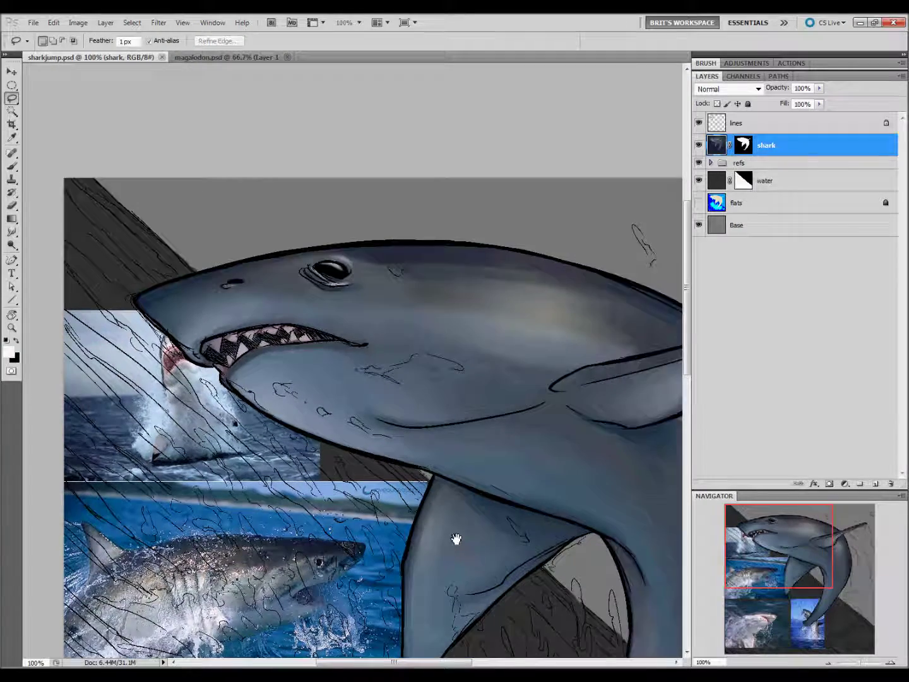
click(875, 484)
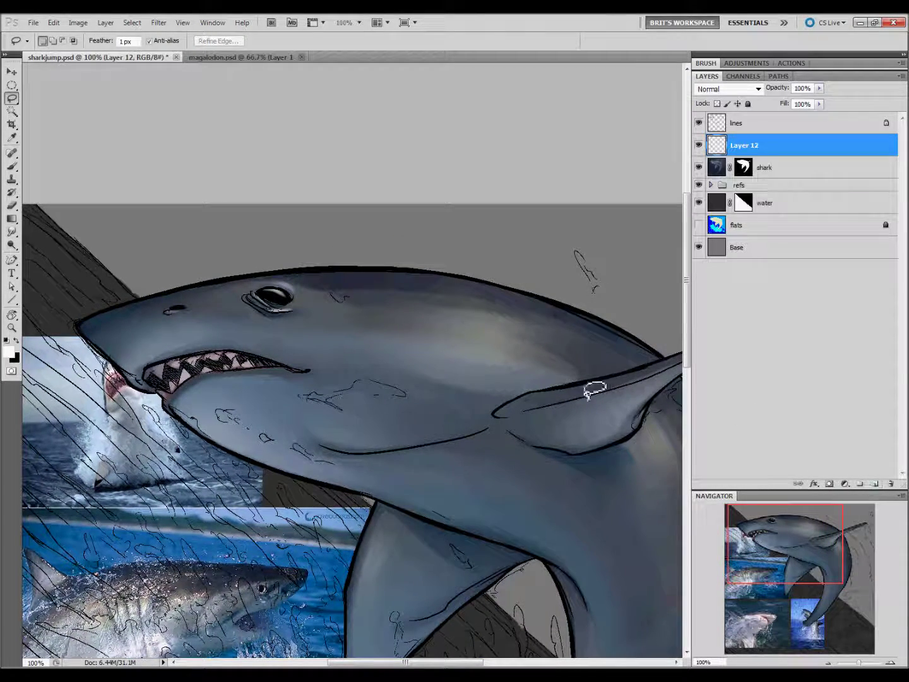
Lasso small speck shapes along the shark's back on Layer 12
key(b)
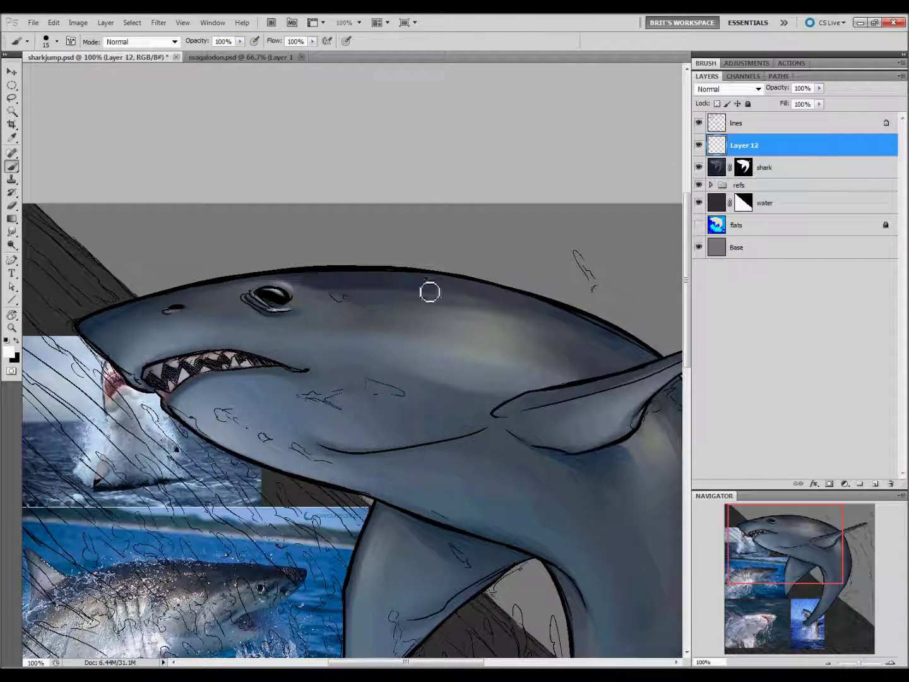
key(l)
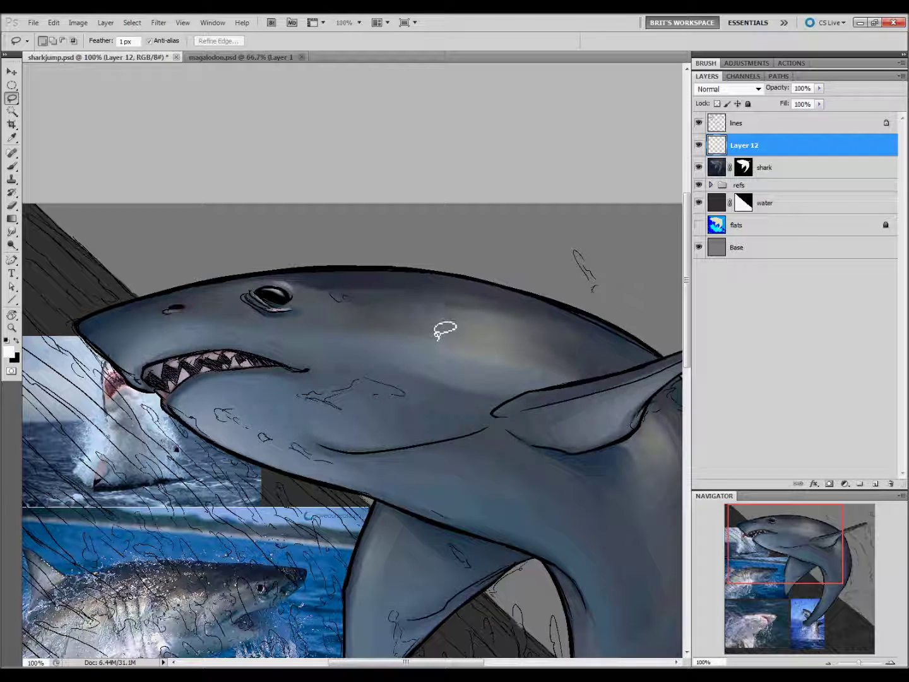
drag(388, 278, 392, 279)
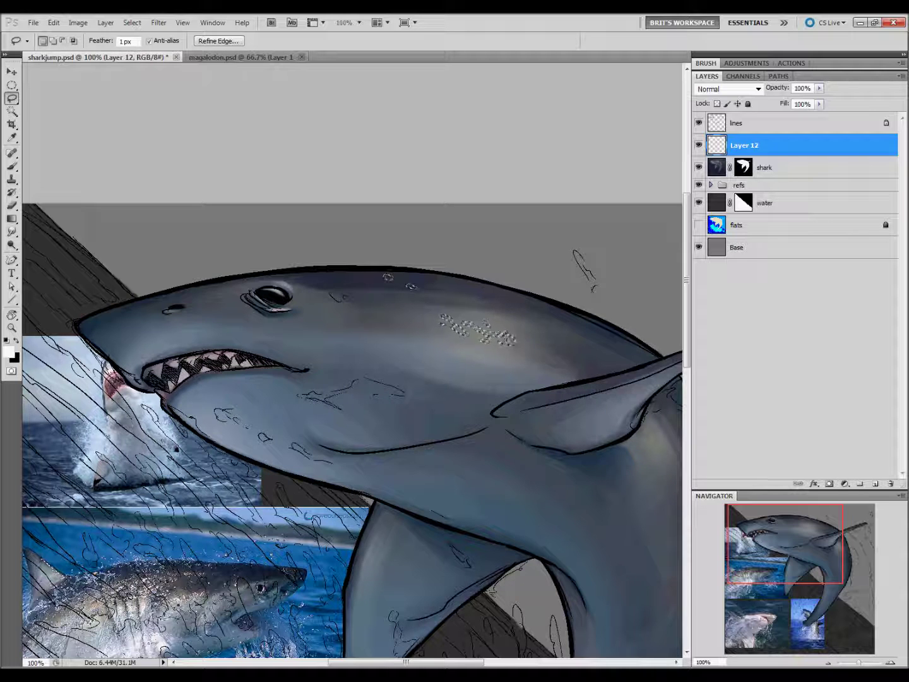
drag(524, 342, 575, 365)
mouse_move(380, 315)
mouse_down()
mouse_move(412, 317)
mouse_move(340, 317)
mouse_up()
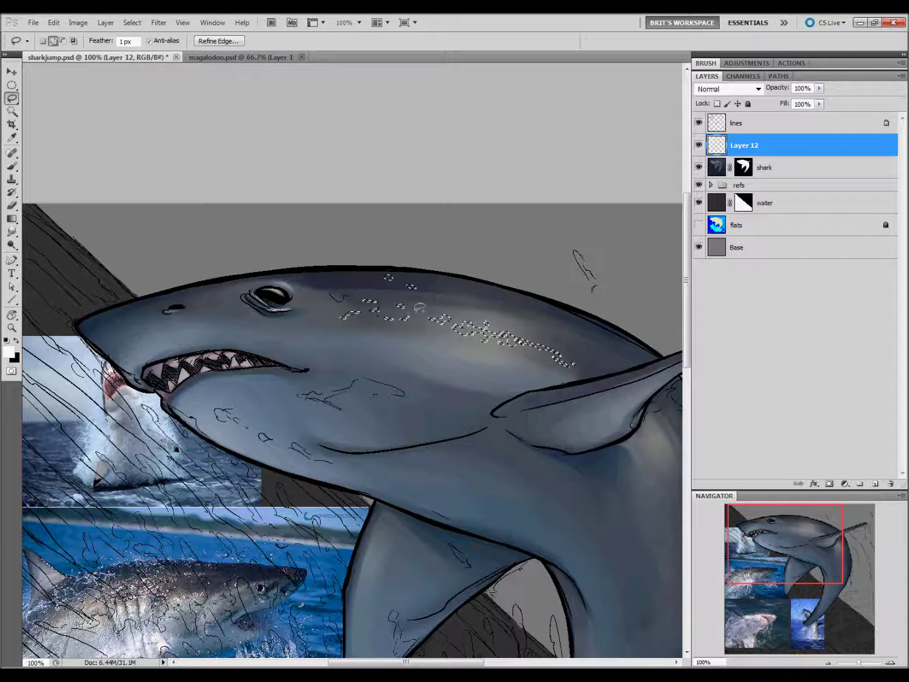
mouse_move(464, 301)
mouse_down()
mouse_move(455, 312)
mouse_move(515, 315)
mouse_up()
drag(575, 339, 580, 345)
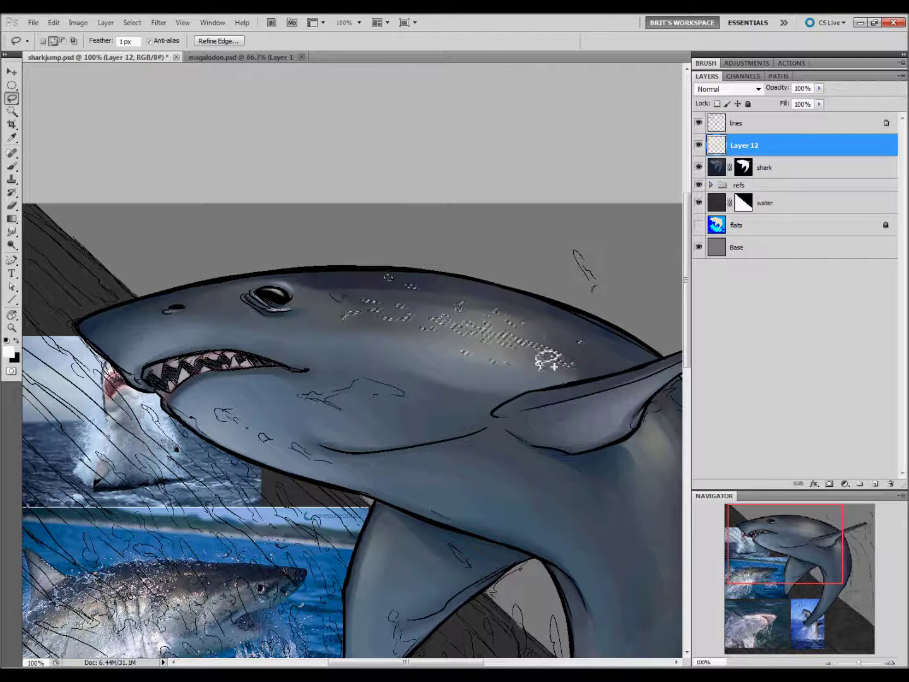
Add more speck selections on the flank below the fin and toward it
drag(565, 509, 454, 486)
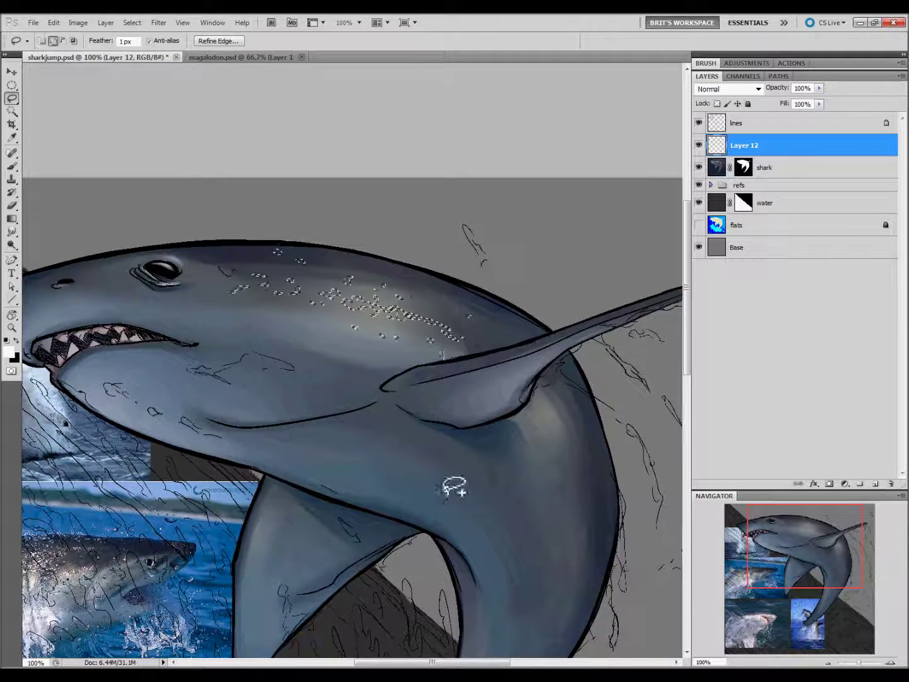
drag(566, 434, 569, 458)
drag(550, 407, 554, 428)
mouse_move(542, 378)
mouse_down()
mouse_move(548, 390)
mouse_move(543, 380)
mouse_up()
drag(479, 343, 498, 343)
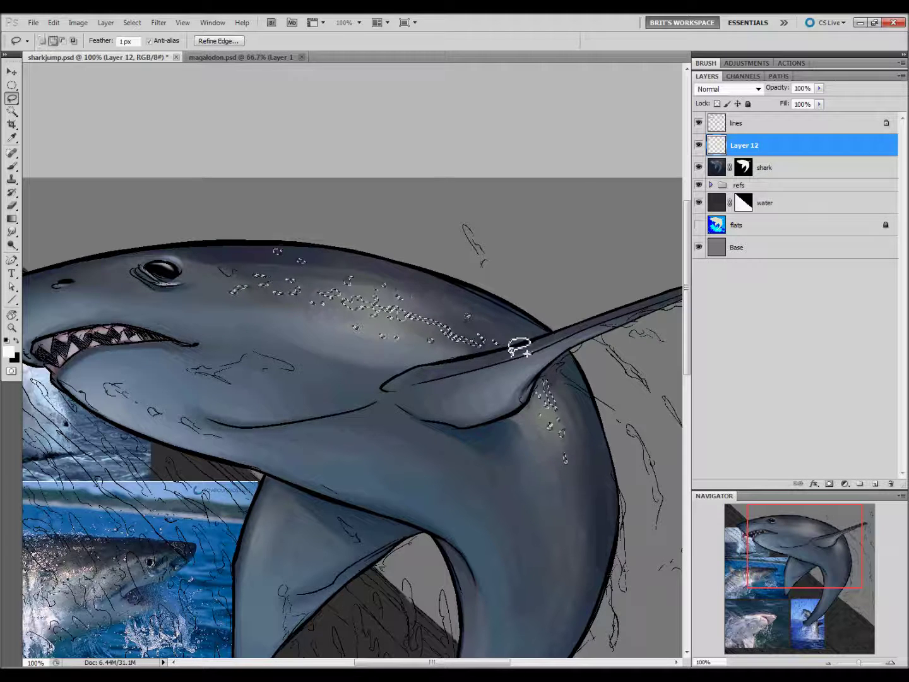
Fill the speck selections with a white gradient at 29% and deselect
key(g)
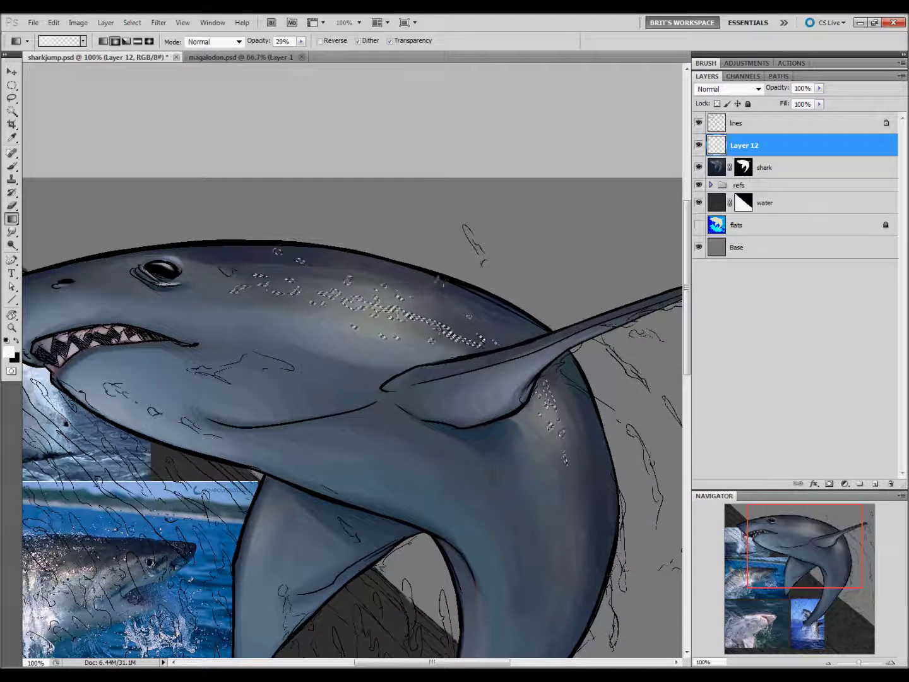
drag(492, 385, 442, 496)
key(l)
key(ctrl+d)
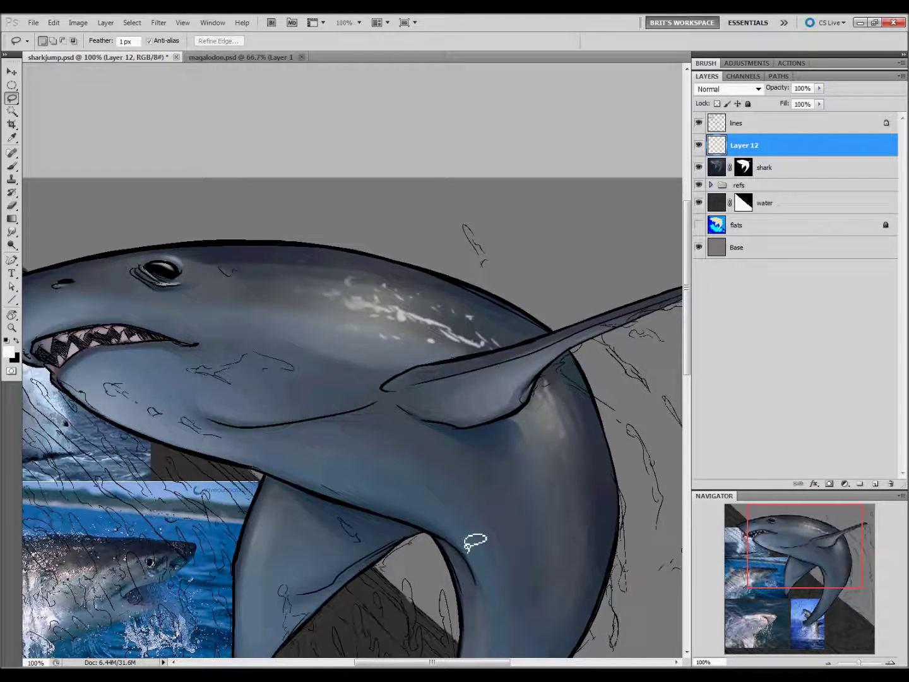
Save the file and merge Layer 12 into the shark layer, choosing Preserve
key(ctrl+s)
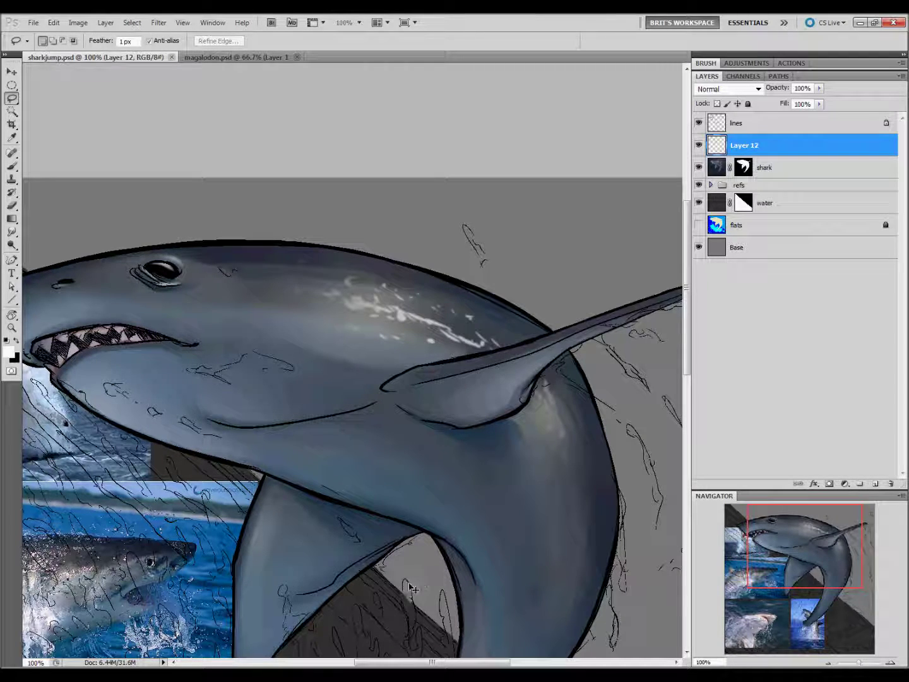
key(ctrl+e)
click(449, 262)
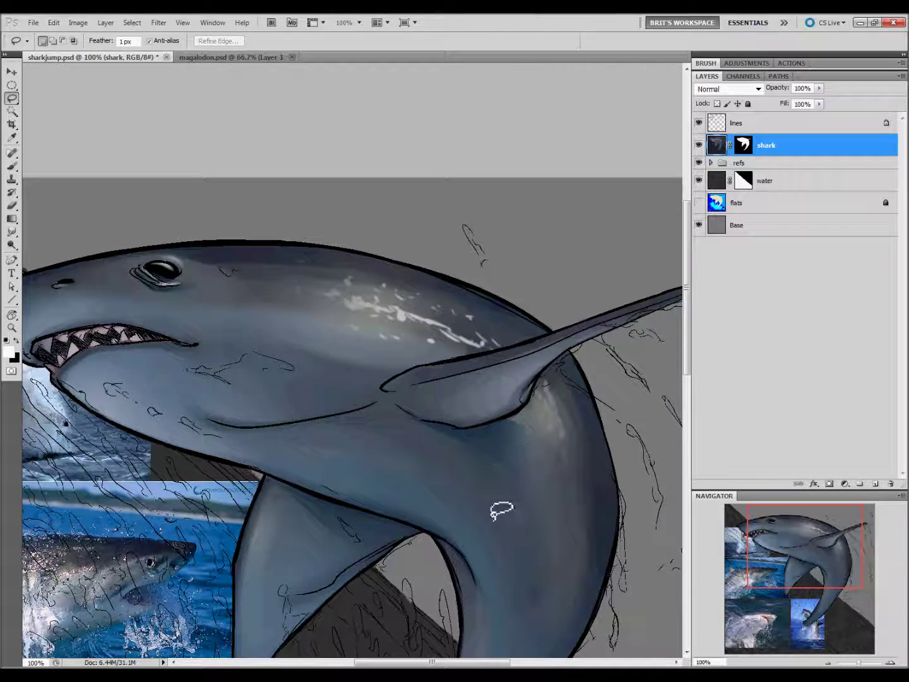
Move the view toward the head and sample a dark colour from the reference shark
scroll(492, 512, left, 3)
scroll(448, 532, left, 1)
scroll(513, 529, left, 2)
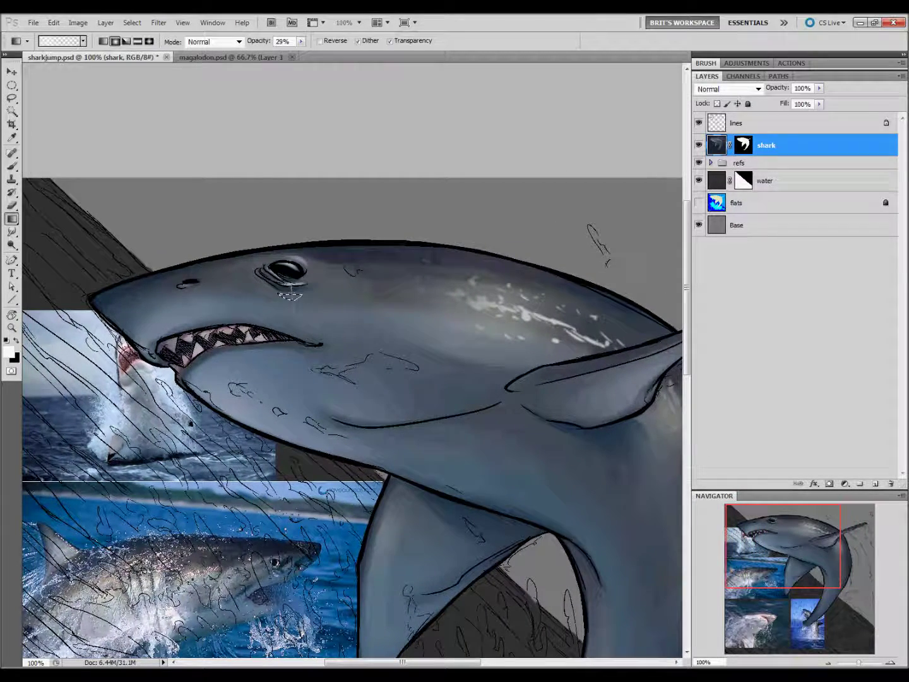
drag(498, 524, 510, 481)
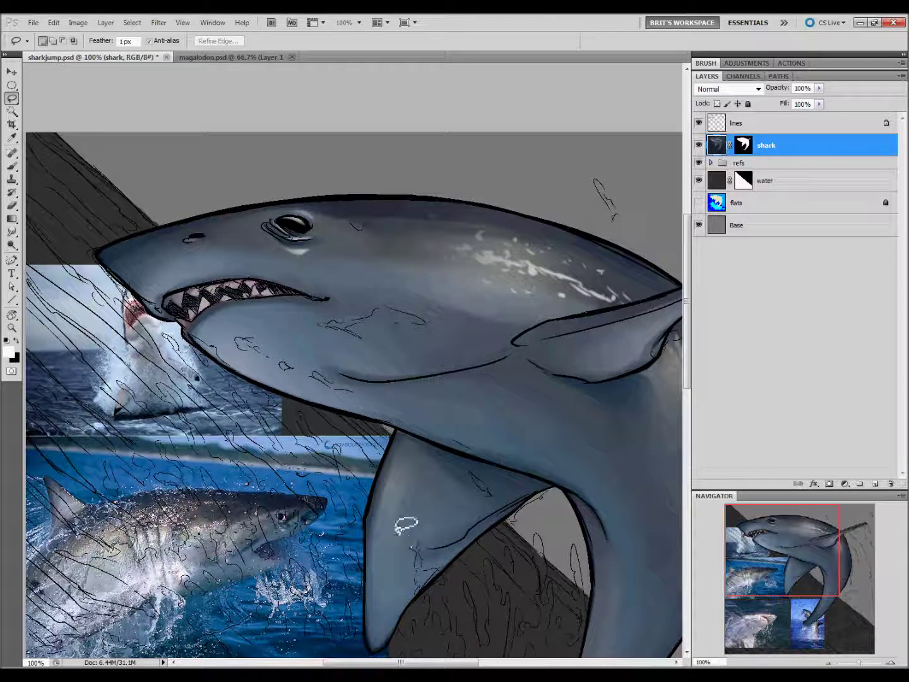
key(i)
click(280, 506)
key(l)
click(203, 244)
Restore the highlight layer, reactivate the shark layer, and sample a reference colour
key(g)
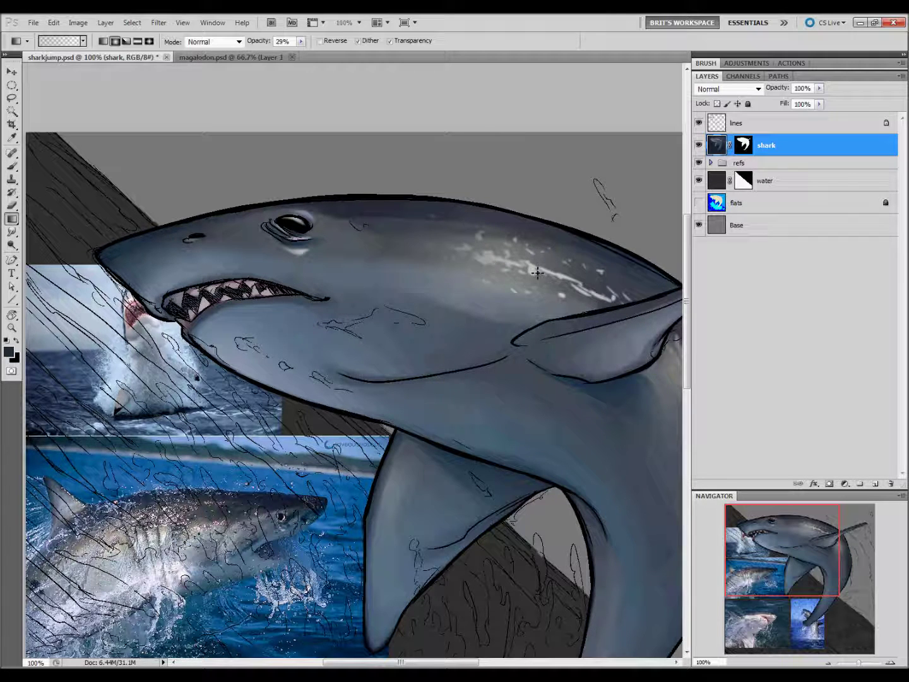
key(ctrl+shift+alt+n)
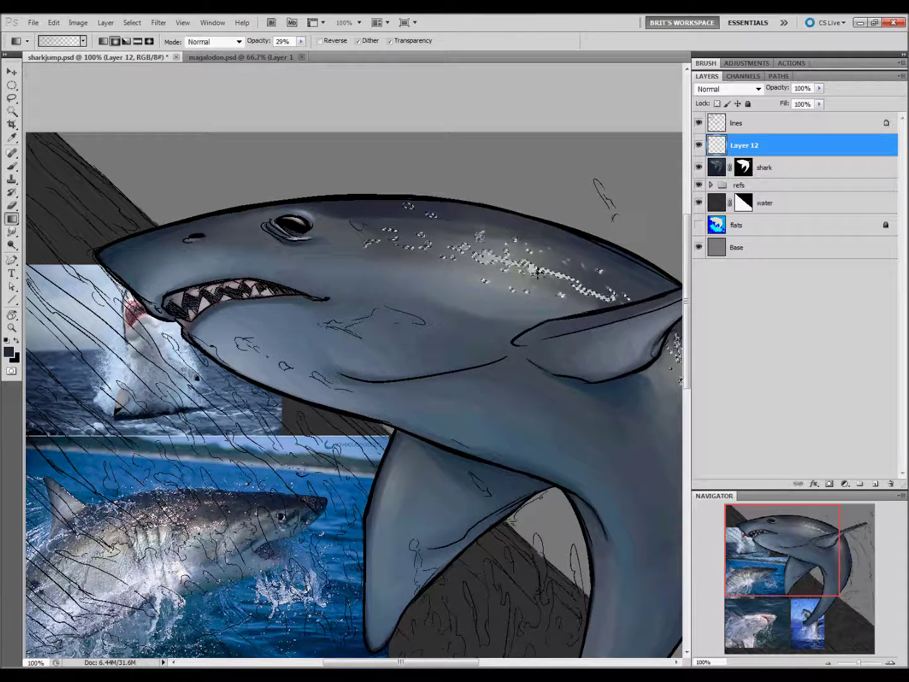
click(764, 168)
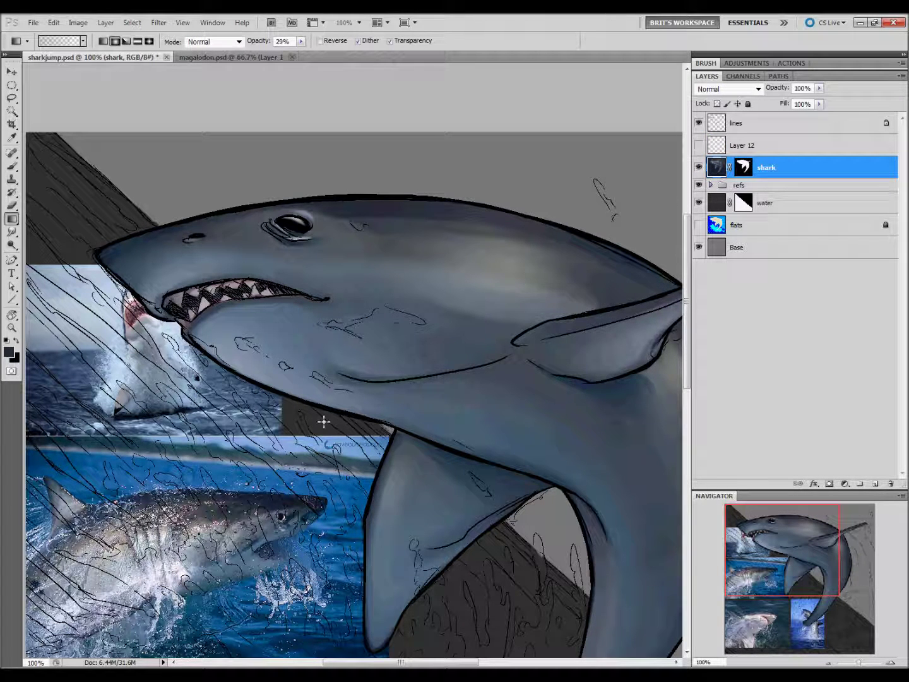
key(i)
click(241, 521)
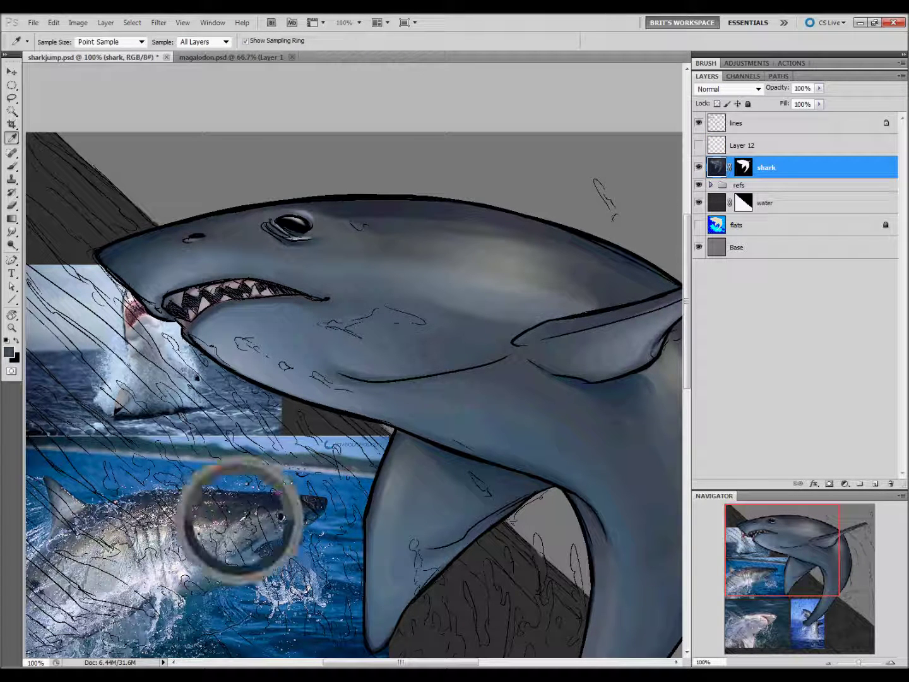
key(l)
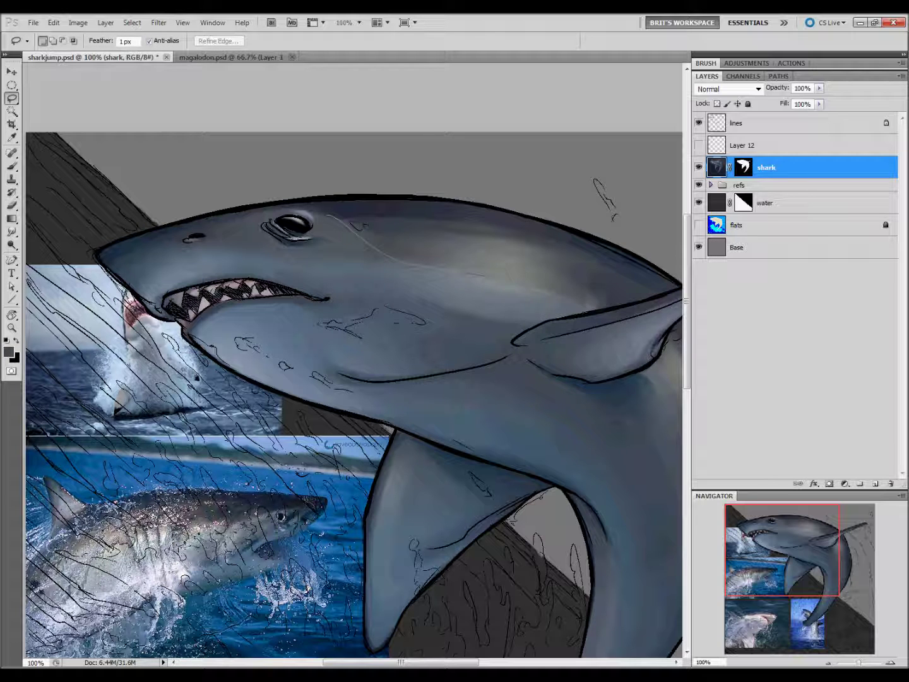
Lasso the shark's upper back, shade it with a gradient, then deselect
drag(485, 205, 350, 199)
key(i)
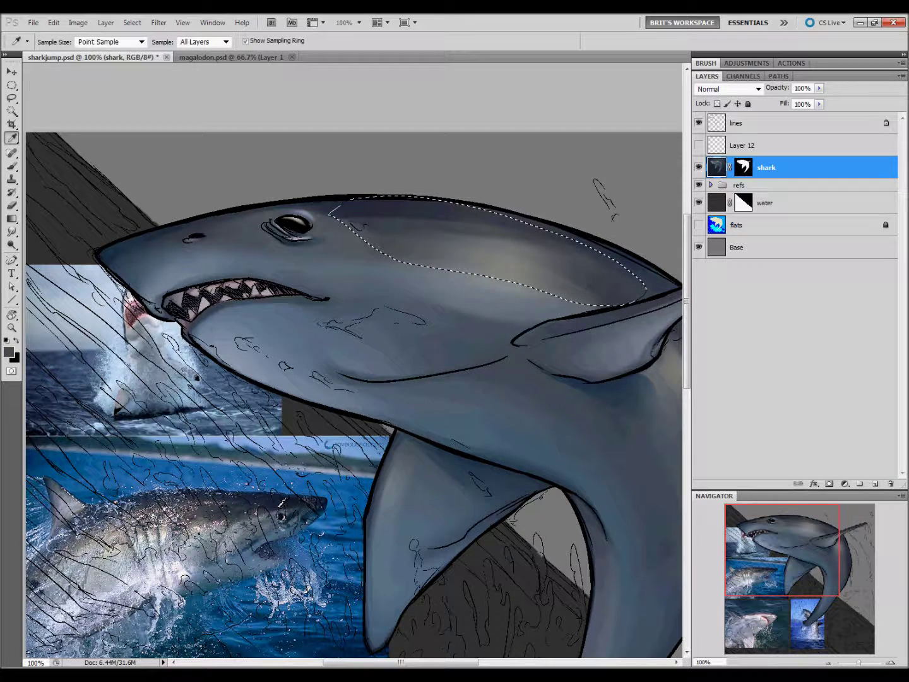
key(g)
mouse_move(442, 227)
mouse_down()
mouse_move(617, 257)
mouse_move(448, 231)
mouse_up()
key(l)
key(ctrl+d)
Pan to the shark's head and sample a grey from its body
drag(551, 439, 313, 439)
key(r)
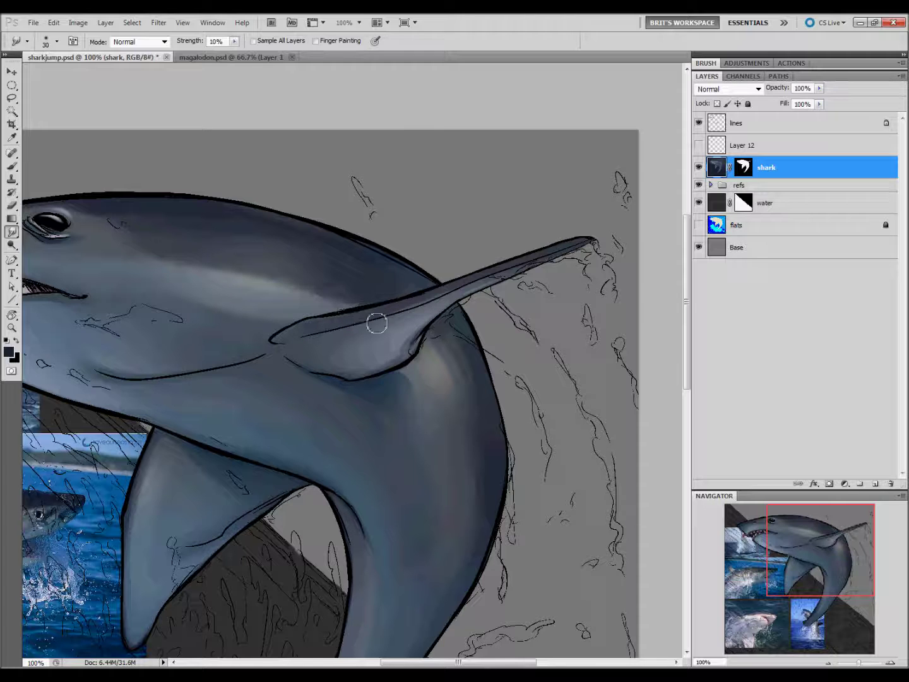
drag(362, 548, 543, 501)
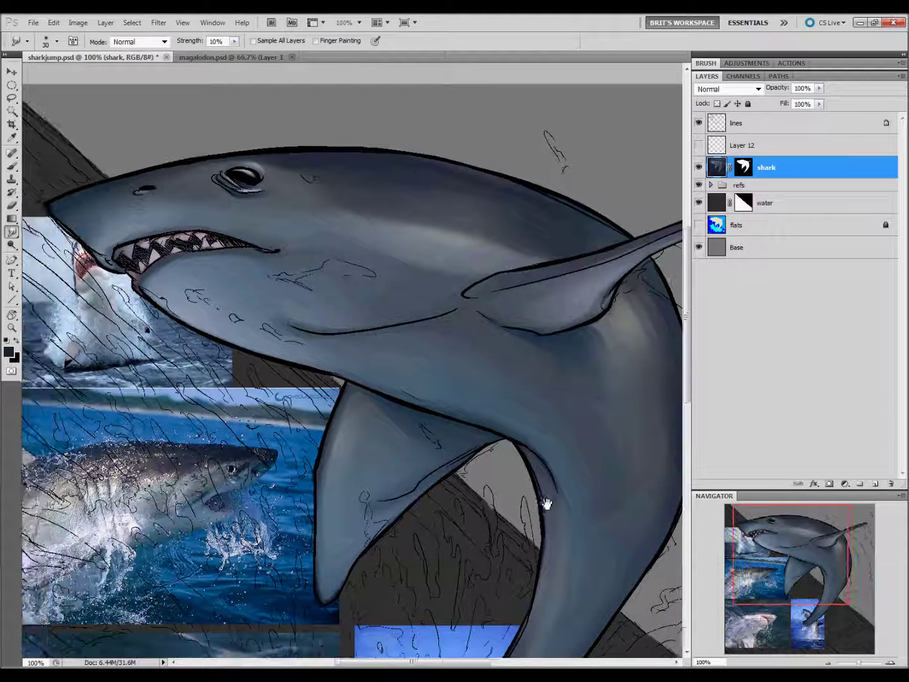
key(i)
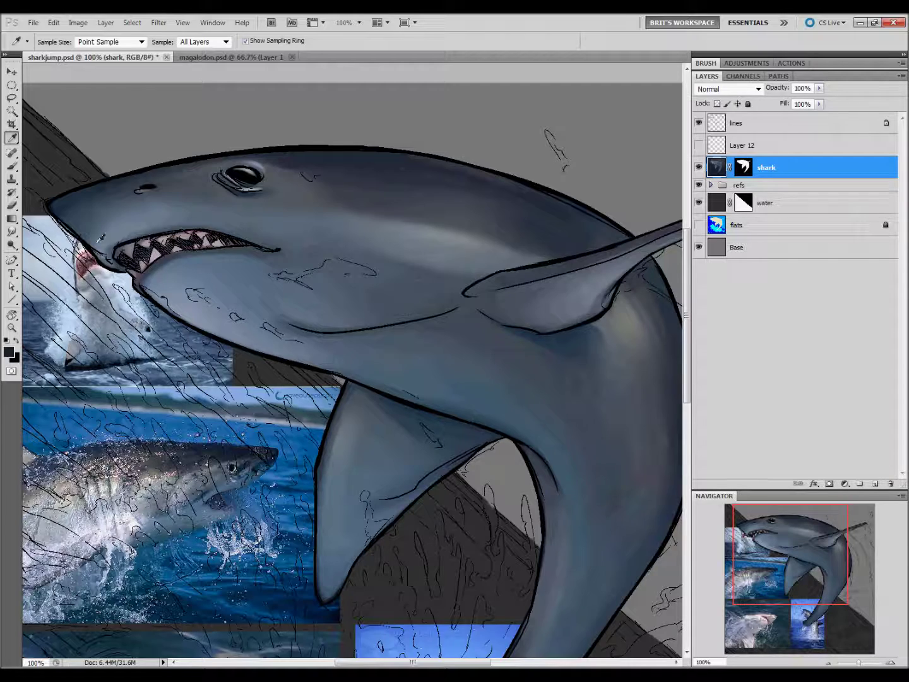
drag(116, 329, 208, 306)
click(117, 477)
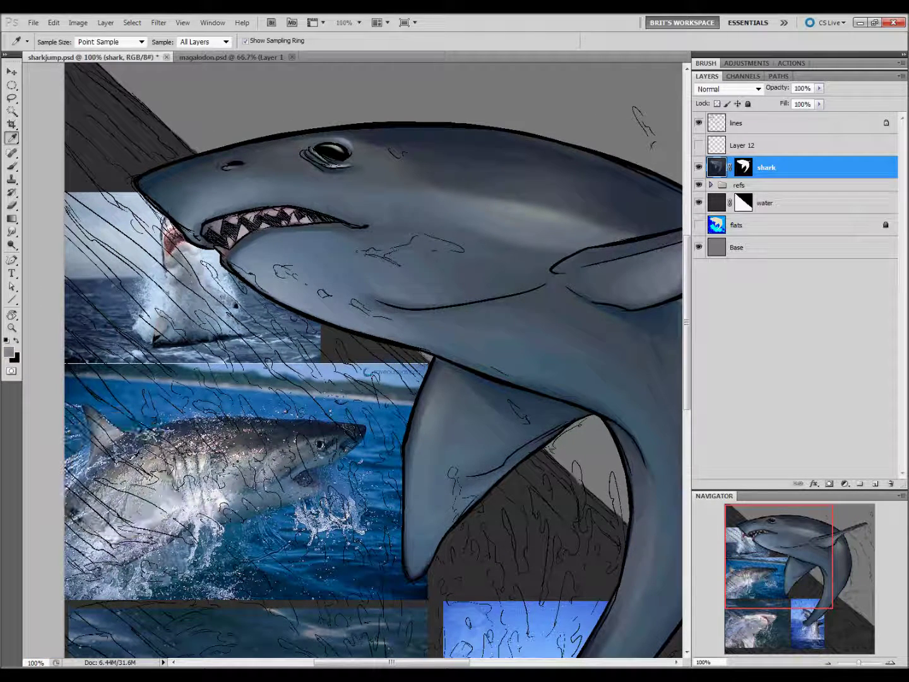
Outline an area on top of the head and apply gradients inside it
key(l)
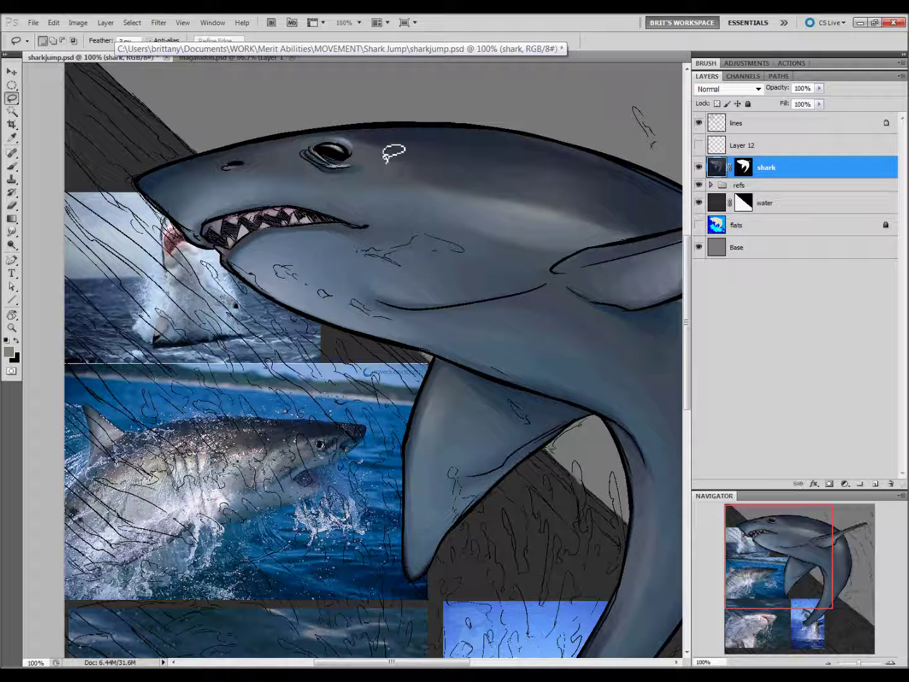
drag(383, 149, 490, 213)
key(g)
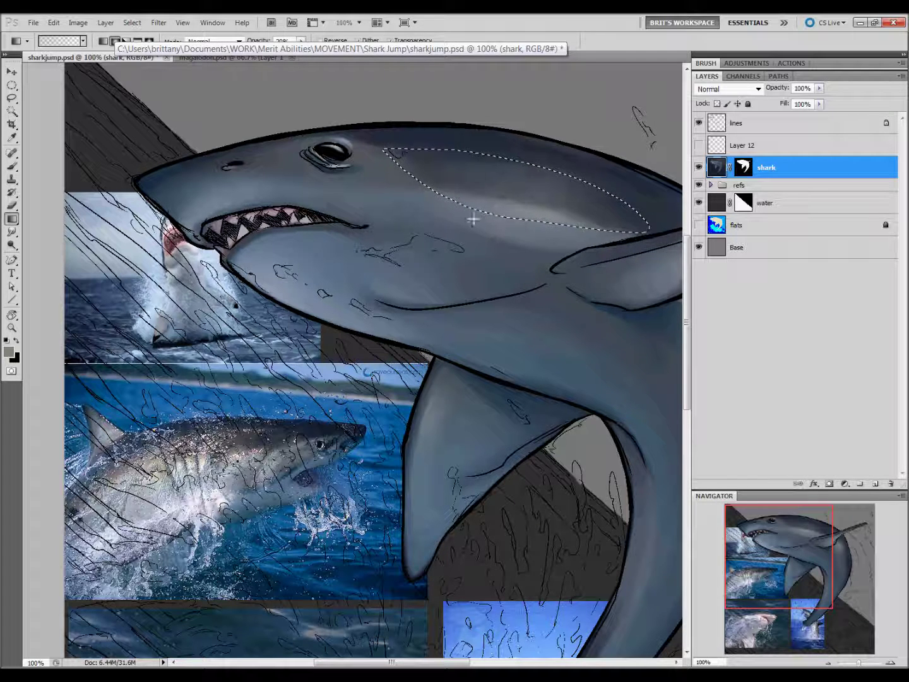
key(l)
key(ctrl+d)
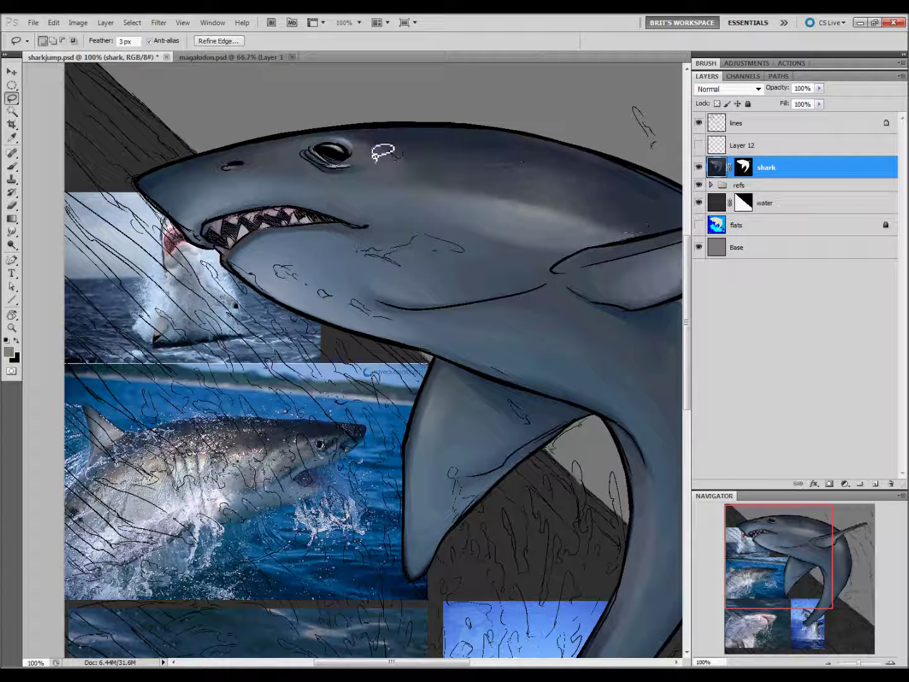
key(ctrl+shift+d)
key(g)
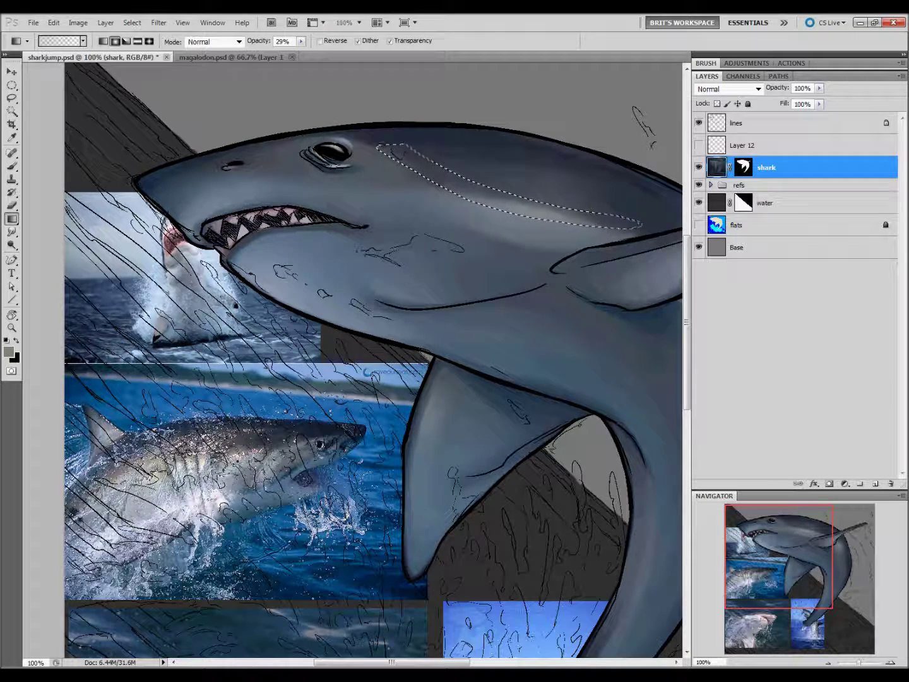
key(l)
key(ctrl+d)
scroll(650, 356, right, 5)
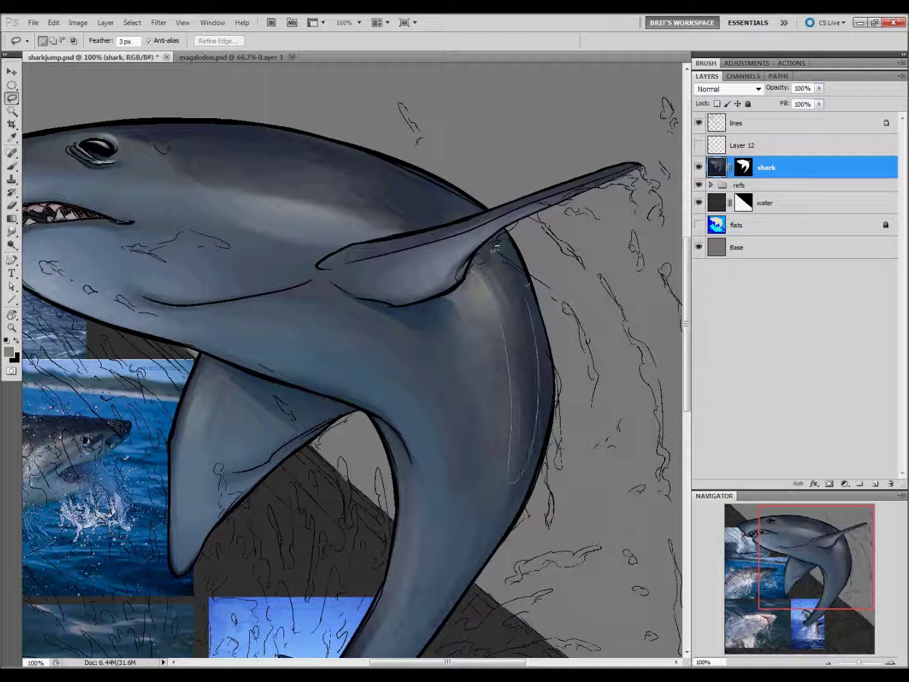
Trace a freehand selection strip along the upper head back toward the dorsal fin
key(g)
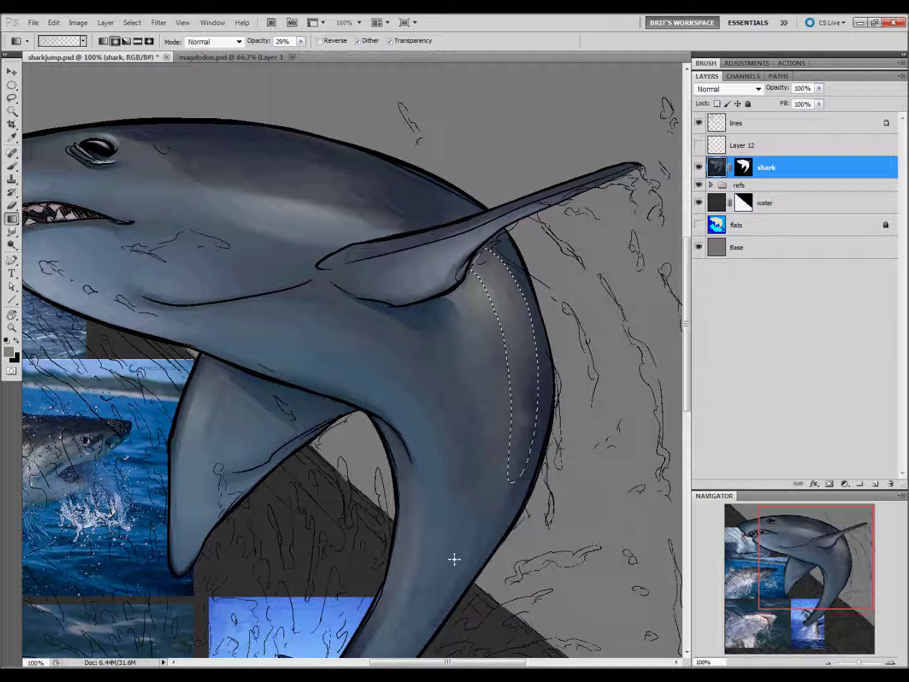
drag(461, 553, 508, 560)
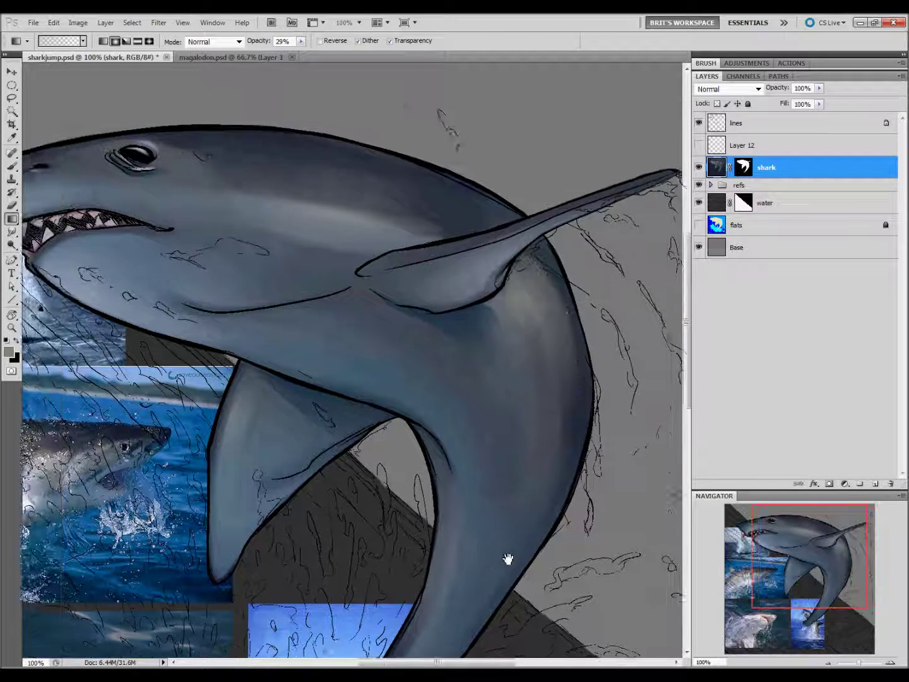
key(i)
drag(123, 483, 315, 459)
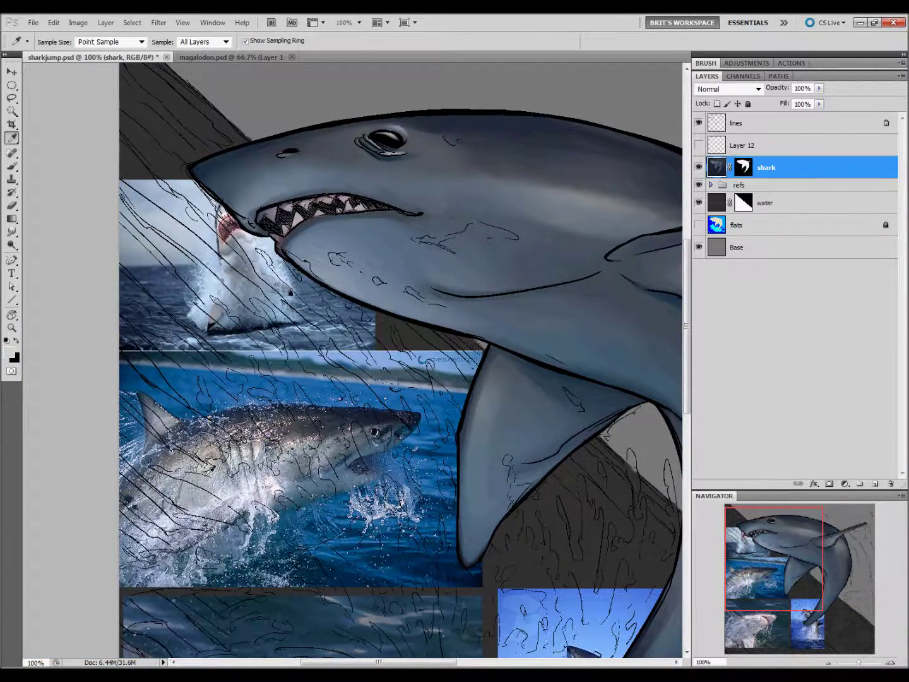
key(l)
drag(460, 276, 450, 426)
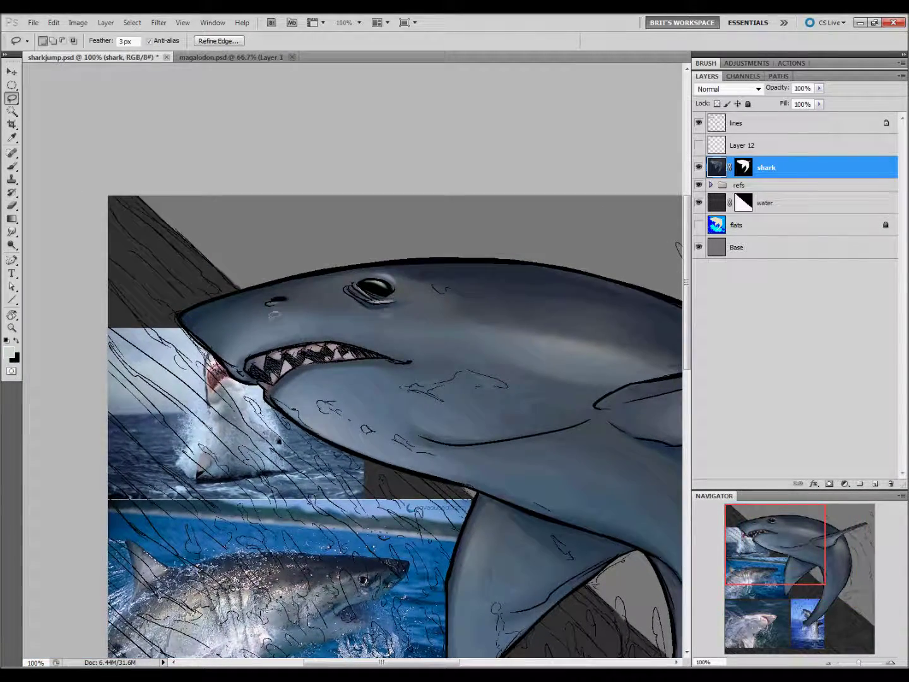
drag(272, 314, 450, 325)
drag(503, 407, 404, 373)
drag(633, 532, 375, 483)
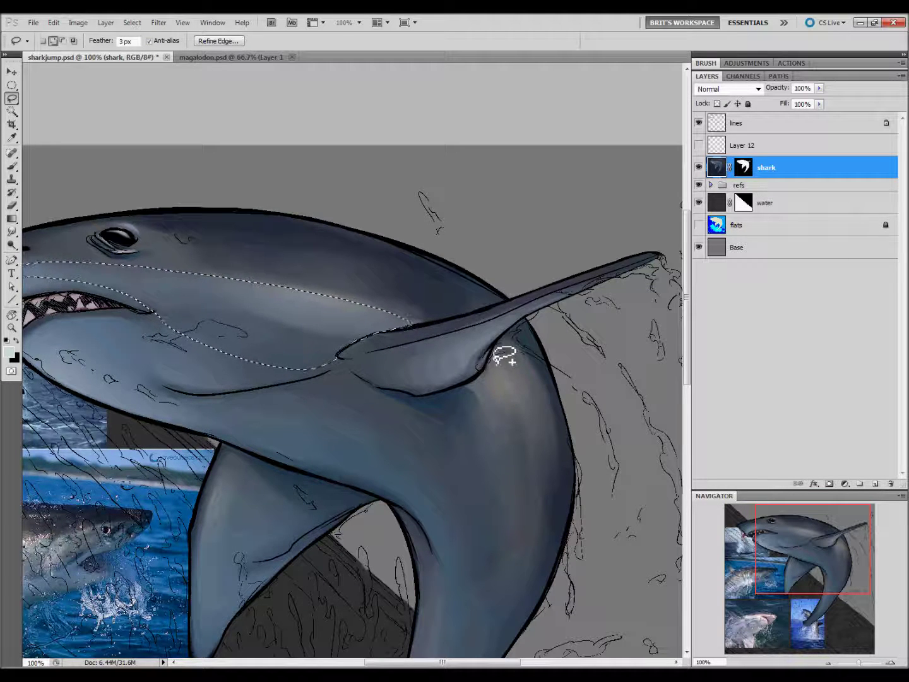
Add a belly strip to the selection and lighten the head and belly with gradients
drag(481, 369, 482, 367)
key(g)
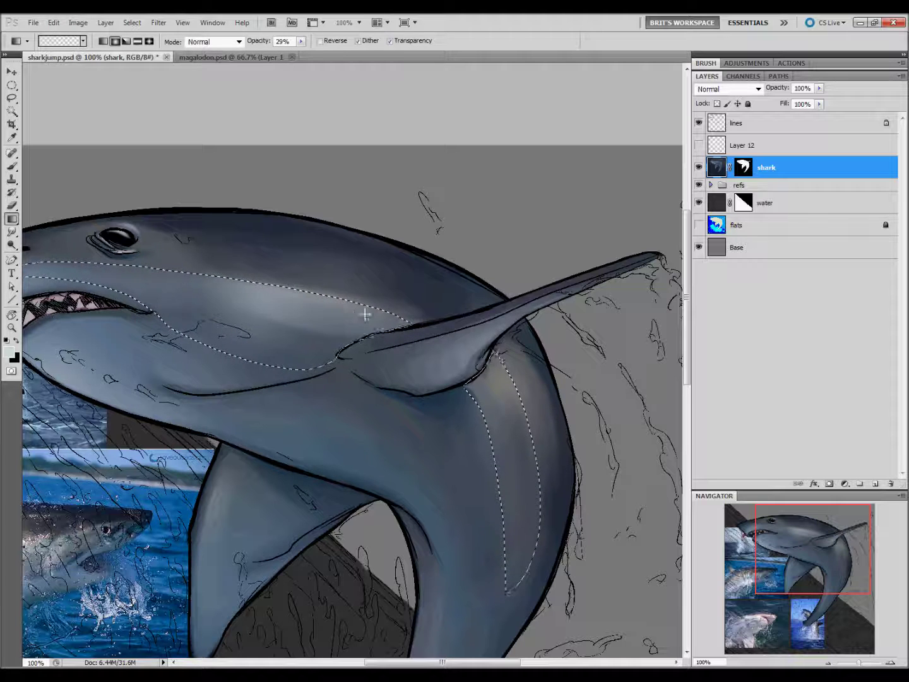
drag(132, 325, 209, 371)
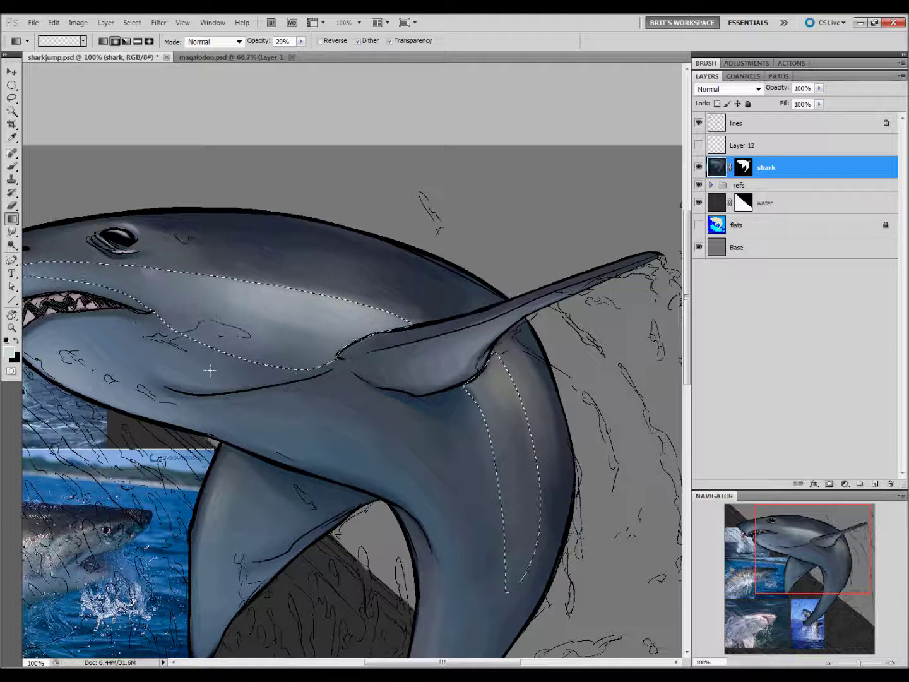
drag(514, 379, 508, 499)
key(l)
key(ctrl+d)
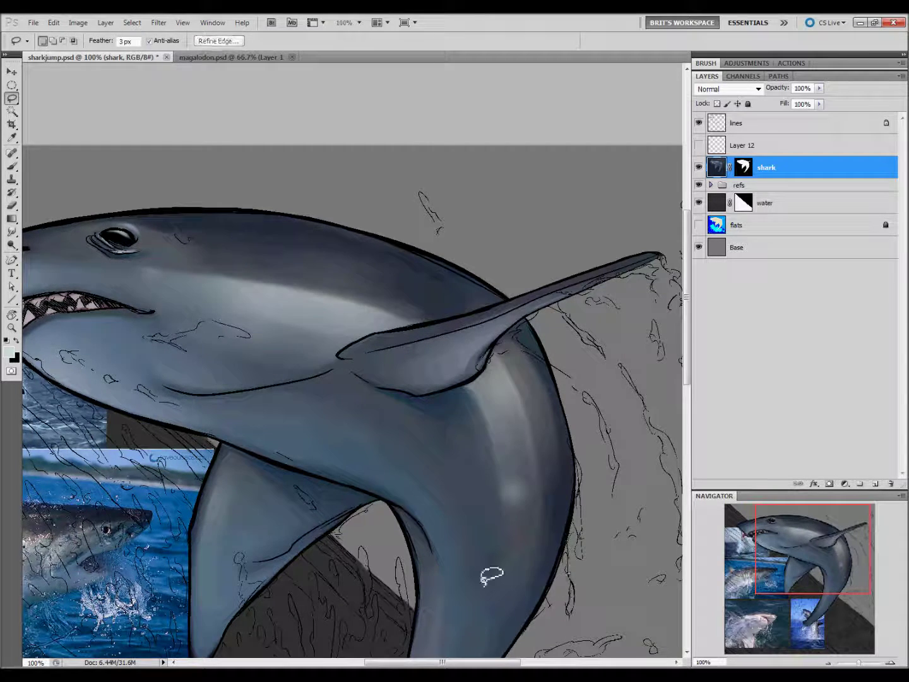
key(ctrl+shift+d)
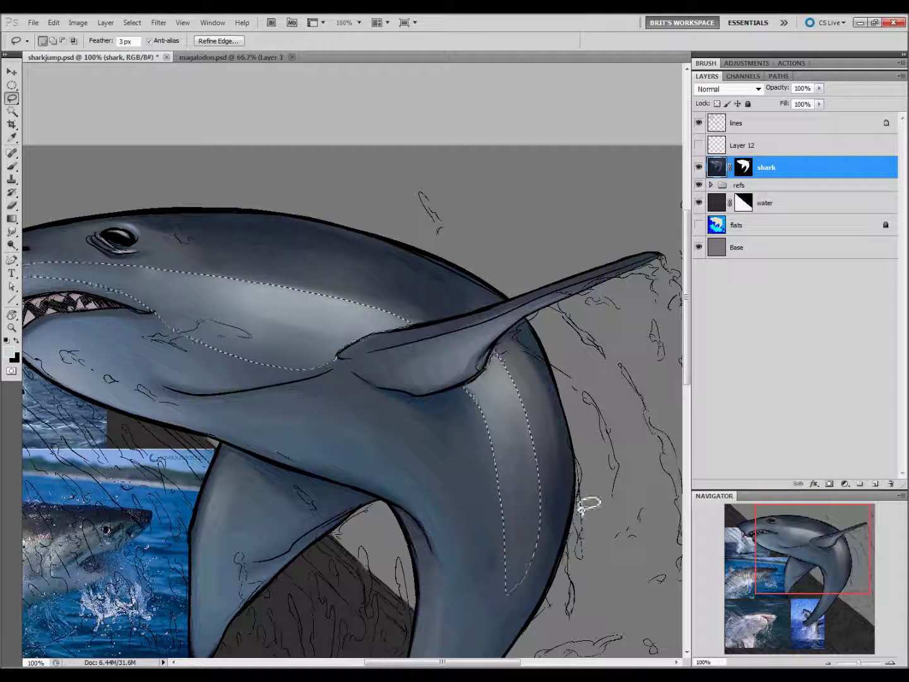
key(ctrl+d)
Blend the body shading with the Smudge tool at a slightly smaller size 35 brush
click(12, 232)
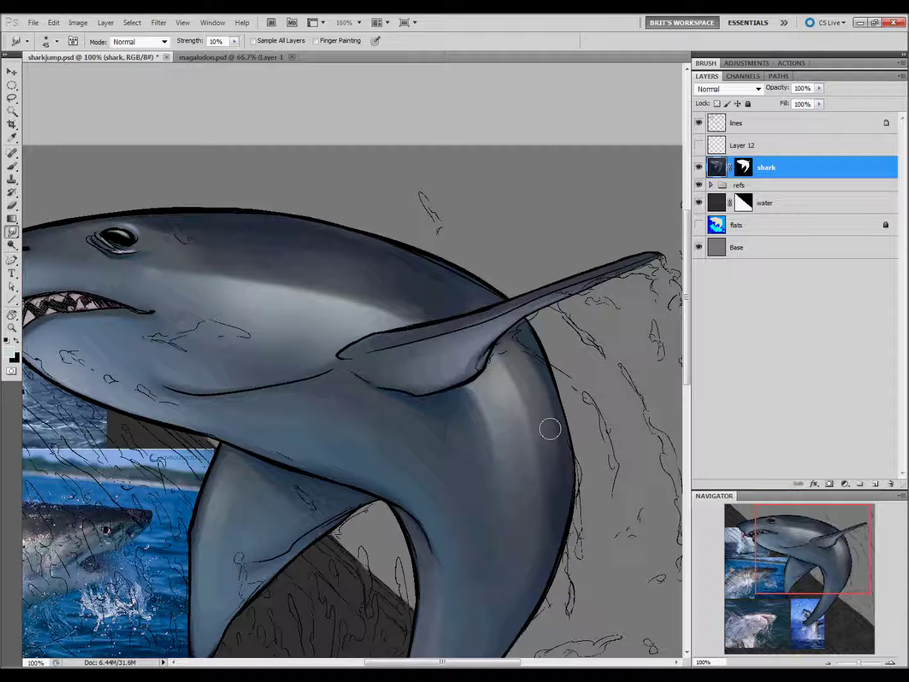
key(bracketleft)
drag(405, 448, 480, 480)
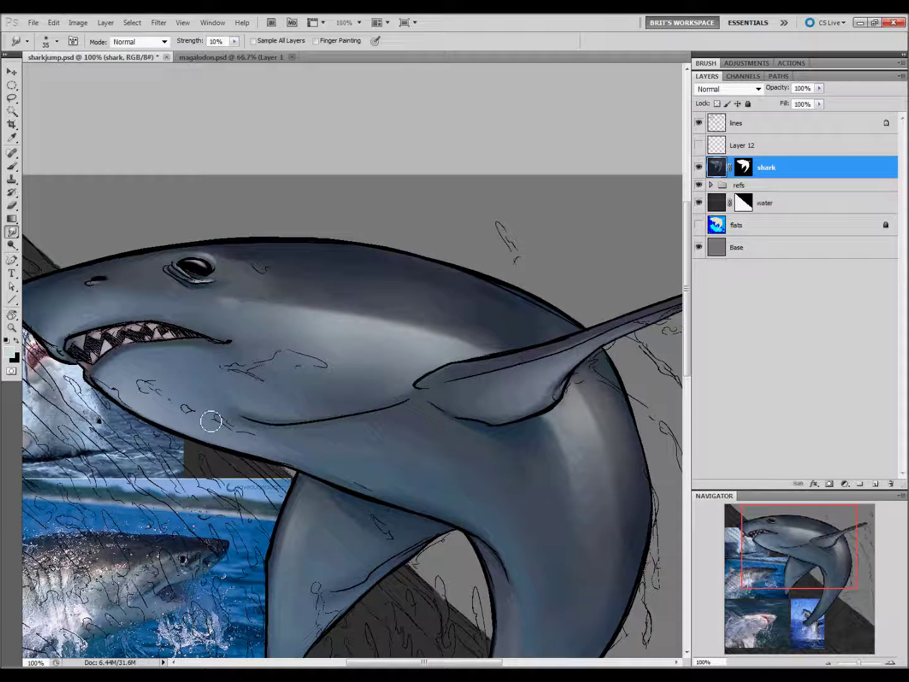
key(i)
key(l)
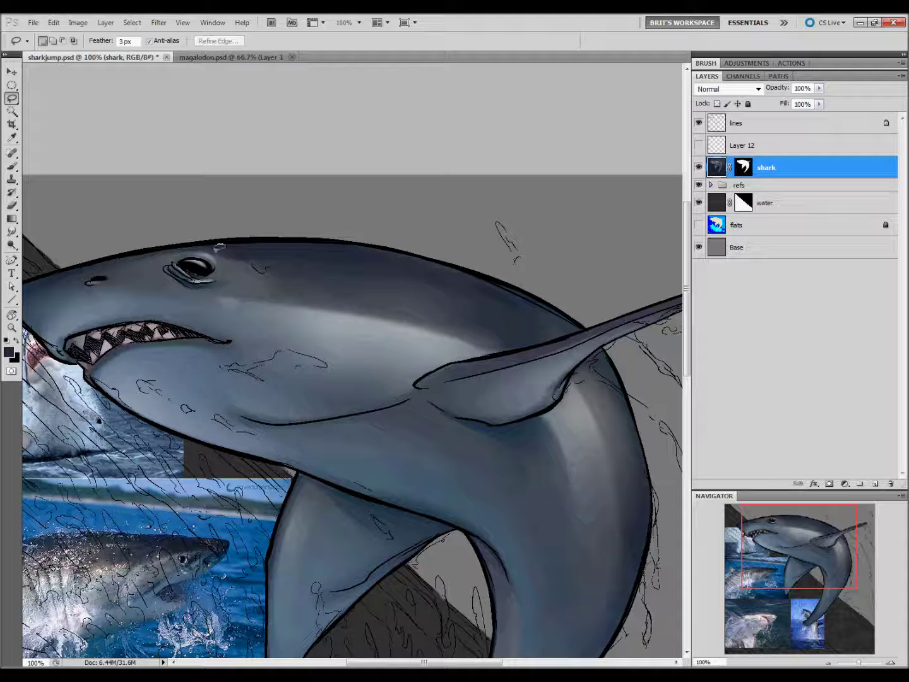
key(g)
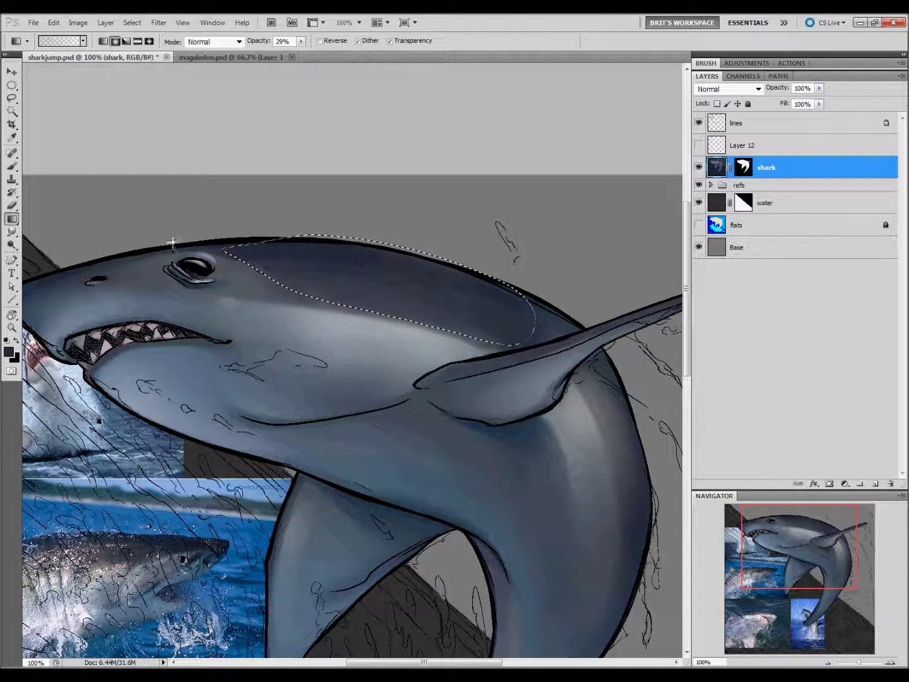
Sample a grey-blue and gradient-fill a lasso stripe along the shark's back
key(r)
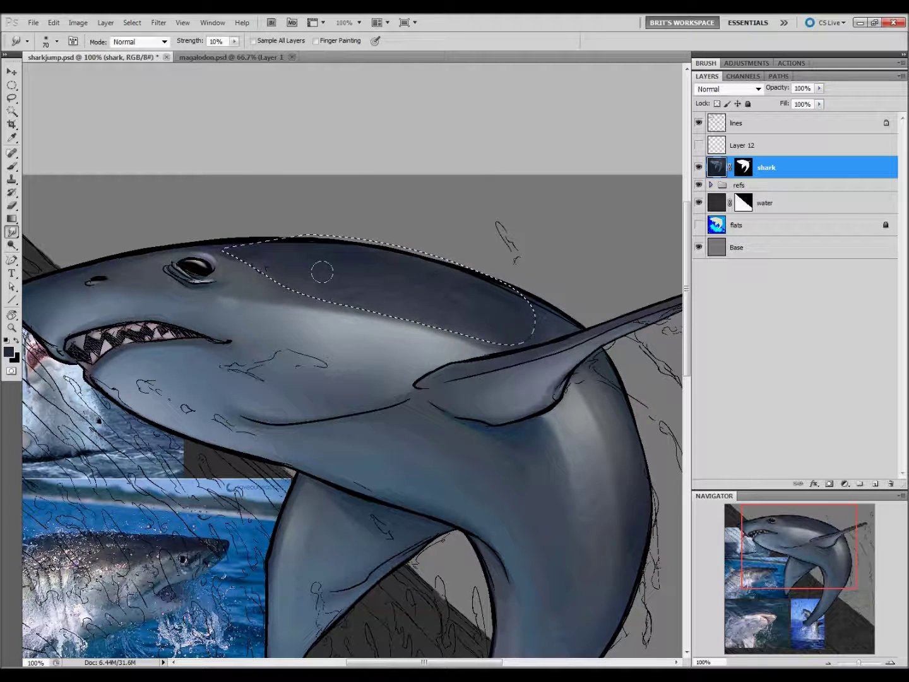
key(l)
key(ctrl+d)
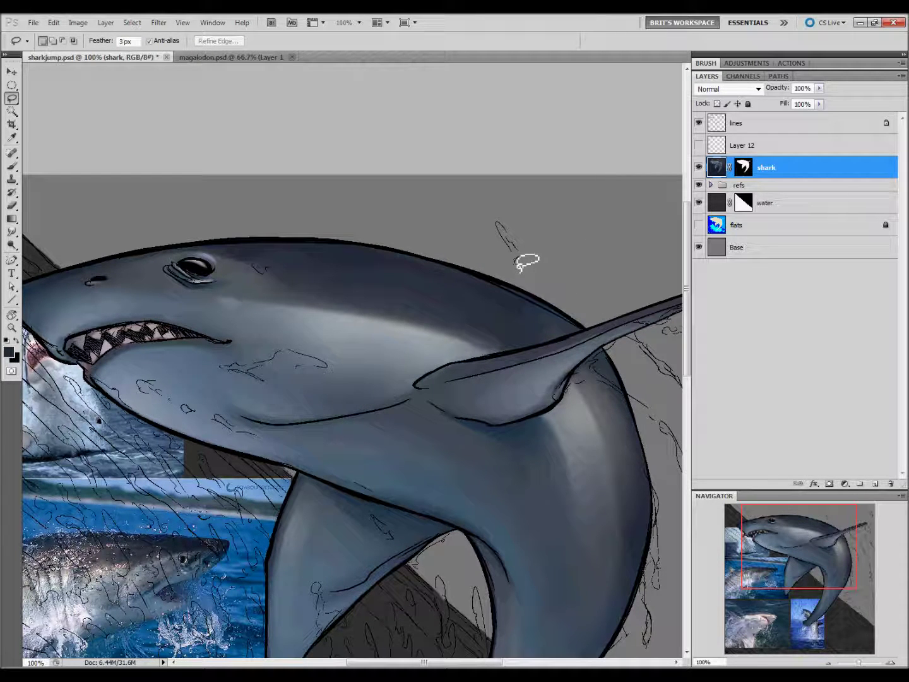
key(i)
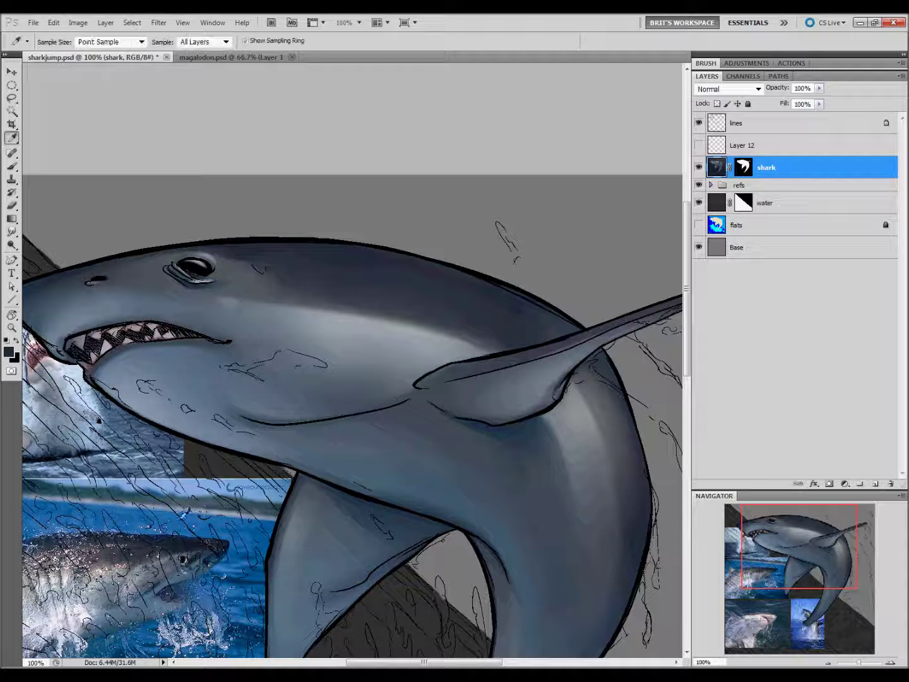
click(173, 553)
key(l)
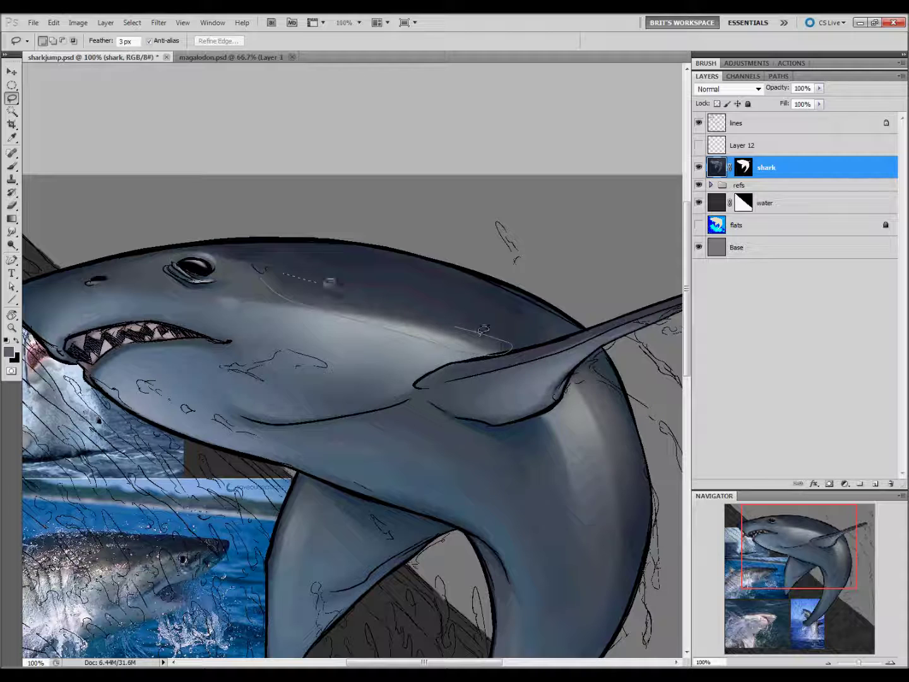
drag(483, 329, 485, 335)
key(g)
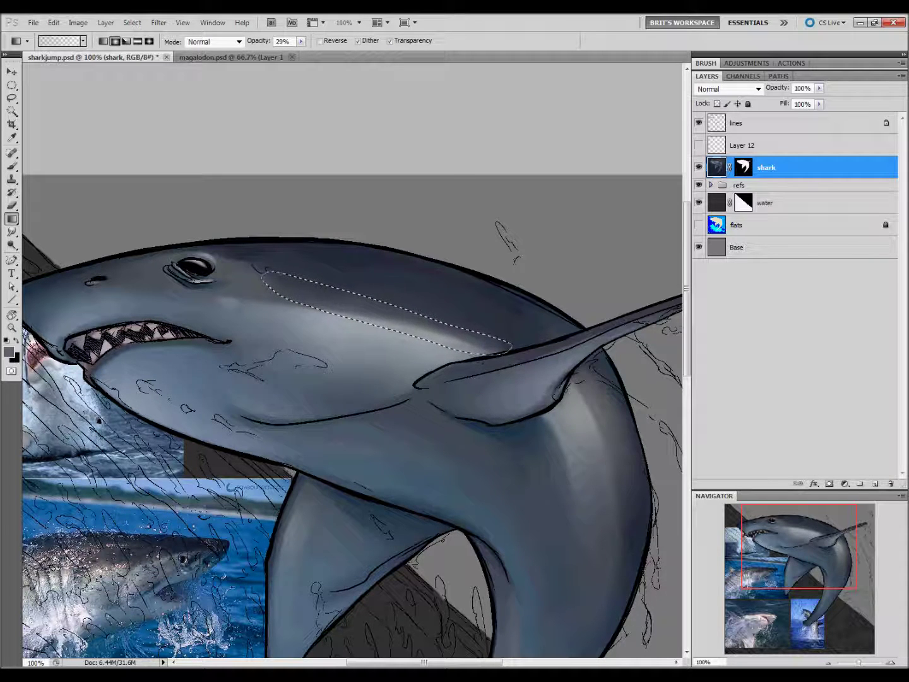
key(ctrl+d)
key(l)
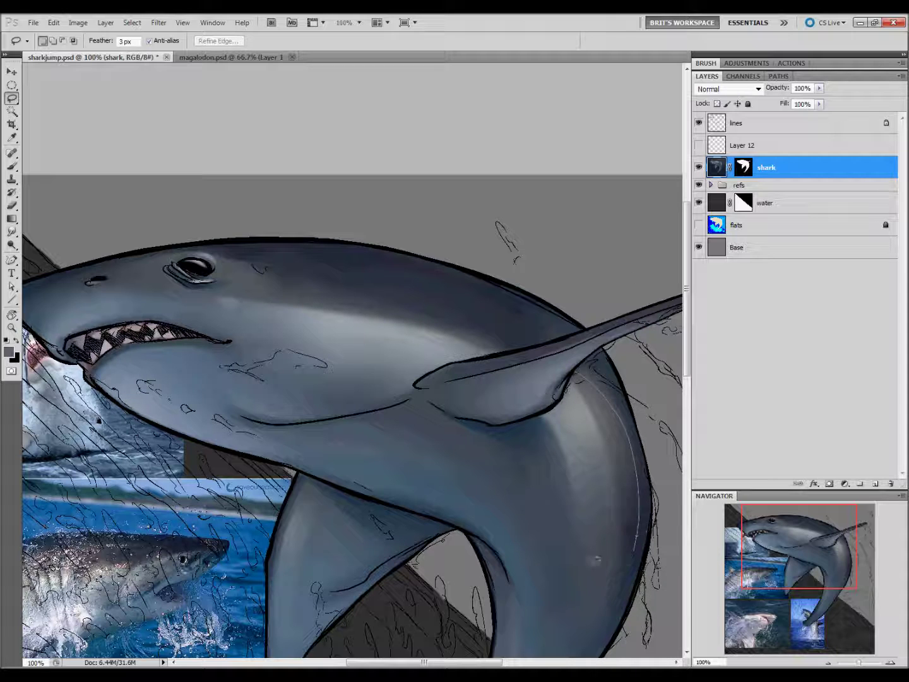
Gradient-shade the shark's flank and tail edge with a darker sampled blue
drag(554, 407, 582, 373)
key(g)
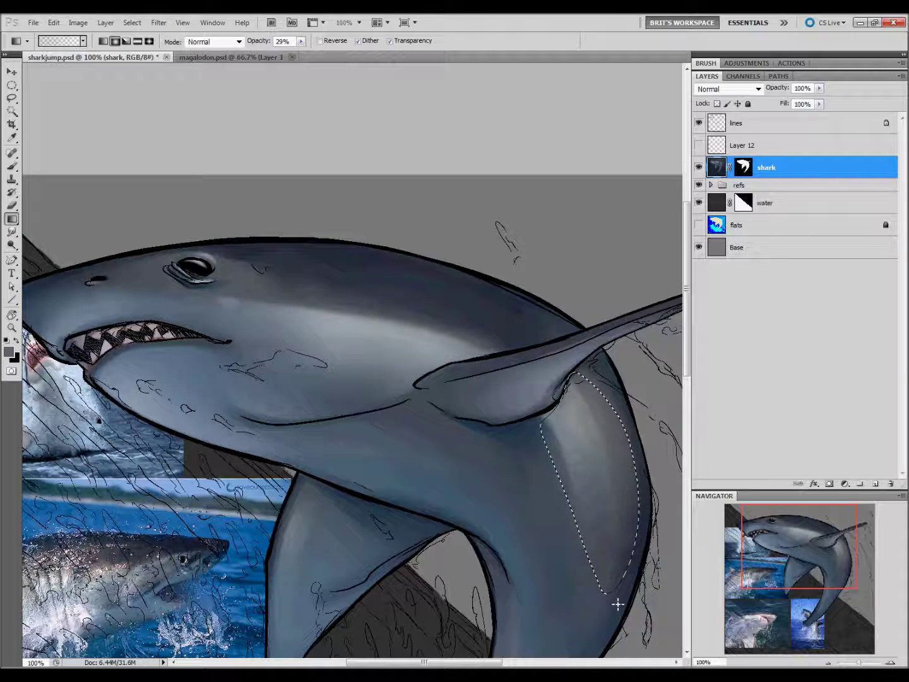
key(i)
click(465, 290)
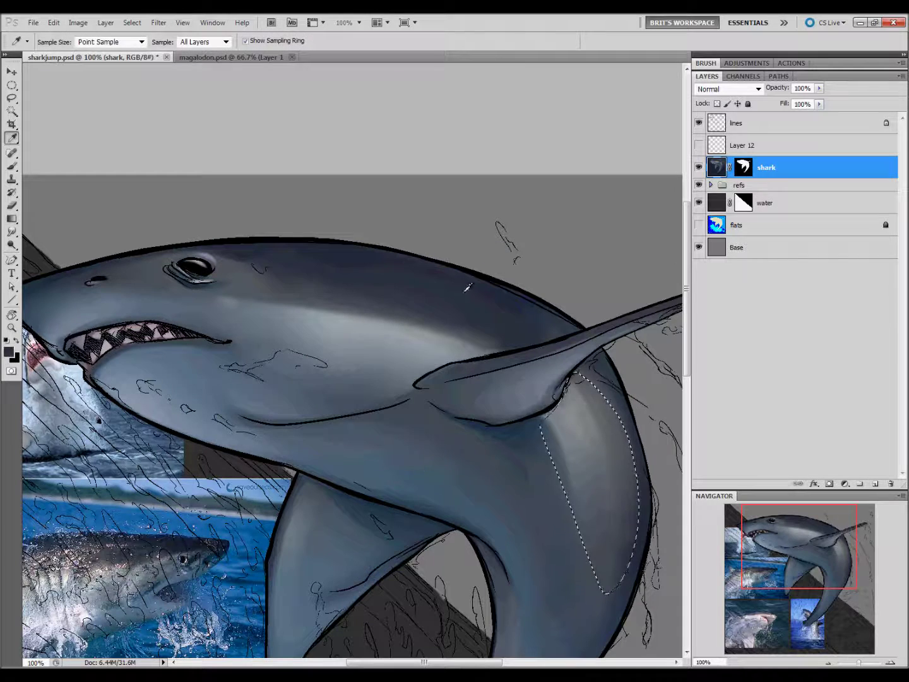
key(g)
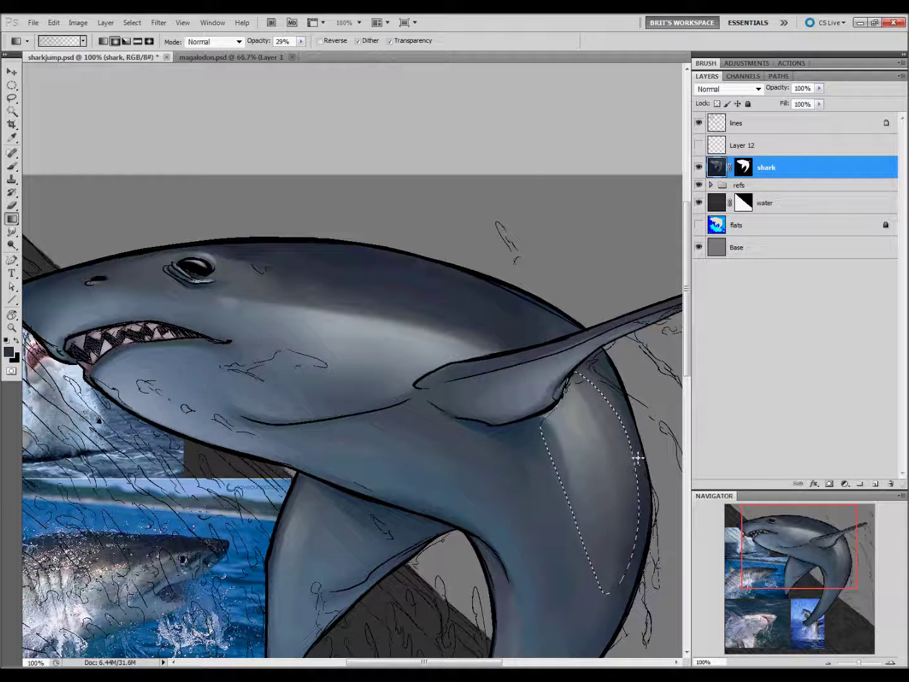
key(l)
click(643, 419)
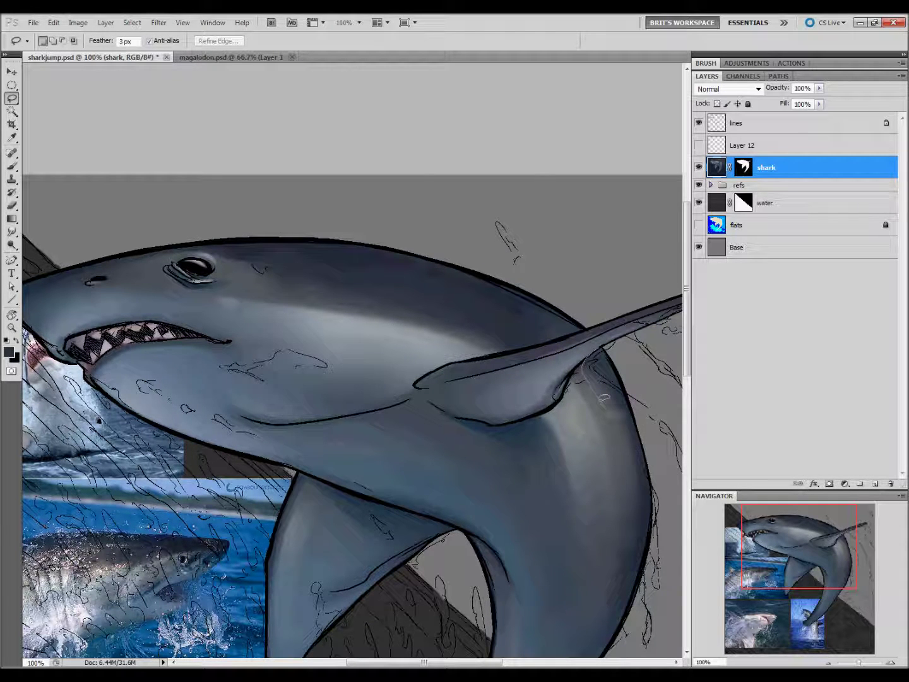
drag(619, 357, 614, 353)
key(g)
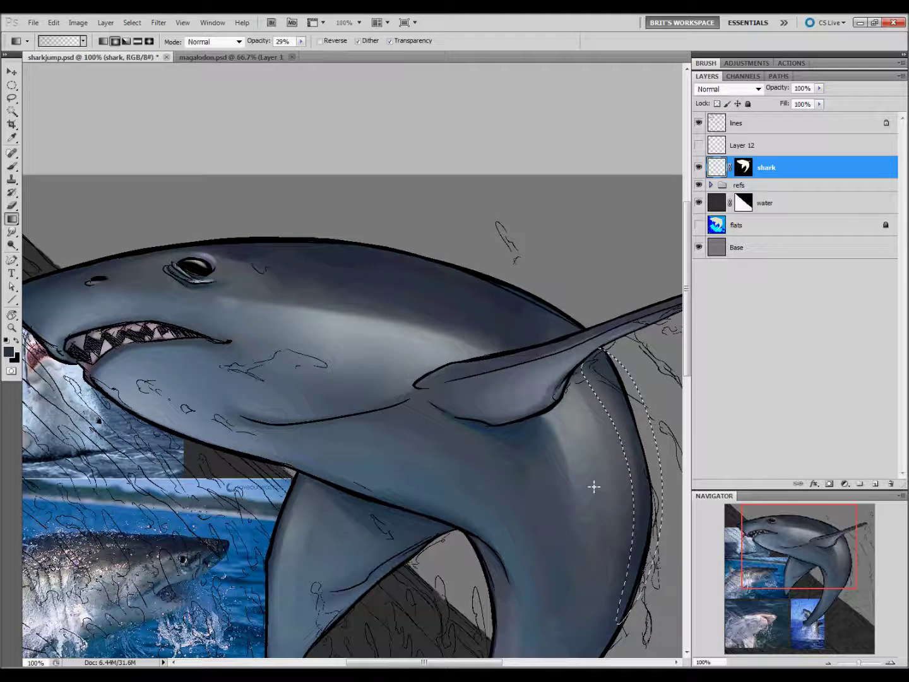
key(l)
click(650, 605)
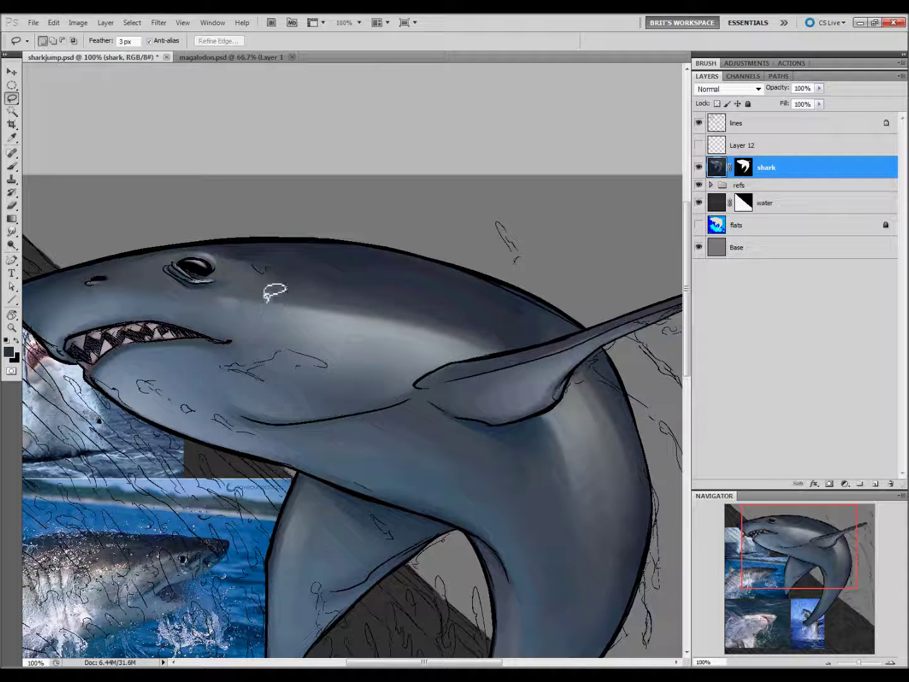
Gradient-fill a long 29% strip along the back and smudge the shading across the head
drag(651, 410, 277, 285)
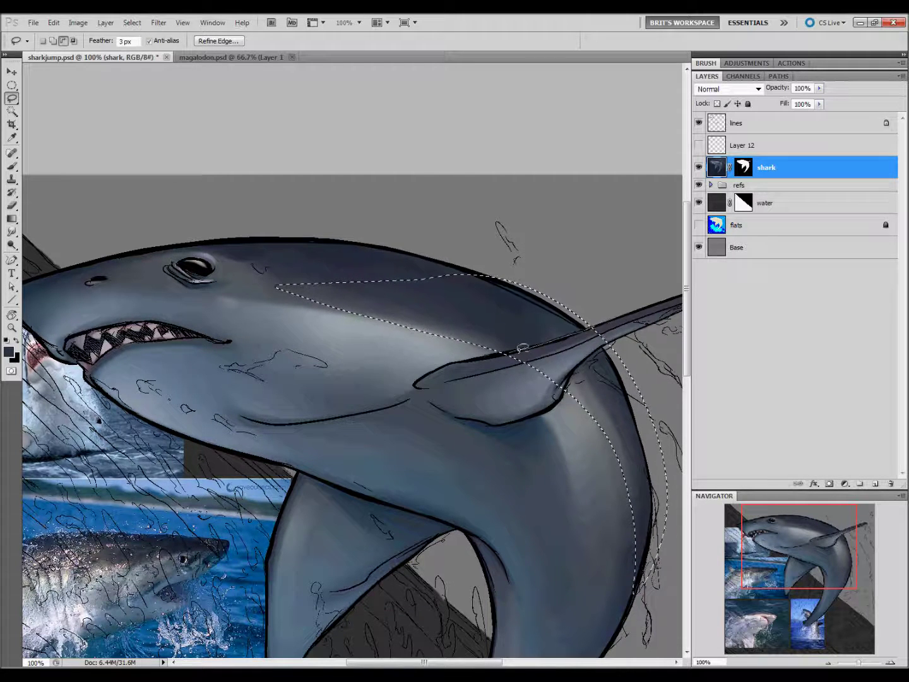
key(g)
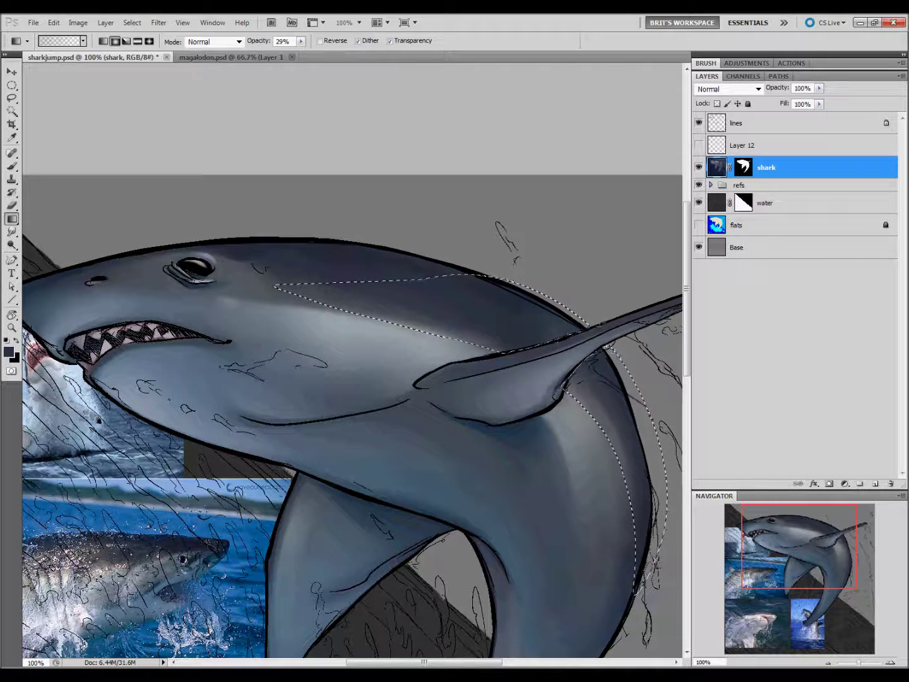
key(l)
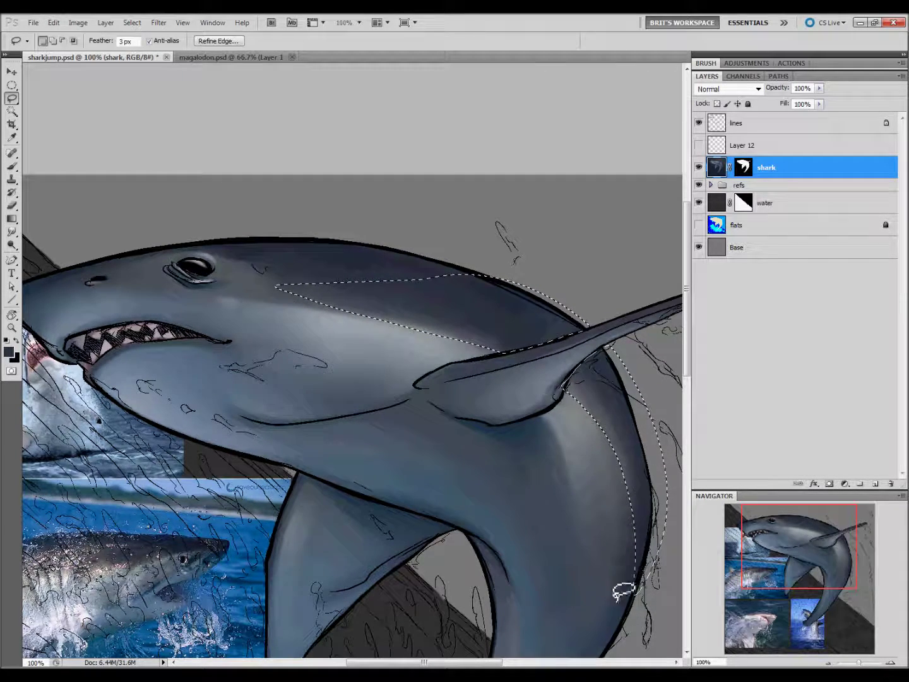
key(ctrl+d)
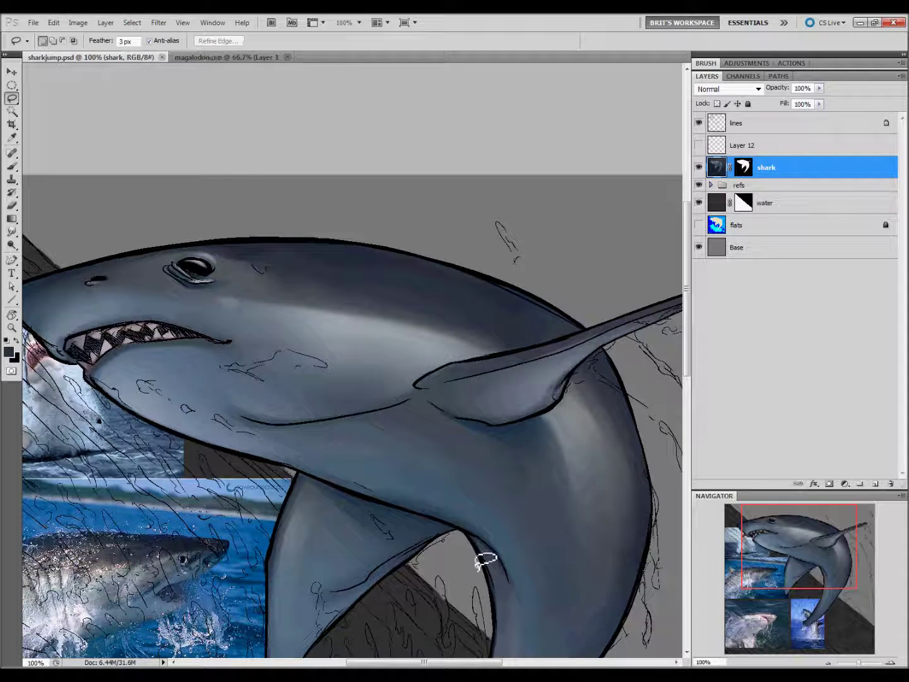
key(r)
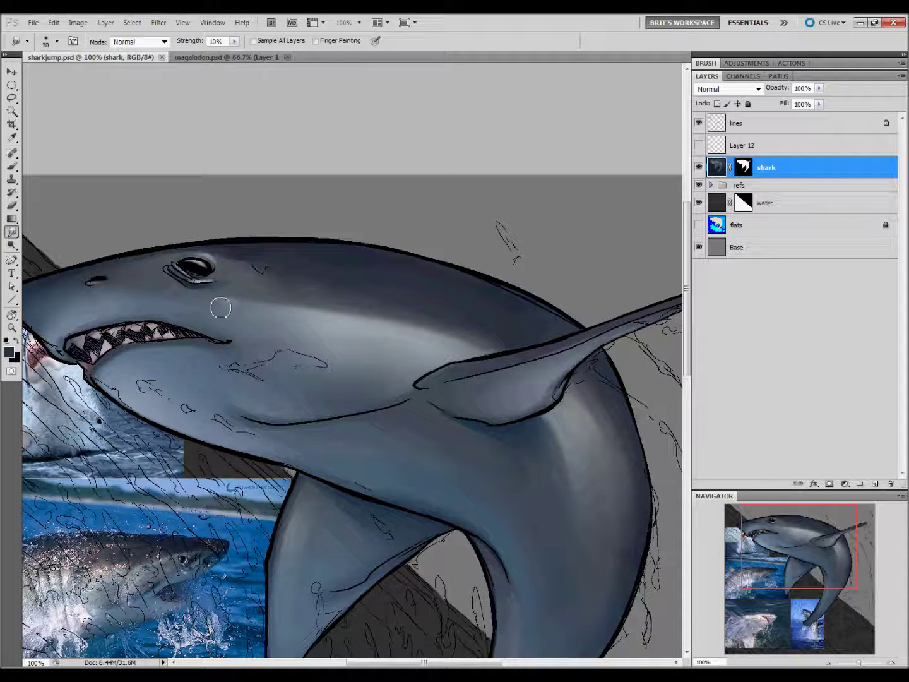
drag(244, 310, 270, 276)
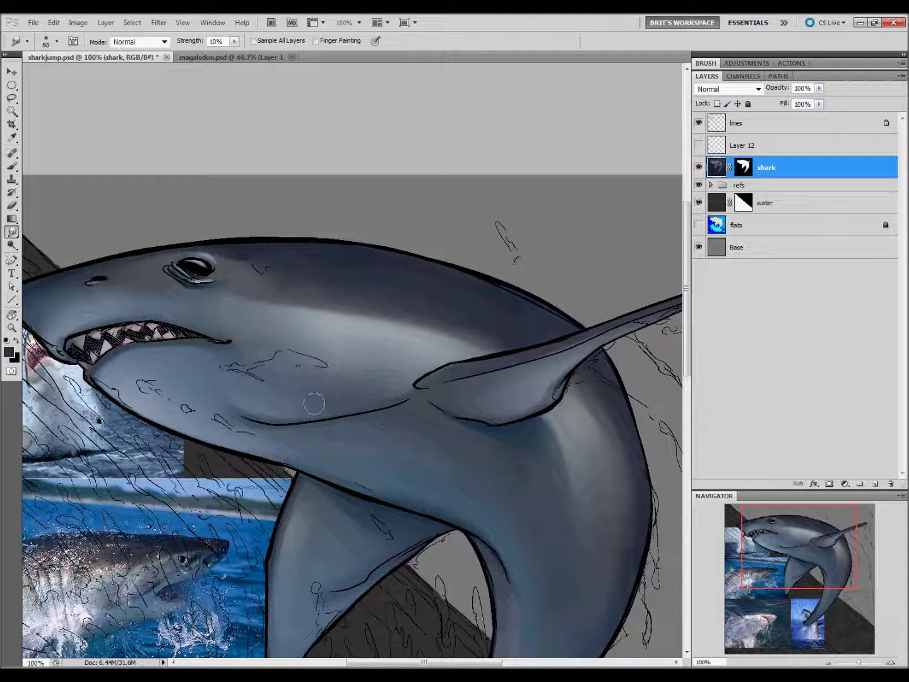
Sample a new colour and gradient-fill another band along the shark's back
key(i)
click(166, 557)
key(l)
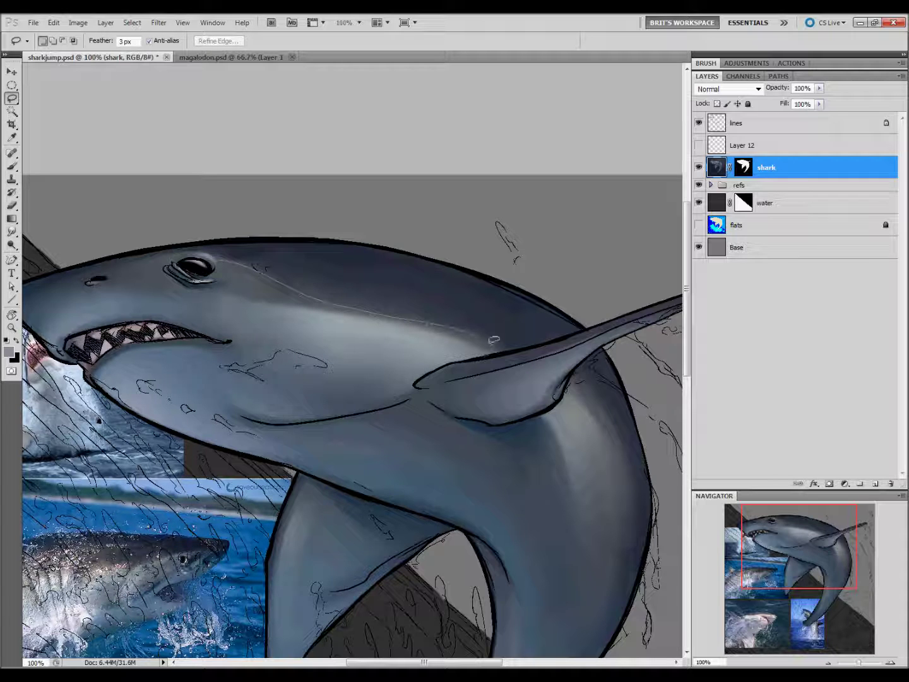
drag(386, 330, 382, 328)
key(g)
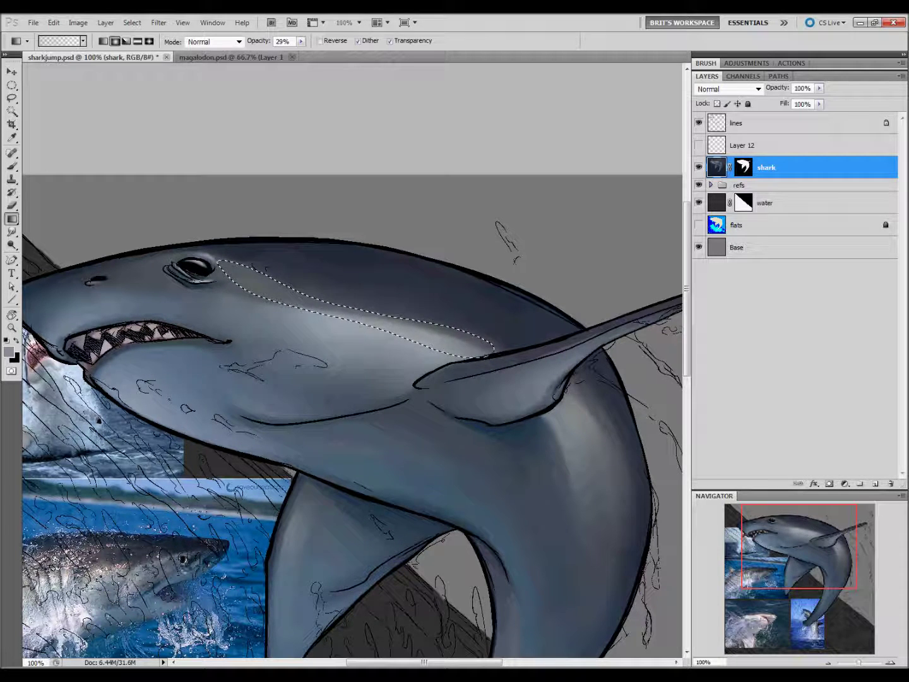
key(ctrl+d)
key(l)
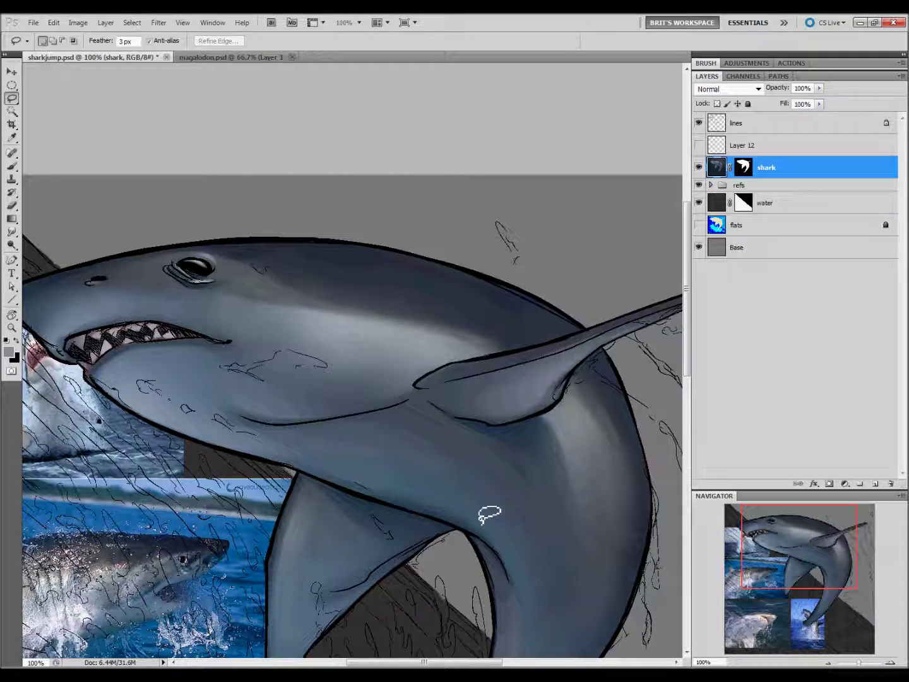
Resample the shading colour and gradient-fill a lasso outline of the long fin
scroll(391, 537, up, 3)
scroll(410, 542, left, 5)
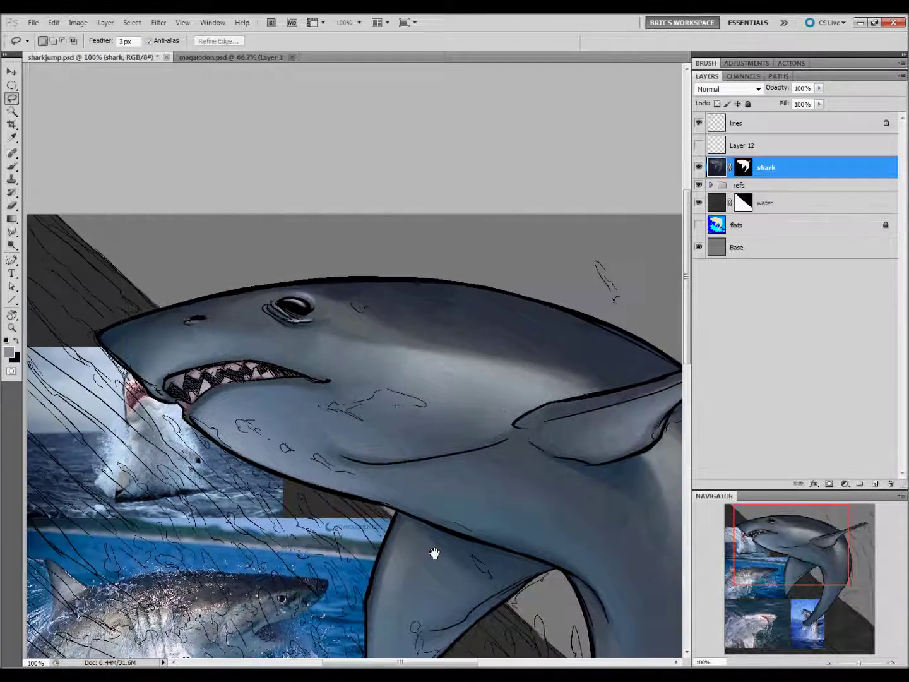
scroll(341, 568, down, 5)
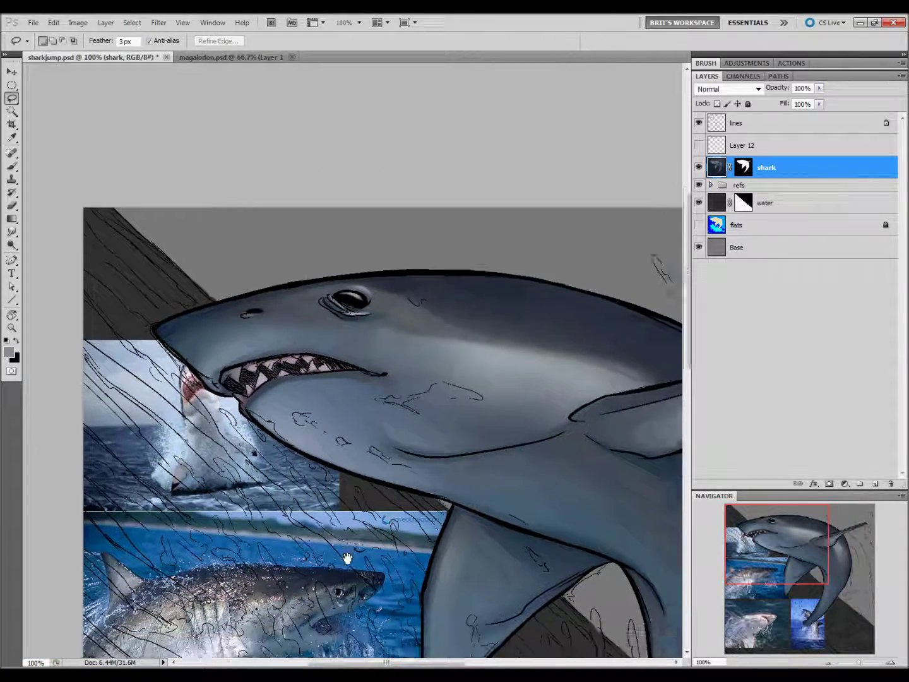
scroll(341, 569, left, 3)
key(i)
click(261, 568)
click(397, 464)
key(l)
scroll(391, 441, up, 3)
scroll(391, 410, right, 10)
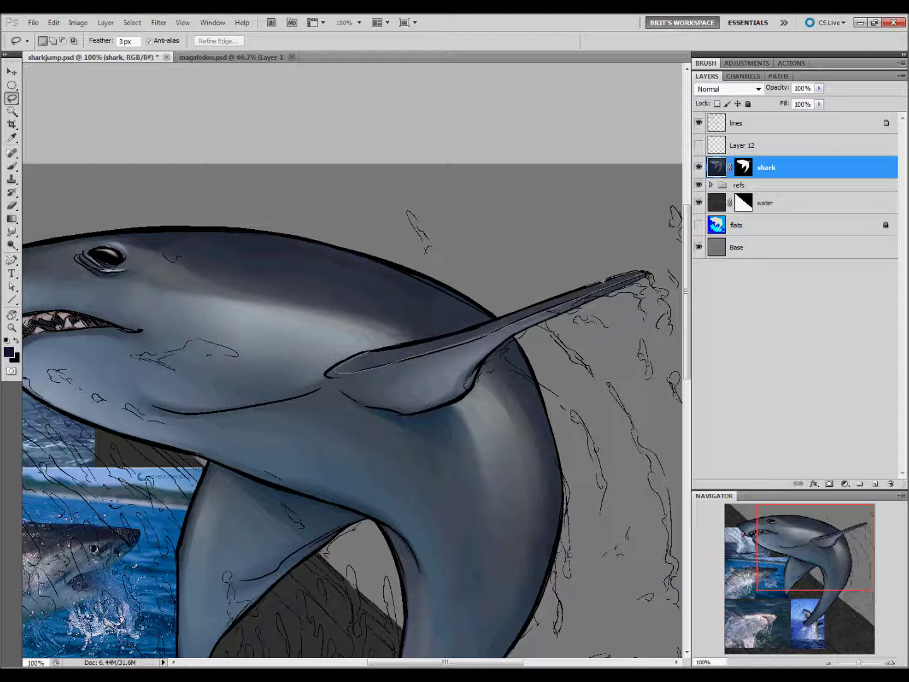
drag(422, 339, 353, 367)
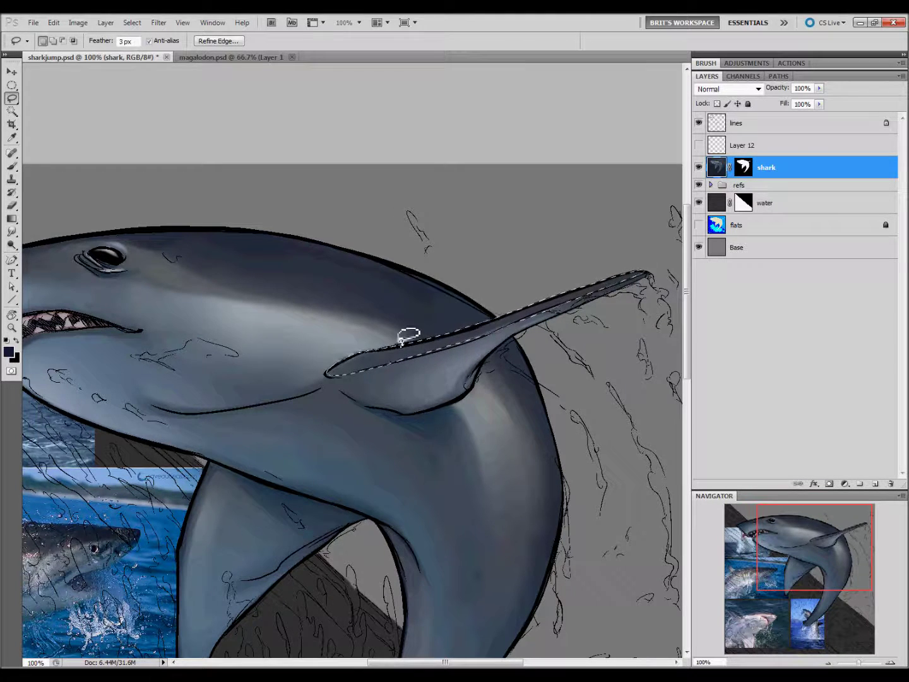
key(g)
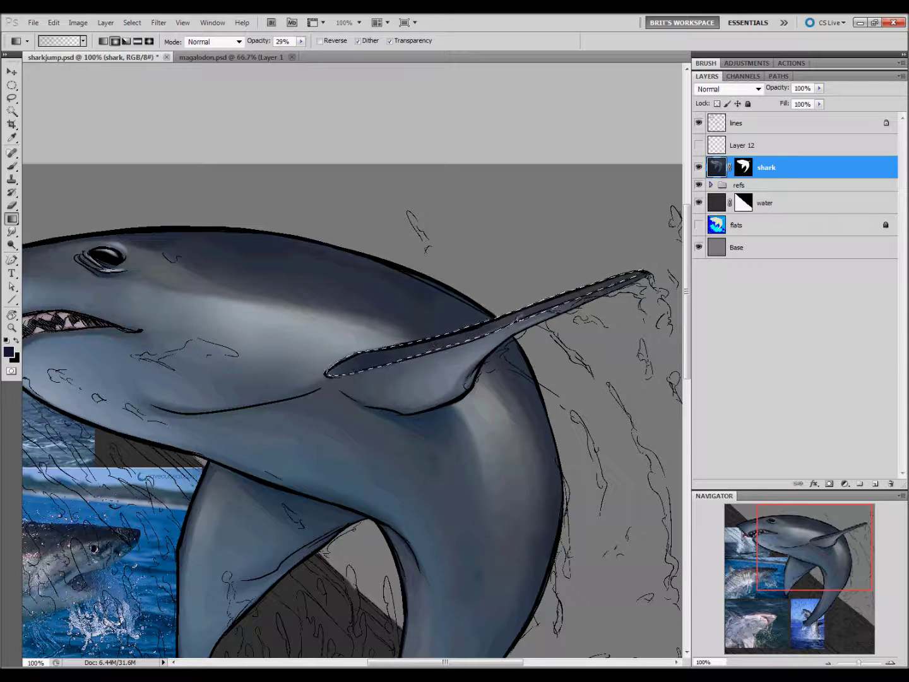
drag(381, 531, 559, 500)
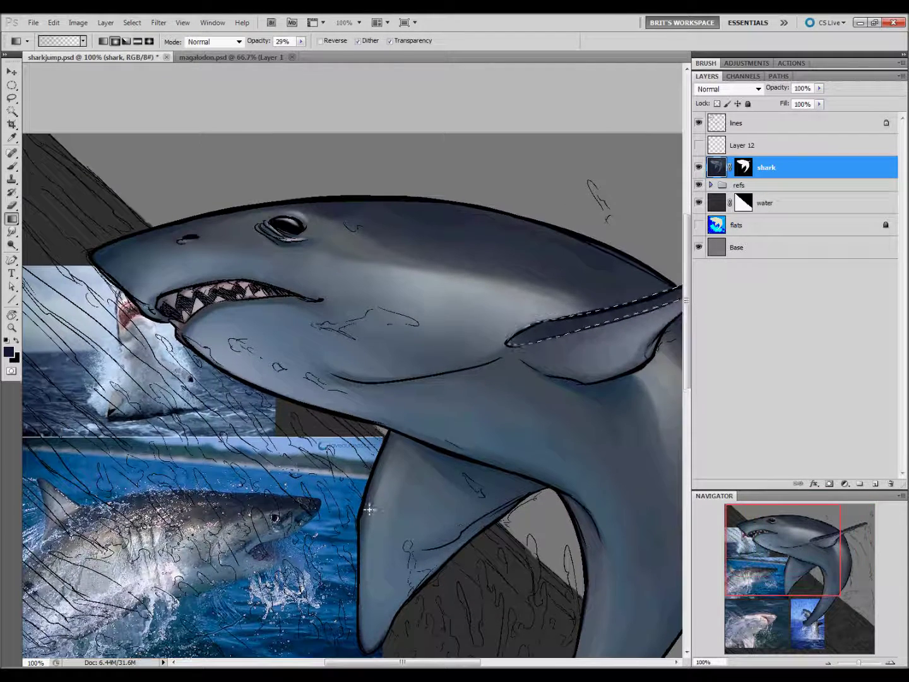
Sample a grey and lighten the long fin with a soft gradient in a new lasso selection
key(i)
click(70, 505)
key(m)
key(ctrl+d)
key(l)
drag(665, 404, 486, 476)
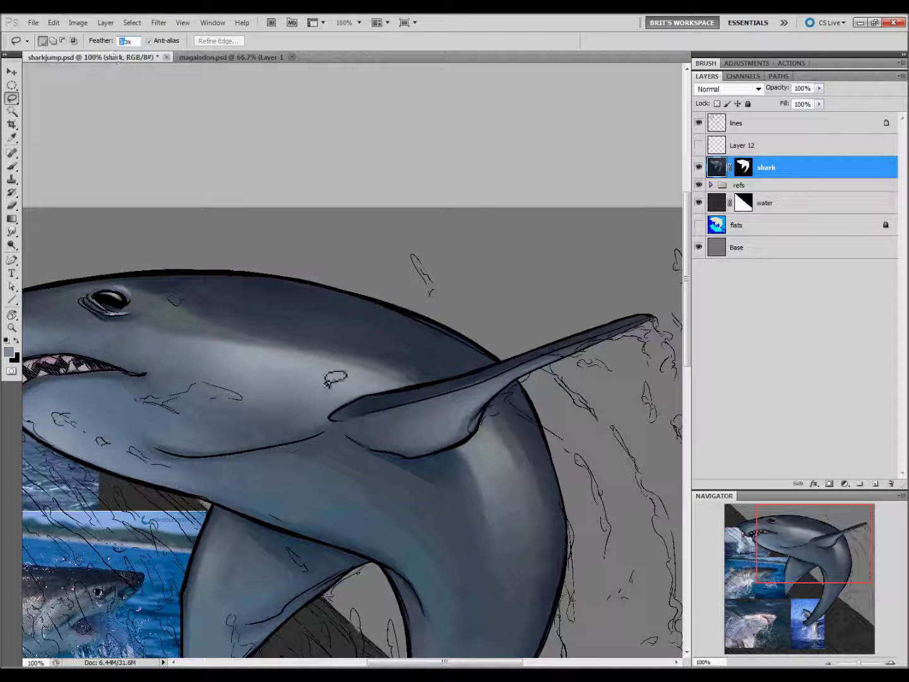
drag(355, 406, 498, 368)
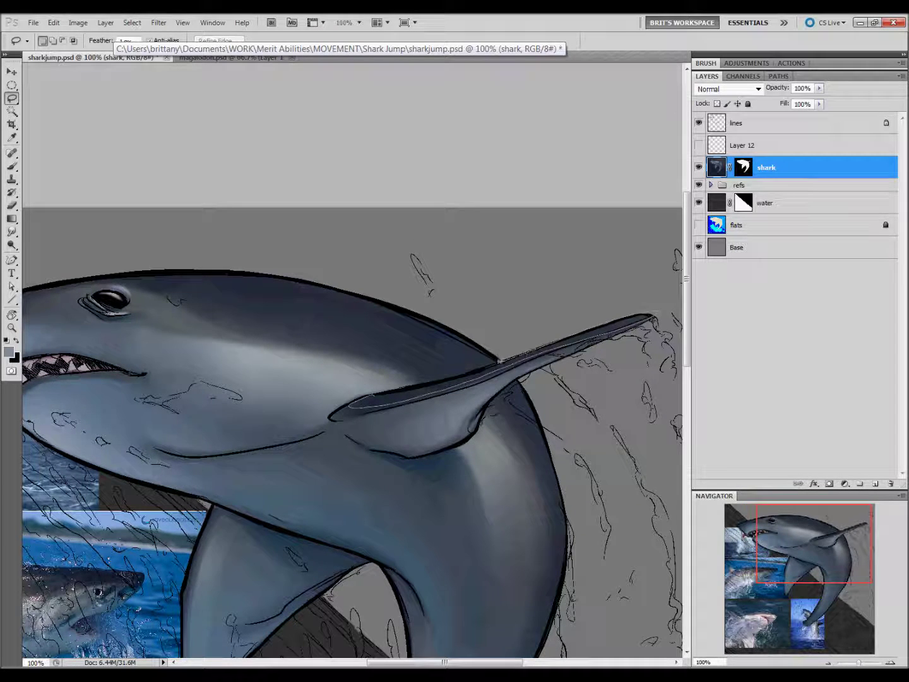
drag(650, 319, 410, 390)
key(g)
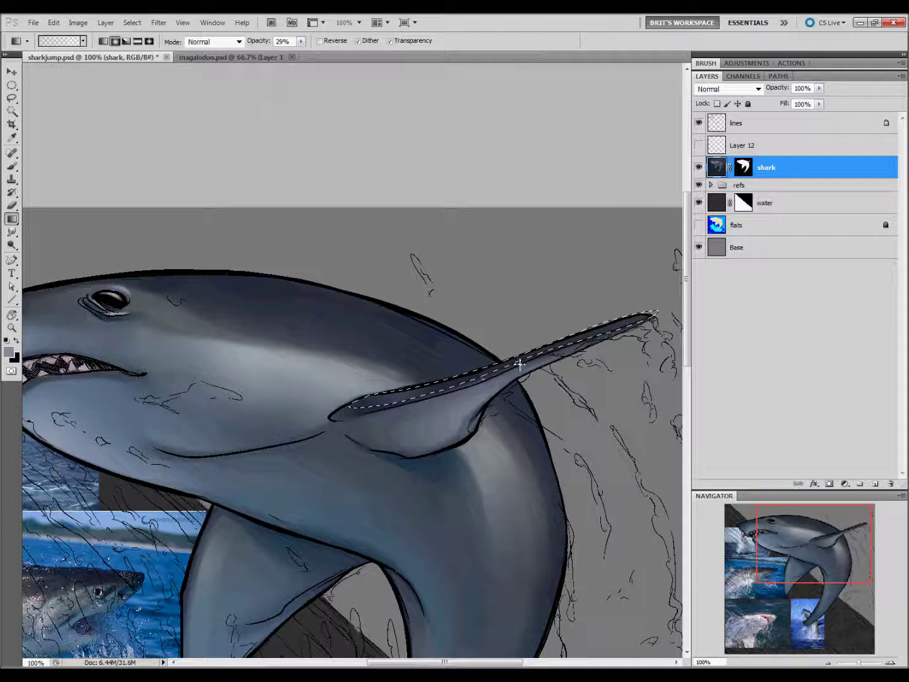
drag(585, 366, 650, 318)
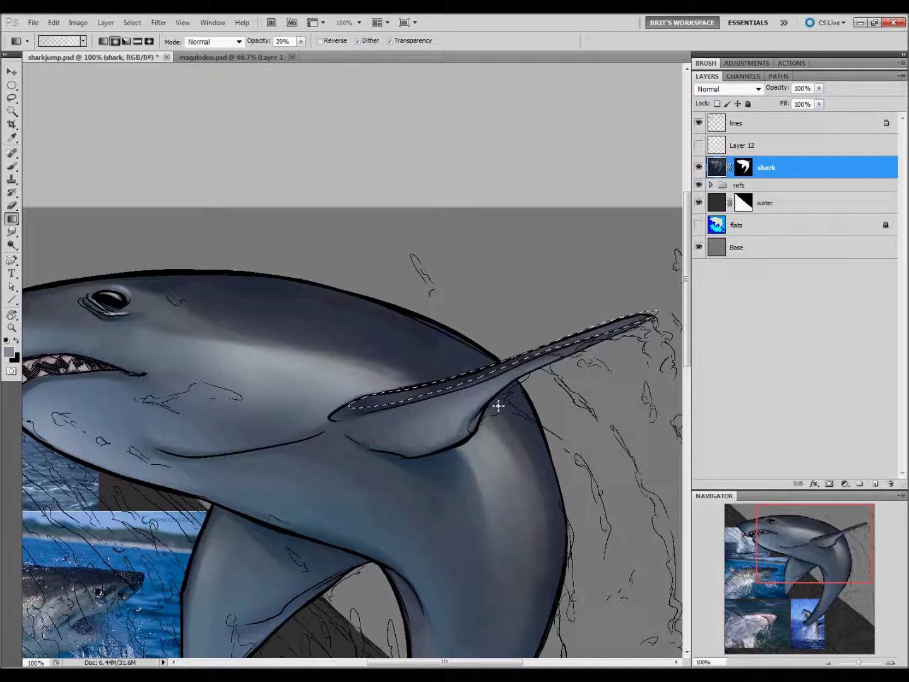
key(l)
key(ctrl+d)
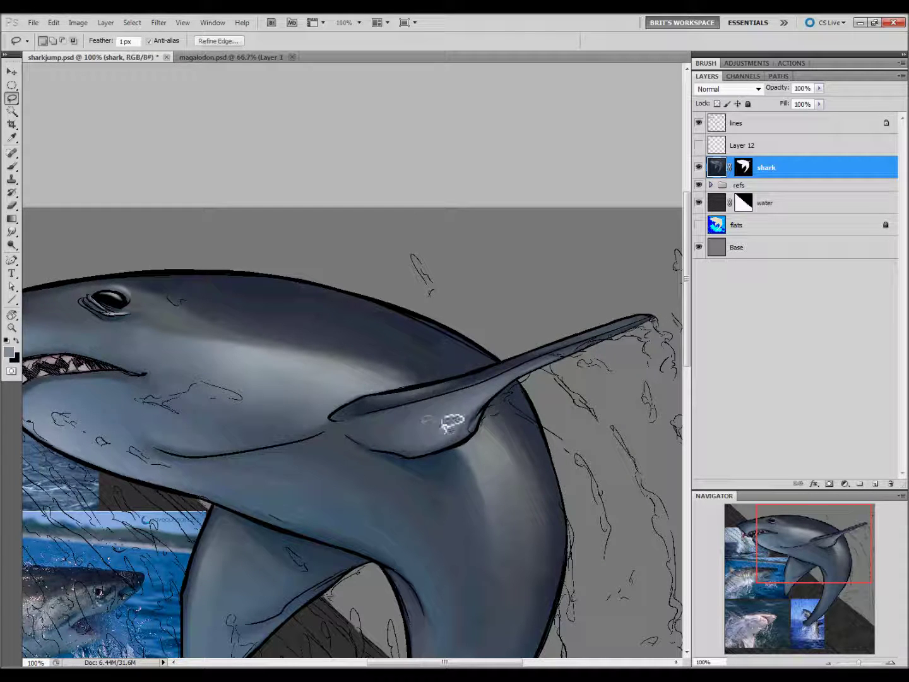
Show the hidden Layer 12 highlight specks and start renaming that layer
drag(498, 559, 571, 575)
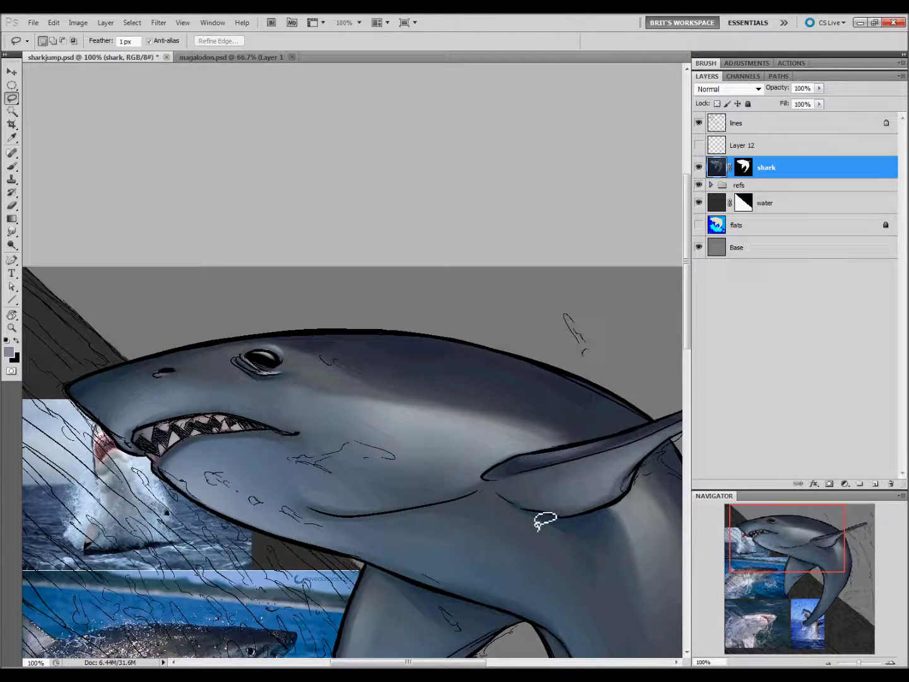
drag(537, 522, 463, 461)
click(699, 145)
drag(543, 518, 473, 537)
click(740, 145)
text(shines)
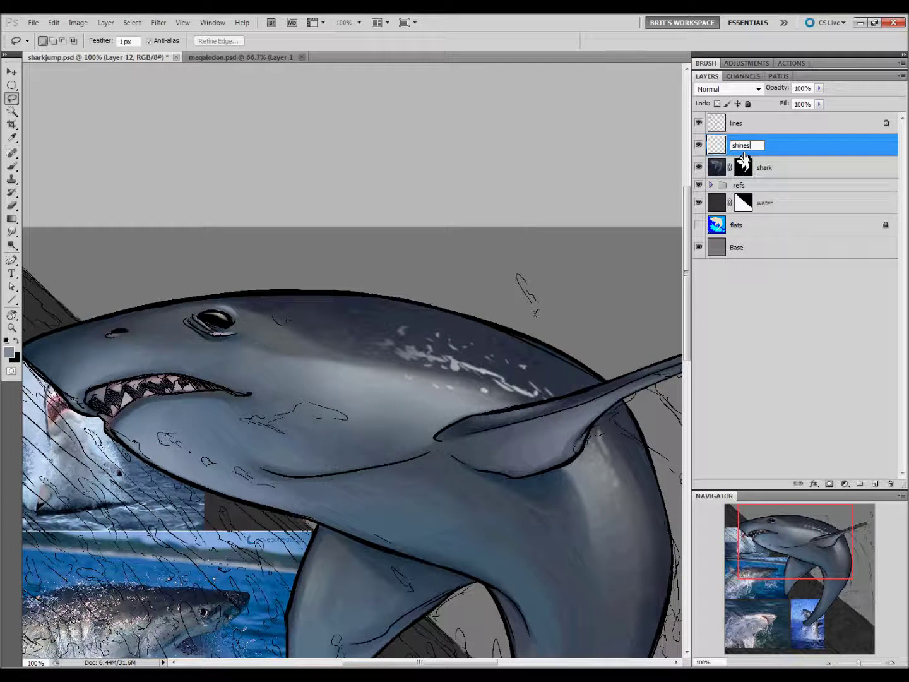
Name the layer 'shines' and gradient-fill a sampled highlight along the fin's upper edge
key(Return)
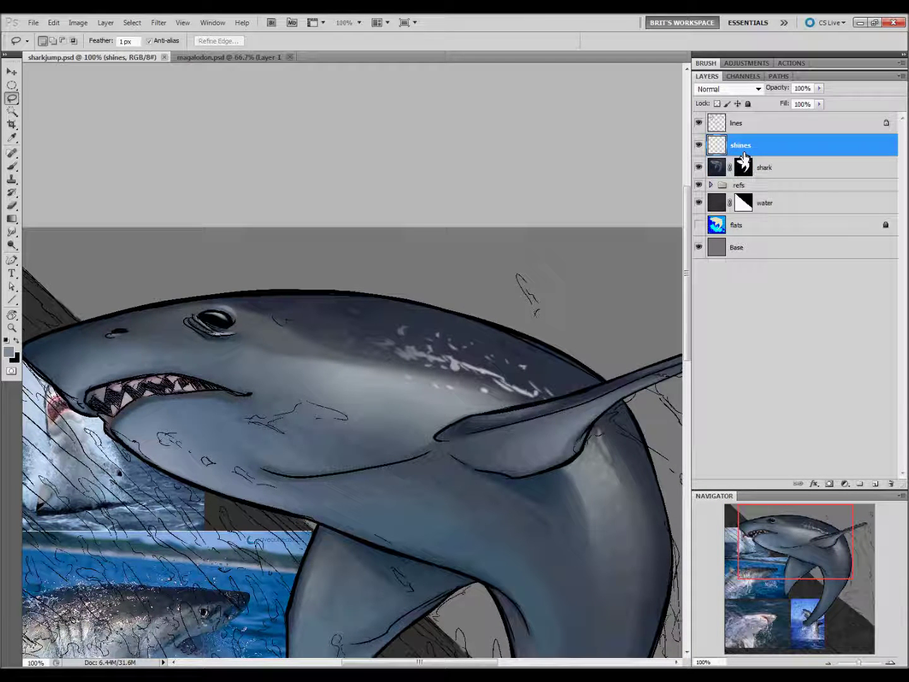
drag(358, 569, 436, 519)
key(i)
click(198, 571)
key(l)
drag(331, 518, 386, 526)
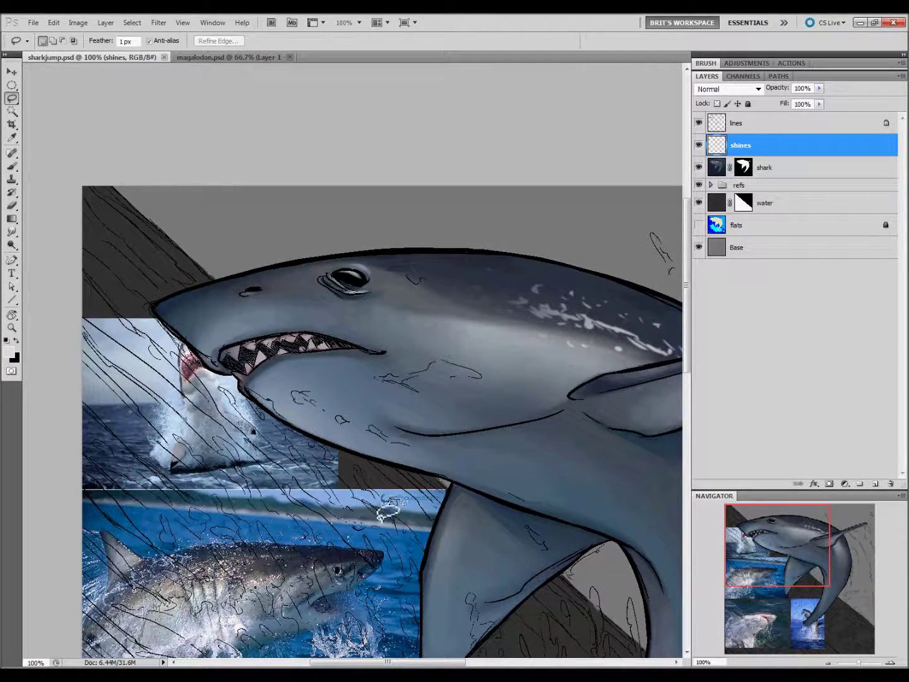
scroll(538, 482, up, 3)
scroll(478, 494, right, 8)
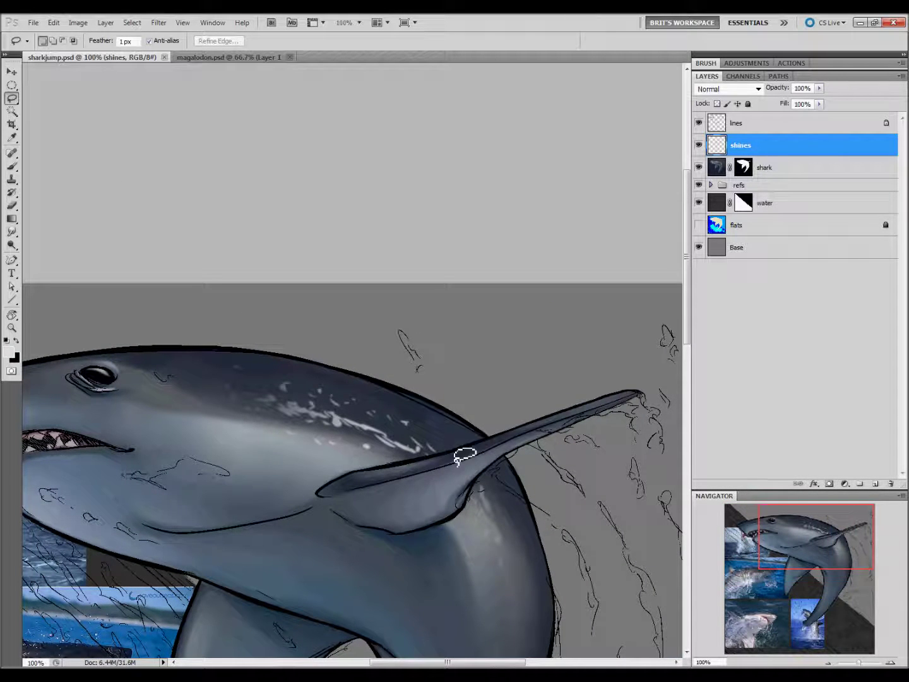
drag(399, 466, 379, 471)
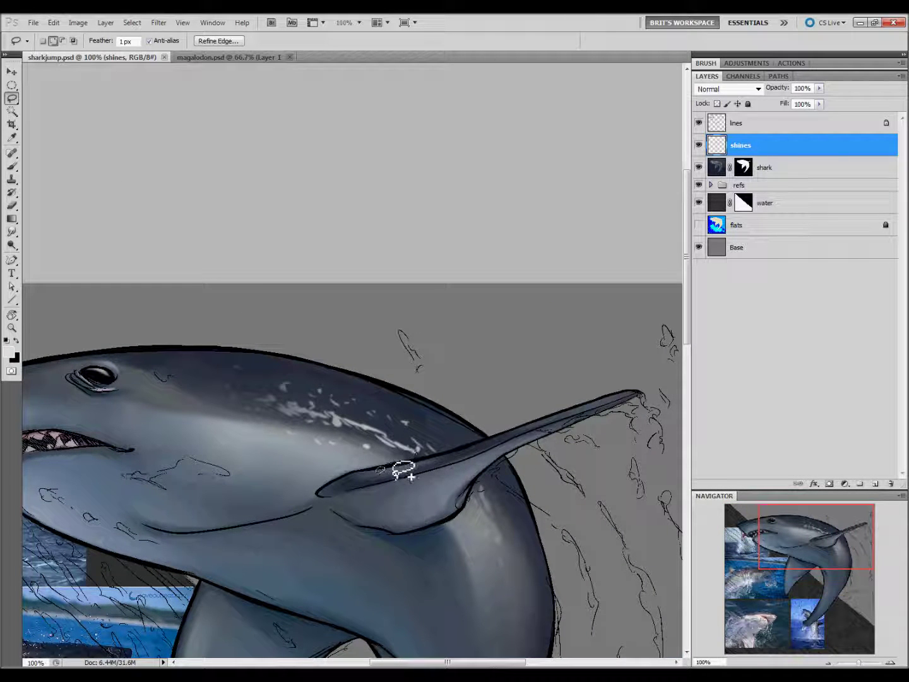
mouse_move(429, 464)
mouse_down()
mouse_move(351, 474)
mouse_move(372, 475)
mouse_up()
key(g)
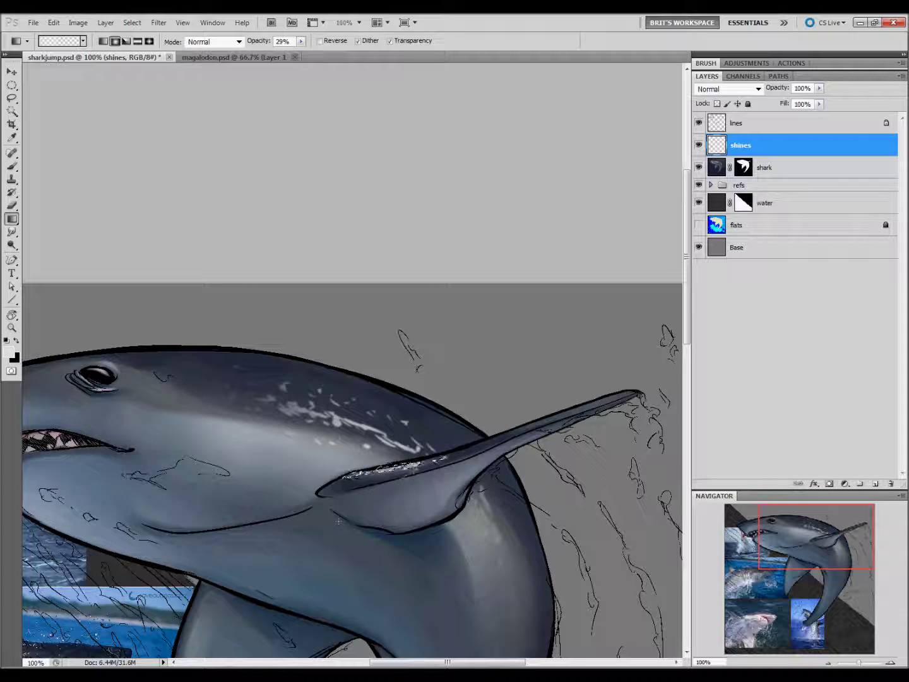
key(l)
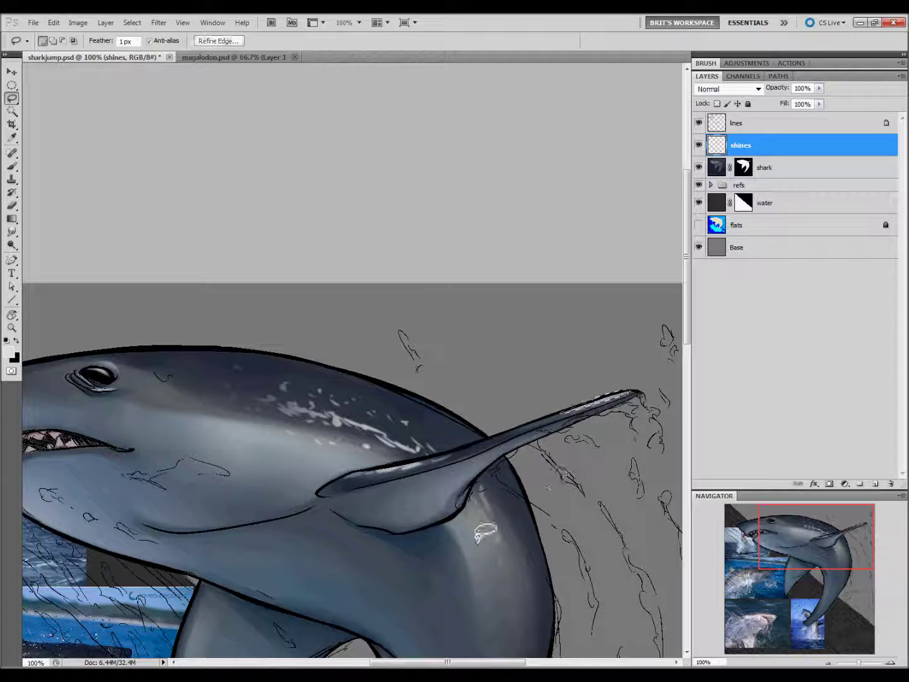
Outline small shine spots near the shark's eye and duplicate the shines layer
drag(400, 572, 503, 562)
drag(448, 587, 532, 524)
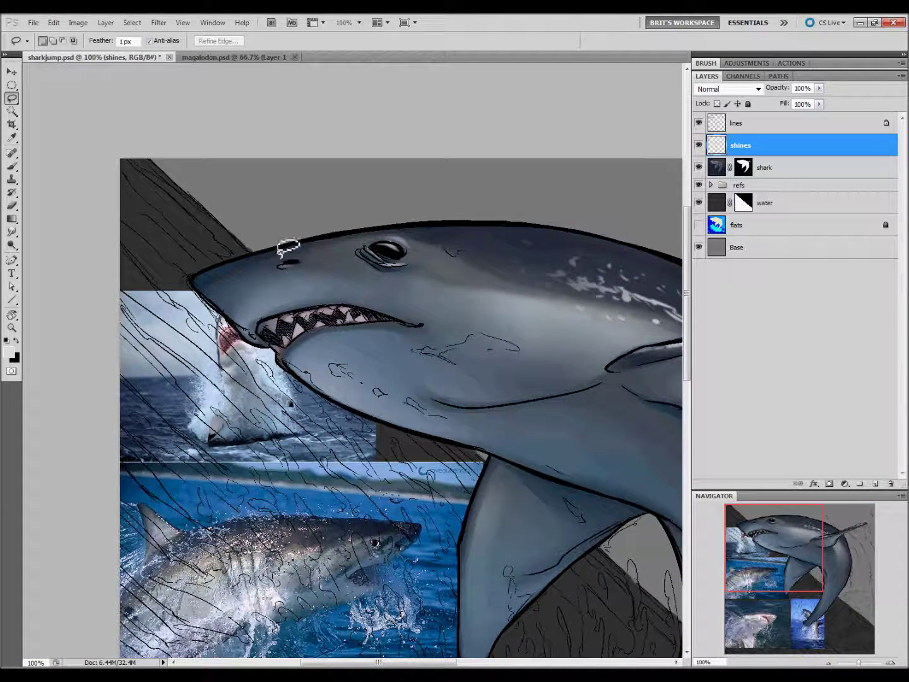
drag(318, 247, 372, 252)
key(ctrl+d)
key(g)
key(l)
drag(317, 247, 327, 251)
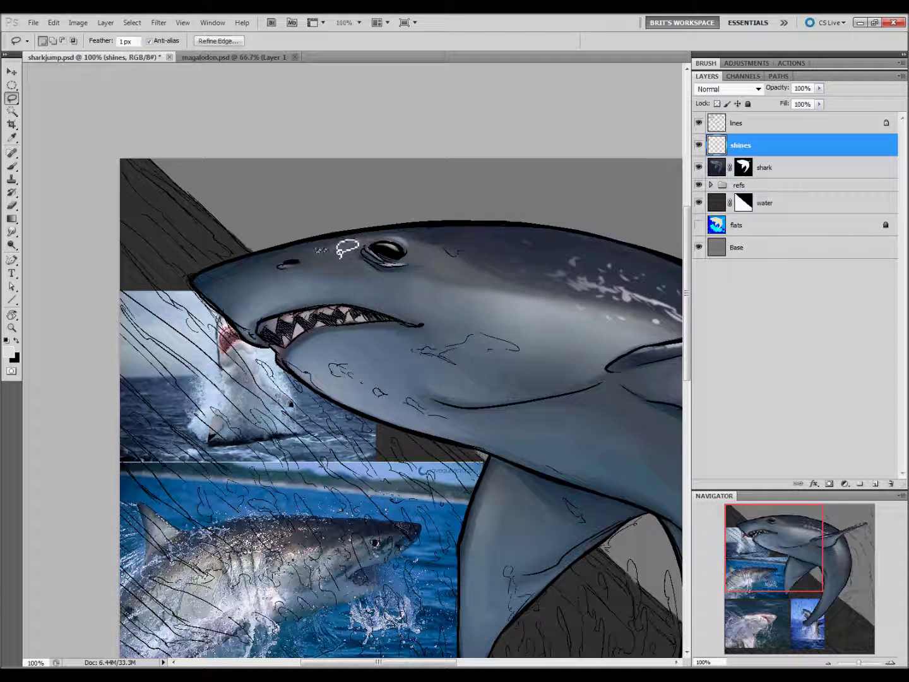
drag(804, 151, 877, 483)
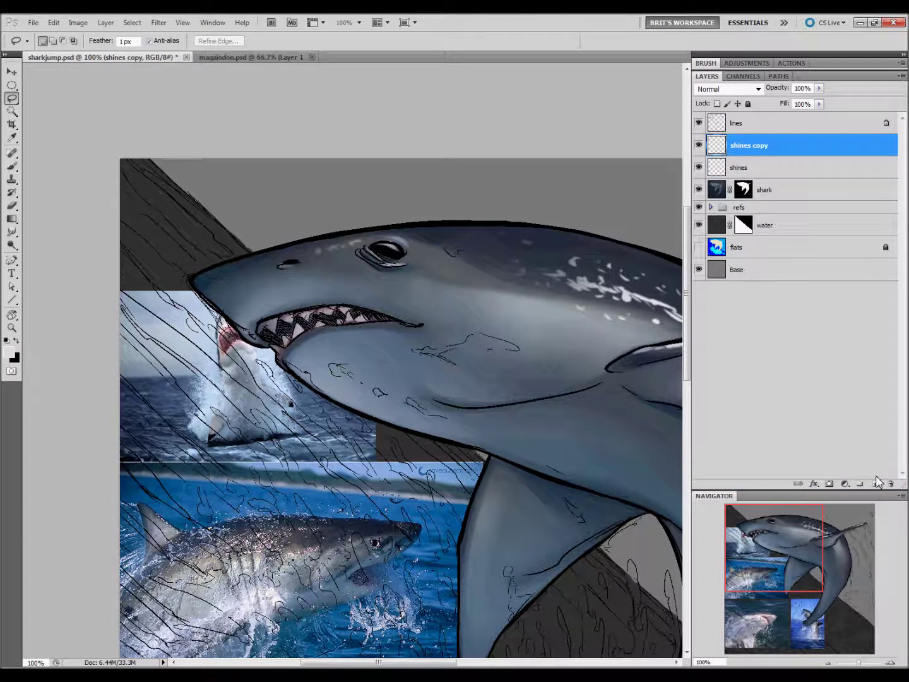
Duplicate the shines layer again and merge the copy back down into shines
key(ctrl+e)
drag(827, 167, 876, 484)
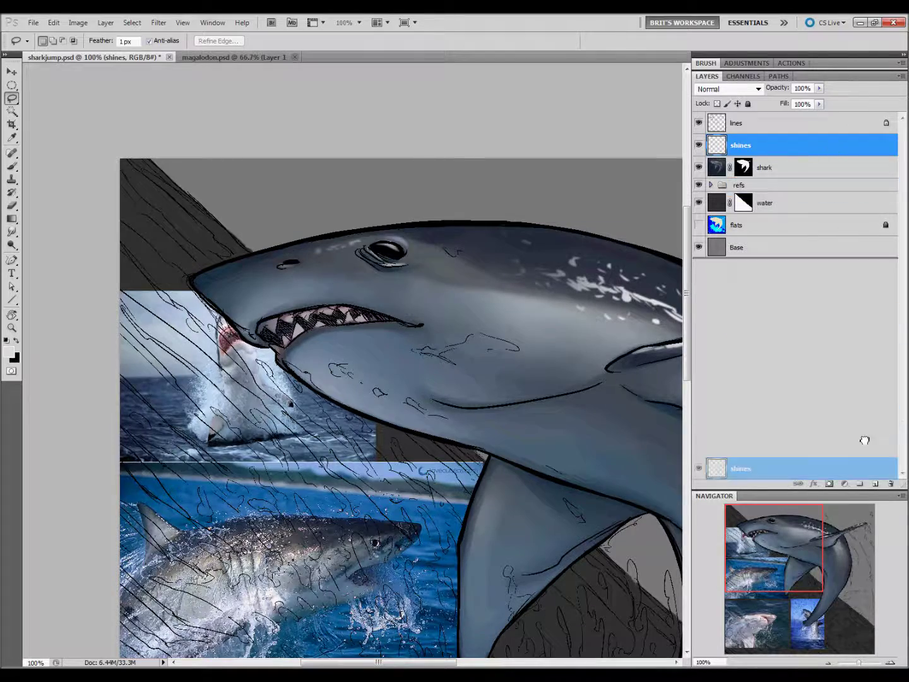
mouse_move(636, 505)
mouse_down()
mouse_move(542, 508)
mouse_move(283, 558)
mouse_move(440, 481)
mouse_move(477, 496)
mouse_up()
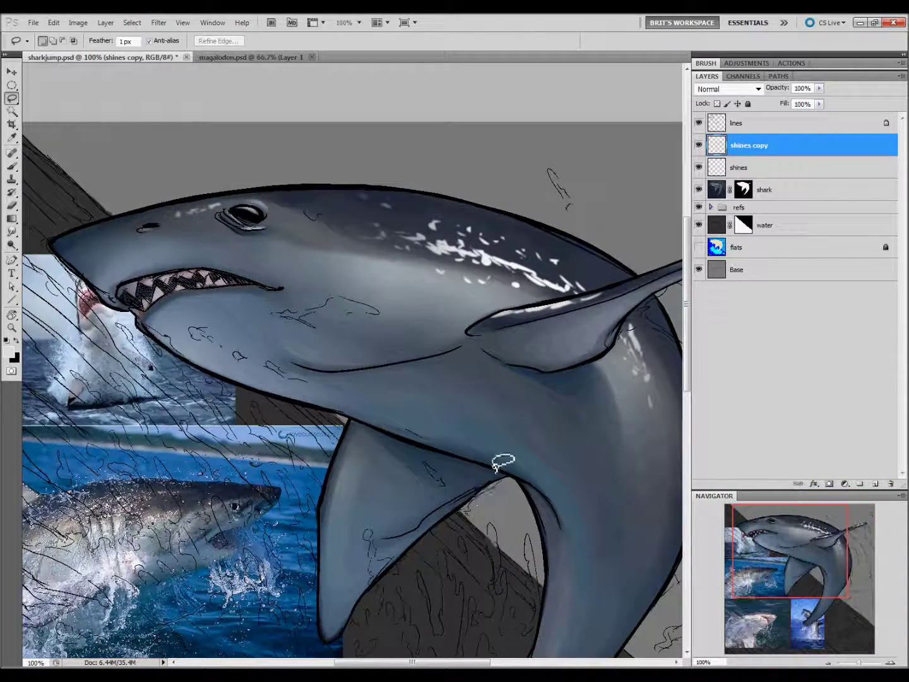
click(699, 144)
key(ctrl+e)
mouse_move(524, 481)
mouse_down()
mouse_move(583, 527)
mouse_move(606, 524)
mouse_move(524, 520)
mouse_move(426, 569)
mouse_up()
Fill a long lasso band on the shark's back with a white gradient, then outline a spot under the eye
mouse_move(339, 345)
mouse_down()
mouse_move(338, 333)
mouse_move(435, 356)
mouse_up()
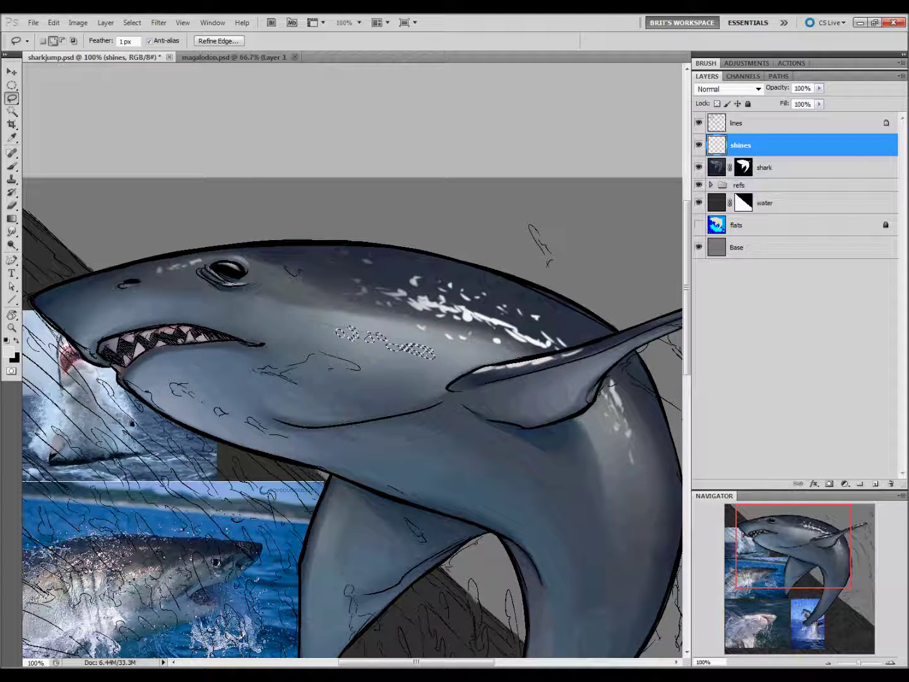
drag(344, 330, 454, 356)
key(b)
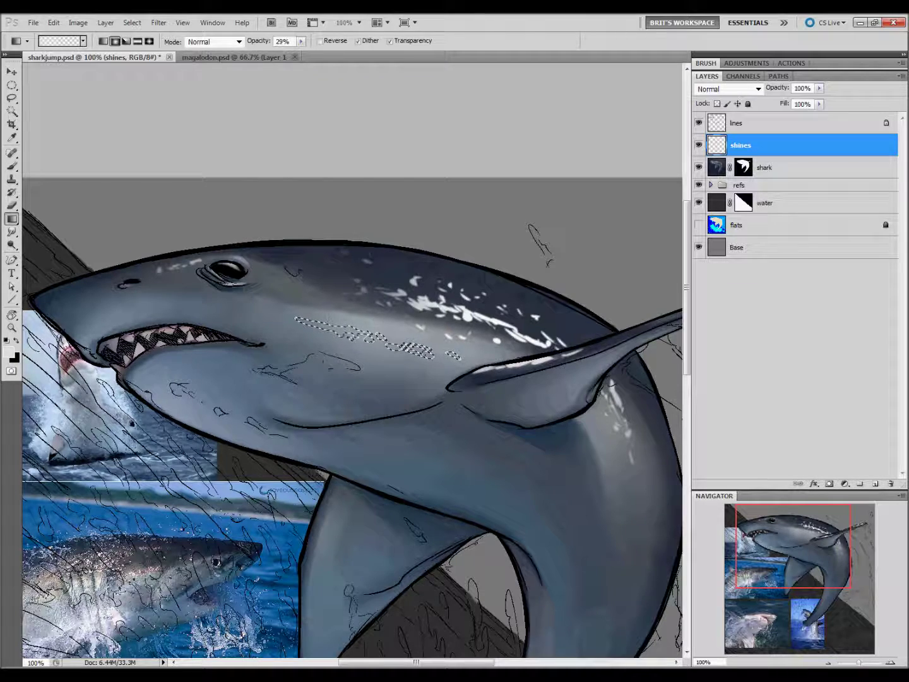
key(i)
click(464, 315)
key(g)
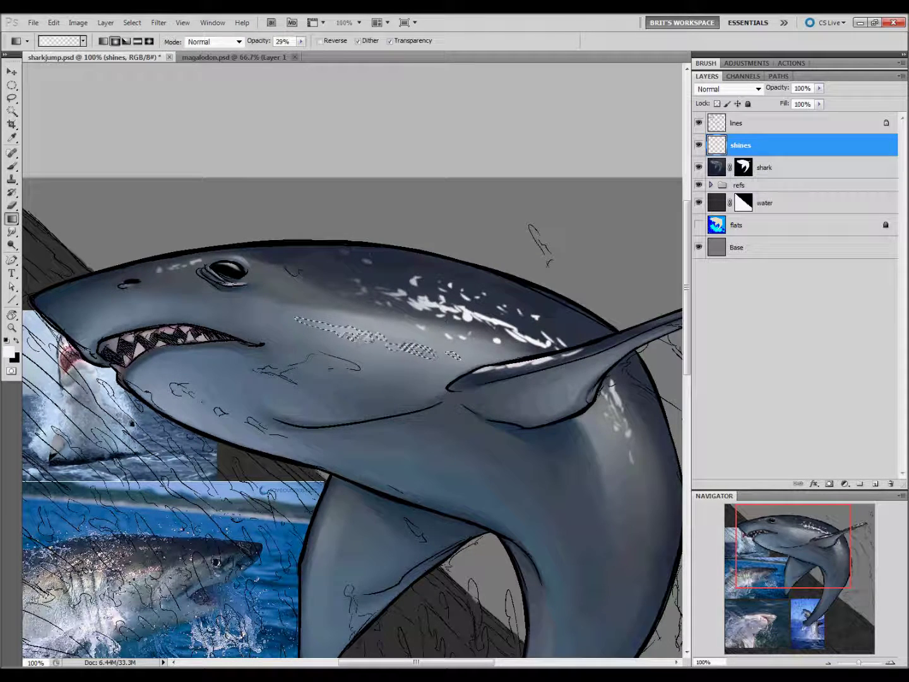
drag(304, 321, 435, 344)
key(ctrl+d)
key(l)
mouse_move(433, 591)
mouse_down()
mouse_move(440, 574)
mouse_move(422, 553)
mouse_up()
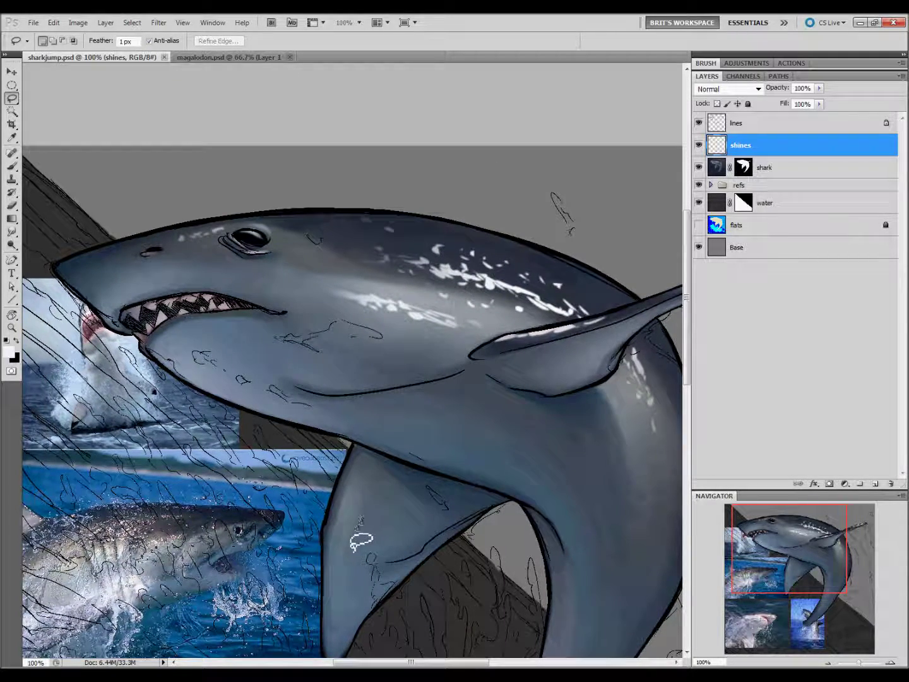
drag(426, 577, 449, 576)
Fill a small spot under the shark's eye with white and save the document
mouse_move(256, 252)
mouse_down()
mouse_move(268, 270)
mouse_move(275, 264)
mouse_move(243, 254)
mouse_up()
key(b)
key(l)
key(ctrl+d)
key(ctrl+s)
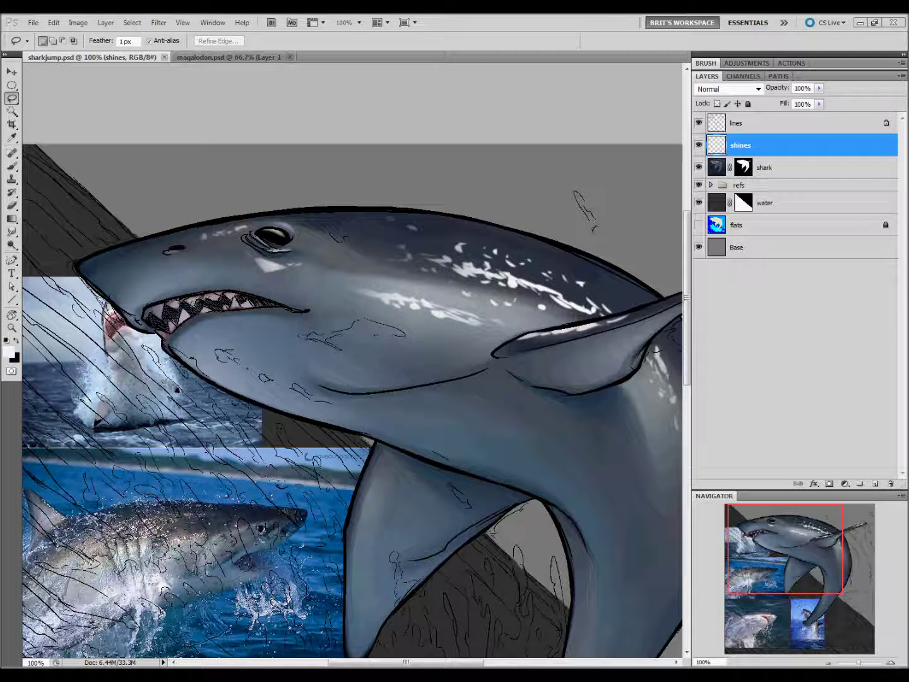
Pan across the reference photos and rename the highlight layer 'shark shines'
mouse_move(531, 610)
mouse_down()
mouse_move(575, 497)
mouse_move(463, 514)
mouse_up()
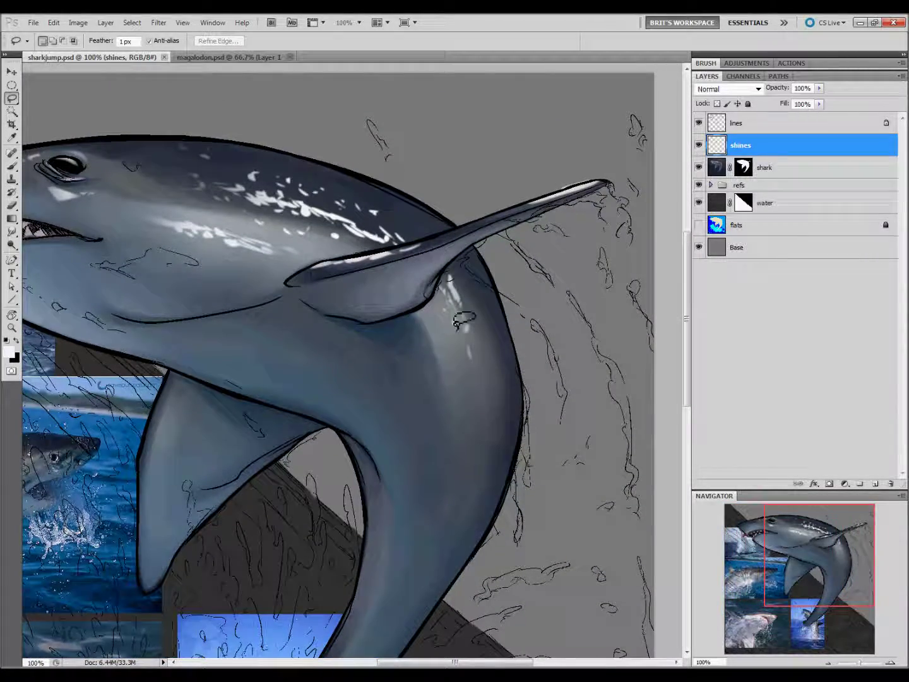
mouse_move(396, 525)
mouse_down()
mouse_move(503, 591)
mouse_move(513, 585)
mouse_up()
mouse_move(469, 507)
mouse_down()
mouse_move(512, 474)
mouse_move(358, 562)
mouse_up()
drag(517, 541, 374, 537)
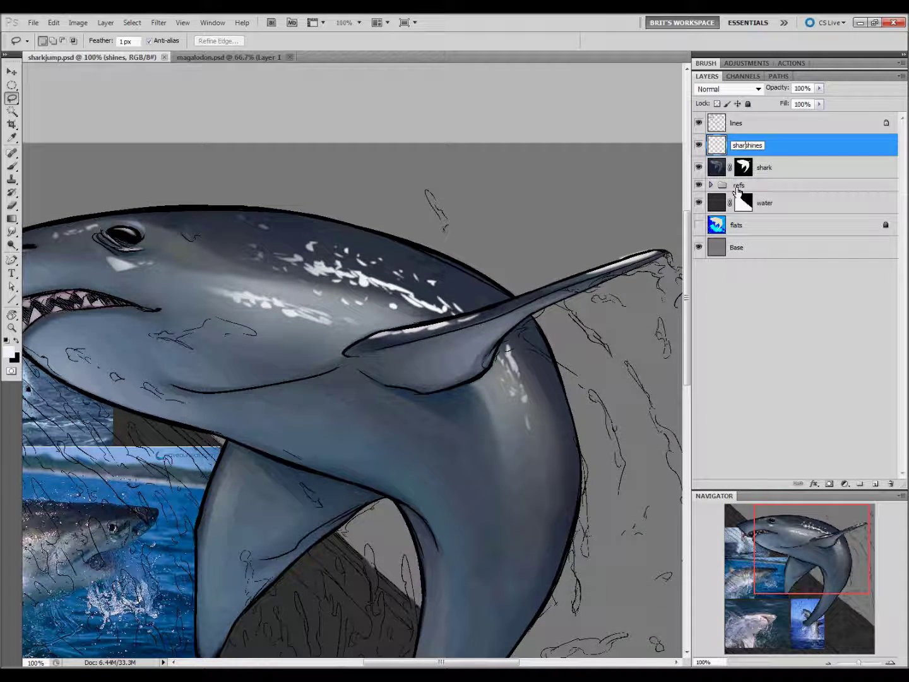
text(k)
key(Return)
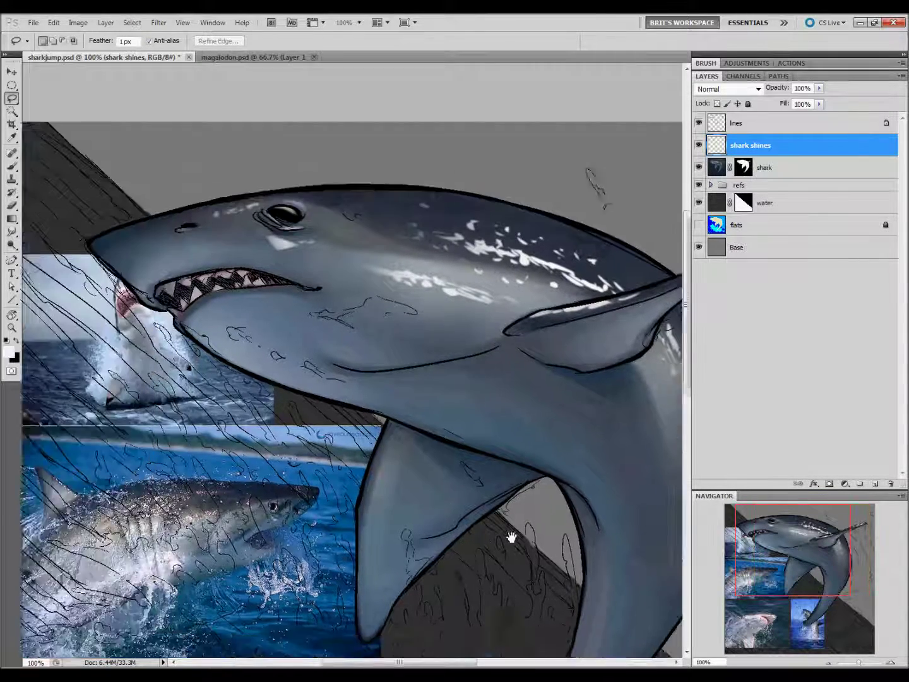
drag(252, 602, 564, 549)
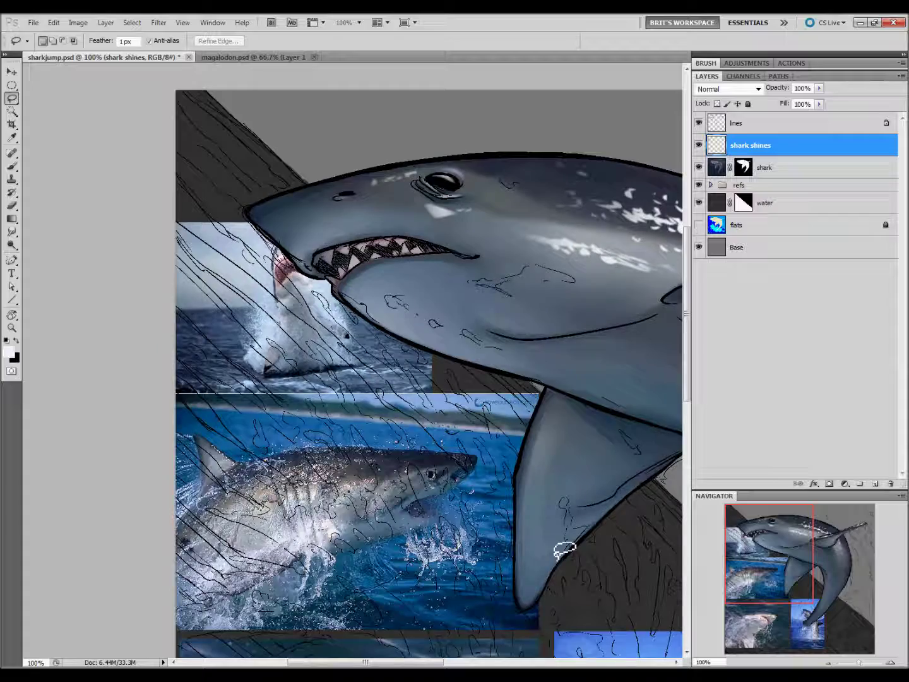
mouse_move(565, 550)
mouse_down()
mouse_move(538, 445)
mouse_move(436, 203)
mouse_up()
drag(515, 513, 456, 634)
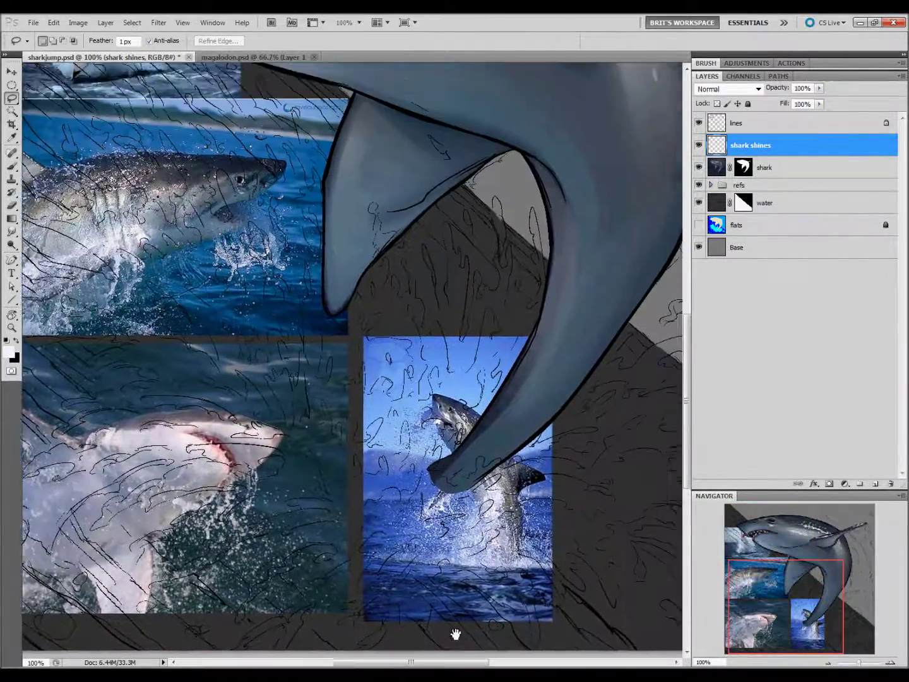
drag(416, 521, 563, 630)
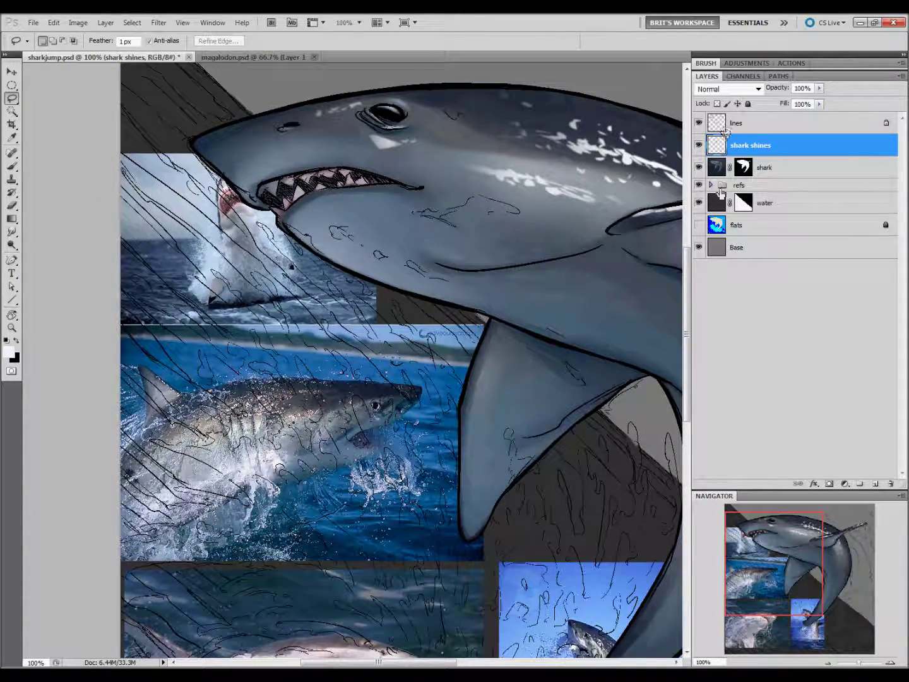
Hide reference Layers 11, 10 and 8 and move the refs group to the top
click(711, 185)
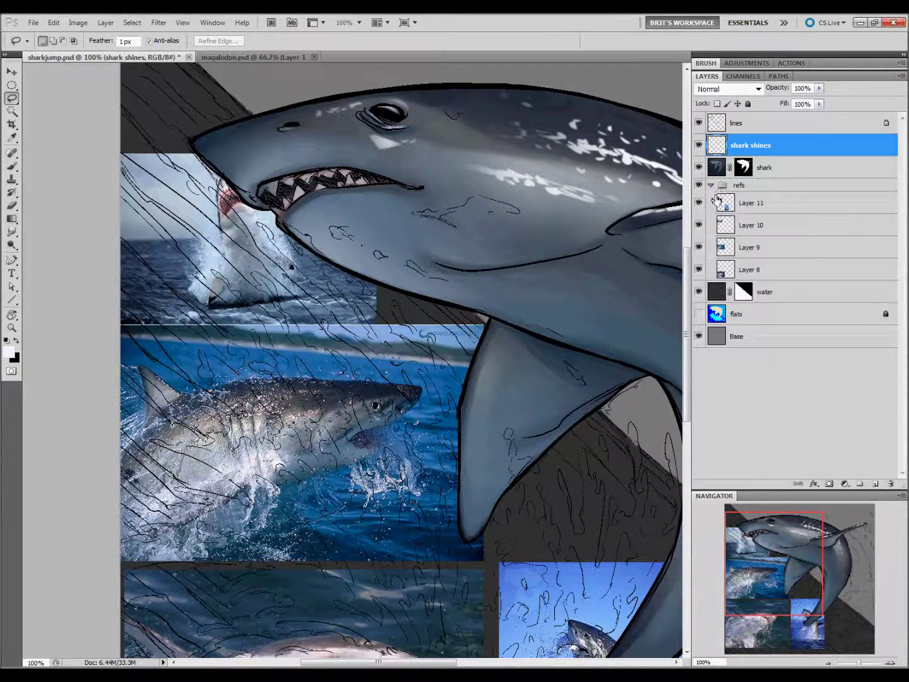
click(699, 225)
click(698, 269)
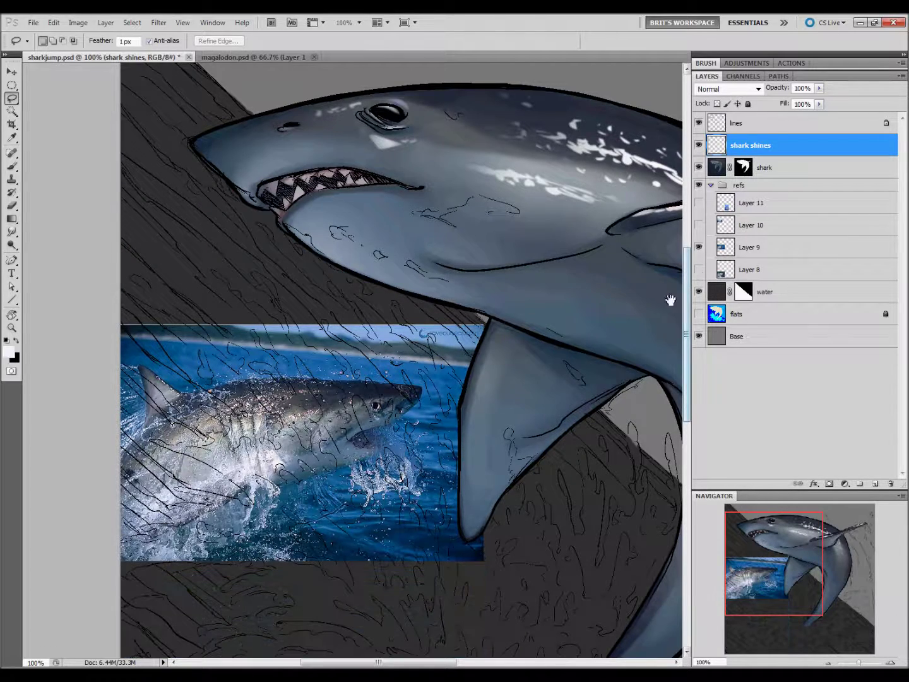
click(726, 185)
click(712, 185)
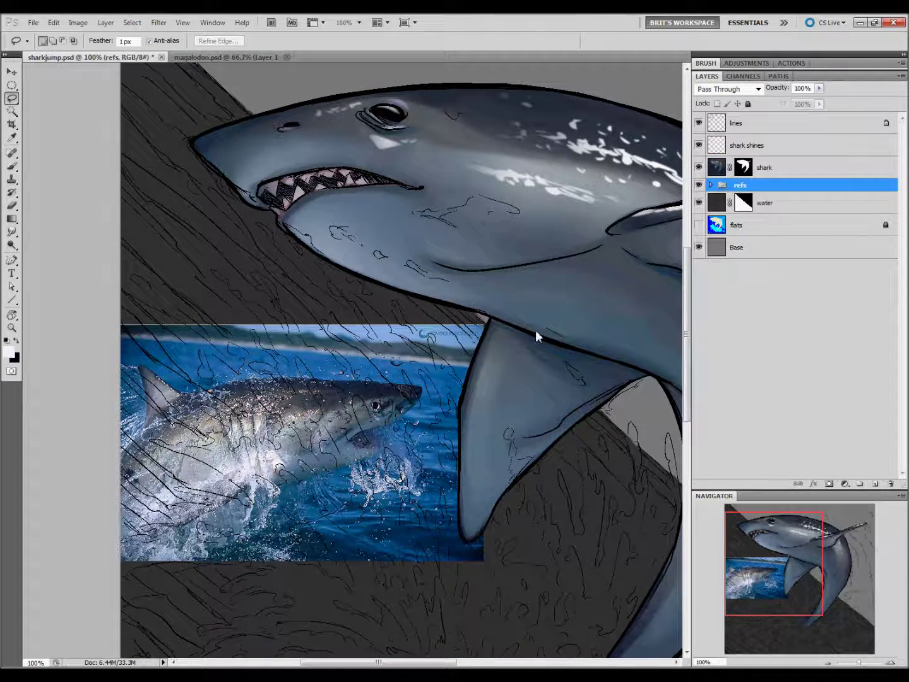
key(v)
drag(751, 184, 751, 113)
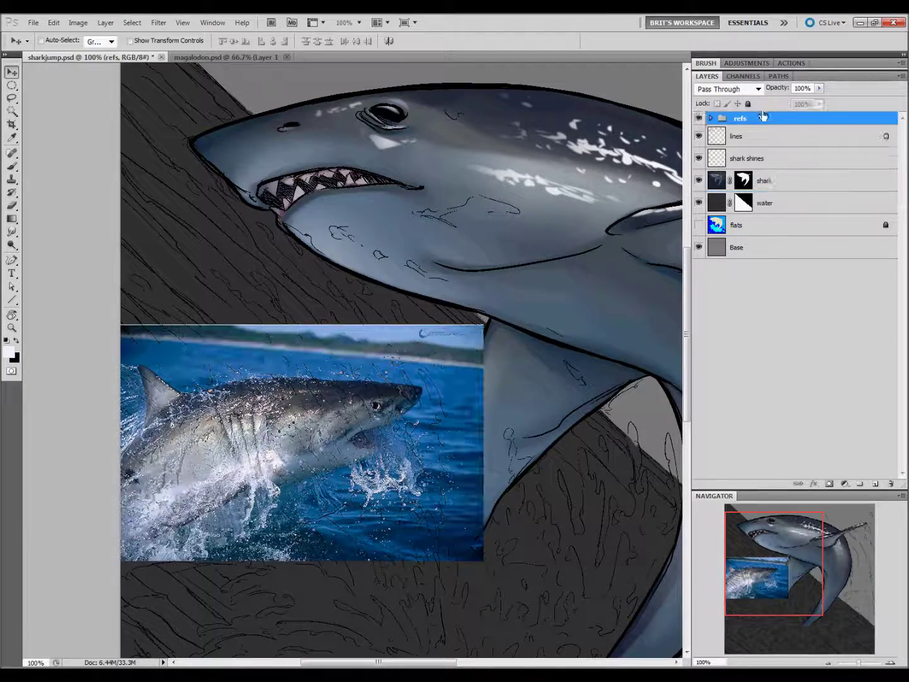
Place the remaining reference photo at upper right and sample its dark blue water
drag(302, 442, 658, 161)
drag(560, 335, 425, 530)
drag(489, 417, 468, 395)
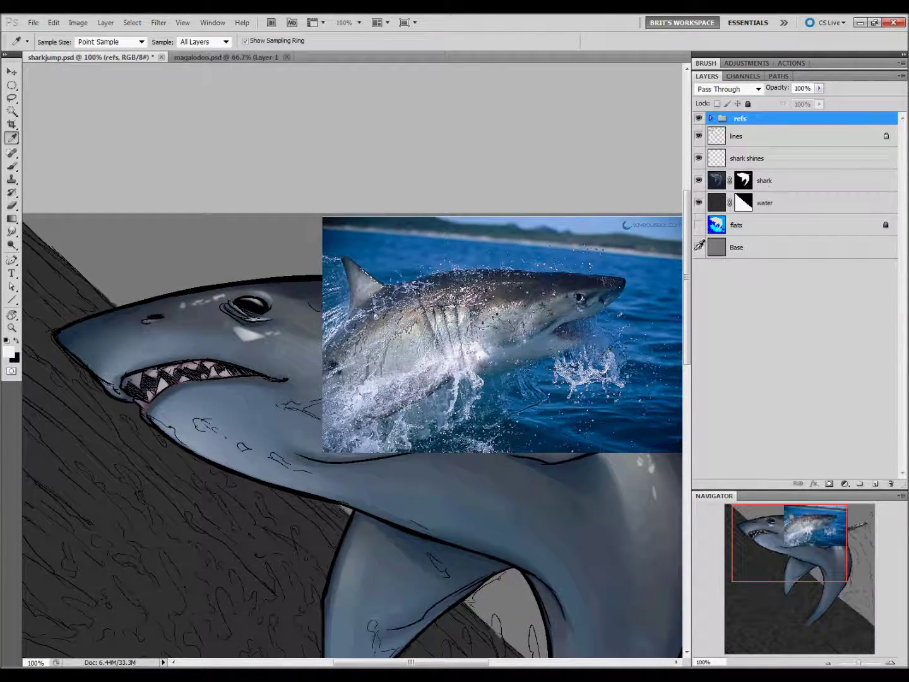
click(624, 433)
Lock the shark layer, fill the water layer with navy blue, and save
click(730, 203)
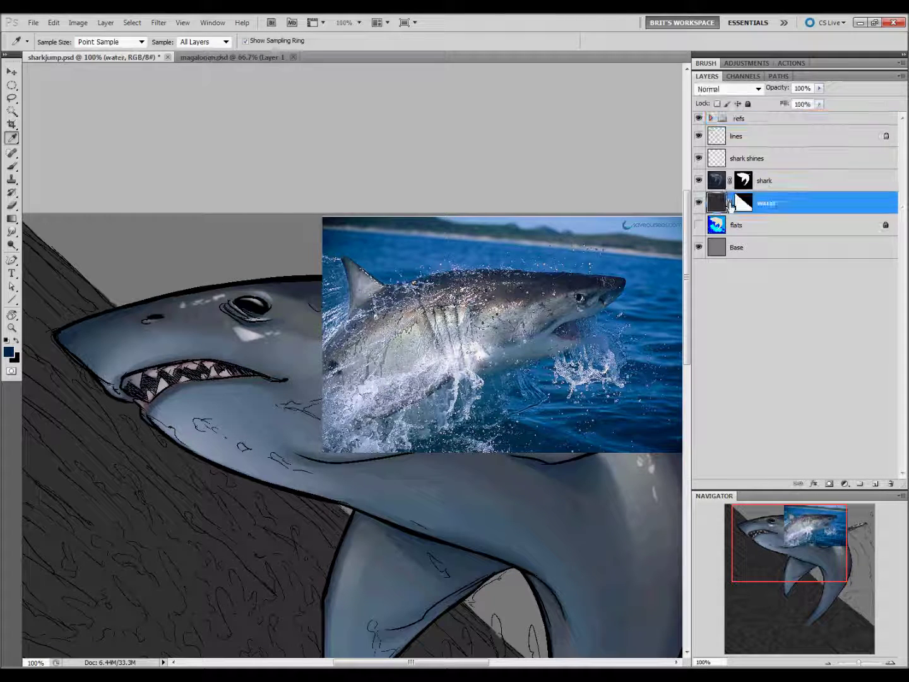
click(781, 180)
click(747, 104)
click(727, 208)
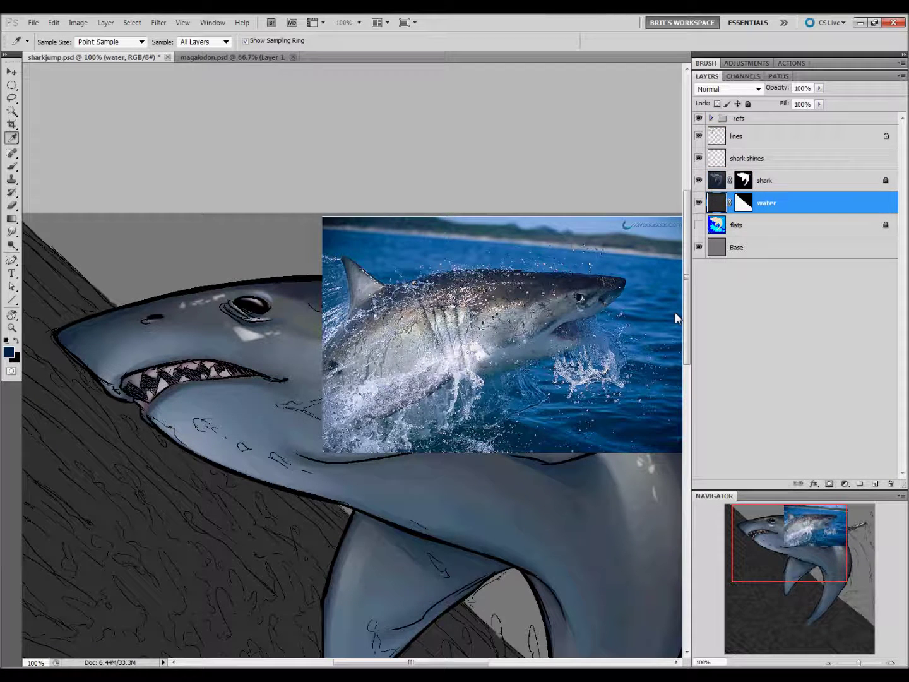
key(alt+BackSpace)
key(ctrl+s)
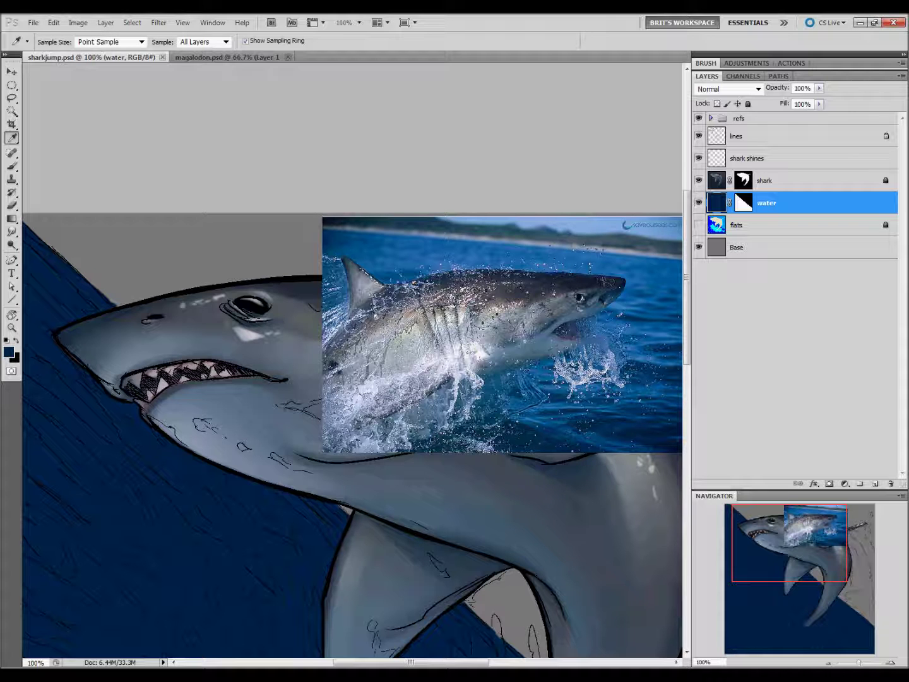
Sample a brighter blue from the reference photo
mouse_move(443, 416)
mouse_down()
mouse_move(408, 463)
mouse_move(398, 450)
mouse_up()
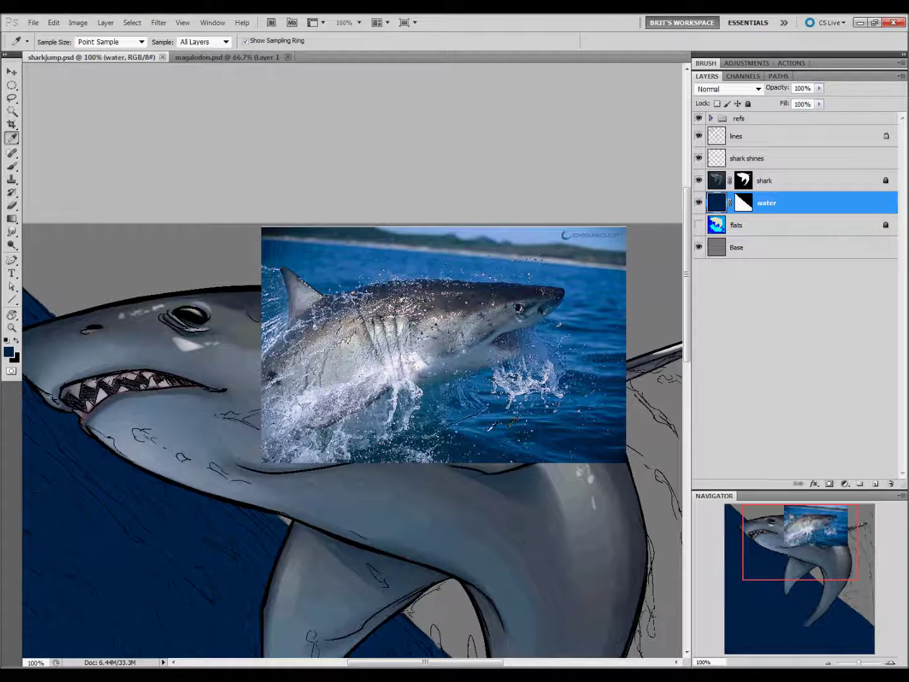
click(499, 430)
click(499, 417)
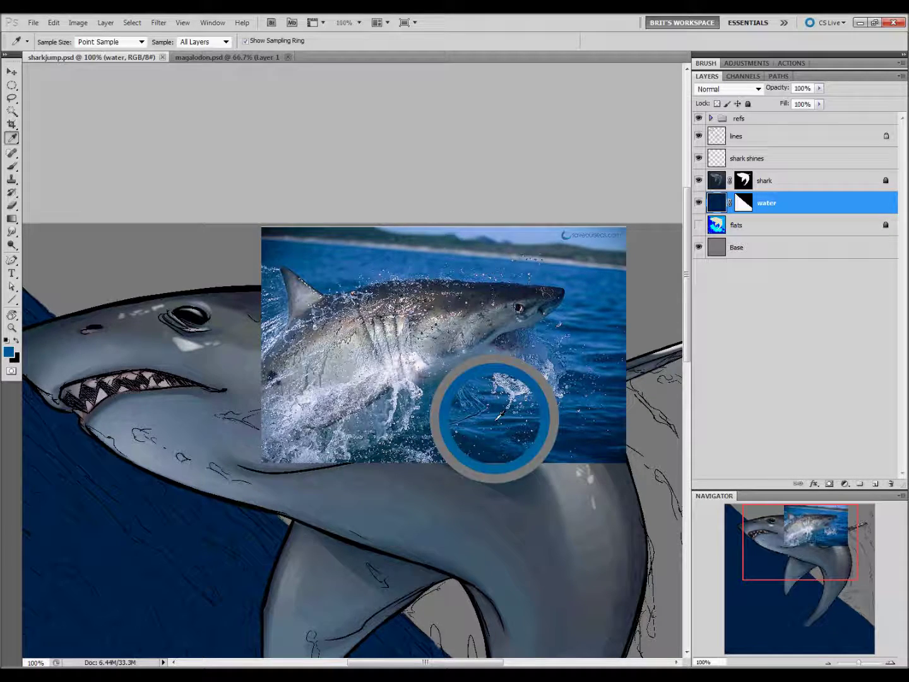
mouse_move(437, 455)
mouse_down()
mouse_move(450, 492)
mouse_move(411, 509)
mouse_up()
At 50% zoom, lay five brighter blue gradients across the water, lighting the middle and upper areas
key(l)
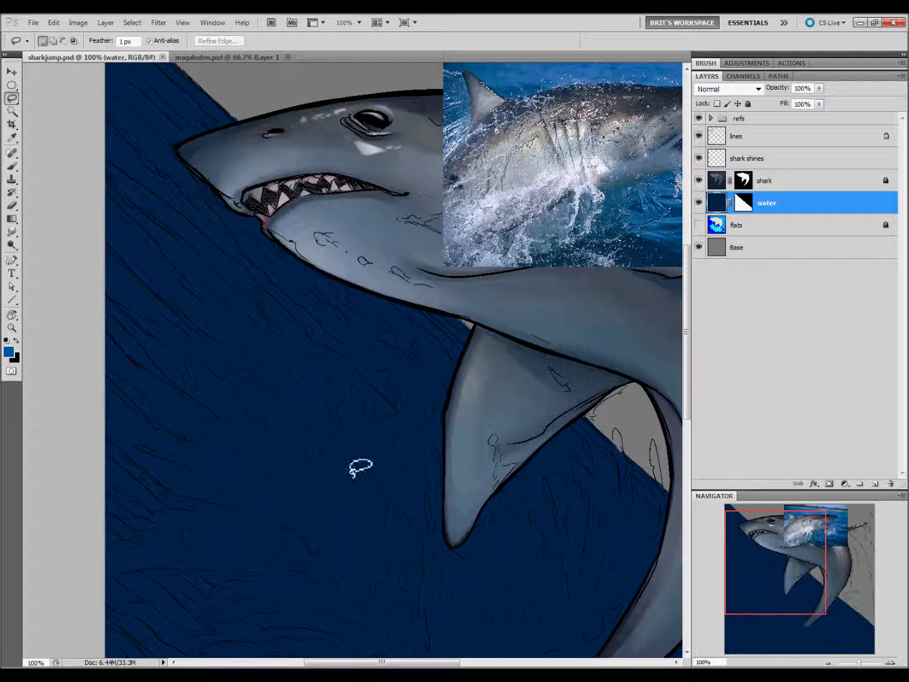
key(g)
key(ctrl+minus)
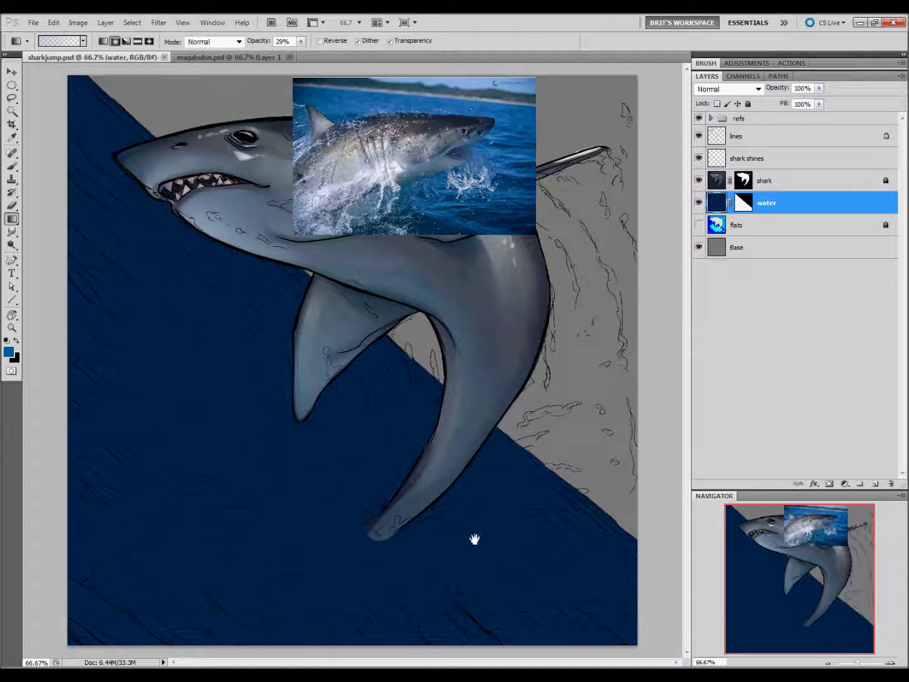
key(ctrl+minus)
drag(313, 400, 195, 566)
drag(319, 324, 111, 562)
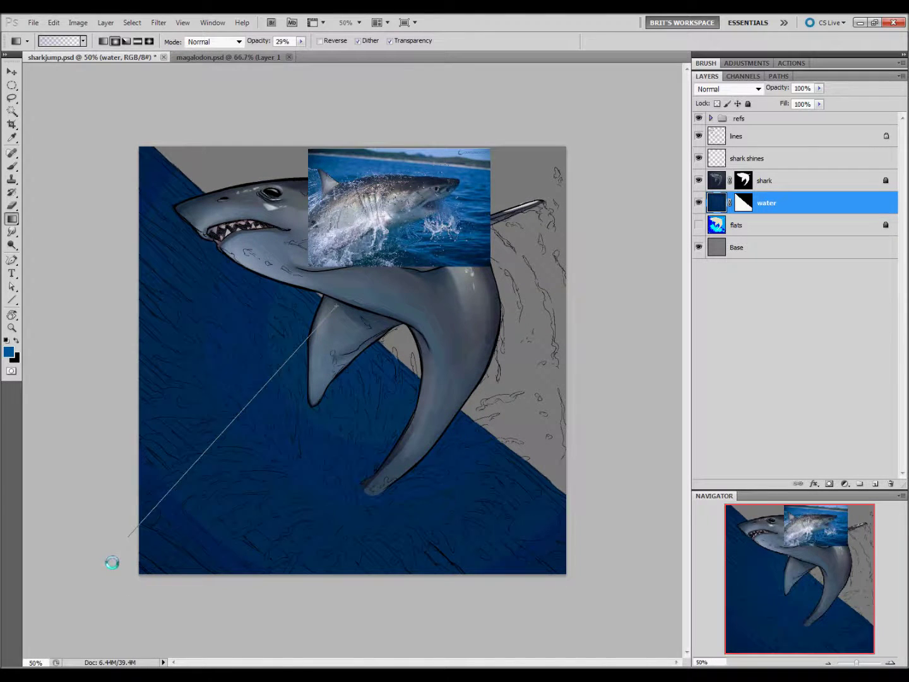
drag(495, 439, 520, 603)
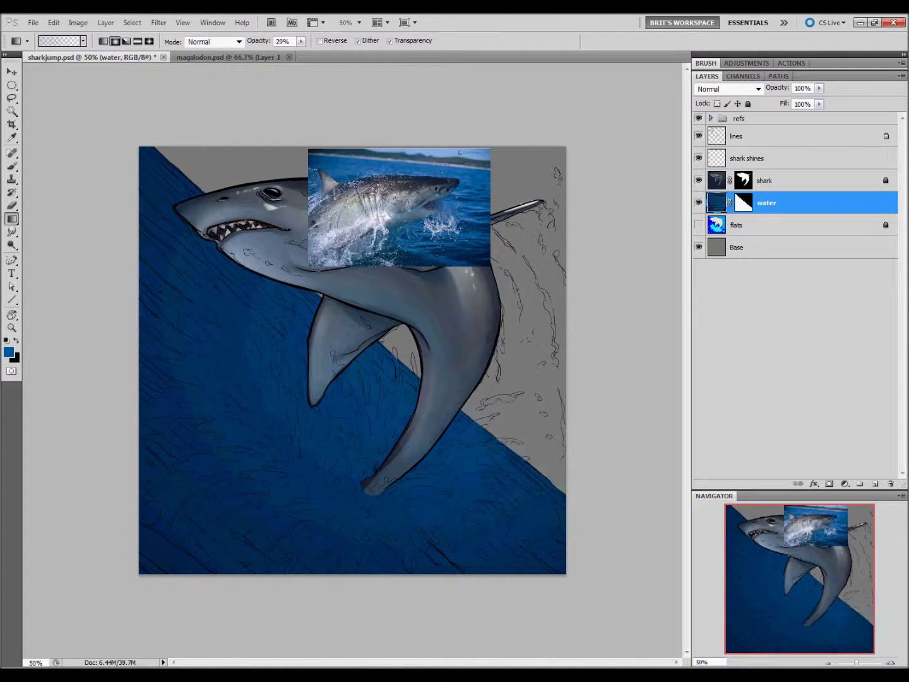
drag(411, 377, 412, 637)
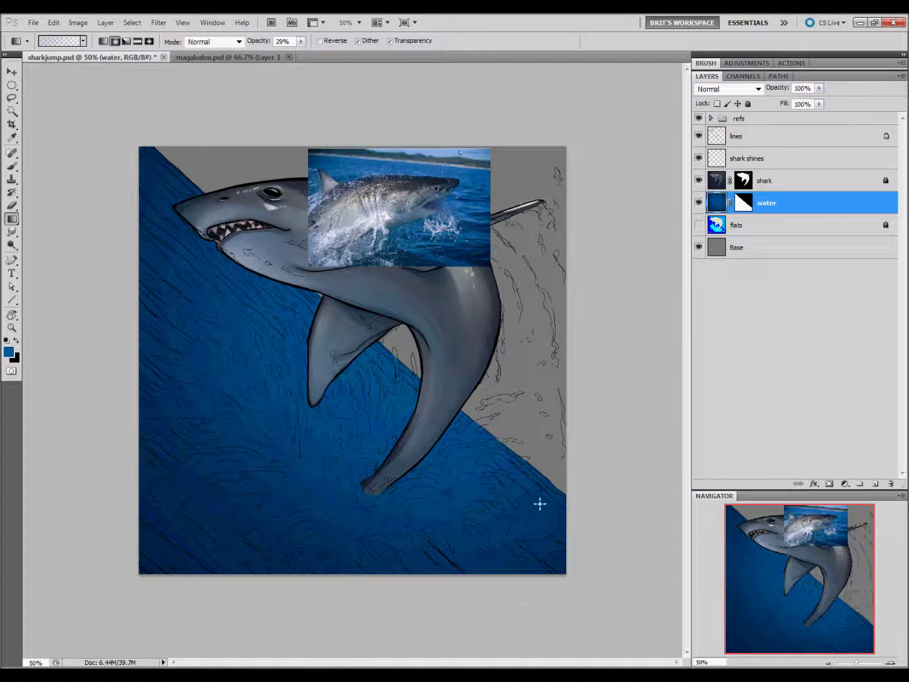
drag(264, 276, 95, 410)
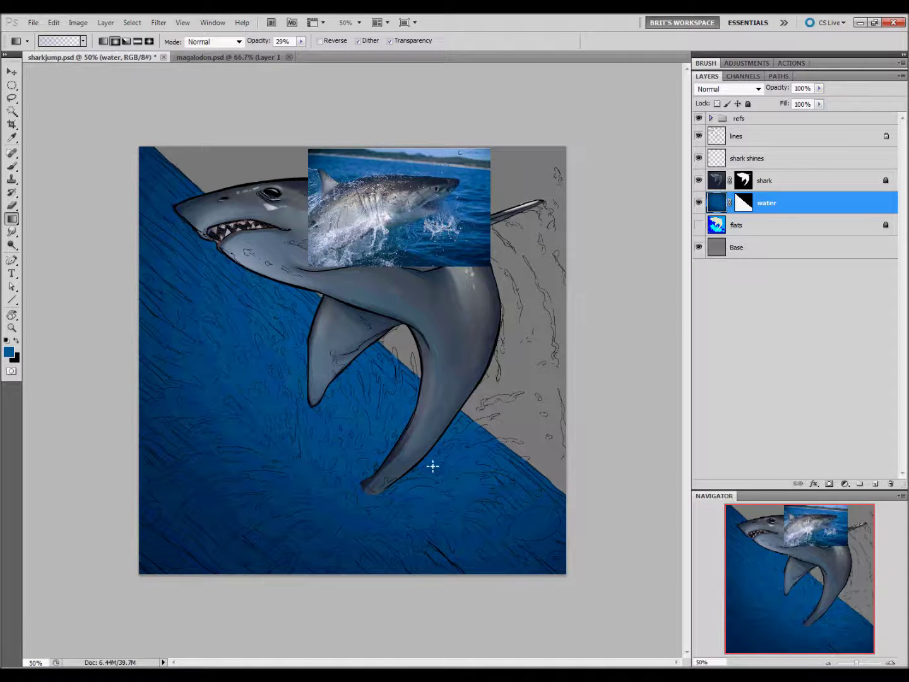
Sample darker photo blues and shade the lower-left water with gradients
key(i)
click(394, 251)
click(382, 253)
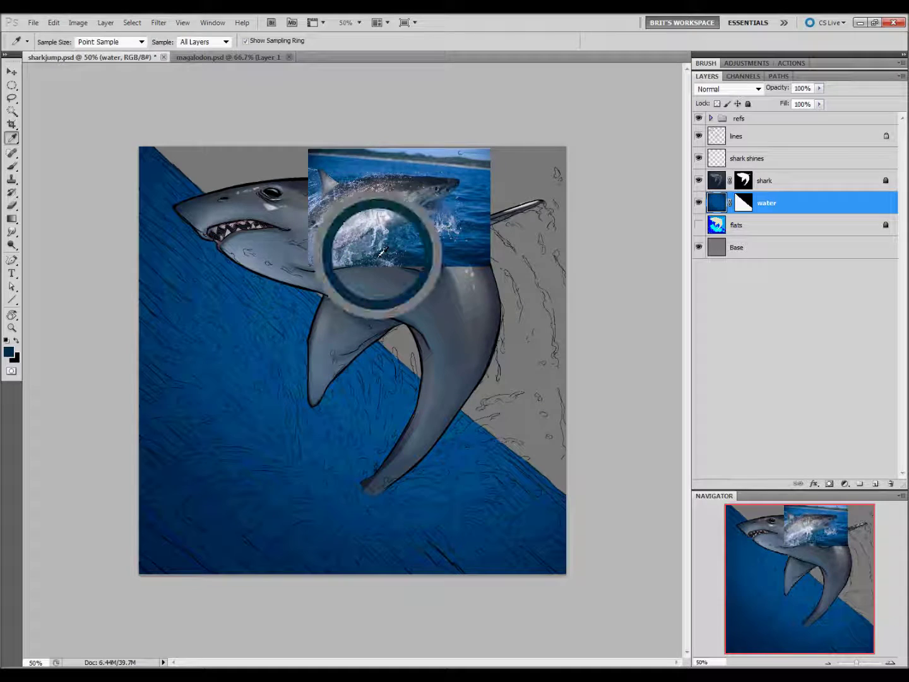
drag(381, 253, 382, 246)
key(l)
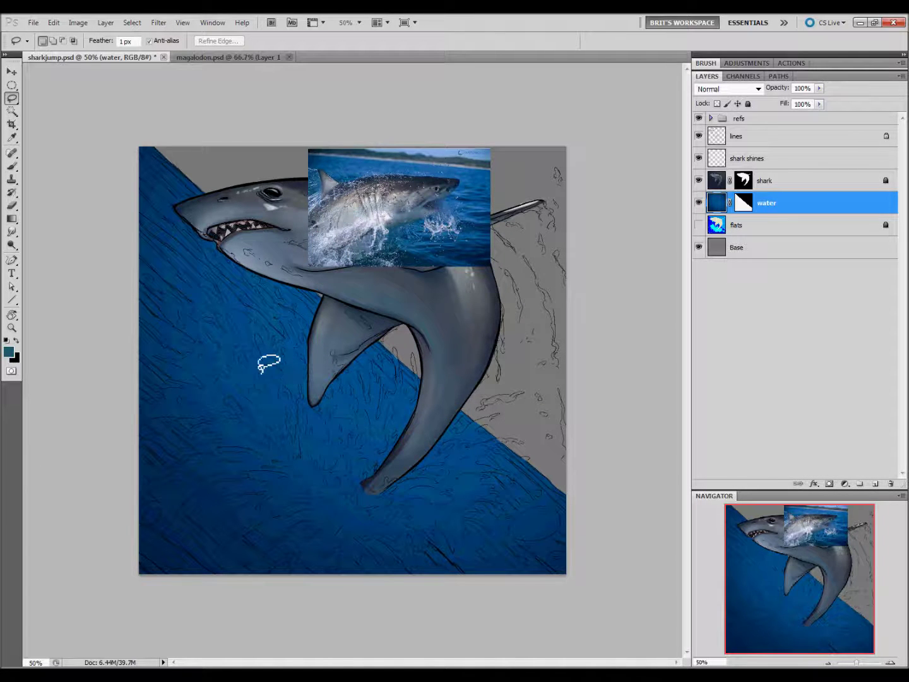
key(g)
drag(157, 609, 355, 487)
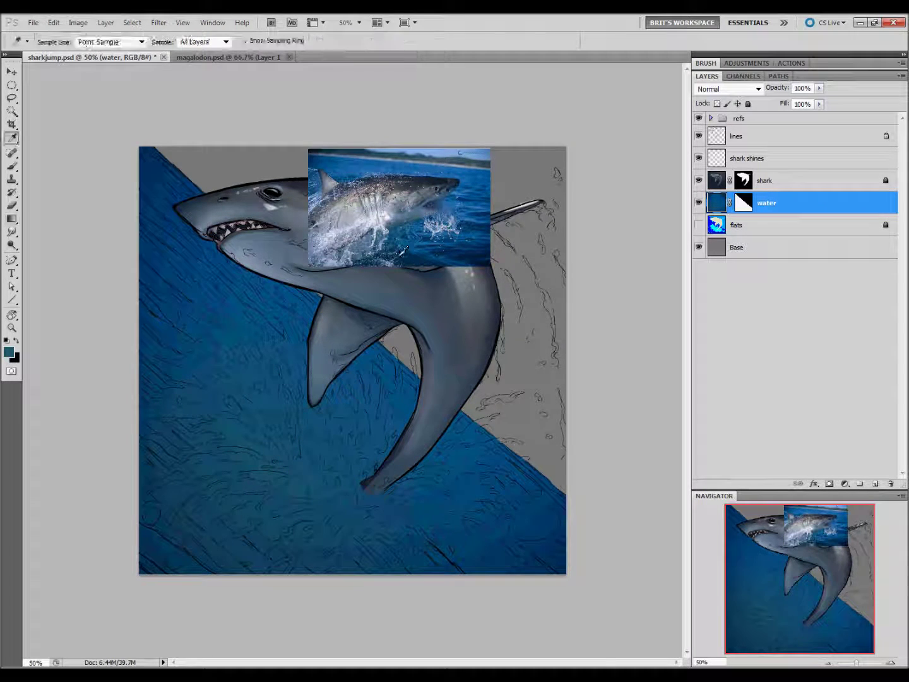
alt+click(401, 251)
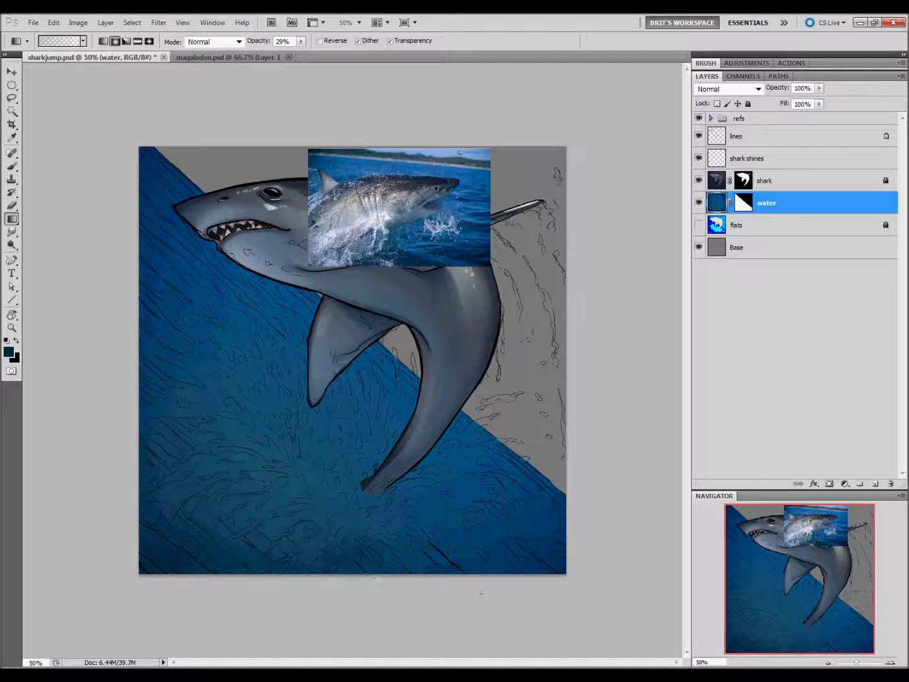
drag(142, 476, 144, 470)
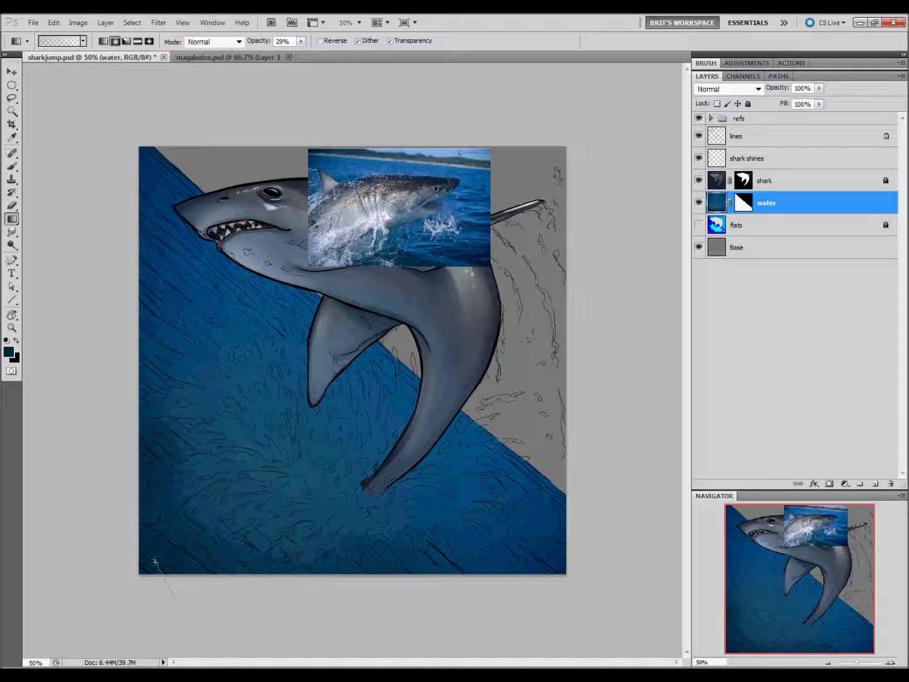
Sample a lighter splash blue, zoom to 66.7%, and lasso a bottom-left water streak
key(i)
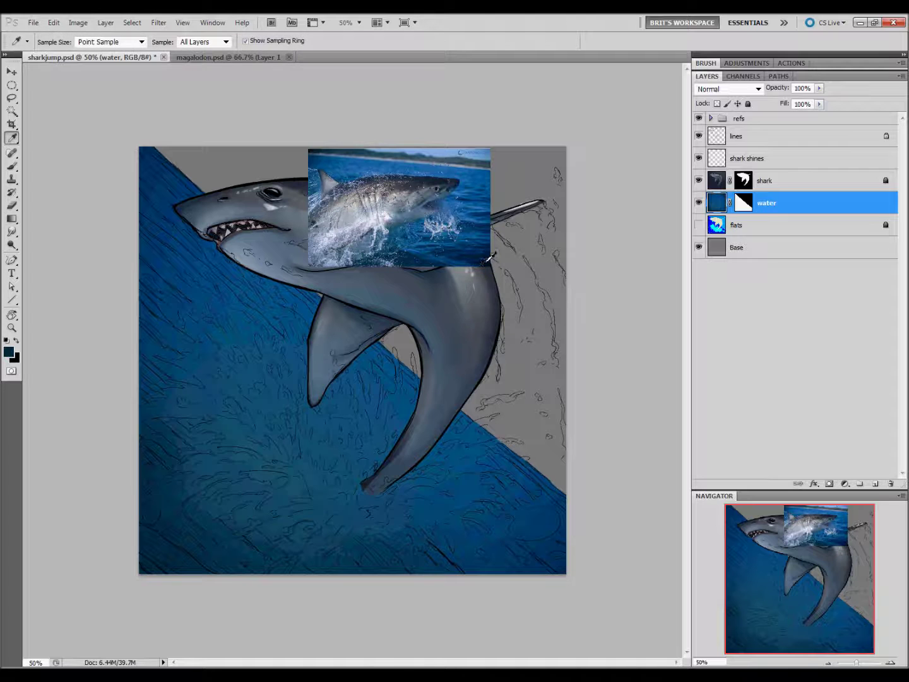
drag(490, 258, 427, 240)
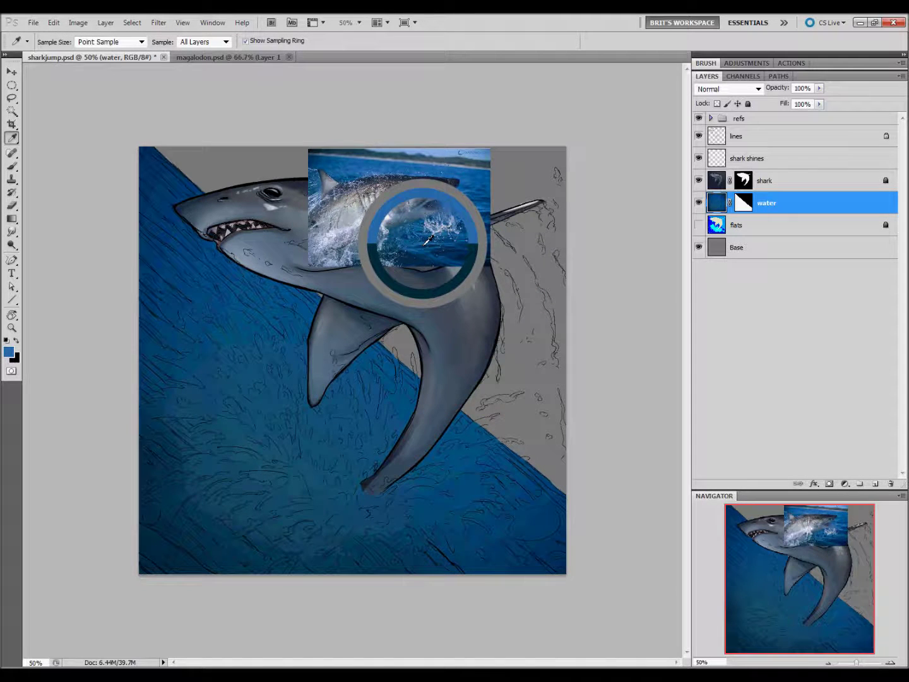
drag(426, 241, 422, 239)
key(l)
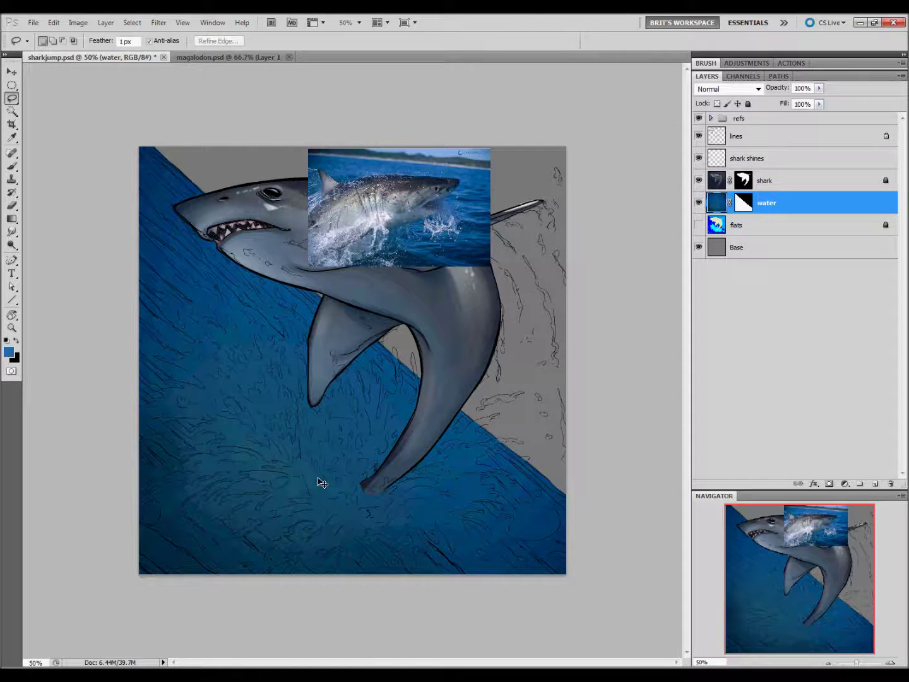
key(ctrl+plus)
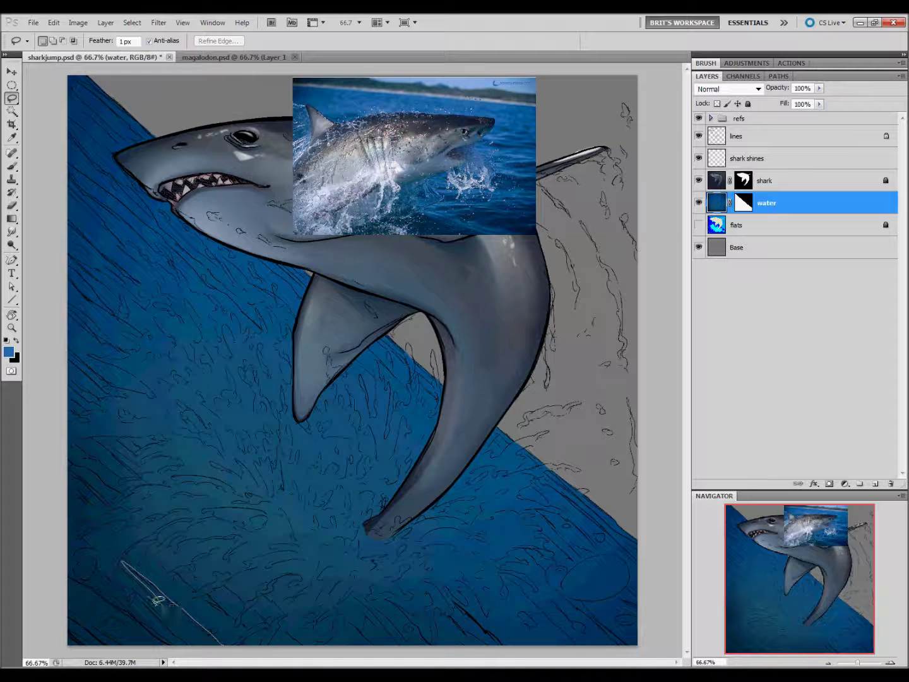
drag(196, 646, 214, 662)
Sample dark navy and a lighter photo blue, gradient-fill the first streak, and deselect
key(i)
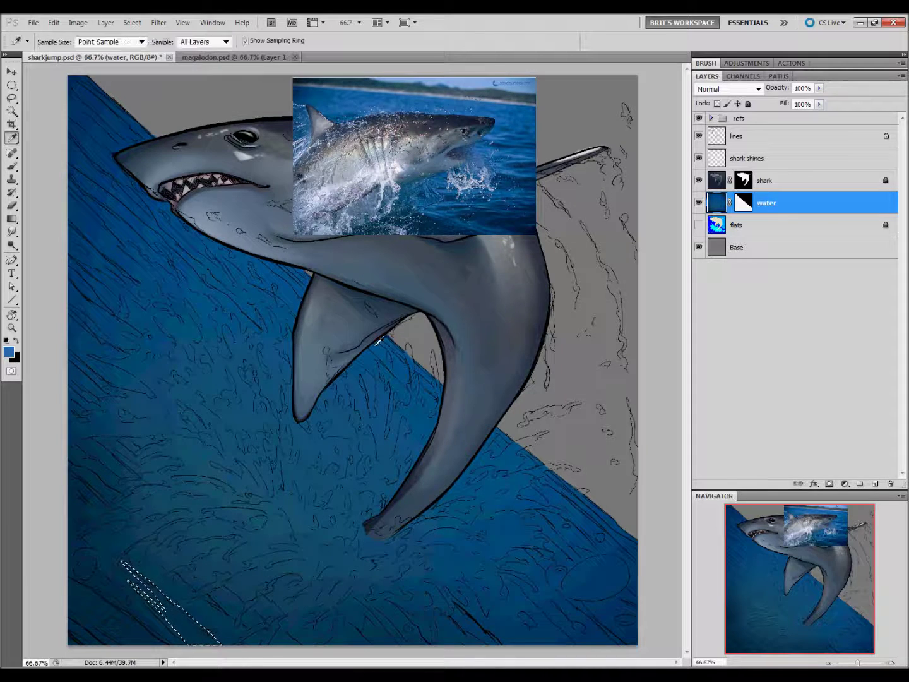
click(426, 218)
key(g)
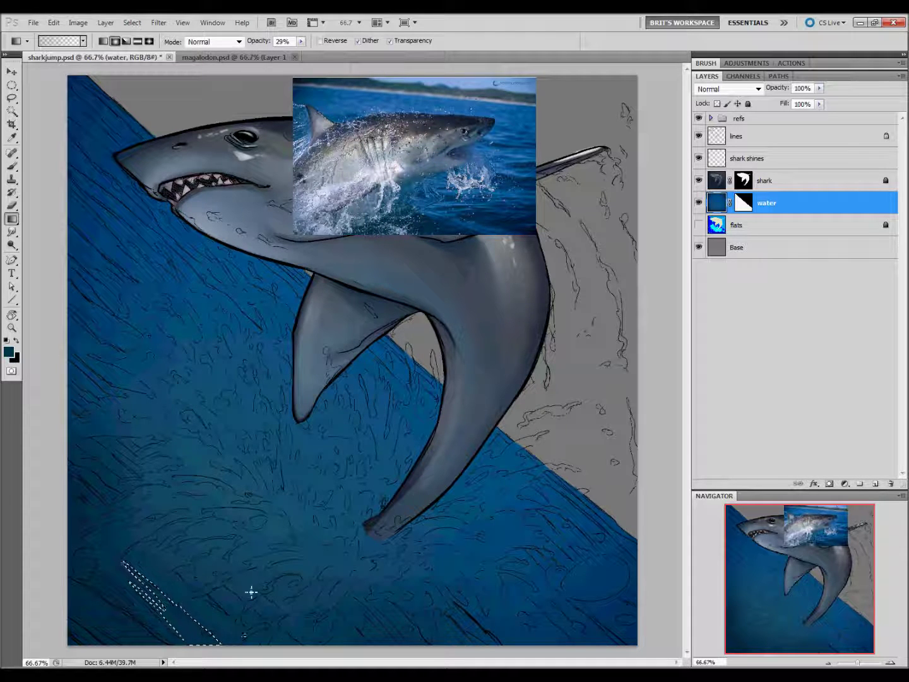
key(i)
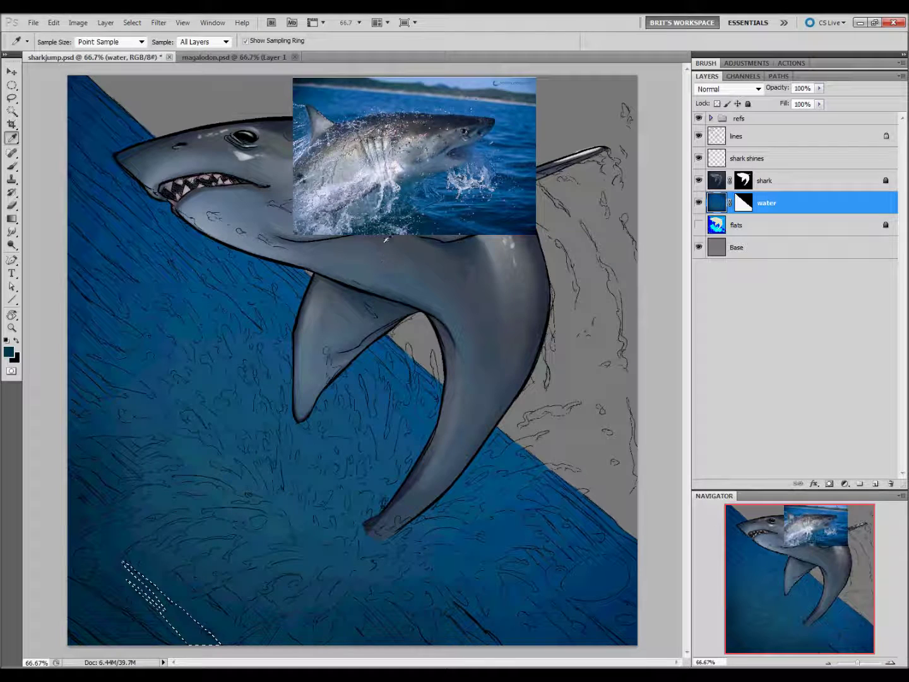
click(368, 223)
key(g)
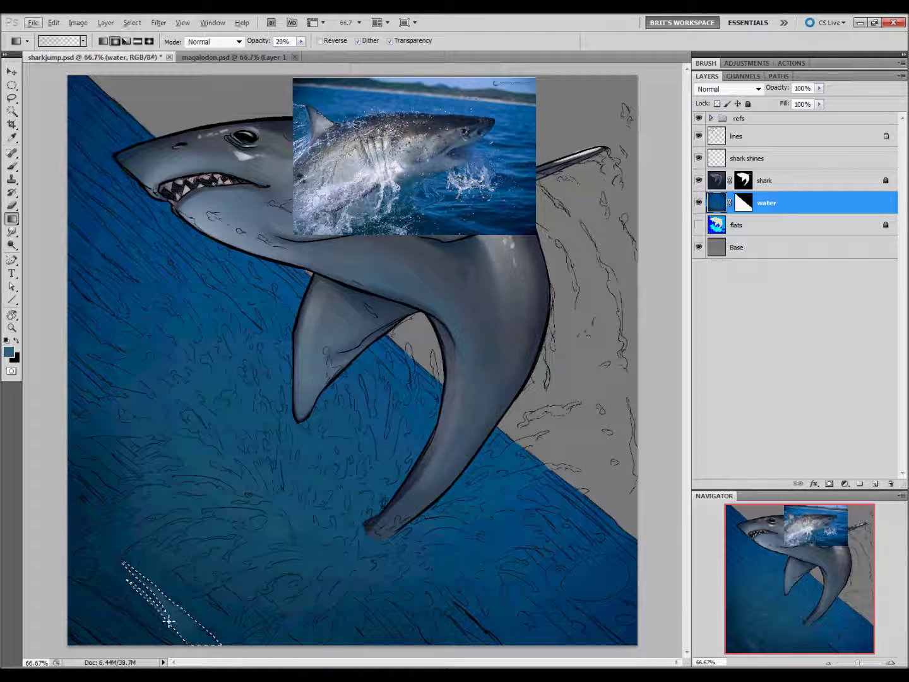
key(alt+l)
key(Escape)
key(l)
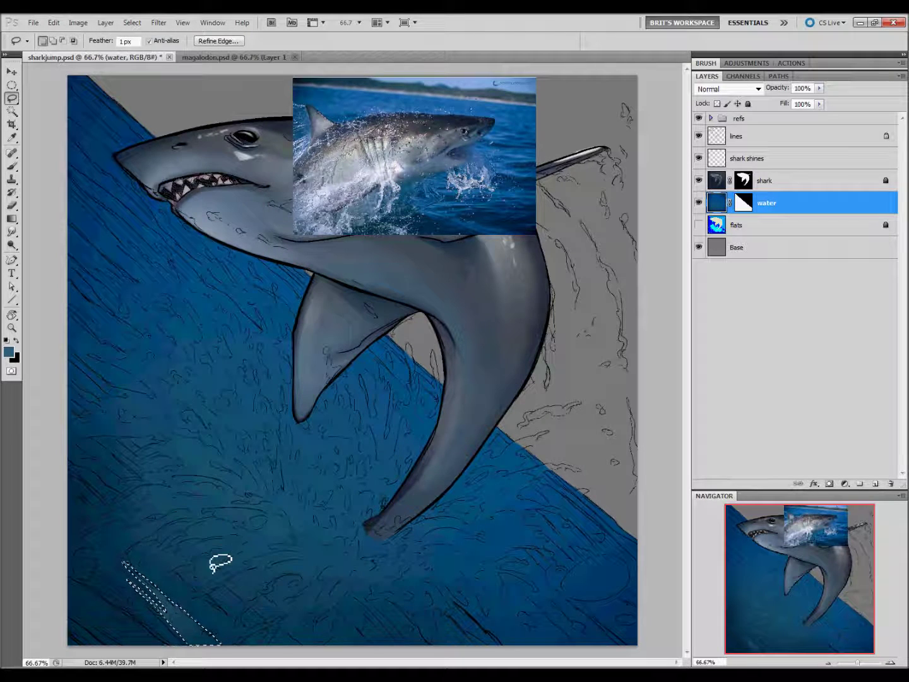
key(g)
key(l)
key(ctrl+d)
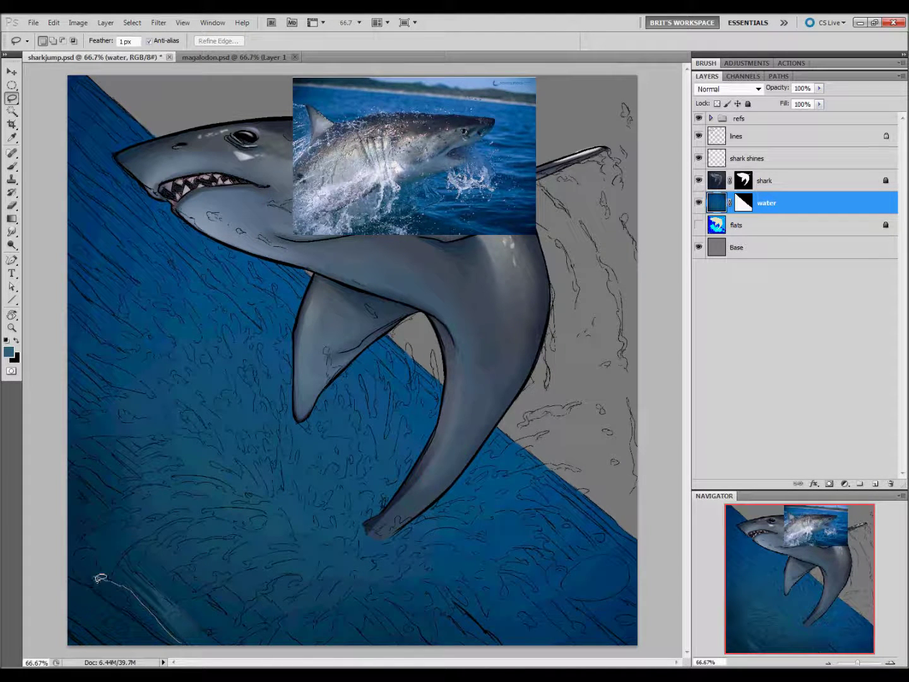
Lasso and gradient-fill several streaks along the lower-left edge of the water
drag(95, 581, 68, 563)
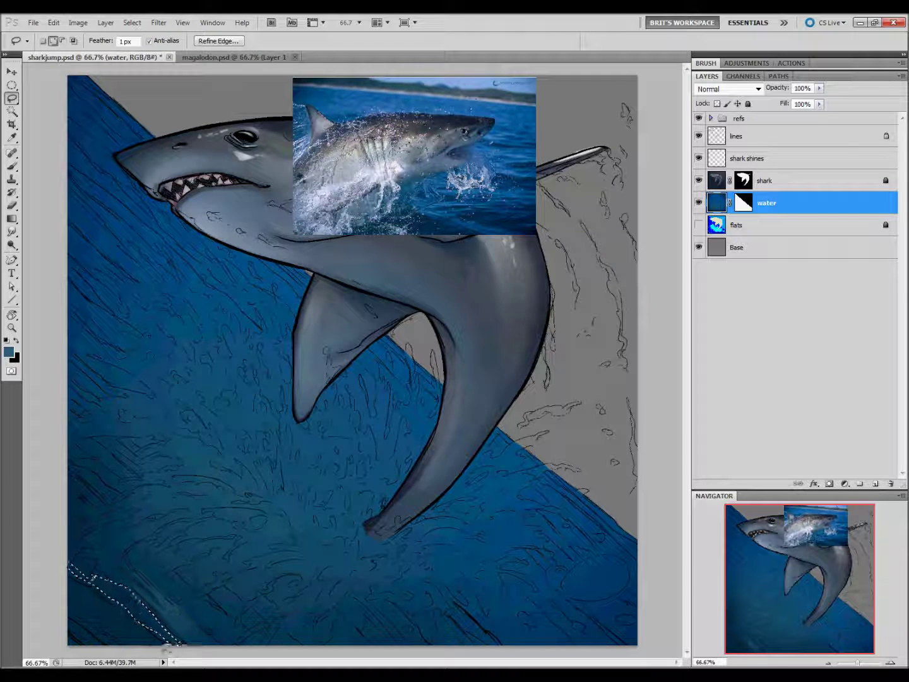
drag(107, 599, 104, 647)
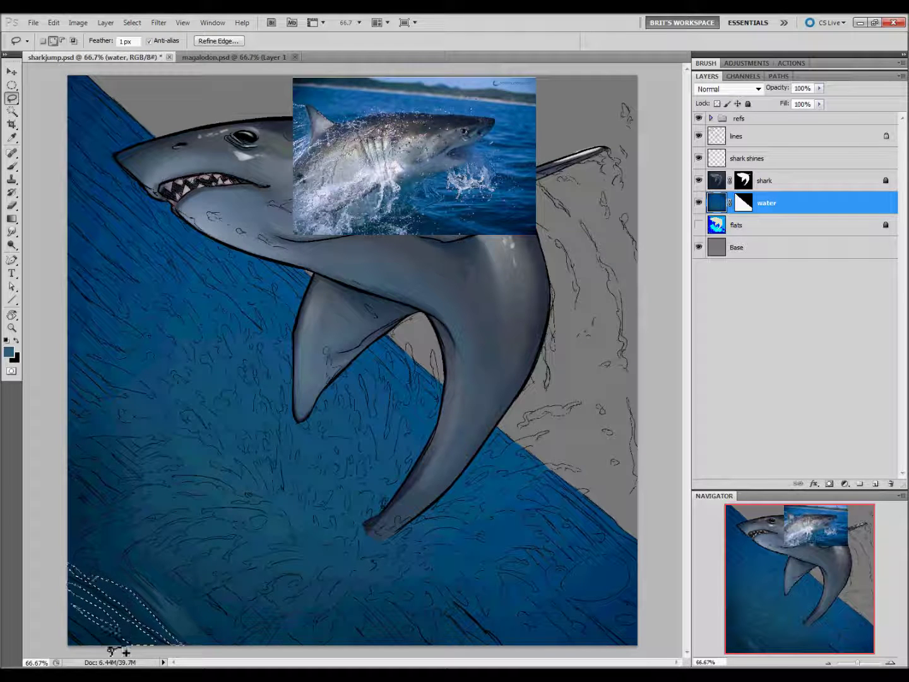
key(g)
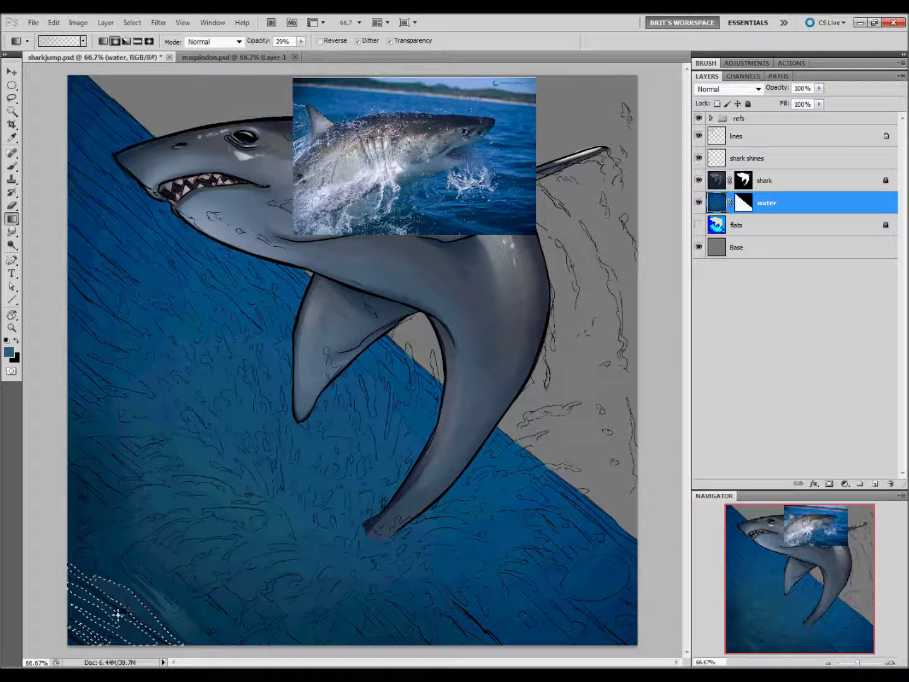
key(ctrl+d)
key(l)
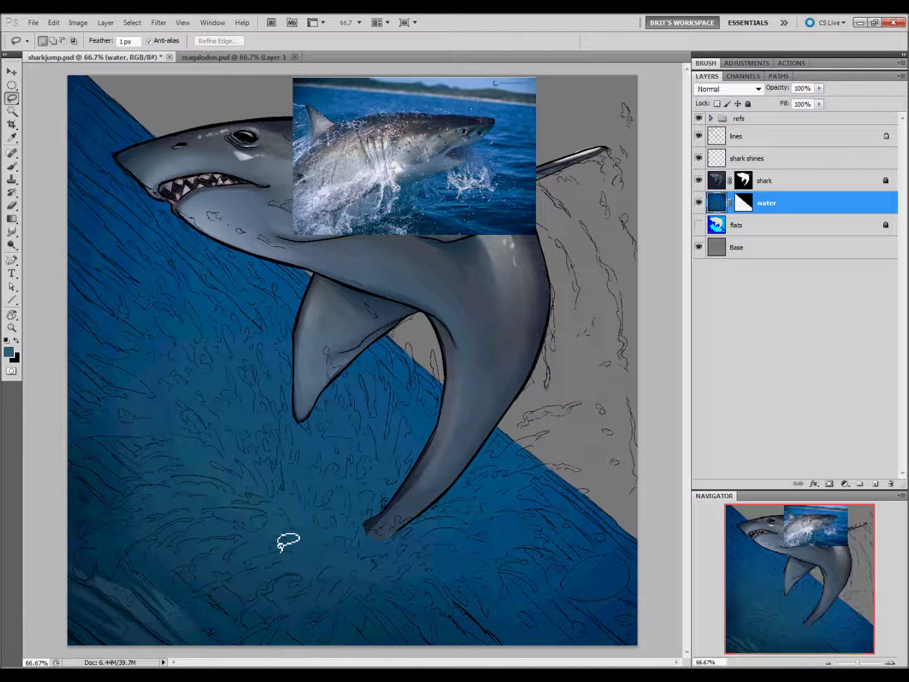
mouse_move(97, 570)
mouse_down()
mouse_move(112, 539)
mouse_move(111, 507)
mouse_up()
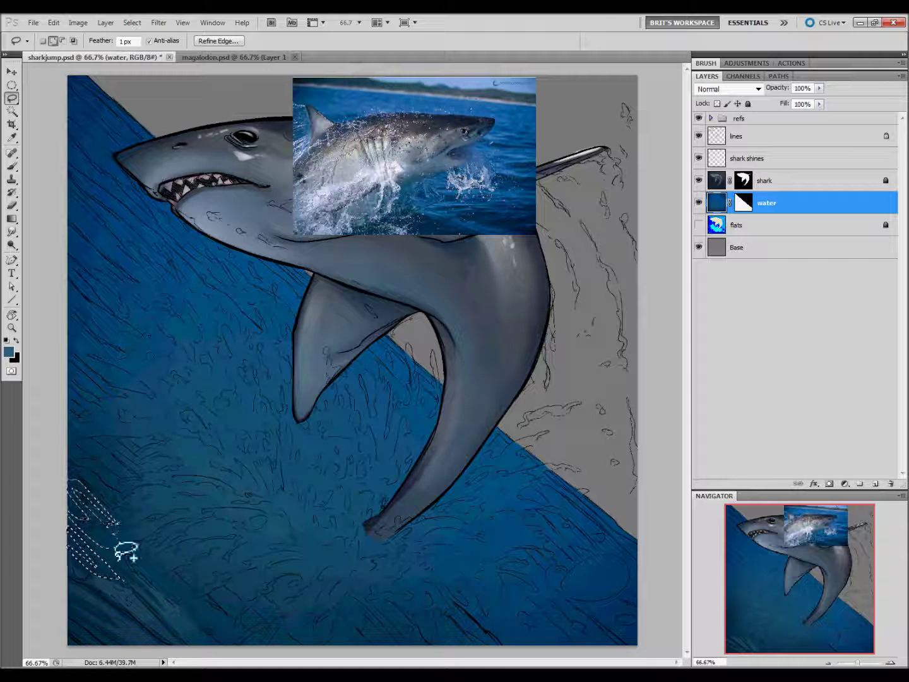
key(g)
drag(131, 461, 100, 549)
key(ctrl+d)
key(l)
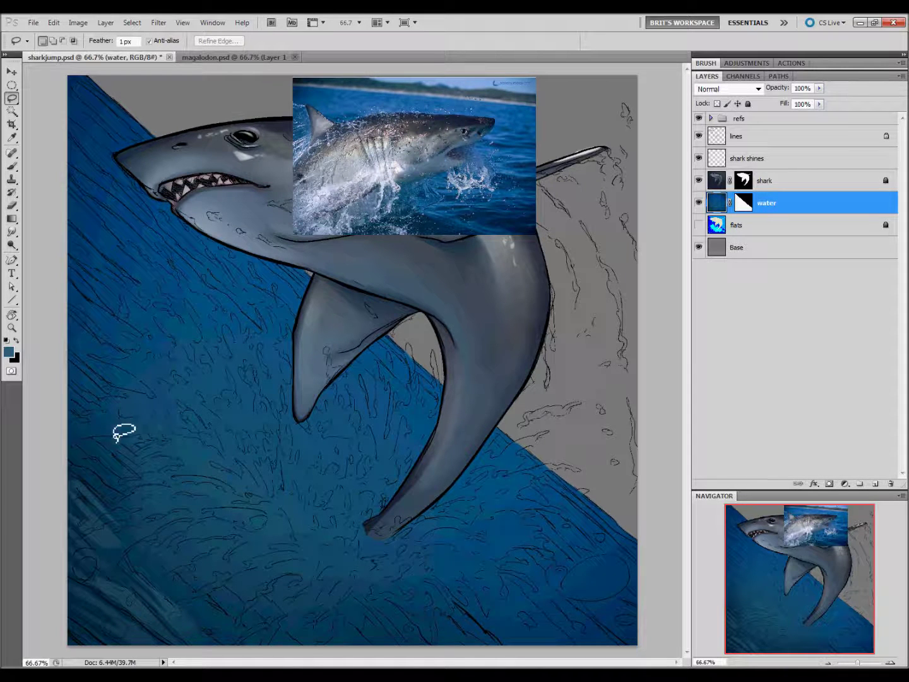
Lasso three thin diagonal strips in the lower-left water and dismiss the no-pixels-selected warning
drag(68, 461, 142, 486)
drag(107, 442, 144, 468)
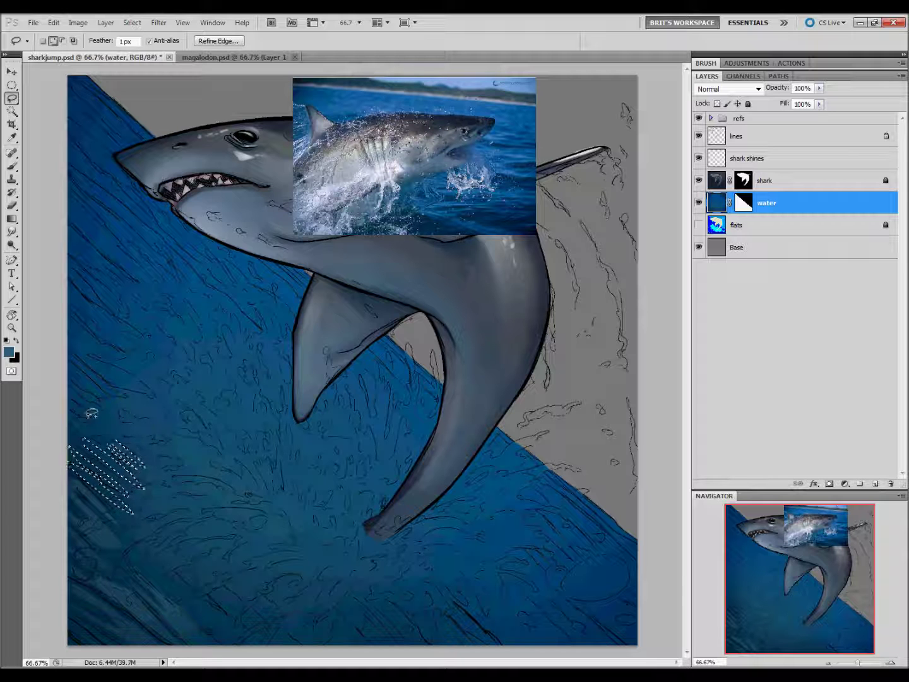
drag(69, 402, 88, 417)
key(g)
key(l)
click(411, 257)
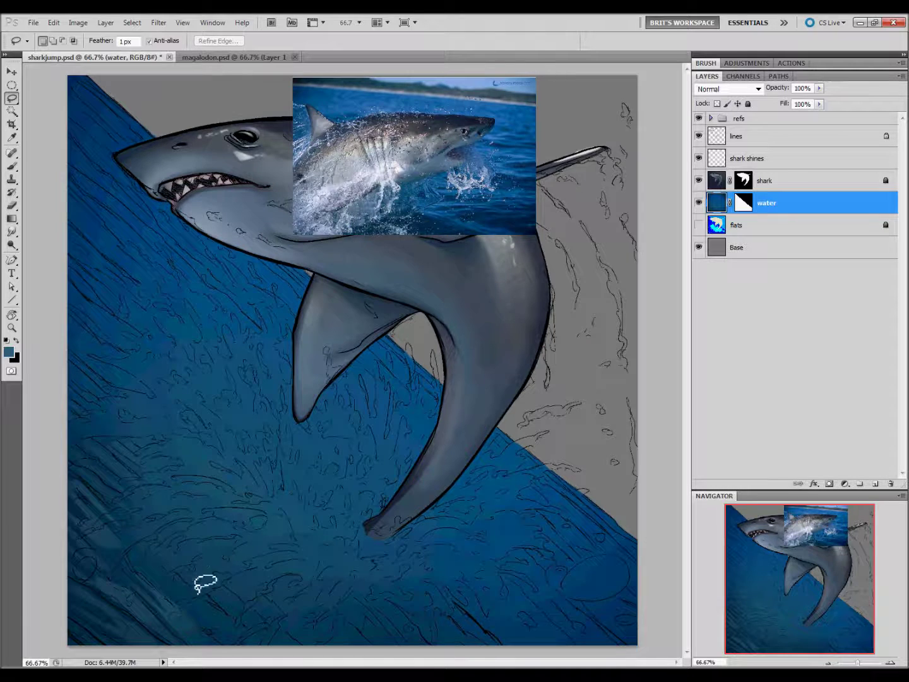
Select two adjacent thin streaks in the lower-left water
drag(219, 629, 189, 568)
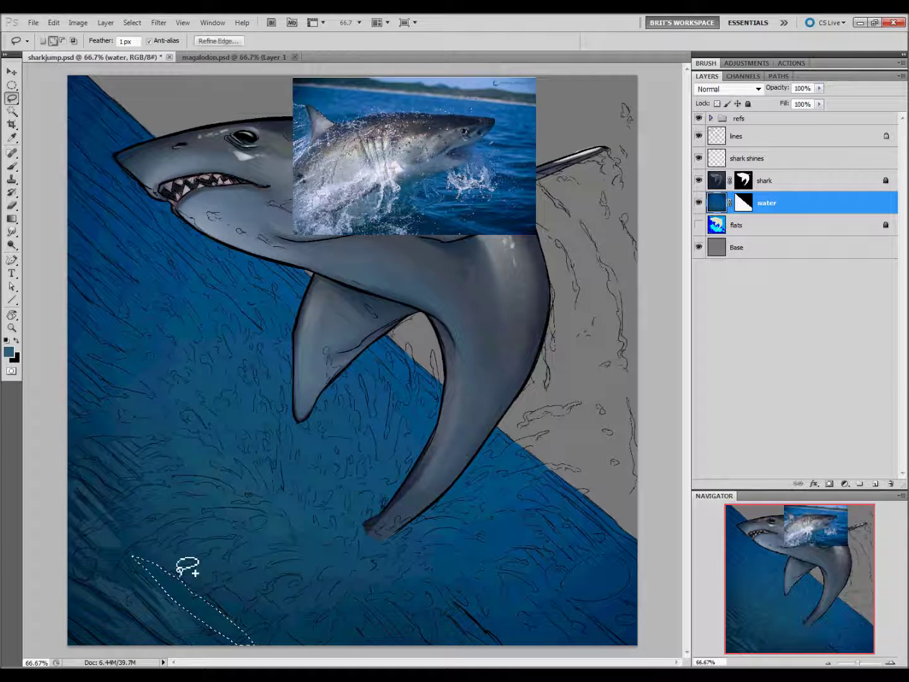
drag(258, 616, 199, 574)
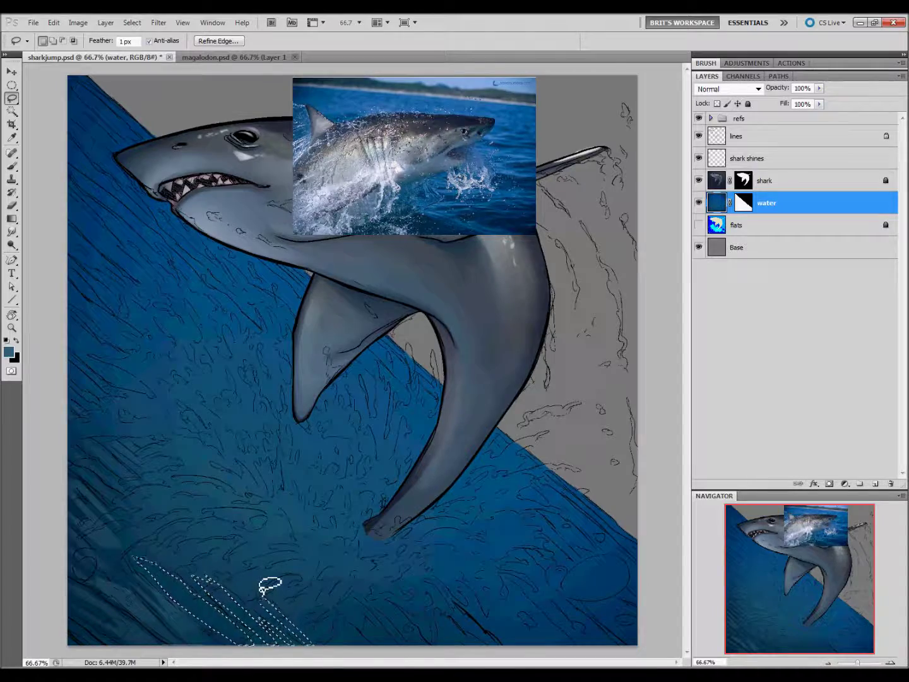
scroll(271, 587, up, 5)
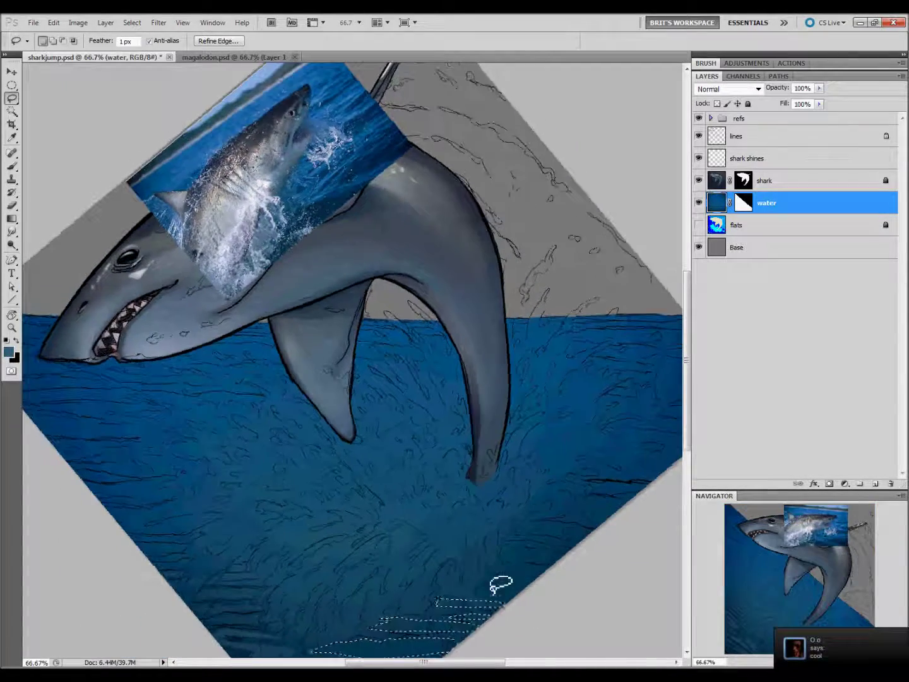
Fill the selected lower-water strips with a downward gradient and deselect
drag(480, 590, 480, 431)
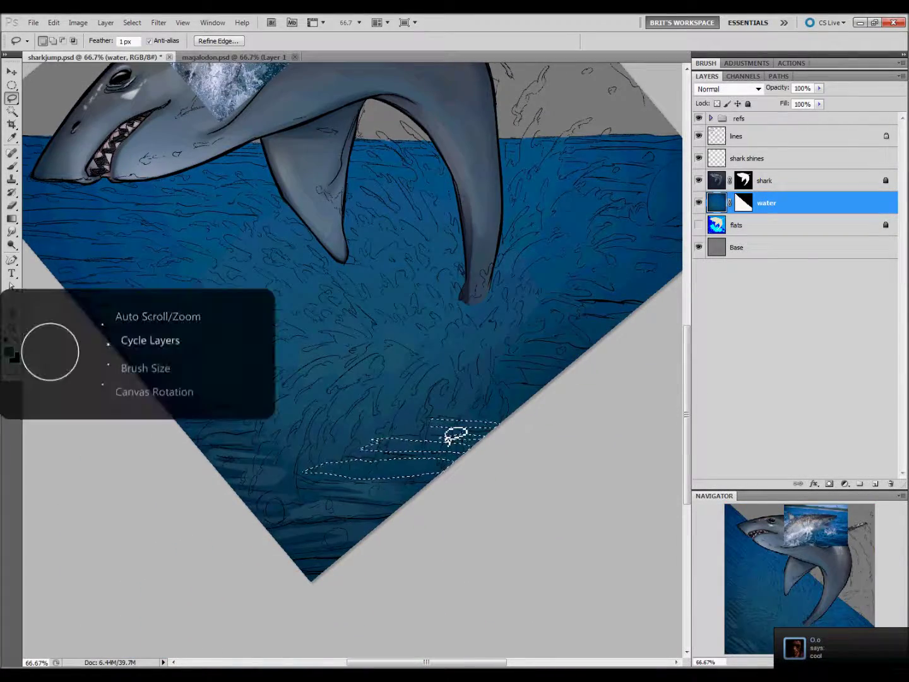
key(g)
drag(419, 409, 400, 560)
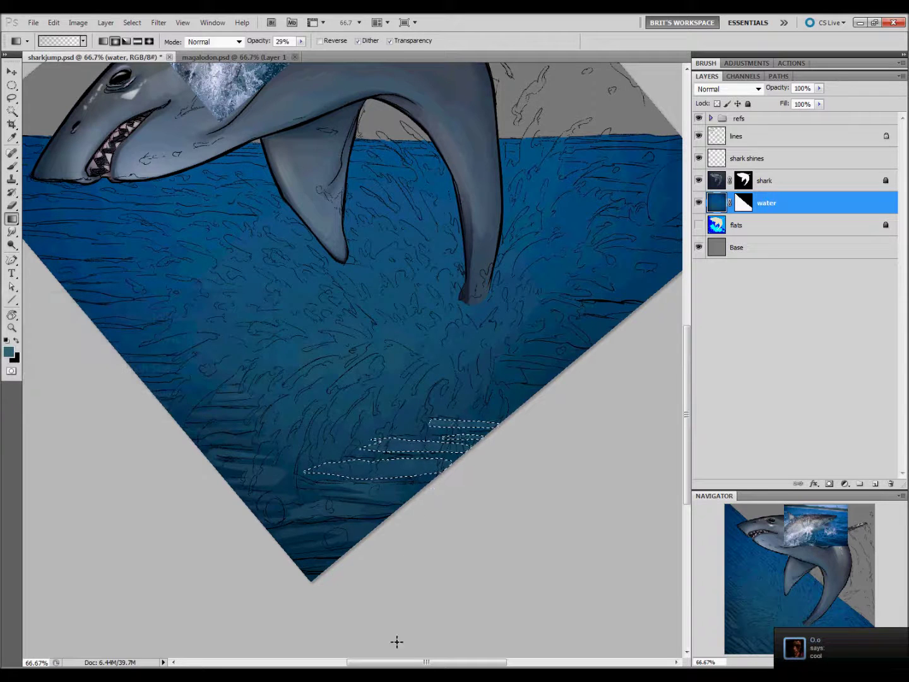
key(l)
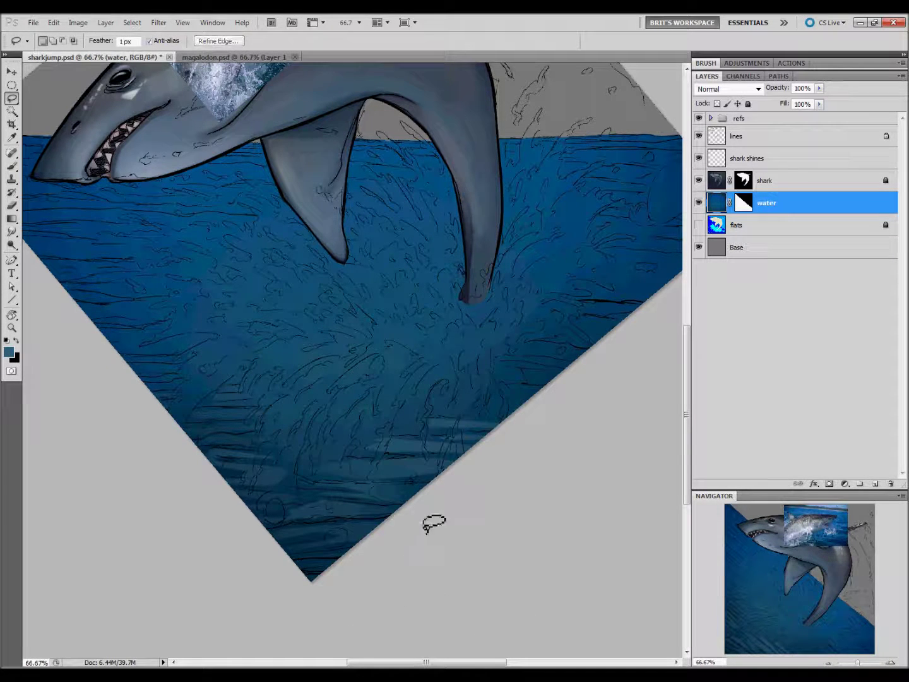
key(ctrl+d)
Select Layer 9 inside the refs group, then collapse the group
scroll(484, 564, up, 2)
scroll(572, 508, up, 1)
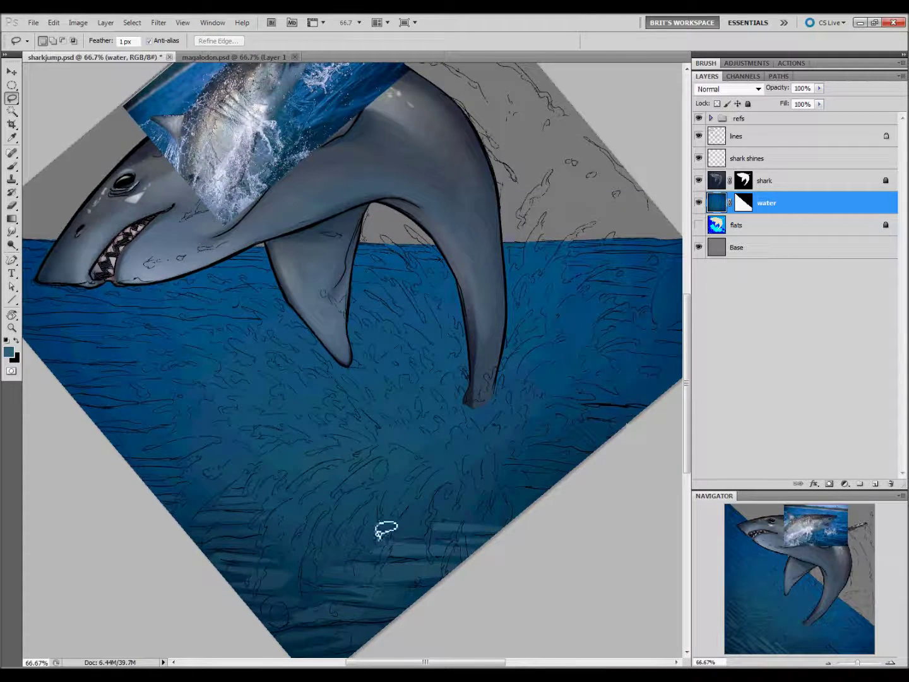
scroll(392, 511, up, 1)
scroll(410, 454, up, 2)
scroll(429, 404, left, 1)
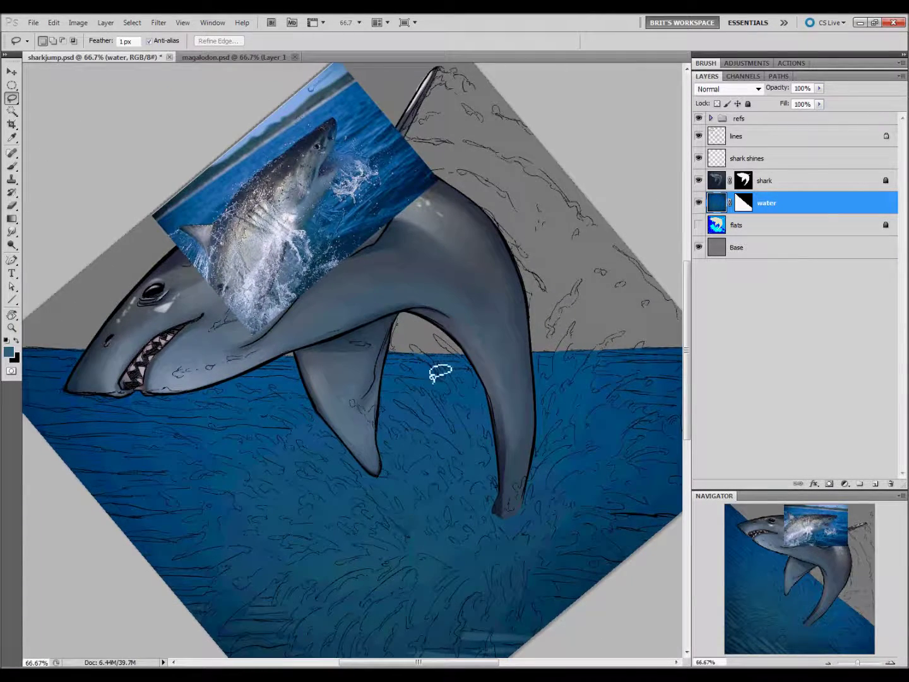
click(758, 120)
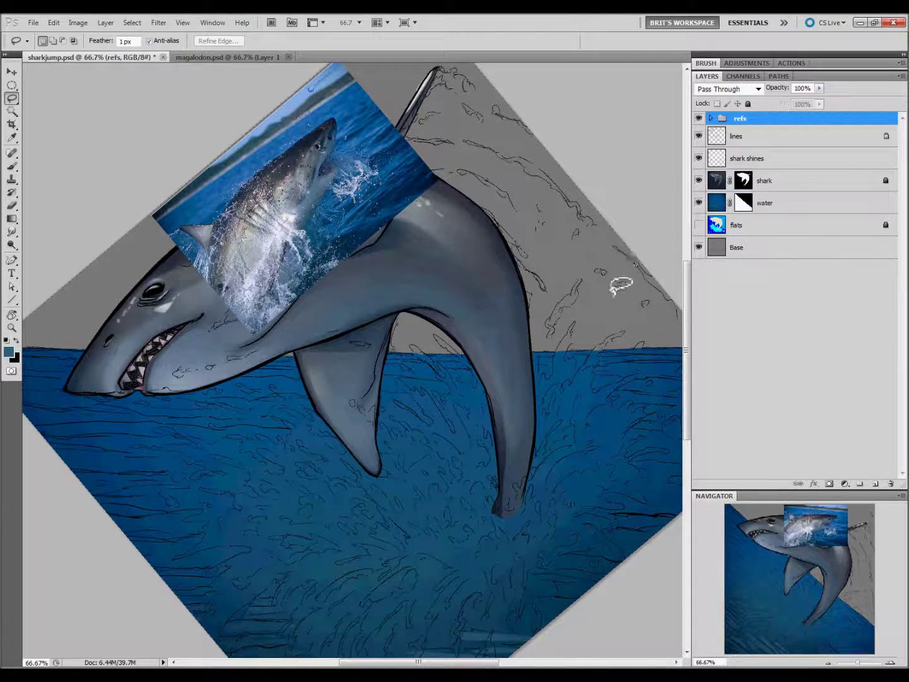
click(711, 117)
click(759, 183)
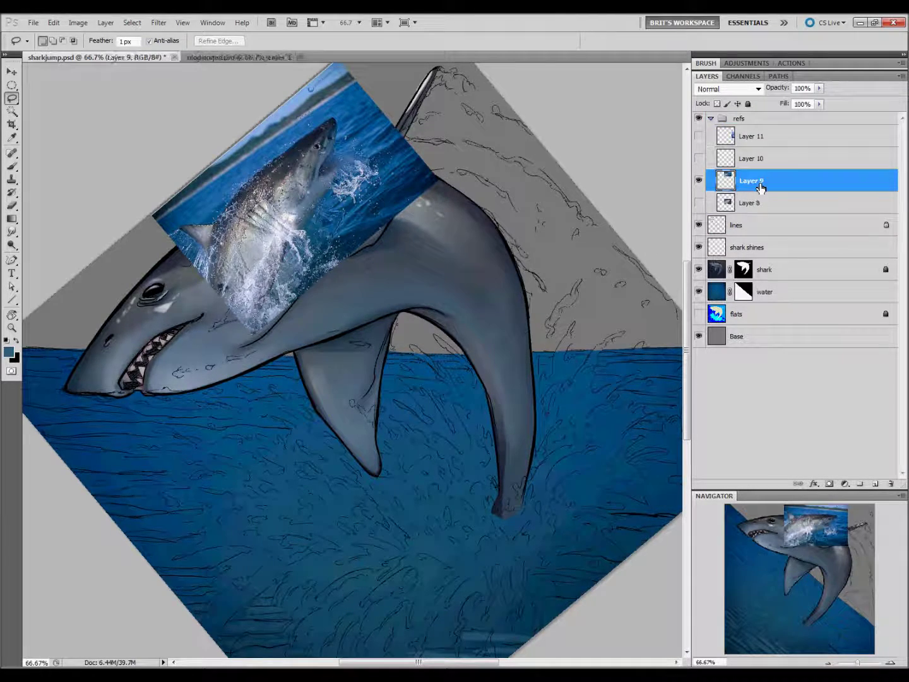
click(711, 118)
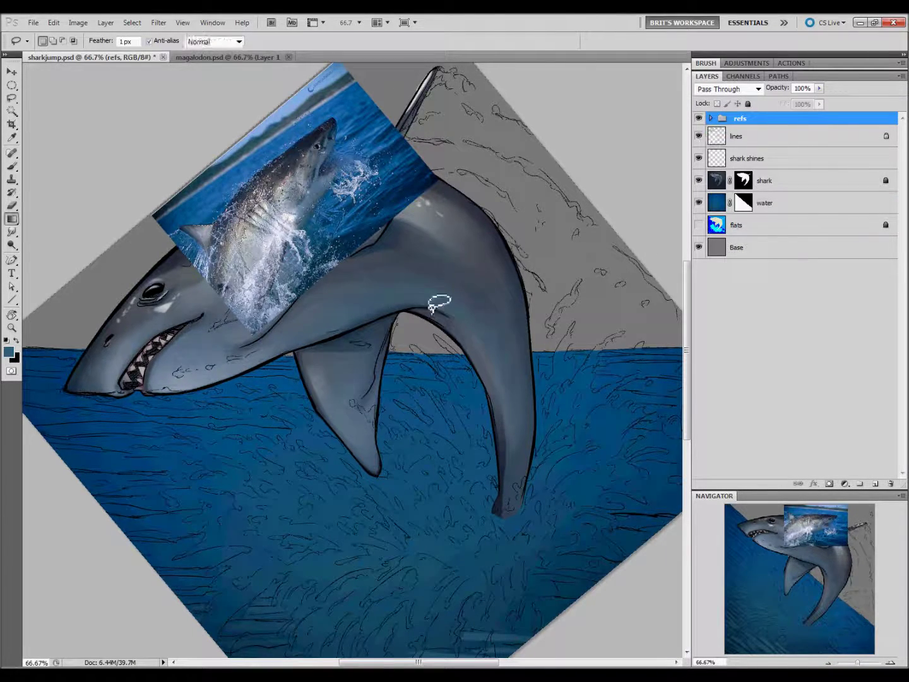
Sample a lighter blue and lasso horizontal streaks in the right and left water
key(i)
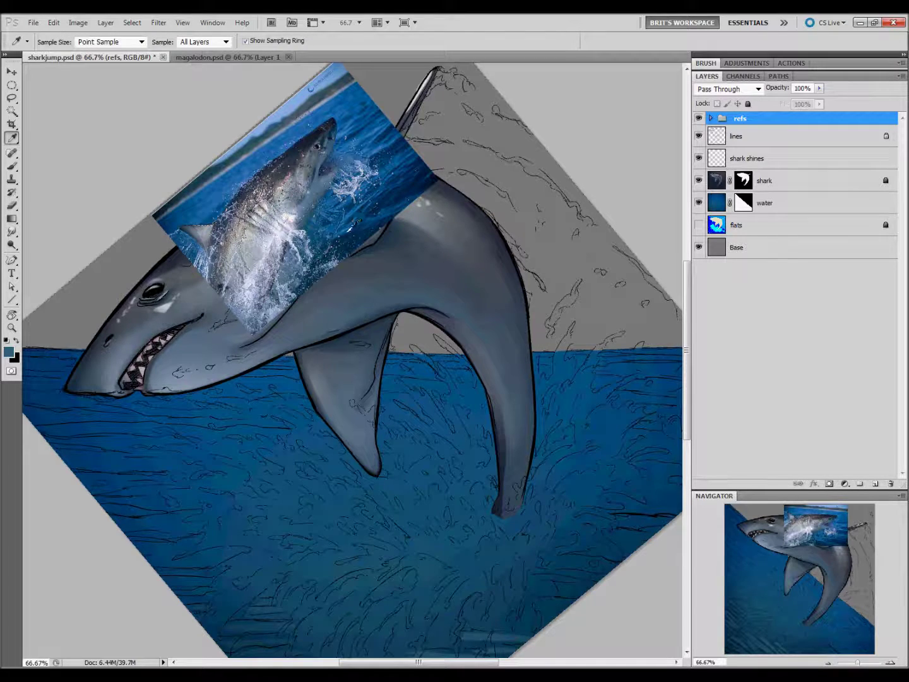
click(350, 212)
key(l)
drag(486, 537, 543, 412)
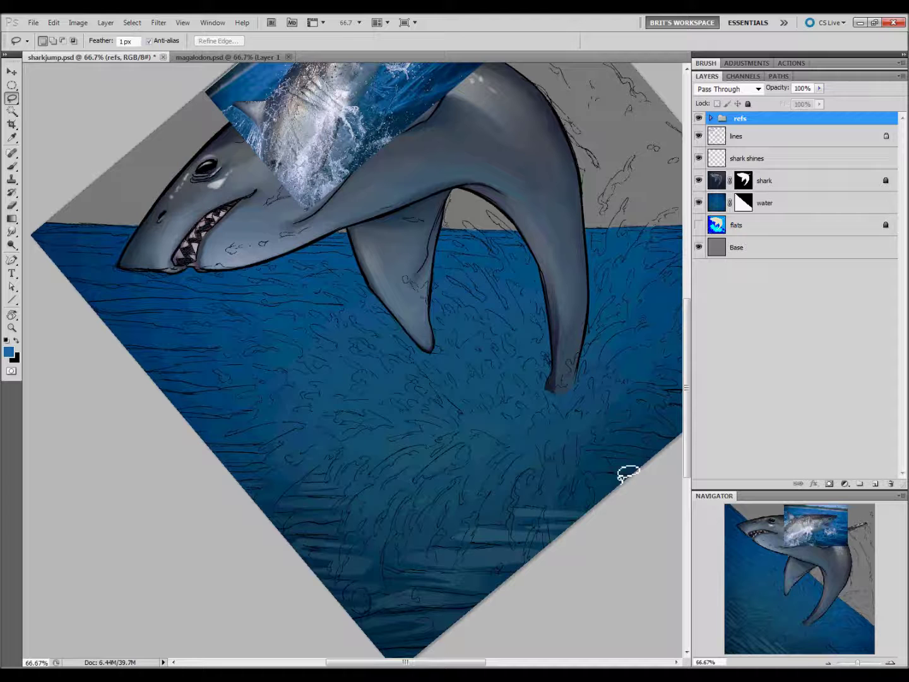
drag(642, 497, 640, 463)
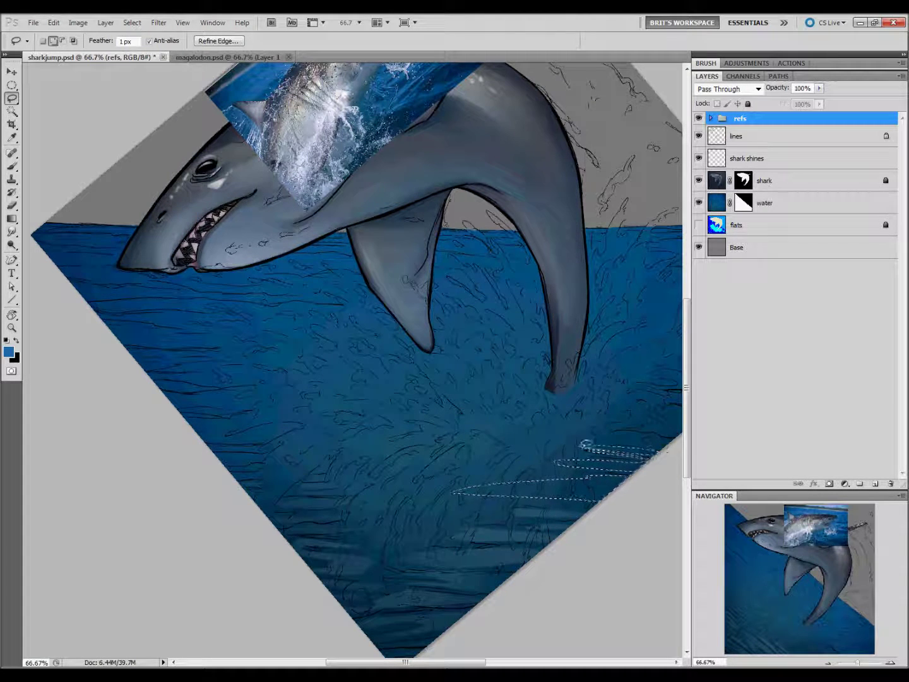
drag(611, 433, 654, 441)
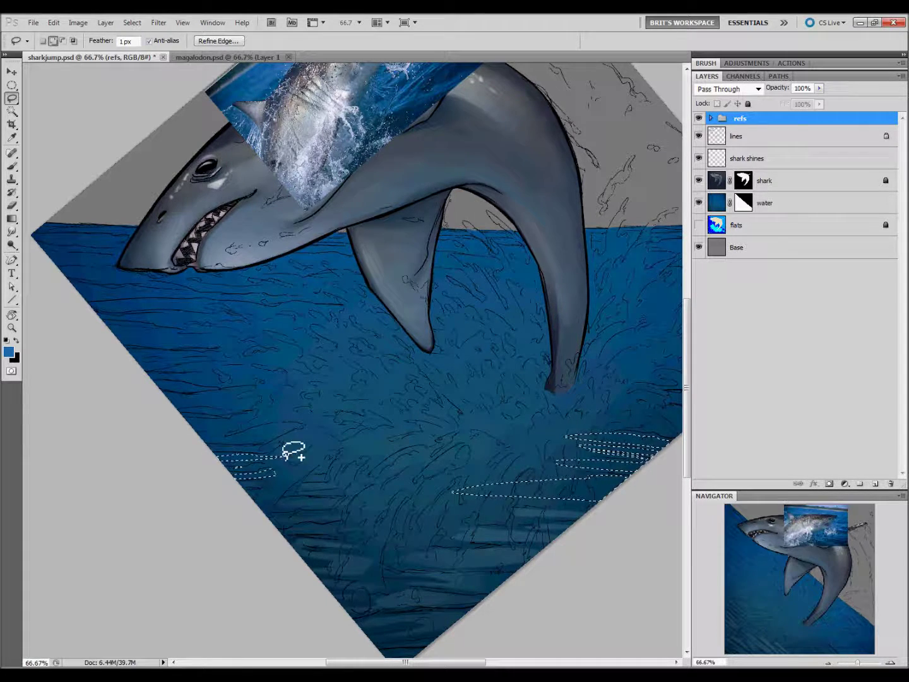
mouse_move(275, 422)
mouse_down()
mouse_move(243, 427)
mouse_move(398, 429)
mouse_up()
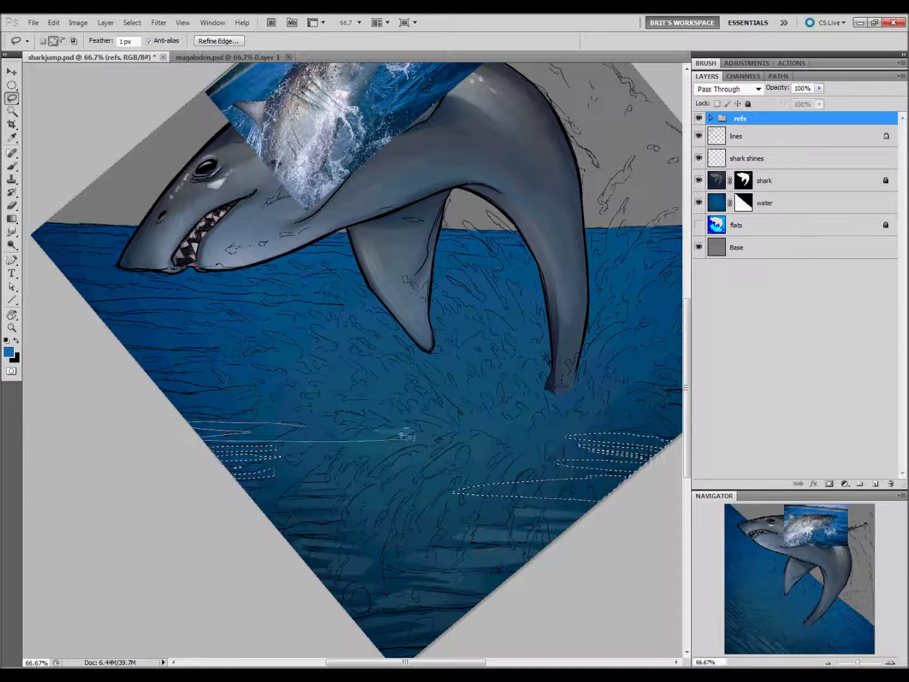
Attempt the gradient fill, dismiss the group error, and target the water layer
key(g)
click(346, 429)
click(429, 262)
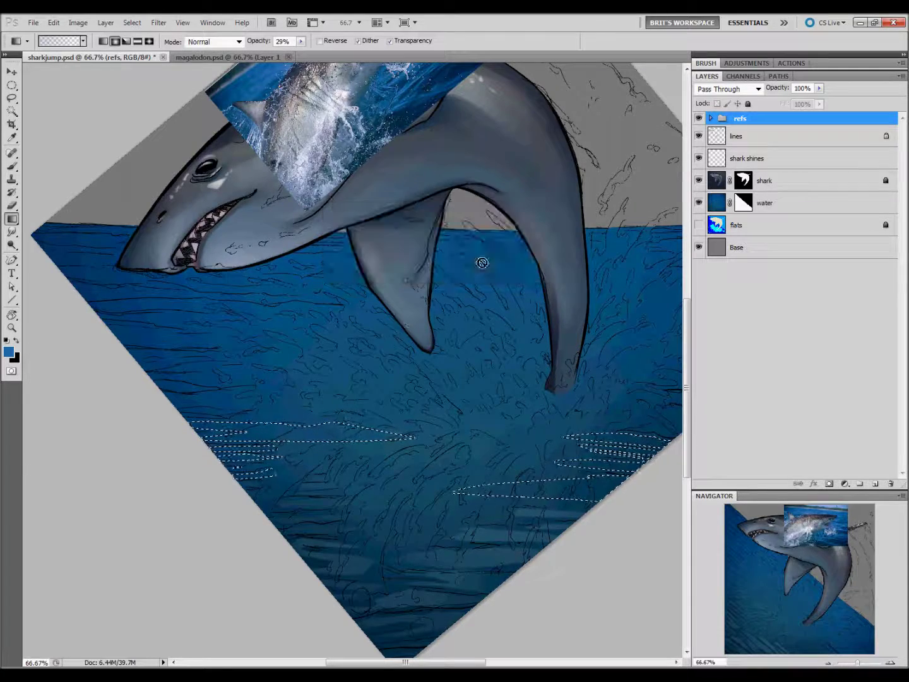
key(alt+bracketleft)
key(alt+bracketleft)
key(alt+bracketleft)
Lock transparent pixels on the shark shines and lines layers
click(758, 159)
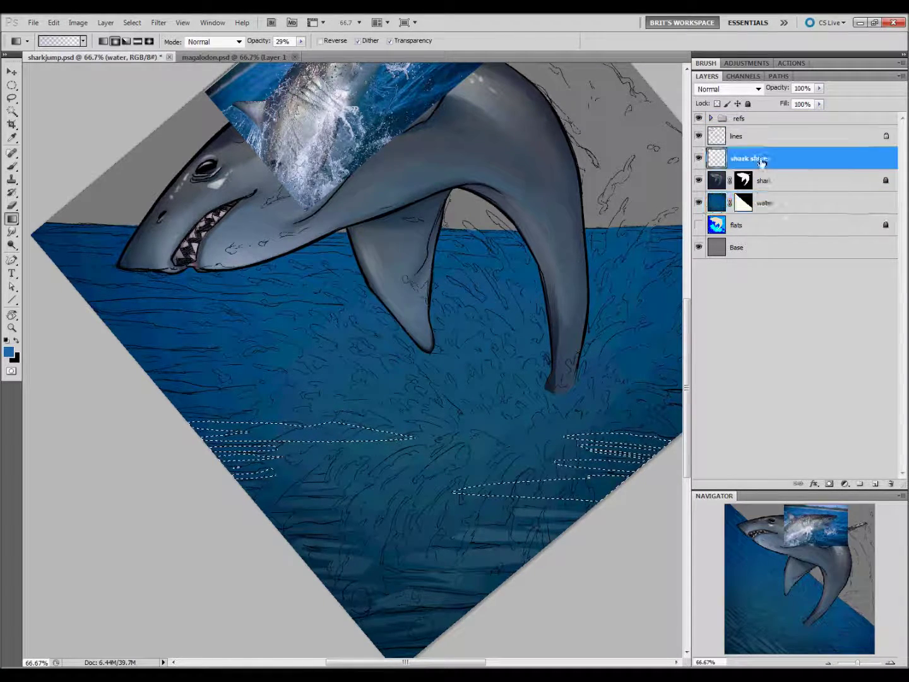
key(/)
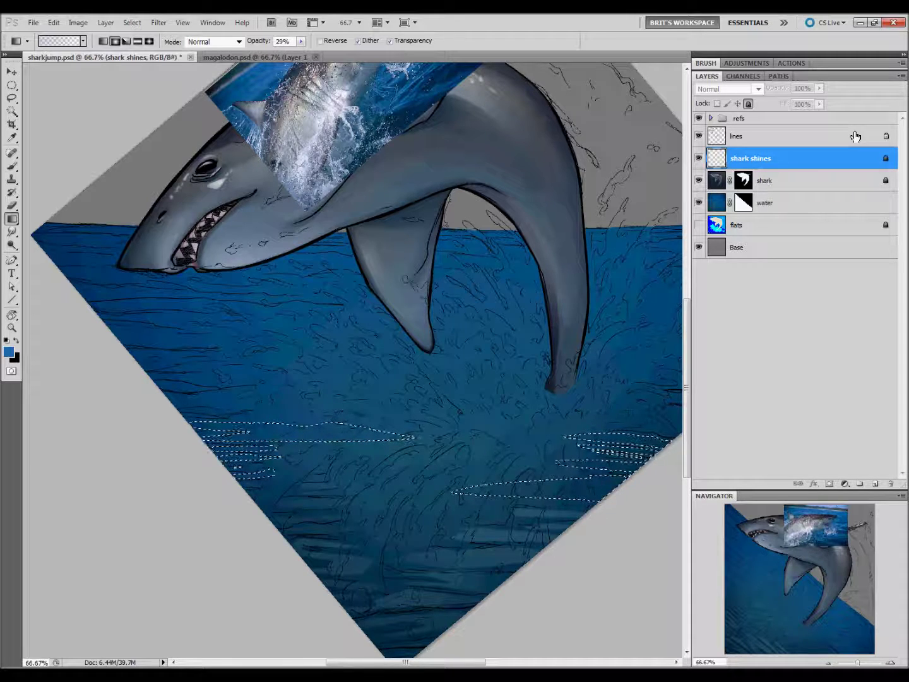
click(855, 136)
key(/)
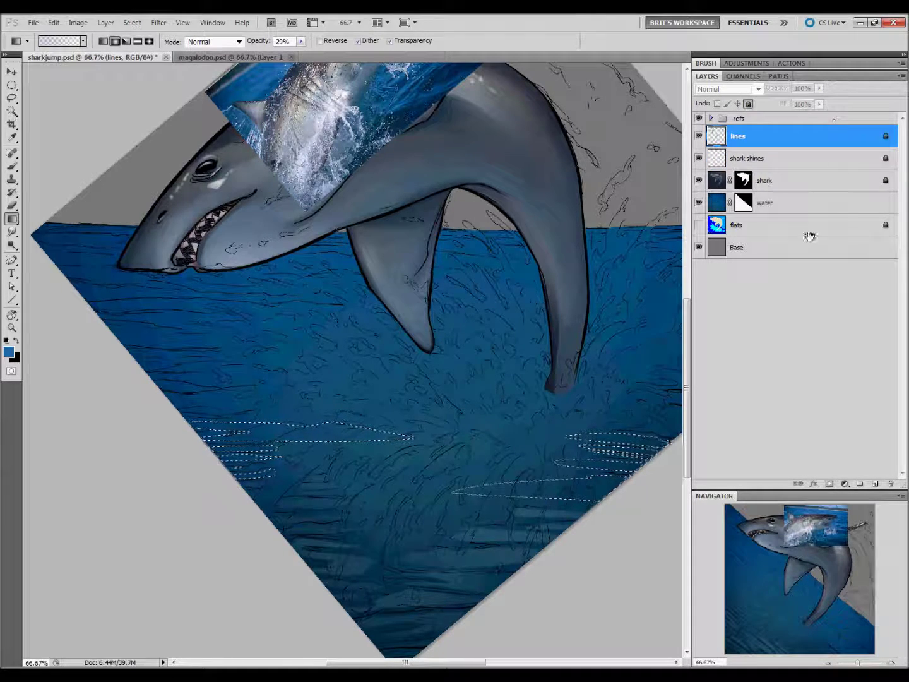
On the water layer, fill the streaks with the lighter blue gradient and deselect
click(827, 205)
drag(296, 423, 275, 420)
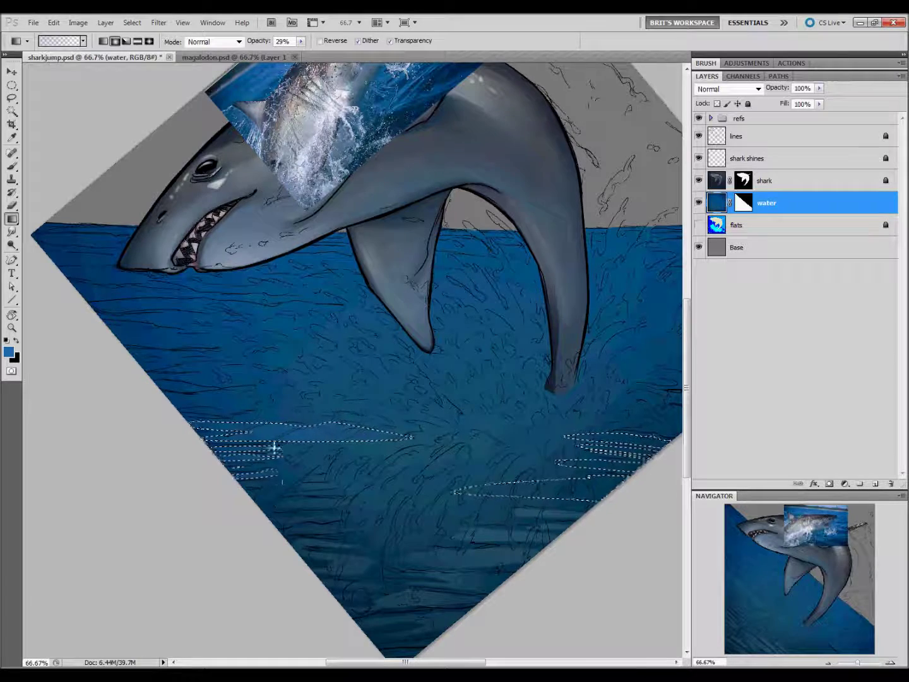
key(l)
key(ctrl+d)
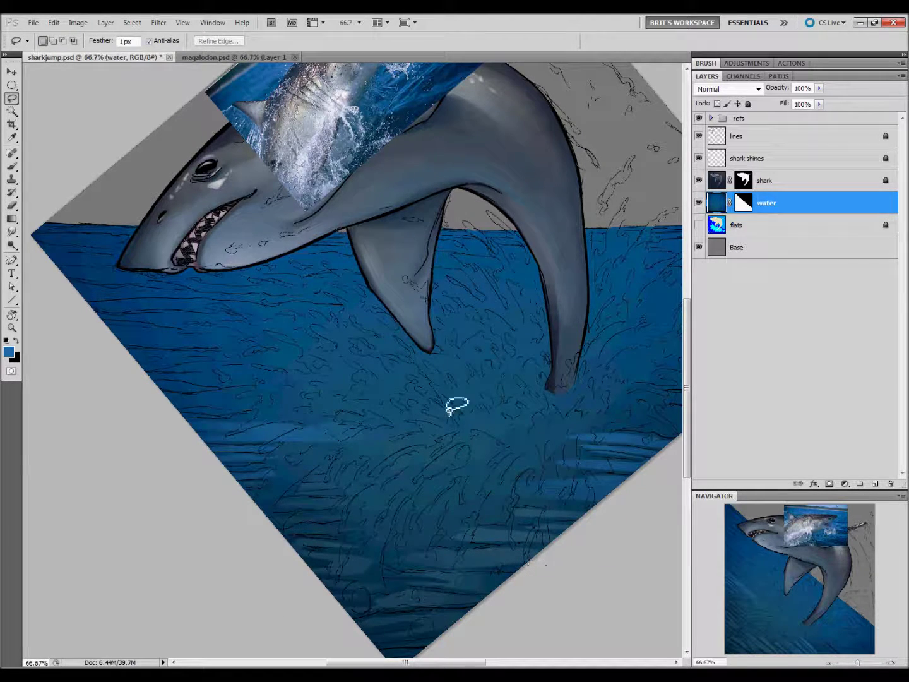
Lasso streaks in the left water, below the tail and below the shark's jaw
drag(400, 461, 496, 510)
key(alt+Tab)
key(Escape)
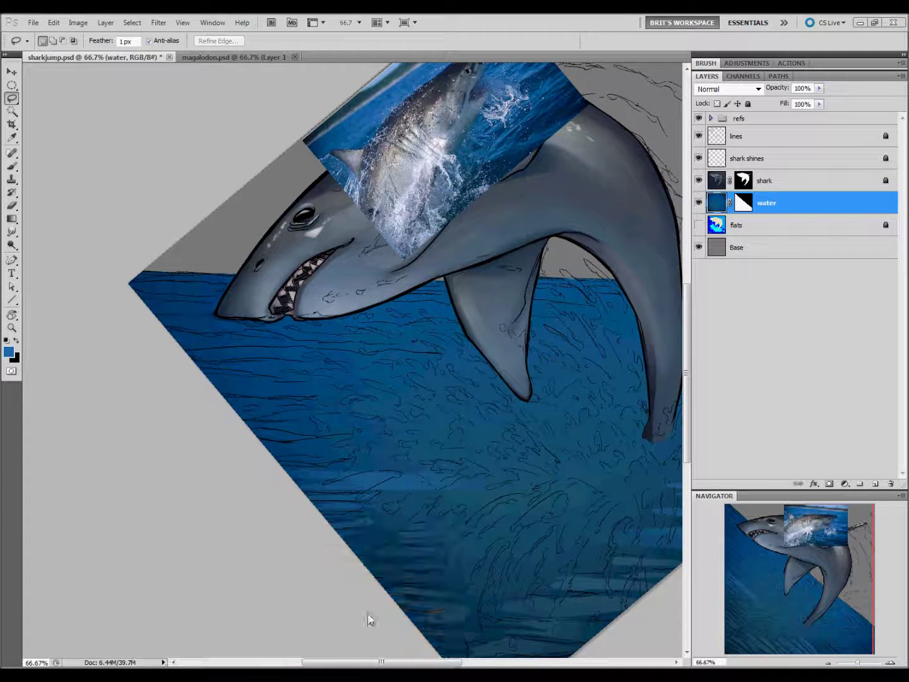
mouse_move(348, 432)
mouse_down()
mouse_move(337, 459)
mouse_move(363, 428)
mouse_up()
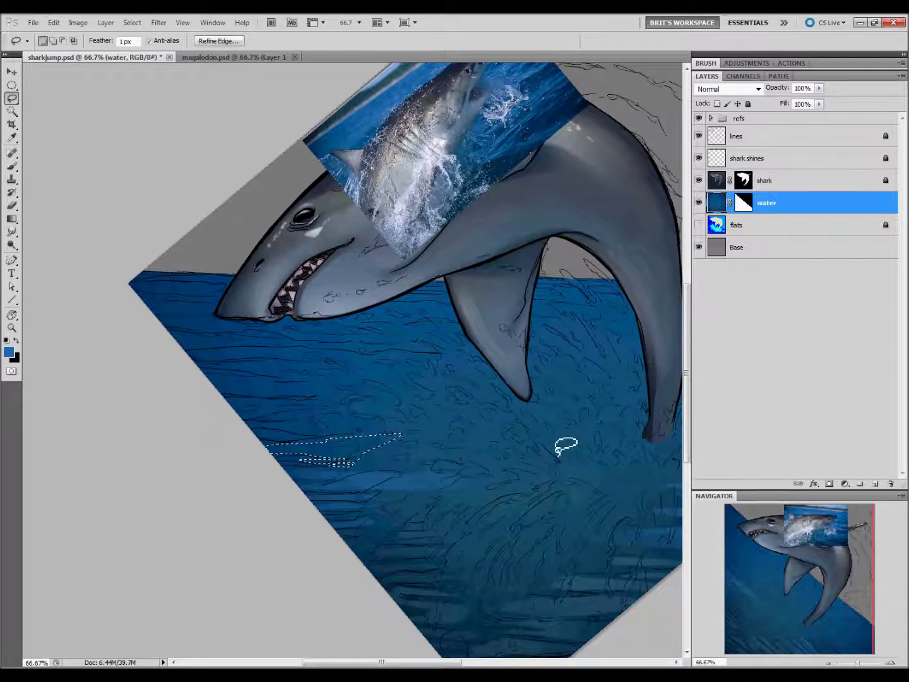
drag(564, 446, 463, 504)
drag(670, 477, 676, 503)
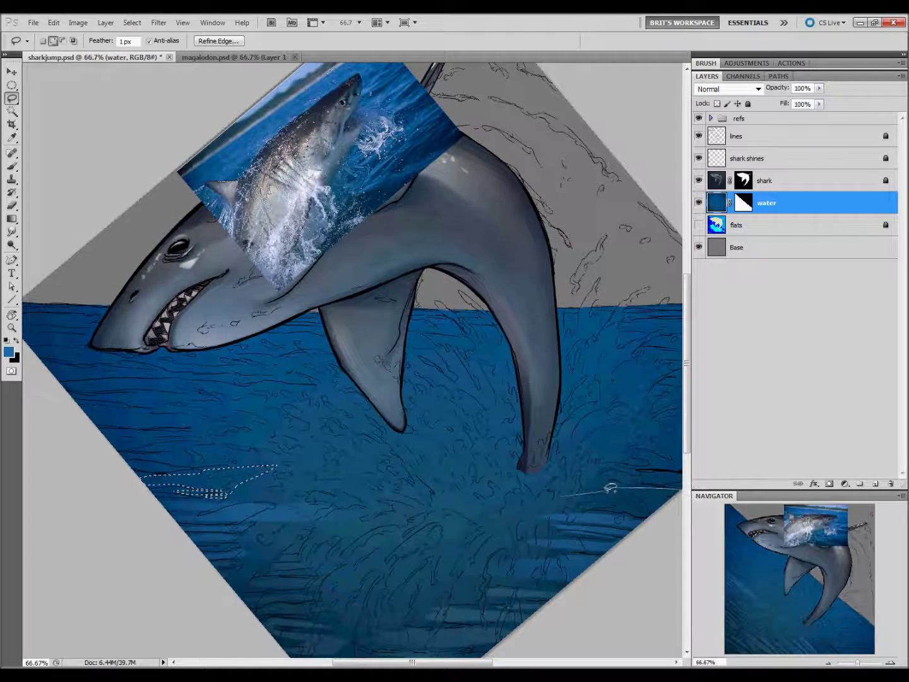
drag(434, 497, 733, 494)
mouse_move(480, 436)
mouse_down()
mouse_move(499, 457)
mouse_move(442, 416)
mouse_up()
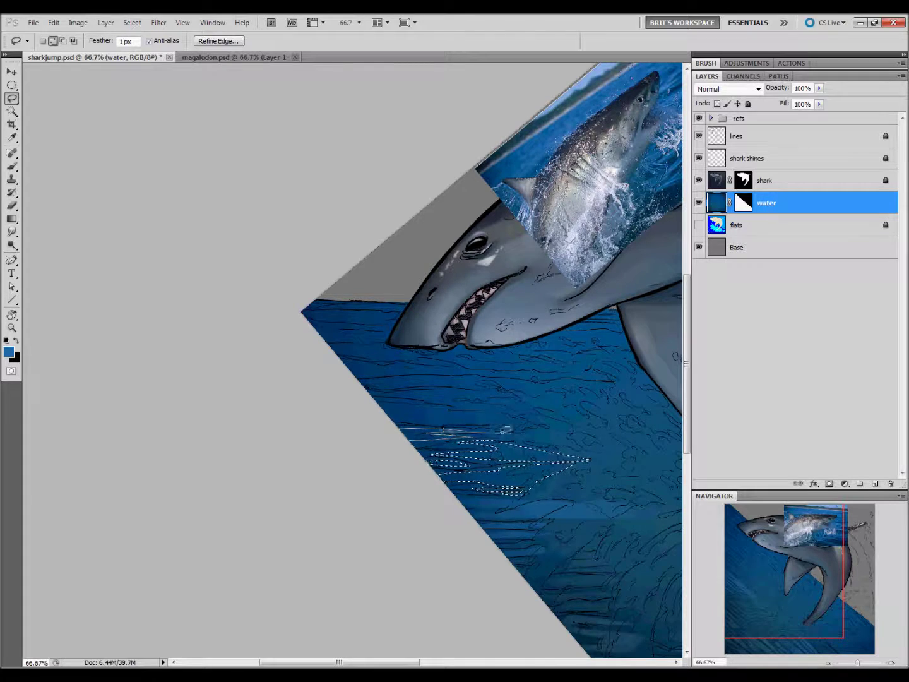
mouse_move(442, 417)
mouse_down()
mouse_move(365, 380)
mouse_move(376, 361)
mouse_move(467, 370)
mouse_move(504, 560)
mouse_up()
Clear the selection and lasso new zig-zag streaks across the right-hand water
key(g)
key(ctrl+d)
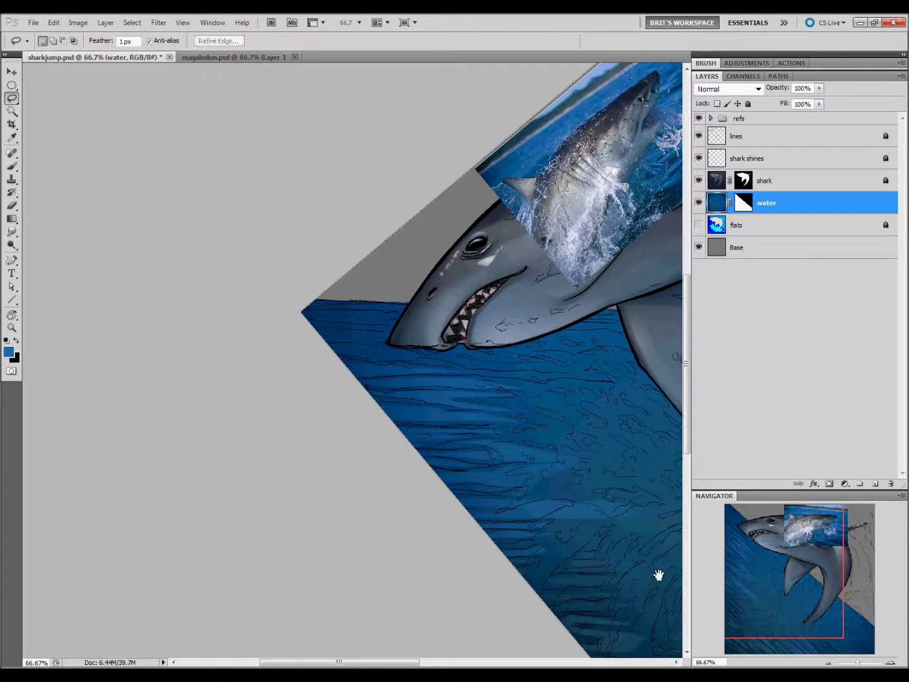
drag(655, 574, 463, 579)
drag(635, 479, 631, 483)
mouse_move(679, 417)
mouse_down()
mouse_move(521, 436)
mouse_move(650, 473)
mouse_move(562, 490)
mouse_up()
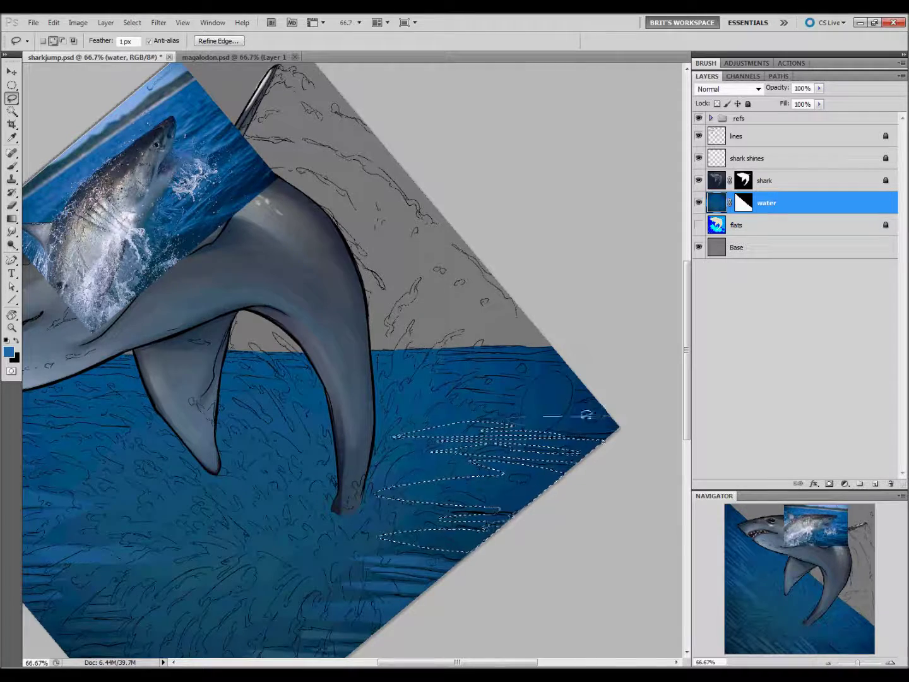
drag(521, 407, 428, 404)
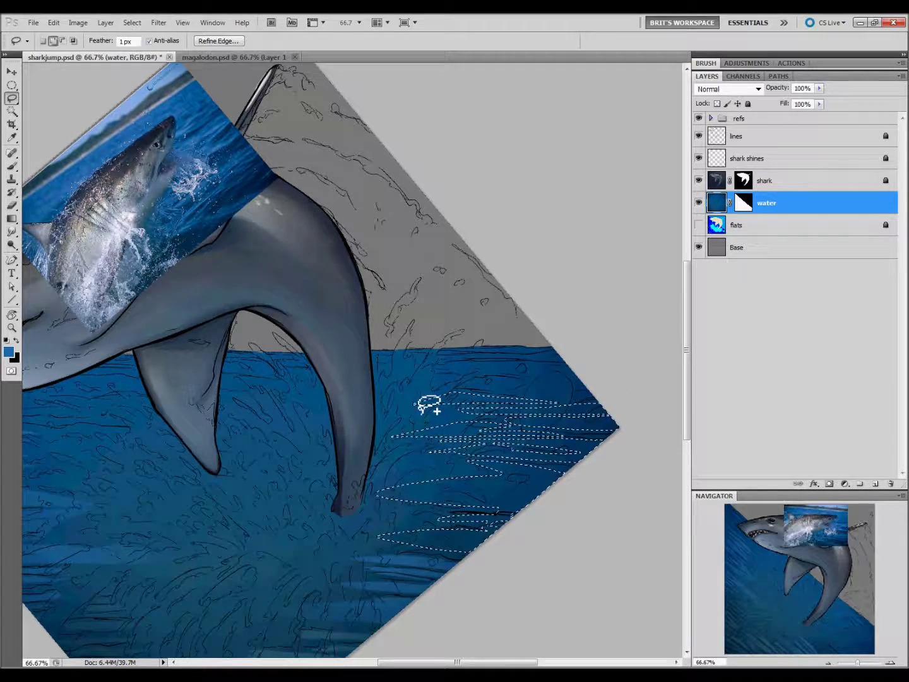
mouse_move(587, 381)
mouse_down()
mouse_move(484, 390)
mouse_move(578, 372)
mouse_move(436, 366)
mouse_move(559, 361)
mouse_move(588, 372)
mouse_move(523, 564)
mouse_up()
Lighten the zig-zag streaks, then undo that fill and deselect
key(b)
key(l)
key(ctrl+d)
key(ctrl+alt+z)
key(b)
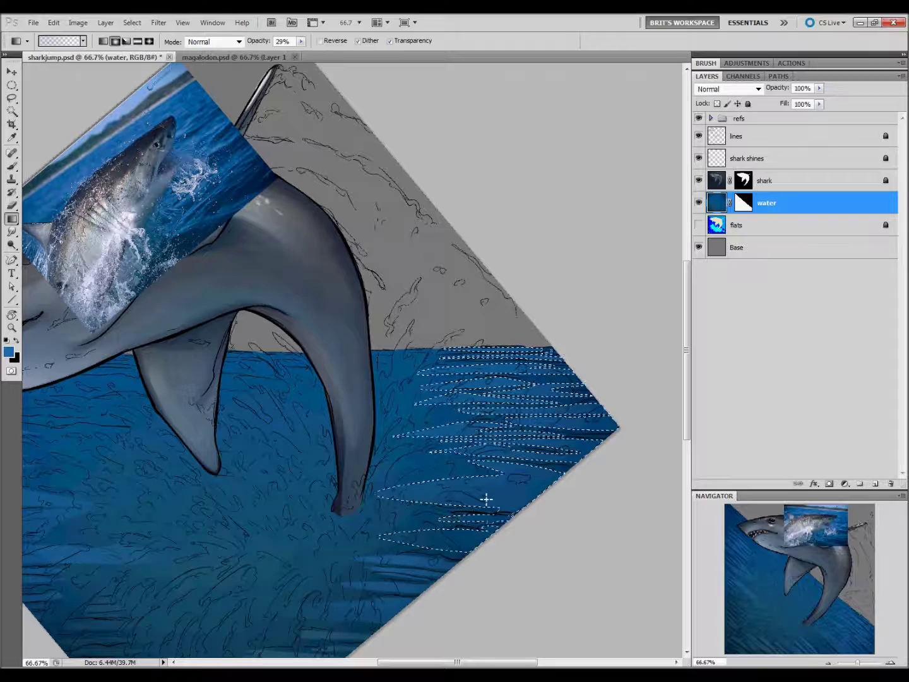
key(l)
key(ctrl+d)
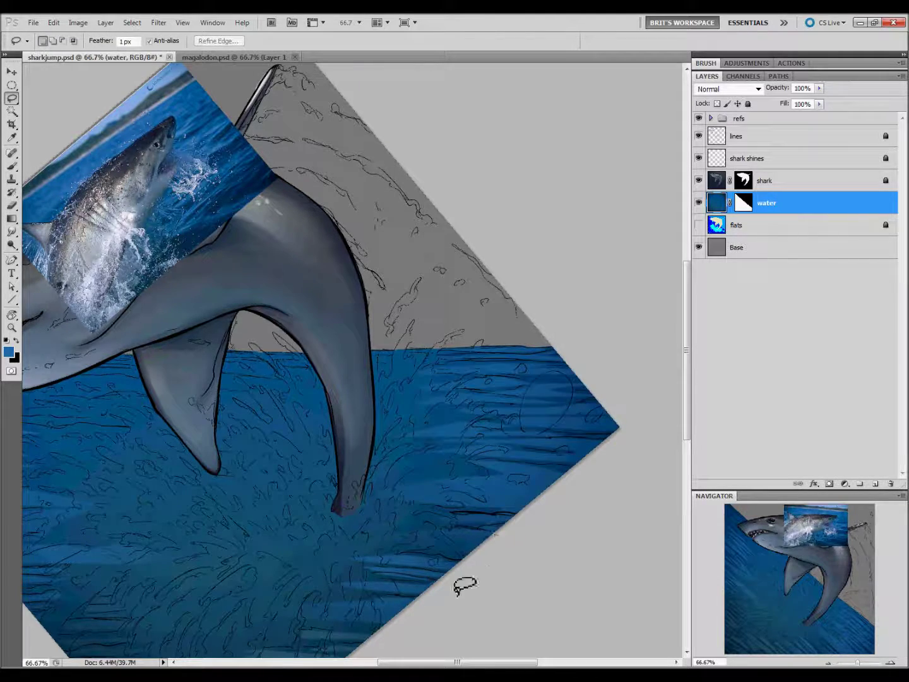
scroll(400, 559, left, 1)
scroll(412, 479, left, 5)
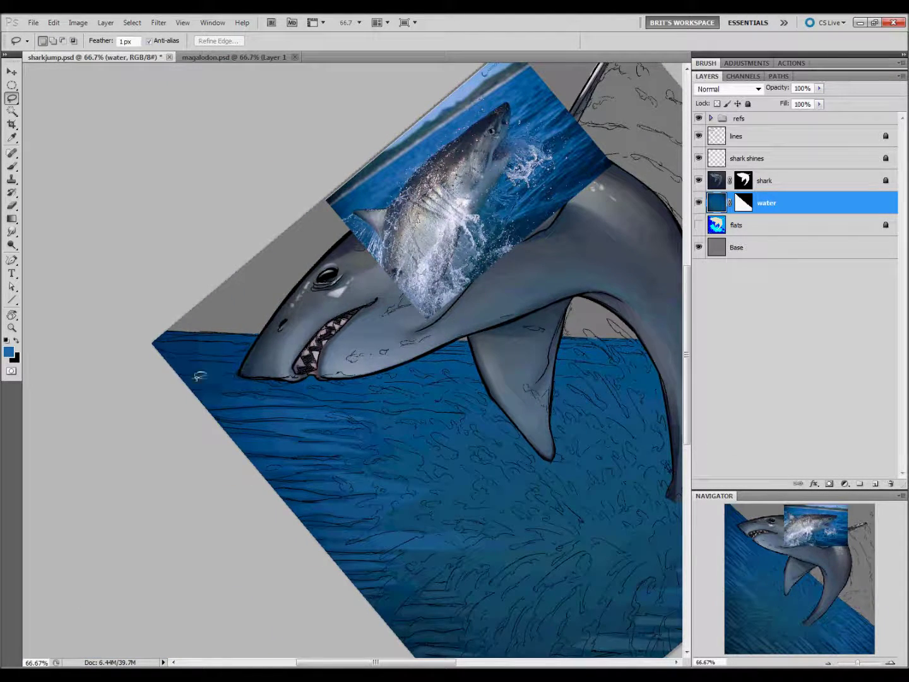
Lasso waterline streaks under the jaw, belly and fin, fill them with a faint gradient, and deselect
mouse_move(268, 385)
mouse_down()
mouse_move(152, 400)
mouse_move(161, 358)
mouse_move(180, 370)
mouse_up()
drag(371, 388, 452, 369)
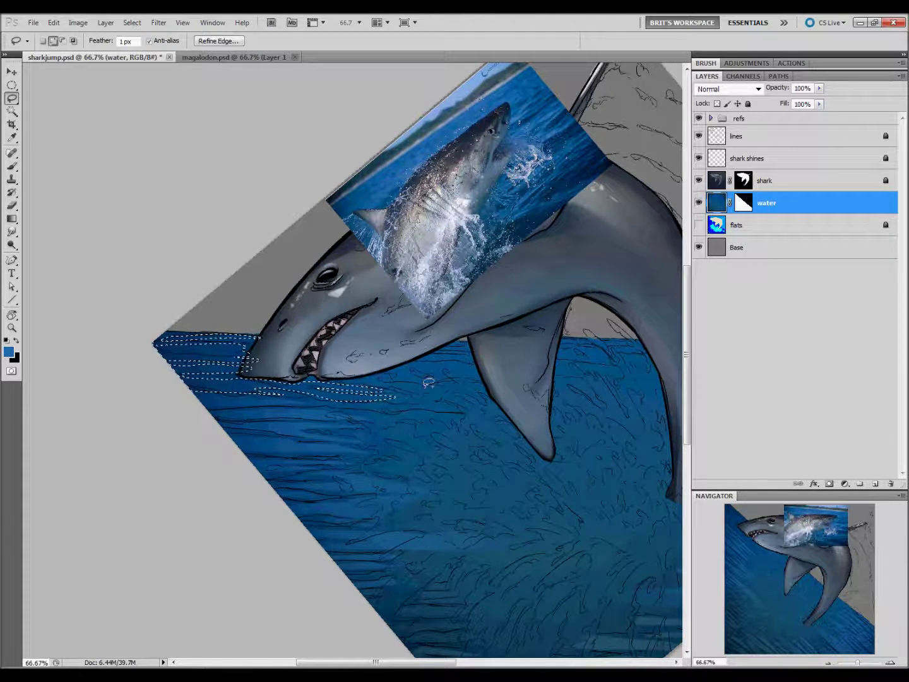
drag(451, 369, 417, 346)
drag(647, 401, 534, 420)
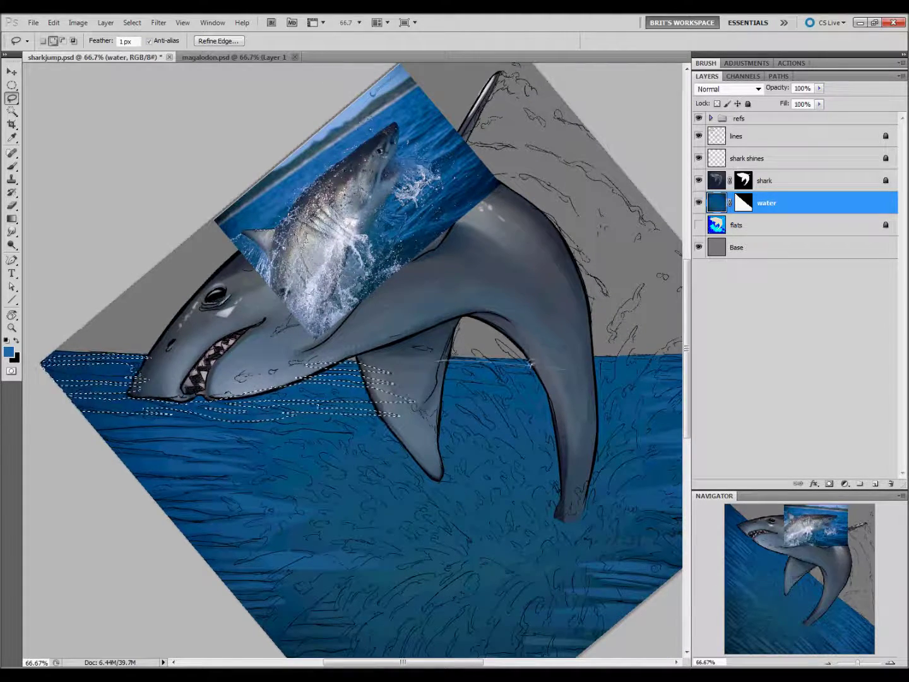
mouse_move(471, 492)
mouse_down()
mouse_move(544, 391)
mouse_move(551, 358)
mouse_up()
key(g)
drag(306, 416, 486, 379)
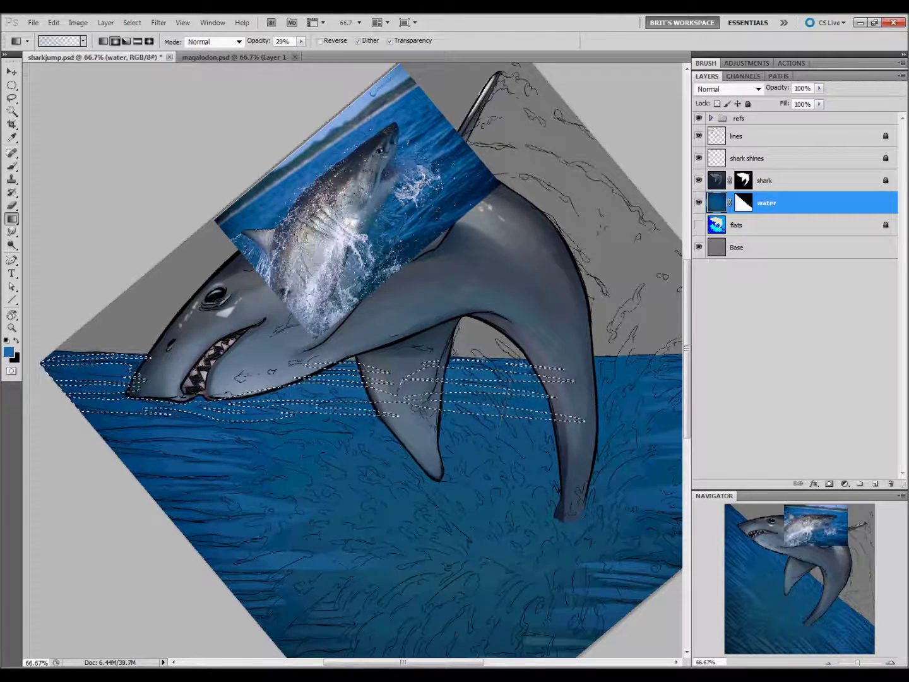
key(l)
key(ctrl+d)
Sample a photo blue, lay a faint gradient over the water, then sample a darker blue
drag(467, 558, 480, 527)
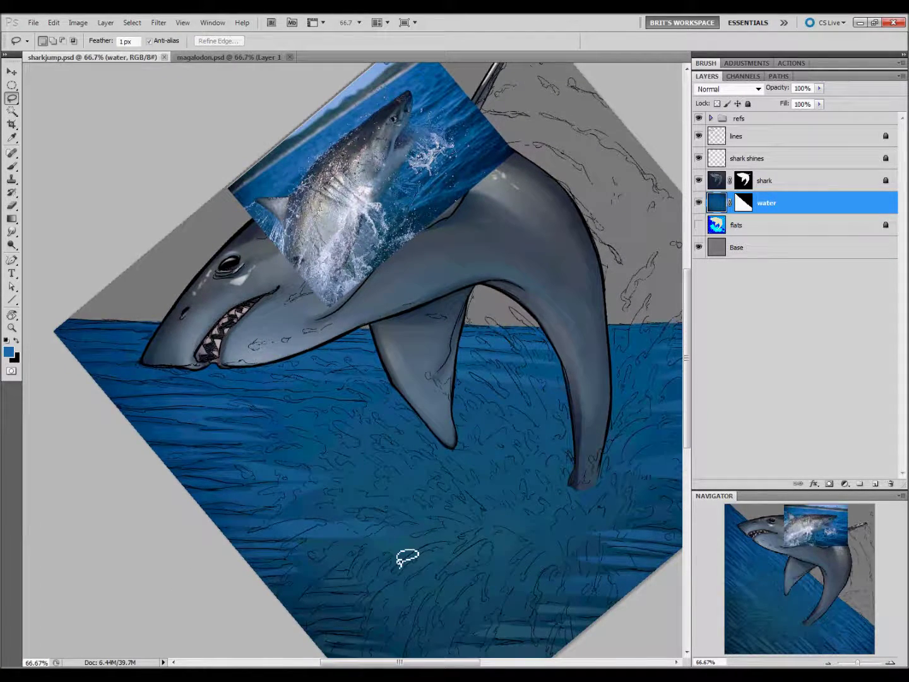
key(i)
click(320, 137)
key(g)
drag(371, 374, 390, 440)
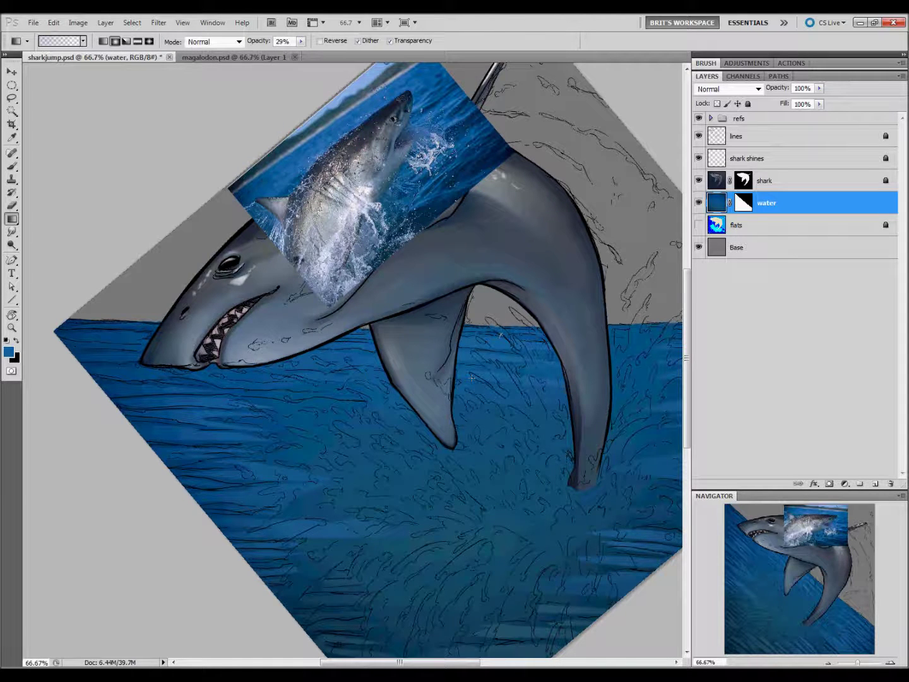
key(i)
click(240, 200)
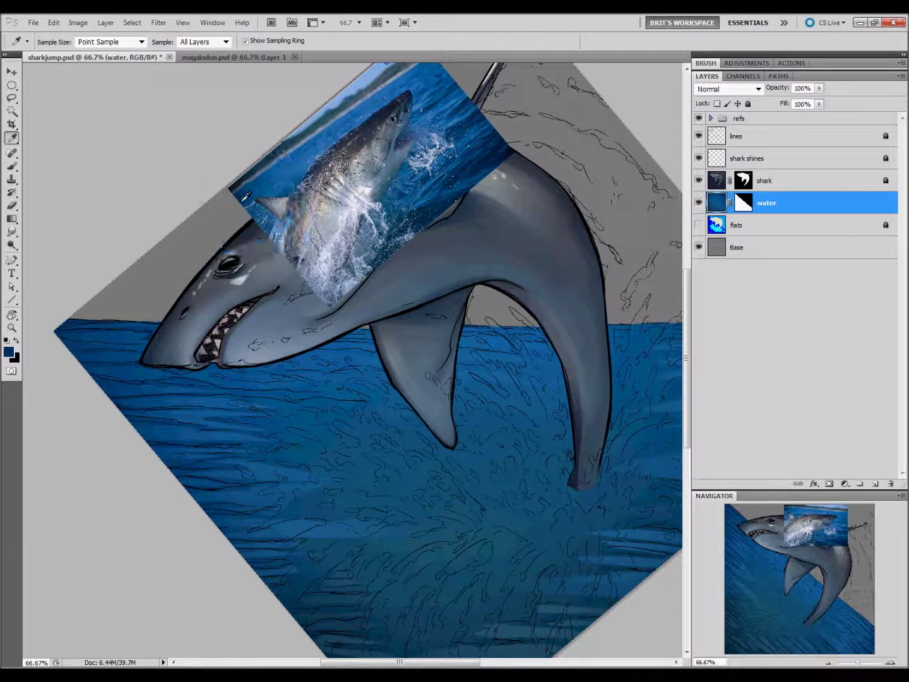
Sample several light and dark blues from the water with the Eyedropper
key(g)
scroll(378, 505, right, 5)
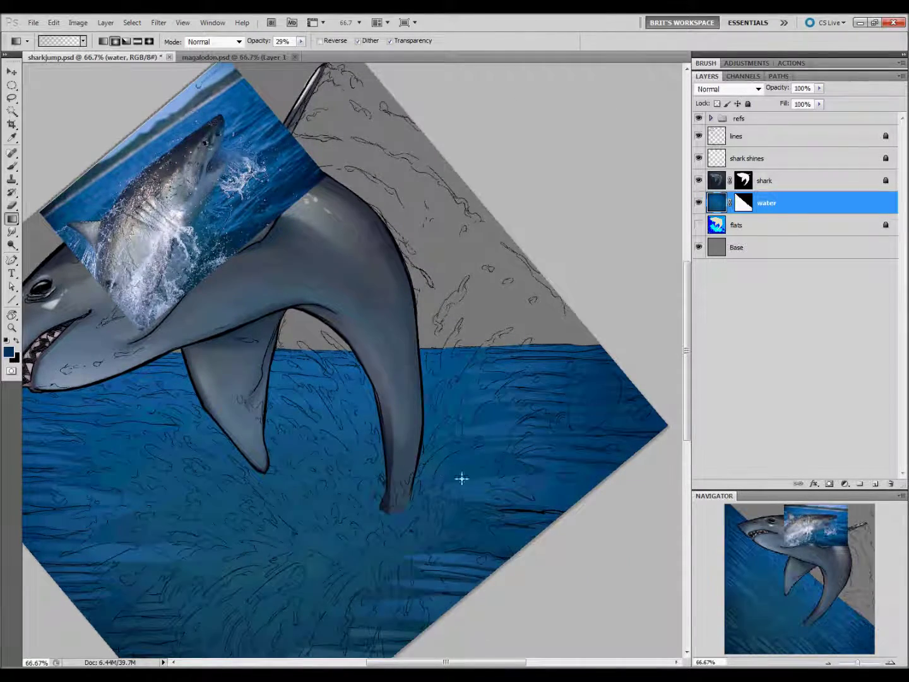
scroll(455, 492, down, 3)
scroll(454, 492, left, 3)
key(ctrl+s)
key(i)
scroll(378, 429, up, 4)
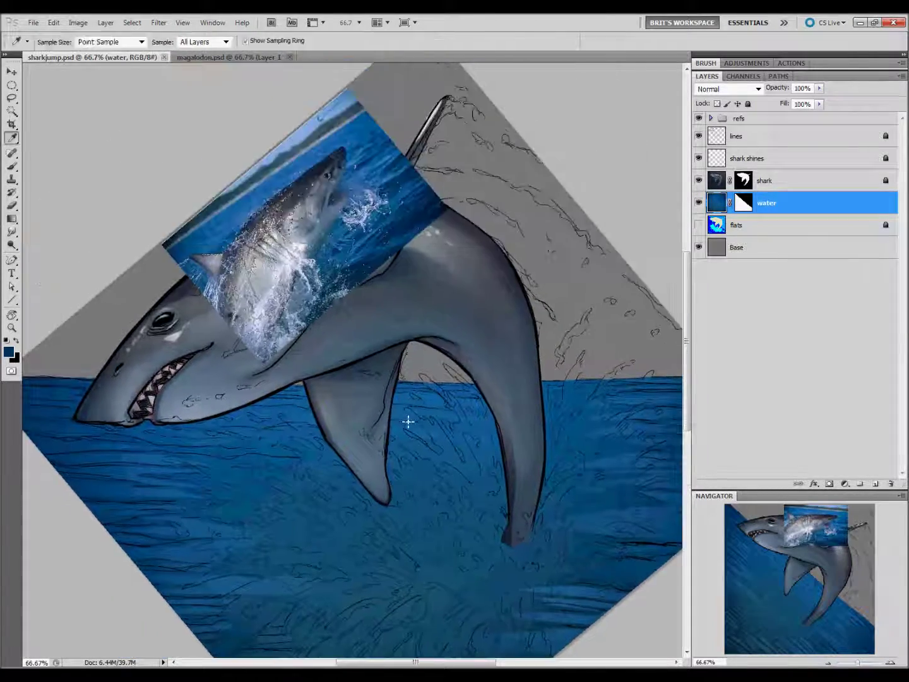
click(368, 236)
click(163, 456)
click(359, 247)
Make a lighter sky blue the foreground colour and lasso a streak on the lower water
click(9, 351)
click(553, 474)
click(735, 441)
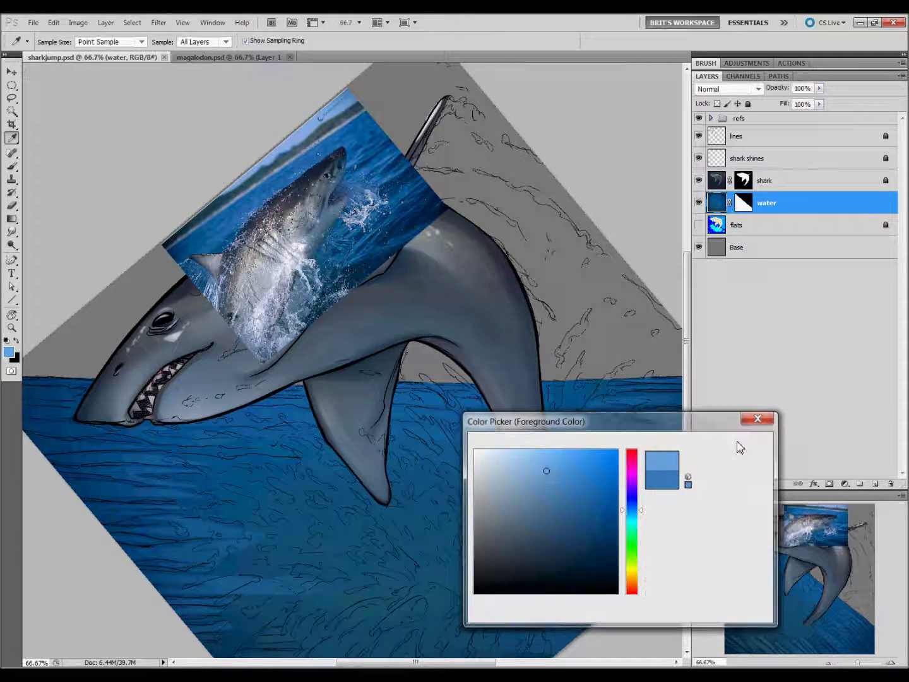
key(l)
drag(524, 576, 577, 463)
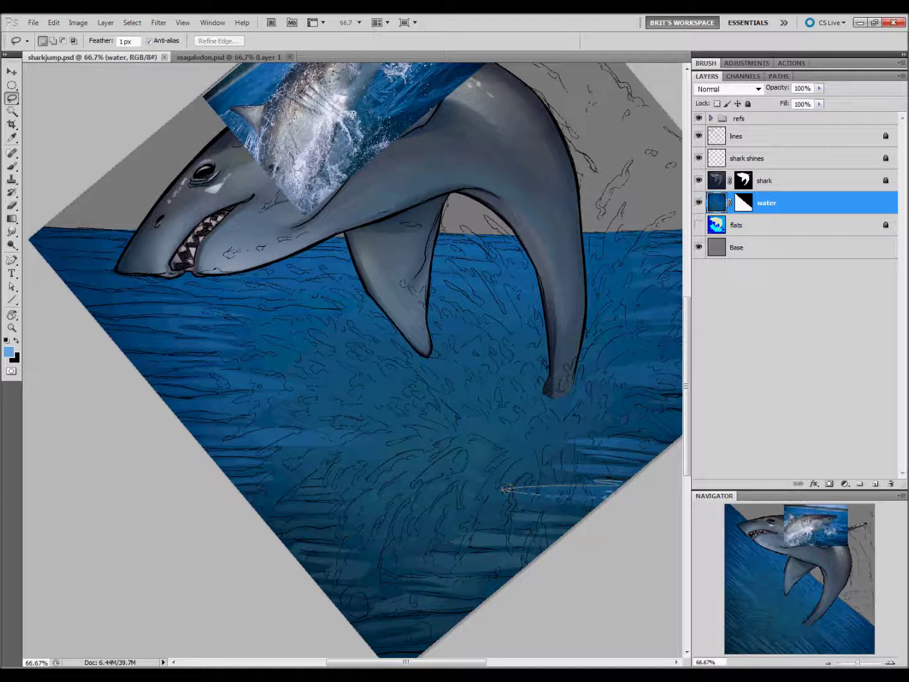
Lasso several thin streaks on the lower water, then discard them and deselect
mouse_move(641, 485)
mouse_down()
mouse_move(643, 461)
mouse_move(667, 446)
mouse_up()
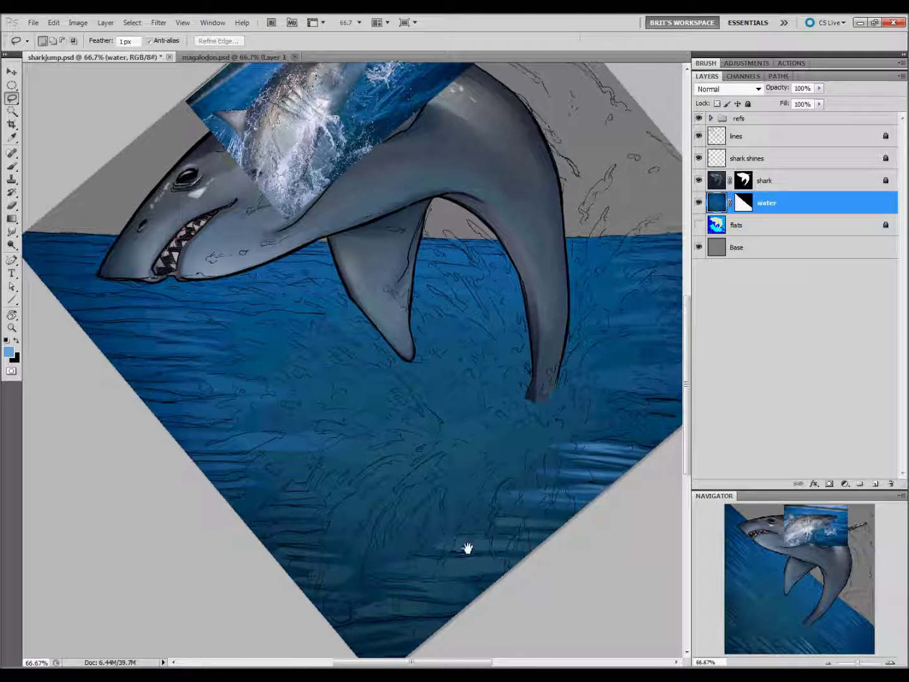
drag(467, 543, 602, 554)
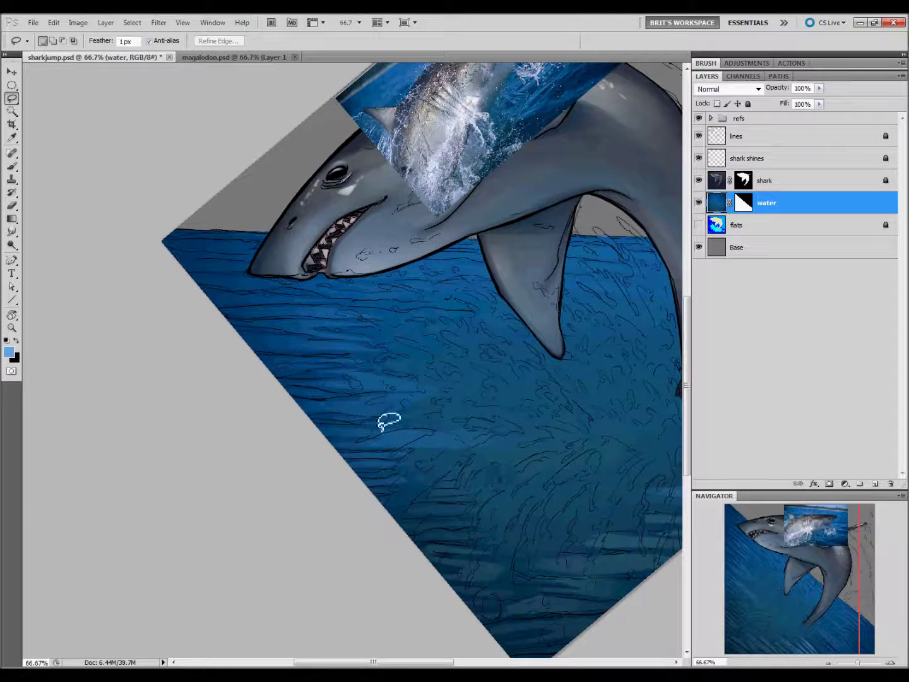
drag(335, 428, 341, 445)
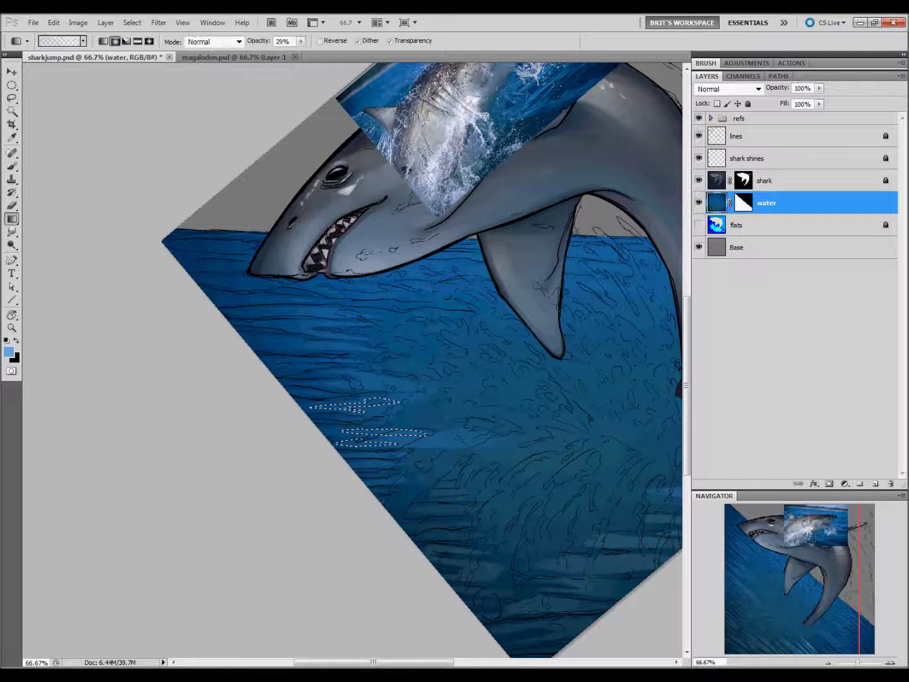
drag(568, 499, 528, 530)
key(Return)
drag(442, 430, 582, 584)
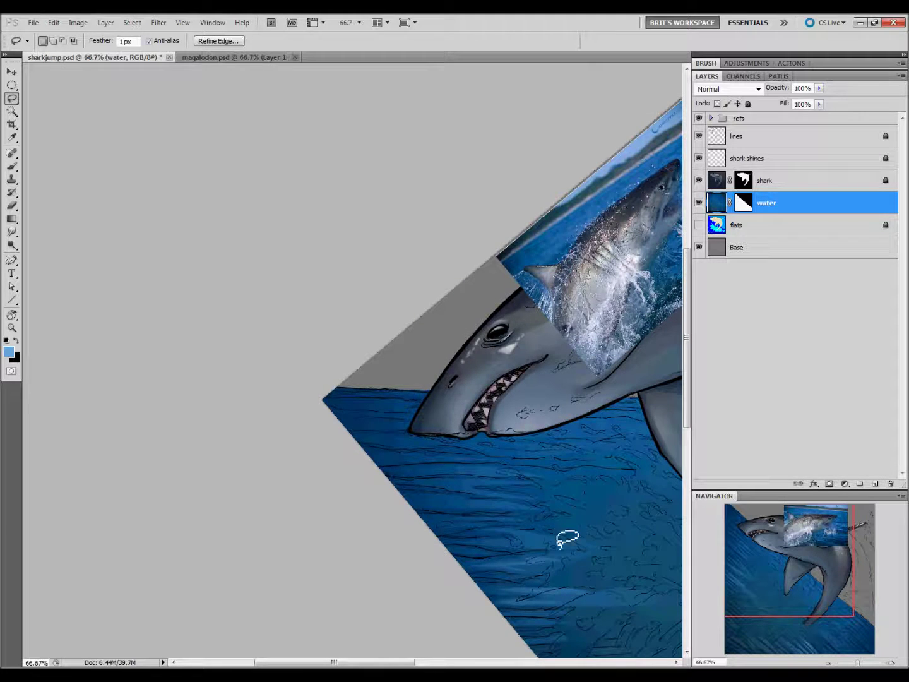
drag(579, 541, 536, 527)
drag(472, 518, 426, 523)
key(Delete)
key(ctrl+d)
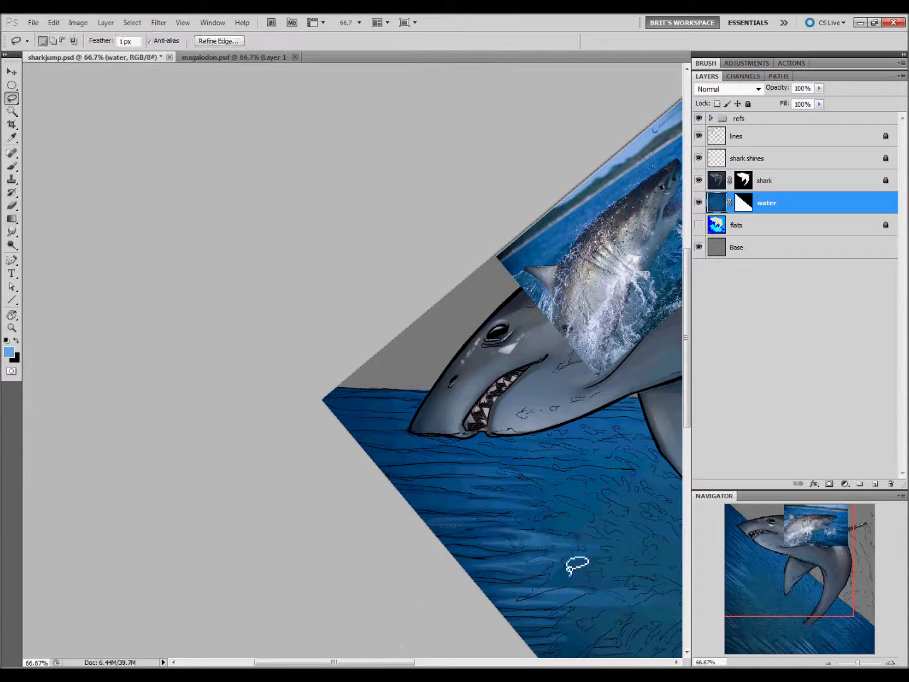
Lasso a water streak and lighten it with a gradient fill
drag(666, 588, 442, 559)
mouse_move(581, 474)
mouse_down()
mouse_move(612, 446)
mouse_move(629, 457)
mouse_move(619, 436)
mouse_up()
key(g)
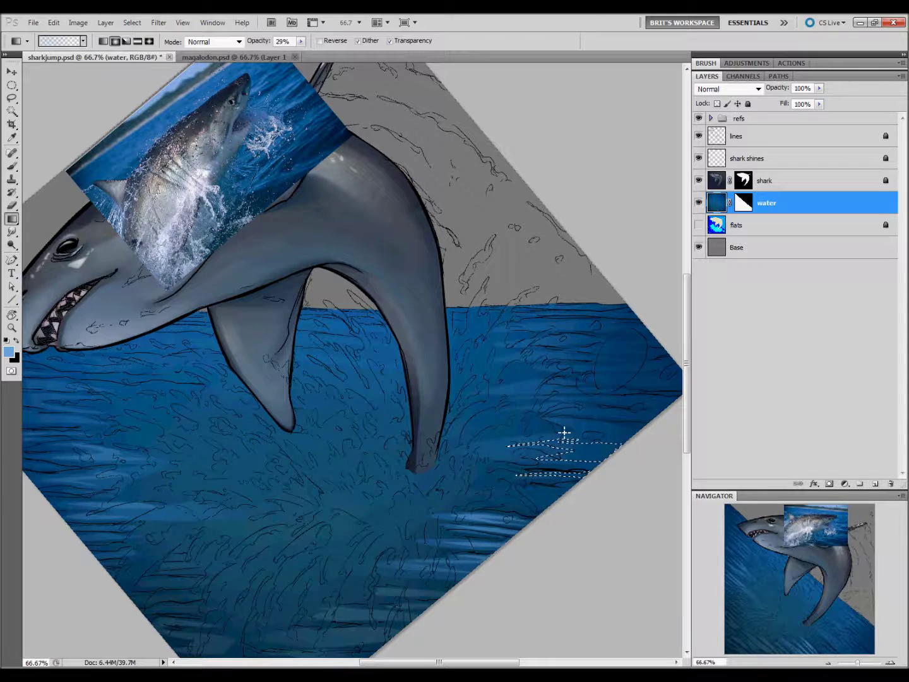
drag(564, 433, 551, 603)
key(l)
key(ctrl+d)
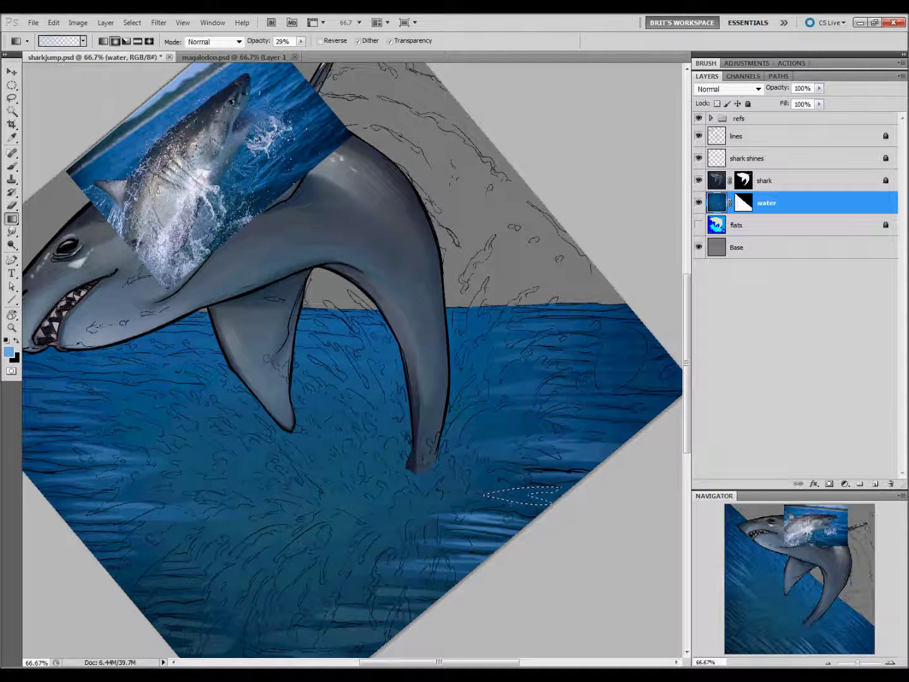
Lasso thin streaks below the shark's jaw and near the fin, then clear the selection
drag(509, 604, 614, 546)
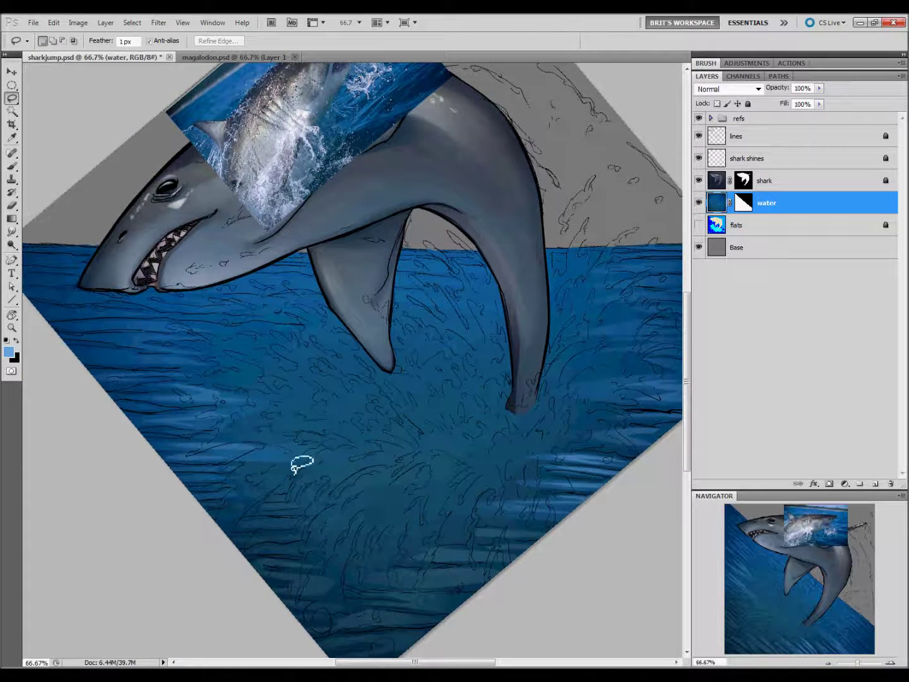
mouse_move(277, 449)
mouse_down()
mouse_move(359, 462)
mouse_move(499, 552)
mouse_up()
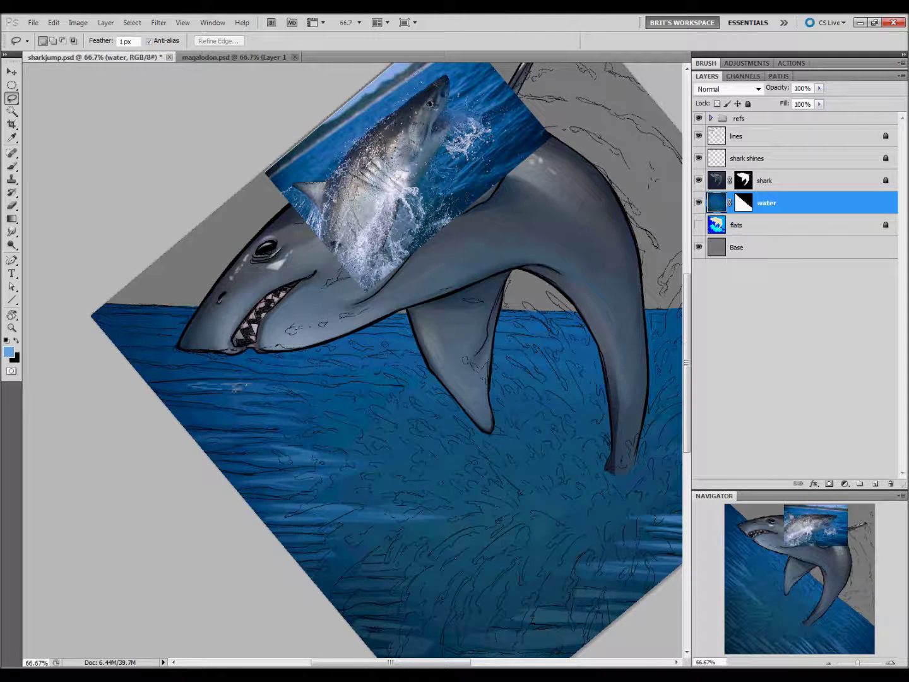
drag(276, 388, 196, 426)
mouse_move(208, 372)
mouse_down()
mouse_move(152, 373)
mouse_move(143, 342)
mouse_up()
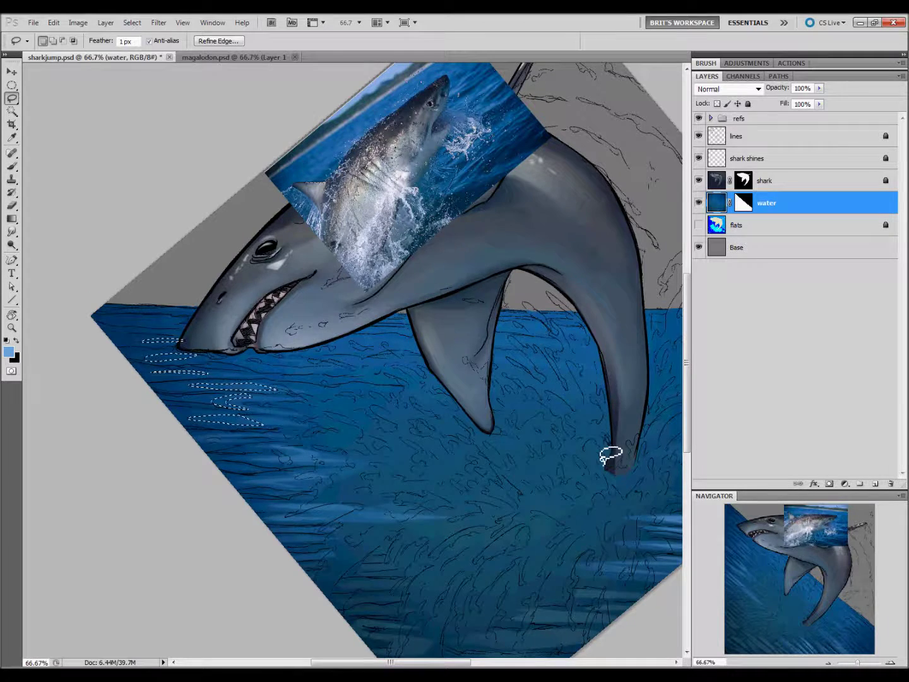
drag(469, 349, 343, 337)
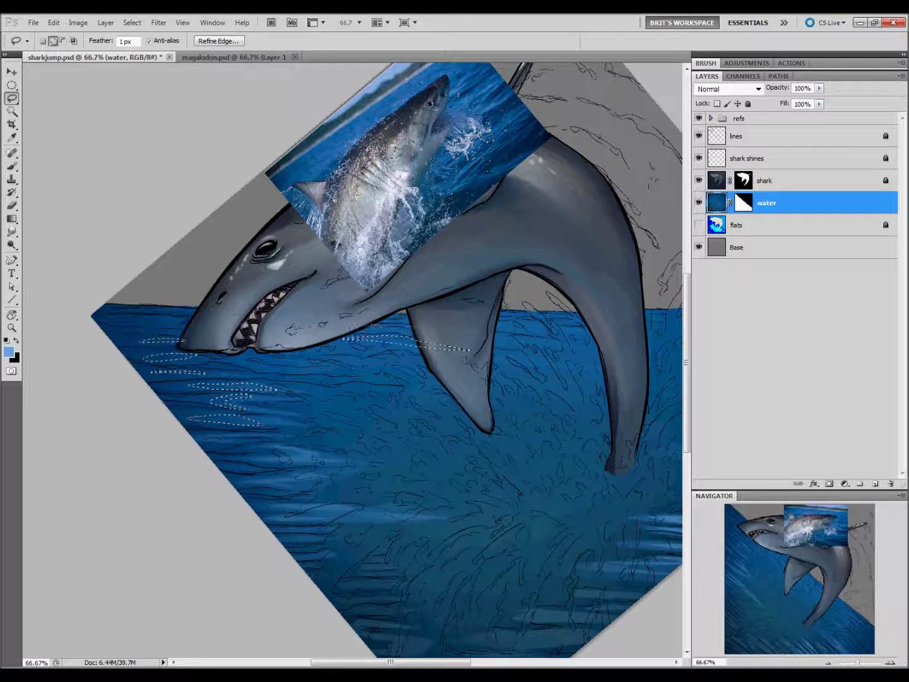
key(ctrl+d)
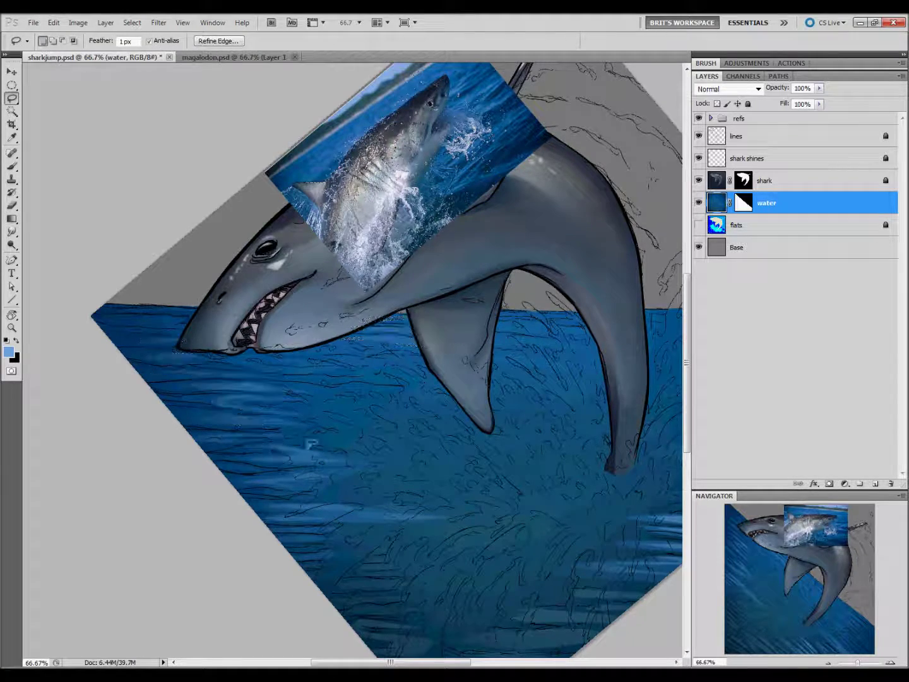
scroll(555, 430, right, 5)
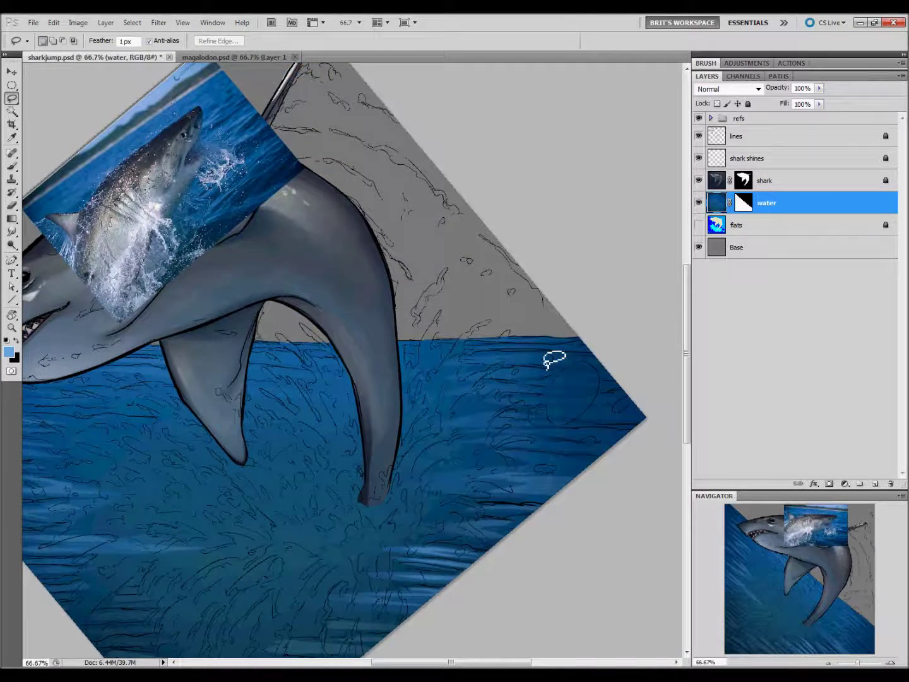
drag(513, 369, 505, 366)
key(ctrl+d)
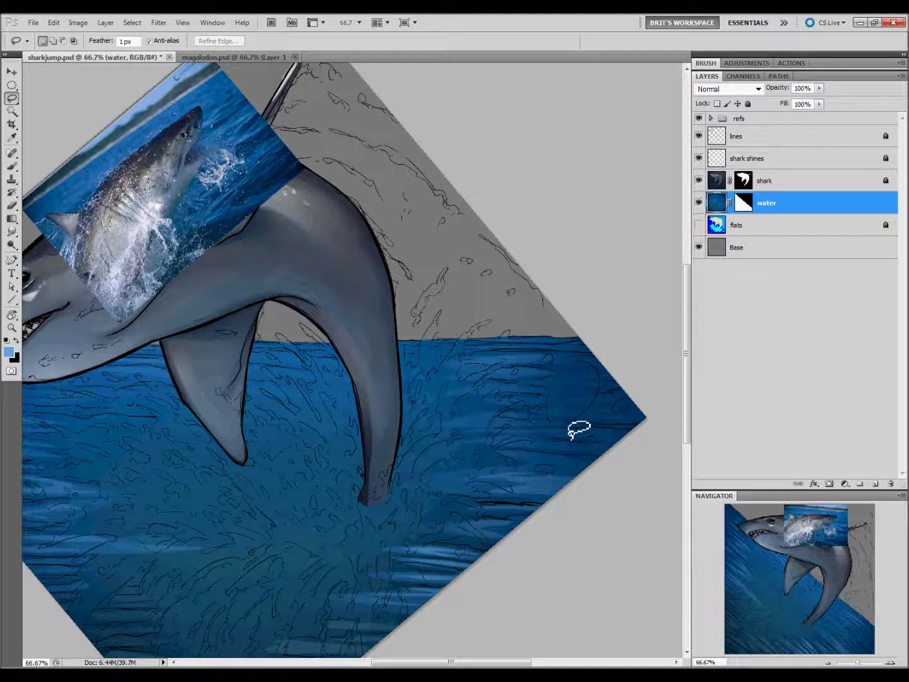
Sample dark blue from the reference photo and brush a thin highlight streak into the water
drag(466, 557, 577, 536)
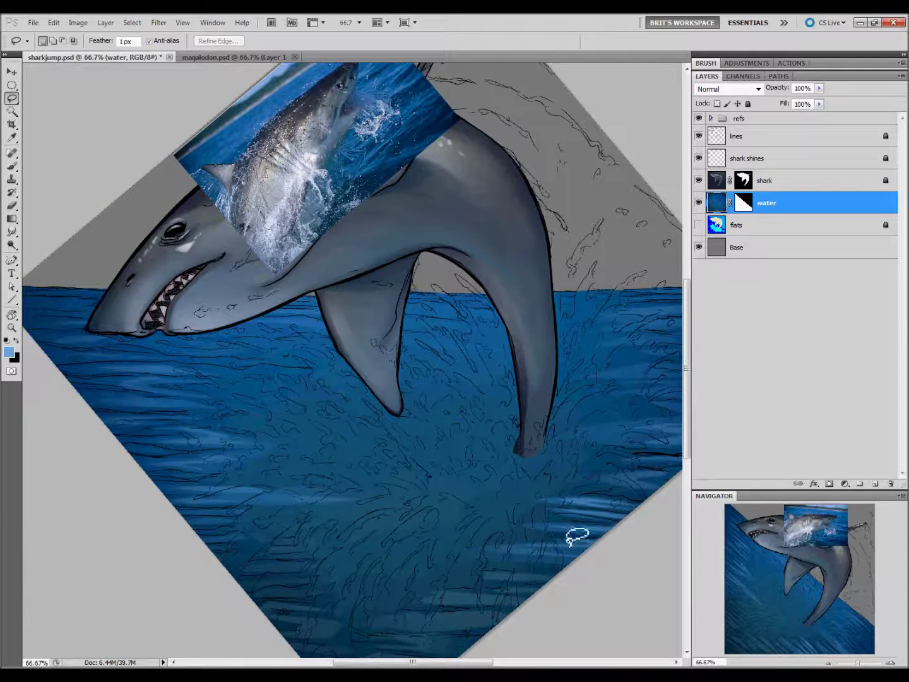
key(i)
click(446, 127)
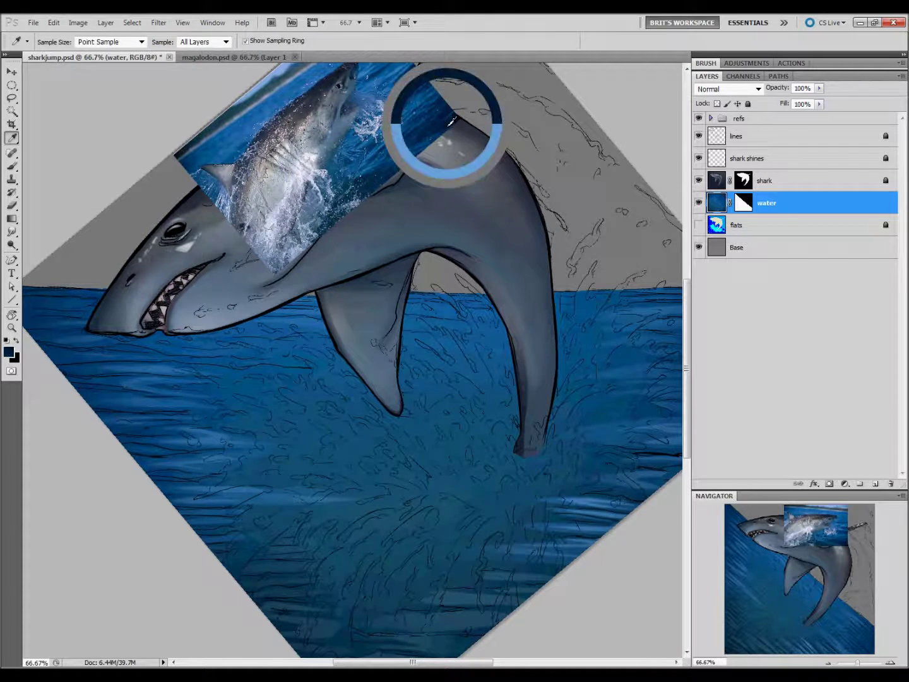
key(l)
scroll(427, 486, left, 2)
scroll(448, 508, left, 5)
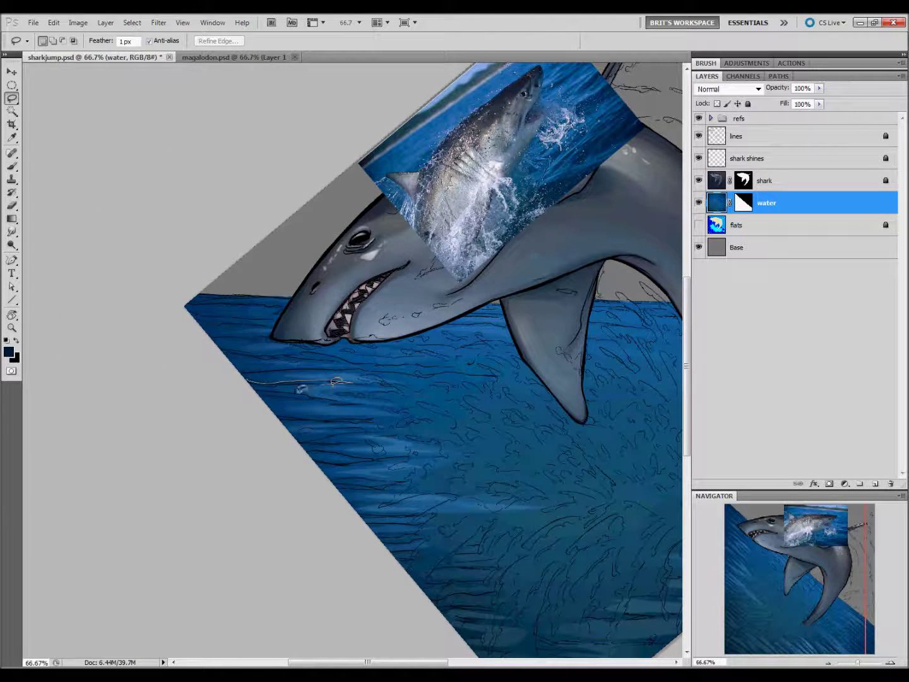
drag(260, 391, 323, 367)
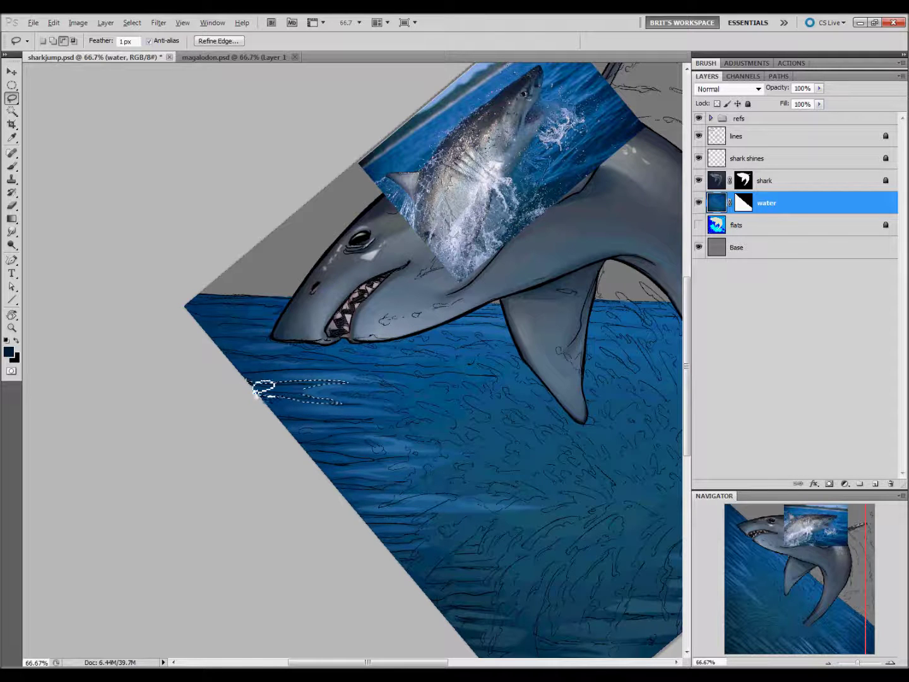
key(b)
drag(250, 388, 348, 382)
key(l)
key(ctrl+d)
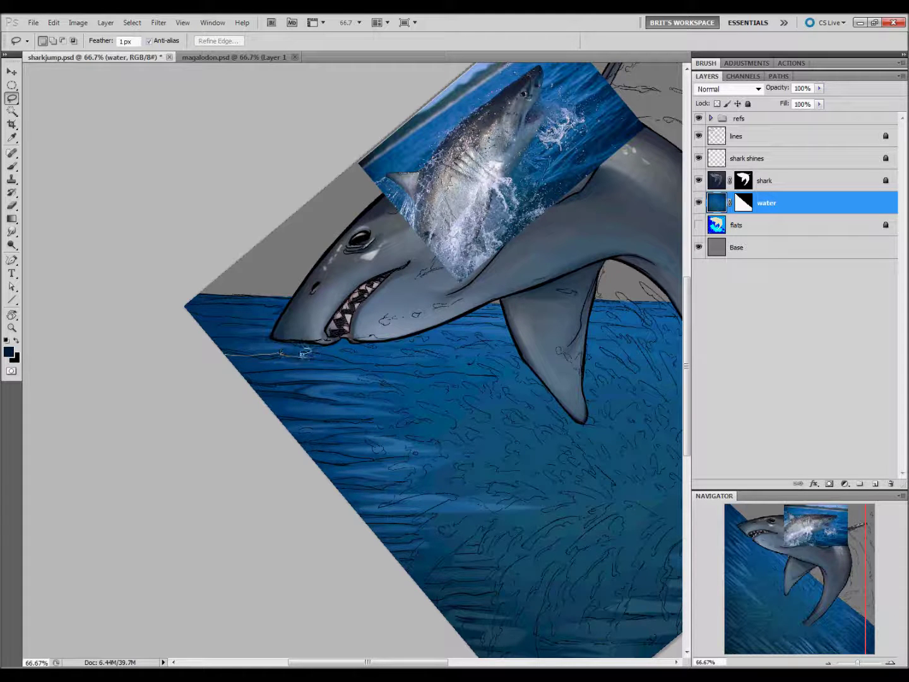
Brush lighter tones into thin water streaks near the shark's mouth
drag(268, 368, 309, 369)
key(b)
key(l)
key(ctrl+d)
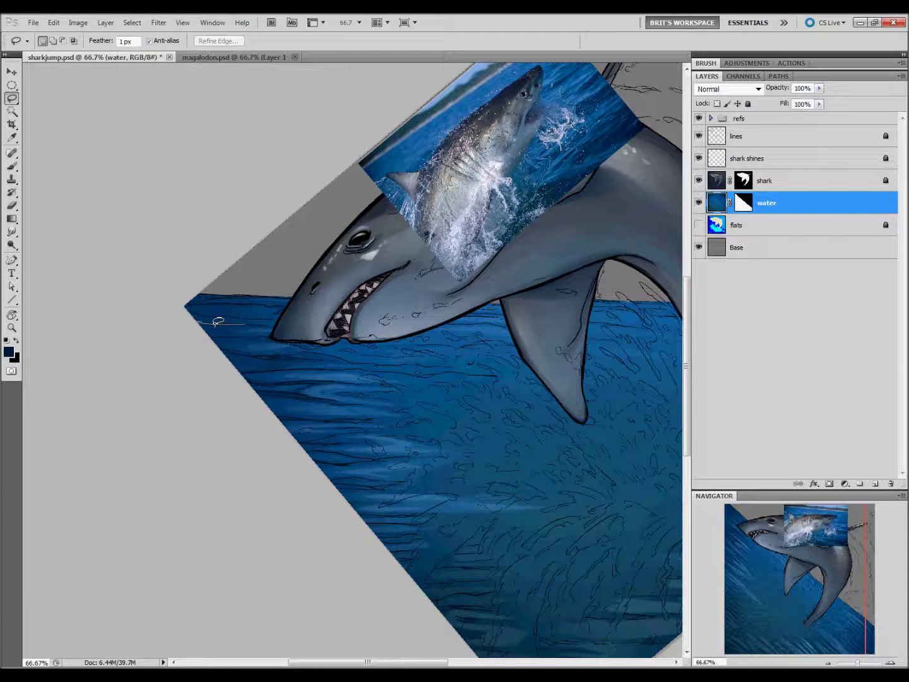
key(b)
drag(212, 328, 291, 333)
key(l)
key(ctrl+d)
Lighten two more thin streaks in the lower-left water with the Brush
drag(563, 477, 536, 419)
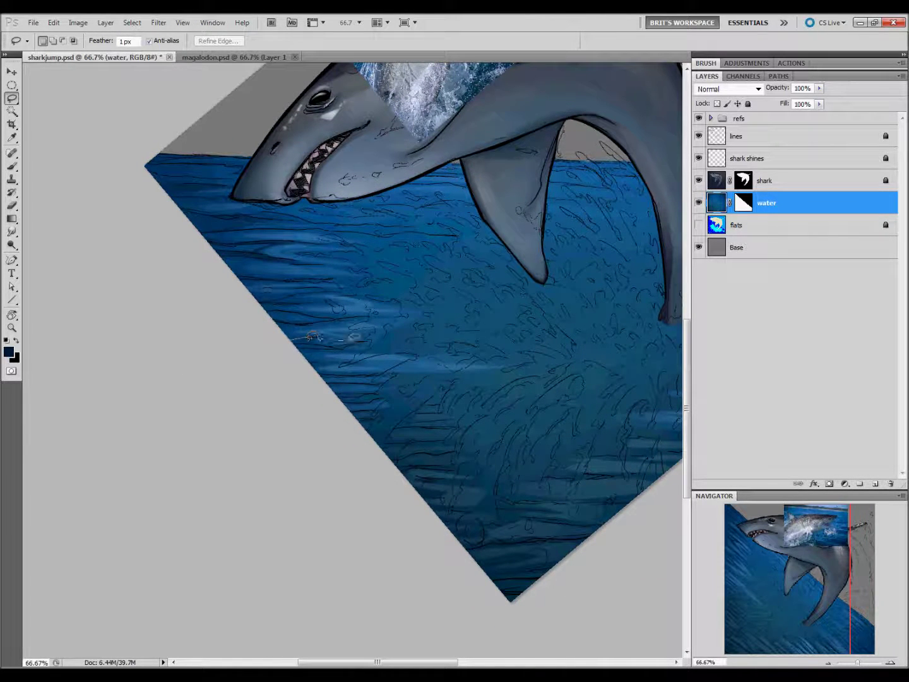
mouse_move(347, 343)
mouse_down()
mouse_move(304, 349)
mouse_move(354, 346)
mouse_up()
key(b)
key(l)
key(ctrl+d)
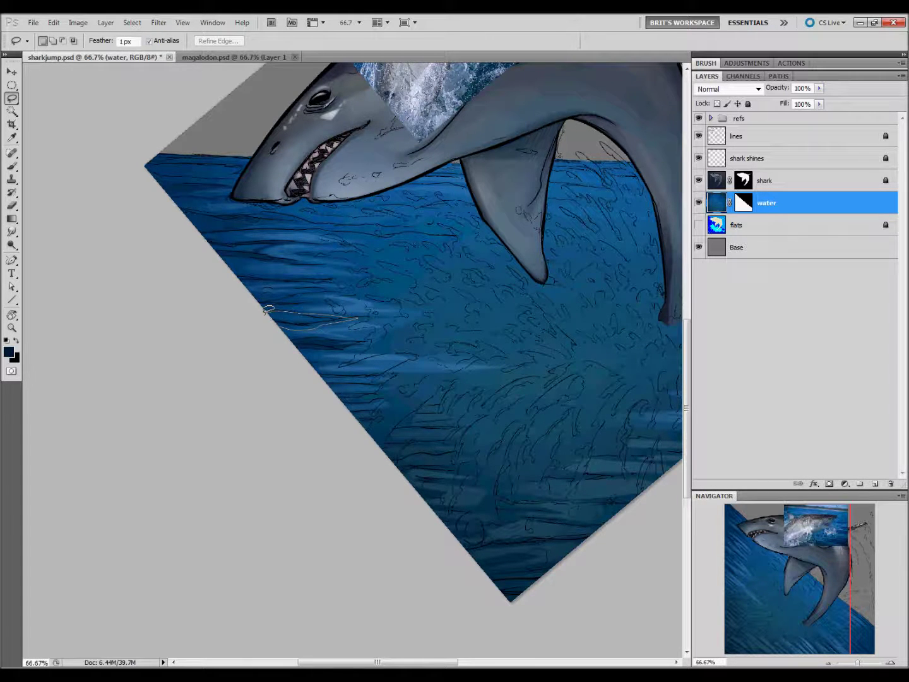
key(b)
drag(284, 315, 347, 322)
key(l)
key(ctrl+d)
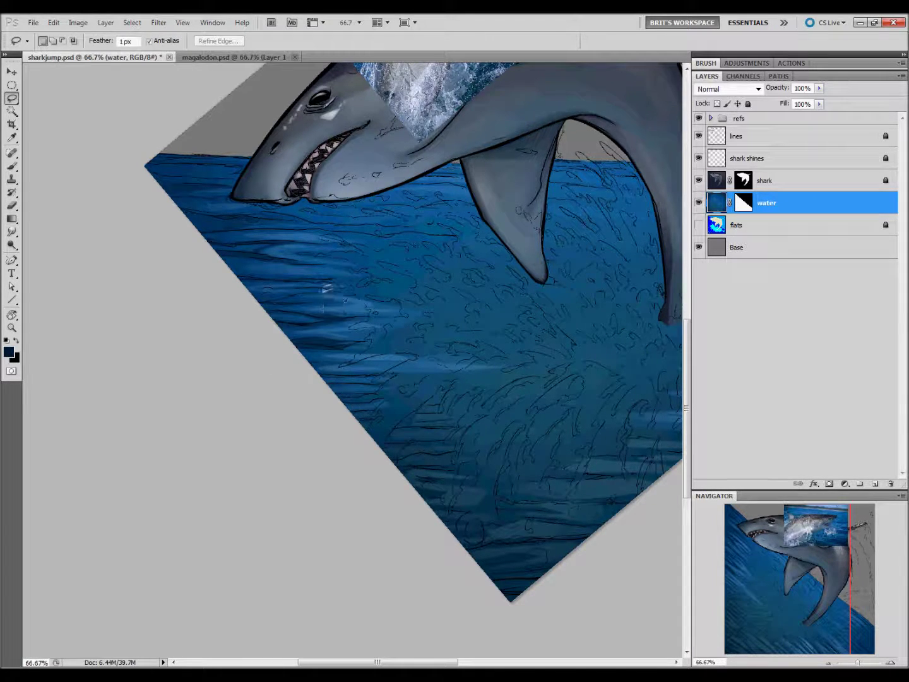
Brush lighter blue into further lassoed water streaks
key(b)
mouse_move(300, 295)
mouse_down()
mouse_move(291, 303)
mouse_move(325, 300)
mouse_up()
key(l)
key(ctrl+d)
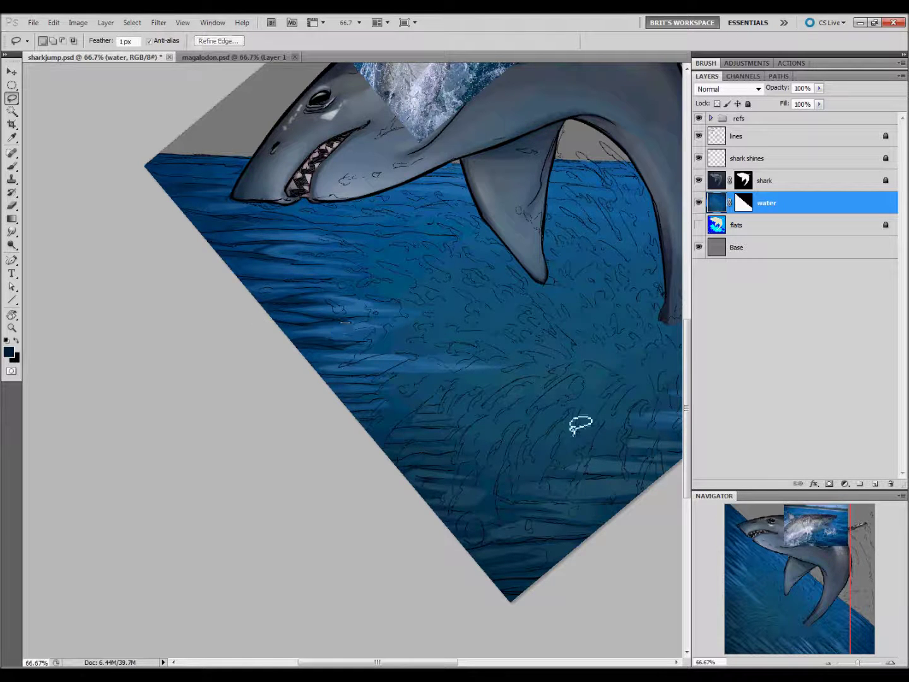
key(b)
mouse_move(300, 379)
mouse_down()
mouse_move(385, 378)
mouse_move(341, 395)
mouse_move(434, 411)
mouse_move(372, 444)
mouse_move(355, 480)
mouse_up()
key(l)
key(b)
key(l)
key(b)
key(l)
key(ctrl+d)
Darken a thin band in the lower water with the Brush
key(b)
key(l)
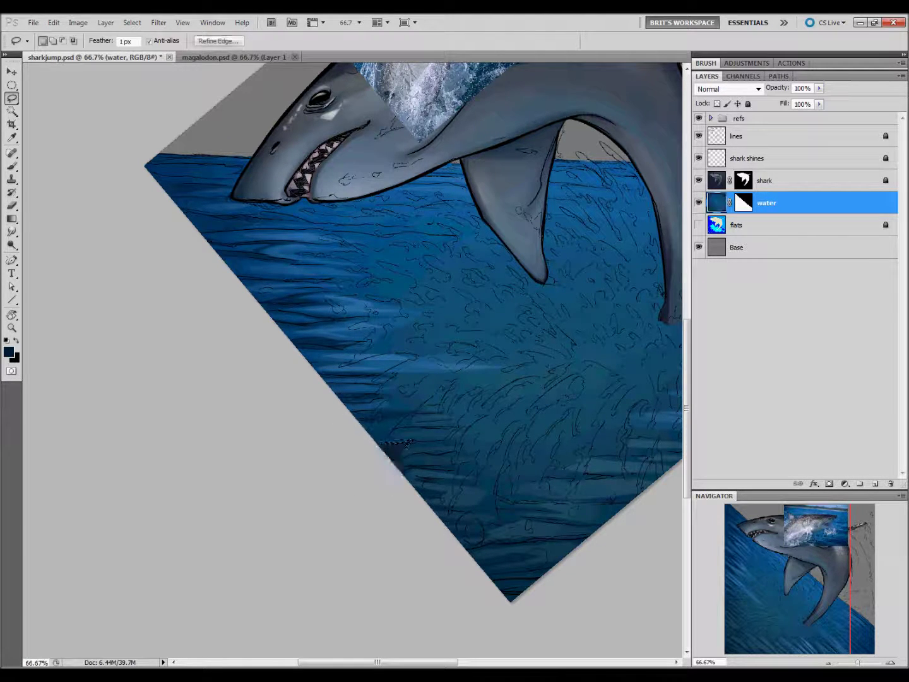
drag(470, 447, 464, 450)
key(b)
drag(404, 456, 442, 470)
key(l)
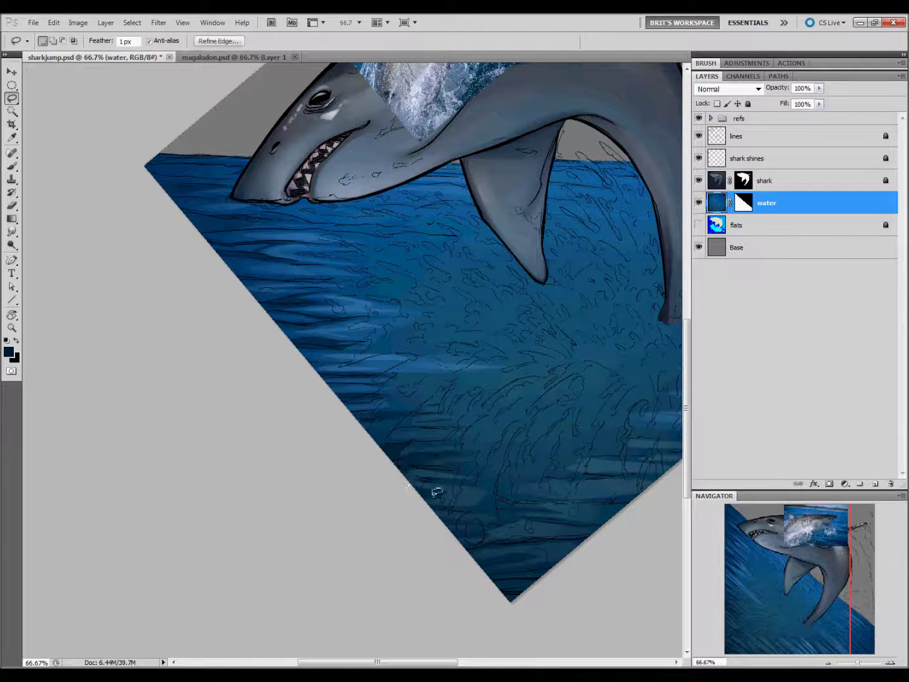
drag(559, 582, 434, 544)
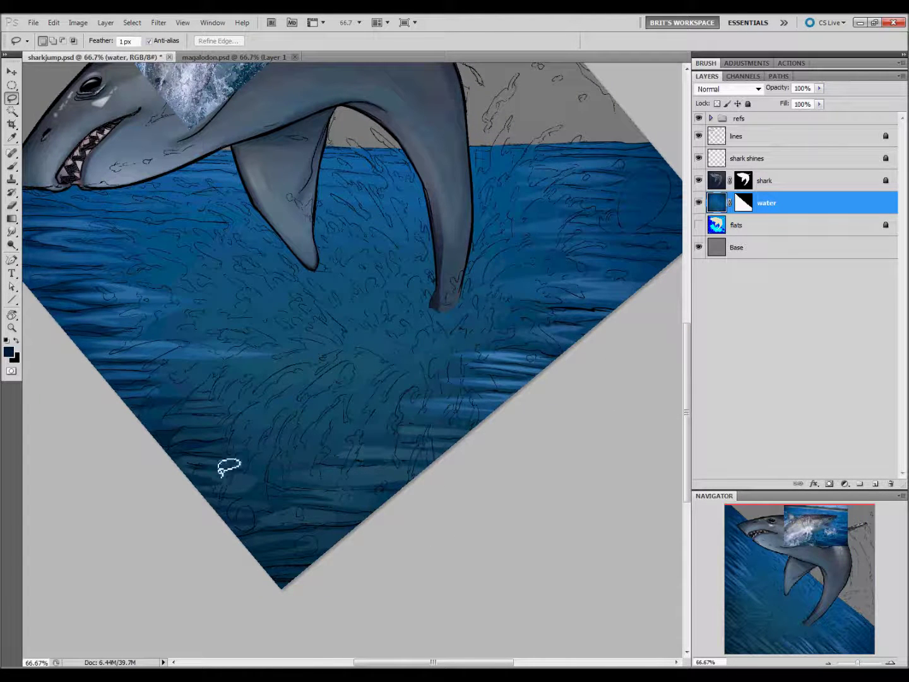
Fade a gradient across a thin band near the bottom of the water
key(g)
mouse_move(210, 452)
mouse_down()
mouse_move(184, 453)
mouse_move(226, 463)
mouse_up()
key(ctrl+d)
key(l)
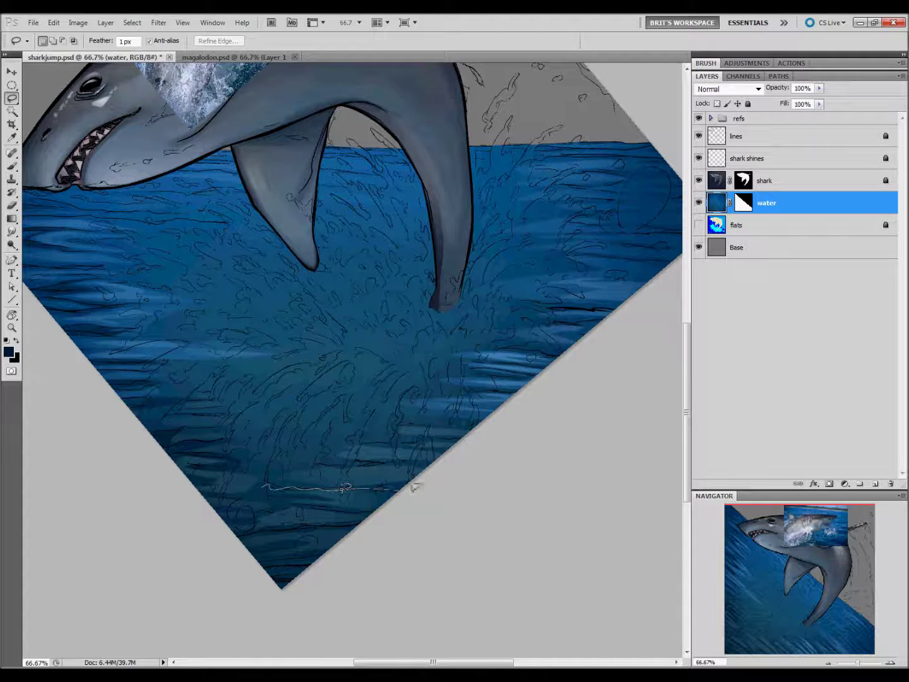
key(g)
mouse_move(296, 492)
mouse_down()
mouse_move(281, 493)
mouse_move(365, 508)
mouse_up()
key(l)
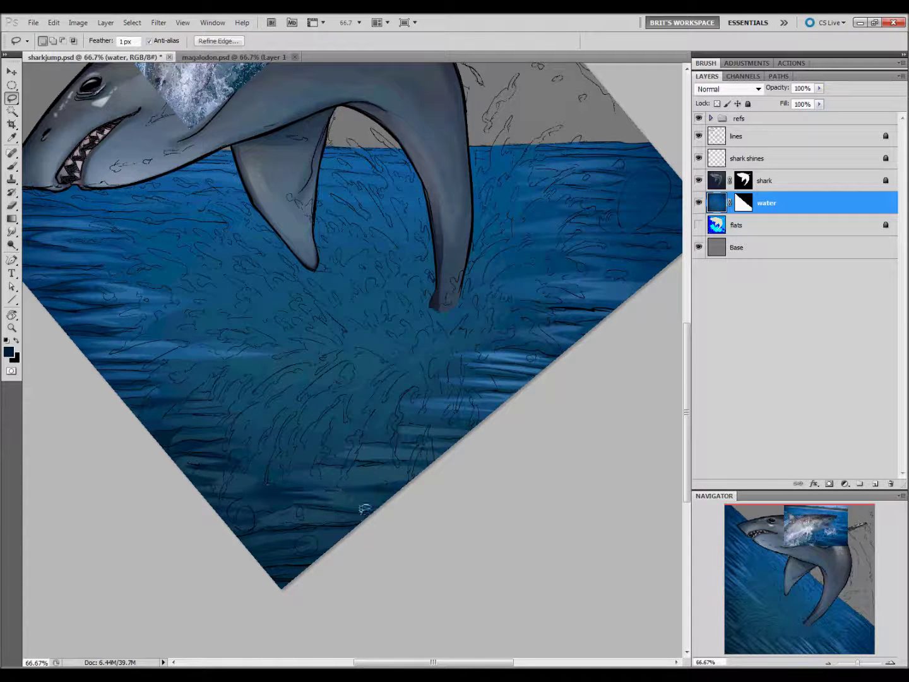
Fade a gradient across another band along the water's lower edge
drag(239, 532, 244, 531)
key(g)
key(l)
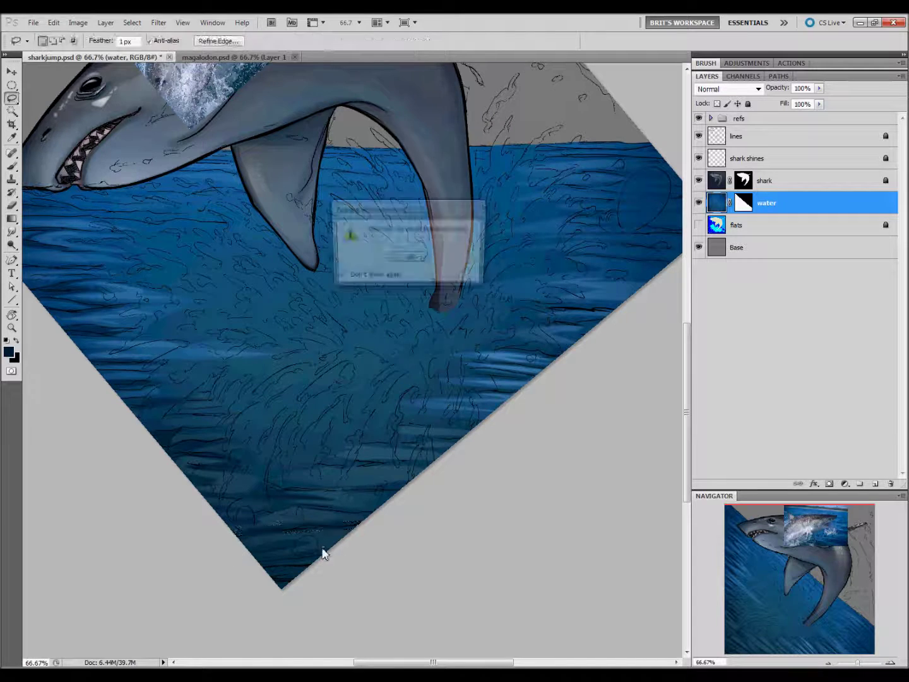
key(Return)
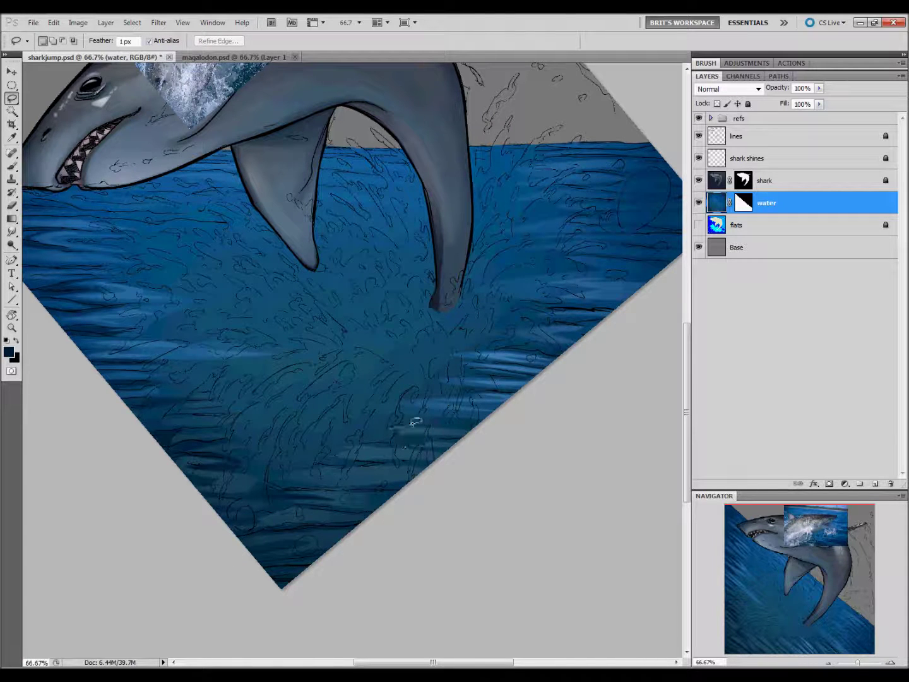
key(g)
drag(467, 435, 345, 471)
key(l)
key(ctrl+d)
Apply gradient fills to two thin bands of water on the right
drag(491, 365, 434, 377)
key(g)
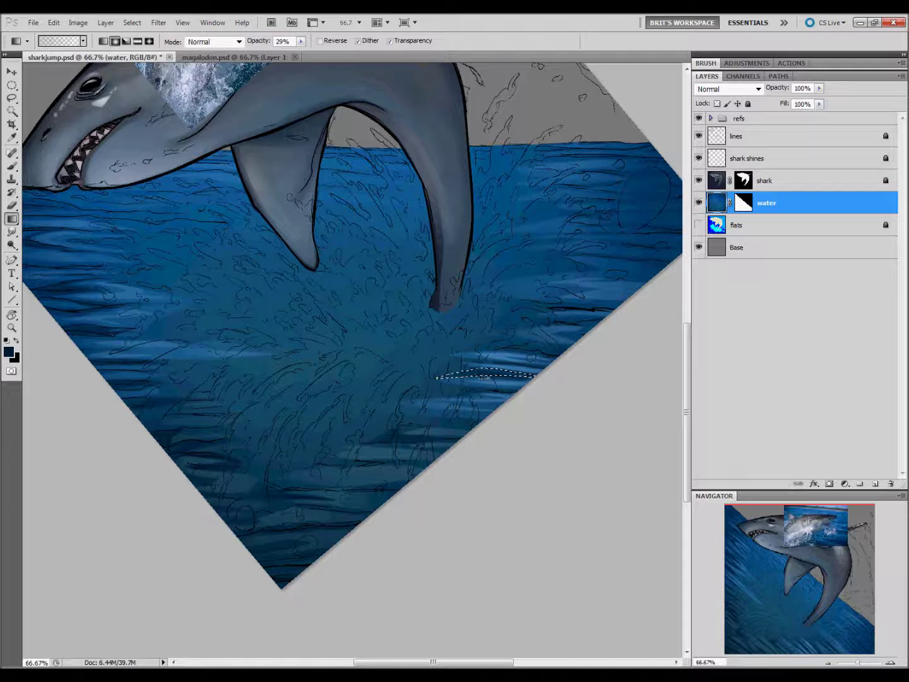
key(l)
drag(515, 387, 424, 388)
key(g)
key(l)
key(ctrl+d)
drag(566, 353, 484, 344)
key(g)
key(l)
key(ctrl+d)
Gradient-fill two more thin bands lower down on the right-hand water
drag(485, 404, 499, 583)
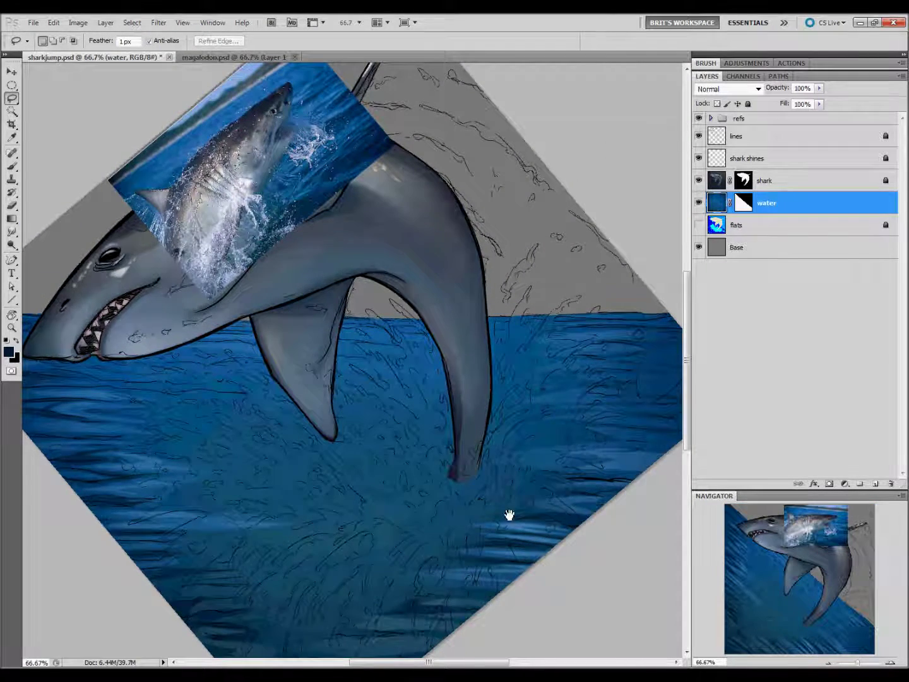
scroll(508, 515, right, 5)
drag(473, 411, 417, 409)
key(g)
key(l)
key(ctrl+d)
key(g)
mouse_move(531, 435)
mouse_down()
mouse_move(387, 439)
mouse_move(406, 463)
mouse_up()
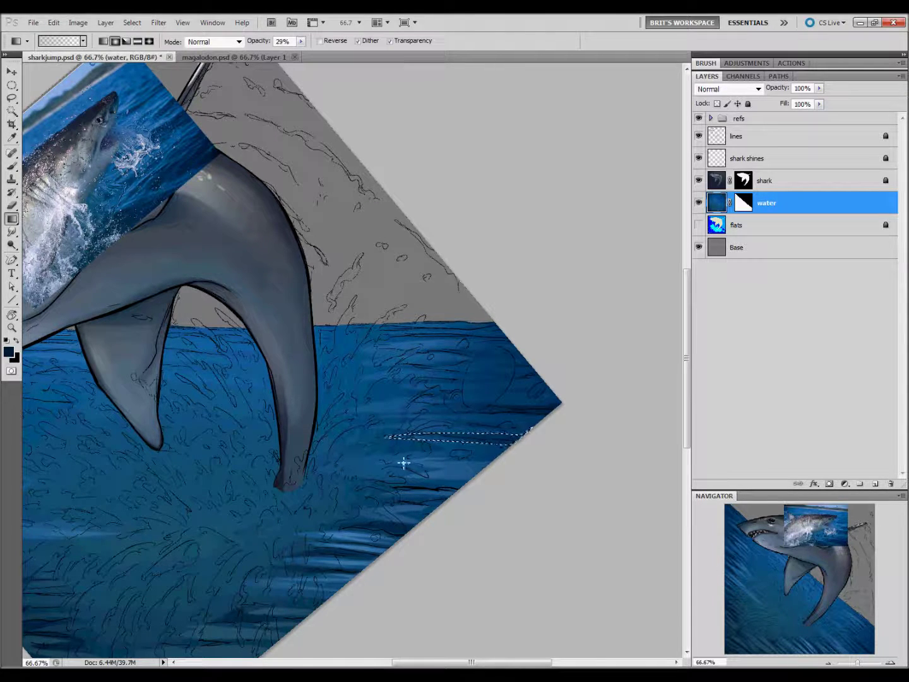
key(l)
key(ctrl+d)
Lighten the lower-left water with gradient passes using a lighter blue from the reference photo
drag(389, 519, 549, 539)
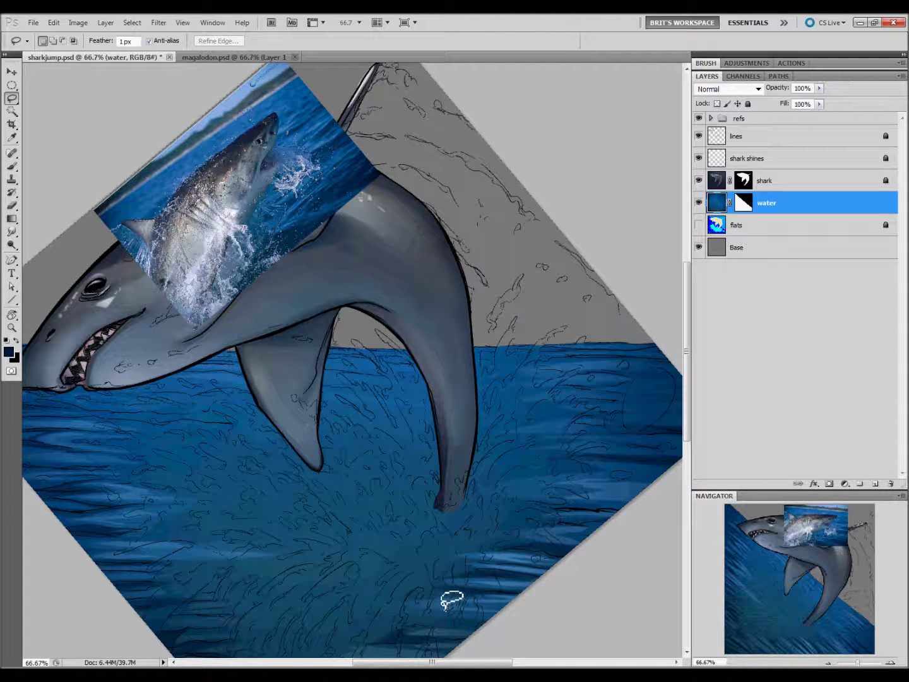
key(g)
alt+click(214, 138)
mouse_move(218, 377)
mouse_down()
mouse_move(98, 406)
mouse_move(89, 396)
mouse_move(393, 346)
mouse_up()
scroll(593, 568, right, 1)
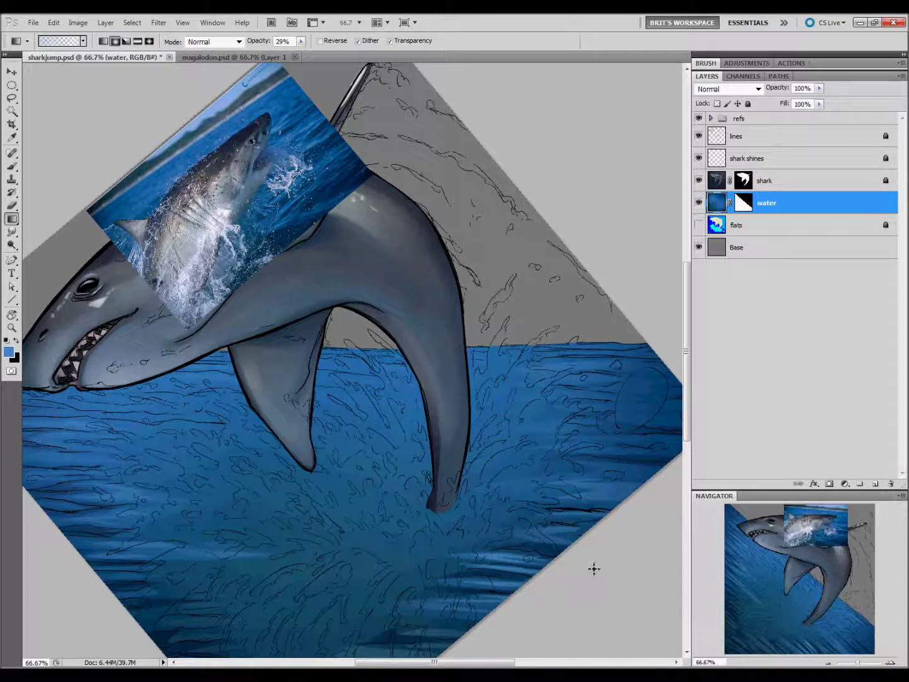
drag(390, 544, 471, 503)
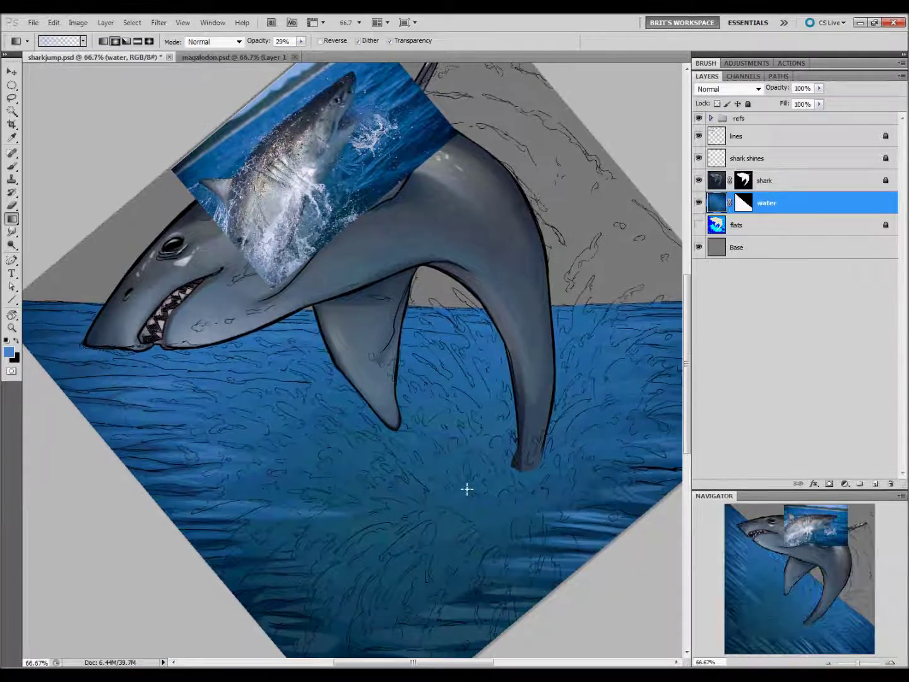
Add empty Layer 12 directly above the water layer
key(i)
key(l)
scroll(423, 493, down, 5)
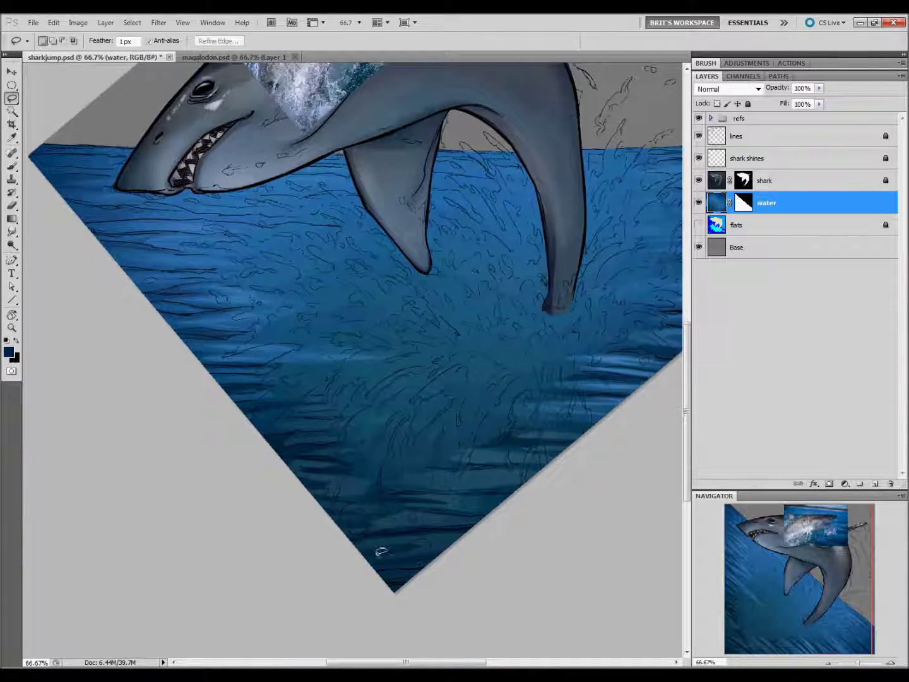
scroll(443, 547, up, 5)
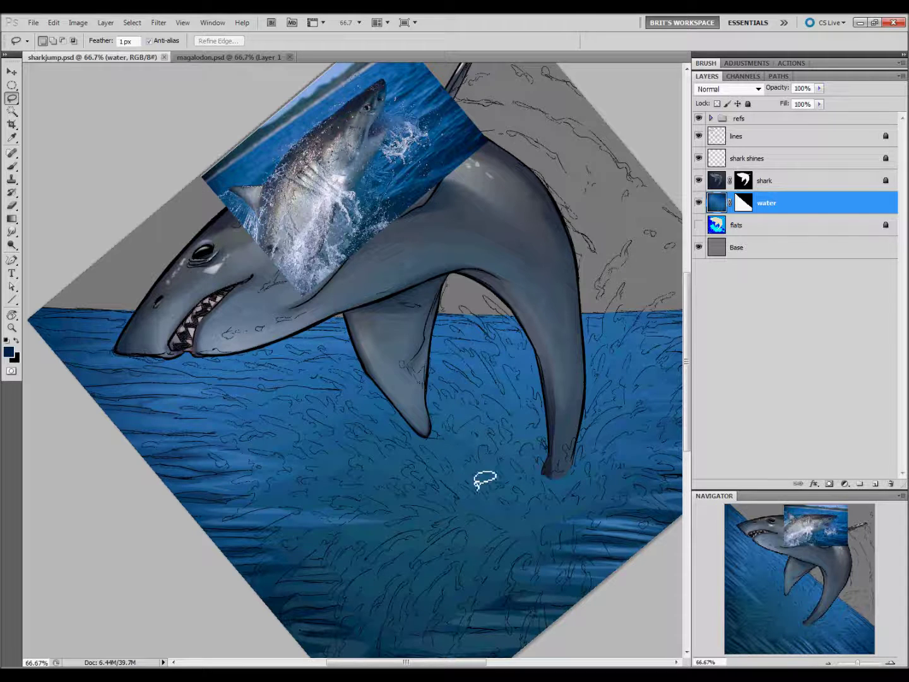
click(871, 484)
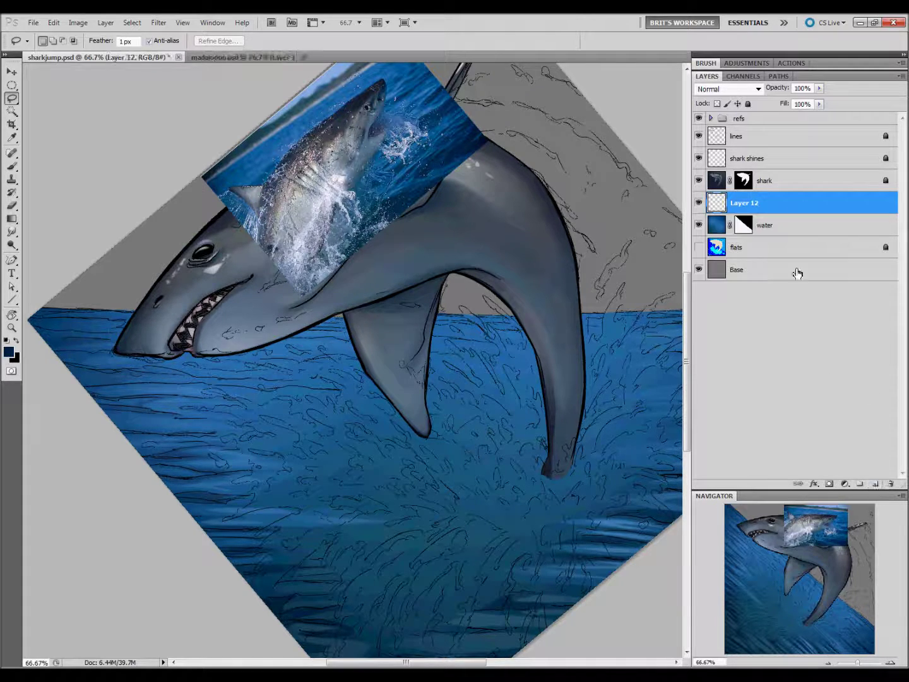
Fully lock the water layer and confirm the new layer's name as 'splash'
click(783, 226)
click(748, 104)
click(745, 203)
text(splash)
key(Return)
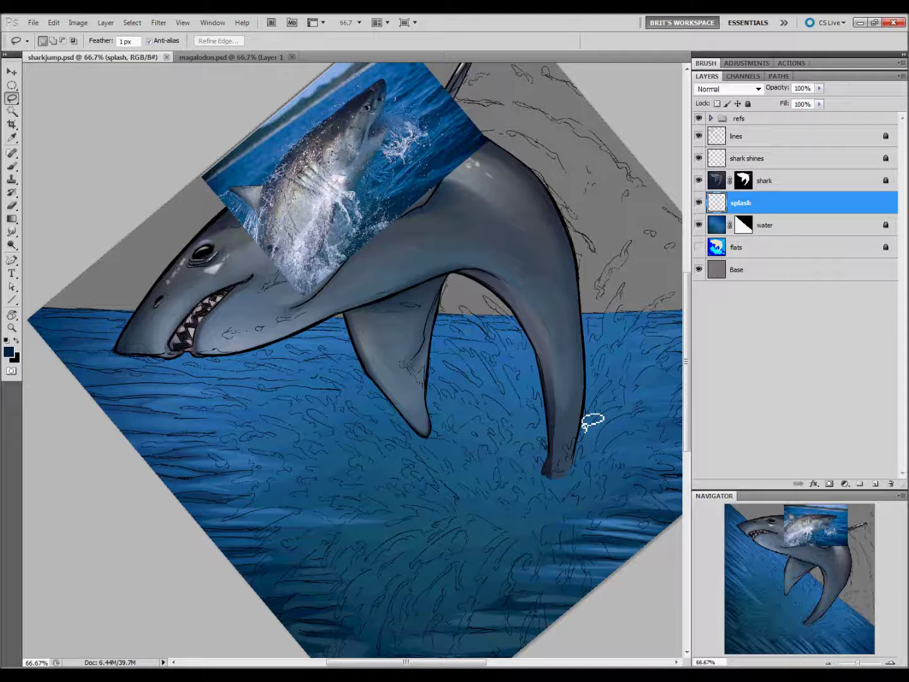
Toggle the lines layer's lock and reselect the empty splash layer
click(739, 136)
click(748, 104)
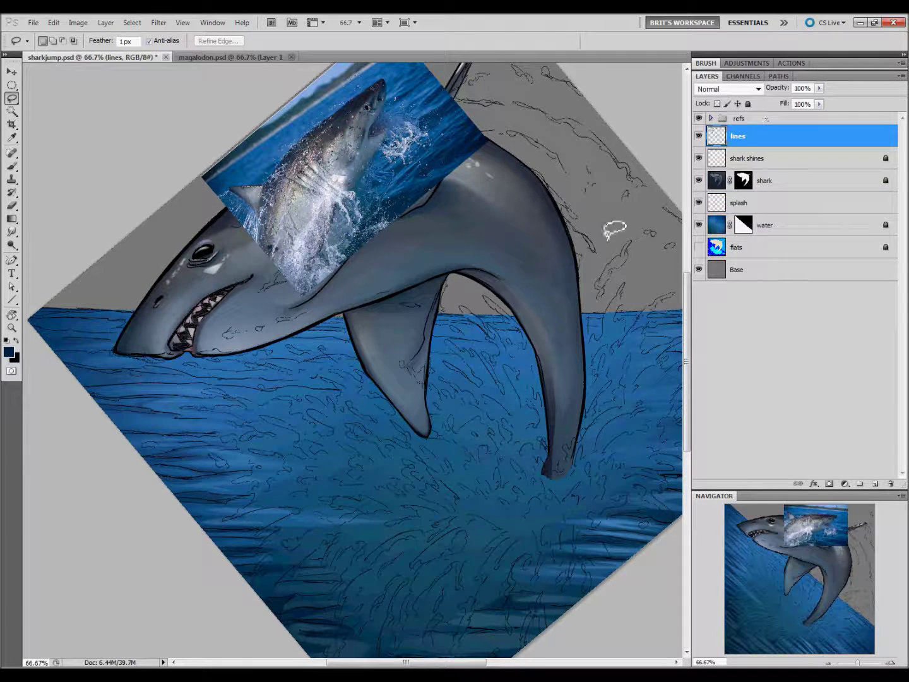
click(748, 104)
click(742, 202)
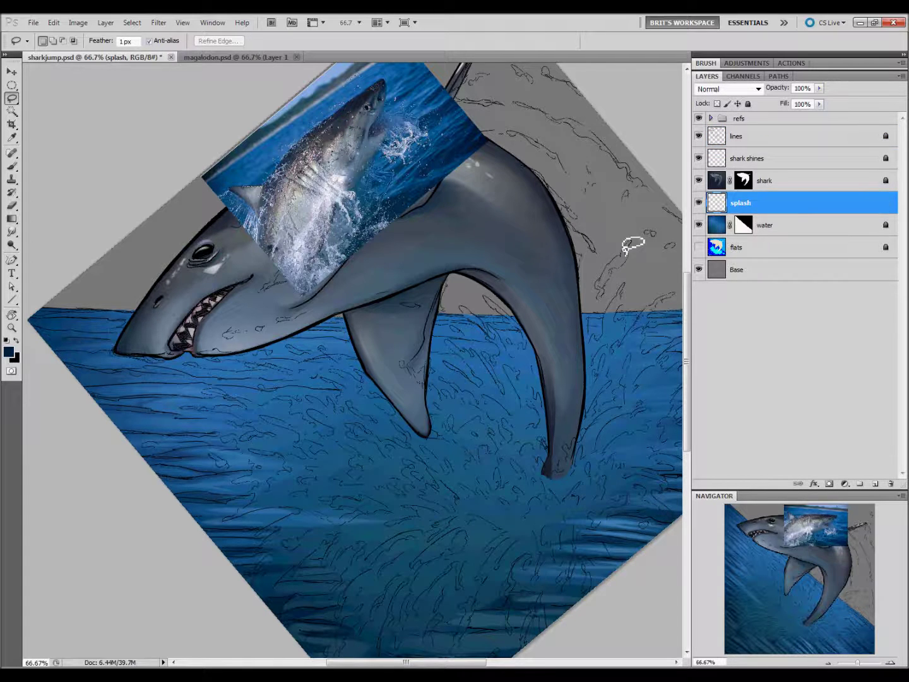
Fill the splash layer with a light blue sampled from the reference splash
key(i)
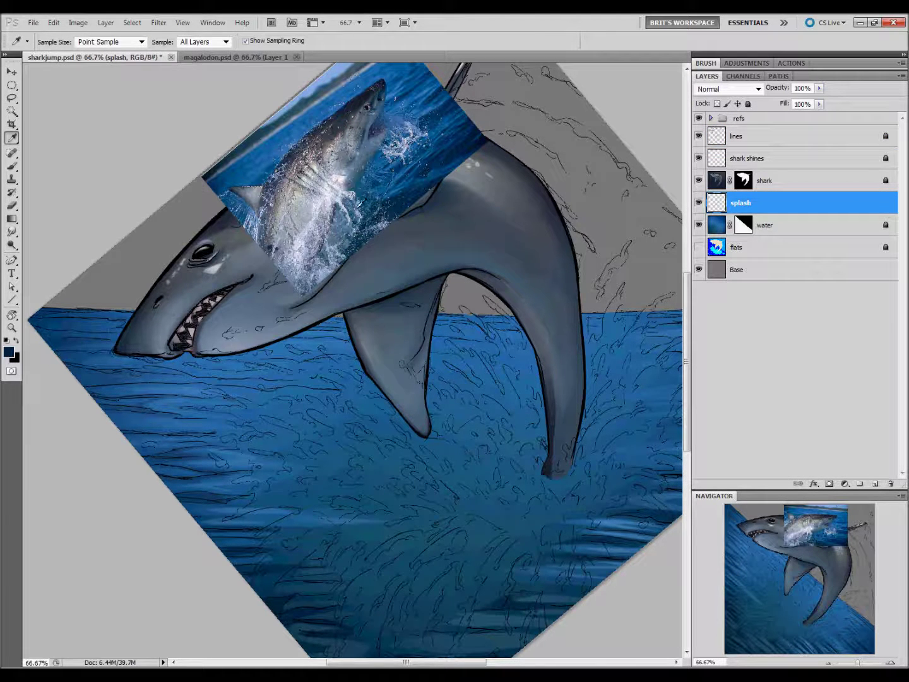
click(352, 218)
key(b)
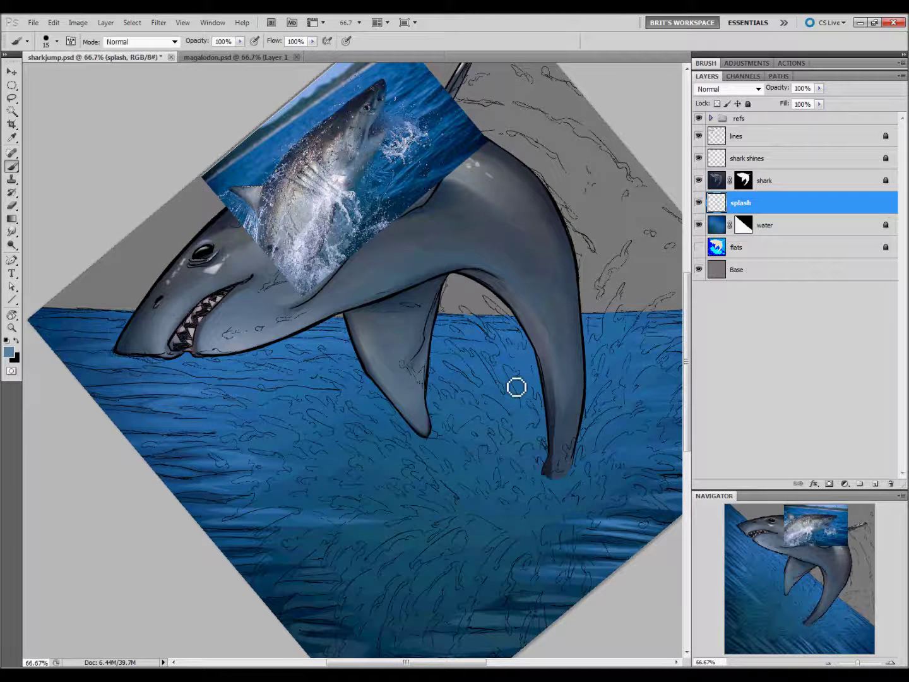
key(alt+BackSpace)
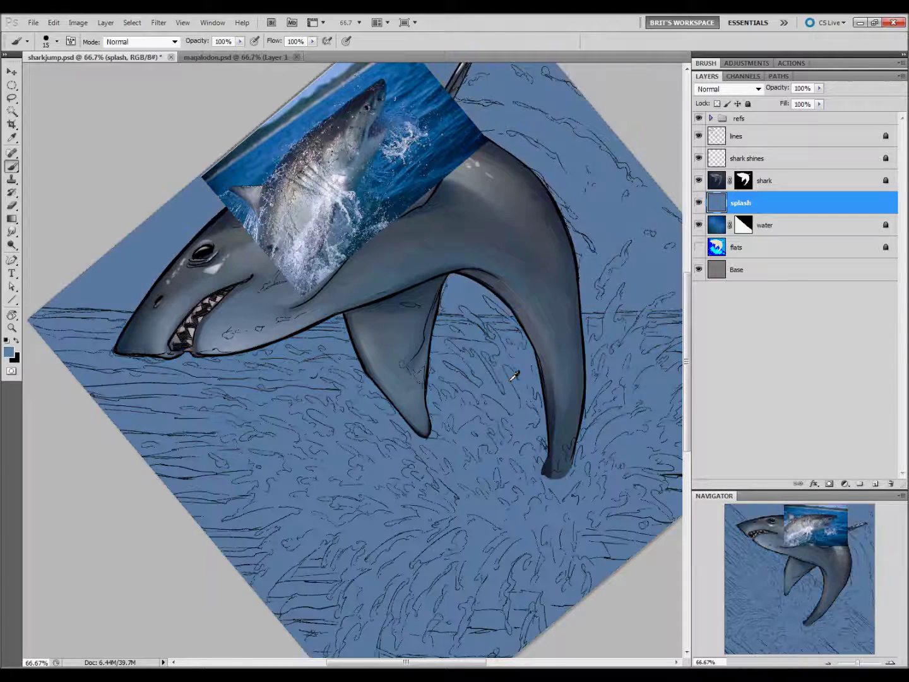
Add a black layer mask to hide the splash fill, then paint a white test dab
click(829, 483)
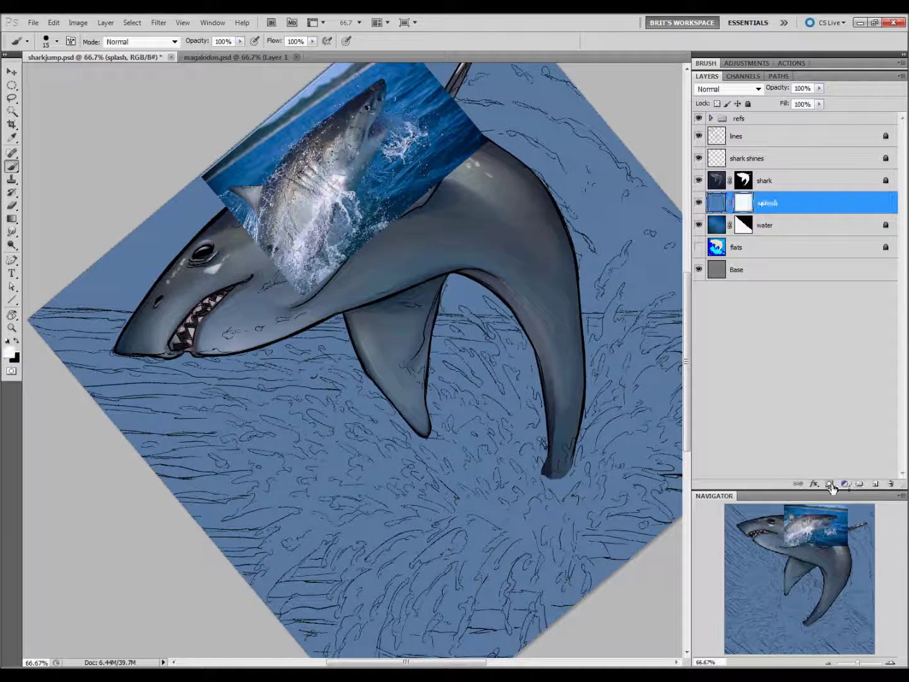
key(alt+BackSpace)
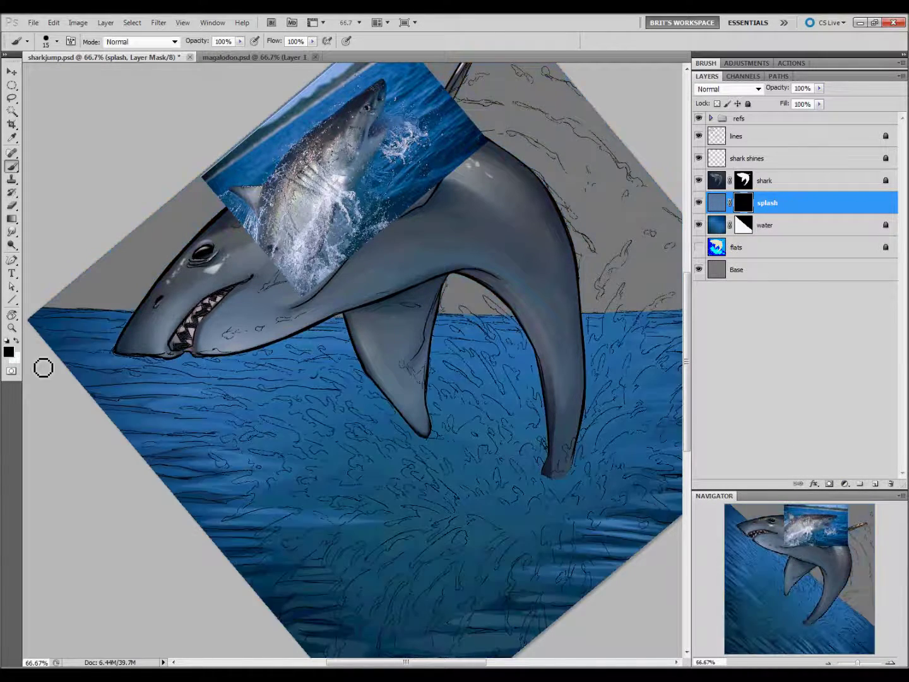
click(16, 341)
click(252, 441)
Reveal a splash oval near the tail tip and move the splash layer above the shark
key(bracketright)
key(bracketright)
key(bracketright)
drag(502, 505, 550, 489)
drag(781, 203, 787, 180)
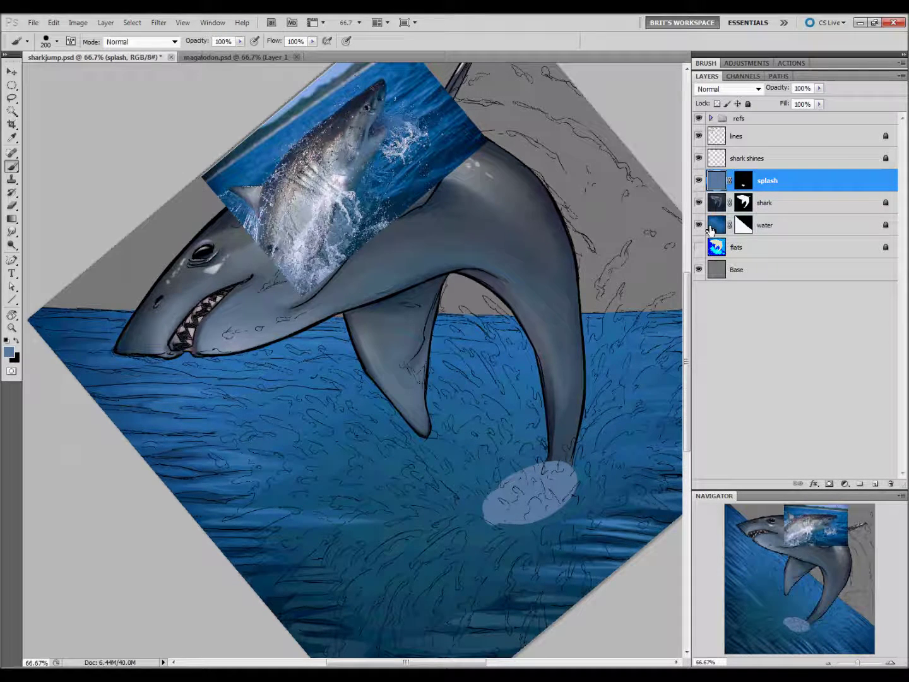
click(743, 180)
Paint a large pale splash around the tail tip, extending it up along the tail
key(bracketleft)
key(bracketleft)
key(bracketleft)
drag(498, 498, 429, 486)
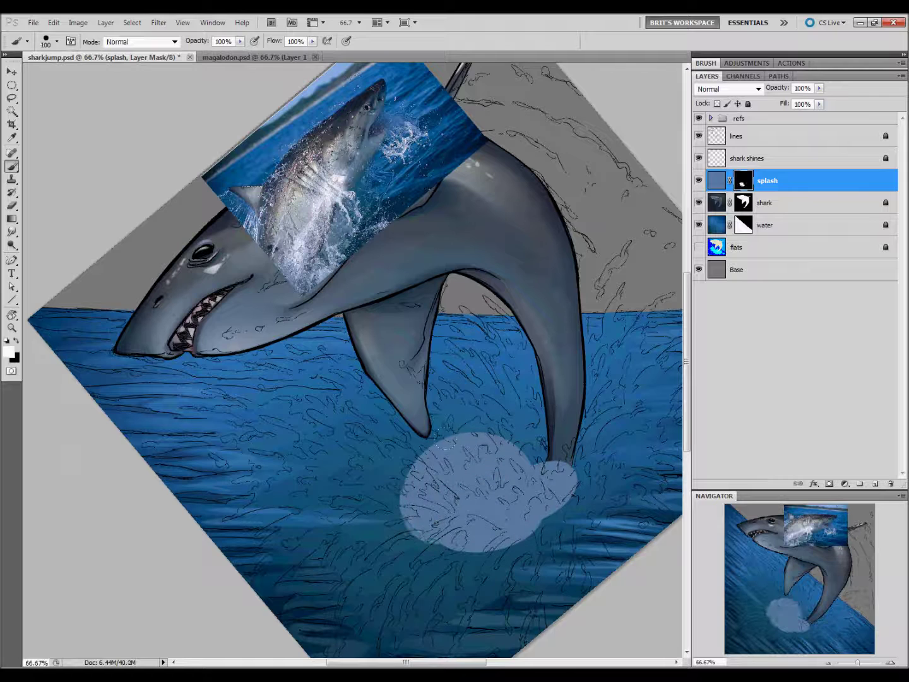
key(bracketleft)
key(bracketleft)
key(bracketleft)
drag(480, 389, 527, 358)
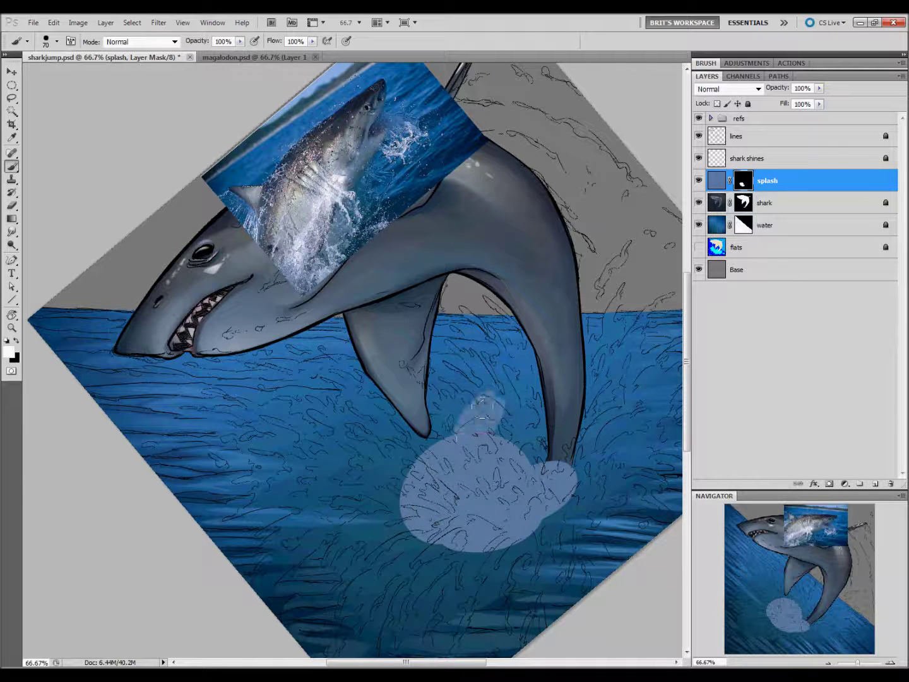
key(bracketleft)
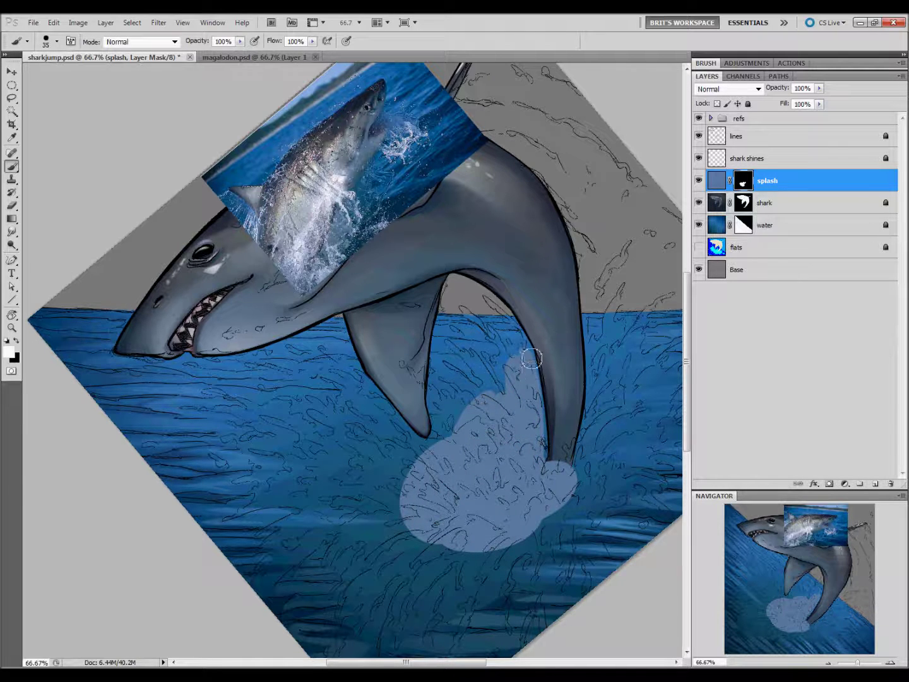
mouse_move(534, 361)
mouse_down()
mouse_move(568, 472)
mouse_move(344, 443)
mouse_move(201, 369)
mouse_move(165, 293)
mouse_up()
key(bracketleft)
key(bracketleft)
key(bracketleft)
drag(237, 316, 341, 343)
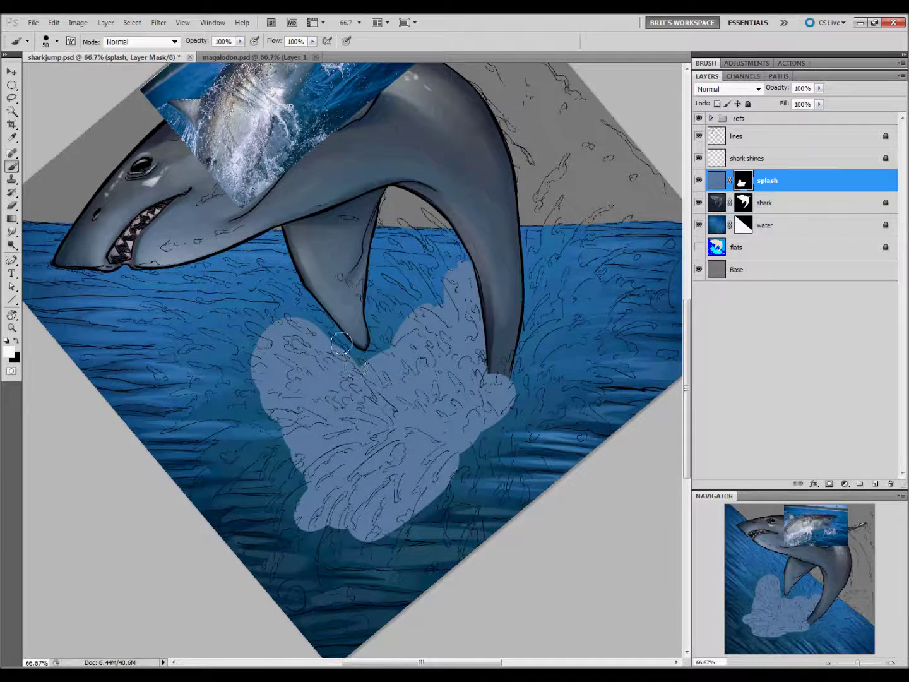
Reveal splash along the fin's edges and notch, then hide the water layer
key(bracketright)
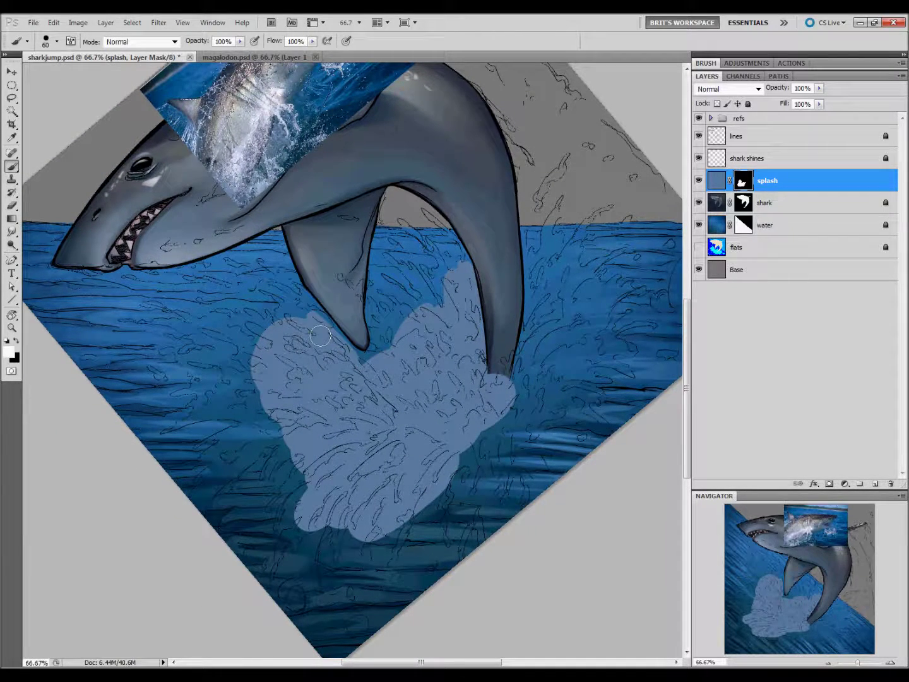
mouse_move(319, 310)
mouse_down()
mouse_move(354, 355)
mouse_move(372, 294)
mouse_up()
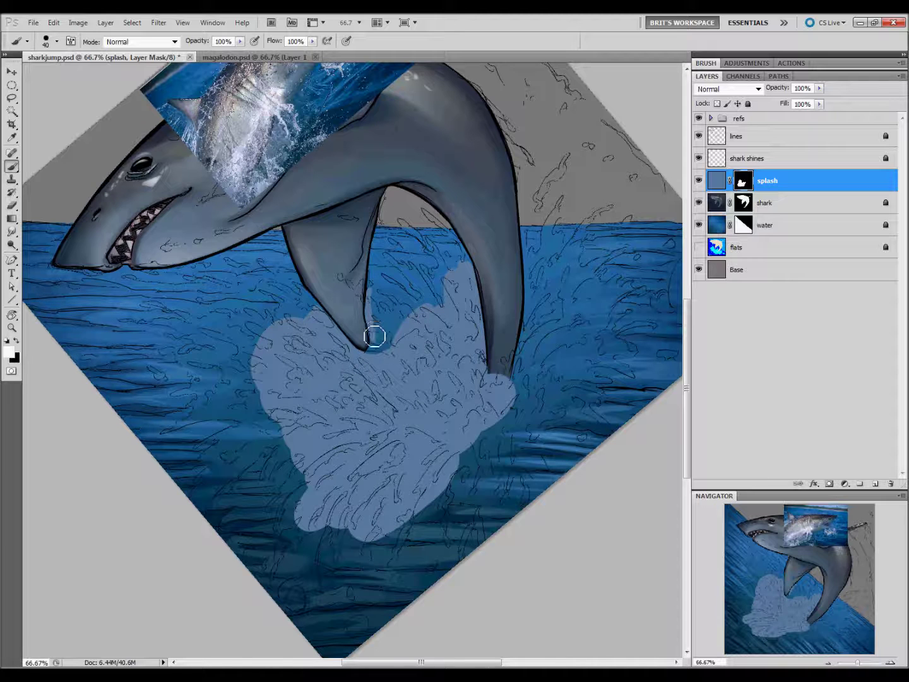
mouse_move(374, 336)
mouse_down()
mouse_move(376, 298)
mouse_move(389, 344)
mouse_up()
drag(439, 392, 446, 479)
key(bracketright)
drag(395, 385, 416, 407)
mouse_move(401, 347)
mouse_down()
mouse_move(431, 363)
mouse_move(417, 320)
mouse_move(459, 363)
mouse_up()
click(698, 224)
Add splash streaks beside the tail and droplets along the fin edge, hiding the shark layer
mouse_move(435, 365)
mouse_down()
mouse_move(420, 353)
mouse_move(454, 395)
mouse_up()
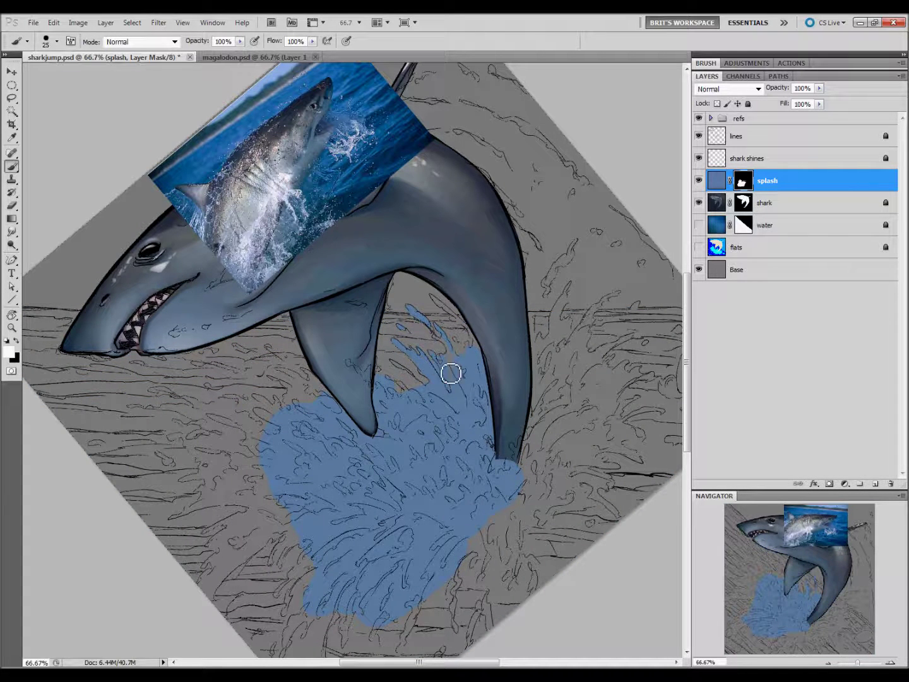
mouse_move(450, 349)
mouse_down()
mouse_move(442, 308)
mouse_move(467, 329)
mouse_up()
key(bracketleft)
key(ctrl+plus)
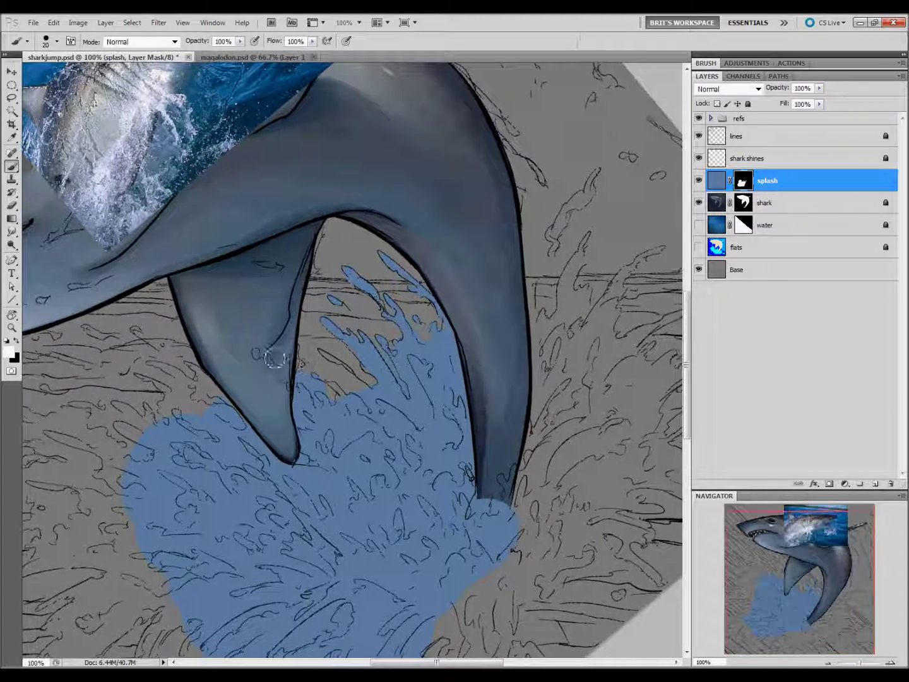
mouse_move(281, 376)
mouse_down()
mouse_move(298, 391)
mouse_move(290, 365)
mouse_move(311, 379)
mouse_up()
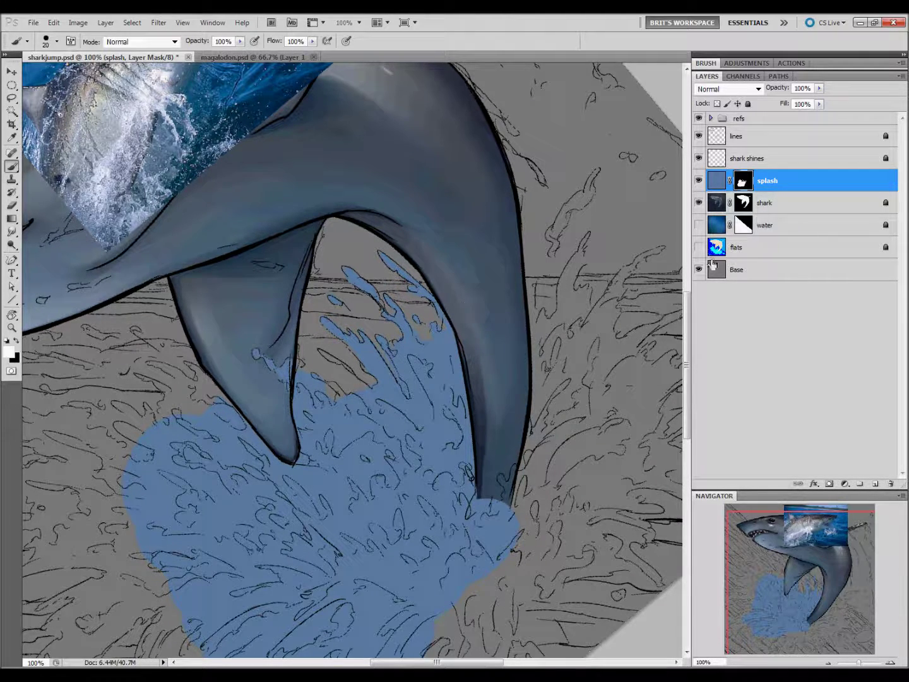
click(698, 202)
key(bracketleft)
drag(264, 363, 287, 373)
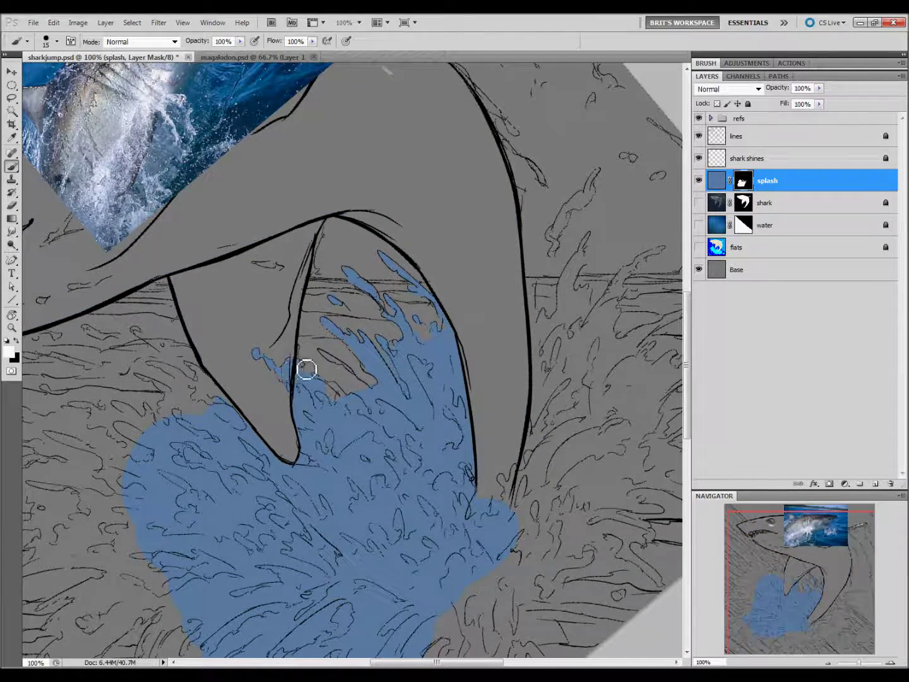
Fill the Base layer with light grey c2c2c2
click(741, 271)
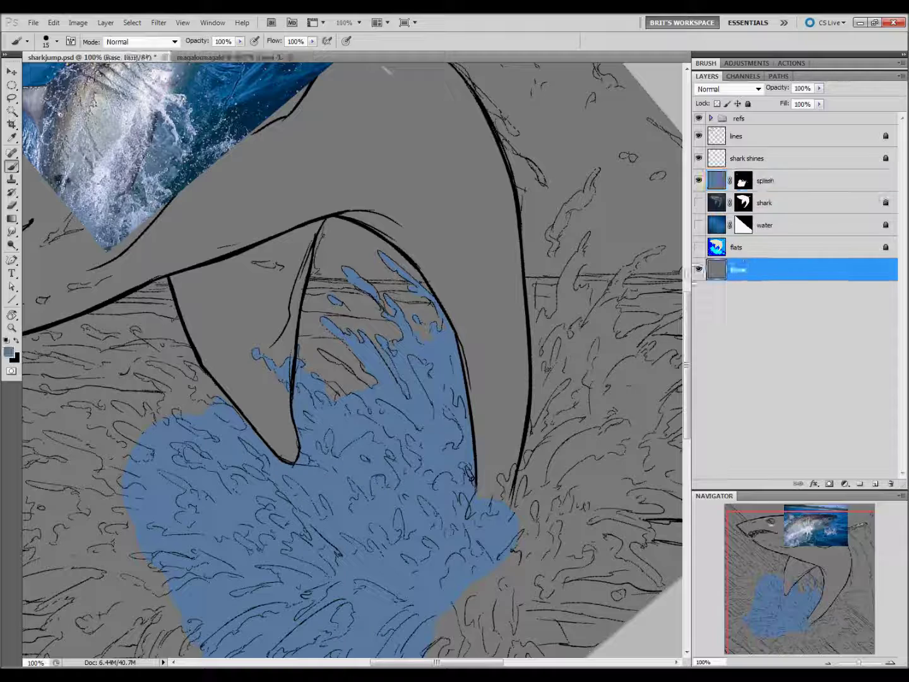
click(8, 351)
text(c2c2c2)
click(714, 449)
key(b)
key(alt+BackSpace)
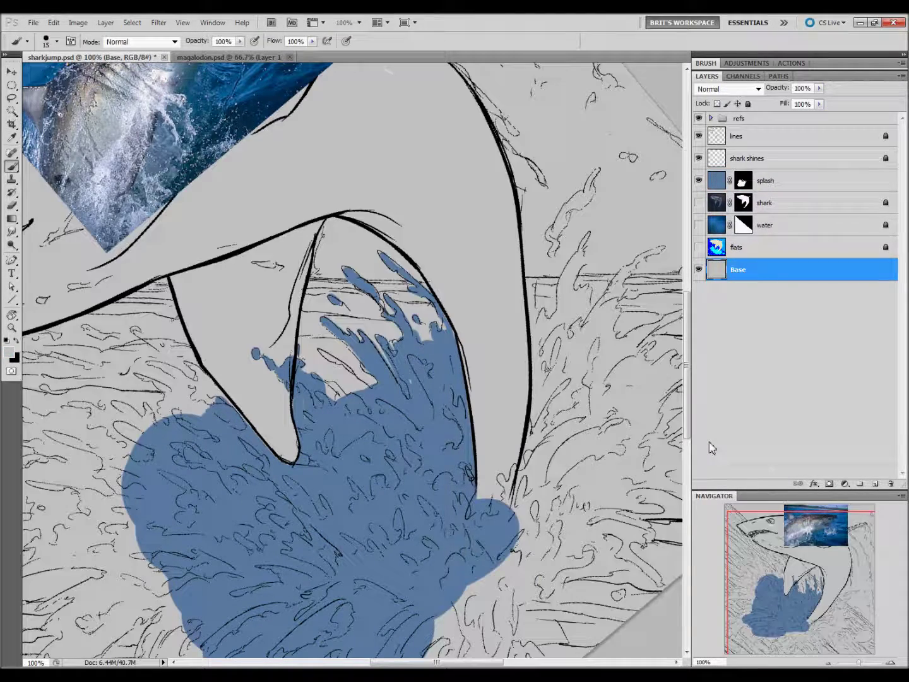
Grow the splash around the fin base and add a streak along the tail
click(743, 181)
key(bracketleft)
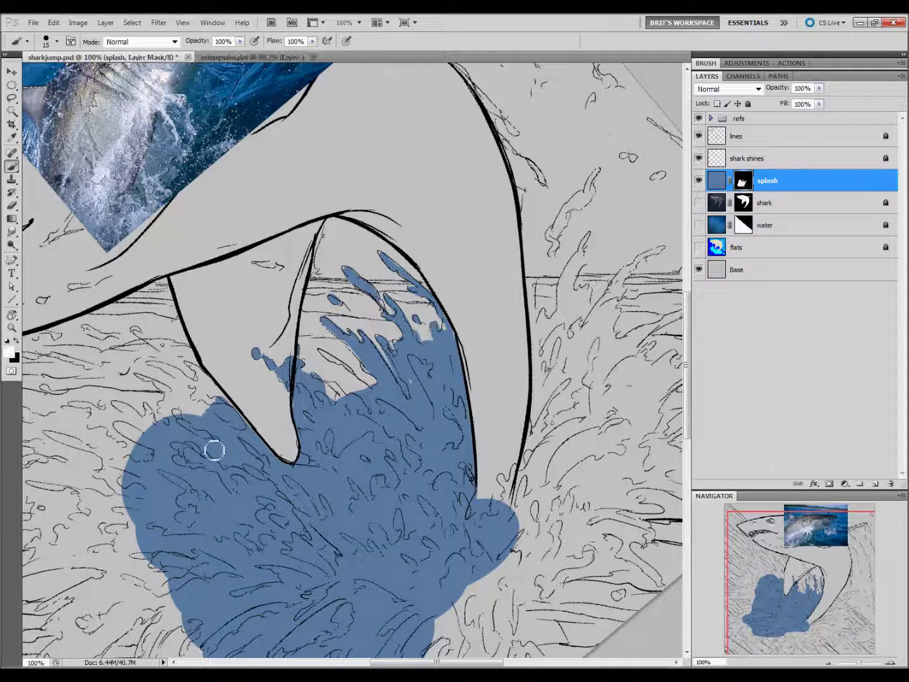
mouse_move(274, 373)
mouse_down()
mouse_move(264, 361)
mouse_move(290, 386)
mouse_move(308, 370)
mouse_up()
key(bracketright)
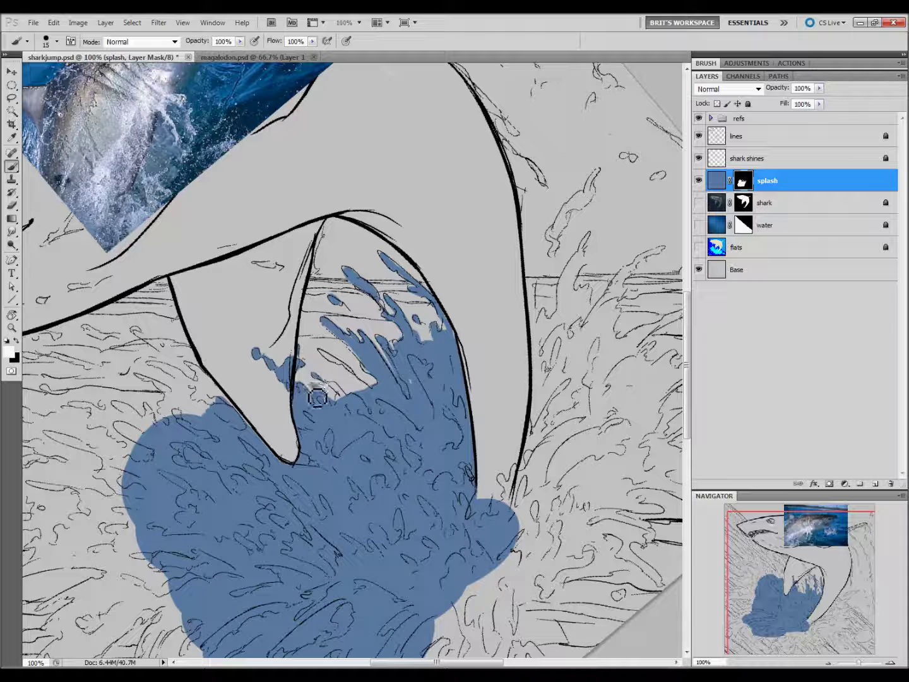
drag(312, 378, 309, 363)
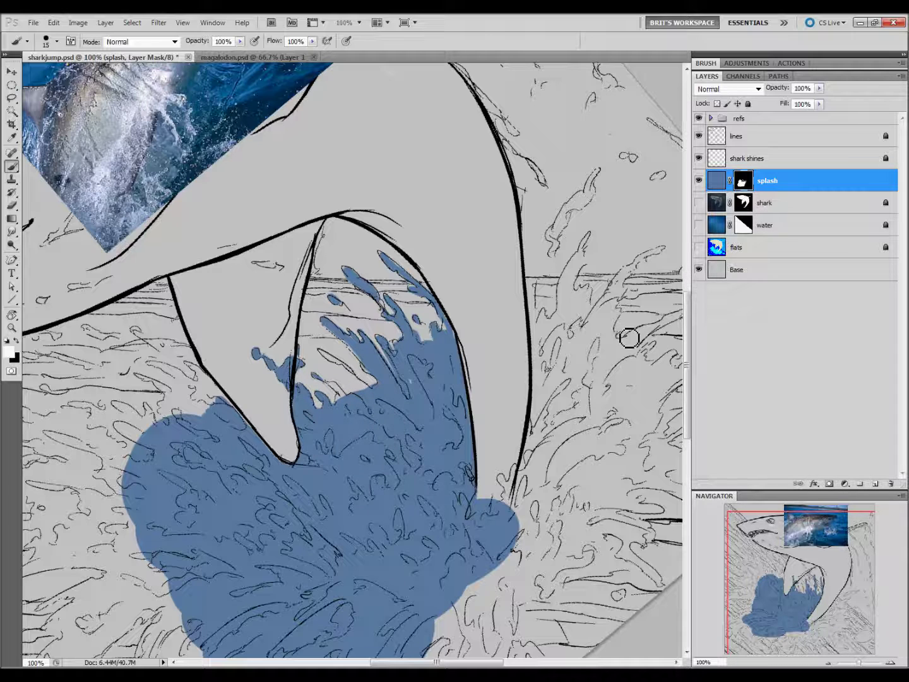
click(748, 139)
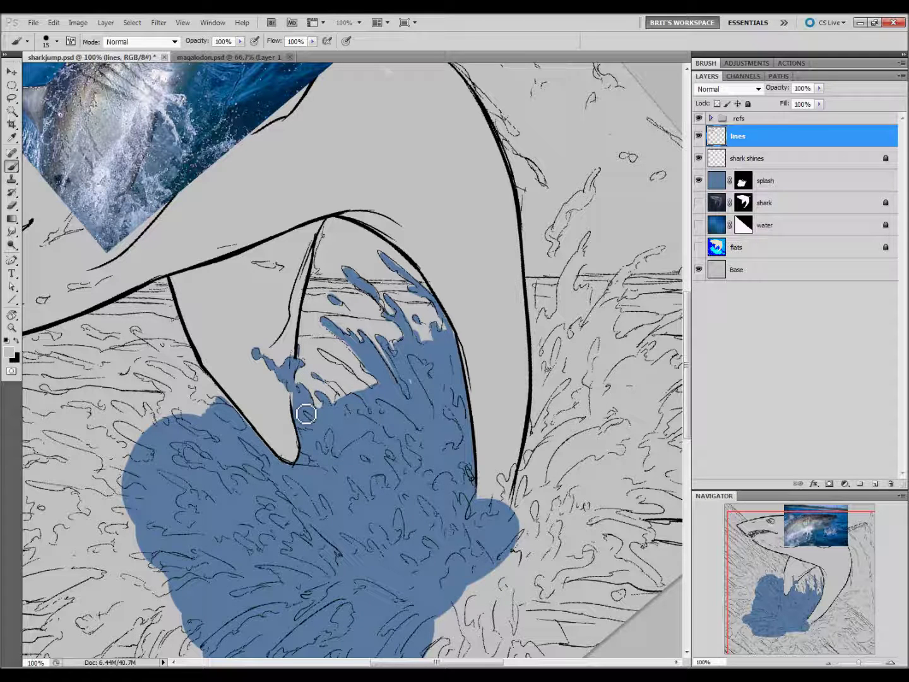
click(742, 182)
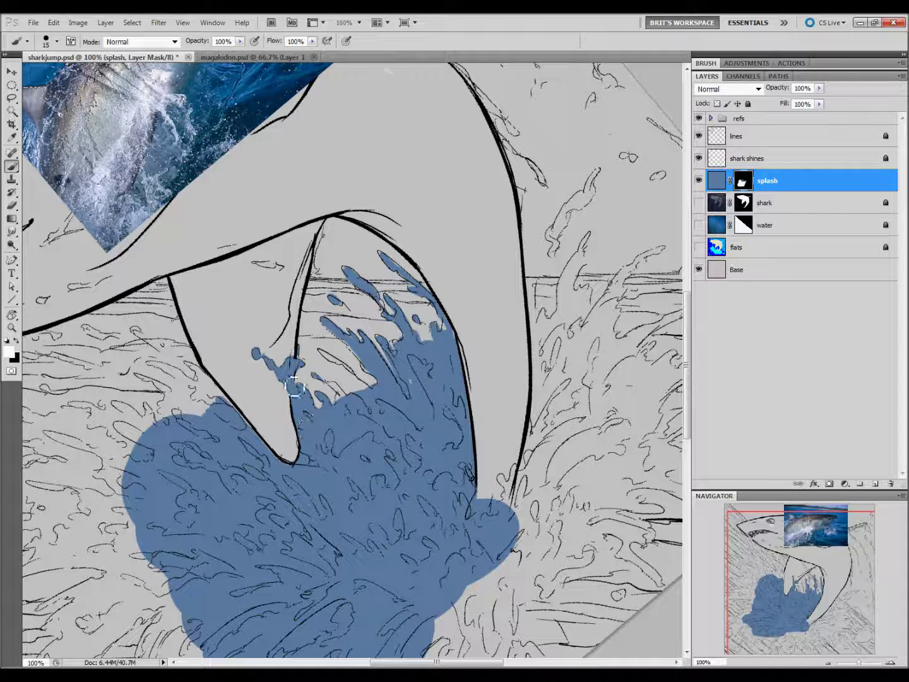
key(bracketleft)
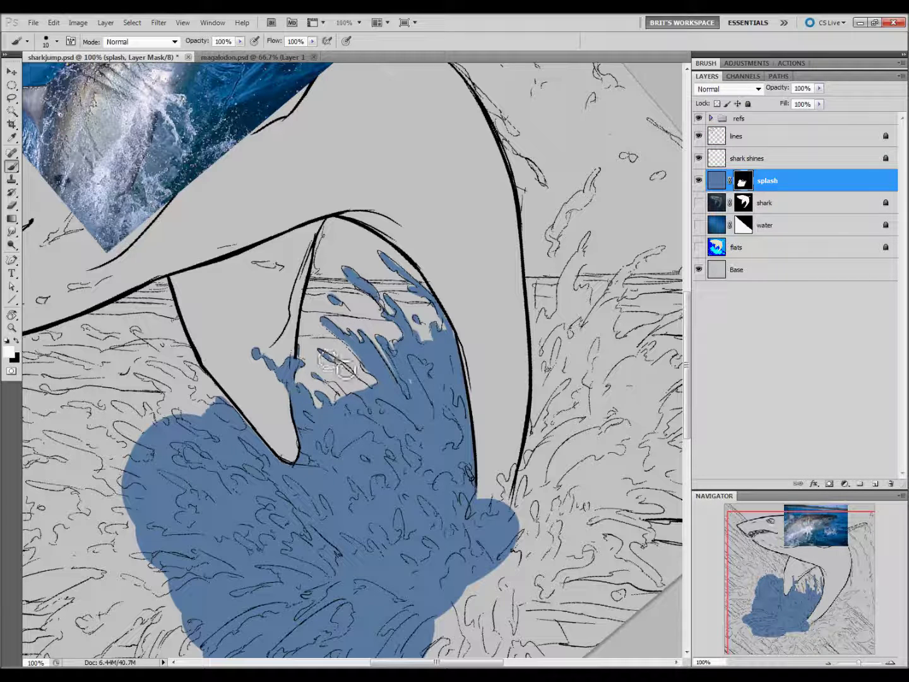
drag(320, 351, 349, 372)
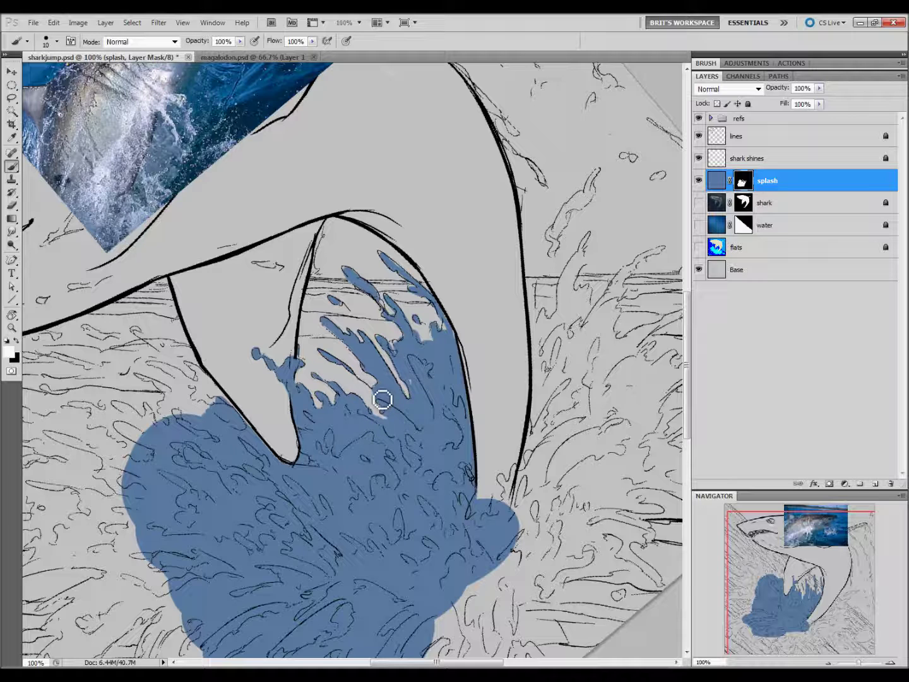
Trim splash overlapping the shark's edge with a smaller brush
key(bracketright)
key(bracketleft)
key(bracketleft)
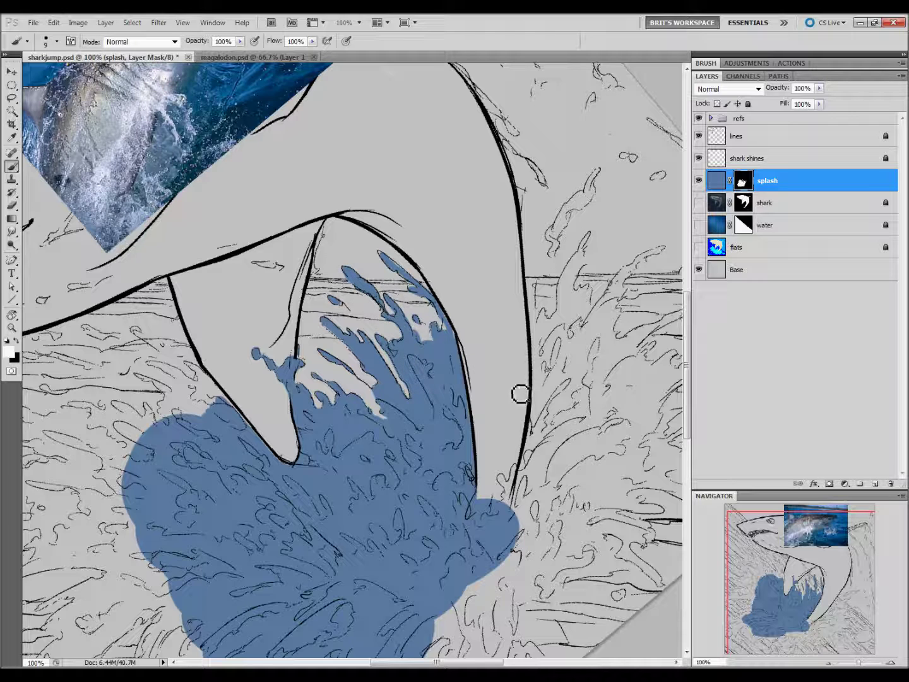
drag(401, 320, 440, 341)
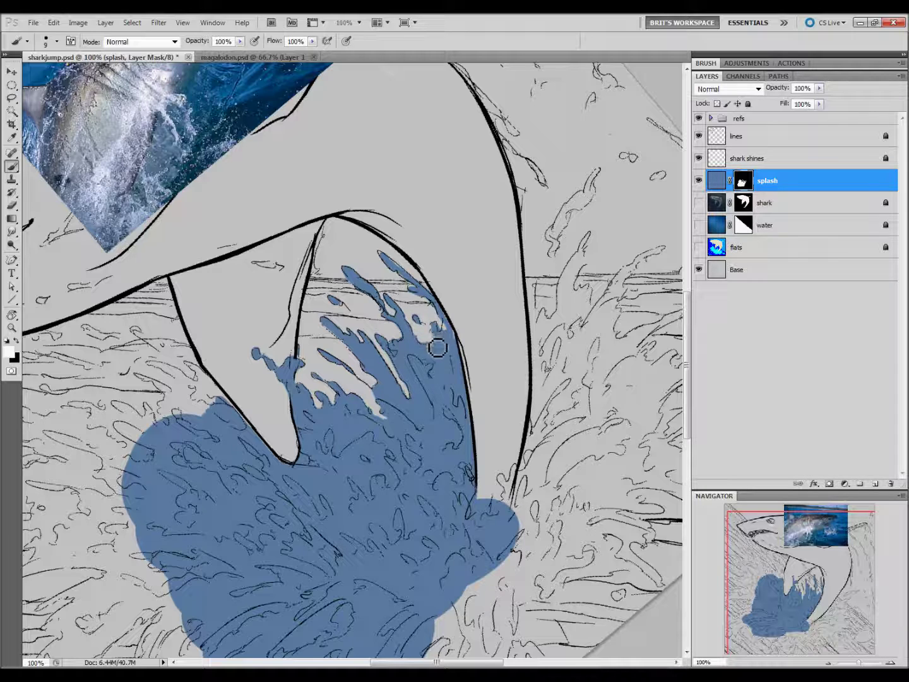
mouse_move(385, 334)
mouse_down()
mouse_move(422, 320)
mouse_move(389, 260)
mouse_move(435, 296)
mouse_move(442, 331)
mouse_up()
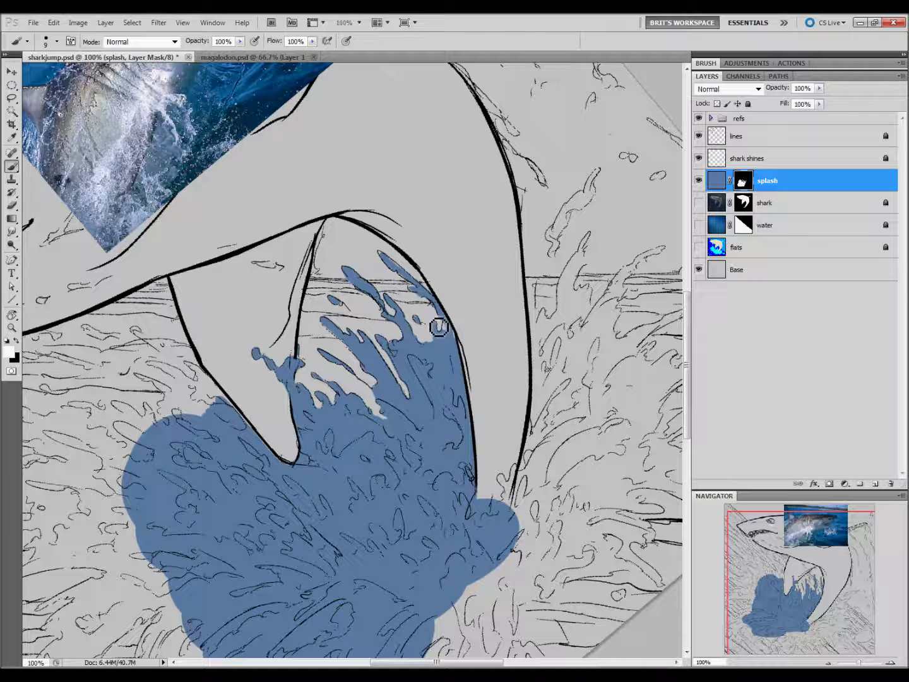
key(bracketright)
key(bracketright)
key(bracketleft)
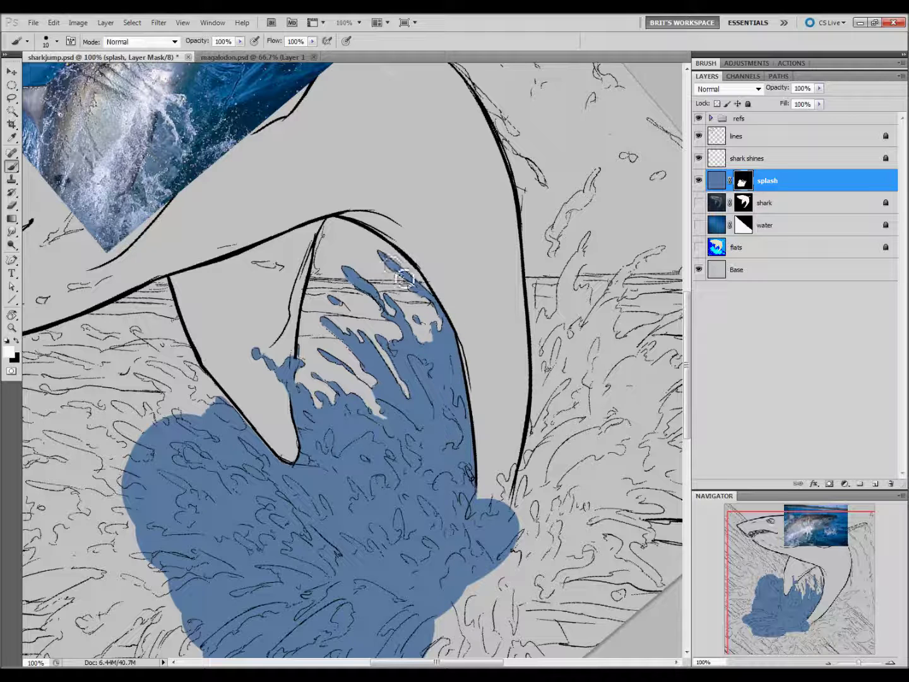
key(bracketright)
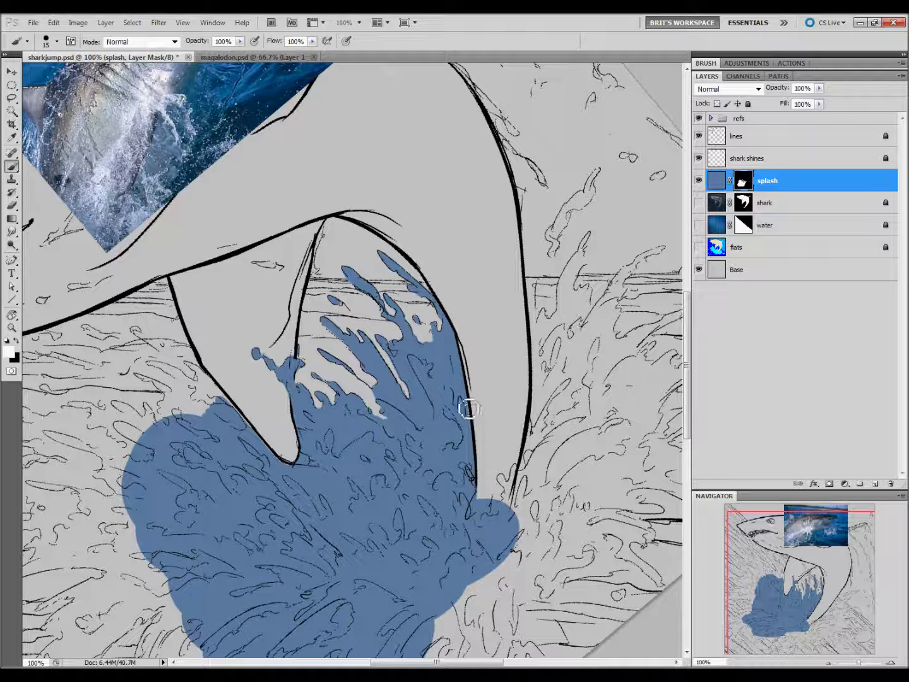
key(bracketright)
mouse_move(385, 446)
mouse_down()
mouse_move(471, 481)
mouse_move(497, 565)
mouse_move(463, 556)
mouse_up()
Paint spray along the fin's upper edge, then pan to the shark's head and jaw
key(bracketright)
key(bracketright)
key(bracketright)
key(bracketleft)
key(bracketleft)
key(bracketleft)
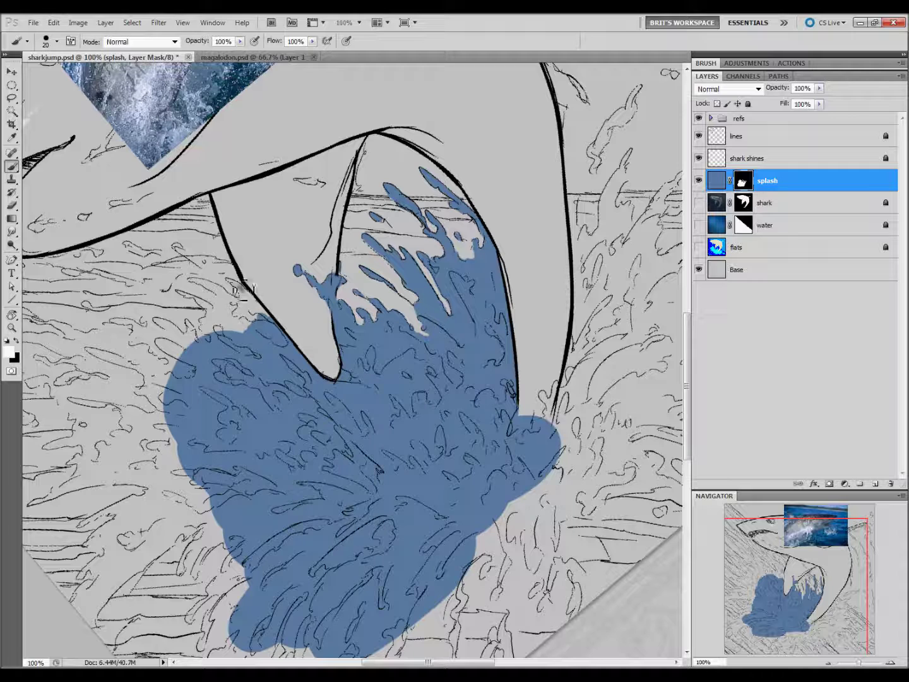
key(bracketleft)
mouse_move(226, 278)
mouse_down()
mouse_move(250, 293)
mouse_move(259, 318)
mouse_up()
key(bracketright)
drag(193, 286, 220, 293)
key(bracketleft)
drag(424, 492, 491, 513)
key(bracketright)
key(bracketright)
key(bracketright)
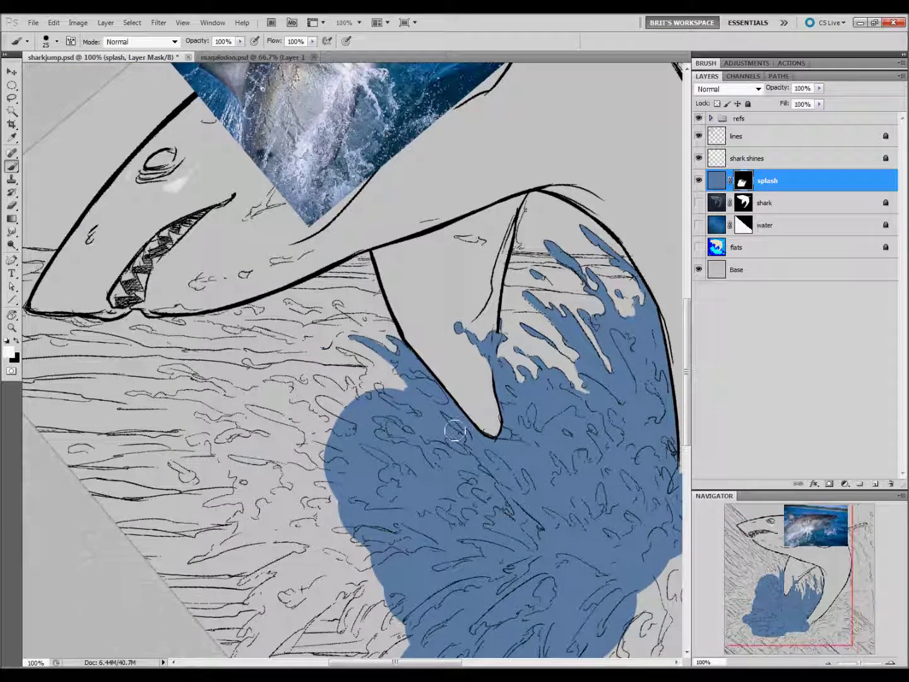
Paint thin spray streaks and droplets along the waterline under the jaw, then hide the reference photos
key(bracketleft)
key(bracketleft)
key(bracketleft)
key(bracketleft)
key(bracketleft)
drag(224, 329, 299, 341)
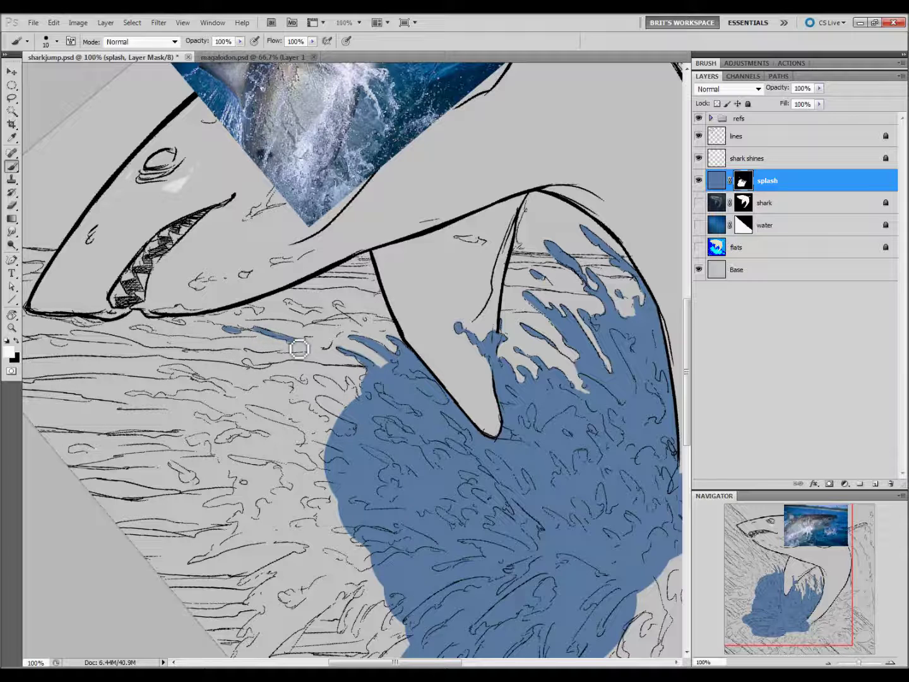
mouse_move(225, 327)
mouse_down()
mouse_move(253, 331)
mouse_move(248, 308)
mouse_up()
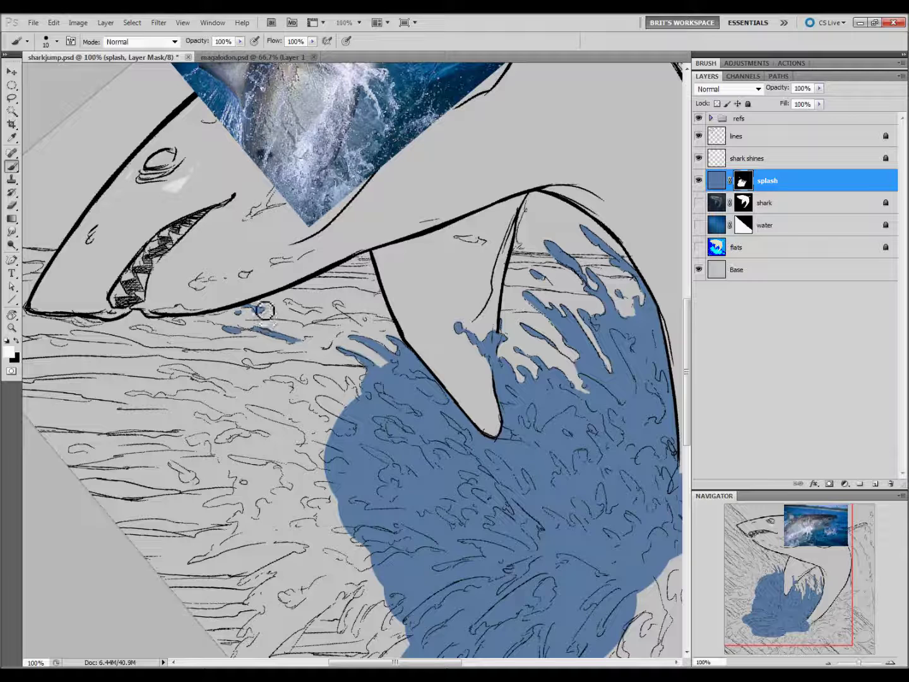
drag(263, 309, 254, 321)
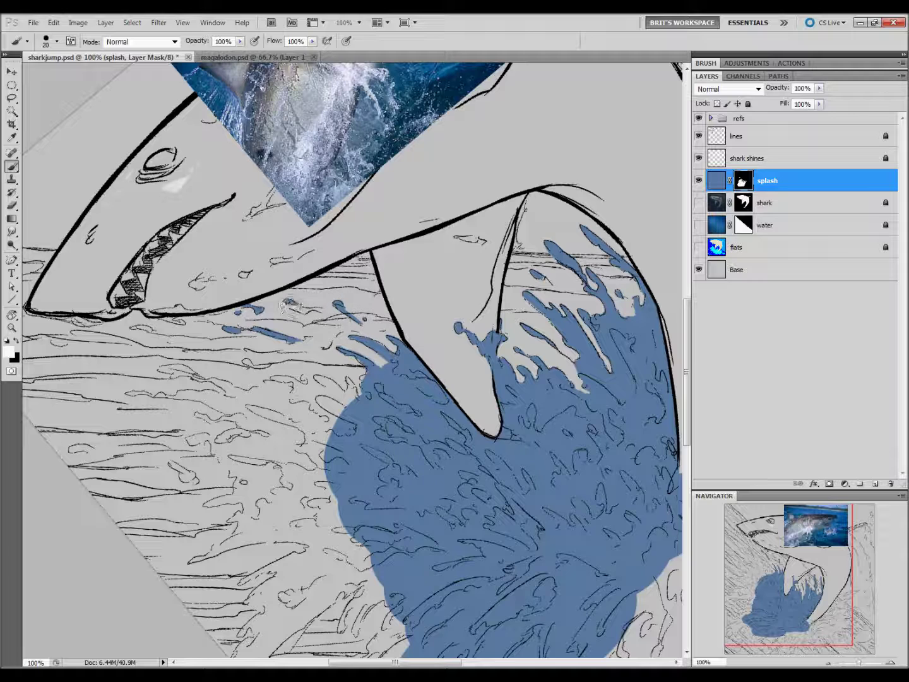
drag(294, 308, 319, 316)
key(bracketleft)
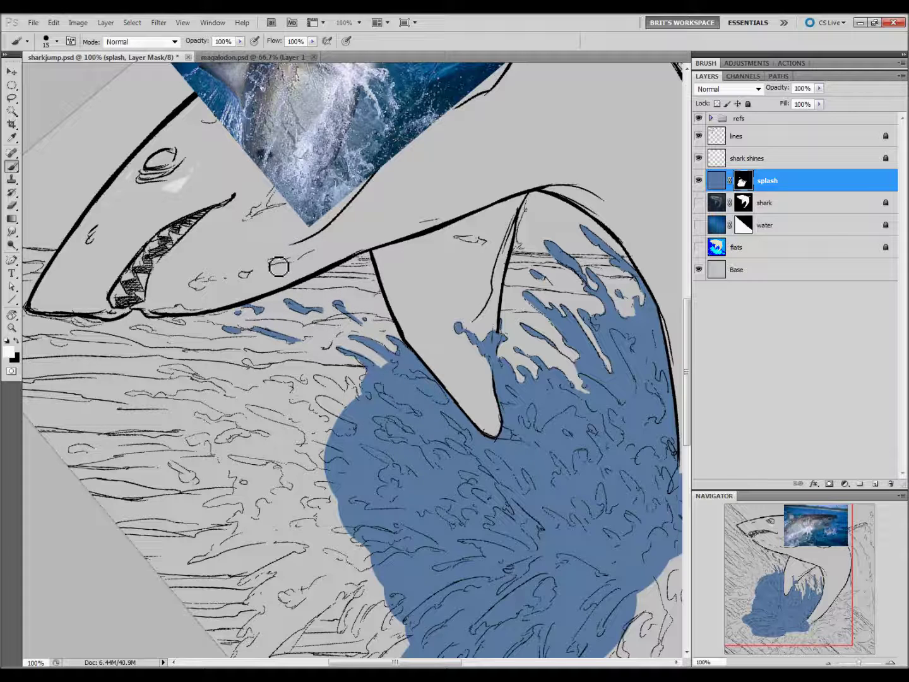
drag(278, 262, 309, 254)
drag(281, 211, 312, 322)
click(698, 118)
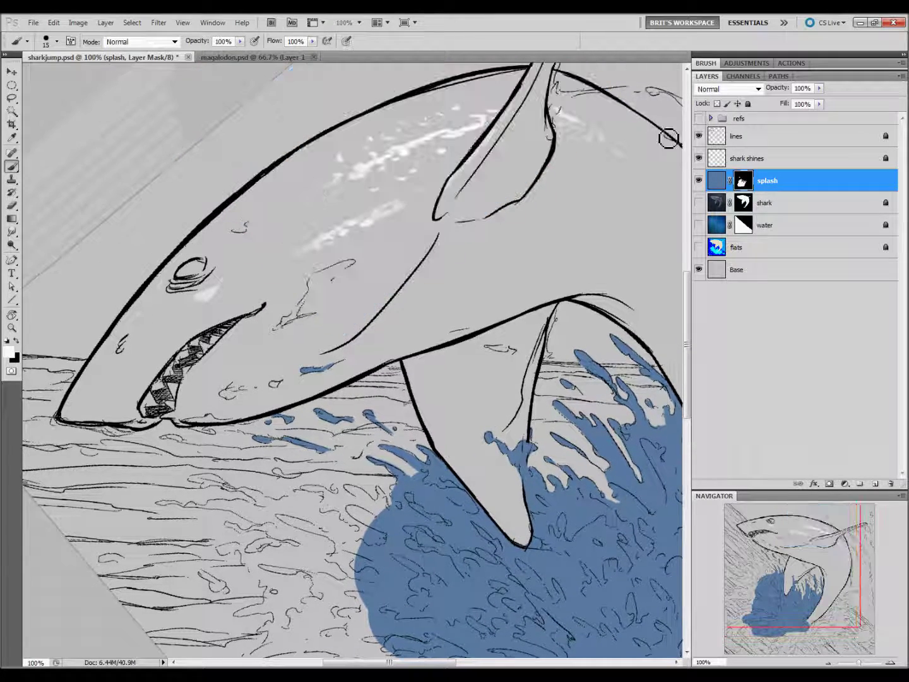
Paint a thick water streak across the shark's cheek down toward the jaw
drag(353, 264, 344, 275)
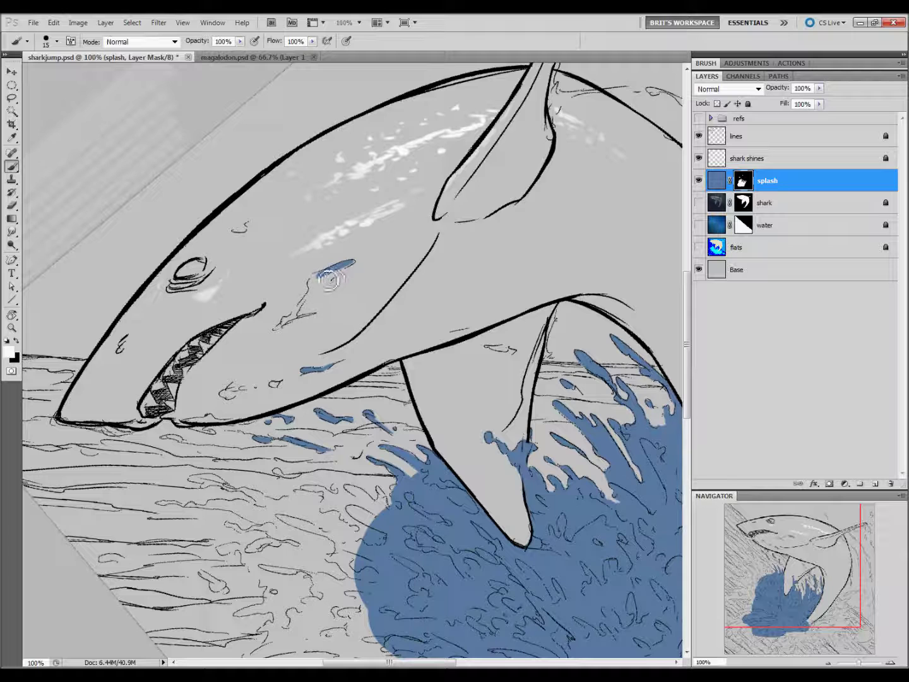
drag(353, 264, 278, 328)
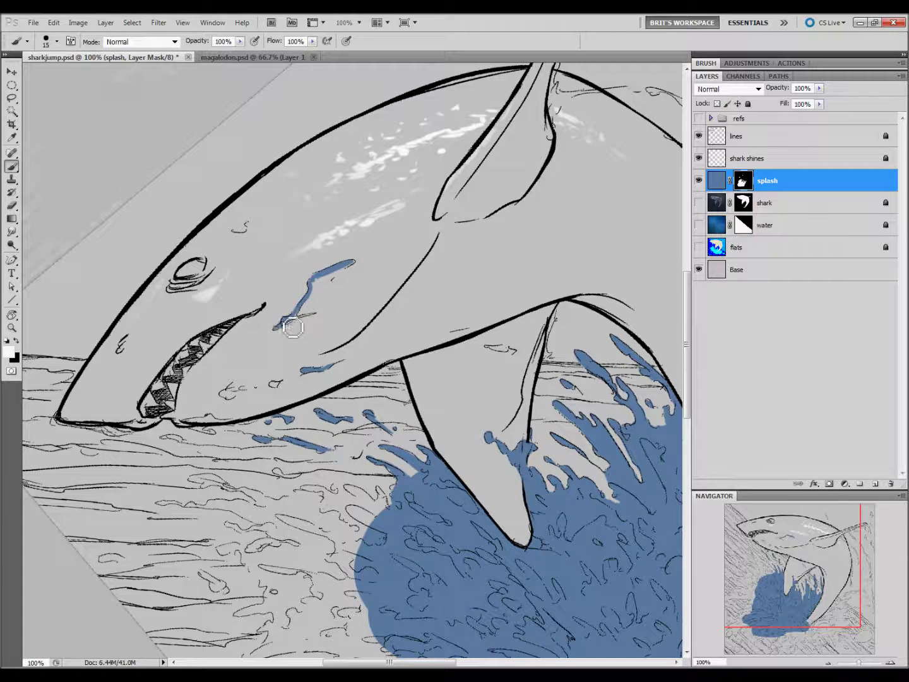
key(bracketright)
drag(302, 323, 316, 293)
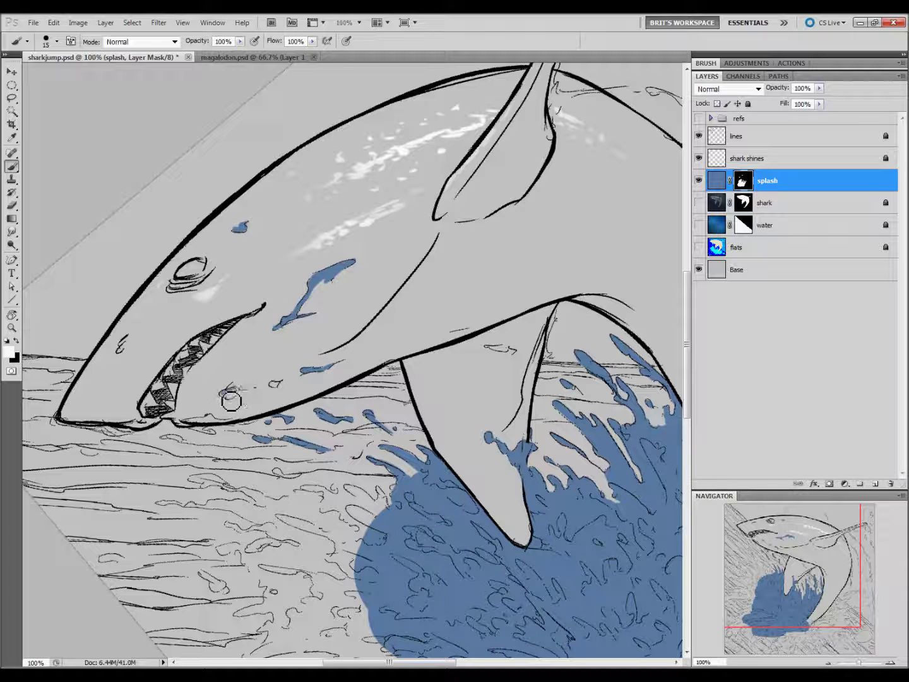
Add streaks, droplets and spray dabs along and beneath the lower jaw
drag(222, 391, 247, 389)
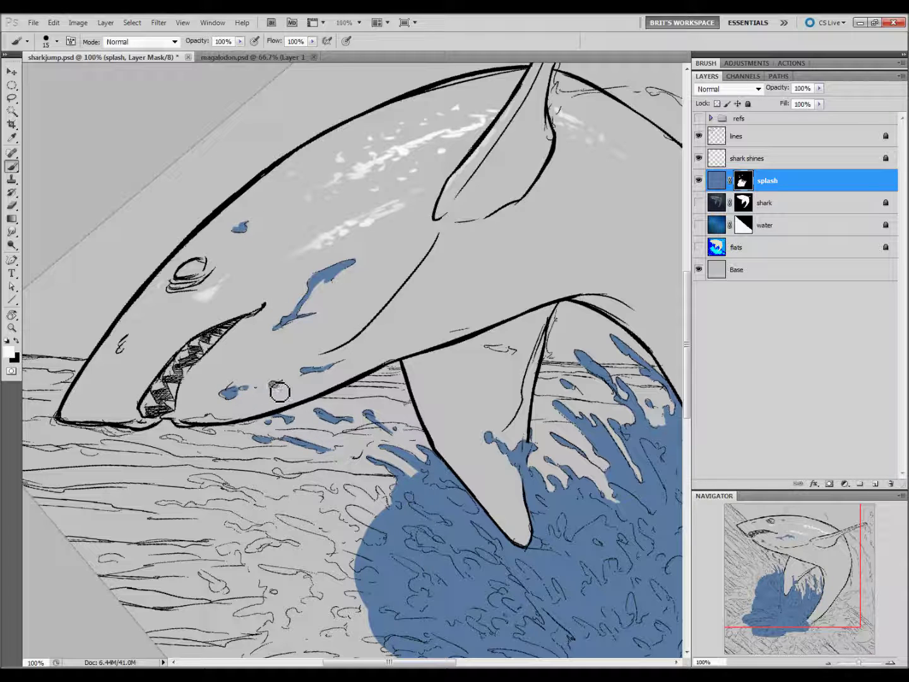
mouse_move(183, 421)
mouse_down()
mouse_move(220, 426)
mouse_move(218, 416)
mouse_up()
drag(297, 427, 382, 353)
drag(290, 360, 305, 358)
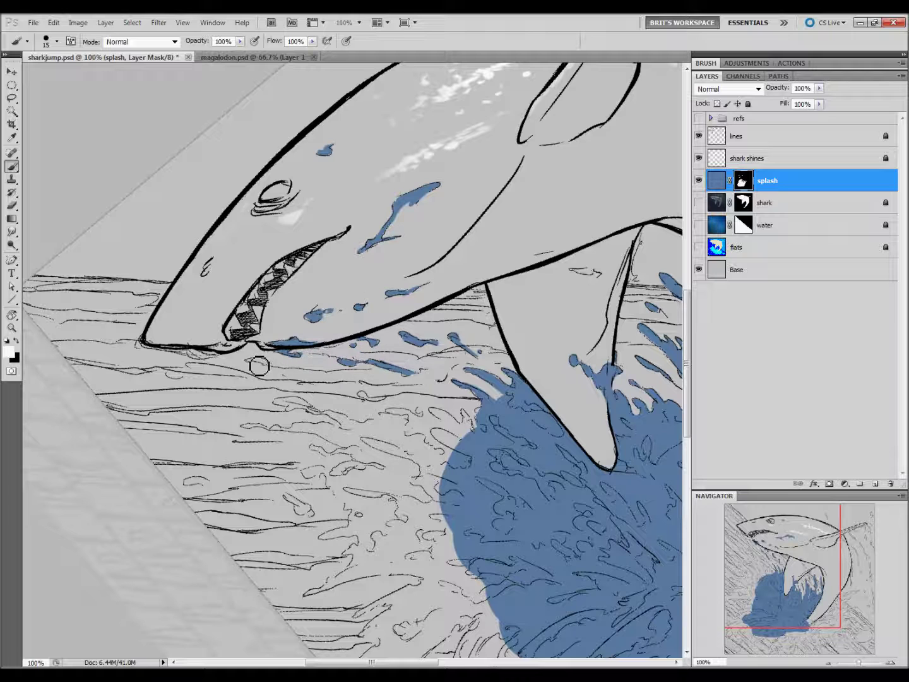
drag(252, 362, 268, 368)
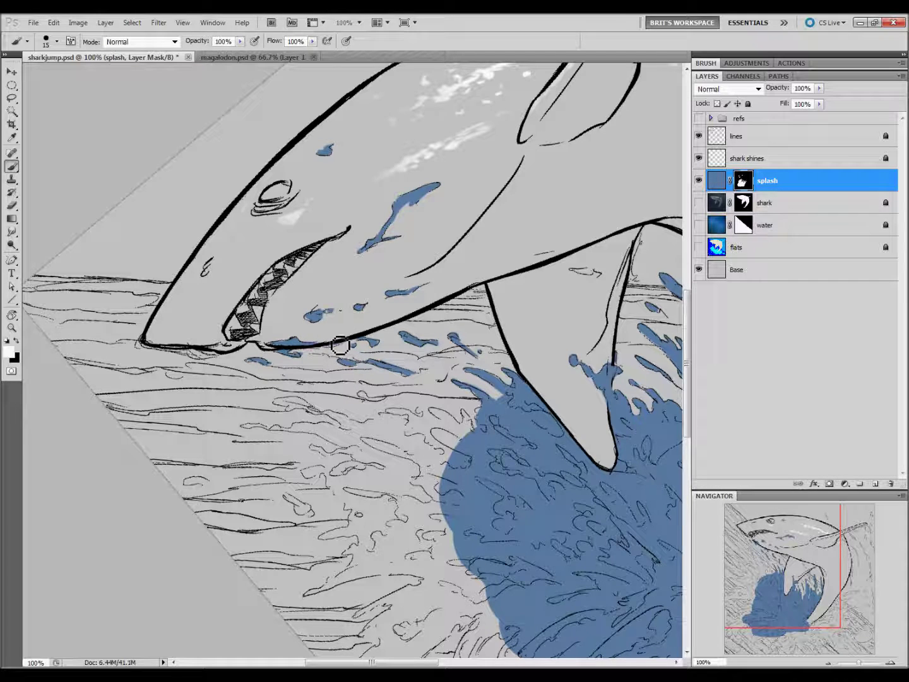
Lengthen the spray streak below the jaw and spread the main splash further left and down
drag(312, 324, 333, 320)
drag(481, 500, 361, 332)
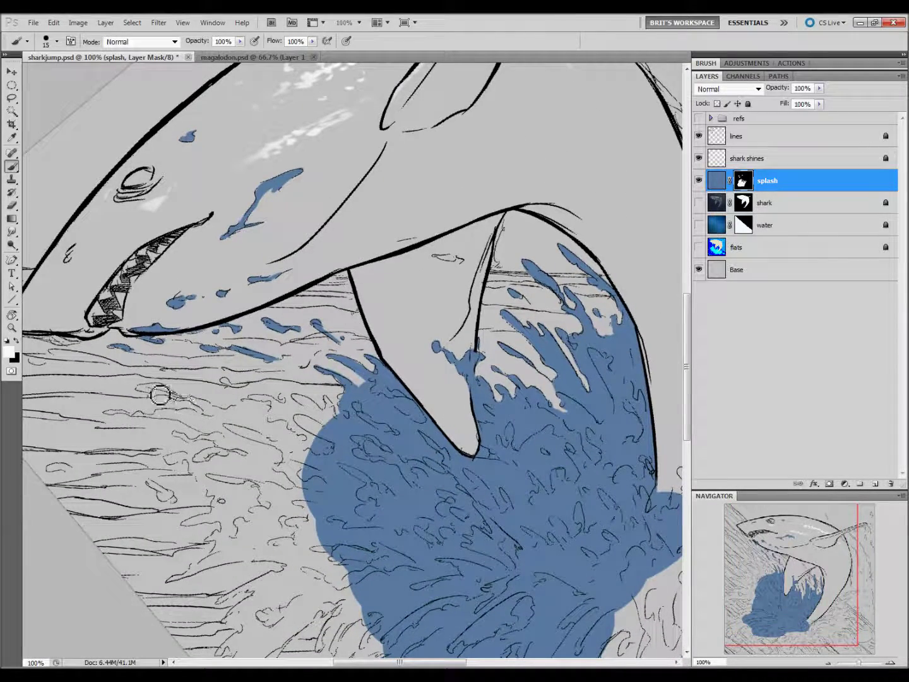
mouse_move(162, 393)
mouse_down()
mouse_move(157, 401)
mouse_move(230, 414)
mouse_up()
key(bracketright)
key(bracketright)
key(bracketright)
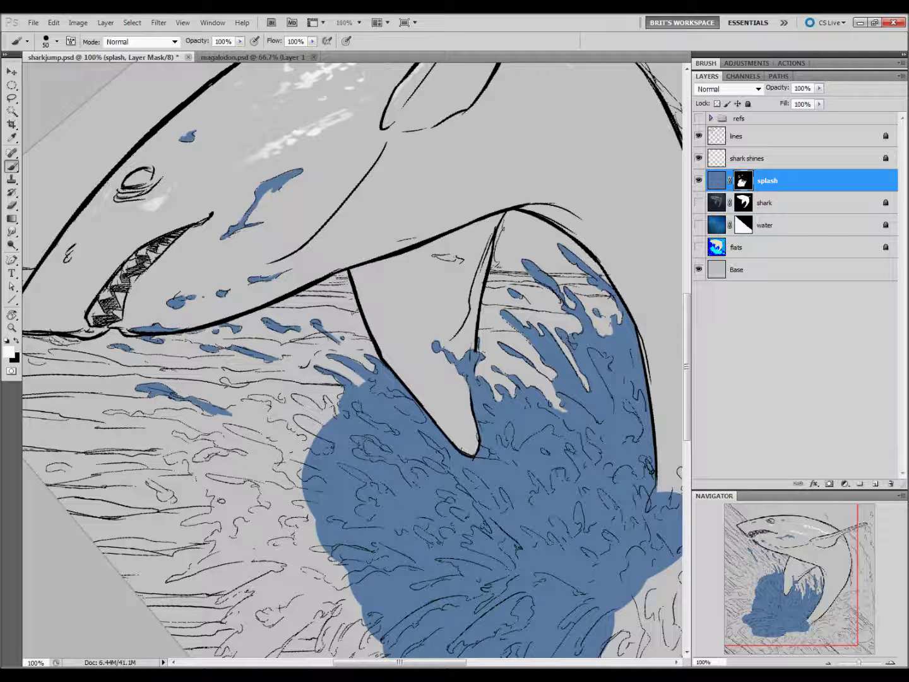
mouse_move(303, 401)
mouse_down()
mouse_move(277, 527)
mouse_move(332, 583)
mouse_up()
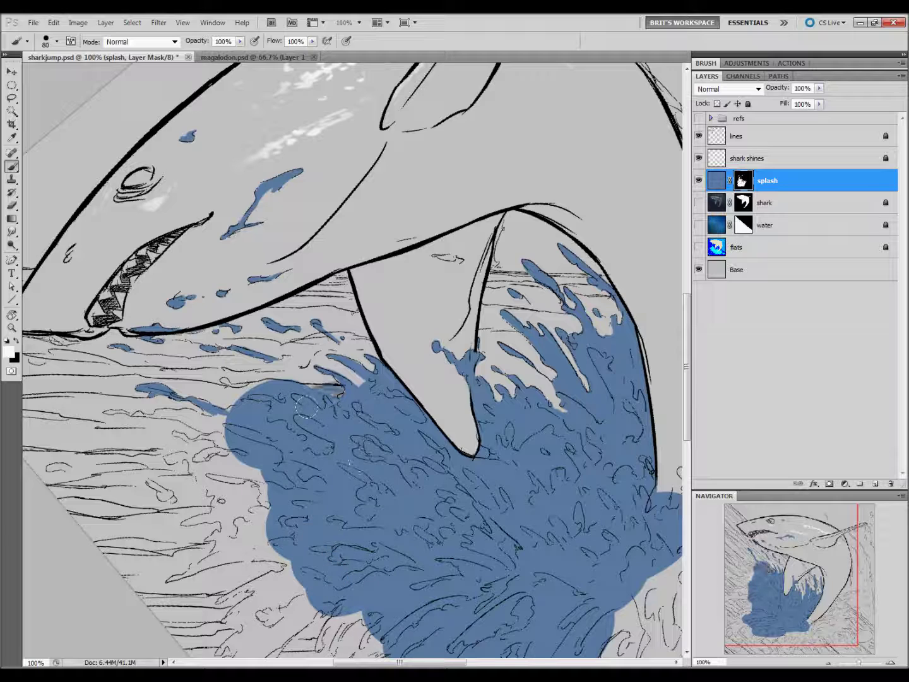
drag(253, 472, 452, 456)
key(bracketleft)
key(bracketleft)
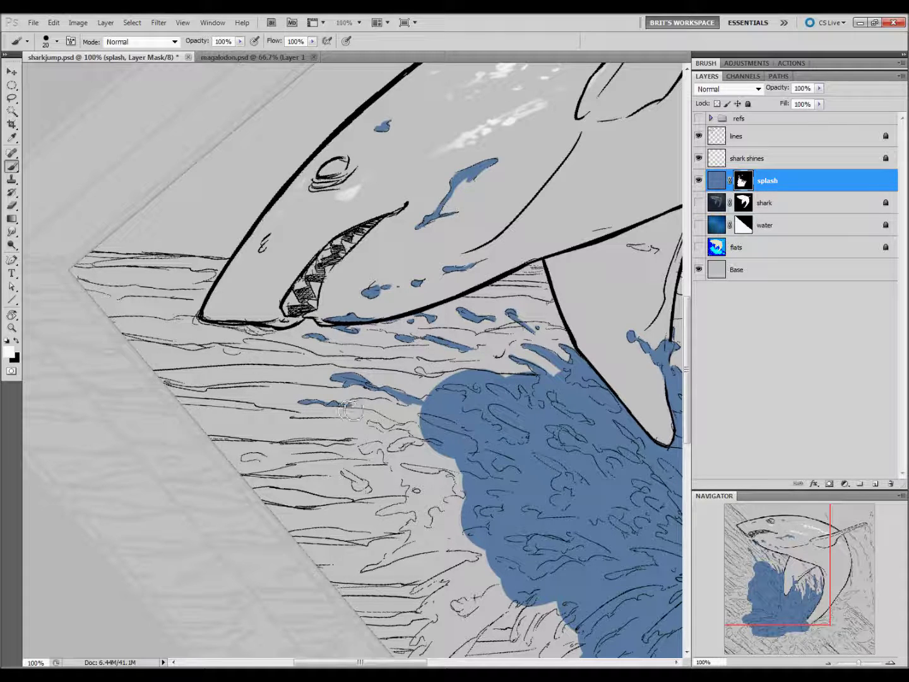
Join the thin spray streak to the splash body and tidy its edges
drag(359, 407, 441, 404)
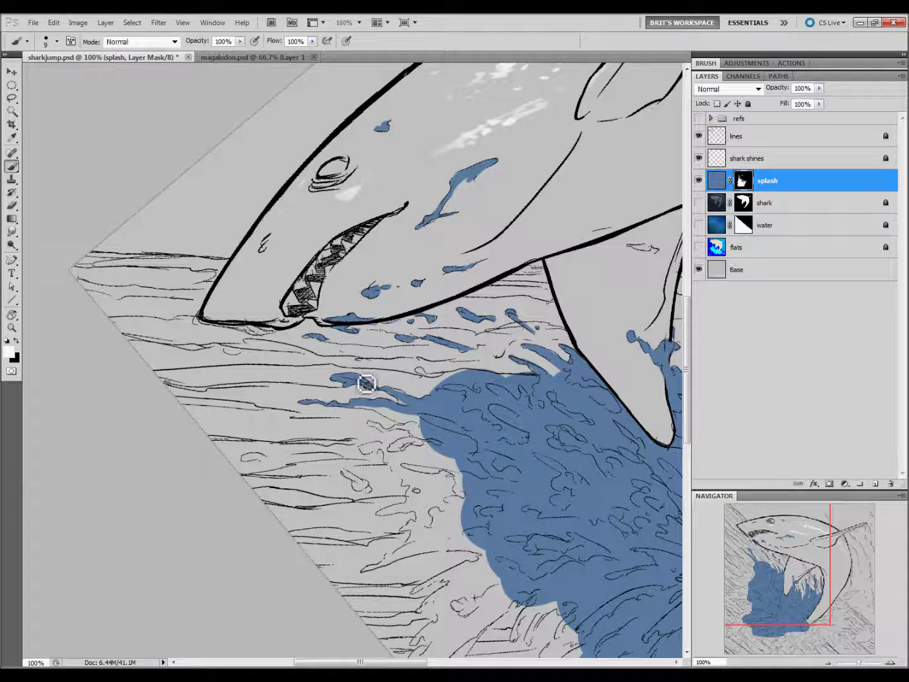
drag(356, 395, 395, 396)
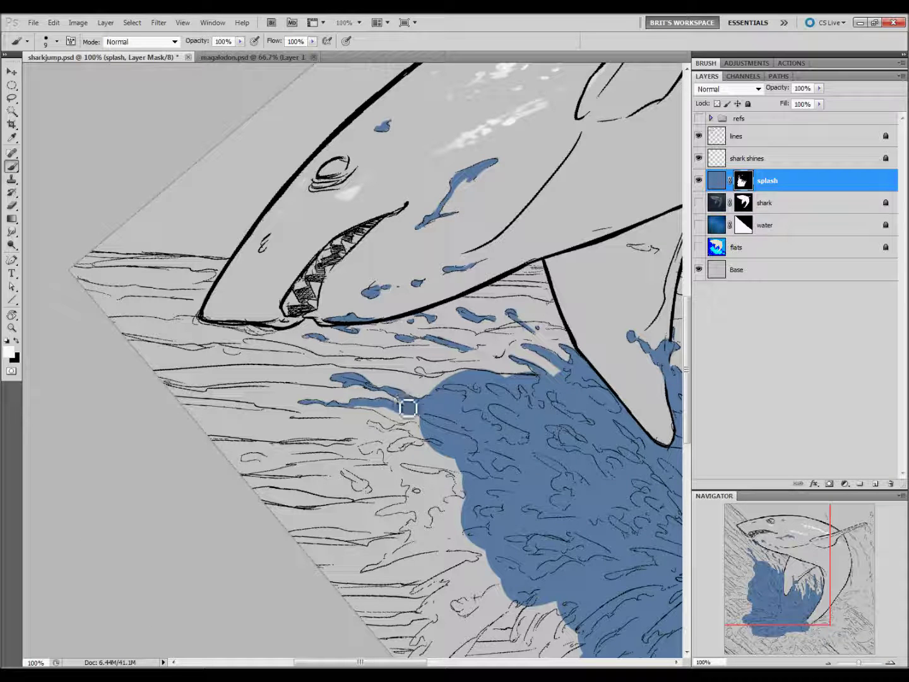
drag(388, 382, 330, 405)
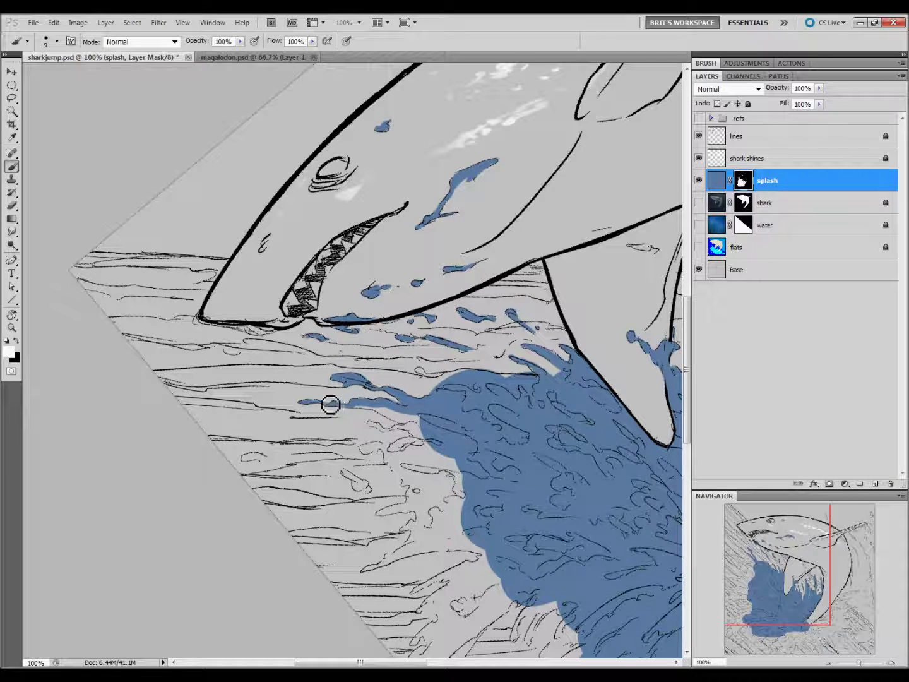
mouse_move(326, 411)
mouse_down()
mouse_move(414, 421)
mouse_move(398, 436)
mouse_up()
key(bracketright)
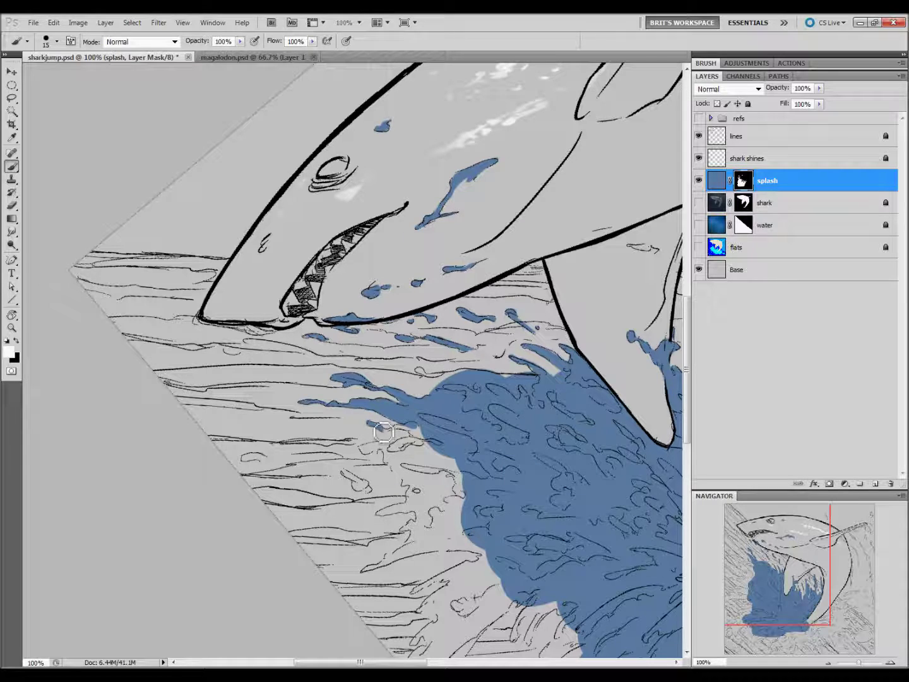
drag(399, 438, 418, 382)
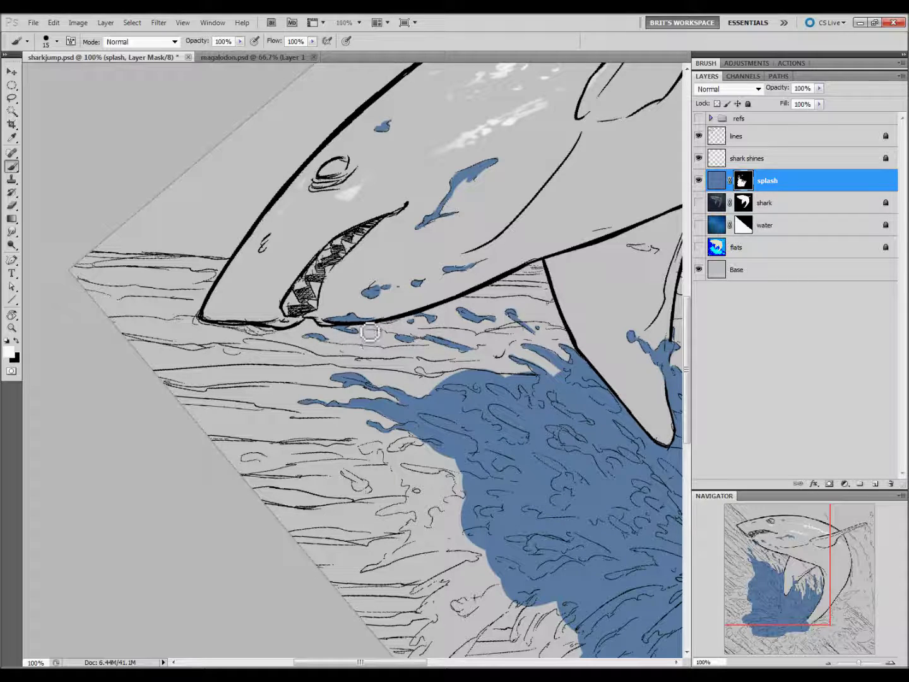
drag(386, 575, 296, 544)
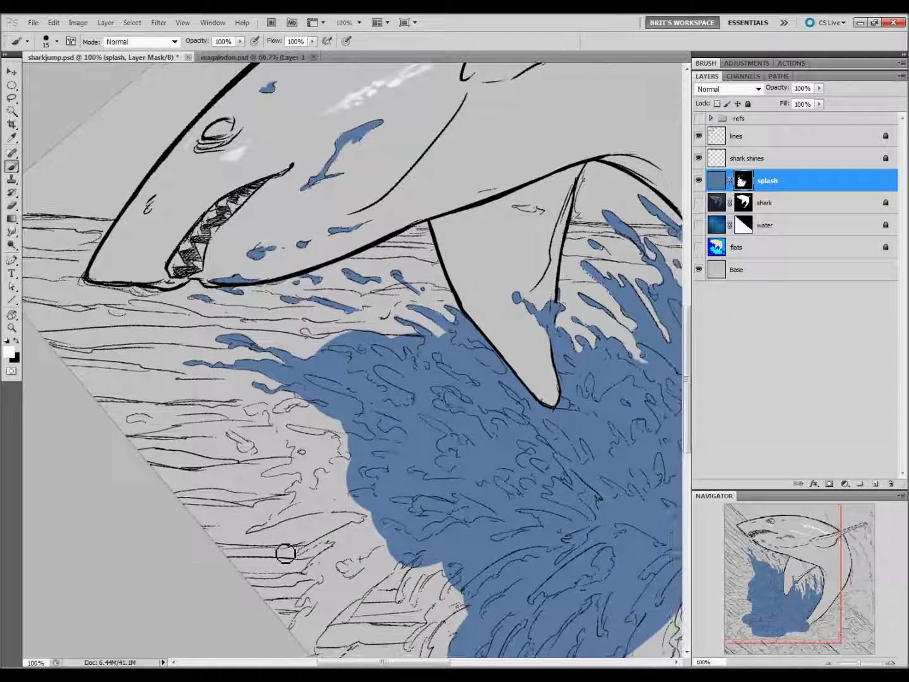
Paint a water streak on the fin and dab droplets along the splash's left edge
drag(514, 207, 537, 213)
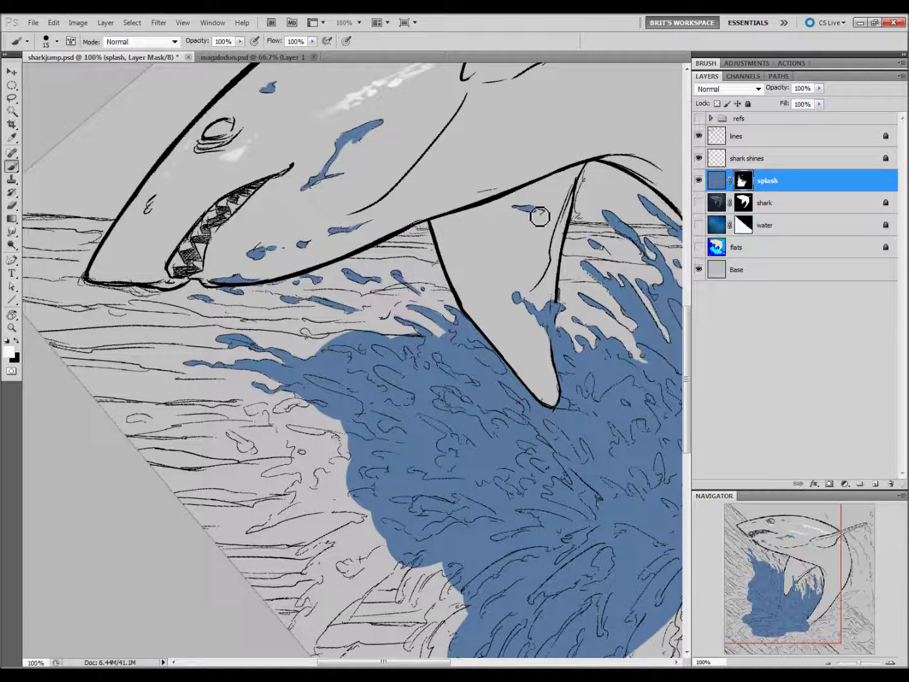
drag(344, 373, 265, 351)
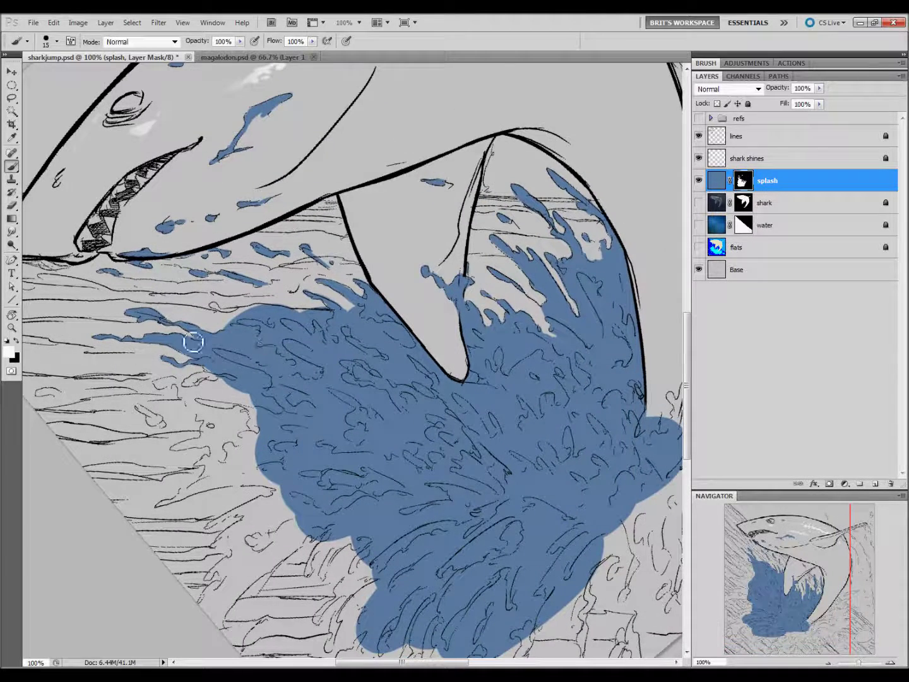
click(158, 383)
key(bracketright)
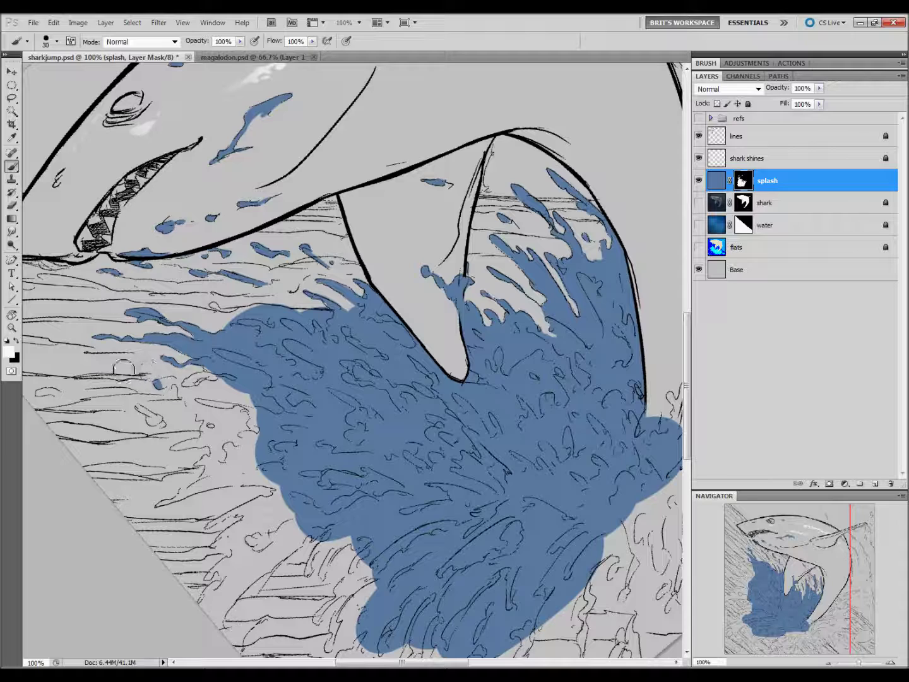
drag(124, 367, 313, 403)
key(bracketleft)
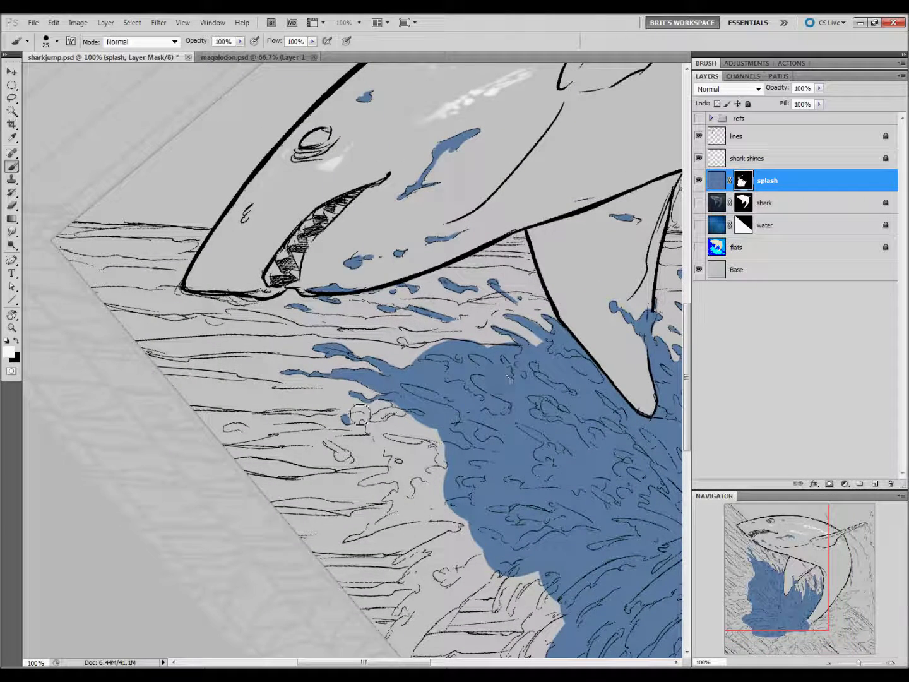
click(234, 431)
click(350, 418)
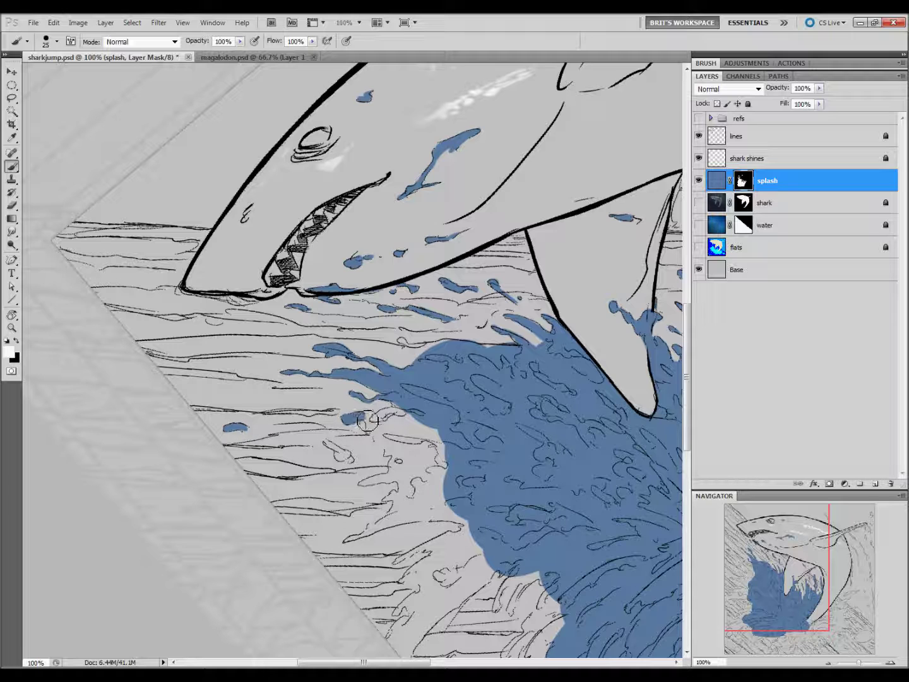
Extend the splash edge with a larger brush, growing its fill down-left
drag(369, 421, 404, 410)
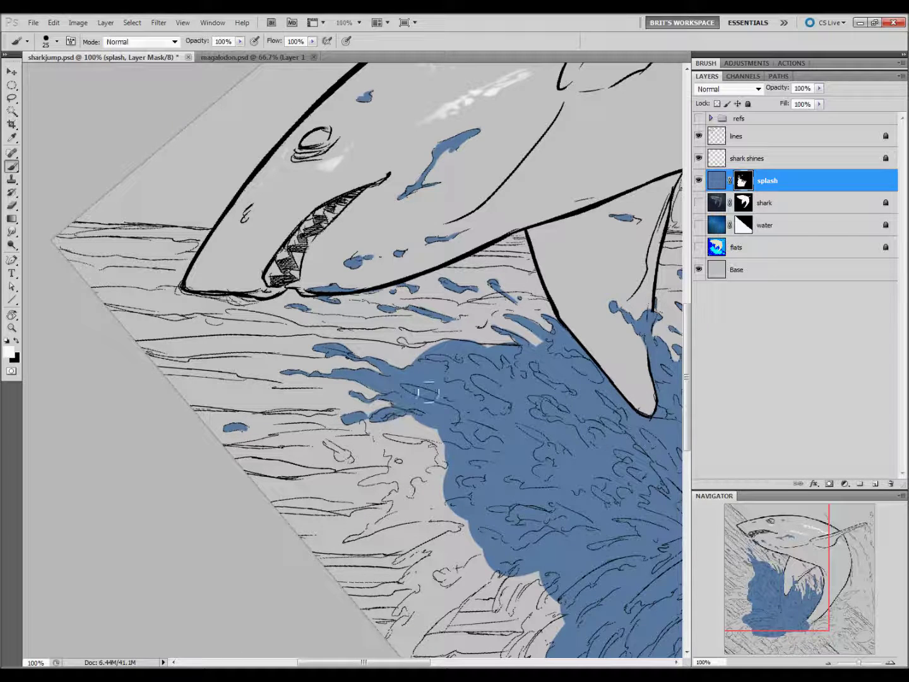
key(bracketright)
mouse_move(479, 369)
mouse_down()
mouse_move(404, 433)
mouse_move(441, 511)
mouse_move(463, 482)
mouse_move(438, 496)
mouse_up()
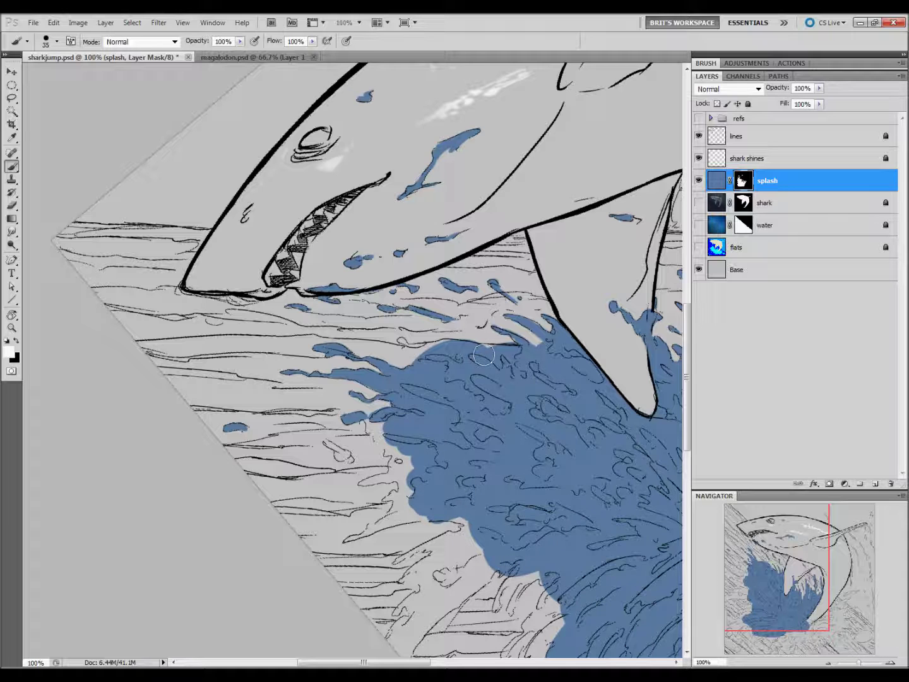
drag(522, 365, 390, 444)
key(bracketleft)
key(bracketleft)
key(bracketleft)
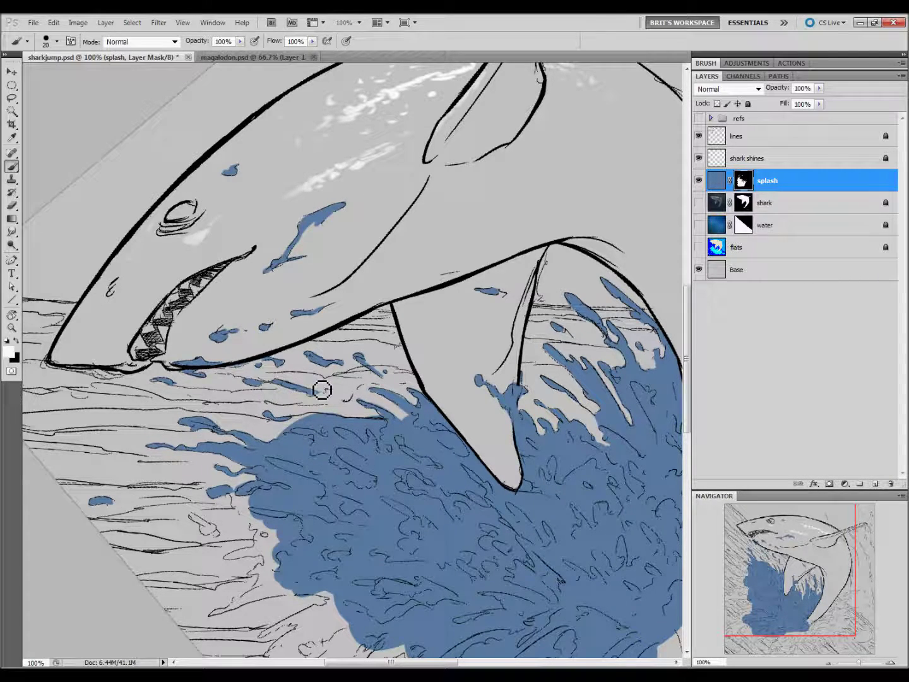
key(bracketleft)
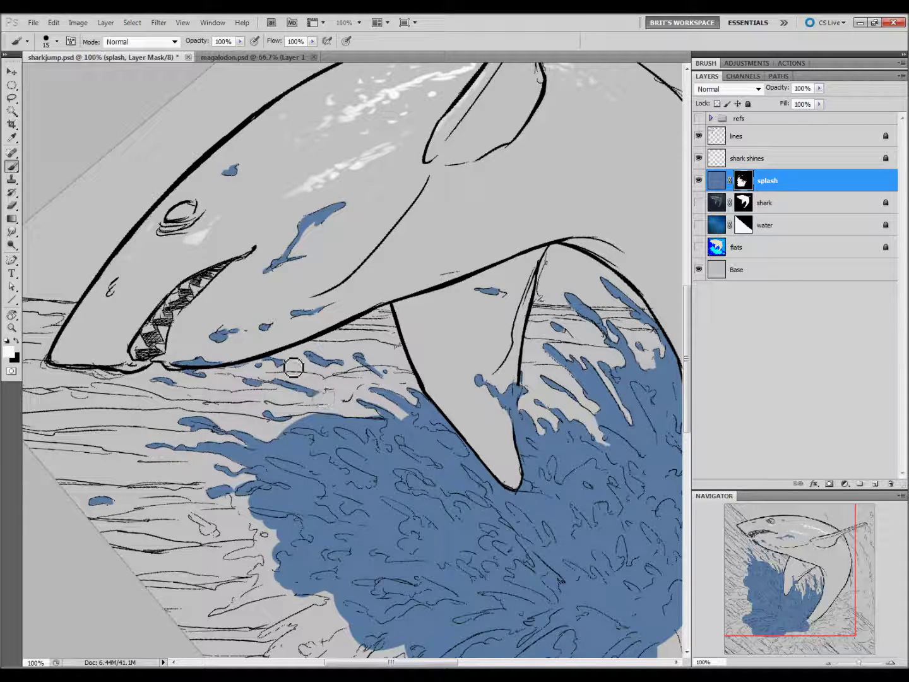
drag(357, 387, 407, 308)
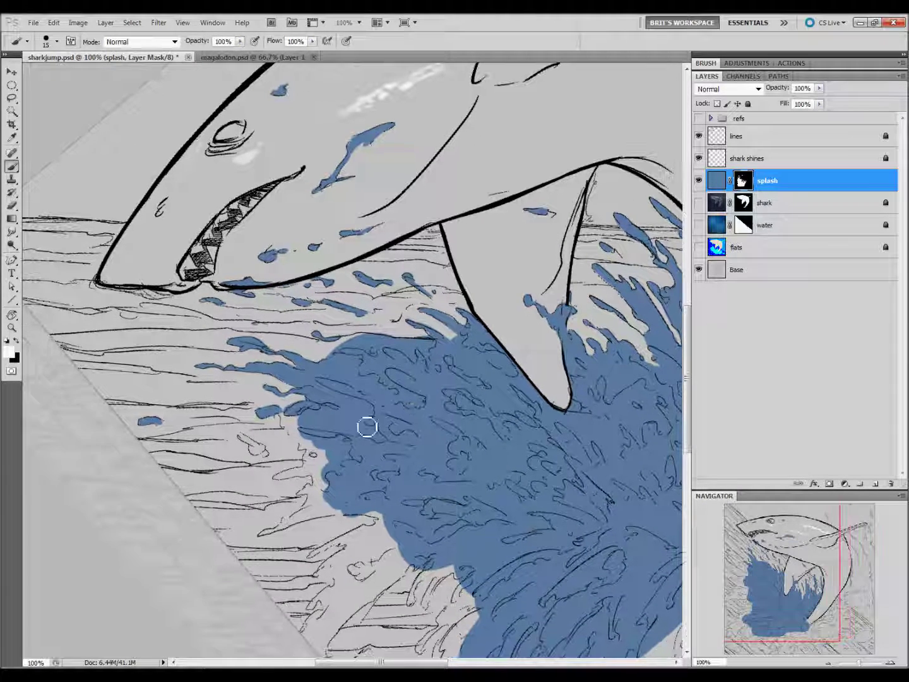
Paint more splash along the lower-left edge and fill the grey gap inside it
mouse_move(247, 442)
mouse_down()
mouse_move(262, 460)
mouse_move(274, 456)
mouse_up()
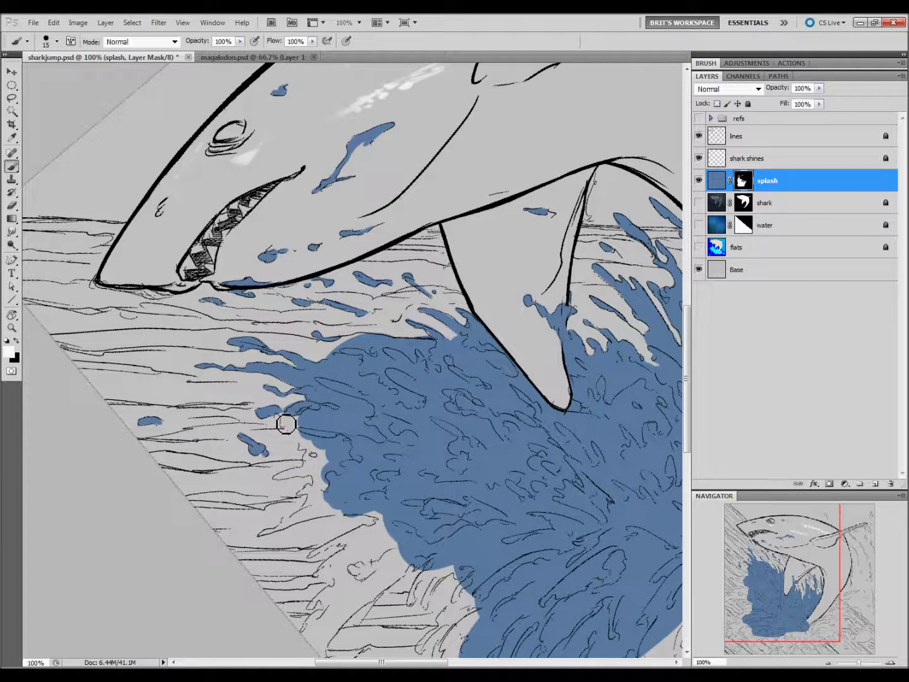
key(bracketright)
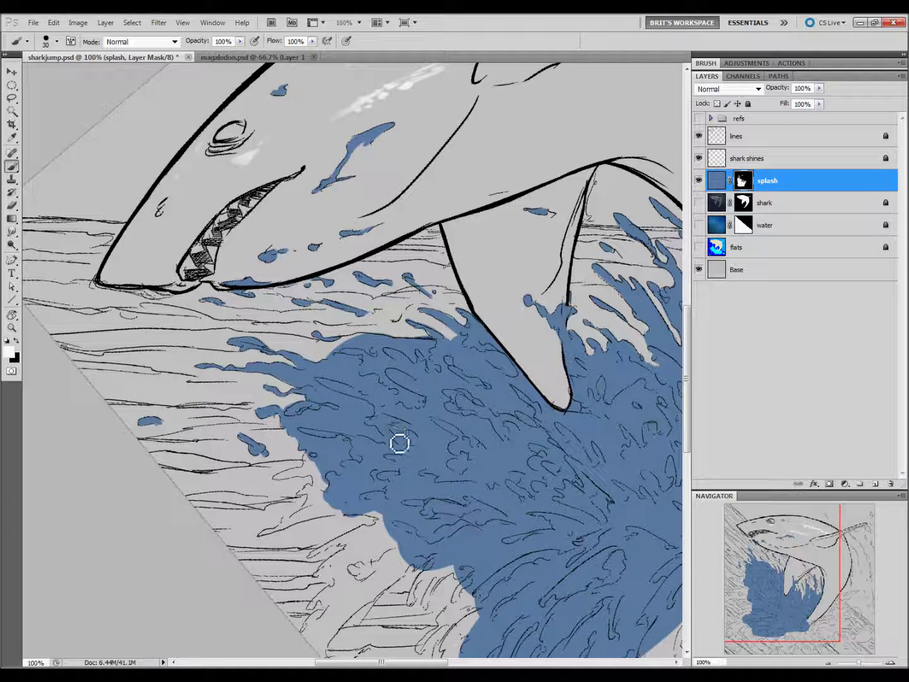
drag(449, 613, 499, 482)
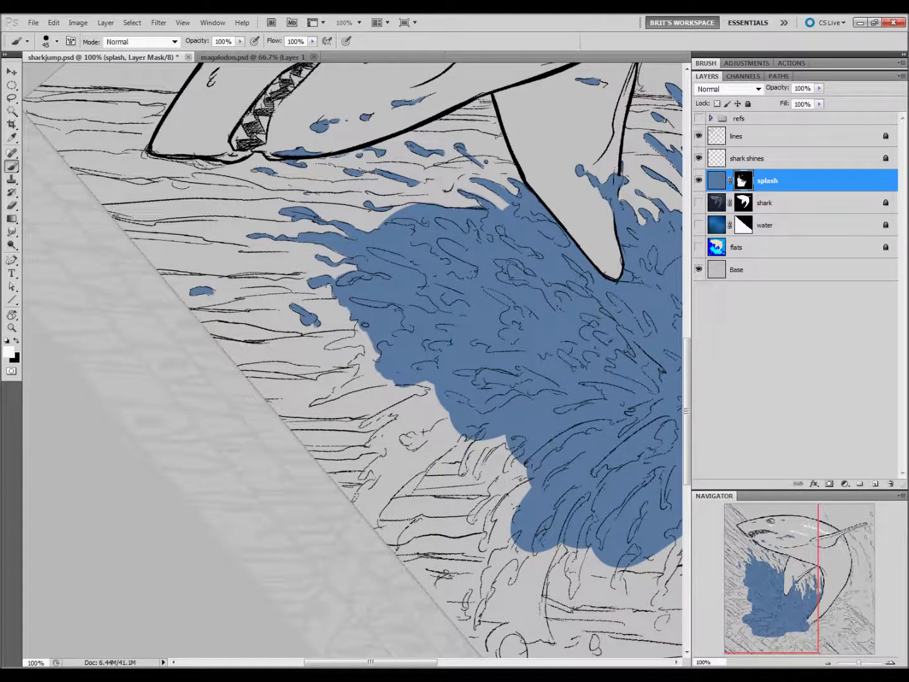
key(bracketleft)
mouse_move(360, 328)
mouse_down()
mouse_move(364, 356)
mouse_move(423, 384)
mouse_up()
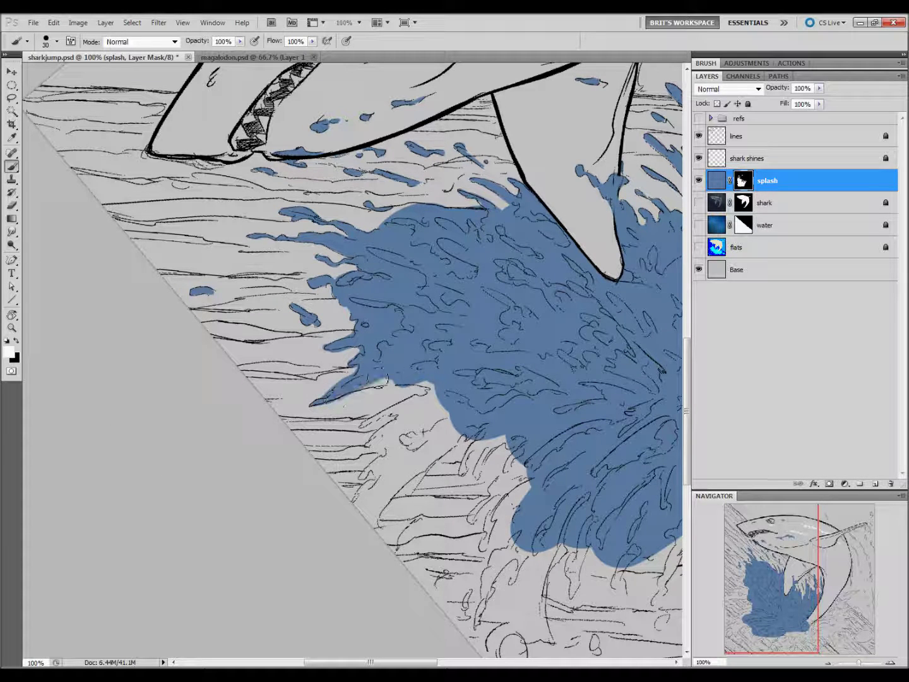
mouse_move(433, 386)
mouse_down()
mouse_move(387, 449)
mouse_move(449, 446)
mouse_up()
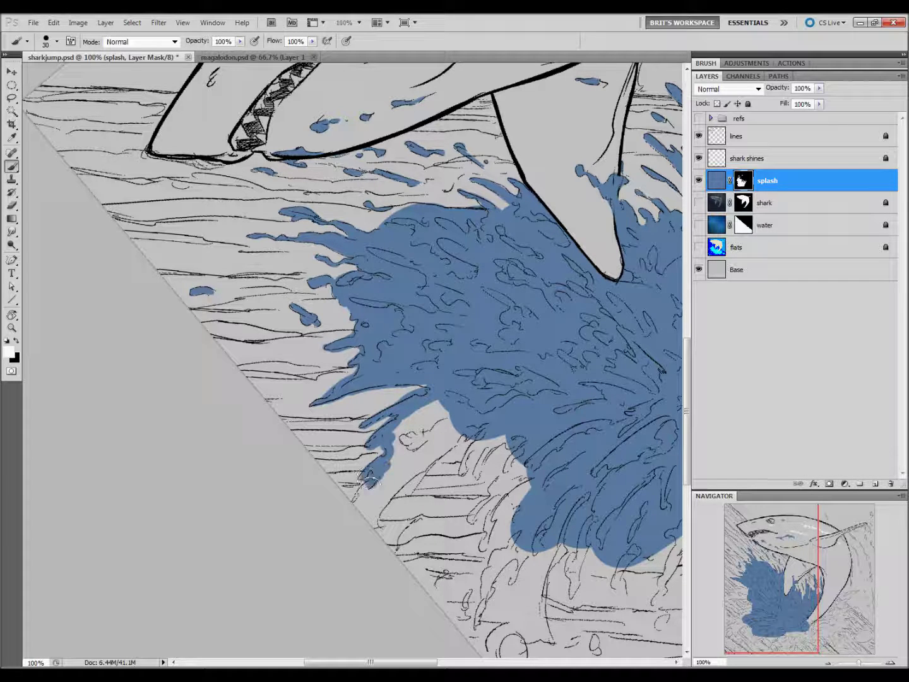
key(bracketright)
key(bracketright)
mouse_move(452, 423)
mouse_down()
mouse_move(383, 483)
mouse_move(388, 446)
mouse_up()
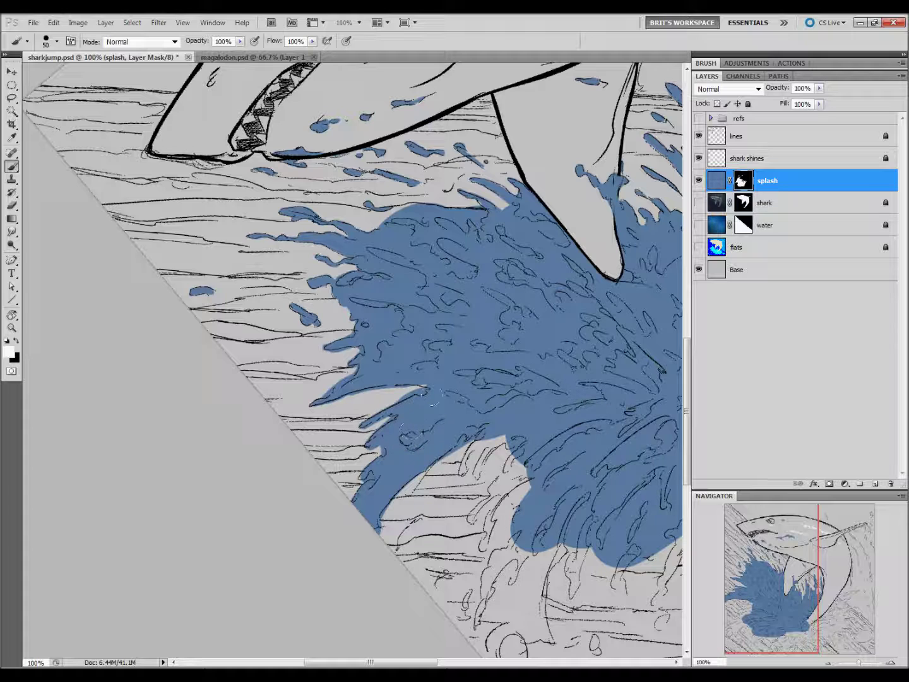
Fill the gaps between the splash fingers and extend one finger down-left
key(bracketleft)
drag(546, 490, 483, 442)
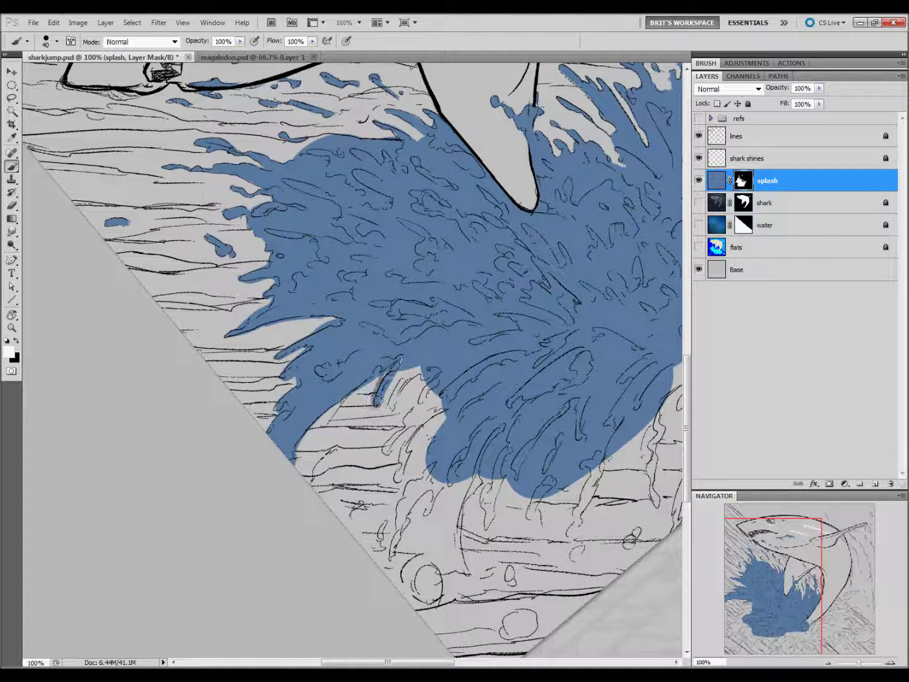
drag(374, 400, 395, 376)
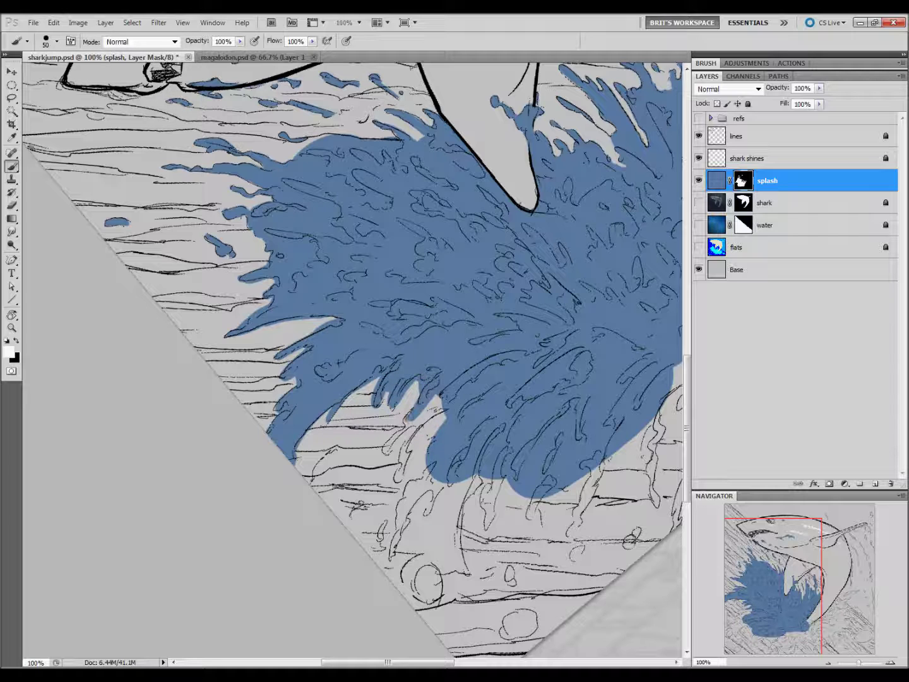
drag(386, 446, 410, 453)
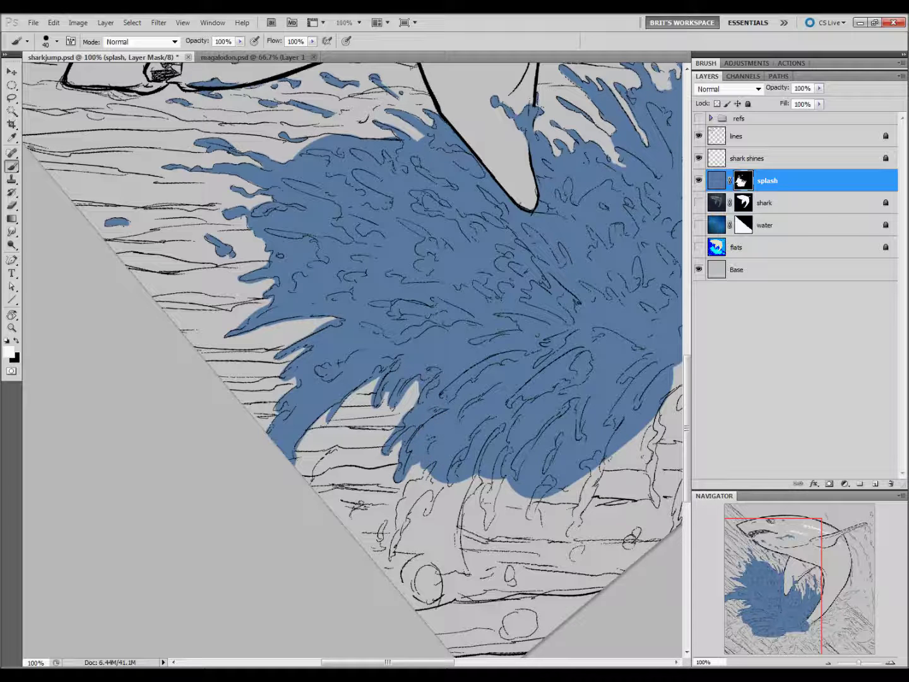
drag(434, 463, 376, 548)
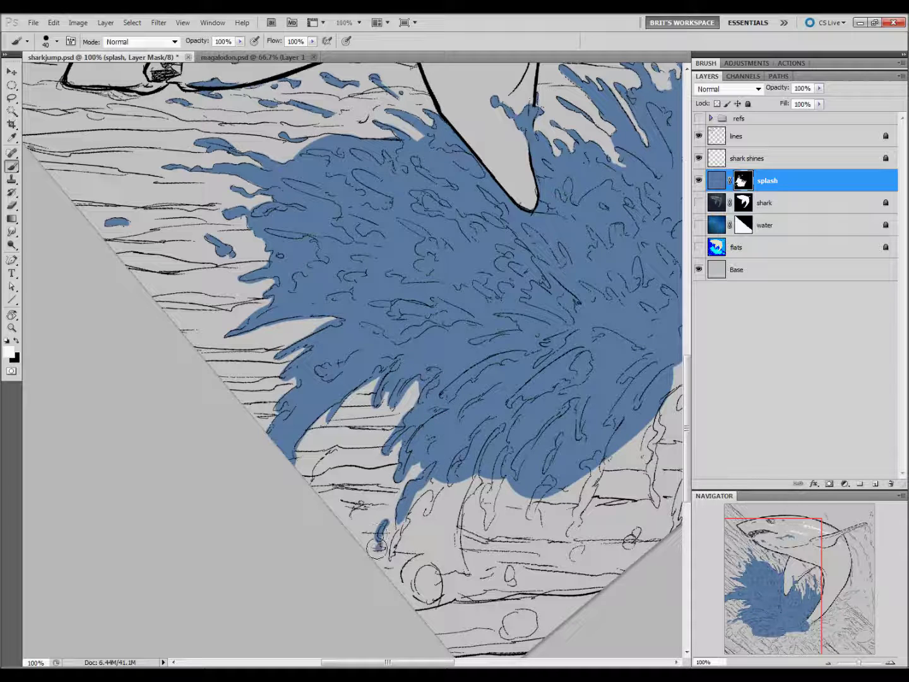
mouse_move(417, 495)
mouse_down()
mouse_move(389, 543)
mouse_move(440, 472)
mouse_up()
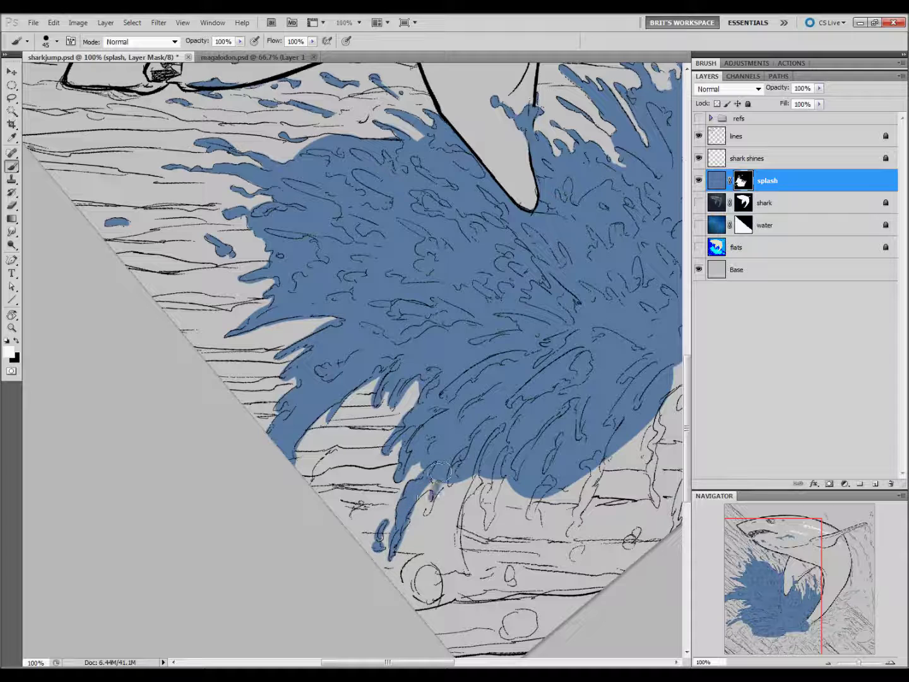
drag(518, 539, 418, 483)
Fill the small bubble circle blue, join it to the splash, and add a drip
key(bracketright)
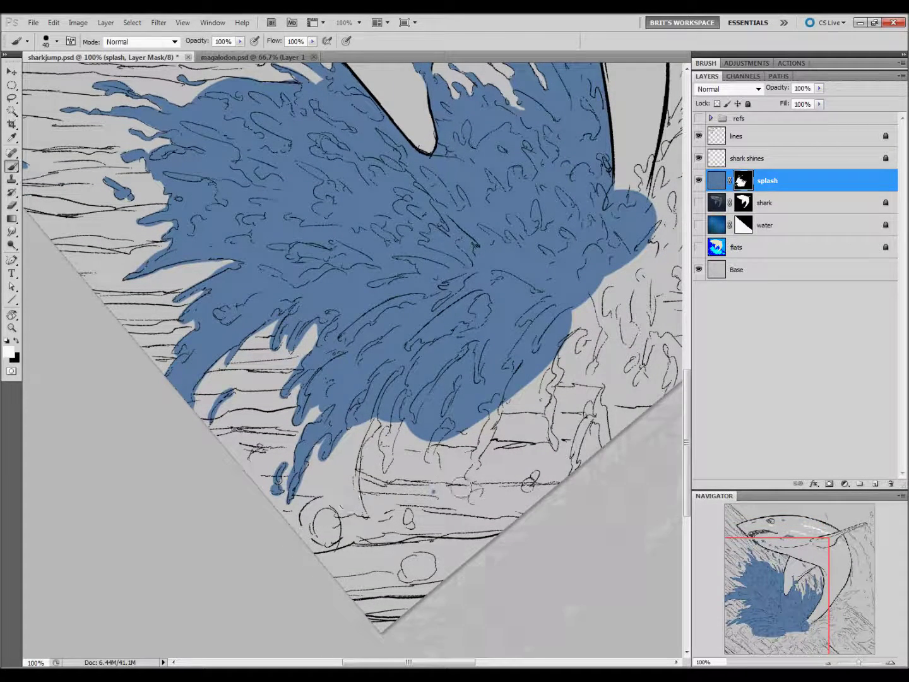
drag(322, 510, 327, 541)
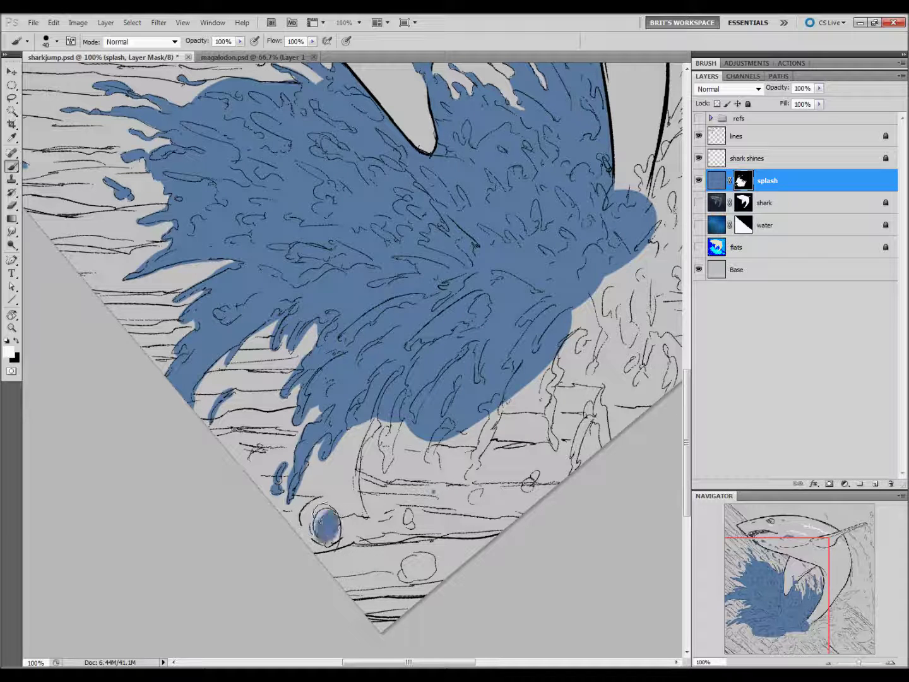
key(bracketright)
key(bracketright)
key(bracketright)
mouse_move(335, 474)
mouse_down()
mouse_move(350, 503)
mouse_move(372, 426)
mouse_move(389, 474)
mouse_up()
key(bracketleft)
key(bracketleft)
key(bracketleft)
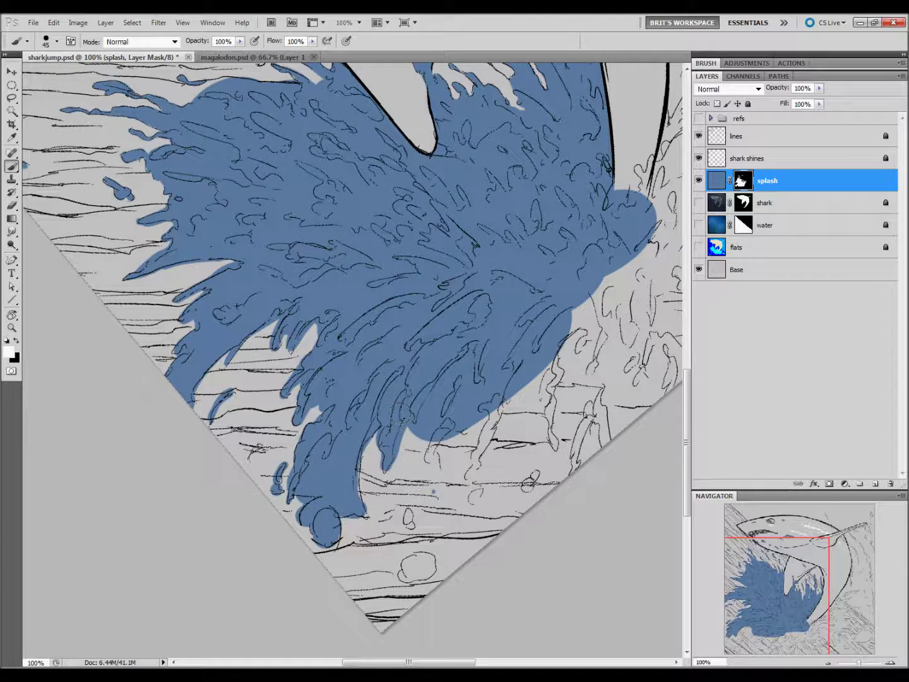
drag(433, 442, 432, 460)
Add a small droplet, a larger round droplet and another drip below the splash
click(406, 518)
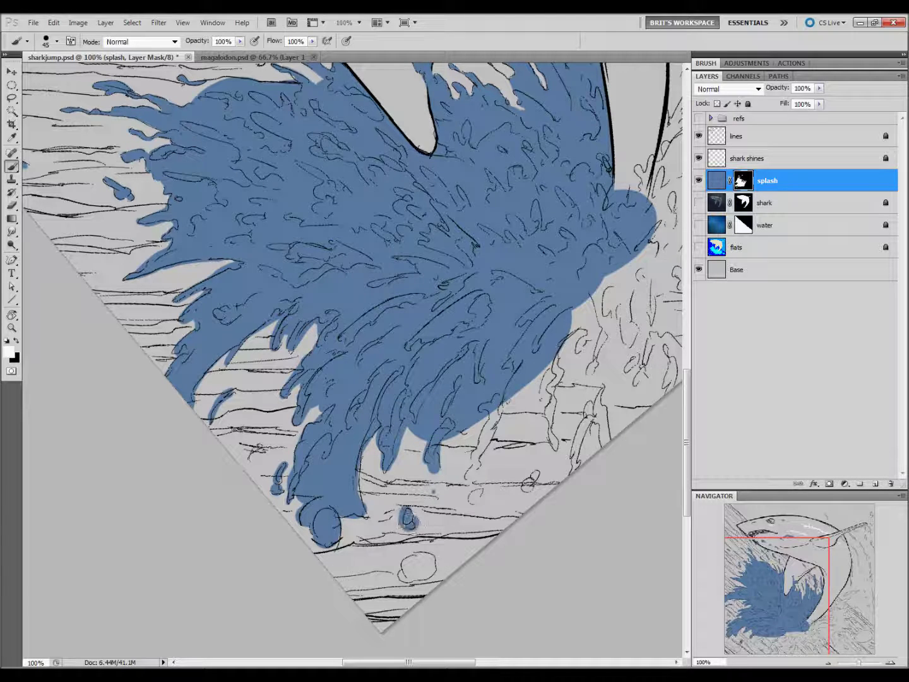
drag(420, 547, 417, 571)
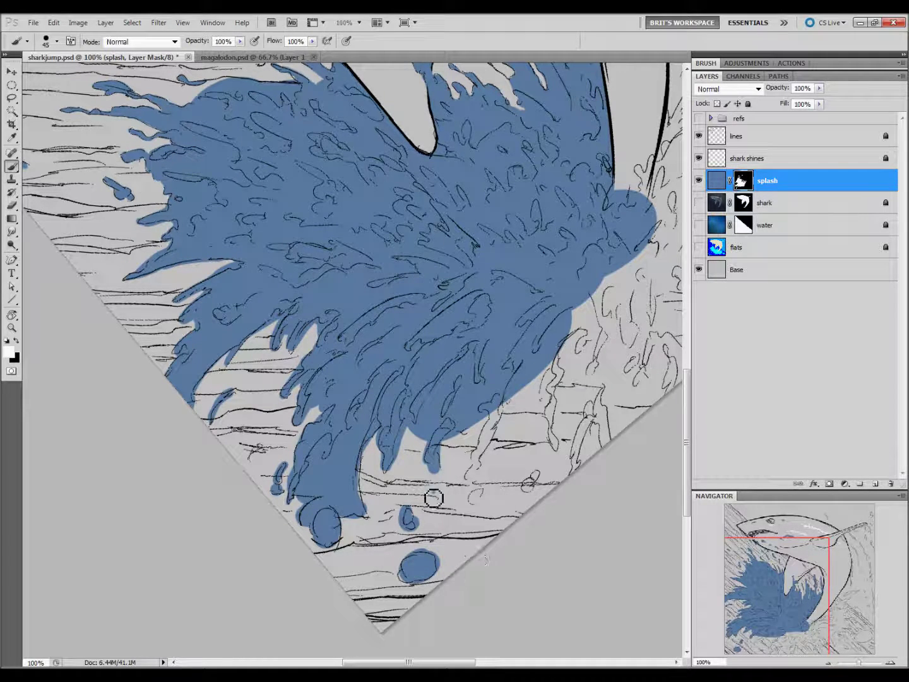
drag(515, 557, 420, 581)
key(bracketright)
key(bracketright)
Fill the splash's right edge and add one more droplet beneath it
mouse_move(397, 436)
mouse_down()
mouse_move(382, 496)
mouse_move(389, 457)
mouse_move(372, 446)
mouse_up()
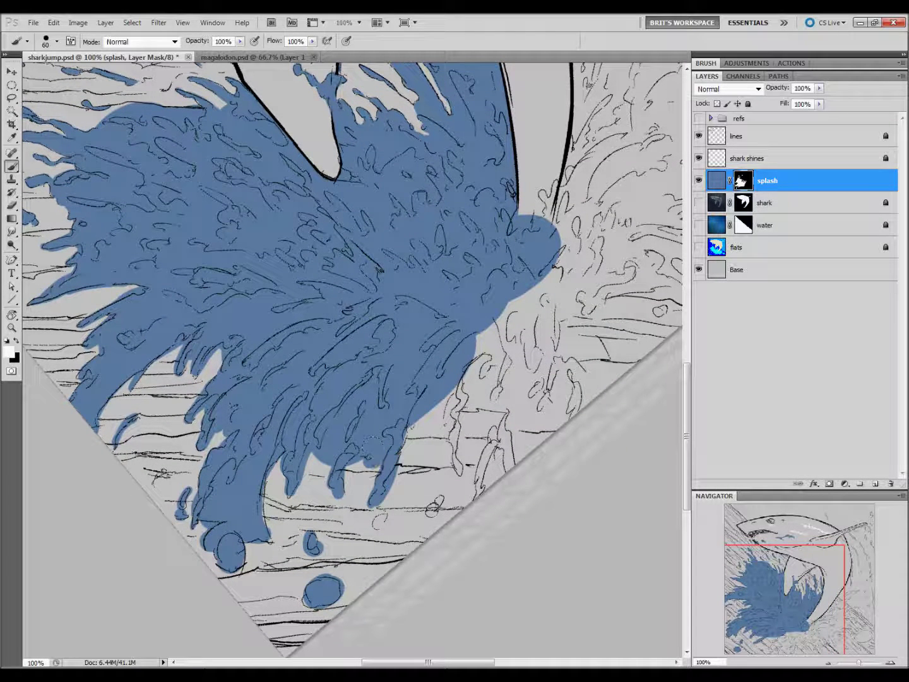
drag(422, 421, 436, 386)
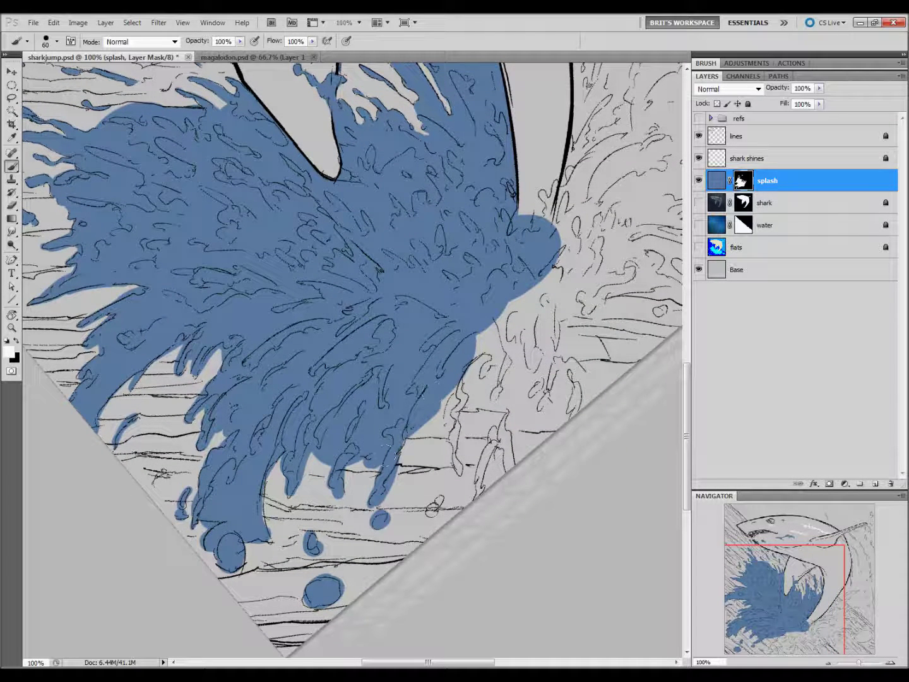
click(435, 507)
drag(452, 434, 469, 369)
mouse_move(476, 325)
mouse_down()
mouse_move(502, 389)
mouse_move(414, 477)
mouse_move(384, 530)
mouse_move(413, 555)
mouse_up()
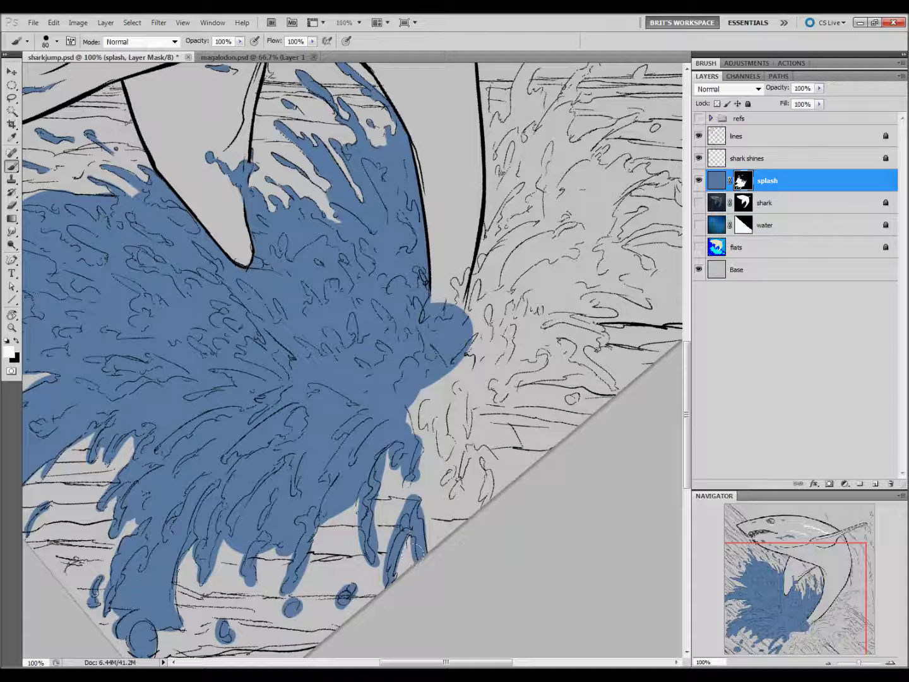
Add more strokes to the lower splash and extend it upward at its right edge
drag(492, 482, 398, 575)
key(bracketright)
drag(328, 525, 369, 458)
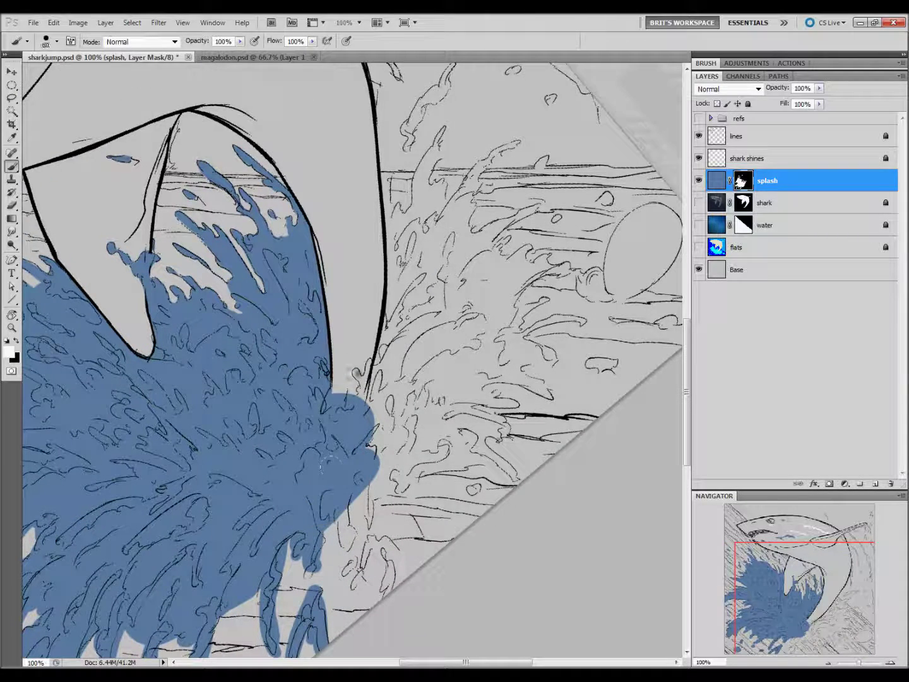
drag(357, 373, 355, 389)
drag(398, 94, 337, 270)
key(bracketleft)
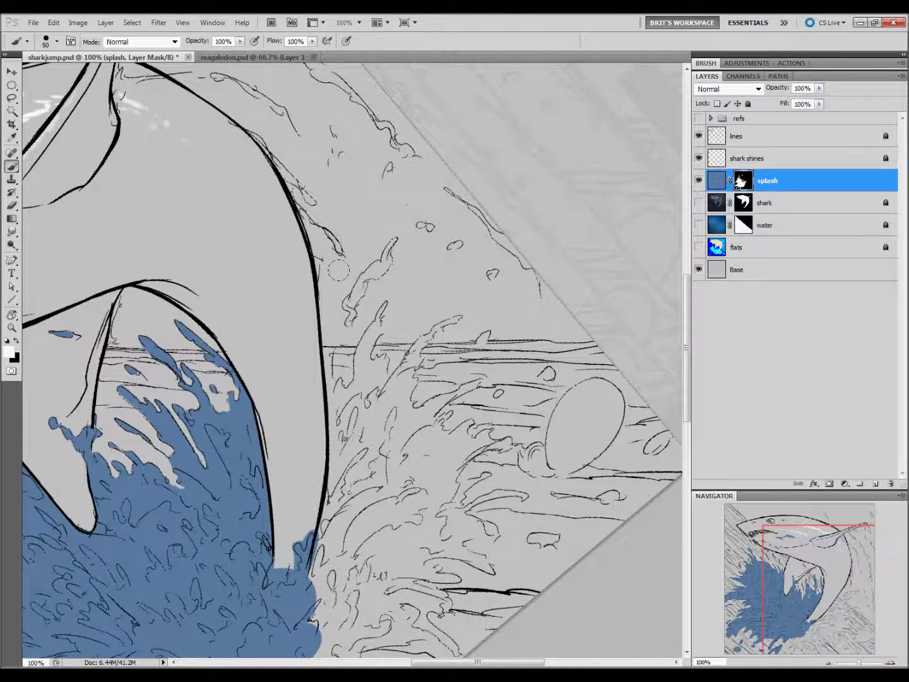
Paint spray beside the shark's fin and fill the gaps along the shark's edge
mouse_move(392, 241)
mouse_down()
mouse_move(327, 378)
mouse_move(334, 455)
mouse_up()
drag(387, 301, 356, 363)
mouse_move(380, 322)
mouse_down()
mouse_move(347, 369)
mouse_move(382, 398)
mouse_up()
key(bracketright)
key(bracketright)
key(bracketright)
mouse_move(454, 315)
mouse_down()
mouse_move(385, 404)
mouse_move(398, 379)
mouse_up()
Extend the splash right and paint a filled, curled splash shape beside the shark
mouse_move(428, 344)
mouse_down()
mouse_move(398, 442)
mouse_move(483, 378)
mouse_move(341, 455)
mouse_move(312, 599)
mouse_up()
drag(371, 435, 354, 568)
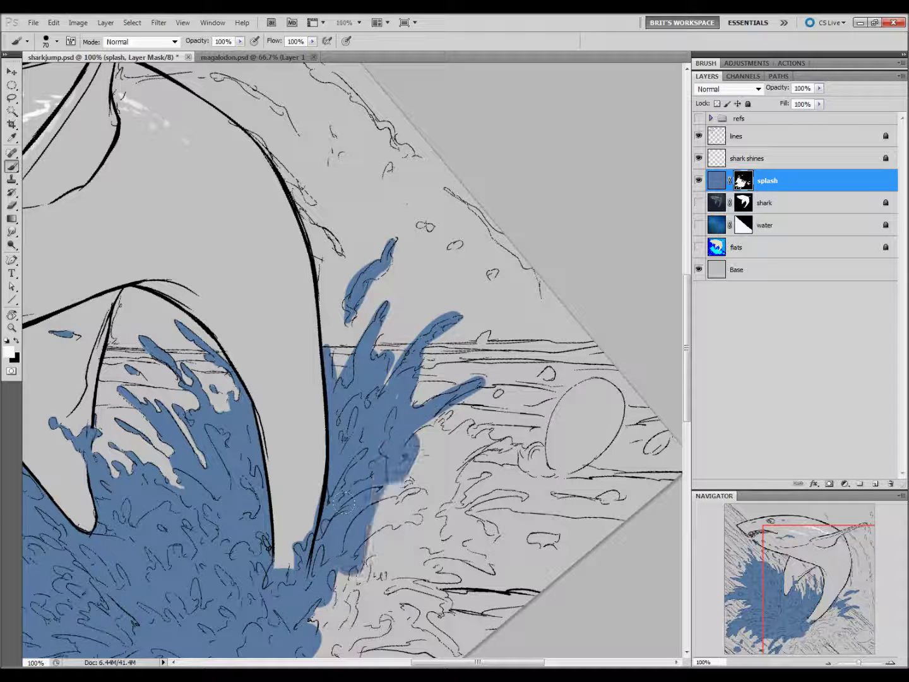
drag(436, 473, 366, 600)
mouse_move(435, 429)
mouse_down()
mouse_move(448, 505)
mouse_move(391, 385)
mouse_up()
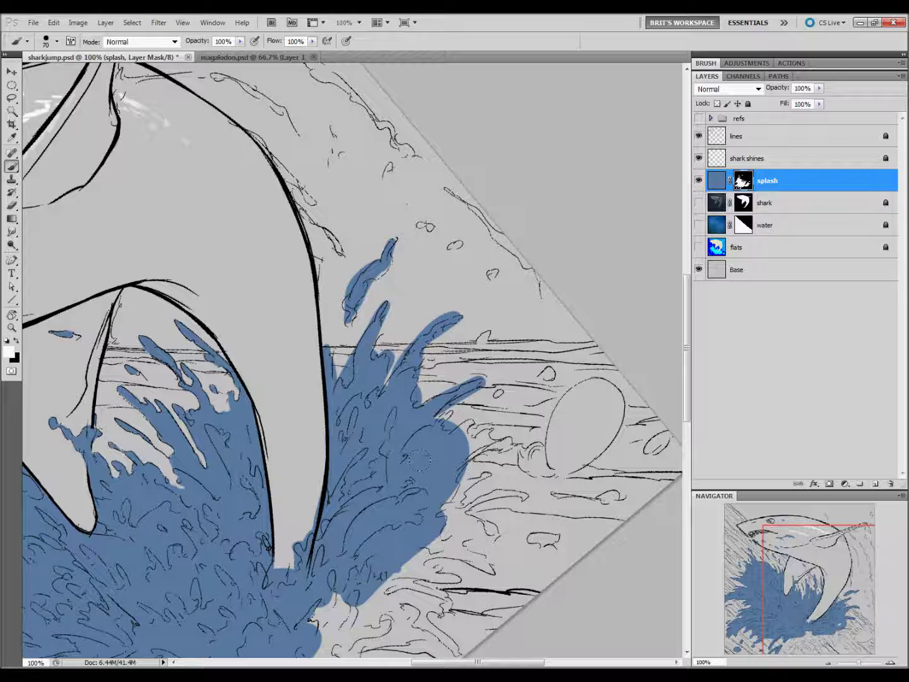
Fill the outlined spray droplets blue, add a spray stroke, and extend the splash right
click(491, 273)
drag(445, 188, 530, 265)
click(453, 246)
click(426, 226)
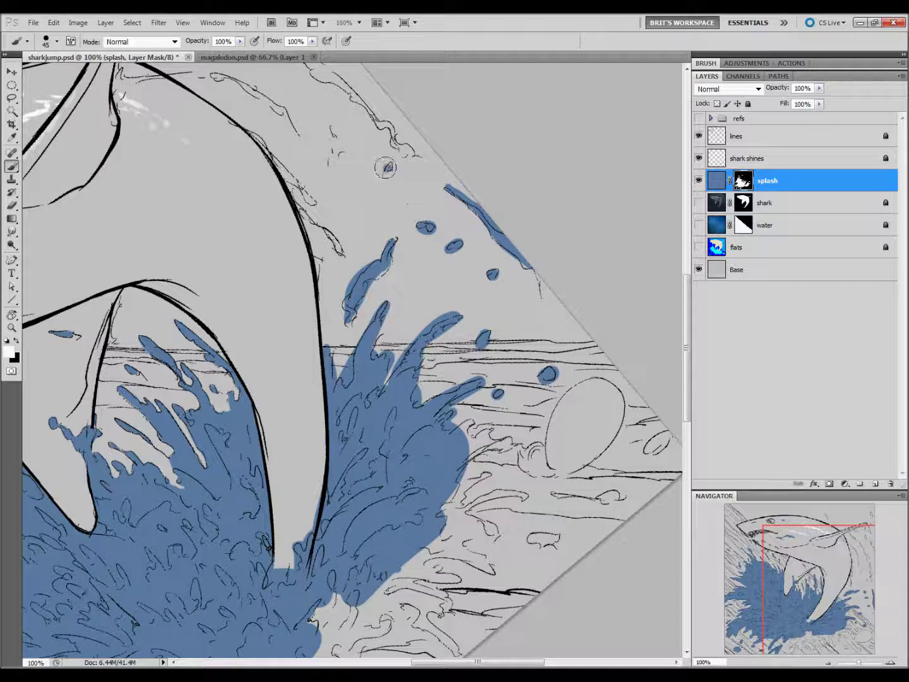
drag(472, 428, 515, 445)
drag(575, 516, 544, 468)
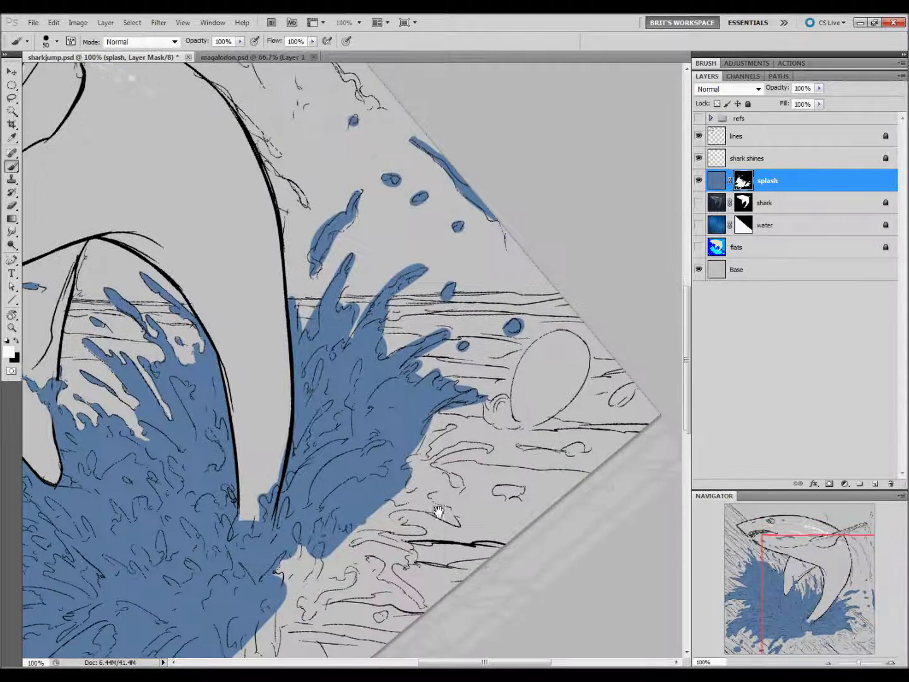
Fill the egg-shaped splash solid blue and add a droplet to its right
key(bracketright)
key(bracketright)
mouse_move(499, 405)
mouse_down()
mouse_move(509, 413)
mouse_move(553, 356)
mouse_move(537, 409)
mouse_up()
mouse_move(577, 340)
mouse_down()
mouse_move(582, 398)
mouse_move(584, 389)
mouse_move(634, 385)
mouse_up()
key(bracketleft)
key(bracketleft)
mouse_move(577, 391)
mouse_down()
mouse_move(556, 411)
mouse_move(583, 446)
mouse_move(518, 445)
mouse_move(411, 468)
mouse_move(487, 448)
mouse_up()
key(bracketleft)
Fill below the long streak and spread blue along the lower edge and right side
mouse_move(411, 460)
mouse_down()
mouse_move(441, 485)
mouse_move(468, 475)
mouse_move(532, 401)
mouse_up()
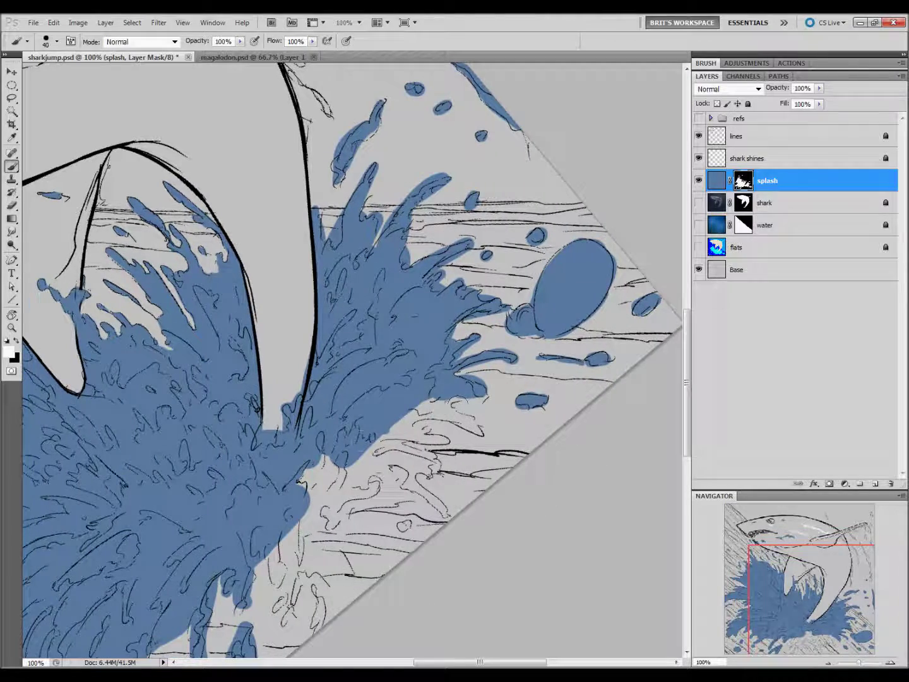
mouse_move(392, 442)
mouse_down()
mouse_move(306, 497)
mouse_move(256, 584)
mouse_move(383, 417)
mouse_move(370, 435)
mouse_move(391, 379)
mouse_move(346, 442)
mouse_up()
drag(407, 411, 402, 457)
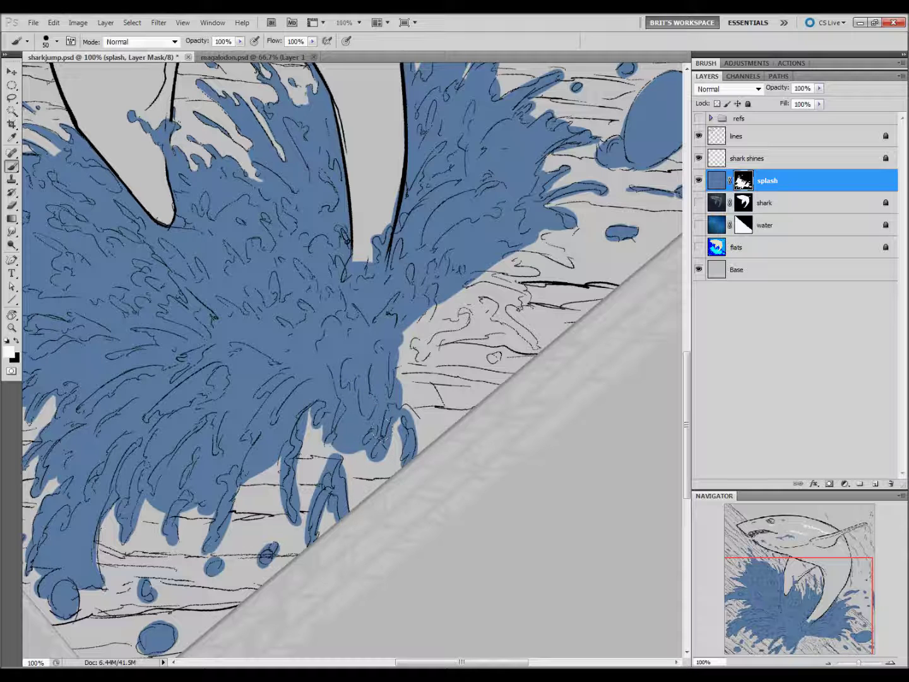
mouse_move(405, 397)
mouse_down()
mouse_move(418, 341)
mouse_move(451, 303)
mouse_move(530, 347)
mouse_move(505, 284)
mouse_move(508, 253)
mouse_move(559, 249)
mouse_up()
key(bracketleft)
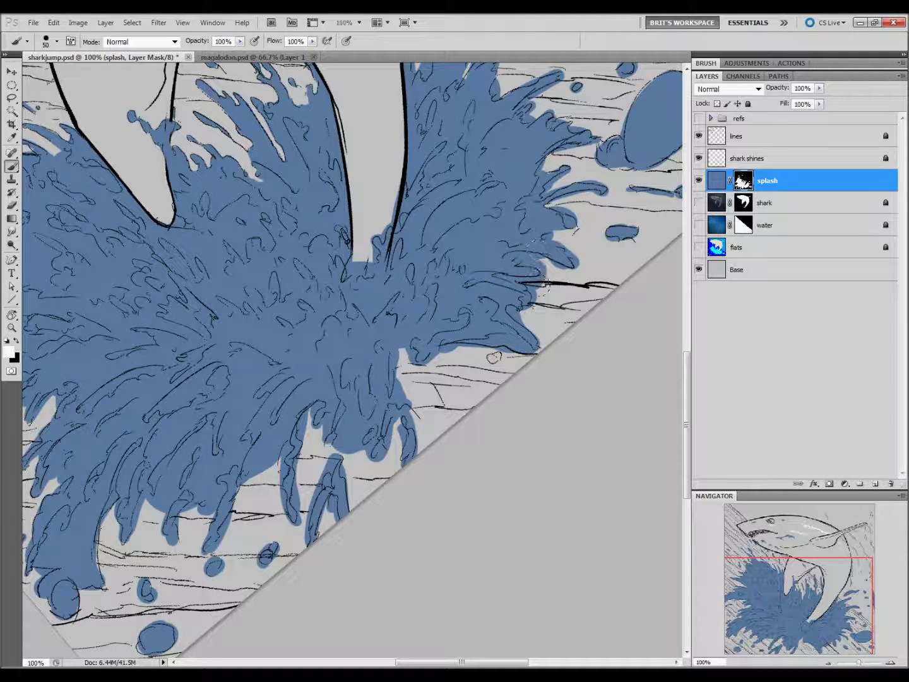
drag(519, 385, 509, 563)
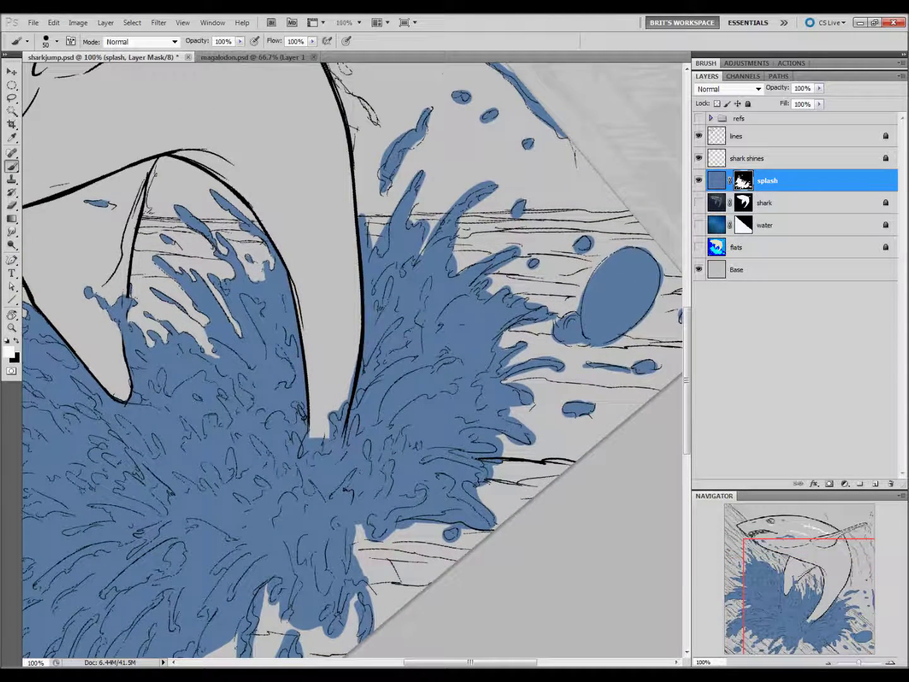
drag(451, 164, 448, 413)
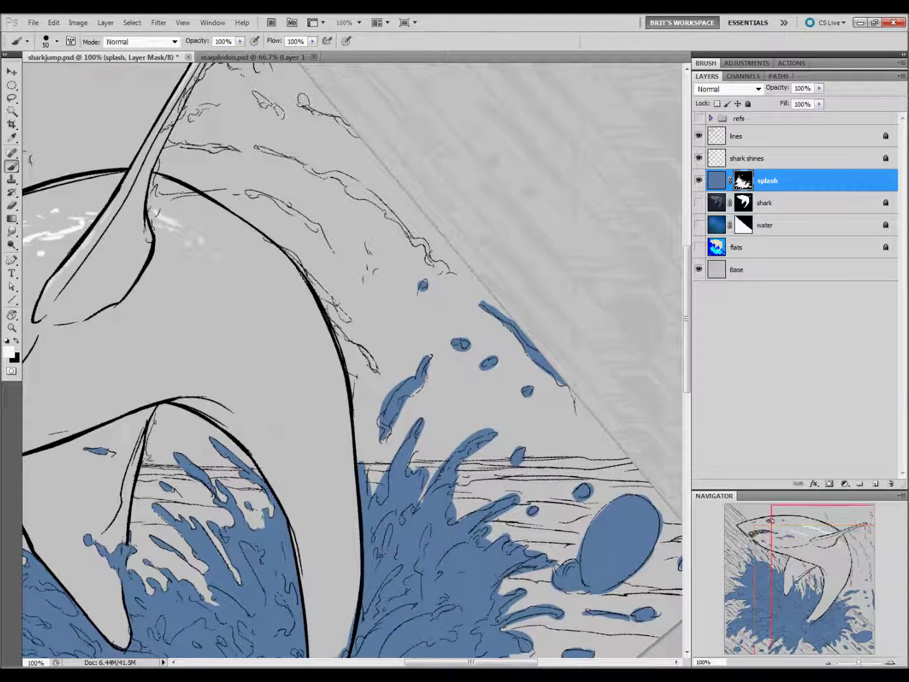
Paint spray along the shark's back, ending with a long streak above it
mouse_move(423, 377)
mouse_down()
mouse_move(388, 413)
mouse_move(381, 445)
mouse_up()
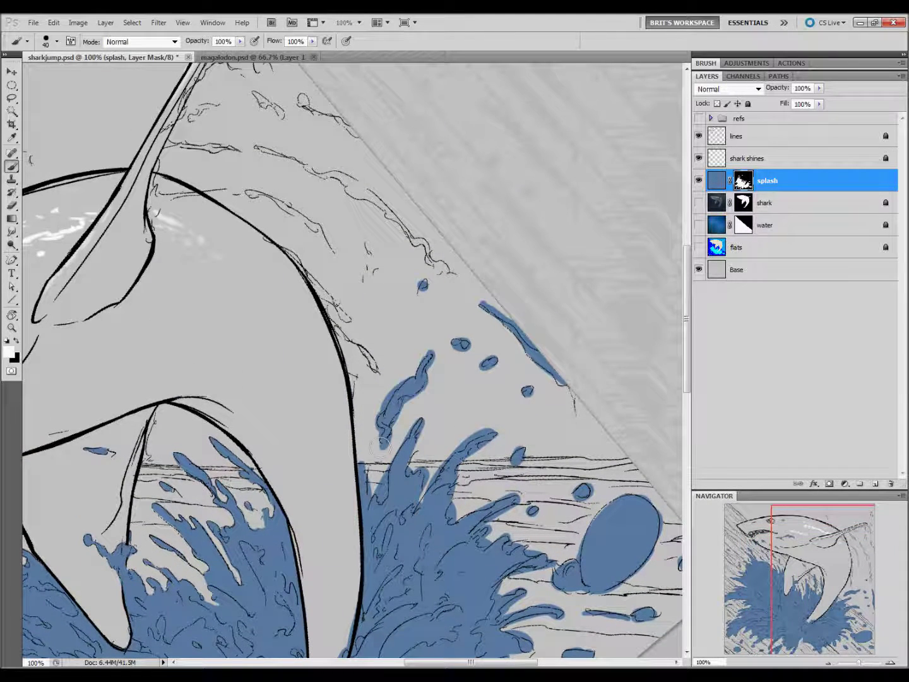
drag(323, 313, 375, 370)
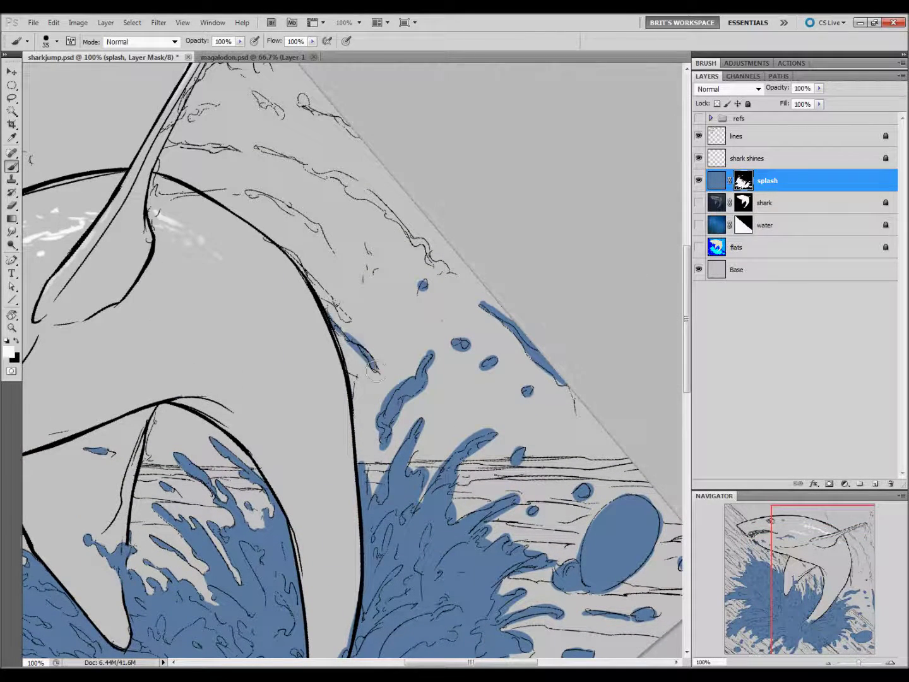
drag(277, 256, 347, 322)
drag(241, 190, 332, 250)
click(370, 253)
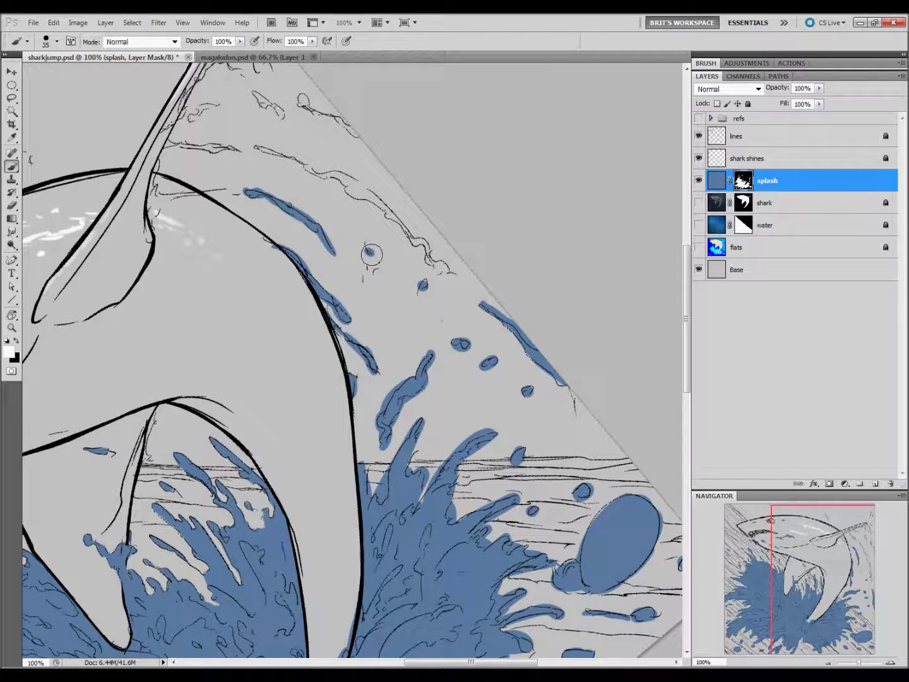
key(bracketleft)
mouse_move(451, 273)
mouse_down()
mouse_move(378, 207)
mouse_move(252, 150)
mouse_up()
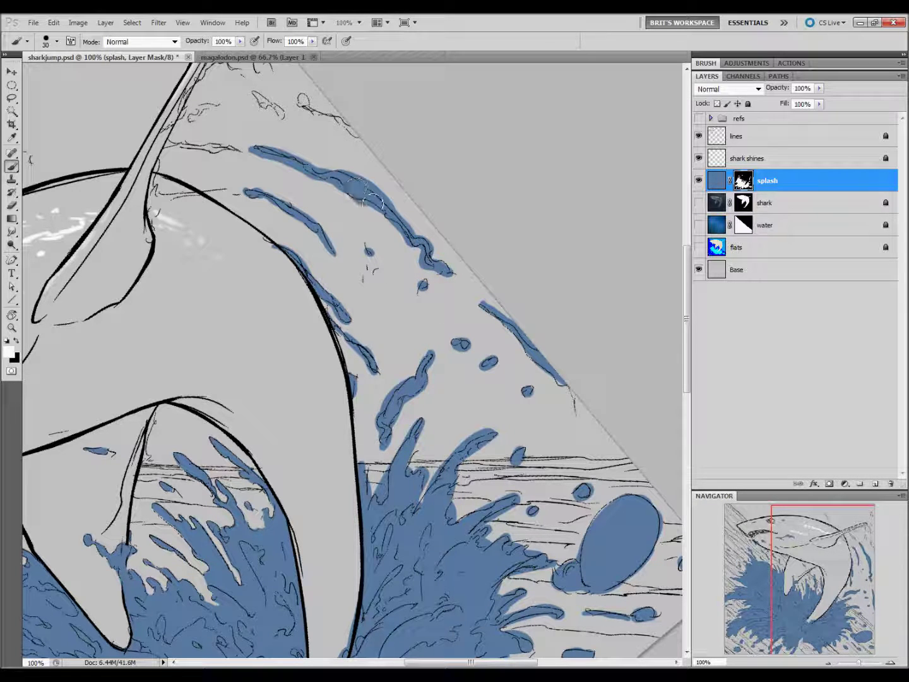
Paint spray streaks off both fin edges, a droplet left of the fin, and the sketched spray line
drag(401, 217, 586, 447)
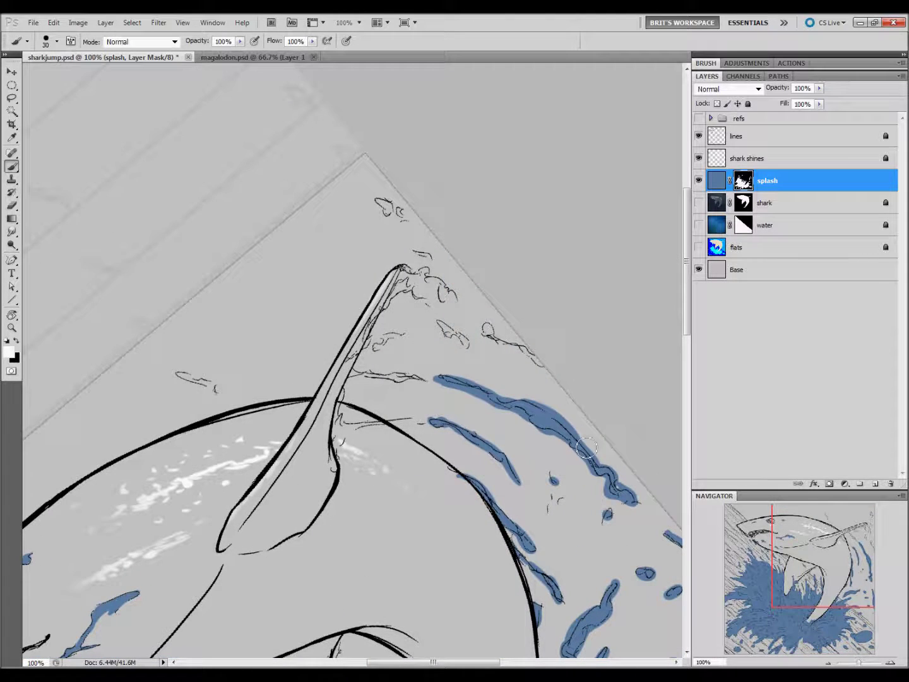
mouse_move(358, 362)
mouse_down()
mouse_move(347, 376)
mouse_move(423, 381)
mouse_up()
mouse_move(389, 334)
mouse_down()
mouse_move(400, 332)
mouse_move(404, 267)
mouse_move(413, 297)
mouse_move(440, 277)
mouse_move(471, 347)
mouse_move(549, 360)
mouse_up()
key(bracketright)
key(bracketright)
key(bracketright)
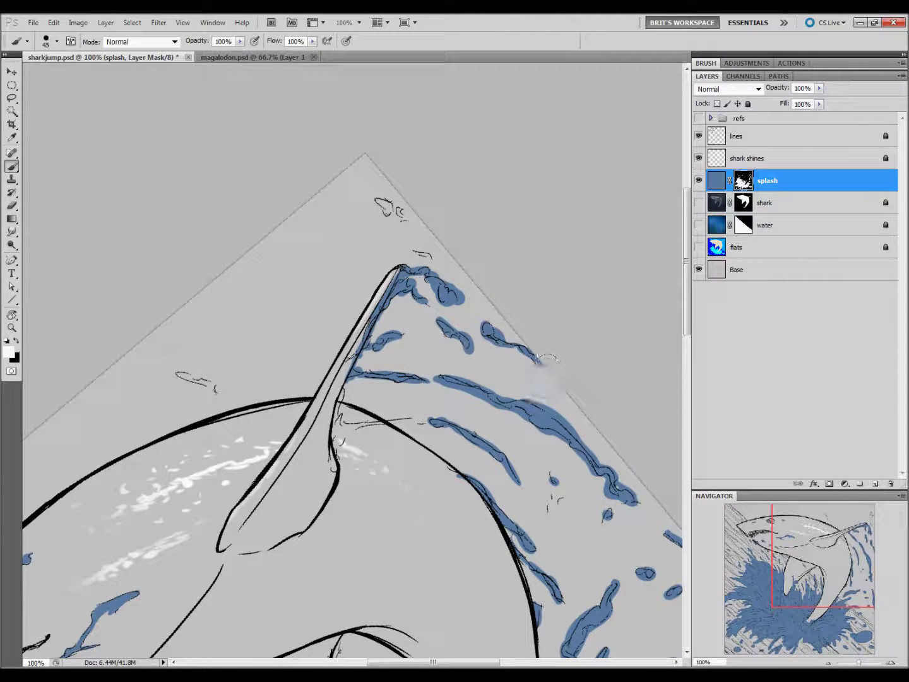
mouse_move(338, 377)
mouse_down()
mouse_move(332, 437)
mouse_move(407, 410)
mouse_up()
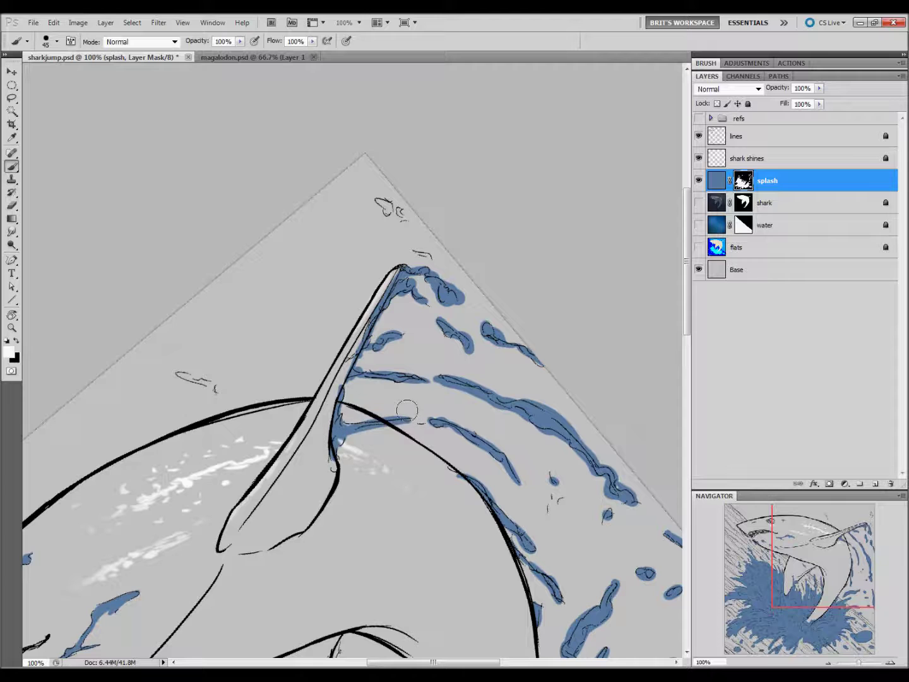
drag(177, 372, 218, 389)
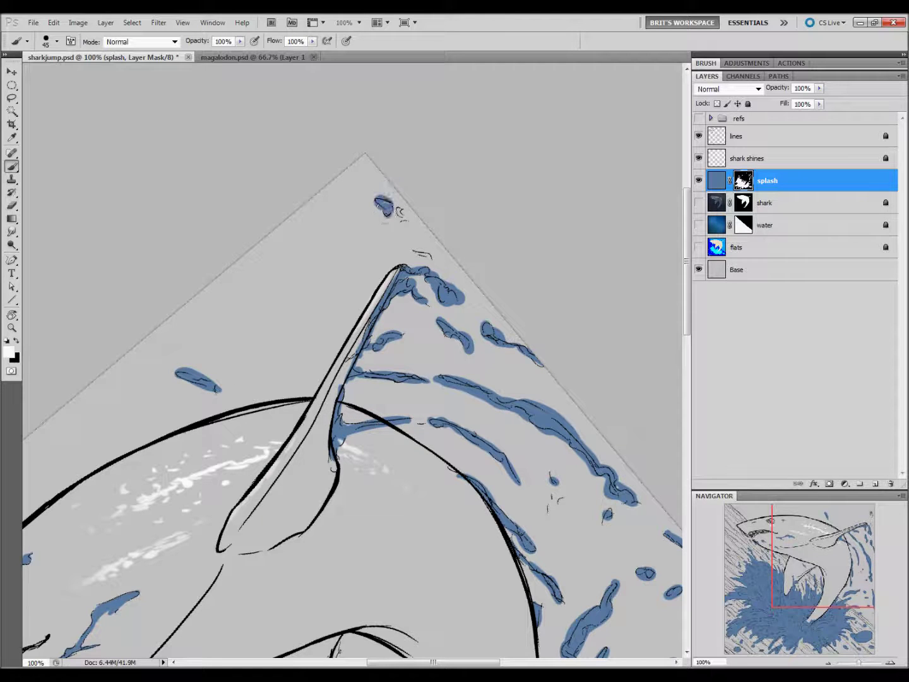
drag(414, 252, 435, 257)
Zoom in on the fin tip and taper the small blue blob into a thin streak
drag(482, 529, 549, 417)
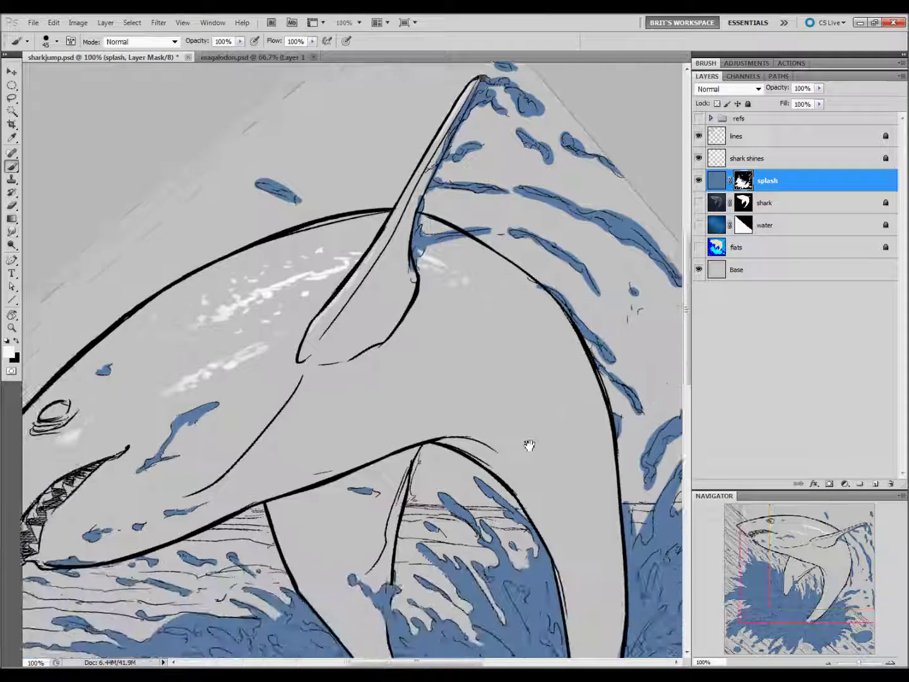
key(ctrl+minus)
key(ctrl+minus)
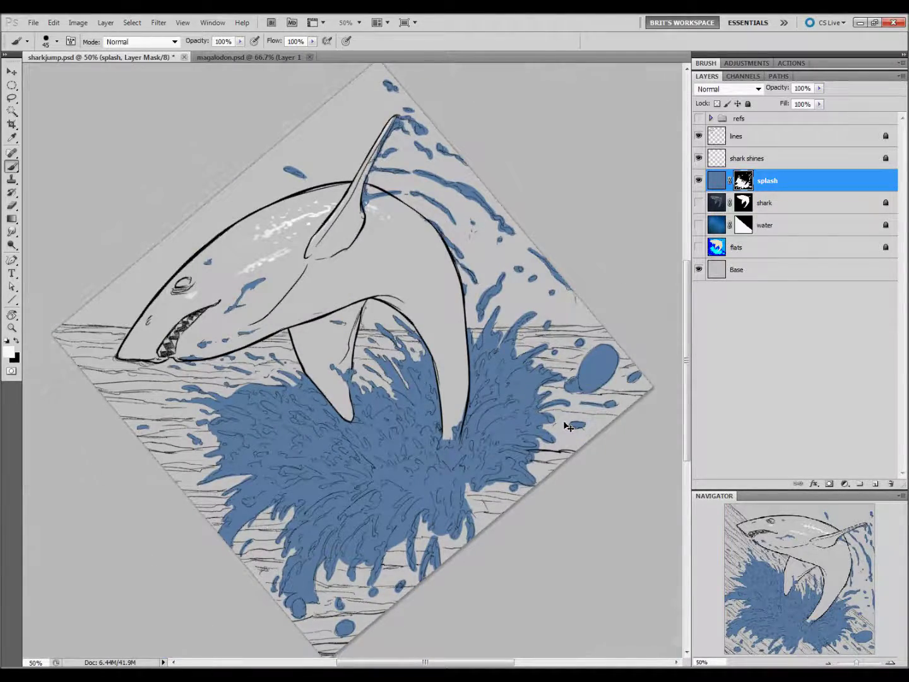
key(ctrl+plus)
key(ctrl+plus)
key(ctrl+plus)
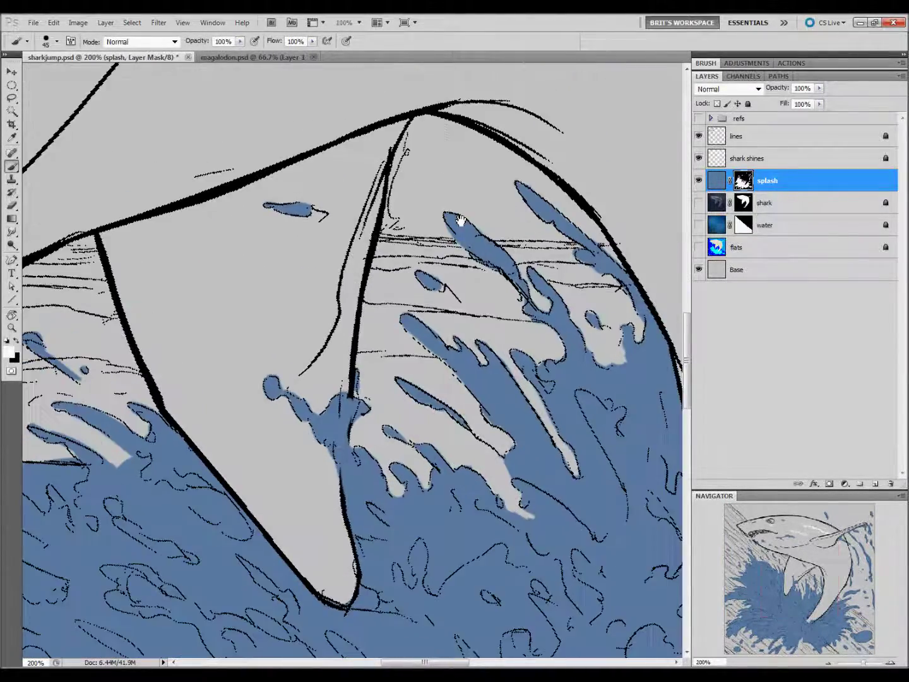
key(ctrl+minus)
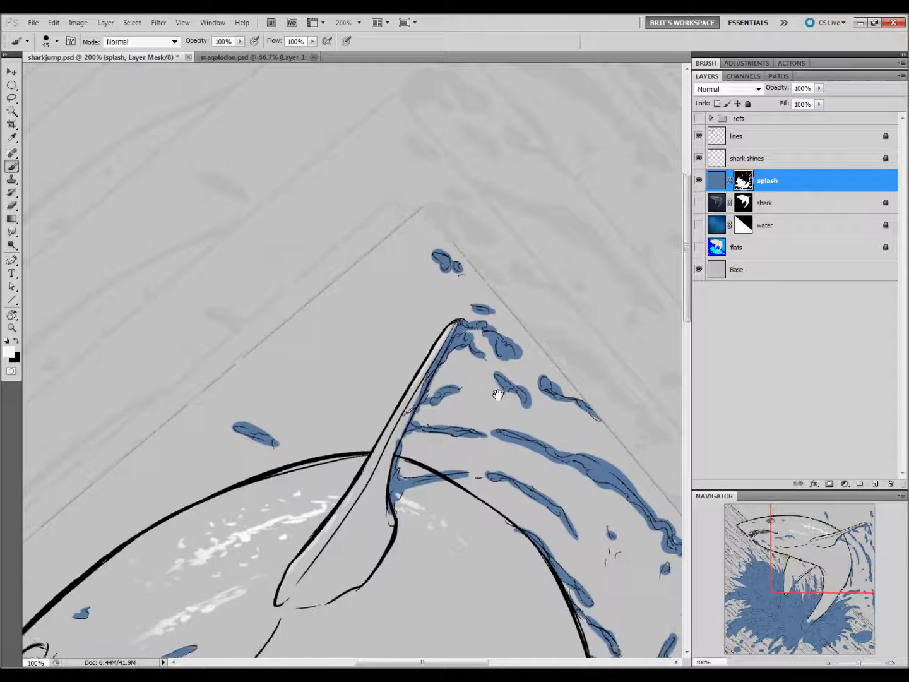
mouse_move(244, 419)
mouse_down()
mouse_move(285, 431)
mouse_move(262, 437)
mouse_up()
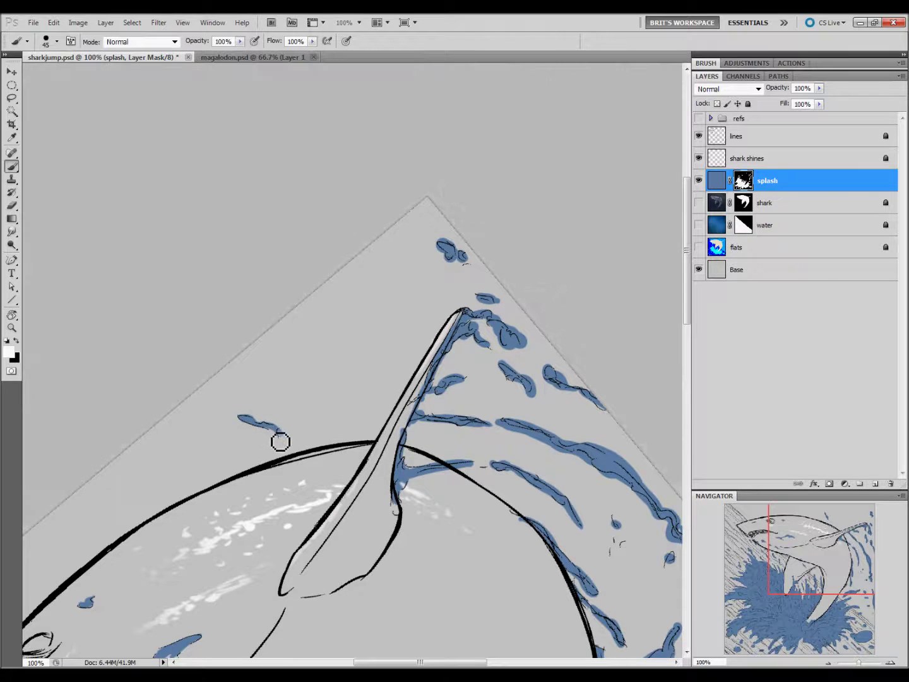
drag(252, 420, 262, 424)
With a much smaller brush, reshape the fin-tip droplets into streaks and fill the adjacent blob
key(bracketleft)
key(bracketleft)
key(bracketleft)
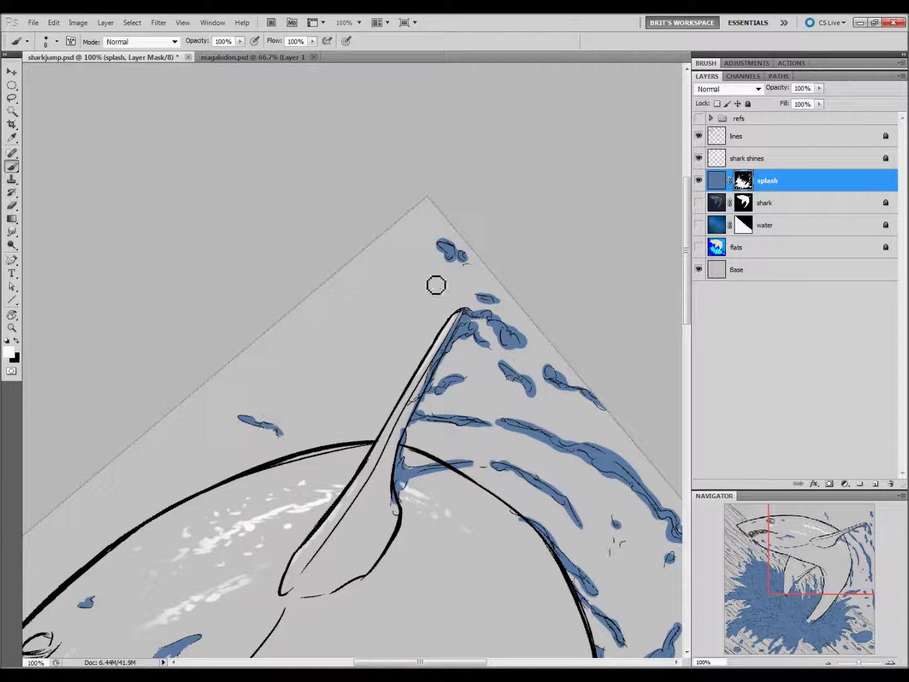
mouse_move(445, 257)
mouse_down()
mouse_move(461, 269)
mouse_move(477, 265)
mouse_move(444, 248)
mouse_up()
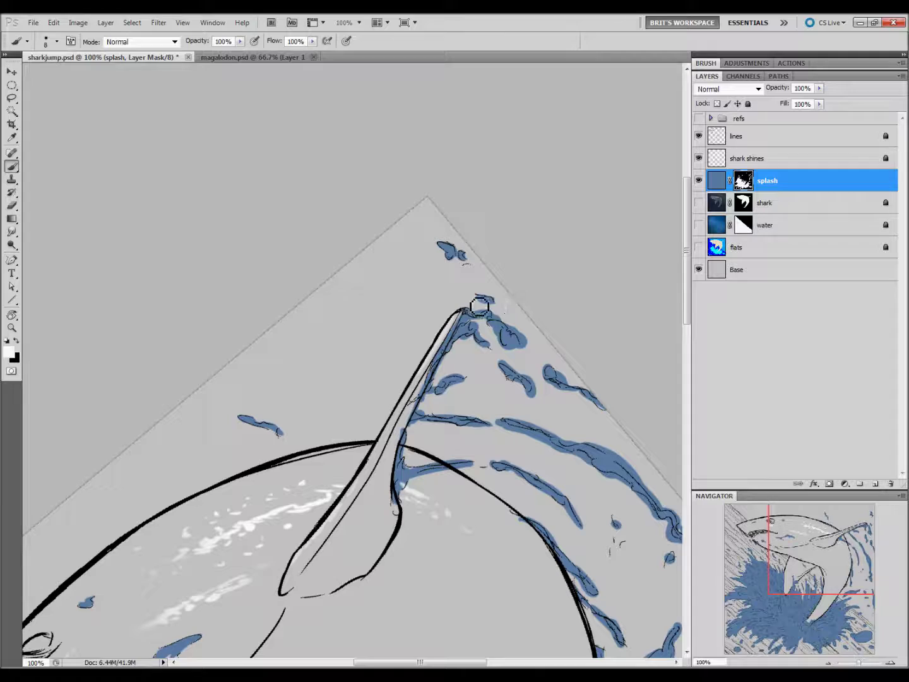
drag(495, 299, 518, 308)
drag(500, 324, 509, 335)
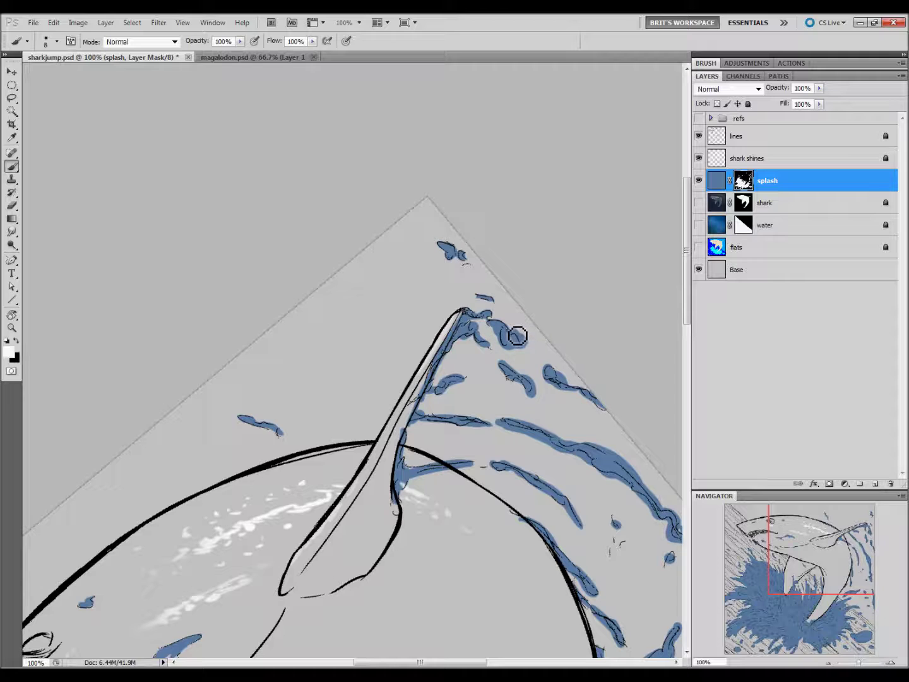
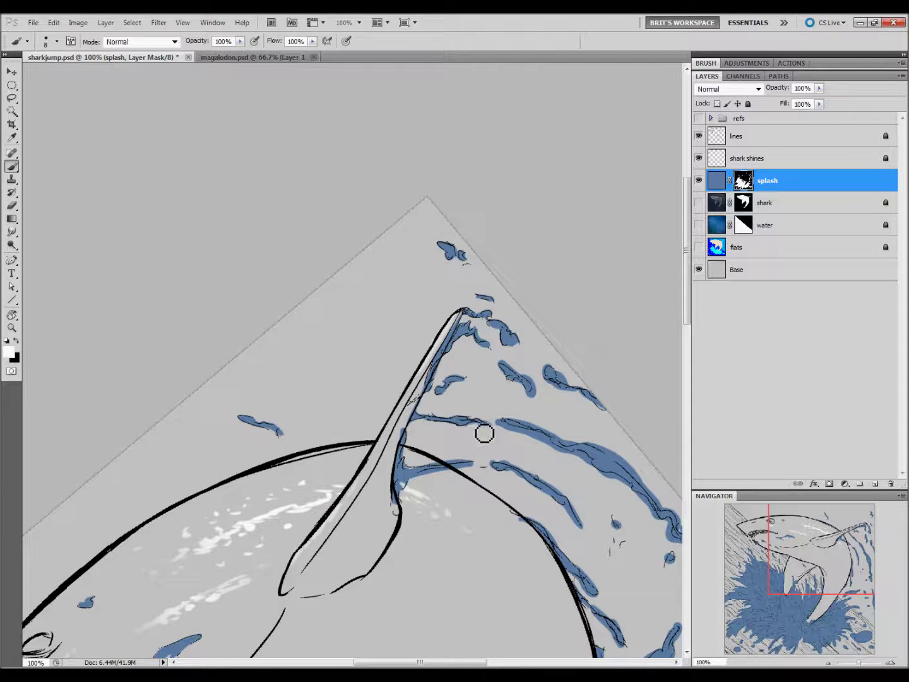
Mask away the edges of the splash streaks beside the fin, then enlarge the brush slightly
mouse_move(518, 363)
mouse_down()
mouse_move(503, 371)
mouse_move(541, 401)
mouse_up()
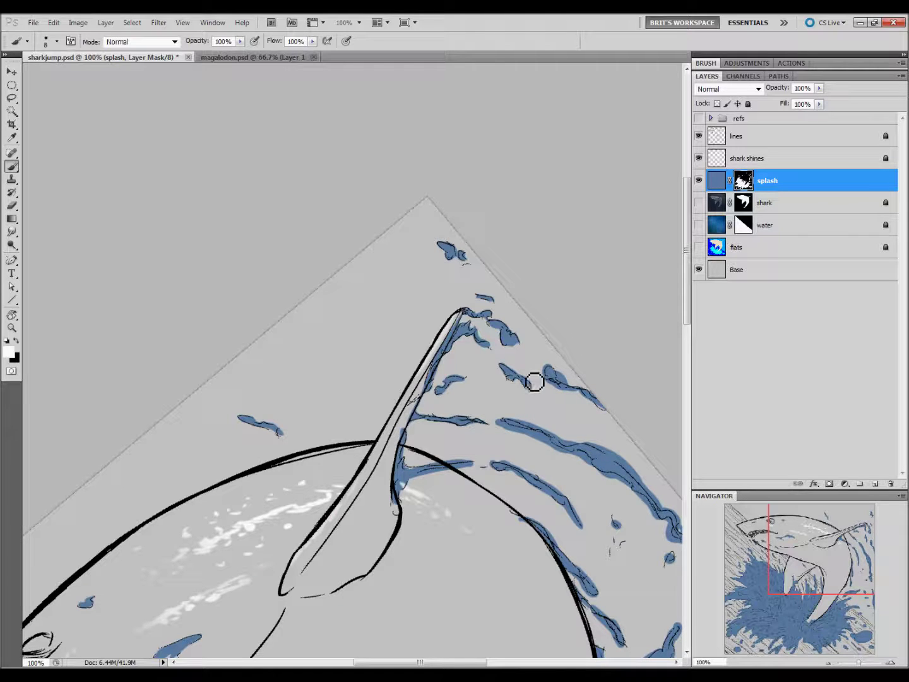
key(ctrl+z)
key(ctrl+z)
key(ctrl+z)
mouse_move(563, 364)
mouse_down()
mouse_move(555, 372)
mouse_move(564, 400)
mouse_move(589, 395)
mouse_up()
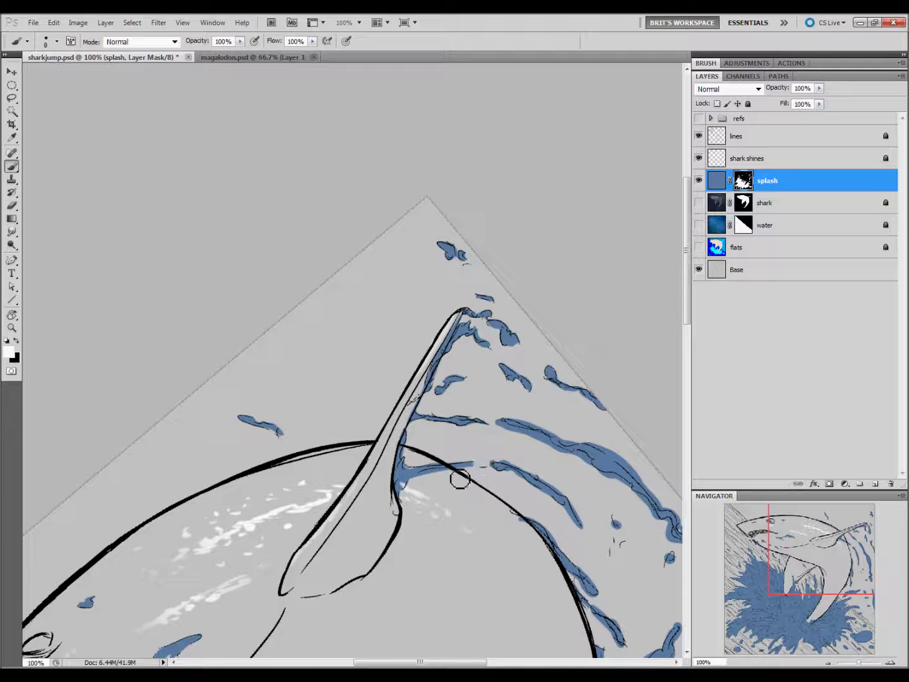
key(bracketright)
key(bracketright)
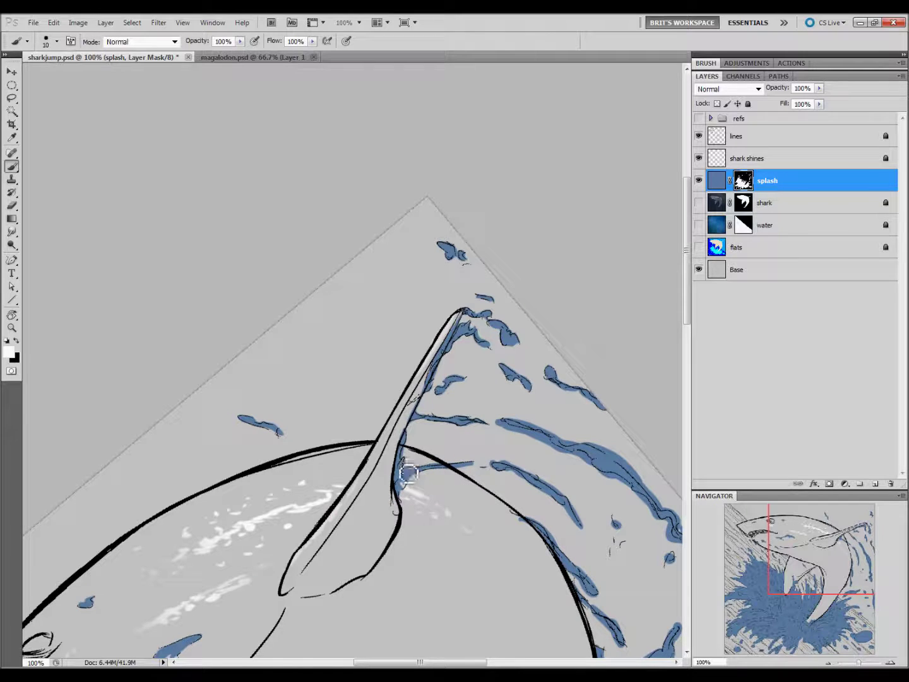
scroll(416, 455, right, 3)
scroll(423, 435, down, 3)
Fill out and reshape the splash streak over the shark, tapering its tip to a point
scroll(465, 439, down, 2)
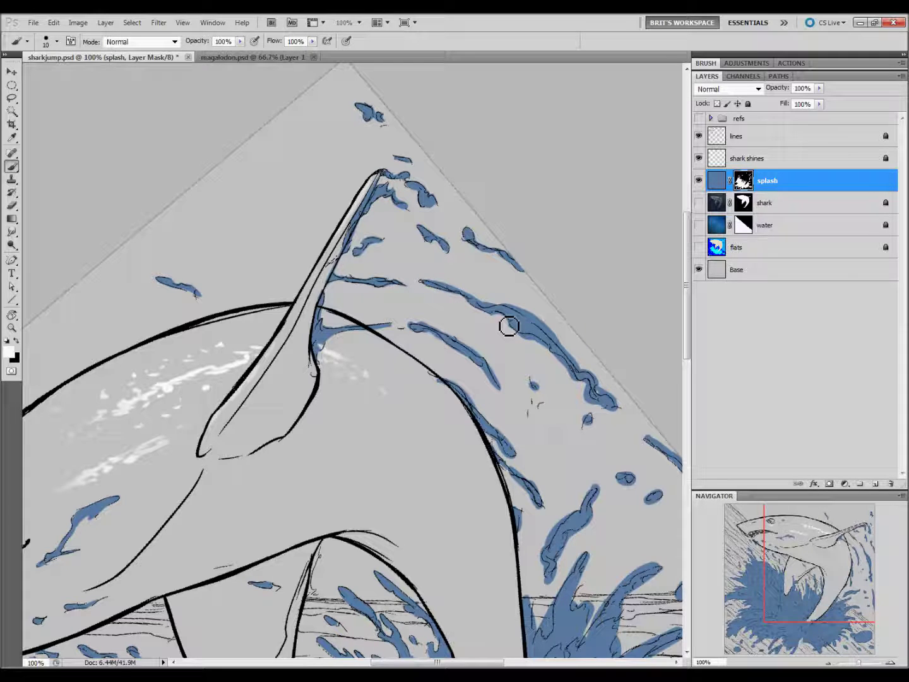
drag(512, 336, 543, 349)
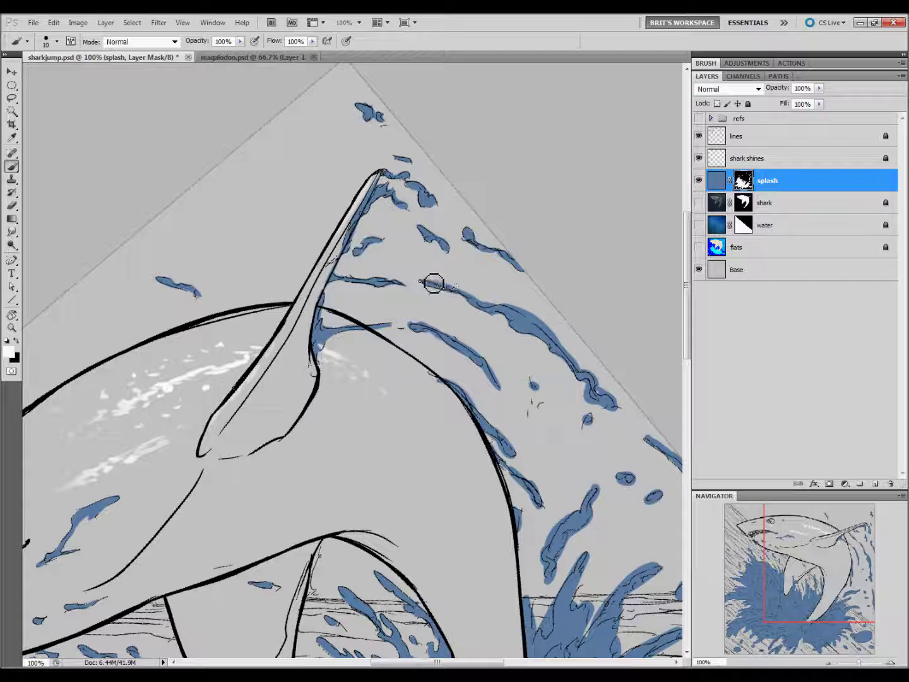
mouse_move(503, 310)
mouse_down()
mouse_move(570, 353)
mouse_move(524, 315)
mouse_move(558, 360)
mouse_up()
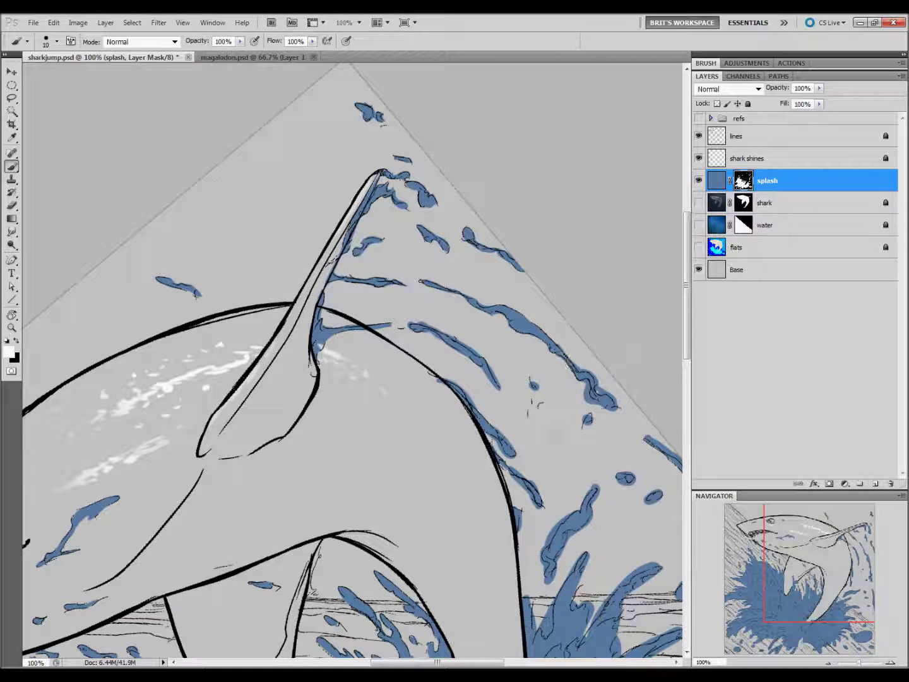
mouse_move(565, 348)
mouse_down()
mouse_move(604, 381)
mouse_move(600, 407)
mouse_up()
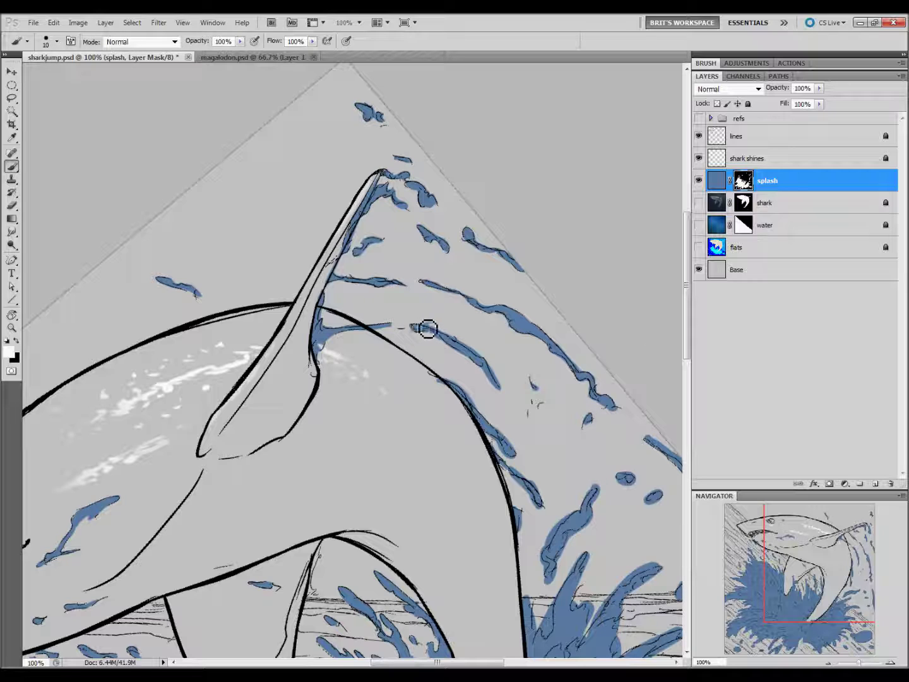
Extend the next splash streak, paint out its tail, and trim the lower-right blob's top tip
drag(429, 331, 452, 339)
mouse_move(478, 355)
mouse_down()
mouse_move(498, 379)
mouse_move(442, 388)
mouse_move(462, 390)
mouse_move(499, 419)
mouse_move(500, 446)
mouse_move(524, 486)
mouse_move(535, 486)
mouse_move(520, 486)
mouse_move(536, 509)
mouse_move(561, 509)
mouse_up()
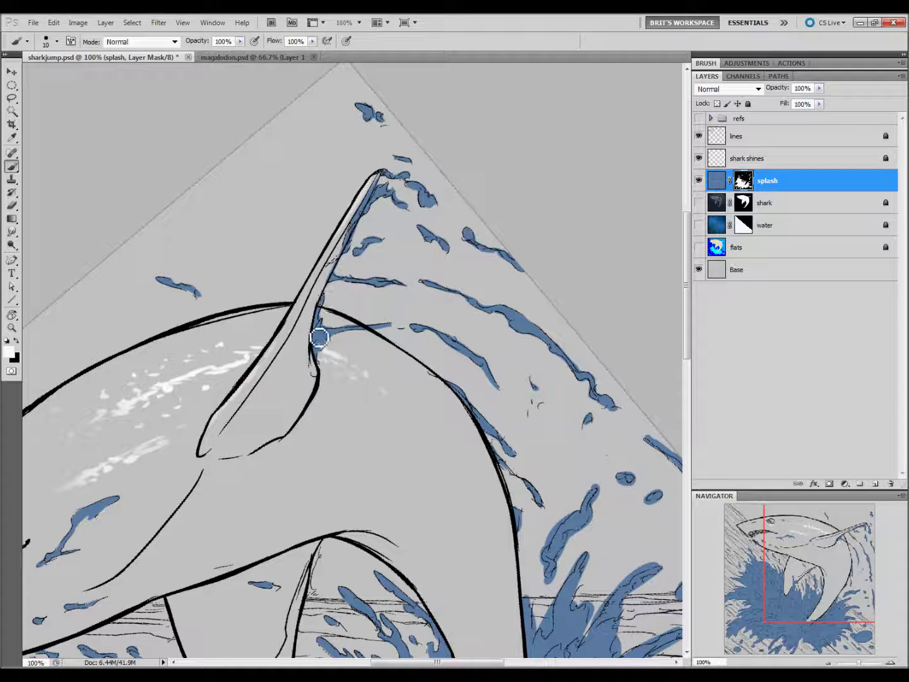
mouse_move(599, 472)
mouse_down()
mouse_move(588, 497)
mouse_move(600, 518)
mouse_move(553, 590)
mouse_up()
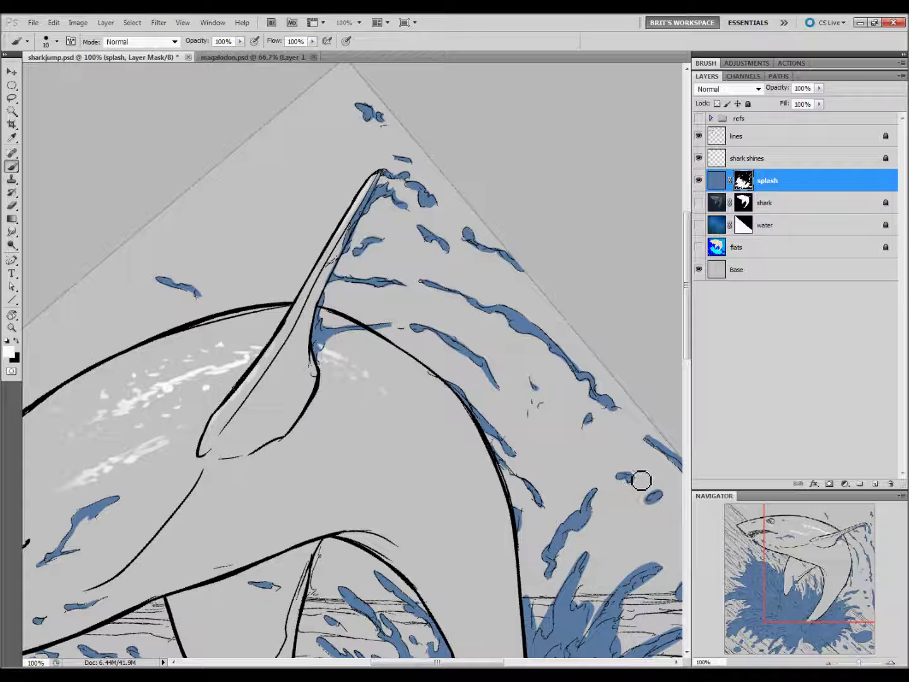
drag(599, 568, 464, 479)
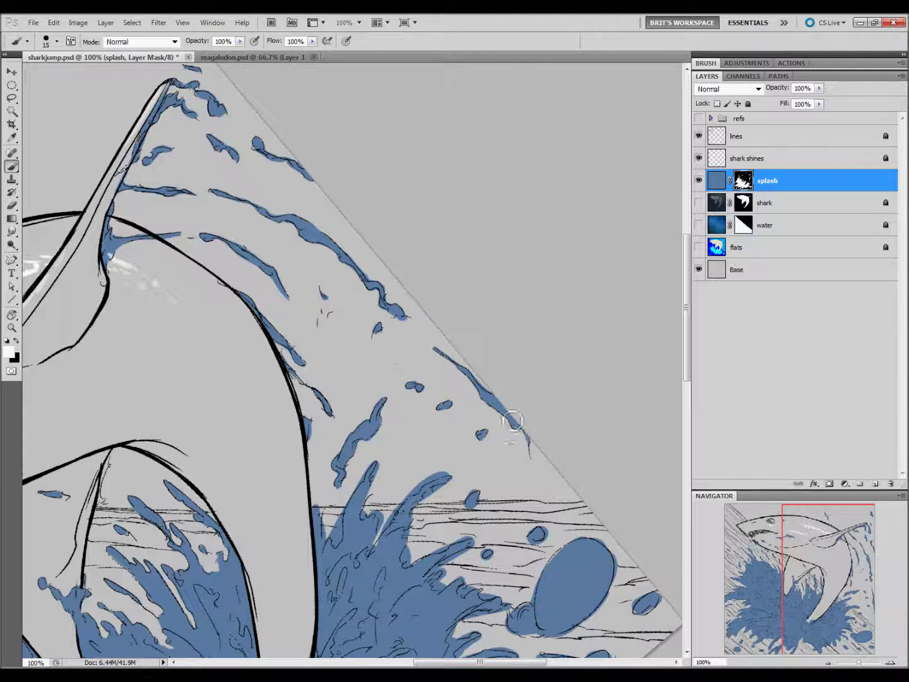
Sharpen the top splash tip, fill gaps in the spikes, and repaint the edges beside the fin
scroll(518, 418, down, 5)
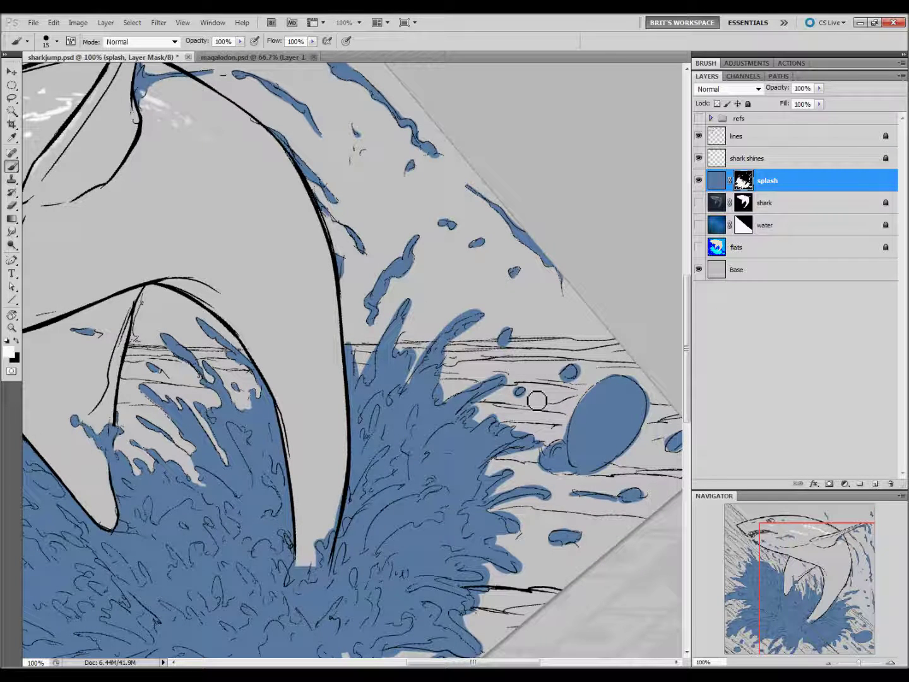
mouse_move(481, 319)
mouse_down()
mouse_move(456, 325)
mouse_move(480, 316)
mouse_move(416, 376)
mouse_move(451, 355)
mouse_move(446, 407)
mouse_move(513, 417)
mouse_move(471, 345)
mouse_move(471, 335)
mouse_move(502, 325)
mouse_move(407, 351)
mouse_move(421, 364)
mouse_move(415, 371)
mouse_up()
mouse_move(469, 461)
mouse_down()
mouse_move(419, 379)
mouse_move(407, 402)
mouse_up()
drag(413, 326, 407, 306)
mouse_move(353, 351)
mouse_down()
mouse_move(374, 387)
mouse_move(379, 344)
mouse_move(429, 357)
mouse_up()
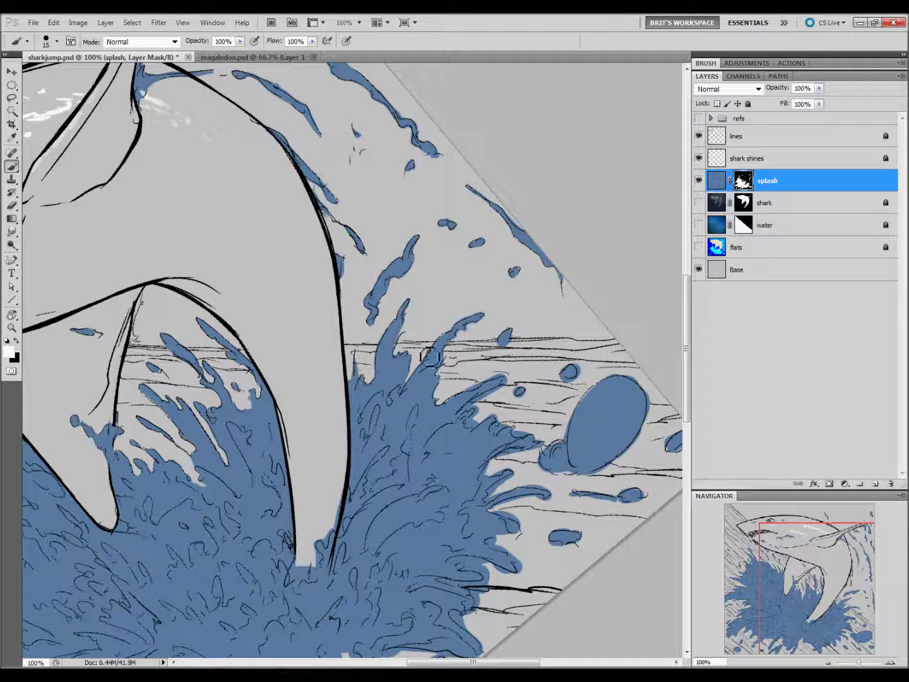
mouse_move(498, 377)
mouse_down()
mouse_move(466, 385)
mouse_move(513, 385)
mouse_move(467, 417)
mouse_move(473, 430)
mouse_move(491, 419)
mouse_move(537, 445)
mouse_up()
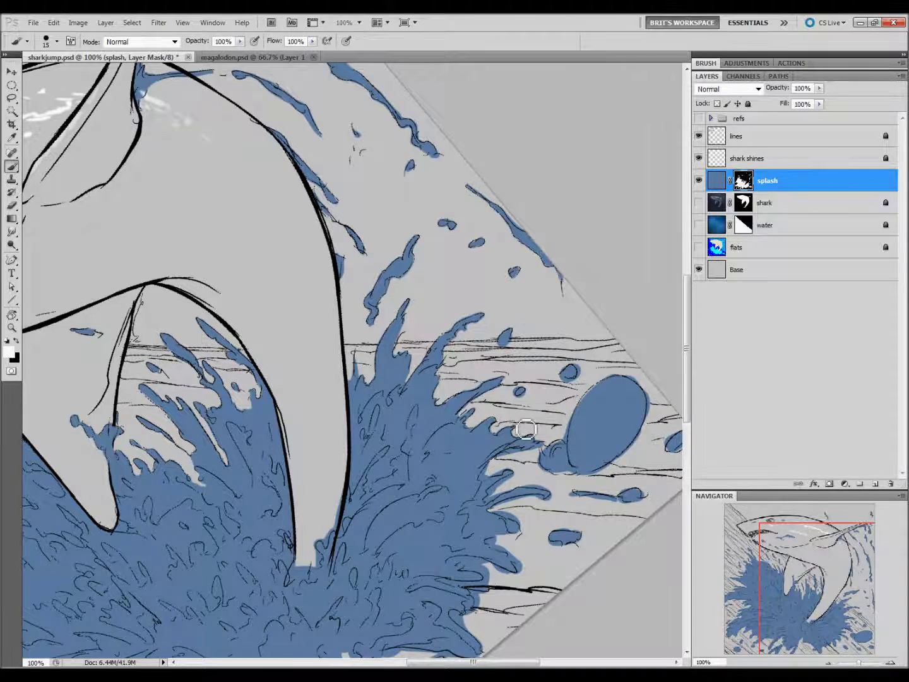
drag(514, 431, 464, 330)
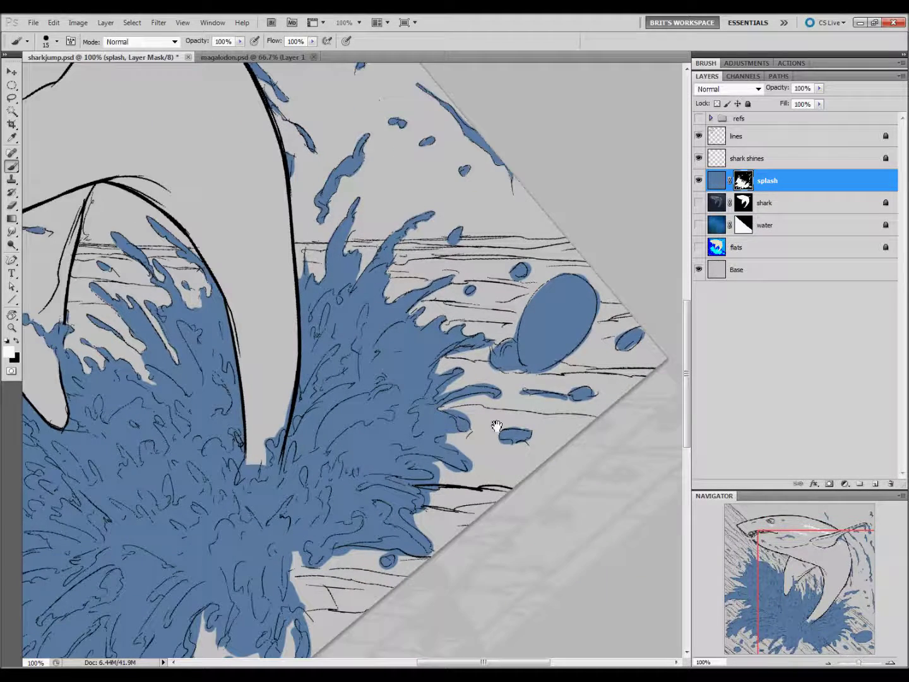
Add a blue dab and soften the blue oval's lower-right, lower and left edges
click(470, 290)
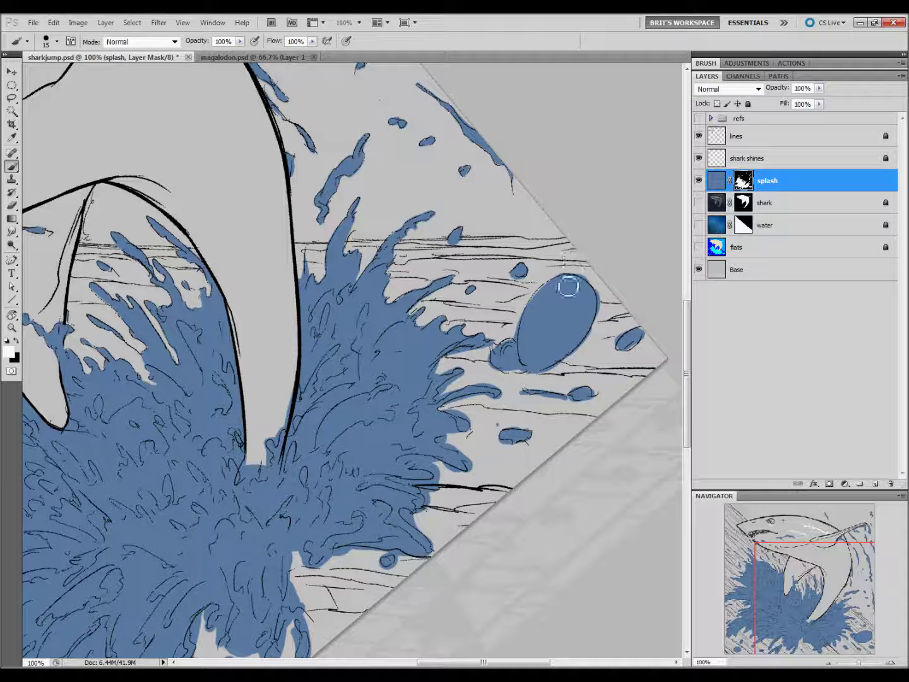
drag(593, 304, 588, 350)
drag(549, 379, 531, 376)
key(bracketright)
key(bracketleft)
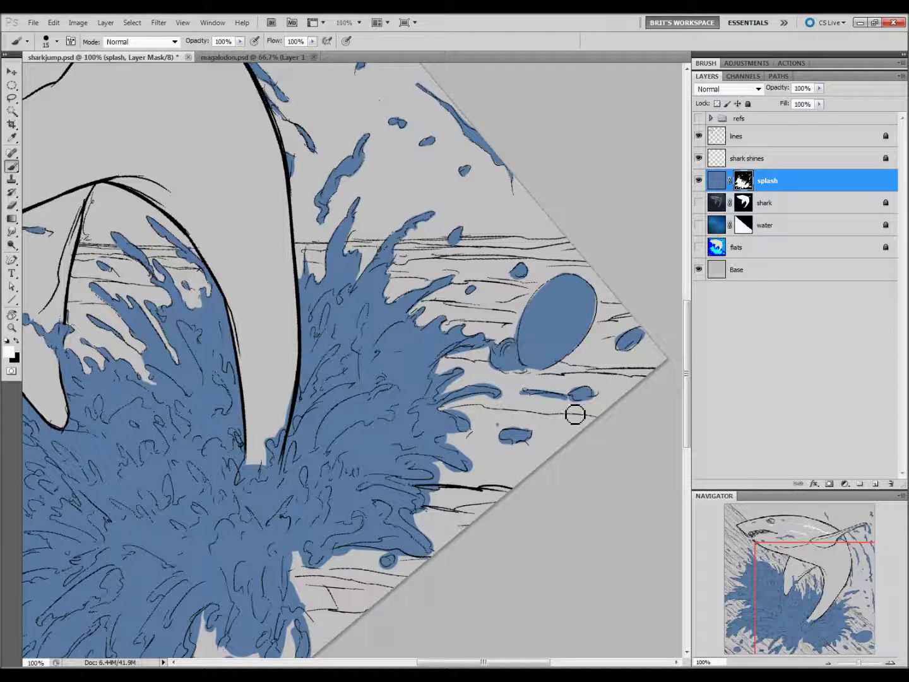
drag(529, 325, 521, 350)
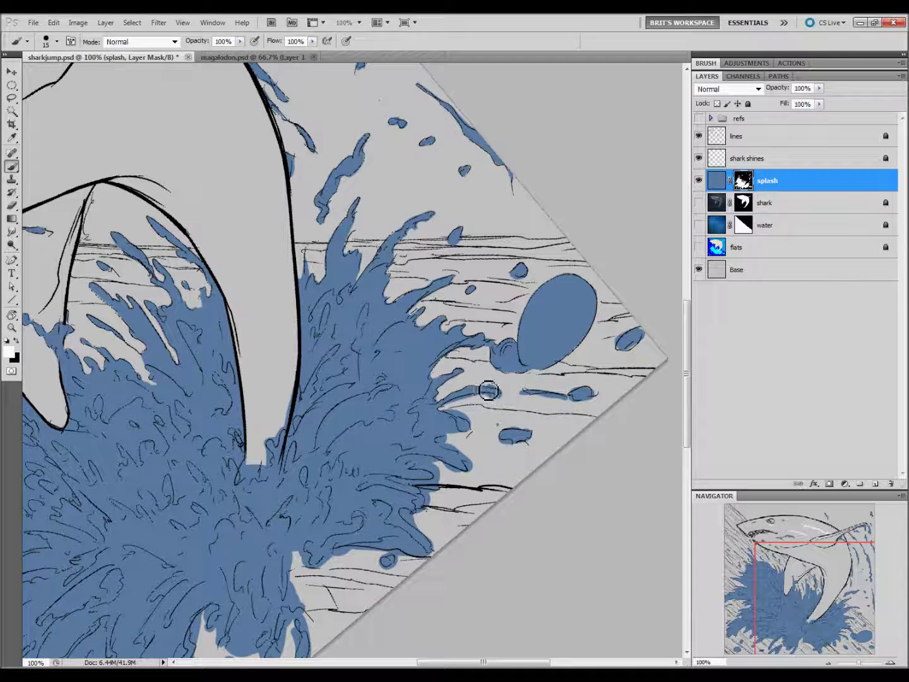
Thicken the tendril beside the oval, extend the streak below it, and stretch the droplet rightward
drag(464, 408, 461, 411)
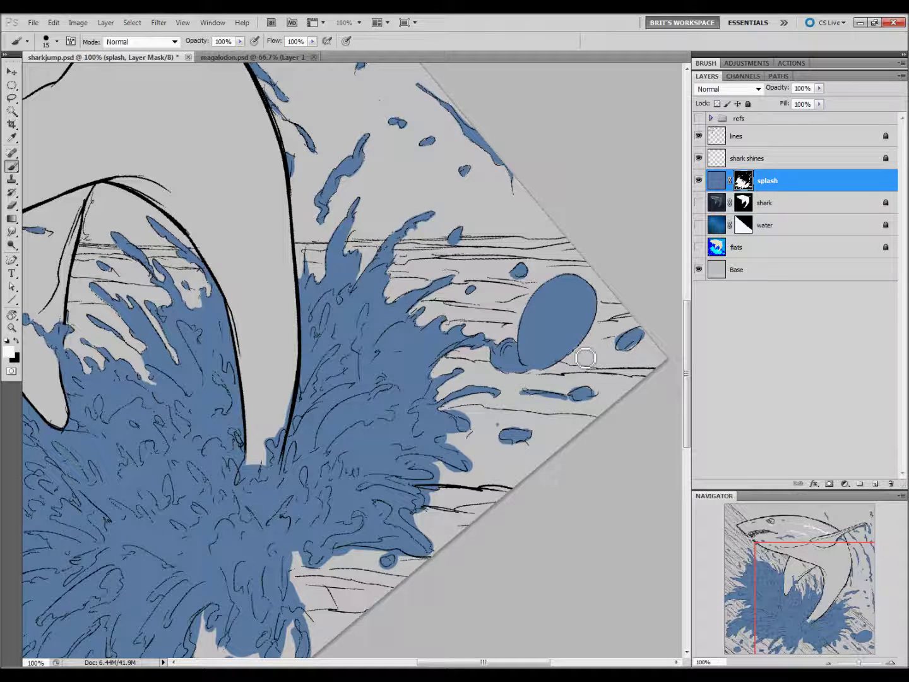
mouse_move(499, 392)
mouse_down()
mouse_move(495, 406)
mouse_move(450, 416)
mouse_move(486, 436)
mouse_up()
mouse_move(525, 399)
mouse_down()
mouse_move(504, 431)
mouse_move(538, 407)
mouse_move(597, 402)
mouse_move(594, 387)
mouse_up()
drag(632, 334, 653, 336)
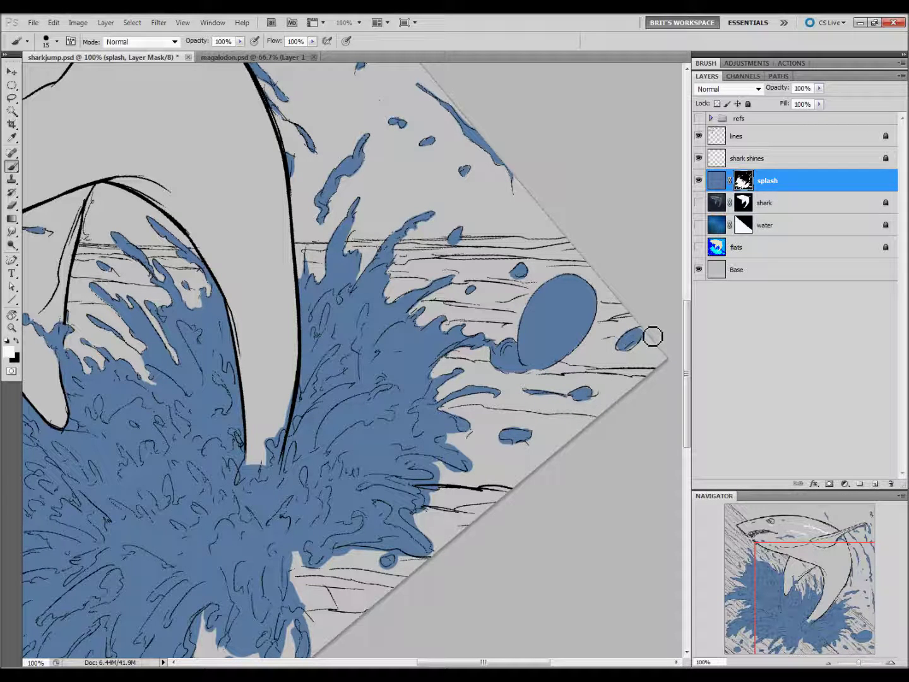
drag(645, 335, 650, 337)
Reshape the streak and droplet below the oval, carve a notch, and lighten an edge crescent
drag(557, 397, 534, 399)
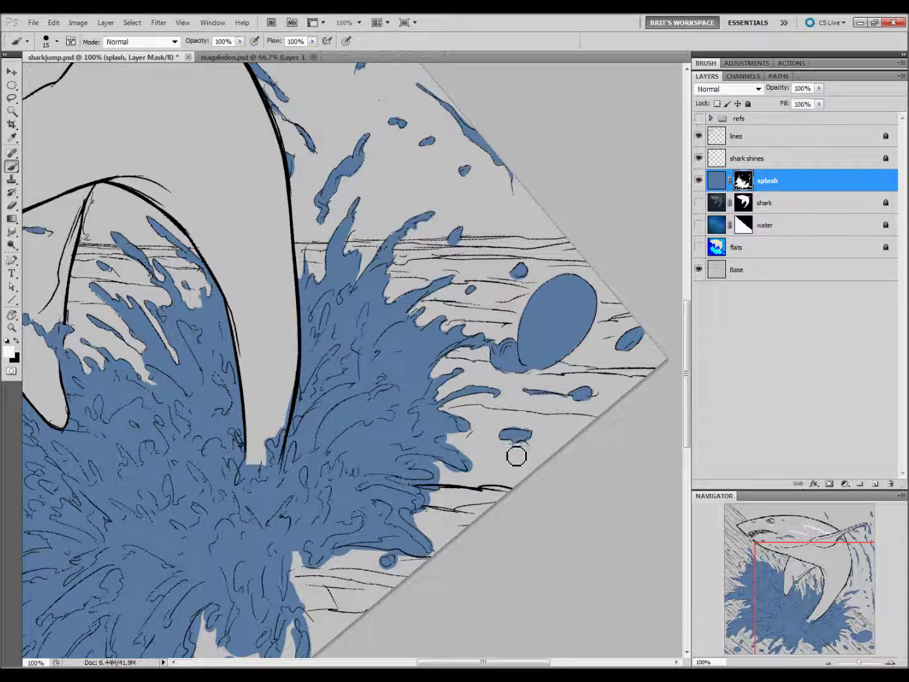
drag(508, 434, 523, 435)
mouse_move(466, 443)
mouse_down()
mouse_move(445, 430)
mouse_move(455, 429)
mouse_move(450, 451)
mouse_move(478, 472)
mouse_up()
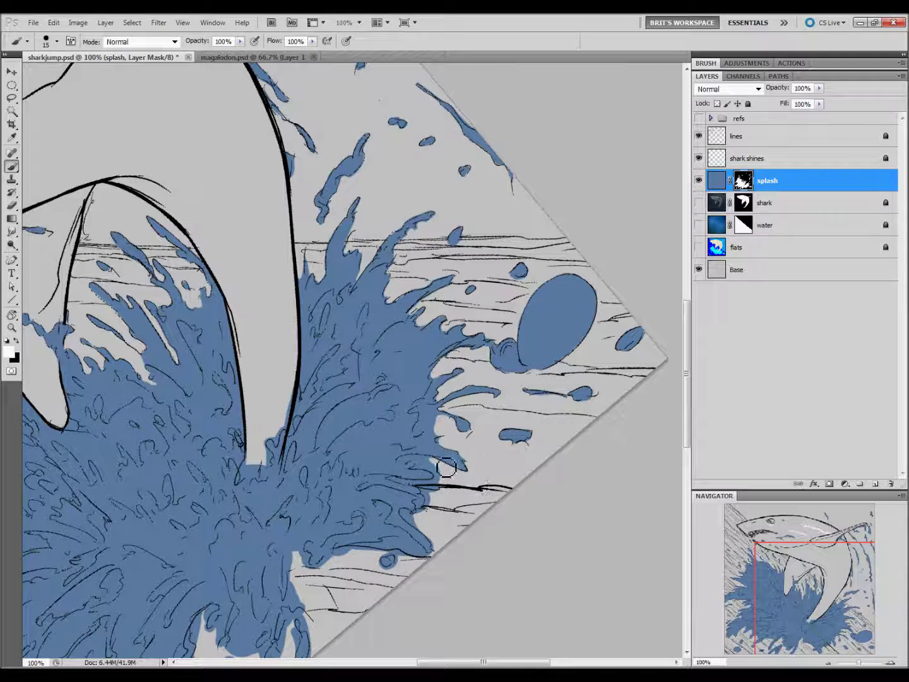
mouse_move(441, 468)
mouse_down()
mouse_move(412, 467)
mouse_move(442, 480)
mouse_move(438, 489)
mouse_move(397, 483)
mouse_move(441, 493)
mouse_move(429, 498)
mouse_up()
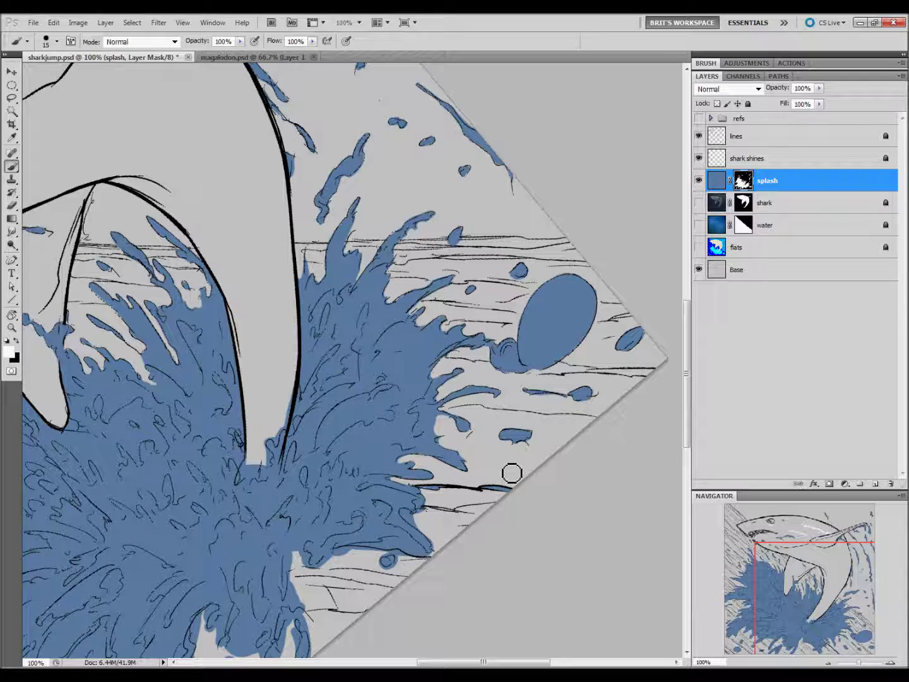
key(bracketleft)
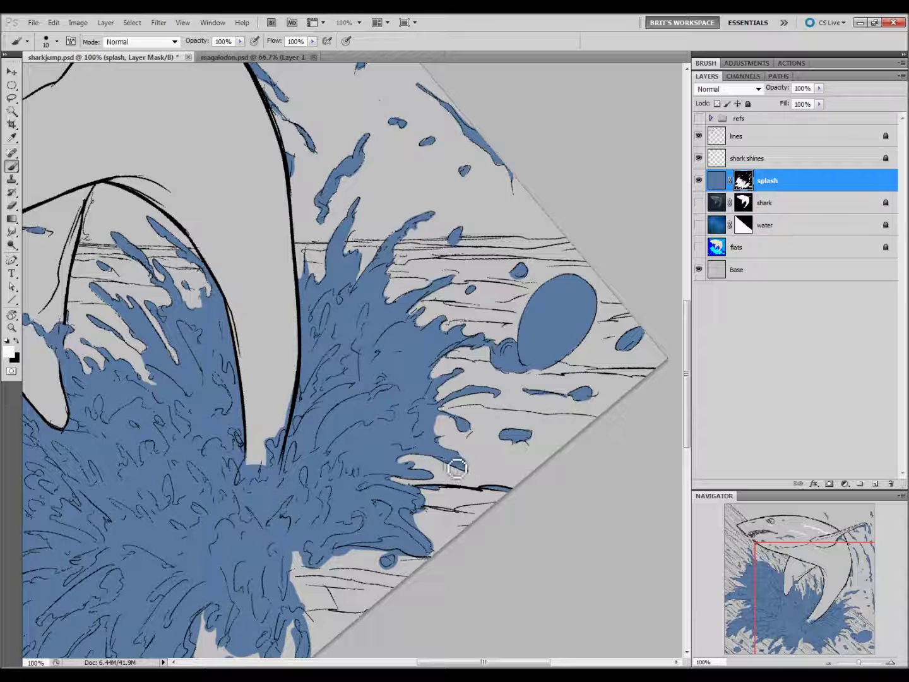
Extend the splash's lower-right edge on the mask
scroll(491, 479, down, 3)
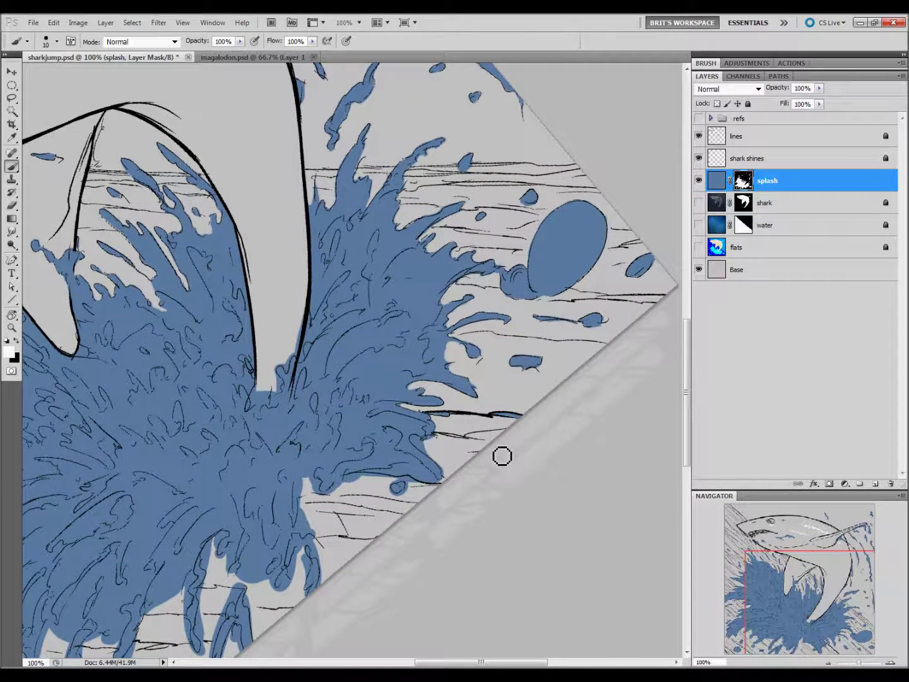
mouse_move(441, 451)
mouse_down()
mouse_move(445, 468)
mouse_move(418, 488)
mouse_move(402, 485)
mouse_move(415, 492)
mouse_move(396, 493)
mouse_move(417, 485)
mouse_move(372, 483)
mouse_up()
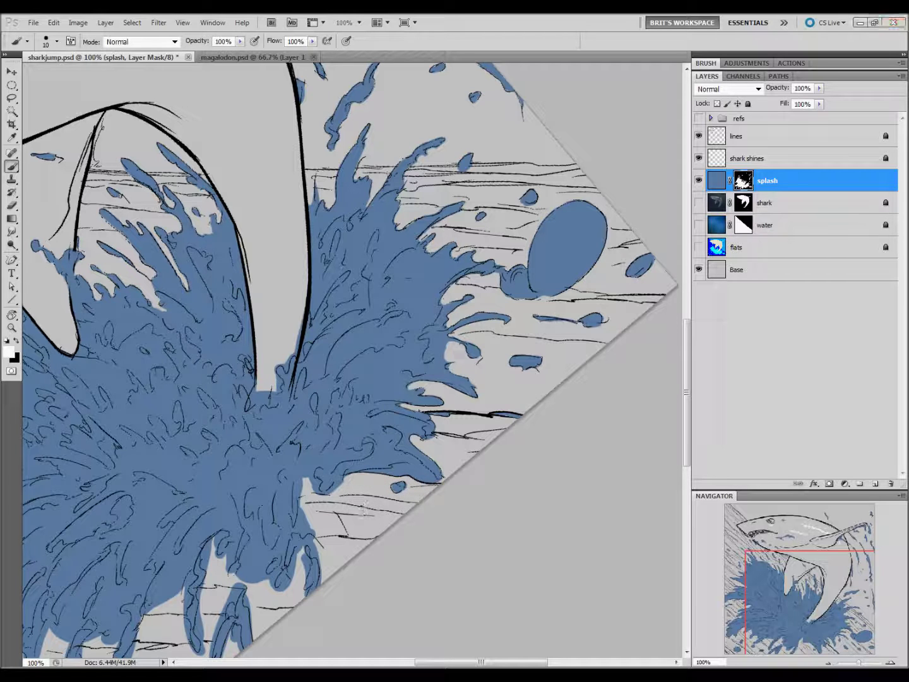
drag(813, 574, 812, 569)
click(487, 516)
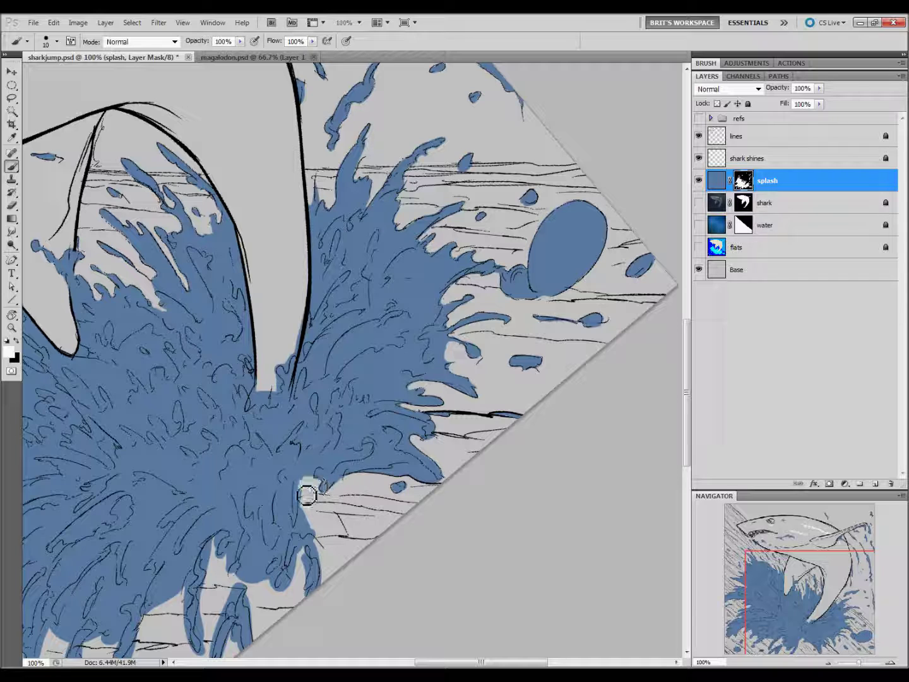
Erase part of the lower splash edge, reshape the bottom drip, and cut a light gap
mouse_move(306, 487)
mouse_down()
mouse_move(309, 542)
mouse_move(321, 538)
mouse_move(310, 531)
mouse_move(327, 541)
mouse_move(311, 600)
mouse_move(319, 575)
mouse_up()
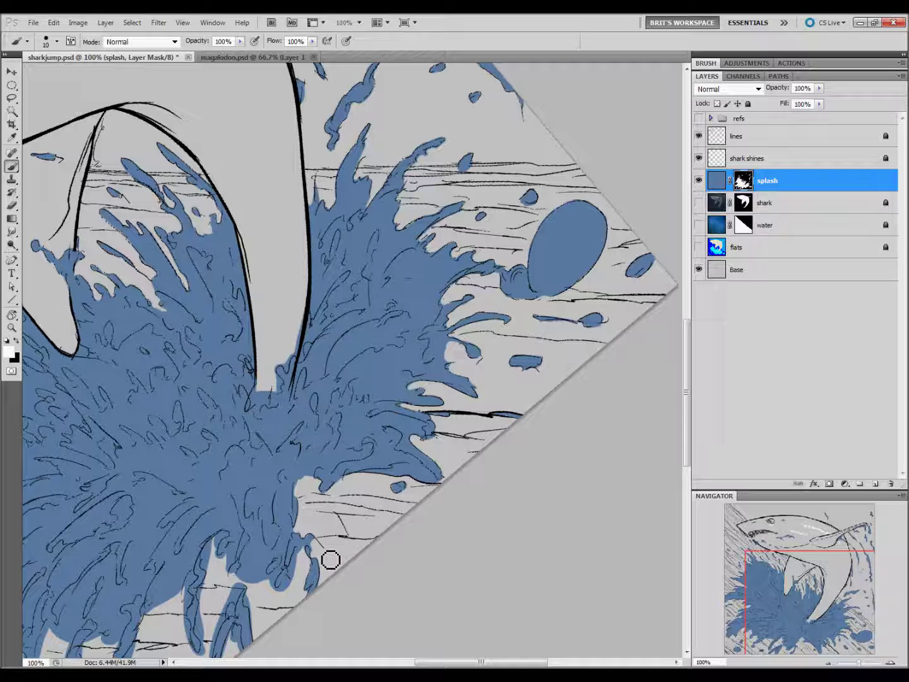
drag(296, 583, 304, 568)
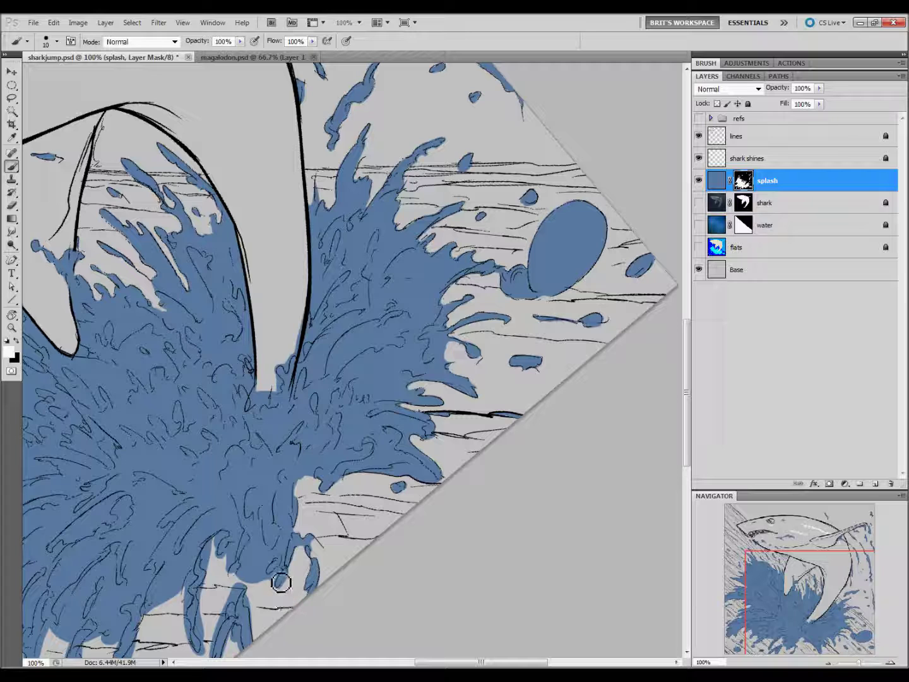
drag(288, 567, 289, 551)
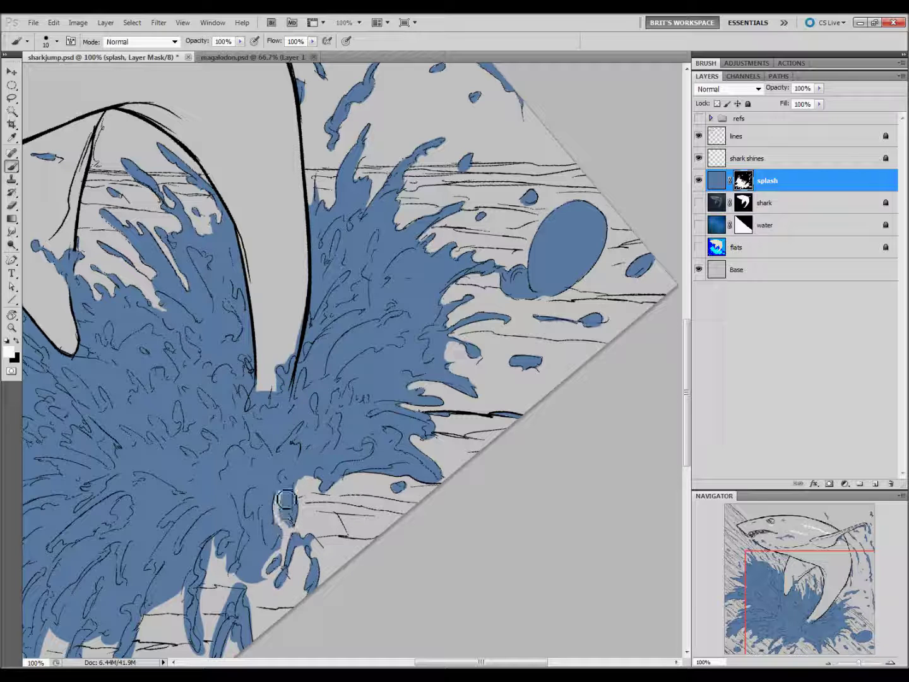
mouse_move(291, 533)
mouse_down()
mouse_move(287, 504)
mouse_move(290, 537)
mouse_move(245, 525)
mouse_move(248, 501)
mouse_move(240, 500)
mouse_move(255, 589)
mouse_up()
drag(261, 536, 264, 552)
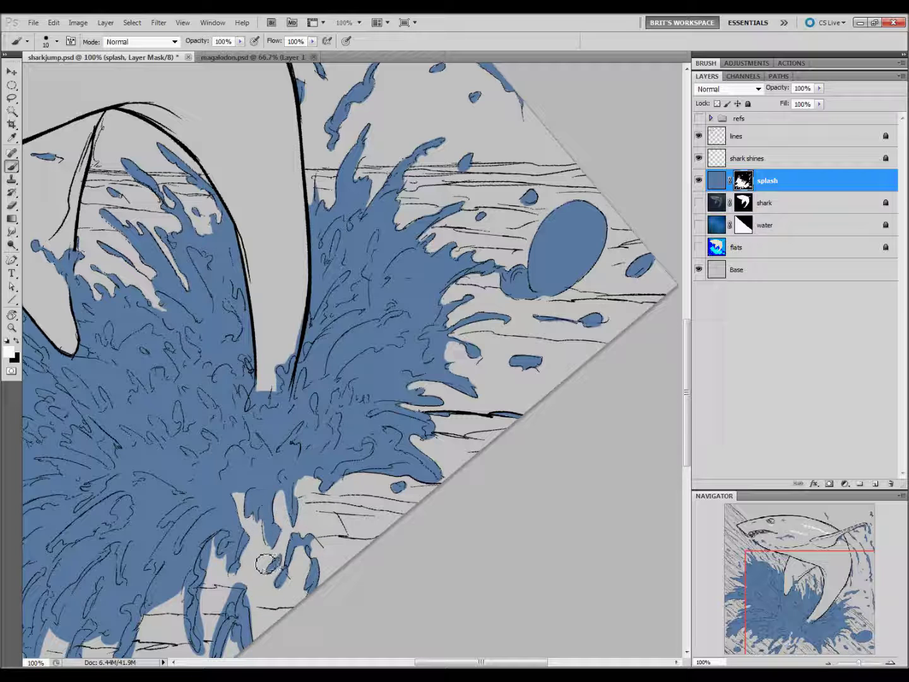
drag(375, 571, 528, 551)
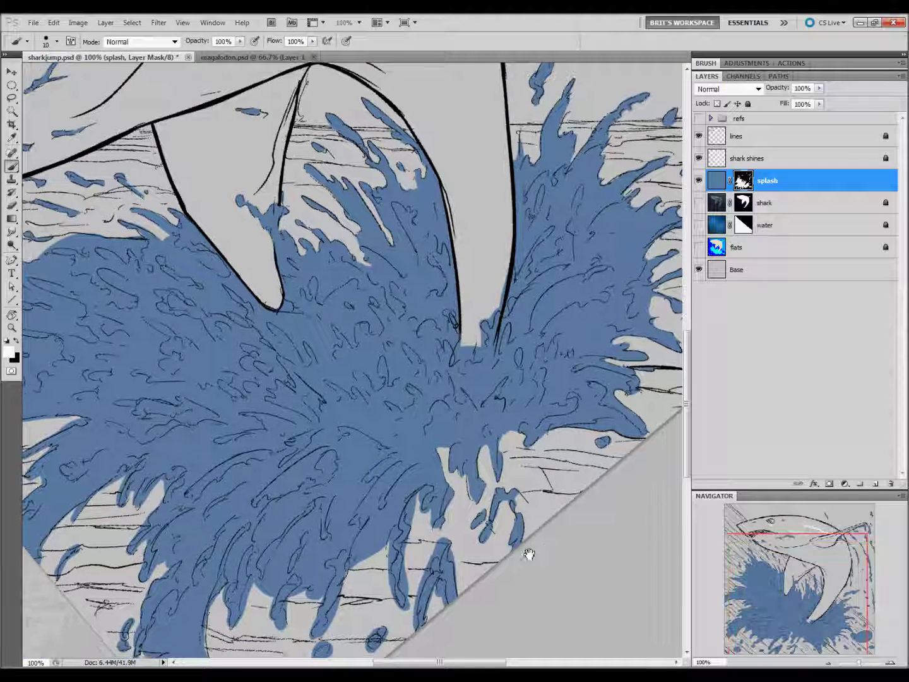
Carve notches between the lower splash strands, thin one strand, and extend it further downward
drag(472, 493, 480, 469)
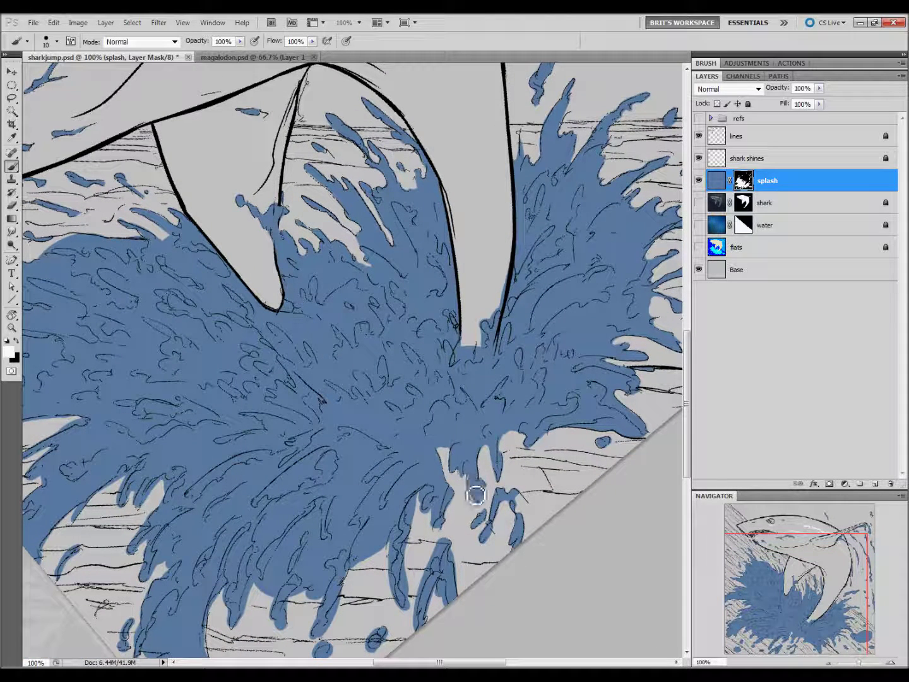
click(480, 466)
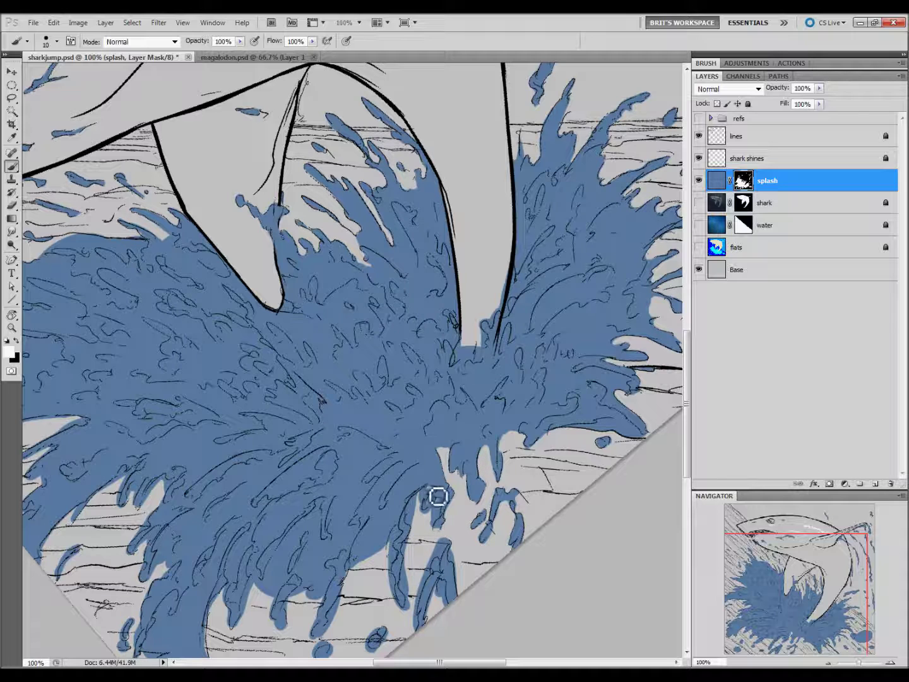
mouse_move(432, 497)
mouse_down()
mouse_move(417, 514)
mouse_move(429, 521)
mouse_up()
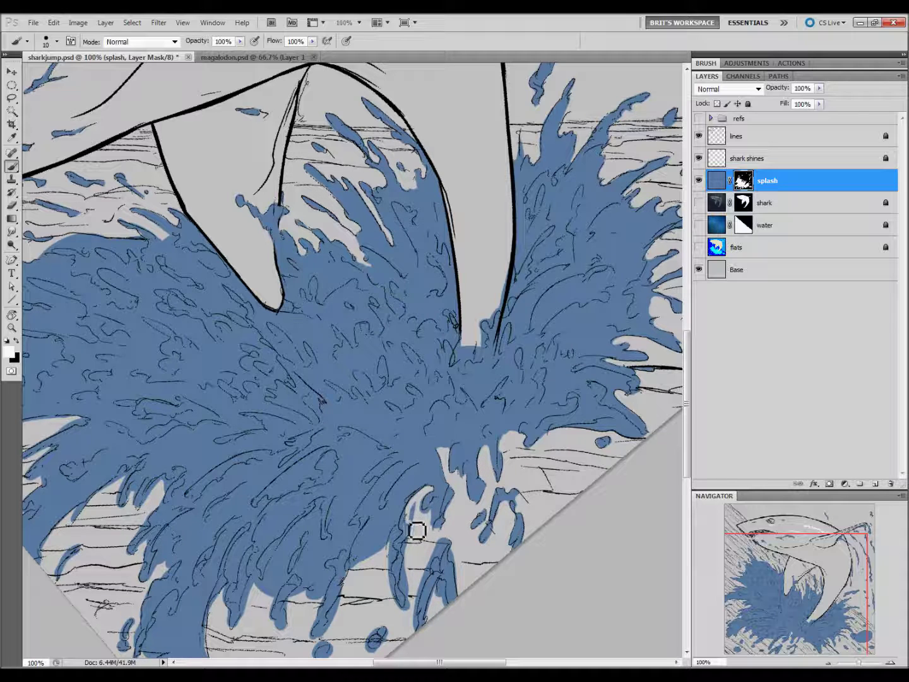
mouse_move(438, 511)
mouse_down()
mouse_move(446, 503)
mouse_move(408, 557)
mouse_move(417, 603)
mouse_move(412, 577)
mouse_up()
mouse_move(458, 546)
mouse_down()
mouse_move(438, 557)
mouse_move(422, 618)
mouse_up()
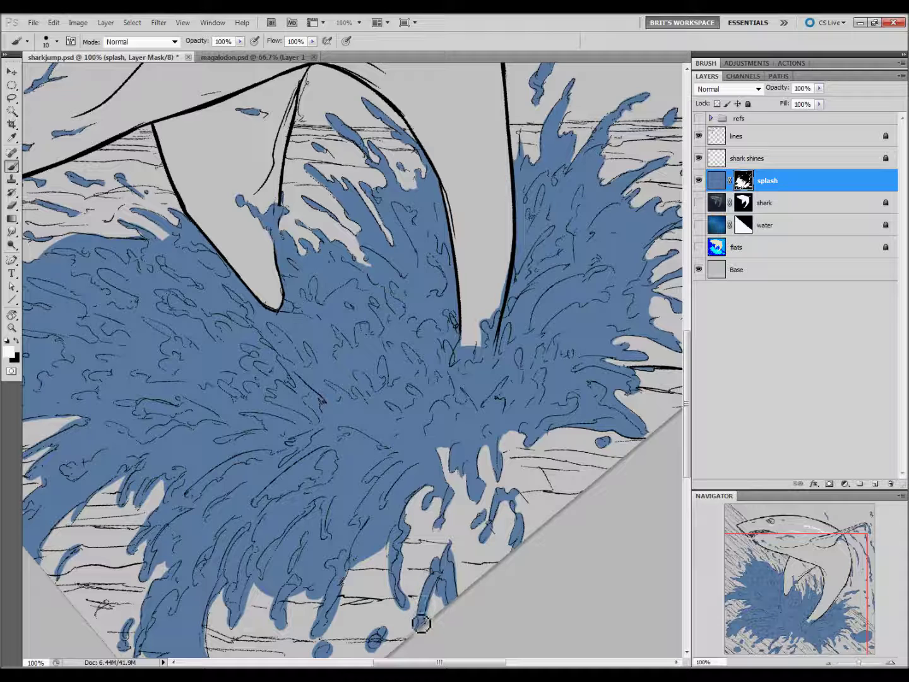
mouse_move(463, 553)
mouse_down()
mouse_move(455, 559)
mouse_move(463, 570)
mouse_move(451, 621)
mouse_move(446, 593)
mouse_move(430, 633)
mouse_move(414, 613)
mouse_move(417, 631)
mouse_up()
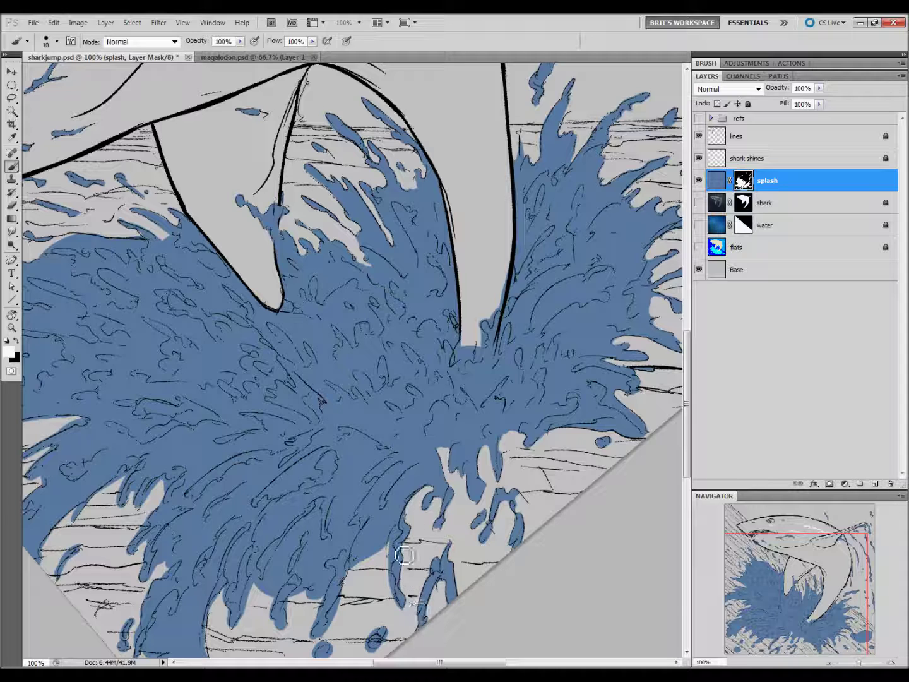
mouse_move(405, 539)
mouse_down()
mouse_move(393, 573)
mouse_move(400, 603)
mouse_move(417, 613)
mouse_move(434, 522)
mouse_up()
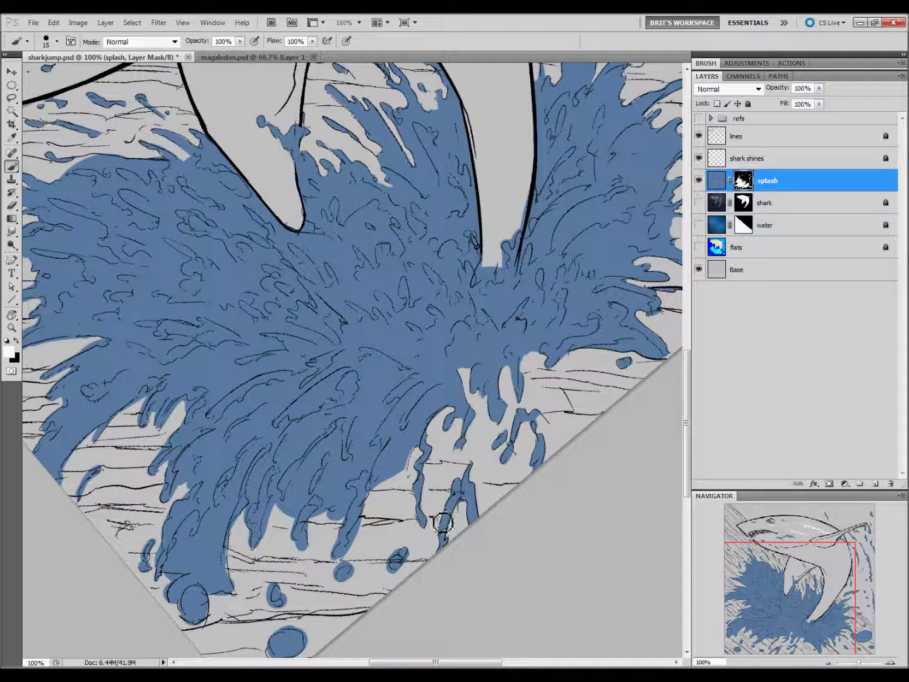
Round off the small droplets, tidy the drip tips, and smooth the splash's lower edge
mouse_move(401, 560)
mouse_down()
mouse_move(392, 574)
mouse_move(418, 556)
mouse_up()
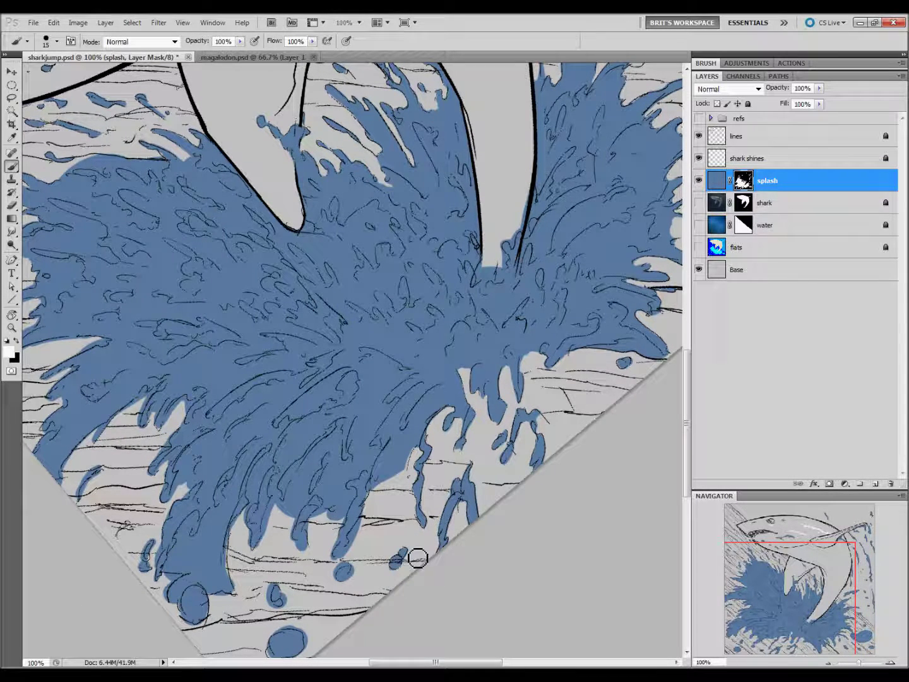
drag(355, 559, 347, 585)
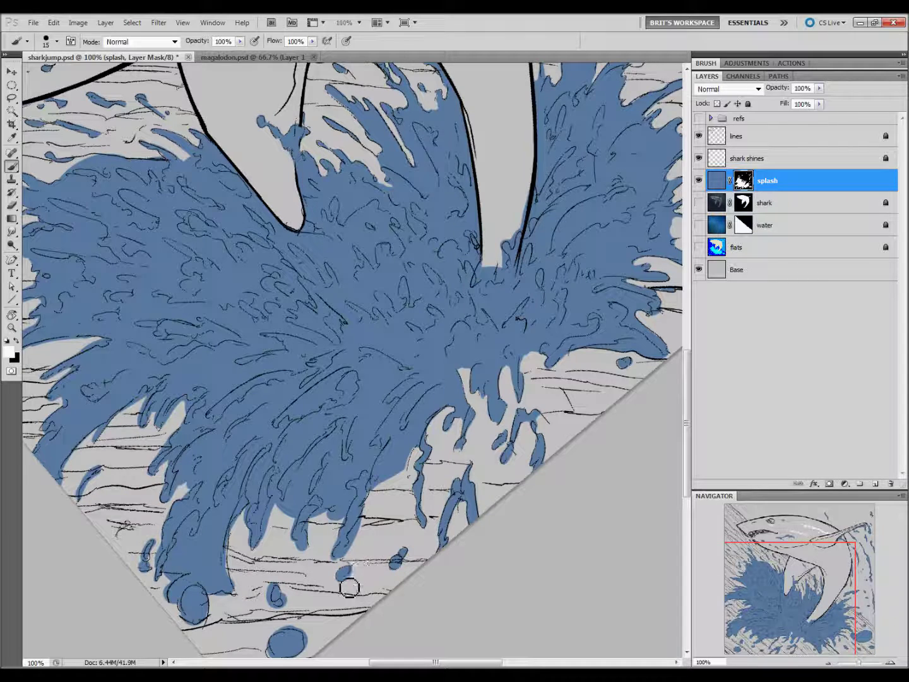
mouse_move(355, 543)
mouse_down()
mouse_move(349, 562)
mouse_move(429, 438)
mouse_up()
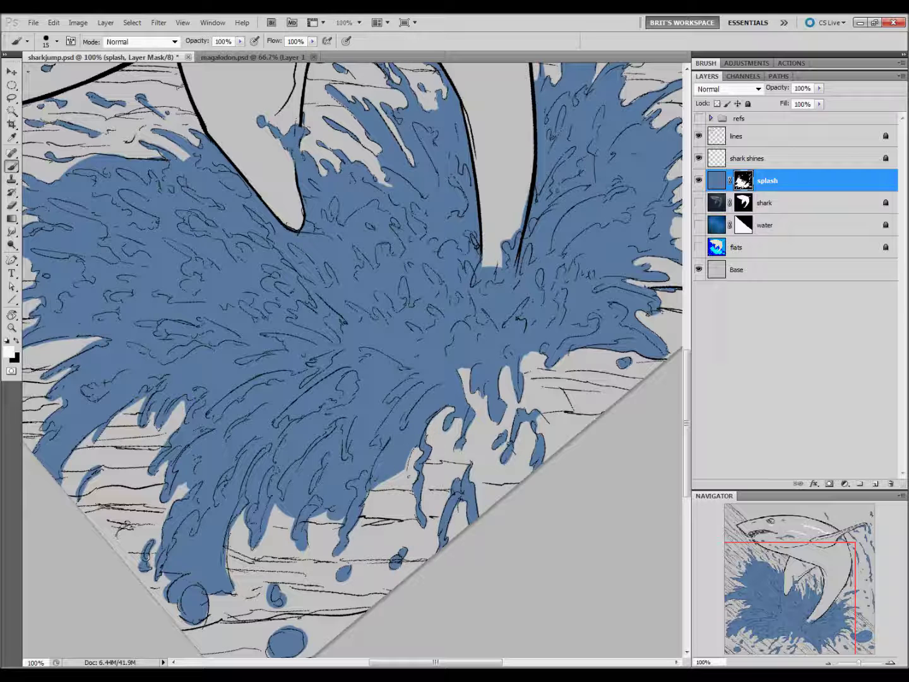
mouse_move(355, 500)
mouse_down()
mouse_move(318, 523)
mouse_move(318, 539)
mouse_move(297, 518)
mouse_move(321, 481)
mouse_up()
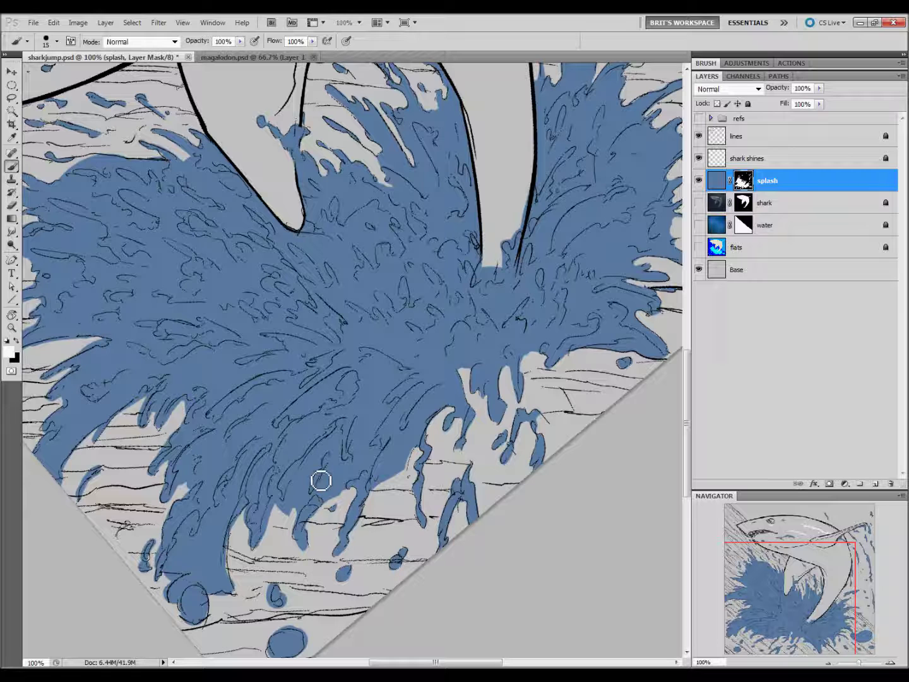
Cut two thin grey streaks into the splash and touch up gaps among the lower drips
mouse_move(391, 414)
mouse_down()
mouse_move(371, 450)
mouse_move(376, 469)
mouse_move(361, 475)
mouse_up()
mouse_move(343, 429)
mouse_down()
mouse_move(327, 500)
mouse_move(341, 482)
mouse_move(344, 446)
mouse_move(337, 480)
mouse_move(351, 451)
mouse_move(364, 472)
mouse_move(383, 441)
mouse_move(315, 531)
mouse_move(336, 519)
mouse_up()
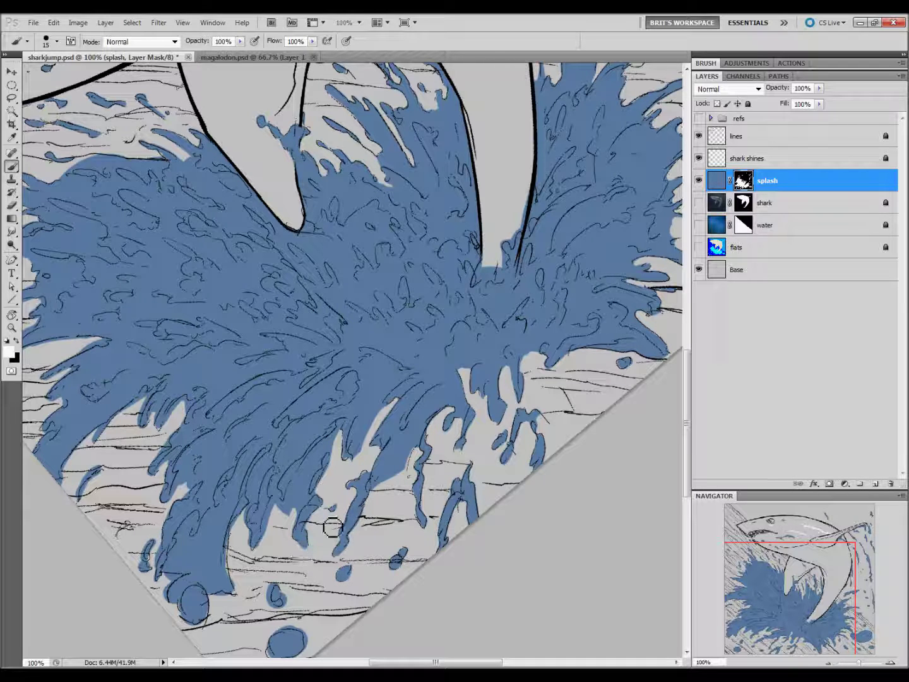
mouse_move(332, 526)
mouse_down()
mouse_move(306, 518)
mouse_move(319, 498)
mouse_move(294, 543)
mouse_up()
mouse_move(342, 440)
mouse_down()
mouse_move(302, 480)
mouse_move(291, 509)
mouse_move(339, 446)
mouse_up()
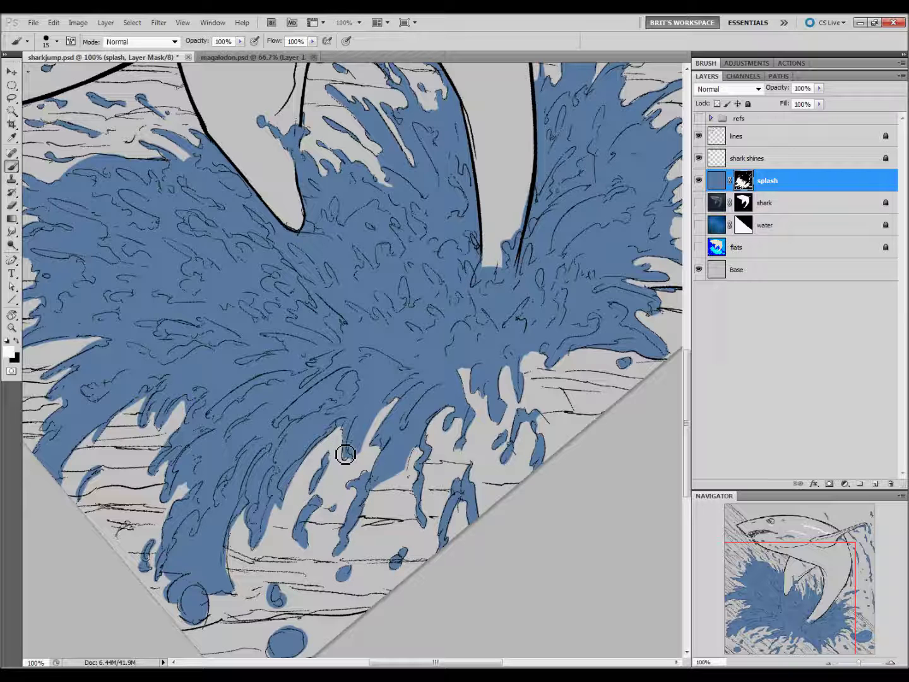
drag(440, 522, 572, 532)
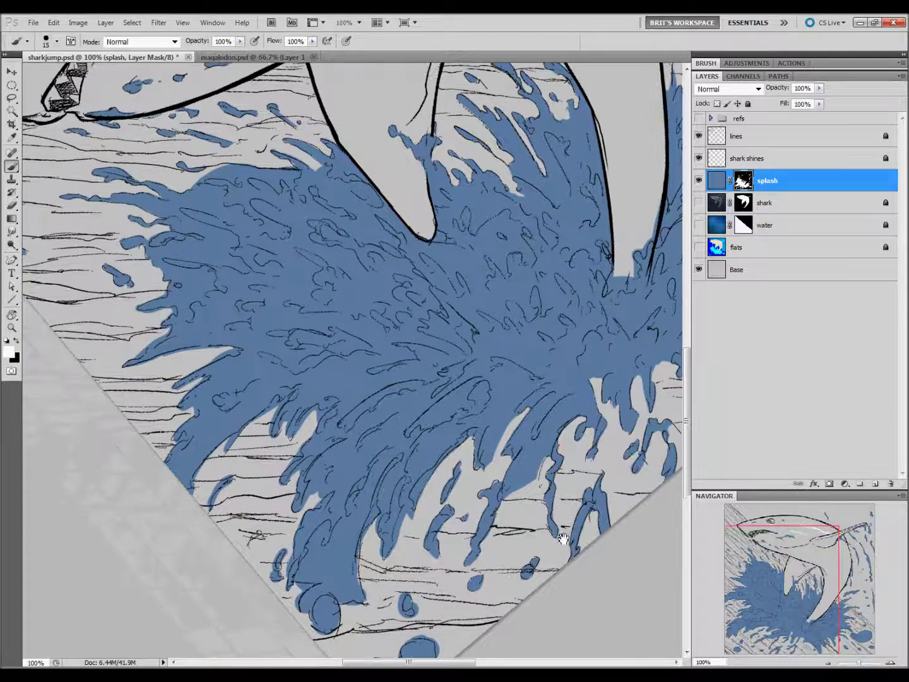
Reshape the lower-edge drips, opening gaps between them and cleaning away a stray mark
mouse_move(329, 536)
mouse_down()
mouse_move(318, 579)
mouse_move(294, 559)
mouse_move(291, 576)
mouse_move(280, 558)
mouse_move(274, 576)
mouse_move(293, 558)
mouse_up()
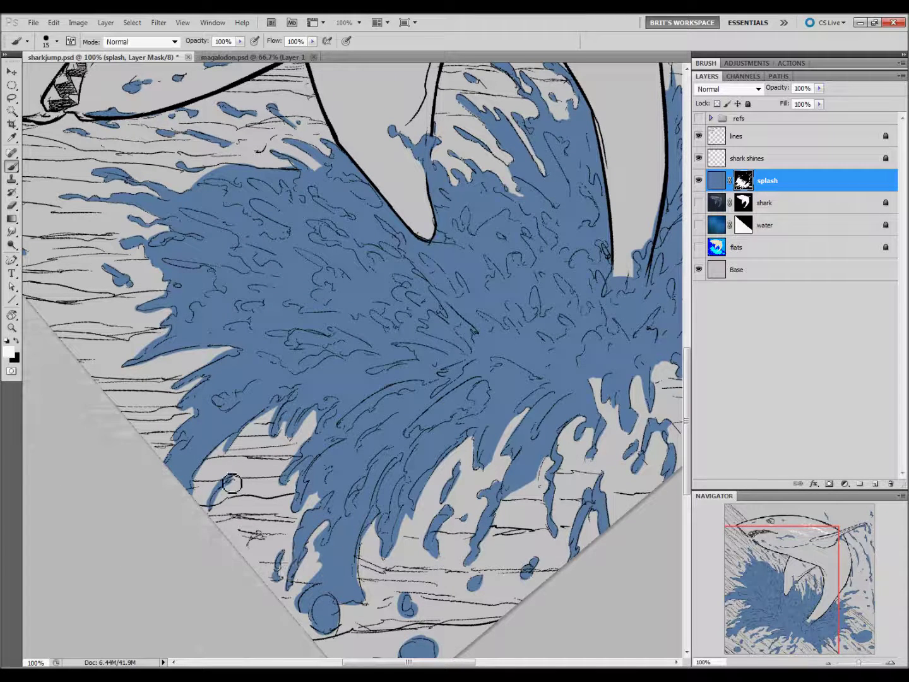
drag(234, 481, 208, 513)
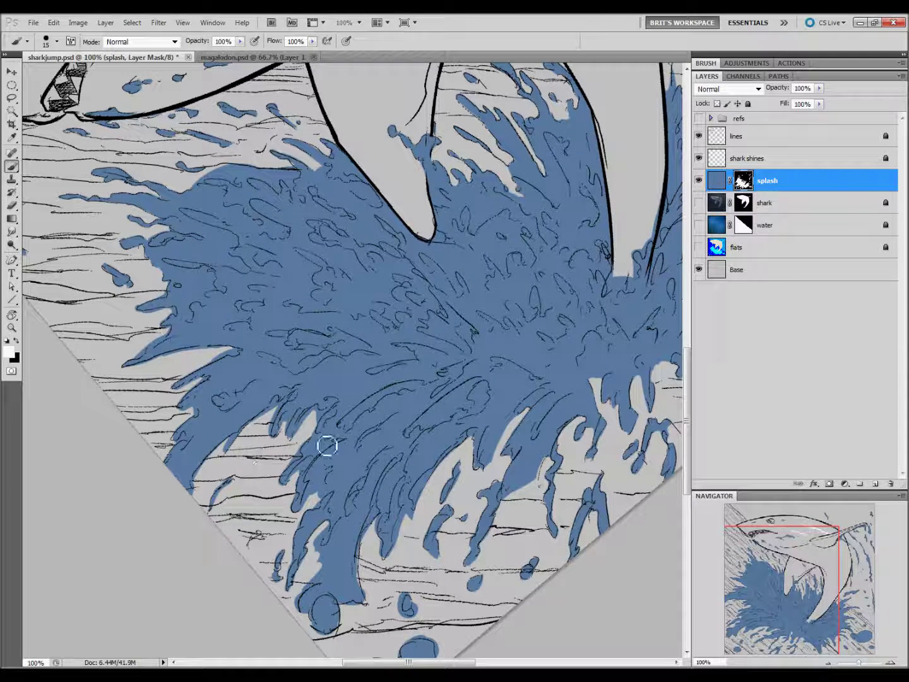
mouse_move(305, 464)
mouse_down()
mouse_move(294, 497)
mouse_move(292, 489)
mouse_move(315, 466)
mouse_move(302, 503)
mouse_move(291, 474)
mouse_move(341, 430)
mouse_up()
mouse_move(300, 502)
mouse_down()
mouse_move(328, 464)
mouse_move(314, 485)
mouse_move(322, 496)
mouse_move(335, 477)
mouse_move(320, 490)
mouse_move(328, 433)
mouse_move(344, 416)
mouse_move(319, 420)
mouse_move(331, 417)
mouse_move(290, 404)
mouse_move(286, 420)
mouse_move(283, 408)
mouse_move(270, 416)
mouse_move(294, 406)
mouse_move(276, 440)
mouse_move(287, 416)
mouse_move(297, 424)
mouse_move(287, 450)
mouse_move(293, 417)
mouse_move(318, 386)
mouse_up()
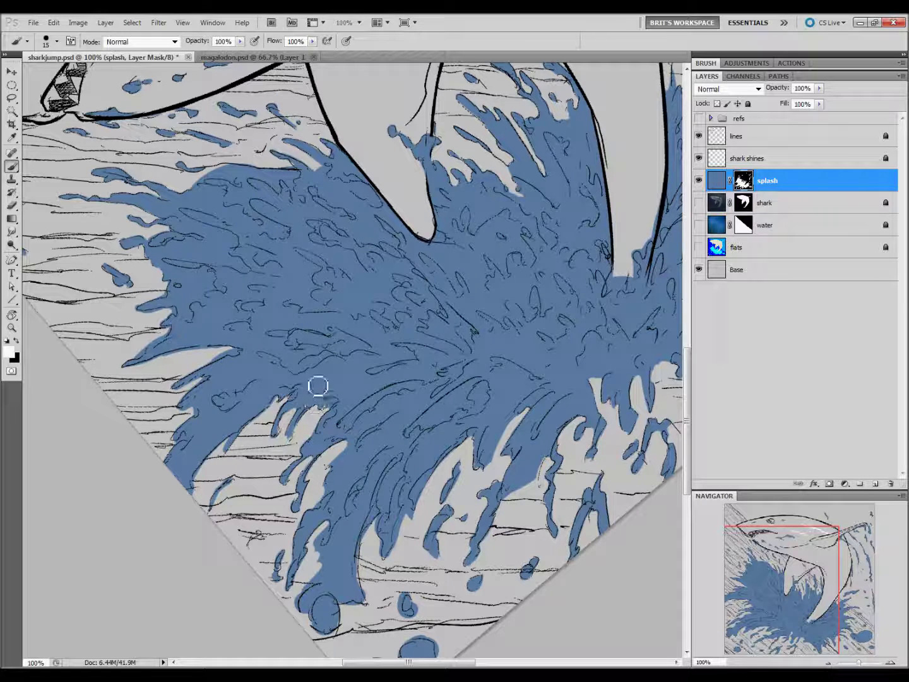
mouse_move(307, 514)
mouse_down()
mouse_move(298, 554)
mouse_move(333, 499)
mouse_move(332, 474)
mouse_move(383, 423)
mouse_up()
drag(536, 489, 489, 551)
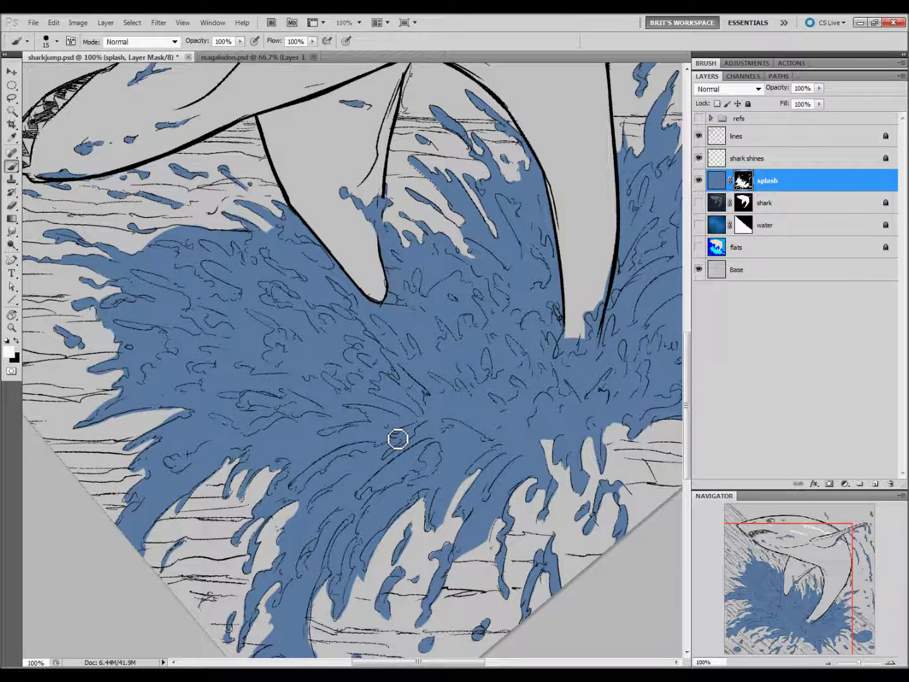
drag(398, 438, 507, 607)
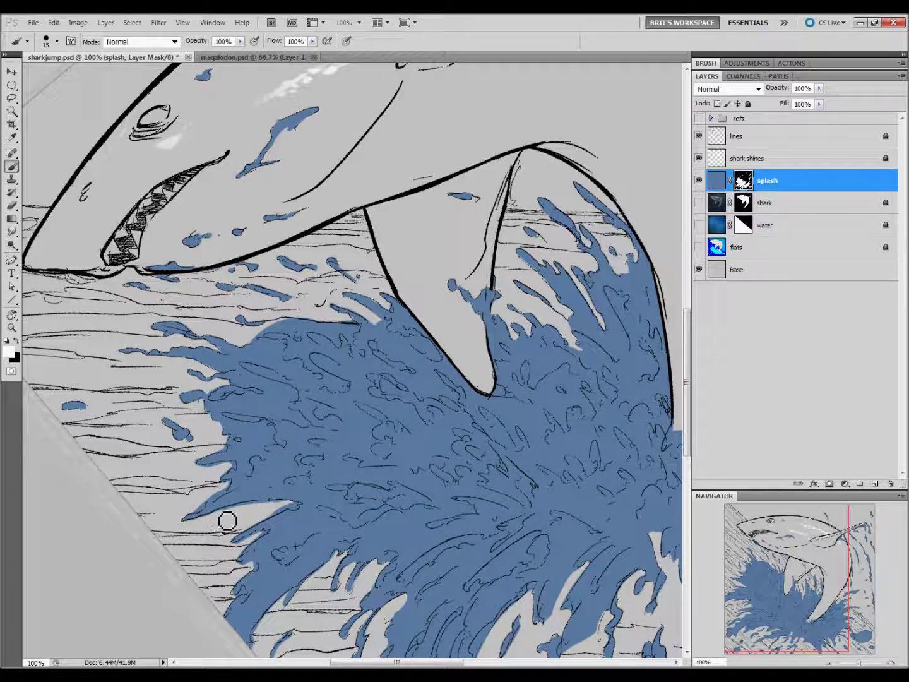
Fill the grey notch with blue and smooth the splash's left, lower-left and lower edges
mouse_move(257, 513)
mouse_down()
mouse_move(304, 511)
mouse_move(253, 531)
mouse_move(253, 544)
mouse_move(270, 543)
mouse_move(241, 566)
mouse_move(262, 571)
mouse_up()
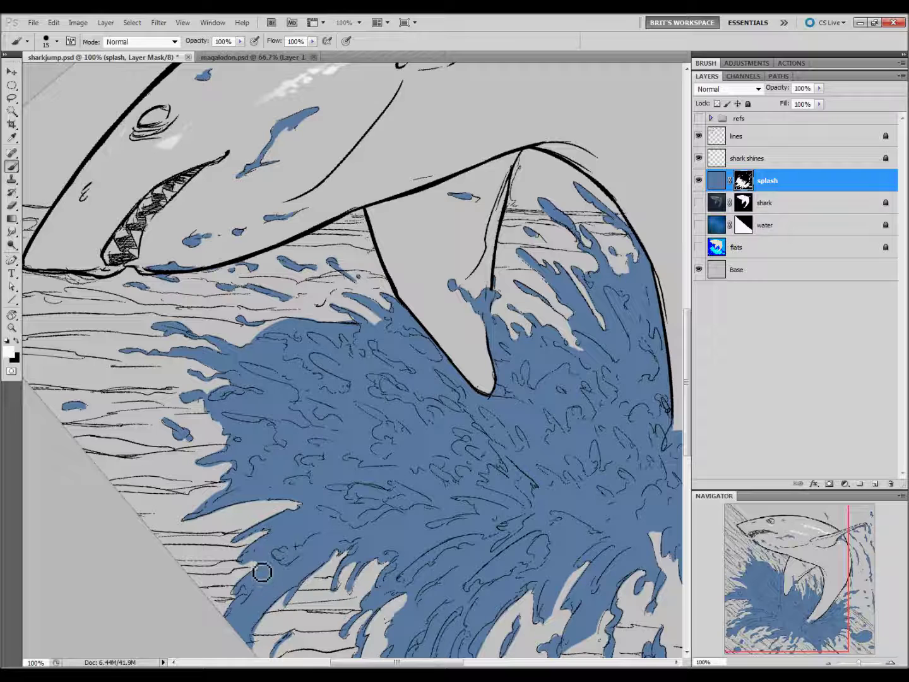
mouse_move(239, 597)
mouse_down()
mouse_move(245, 580)
mouse_move(231, 599)
mouse_move(254, 590)
mouse_up()
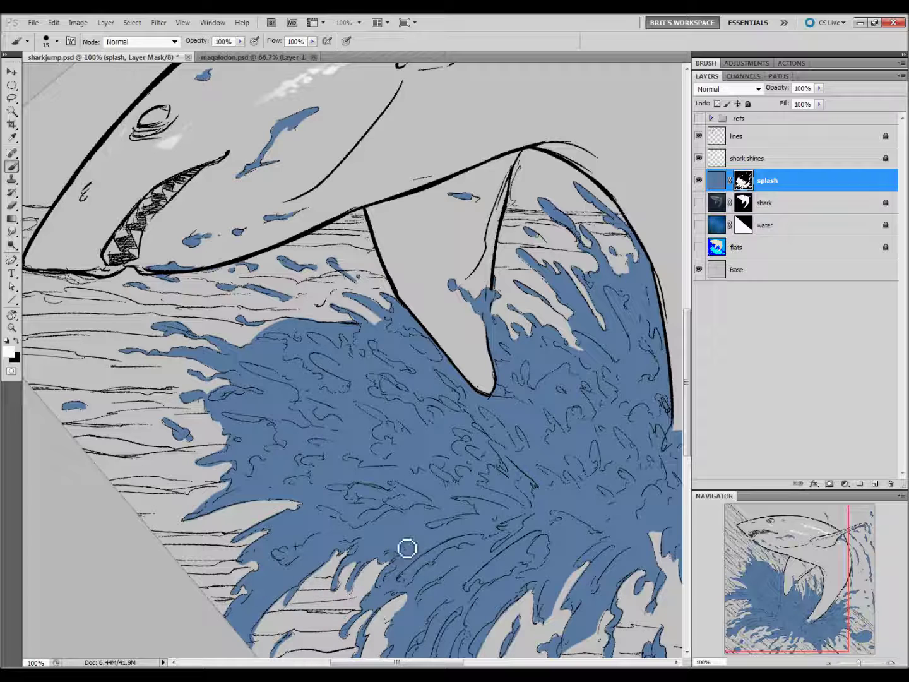
mouse_move(418, 591)
mouse_down()
mouse_move(400, 627)
mouse_move(412, 610)
mouse_up()
drag(241, 475, 234, 492)
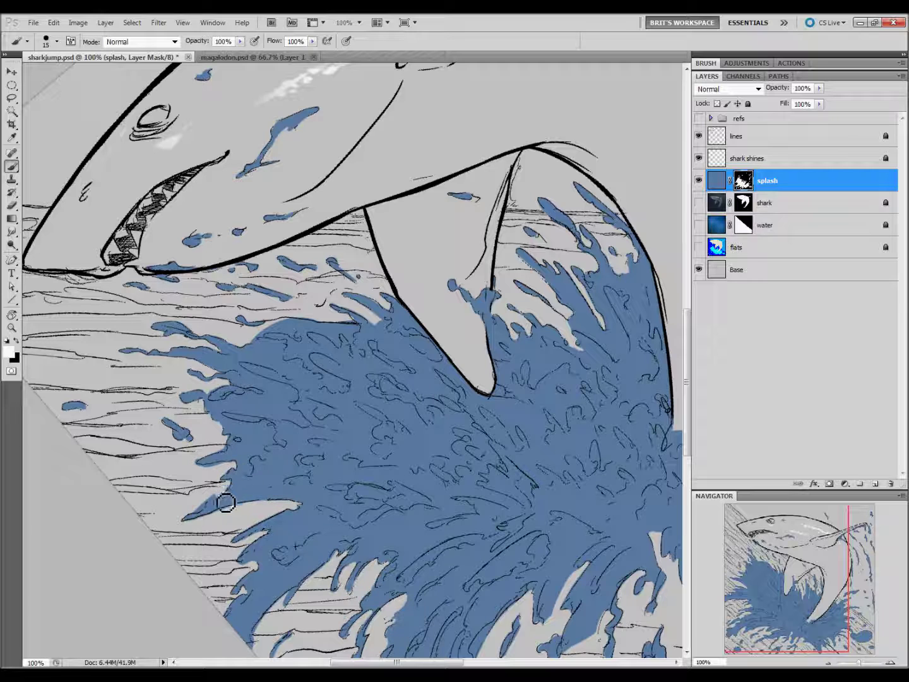
mouse_move(219, 503)
mouse_down()
mouse_move(208, 515)
mouse_move(221, 500)
mouse_move(201, 471)
mouse_move(228, 473)
mouse_move(234, 415)
mouse_move(189, 429)
mouse_move(191, 394)
mouse_move(234, 389)
mouse_move(203, 386)
mouse_move(184, 400)
mouse_up()
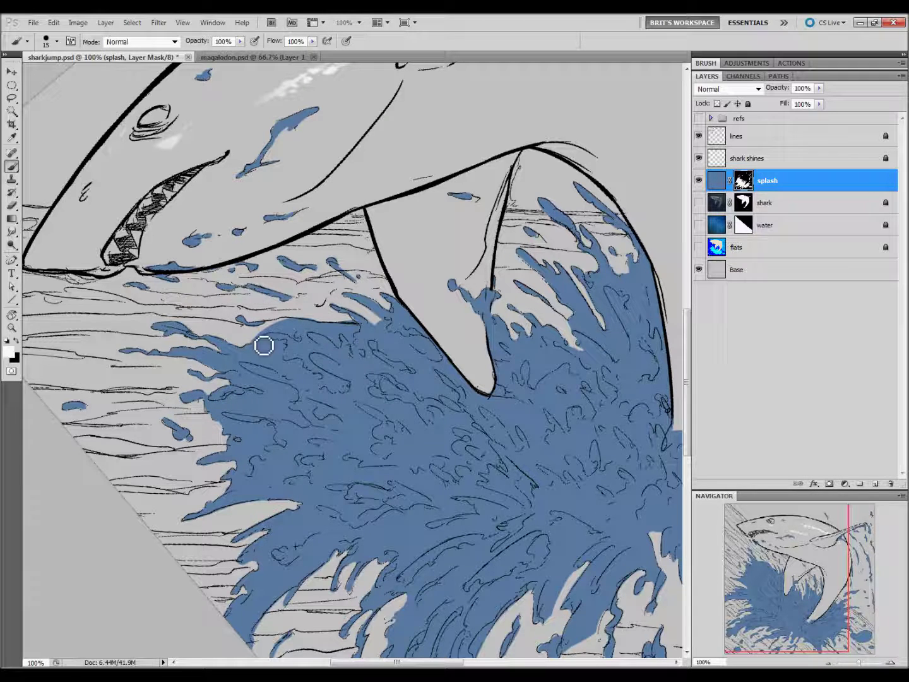
Extend the upper-left edge, fill the upper-edge notch, and reduce the brush size to 10
mouse_move(243, 319)
mouse_down()
mouse_move(259, 347)
mouse_move(276, 334)
mouse_move(307, 345)
mouse_move(287, 325)
mouse_move(310, 316)
mouse_move(314, 297)
mouse_up()
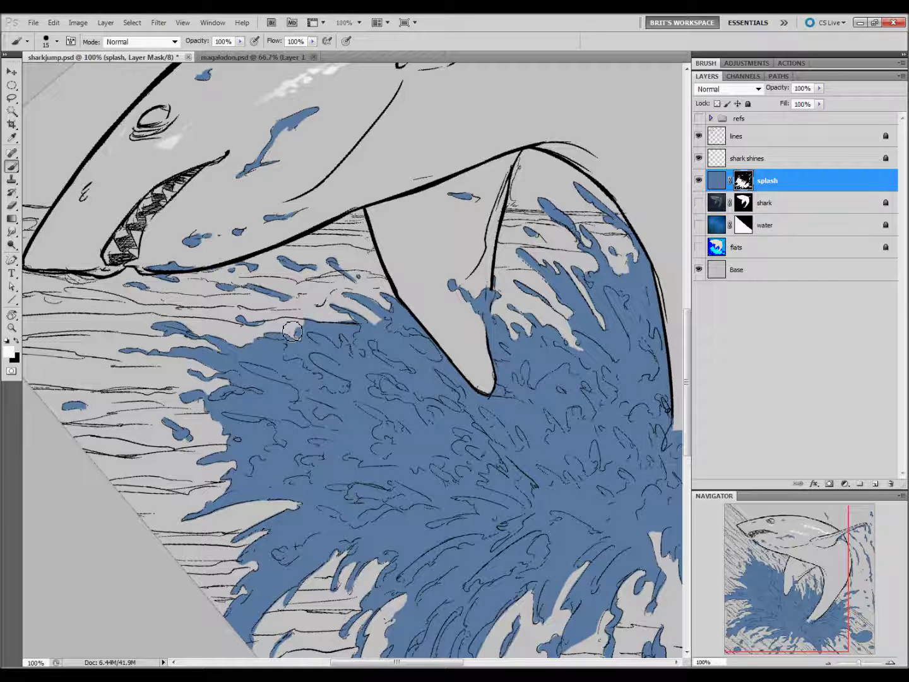
mouse_move(298, 336)
mouse_down()
mouse_move(315, 335)
mouse_move(326, 312)
mouse_move(328, 325)
mouse_move(364, 329)
mouse_move(344, 341)
mouse_move(344, 351)
mouse_move(304, 335)
mouse_move(355, 340)
mouse_move(344, 349)
mouse_move(346, 310)
mouse_up()
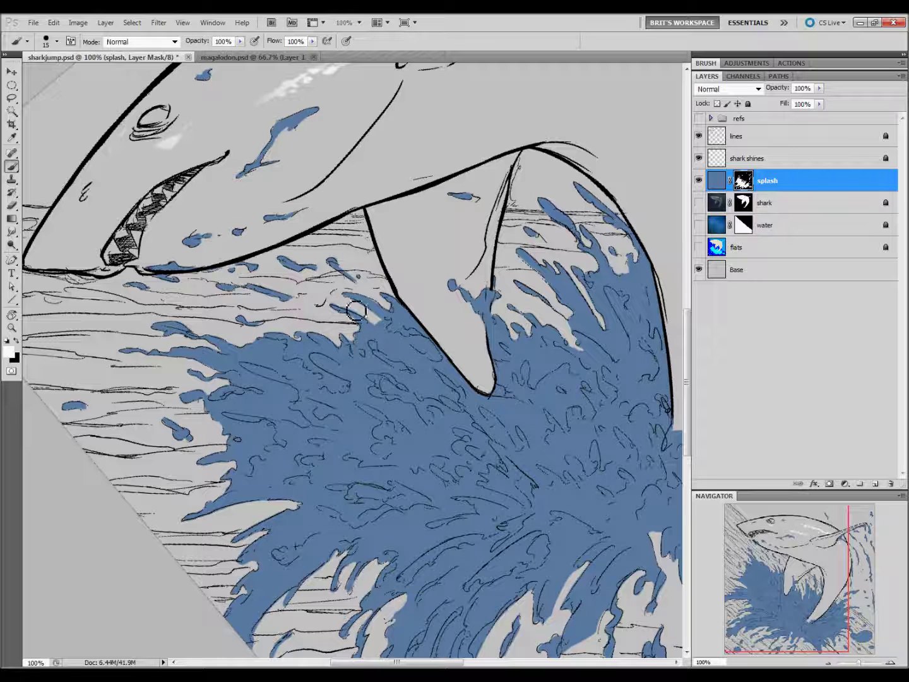
drag(371, 310, 372, 320)
key(bracketleft)
mouse_move(505, 532)
mouse_down()
mouse_move(422, 493)
mouse_move(393, 440)
mouse_up()
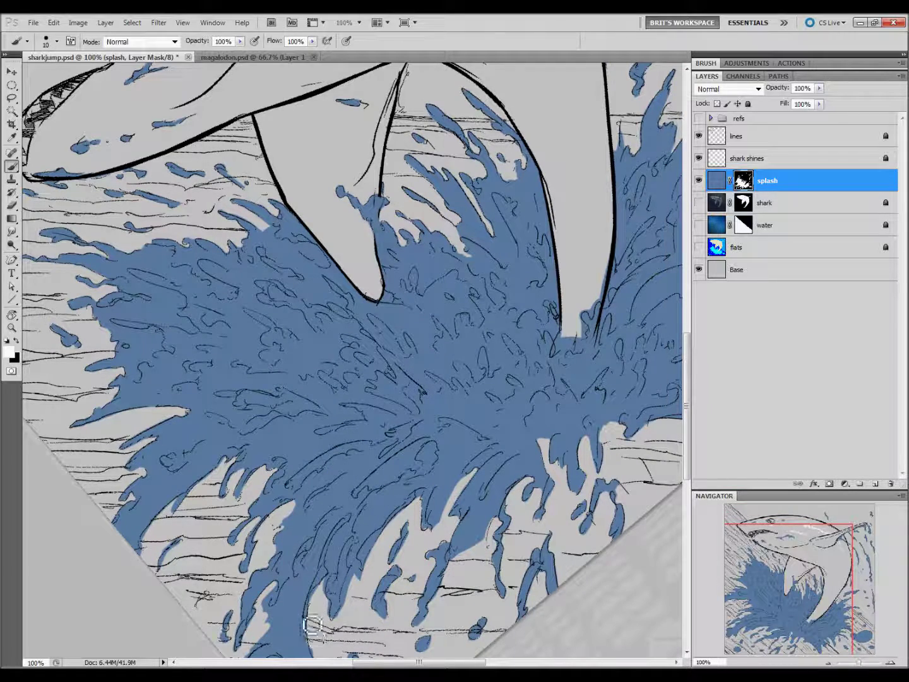
Hide a strip of blue, carve a light streak in the lower splash, and reveal blue by the bottom blob
drag(323, 629, 346, 538)
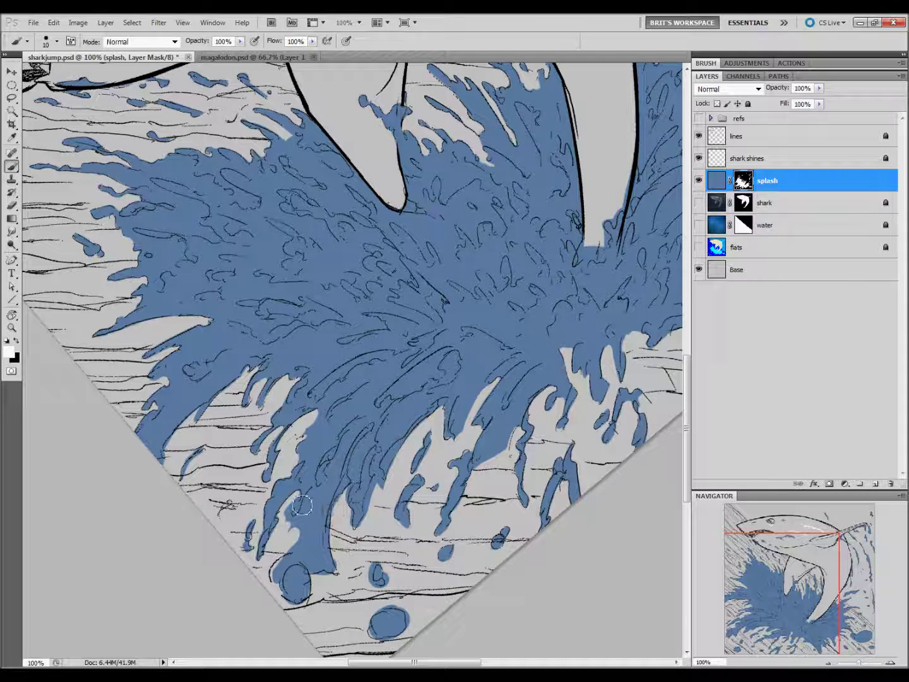
drag(293, 521, 340, 472)
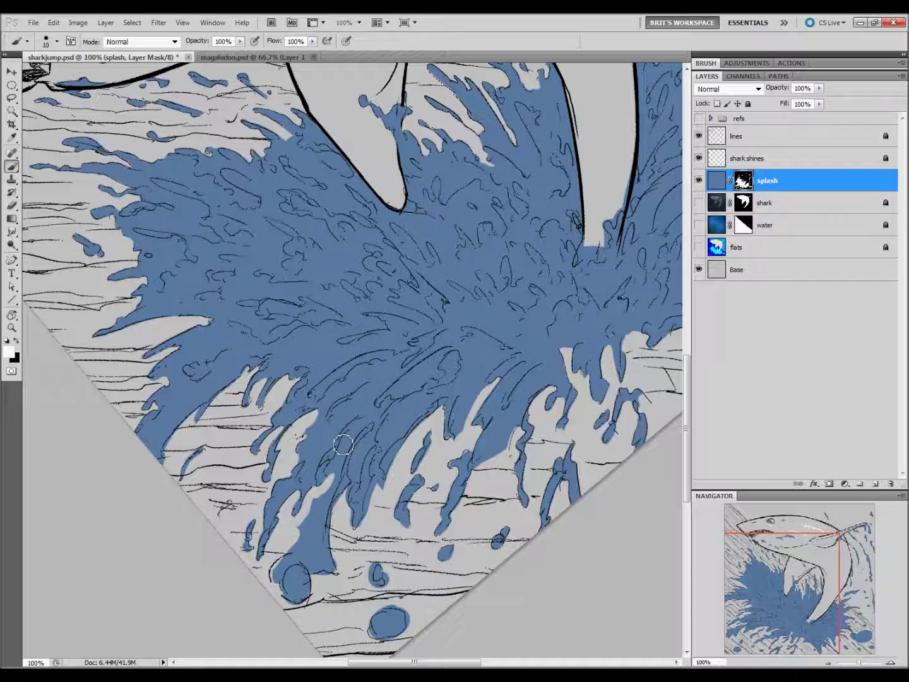
drag(309, 451, 314, 446)
mouse_move(280, 580)
mouse_down()
mouse_move(291, 551)
mouse_move(338, 580)
mouse_move(332, 599)
mouse_up()
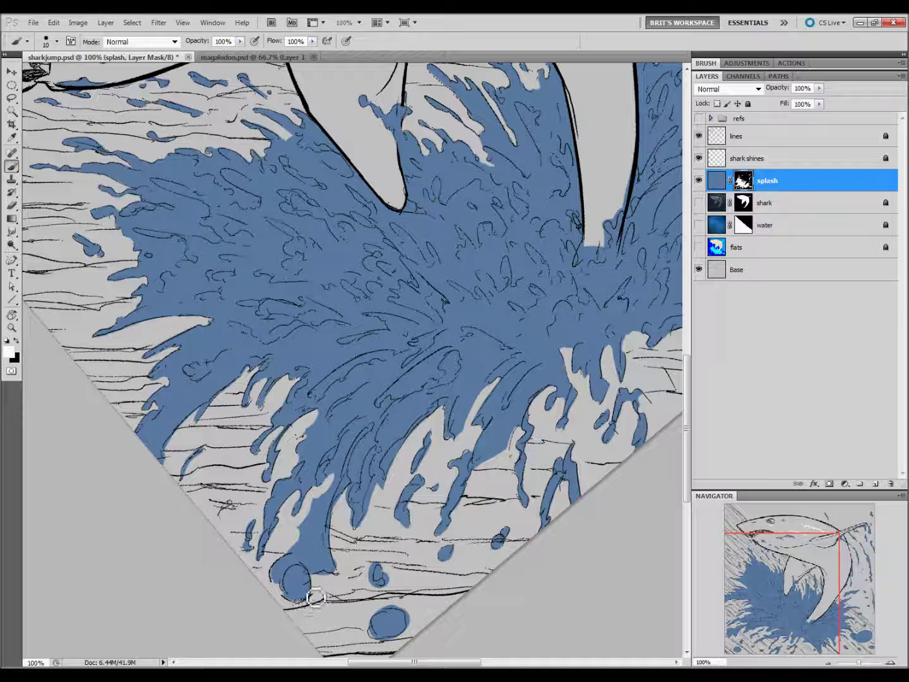
Trim and reshape the small droplets at the bottom of the splash
drag(812, 570, 811, 544)
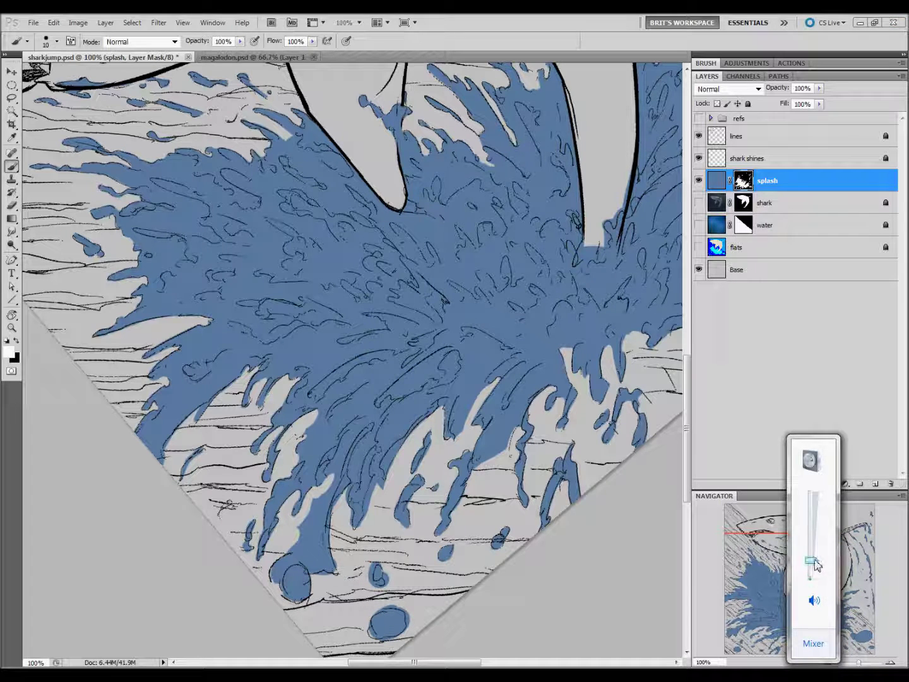
click(385, 563)
drag(388, 577, 395, 585)
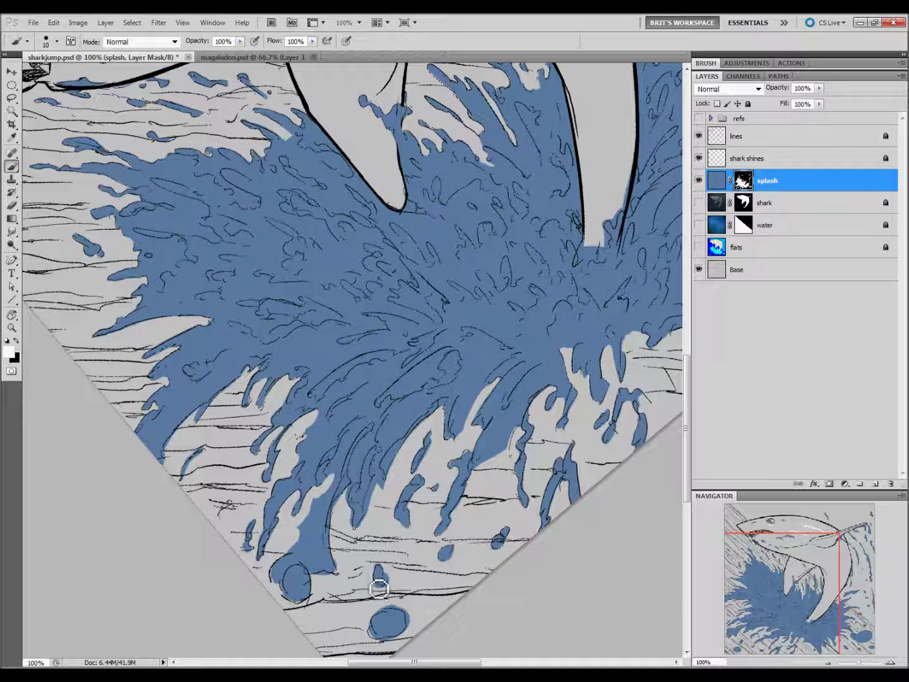
mouse_move(397, 615)
mouse_down()
mouse_move(417, 644)
mouse_move(295, 327)
mouse_up()
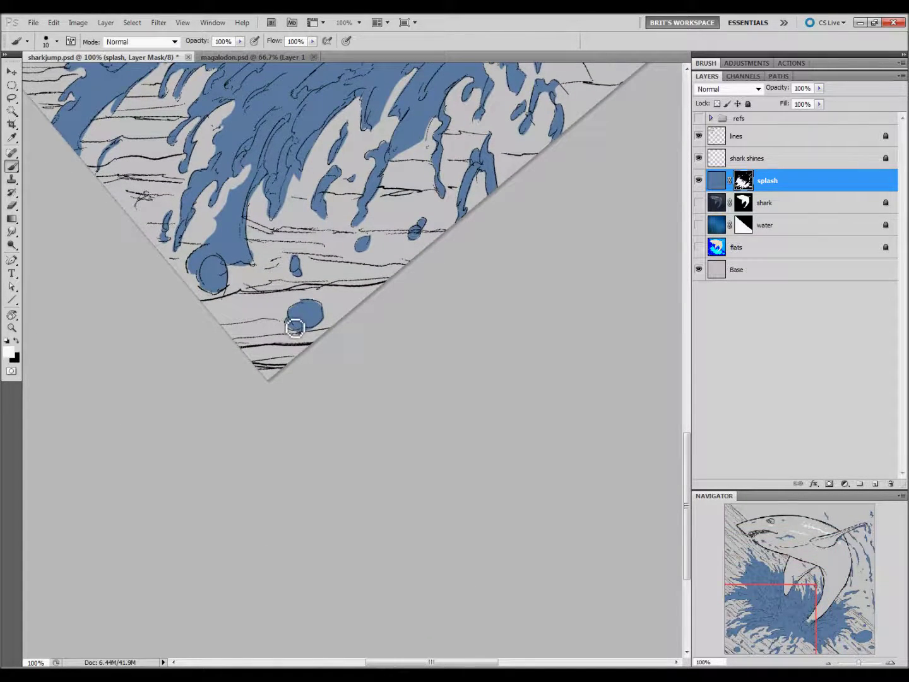
Flatten a droplet and paint blue away from the drips along the splash mask's edge
drag(295, 328, 324, 312)
drag(446, 383, 487, 540)
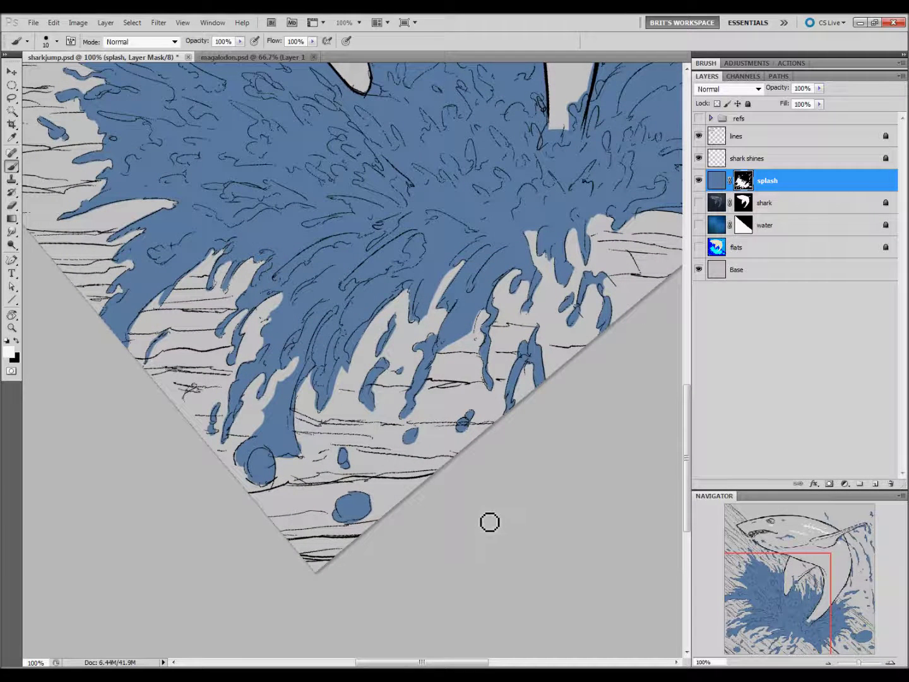
mouse_move(426, 348)
mouse_down()
mouse_move(416, 321)
mouse_move(348, 371)
mouse_up()
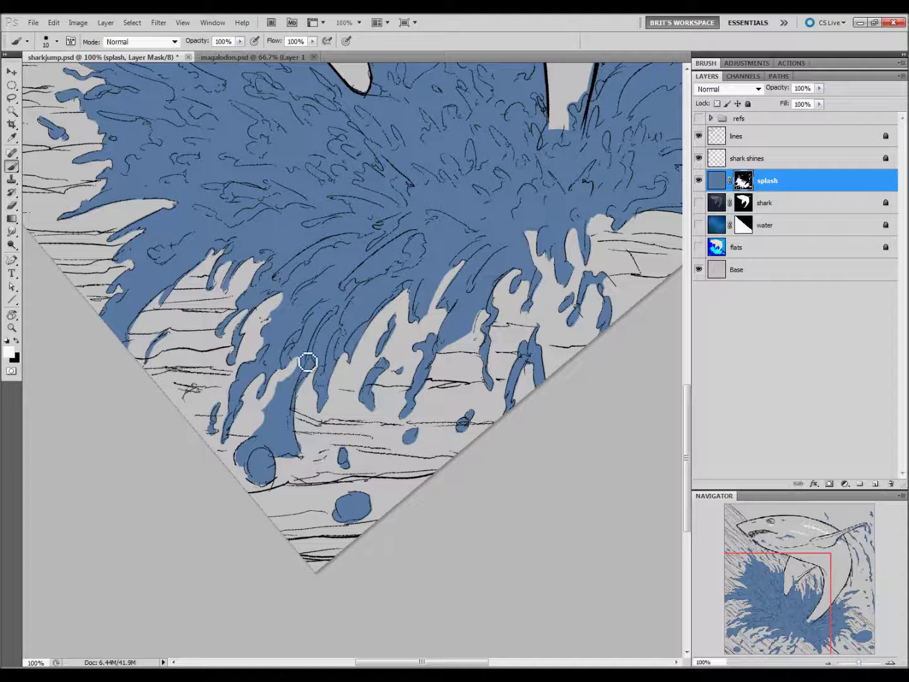
drag(299, 365, 299, 465)
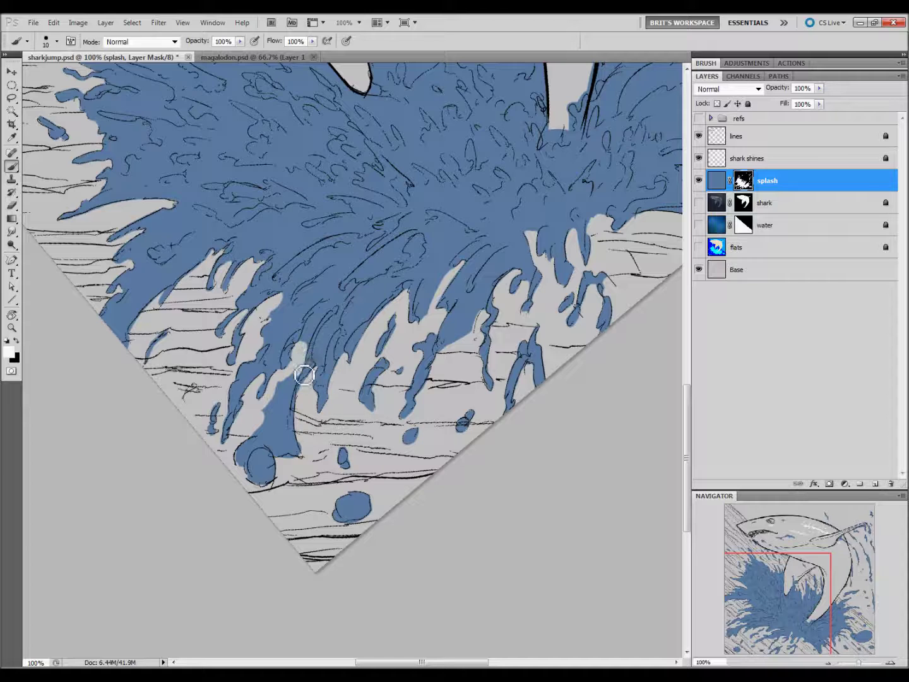
mouse_move(291, 383)
mouse_down()
mouse_move(258, 434)
mouse_move(283, 404)
mouse_up()
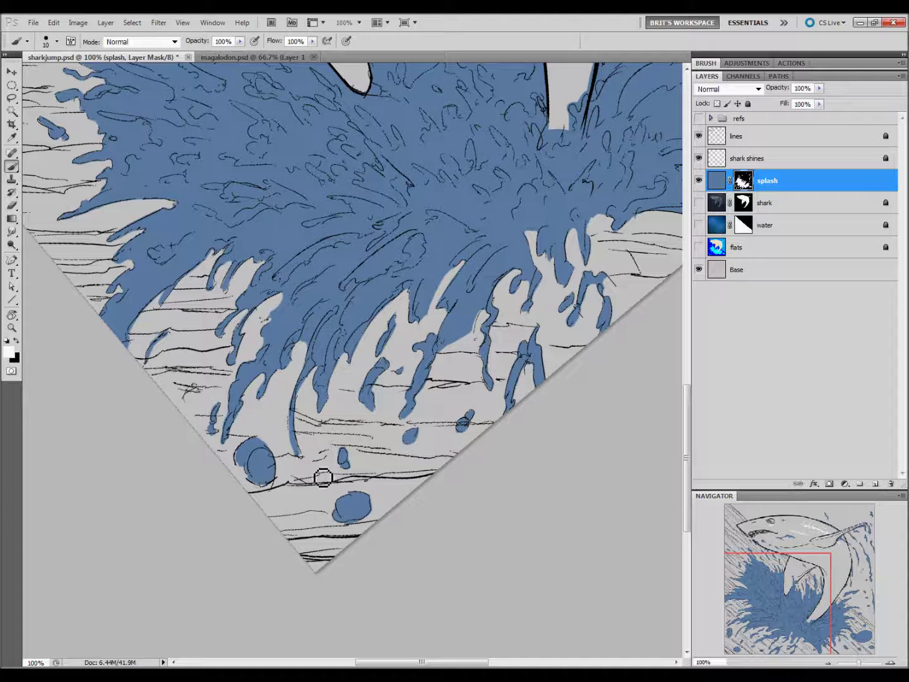
Extend a lower drip with a resized brush, undo the last stroke, and show the water layer
drag(318, 545, 321, 604)
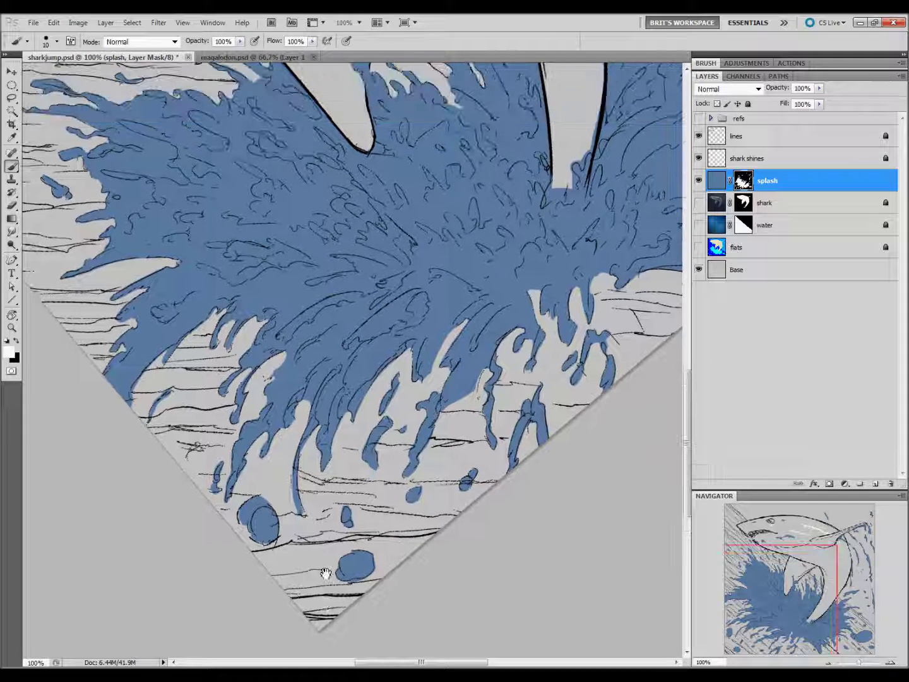
key(bracketright)
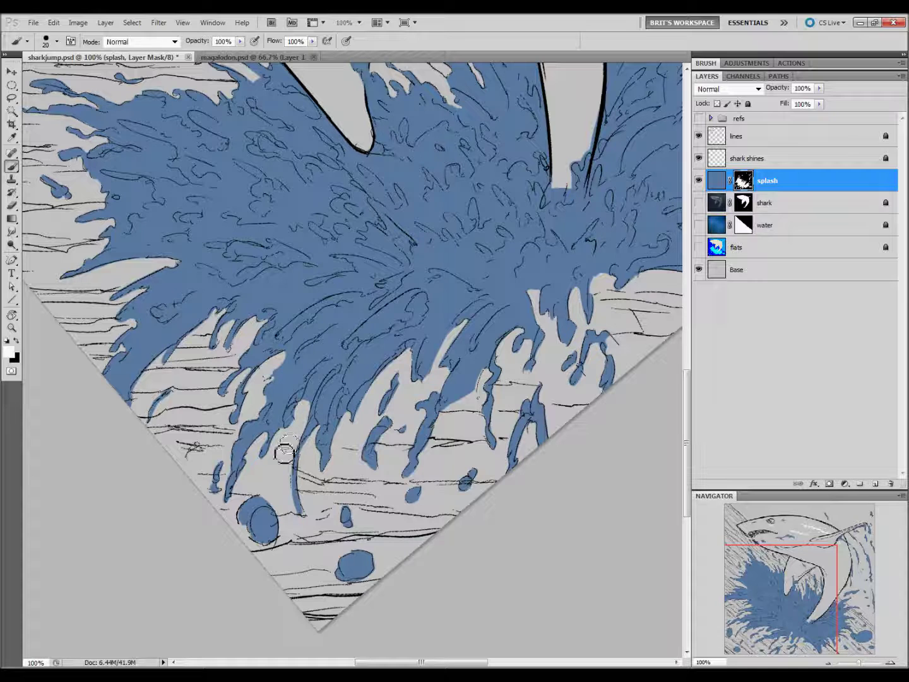
key(bracketleft)
mouse_move(276, 417)
mouse_down()
mouse_move(242, 474)
mouse_move(278, 435)
mouse_move(265, 509)
mouse_move(298, 442)
mouse_move(301, 477)
mouse_up()
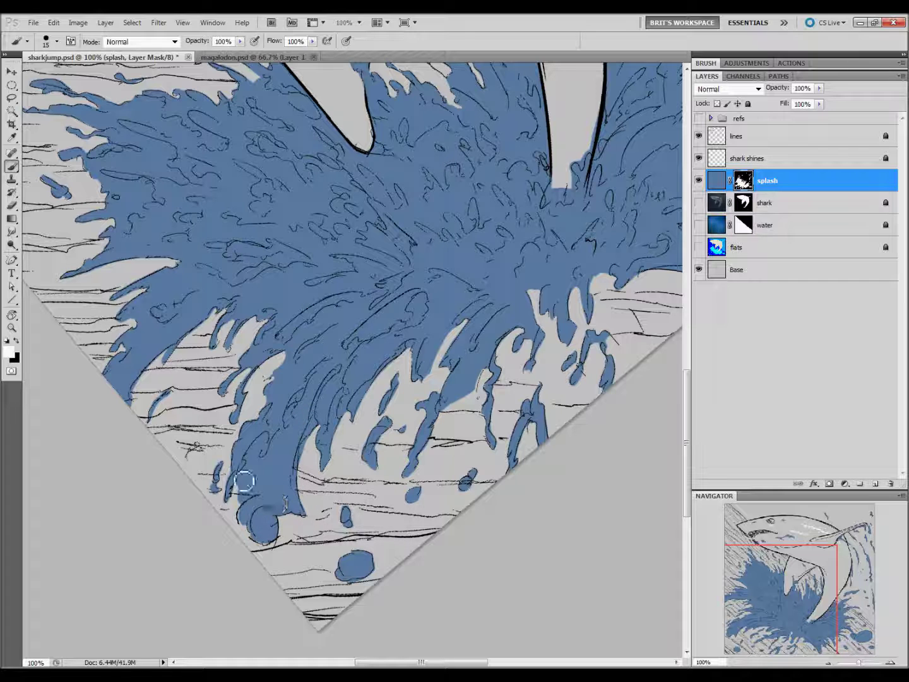
drag(240, 483, 163, 550)
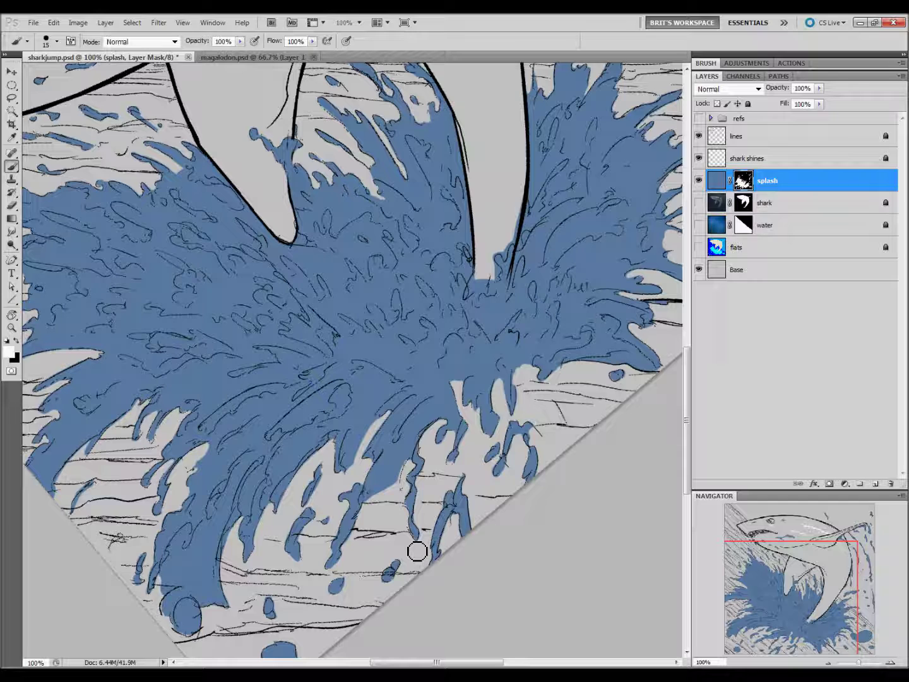
key(ctrl+z)
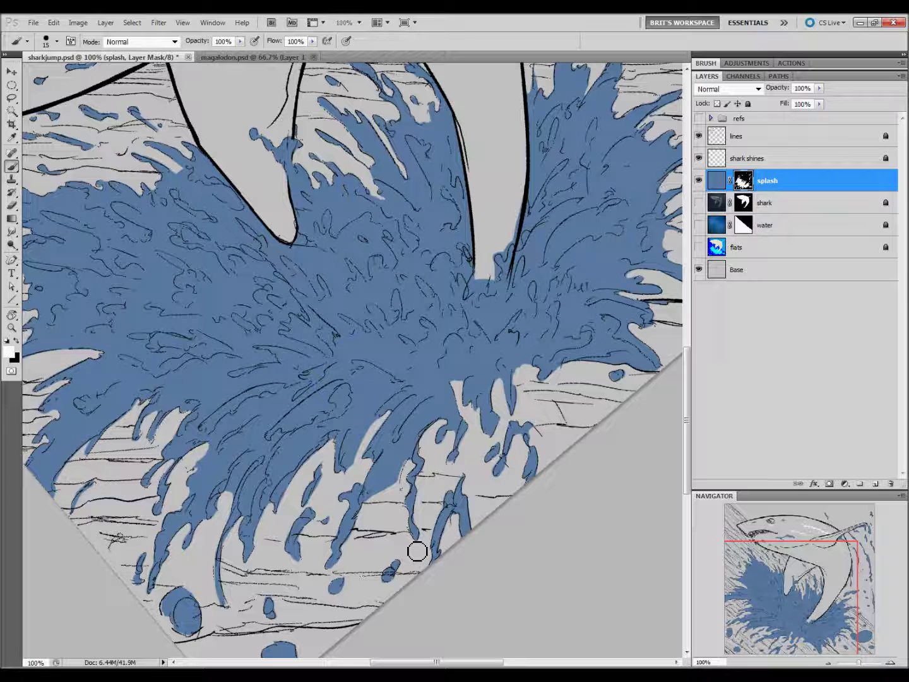
click(700, 230)
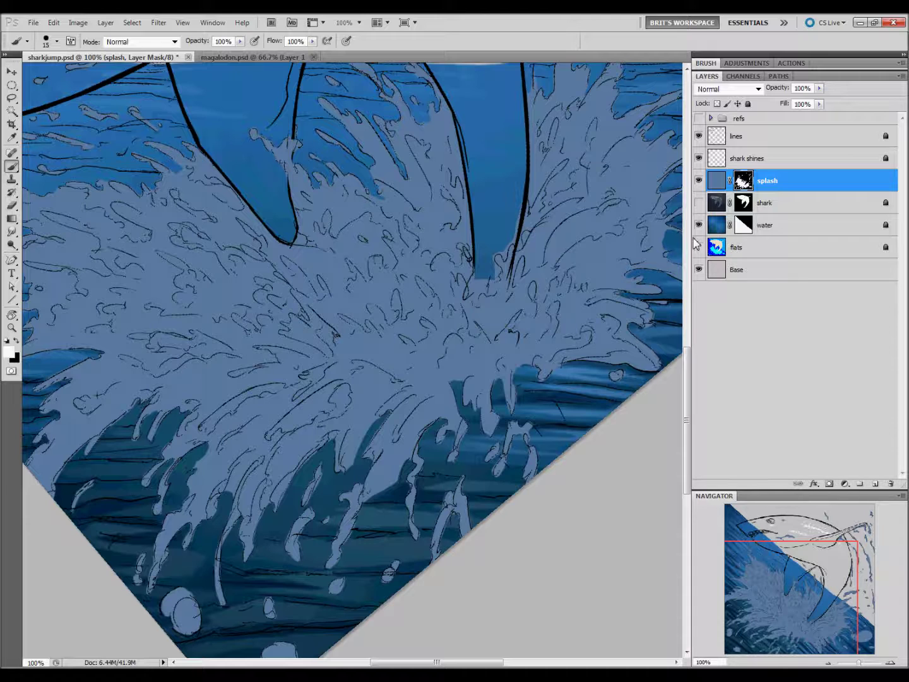
Paint more splash onto the mask along the shark's edge around the fin tip
scroll(436, 549, up, 1)
scroll(436, 548, up, 3)
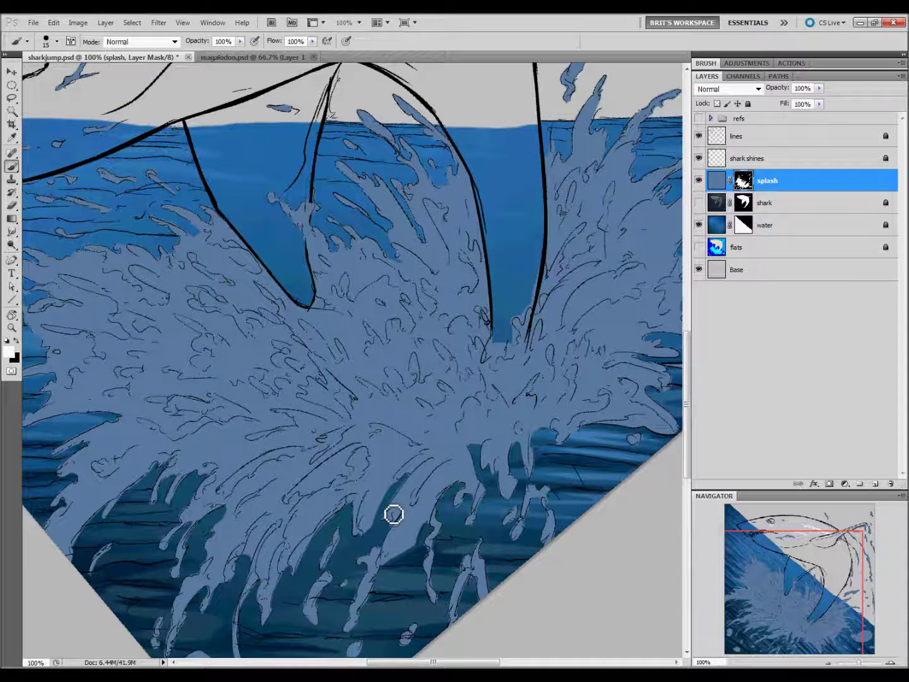
drag(403, 502, 390, 521)
scroll(526, 483, up, 2)
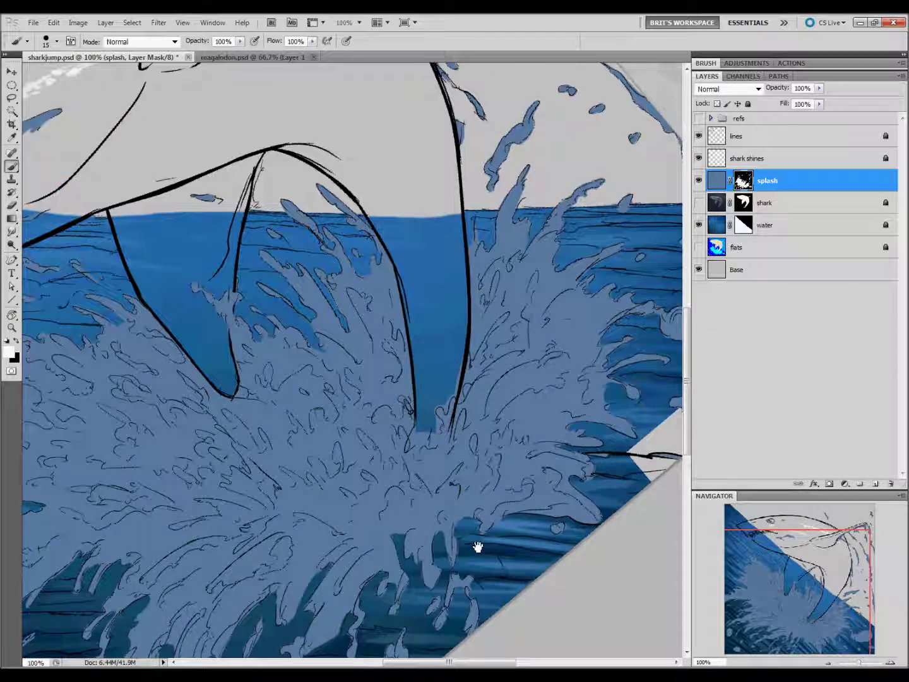
scroll(477, 543, up, 3)
scroll(480, 564, right, 3)
mouse_move(401, 446)
mouse_down()
mouse_move(373, 520)
mouse_move(361, 499)
mouse_move(350, 531)
mouse_move(366, 532)
mouse_move(358, 526)
mouse_move(377, 512)
mouse_up()
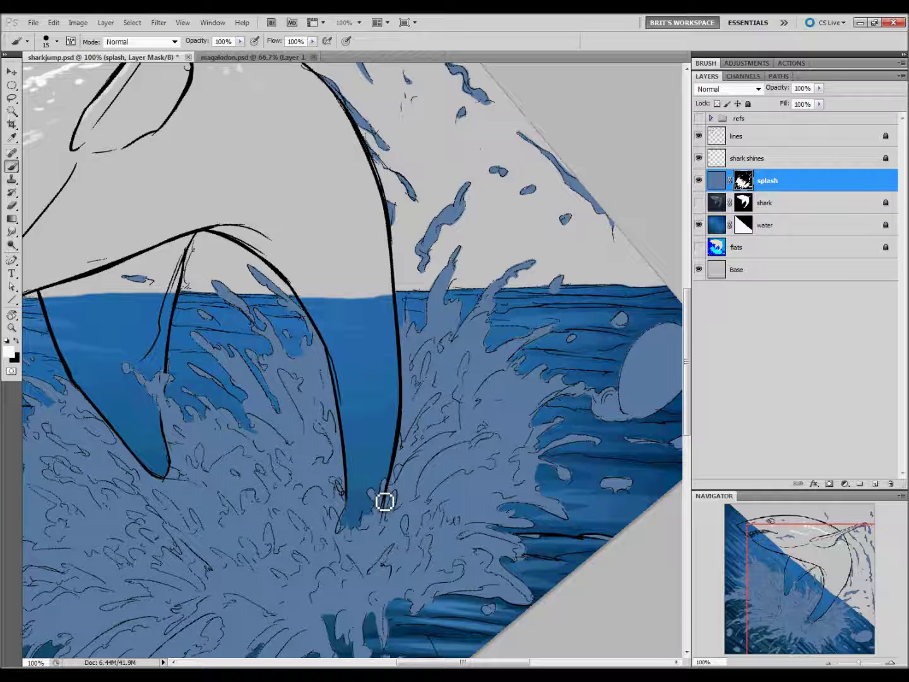
Save the sharkjump document and zoom out to see the whole splash
mouse_move(408, 537)
mouse_down()
mouse_move(520, 554)
mouse_move(568, 536)
mouse_move(546, 554)
mouse_move(531, 480)
mouse_move(544, 480)
mouse_up()
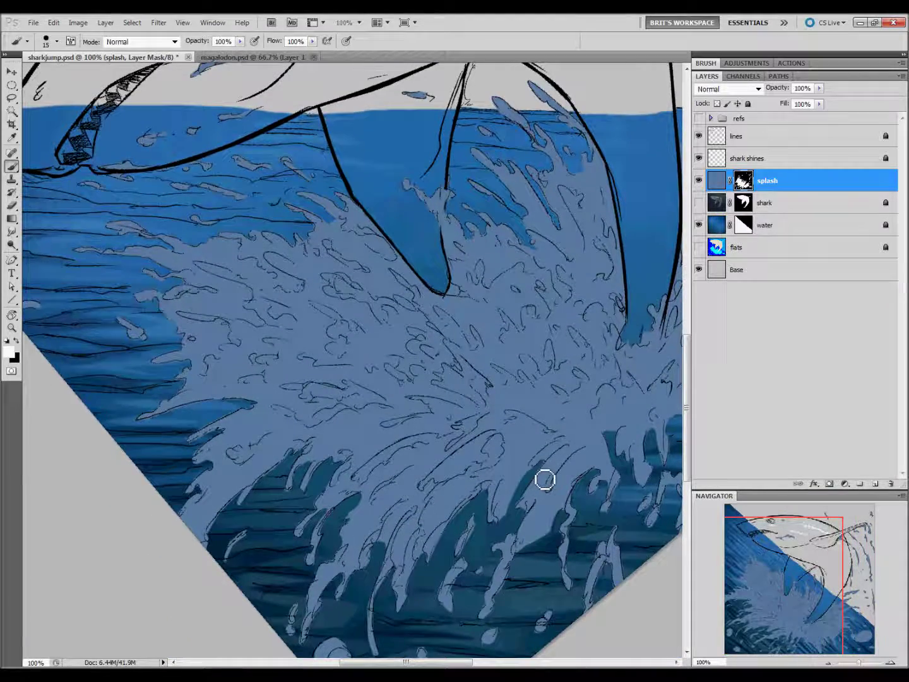
key(ctrl+s)
key(ctrl+minus)
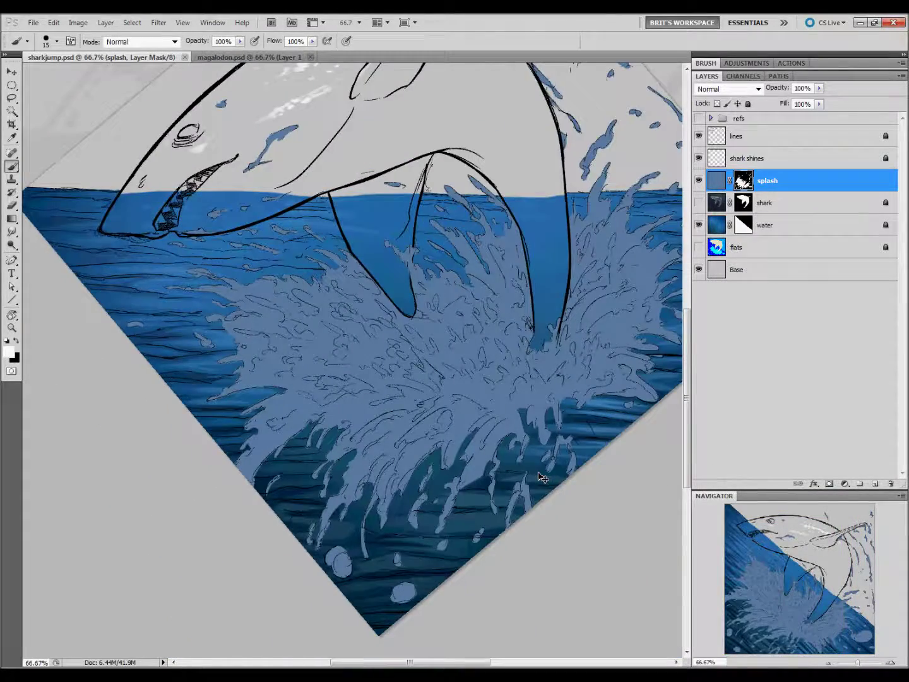
Show the shaded shark layer and fill the Base layer with flat light grey background colour
mouse_move(540, 476)
mouse_down()
mouse_move(549, 588)
mouse_move(558, 594)
mouse_up()
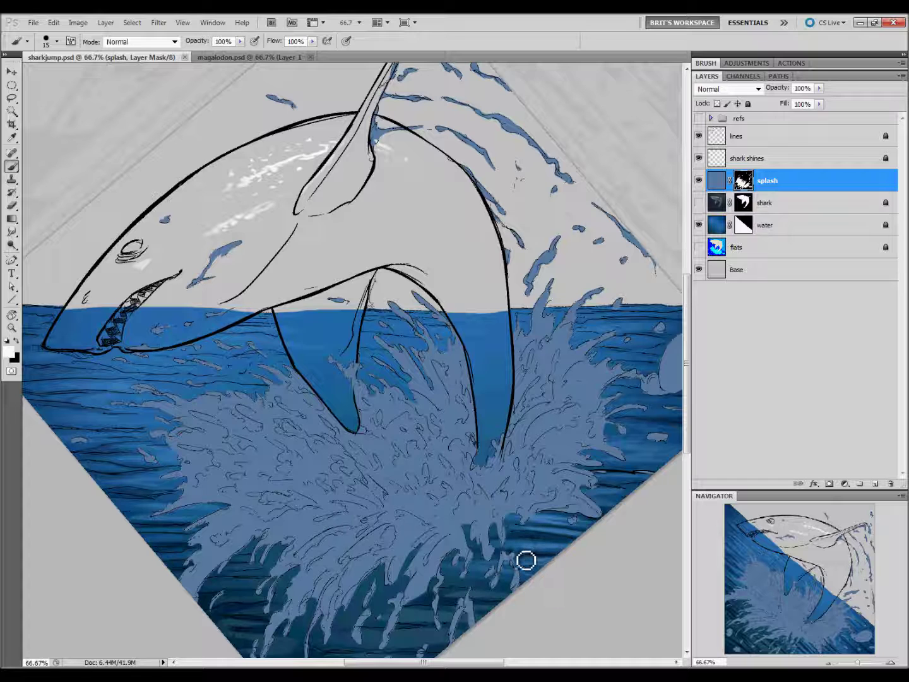
click(698, 203)
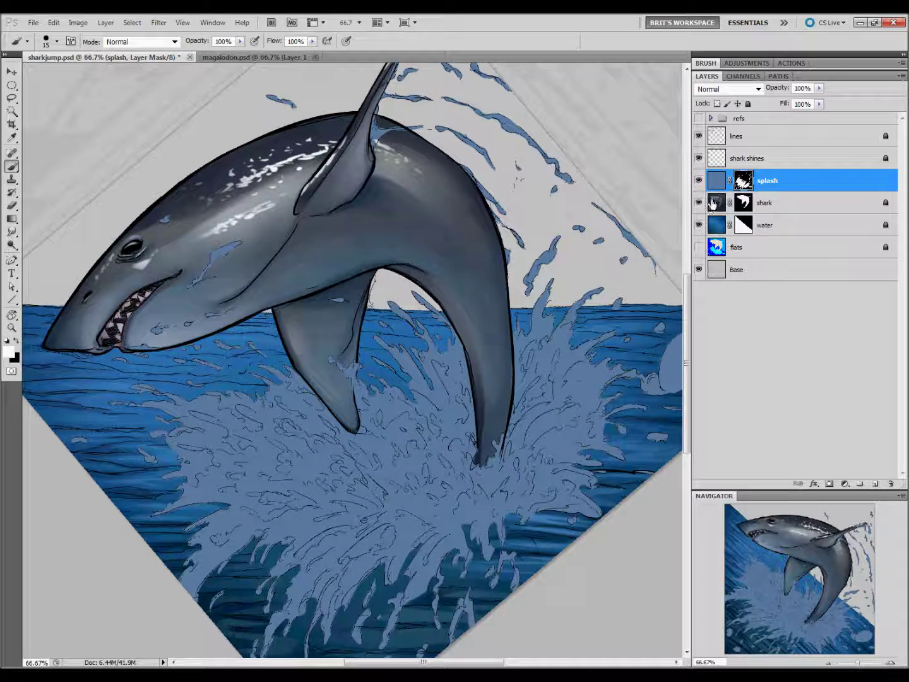
click(698, 270)
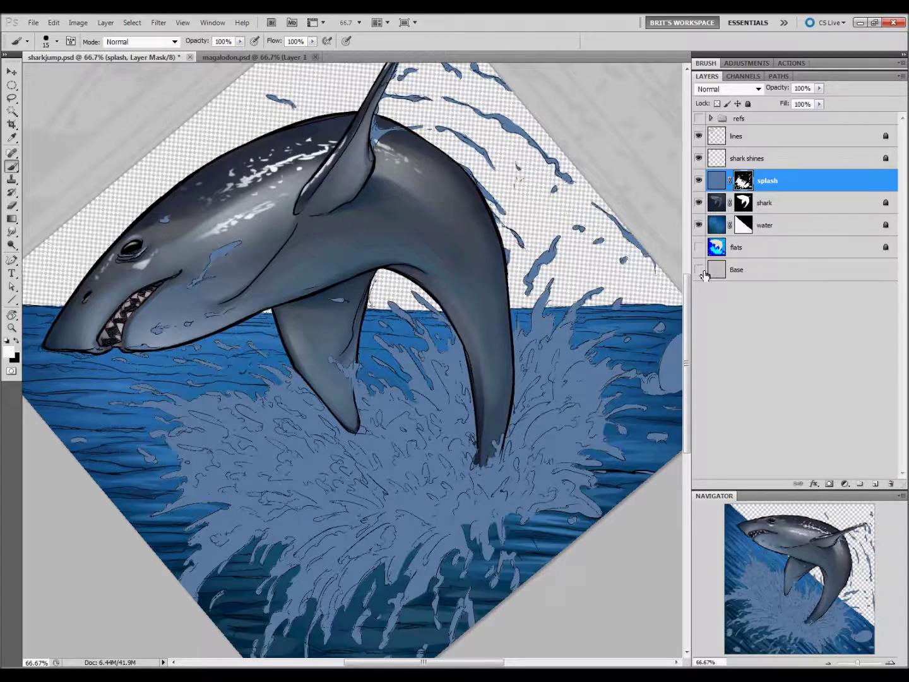
key(alt+BackSpace)
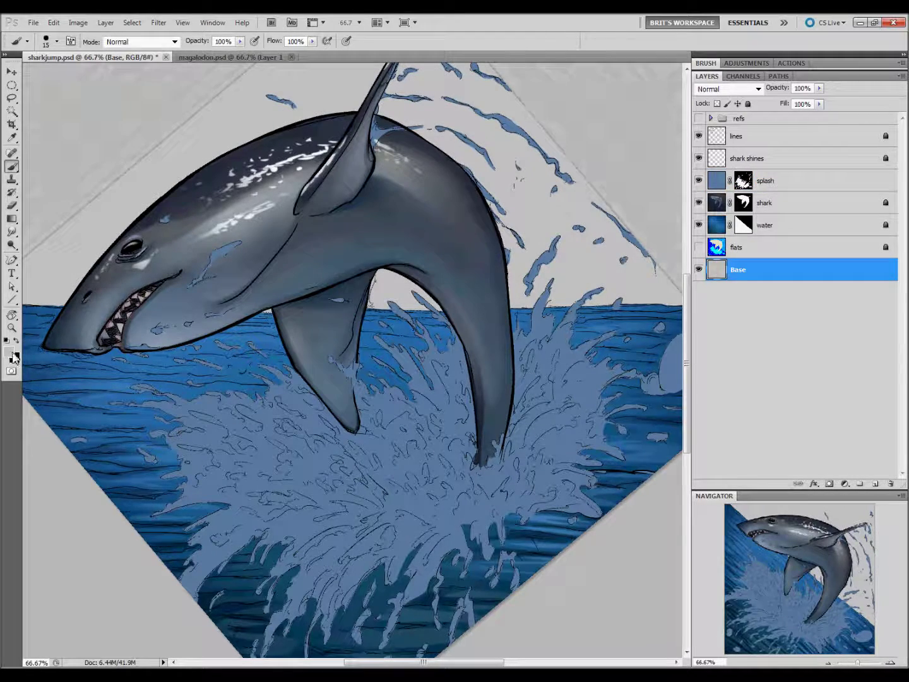
click(698, 248)
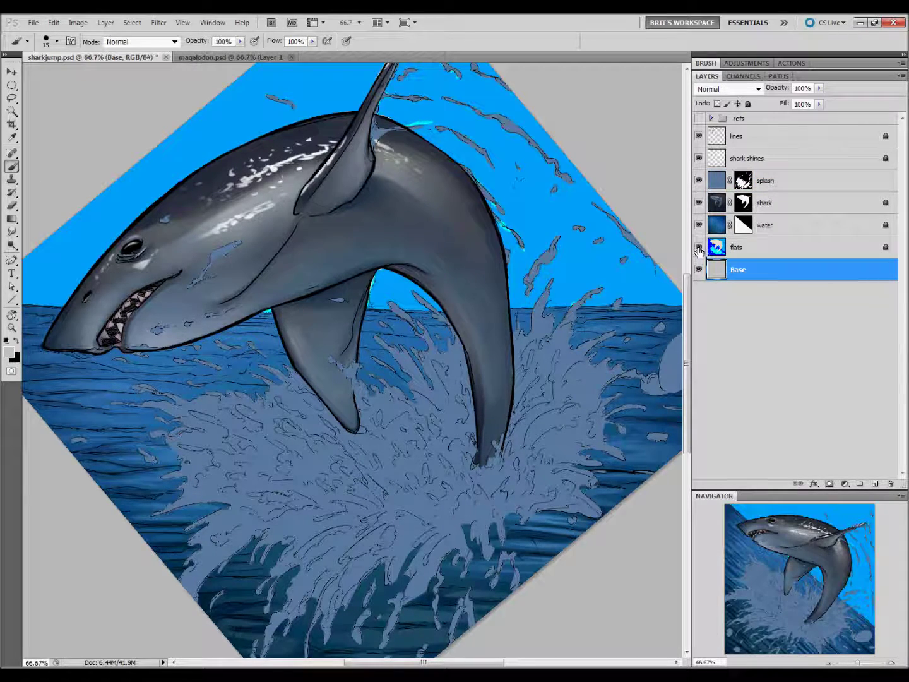
click(698, 247)
scroll(530, 411, down, 2)
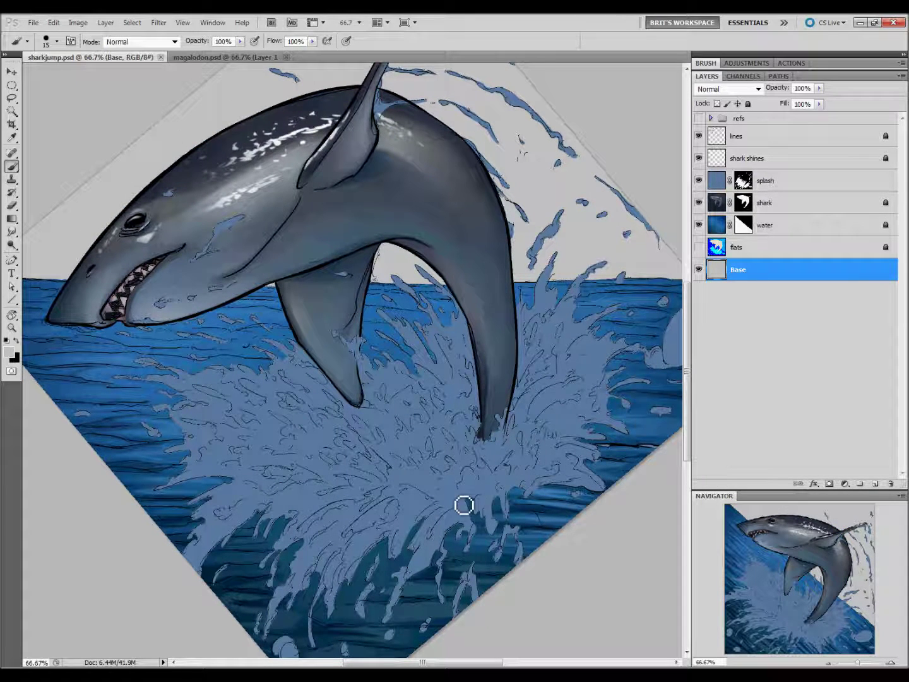
Show the reference photo and sample blues from its splash
click(699, 118)
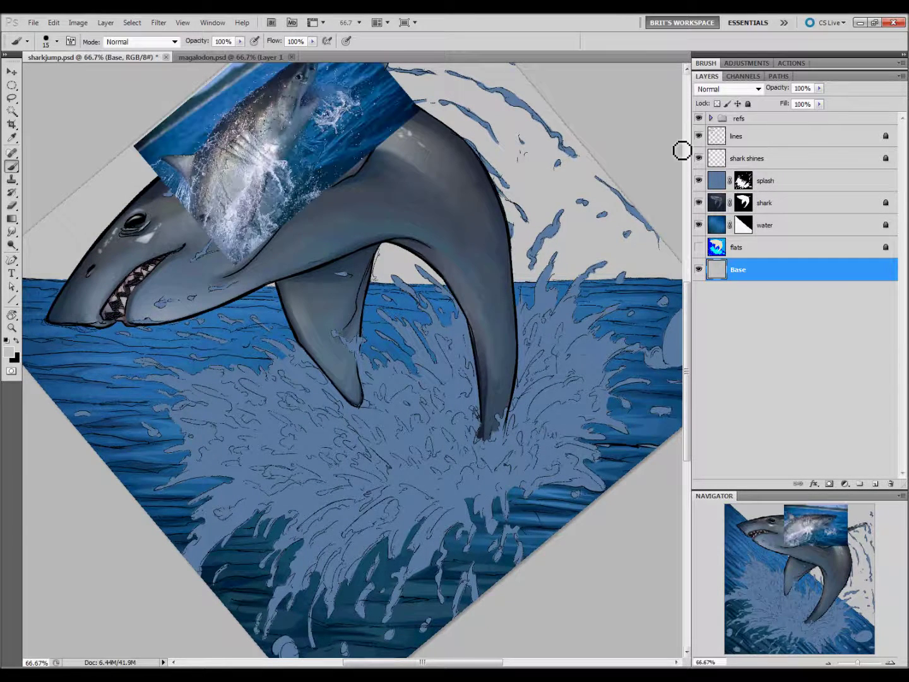
drag(445, 404, 463, 486)
key(i)
click(262, 347)
key(l)
drag(388, 464, 371, 419)
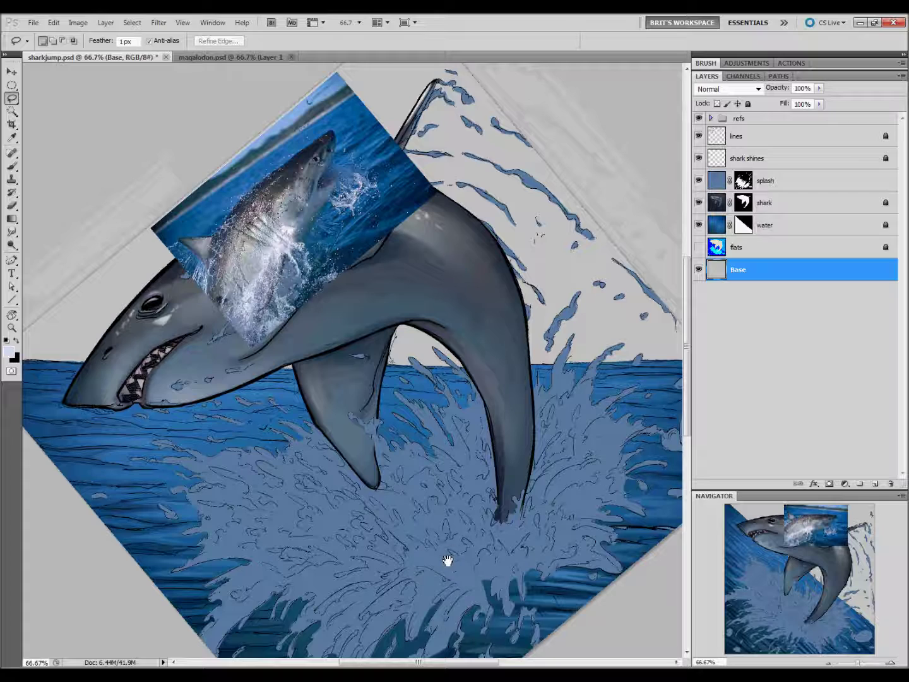
key(i)
click(239, 323)
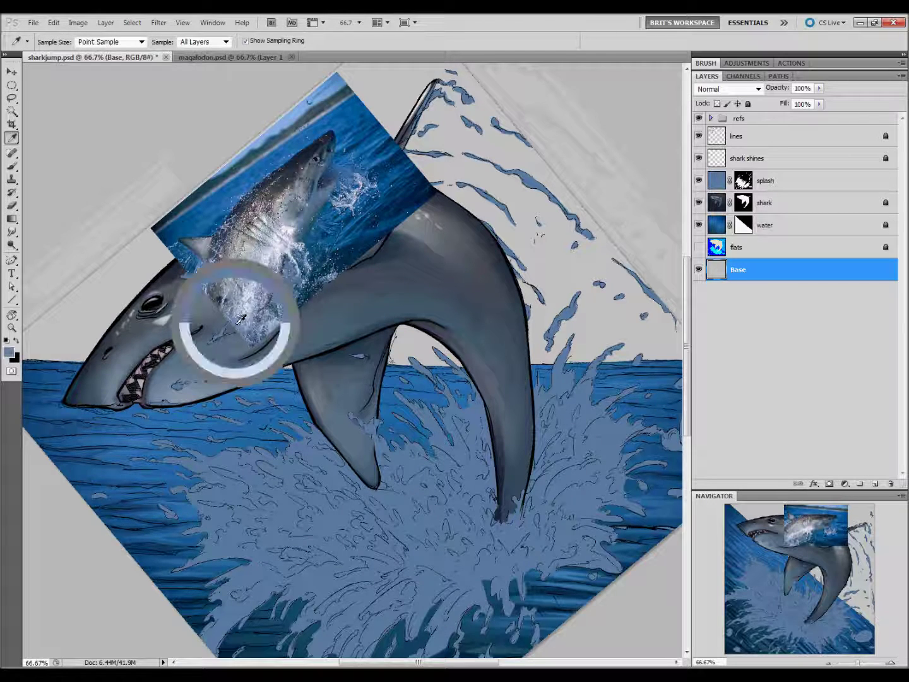
key(l)
Make the splash layer active and sample a darker blue and a light highlight blue
click(742, 225)
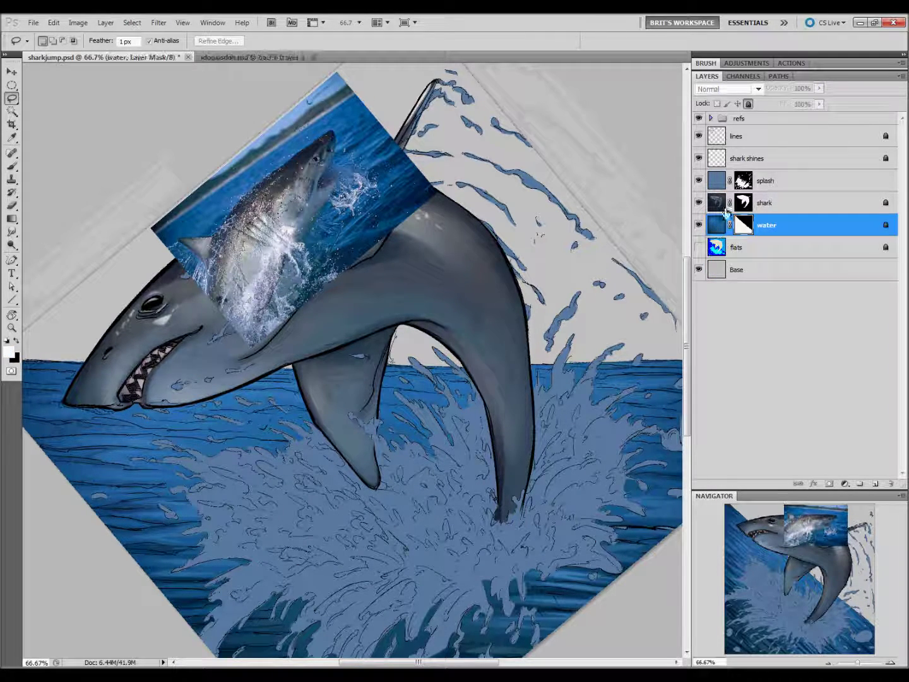
click(815, 181)
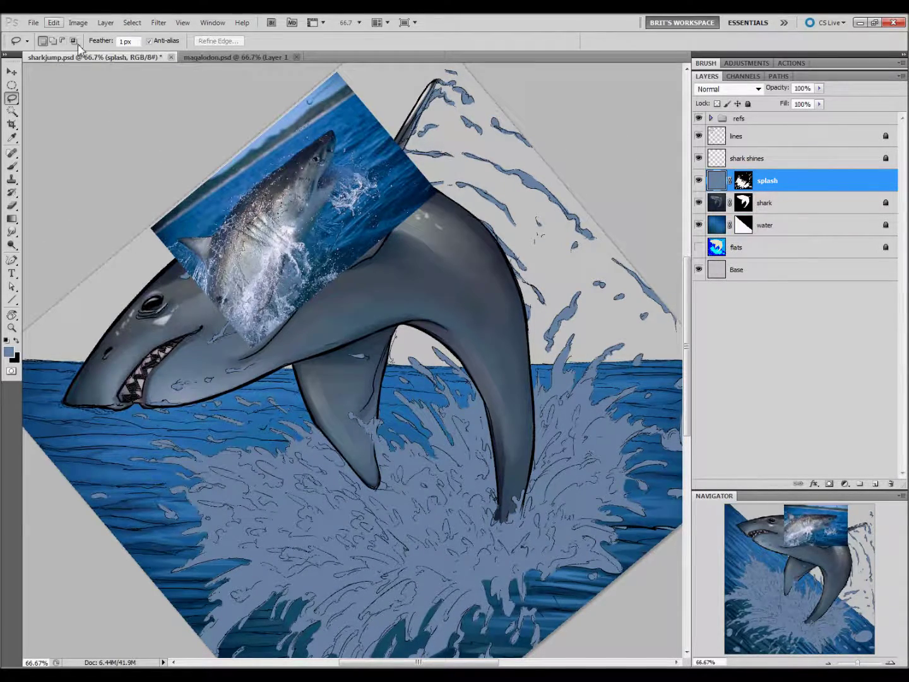
click(78, 22)
click(54, 22)
key(i)
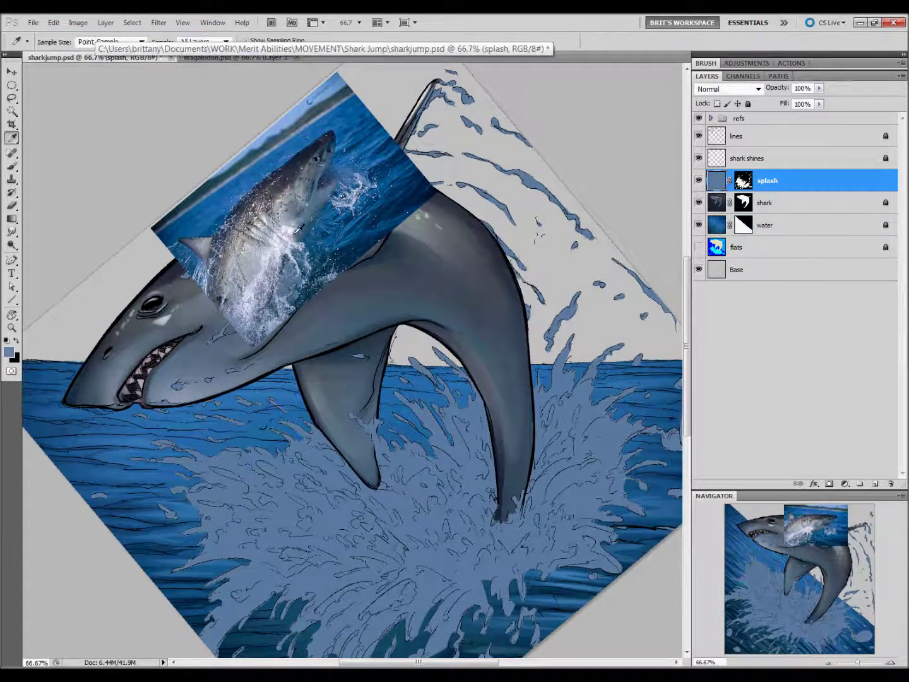
click(297, 281)
key(alt+BackSpace)
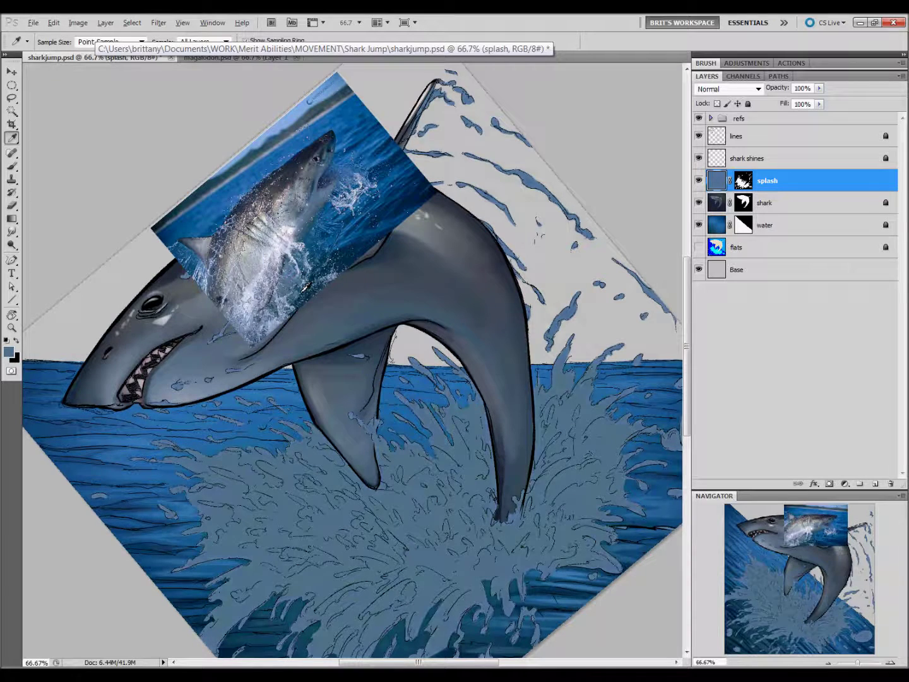
click(251, 312)
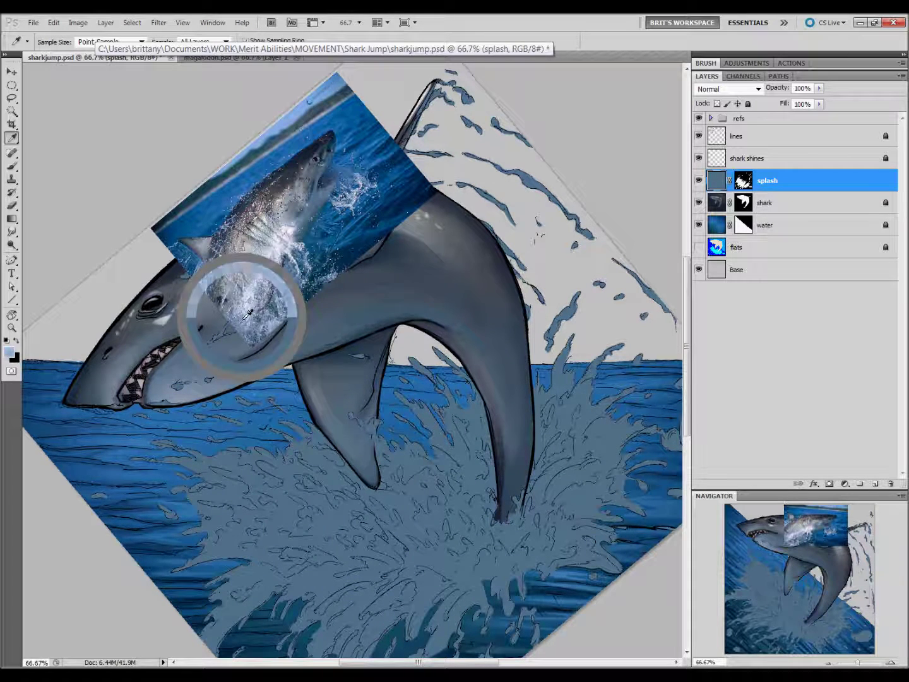
Lay 29% opacity light-blue gradients across the splash's left-centre, right side and right of the fin
key(g)
drag(411, 500, 379, 419)
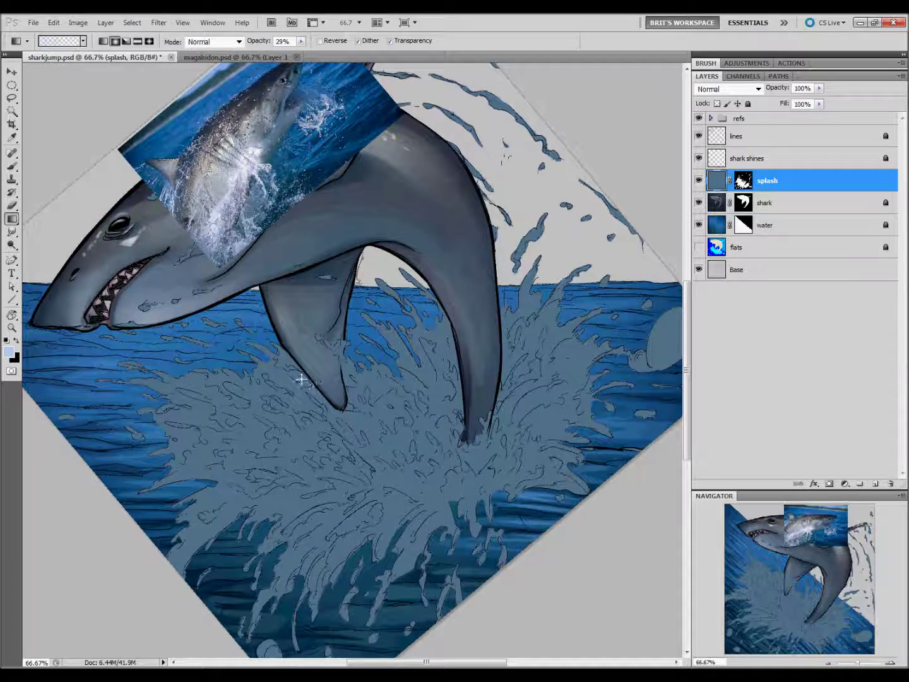
drag(301, 379, 264, 531)
drag(523, 325, 542, 527)
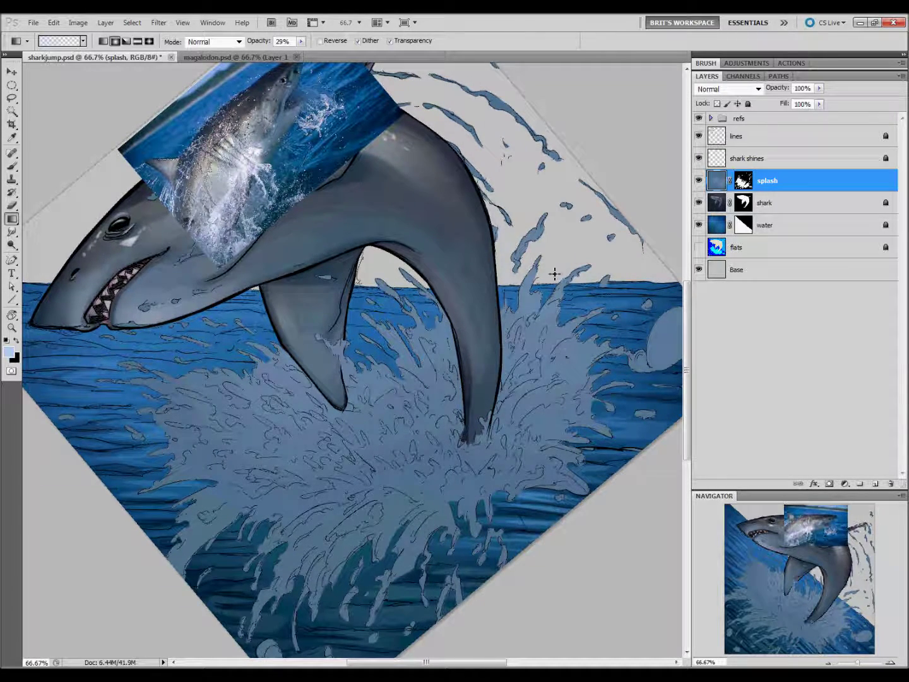
drag(553, 273, 466, 300)
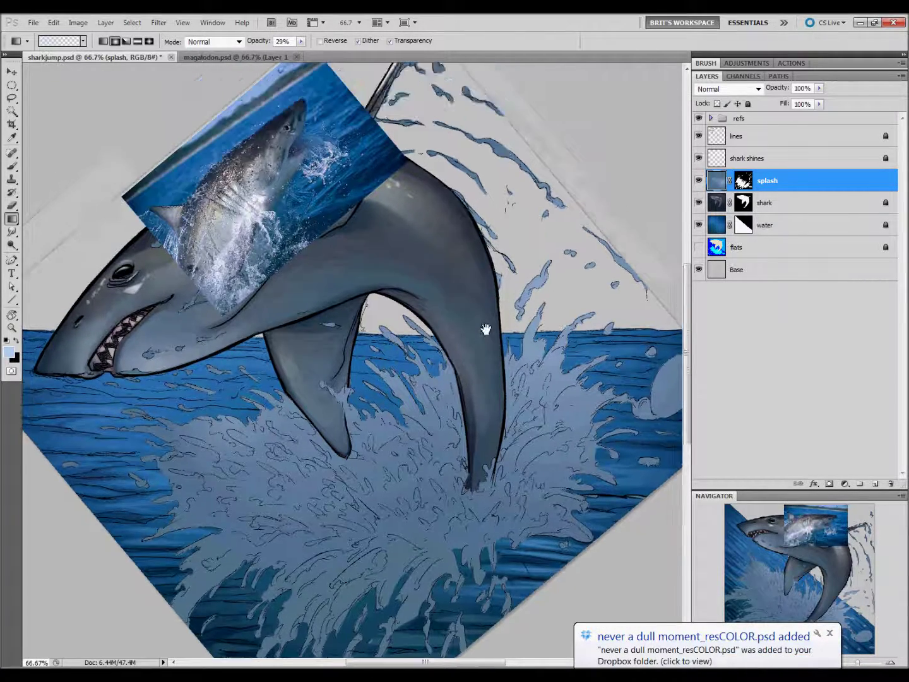
scroll(486, 325, up, 2)
scroll(478, 310, up, 3)
drag(431, 218, 429, 219)
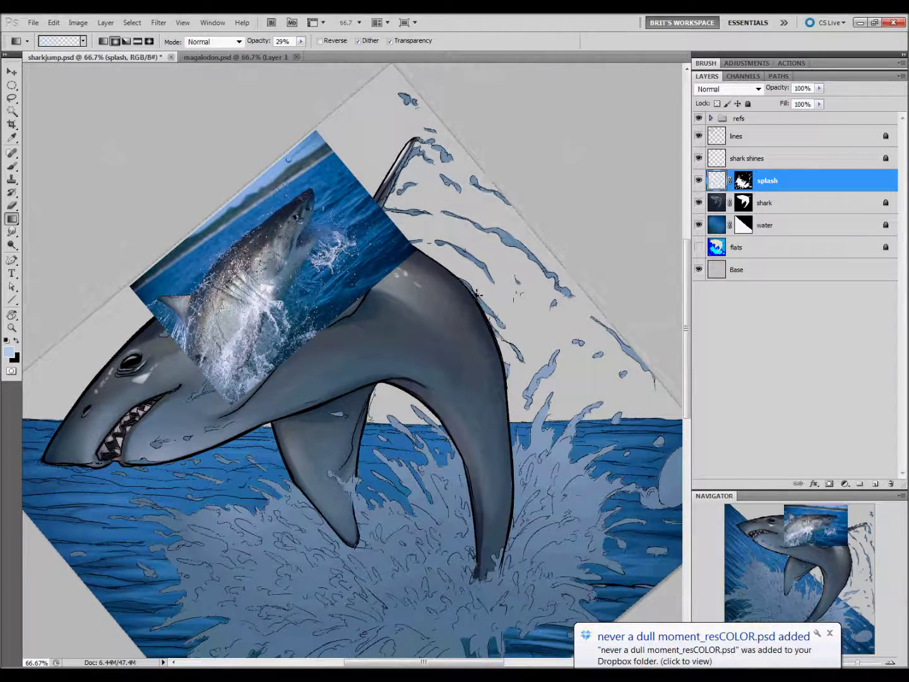
Sample near-white and blue tones from the artwork and reference photo, then select the refs group
scroll(407, 388, right, 1)
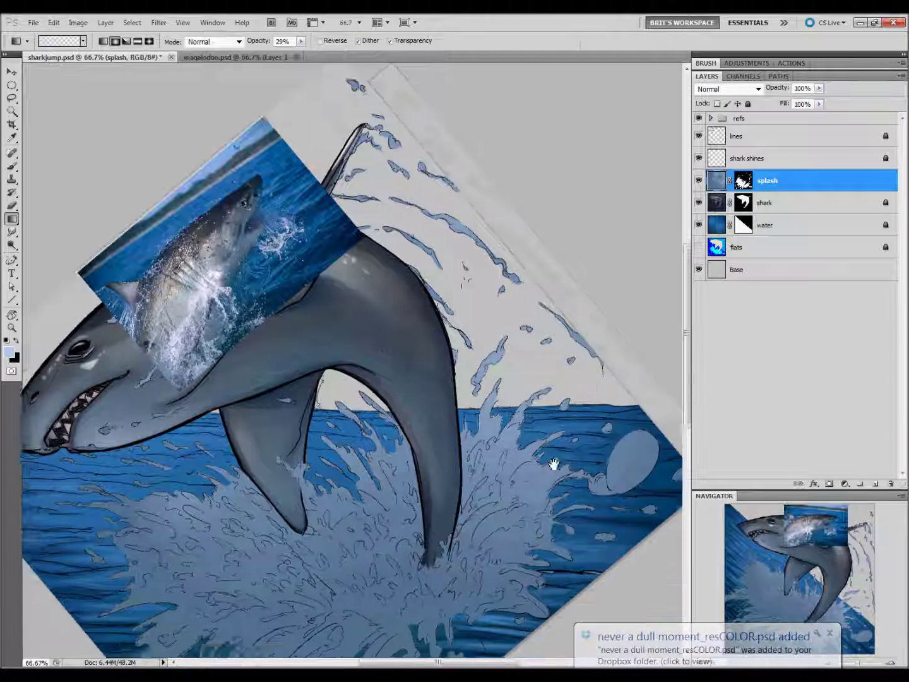
scroll(391, 442, right, 2)
scroll(372, 511, left, 2)
scroll(366, 505, down, 2)
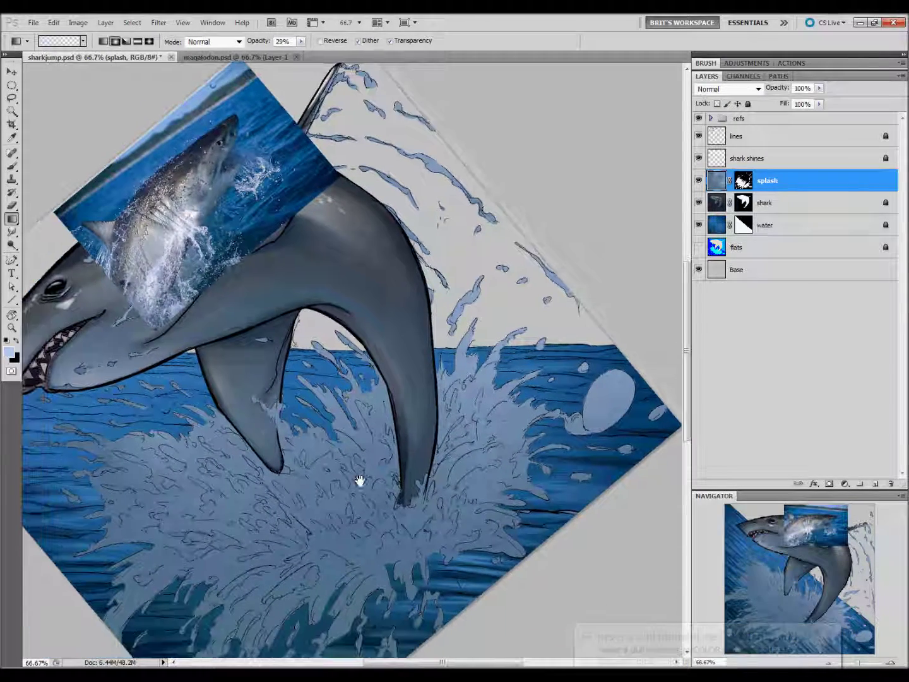
scroll(378, 505, up, 4)
scroll(378, 504, left, 2)
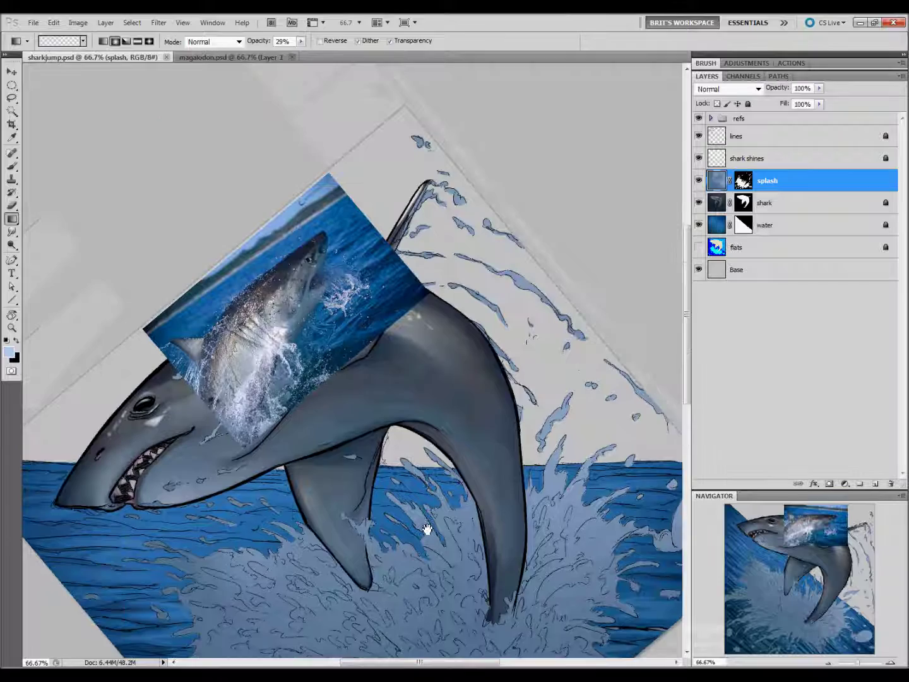
key(i)
click(278, 361)
drag(278, 361, 277, 409)
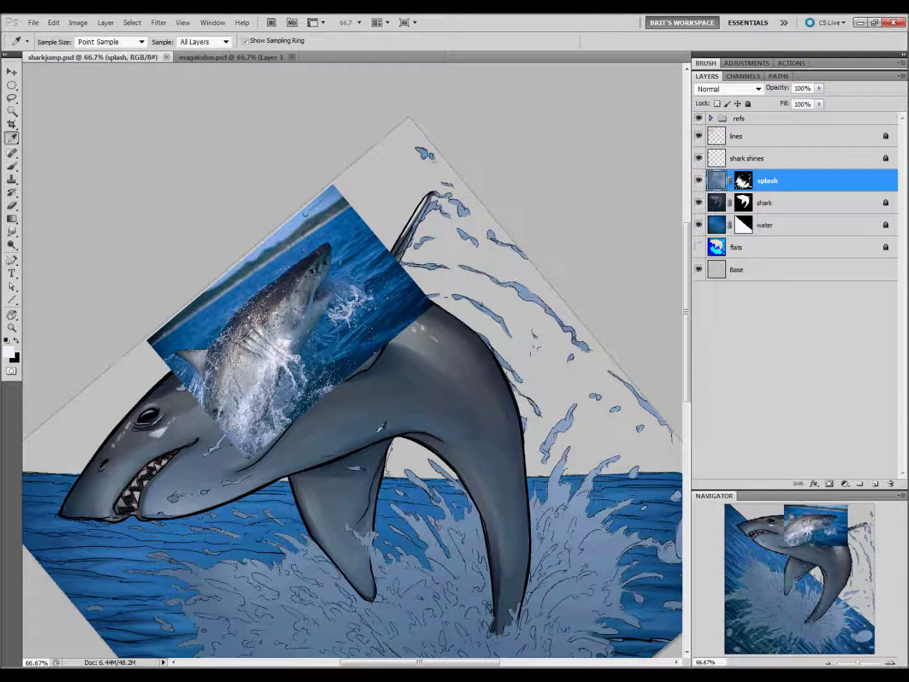
click(361, 291)
click(245, 412)
scroll(294, 462, down, 5)
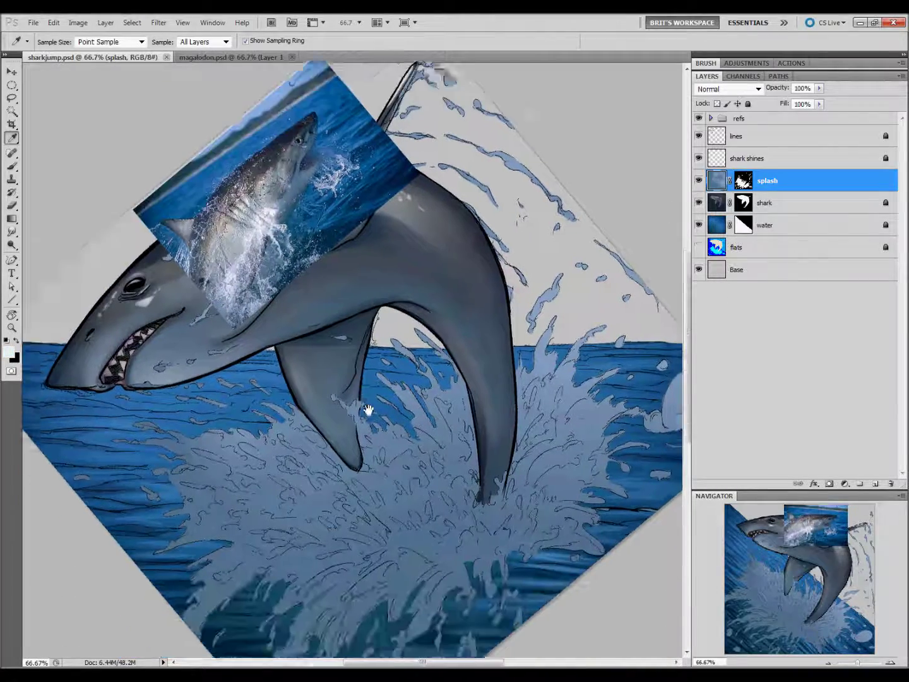
click(741, 118)
Move the reference photo over the shark's head and body, then reactivate the splash layer
key(v)
drag(552, 275, 505, 368)
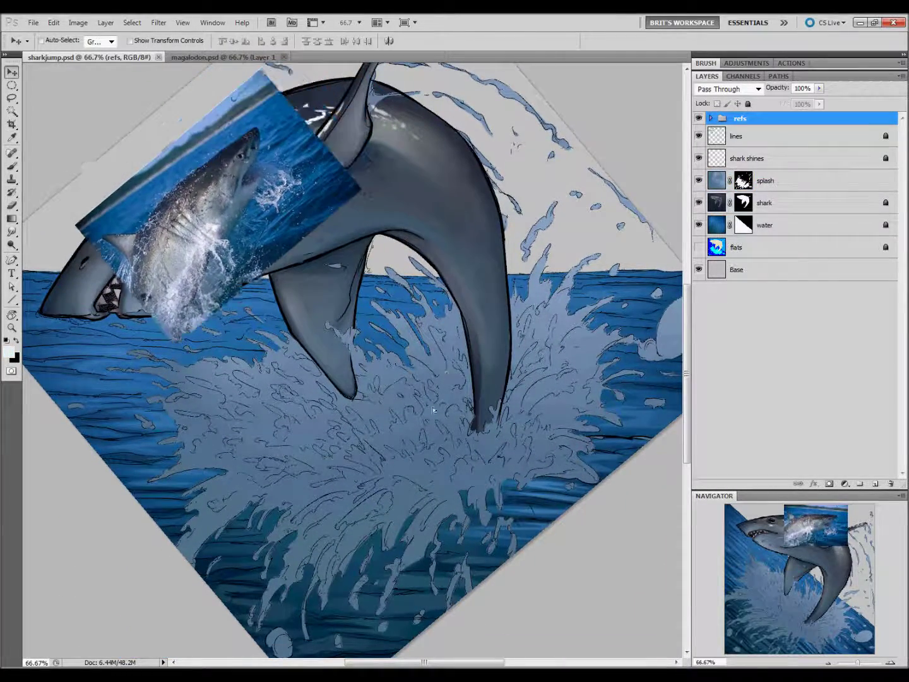
drag(554, 248, 507, 303)
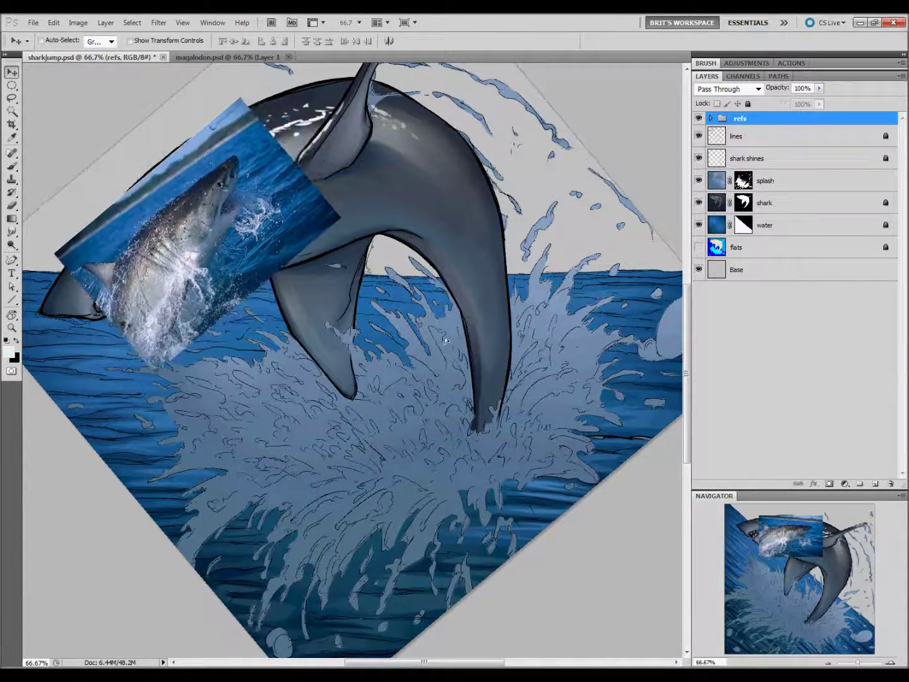
key(alt+bracketleft)
key(alt+bracketleft)
key(alt+bracketleft)
scroll(445, 470, down, 3)
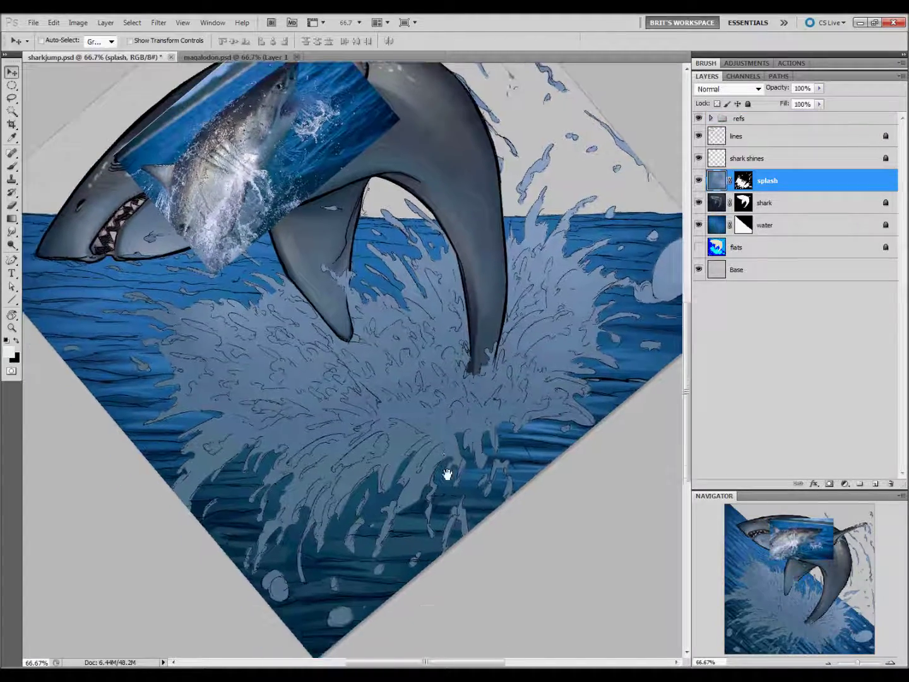
scroll(449, 477, down, 2)
scroll(448, 478, up, 3)
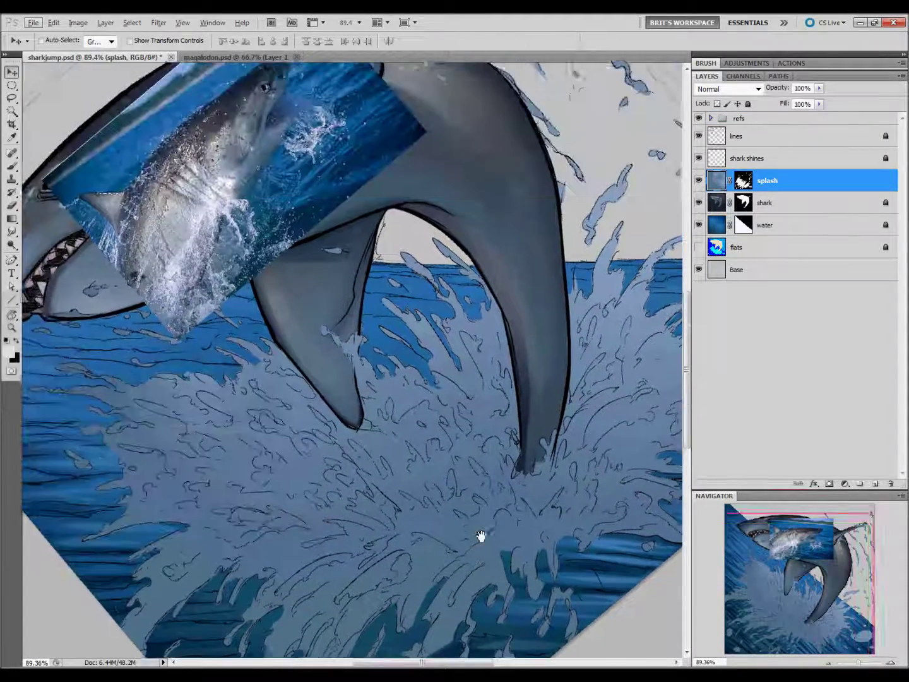
Sample blues from the artwork and lay a gradient across the splash right of the fin
key(l)
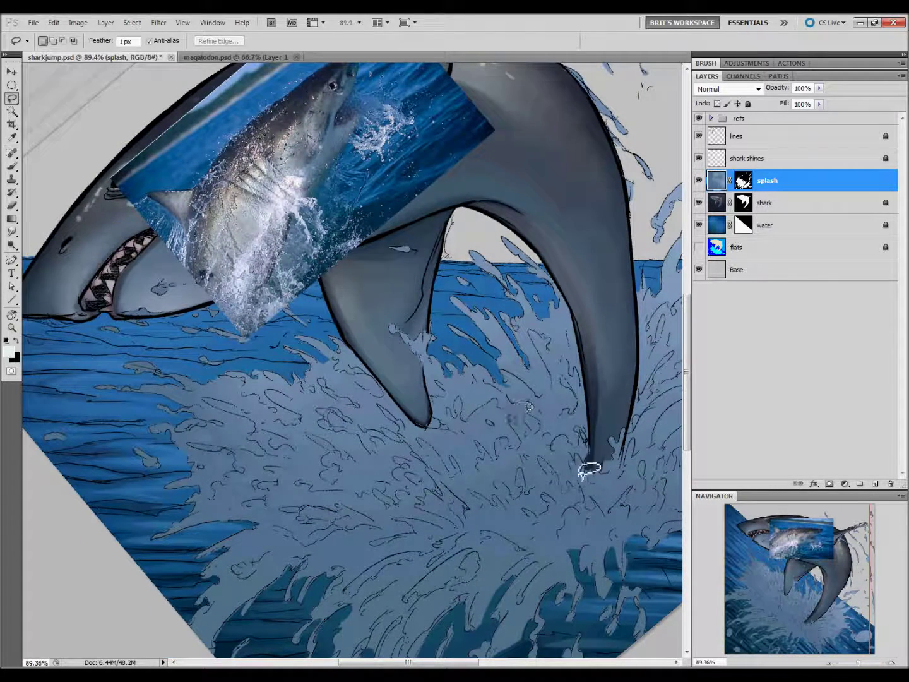
key(i)
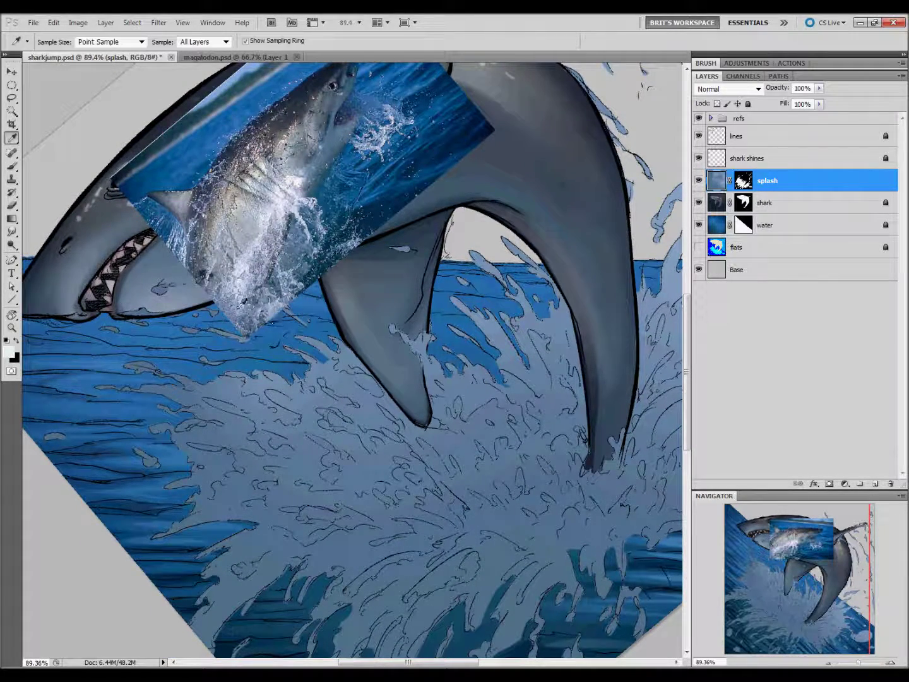
click(246, 325)
click(325, 183)
drag(339, 226, 316, 272)
key(l)
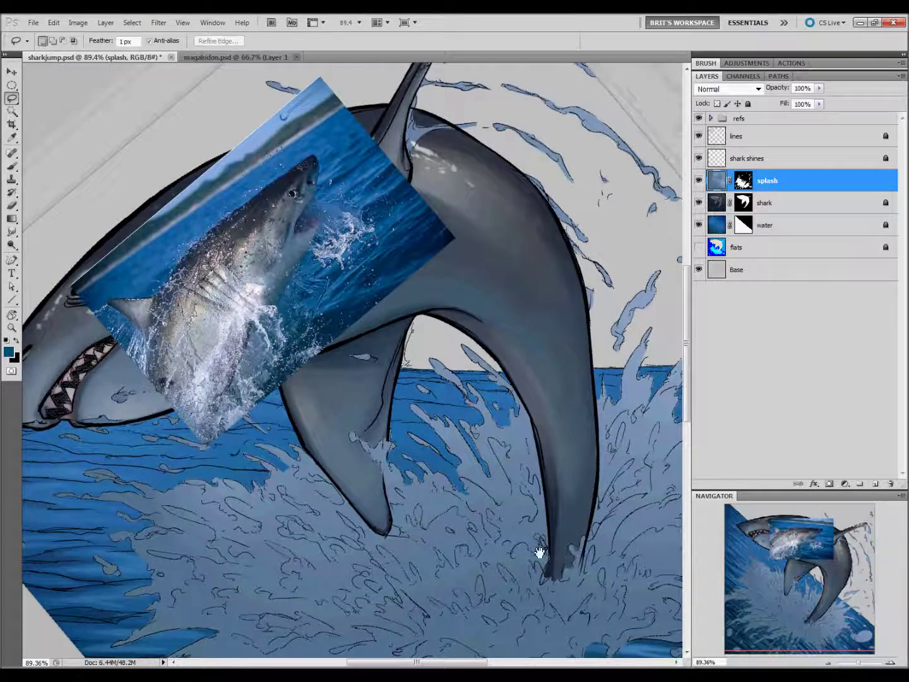
drag(542, 551, 520, 445)
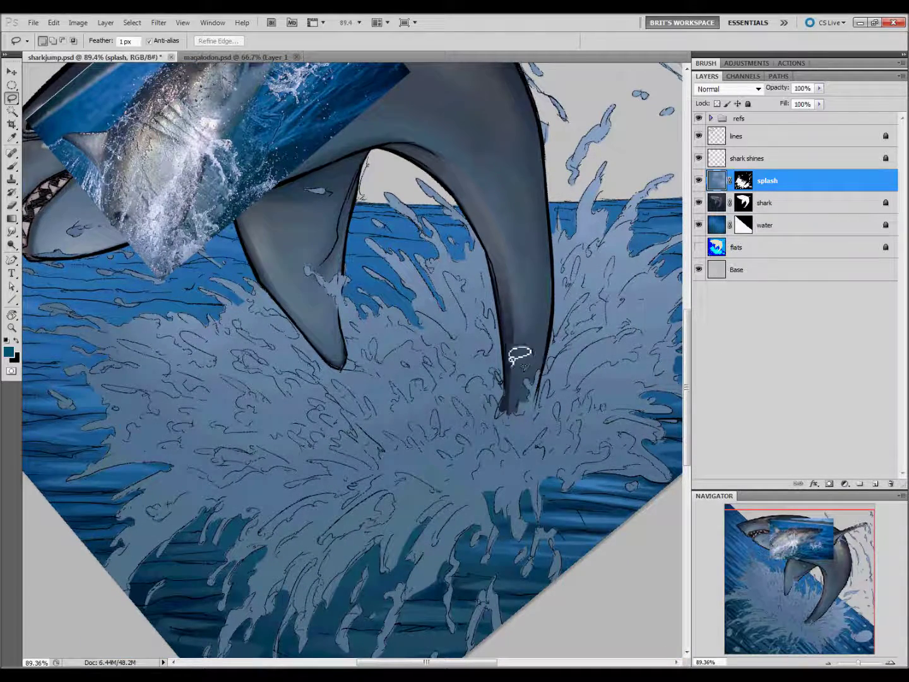
key(g)
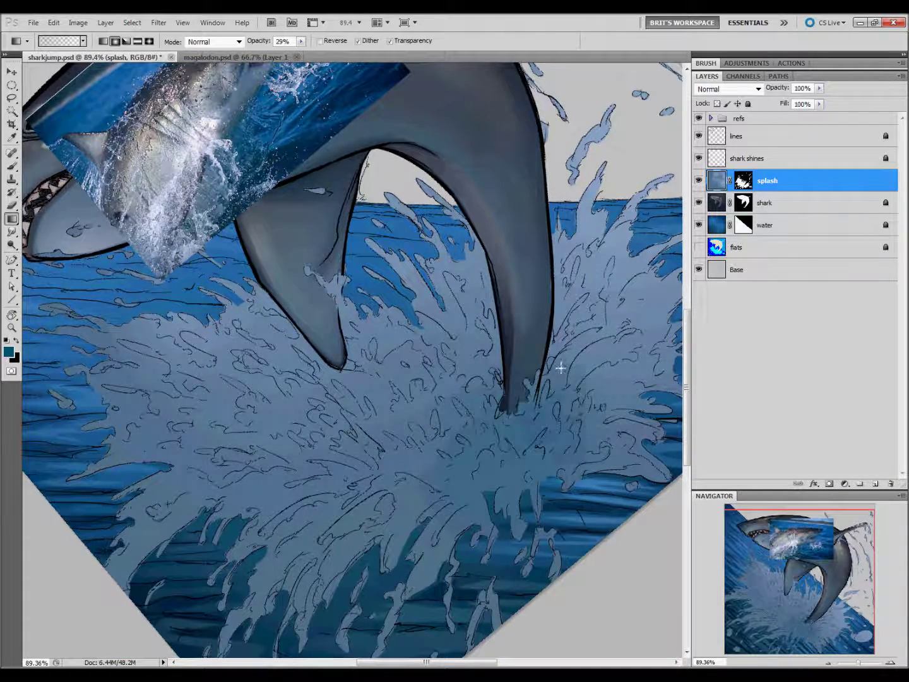
drag(523, 355, 549, 328)
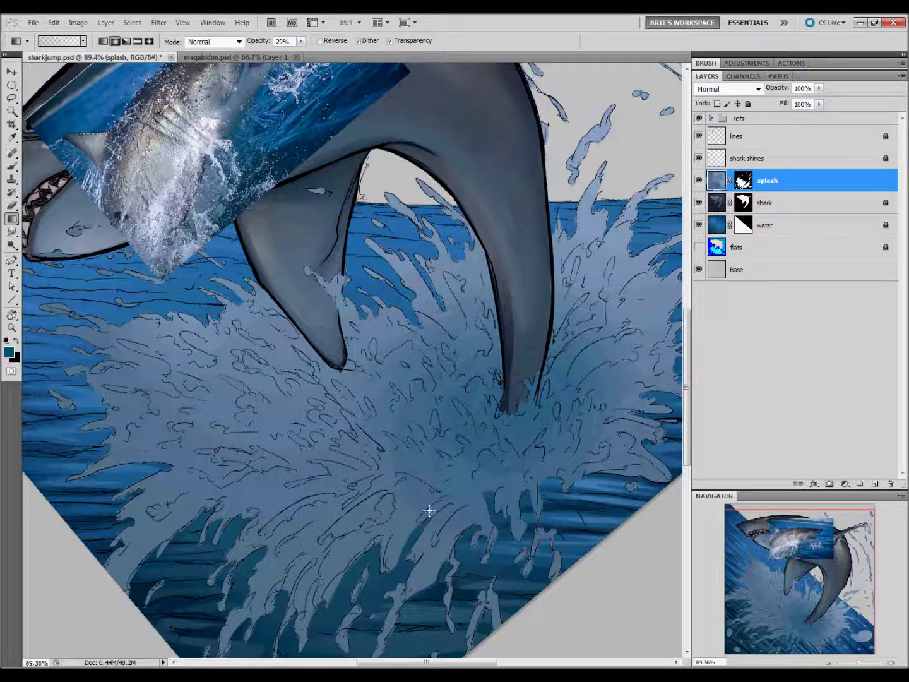
Sample lighter blue-grey and darker blue tones from the reference photo's spray for the fin tip
drag(278, 394, 295, 523)
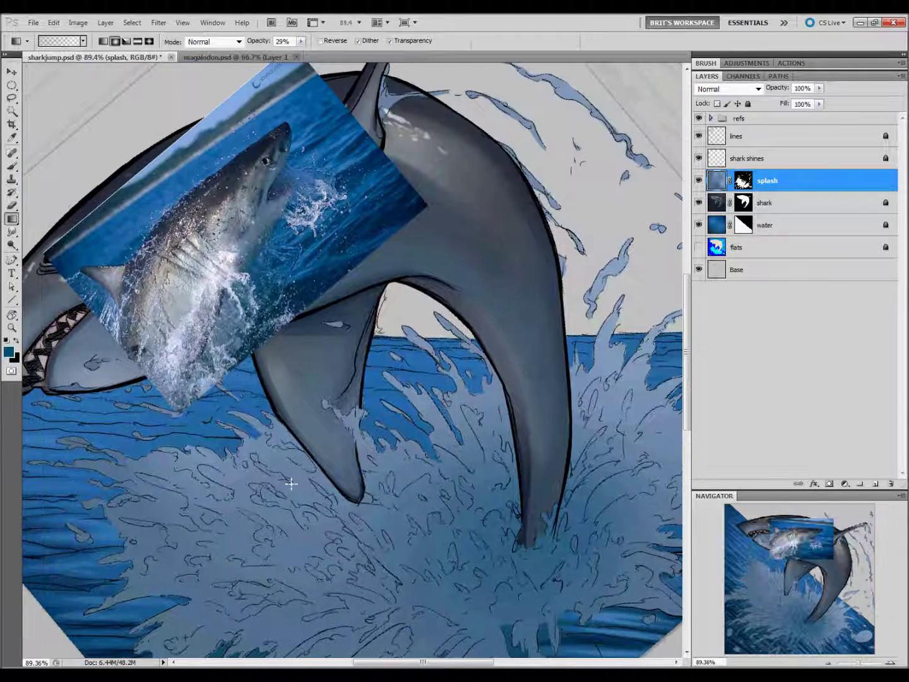
key(i)
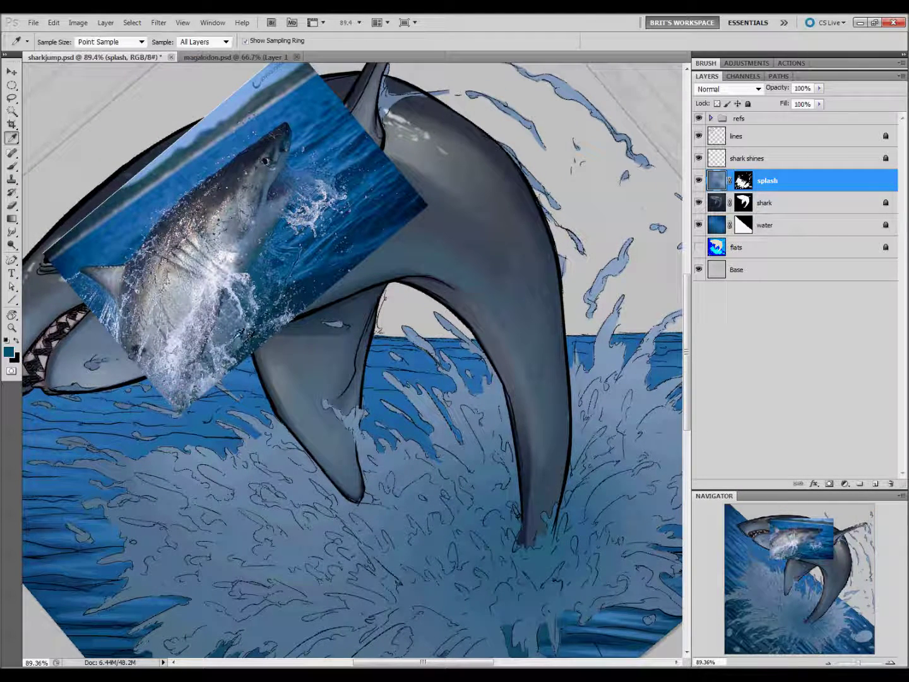
click(221, 338)
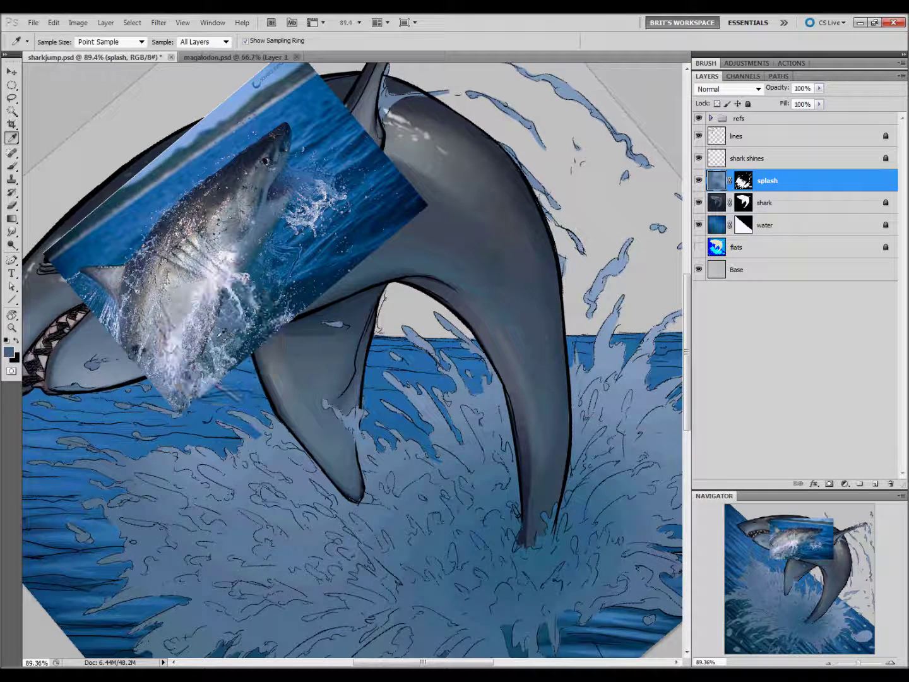
key(g)
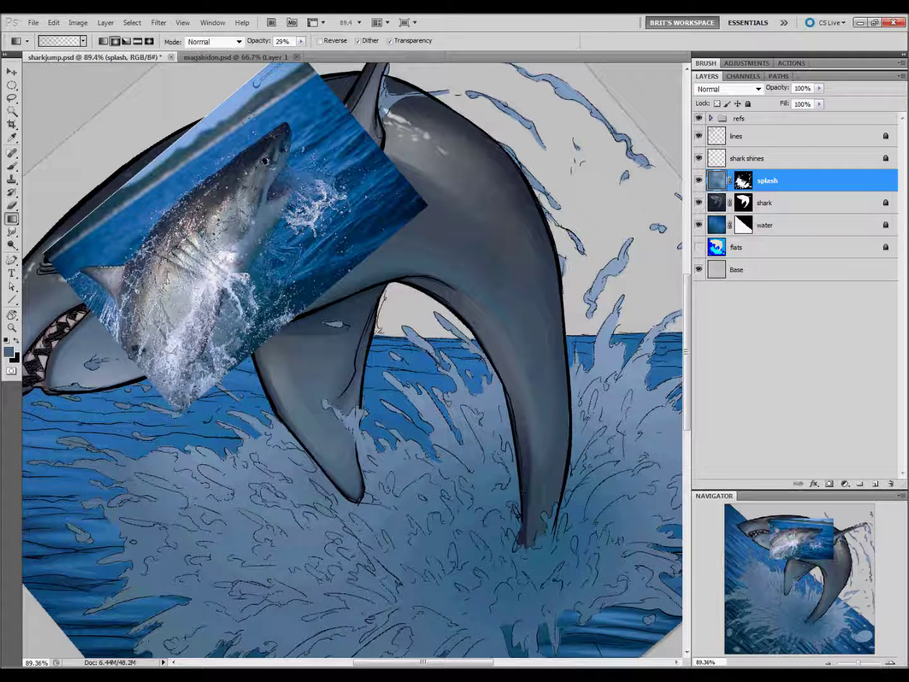
key(i)
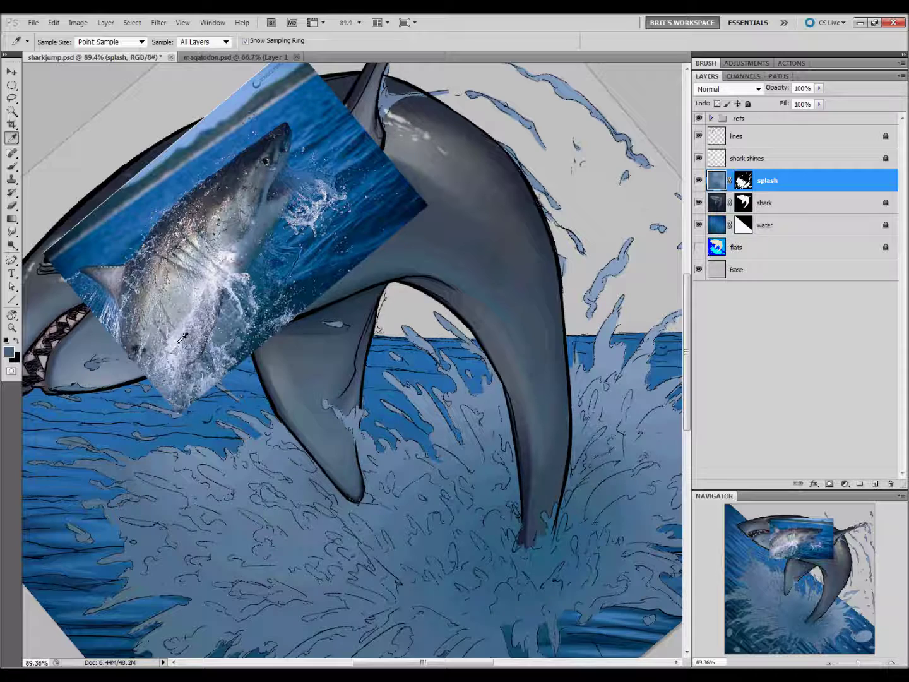
click(205, 379)
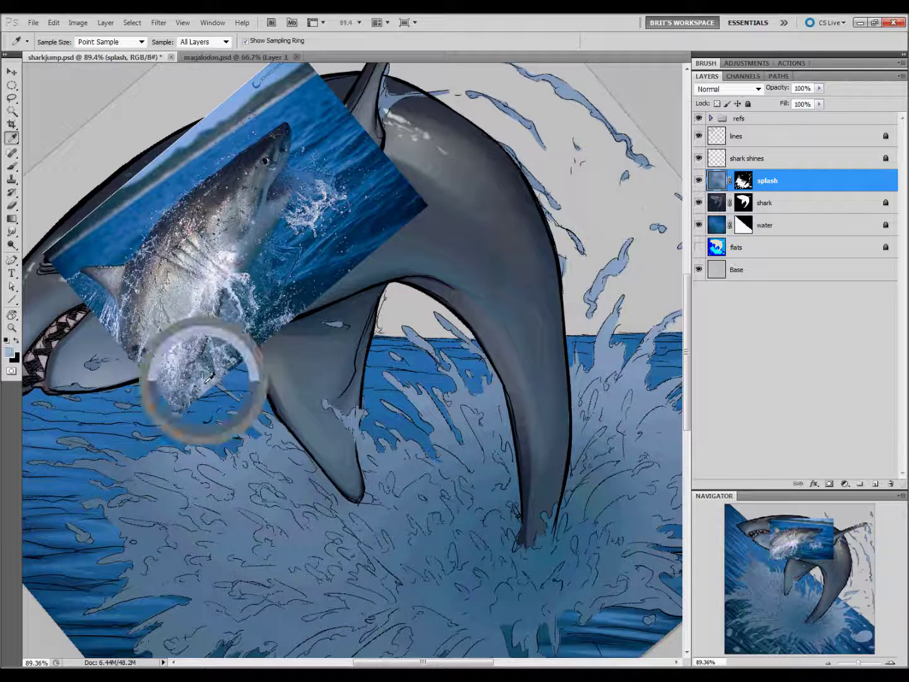
key(l)
mouse_move(461, 523)
mouse_down()
mouse_move(400, 437)
mouse_move(391, 439)
mouse_up()
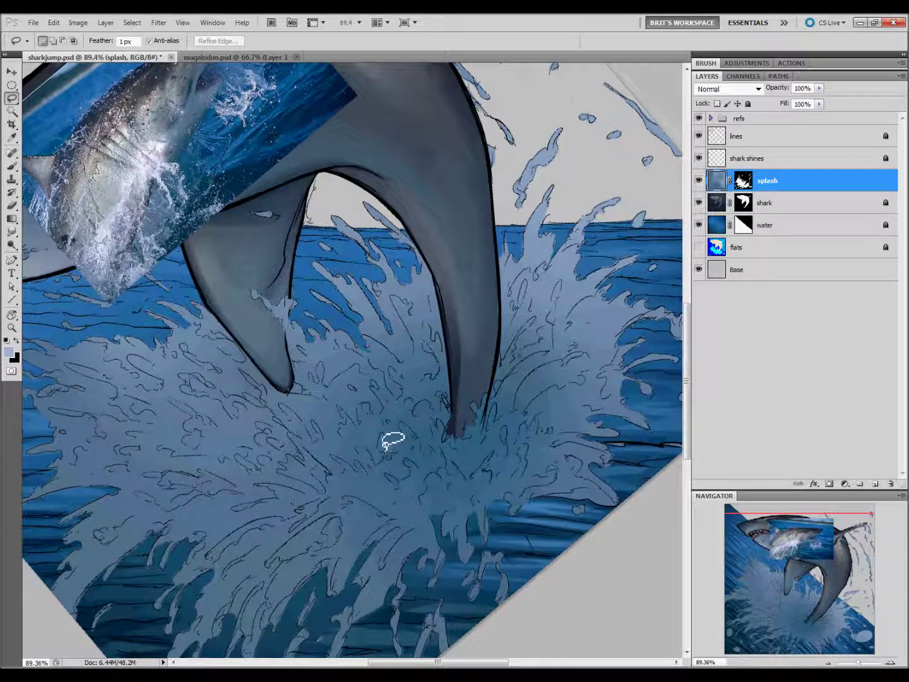
key(i)
click(174, 204)
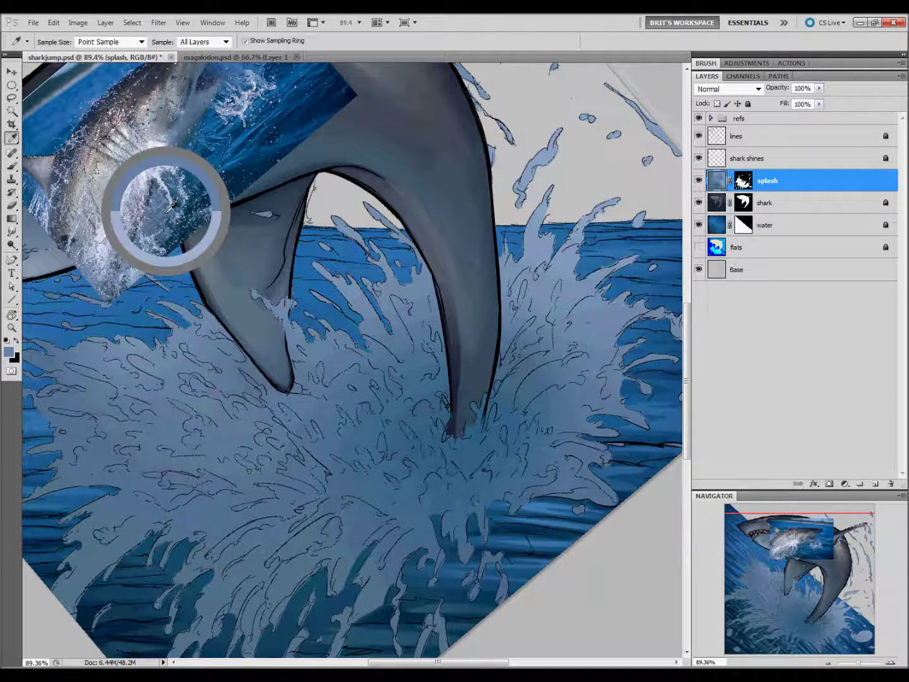
click(99, 269)
Lasso splash patches at the fin tip and along its base, apply a light tone, and deselect
key(l)
drag(488, 466, 465, 487)
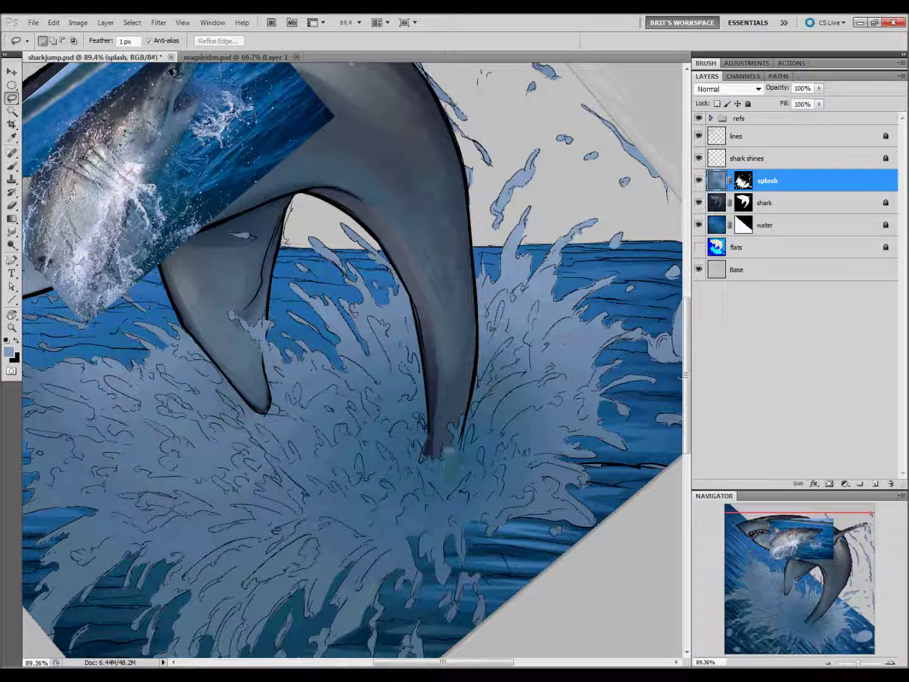
drag(454, 441, 454, 463)
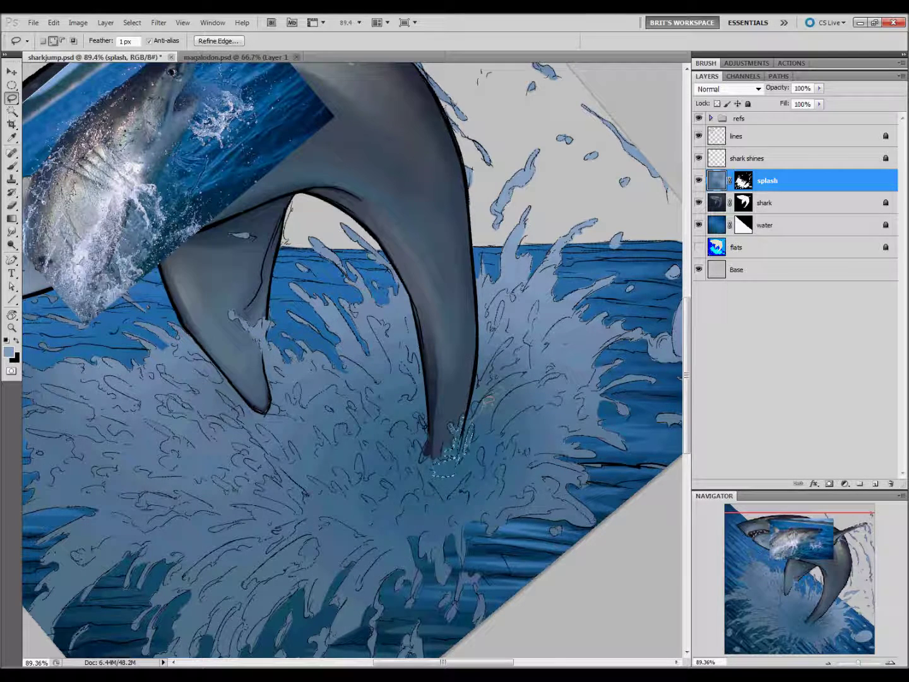
drag(492, 411, 493, 443)
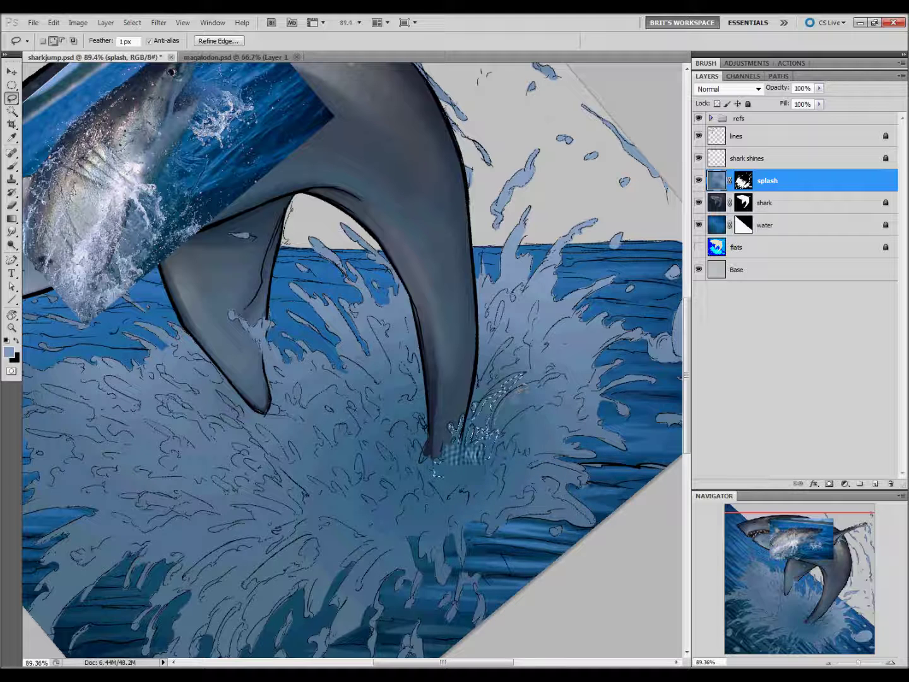
drag(560, 375, 574, 381)
drag(427, 426, 423, 442)
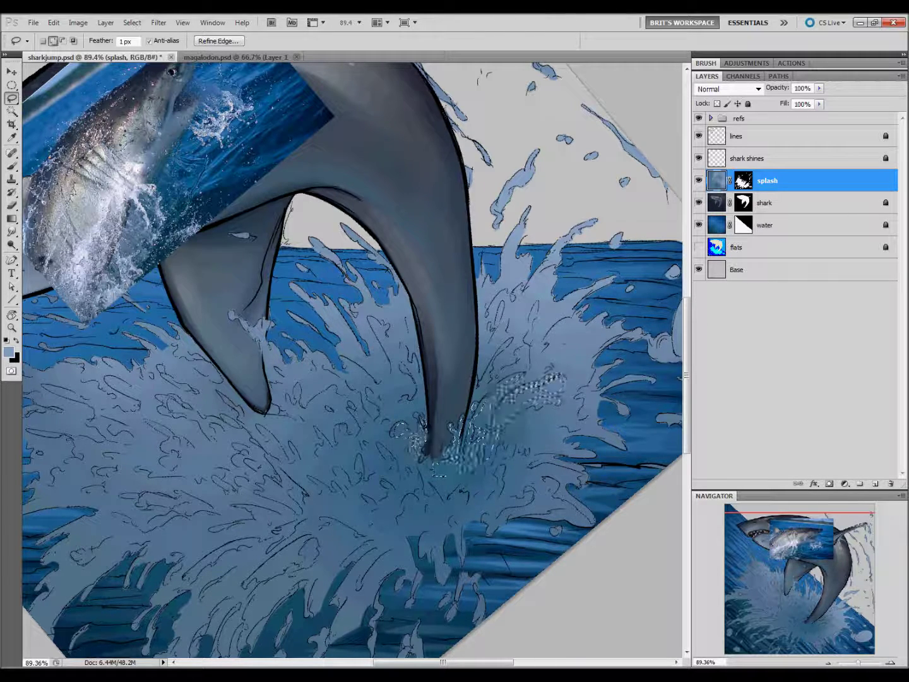
drag(404, 441, 478, 378)
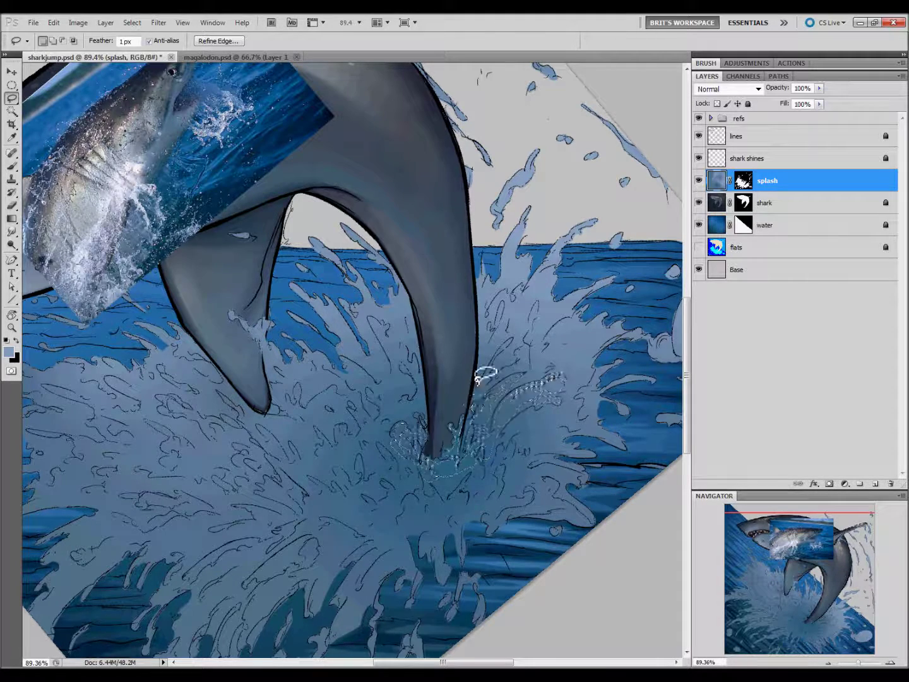
key(b)
key(ctrl+d)
Lasso a splash patch below the fin, lighten it with a gradient, and deselect
key(l)
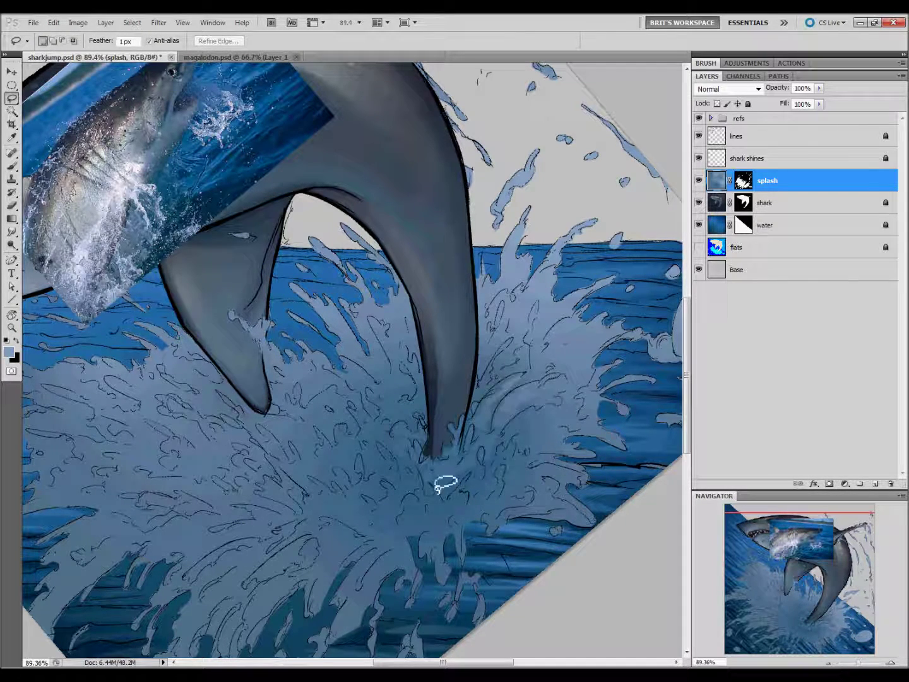
mouse_move(437, 491)
mouse_down()
mouse_move(492, 481)
mouse_move(495, 469)
mouse_move(528, 456)
mouse_up()
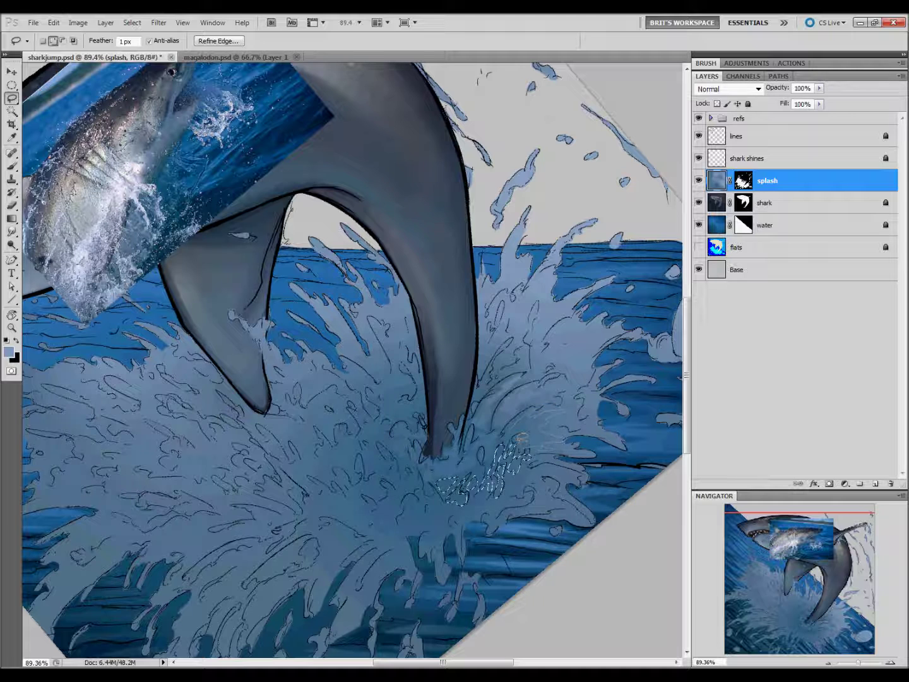
key(g)
mouse_move(527, 453)
mouse_down()
mouse_move(565, 423)
mouse_move(533, 460)
mouse_up()
key(l)
key(ctrl+d)
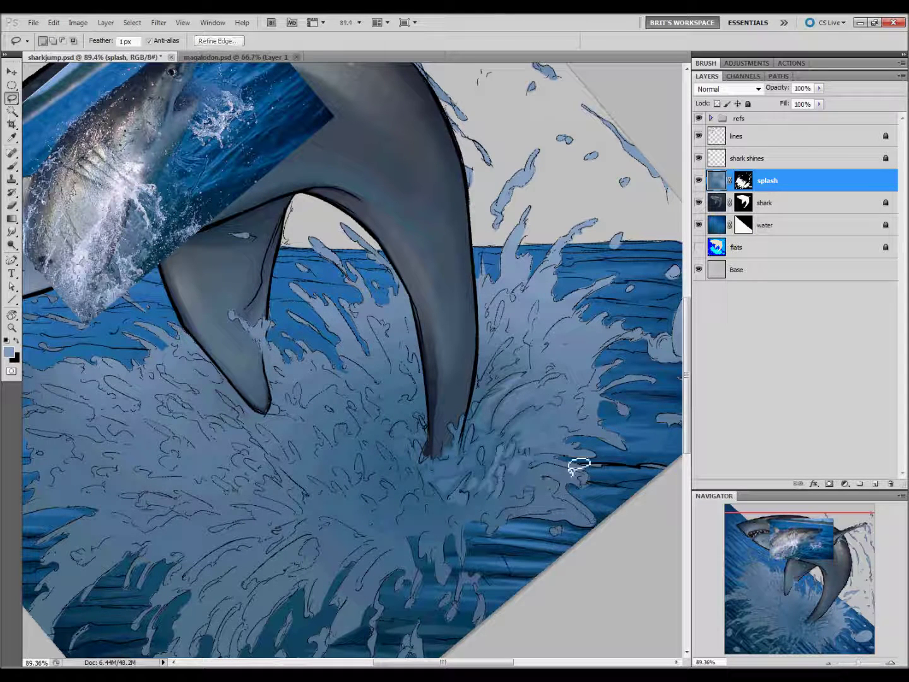
Brighten lassoed loops below the fin tip with a faint gradient, then brush lighter strokes above it
mouse_move(388, 457)
mouse_down()
mouse_move(383, 500)
mouse_move(442, 513)
mouse_up()
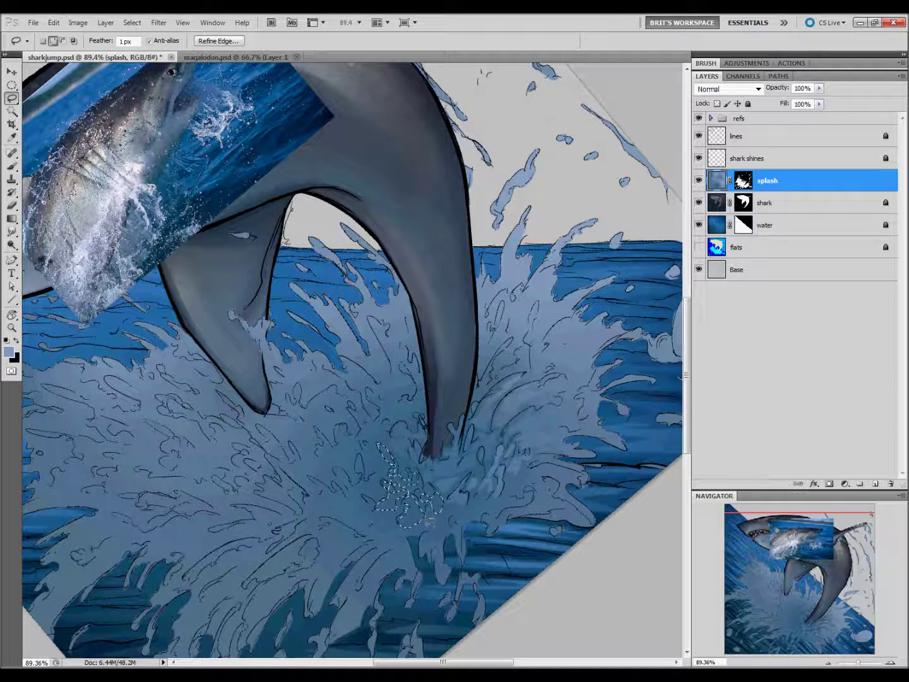
drag(429, 520, 499, 502)
key(b)
drag(391, 498, 467, 491)
key(l)
key(ctrl+d)
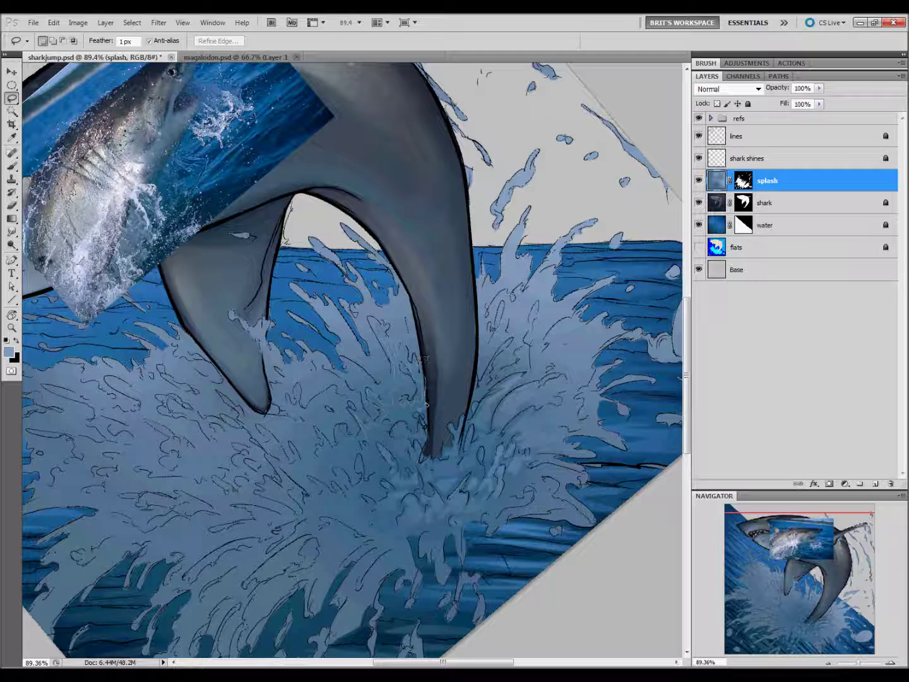
key(b)
drag(386, 435, 411, 341)
key(l)
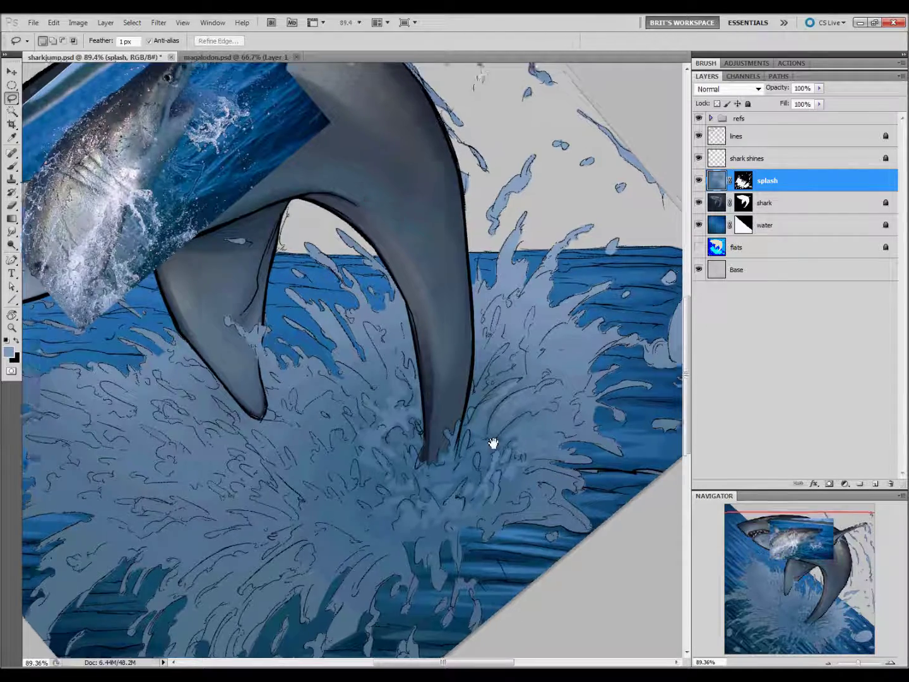
Lasso a patch of upper-right splash around the oval bubble, then deselect it
drag(492, 442, 387, 516)
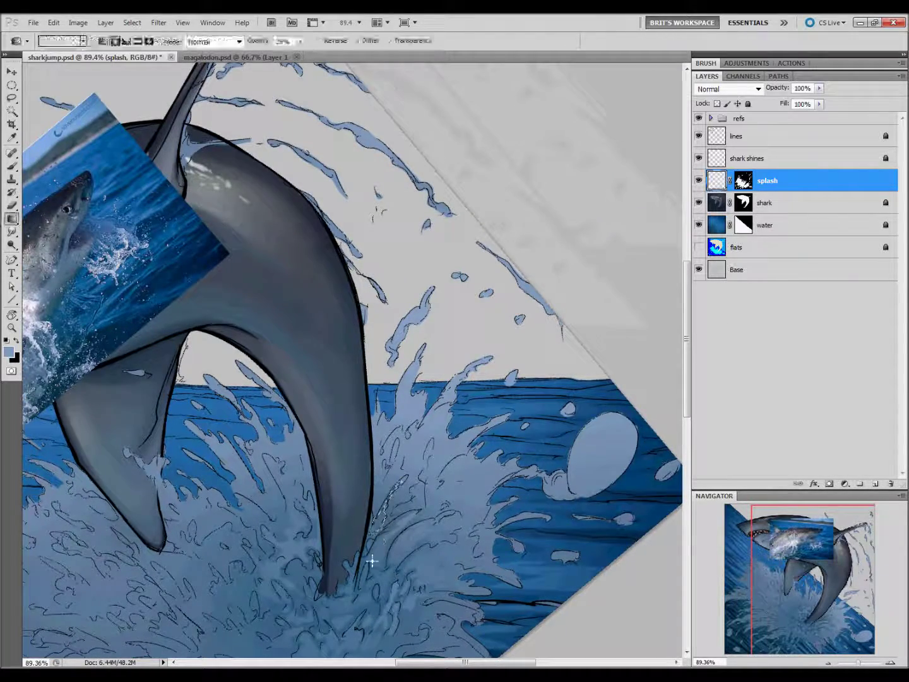
drag(465, 567, 572, 466)
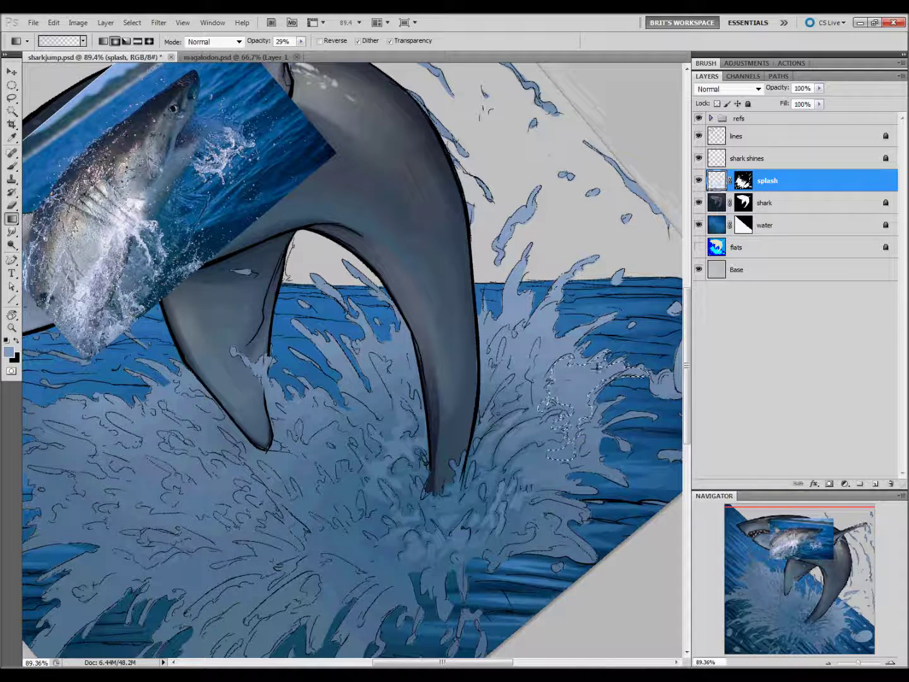
drag(587, 535, 531, 485)
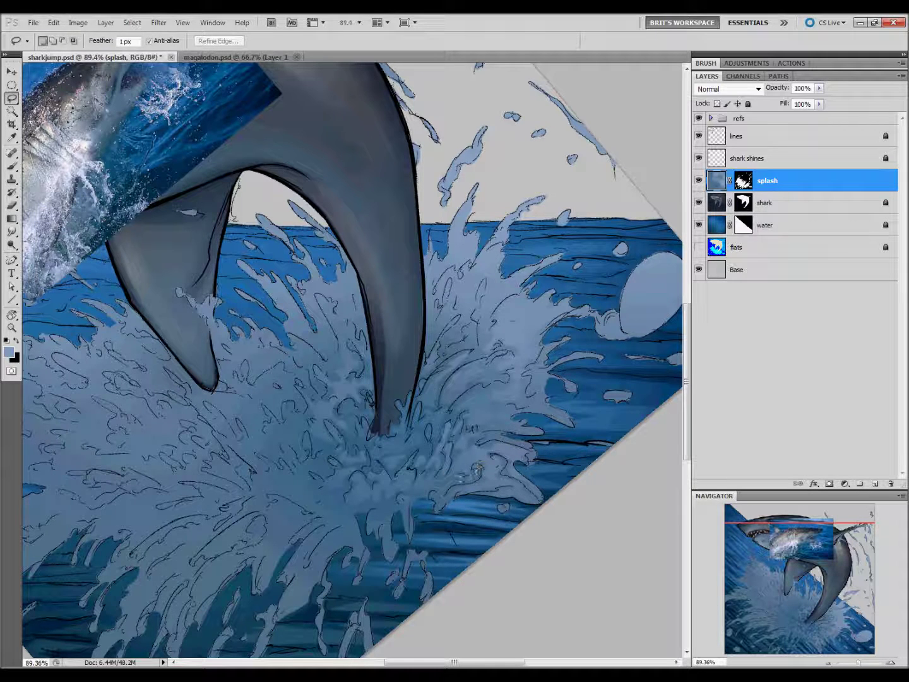
key(g)
key(l)
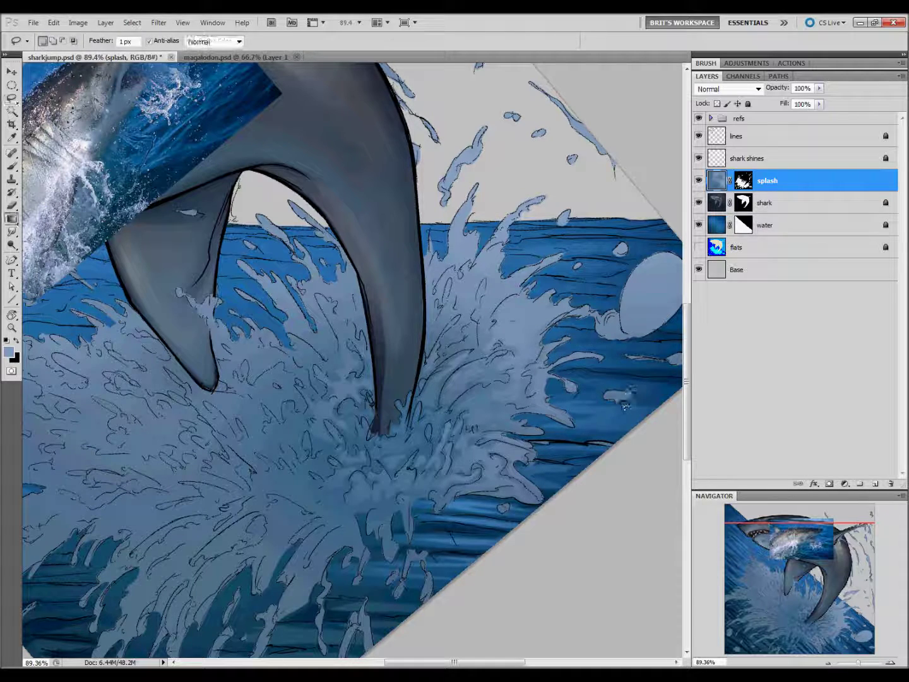
drag(623, 431, 521, 554)
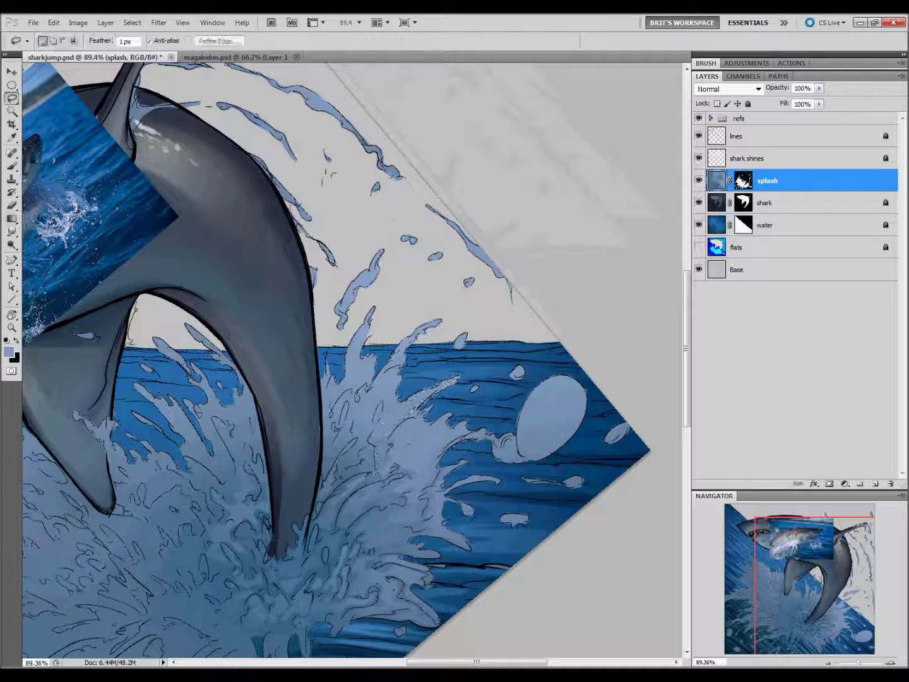
key(ctrl+z)
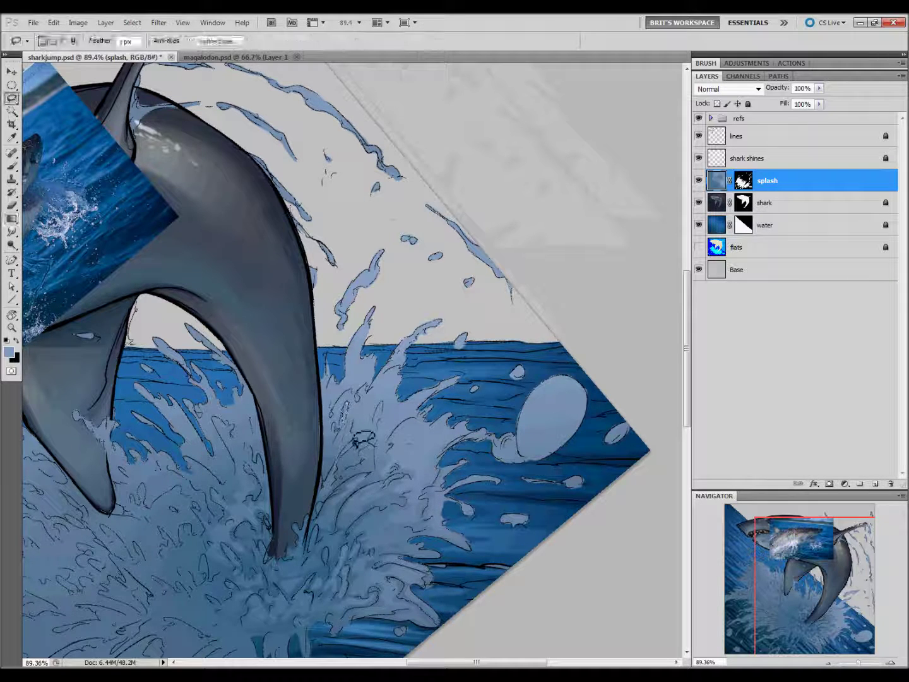
key(ctrl+d)
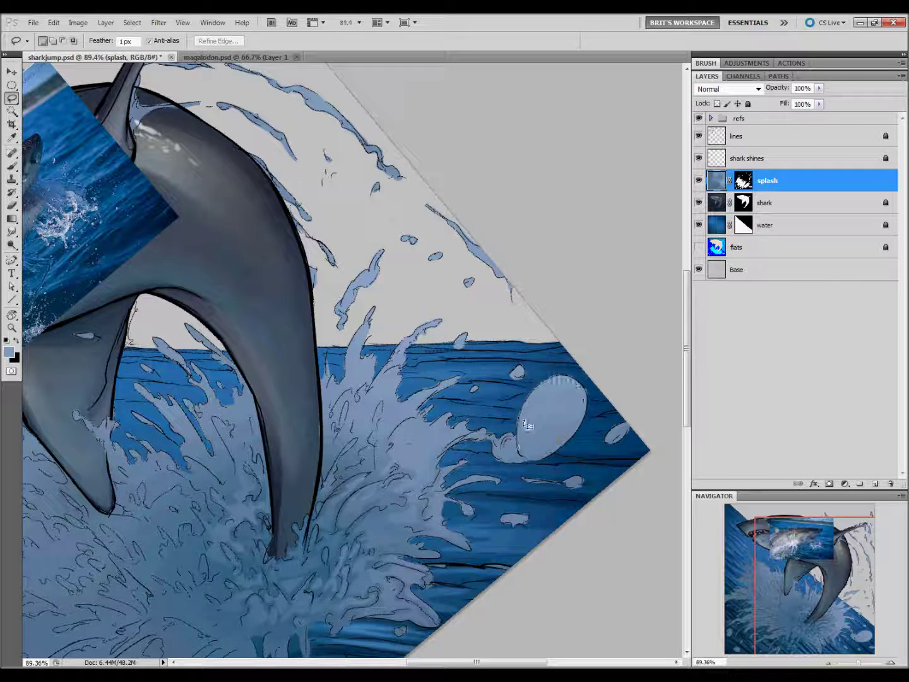
key(ctrl+d)
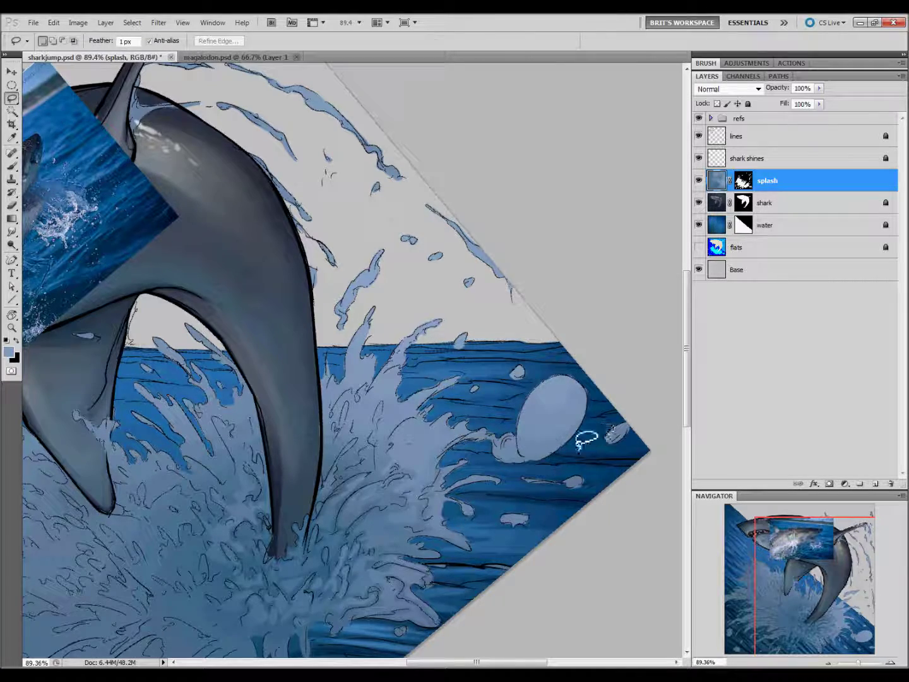
Outline small splash patches below the fin and in the lower splash, dropping each selection
drag(386, 483, 481, 524)
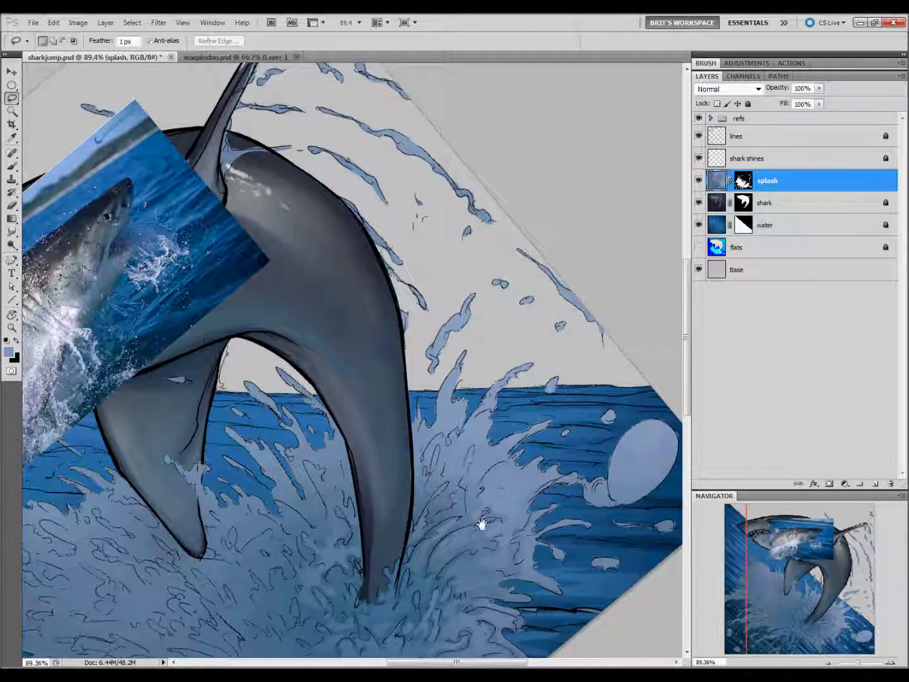
drag(332, 565, 420, 426)
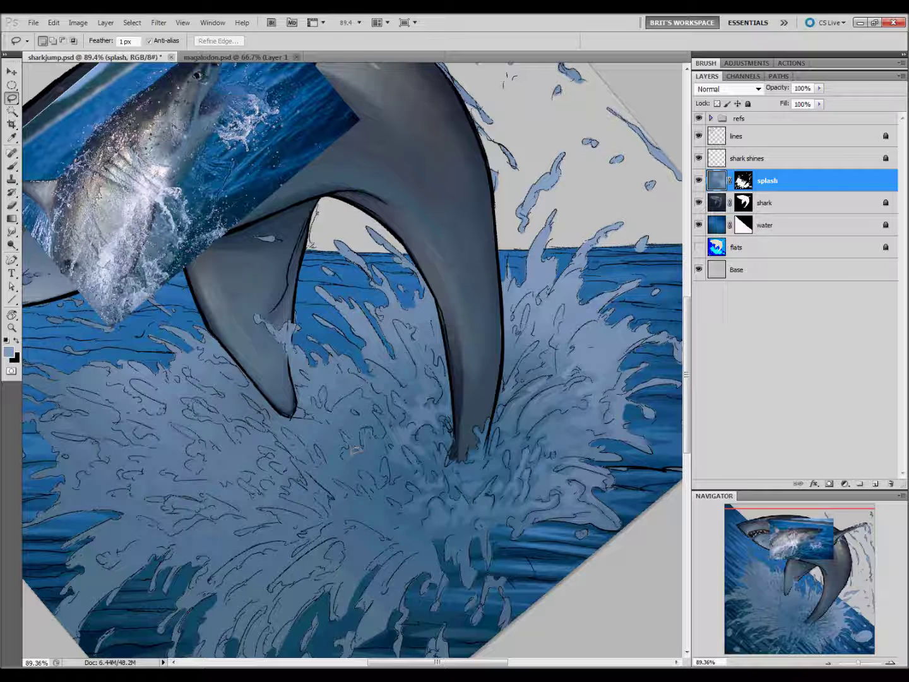
drag(357, 452, 394, 483)
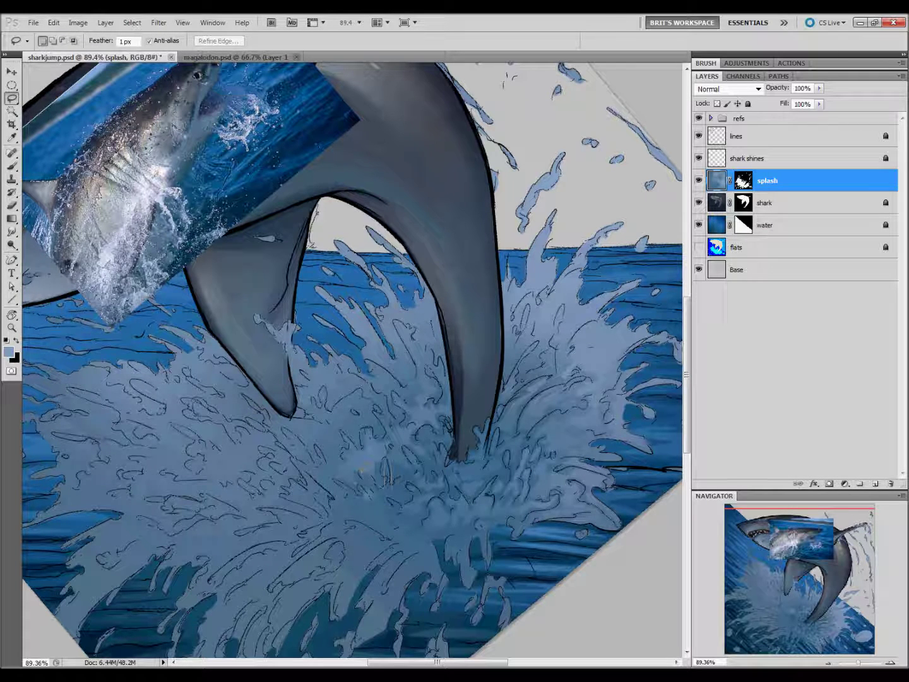
key(ctrl+d)
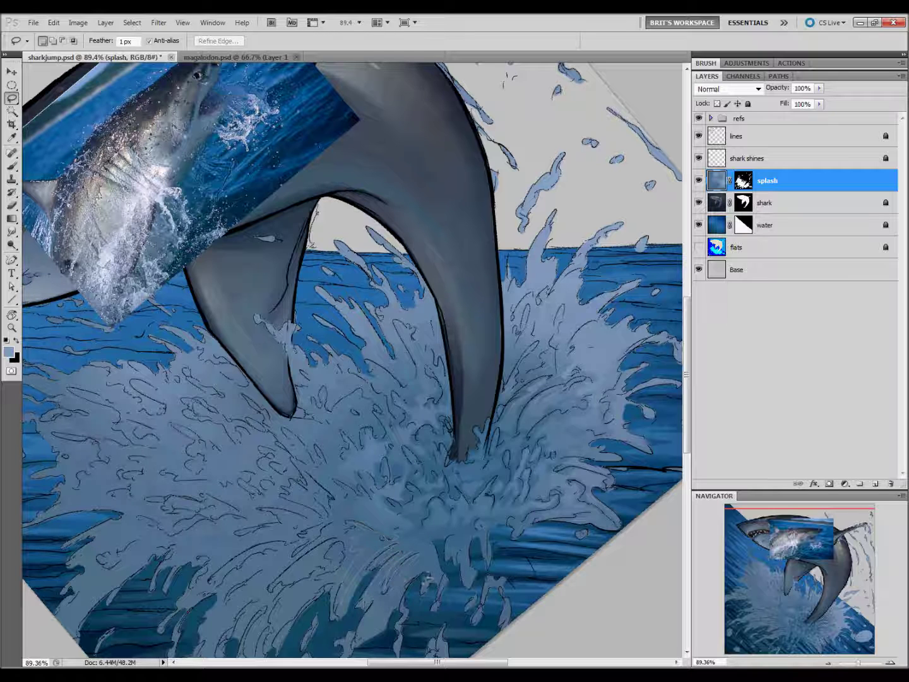
drag(425, 576, 454, 559)
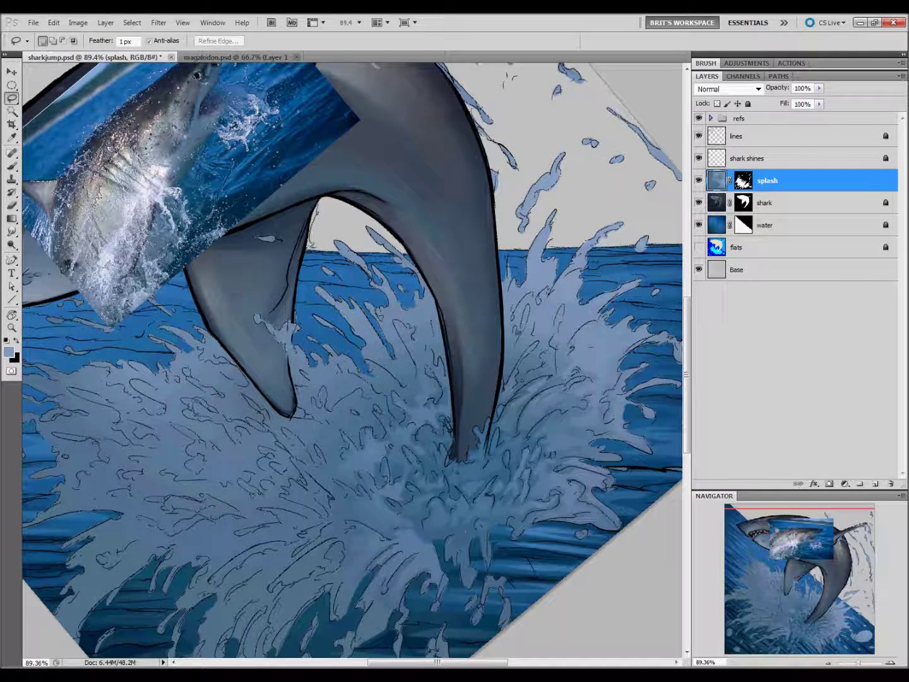
drag(513, 585, 530, 471)
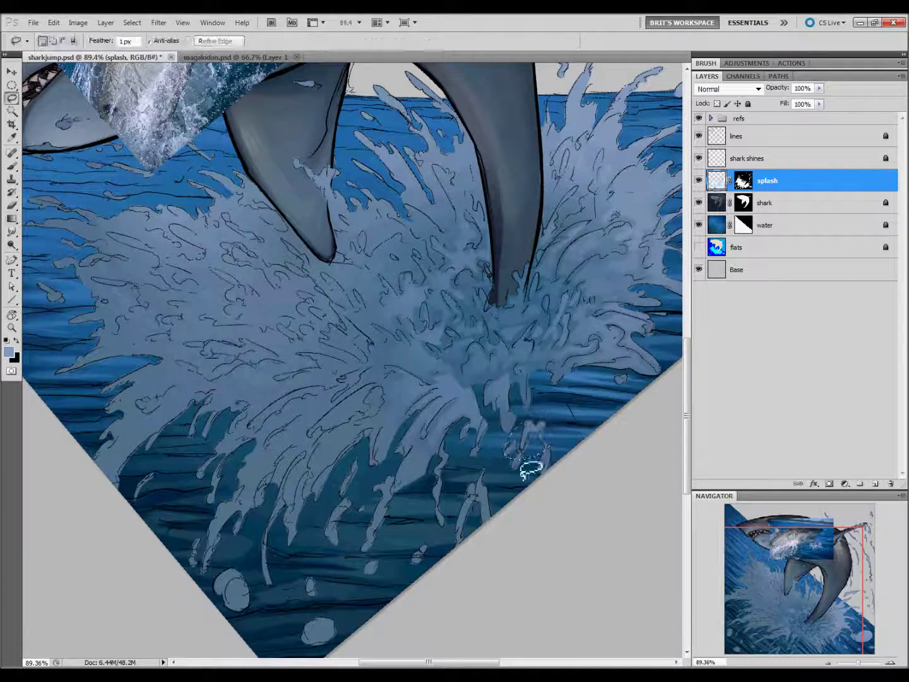
key(ctrl+d)
Lighten a lassoed streak in the lower-middle spray with a 29% opacity gradient
key(ctrl+shift+d)
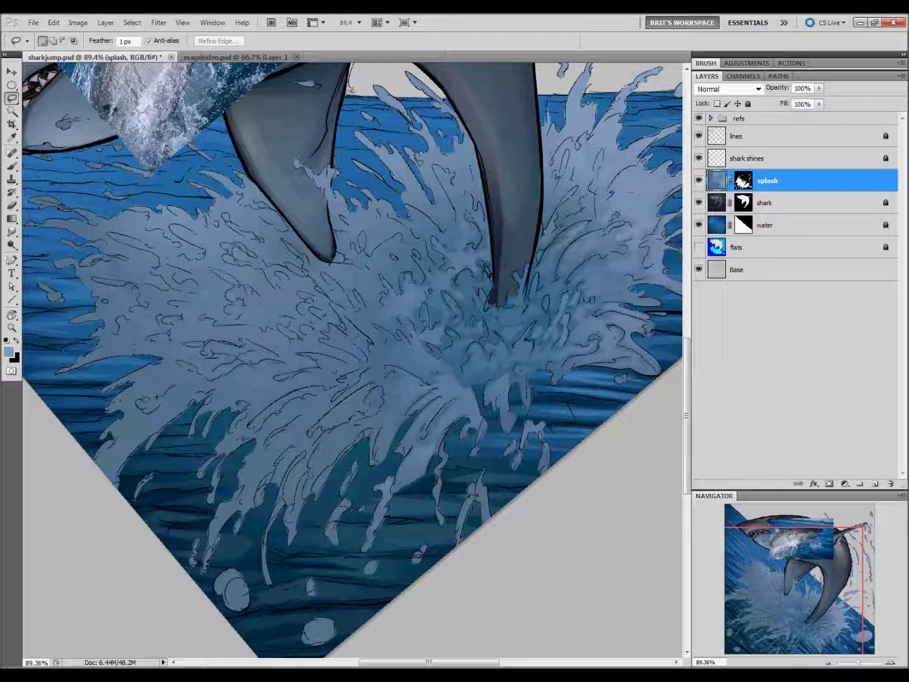
drag(377, 386, 357, 421)
key(g)
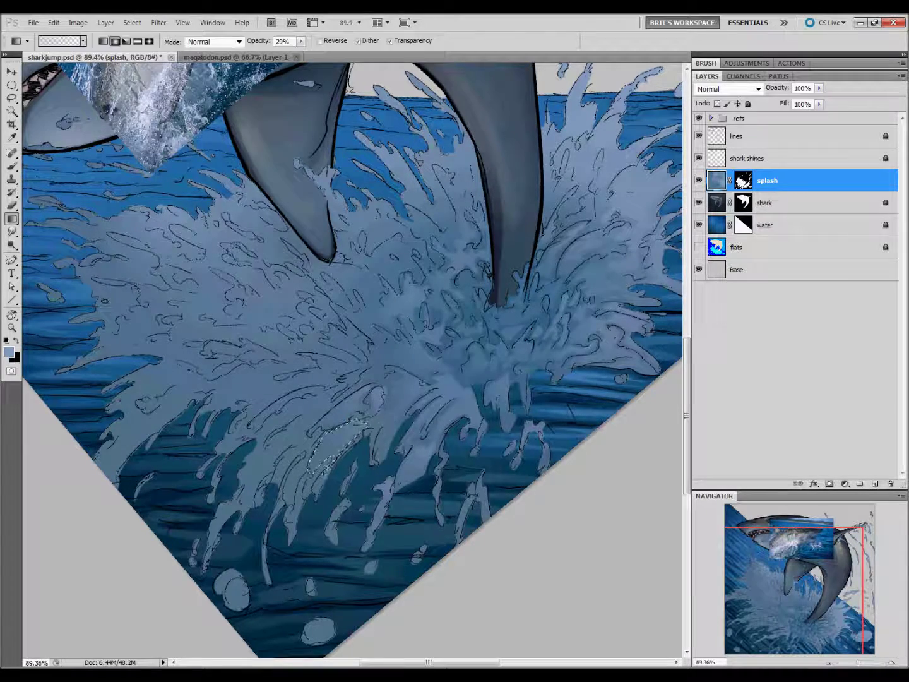
key(l)
scroll(386, 458, up, 3)
scroll(386, 457, left, 4)
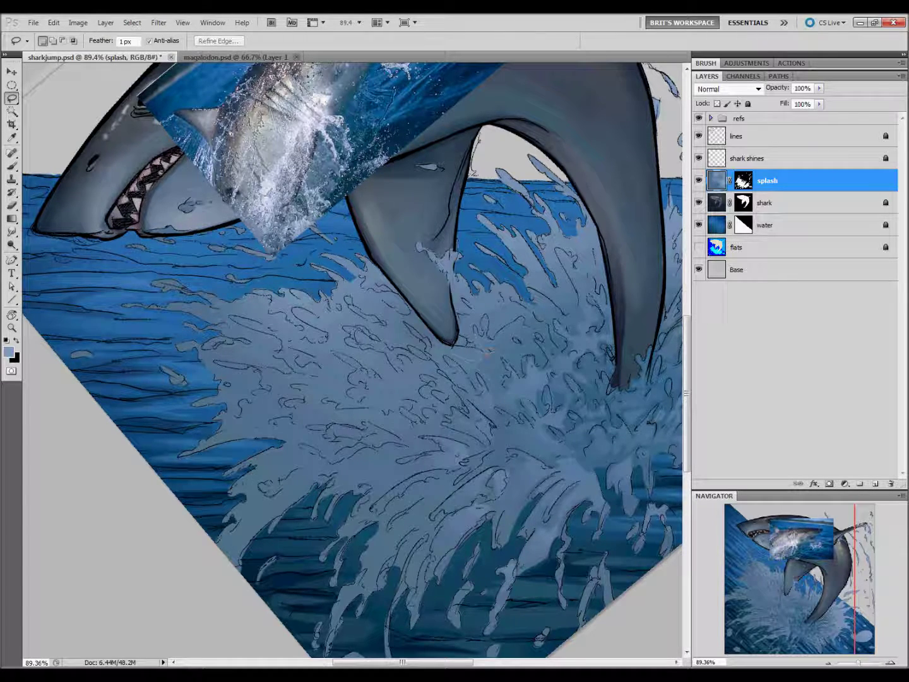
Lasso a small patch on the splash's left spray, then drop the selection
scroll(548, 385, up, 5)
scroll(548, 386, right, 5)
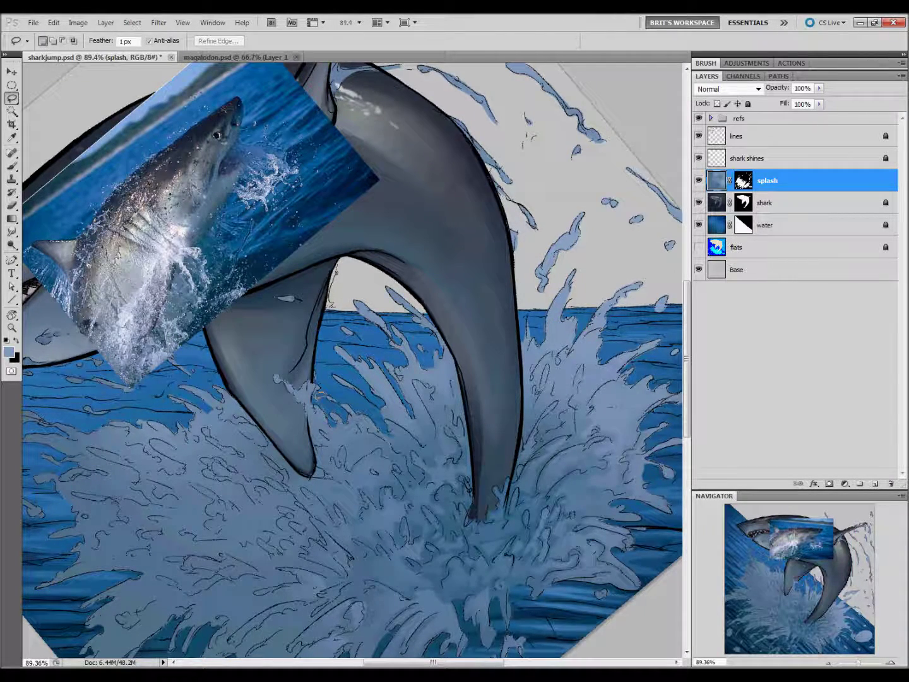
scroll(442, 524, left, 6)
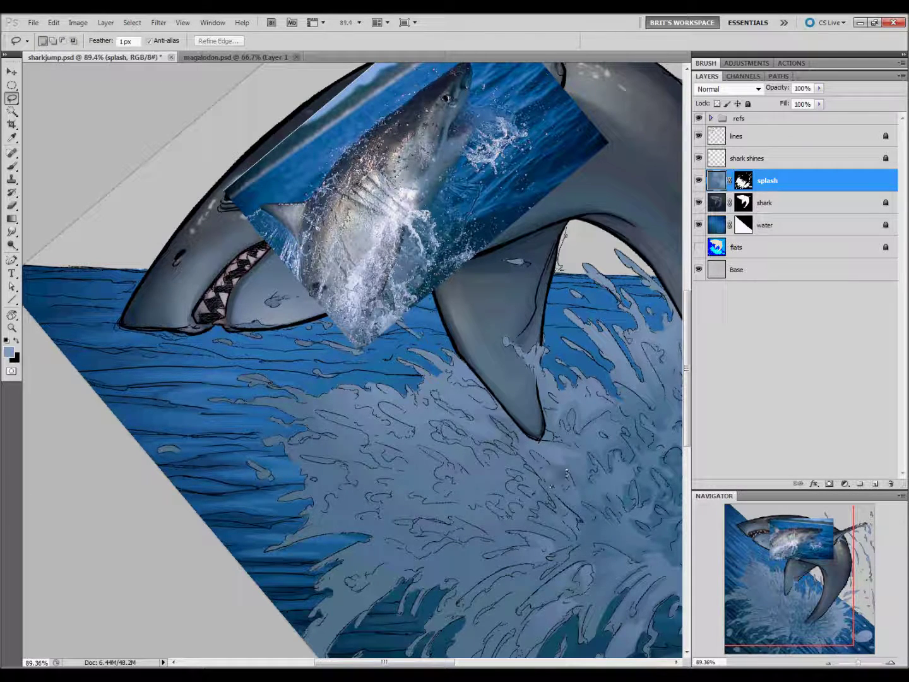
key(g)
key(Return)
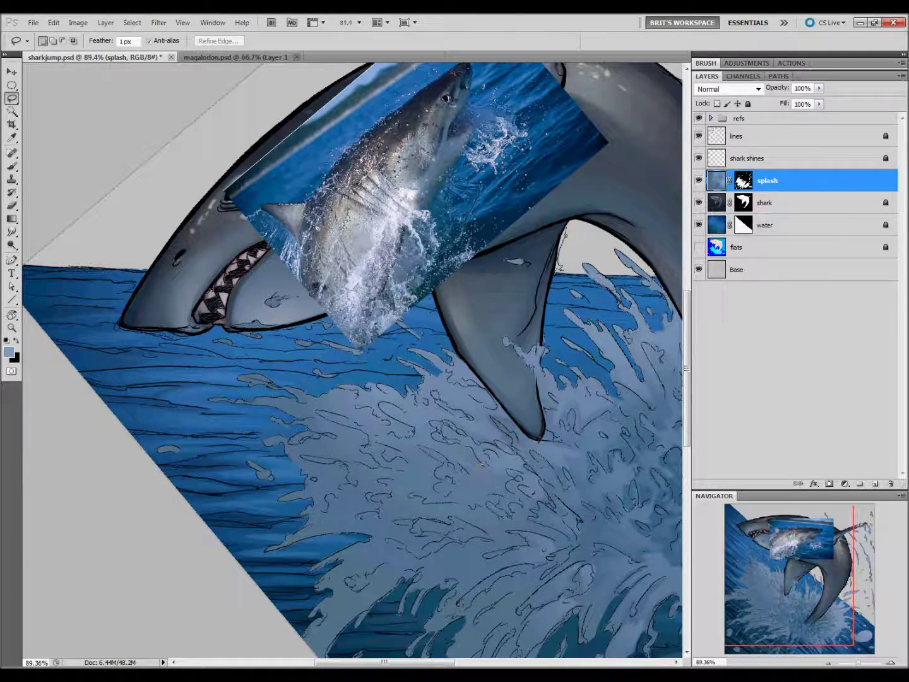
key(l)
drag(530, 540, 569, 483)
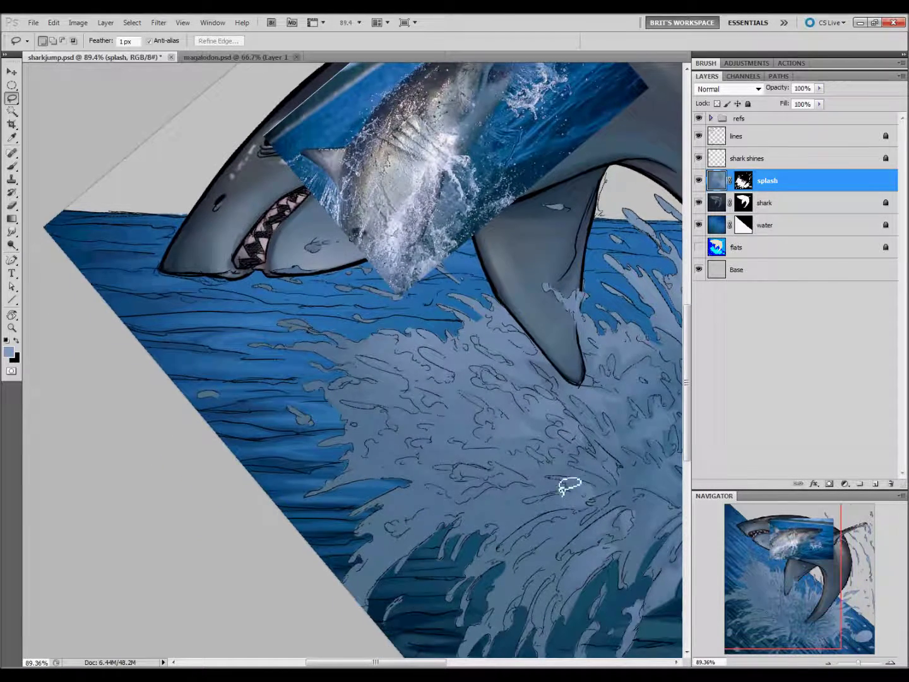
drag(556, 467, 553, 474)
key(ctrl+d)
Try a gradient on the splash and dismiss the empty-selection warning
key(g)
key(l)
key(g)
key(l)
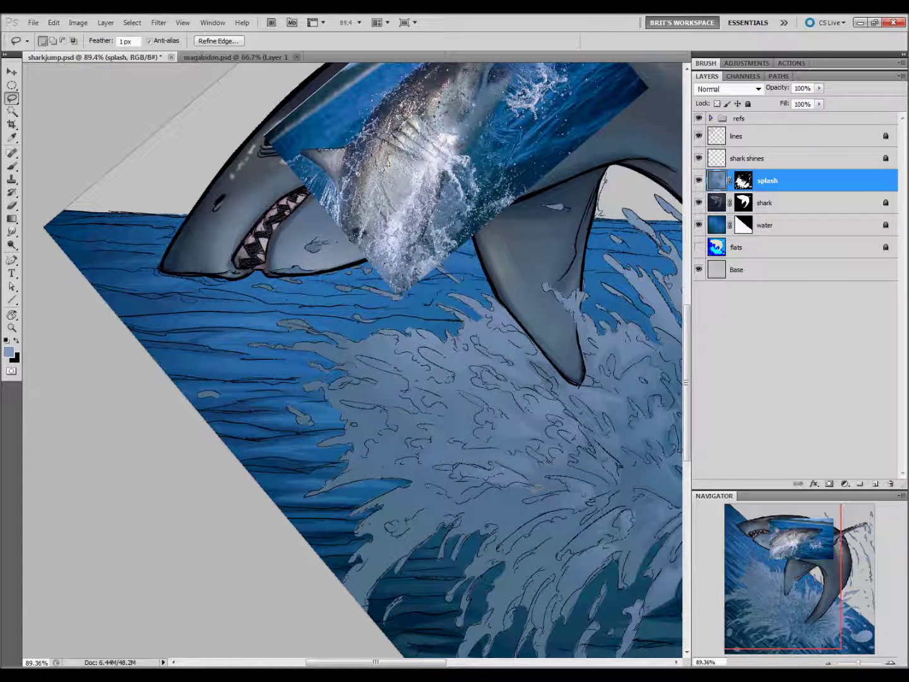
key(g)
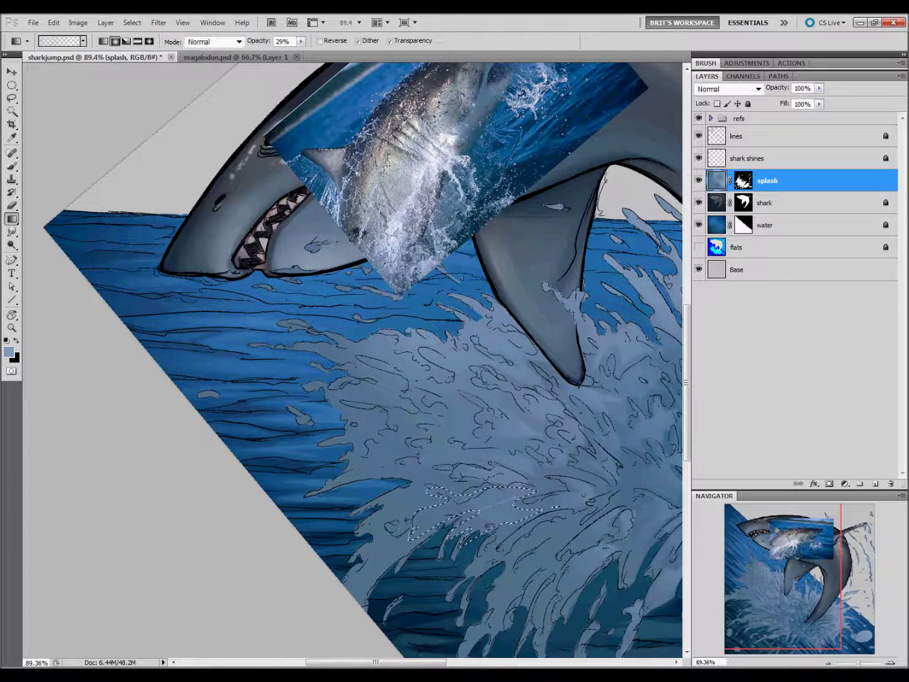
key(l)
click(428, 502)
key(Return)
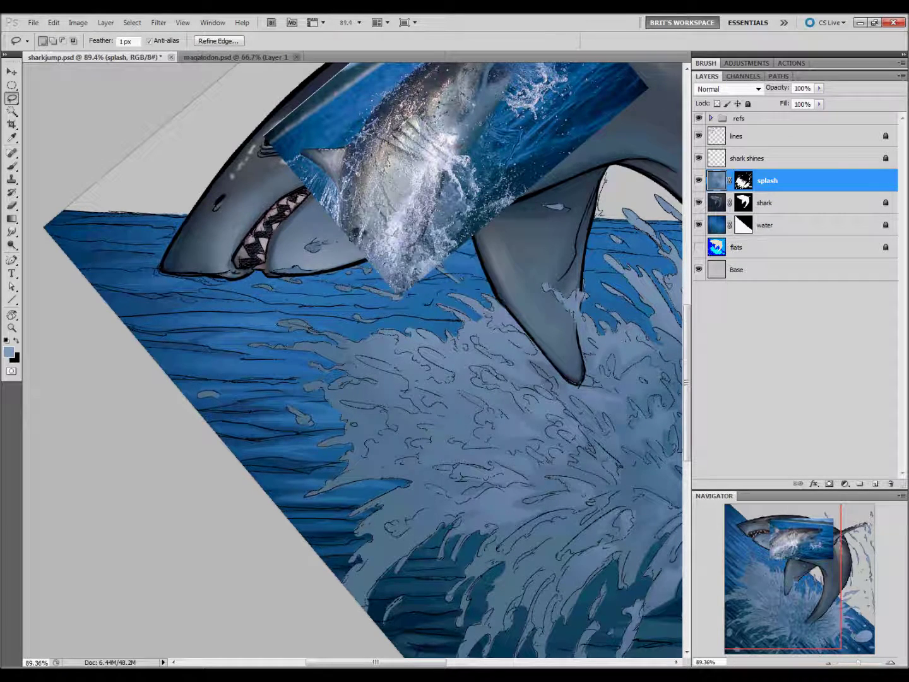
key(l)
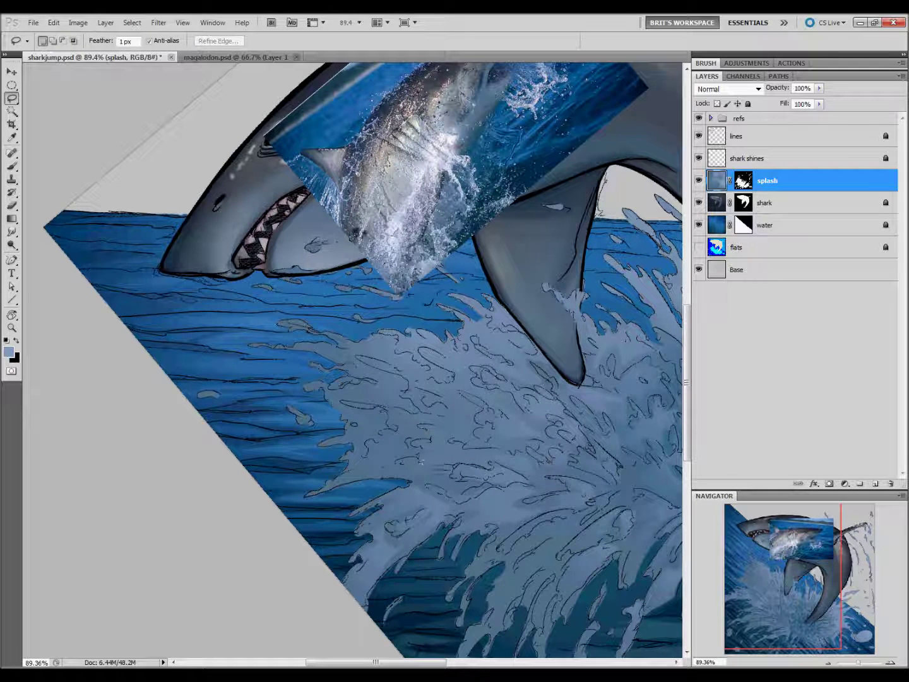
Lasso a splash patch near the lower centre for a faint 29% highlight, then clear it
drag(369, 481, 436, 474)
key(g)
key(l)
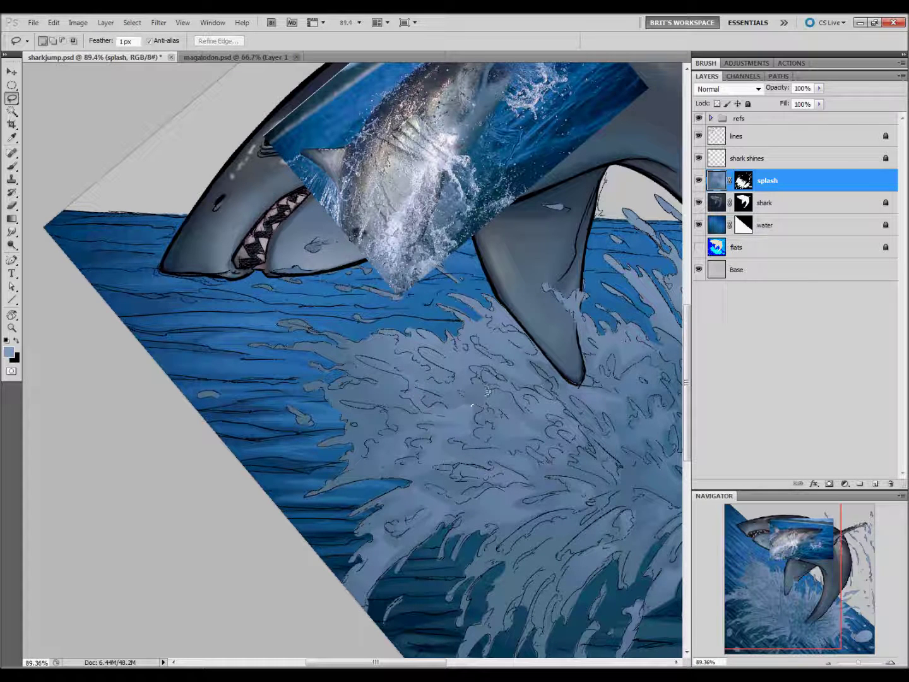
key(g)
key(l)
key(ctrl+d)
key(g)
key(l)
key(g)
key(l)
key(Return)
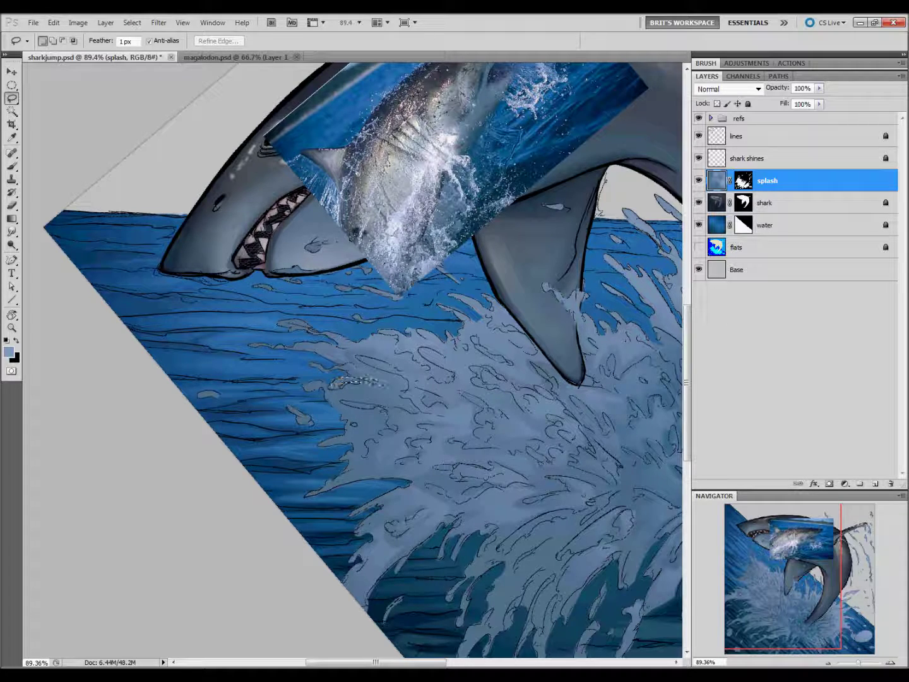
Turn the canvas with Rotate View so the shark sits upright
key(g)
key(l)
key(g)
key(l)
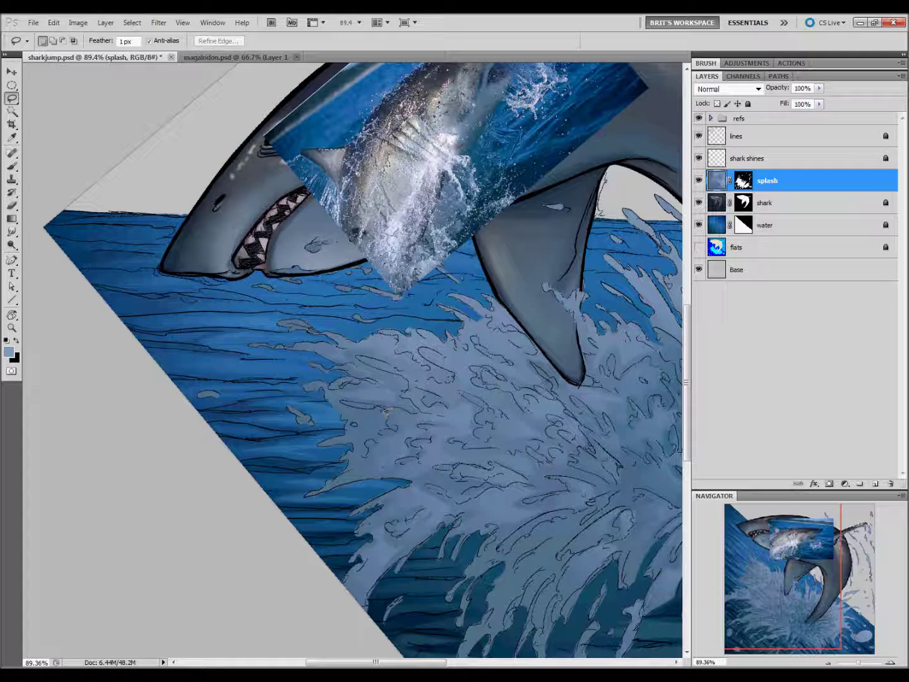
key(g)
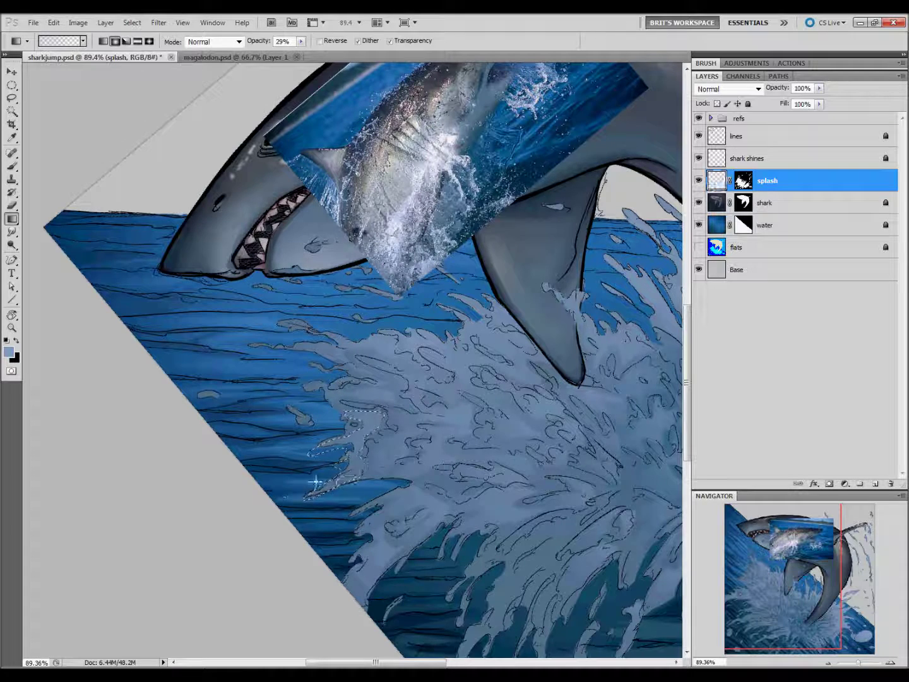
key(l)
drag(523, 470, 396, 574)
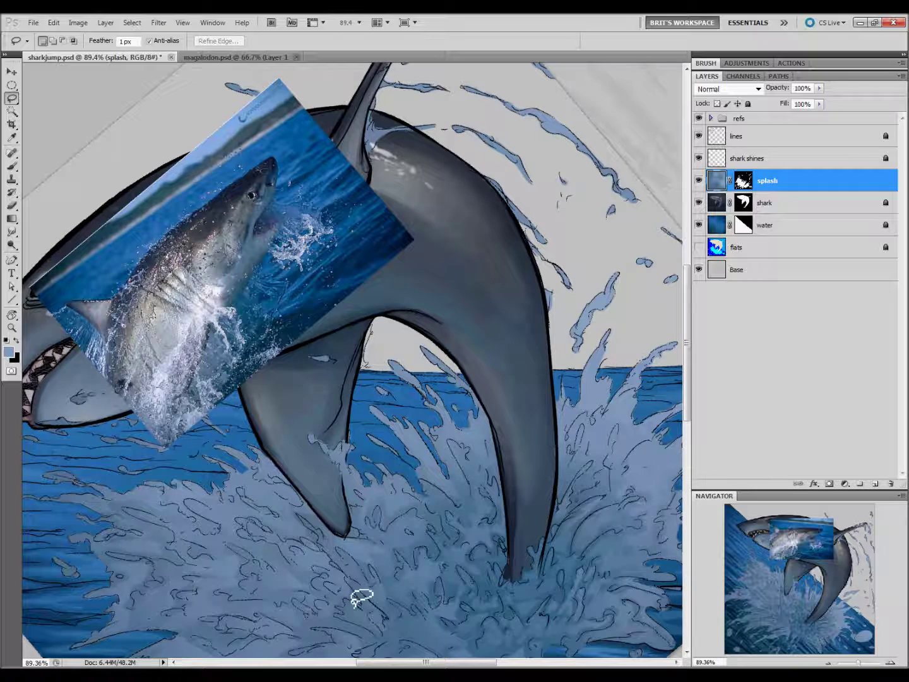
Sample a light splash colour with the Eyedropper and centre the view on the tail splash
drag(321, 407, 366, 492)
key(i)
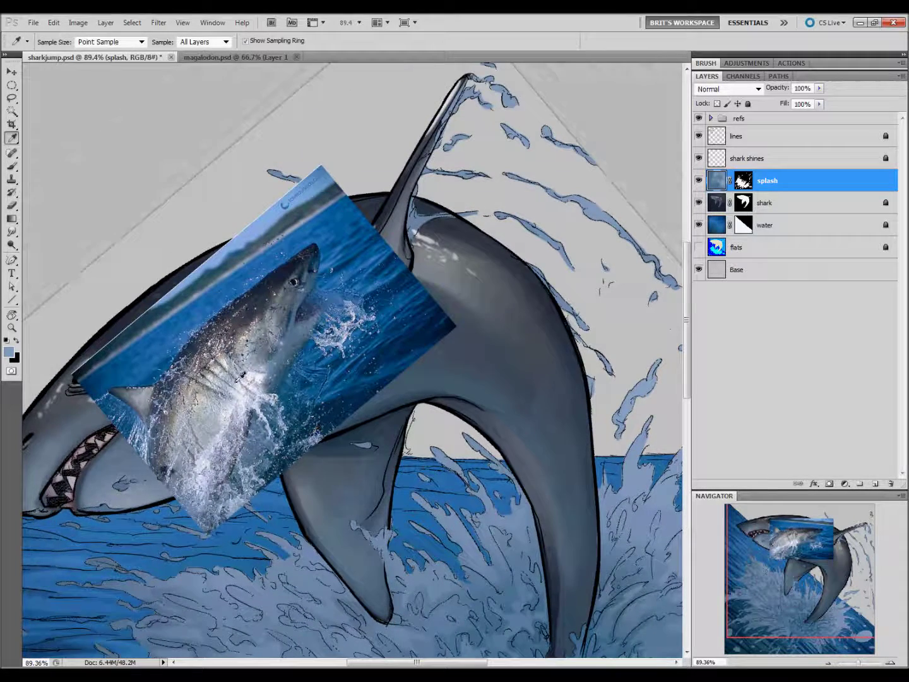
click(243, 406)
key(l)
drag(509, 524, 453, 480)
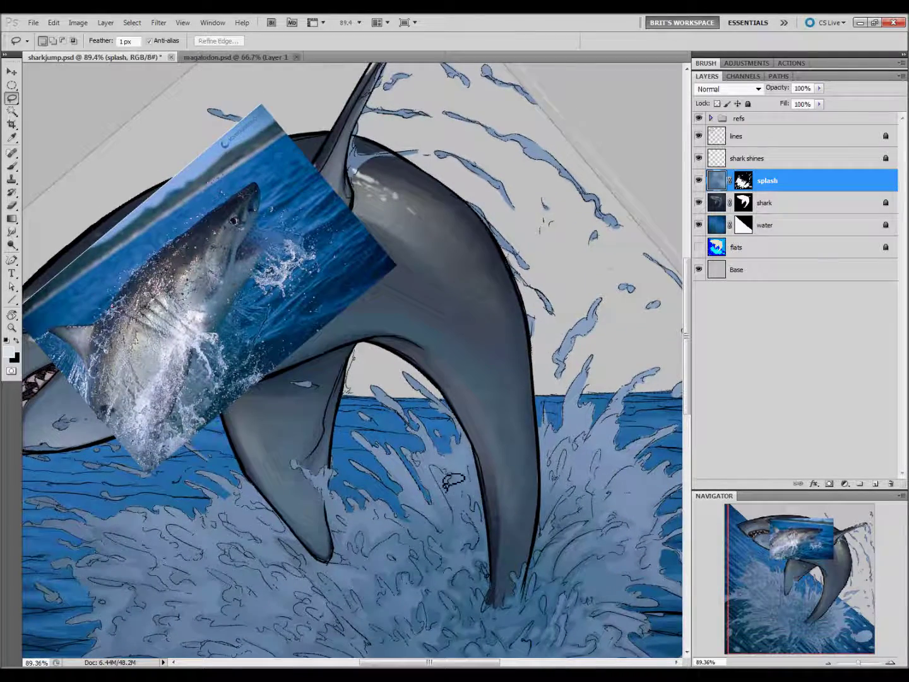
drag(479, 543, 452, 495)
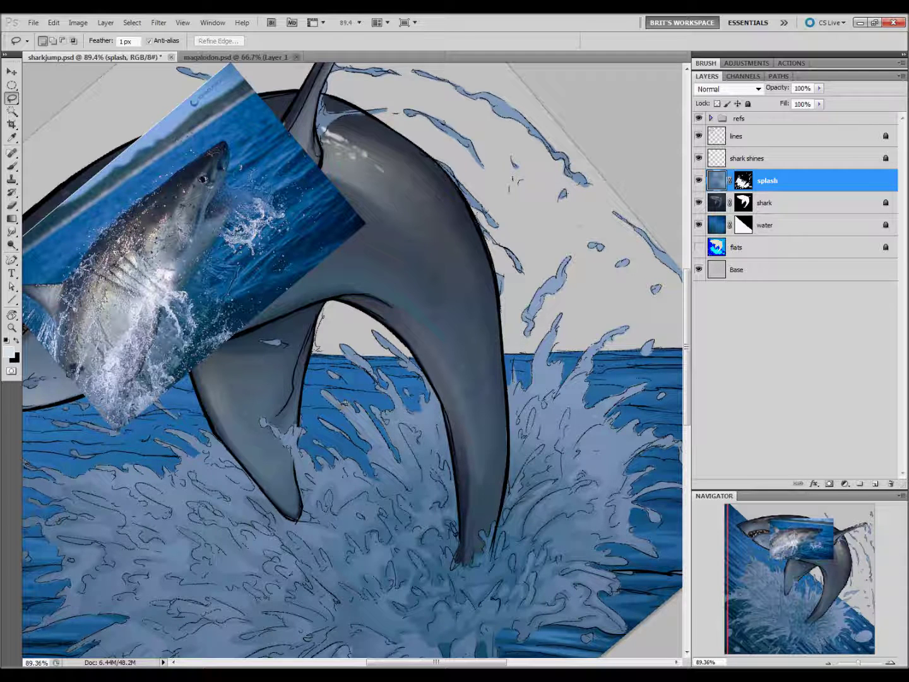
Lasso a splash area beside the tail and brighten it with faint 29% light gradients
mouse_move(326, 392)
mouse_down()
mouse_move(397, 435)
mouse_move(392, 417)
mouse_up()
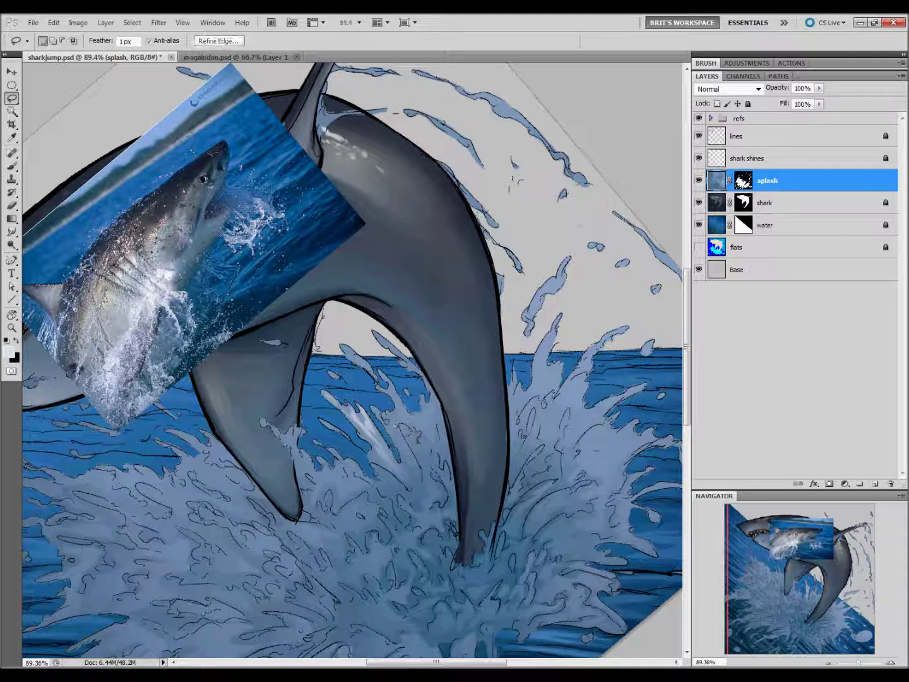
key(g)
key(l)
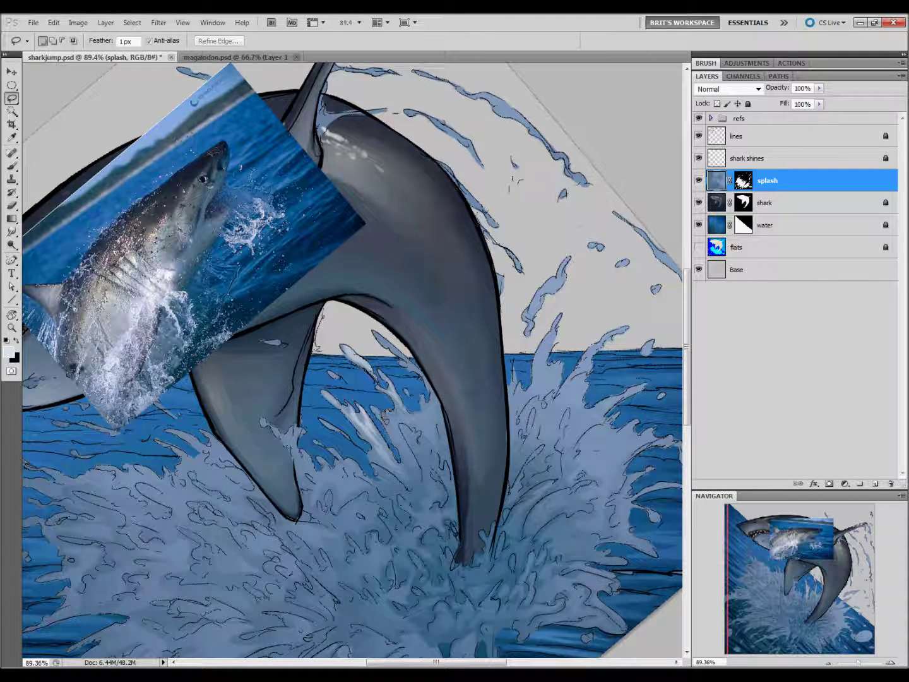
key(g)
drag(378, 411, 417, 455)
key(l)
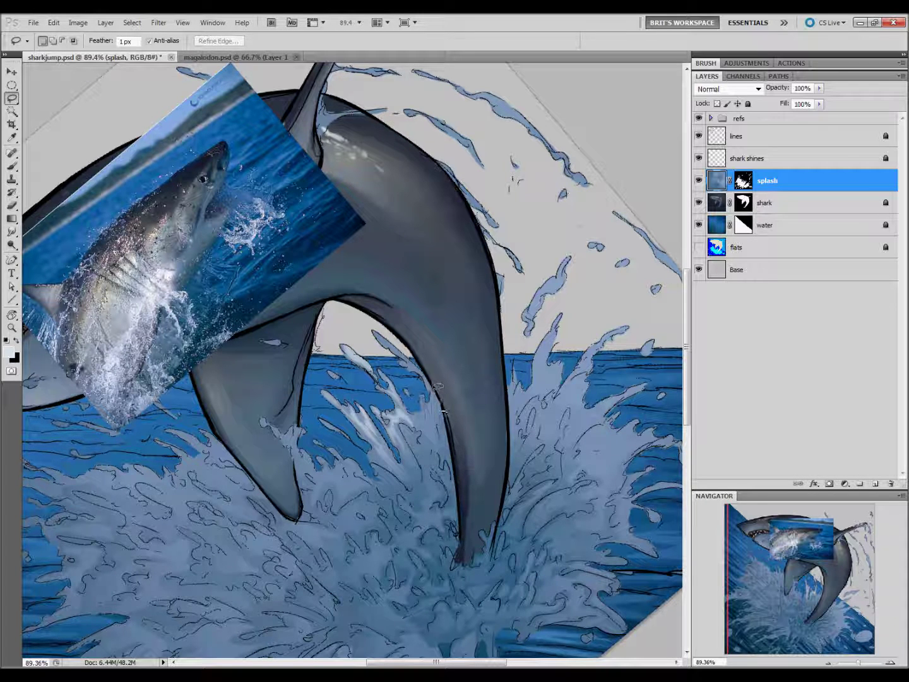
key(g)
drag(441, 451, 379, 332)
Brighten another splash streak near the tail with a faint gradient
key(l)
key(g)
key(l)
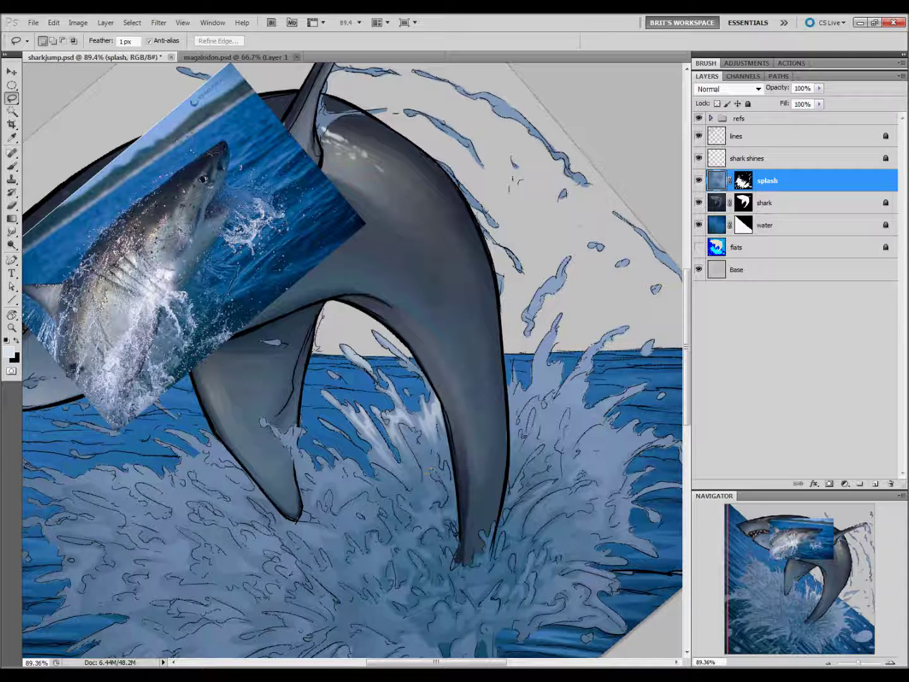
key(g)
key(l)
drag(429, 479, 411, 426)
Lighten the splash below the tail tip with a faint gradient
key(g)
key(l)
key(g)
drag(445, 483, 436, 452)
key(l)
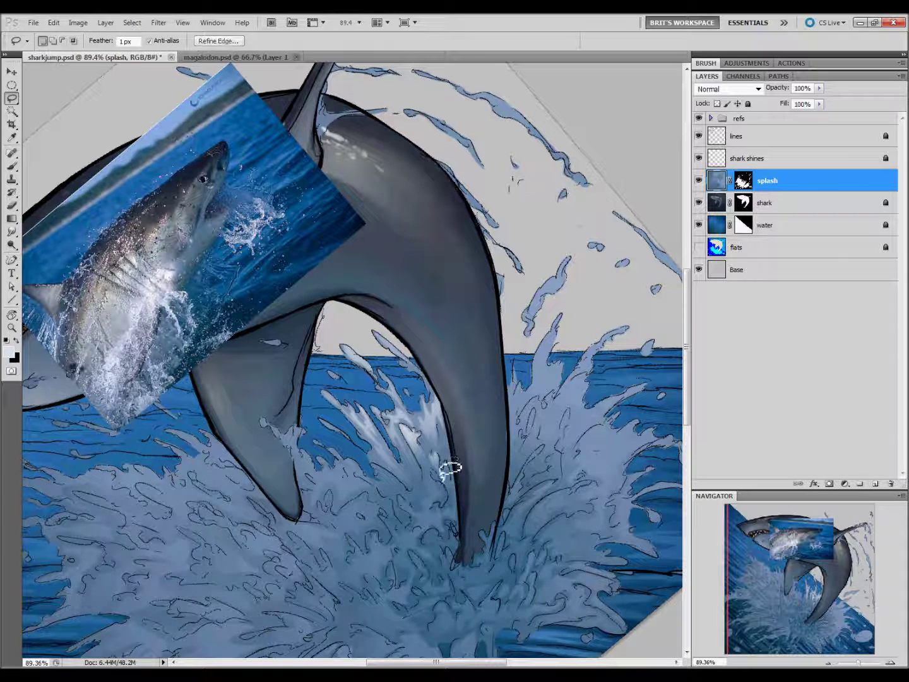
key(g)
key(l)
mouse_move(416, 497)
mouse_down()
mouse_move(402, 483)
mouse_move(457, 481)
mouse_move(347, 514)
mouse_up()
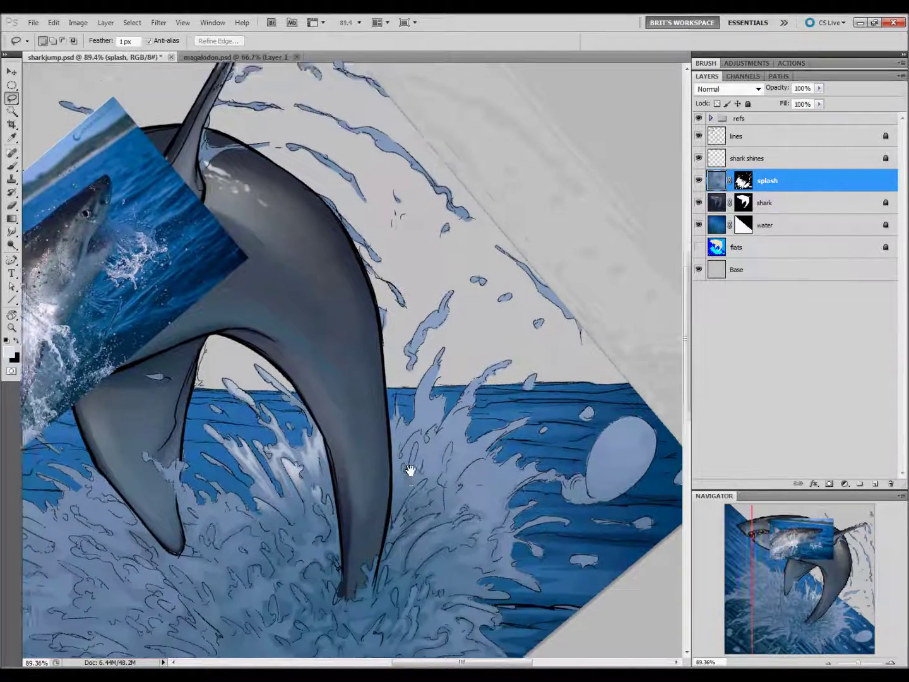
Paint light splash marks beside and right of the tail with the Brush
drag(411, 470, 408, 446)
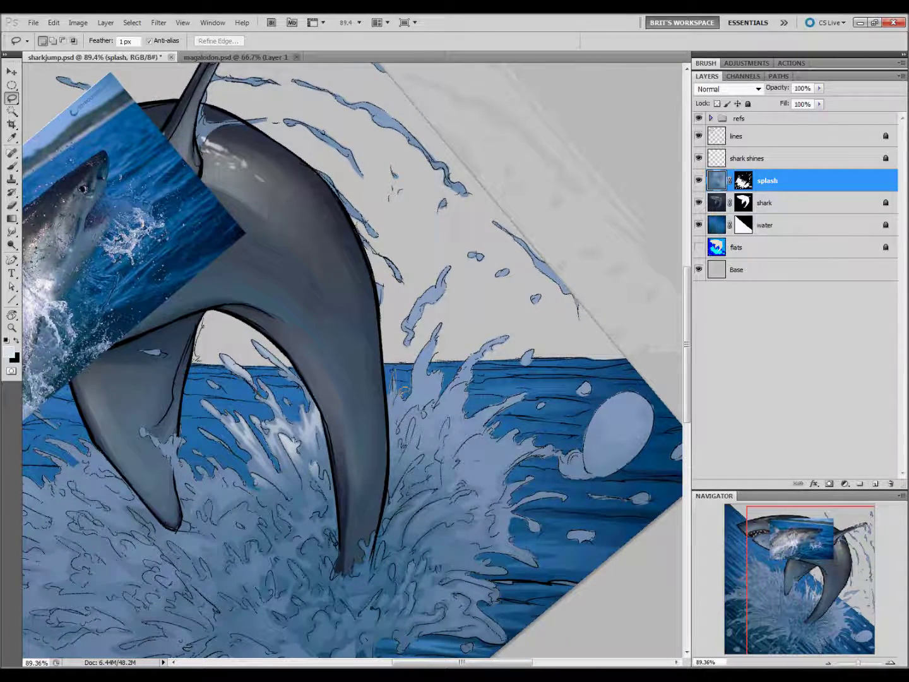
key(b)
drag(397, 404, 395, 376)
key(l)
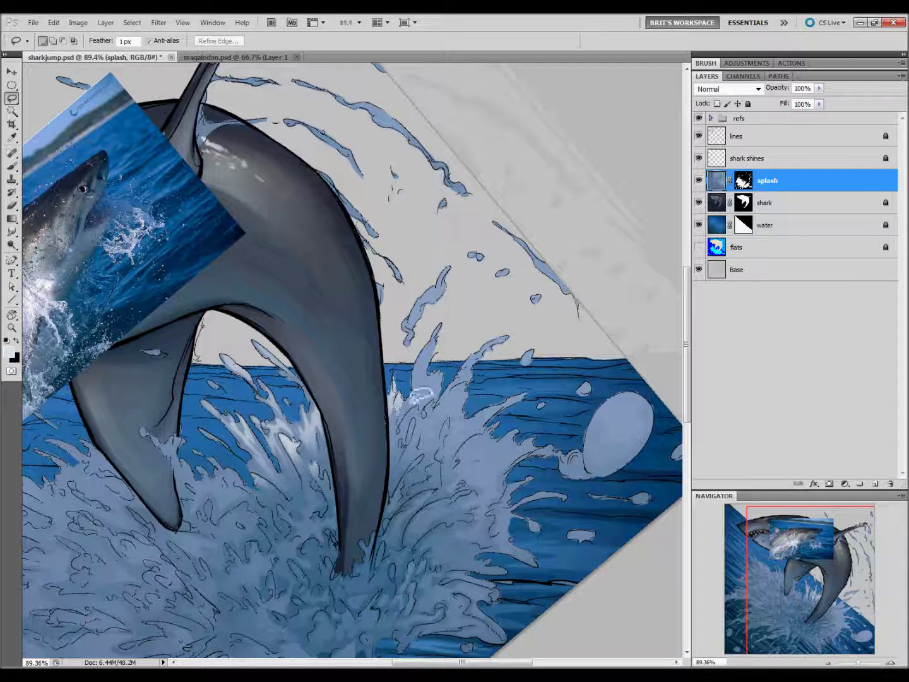
key(b)
drag(439, 320, 418, 367)
key(l)
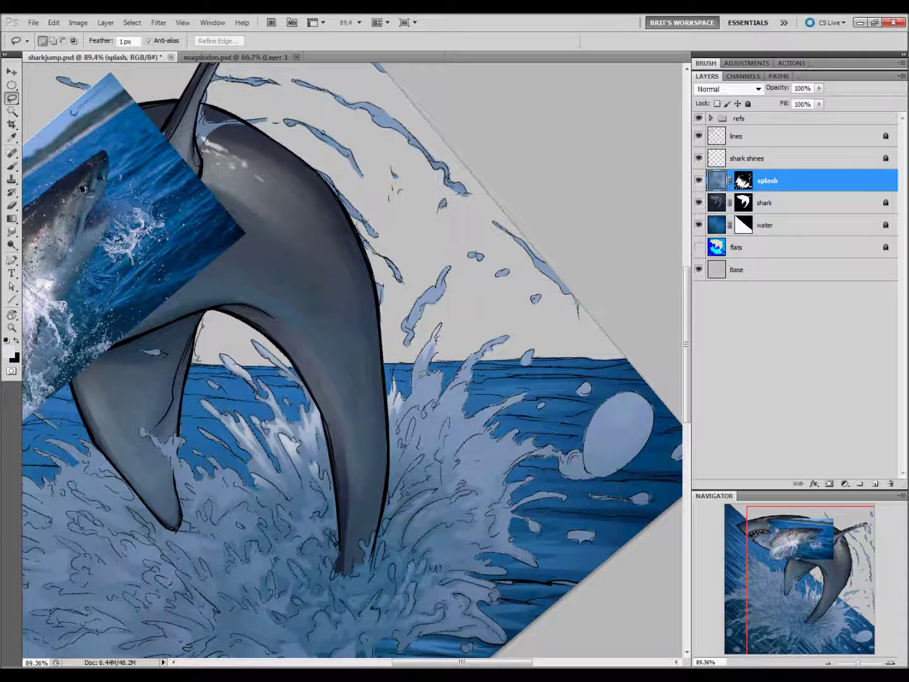
Add more light brush strokes to the lower splash and a curl beside the tail
key(b)
drag(445, 367, 418, 407)
key(l)
key(b)
drag(435, 405, 390, 448)
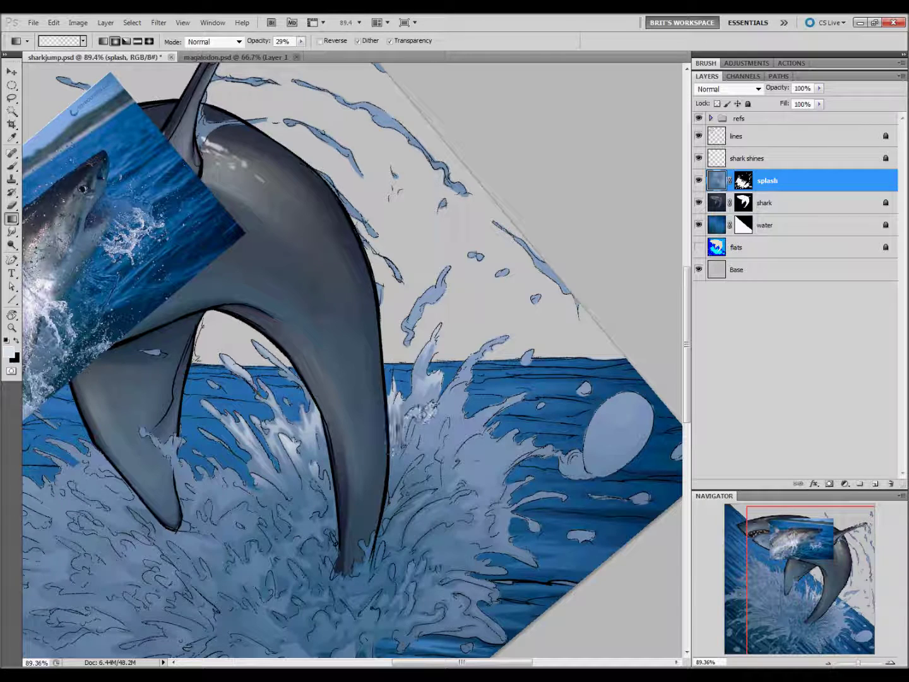
key(l)
key(b)
drag(477, 378, 513, 339)
key(l)
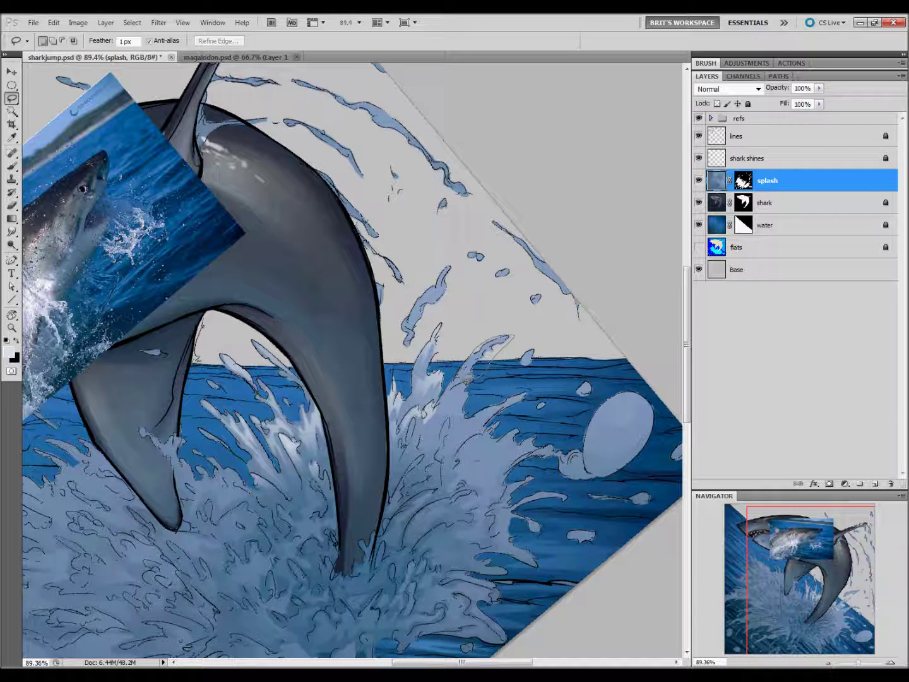
Brighten the selected splash with a faint gradient, then deselect
key(g)
drag(505, 341, 459, 412)
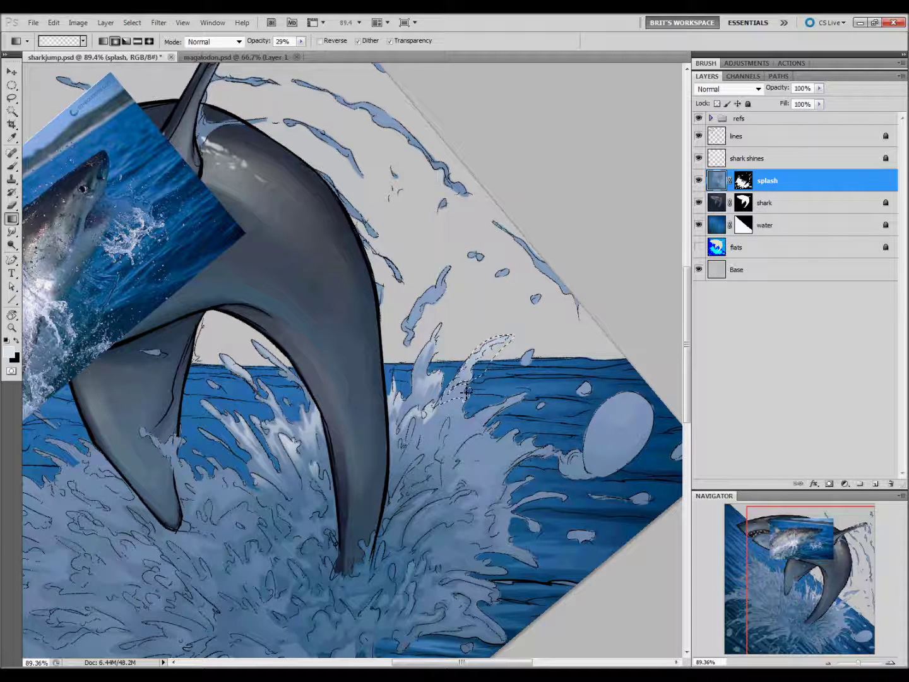
key(ctrl+d)
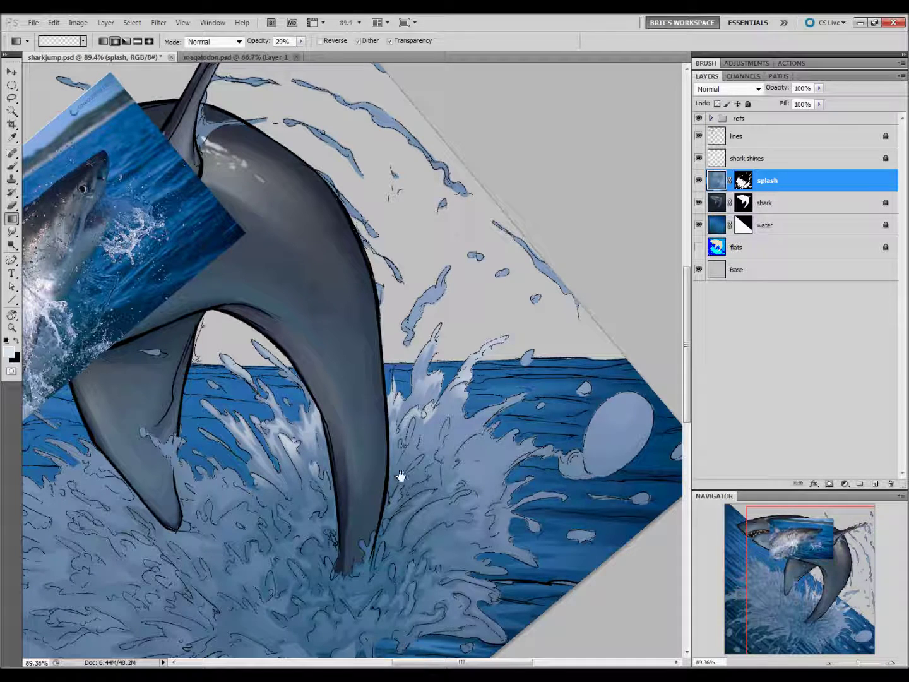
drag(399, 477, 435, 464)
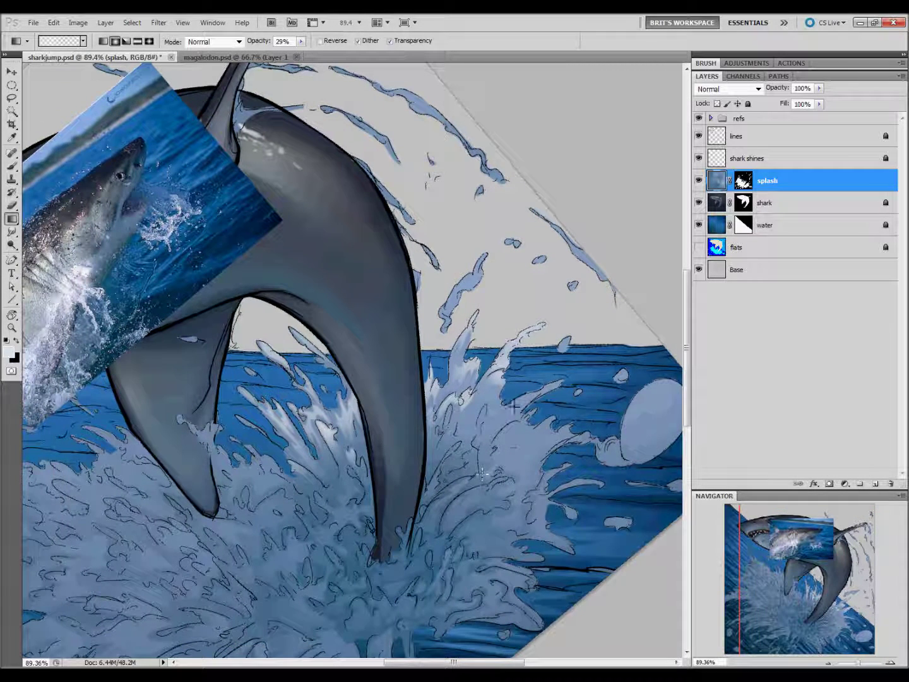
key(l)
key(g)
key(l)
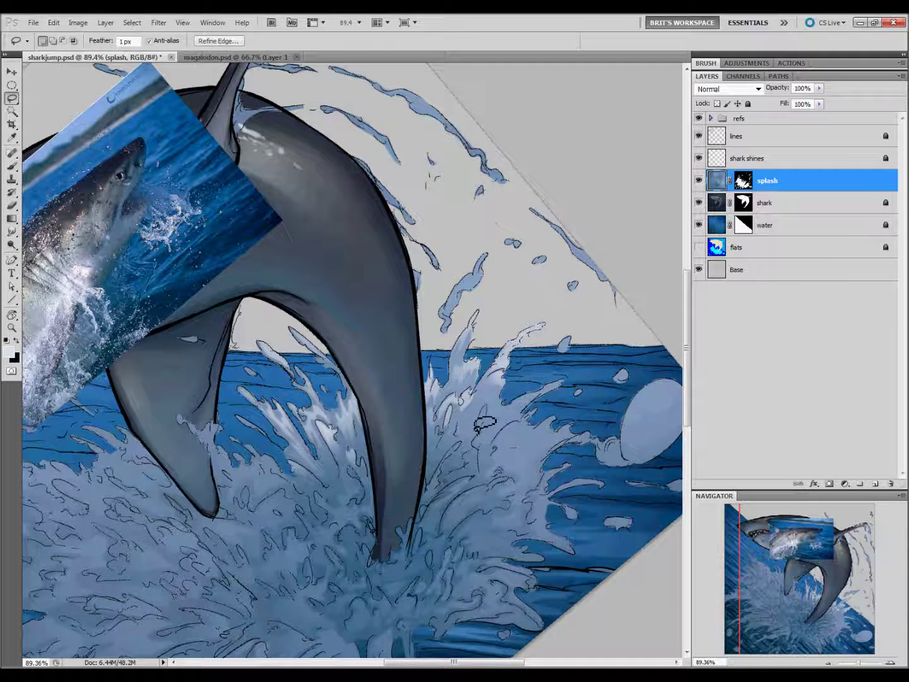
key(g)
key(l)
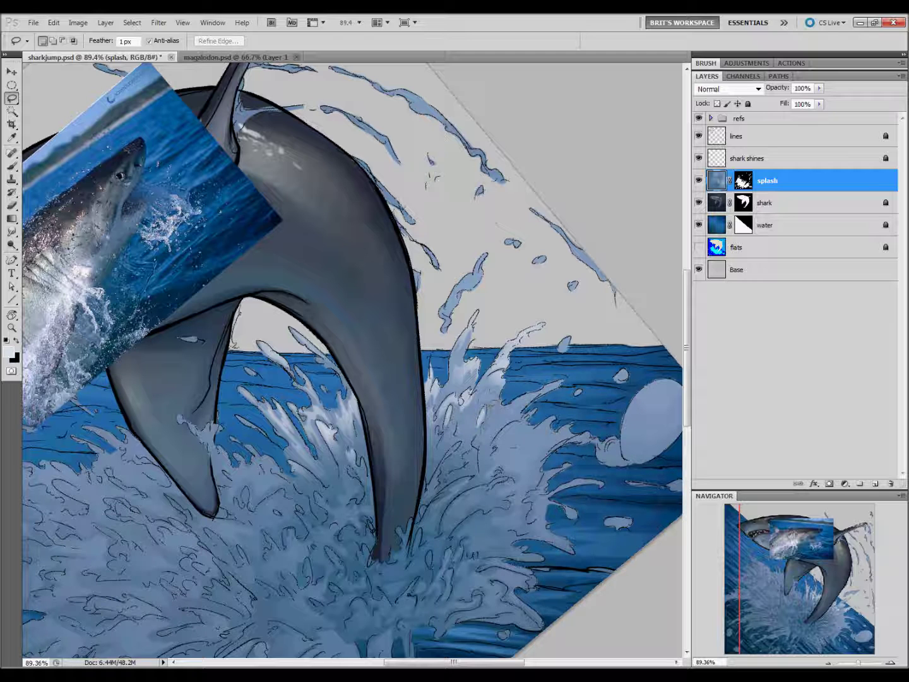
key(g)
key(l)
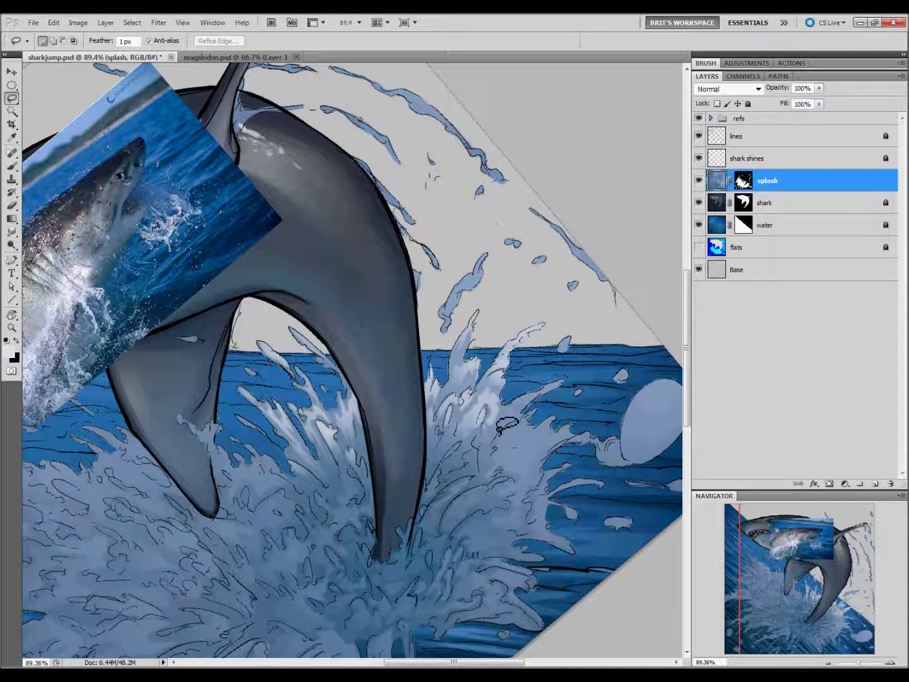
Lay a faint 29% light gradient over the selected spray on the right
key(g)
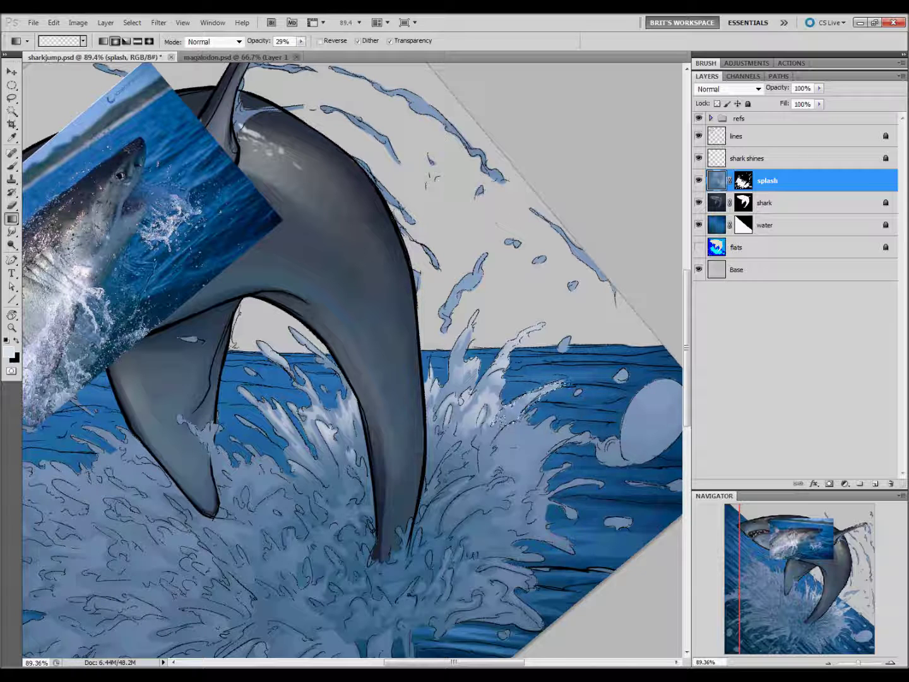
key(l)
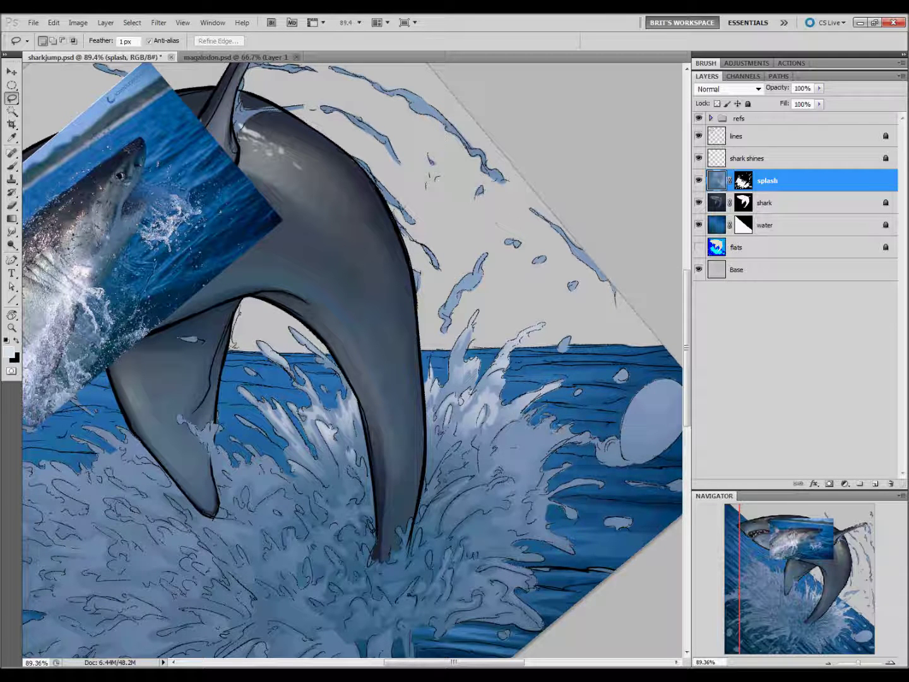
key(g)
key(l)
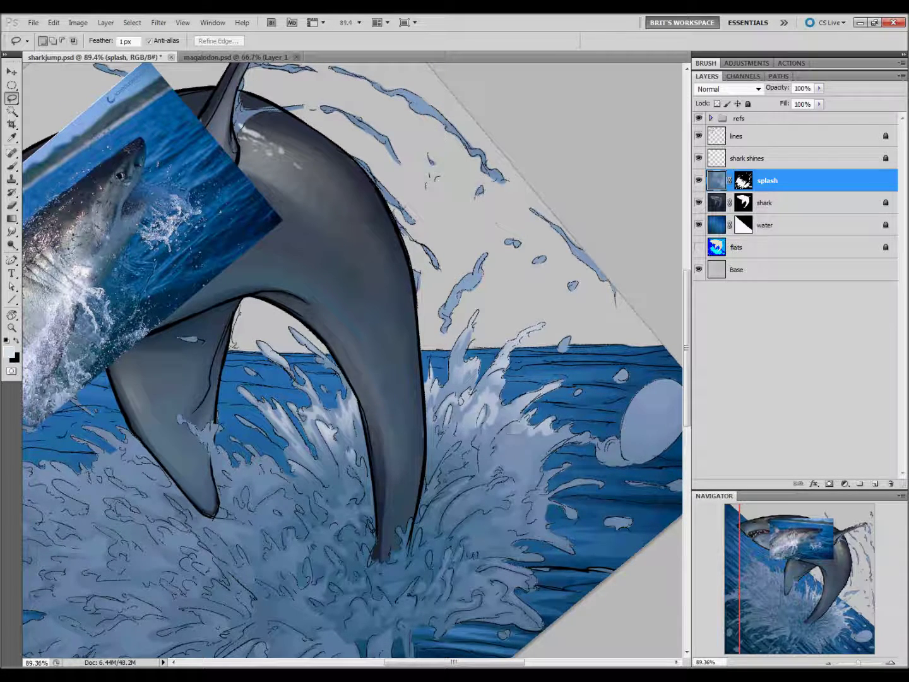
key(g)
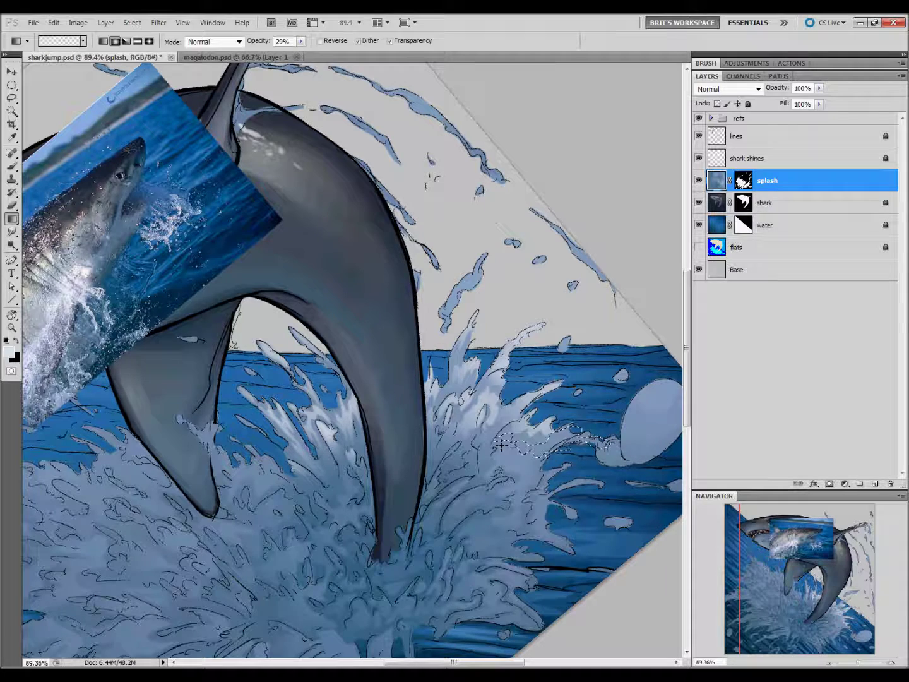
drag(497, 442, 582, 464)
mouse_move(534, 495)
mouse_down()
mouse_move(617, 516)
mouse_move(502, 523)
mouse_move(464, 514)
mouse_up()
Select the round water bubble and a small highlight area at its top with the Elliptical Marquee
key(l)
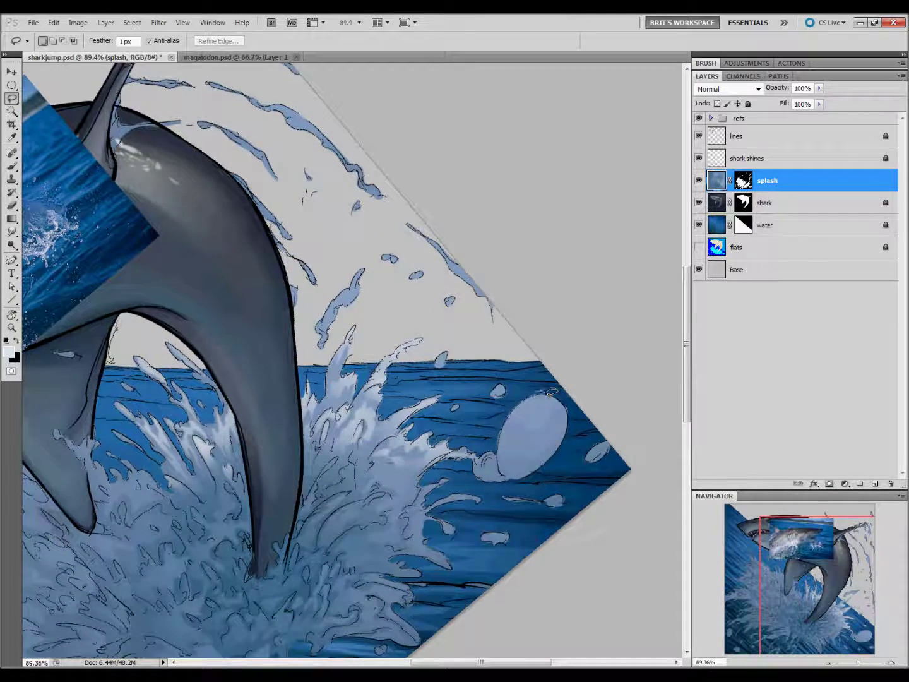
key(m)
drag(499, 393, 569, 478)
key(l)
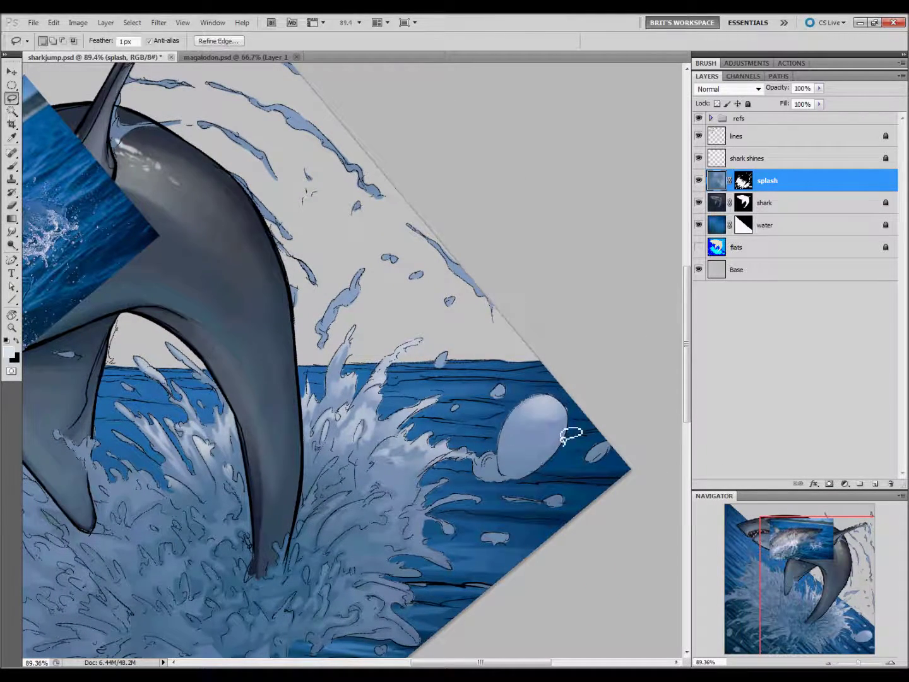
key(m)
drag(522, 397, 551, 420)
key(l)
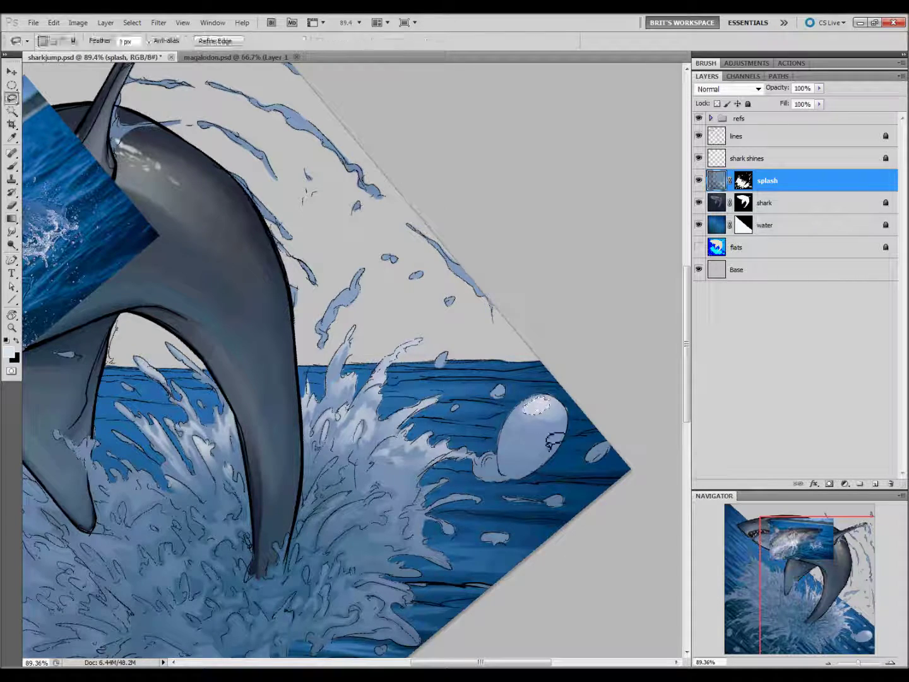
key(ctrl+d)
key(m)
key(l)
Lasso two small spray patches to highlight
scroll(378, 533, left, 5)
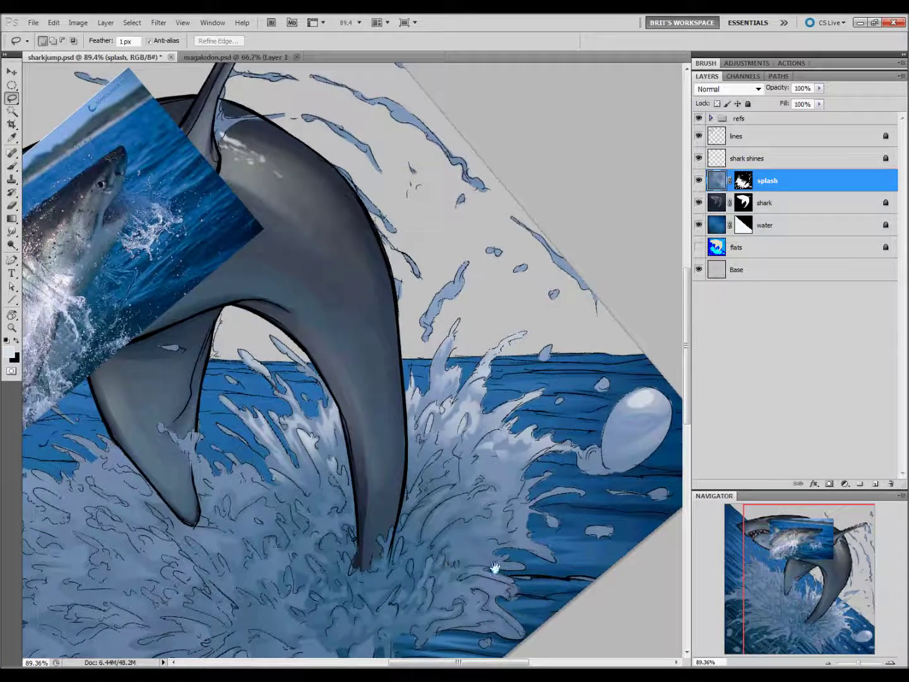
scroll(491, 565, down, 3)
scroll(493, 565, left, 2)
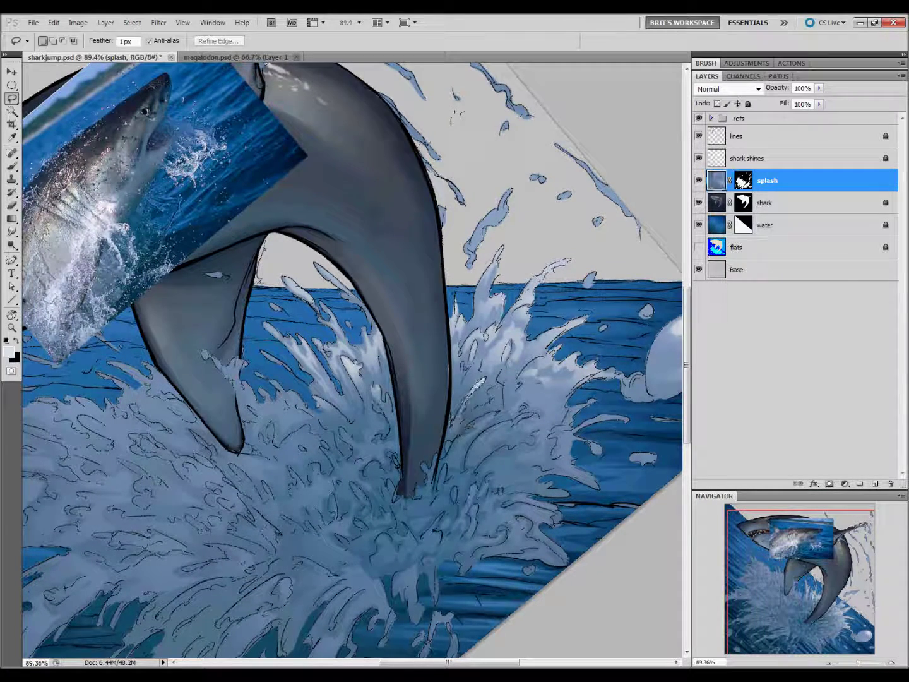
drag(485, 400, 514, 378)
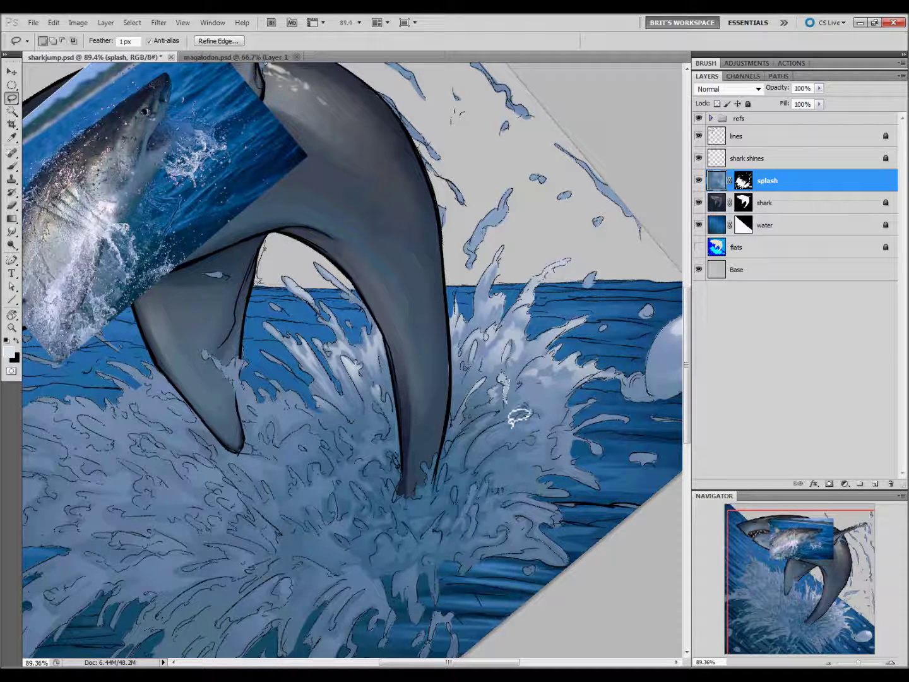
drag(505, 382, 497, 412)
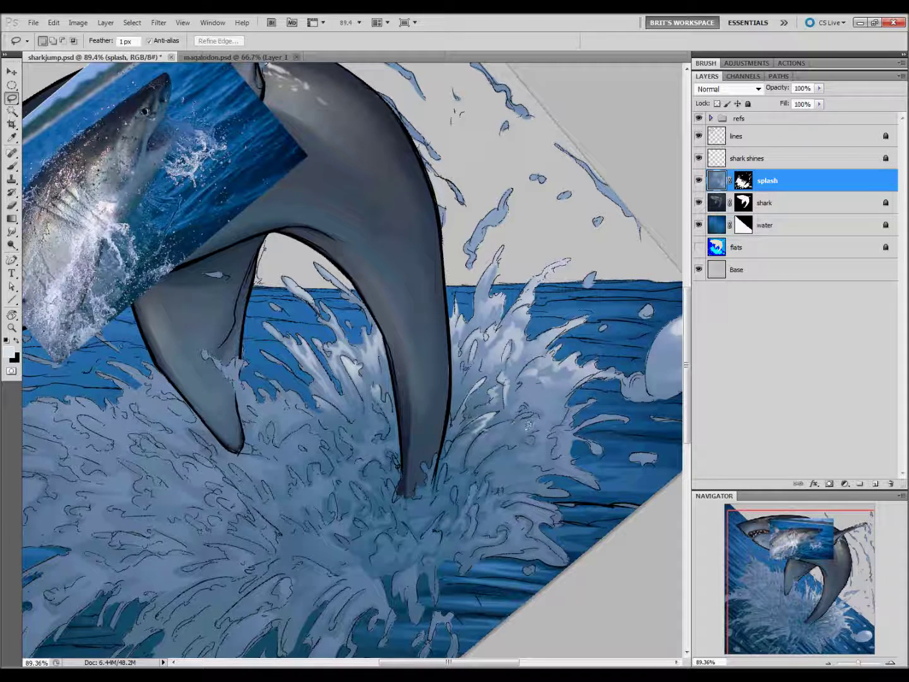
key(g)
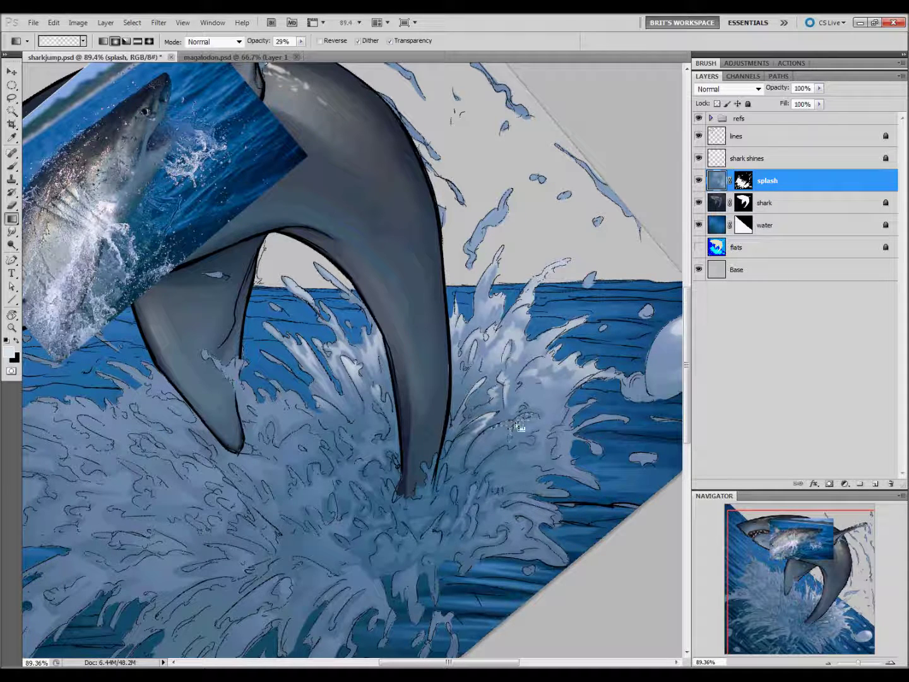
key(l)
key(g)
key(l)
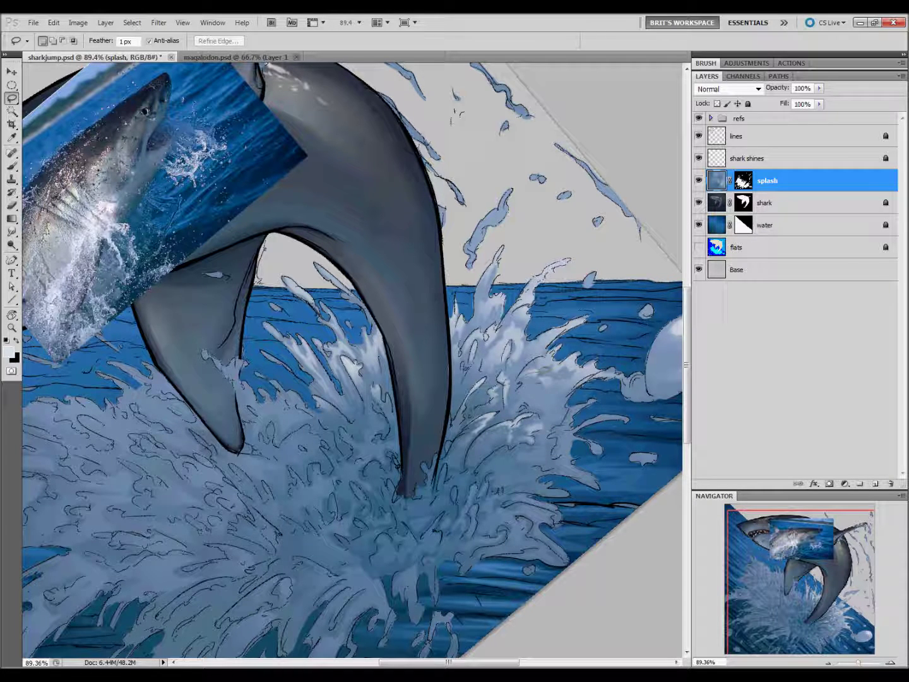
Fill the spray patches with faint gradients and rotate the canvas to a new working angle
key(g)
key(l)
key(g)
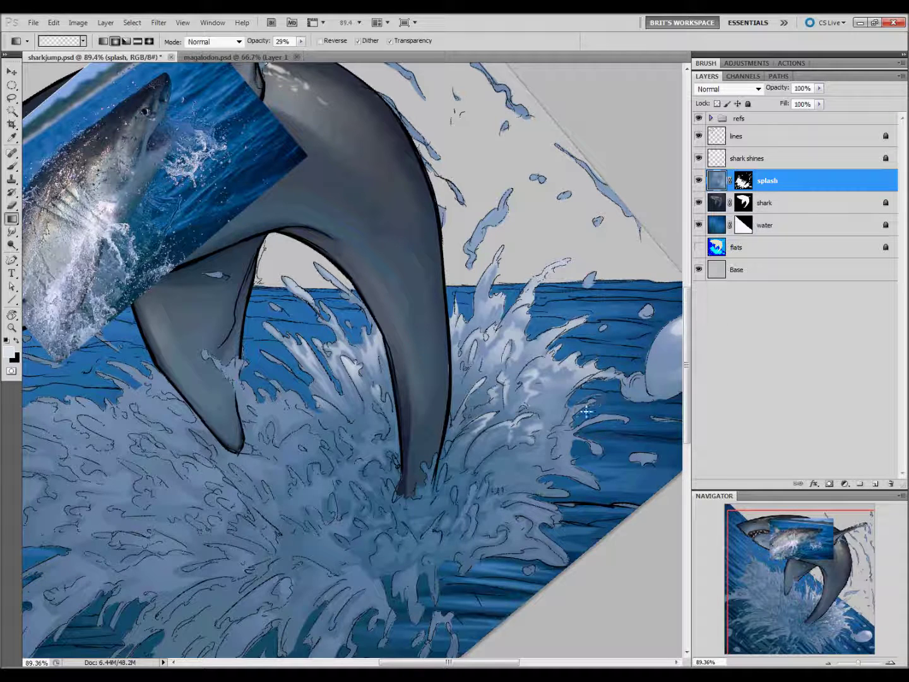
key(l)
key(g)
key(l)
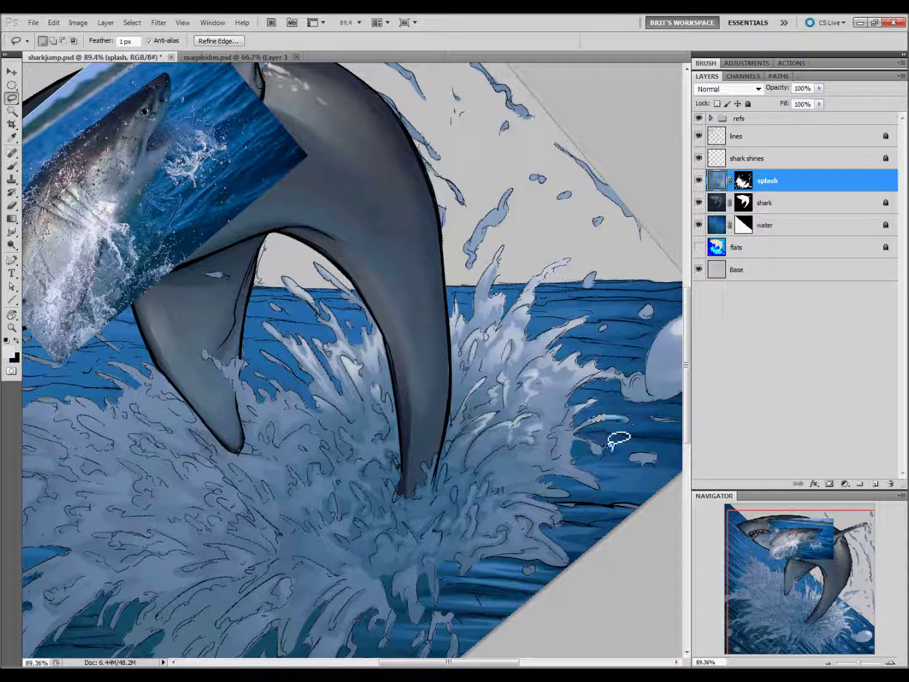
key(g)
key(l)
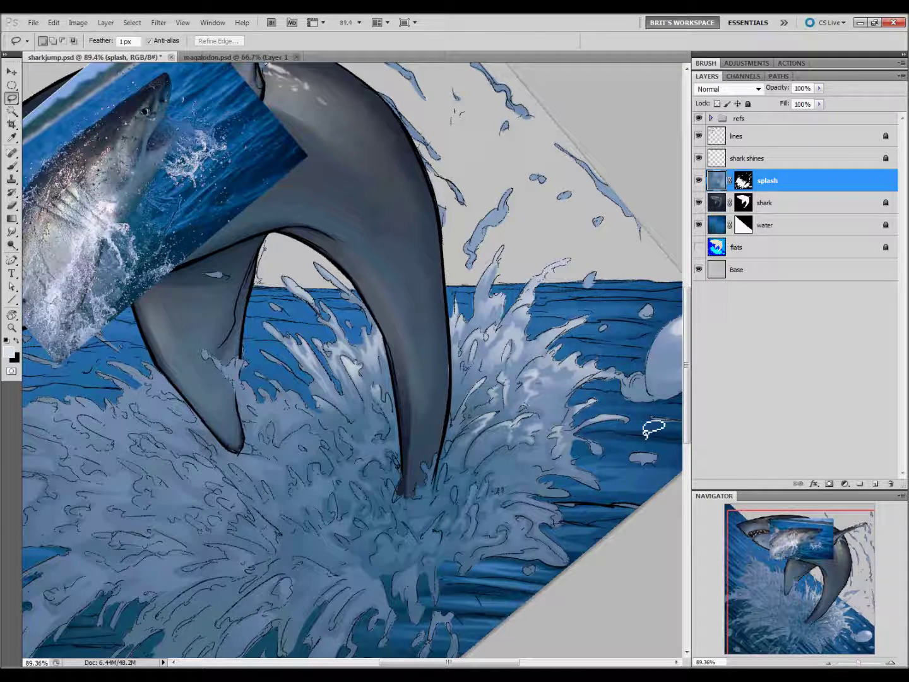
drag(508, 493, 487, 434)
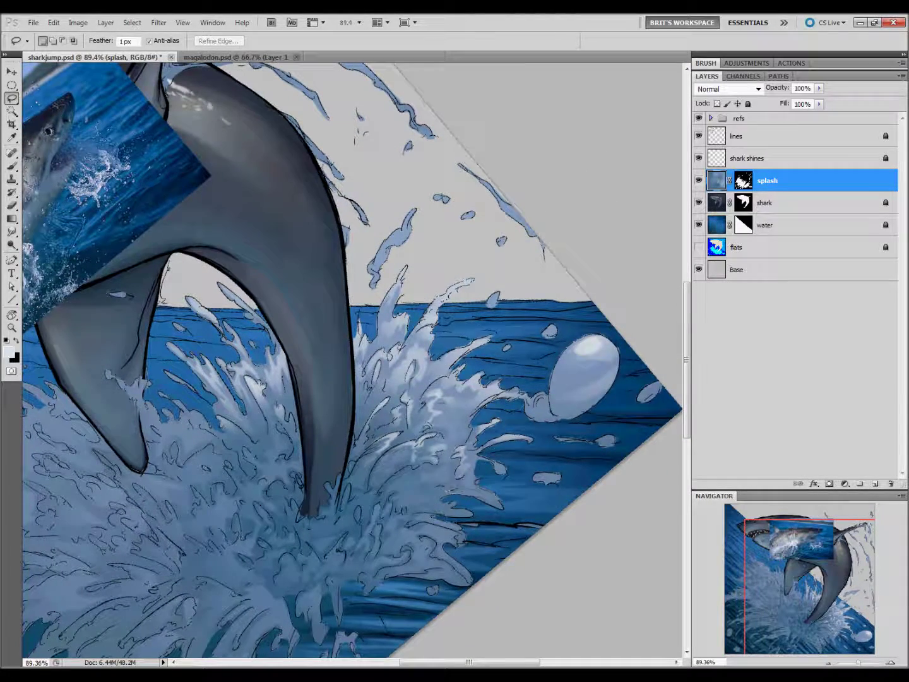
Paint a short white brush stroke on the water, then undo it
key(b)
drag(428, 491, 500, 503)
key(l)
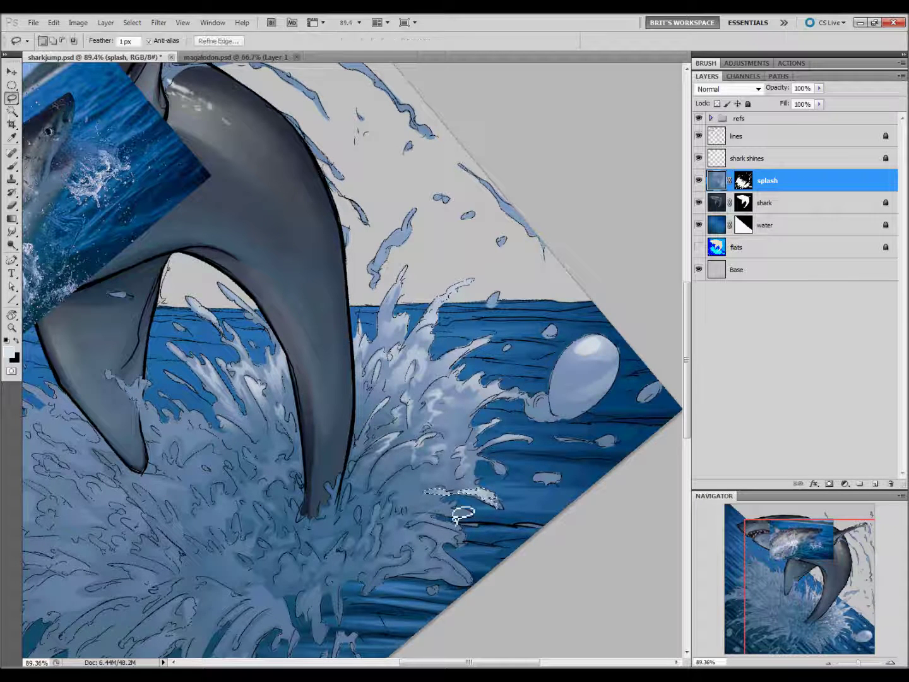
key(ctrl+z)
Lighten the lassoed lower-right spray fragment with a 29% opacity gradient
key(b)
key(l)
key(g)
key(l)
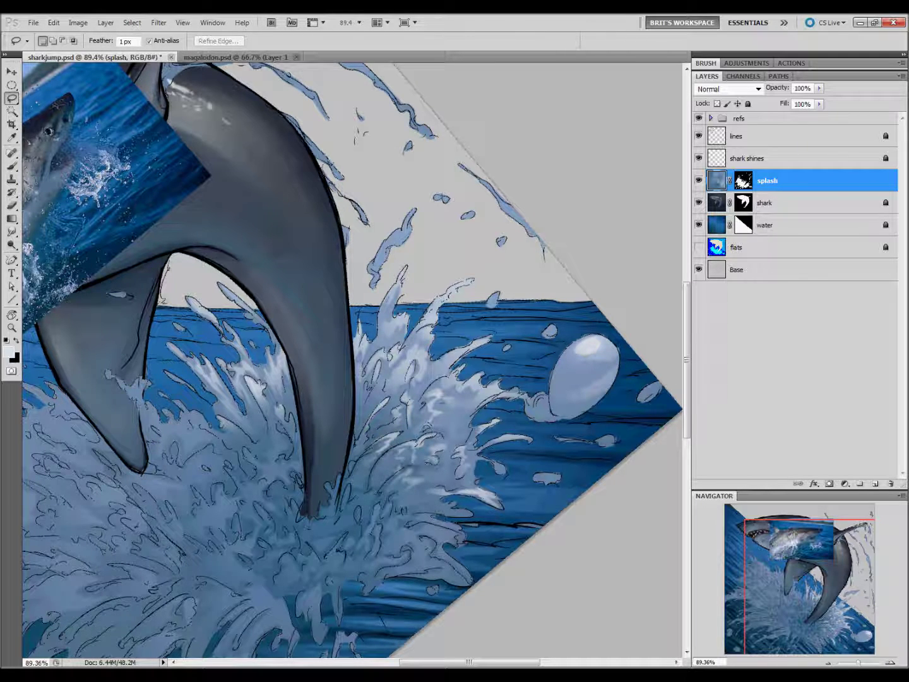
scroll(523, 487, left, 3)
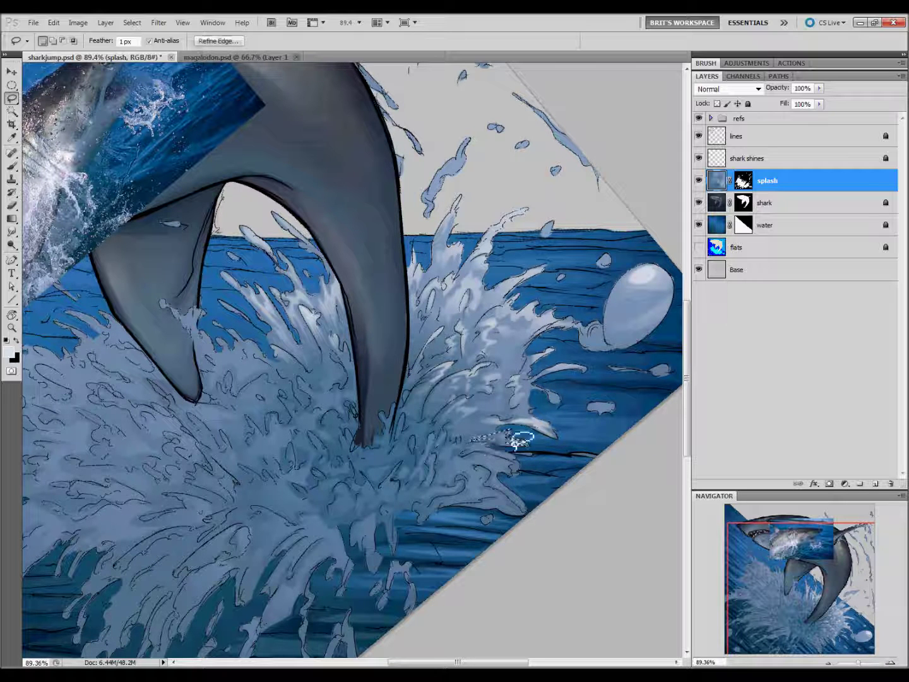
key(g)
key(l)
key(g)
drag(596, 411, 606, 403)
Return to the Lasso tool and pan the view up toward the shark
key(l)
key(g)
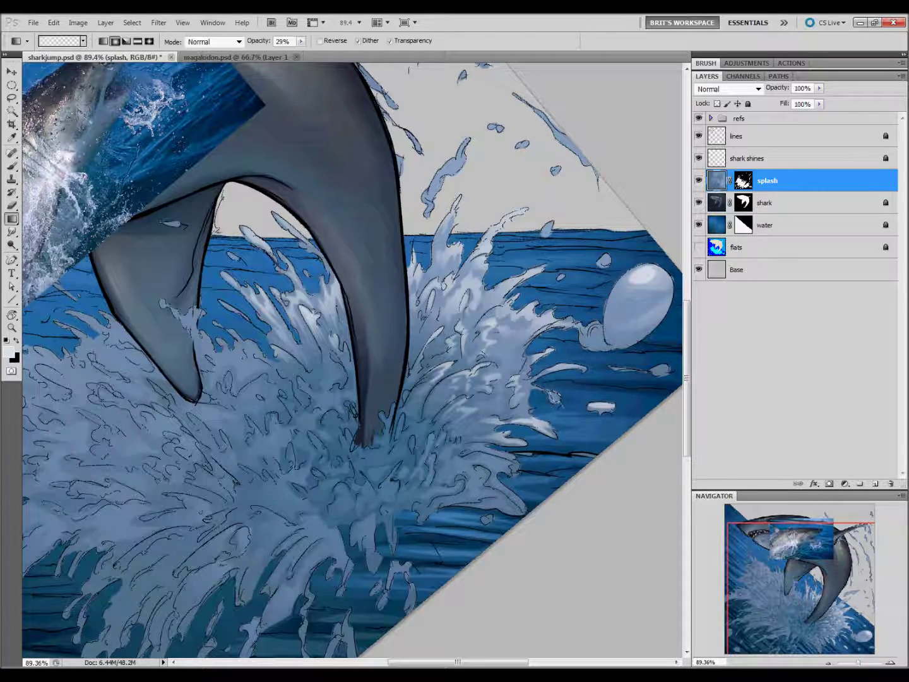
key(l)
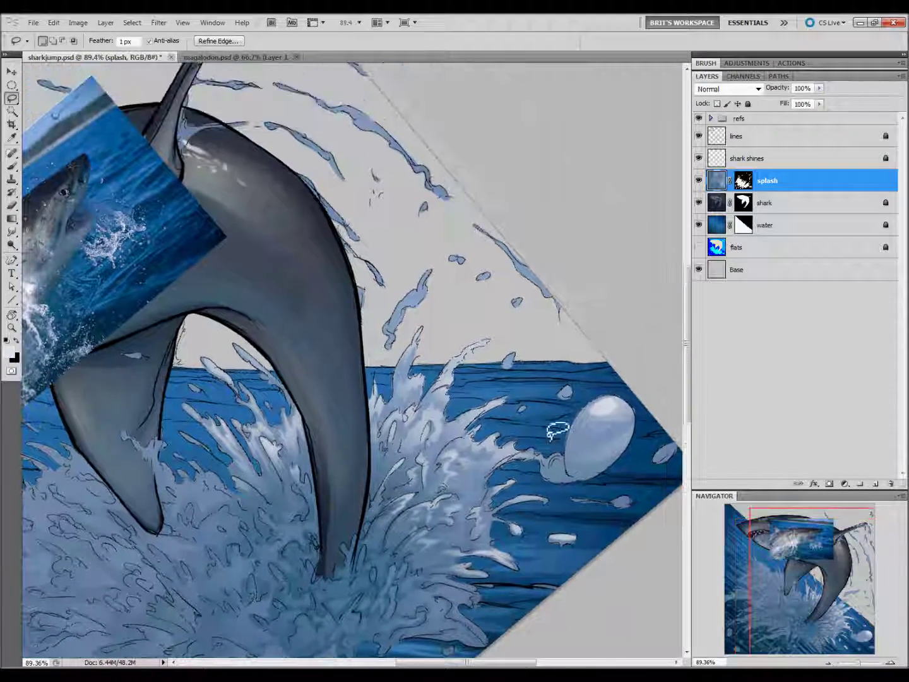
drag(455, 286, 603, 505)
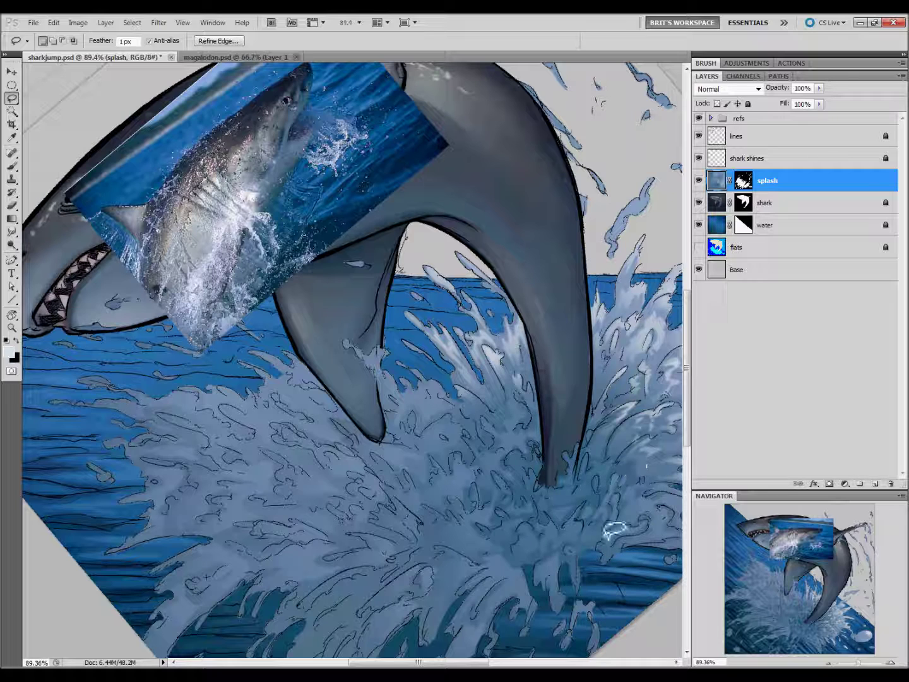
Lasso droplets in the lower-right splash and brighten them with a faint gradient
key(shift)
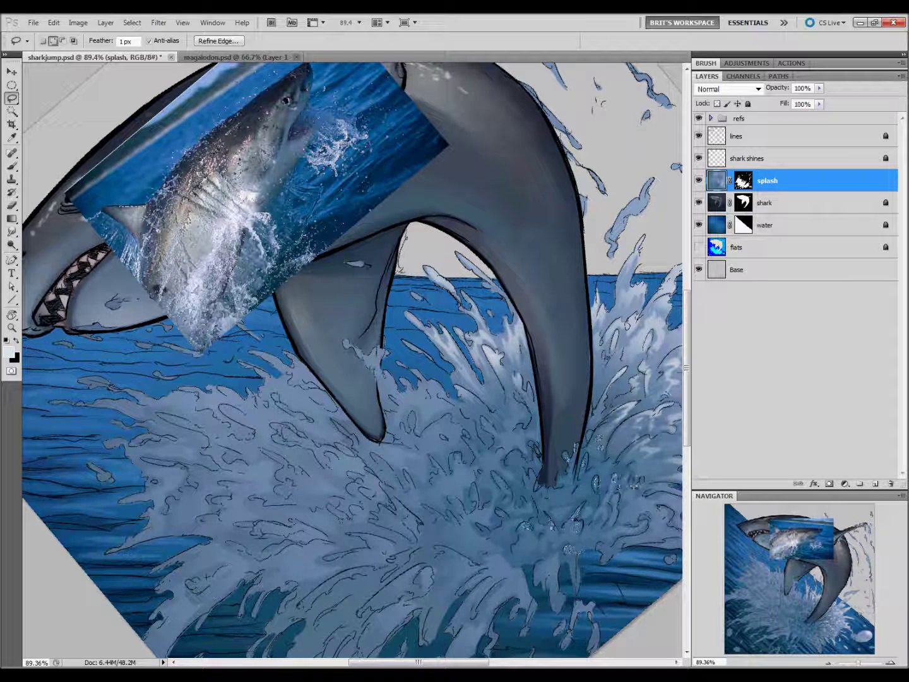
drag(631, 475, 635, 483)
mouse_move(638, 525)
mouse_down()
mouse_move(662, 531)
mouse_move(522, 558)
mouse_up()
key(g)
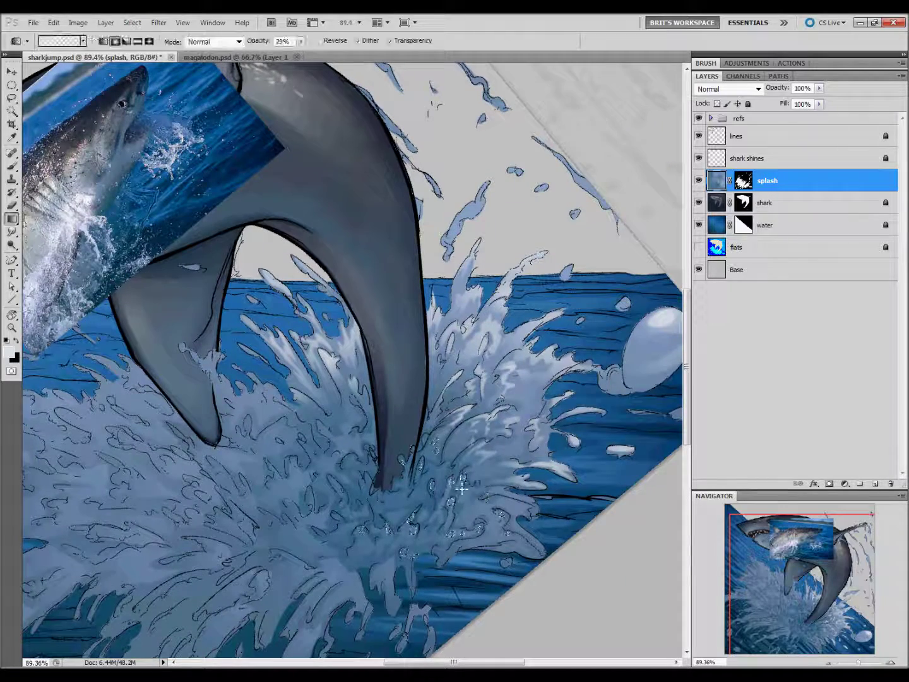
drag(326, 594, 412, 523)
key(l)
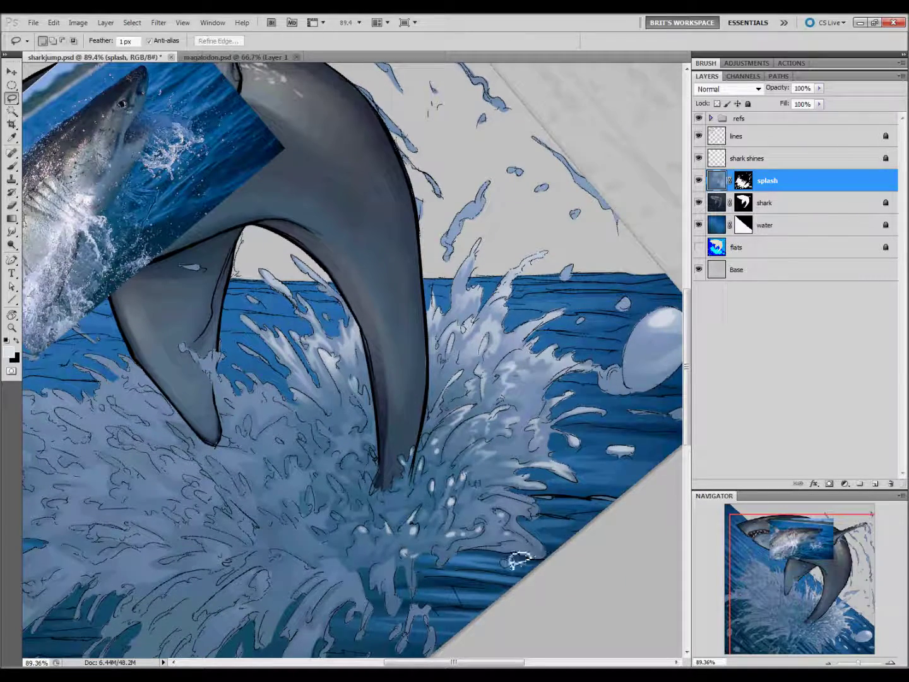
Outline small spray patches near the bottom of the splash
drag(447, 566, 586, 527)
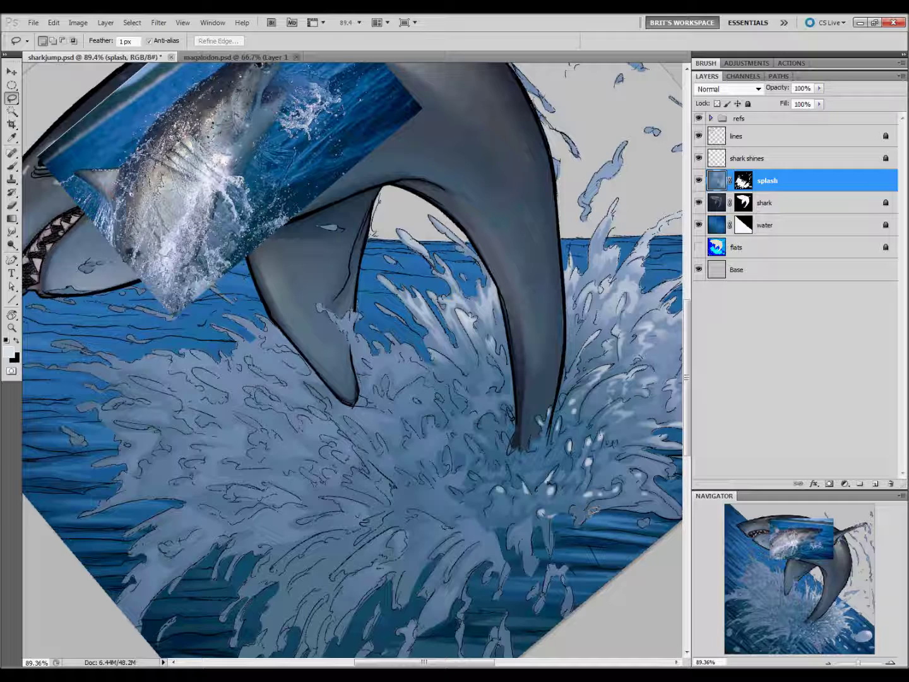
drag(594, 509, 593, 511)
key(l)
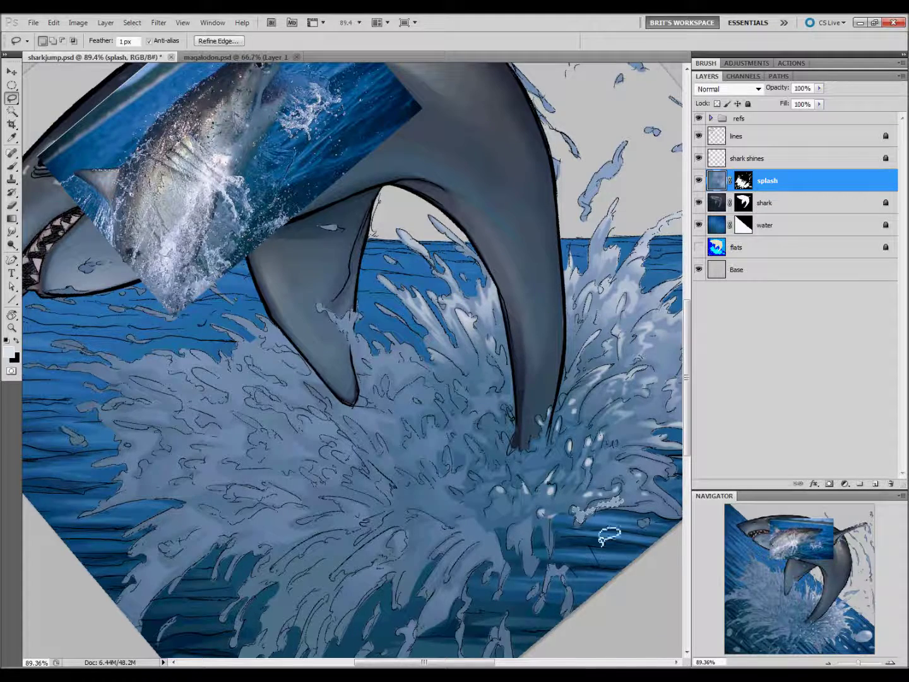
scroll(596, 514, right, 3)
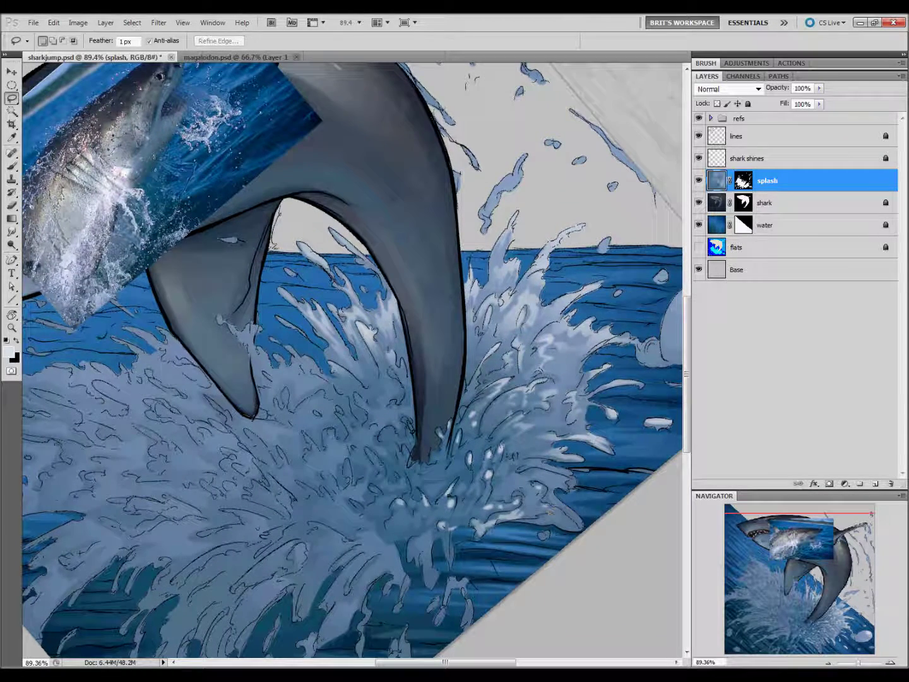
drag(556, 520, 571, 474)
Switch between the Gradient and Lasso tools, ending on Lasso, and clear the small selection
key(g)
key(l)
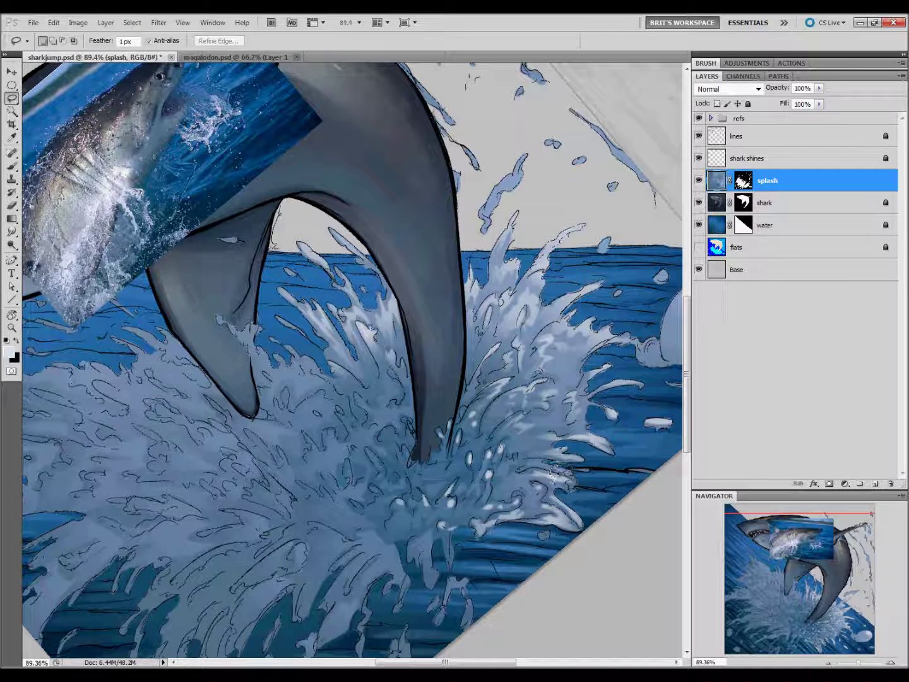
key(g)
key(l)
scroll(509, 527, down, 2)
scroll(508, 527, left, 5)
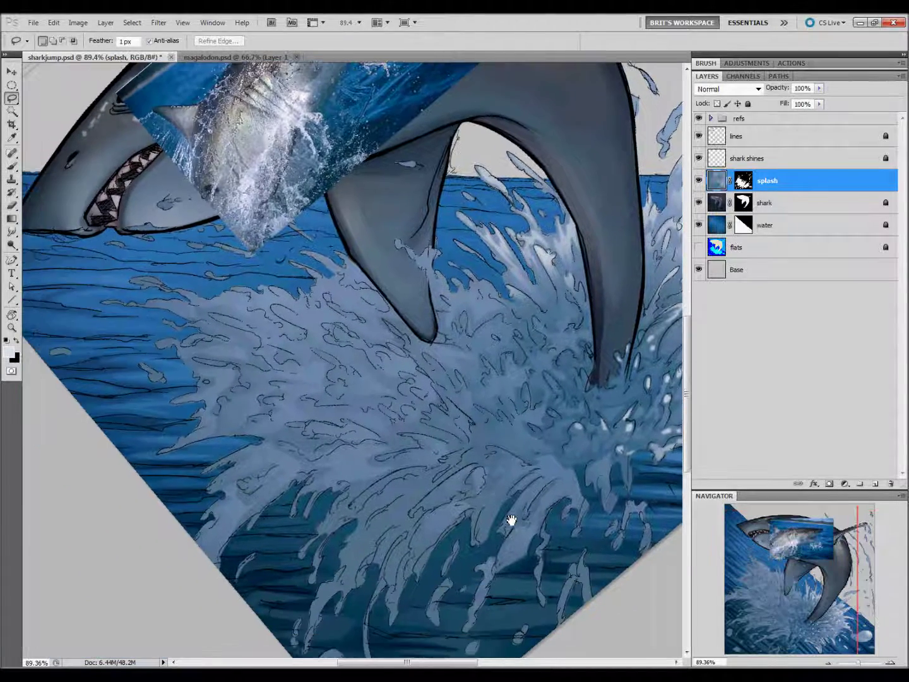
click(591, 478)
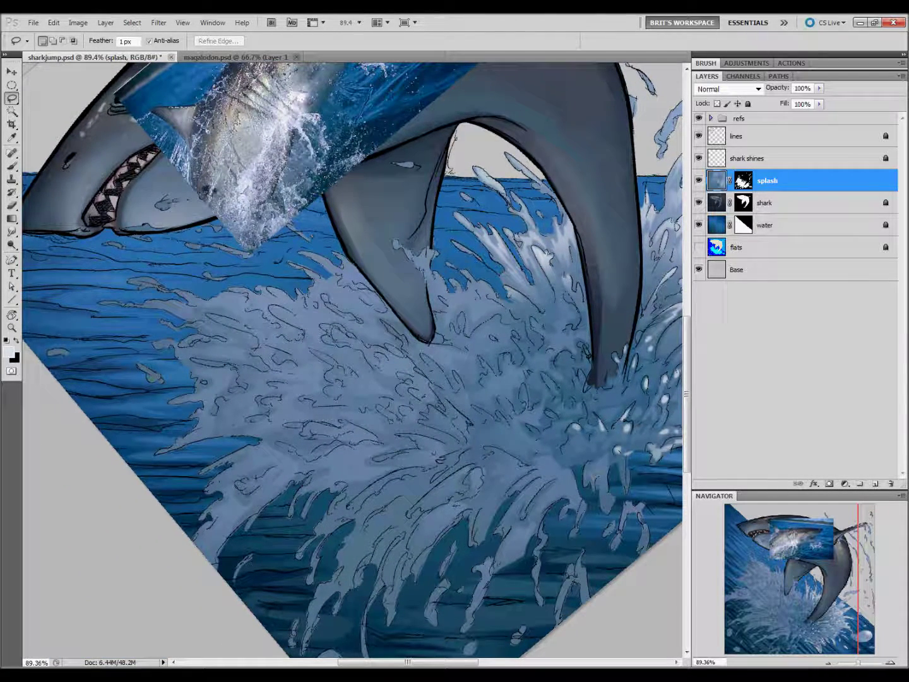
Toggle between the Gradient and Lasso tools and move the view to the tail fins
key(g)
key(l)
key(g)
key(l)
key(g)
key(l)
key(g)
key(l)
key(g)
key(l)
key(g)
key(l)
key(g)
key(l)
drag(639, 554, 522, 470)
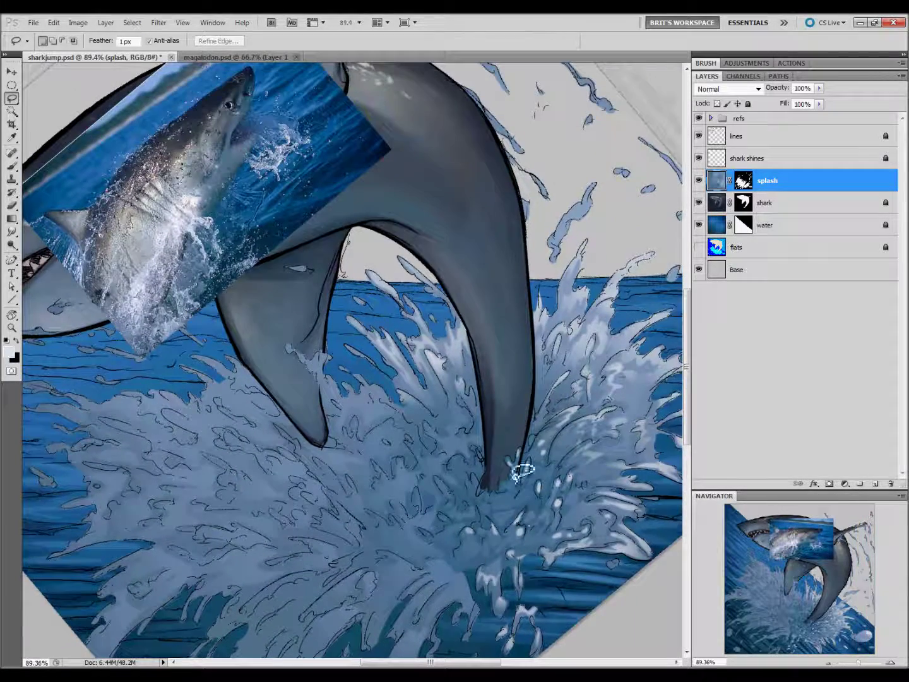
Lasso a small splash patch near the tail fins, then deselect it
drag(456, 513, 450, 525)
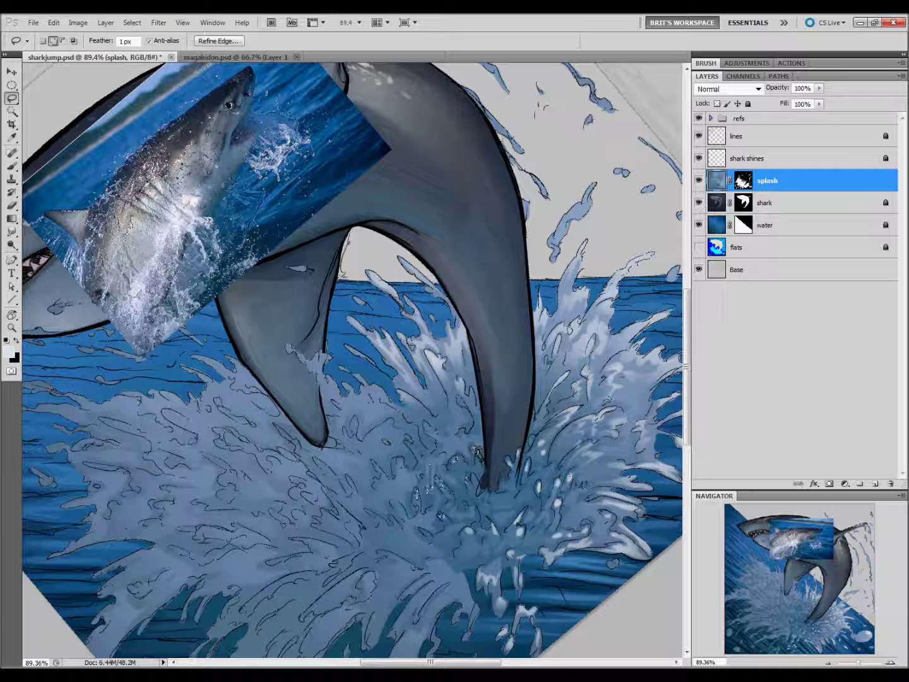
mouse_move(445, 441)
mouse_down()
mouse_move(472, 450)
mouse_move(419, 425)
mouse_up()
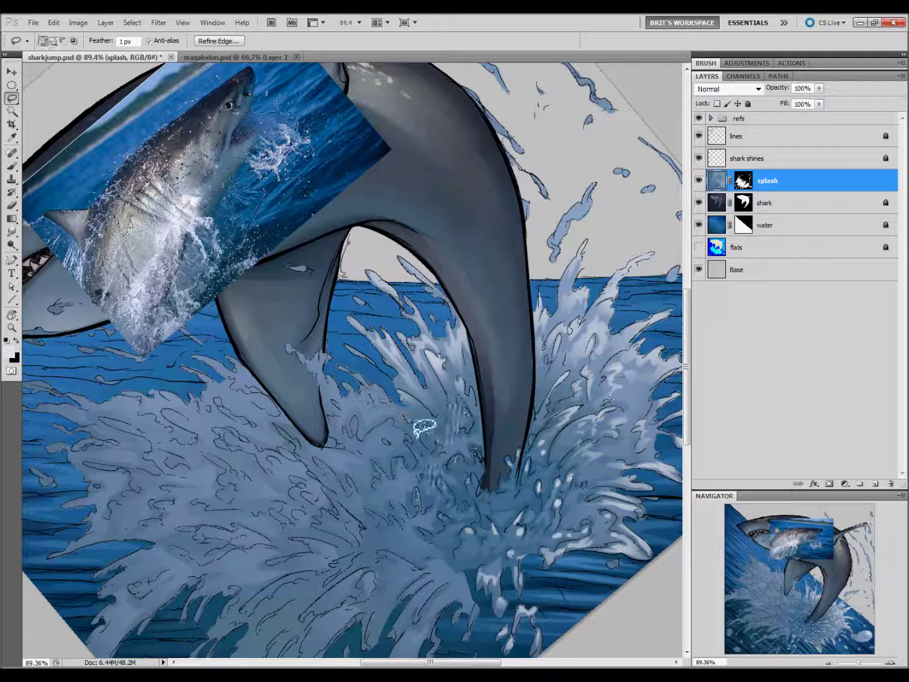
key(g)
key(ctrl+d)
key(l)
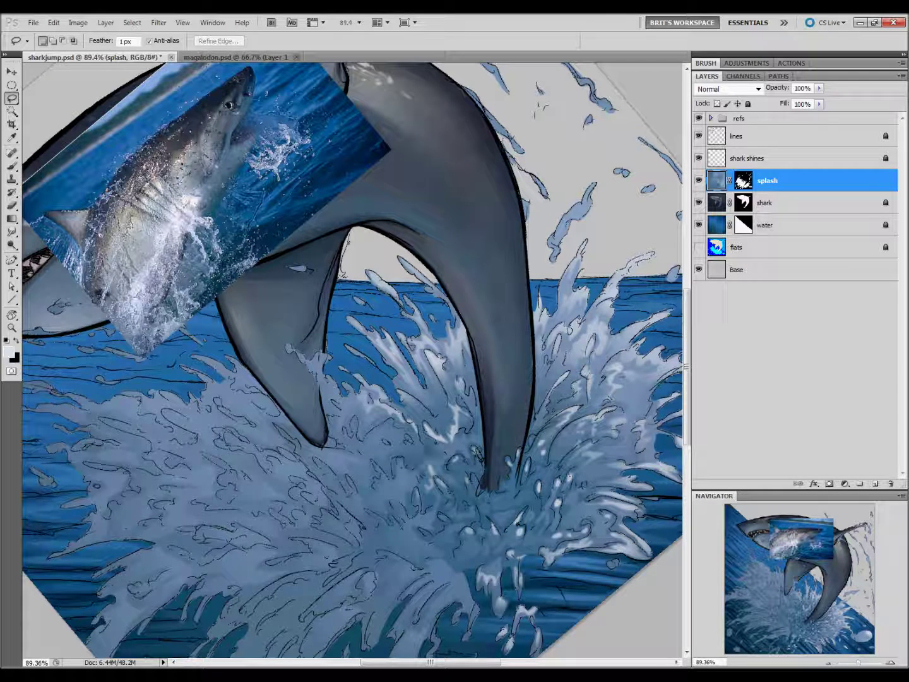
Brighten a splash area beside the fin with a 29% gradient and deselect
drag(378, 404, 413, 445)
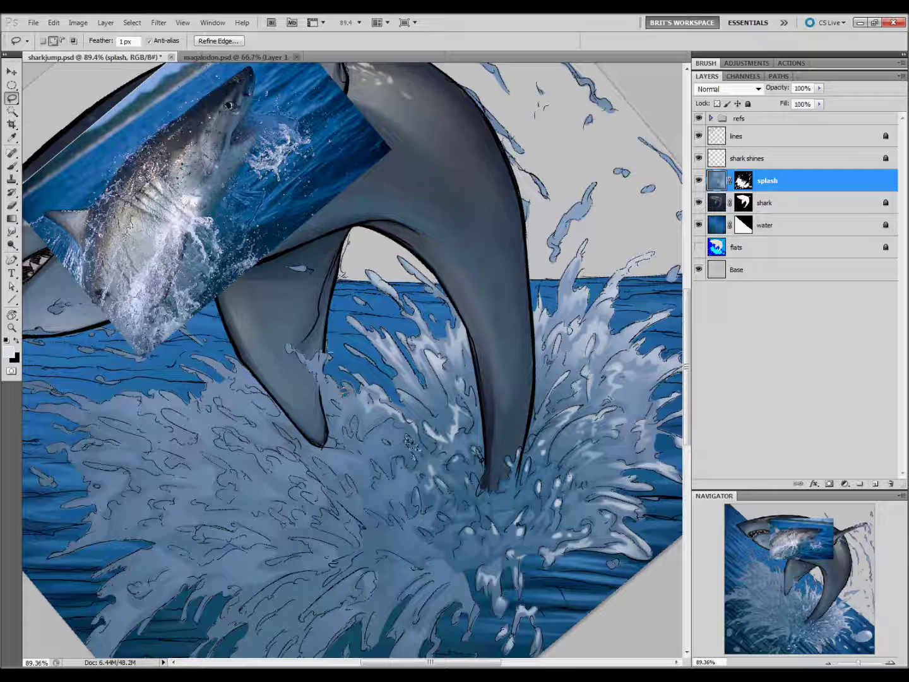
mouse_move(326, 369)
mouse_down()
mouse_move(354, 435)
mouse_move(416, 452)
mouse_up()
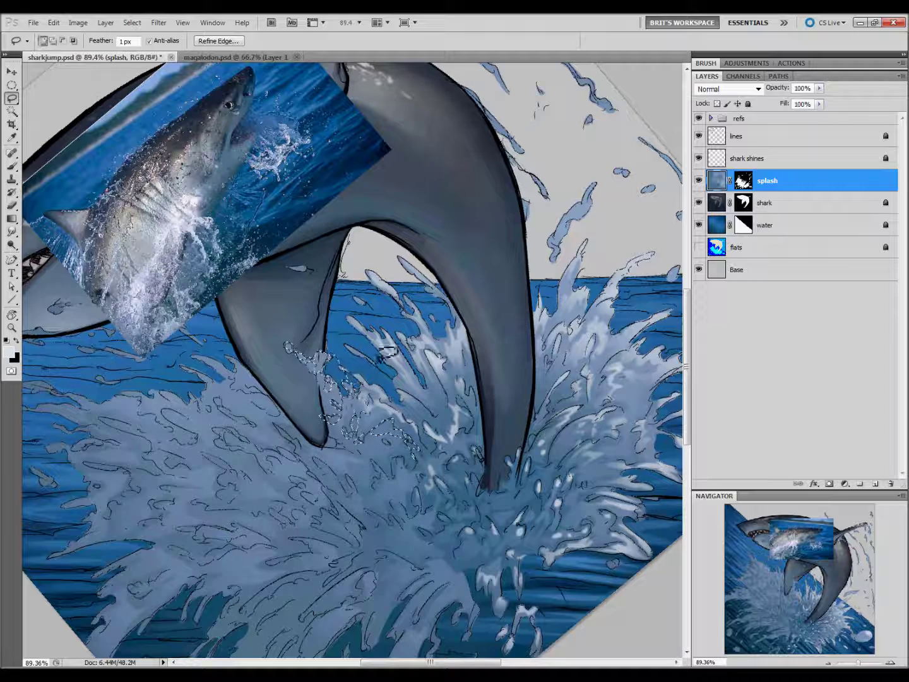
key(g)
click(417, 455)
key(l)
key(ctrl+d)
key(ctrl+d)
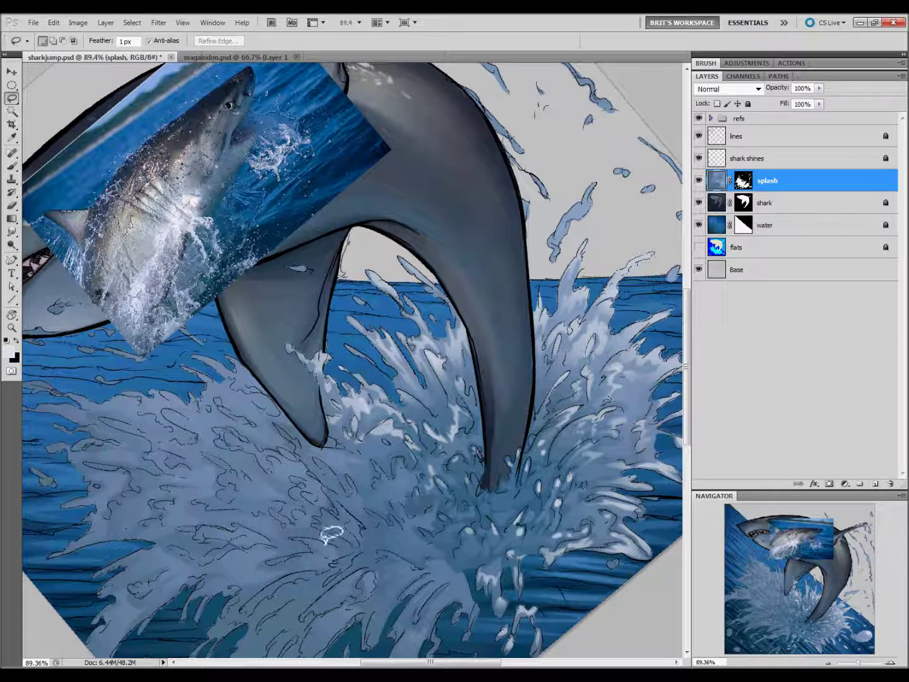
Select a splash area below the fin, deselect it, and save the file
drag(423, 532, 454, 535)
drag(442, 429, 404, 395)
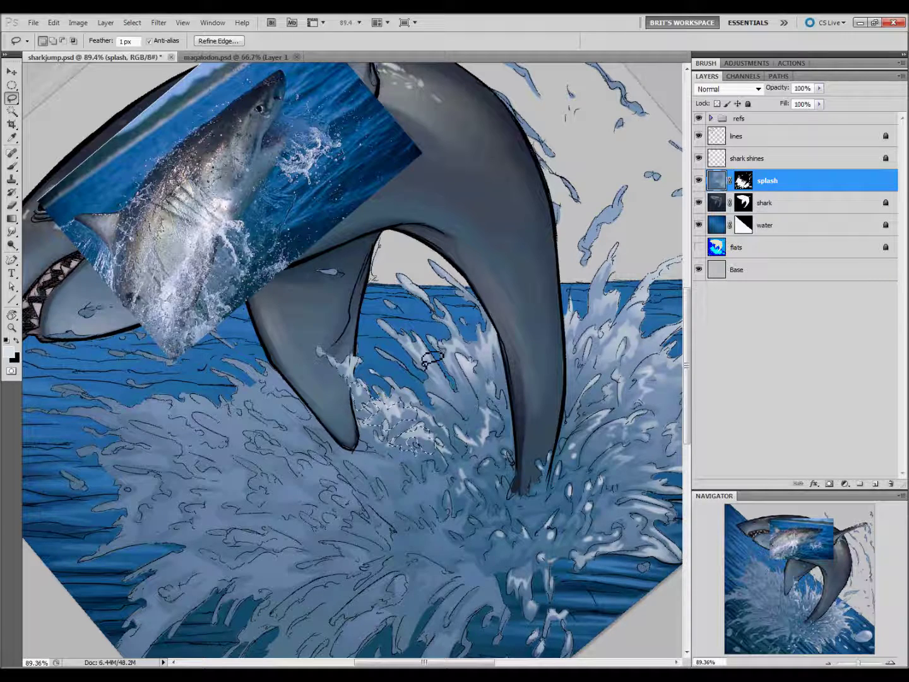
key(ctrl+d)
drag(456, 535, 514, 522)
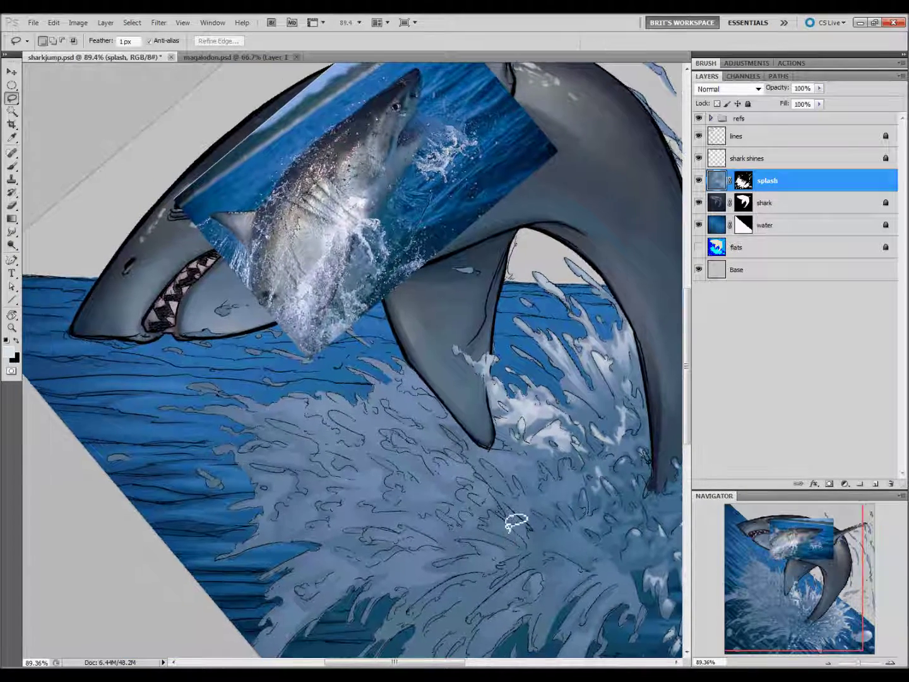
key(ctrl+s)
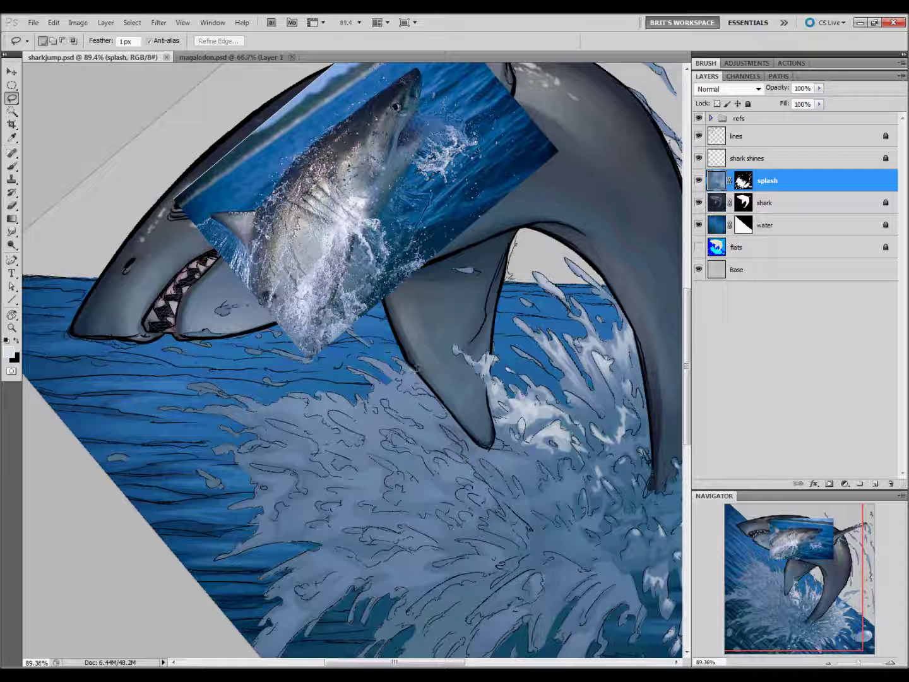
Lay two faint Brush strokes over the splash beside the fin
key(b)
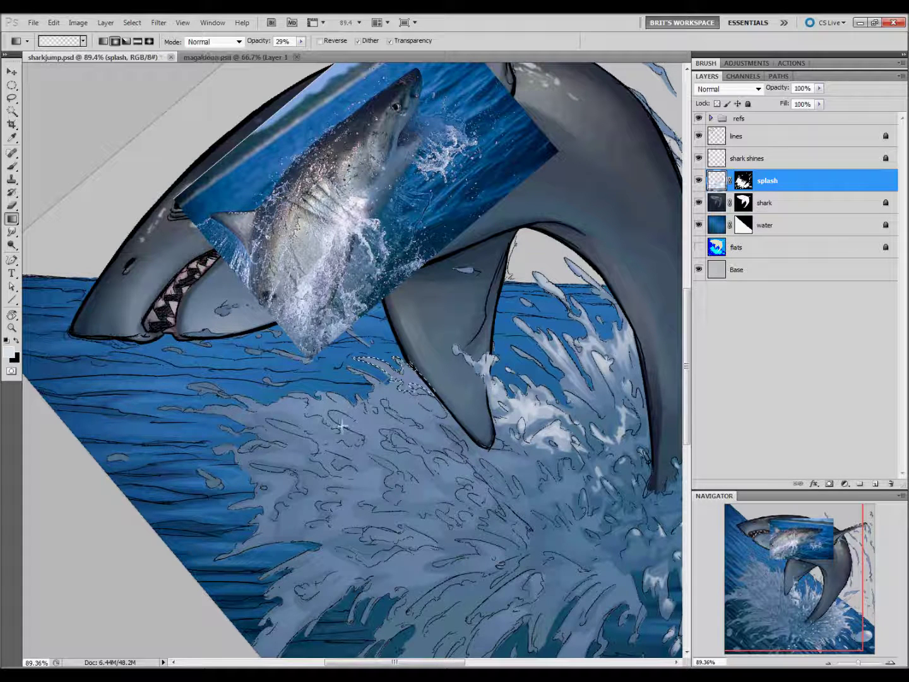
drag(360, 361, 436, 397)
key(l)
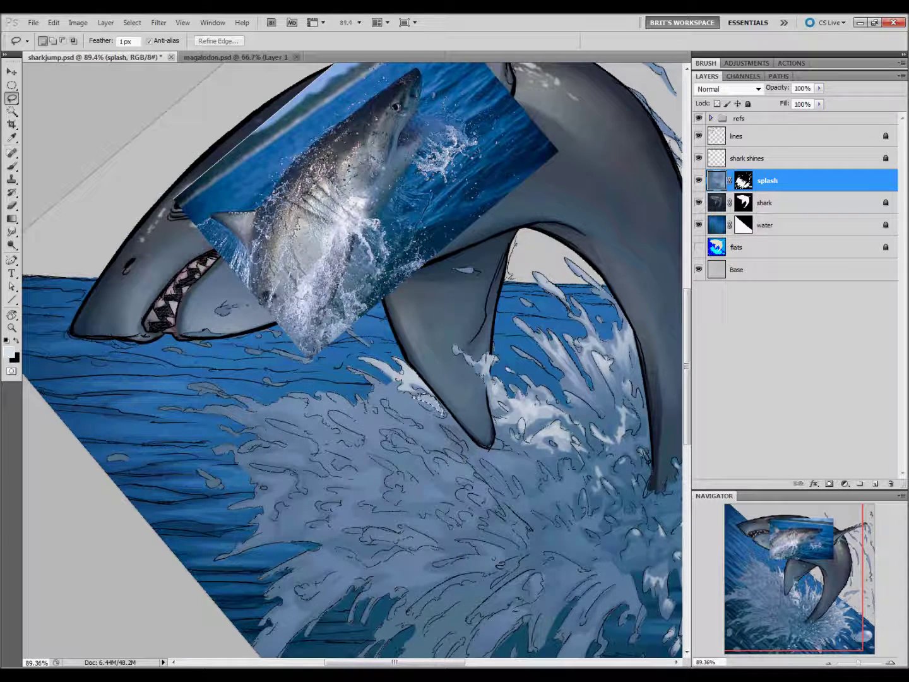
key(b)
drag(344, 366, 435, 419)
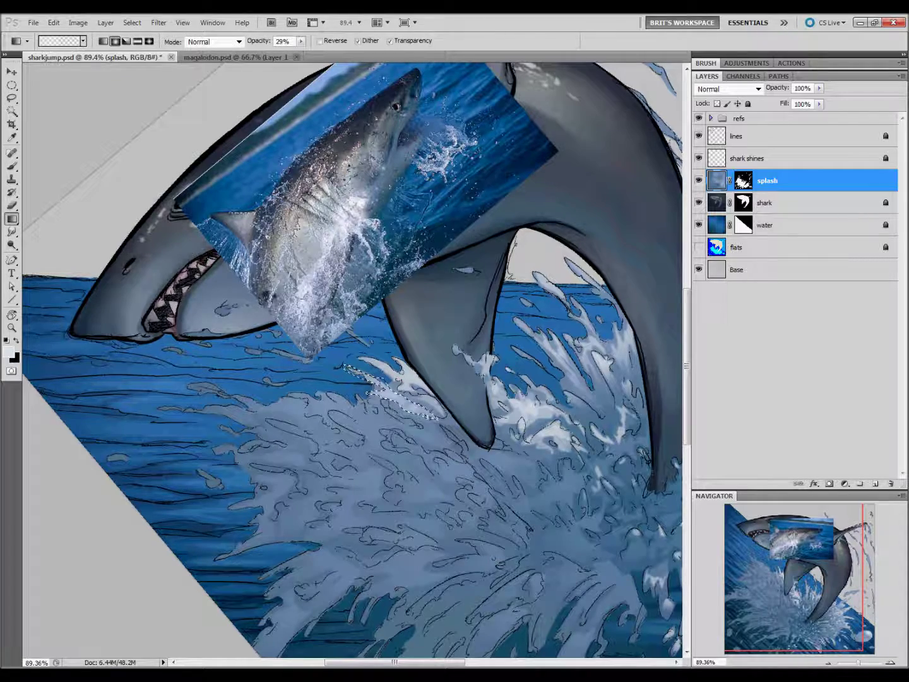
key(l)
key(Return)
Lasso a small patch on the right of the splash and dismiss the selection warning
drag(509, 525, 587, 470)
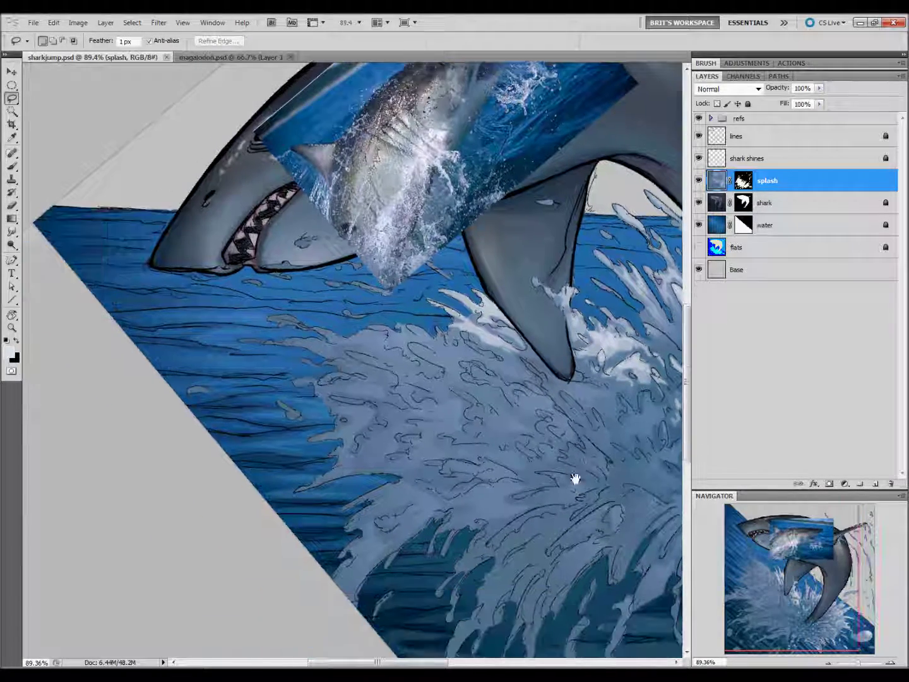
drag(468, 331, 502, 360)
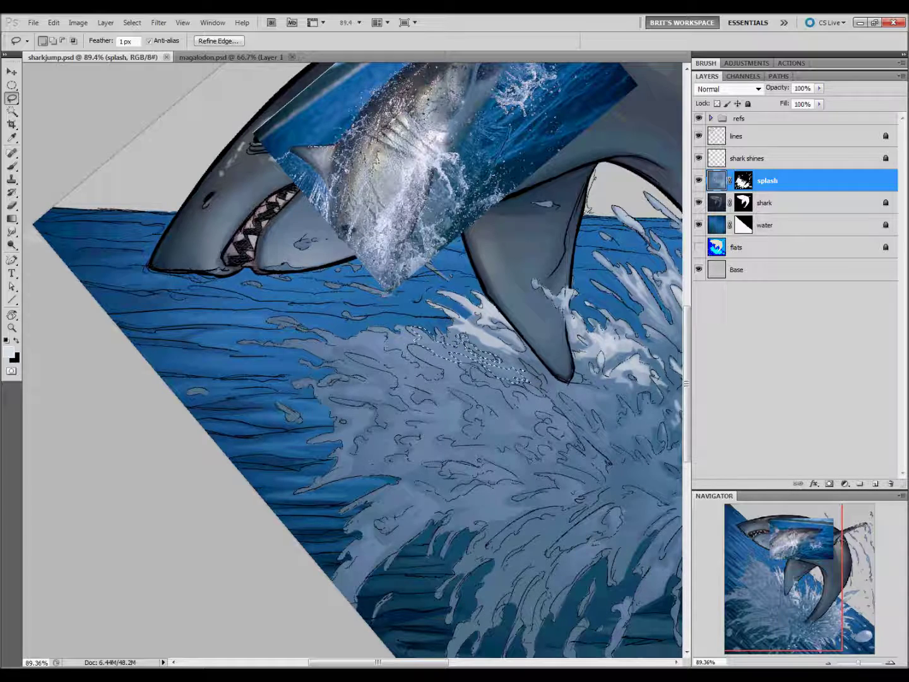
drag(411, 354, 436, 507)
key(Return)
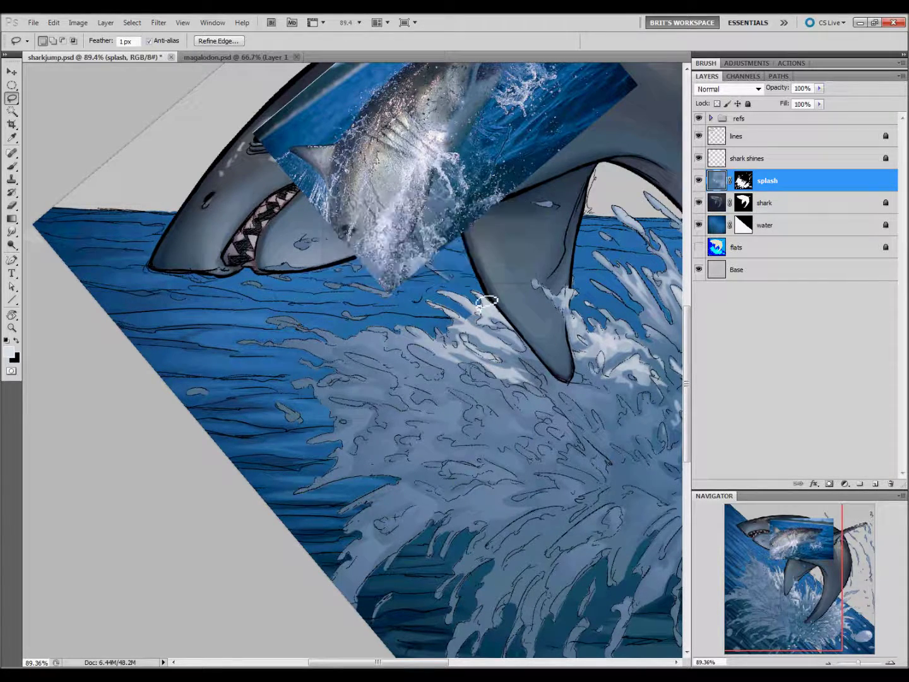
drag(550, 508, 345, 528)
key(g)
key(l)
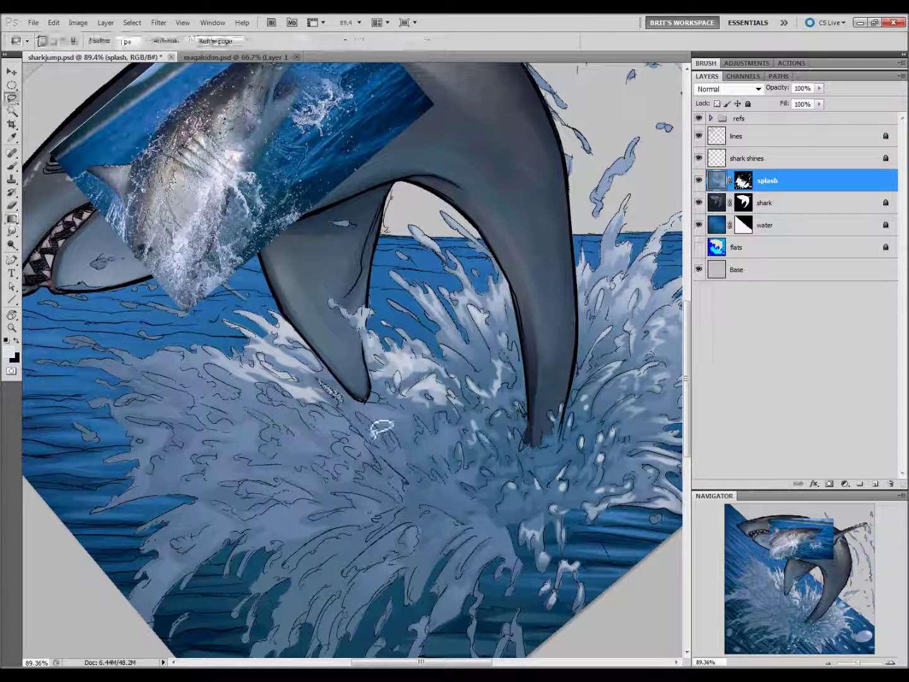
Brighten a splash patch below the fin with a 29% gradient and deselect
mouse_move(407, 414)
mouse_down()
mouse_move(411, 445)
mouse_move(431, 448)
mouse_up()
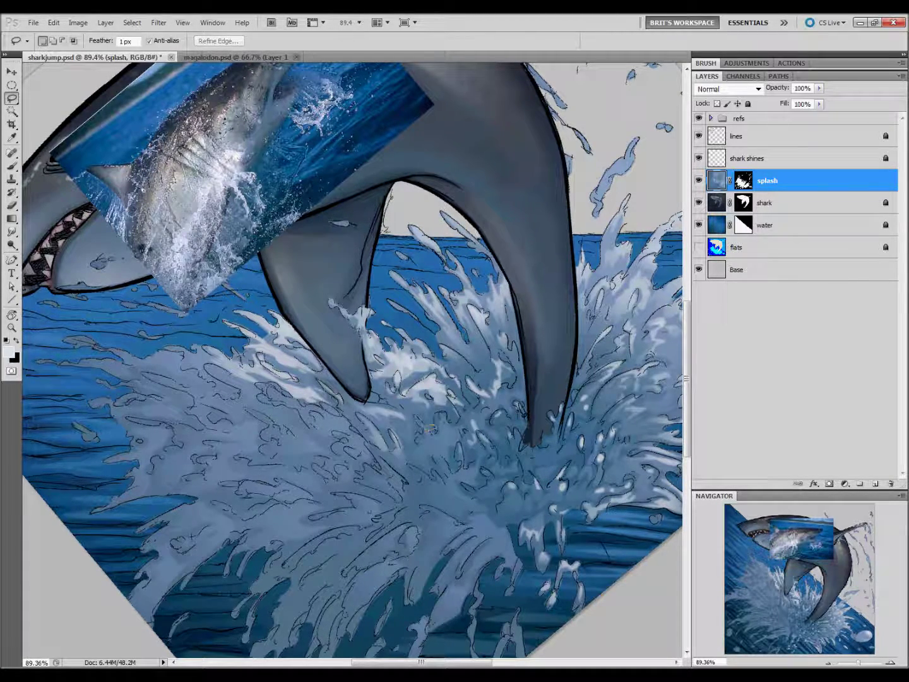
key(g)
mouse_move(419, 417)
mouse_down()
mouse_move(448, 451)
mouse_move(574, 524)
mouse_up()
key(l)
key(ctrl+d)
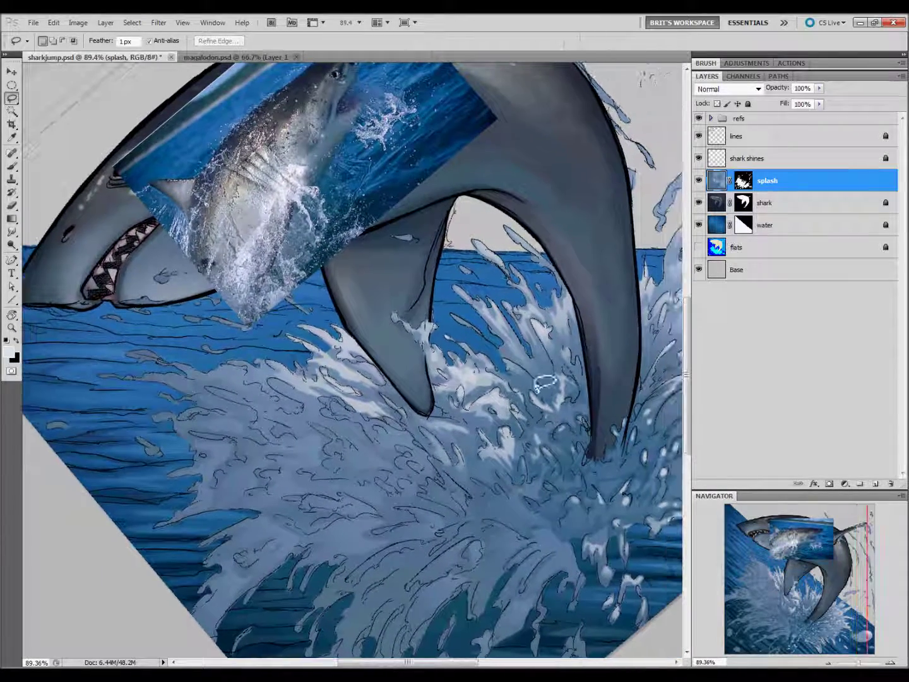
Lasso a splash area beneath the tail fin, then pan toward the shark head
mouse_move(532, 497)
mouse_down()
mouse_move(574, 491)
mouse_move(571, 462)
mouse_up()
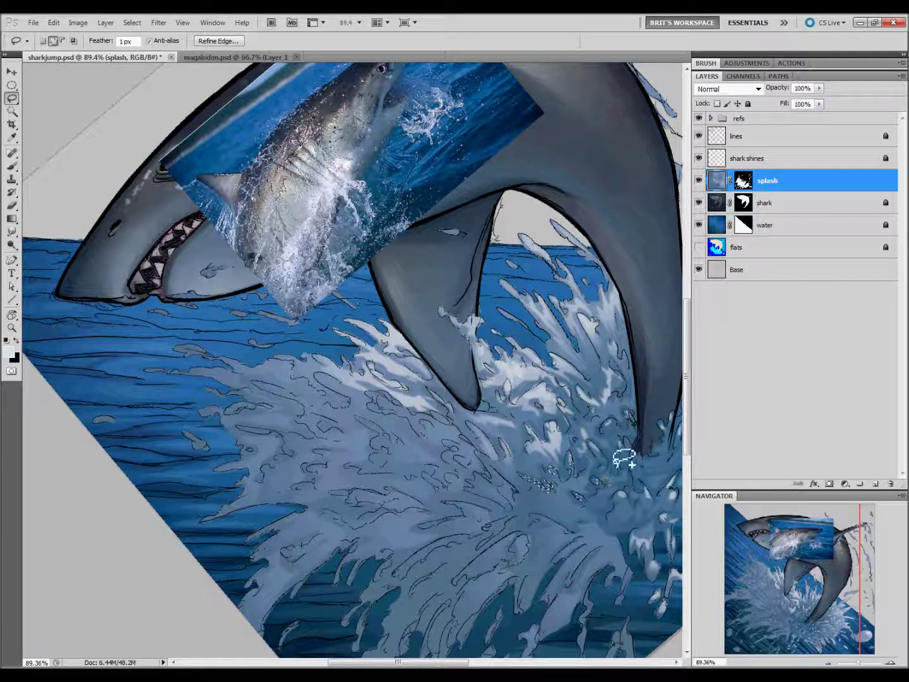
drag(572, 464, 630, 460)
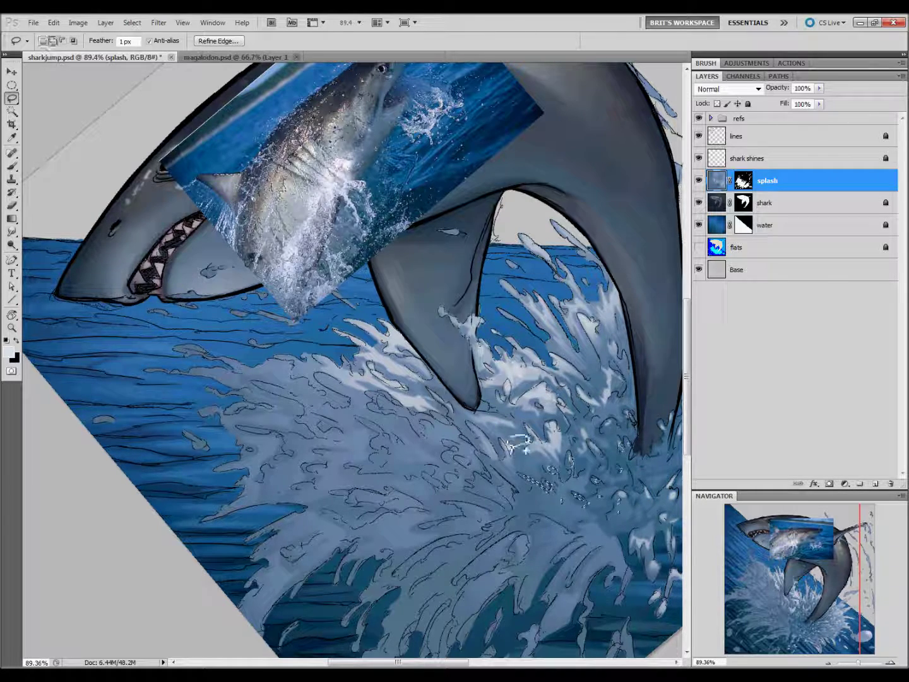
key(g)
key(l)
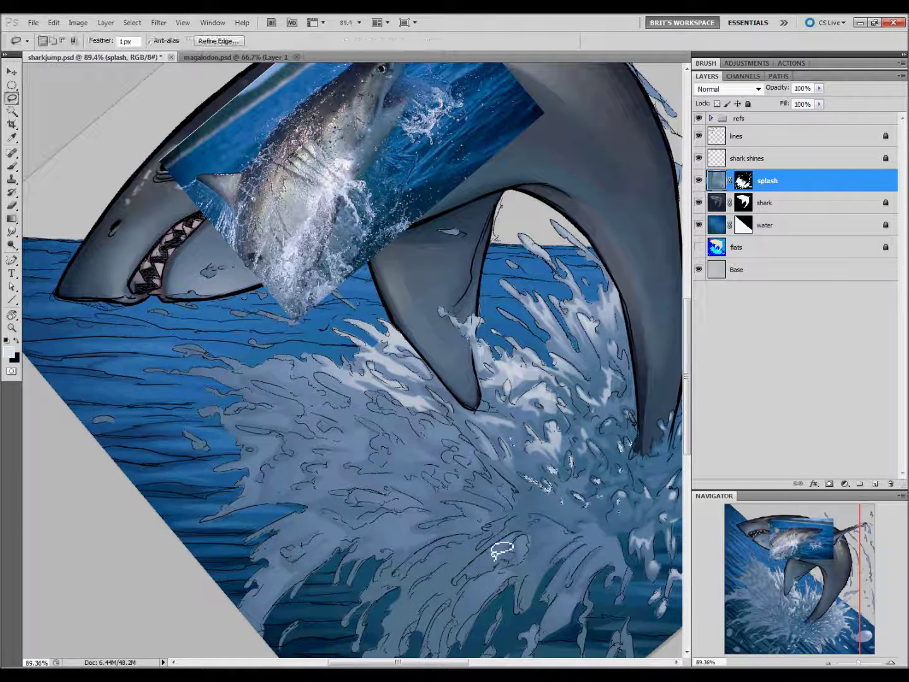
drag(421, 524, 521, 544)
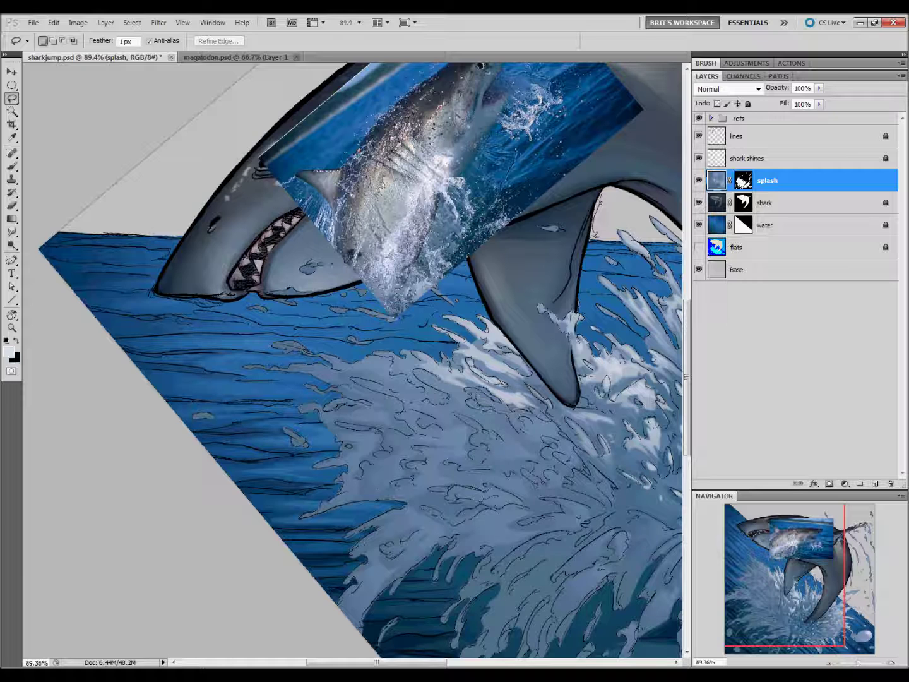
Lasso two patches of middle splash strokes on the splash mask, then clear the selection
drag(538, 431, 536, 433)
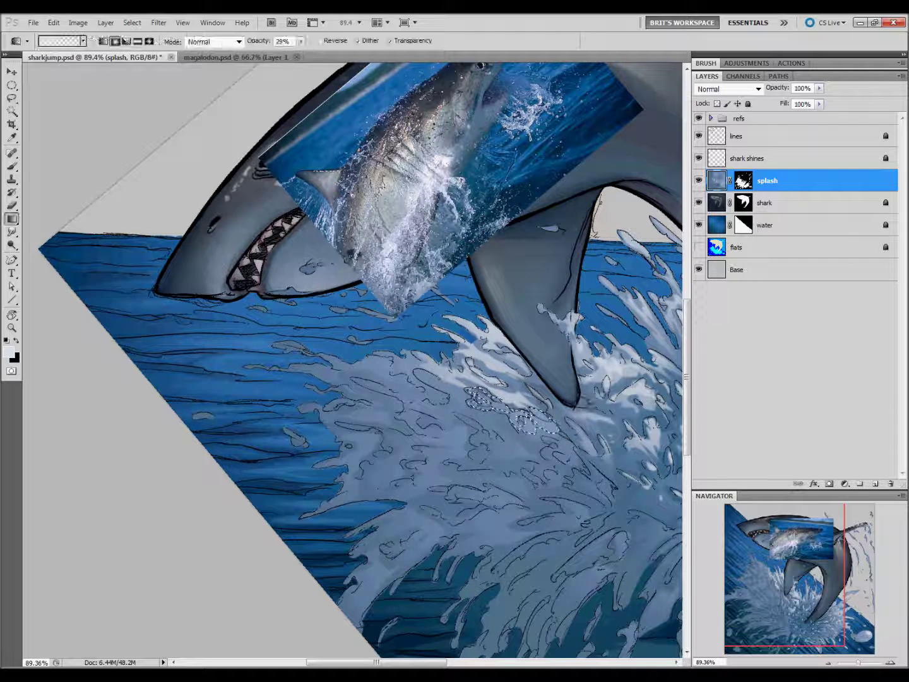
drag(634, 447, 632, 456)
key(ctrl+d)
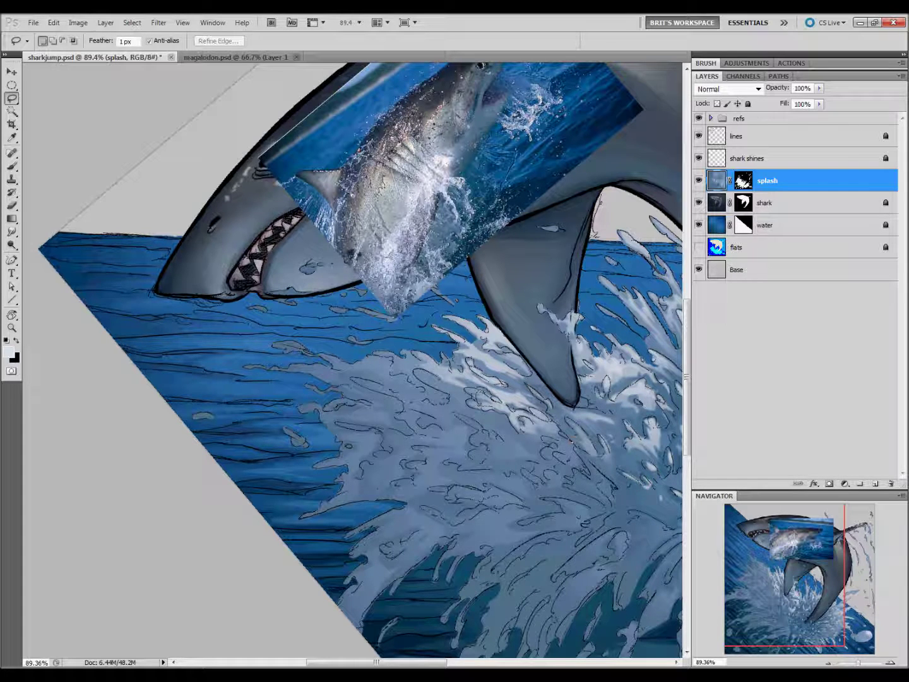
key(g)
key(l)
key(g)
key(l)
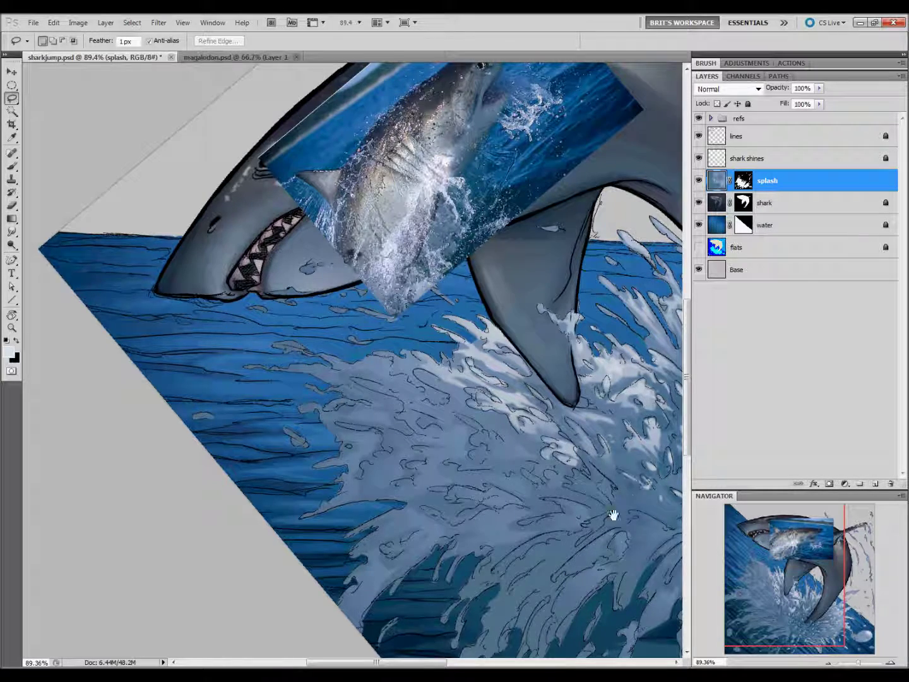
Brighten left-side splash strokes with a faint 29% white gradient
drag(611, 520, 493, 521)
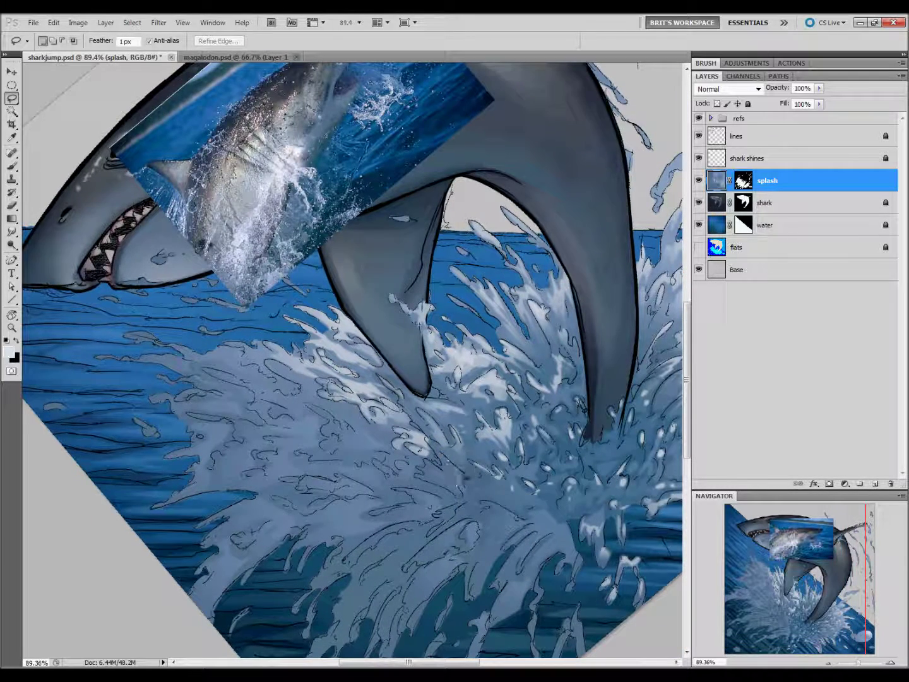
key(g)
key(l)
key(g)
key(l)
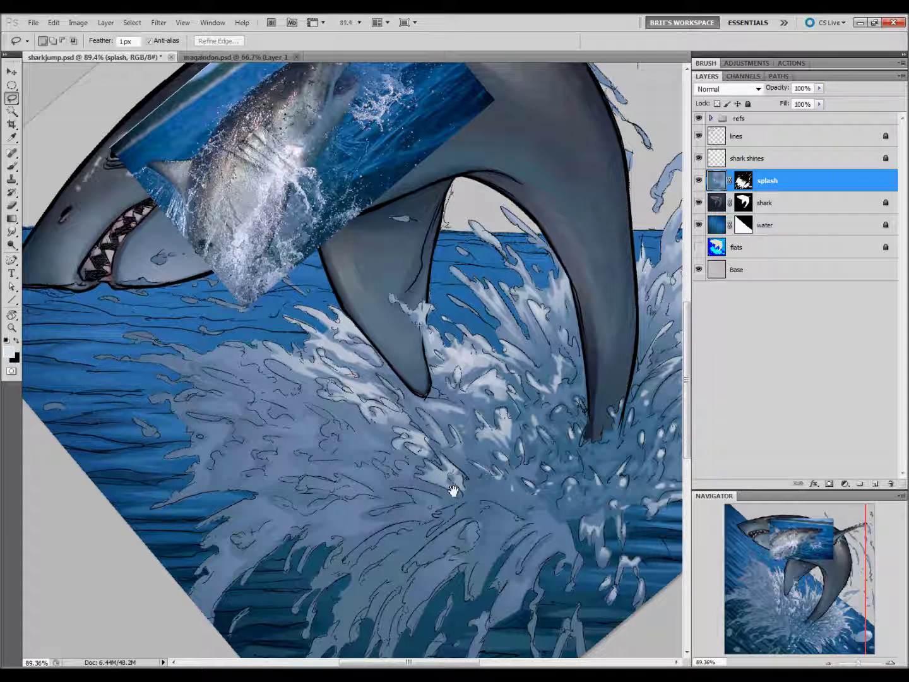
drag(459, 489, 422, 511)
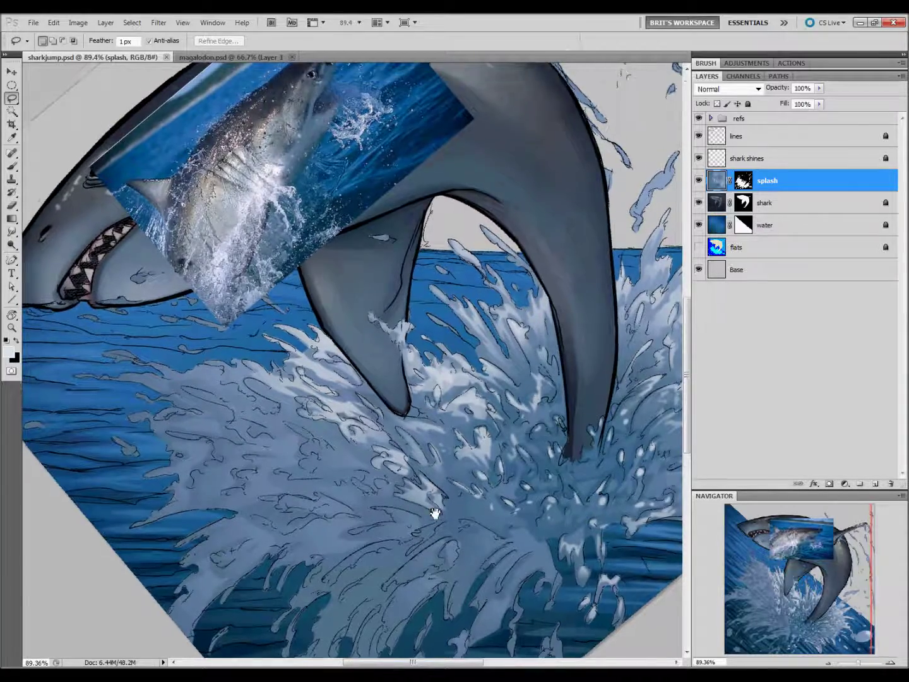
mouse_move(424, 498)
mouse_down()
mouse_move(536, 563)
mouse_move(573, 521)
mouse_up()
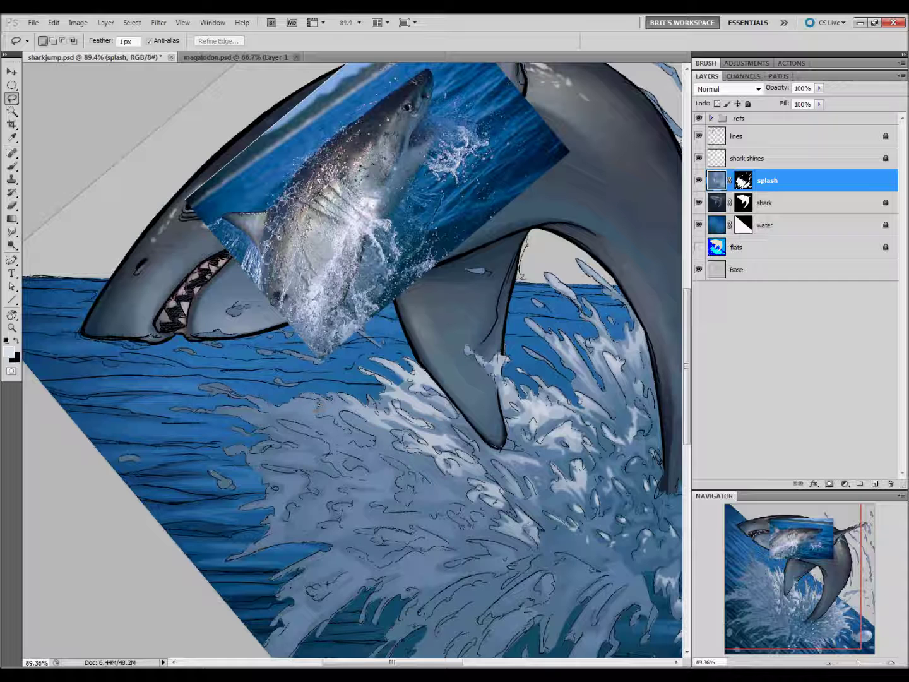
key(b)
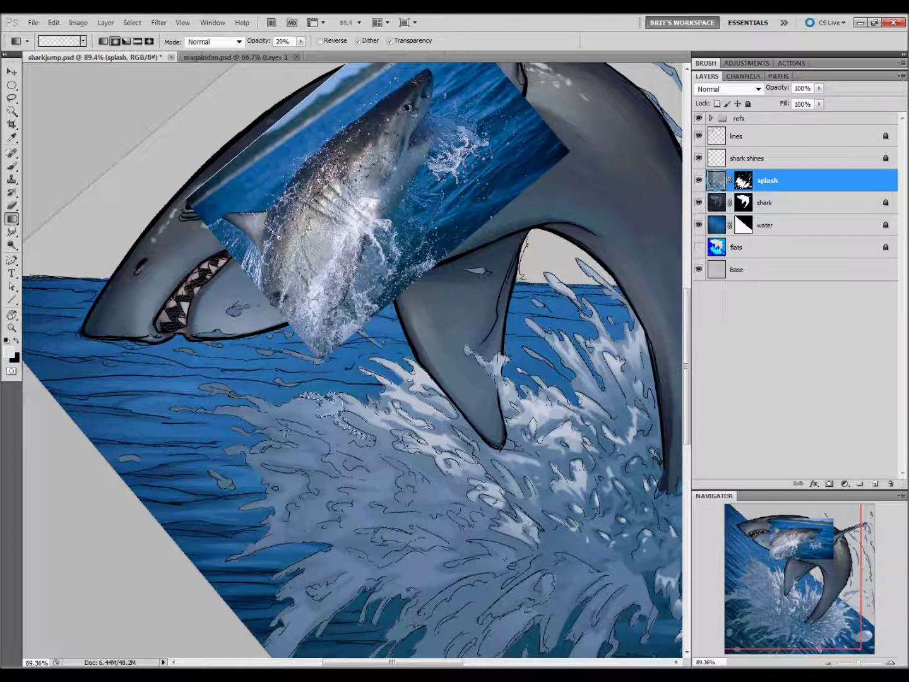
drag(366, 394, 329, 436)
key(l)
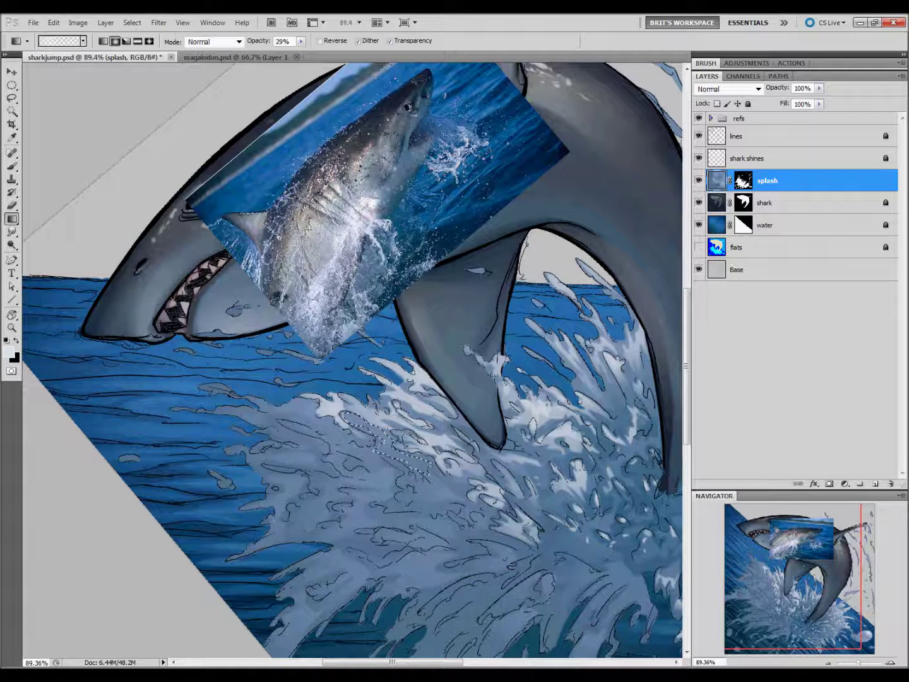
Lasso splash strokes in the middle and a small patch lower down, gradient-filling them
drag(378, 412, 435, 479)
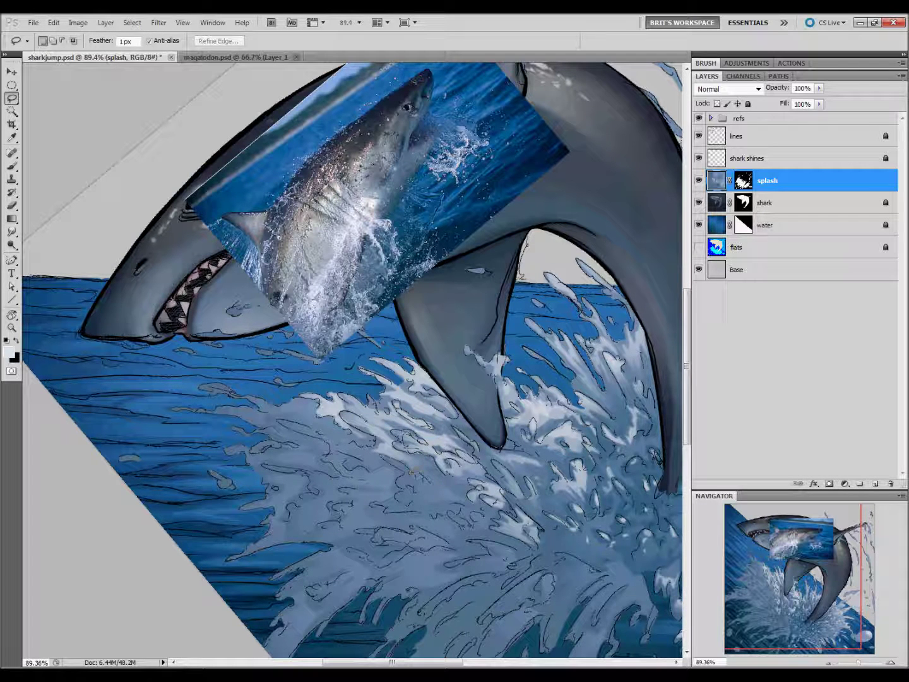
key(g)
key(l)
drag(426, 474, 452, 483)
key(g)
key(l)
click(481, 527)
key(g)
key(l)
Brighten a small lower splash patch with a 29% gradient and outline another below it
drag(474, 512, 469, 517)
key(g)
drag(469, 516, 441, 505)
key(l)
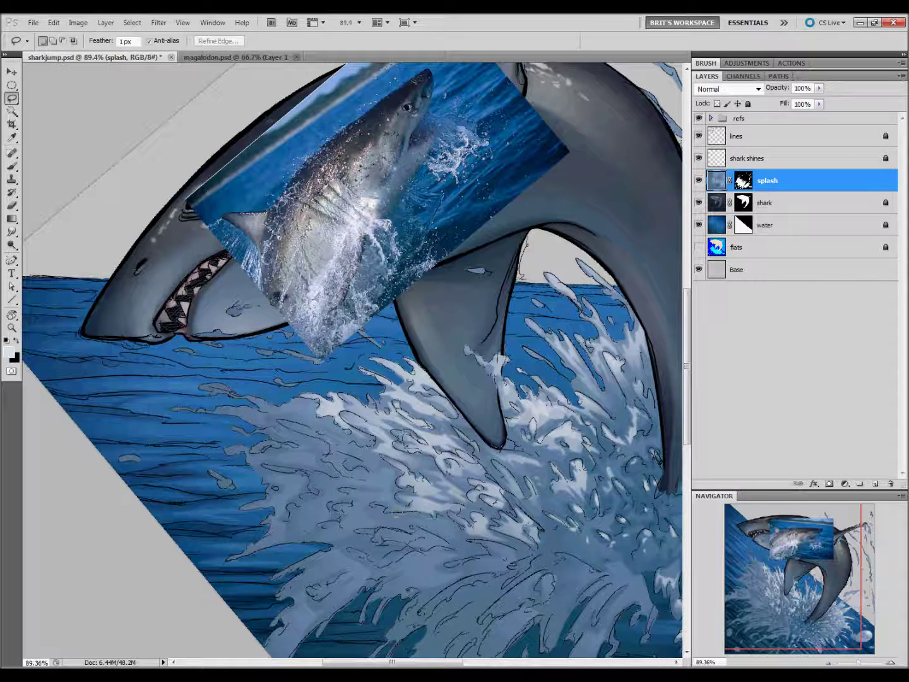
key(g)
key(l)
drag(527, 542, 511, 549)
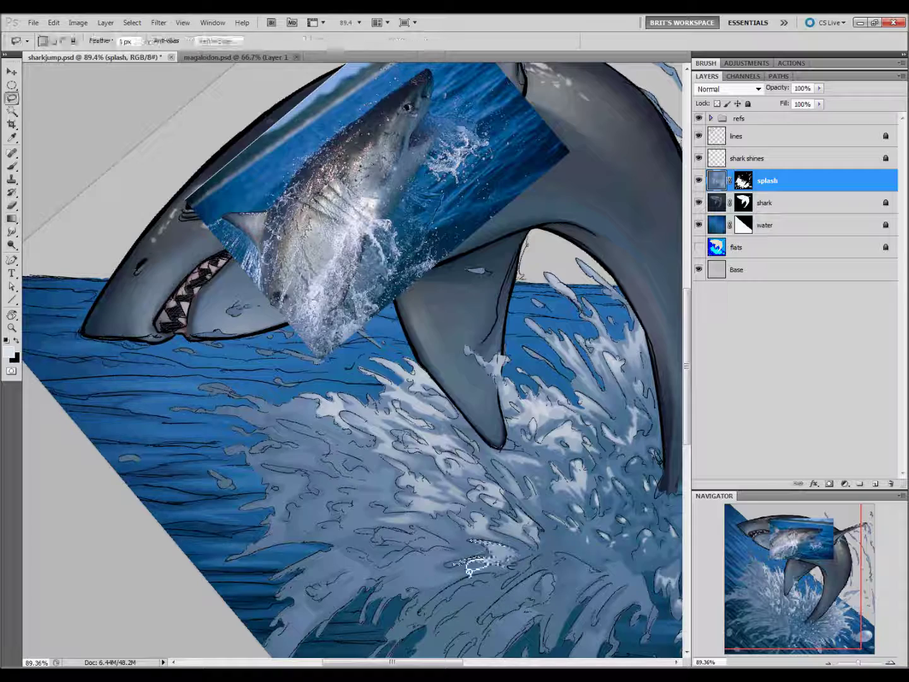
mouse_move(555, 596)
mouse_down()
mouse_move(388, 532)
mouse_move(471, 564)
mouse_up()
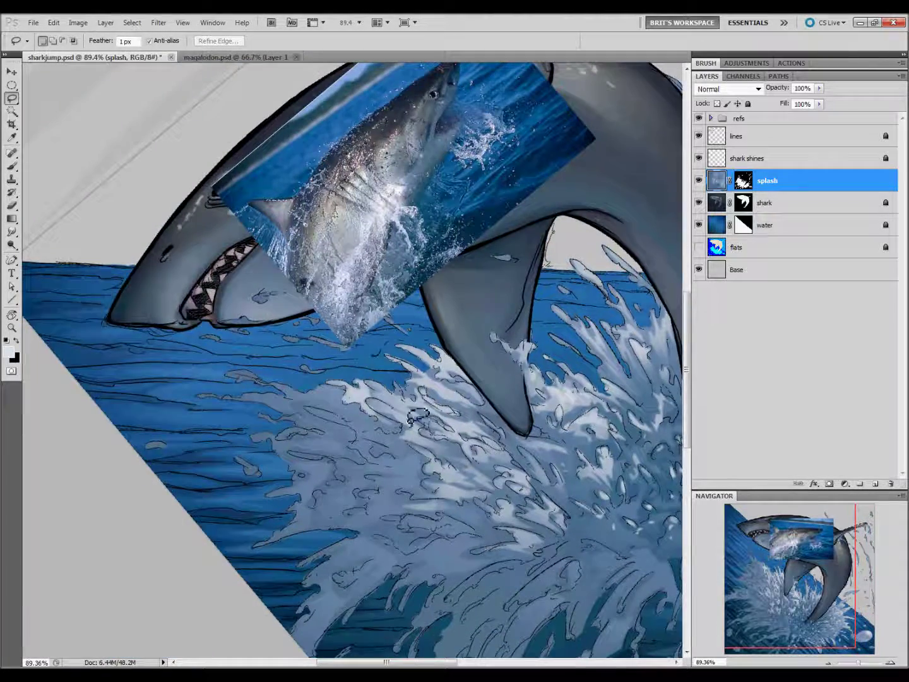
Undo the last change and brighten several small splash patches with 29% gradients
key(ctrl+alt+z)
key(ctrl+alt+z)
key(g)
key(l)
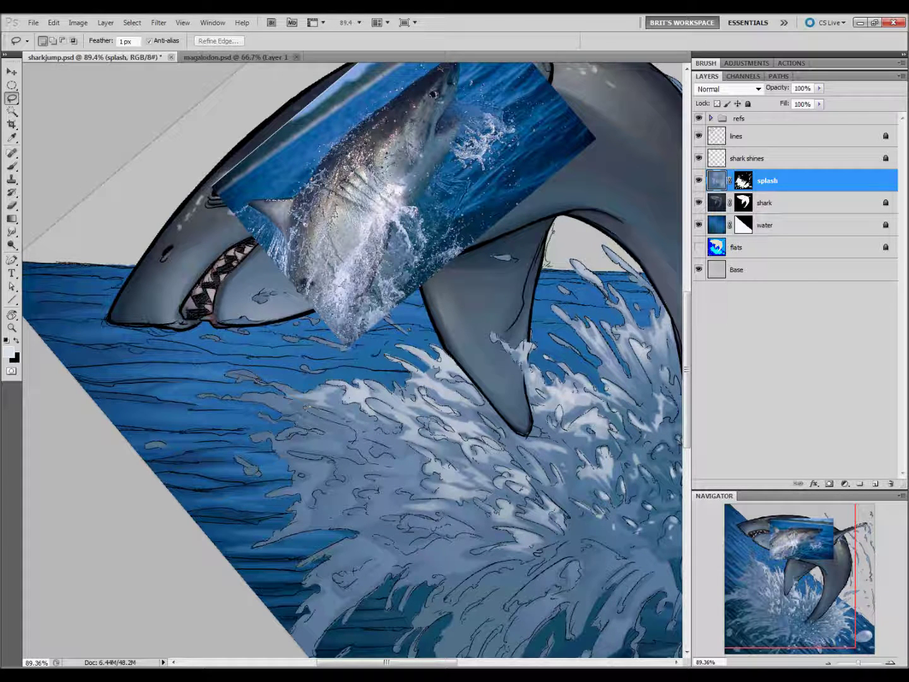
key(g)
key(l)
key(g)
key(l)
key(g)
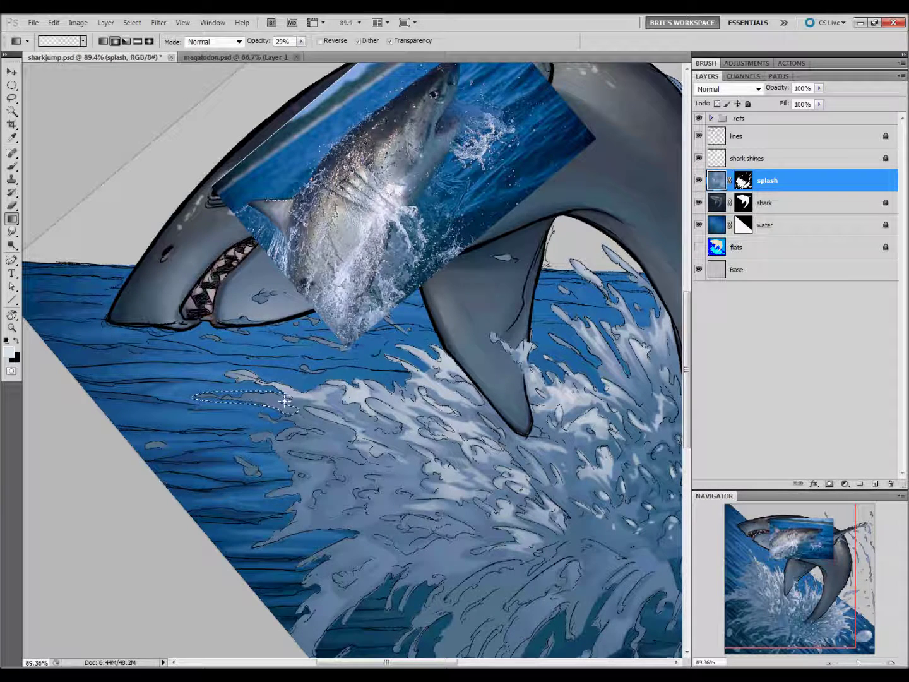
key(l)
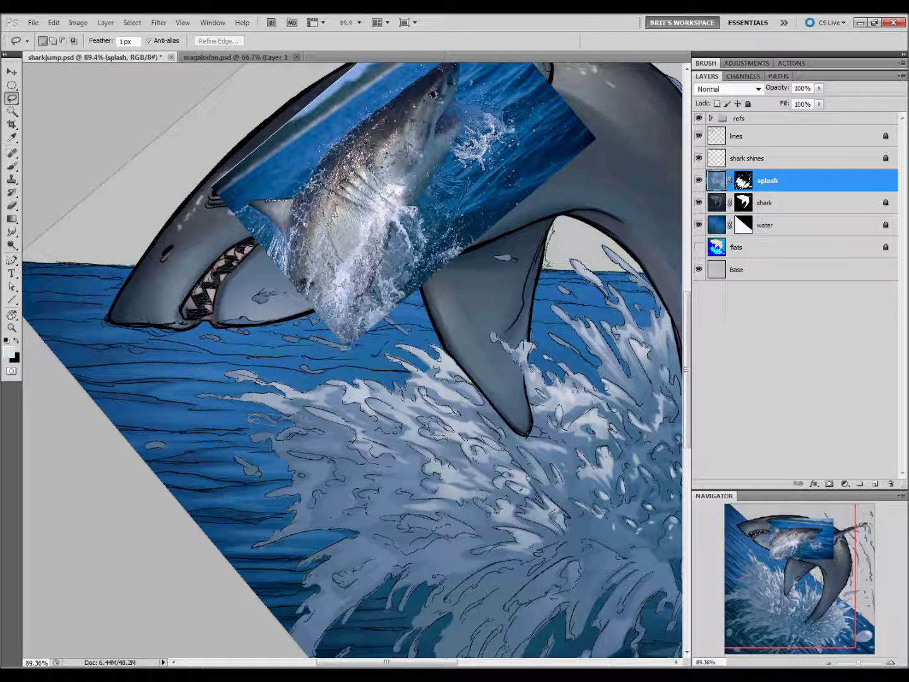
key(g)
key(l)
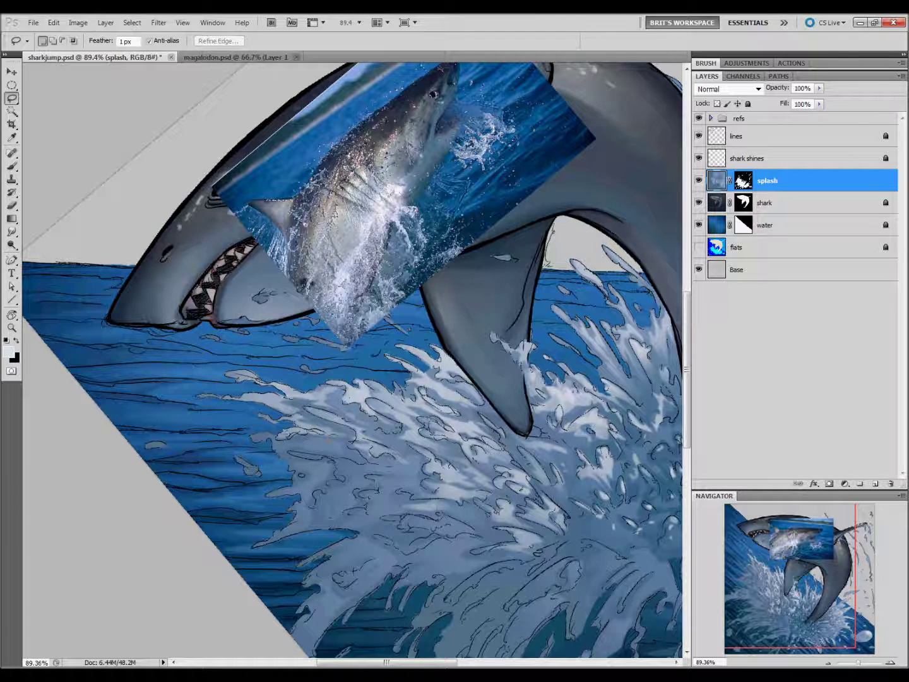
key(g)
key(l)
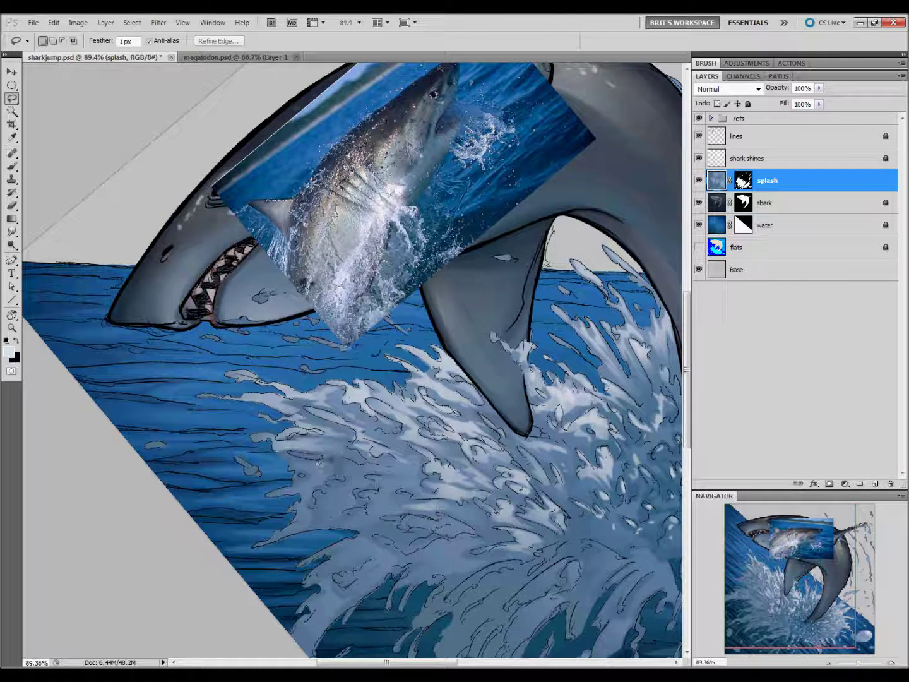
key(g)
key(l)
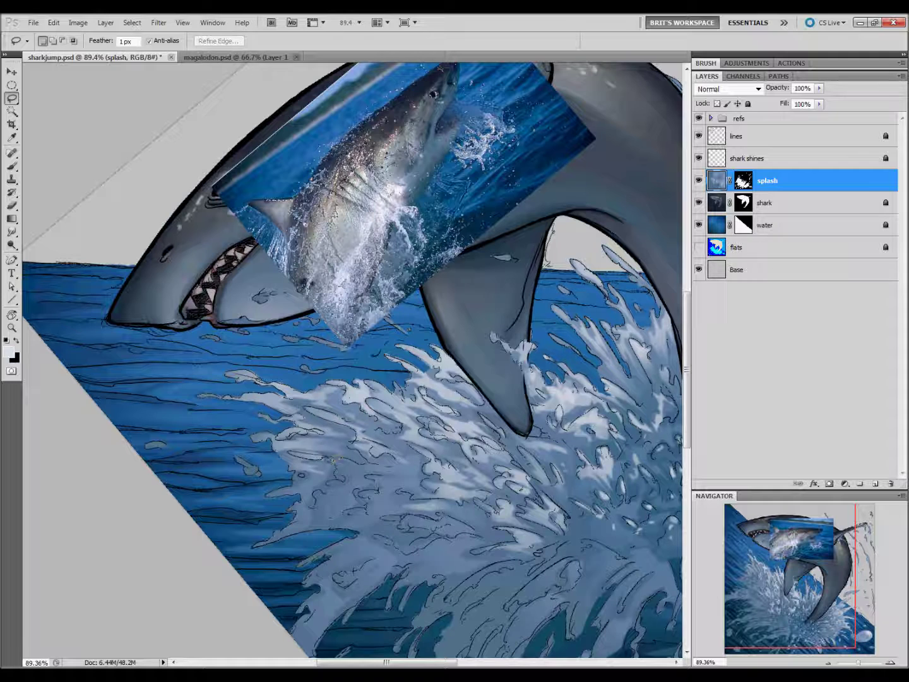
Keep filling small gaps in the middle splash with alternating lasso and 29% gradients
key(g)
key(l)
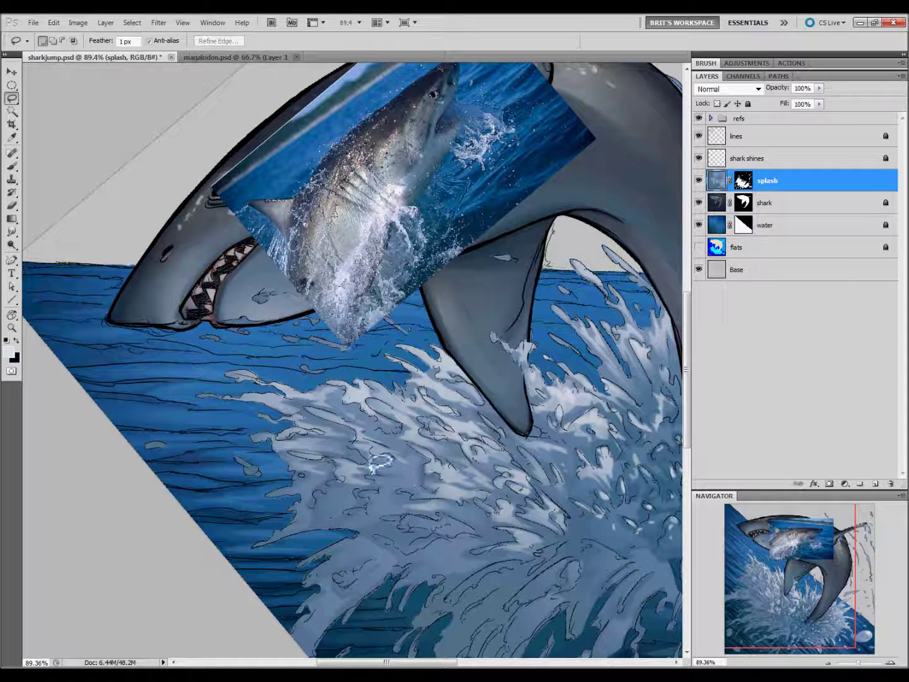
key(g)
key(l)
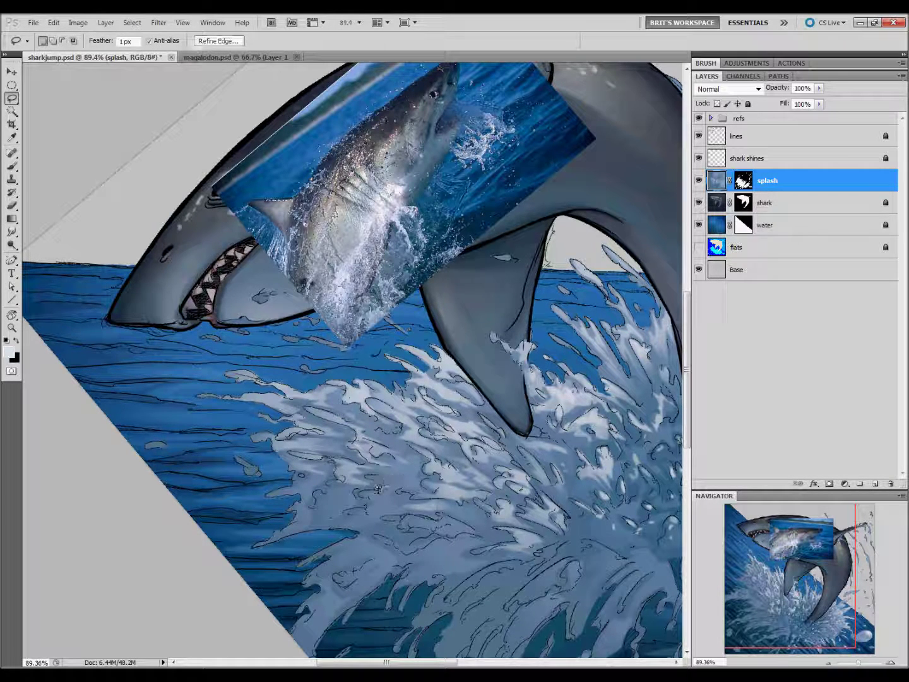
key(g)
key(l)
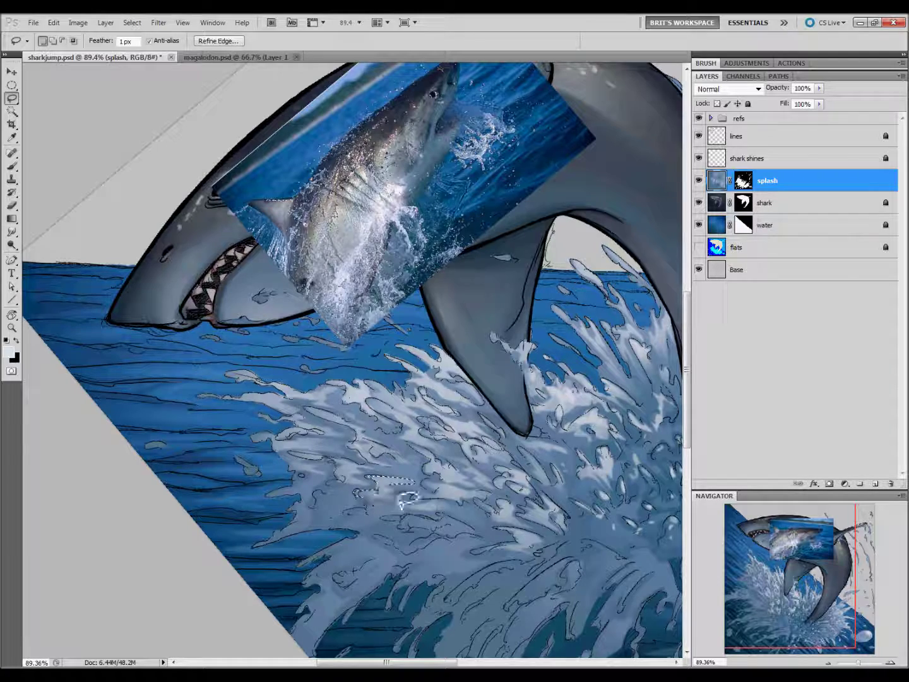
key(g)
key(l)
key(g)
key(l)
key(g)
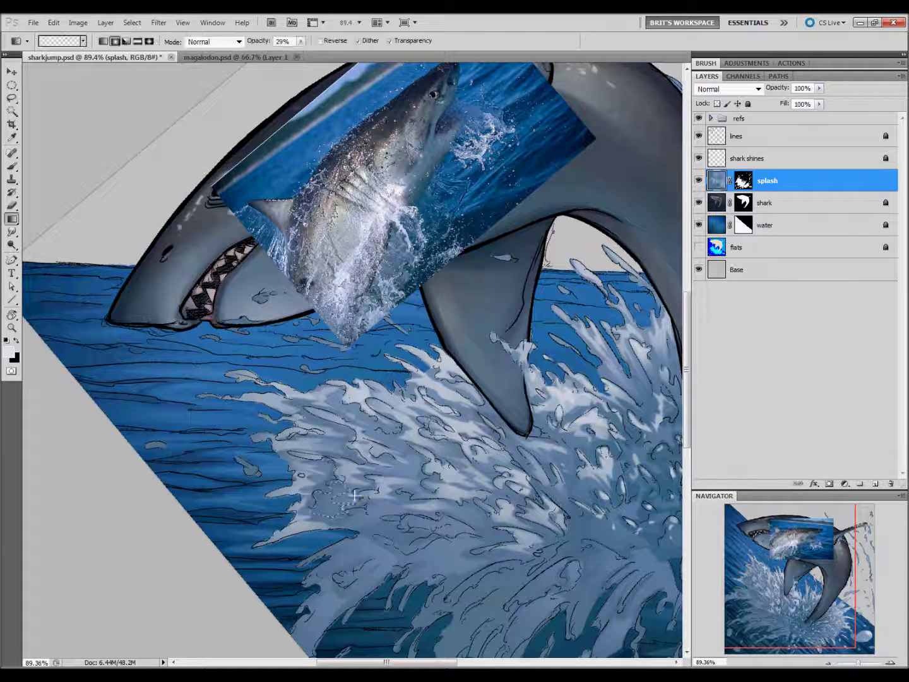
key(l)
key(g)
key(l)
key(g)
key(l)
key(g)
key(l)
Dismiss the 'No pixels selected' warning and return to the Lasso tool
click(356, 547)
click(420, 262)
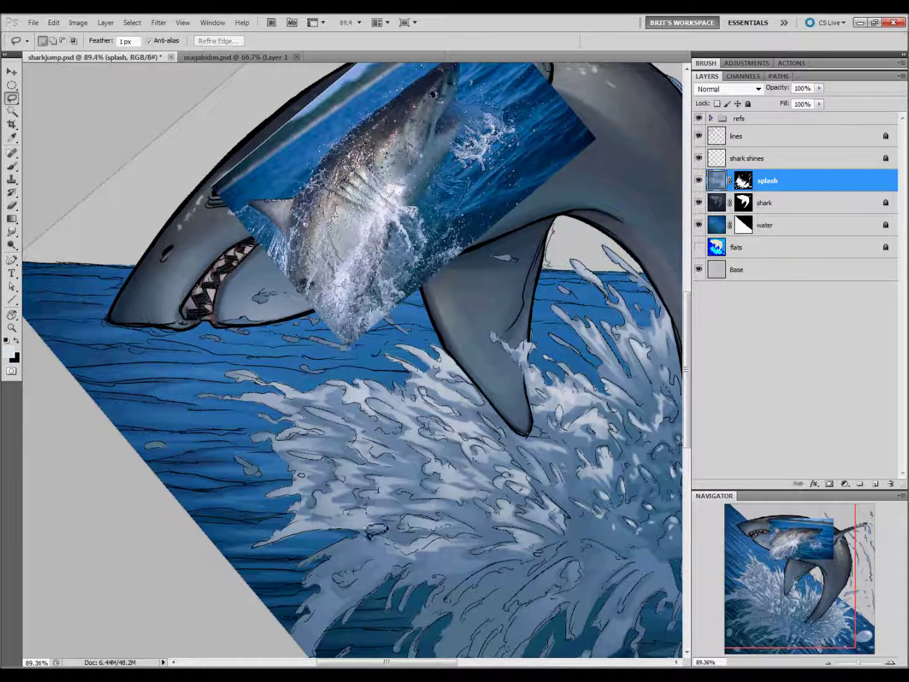
key(g)
key(l)
Brighten a small lasso-selected patch in the lower splash with a gradient
mouse_move(370, 555)
mouse_down()
mouse_move(386, 561)
mouse_move(369, 584)
mouse_up()
key(g)
key(l)
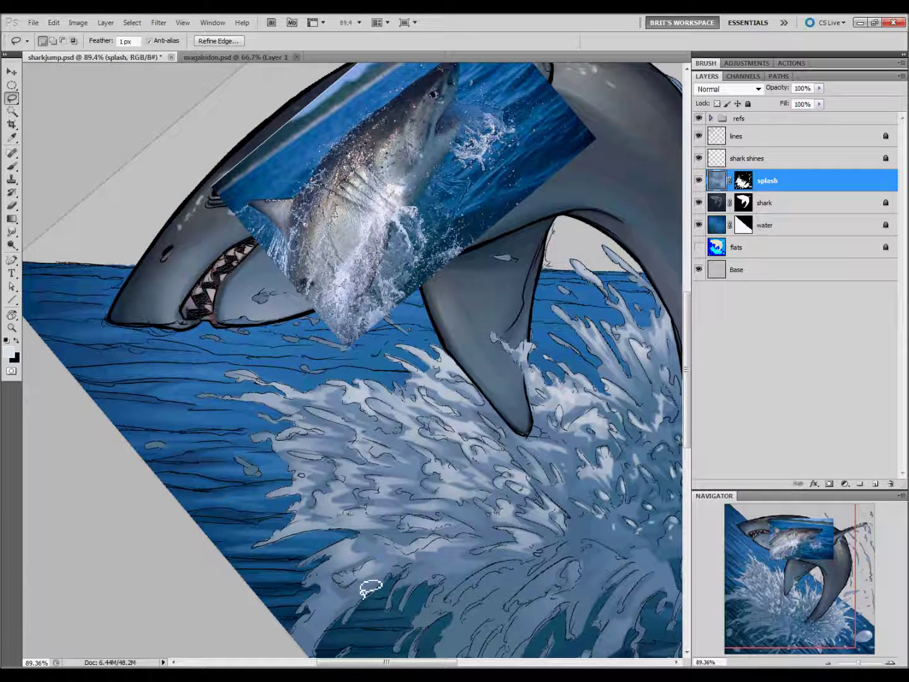
key(g)
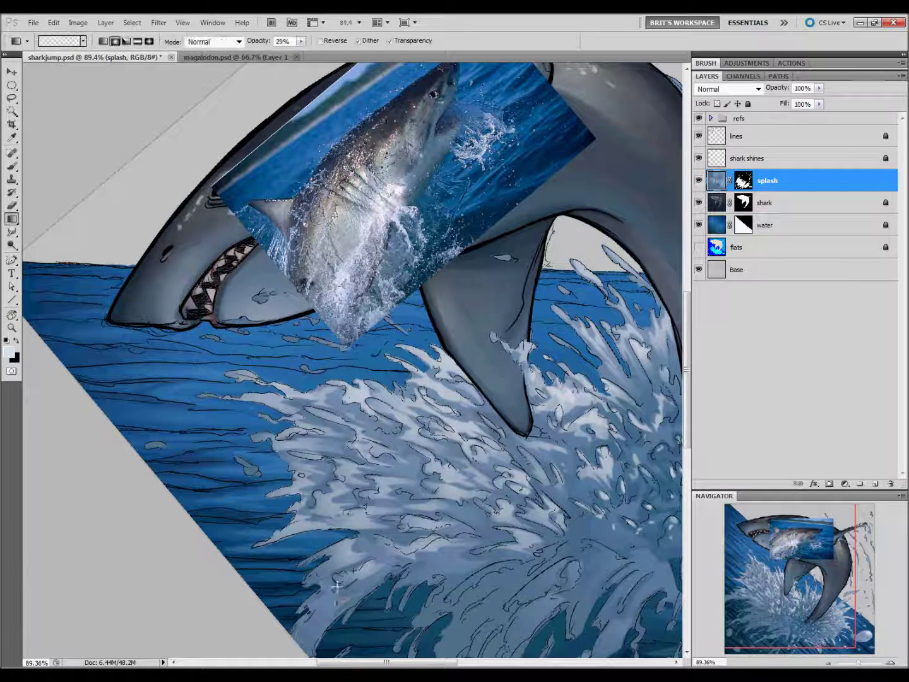
key(l)
key(g)
drag(395, 606, 435, 571)
key(l)
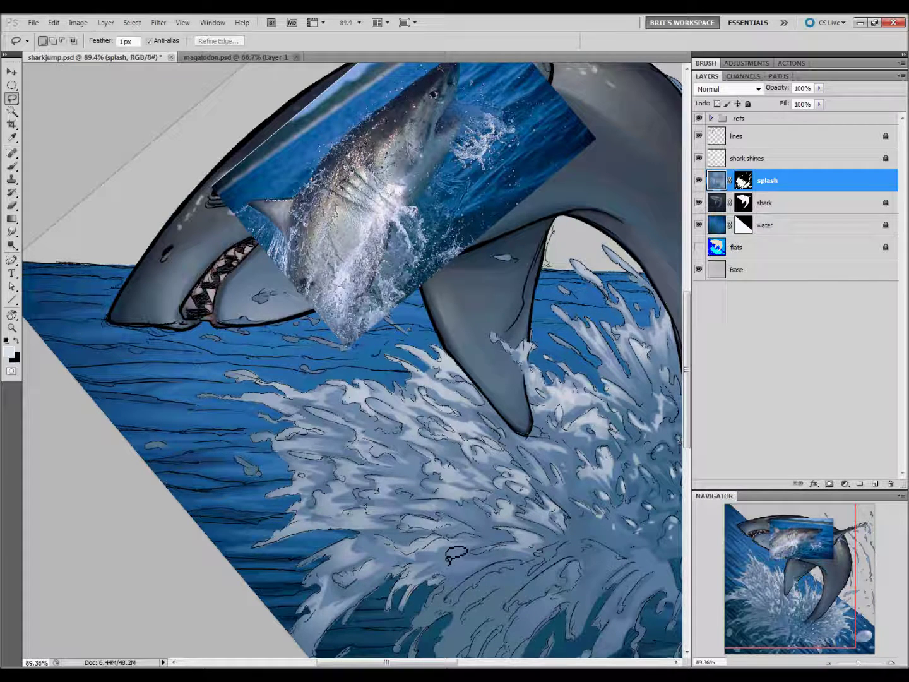
mouse_move(441, 480)
mouse_down()
mouse_move(366, 428)
mouse_move(406, 318)
mouse_up()
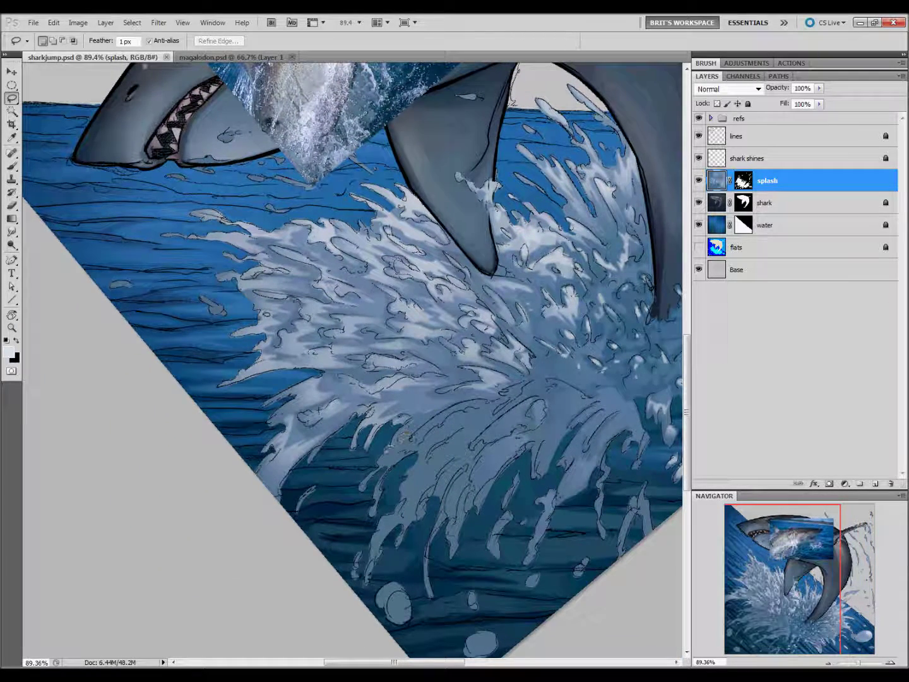
Lasso a lower splash patch and a long streak, gradient-filling and clearing each
drag(434, 418, 385, 481)
key(g)
key(l)
key(ctrl+d)
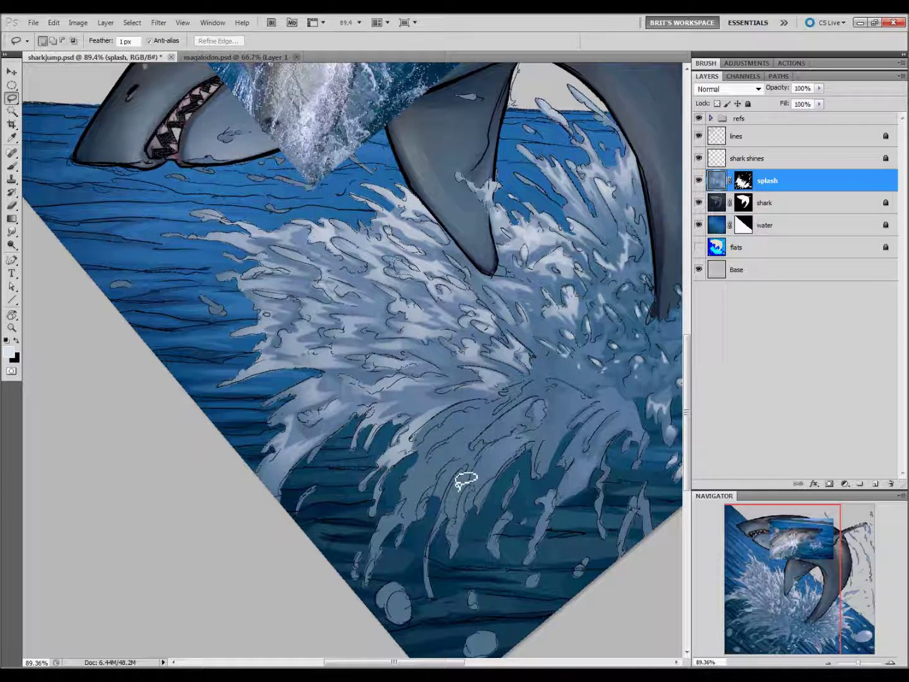
drag(478, 393, 467, 404)
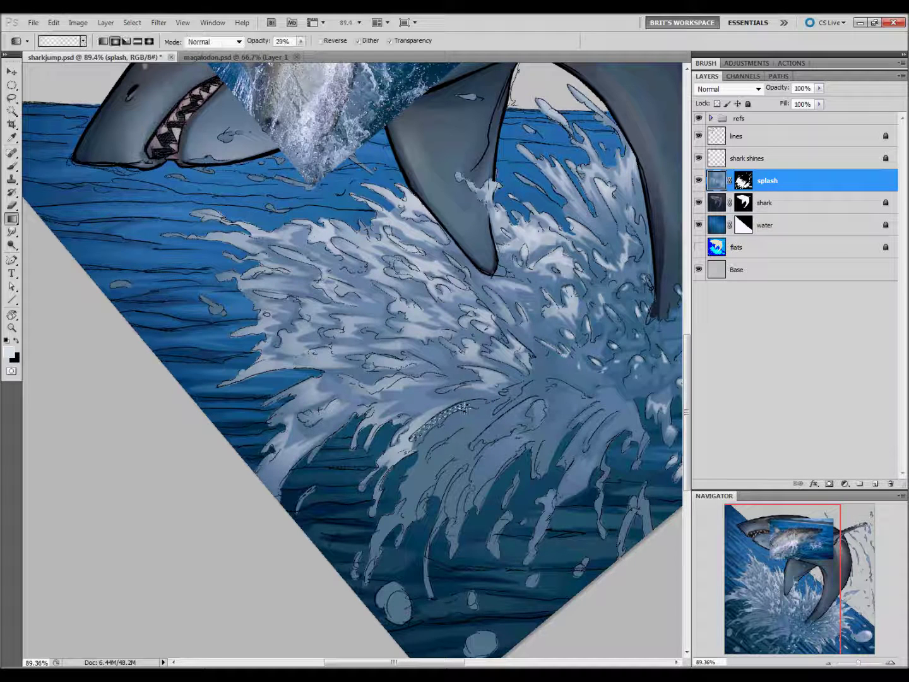
key(ctrl+d)
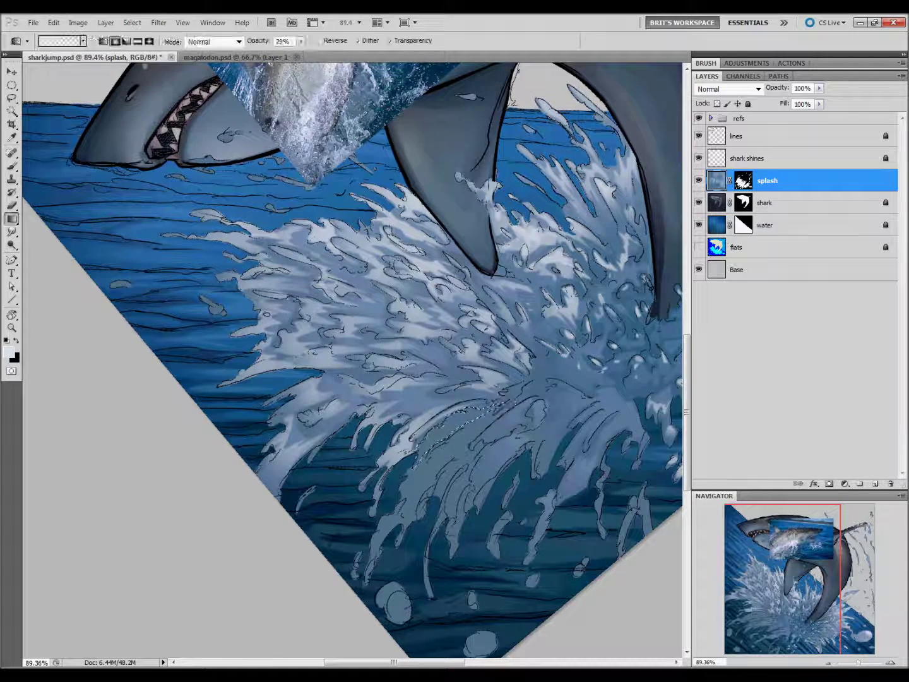
Lighten splash strokes in the lower-left part of the splash
drag(446, 528, 366, 471)
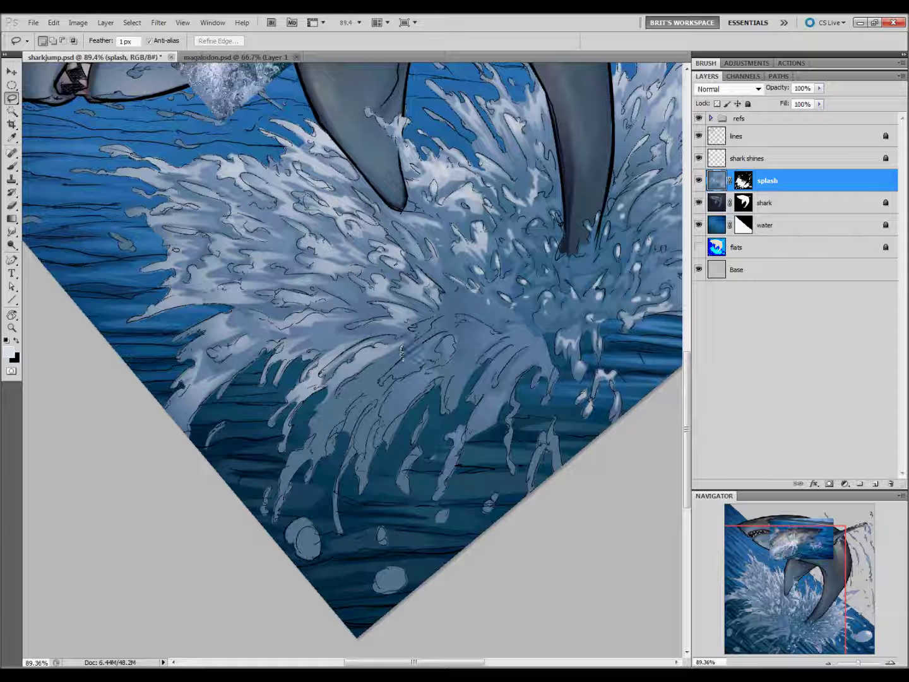
key(m)
key(l)
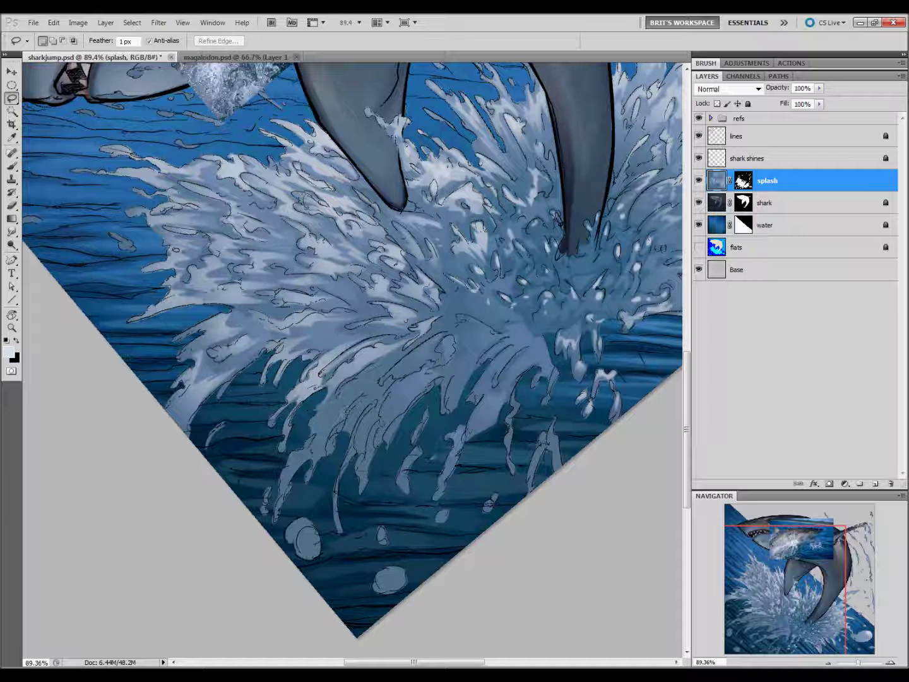
drag(377, 379, 321, 435)
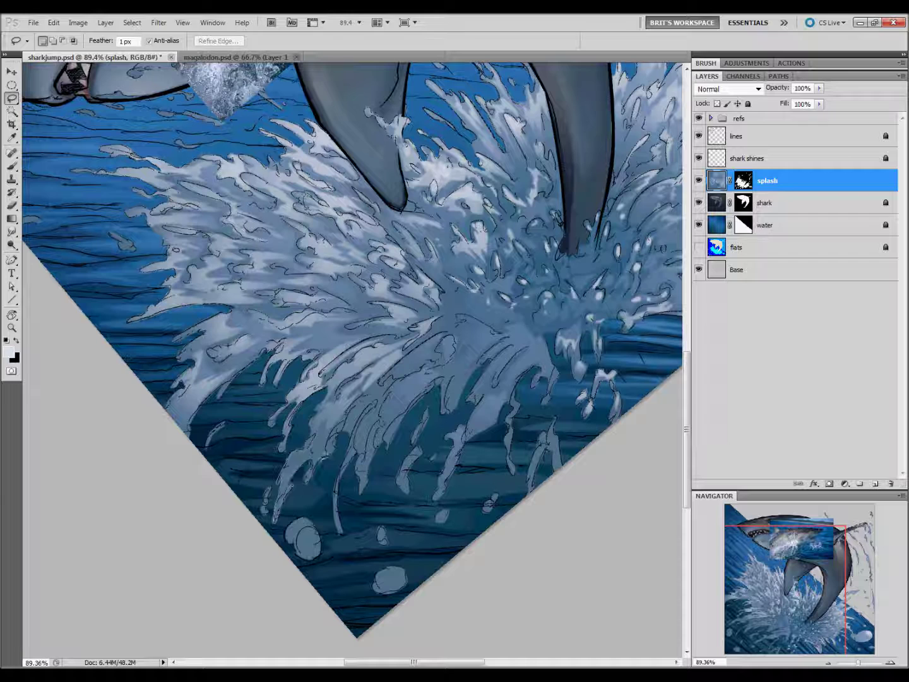
drag(324, 430, 284, 524)
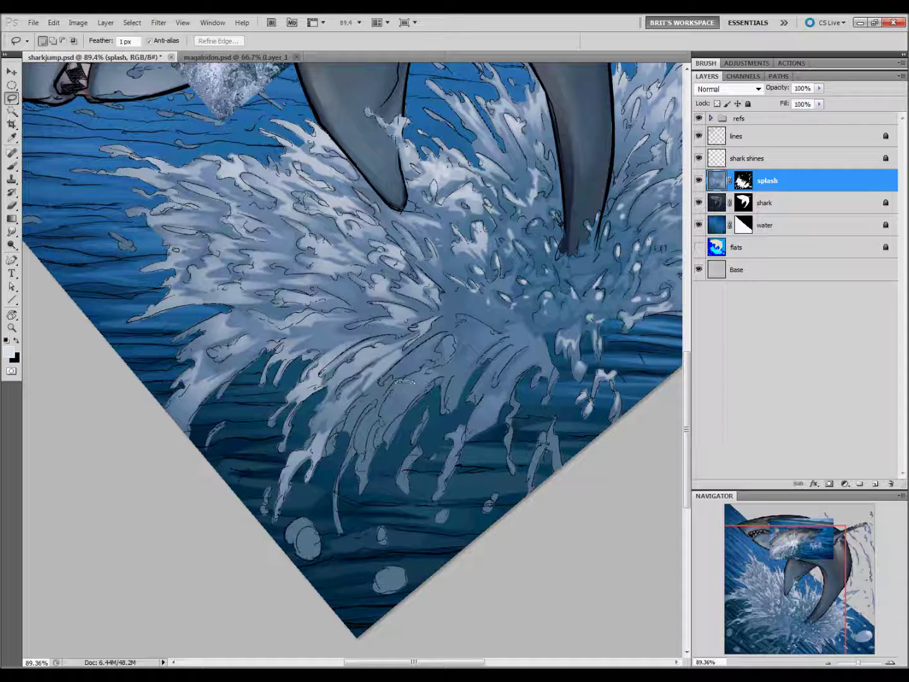
key(b)
key(l)
Lighten several small strokes in the lower-middle splash, selecting each with the lasso
mouse_move(421, 373)
mouse_down()
mouse_move(429, 370)
mouse_move(385, 378)
mouse_move(410, 363)
mouse_up()
key(b)
key(l)
key(b)
key(l)
mouse_move(388, 429)
mouse_down()
mouse_move(404, 411)
mouse_move(363, 429)
mouse_up()
key(b)
key(l)
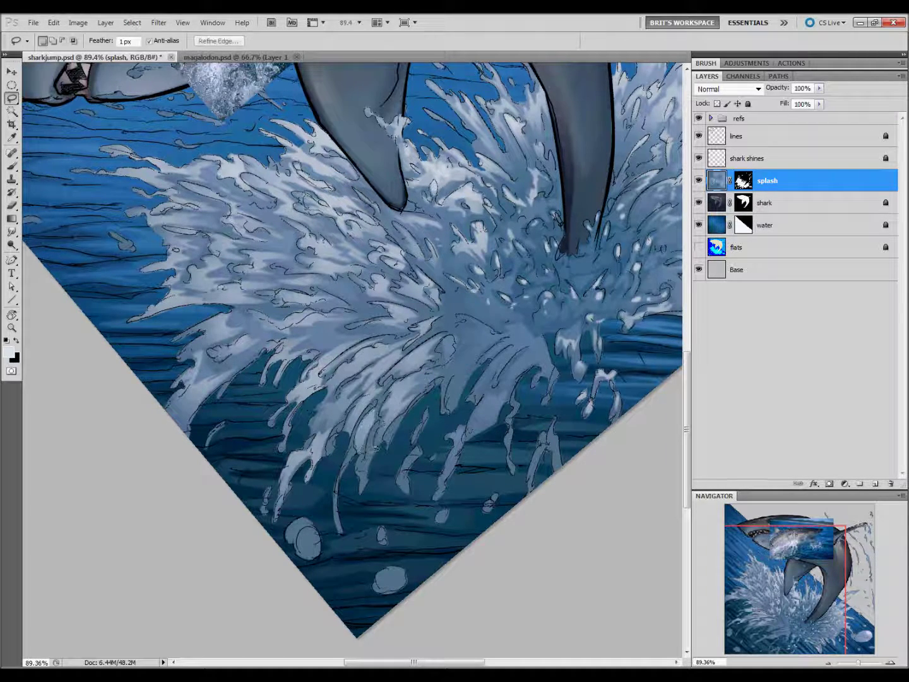
key(b)
key(l)
mouse_move(338, 529)
mouse_down()
mouse_move(365, 449)
mouse_move(338, 531)
mouse_up()
Lasso the round bubble just below the splash and lighten it white
key(b)
key(l)
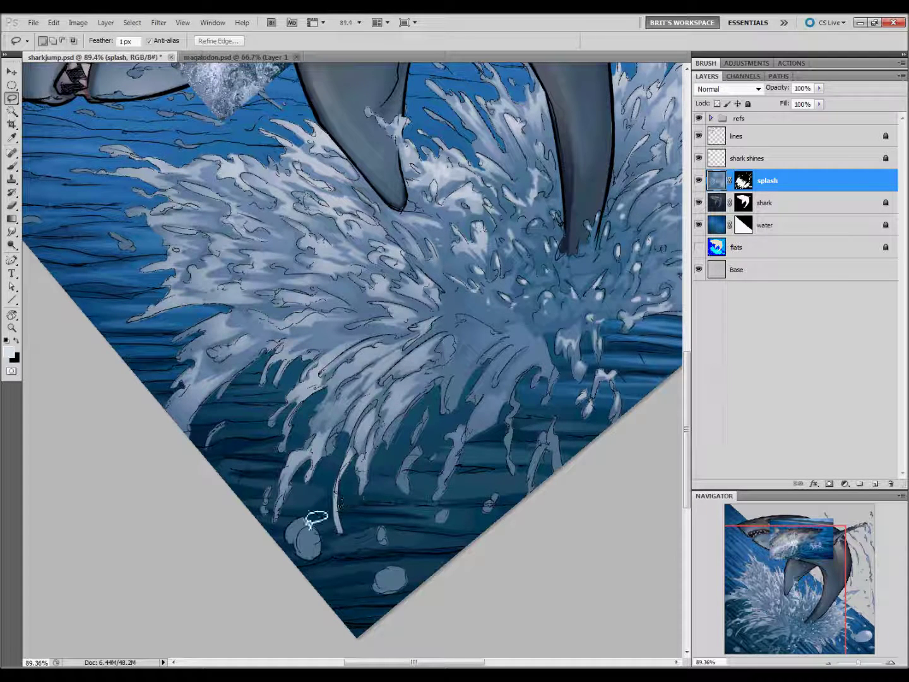
key(b)
key(l)
key(g)
key(b)
mouse_move(298, 526)
mouse_down()
mouse_move(335, 550)
mouse_move(319, 543)
mouse_up()
key(l)
key(b)
key(l)
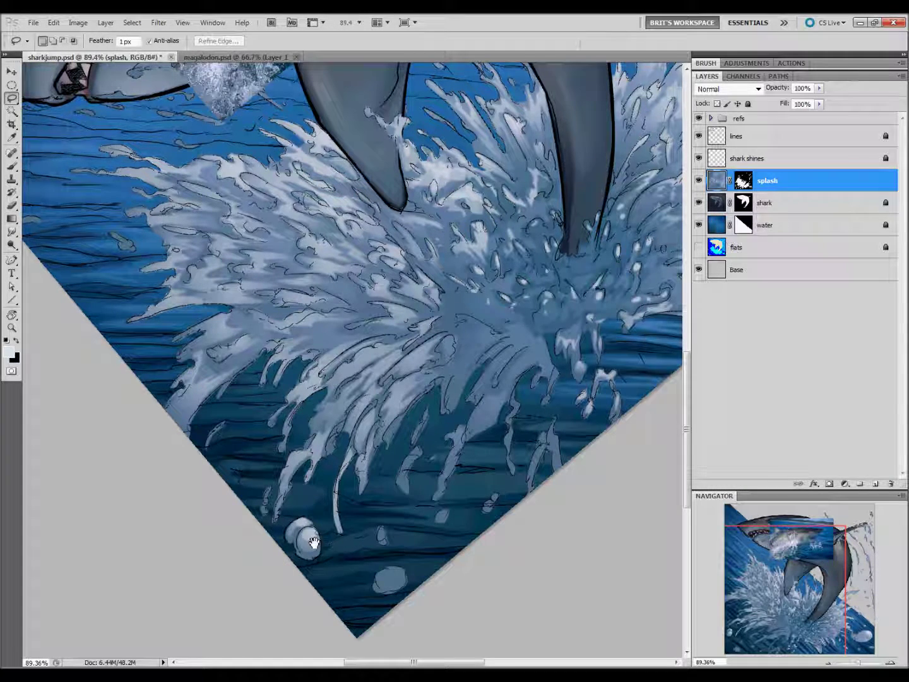
scroll(312, 530, down, 1)
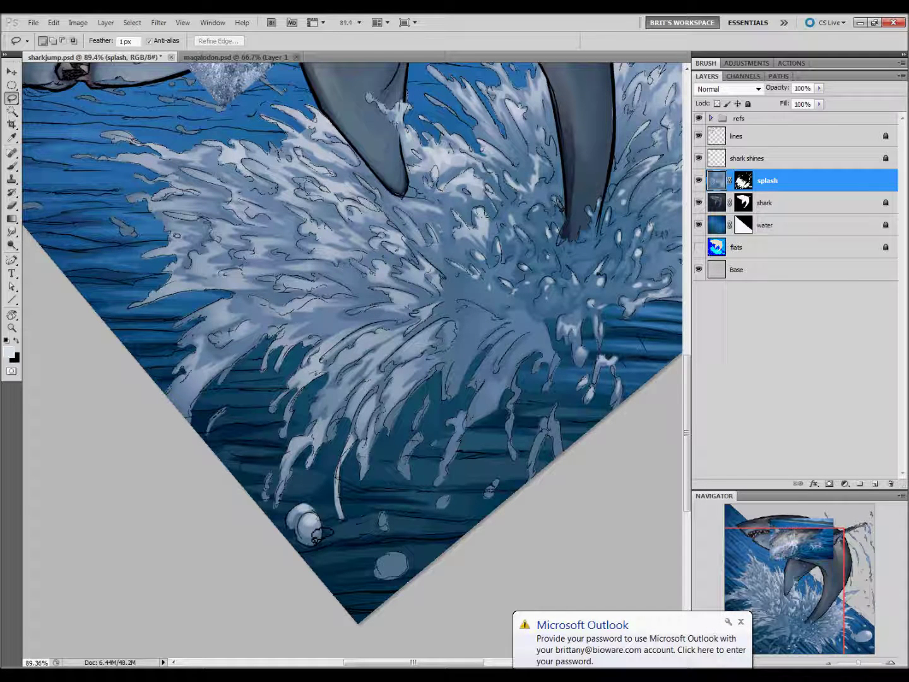
key(XF86AudioLowerVolume)
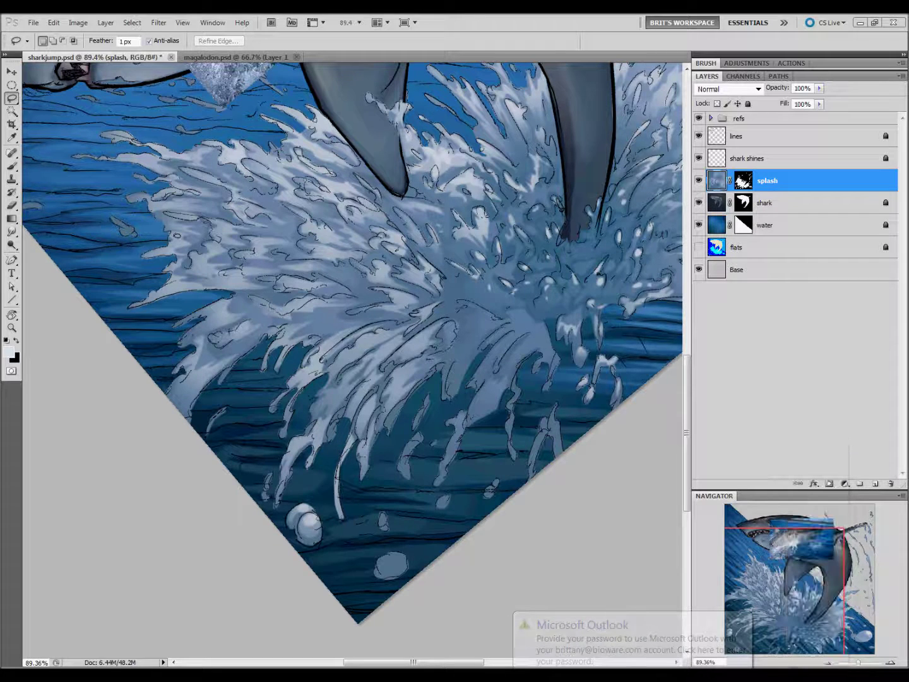
Select the lower-left bubble and its neighbour and paint them white
drag(314, 534, 325, 543)
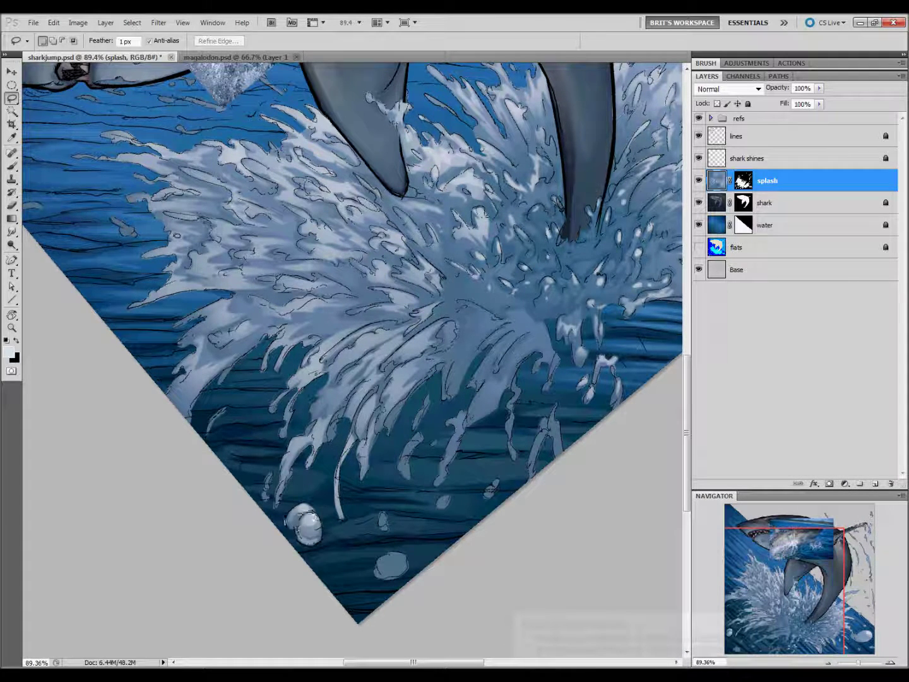
drag(331, 508, 338, 516)
key(b)
click(383, 516)
key(l)
key(g)
key(l)
key(g)
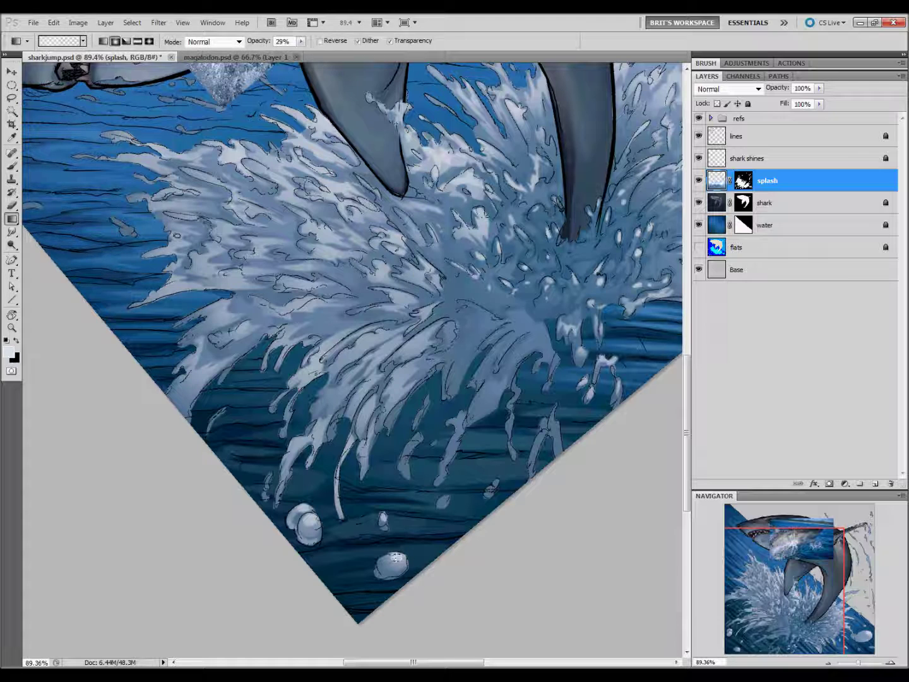
key(l)
Outline the bubble at the bottom for white gradient shading
drag(379, 560, 382, 570)
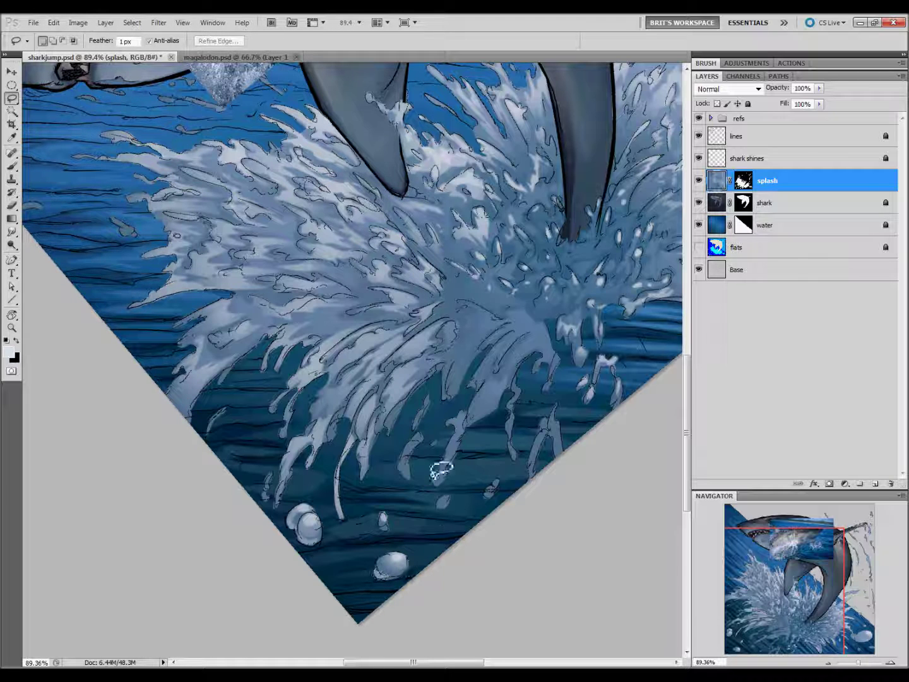
key(g)
key(l)
key(g)
key(l)
key(g)
key(l)
Lasso a stretch of the mid splash and lighten it with a low-opacity white gradient
drag(479, 463, 406, 559)
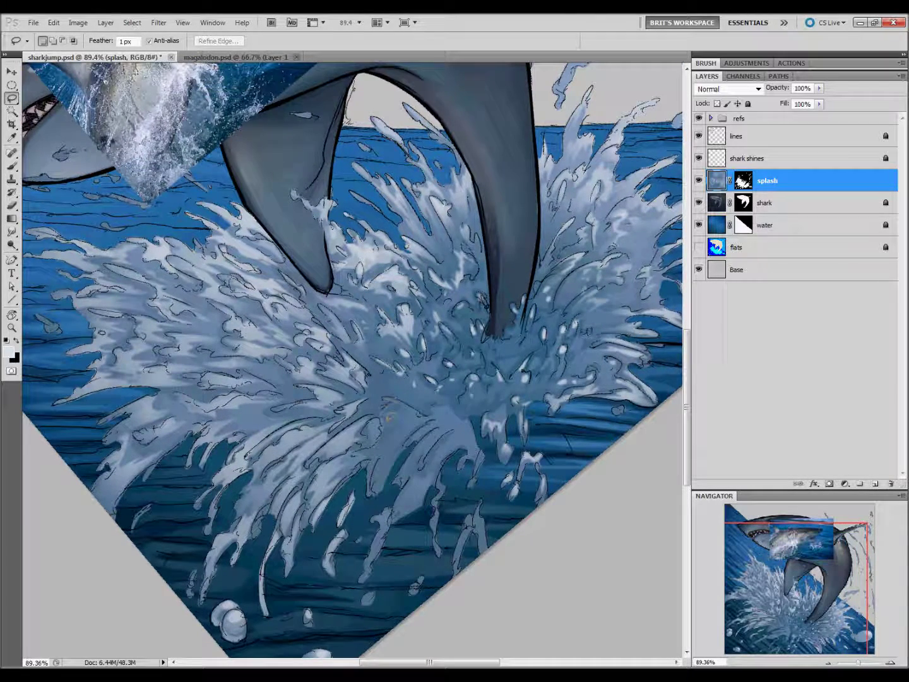
key(g)
key(l)
drag(419, 412, 407, 442)
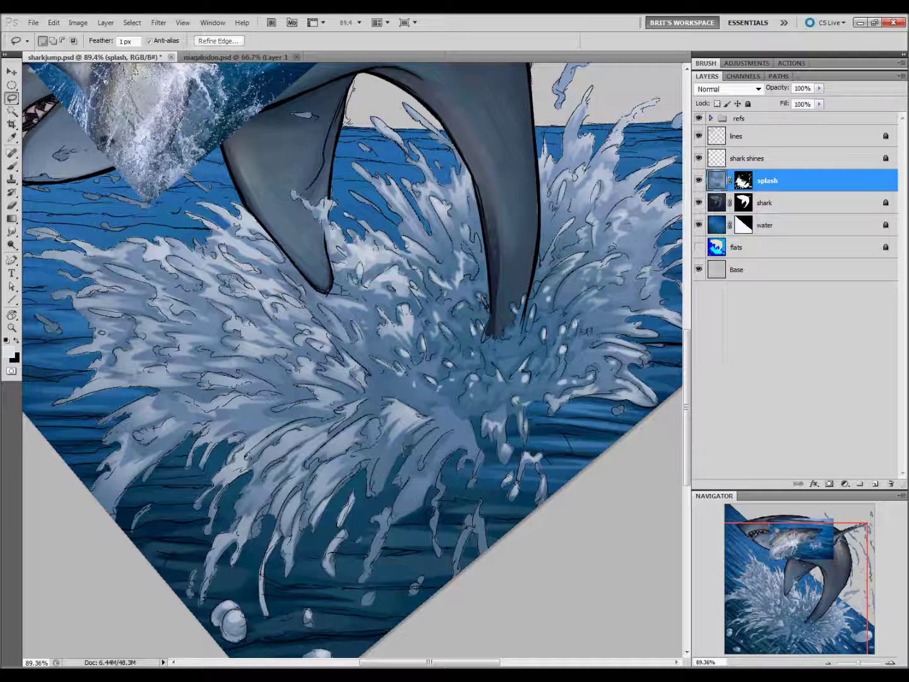
key(g)
key(l)
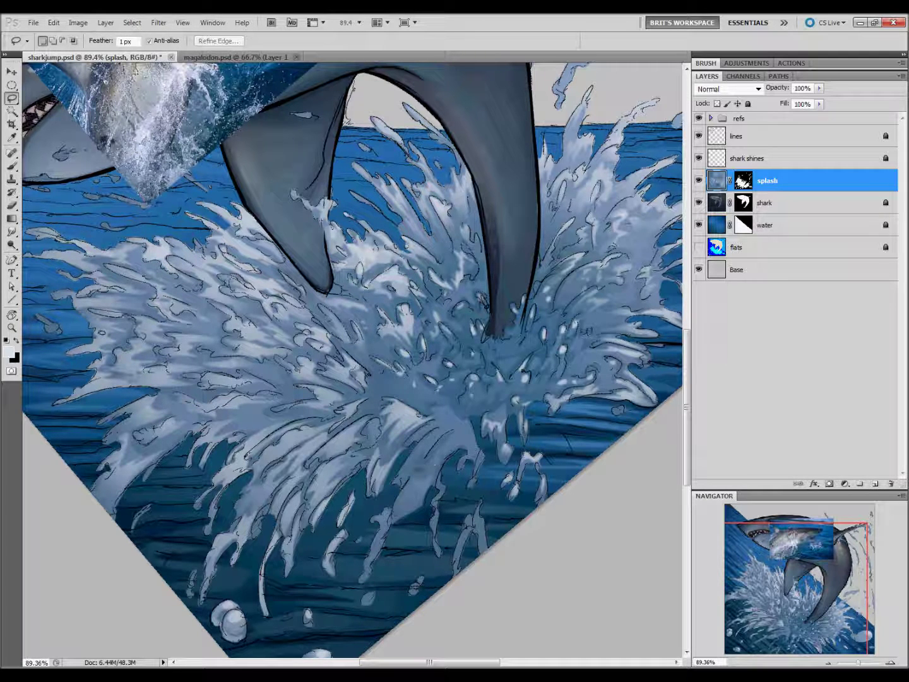
key(g)
drag(442, 427, 378, 493)
key(l)
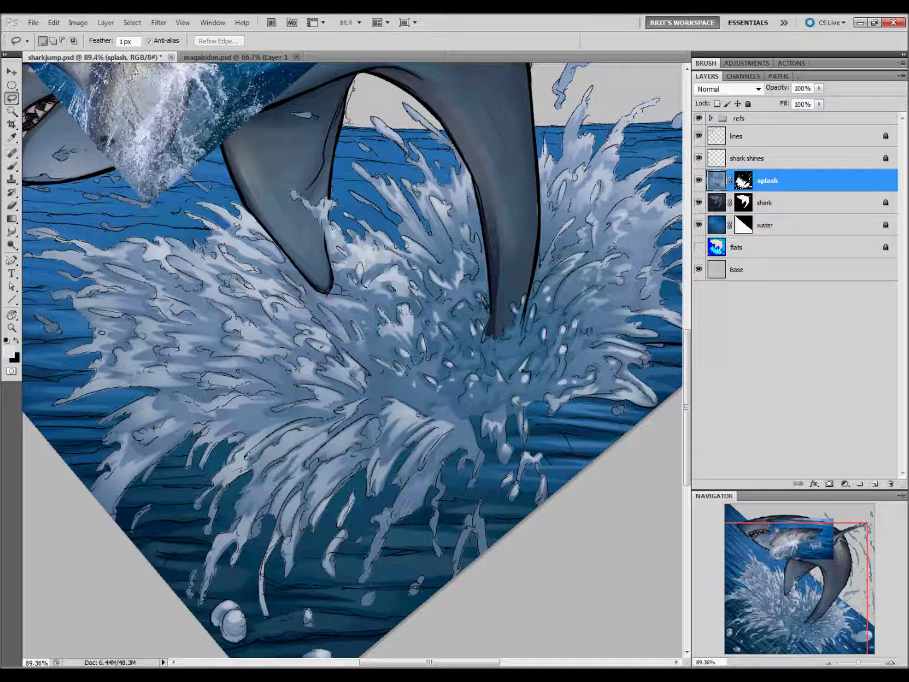
Outline another mid-splash stroke and lighten it with the white gradient
mouse_move(450, 451)
mouse_down()
mouse_move(456, 458)
mouse_move(391, 524)
mouse_move(395, 514)
mouse_up()
key(g)
key(l)
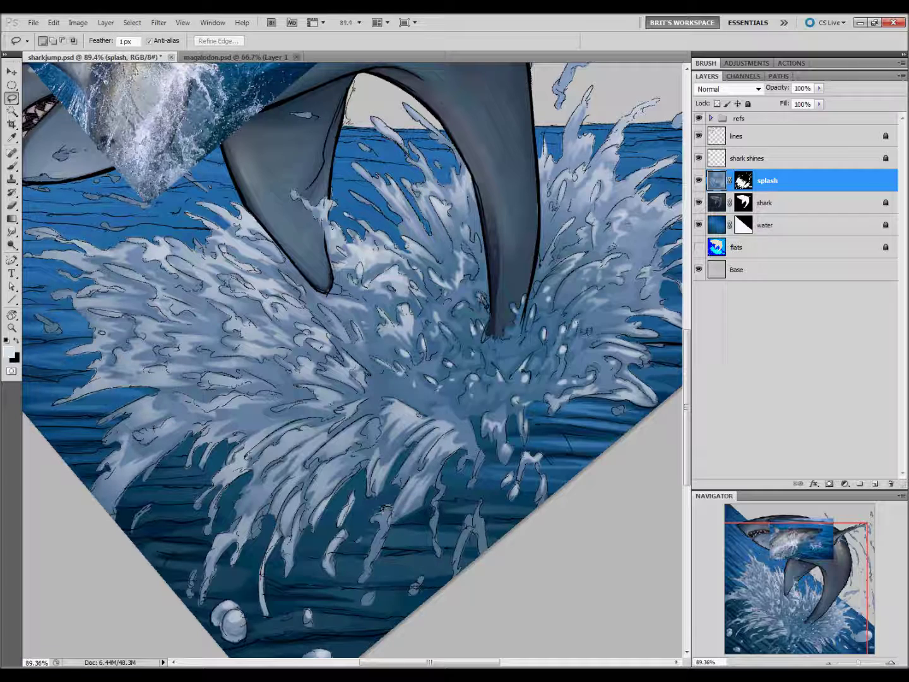
key(g)
drag(356, 599, 391, 542)
key(l)
scroll(344, 533, right, 3)
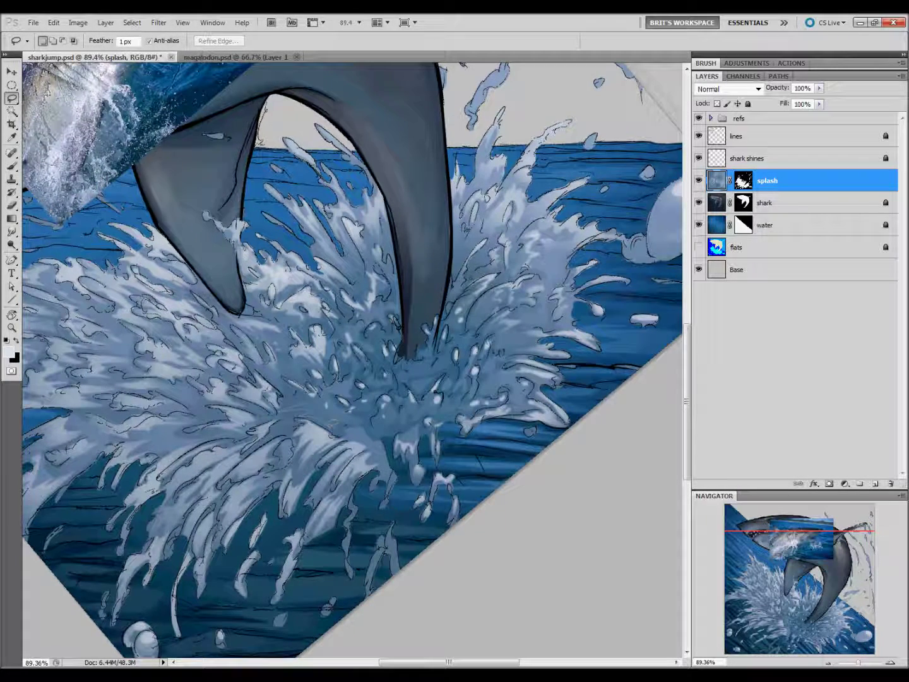
Lighten the splash strokes below the tail fin with the white gradient
key(g)
drag(340, 427, 303, 395)
key(l)
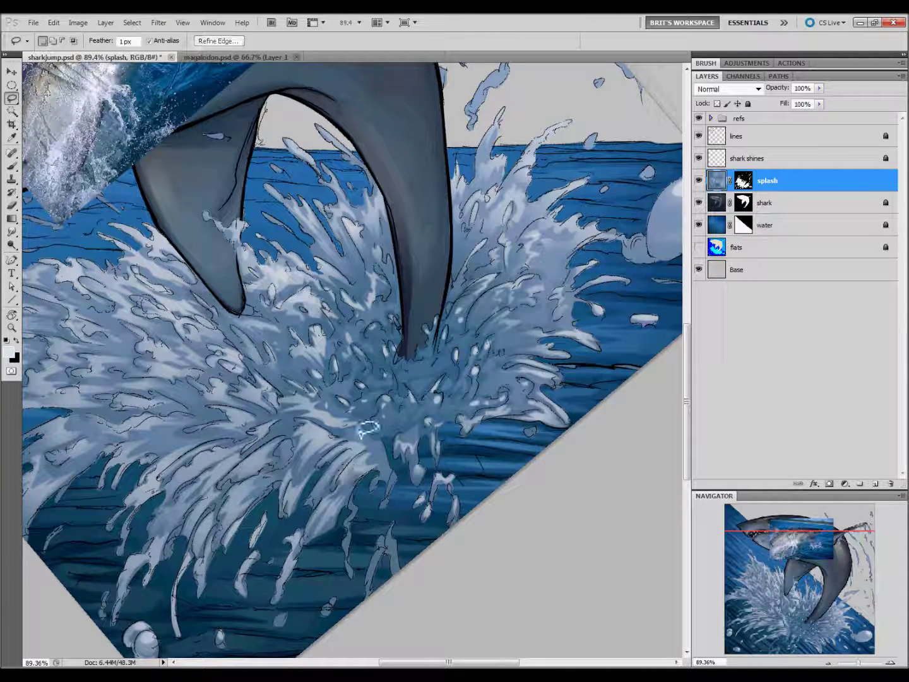
key(g)
mouse_move(382, 438)
mouse_down()
mouse_move(354, 505)
mouse_move(361, 506)
mouse_move(354, 558)
mouse_move(388, 550)
mouse_move(372, 571)
mouse_up()
key(l)
Apply the white gradient to small streaks near the bottom center of the splash
key(g)
key(l)
key(g)
key(l)
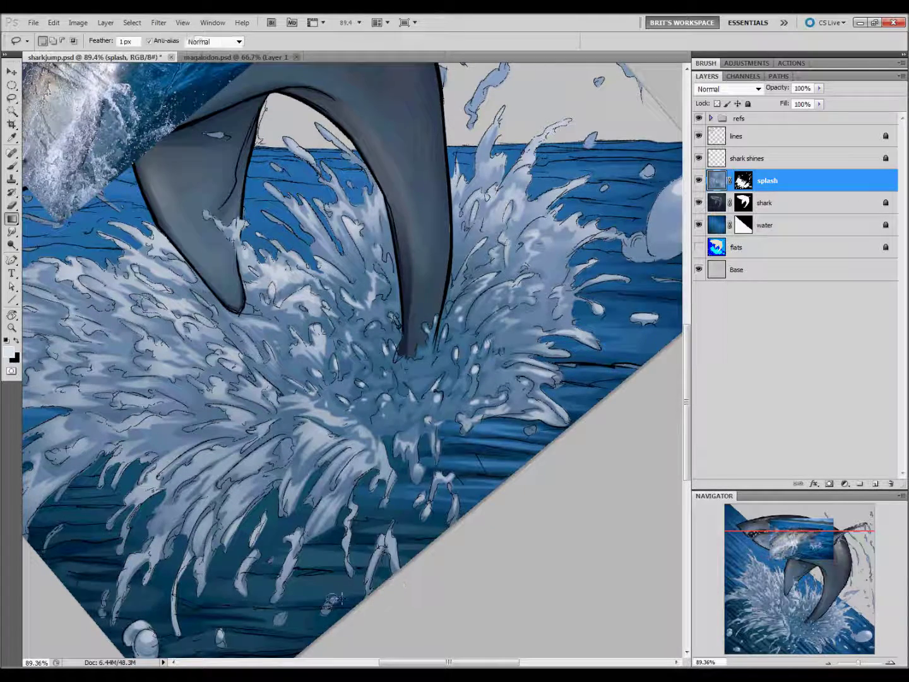
key(g)
drag(341, 605, 290, 617)
key(l)
key(g)
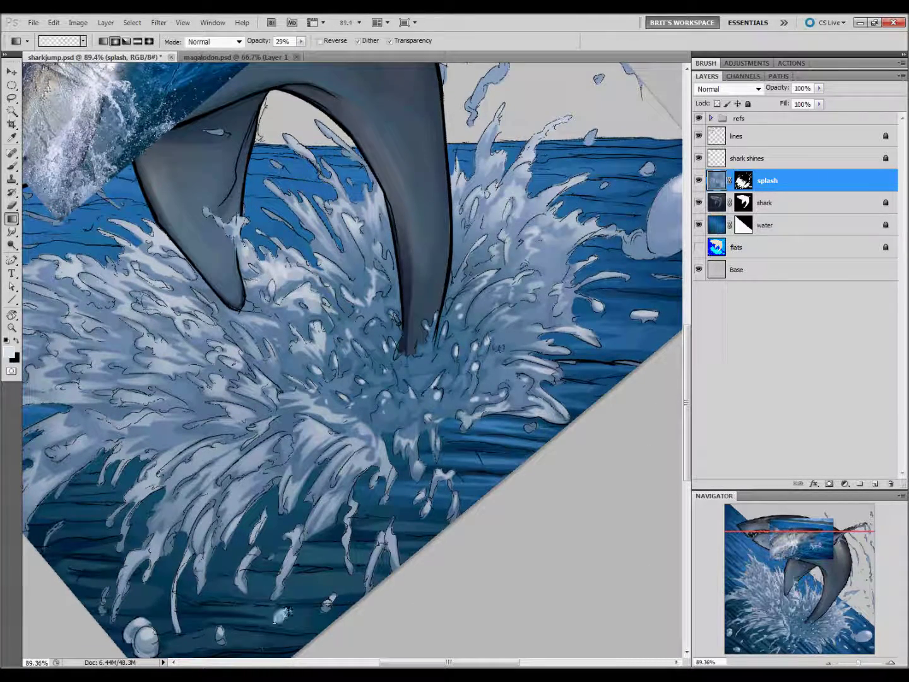
key(l)
drag(459, 402, 440, 570)
drag(435, 455, 420, 559)
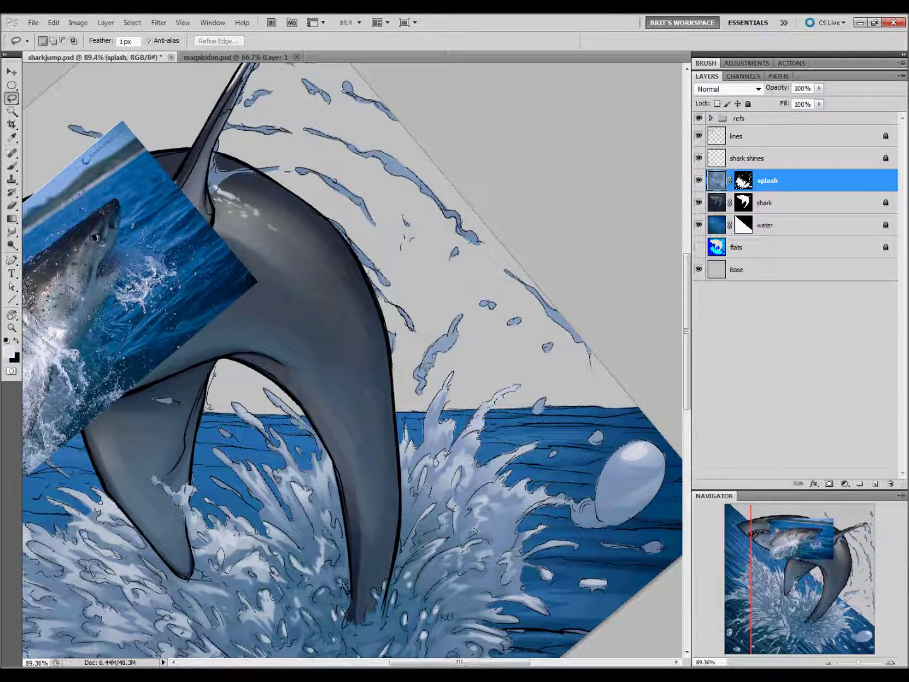
Outline the long diagonal spray streaks beside the raised tail fin and lighten them
key(g)
key(l)
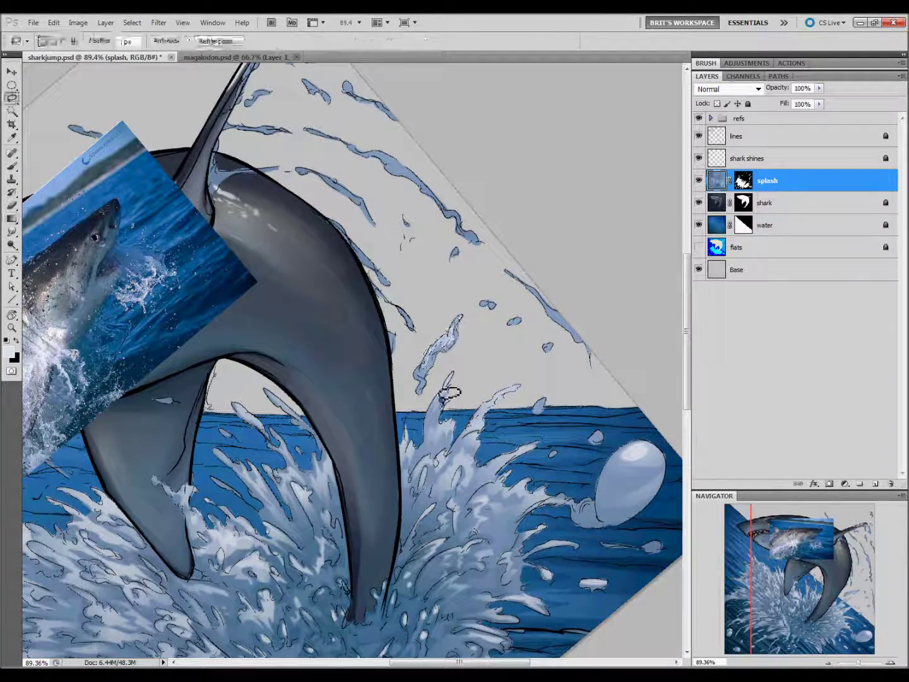
key(g)
key(l)
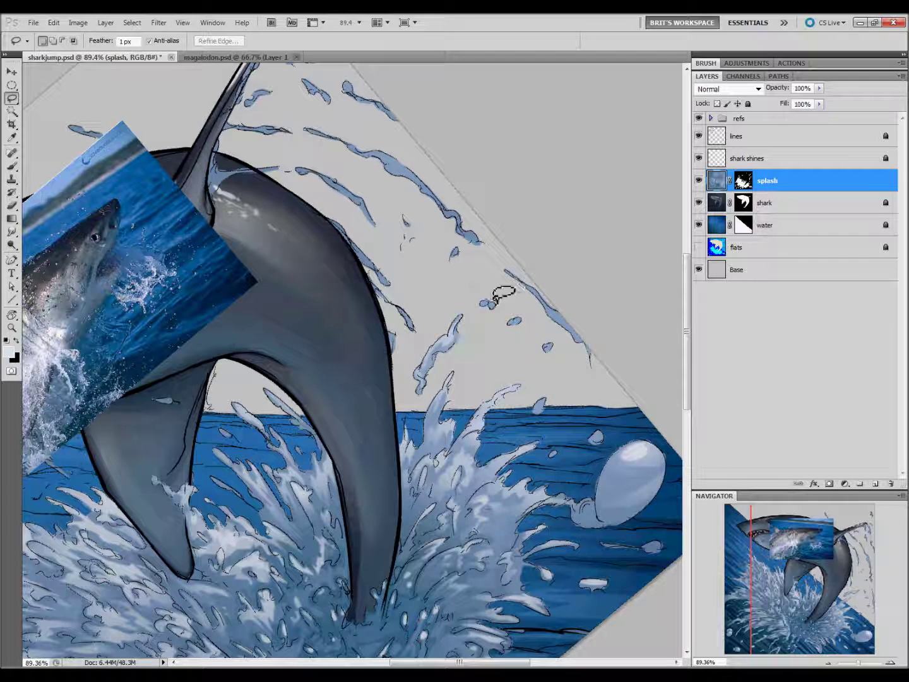
key(g)
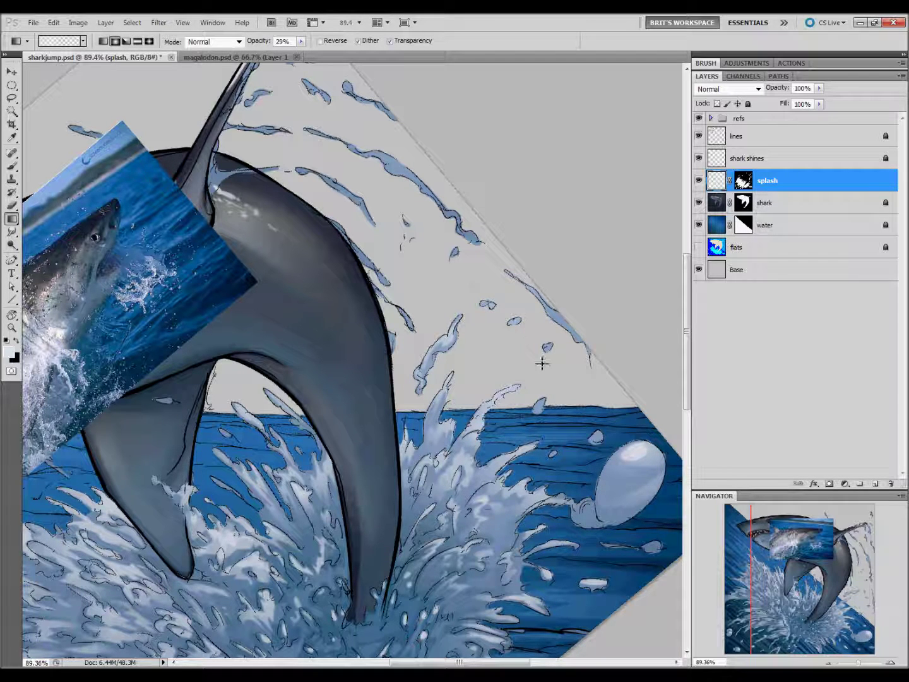
key(l)
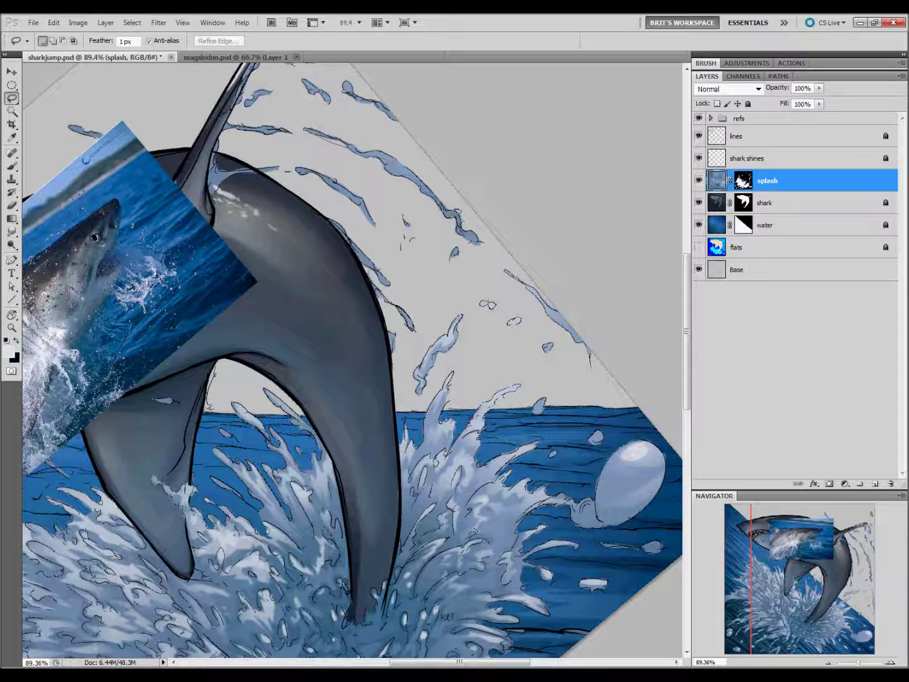
drag(275, 163, 537, 422)
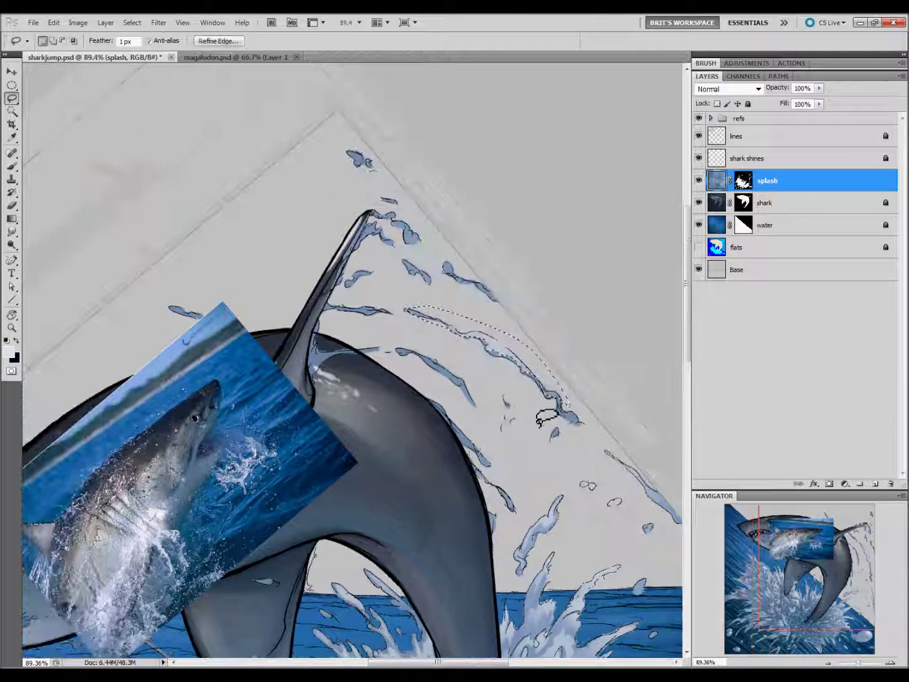
key(g)
key(l)
key(g)
key(l)
key(g)
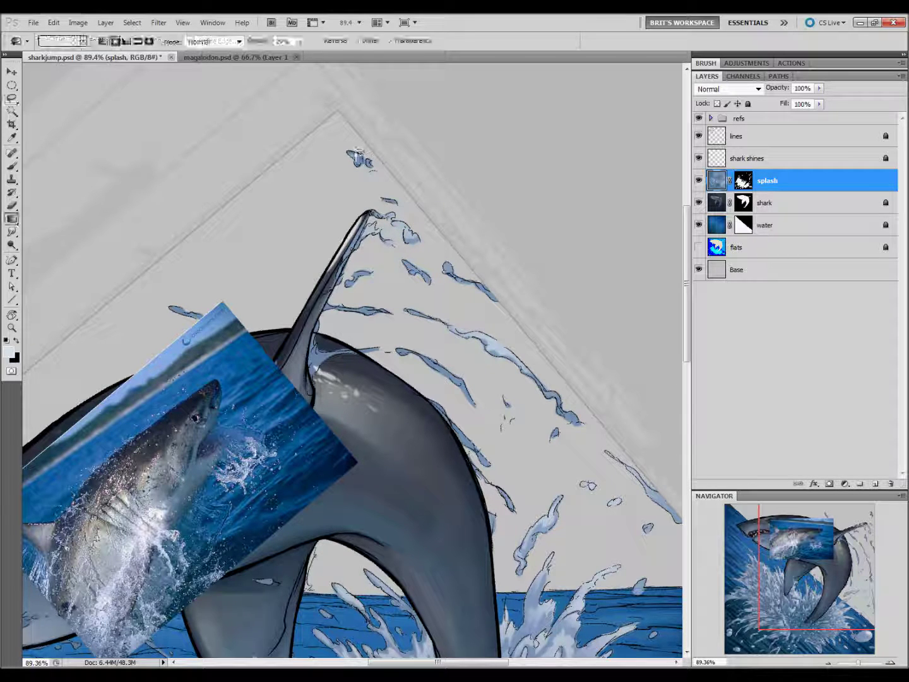
key(l)
key(g)
Hide the refs folder so the shark reference photo disappears
key(l)
key(g)
key(l)
key(g)
key(l)
key(g)
key(l)
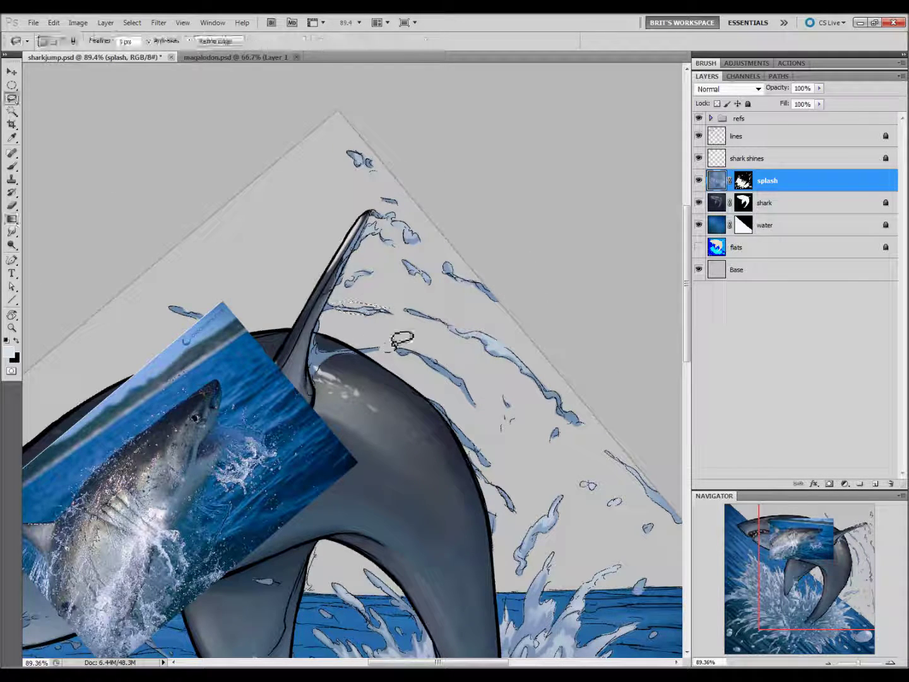
key(g)
key(l)
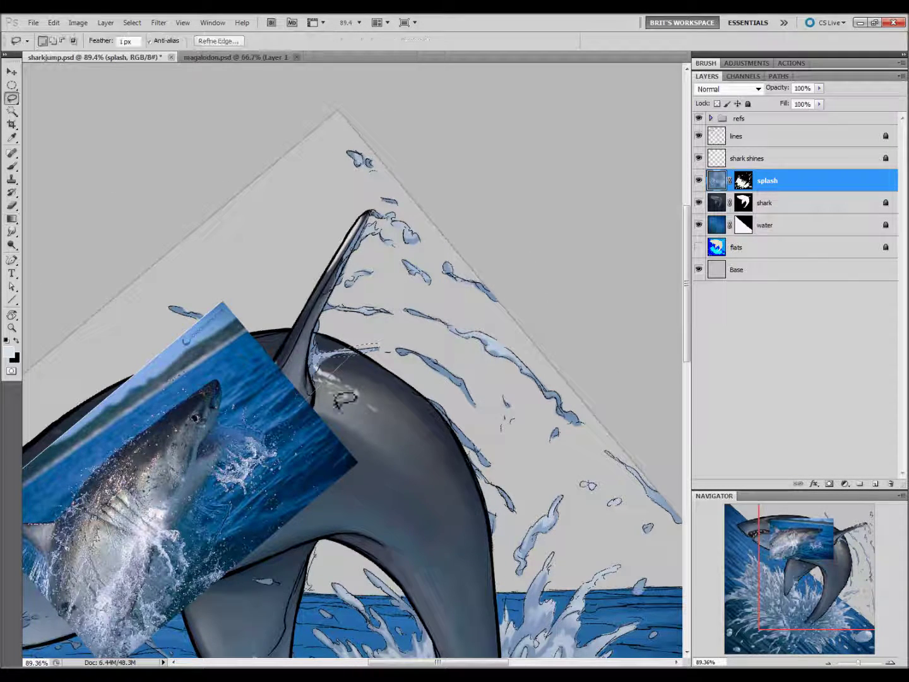
click(699, 121)
scroll(464, 354, left, 4)
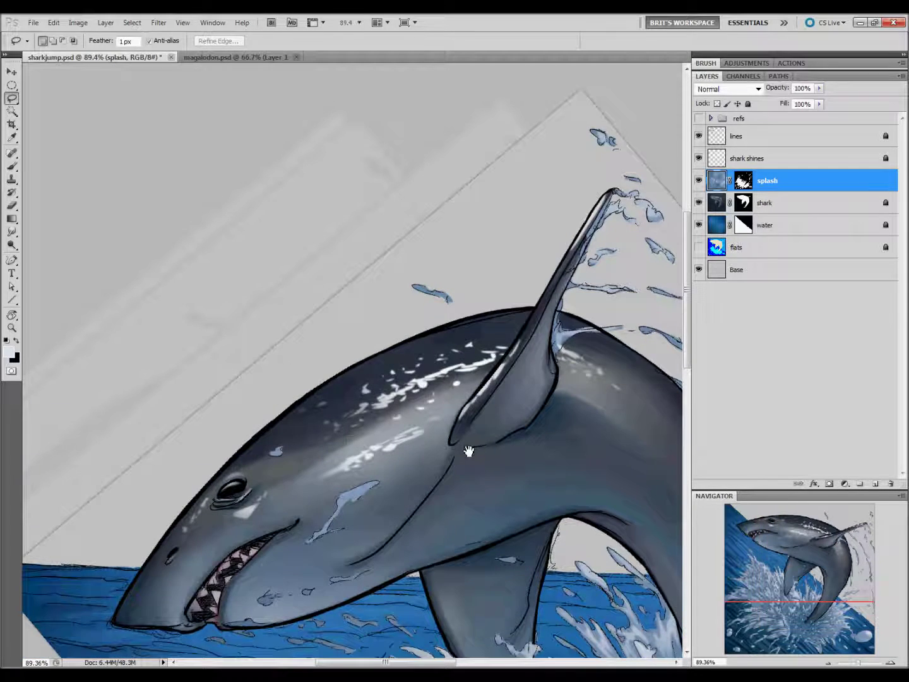
Select a small splash area near the shark's jaw for gradient shading
key(g)
key(l)
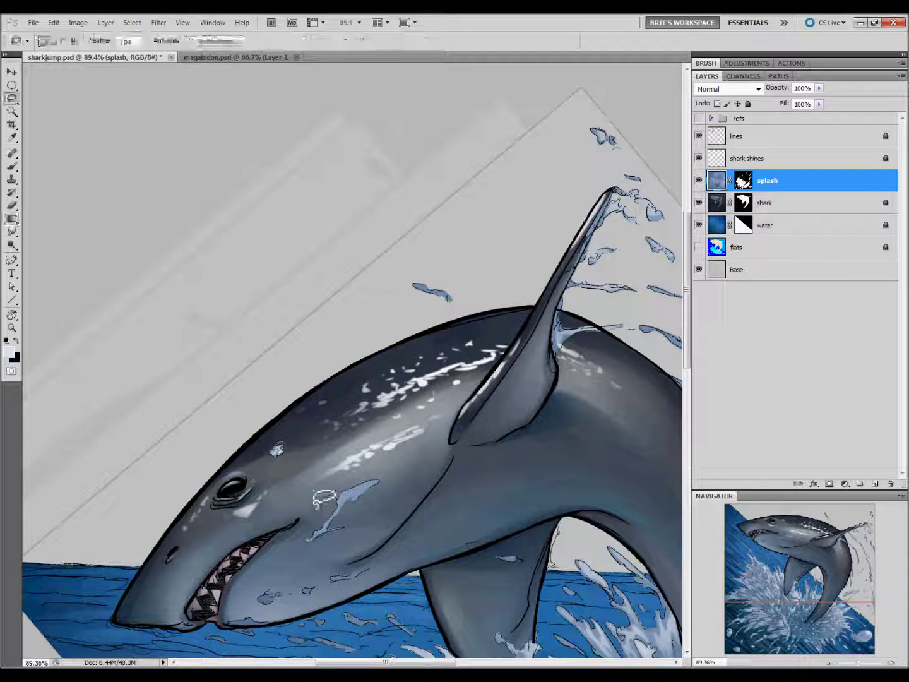
key(g)
key(l)
key(g)
key(l)
key(g)
key(l)
drag(258, 597, 320, 589)
key(g)
Shade a small lower splash shape with a gradient and deselect it
key(l)
key(g)
mouse_move(503, 554)
mouse_down()
mouse_move(524, 561)
mouse_move(498, 570)
mouse_up()
key(l)
drag(413, 285, 455, 298)
key(g)
key(l)
key(ctrl+d)
scroll(491, 477, down, 5)
scroll(491, 477, right, 2)
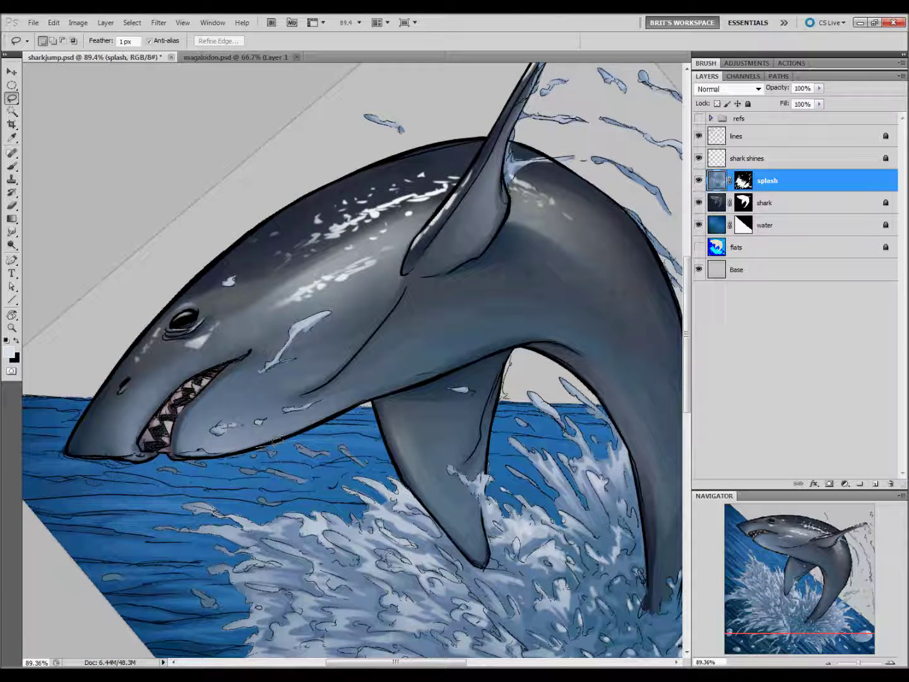
Gradient-shade the splash water below the shark's mouth
drag(169, 483, 273, 510)
key(g)
drag(111, 529, 243, 502)
key(l)
Shade a splash area in the lower-left water, then deselect
mouse_move(127, 556)
mouse_down()
mouse_move(104, 584)
mouse_move(163, 593)
mouse_up()
key(g)
key(ctrl+d)
key(l)
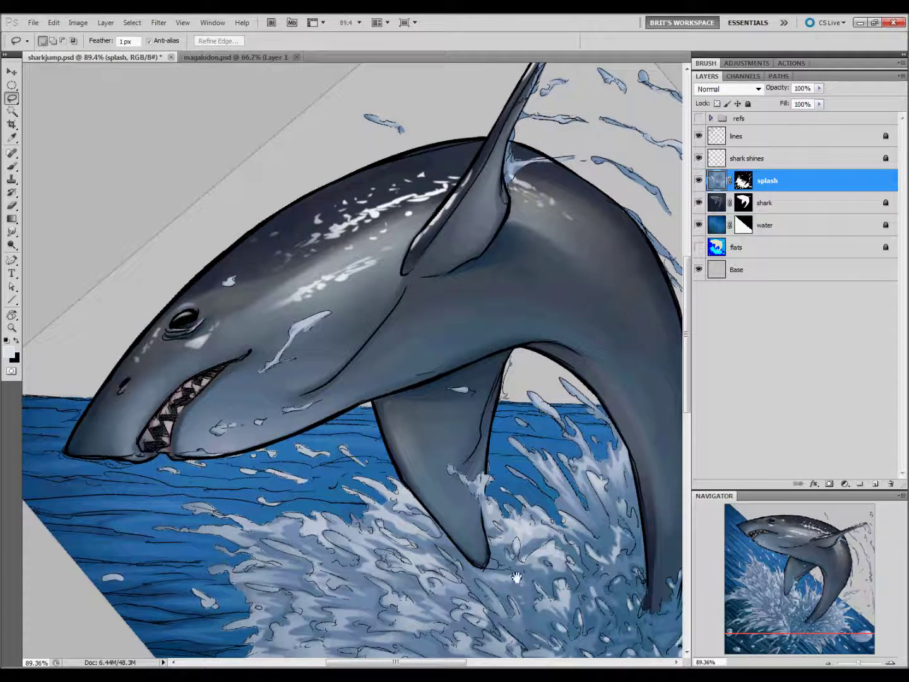
drag(516, 577, 469, 356)
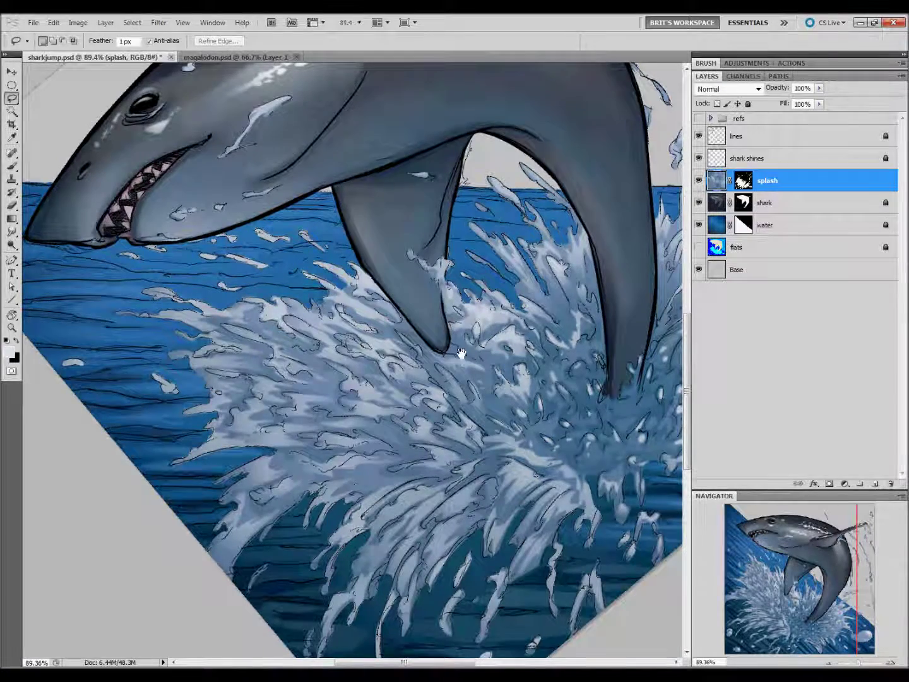
Mask out part of the splash streak beside the dorsal fin
scroll(357, 520, up, 4)
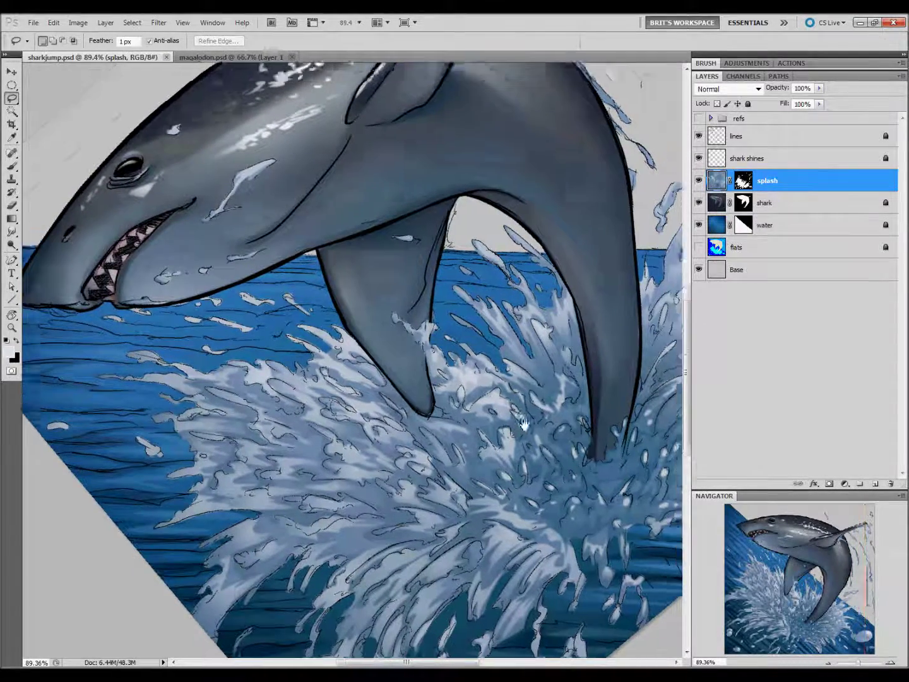
drag(566, 343, 503, 491)
drag(511, 163, 521, 212)
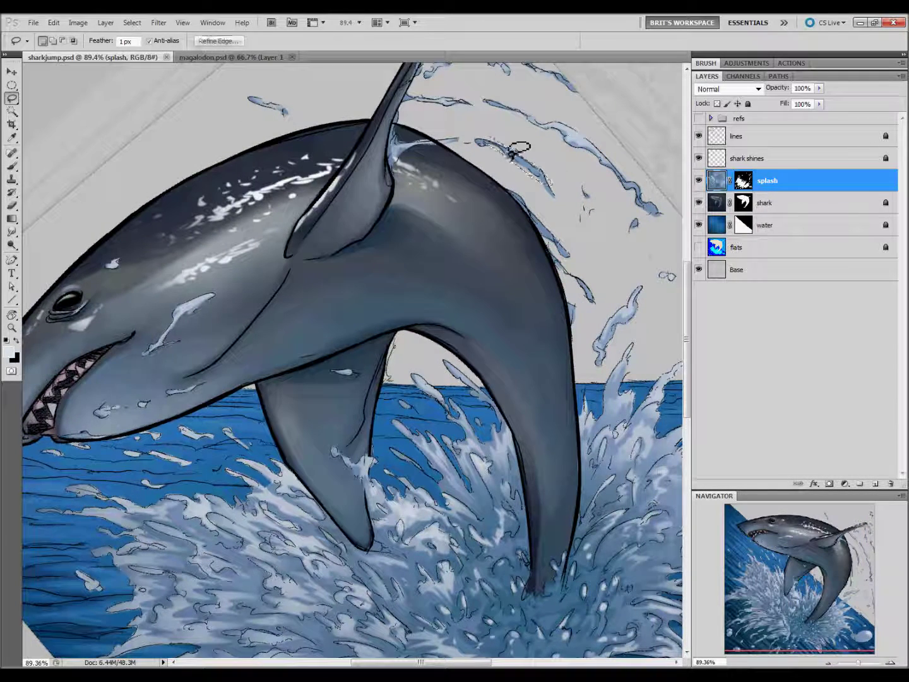
key(Delete)
key(ctrl+d)
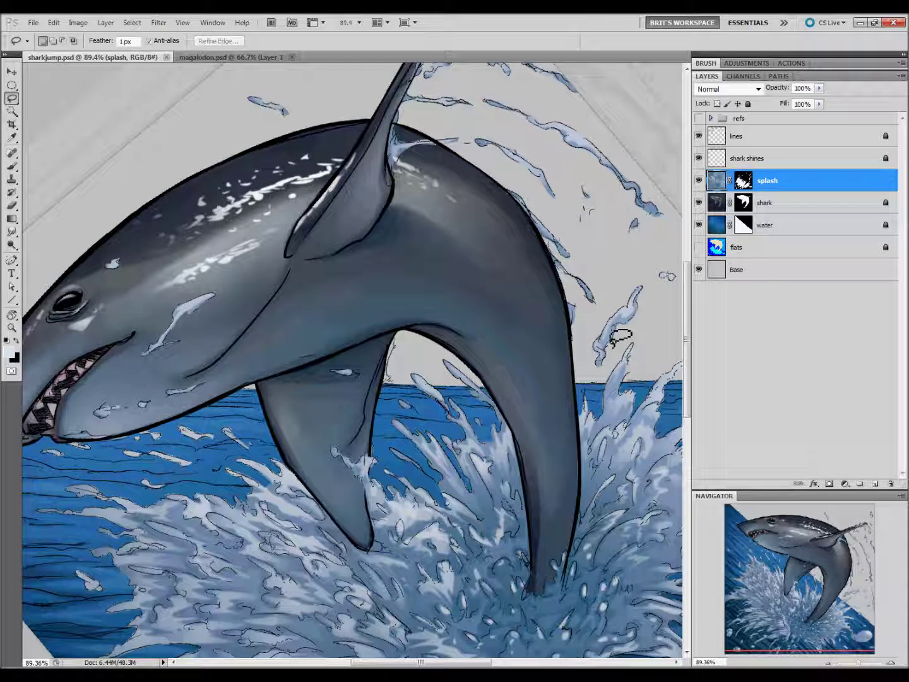
Sample a colour from the shark reference photo, then hide the reference again
click(699, 118)
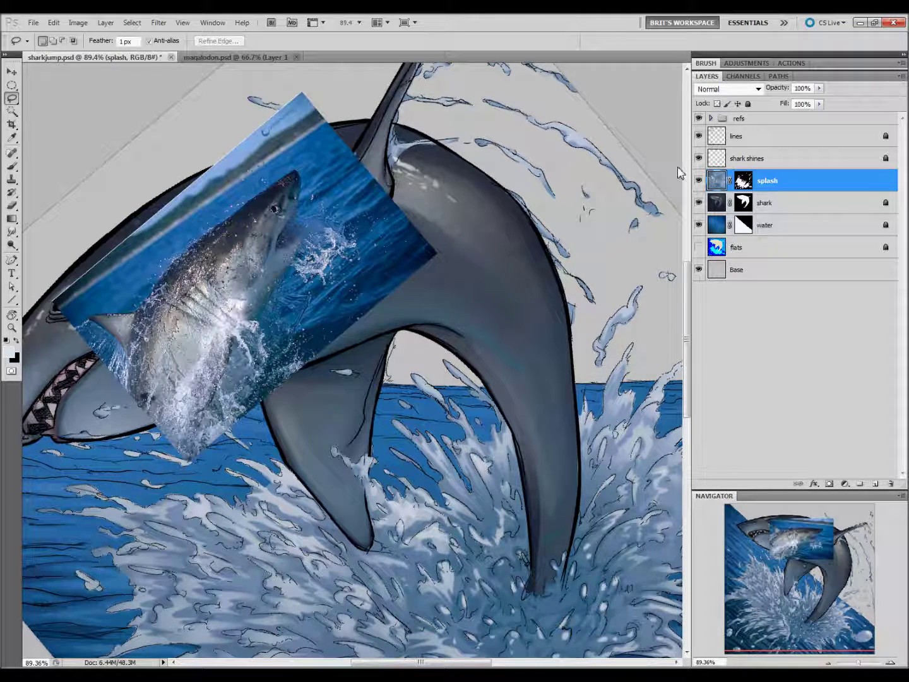
drag(446, 443, 469, 446)
key(i)
click(237, 341)
key(l)
click(698, 118)
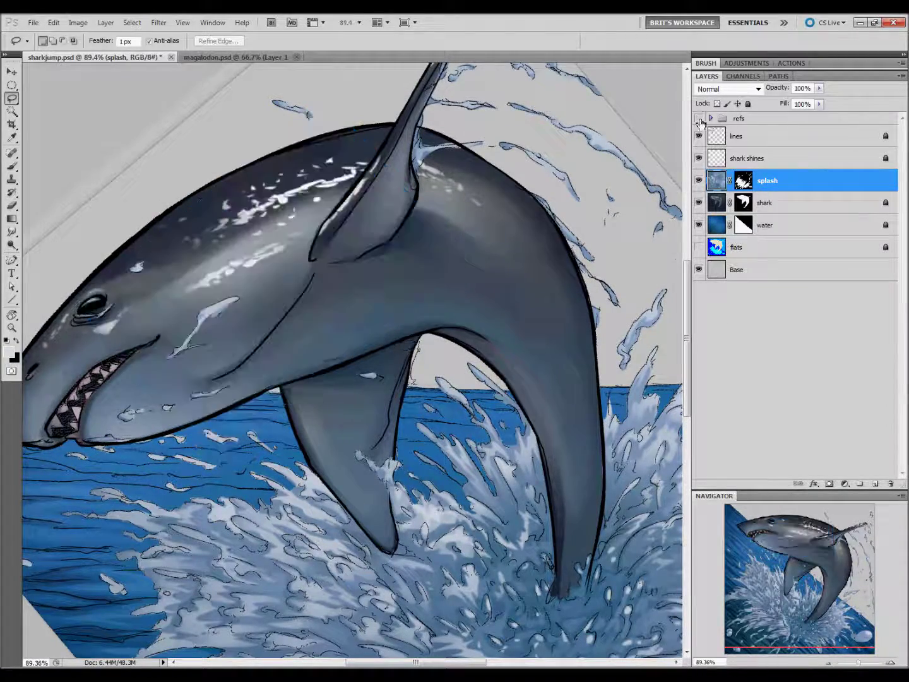
scroll(617, 374, down, 3)
scroll(617, 374, down, 3)
click(698, 117)
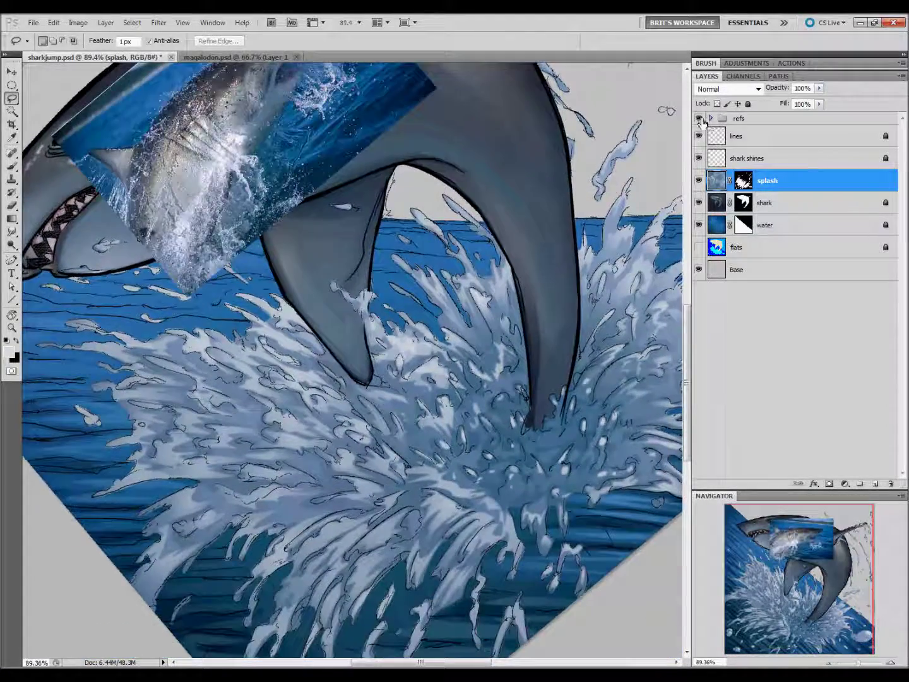
click(699, 118)
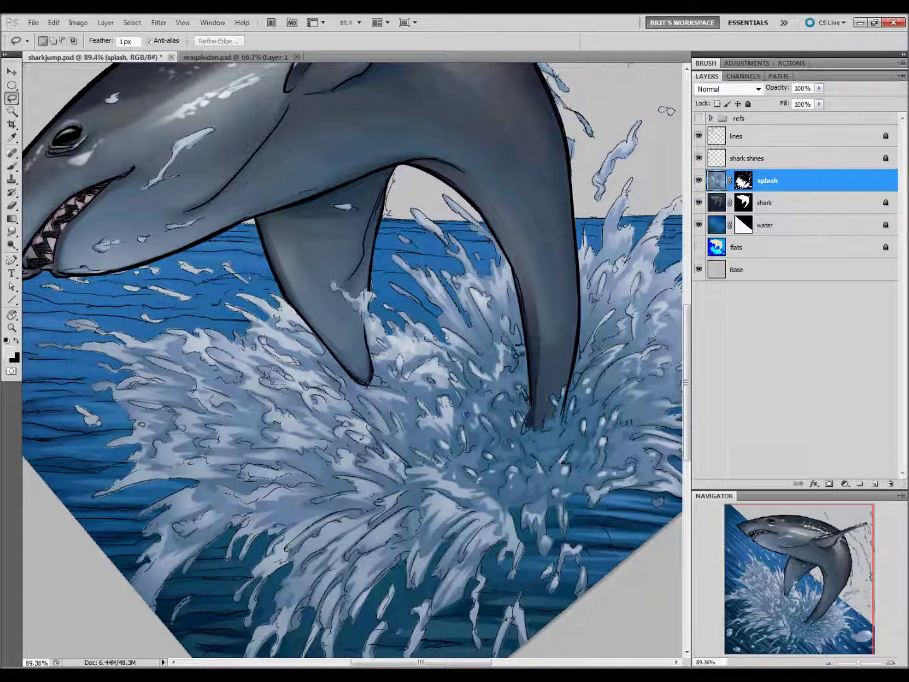
key(g)
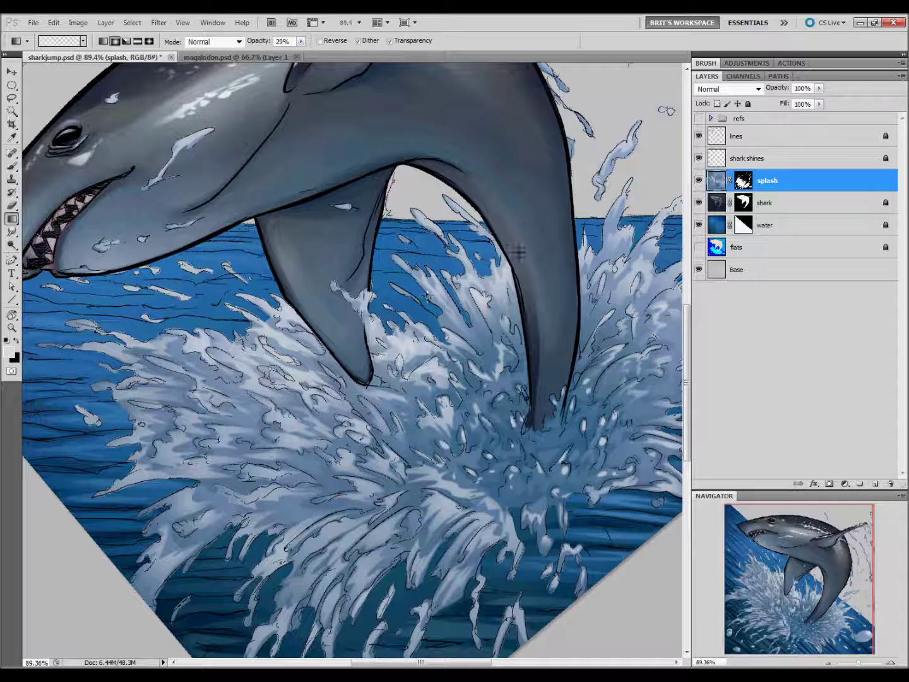
Lighten the droplets around the dorsal fin tip toward white with a 29% gradient
scroll(497, 245, up, 3)
scroll(497, 245, up, 2)
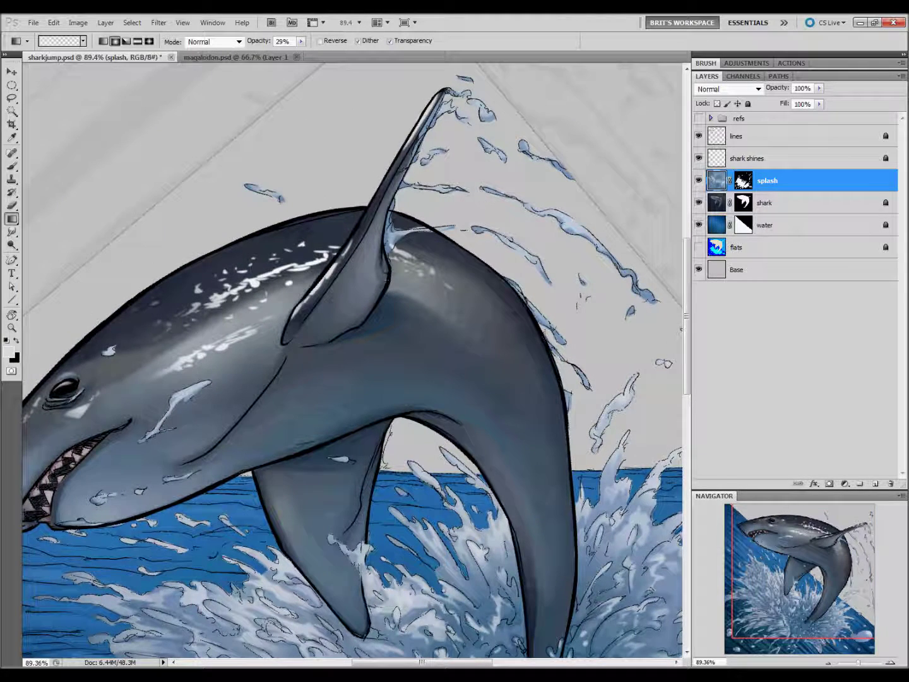
drag(441, 101, 474, 170)
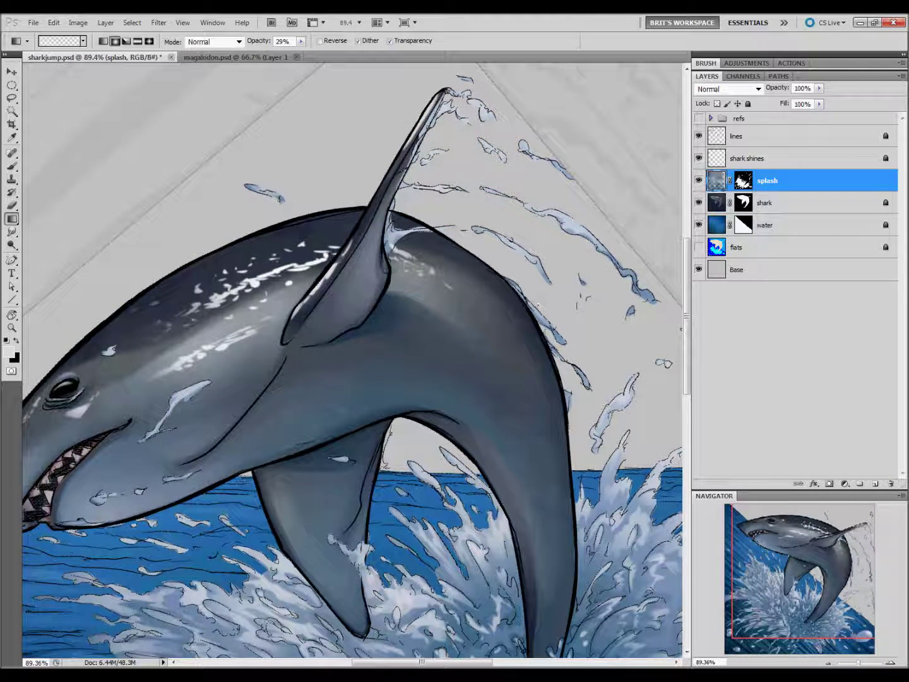
Brighten the main splash and its upper-left part with white gradients
scroll(193, 350, left, 5)
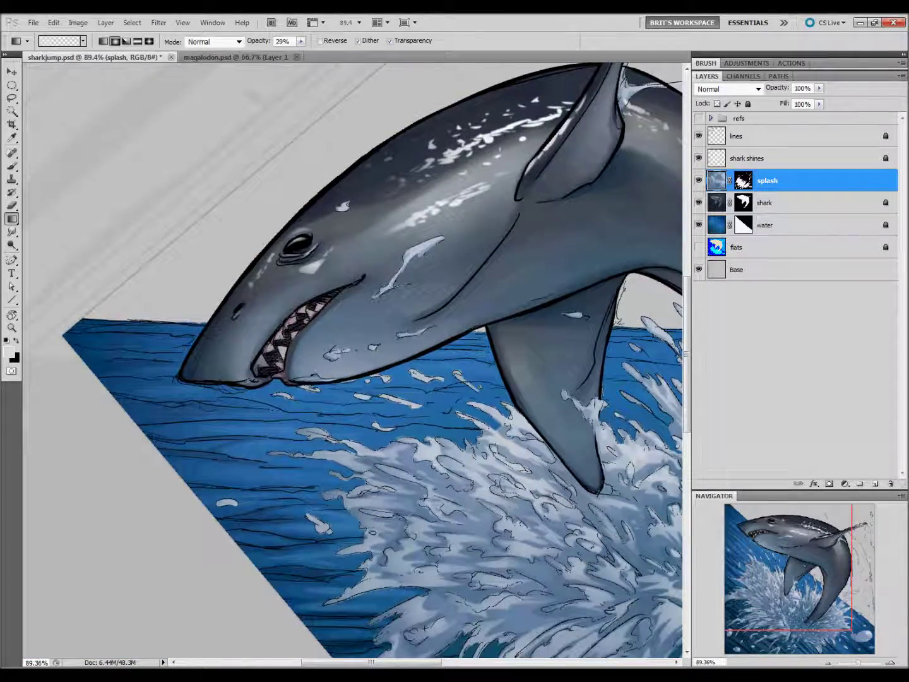
scroll(382, 359, down, 4)
drag(381, 360, 378, 360)
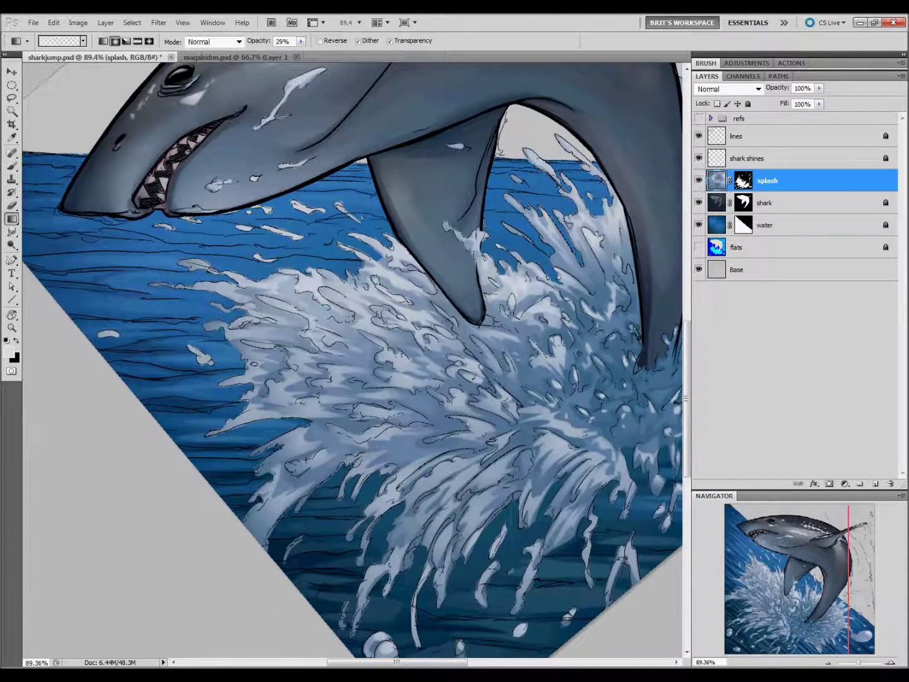
scroll(378, 493, right, 5)
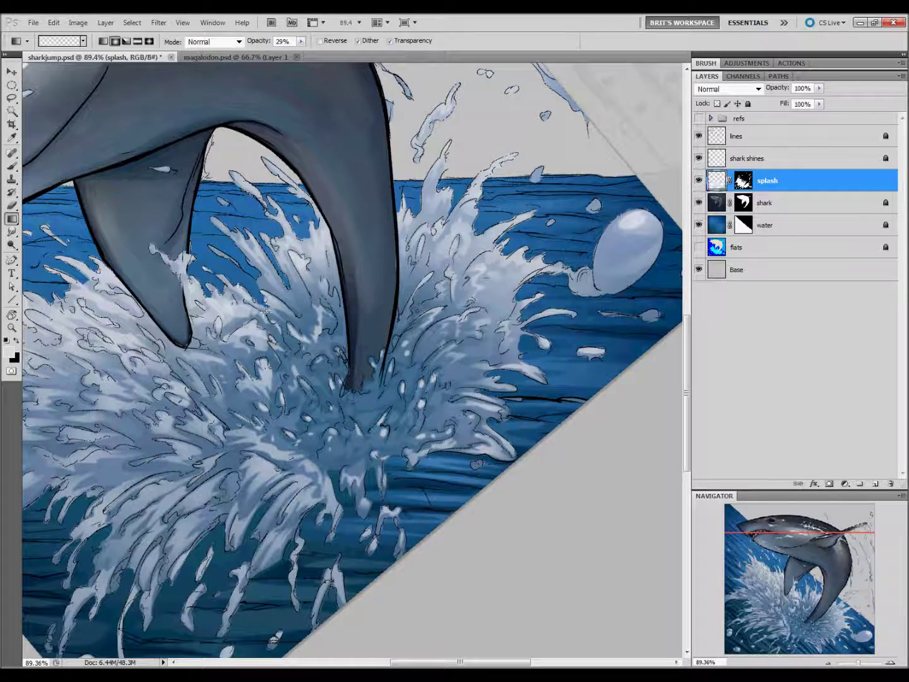
mouse_move(268, 594)
mouse_down()
mouse_move(357, 505)
mouse_move(412, 389)
mouse_up()
drag(294, 241, 291, 289)
Make the shark reference photo in the refs folder visible again
drag(326, 372, 282, 548)
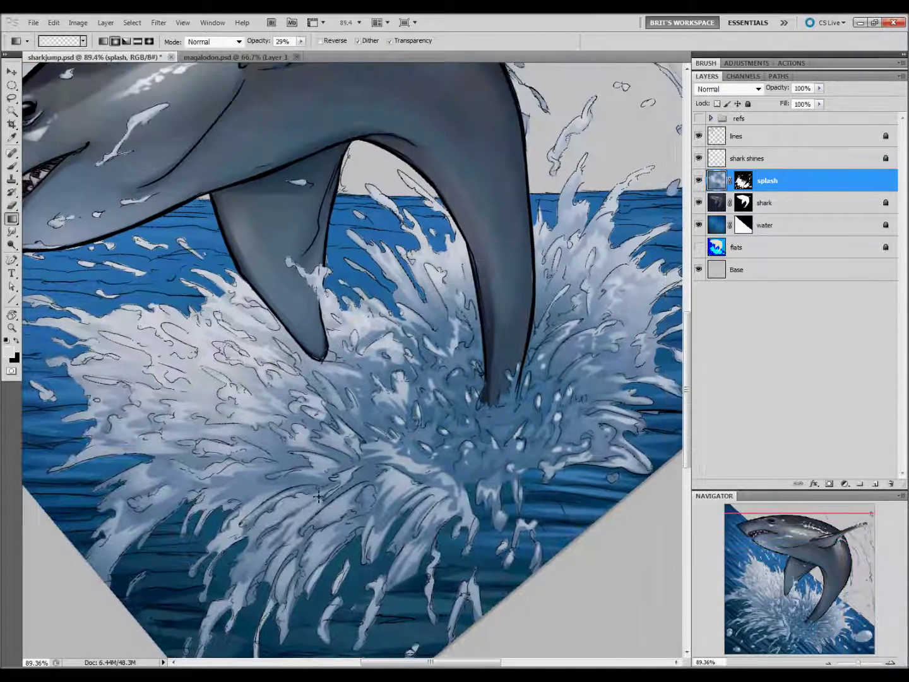
drag(663, 228, 486, 340)
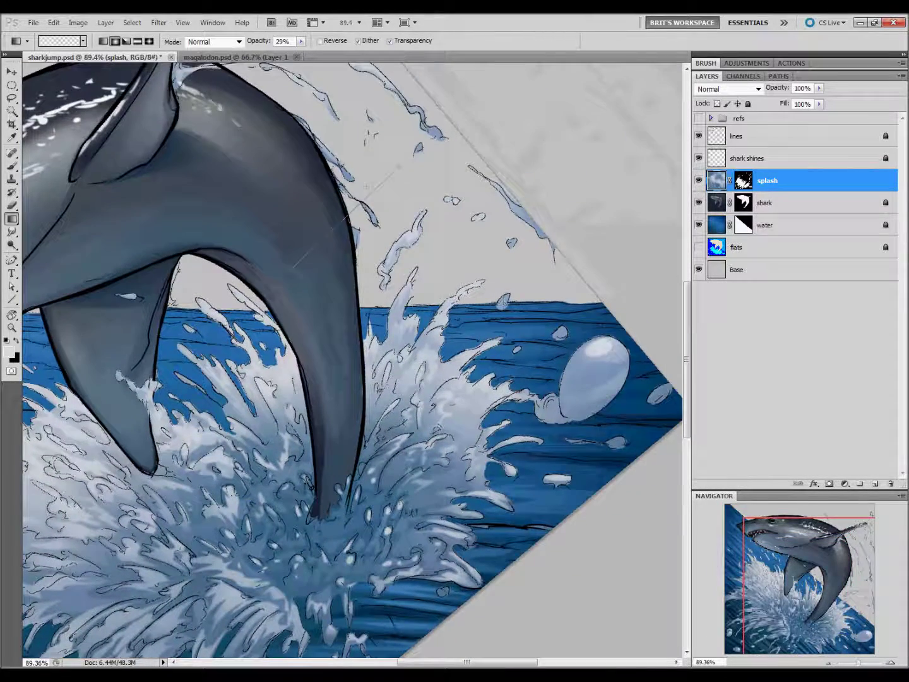
click(698, 117)
drag(477, 299, 296, 235)
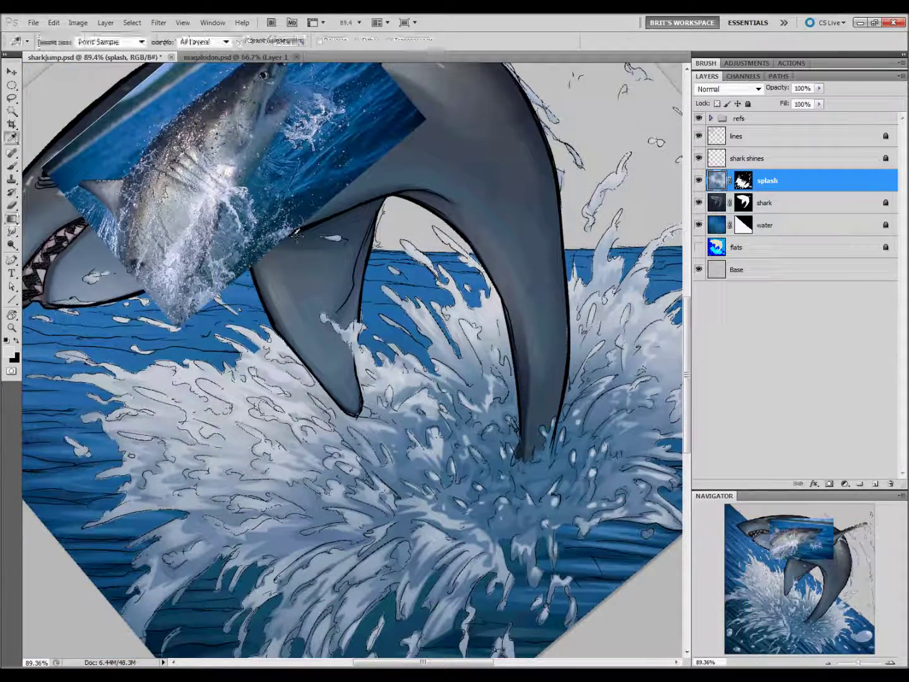
Sample a dark blue from the artwork, then a light blue-grey from the reference photo
click(227, 211)
key(l)
scroll(547, 387, down, 5)
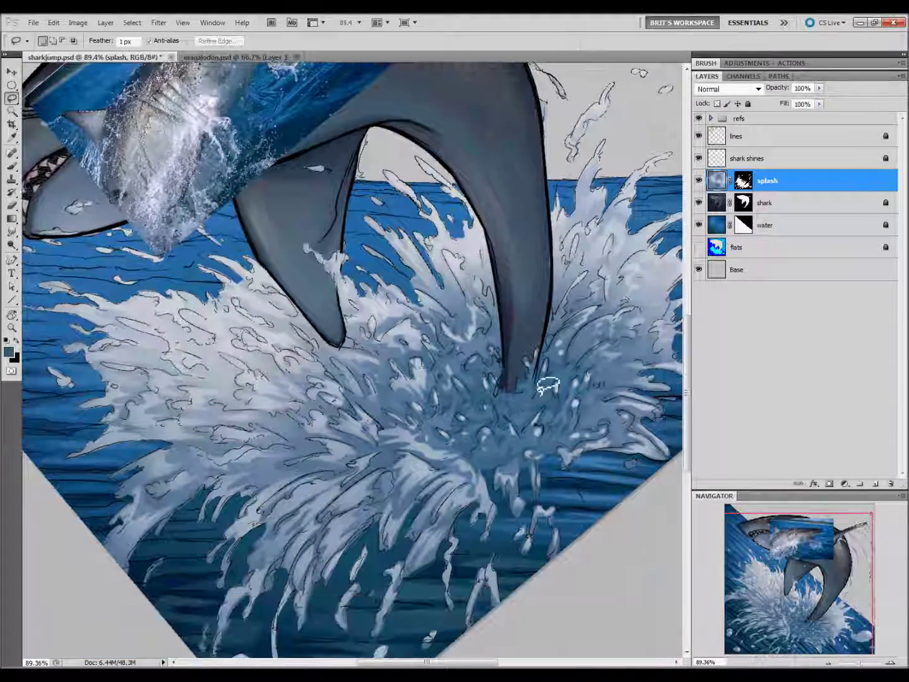
key(g)
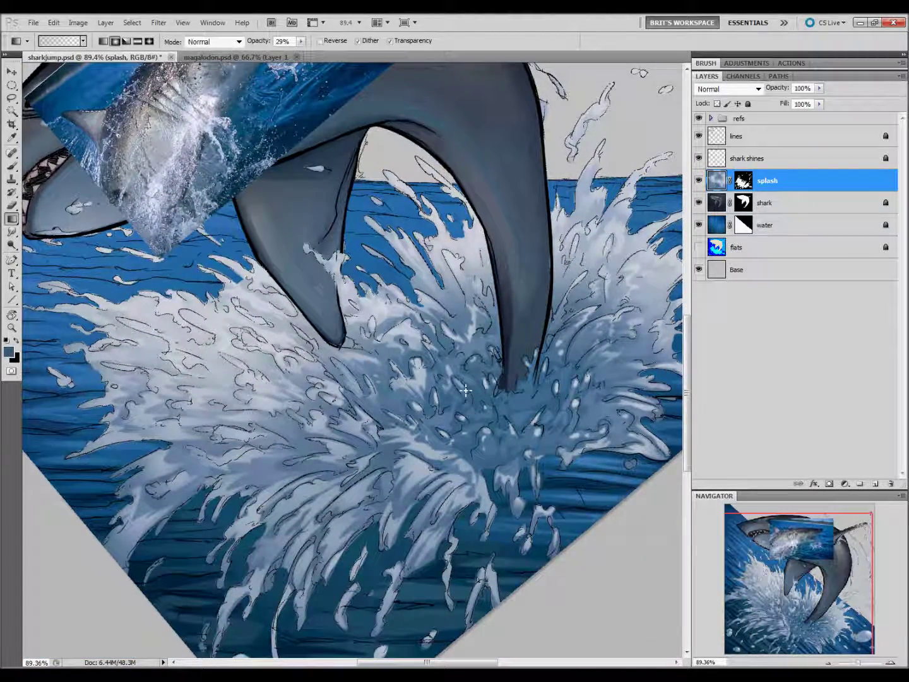
key(i)
click(155, 198)
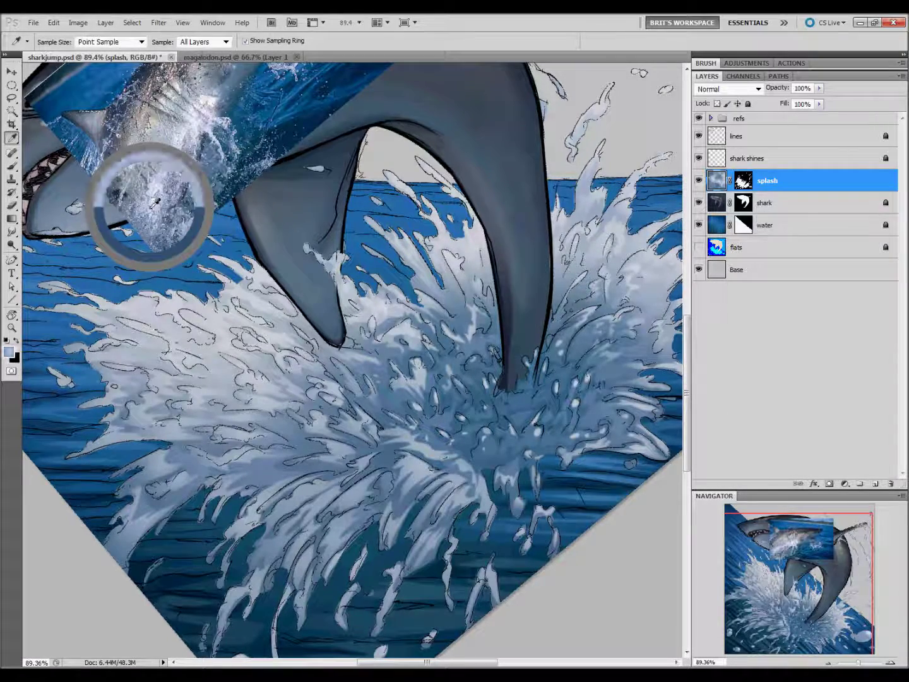
Lasso a lower-left splash area, shade it with a gradient, and deselect
key(l)
drag(237, 332, 341, 278)
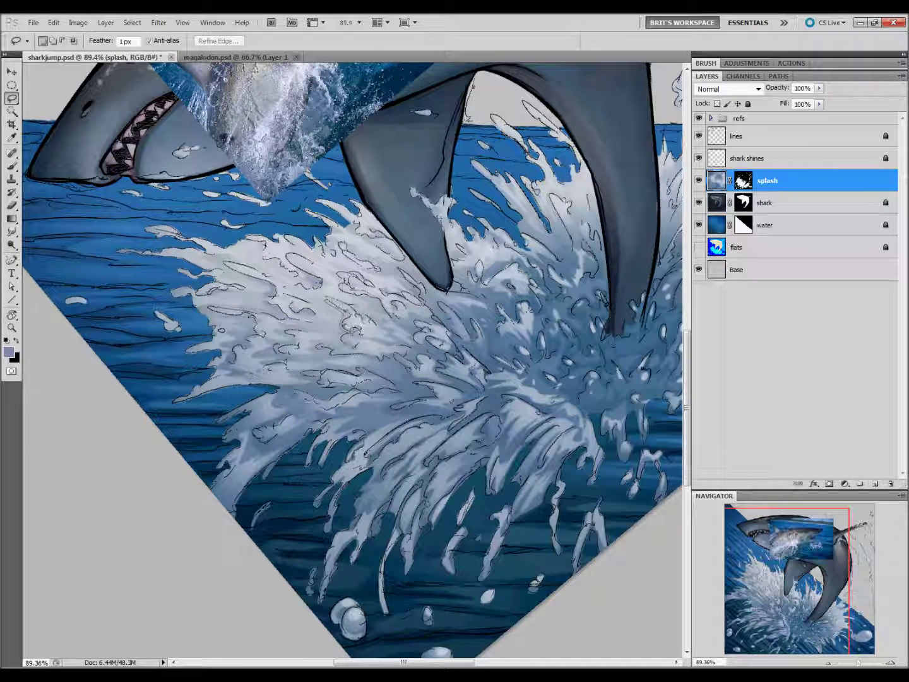
drag(322, 450, 516, 433)
click(428, 258)
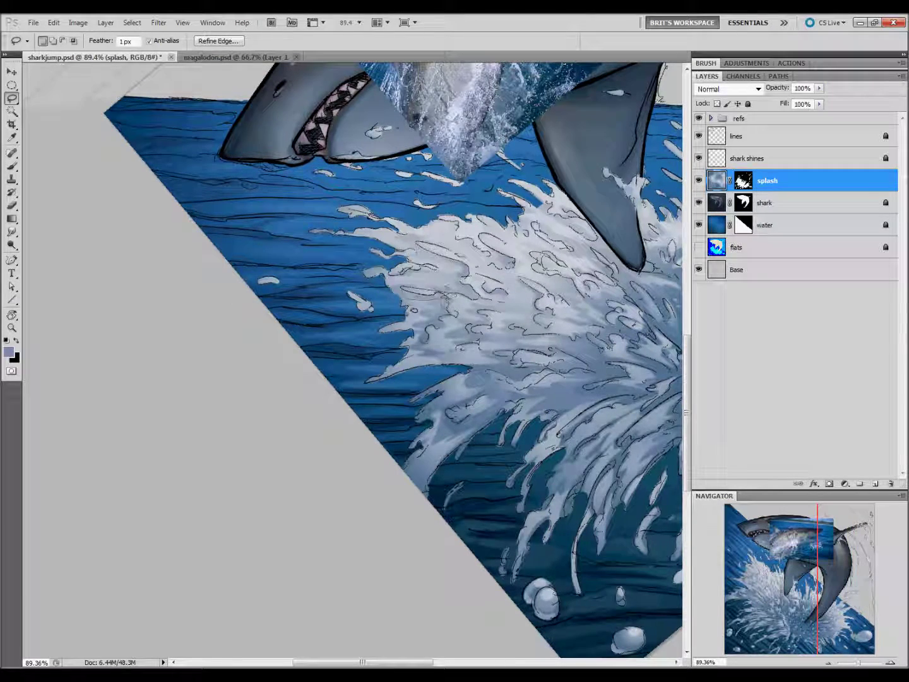
key(g)
drag(441, 293, 414, 301)
key(l)
key(ctrl+d)
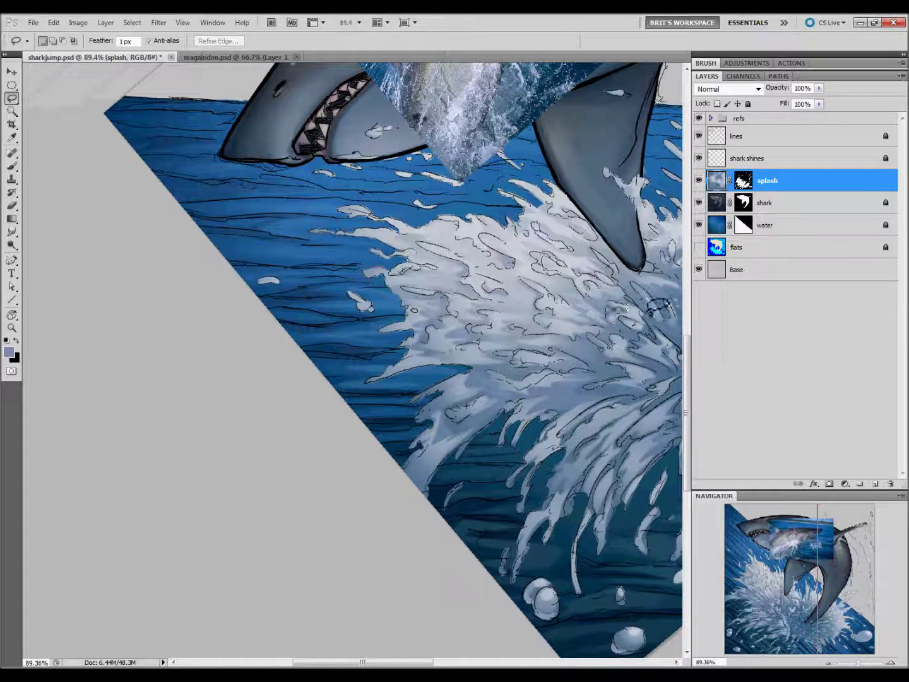
Set the foreground to dark blue sampled from the reference photo's water
drag(656, 306, 269, 334)
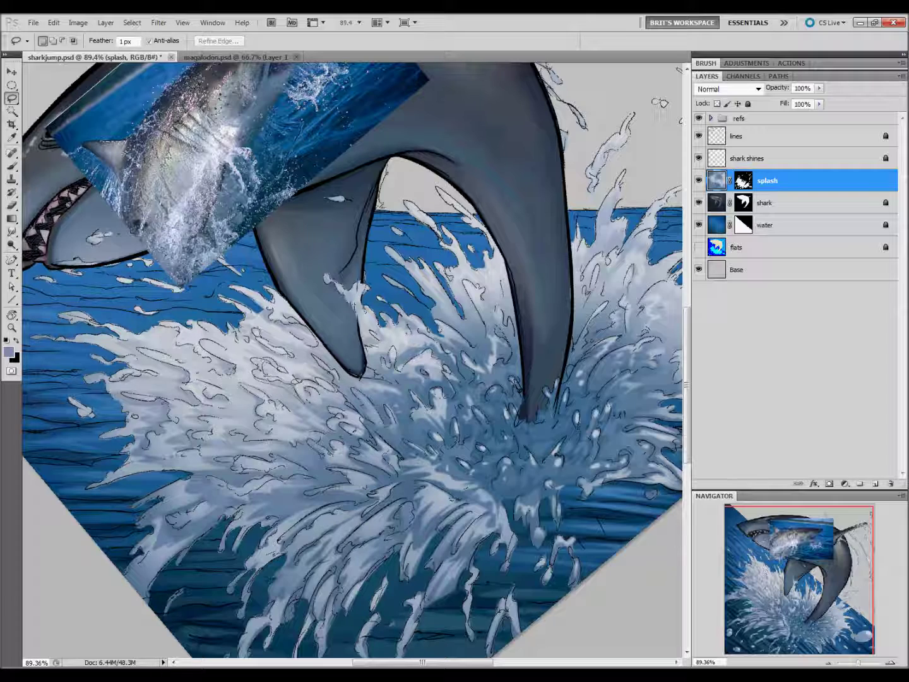
key(g)
key(l)
key(g)
key(l)
mouse_move(481, 423)
mouse_down()
mouse_move(426, 531)
mouse_move(460, 576)
mouse_up()
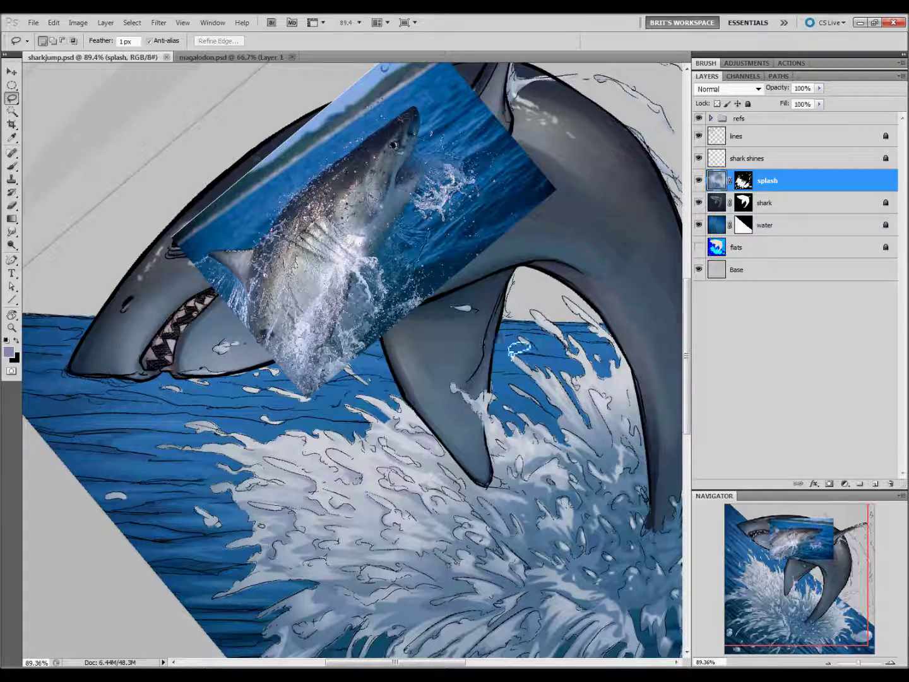
key(i)
click(423, 146)
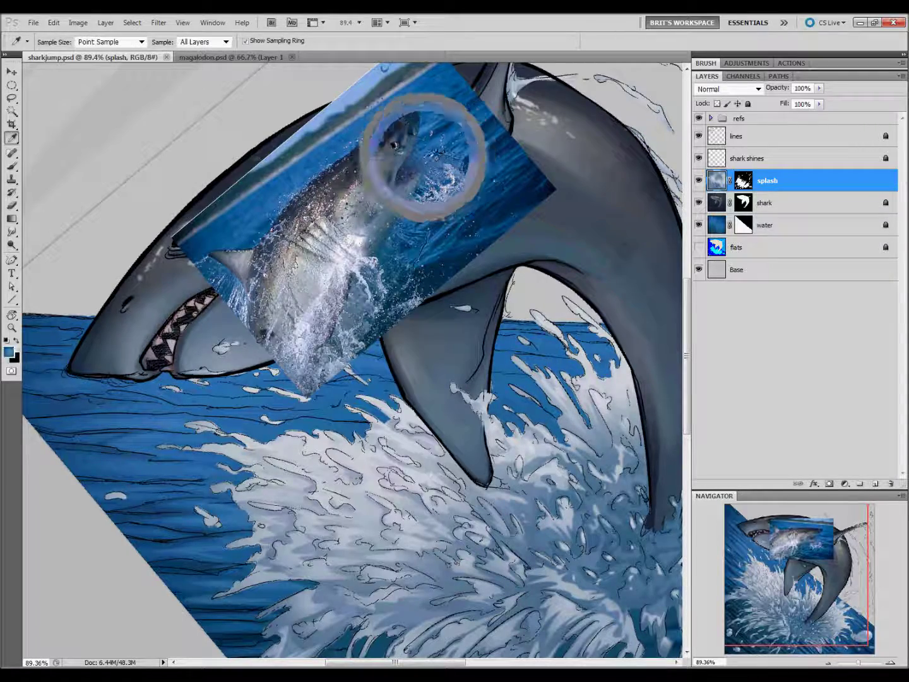
Lasso two groups of lower splash strands and fade dark blue over them
key(l)
mouse_move(500, 480)
mouse_down()
mouse_move(541, 344)
mouse_move(392, 395)
mouse_move(394, 509)
mouse_move(517, 349)
mouse_up()
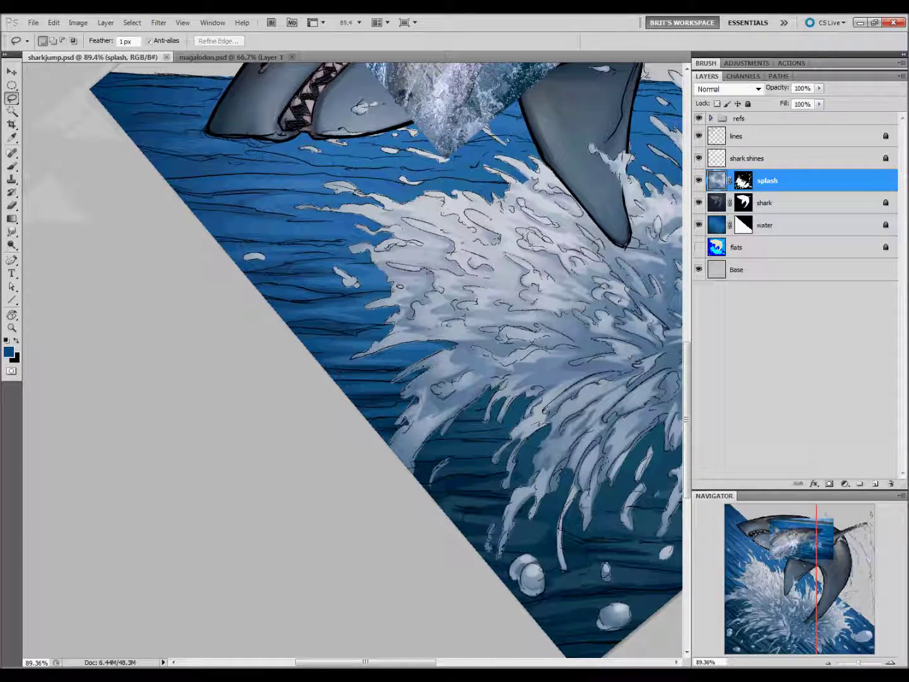
drag(446, 369, 442, 417)
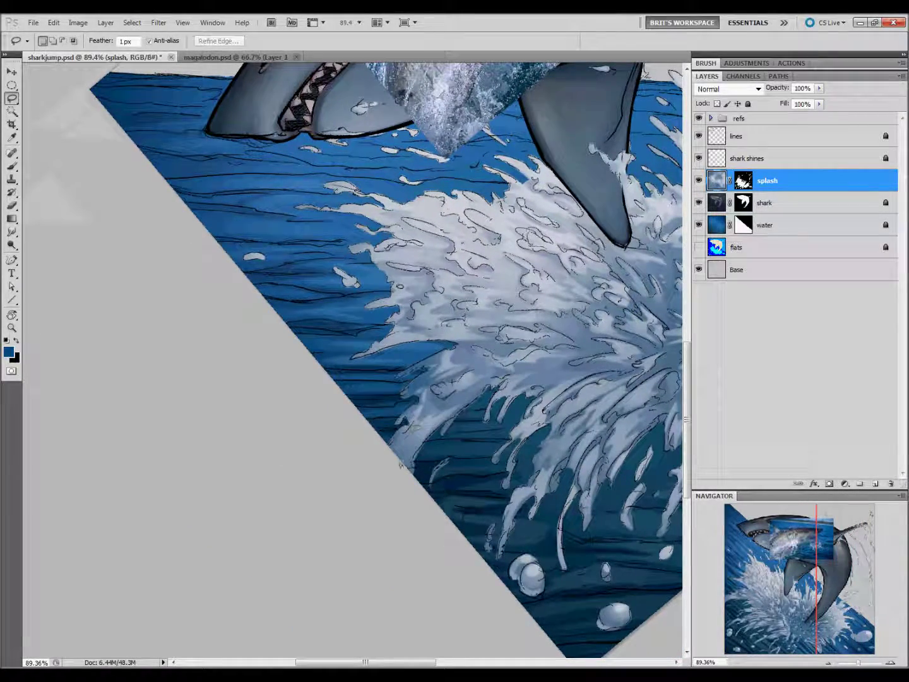
mouse_move(430, 458)
mouse_down()
mouse_move(446, 446)
mouse_move(462, 347)
mouse_move(404, 335)
mouse_move(353, 358)
mouse_move(404, 352)
mouse_up()
key(g)
key(l)
key(g)
drag(460, 339, 385, 351)
key(ctrl+d)
key(l)
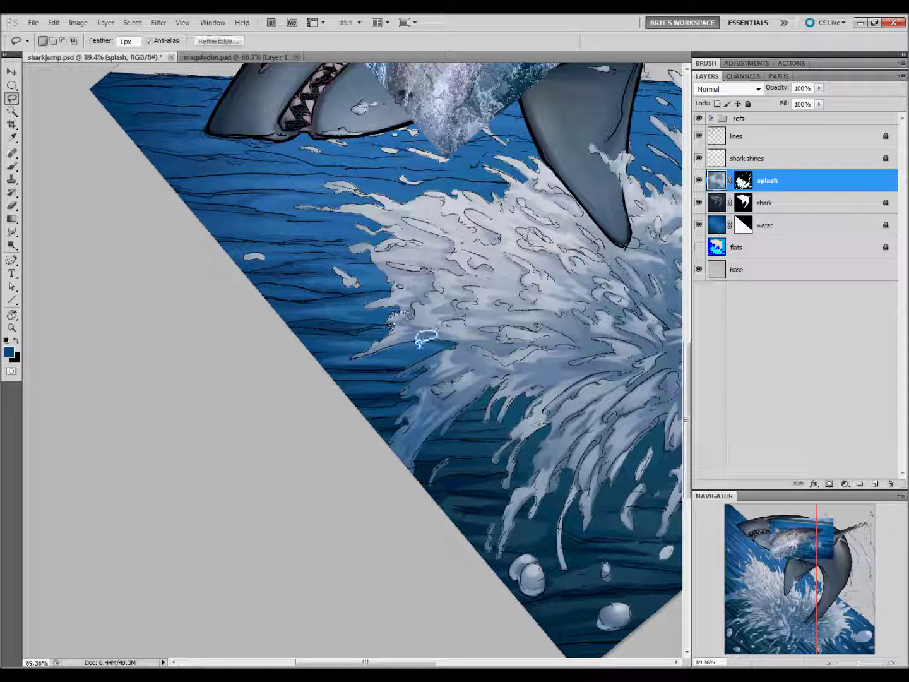
Outline more lower splash strands to darken, dismissing the tiny-selection warning
key(g)
key(l)
drag(428, 326, 407, 315)
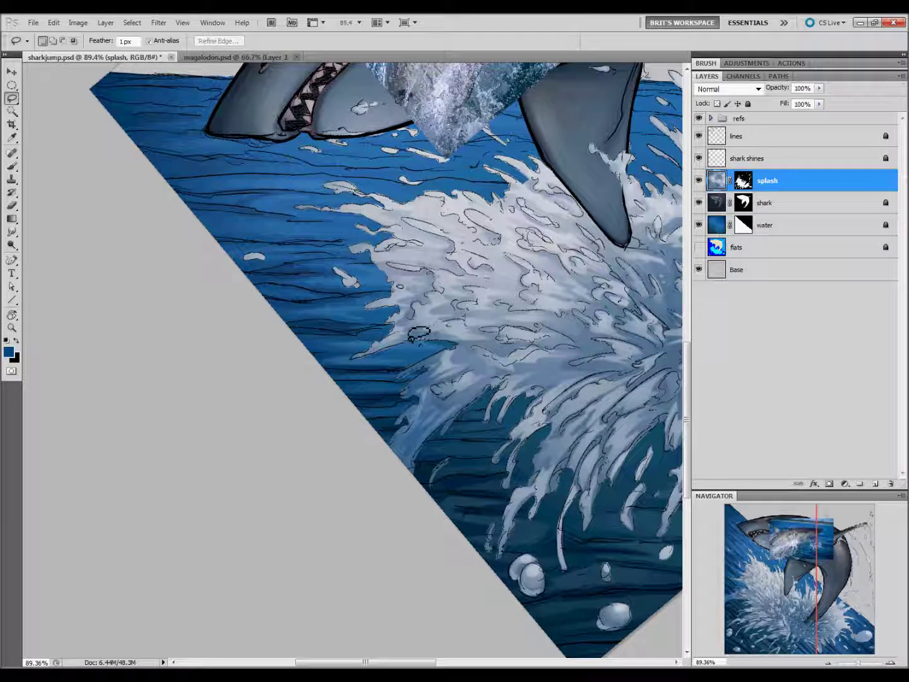
key(g)
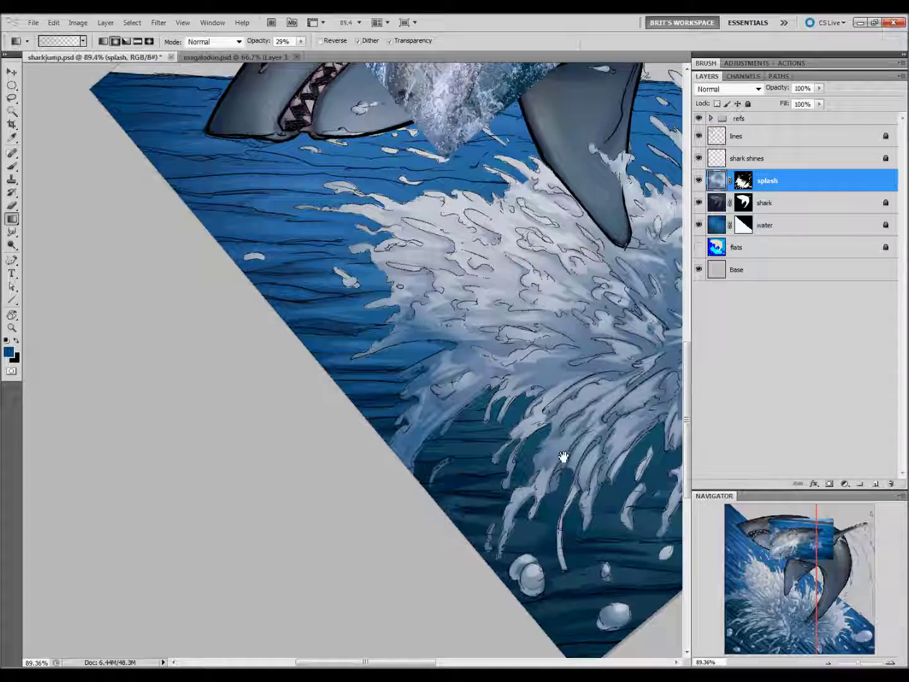
scroll(561, 457, down, 3)
scroll(562, 458, right, 3)
key(l)
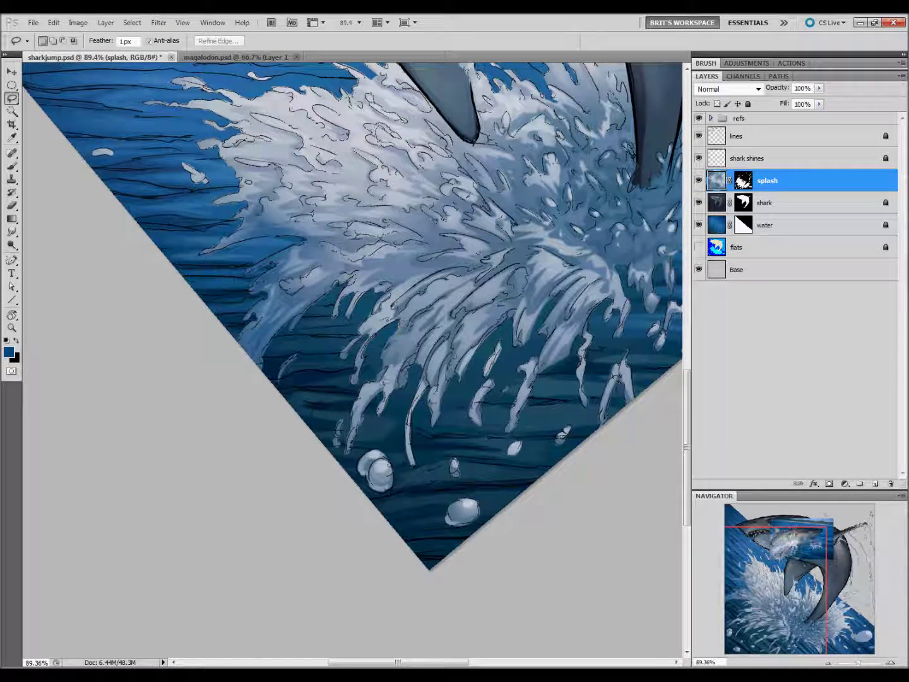
key(g)
key(l)
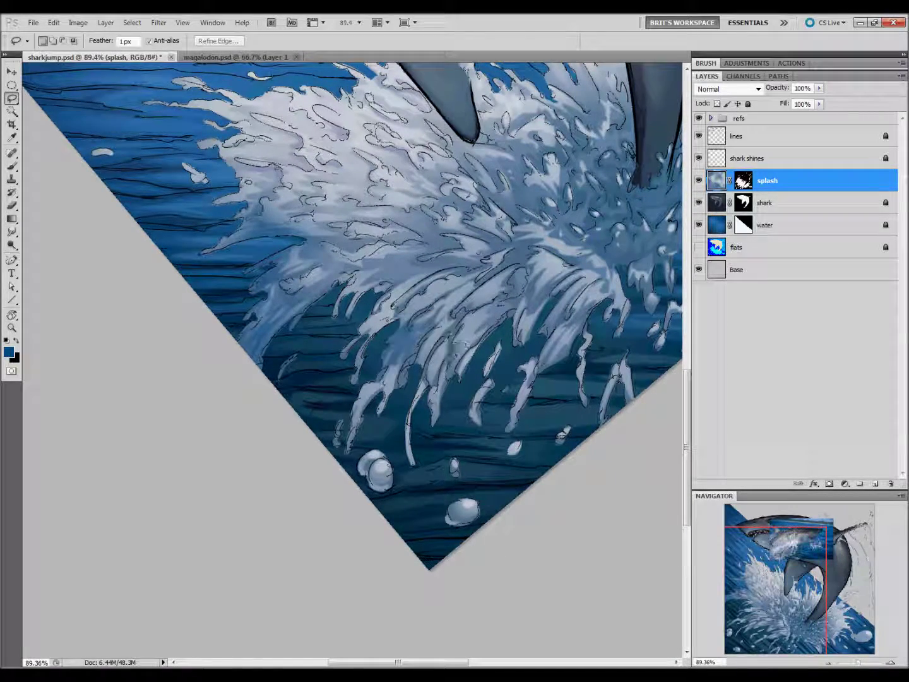
key(g)
key(l)
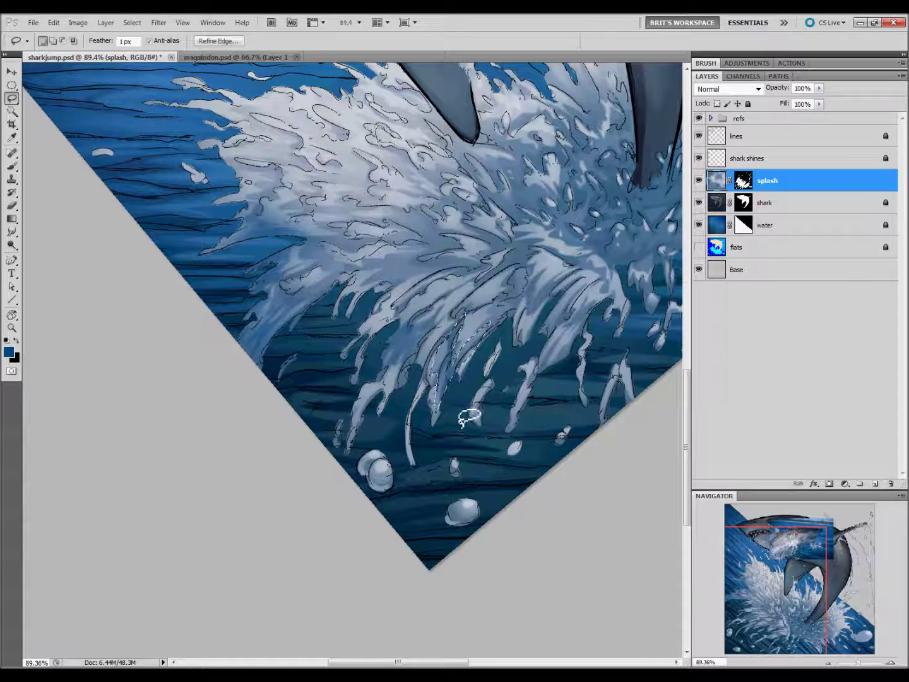
drag(485, 499, 392, 536)
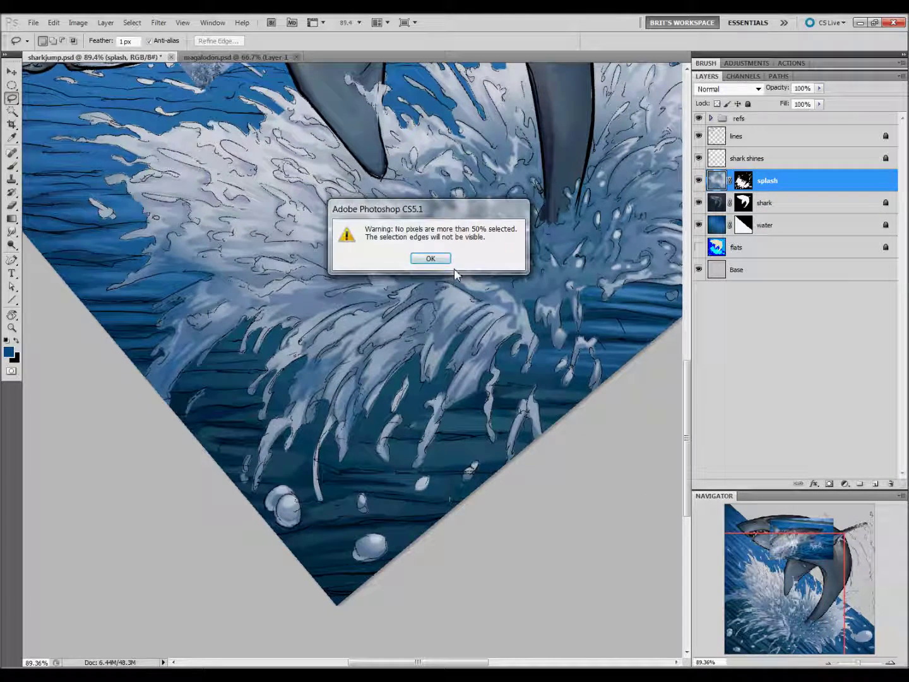
click(432, 259)
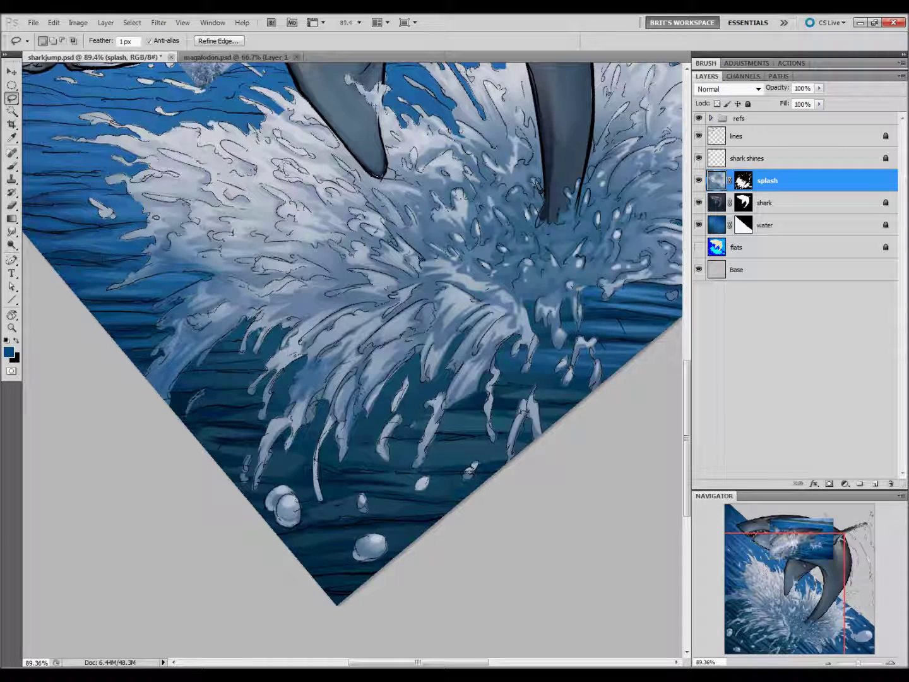
Keep applying dark-blue gradients to lassoed splash strands until the no-pixels warning is cleared
key(g)
key(l)
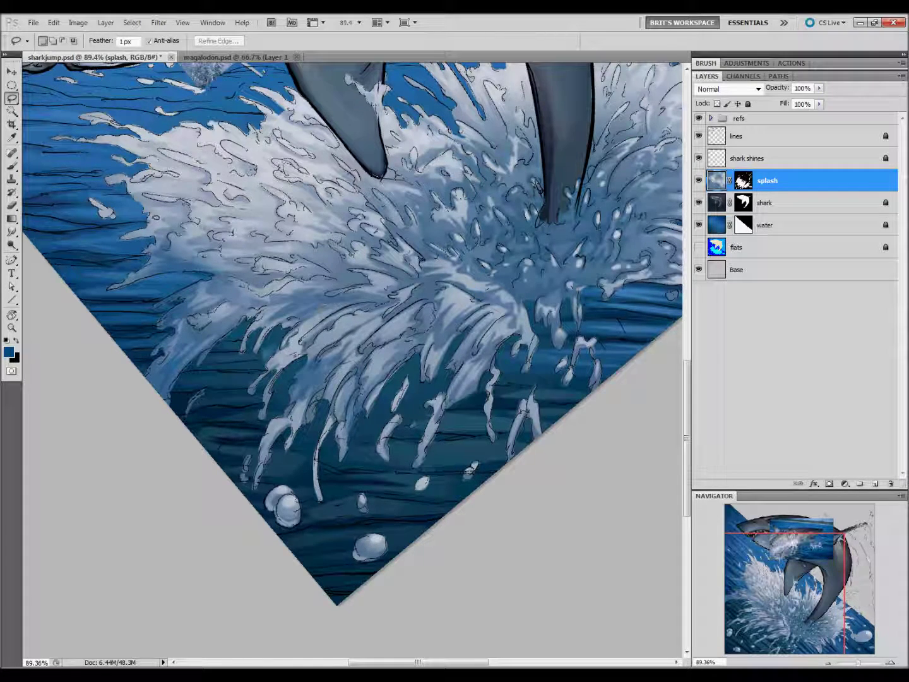
key(g)
key(l)
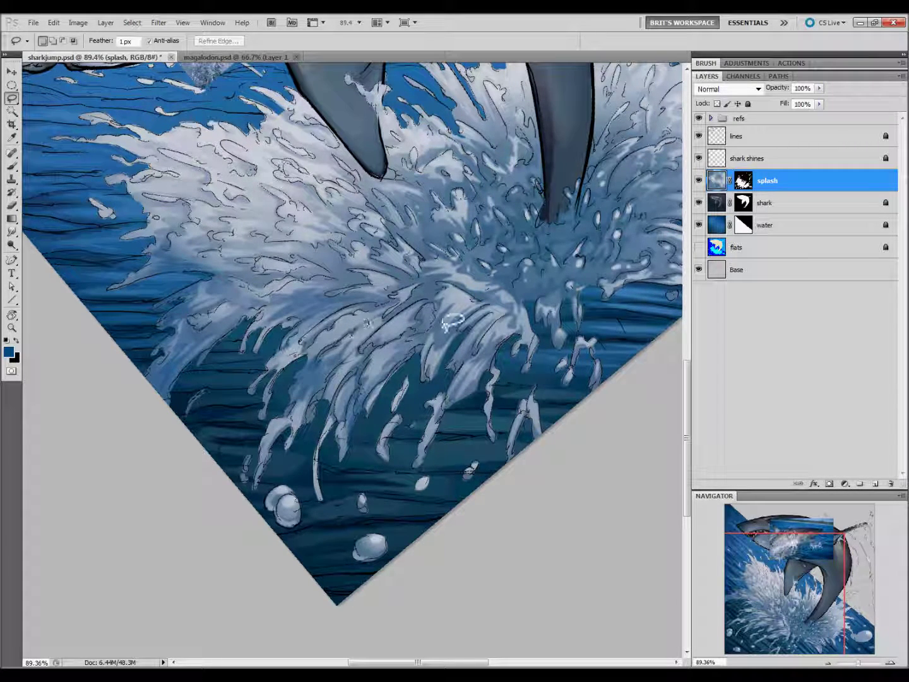
key(g)
key(l)
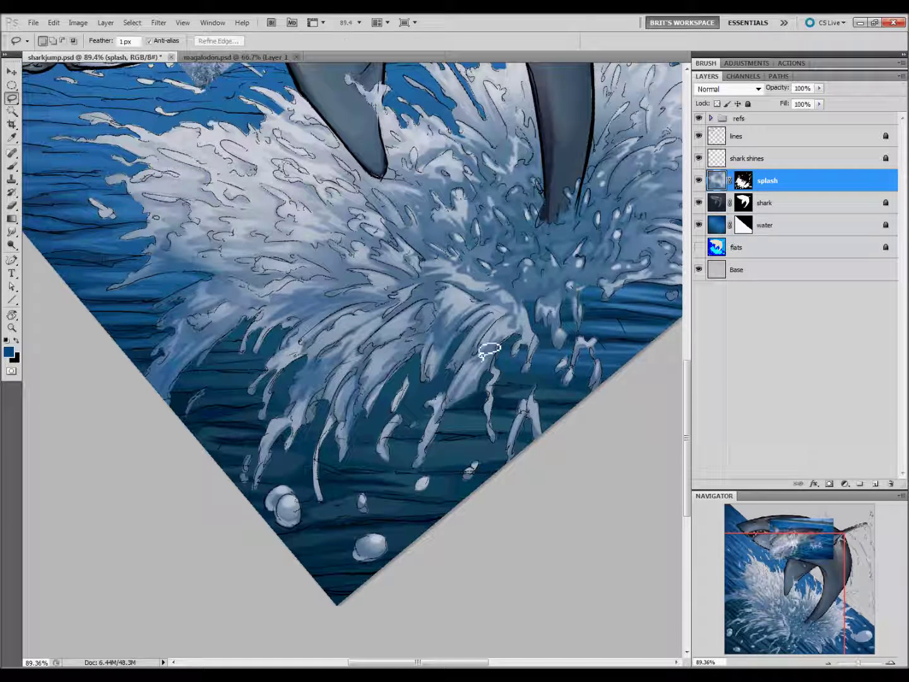
key(g)
key(l)
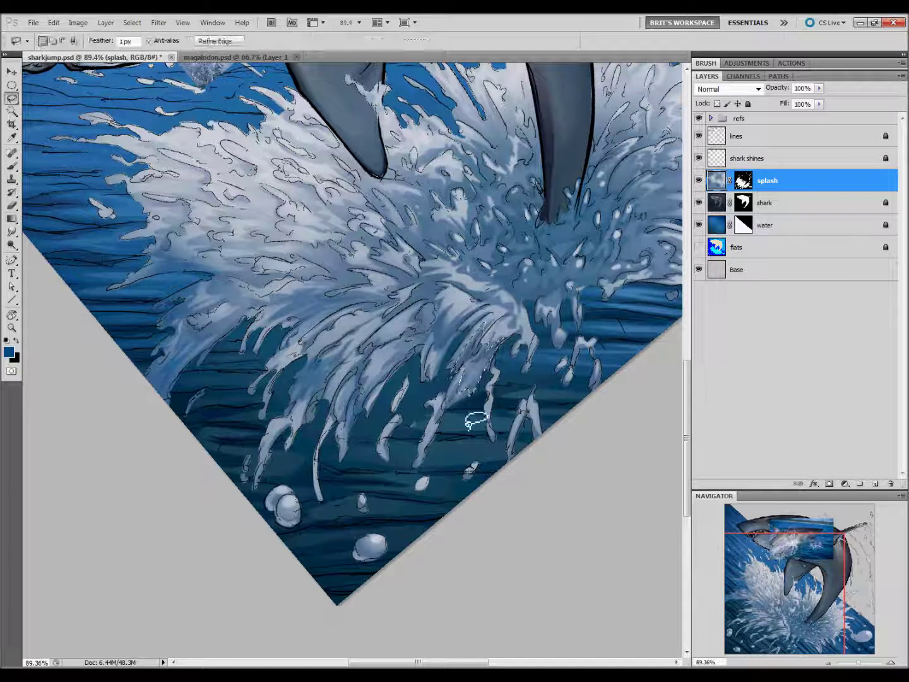
key(g)
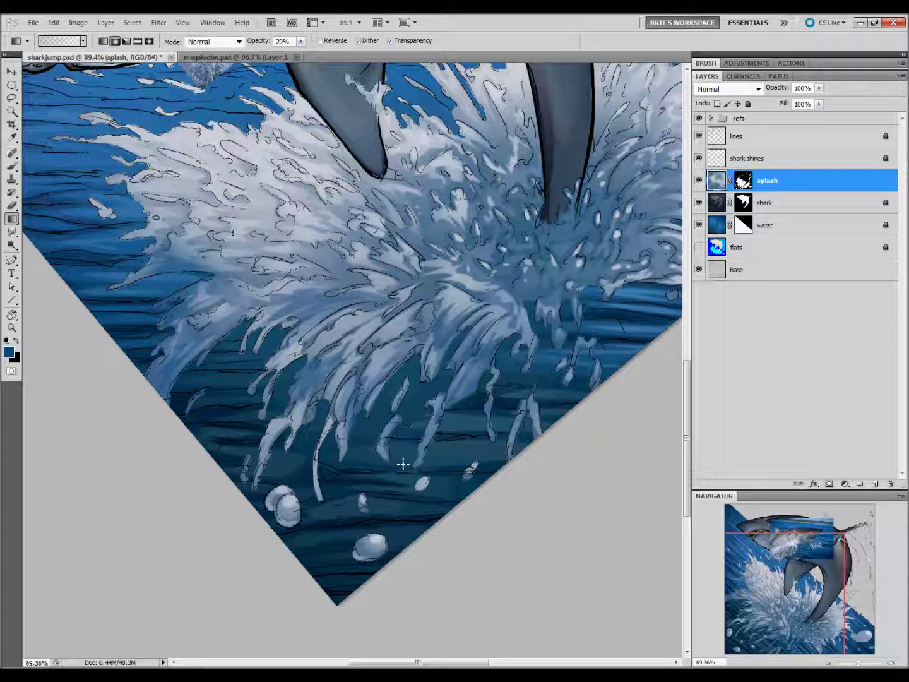
key(l)
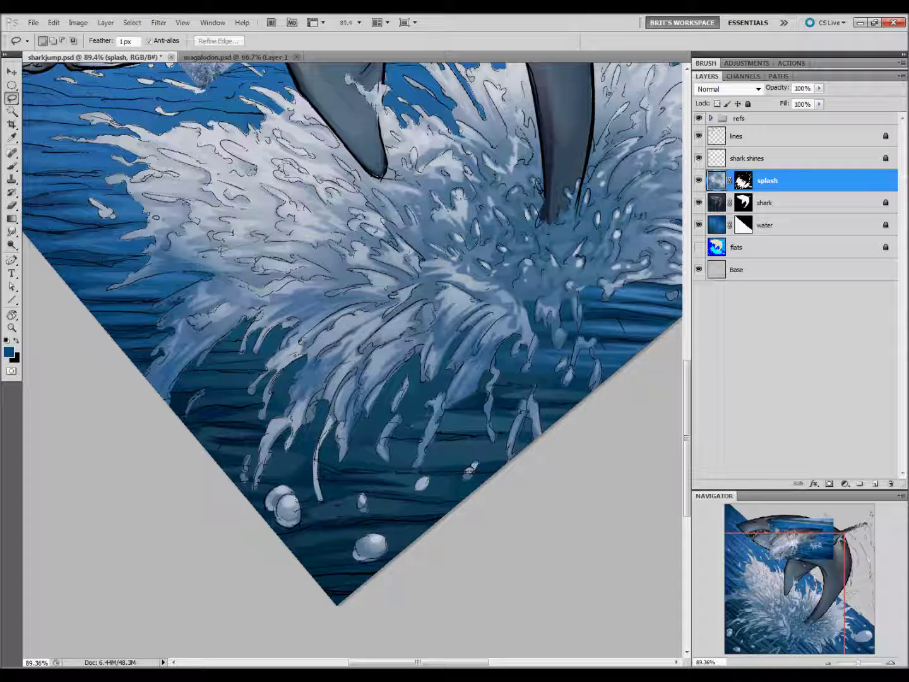
key(g)
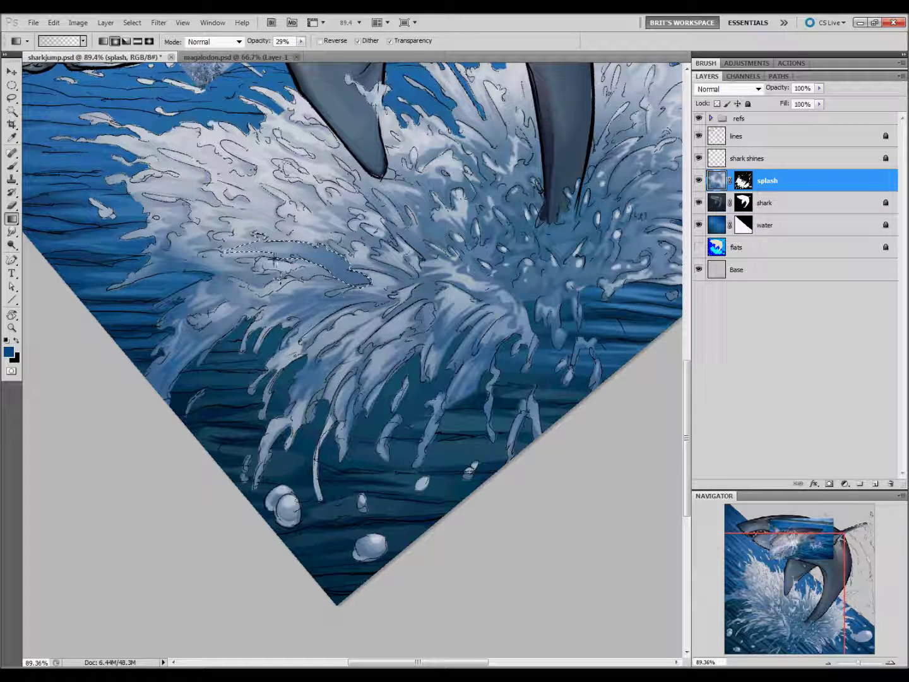
key(l)
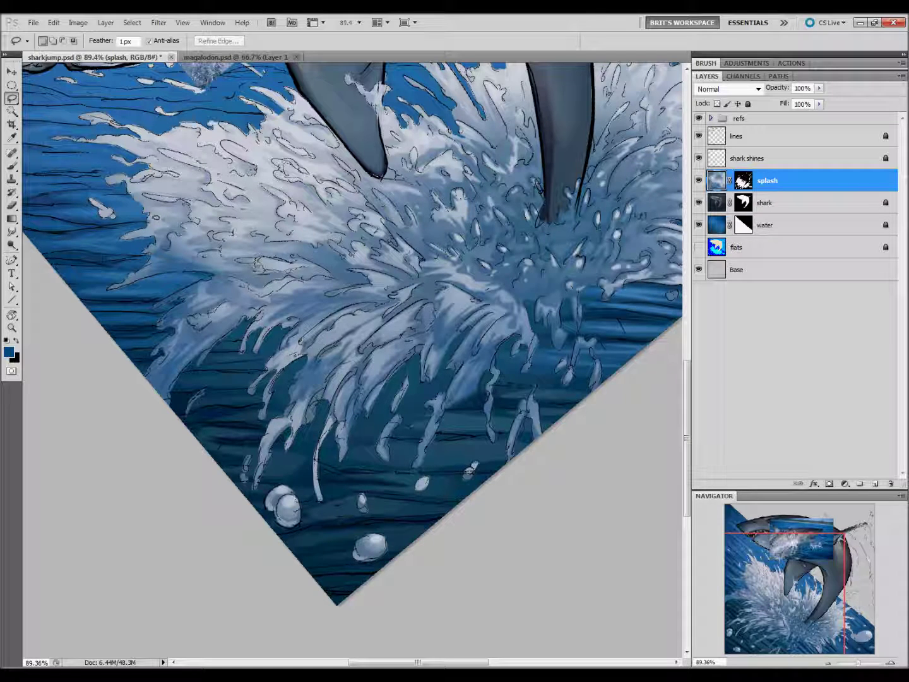
key(g)
key(l)
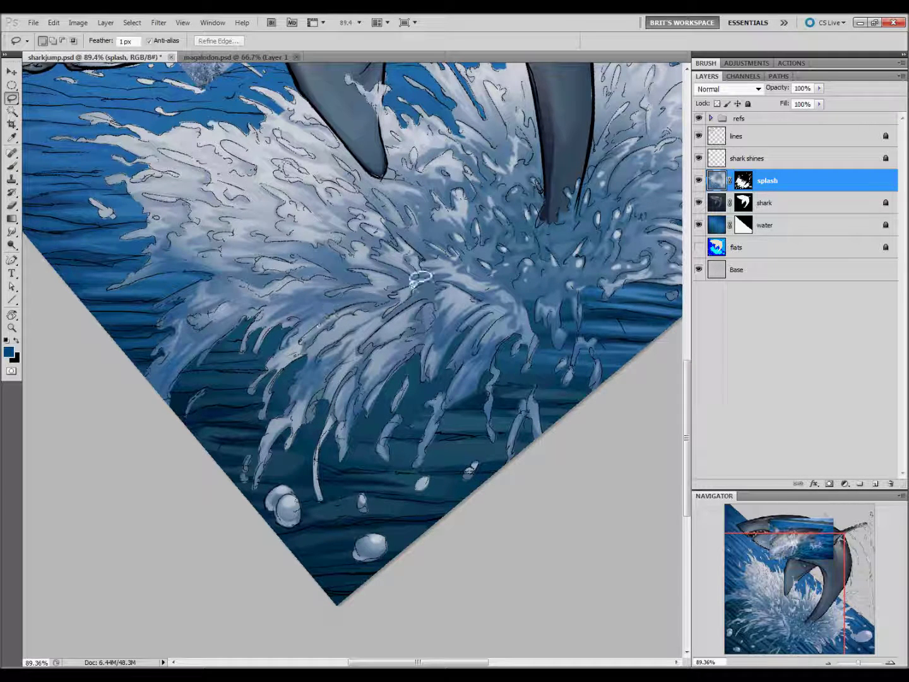
key(g)
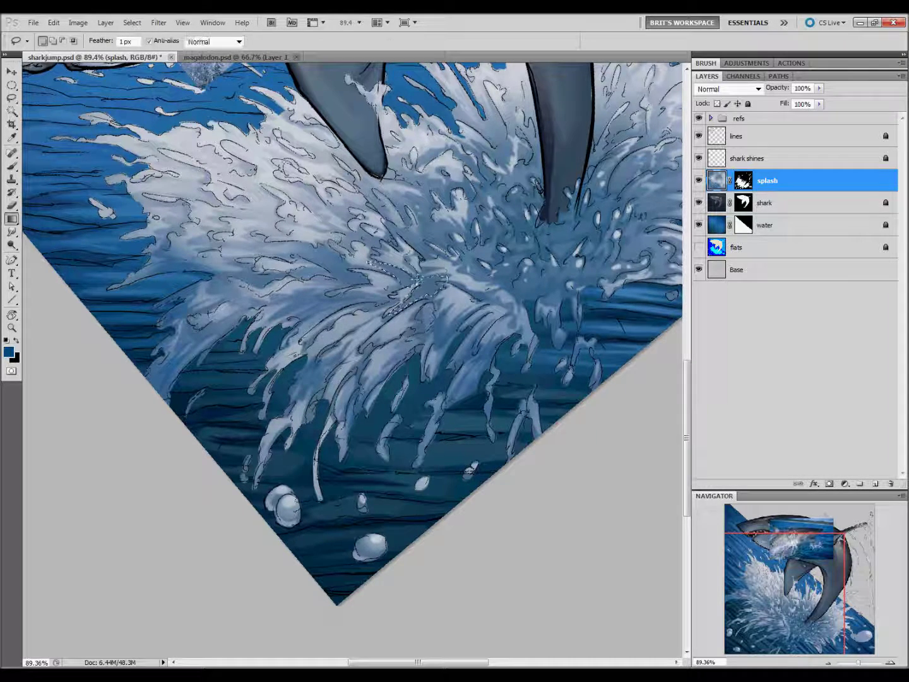
key(l)
key(Return)
scroll(385, 332, up, 3)
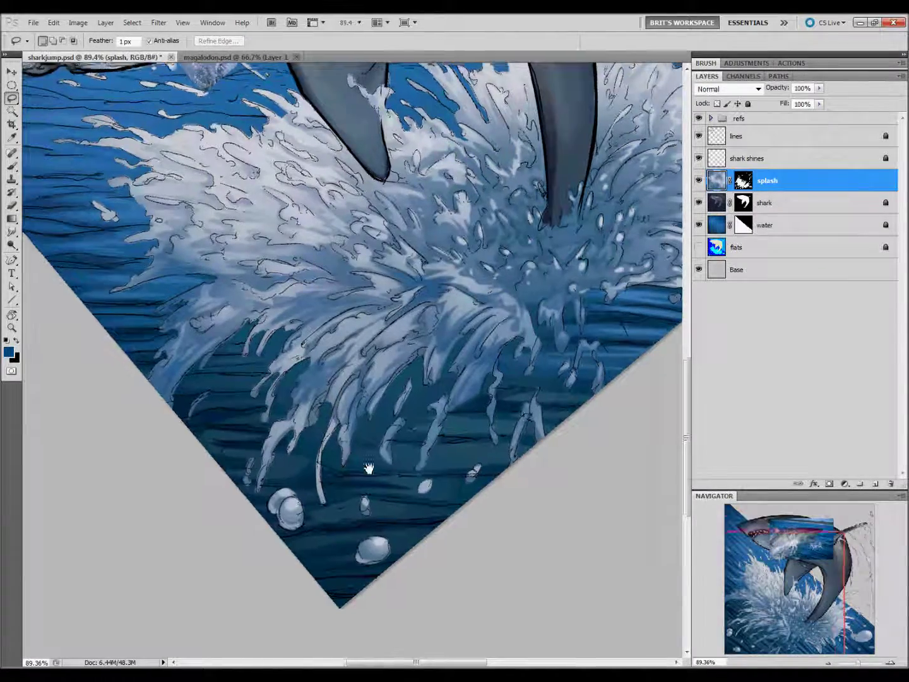
Return to the shark's head and start tinting mid-splash strands with faint blue
scroll(587, 524, left, 3)
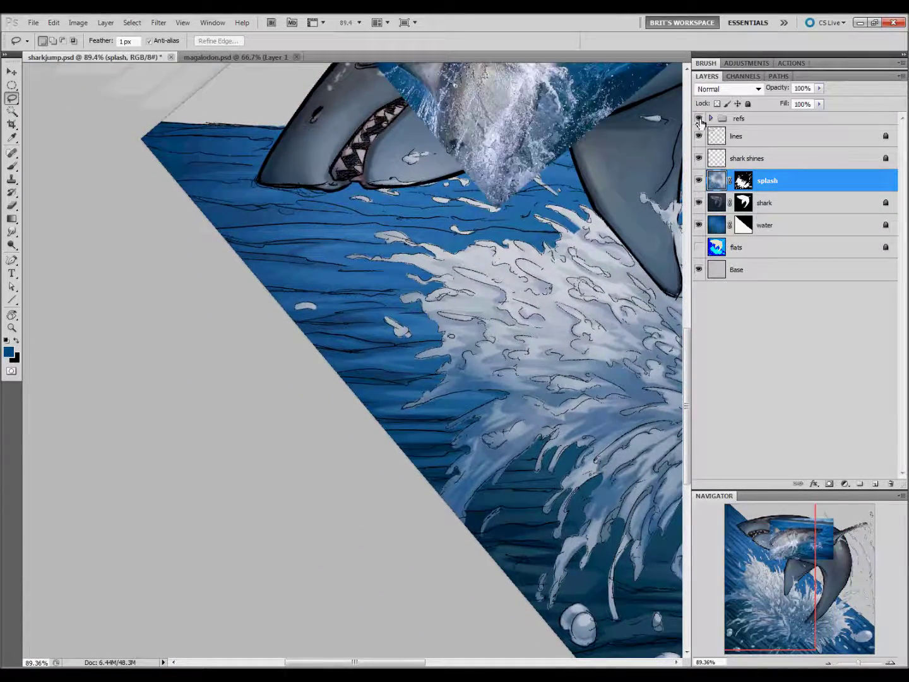
drag(676, 183, 671, 303)
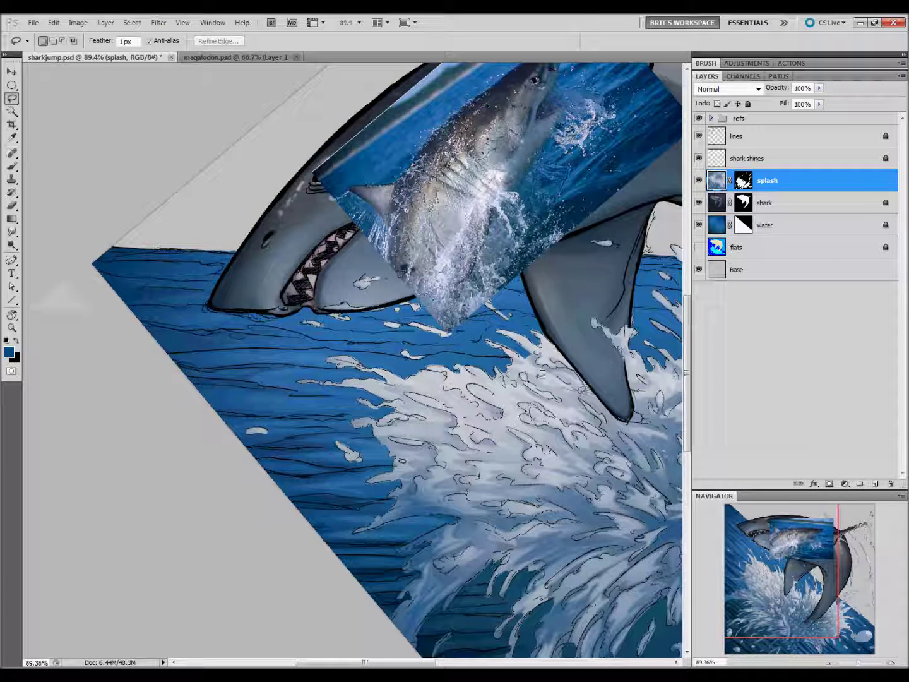
key(b)
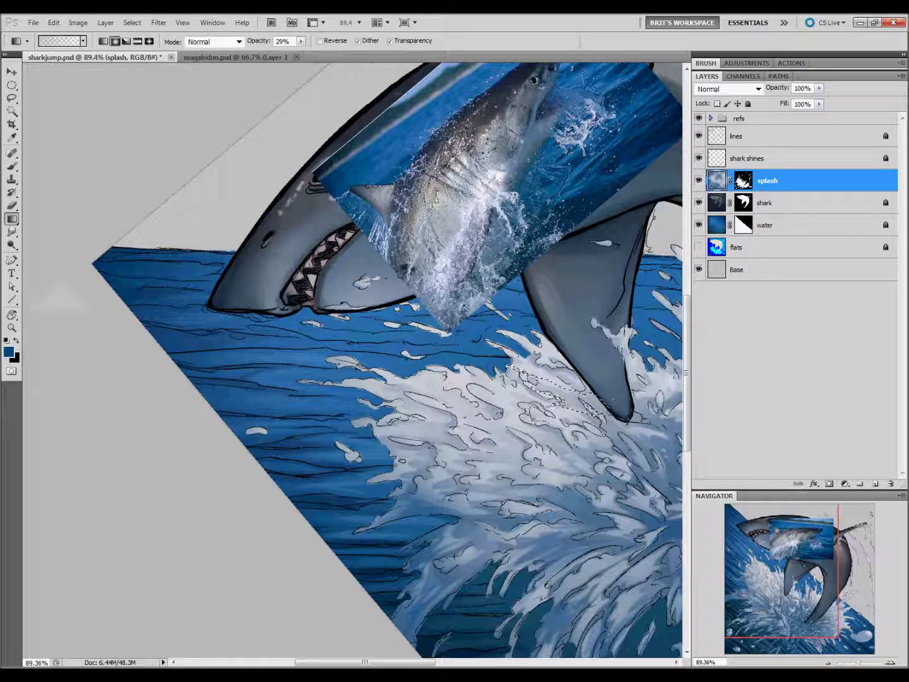
key(l)
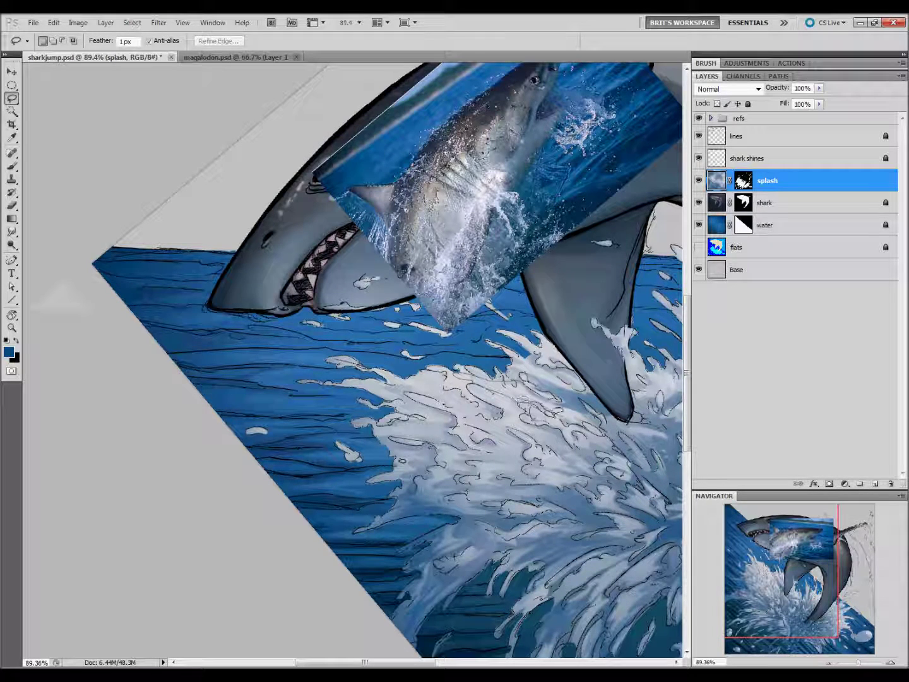
key(b)
key(l)
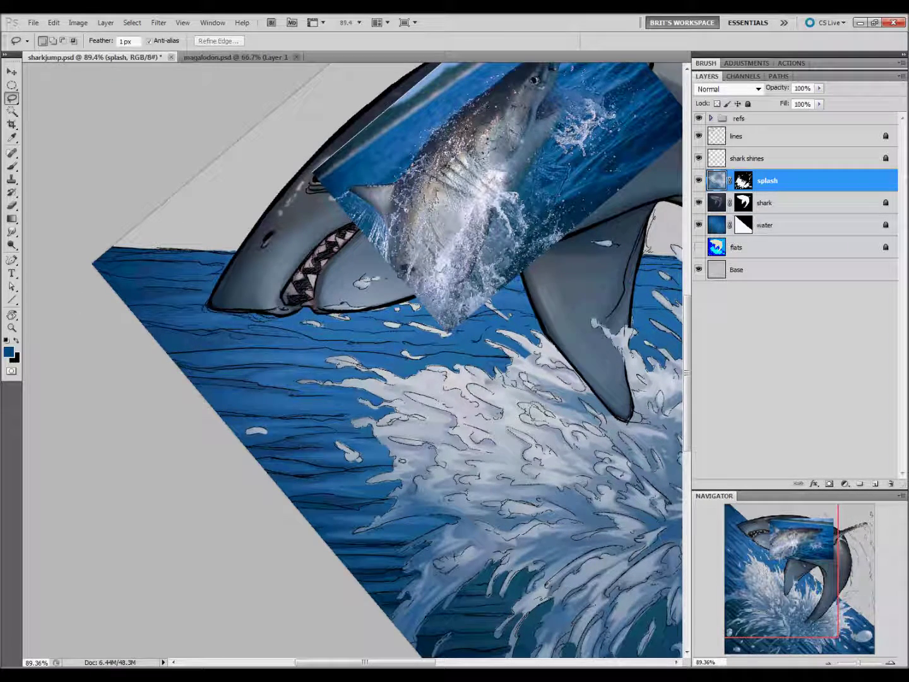
key(b)
key(l)
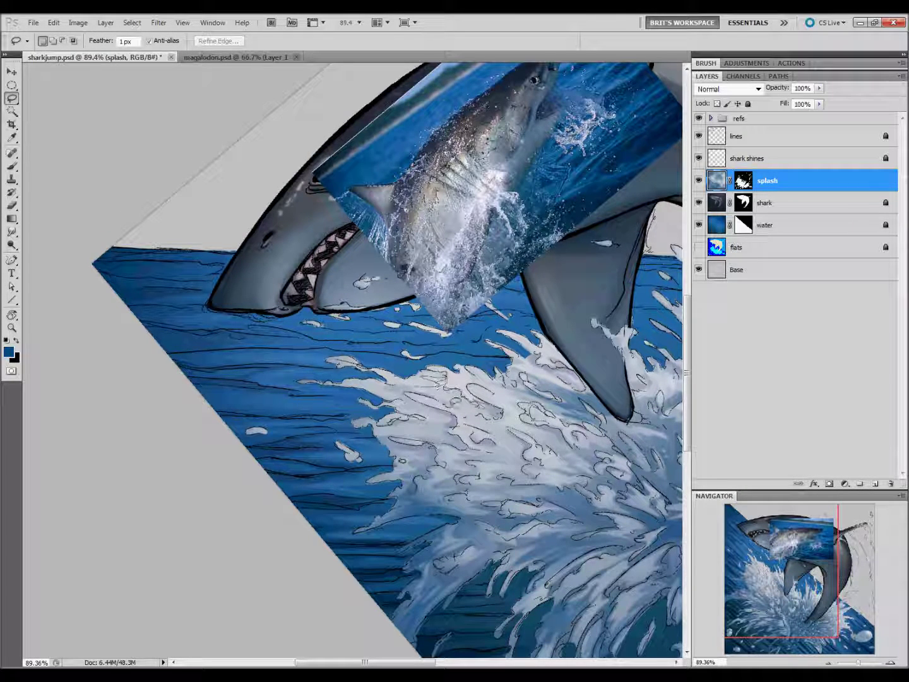
key(b)
key(l)
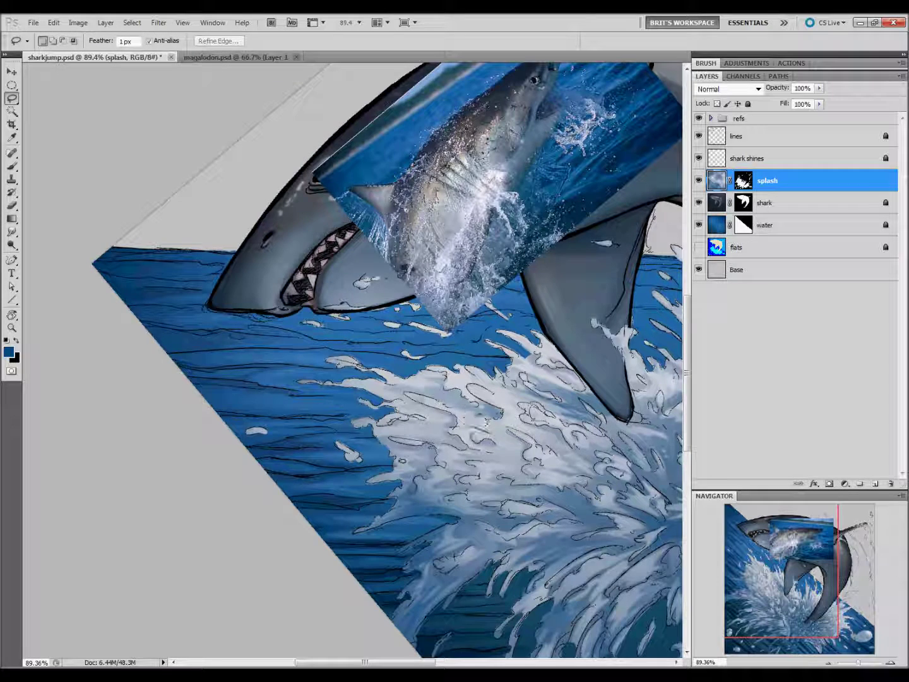
Tint more middle splash strands with low-opacity blue, then pan across the splash
key(b)
key(l)
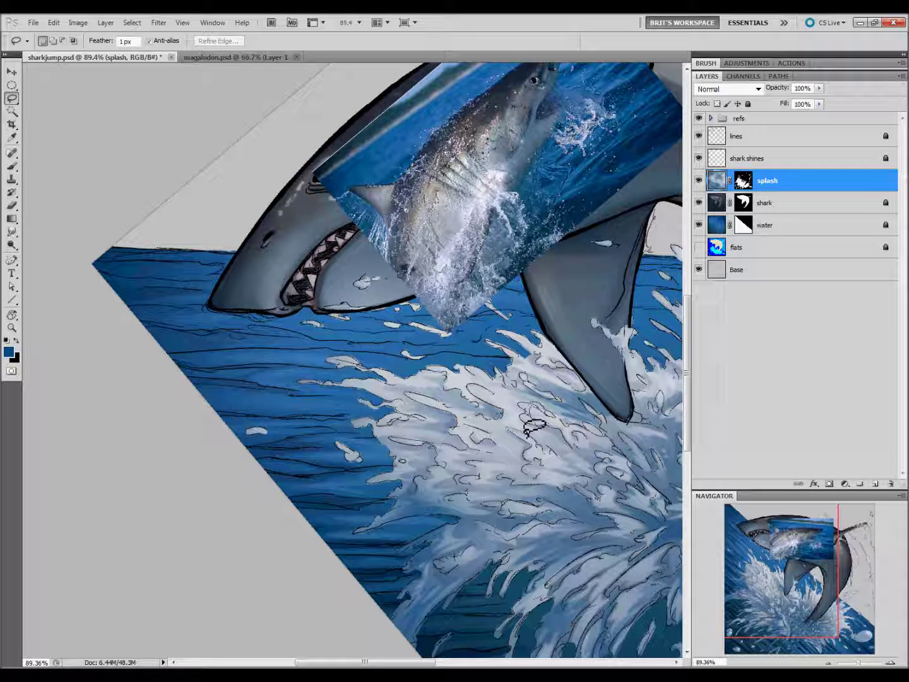
key(b)
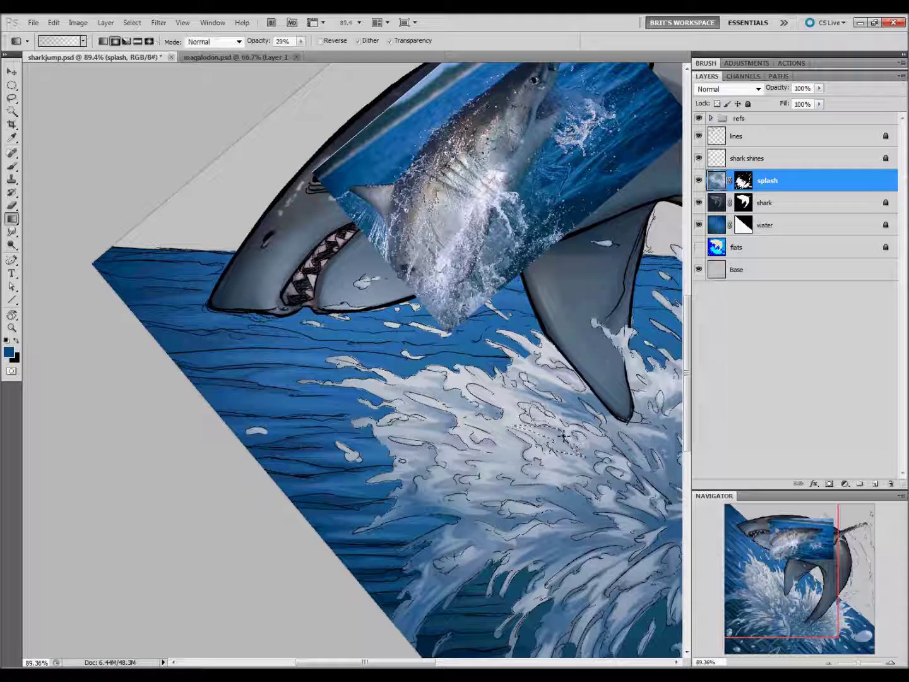
key(l)
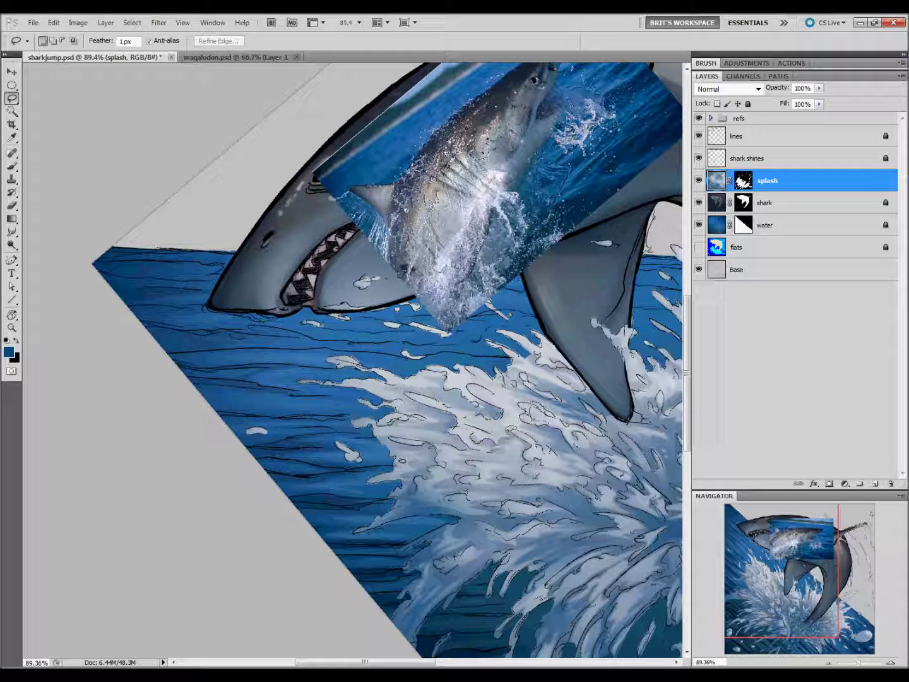
key(b)
key(l)
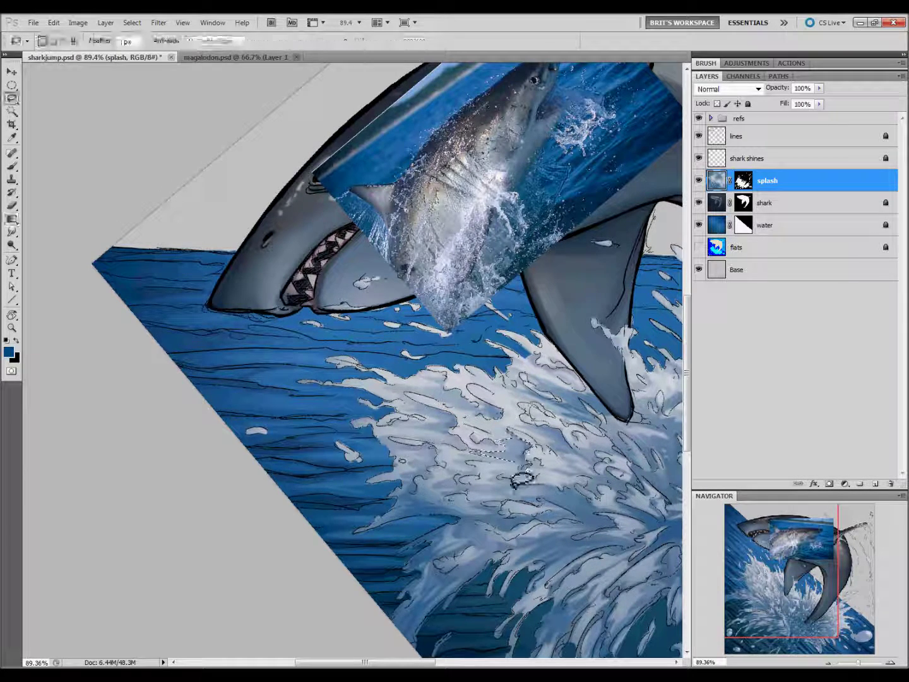
key(b)
key(l)
drag(517, 551, 428, 513)
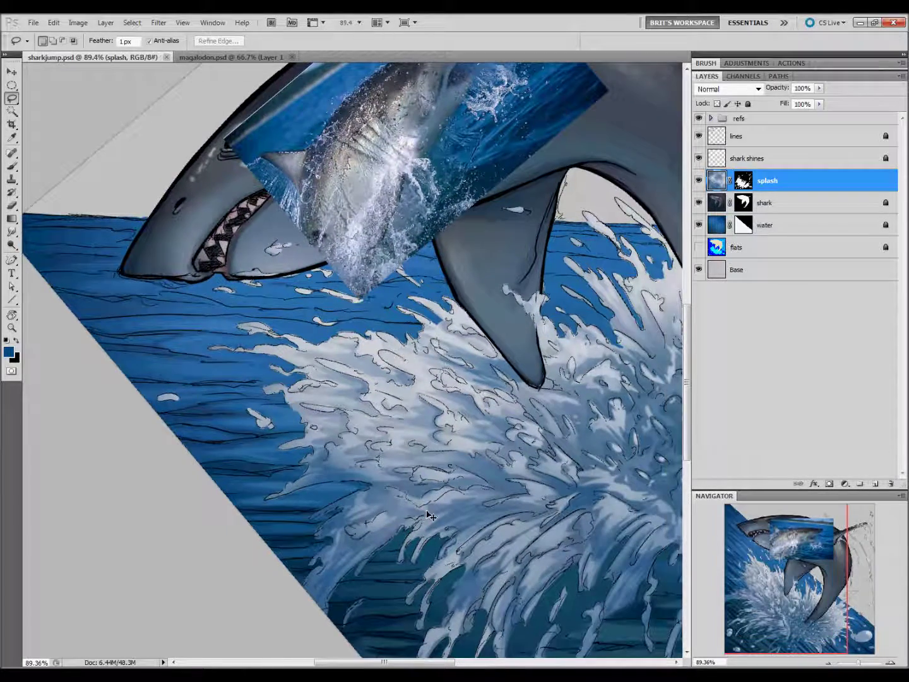
Shade splash patches under and right of the shark's tail in lighter blue
drag(507, 516, 229, 582)
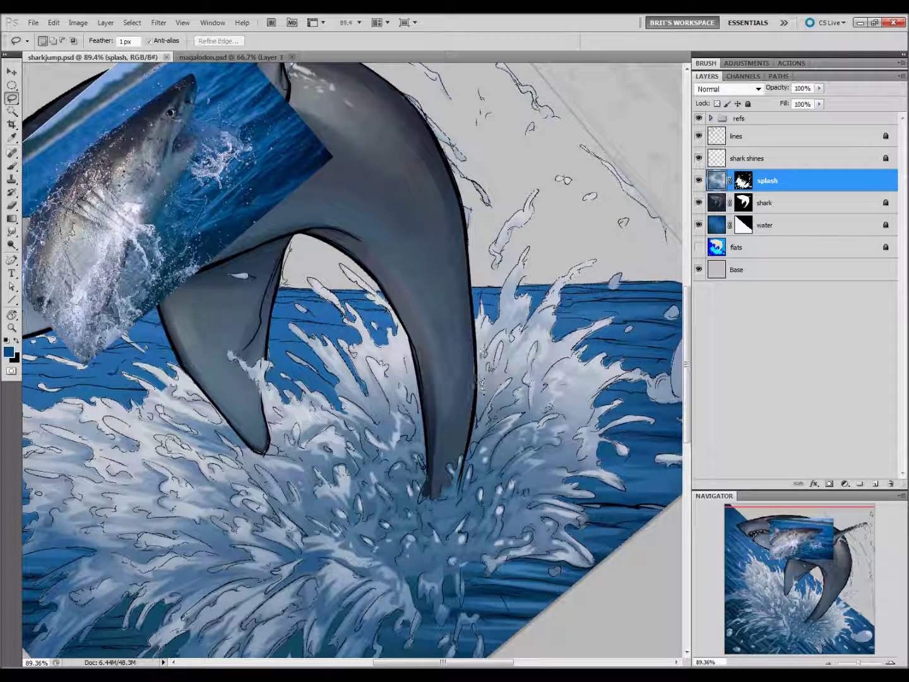
key(b)
key(l)
mouse_move(478, 395)
mouse_down()
mouse_move(505, 366)
mouse_move(530, 423)
mouse_up()
key(b)
key(l)
key(b)
key(l)
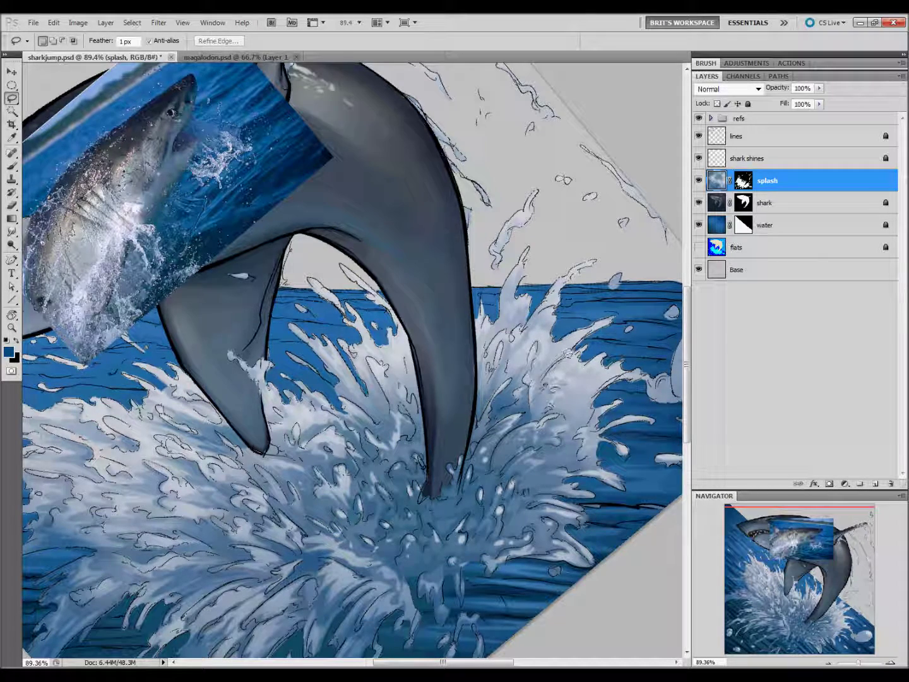
key(b)
drag(549, 414, 530, 366)
key(l)
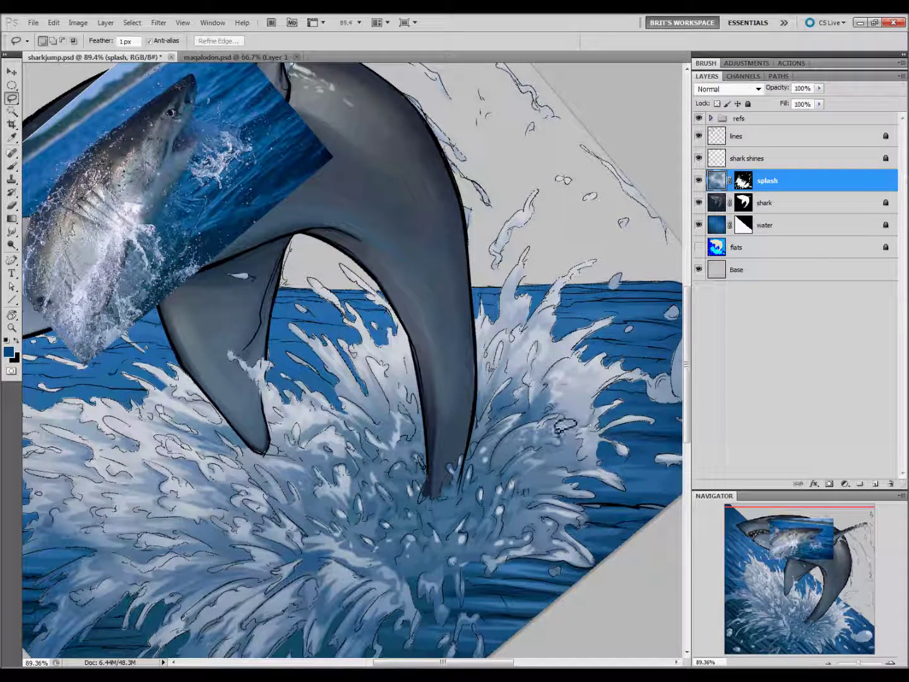
Shade the lower, bottom, tail-edge and left-of-tail splash strokes in lighter blue
key(b)
drag(538, 420, 577, 454)
key(l)
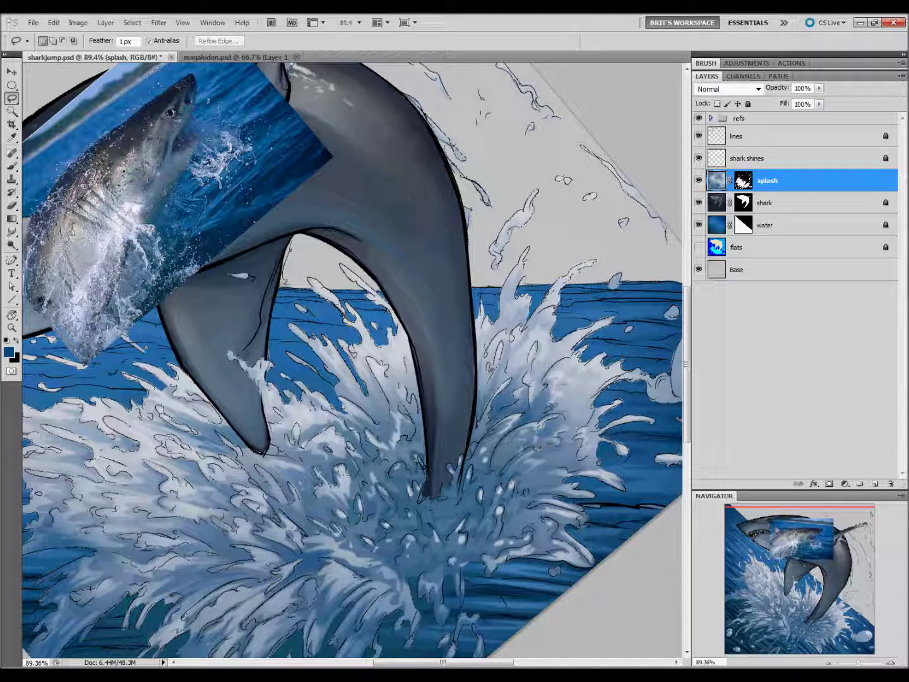
key(b)
drag(504, 442, 569, 473)
key(l)
key(b)
drag(485, 335, 480, 408)
key(l)
key(b)
drag(411, 350, 420, 404)
key(l)
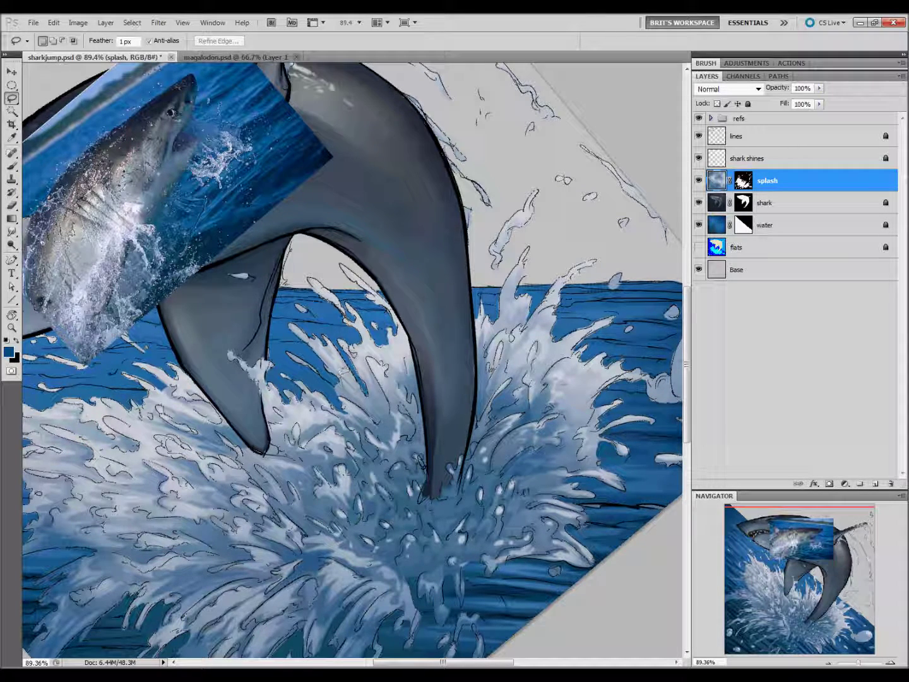
key(b)
drag(382, 366, 354, 417)
key(l)
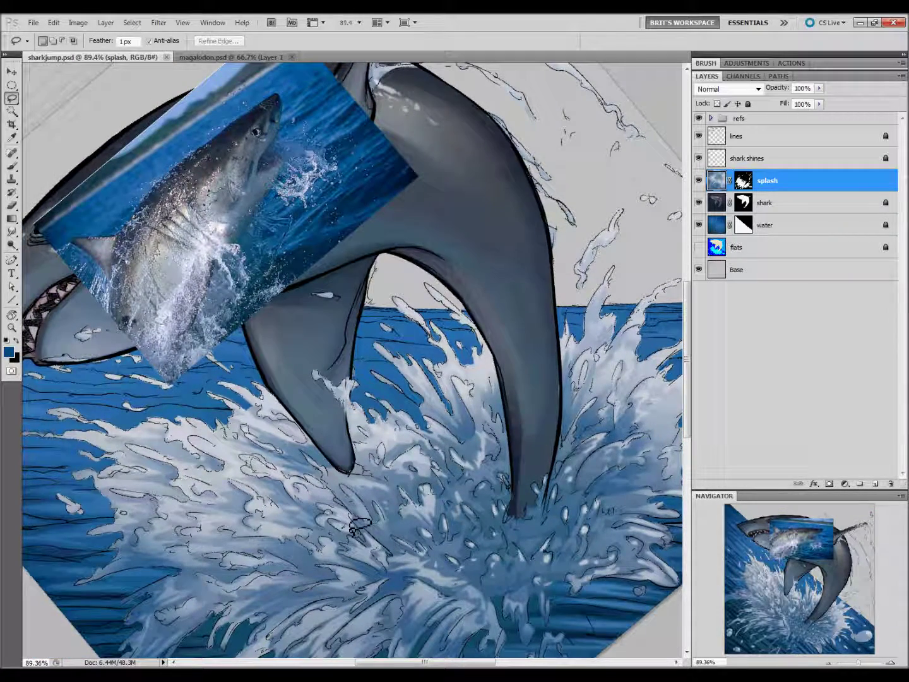
Sample a lighter blue from the splash and paint it onto the lower splash
key(i)
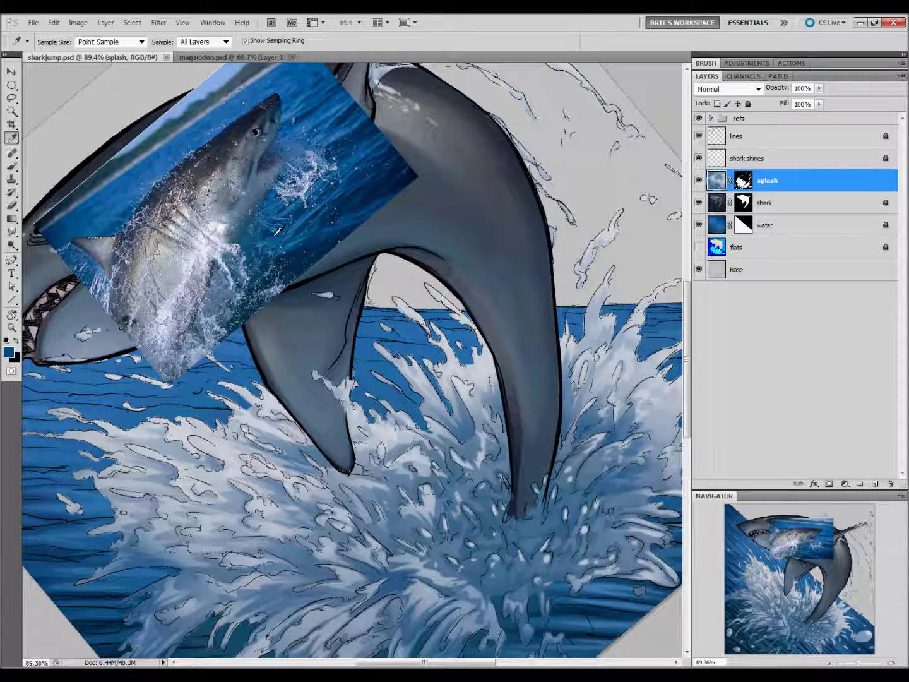
click(268, 218)
key(l)
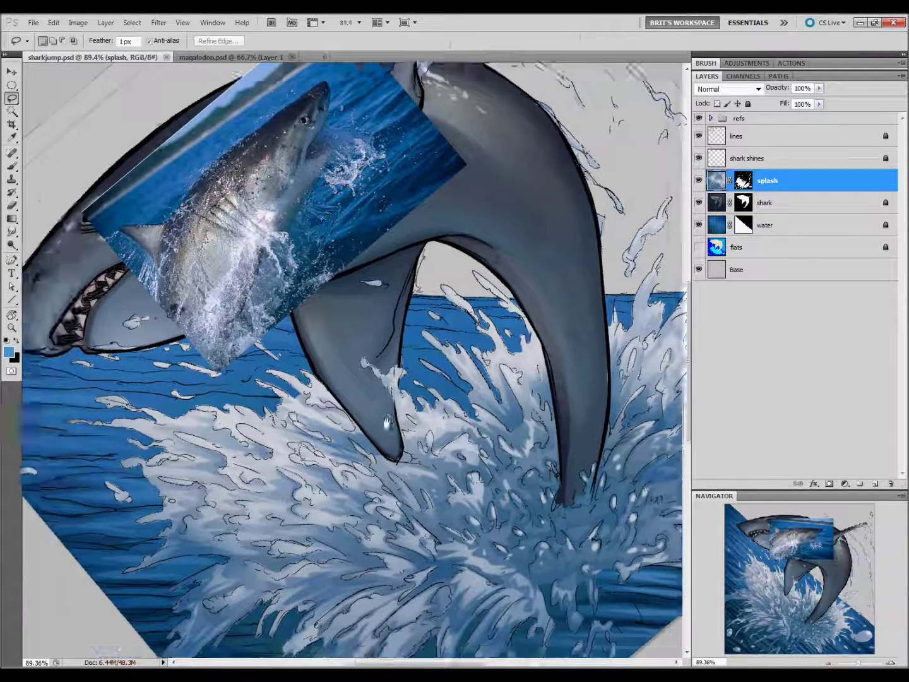
key(b)
drag(313, 505, 322, 499)
key(l)
drag(310, 590, 341, 537)
key(b)
key(l)
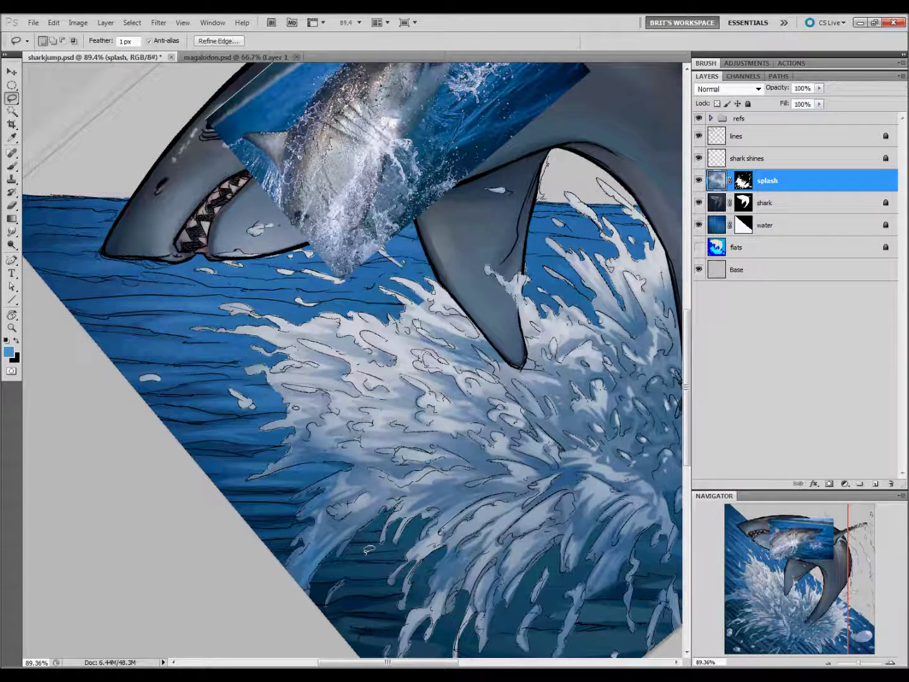
key(ctrl+d)
Add a gradient shade to the upper splash and hide the refs group
scroll(417, 517, down, 3)
scroll(499, 436, down, 3)
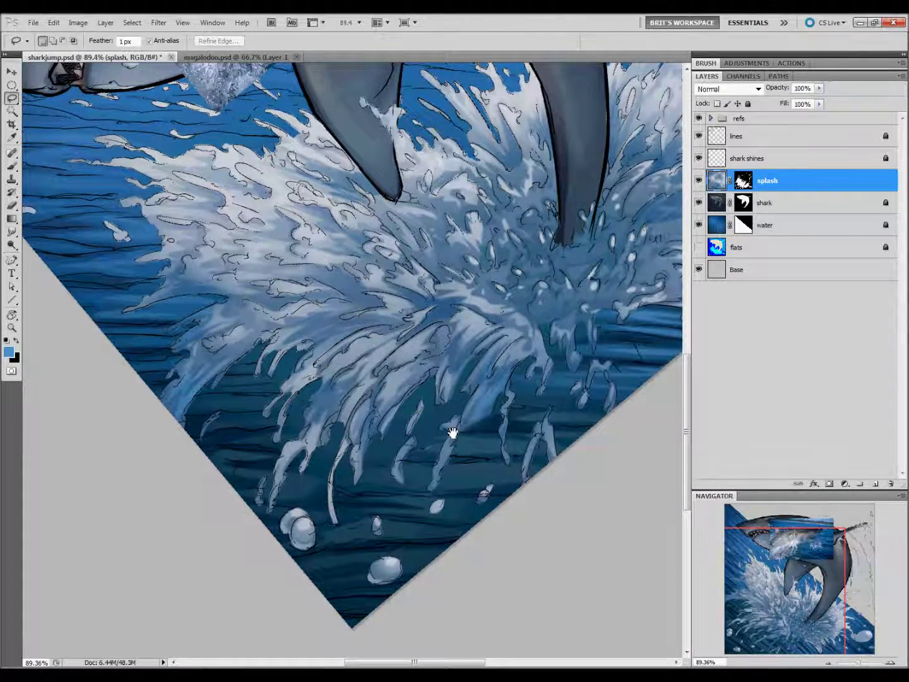
drag(452, 433, 383, 524)
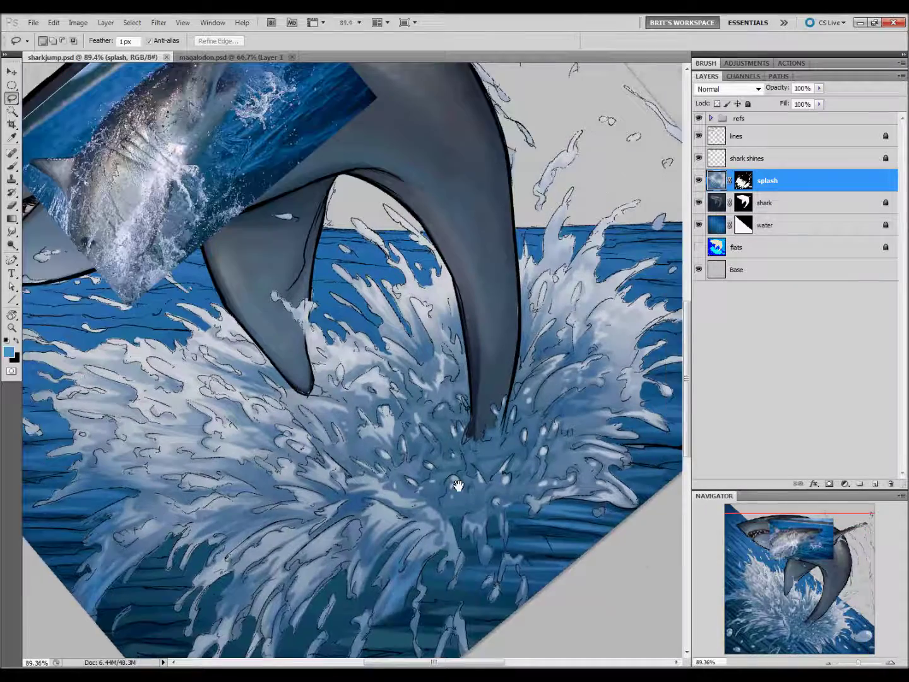
drag(470, 391, 446, 564)
key(g)
drag(447, 503, 442, 481)
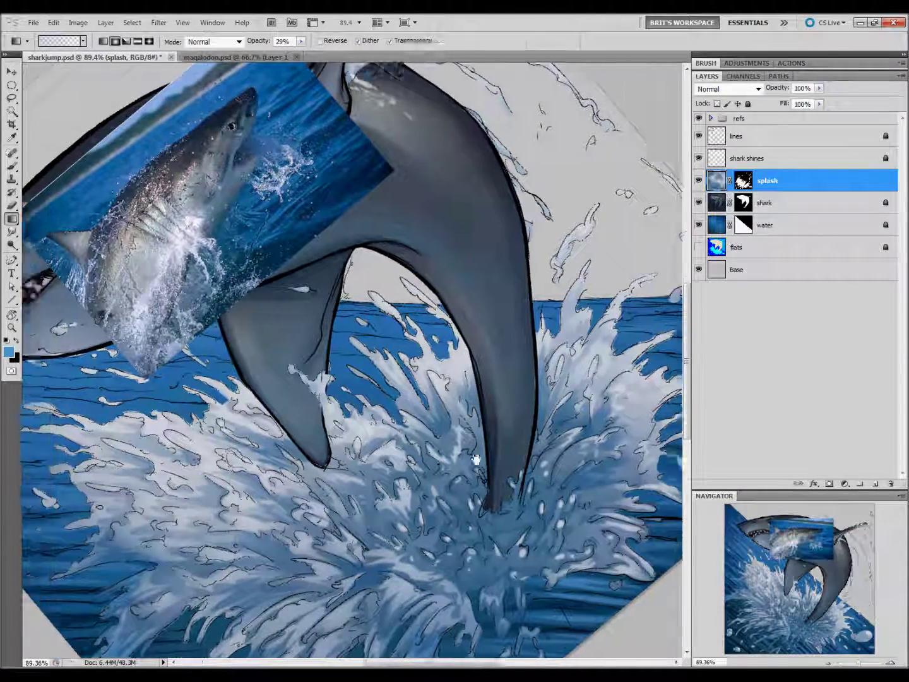
drag(448, 481, 530, 480)
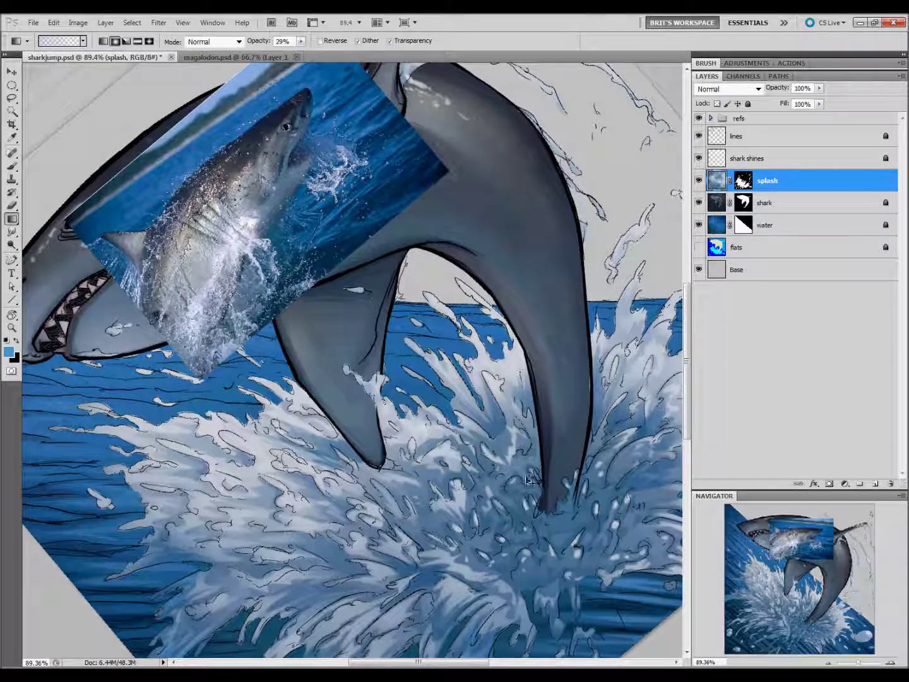
click(699, 118)
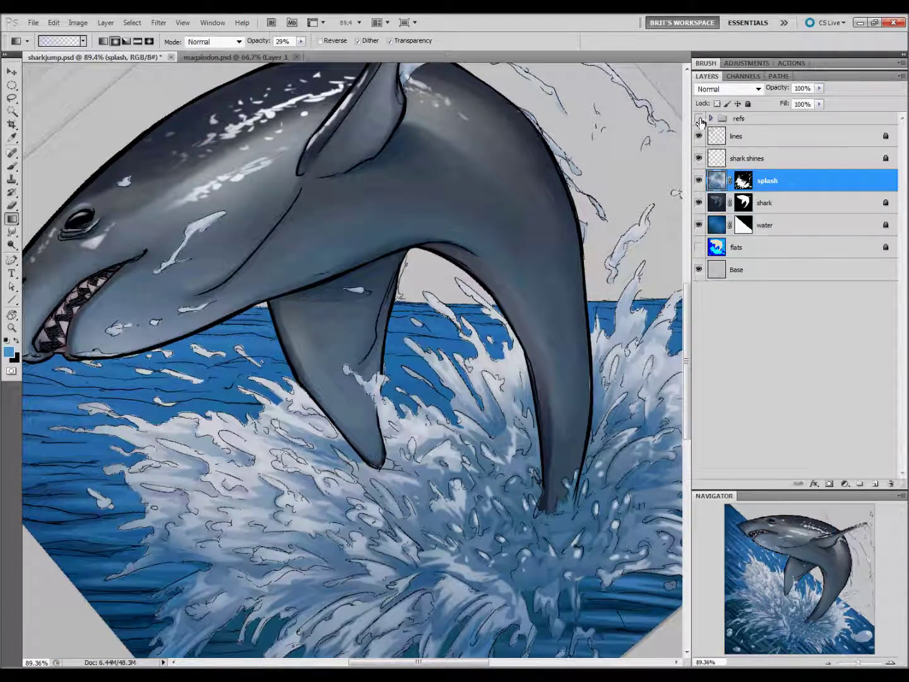
Zoom out to see more of the shark
drag(338, 388, 409, 532)
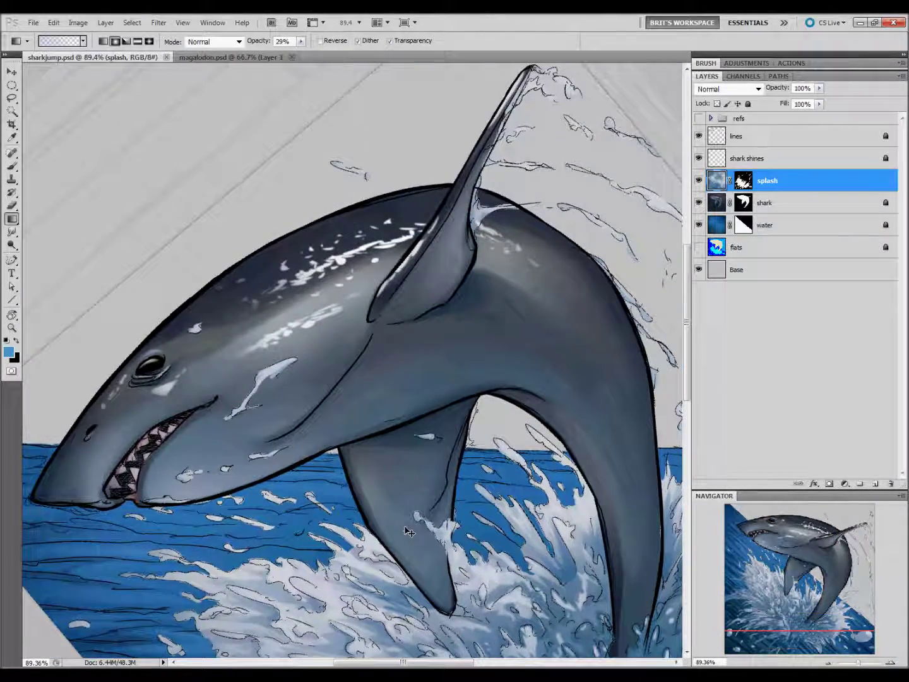
key(ctrl+minus)
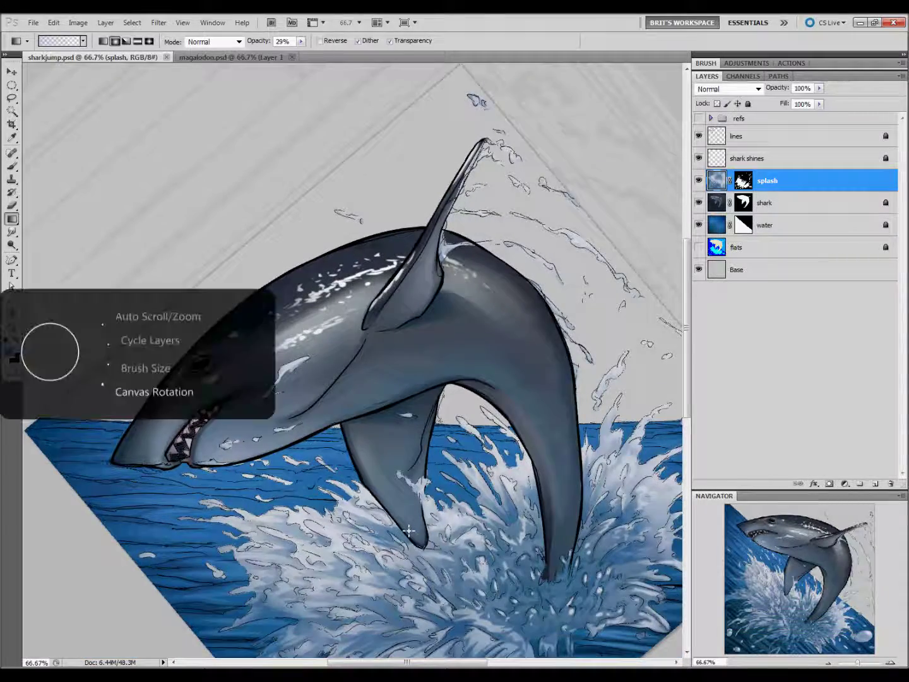
scroll(409, 530, down, 3)
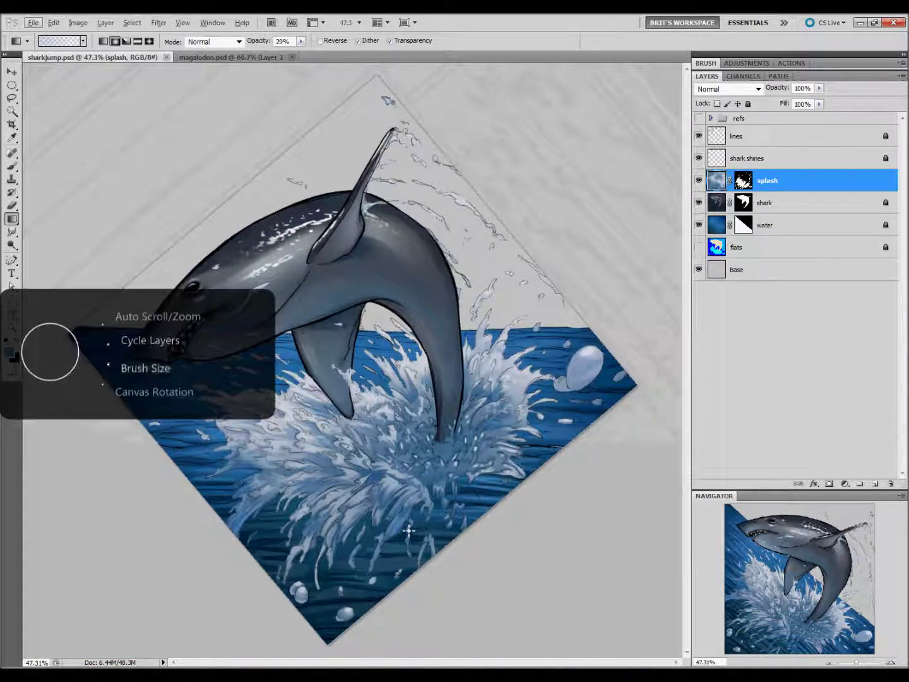
scroll(409, 530, down, 5)
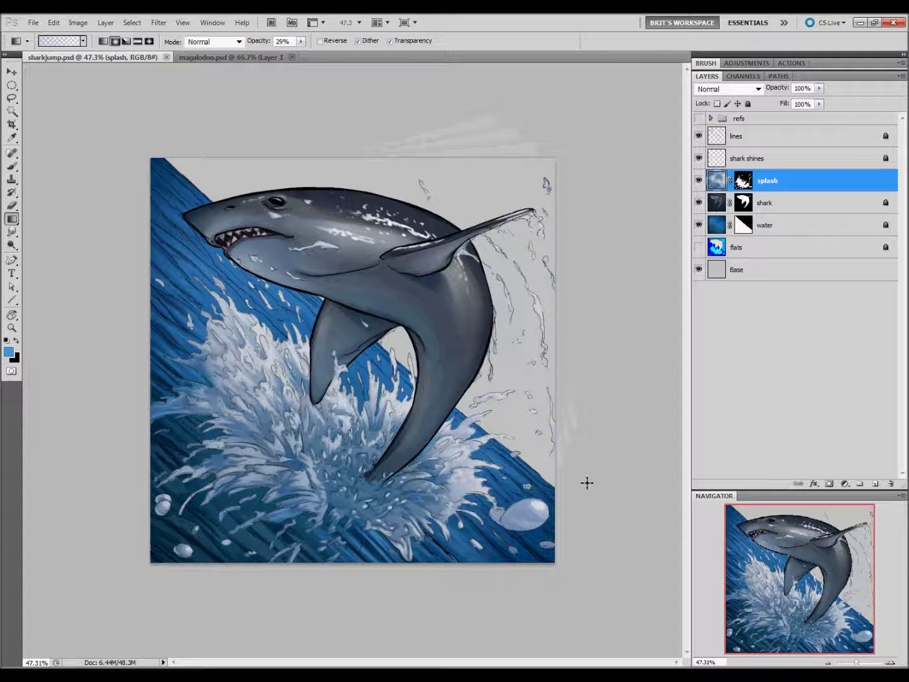
Add an empty layer named 'sprinkles' above lines and open the foreground colour picker
click(725, 130)
click(875, 483)
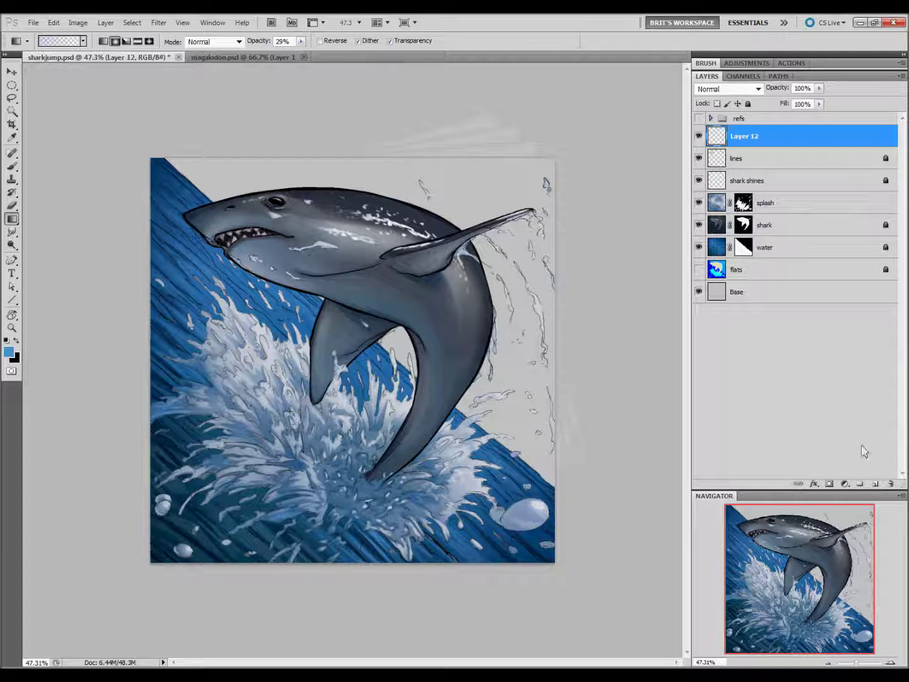
double_click(745, 138)
text(sprinkles)
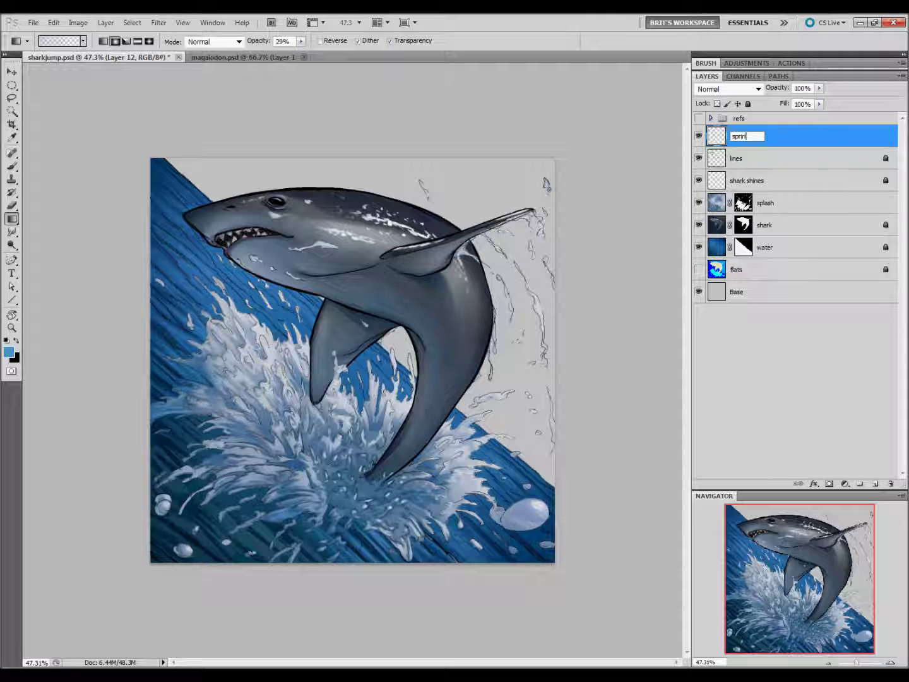
key(Return)
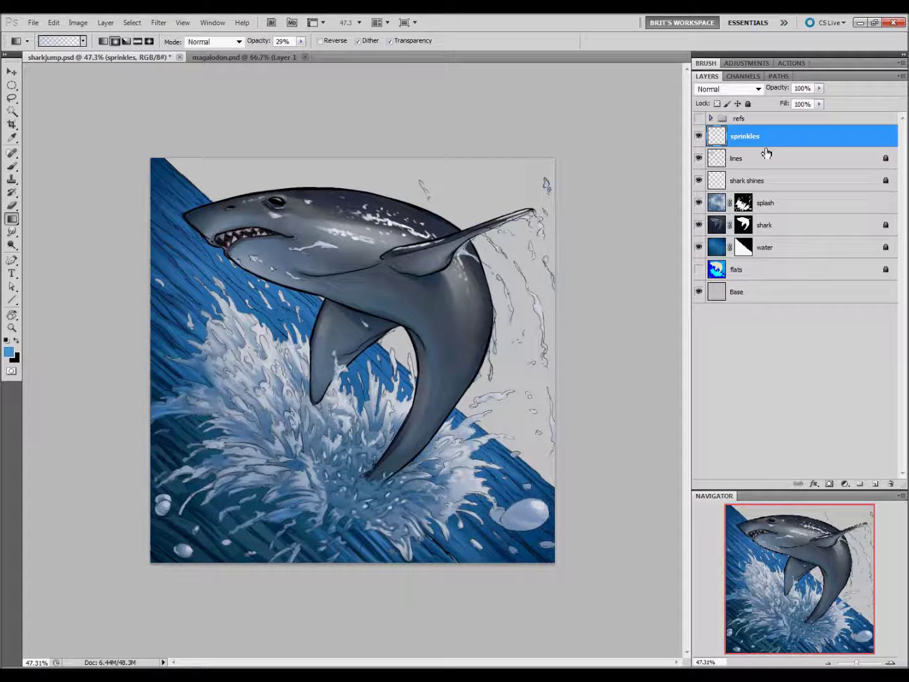
key(i)
click(9, 352)
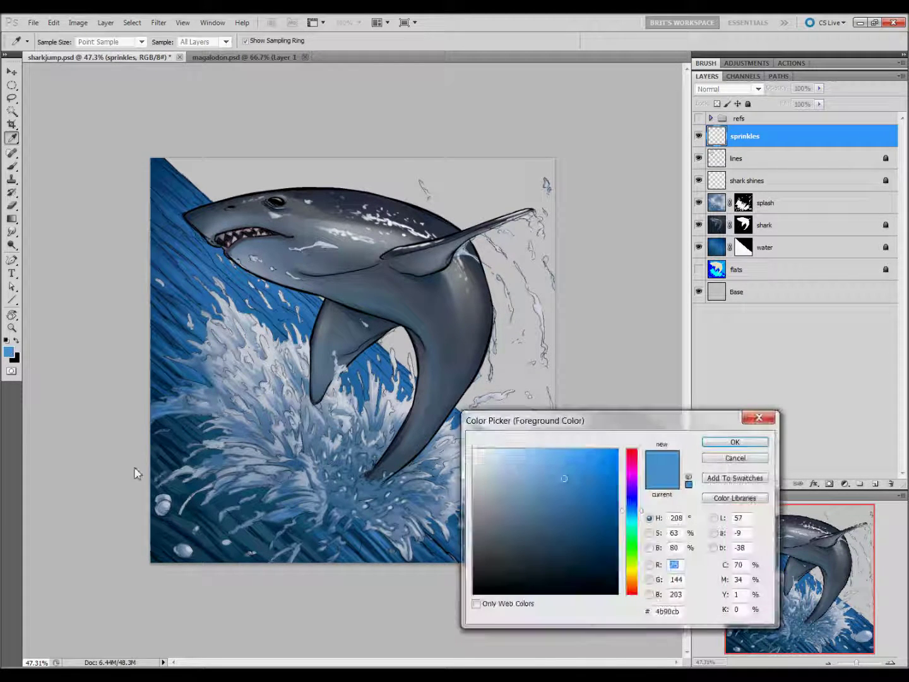
Set the foreground colour to light blue and pick a brush tip preset
click(493, 450)
click(732, 441)
key(b)
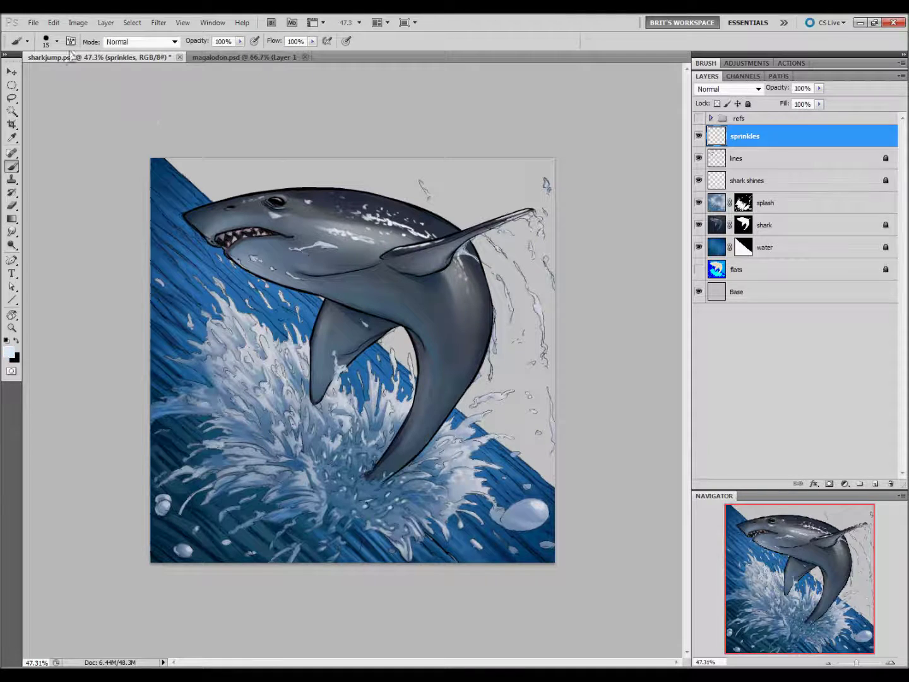
click(56, 41)
click(78, 123)
Turn on brush Scattering and set the brush tip spacing to 93%
key(F5)
click(732, 117)
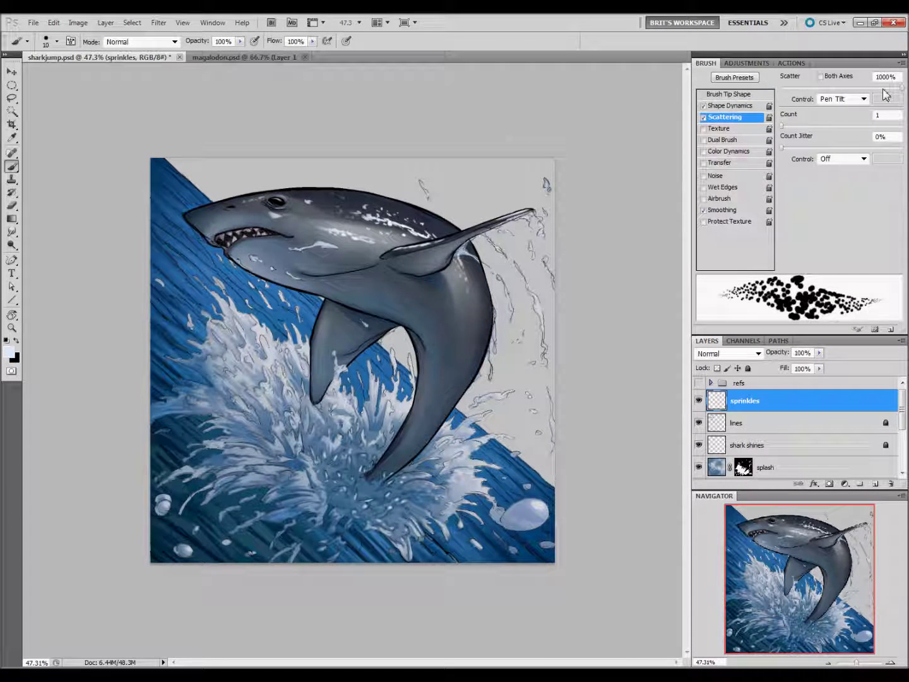
click(732, 93)
drag(783, 240, 838, 241)
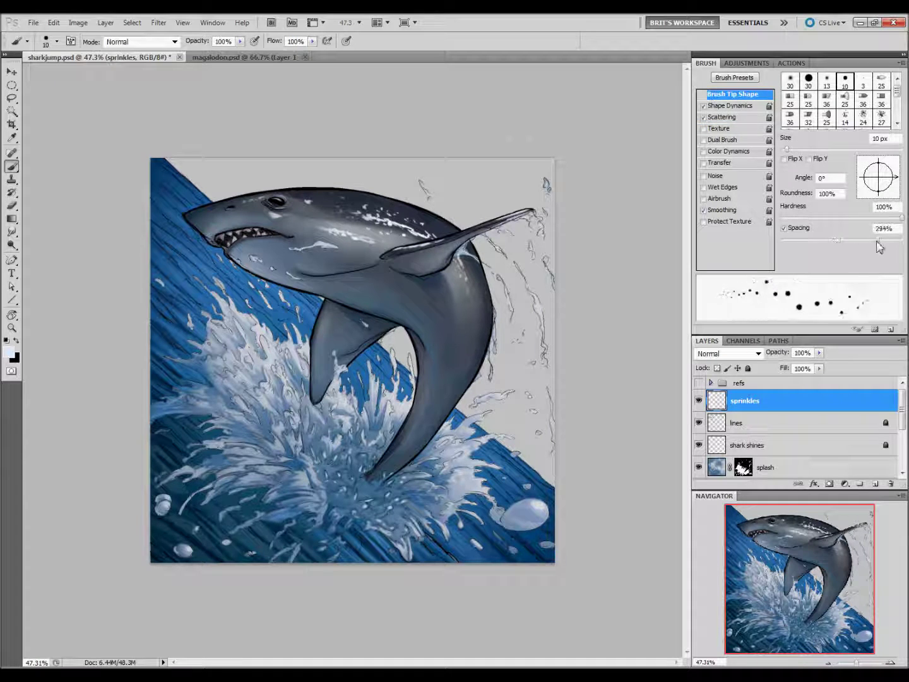
Show the refs group and move the reference photo to the lower-left of the canvas
click(699, 382)
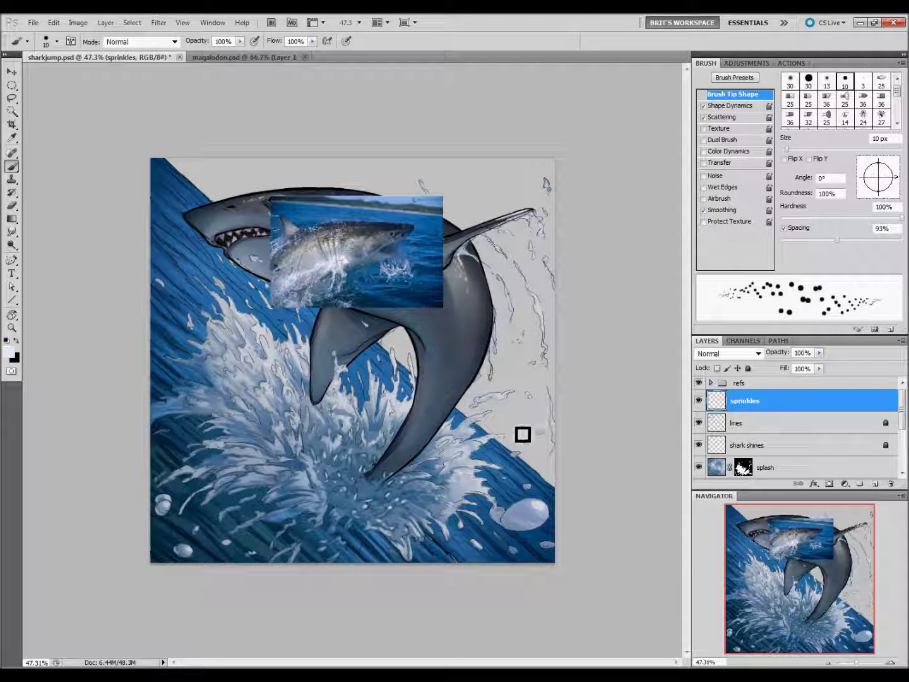
key(ctrl+plus)
key(ctrl+plus)
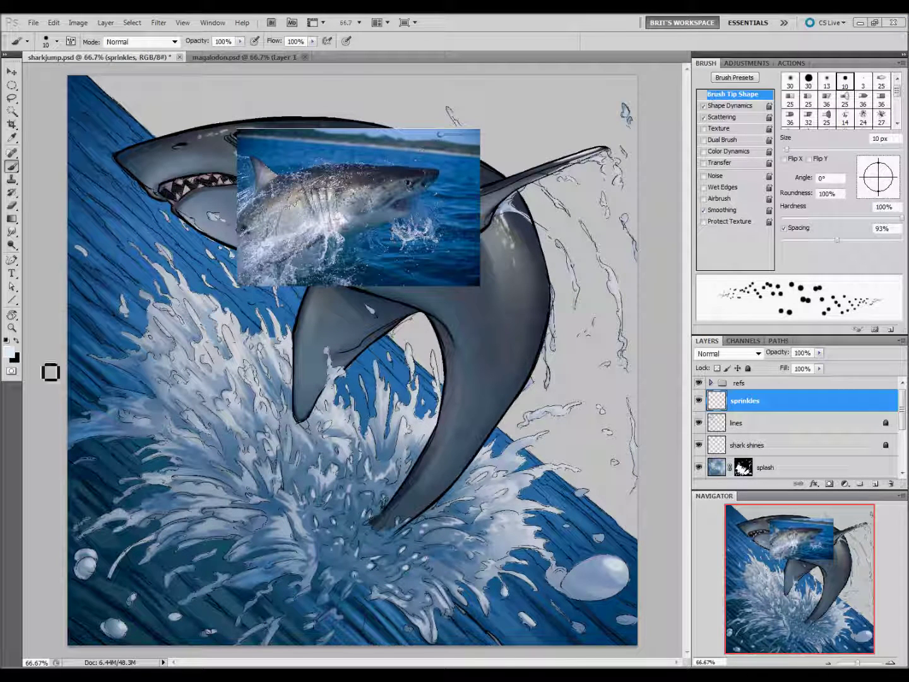
drag(810, 561, 811, 555)
click(761, 400)
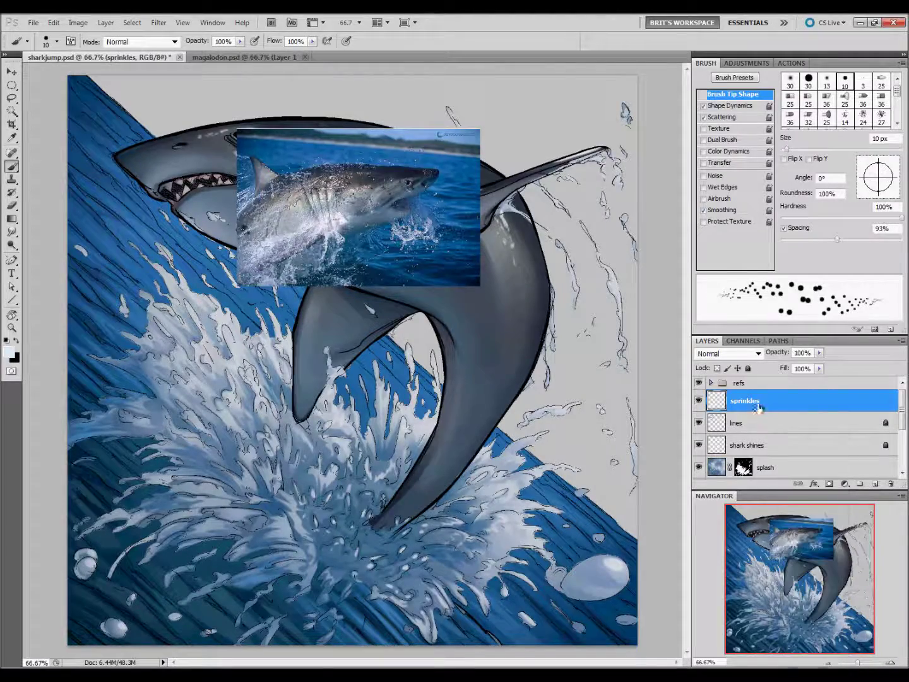
click(751, 383)
key(v)
drag(517, 327, 360, 622)
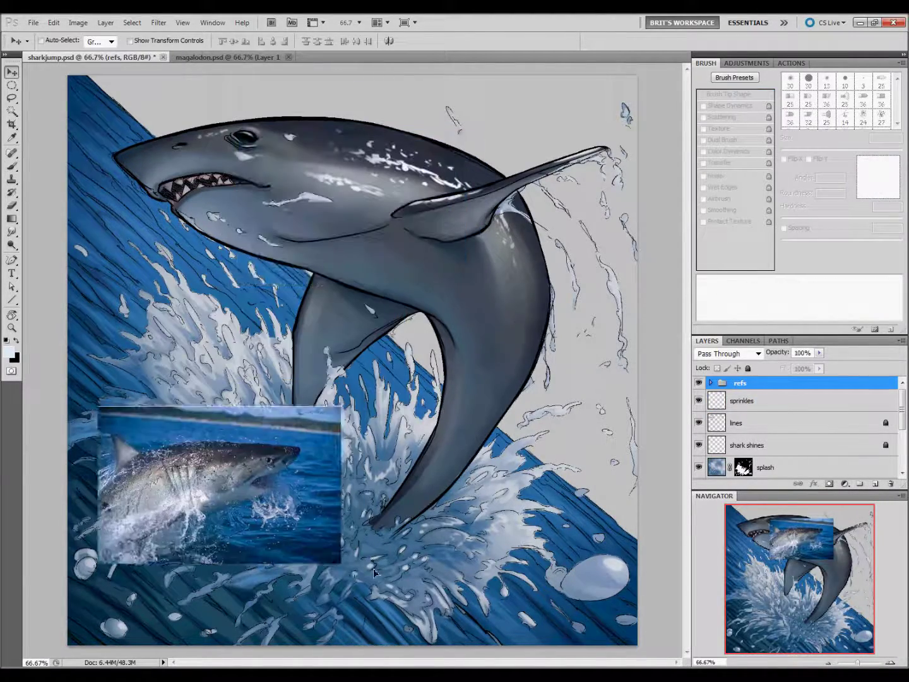
Give the brush Shape Dynamics with 24% size jitter plus angle and roundness jitter
click(745, 401)
key(b)
key(comma)
key(comma)
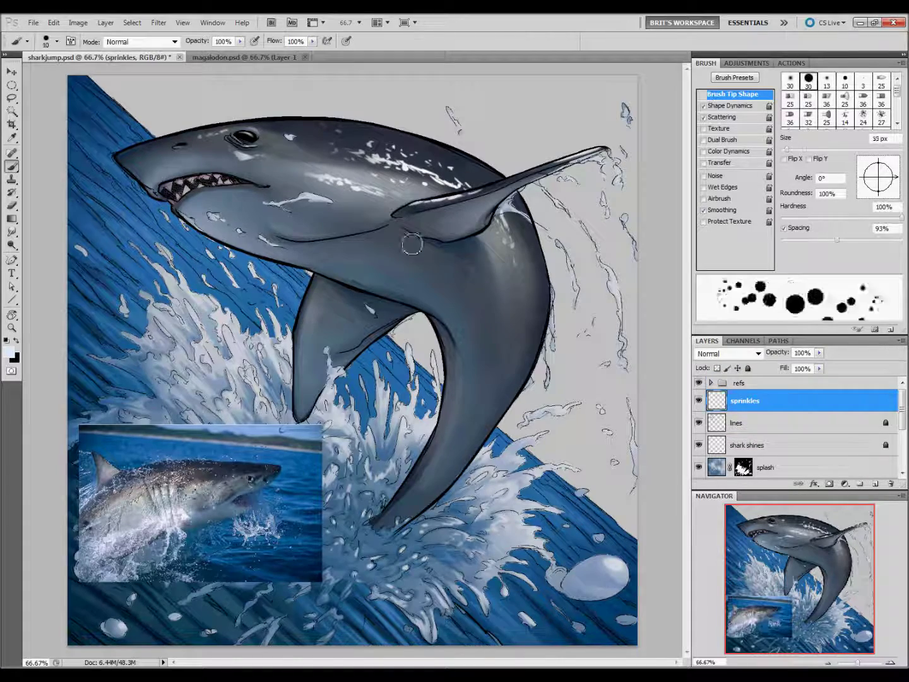
key(bracketright)
key(bracketright)
key(bracketright)
key(ctrl+g)
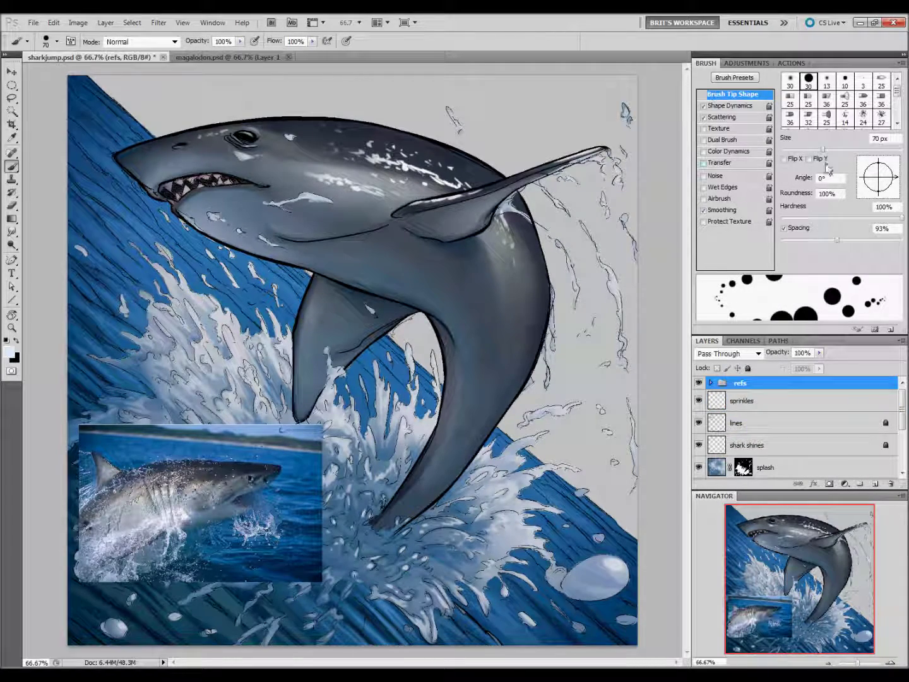
click(729, 117)
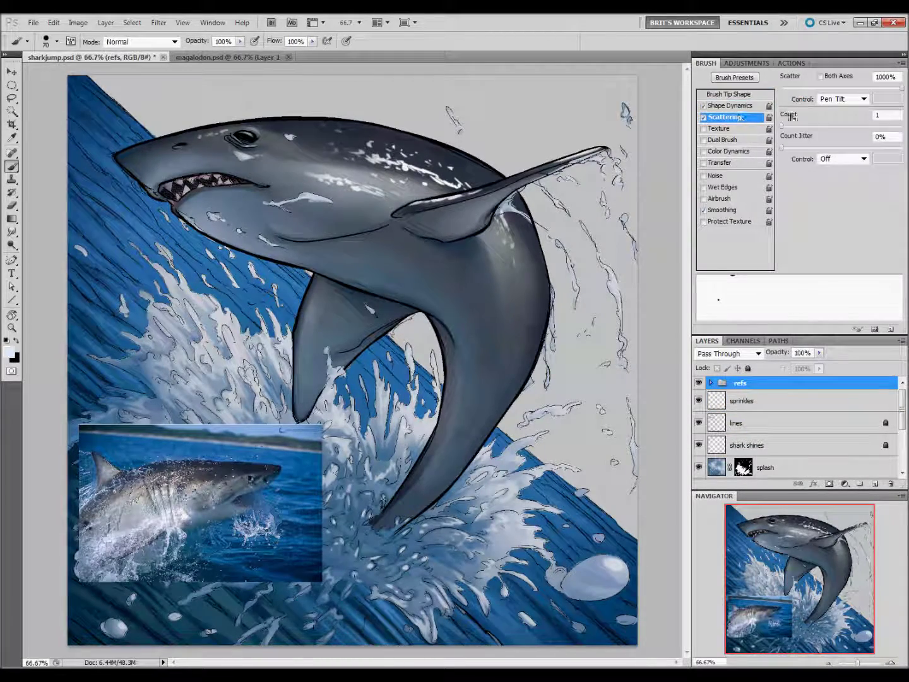
drag(781, 89, 797, 87)
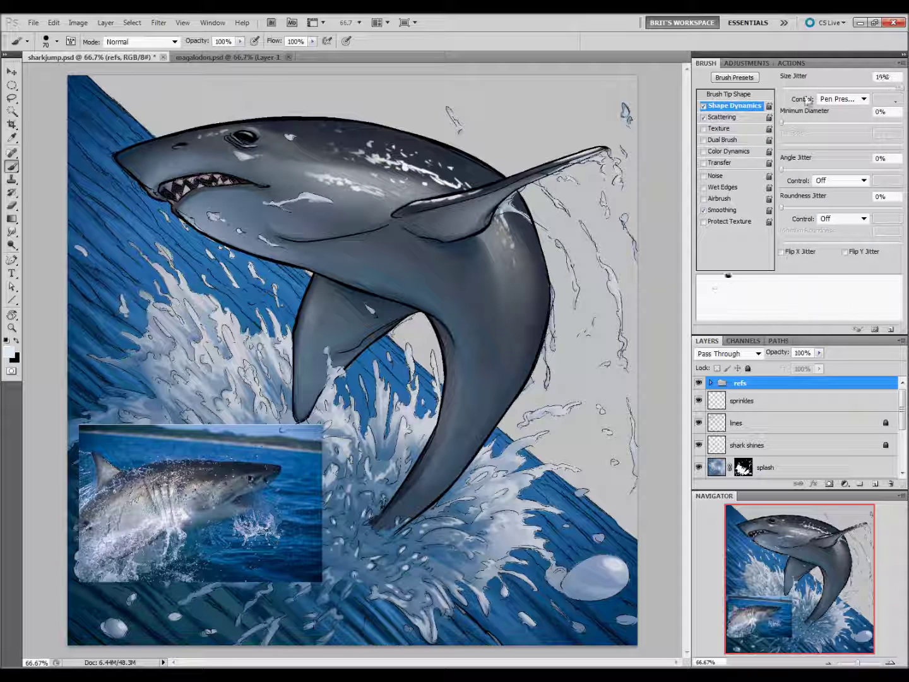
drag(783, 169, 901, 168)
drag(783, 207, 801, 208)
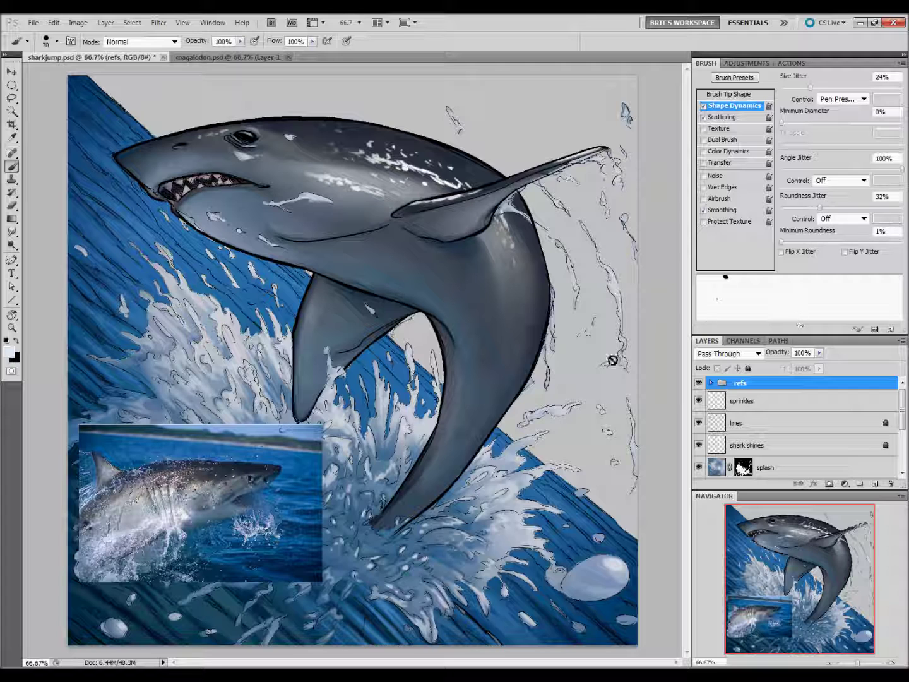
Spatter white droplets of varying size along the shark's back on the sprinkles layer
click(766, 400)
key(bracketleft)
key(bracketleft)
key(bracketleft)
key(bracketleft)
key(bracketleft)
key(bracketright)
key(bracketright)
key(bracketright)
drag(375, 170, 441, 159)
key(bracketleft)
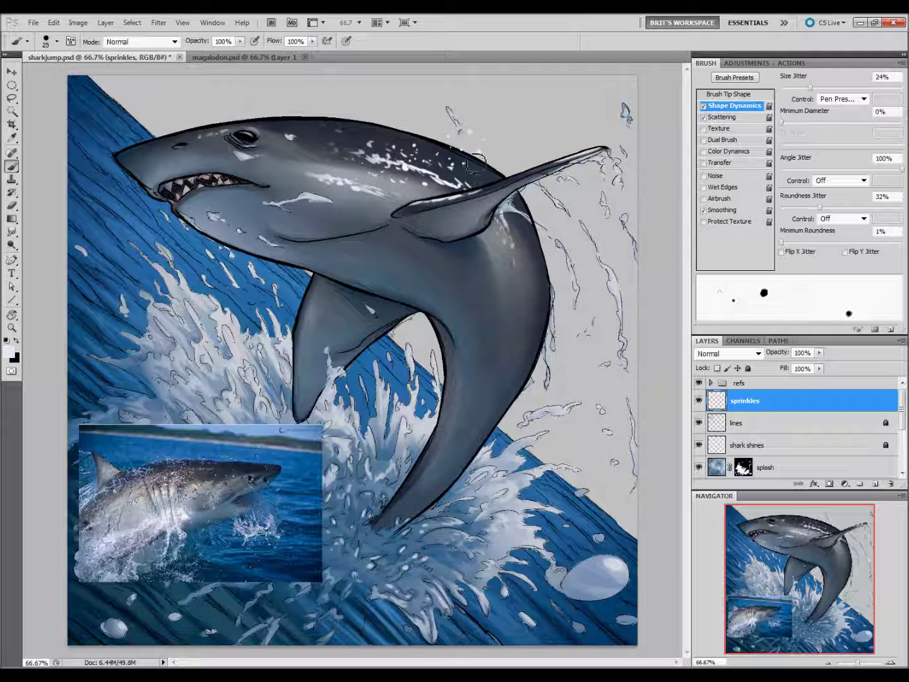
key(bracketright)
drag(497, 142, 464, 162)
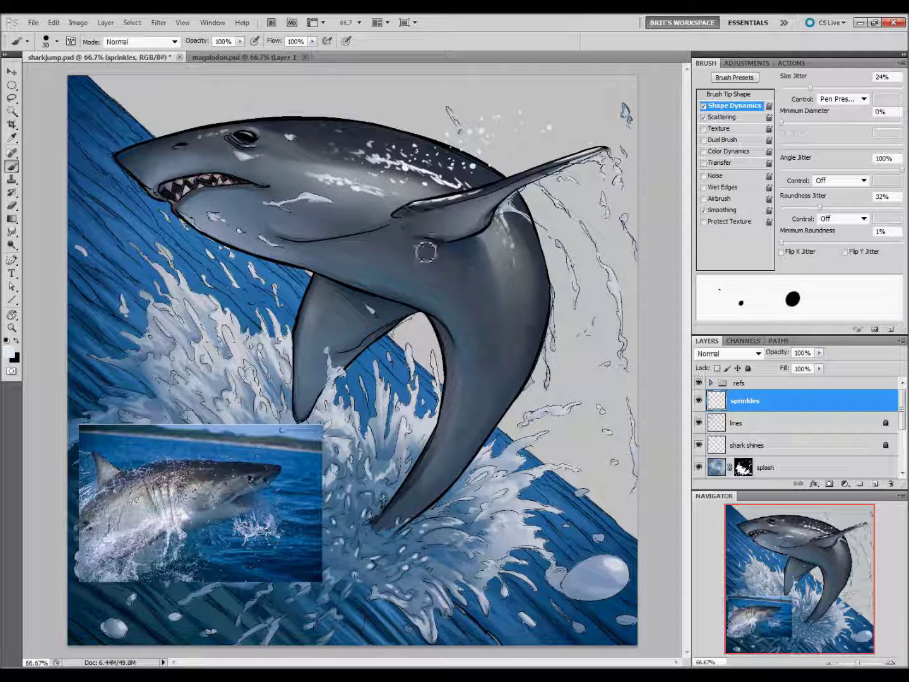
key(bracketright)
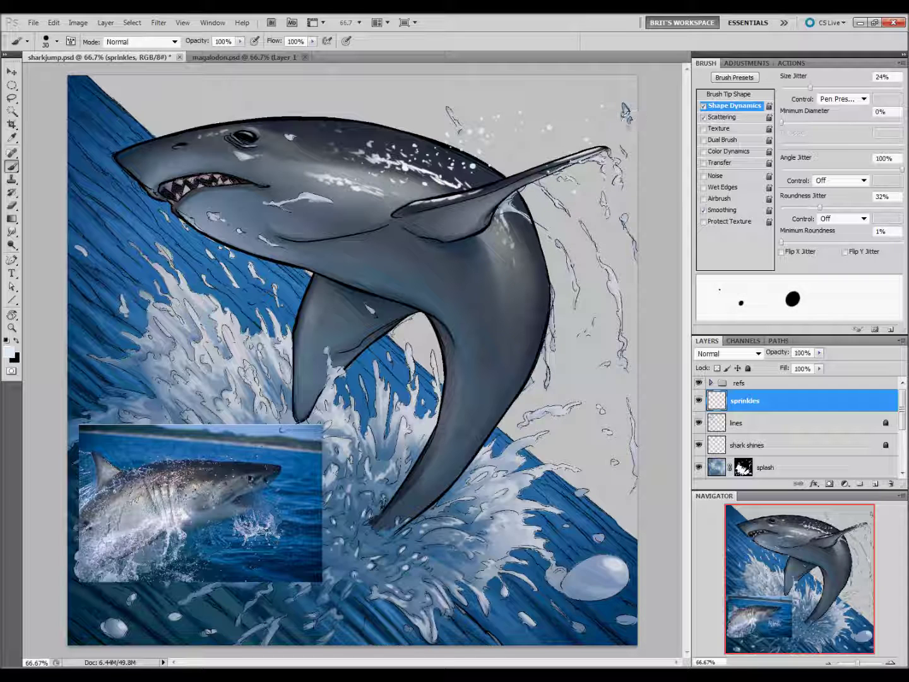
key(bracketleft)
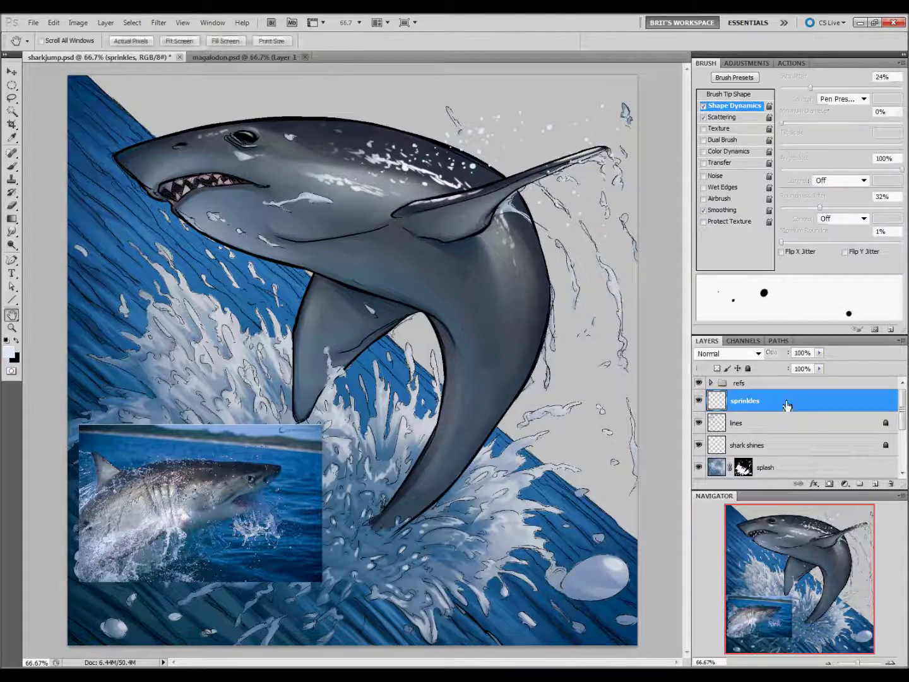
Add an Inner Glow to sprinkles using dark blue sampled from the reference photo
double_click(793, 409)
click(599, 333)
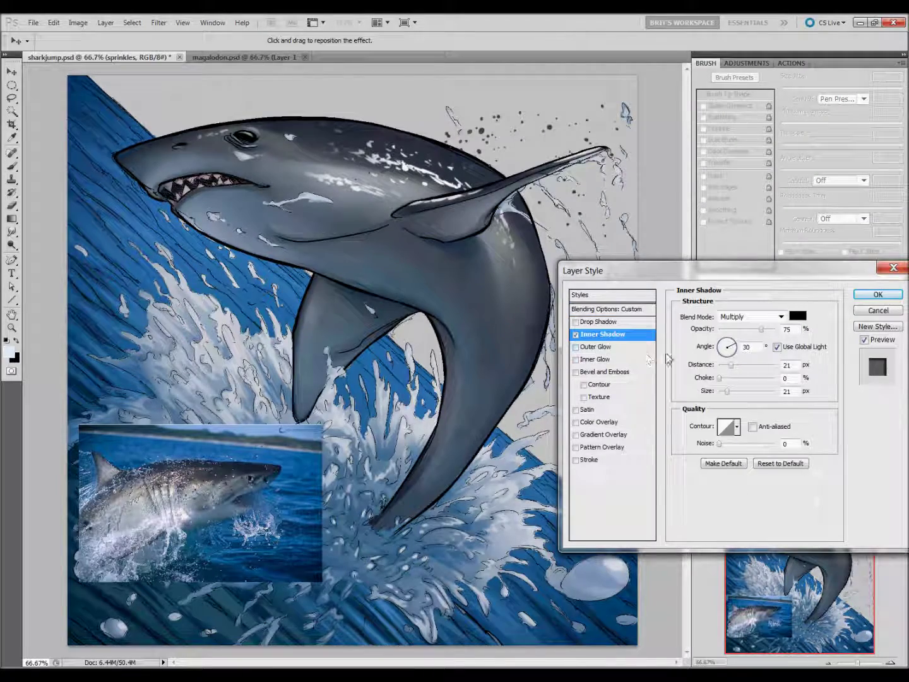
click(575, 334)
click(578, 359)
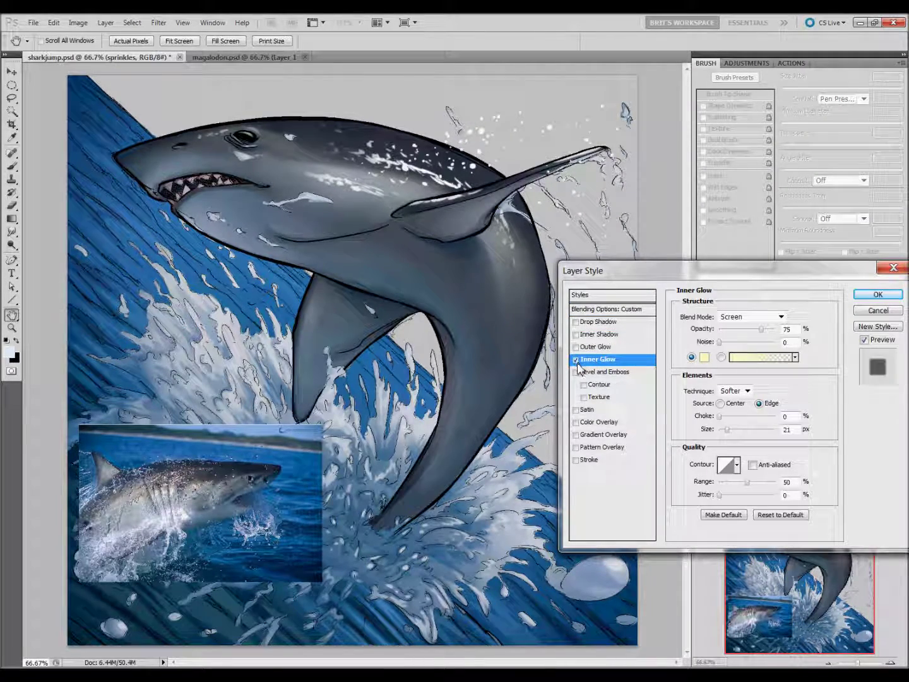
click(705, 356)
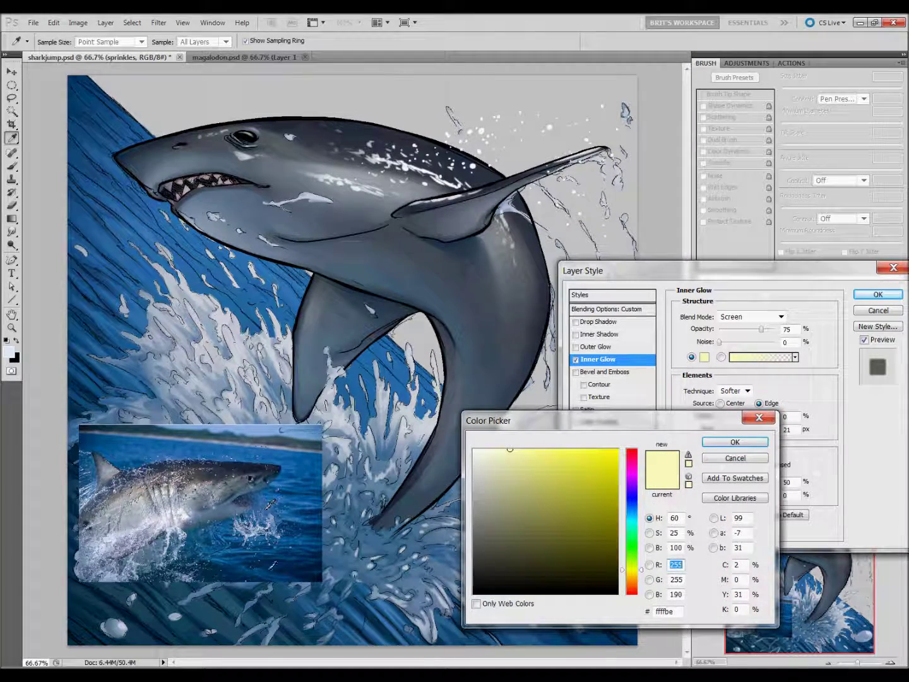
click(270, 564)
click(735, 442)
Set the glow to Normal, 100% opacity, small size and 58% range, then apply it
click(751, 316)
drag(762, 329, 777, 329)
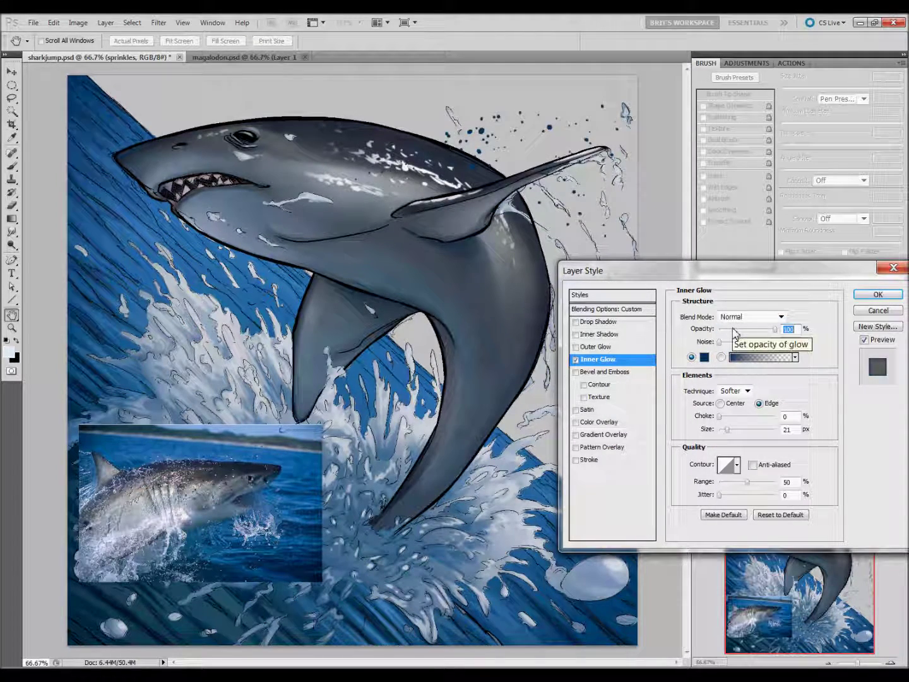
drag(726, 431, 718, 430)
mouse_move(747, 481)
mouse_down()
mouse_move(792, 484)
mouse_move(752, 481)
mouse_up()
drag(724, 431, 719, 431)
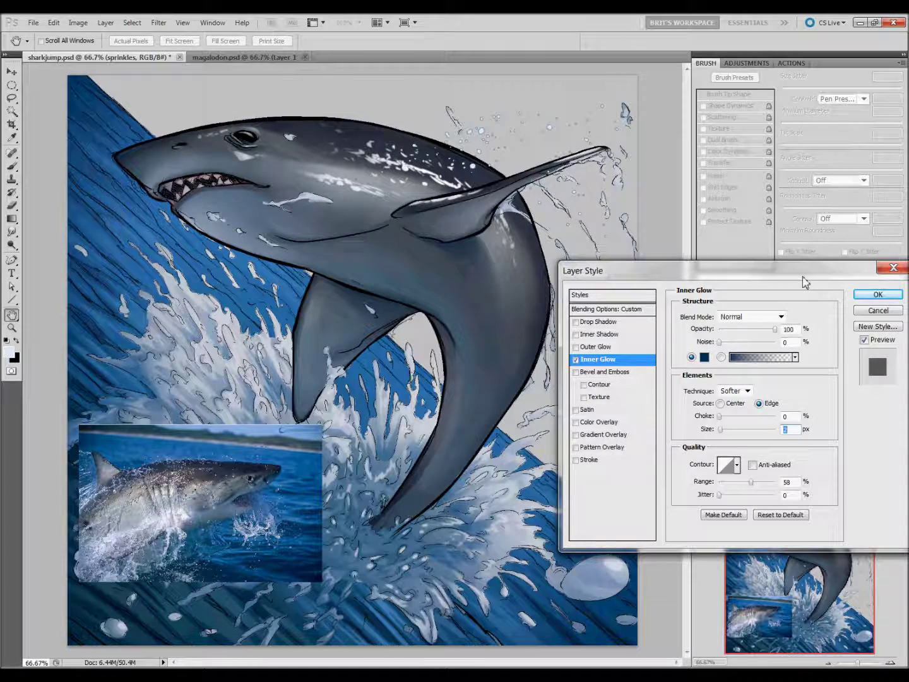
drag(804, 281, 735, 247)
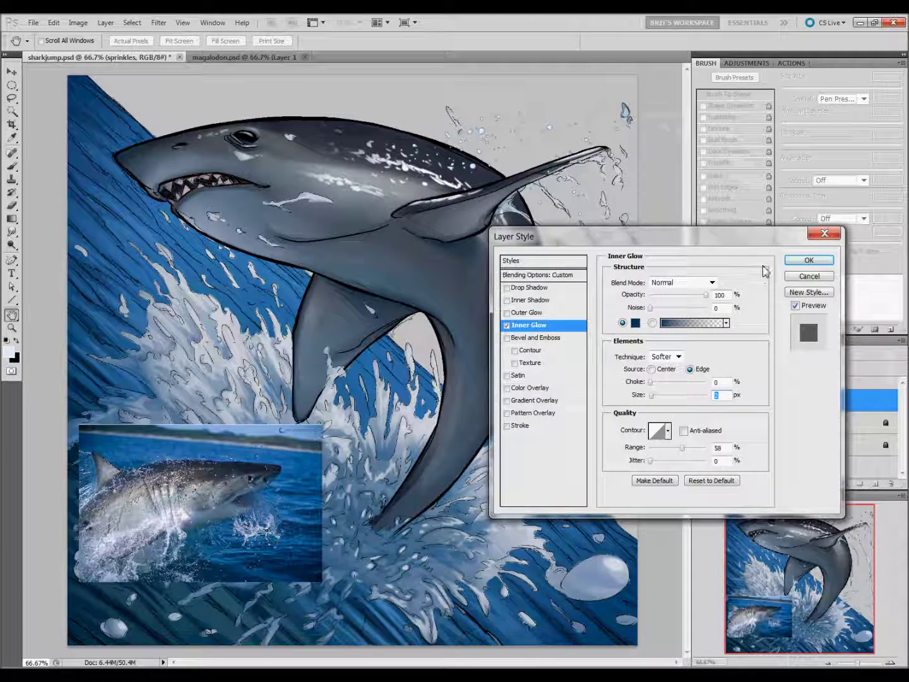
click(808, 259)
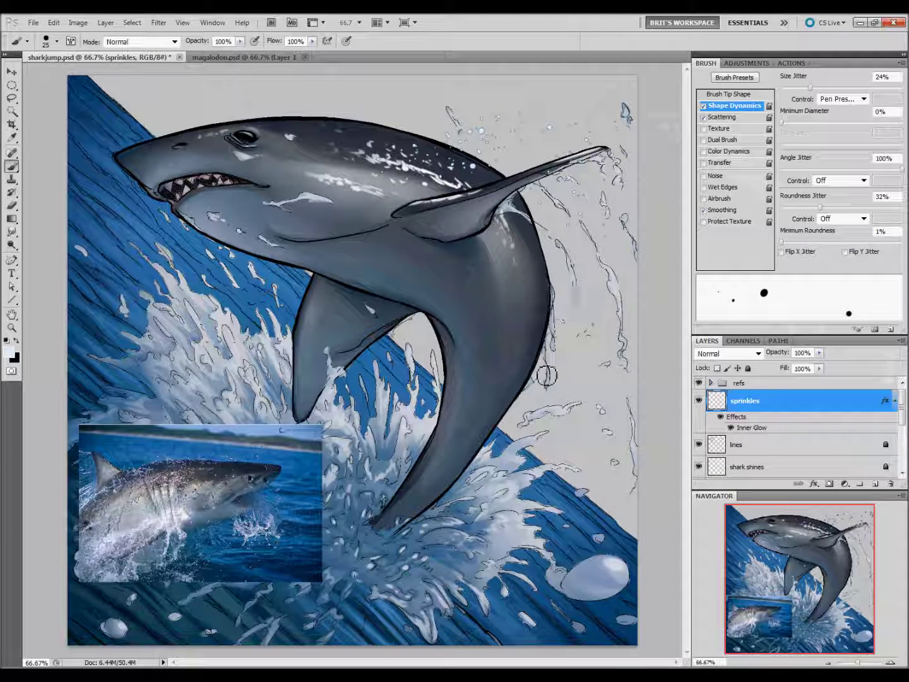
Dab white droplets of varying size onto the shark's cheek and head
key(bracketright)
key(bracketright)
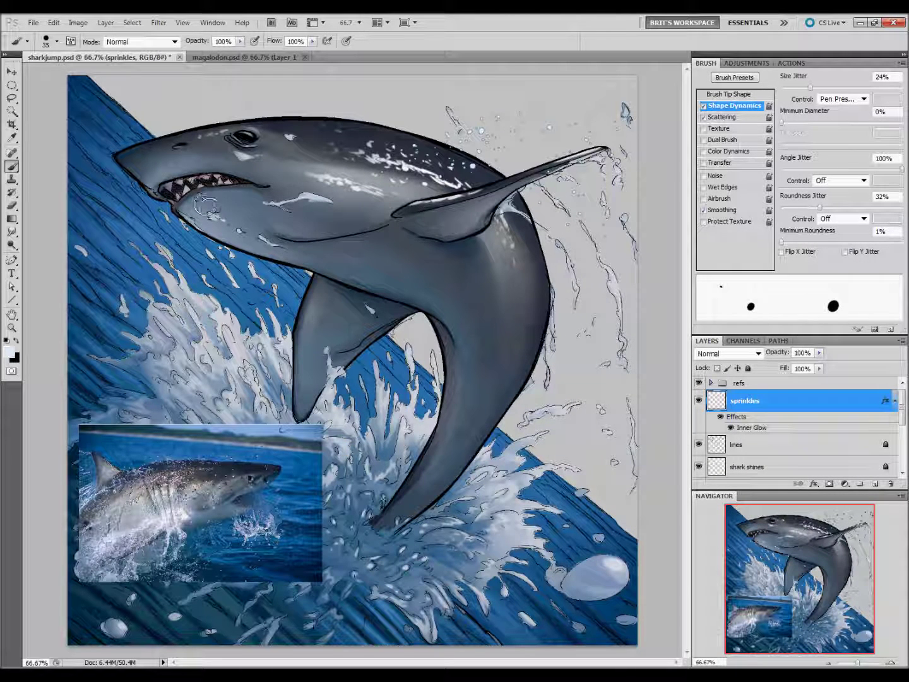
key(bracketright)
click(264, 205)
key(bracketleft)
key(bracketleft)
key(bracketleft)
click(276, 180)
key(bracketright)
key(bracketright)
key(bracketright)
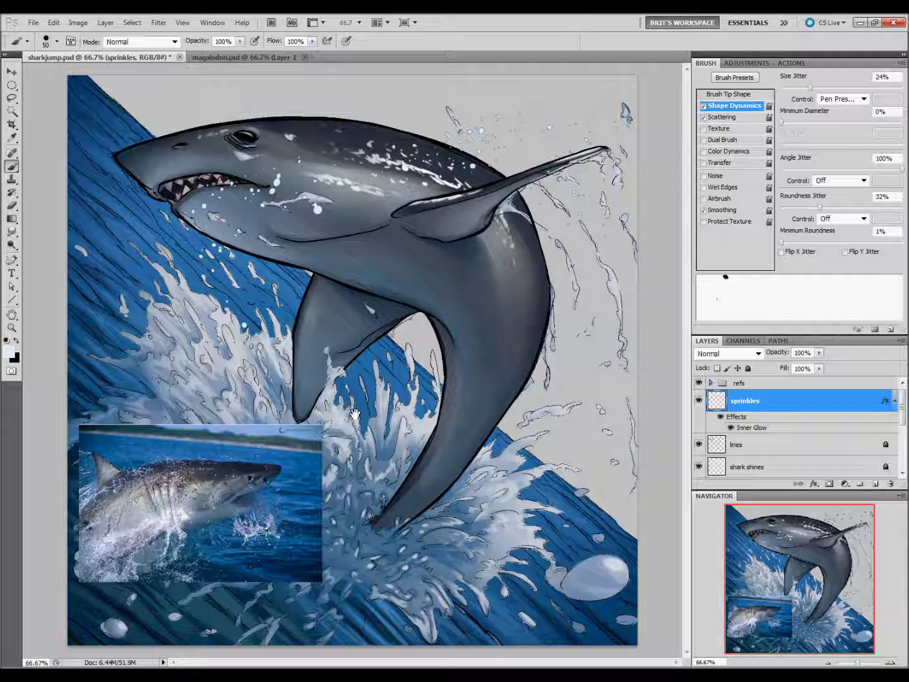
key(bracketright)
key(bracketleft)
key(bracketleft)
key(bracketleft)
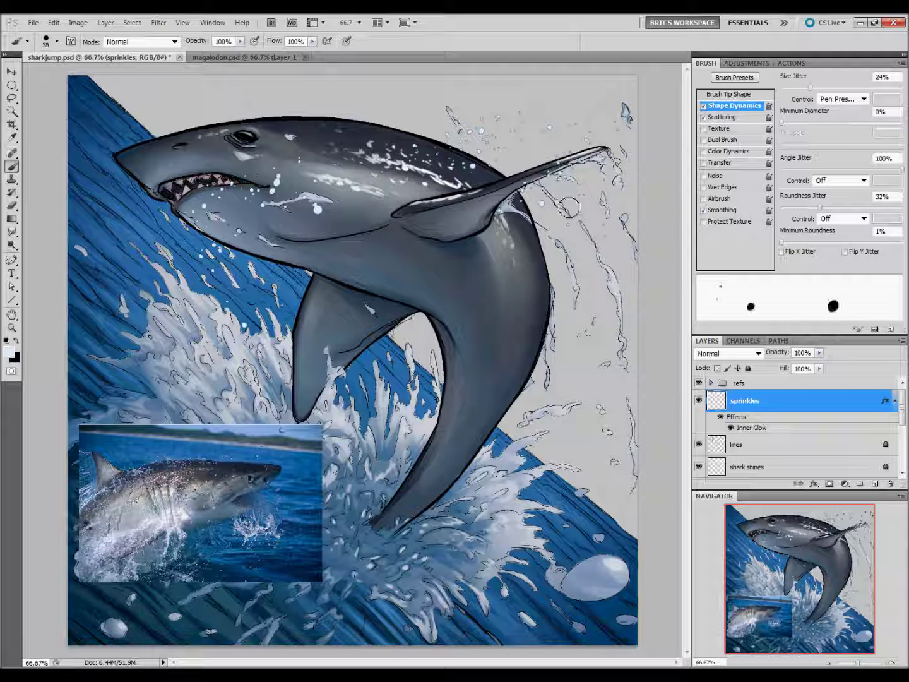
key(bracketleft)
key(bracketleft)
Set the sprinkles layer blend mode to Screen and collapse its effects list
click(726, 353)
click(720, 132)
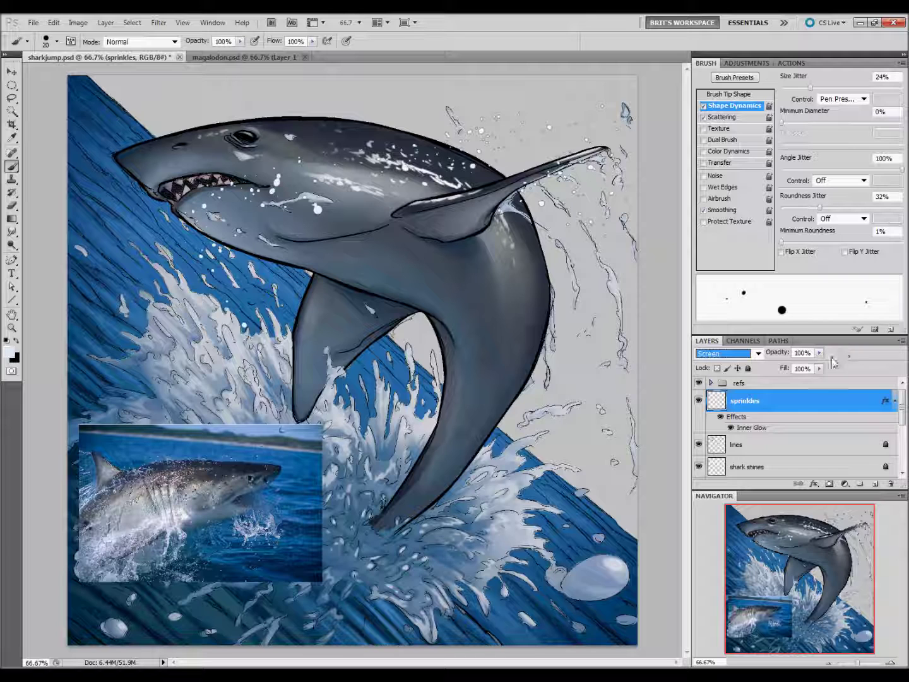
click(896, 401)
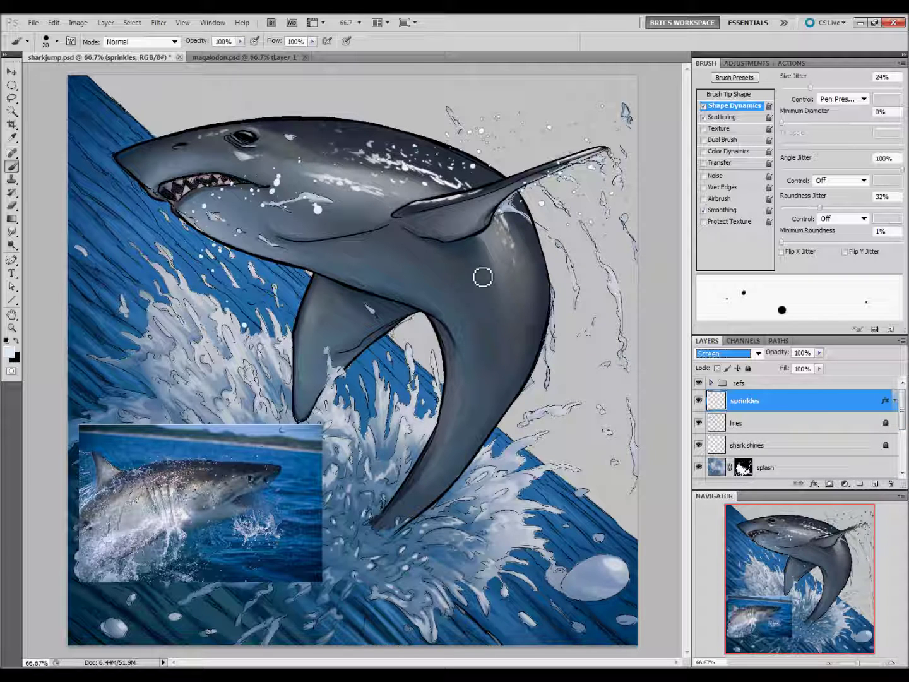
click(498, 226)
key(bracketright)
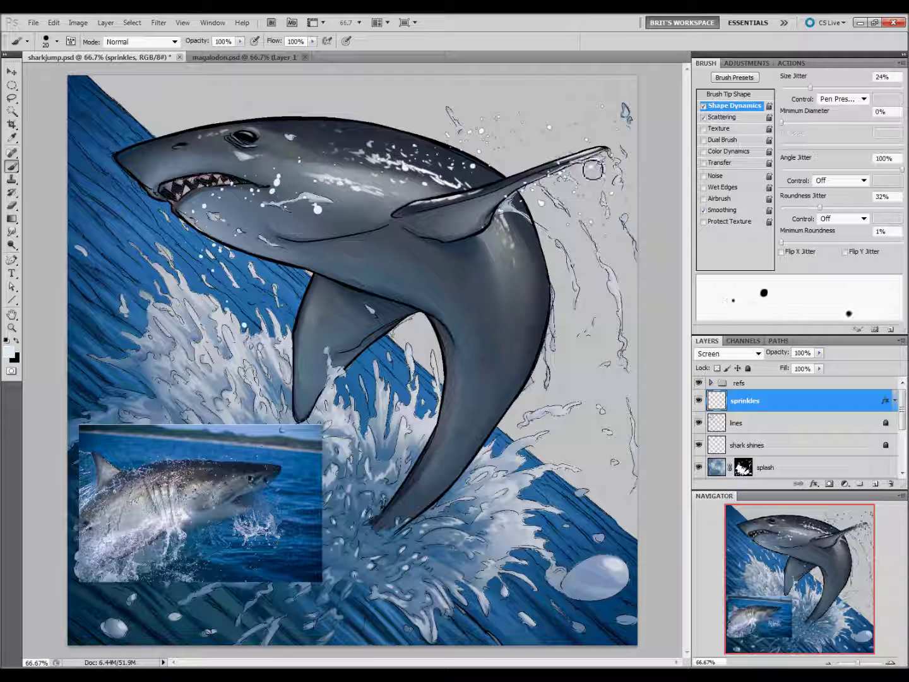
click(724, 117)
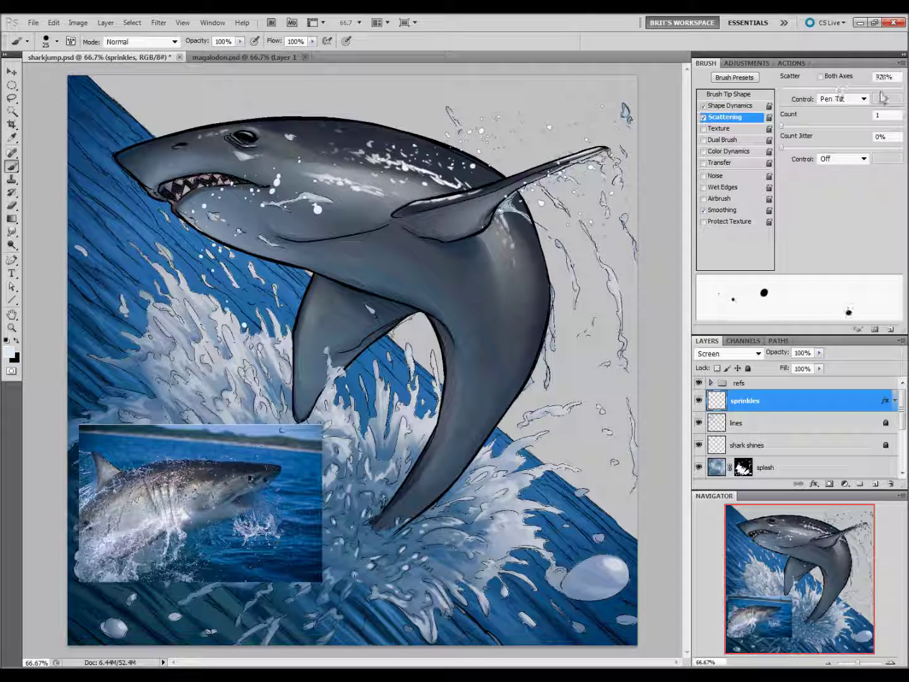
Use a 30 px round tip at 238% spacing to spatter droplets along the fins
click(732, 94)
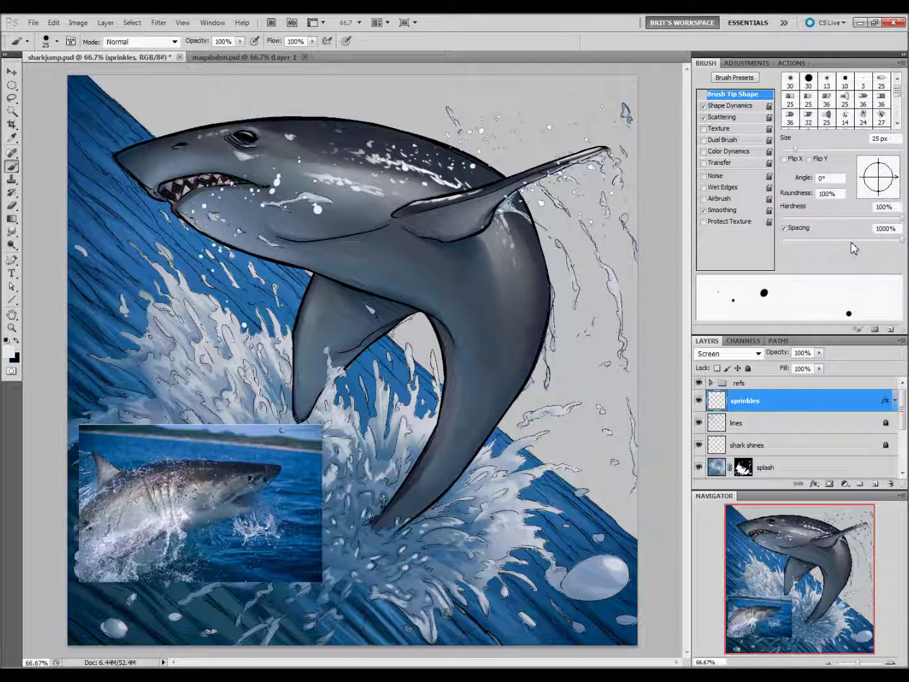
drag(903, 247, 874, 241)
click(808, 80)
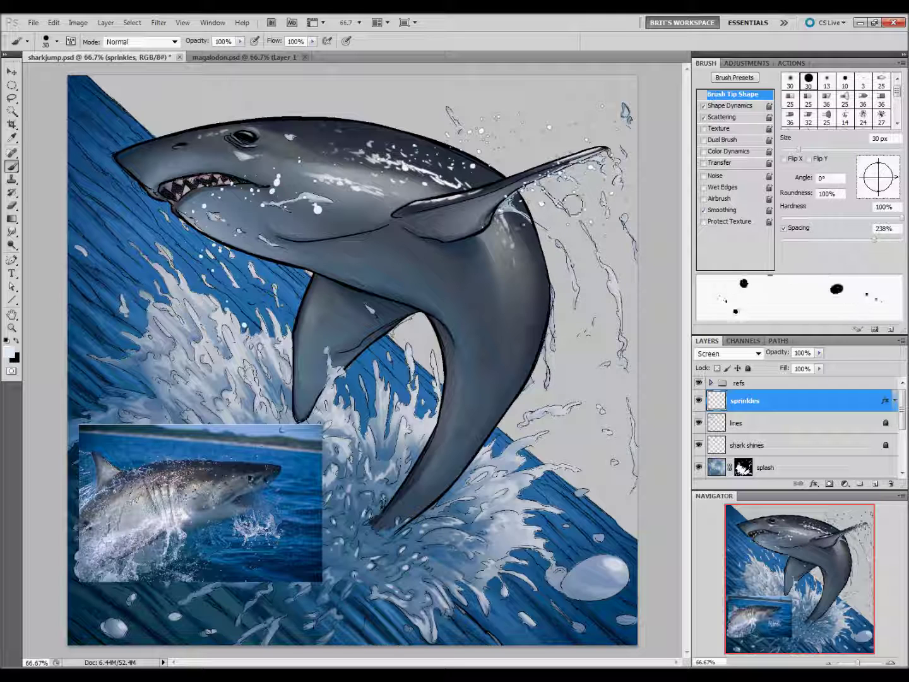
drag(591, 151, 554, 163)
key(bracketright)
key(bracketright)
key(bracketright)
key(bracketright)
key(bracketright)
mouse_move(533, 127)
mouse_down()
mouse_move(433, 166)
mouse_move(429, 197)
mouse_up()
Paint 30-45 px white spray dots right of the dorsal fin and down the right splash
key(bracketleft)
key(bracketleft)
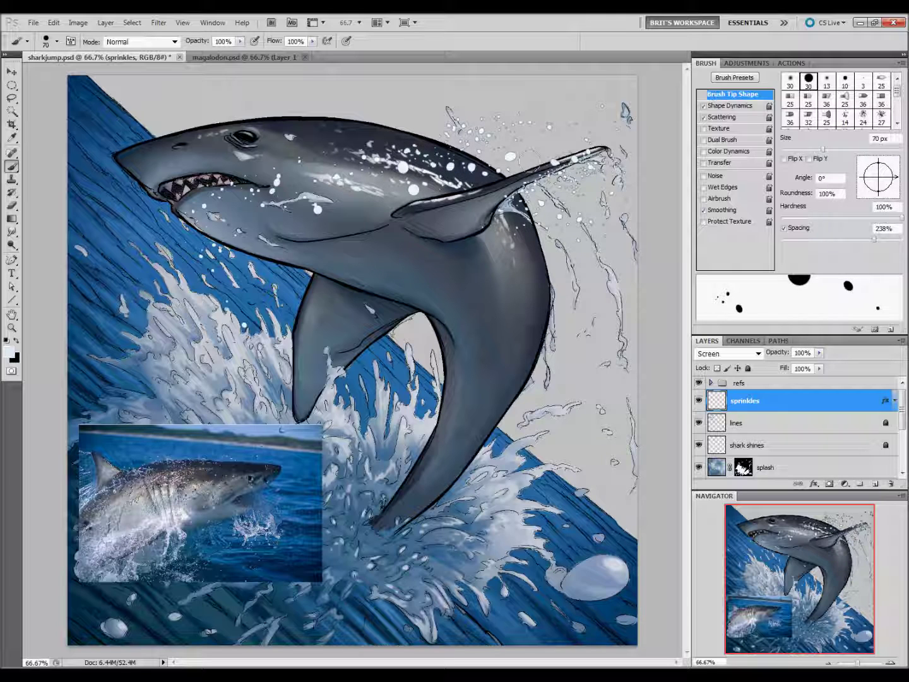
key(bracketleft)
key(bracketleft)
key(bracketleft)
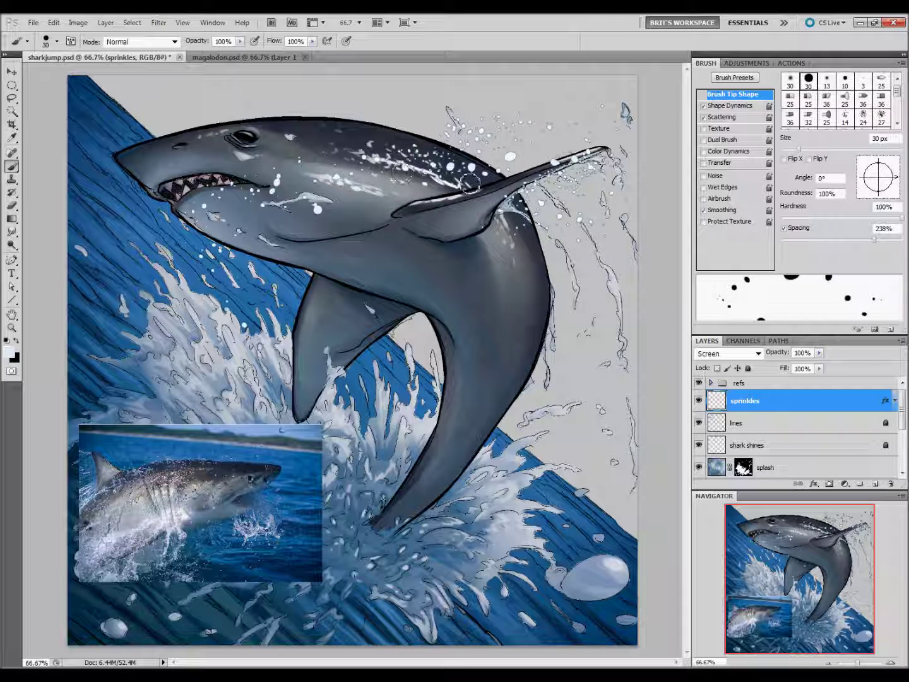
key(bracketright)
key(bracketright)
drag(601, 181, 607, 217)
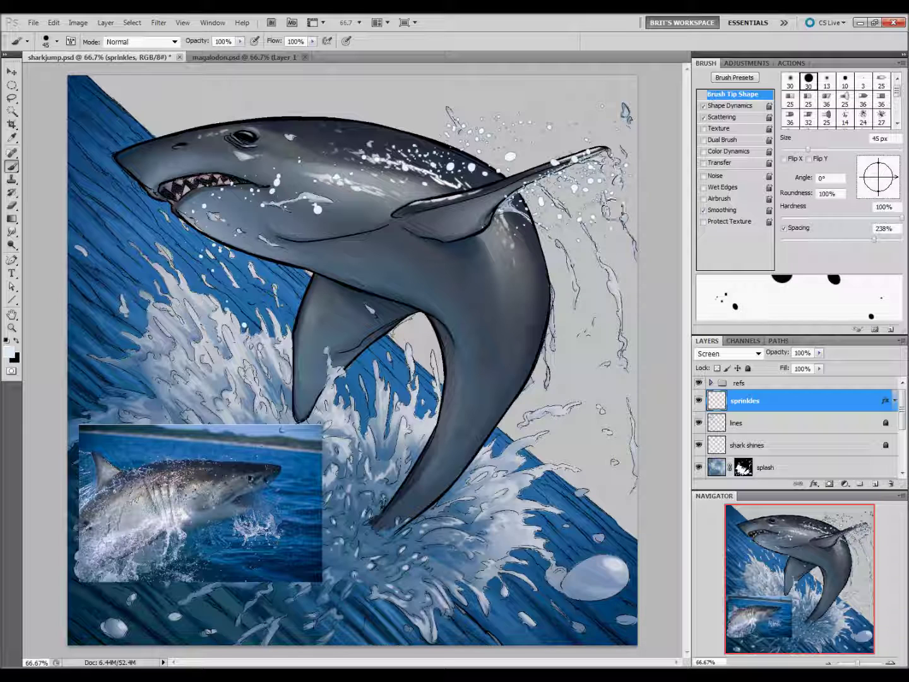
key(bracketleft)
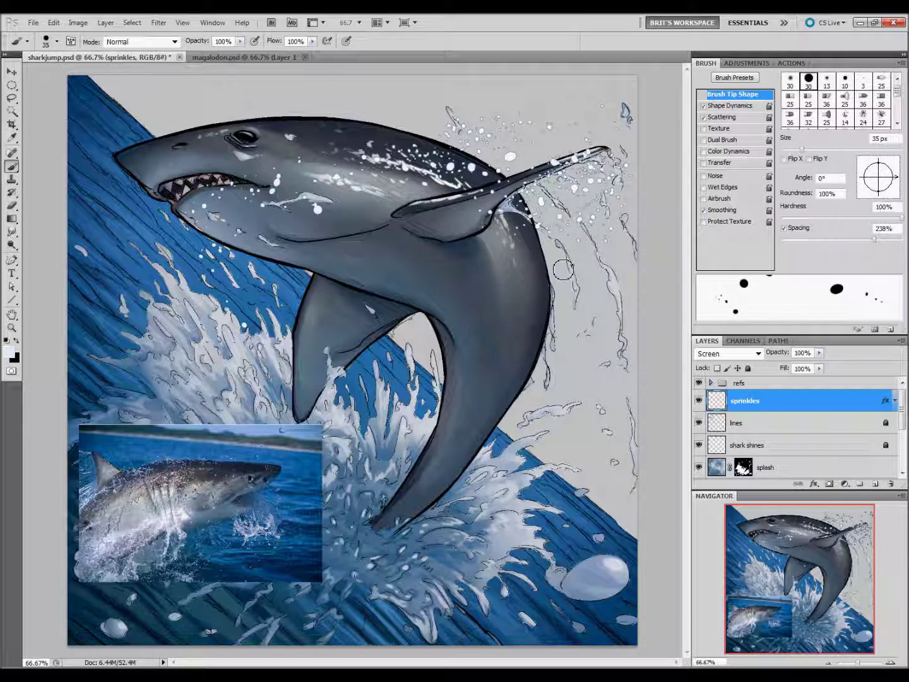
key(bracketright)
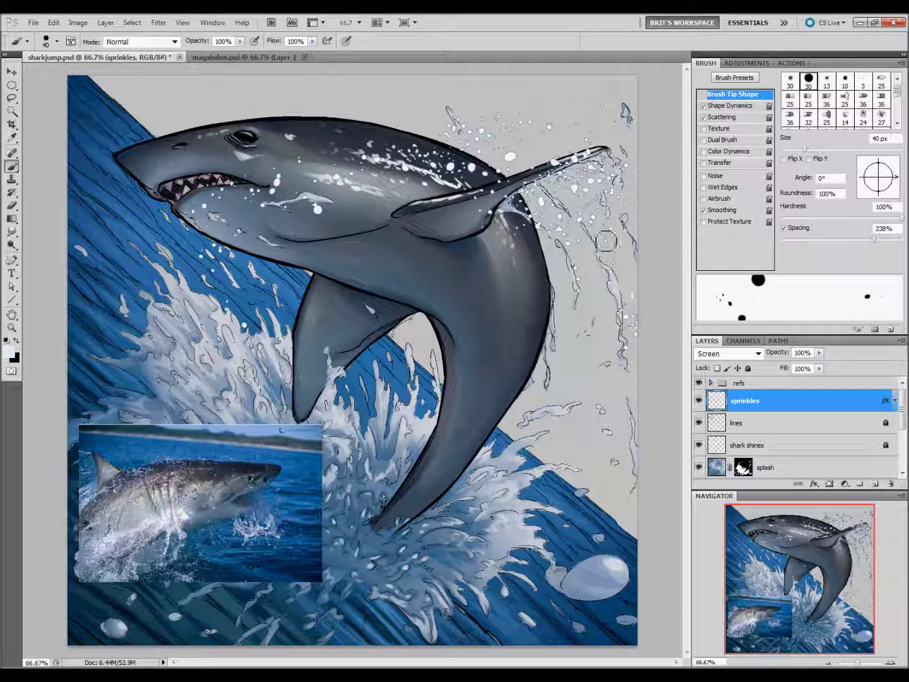
key(bracketleft)
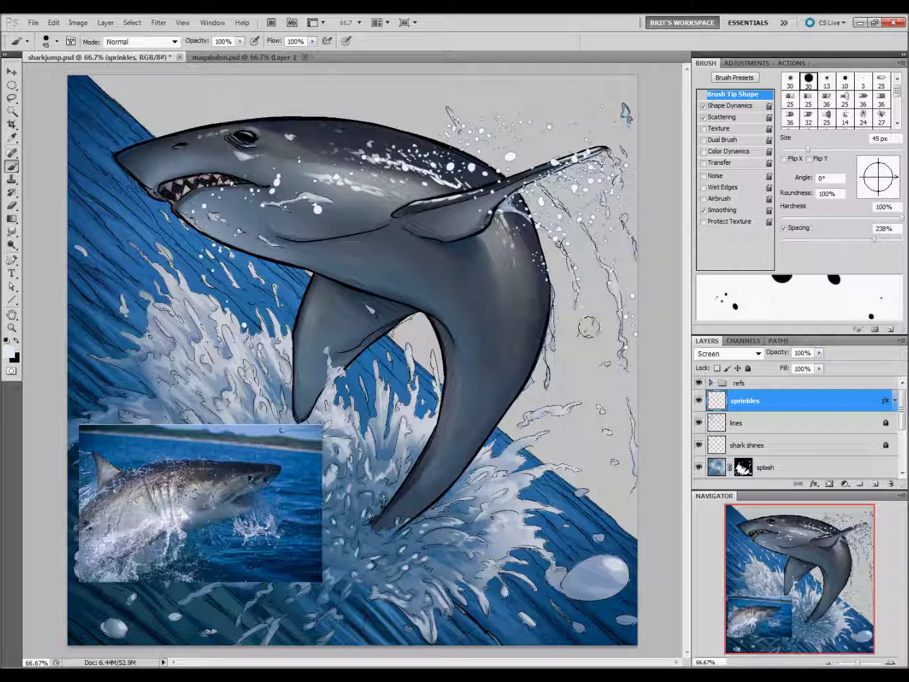
mouse_move(599, 179)
mouse_down()
mouse_move(633, 416)
mouse_move(615, 568)
mouse_up()
key(bracketleft)
drag(585, 406, 558, 360)
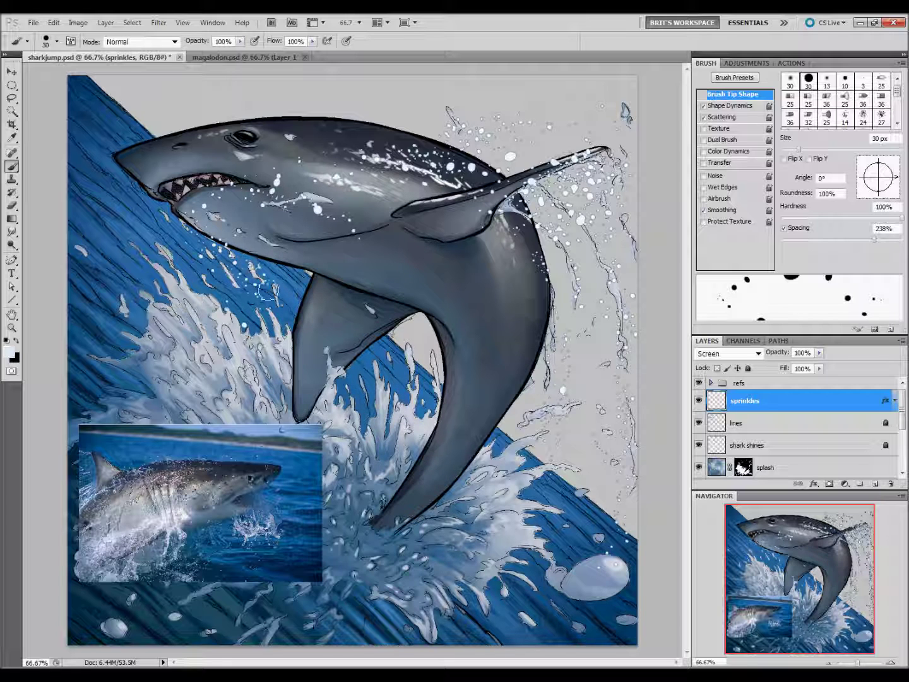
key(bracketright)
key(bracketright)
key(bracketright)
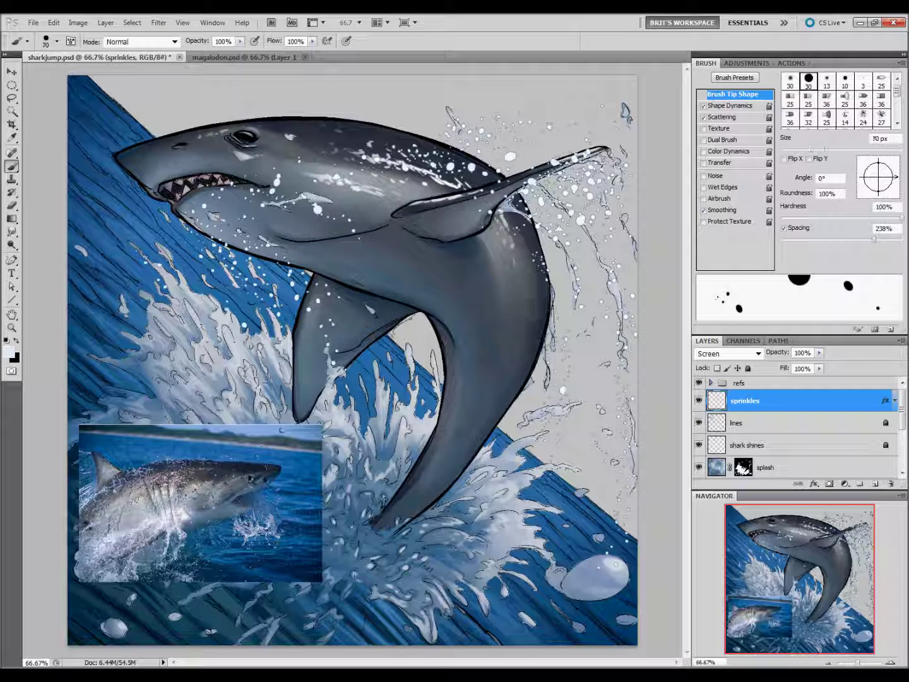
click(739, 383)
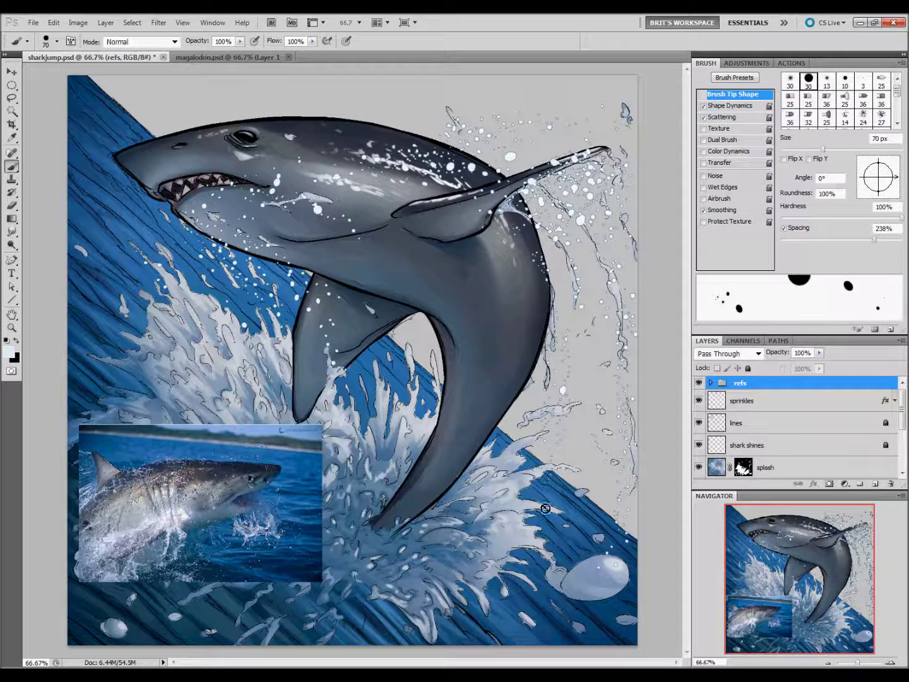
Move the reference photo to the top-left corner and reselect the sprinkles layer
key(v)
drag(201, 503, 230, 161)
drag(528, 212, 487, 202)
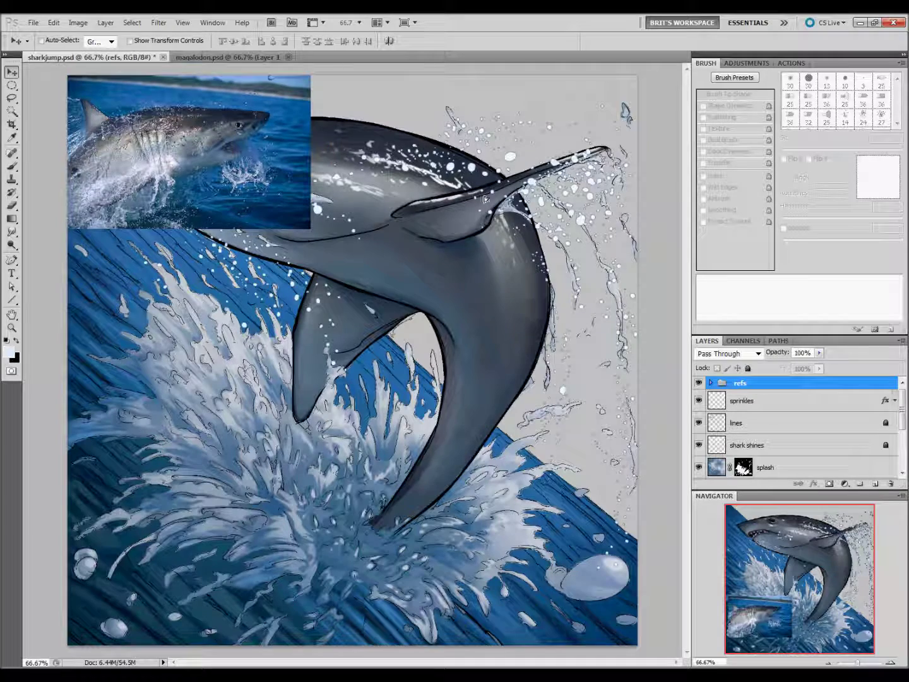
click(747, 407)
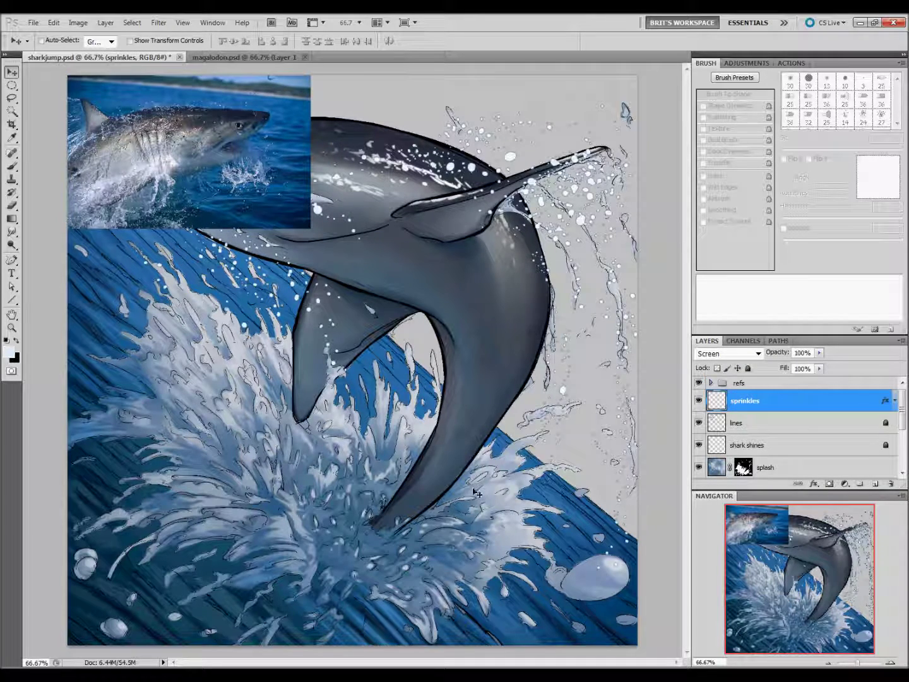
Paint white sprinkles at the splash base, then switch to a 45 px hard round brush
key(b)
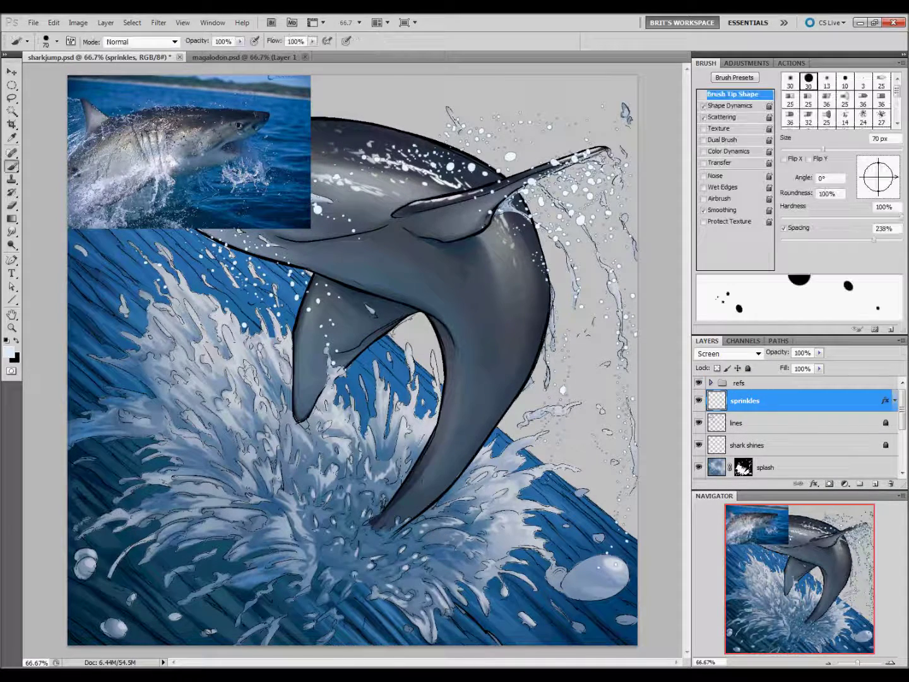
key(bracketright)
drag(324, 518, 435, 537)
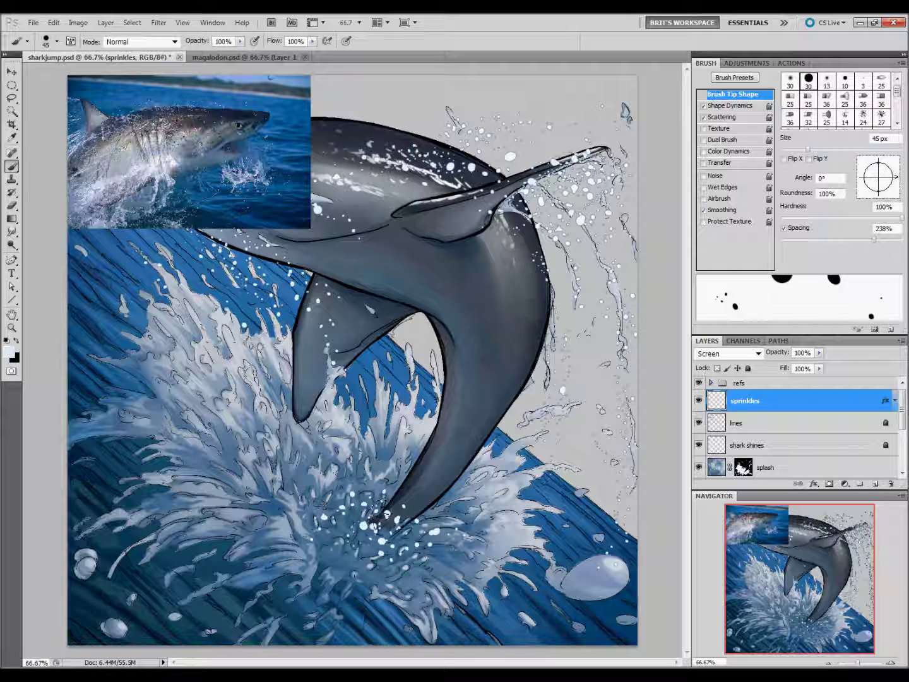
drag(314, 454, 357, 536)
key(period)
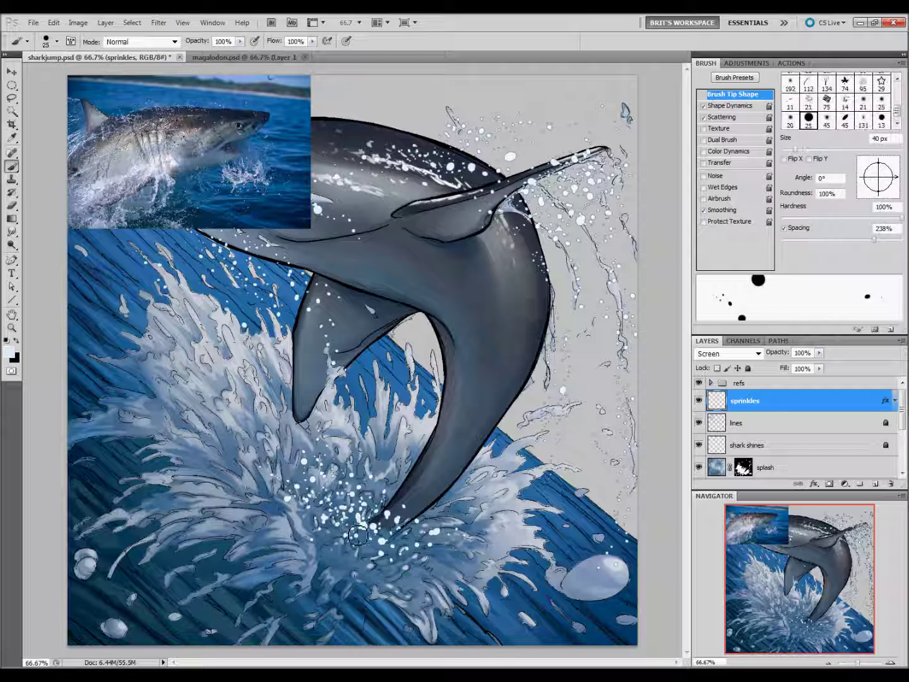
key(comma)
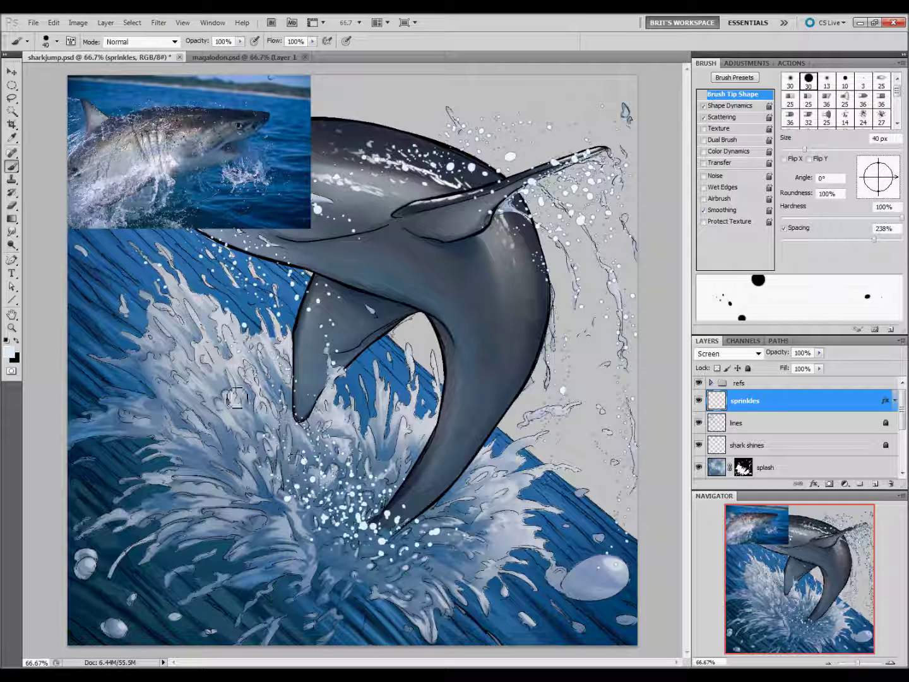
key(bracketleft)
key(bracketleft)
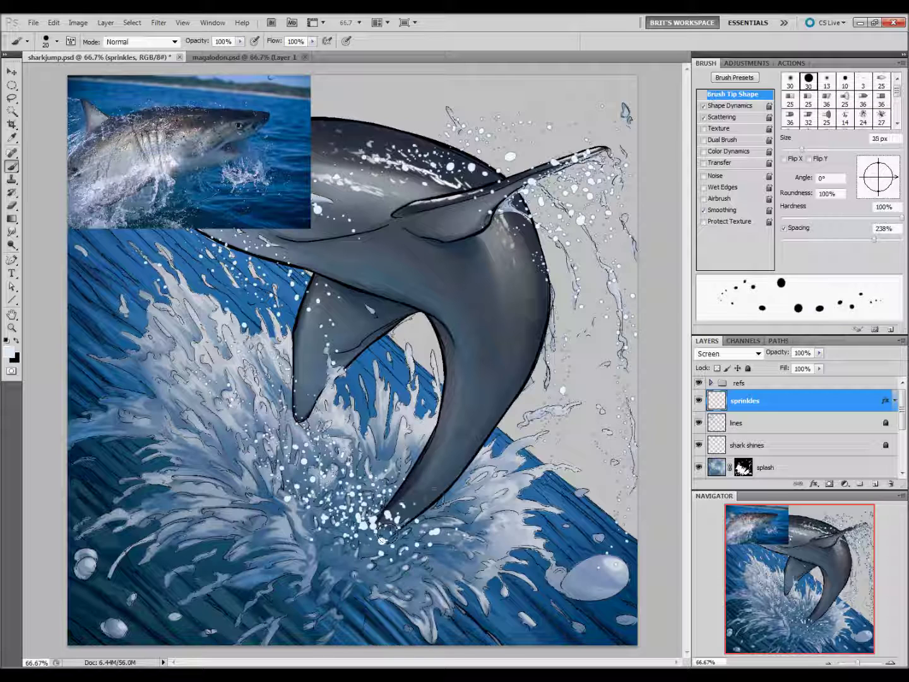
key(period)
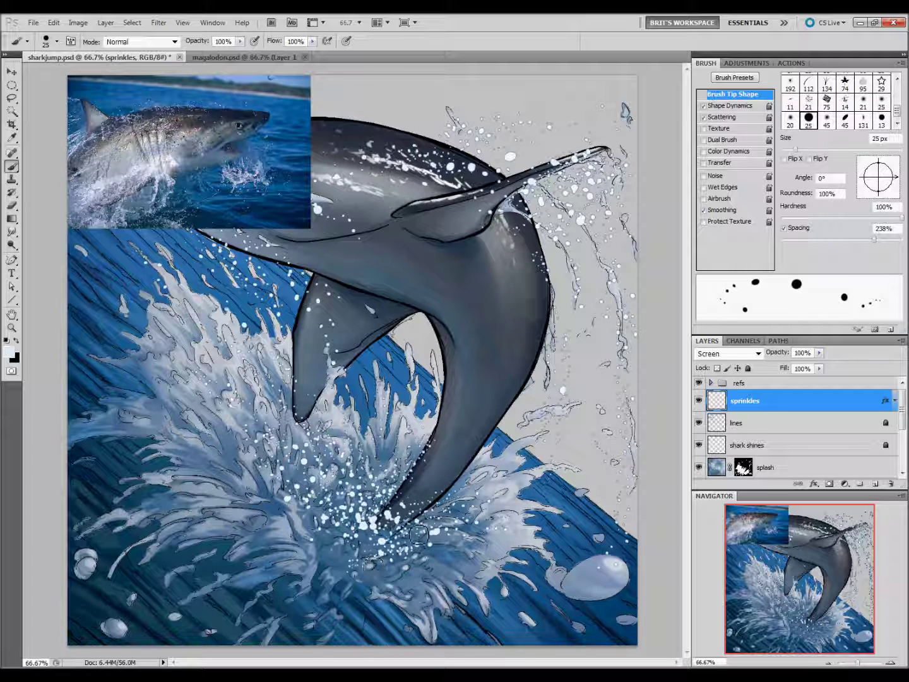
key(period)
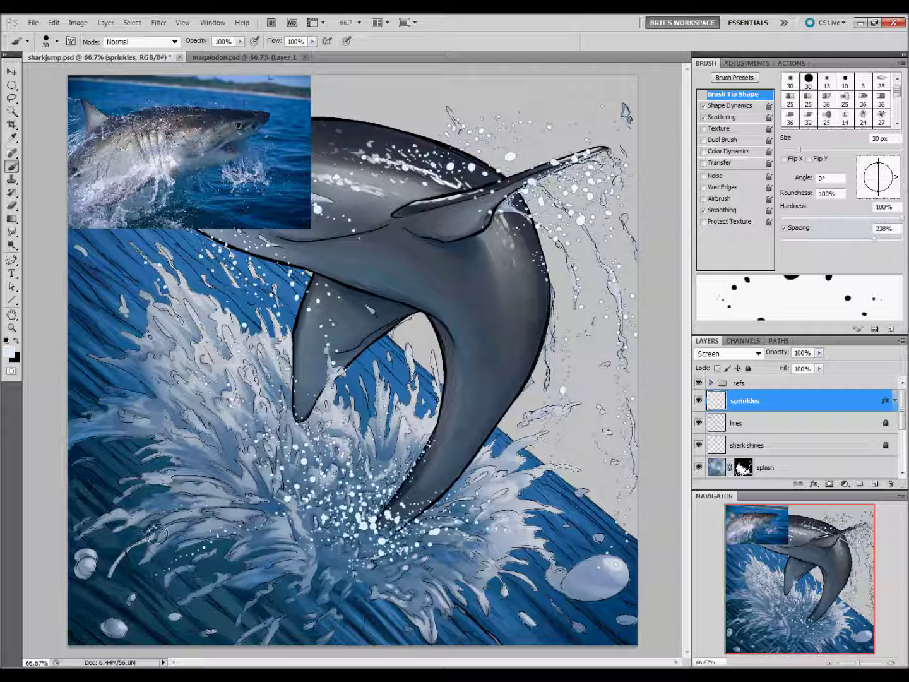
key(bracketright)
key(bracketright)
key(bracketright)
key(bracketright)
key(bracketright)
Scatter sprinkles over the left splash, the lower-right splash and below the tail
drag(143, 446, 88, 420)
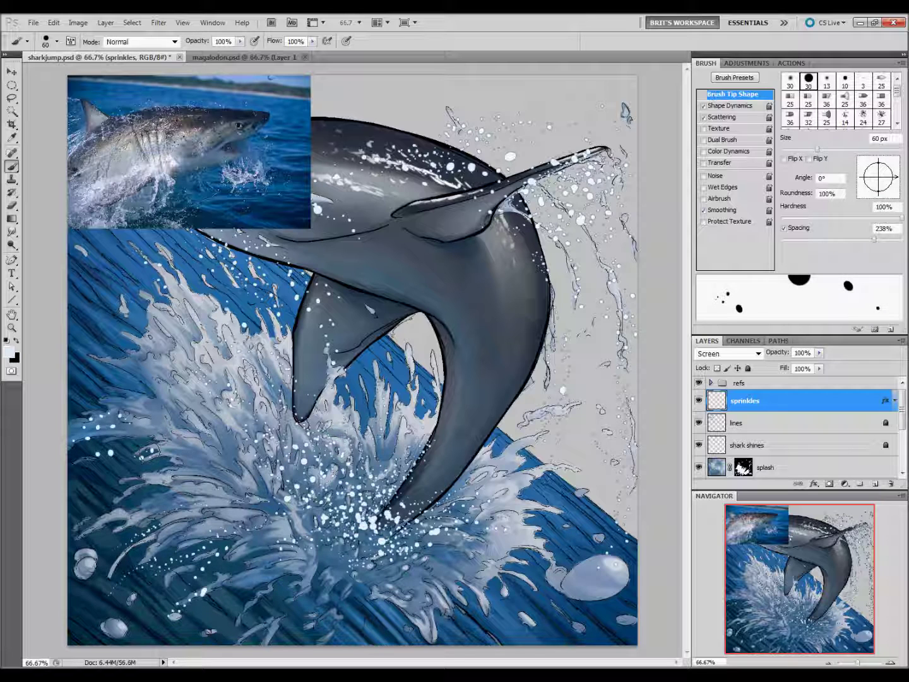
drag(158, 364, 117, 309)
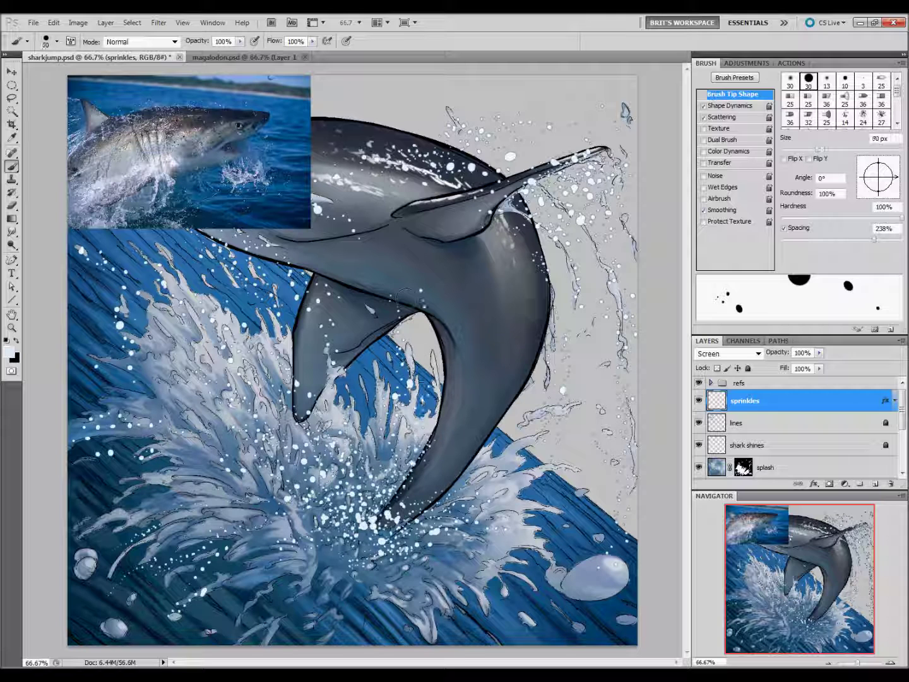
key(bracketleft)
key(bracketleft)
mouse_move(420, 592)
mouse_down()
mouse_move(581, 600)
mouse_move(441, 603)
mouse_move(604, 445)
mouse_up()
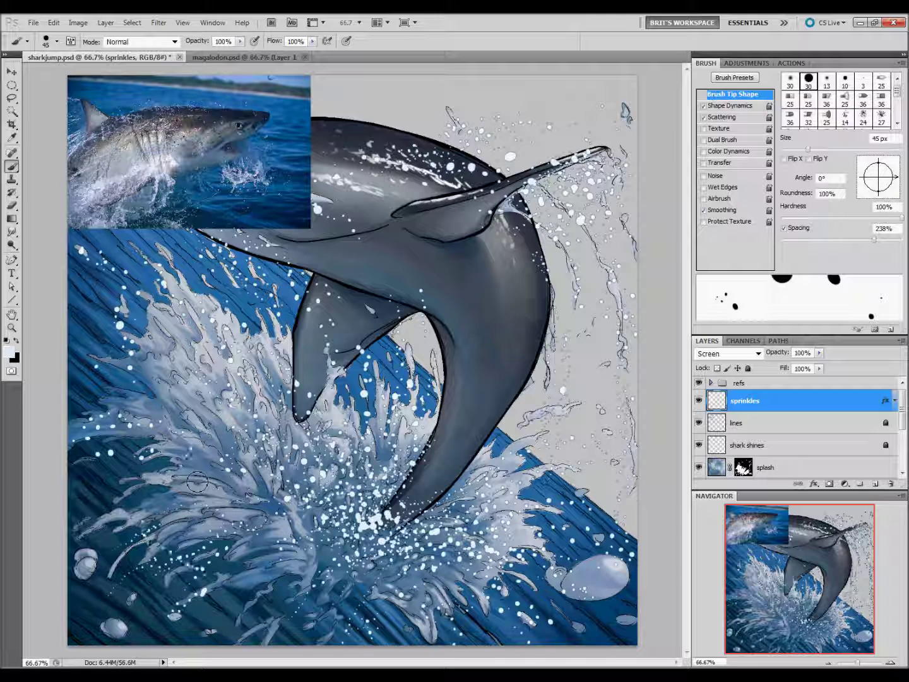
mouse_move(352, 537)
mouse_down()
mouse_move(411, 497)
mouse_move(379, 536)
mouse_up()
key(bracketleft)
drag(453, 554, 471, 595)
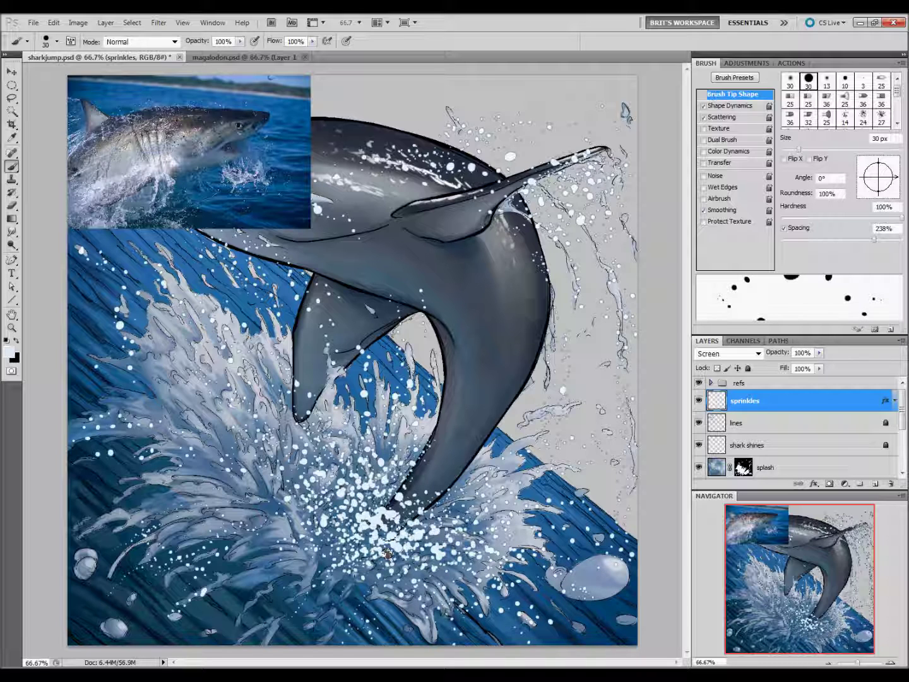
Add sprinkles to the lower splash and tail, then sample light blue from the reference sky
key(bracketright)
key(bracketright)
key(bracketright)
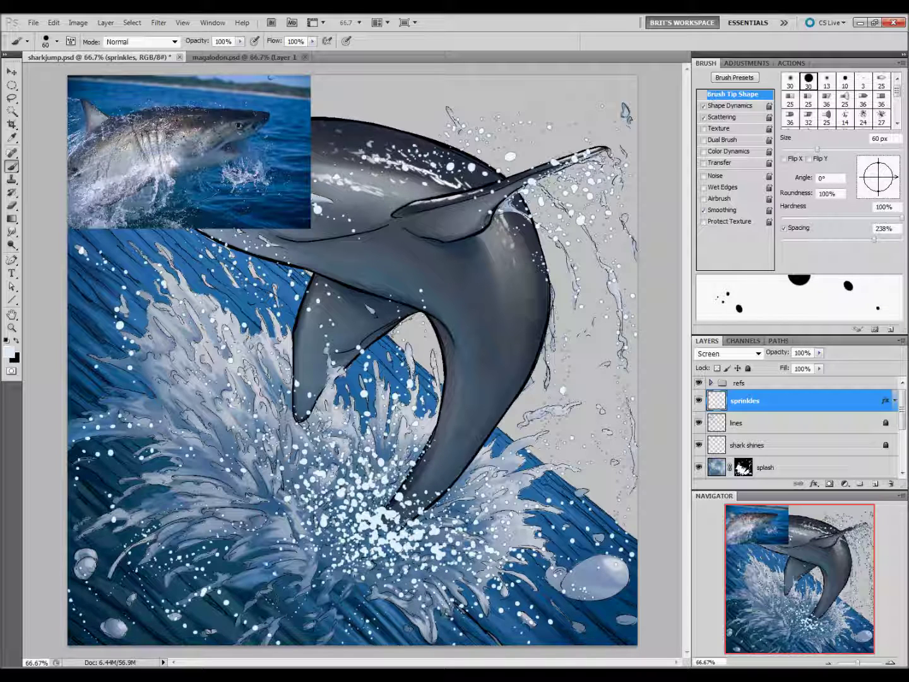
key(bracketleft)
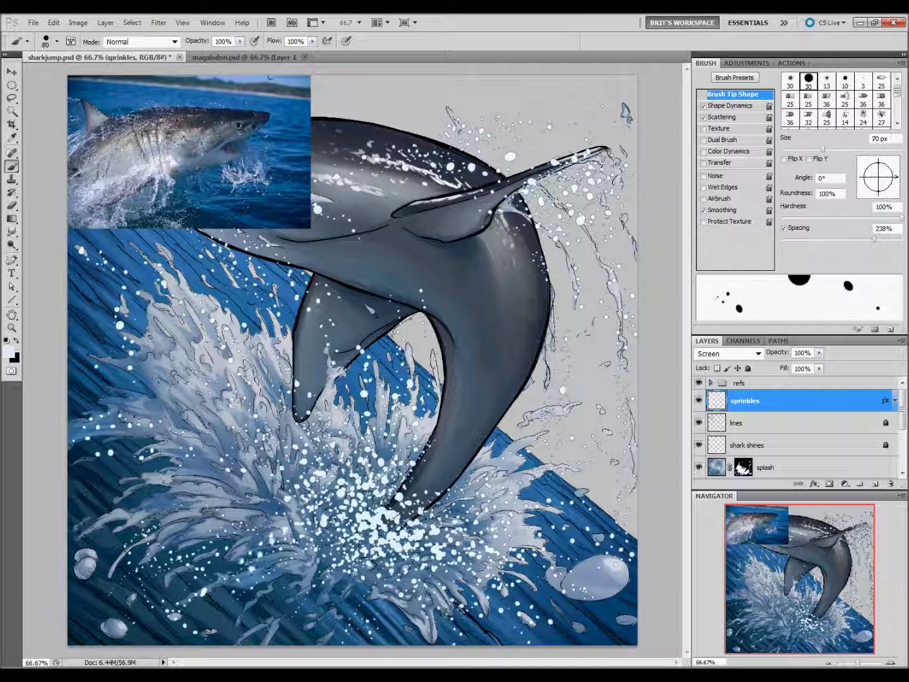
drag(367, 587, 338, 627)
key(bracketright)
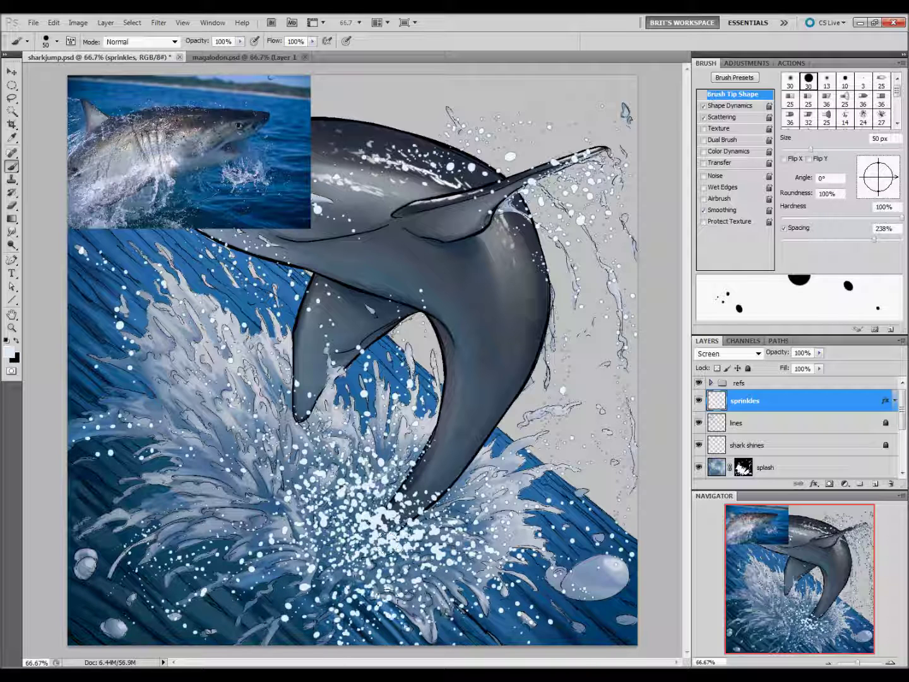
drag(467, 489, 426, 393)
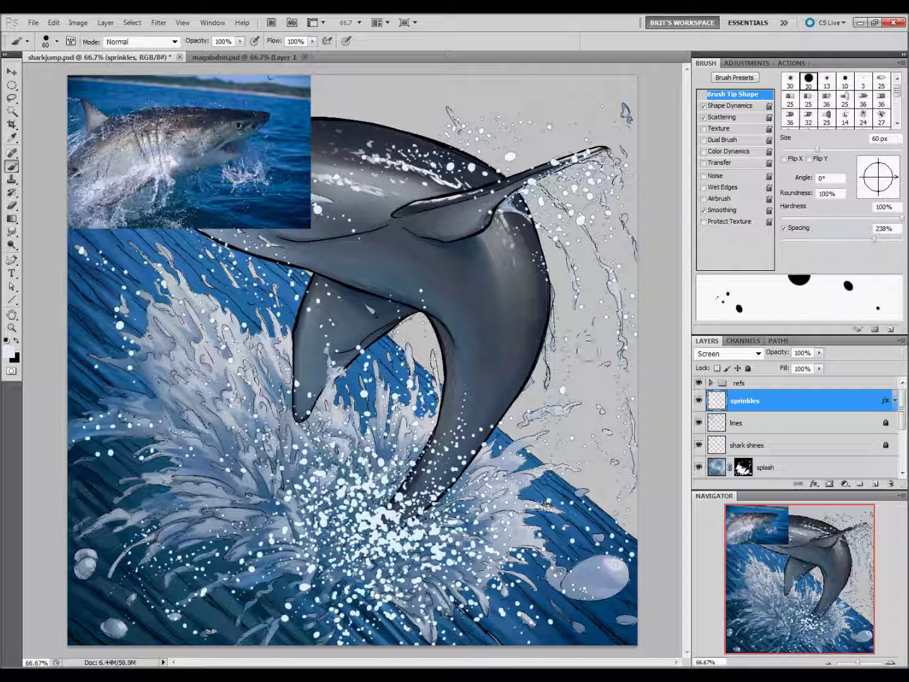
key(alt)
alt+click(293, 88)
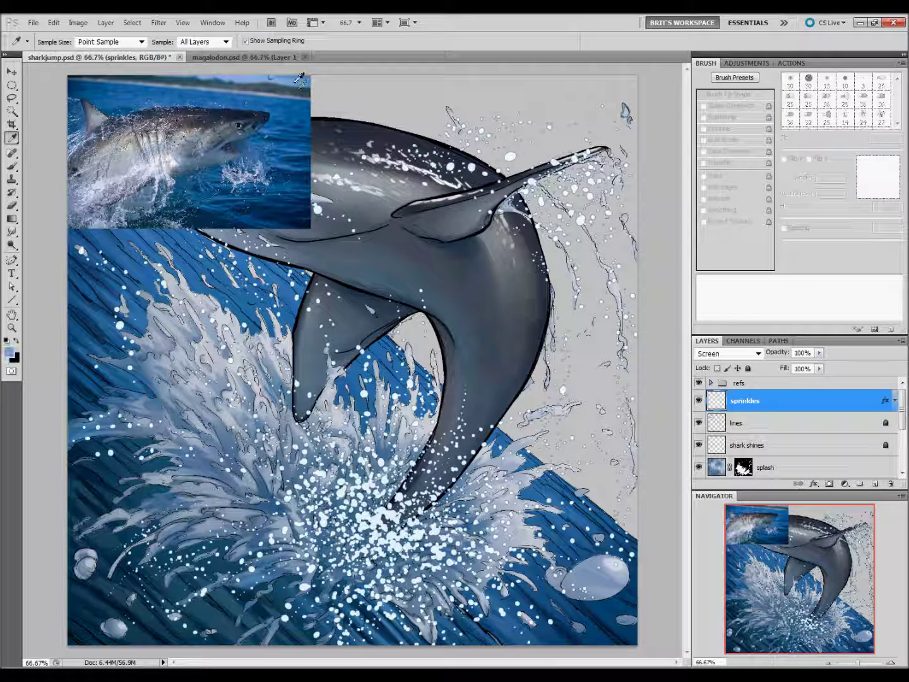
Fill the Base layer with the light blue, hide the reference photo, and save
scroll(791, 431, down, 3)
click(795, 467)
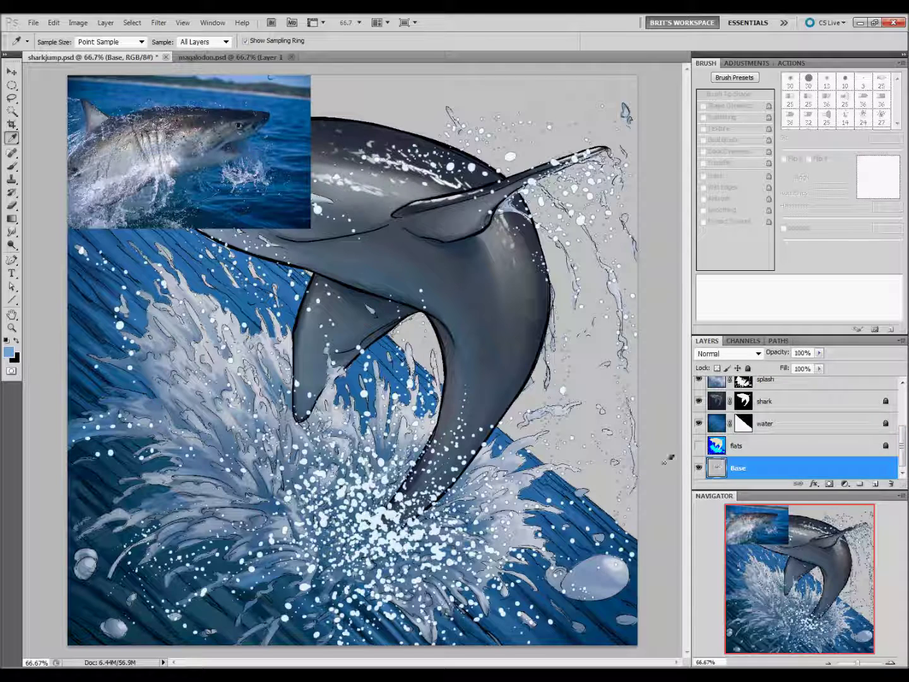
key(alt+BackSpace)
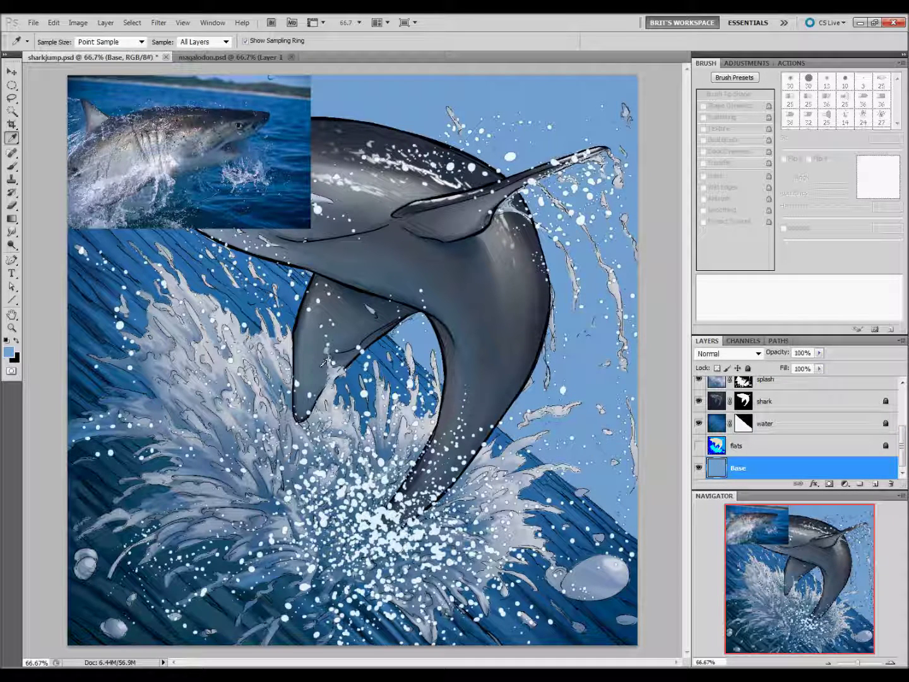
key(g)
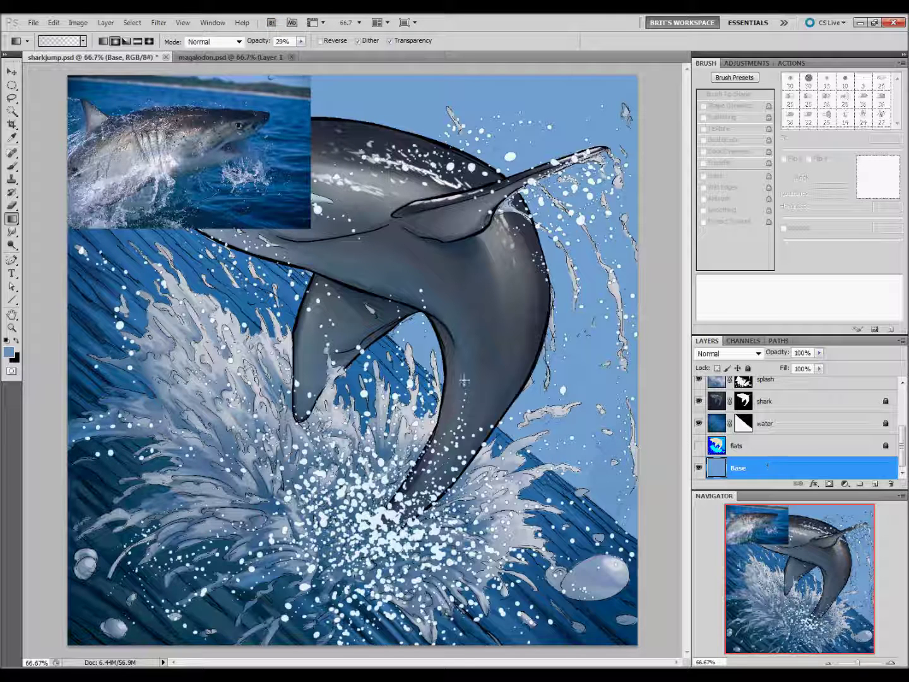
alt+click(309, 107)
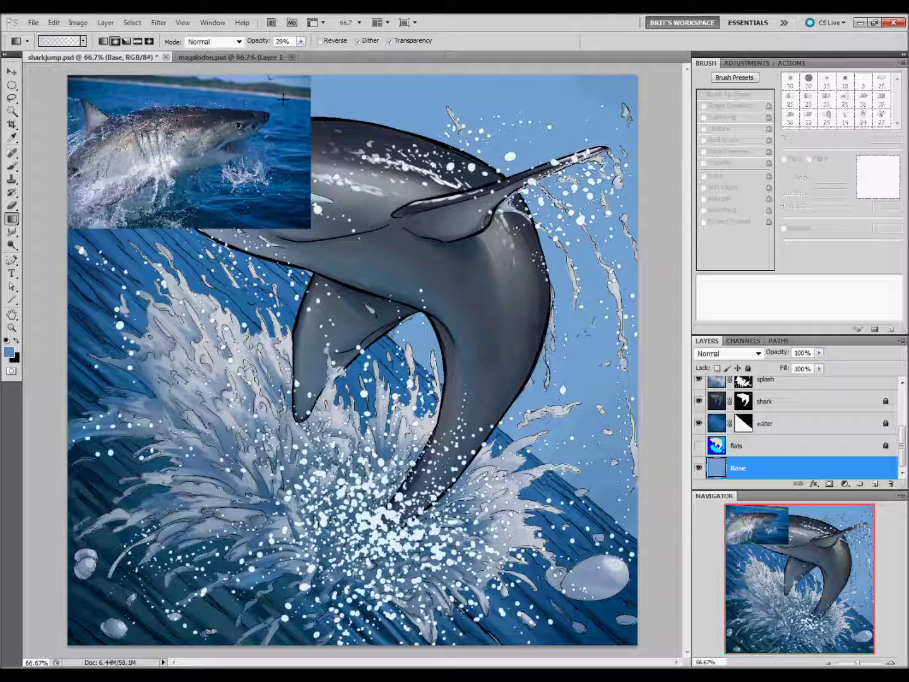
scroll(820, 423, up, 3)
click(698, 382)
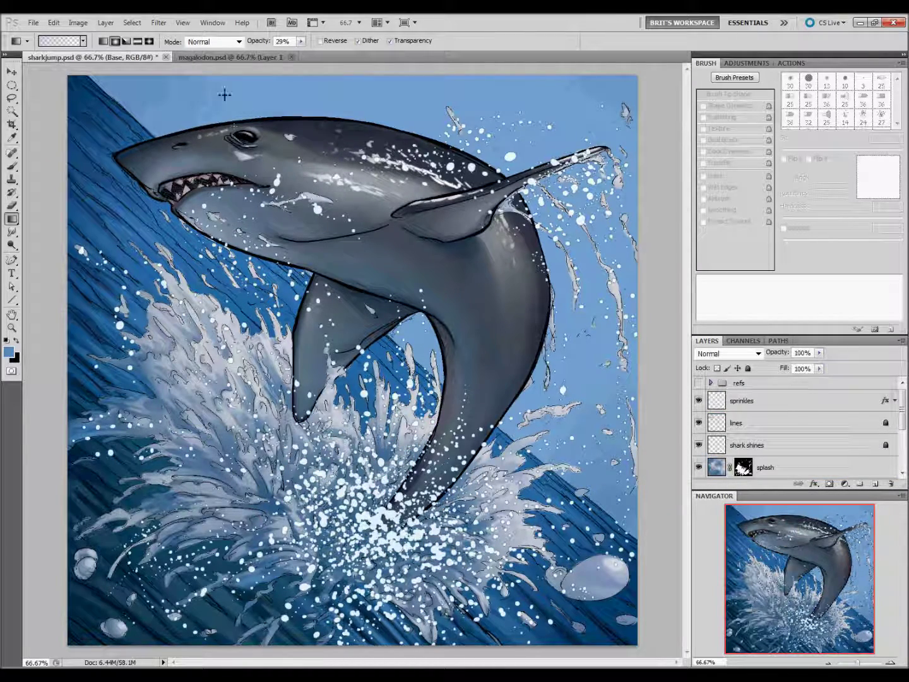
key(ctrl+s)
Sample a light blue from the reference photo and set a lighter blue foreground colour
drag(903, 410, 902, 452)
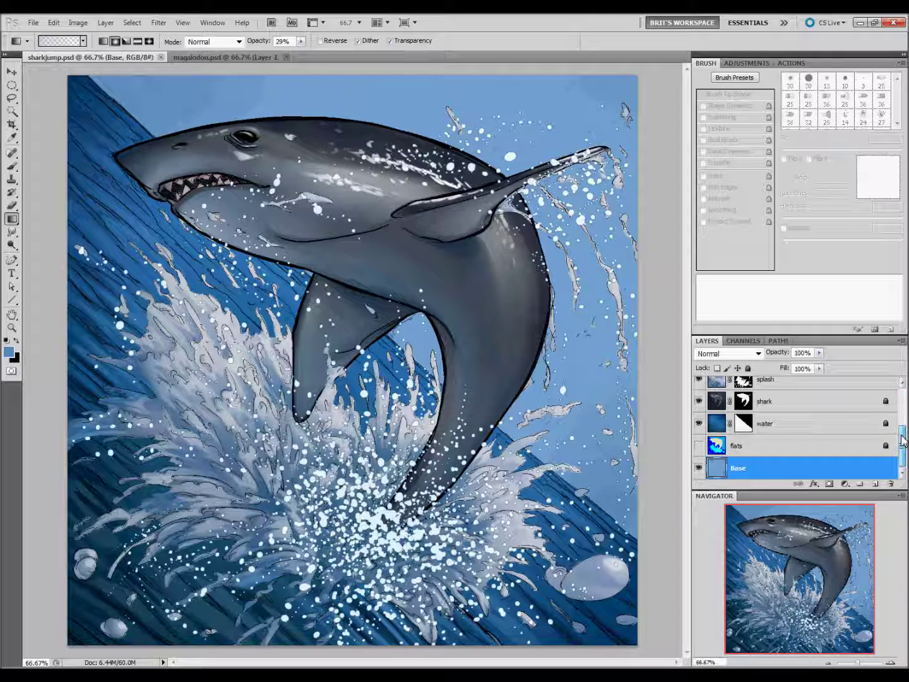
click(699, 423)
scroll(789, 423, up, 3)
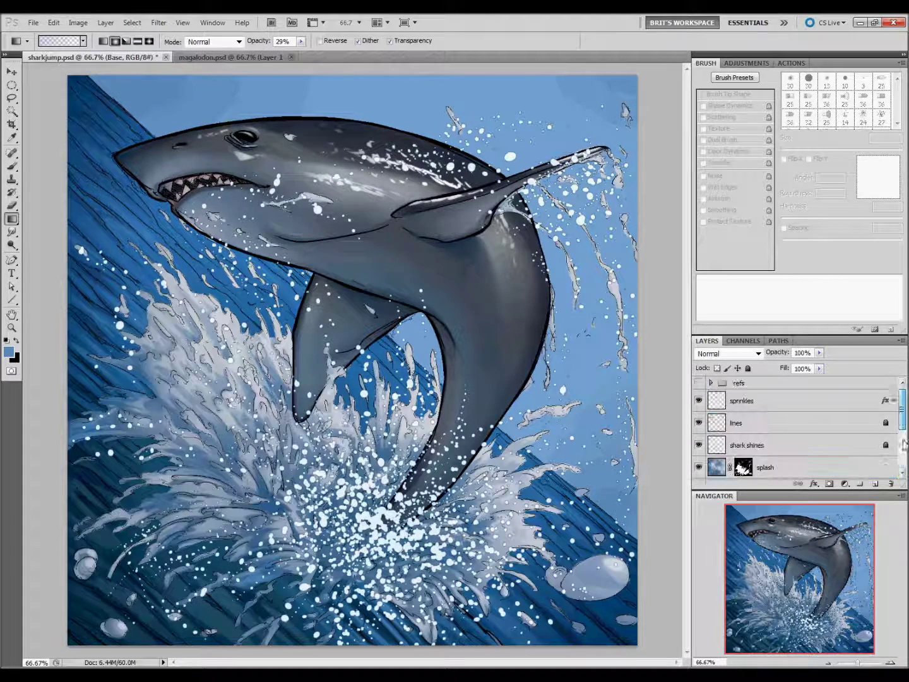
click(699, 383)
key(i)
click(246, 83)
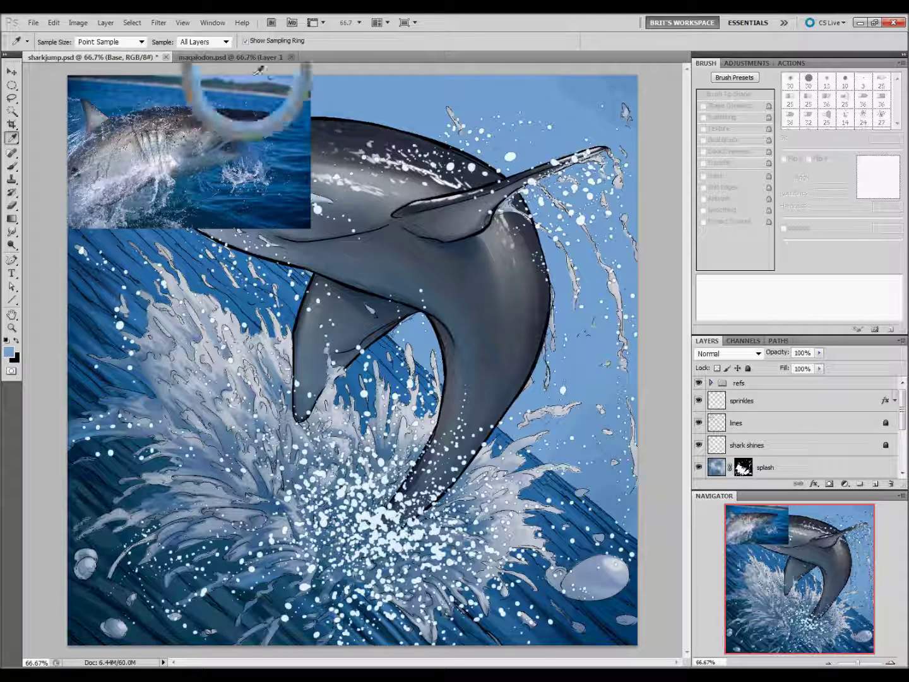
click(699, 383)
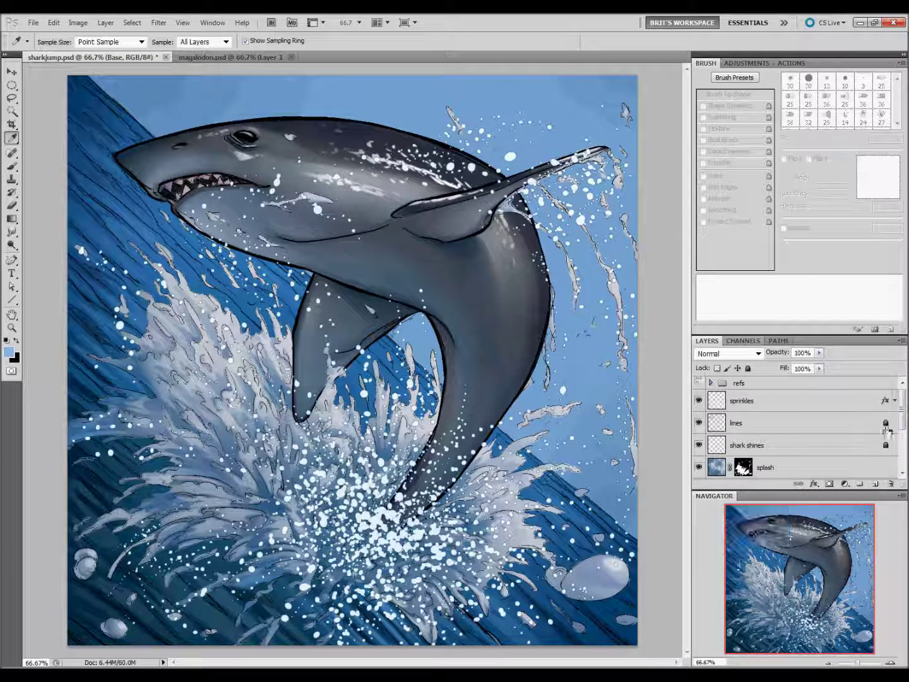
scroll(789, 429, down, 3)
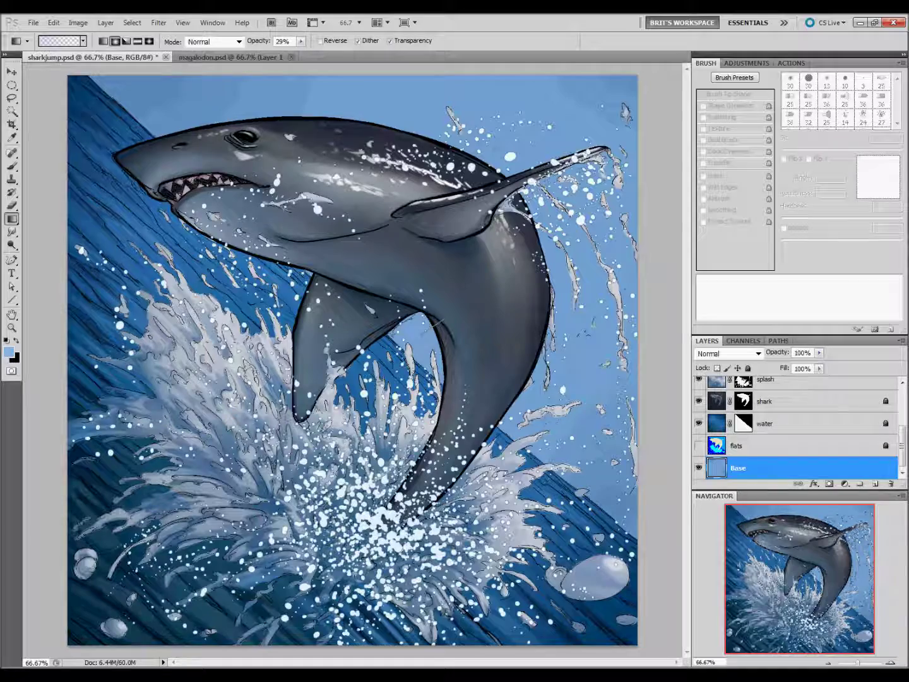
click(8, 351)
click(503, 449)
key(Return)
Drag a light blue gradient across the Base sky and save
key(g)
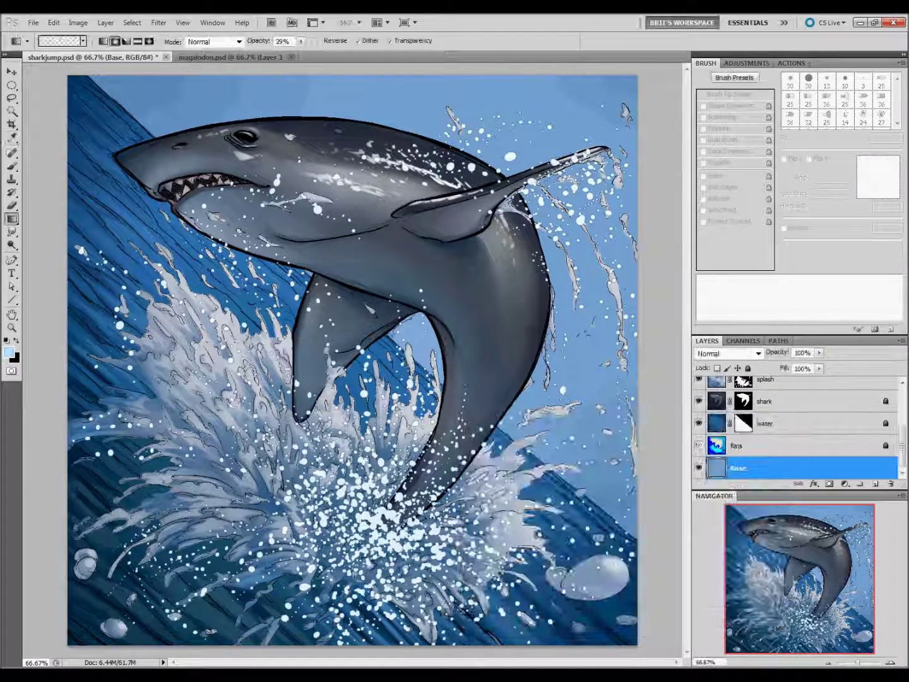
drag(592, 109, 423, 288)
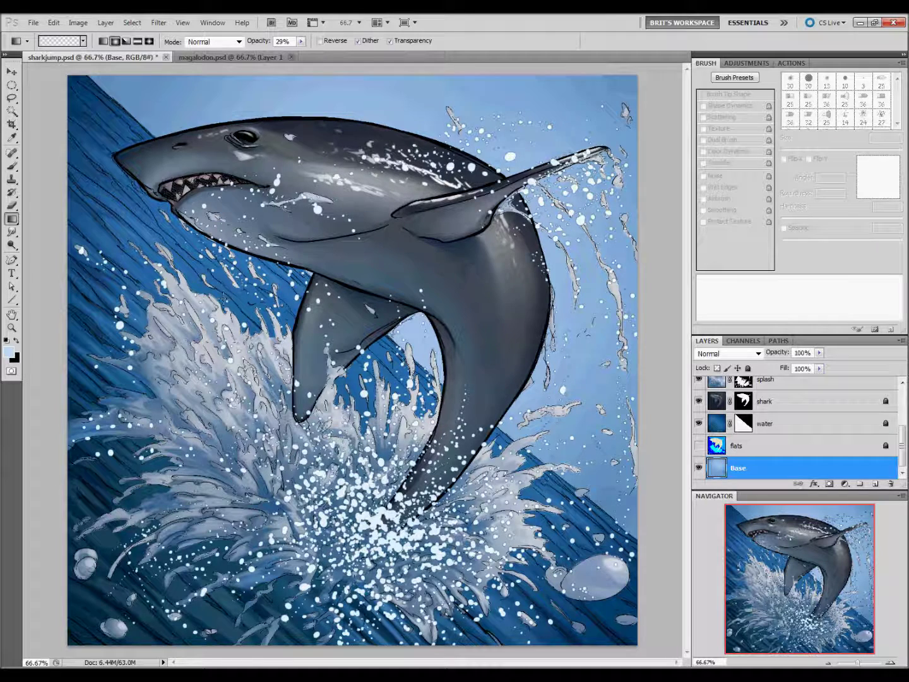
key(ctrl+s)
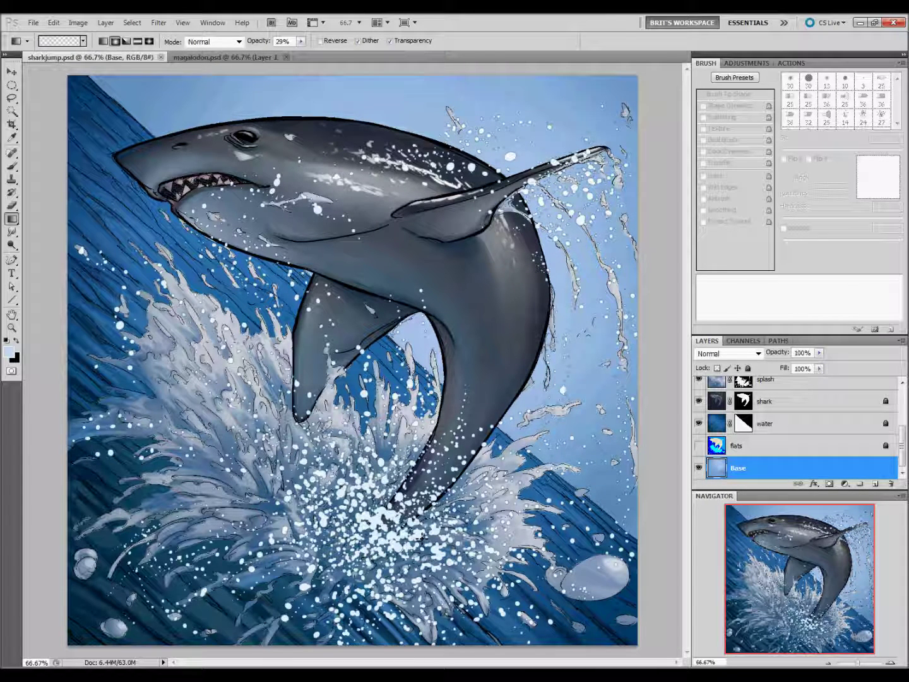
Show the shark reference photo and sample a dark navy blue from its water
scroll(762, 414, up, 3)
click(699, 383)
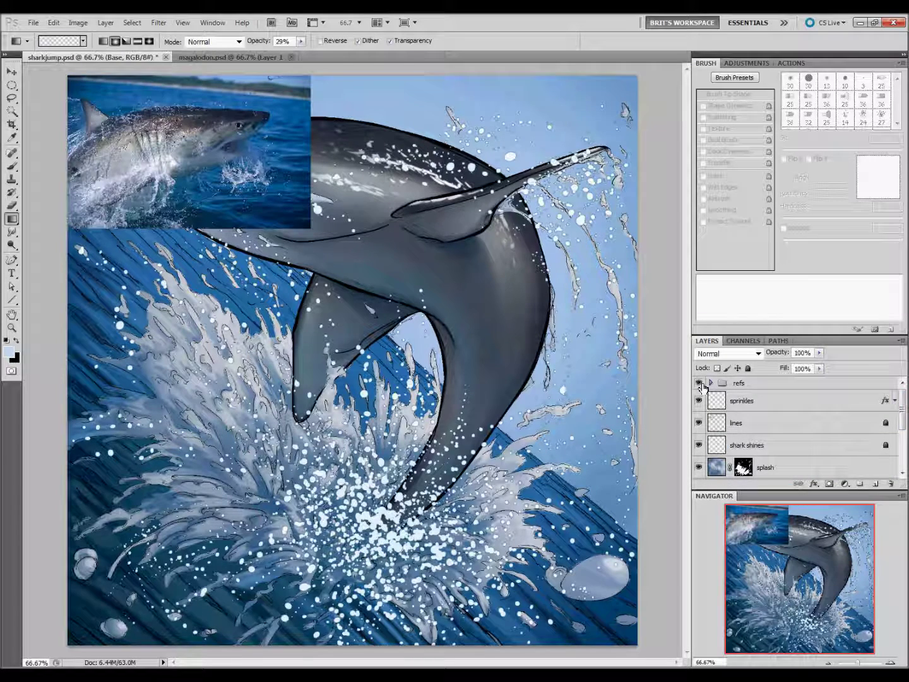
key(i)
click(263, 111)
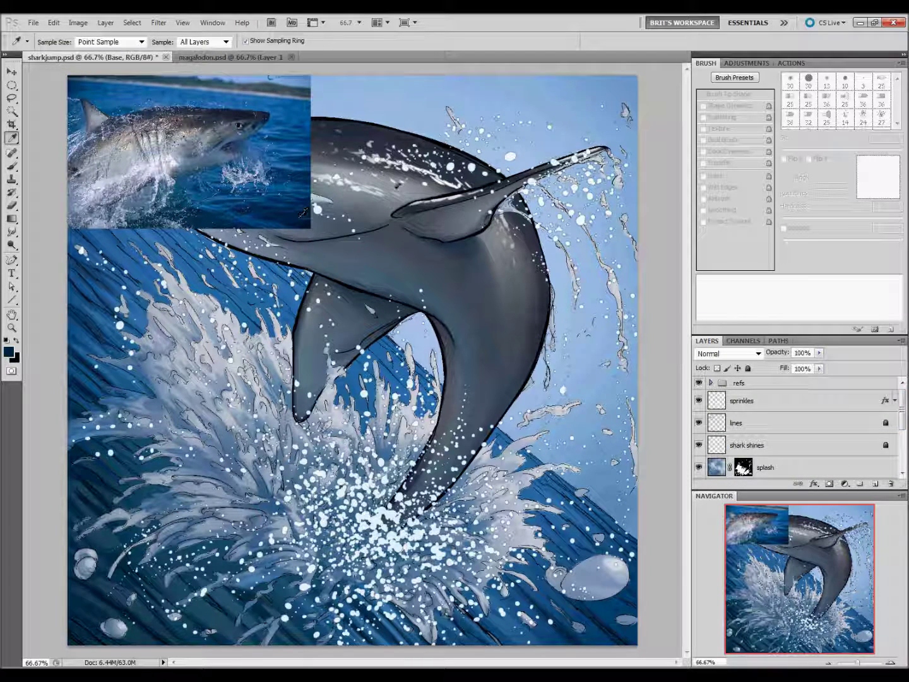
Hide the reference photo and lasso a diagonal band along the wave edge on the water mask
click(699, 384)
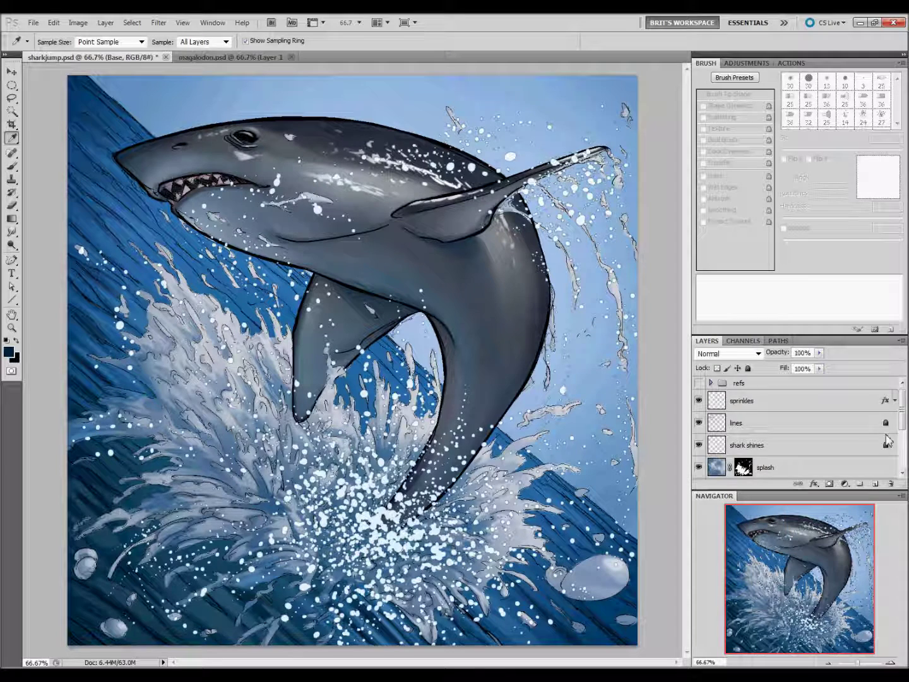
scroll(884, 435, down, 3)
click(764, 467)
key(l)
click(743, 423)
key(d)
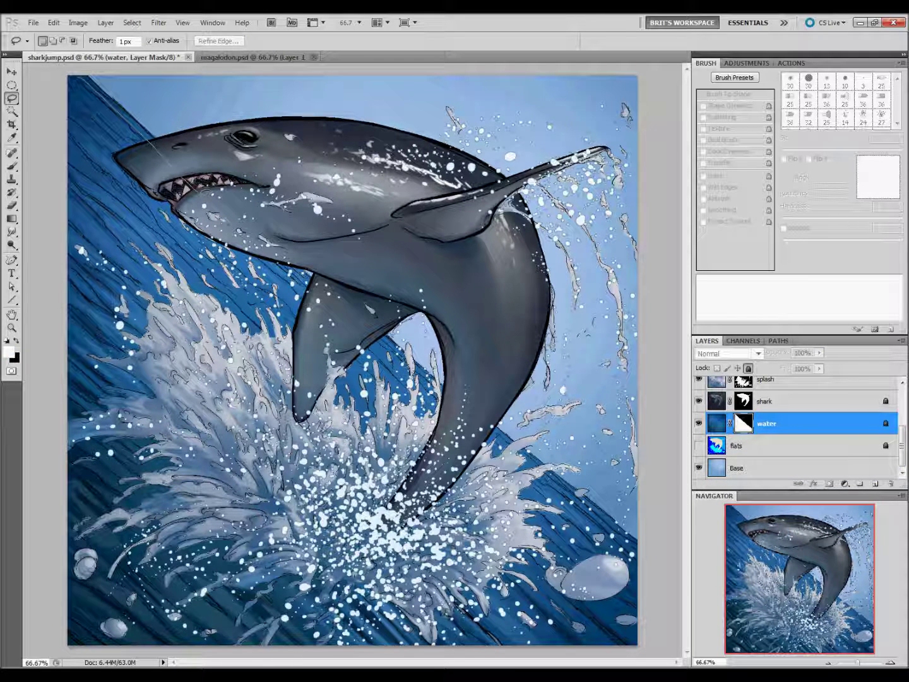
drag(636, 535, 101, 75)
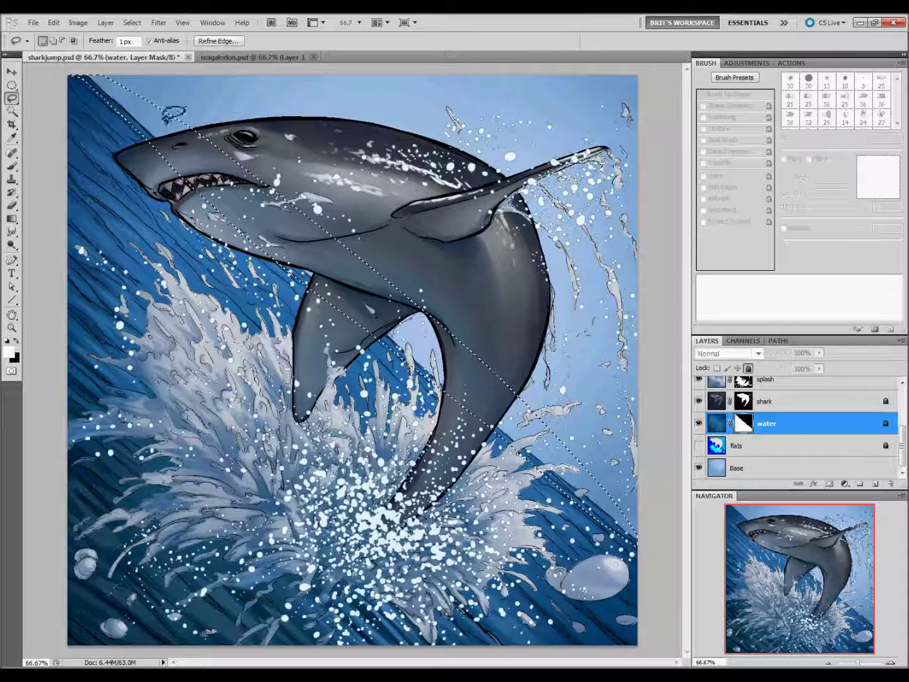
Fade the water mask inside the diagonal band with a white gradient
key(g)
click(767, 378)
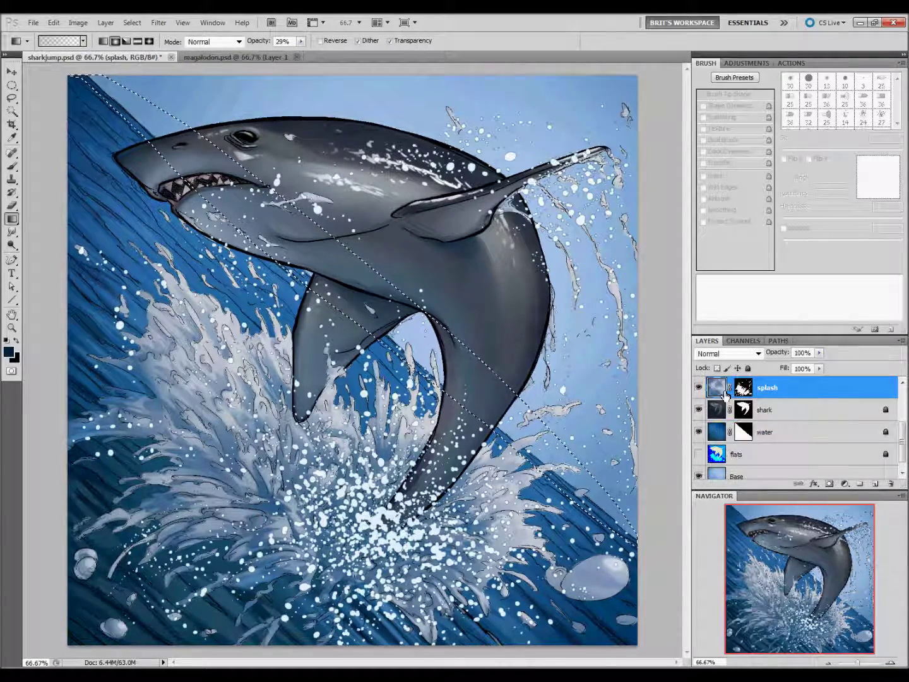
scroll(904, 407, up, 3)
key(i)
click(114, 605)
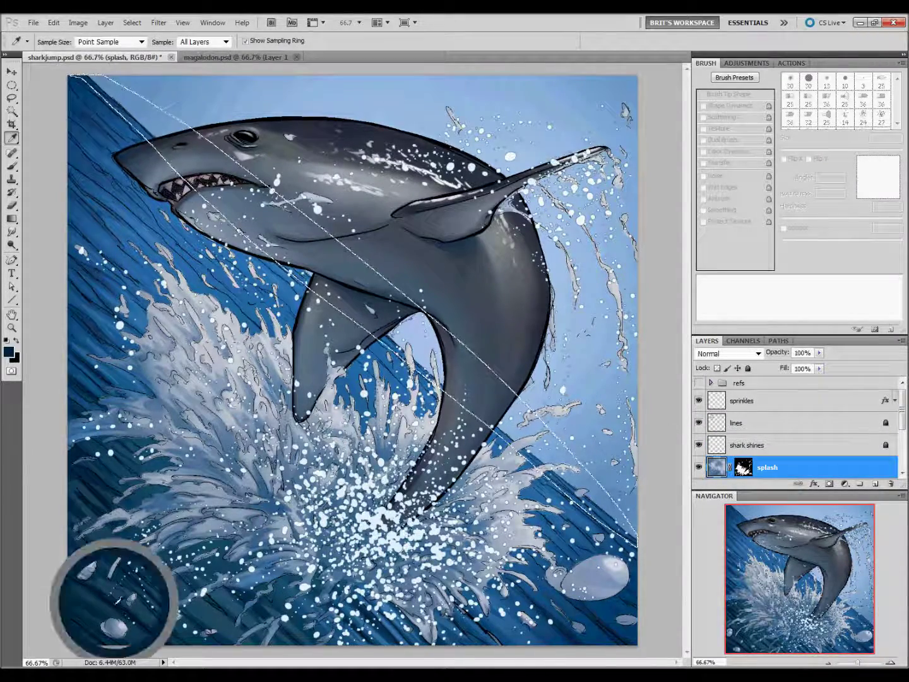
scroll(791, 416, down, 3)
click(767, 423)
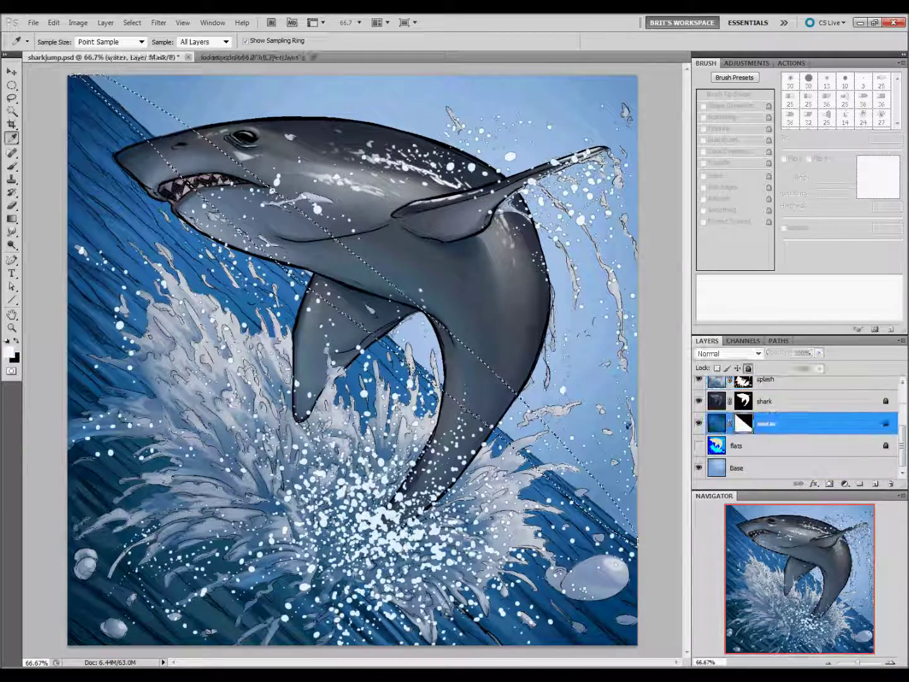
key(d)
key(g)
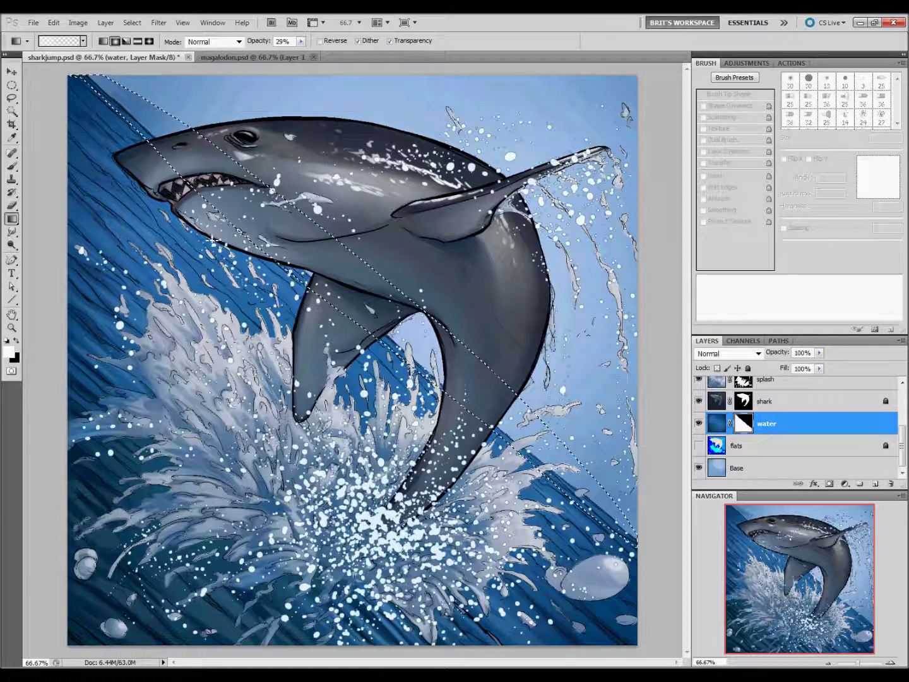
drag(214, 238, 158, 183)
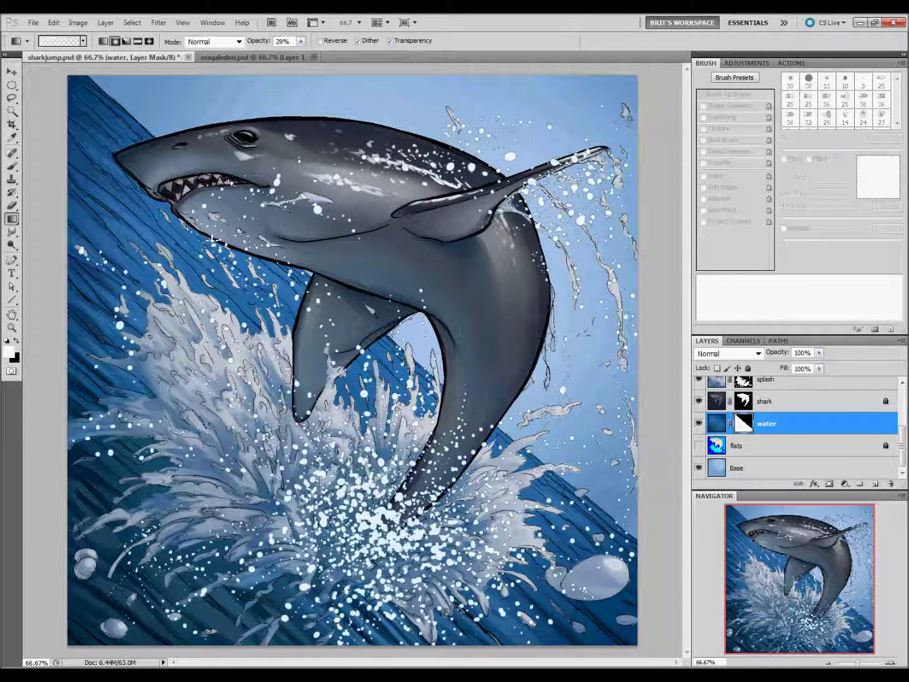
Target the water layer's pixels and bring up the Foreground to Transparent gradient presets
key(l)
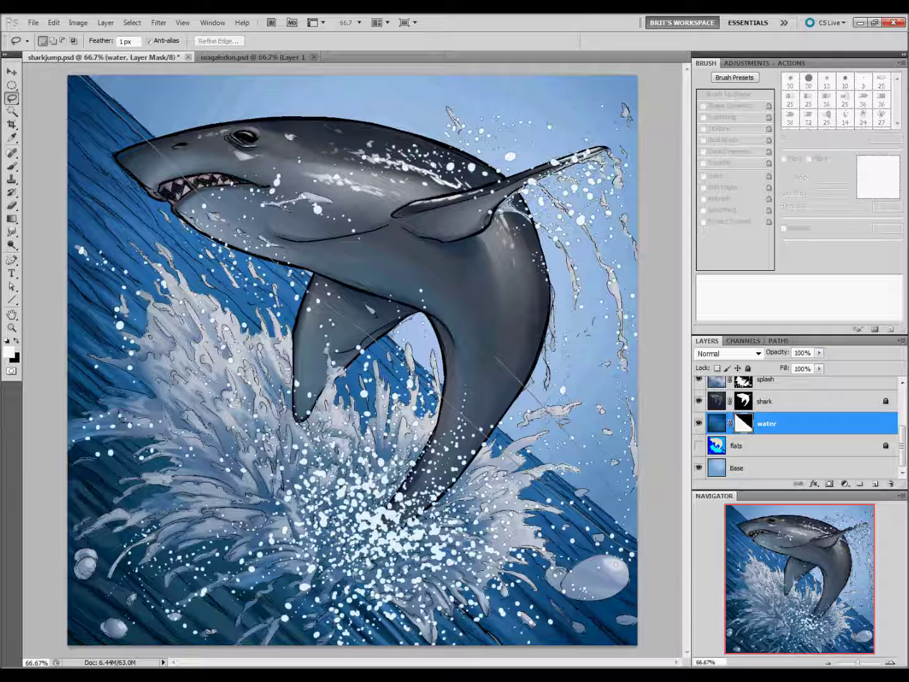
click(717, 424)
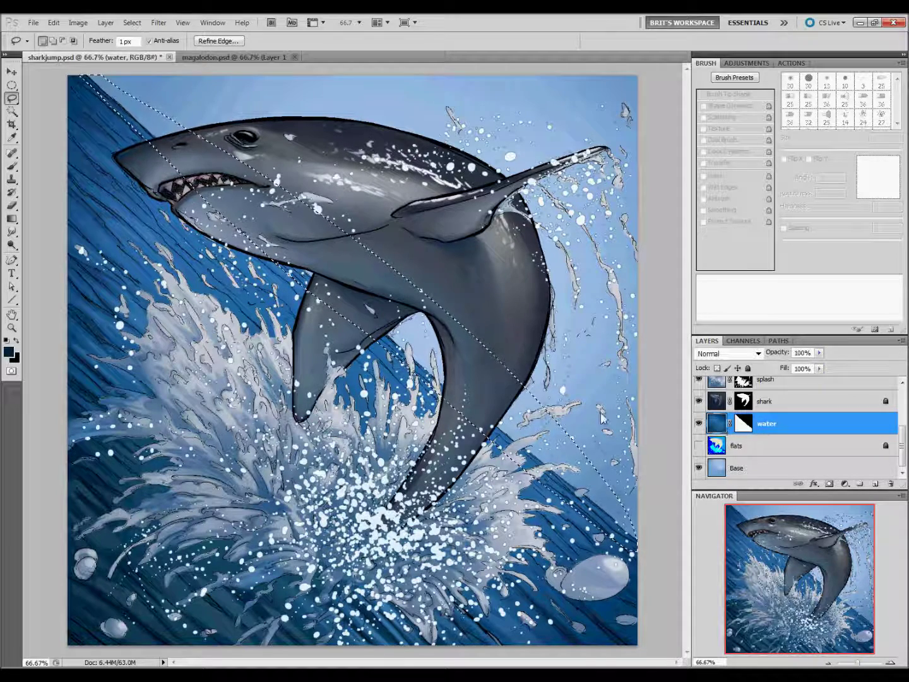
key(g)
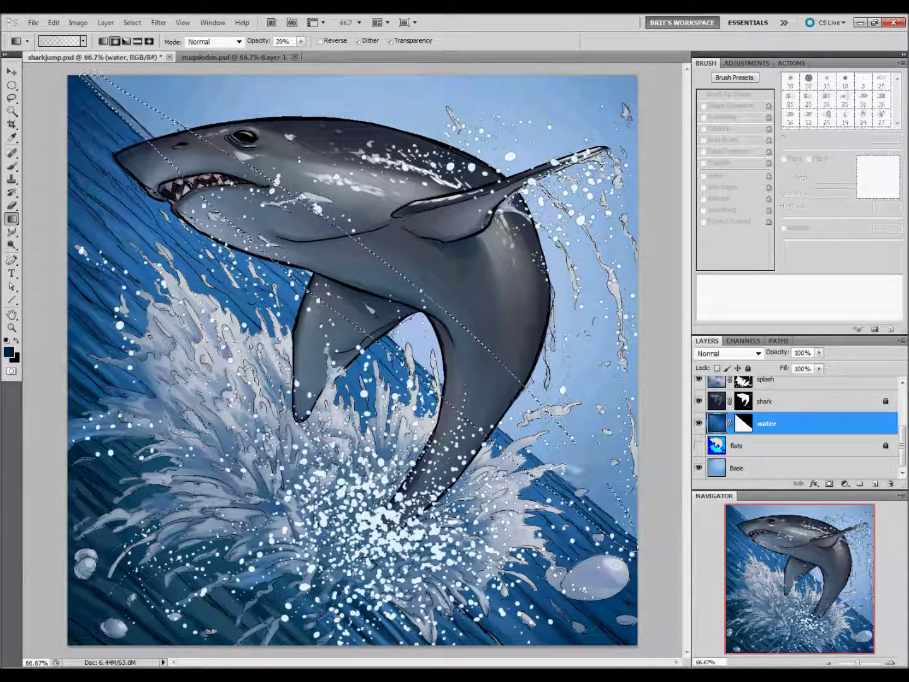
click(60, 41)
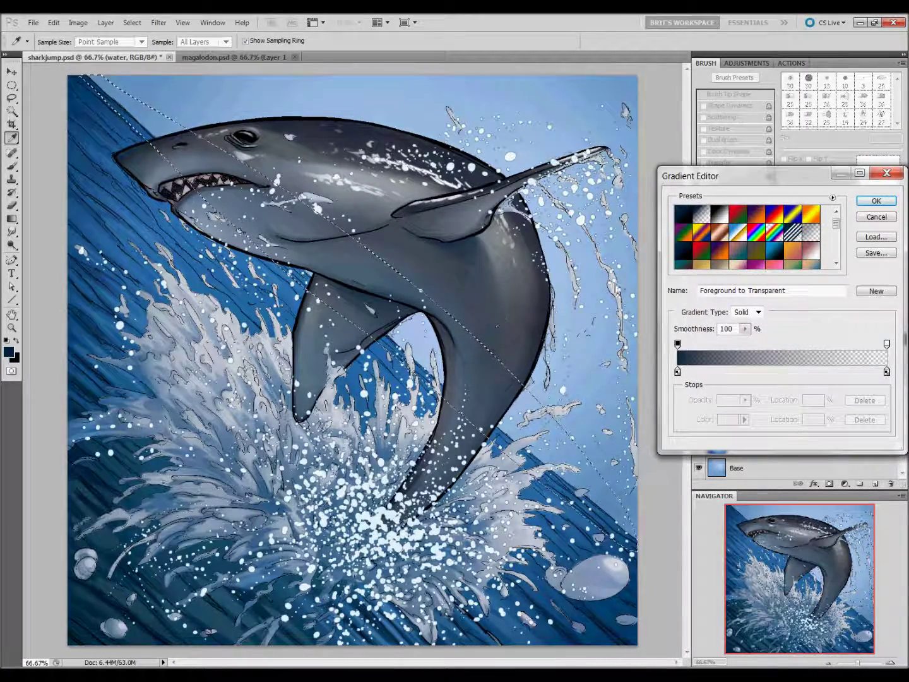
click(876, 201)
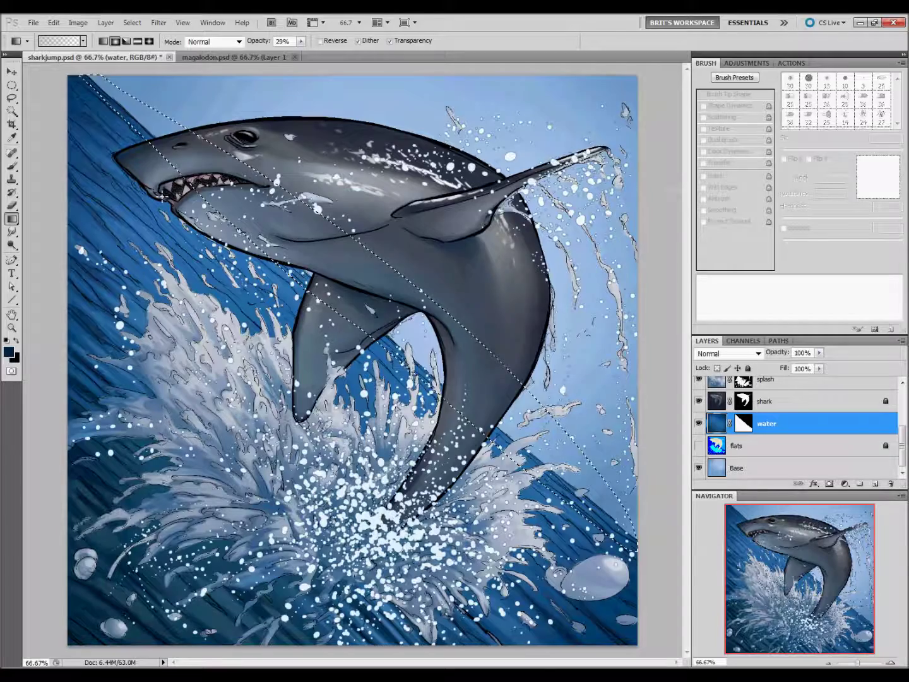
drag(555, 485, 640, 621)
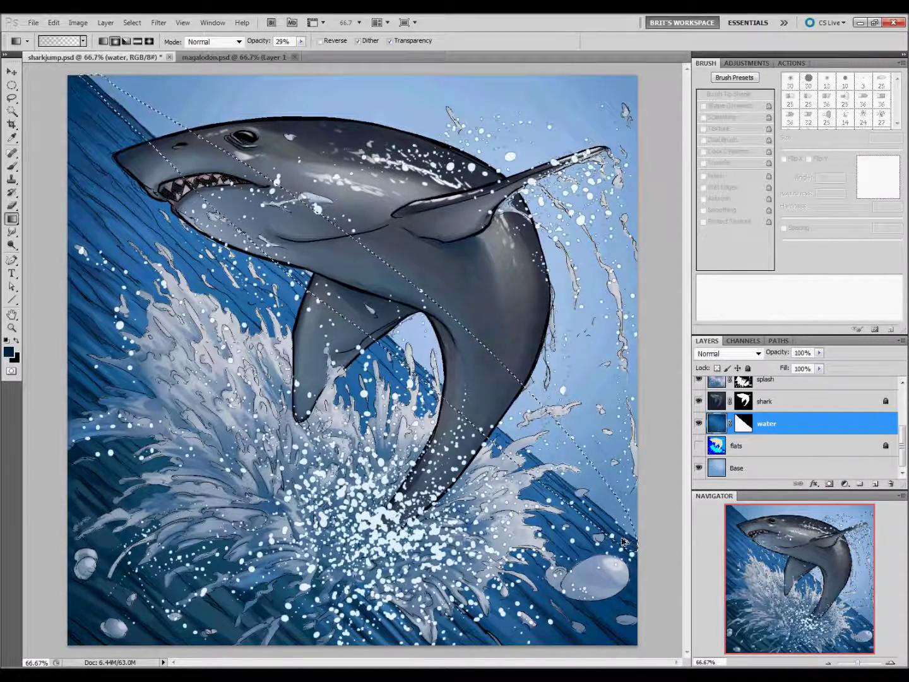
key(l)
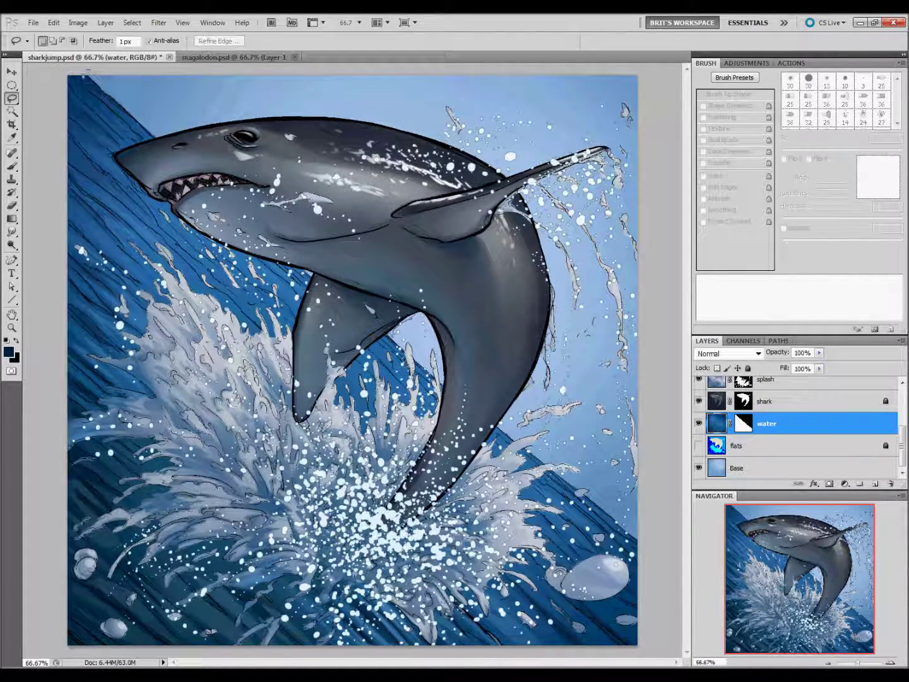
drag(159, 138, 158, 140)
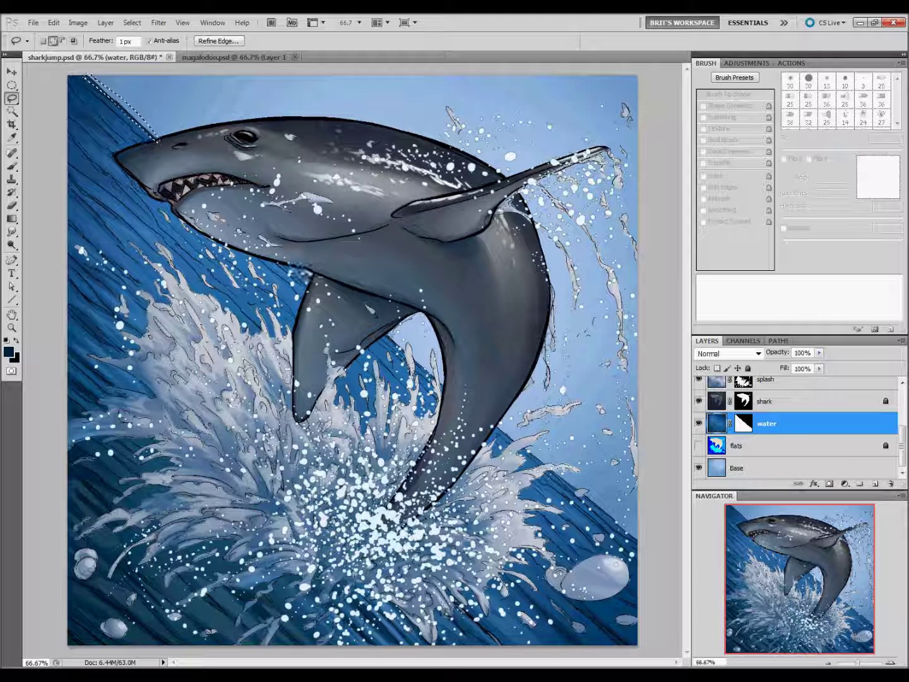
drag(497, 407, 439, 378)
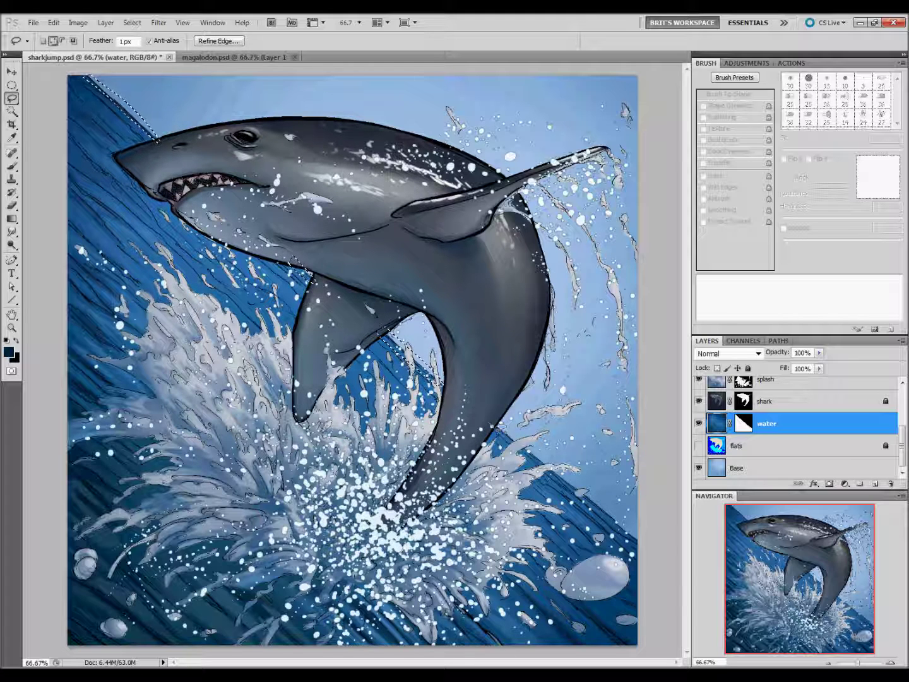
key(g)
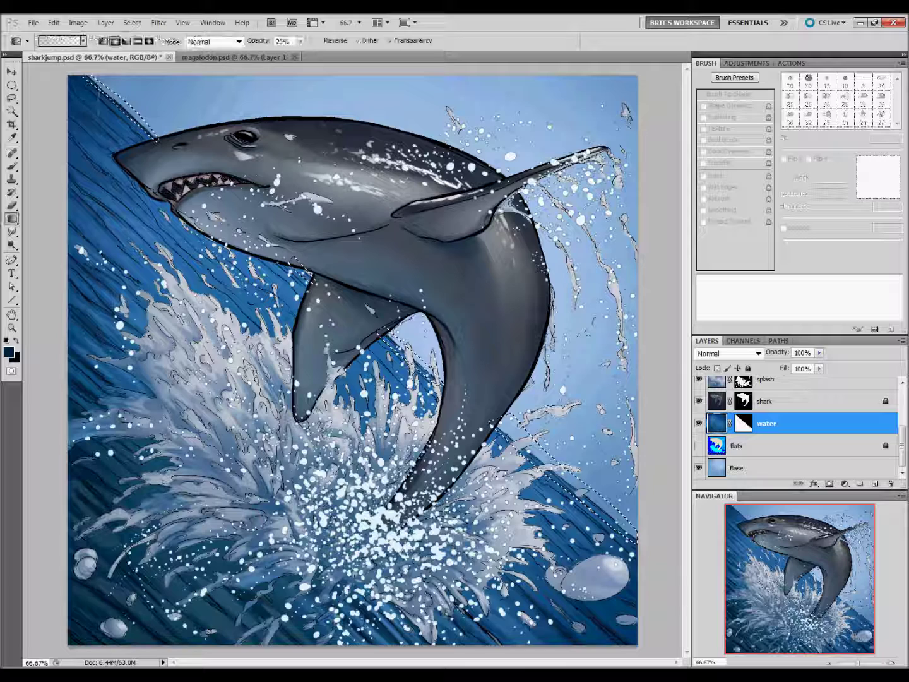
drag(314, 320, 379, 332)
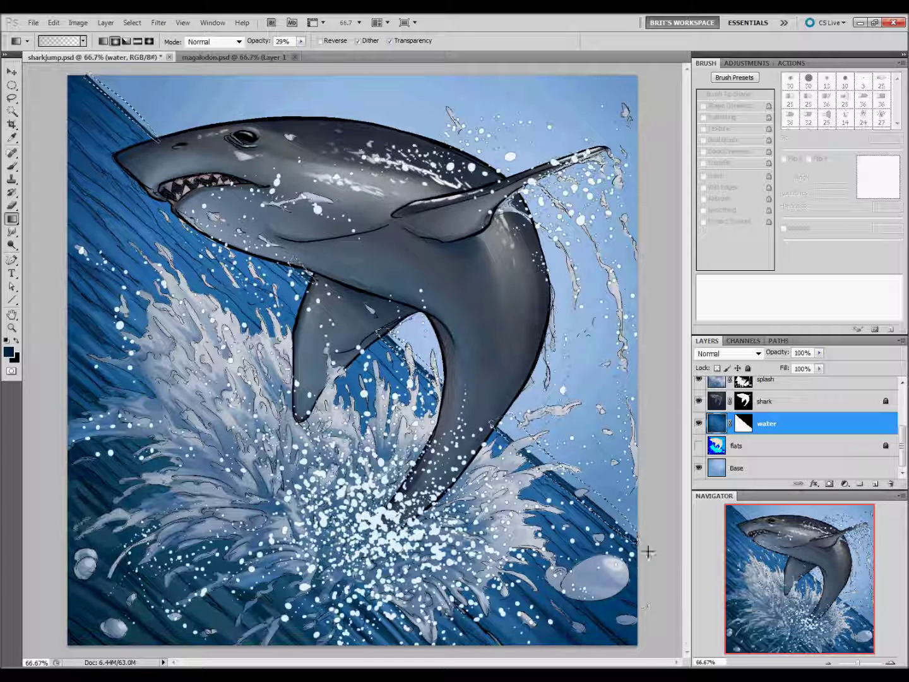
key(ctrl+d)
key(l)
key(ctrl+s)
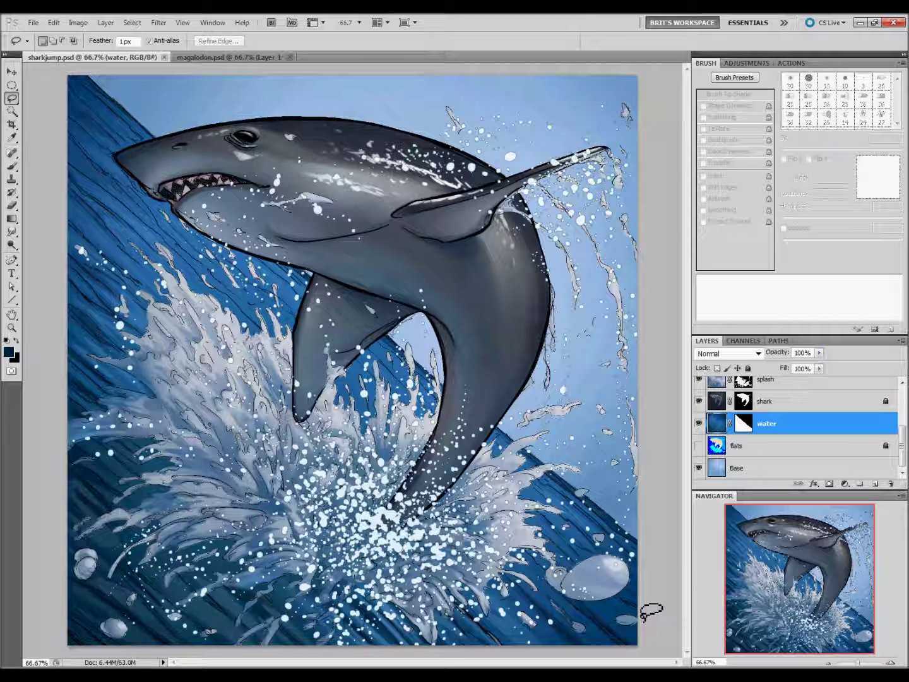
drag(901, 441, 902, 406)
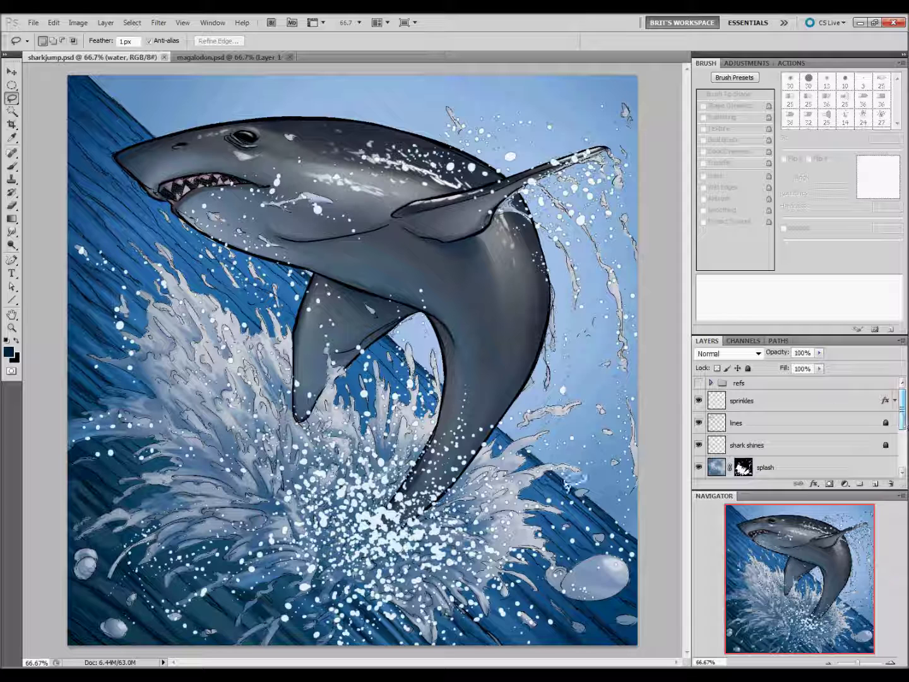
click(698, 383)
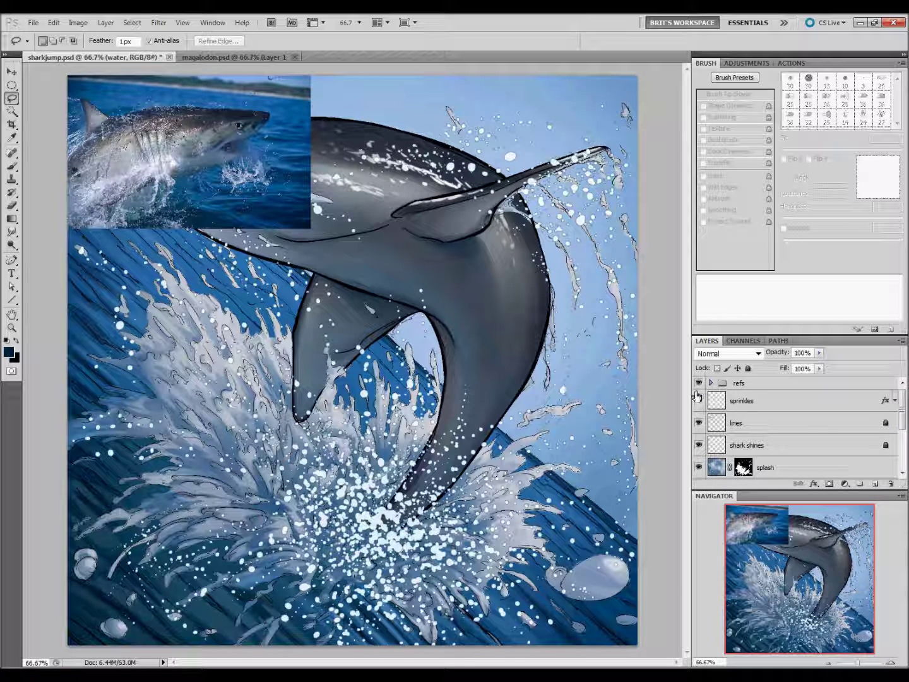
click(699, 382)
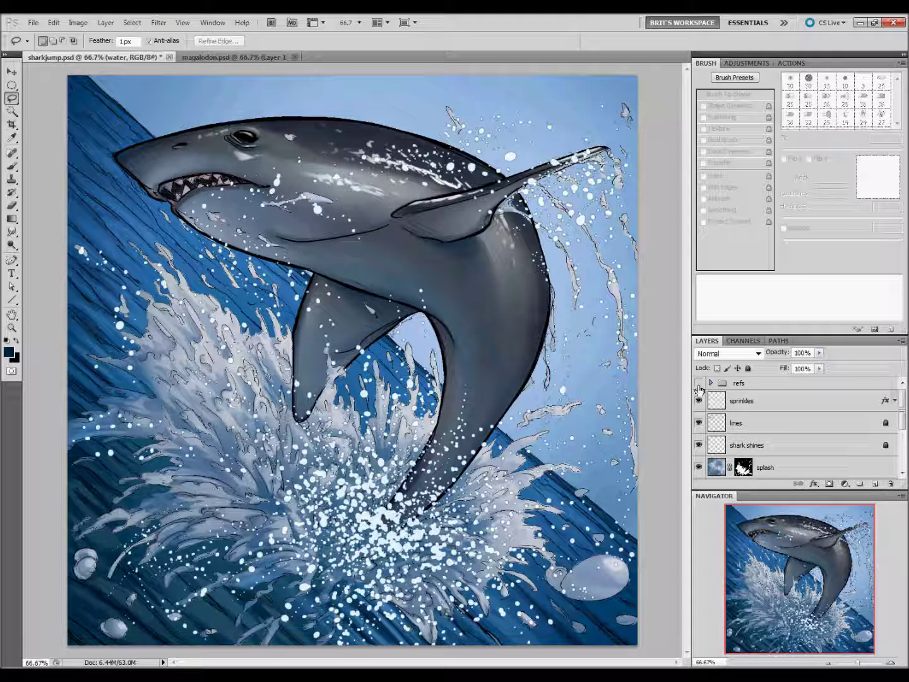
scroll(901, 439, down, 3)
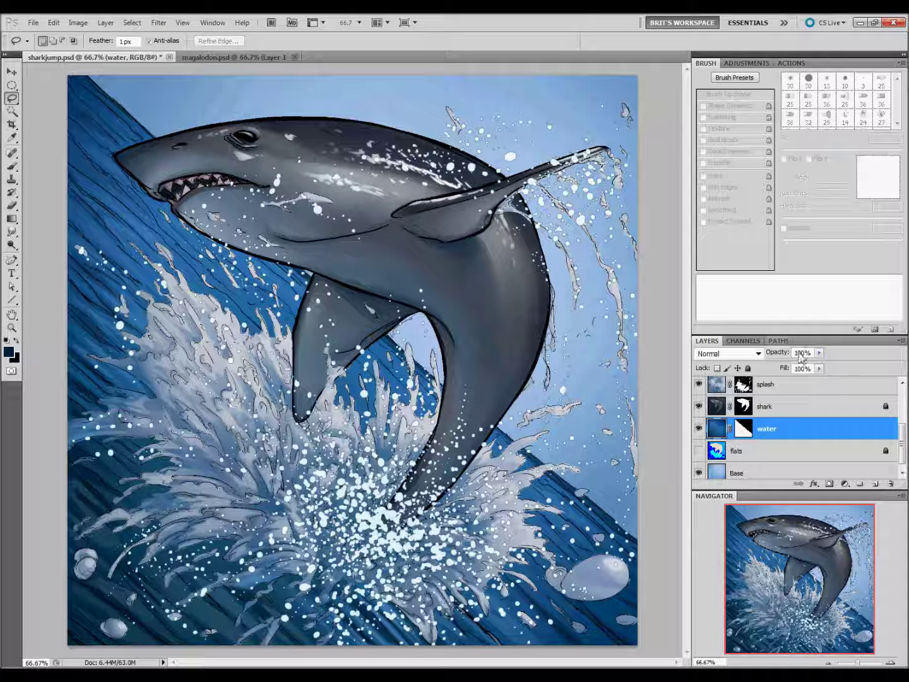
click(747, 63)
Add a Brightness/Contrast adjustment layer and move it to the top of the layer stack
click(701, 85)
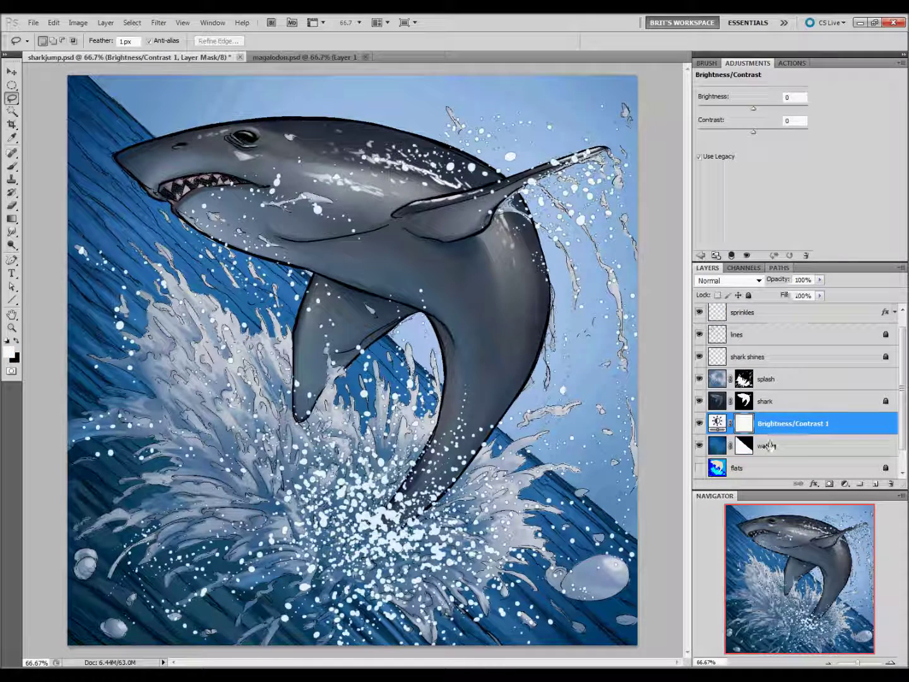
mouse_move(753, 132)
mouse_down()
mouse_move(767, 132)
mouse_move(769, 108)
mouse_up()
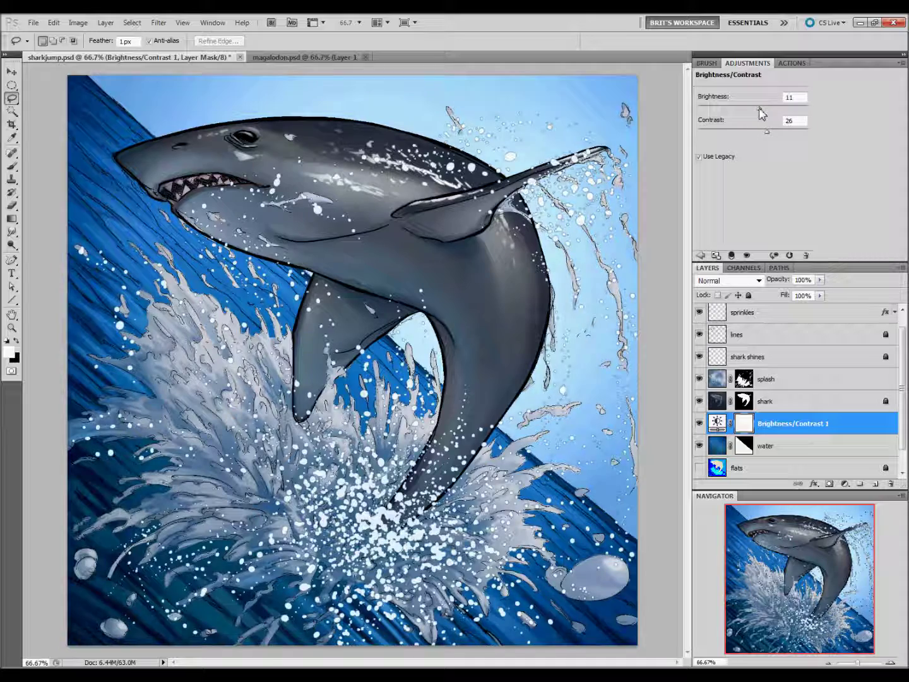
double_click(792, 97)
text(0)
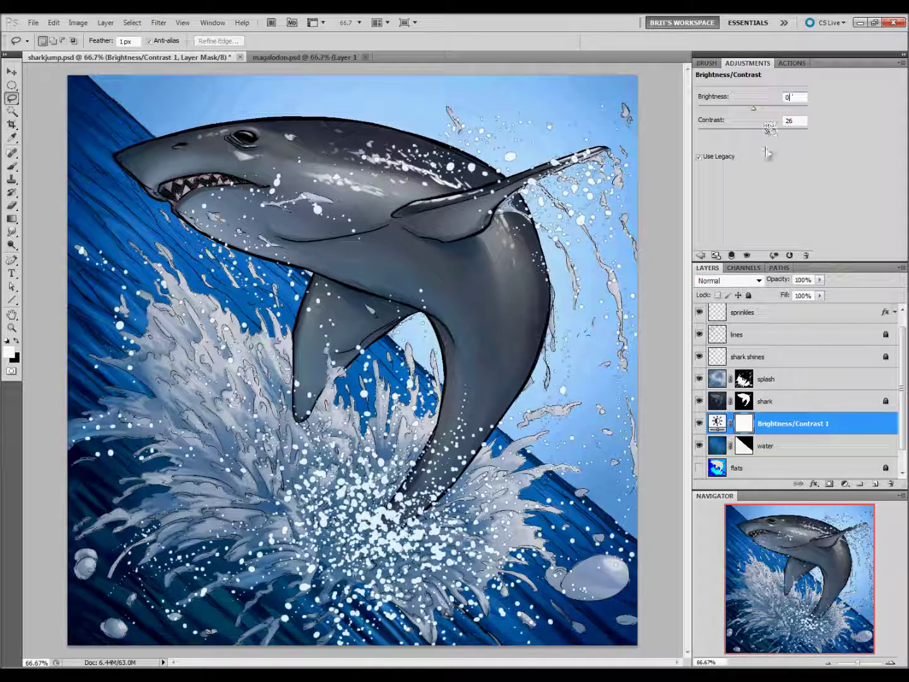
drag(789, 424, 799, 319)
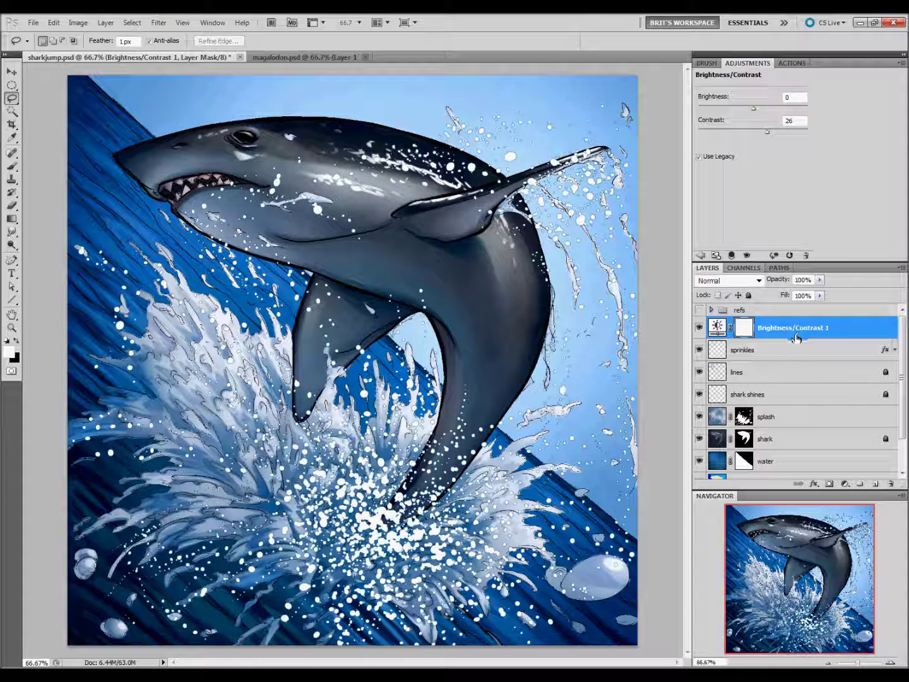
mouse_move(796, 338)
mouse_down()
mouse_move(802, 434)
mouse_move(797, 316)
mouse_up()
Set brightness 34 and contrast 24, save, and add a new empty layer above
mouse_move(753, 109)
mouse_down()
mouse_move(773, 109)
mouse_move(772, 133)
mouse_up()
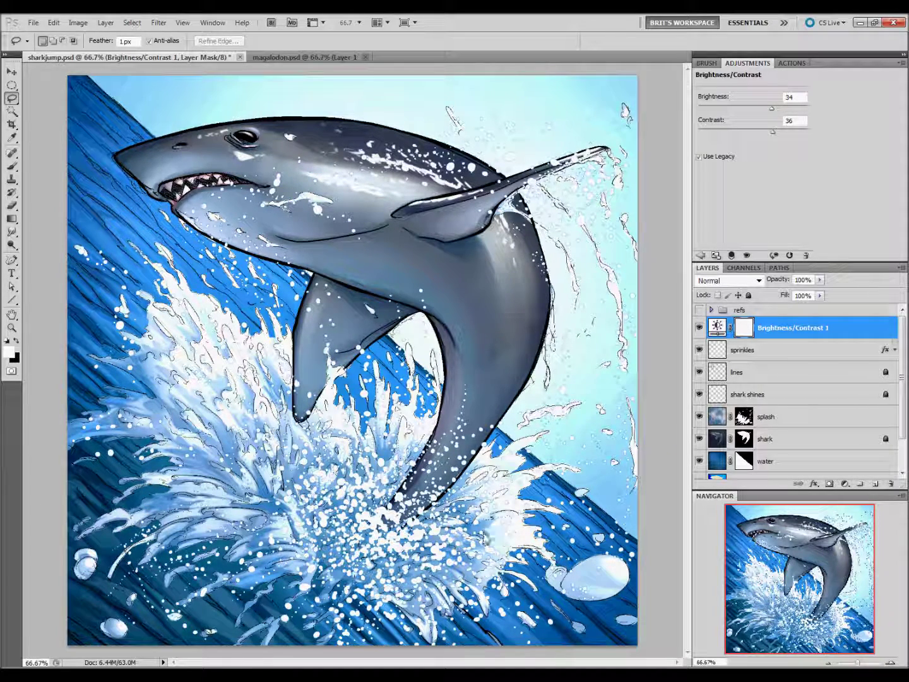
drag(772, 132, 765, 133)
key(ctrl+s)
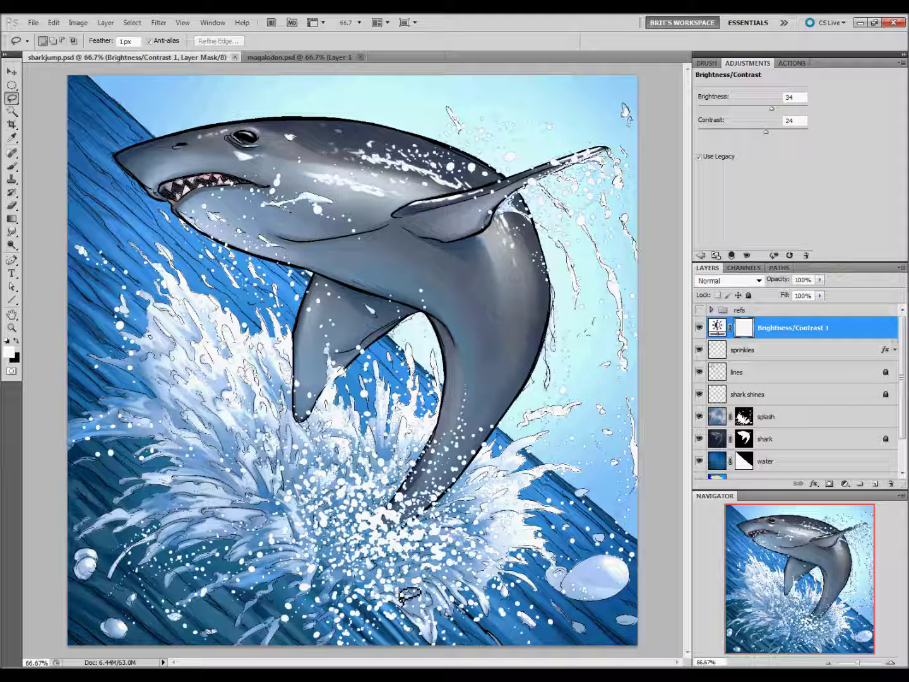
click(874, 484)
Name the new layer 'glow' and paint a soft white dab on the shark's body
double_click(748, 328)
text(w)
key(Return)
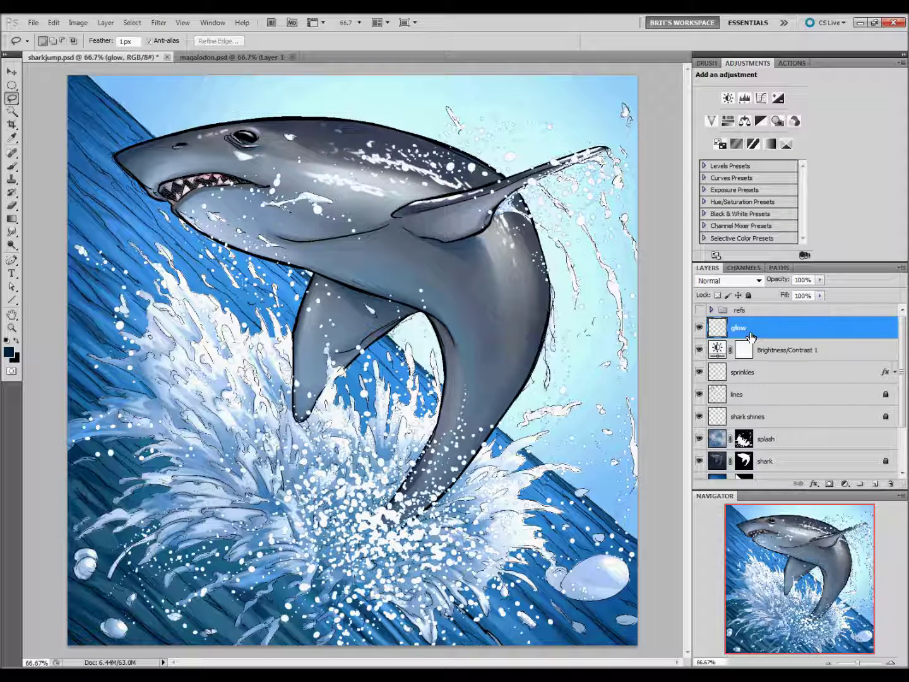
key(b)
click(46, 41)
click(347, 176)
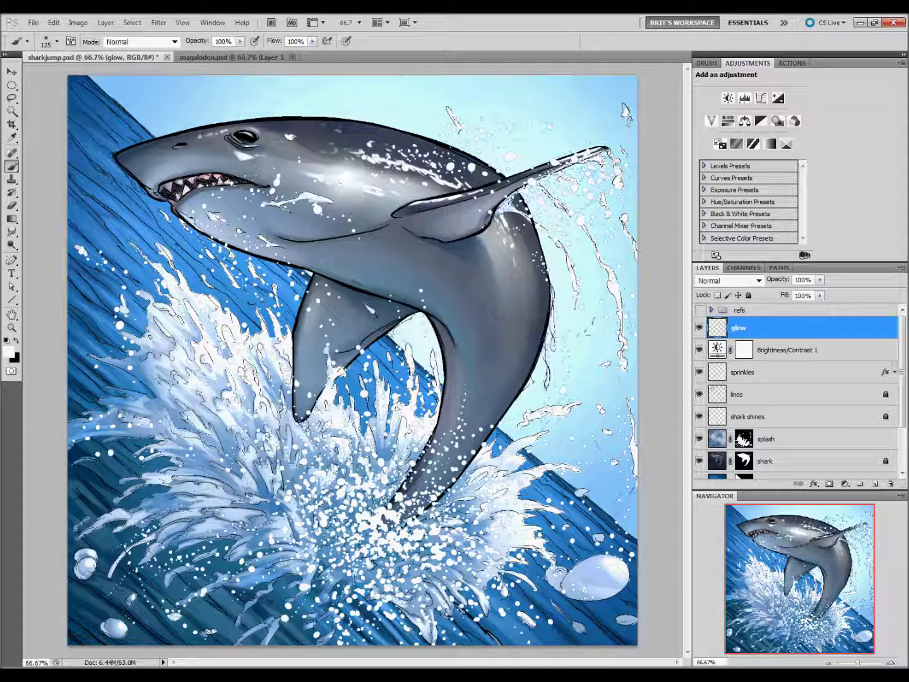
key(bracketleft)
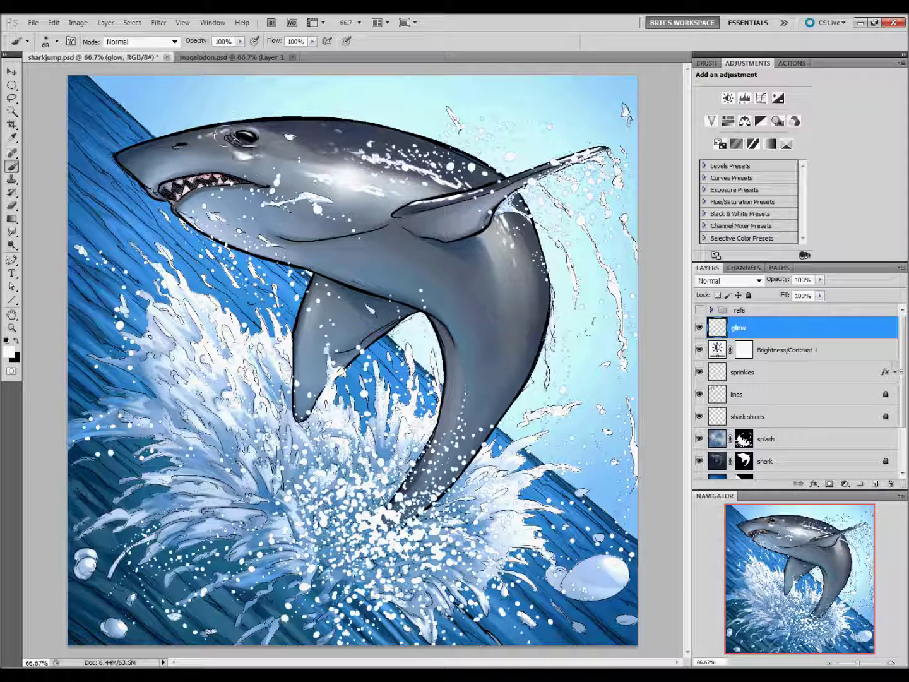
key(bracketright)
key(bracketright)
key(bracketright)
Set the glow layer to Screen blending at 49% opacity
click(756, 280)
click(718, 404)
drag(819, 280, 792, 300)
key(bracketright)
key(bracketright)
key(bracketright)
key(bracketleft)
key(bracketleft)
key(bracketleft)
Paint soft glow over the splash and, with a 1000 px brush, the top-right sky, then save
drag(158, 398, 265, 297)
drag(202, 367, 259, 306)
mouse_move(520, 486)
mouse_down()
mouse_move(553, 532)
mouse_move(491, 487)
mouse_up()
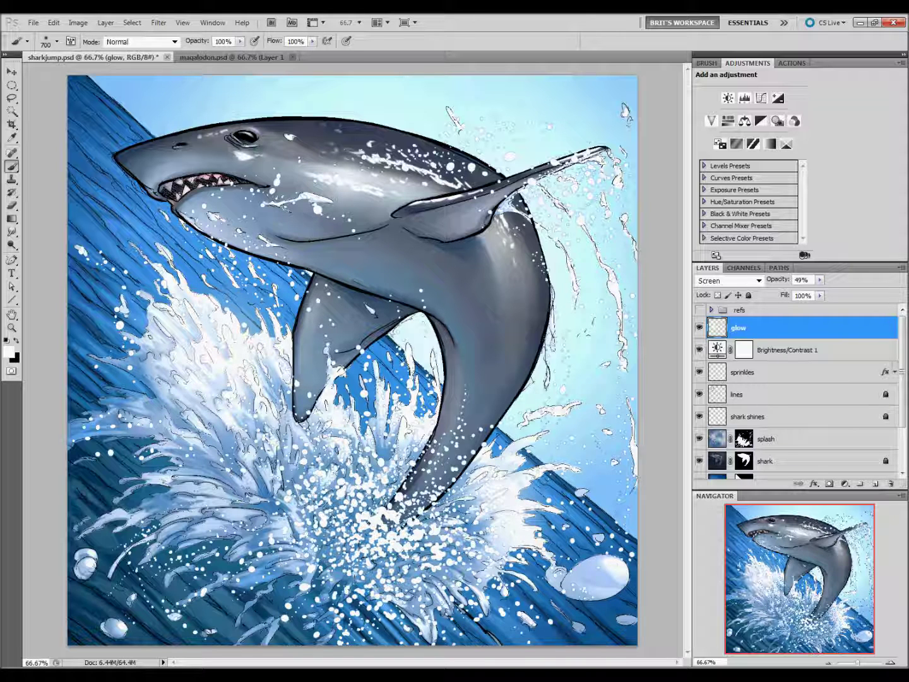
key(bracketright)
key(bracketright)
key(bracketright)
click(625, 88)
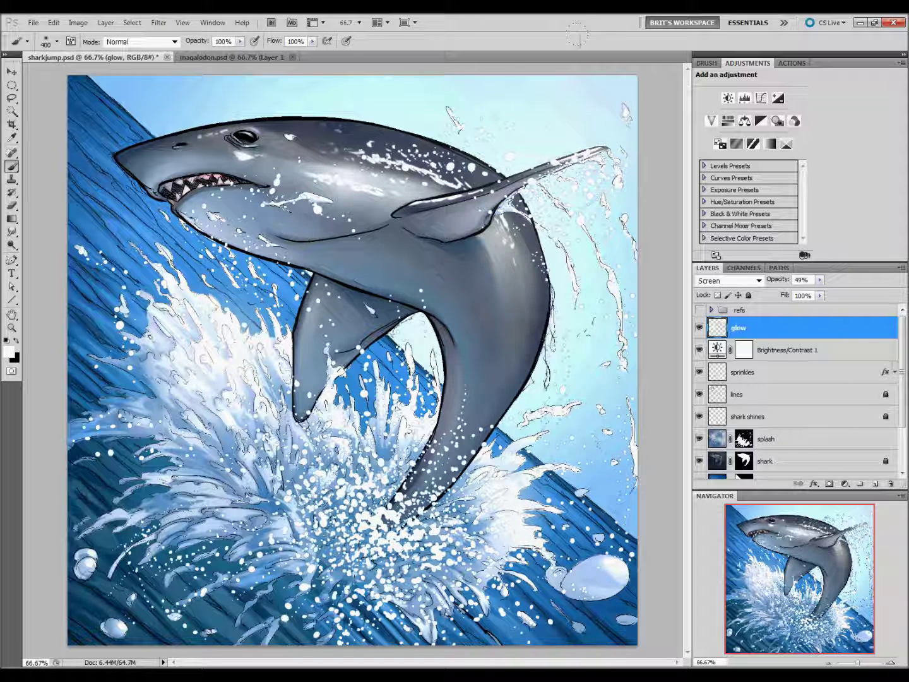
key(ctrl+s)
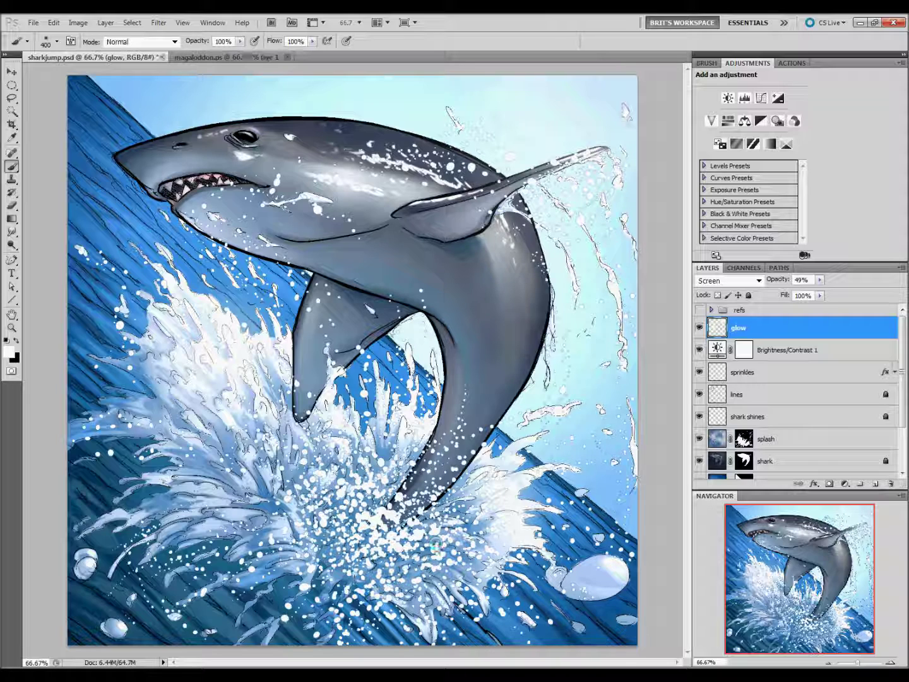
Compare the image with and without the glow, save, and smooth the hard-edged upper-right glow
click(700, 329)
click(699, 329)
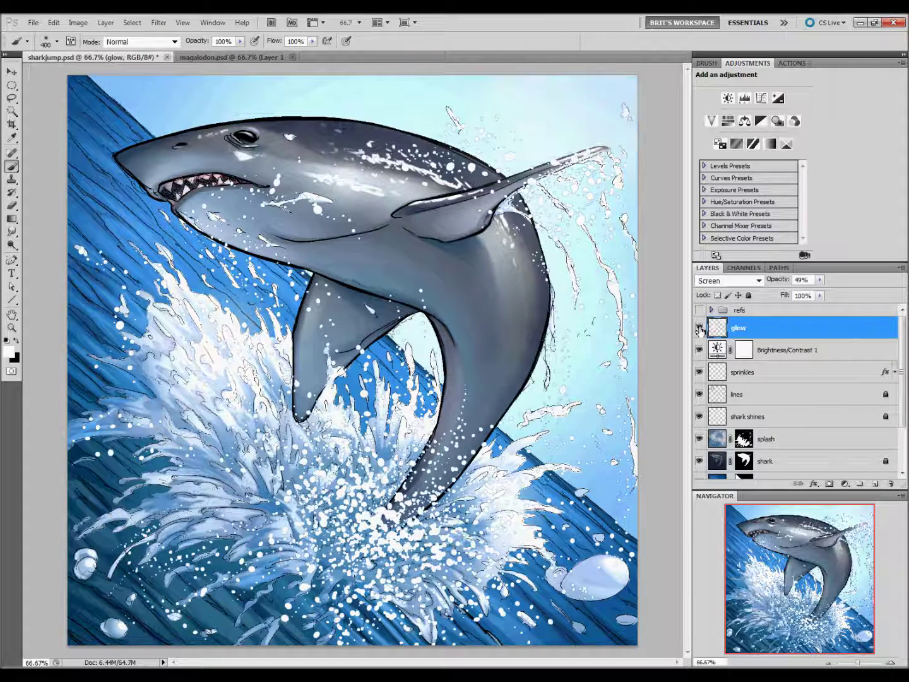
click(699, 329)
key(ctrl+s)
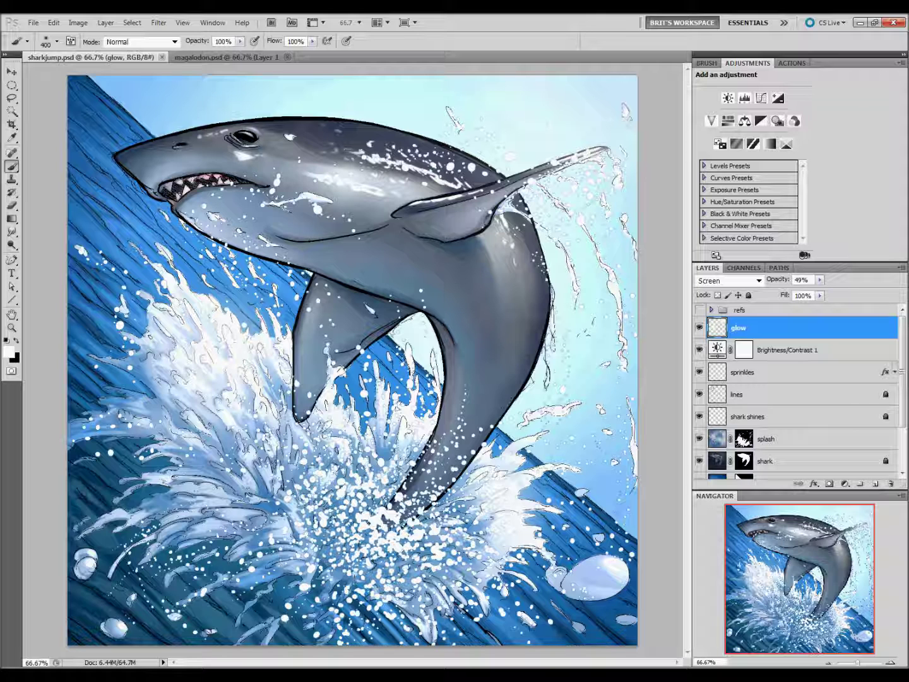
key(ctrl+z)
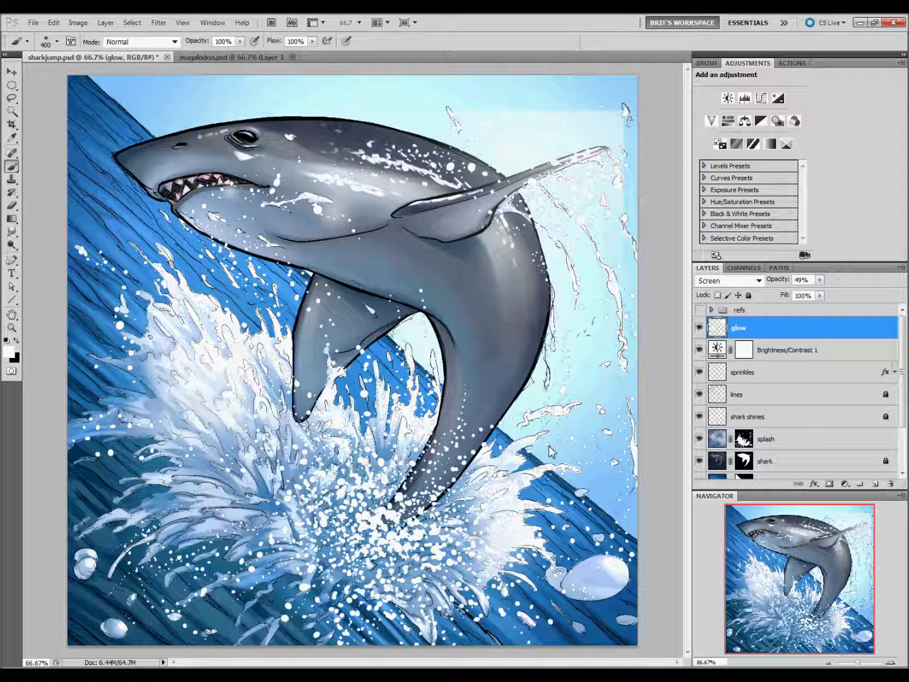
key(ctrl+a)
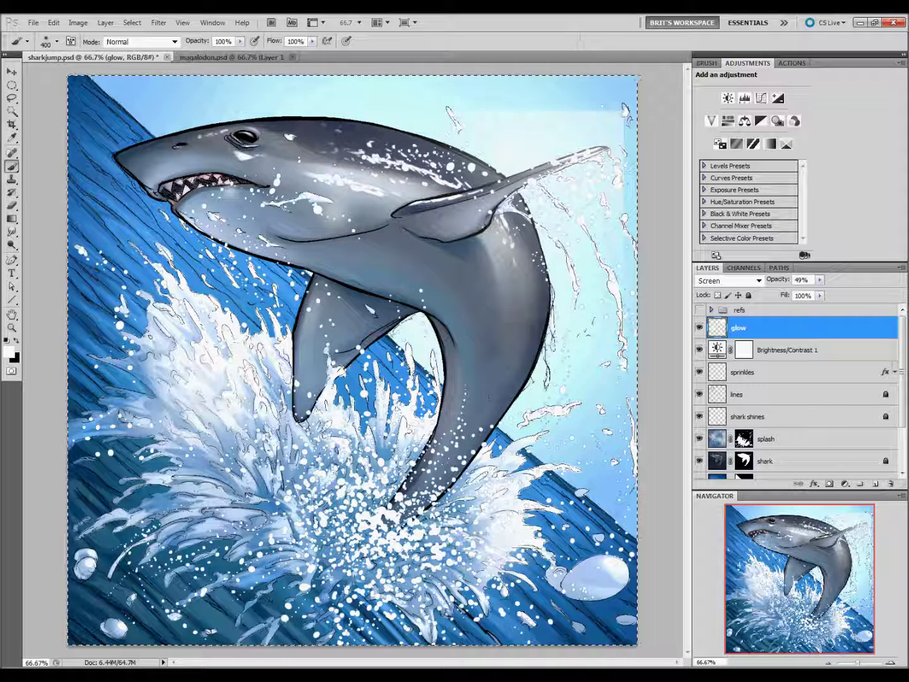
click(699, 327)
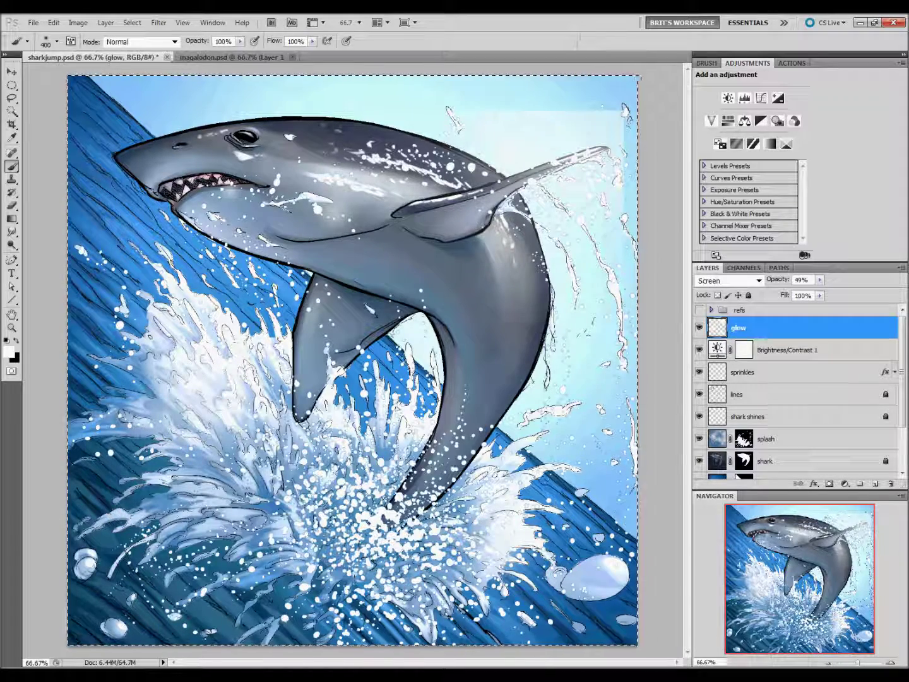
key(v)
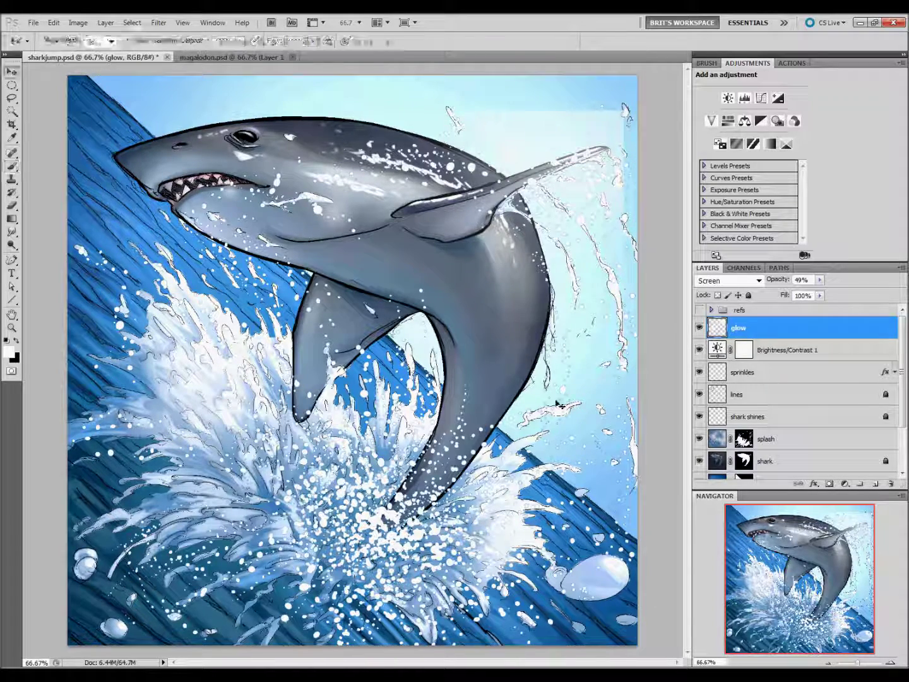
key(ctrl+f)
key(ctrl+d)
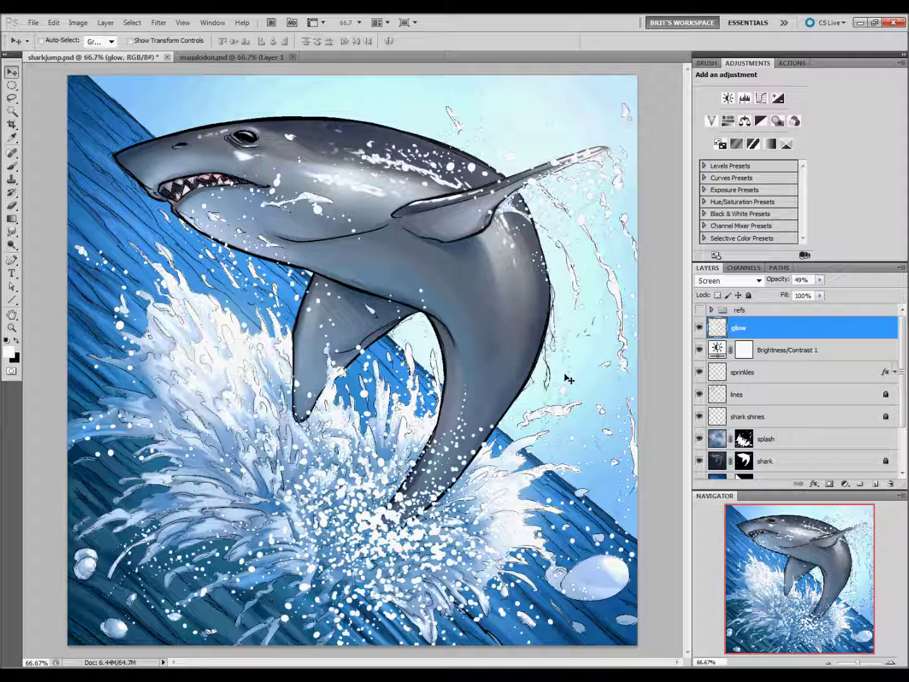